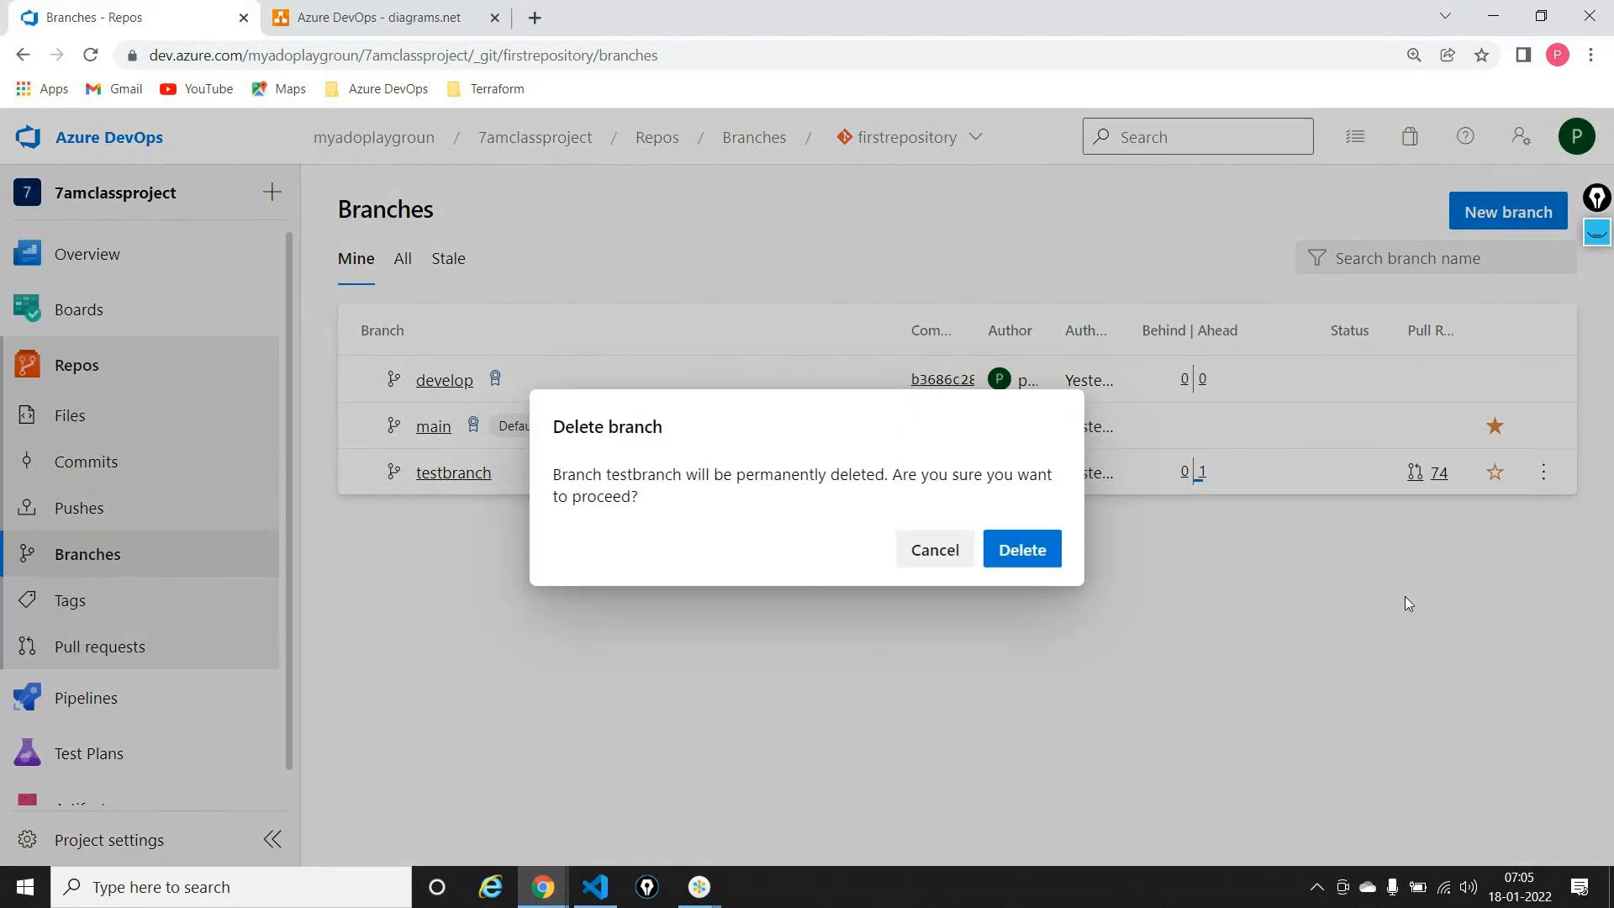
Confirm the permanent deletion of the testbranch branch
left_click(1023, 548)
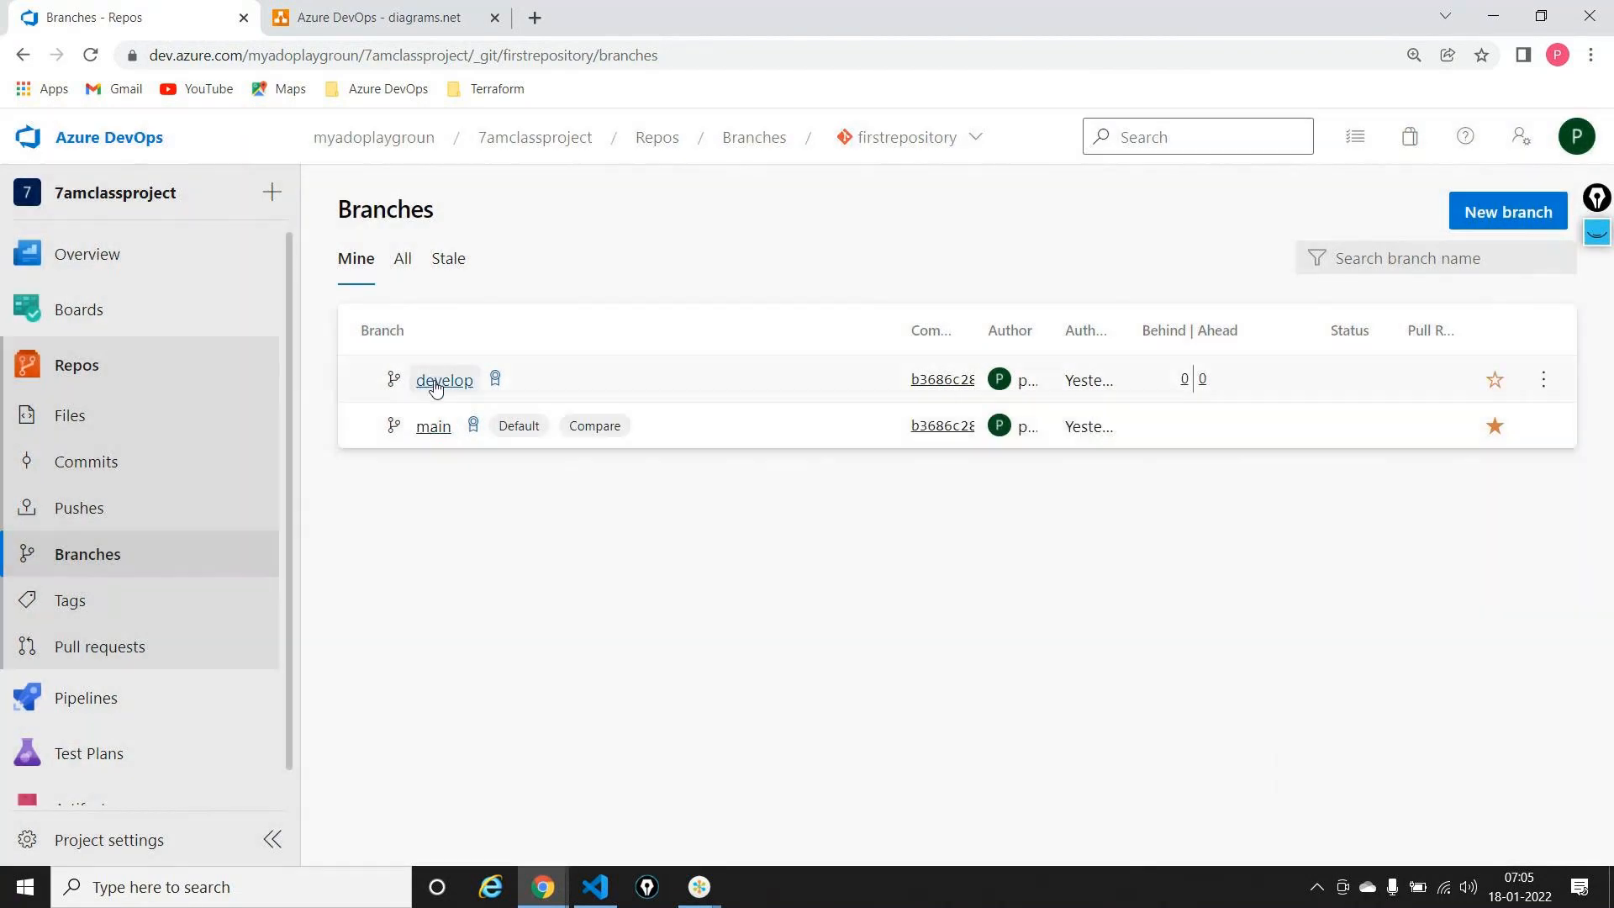
View the repository files on the main branch and on the develop branch
left_click(432, 427)
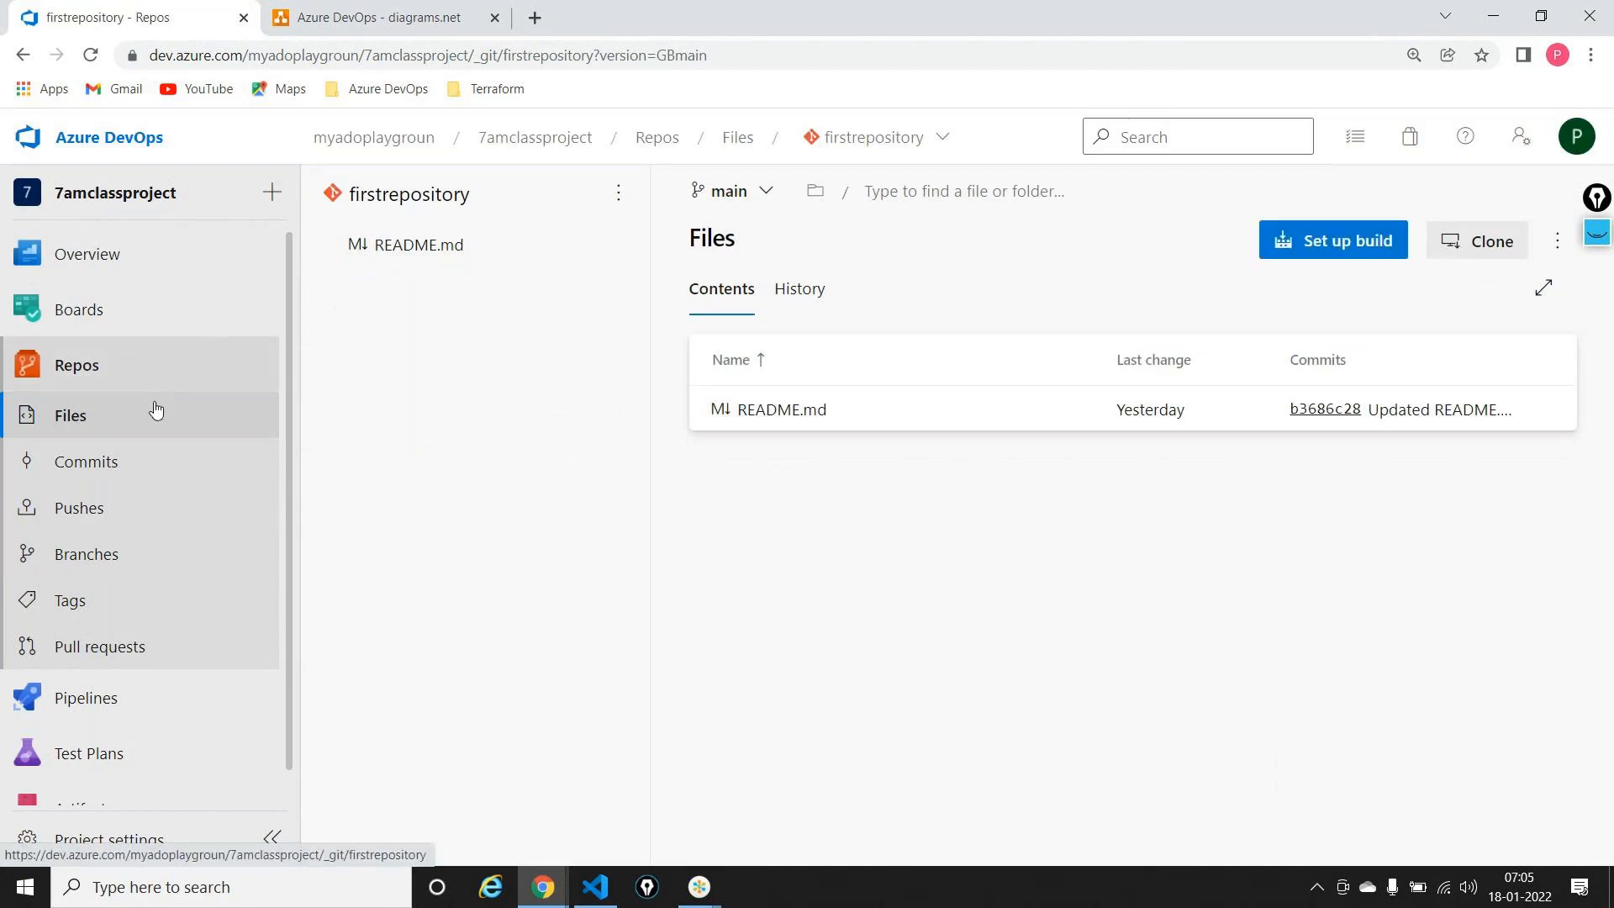
left_click(88, 555)
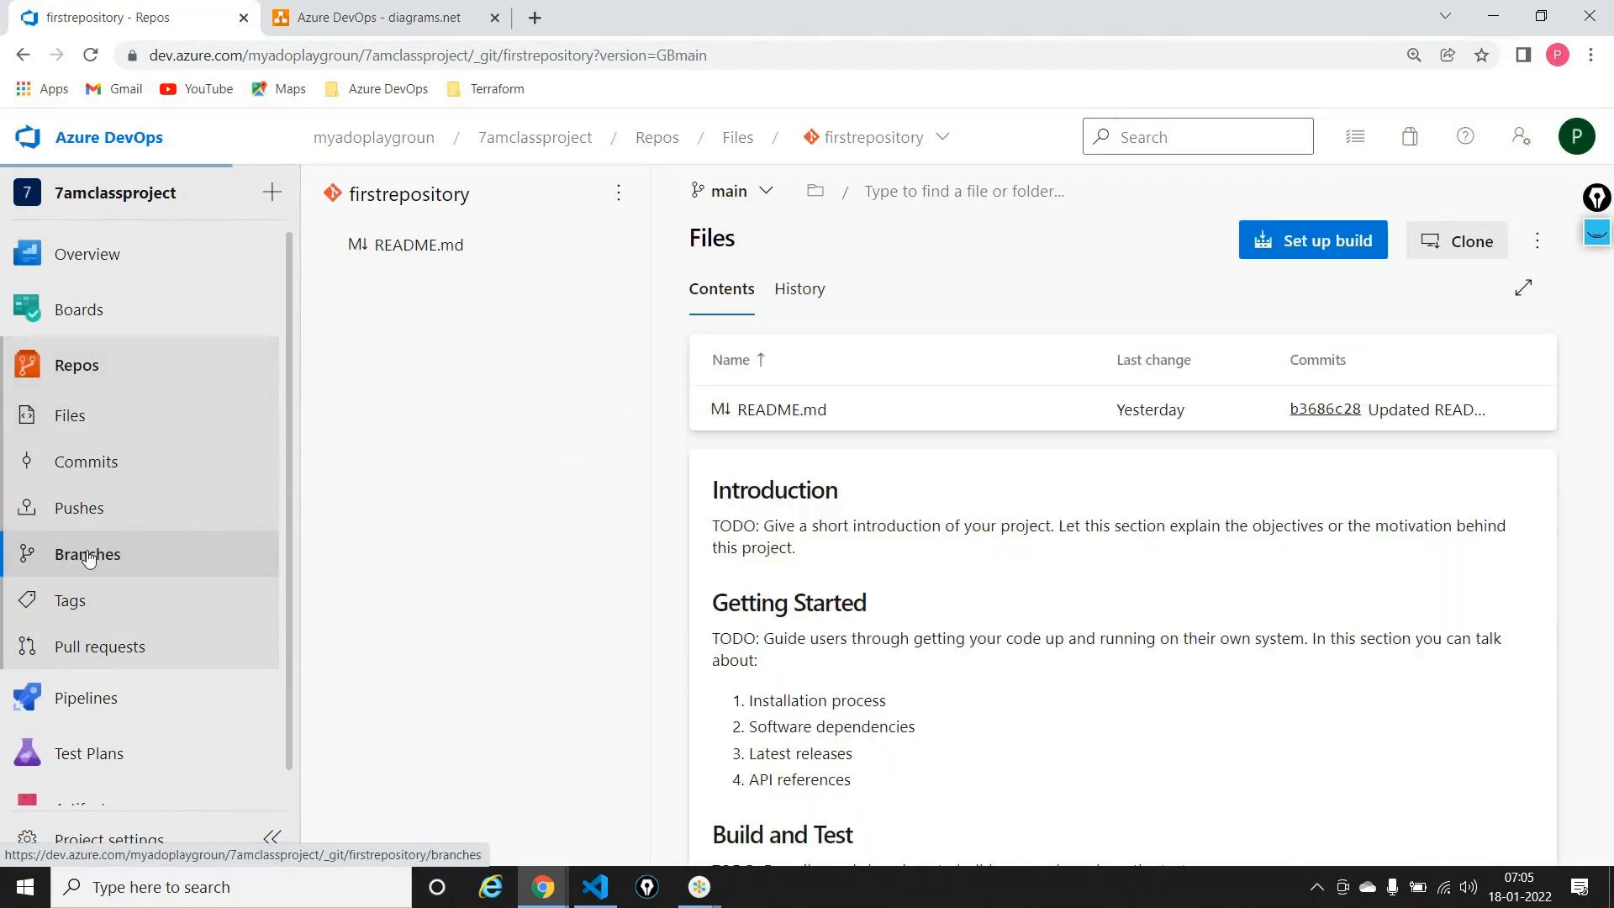
left_click(437, 385)
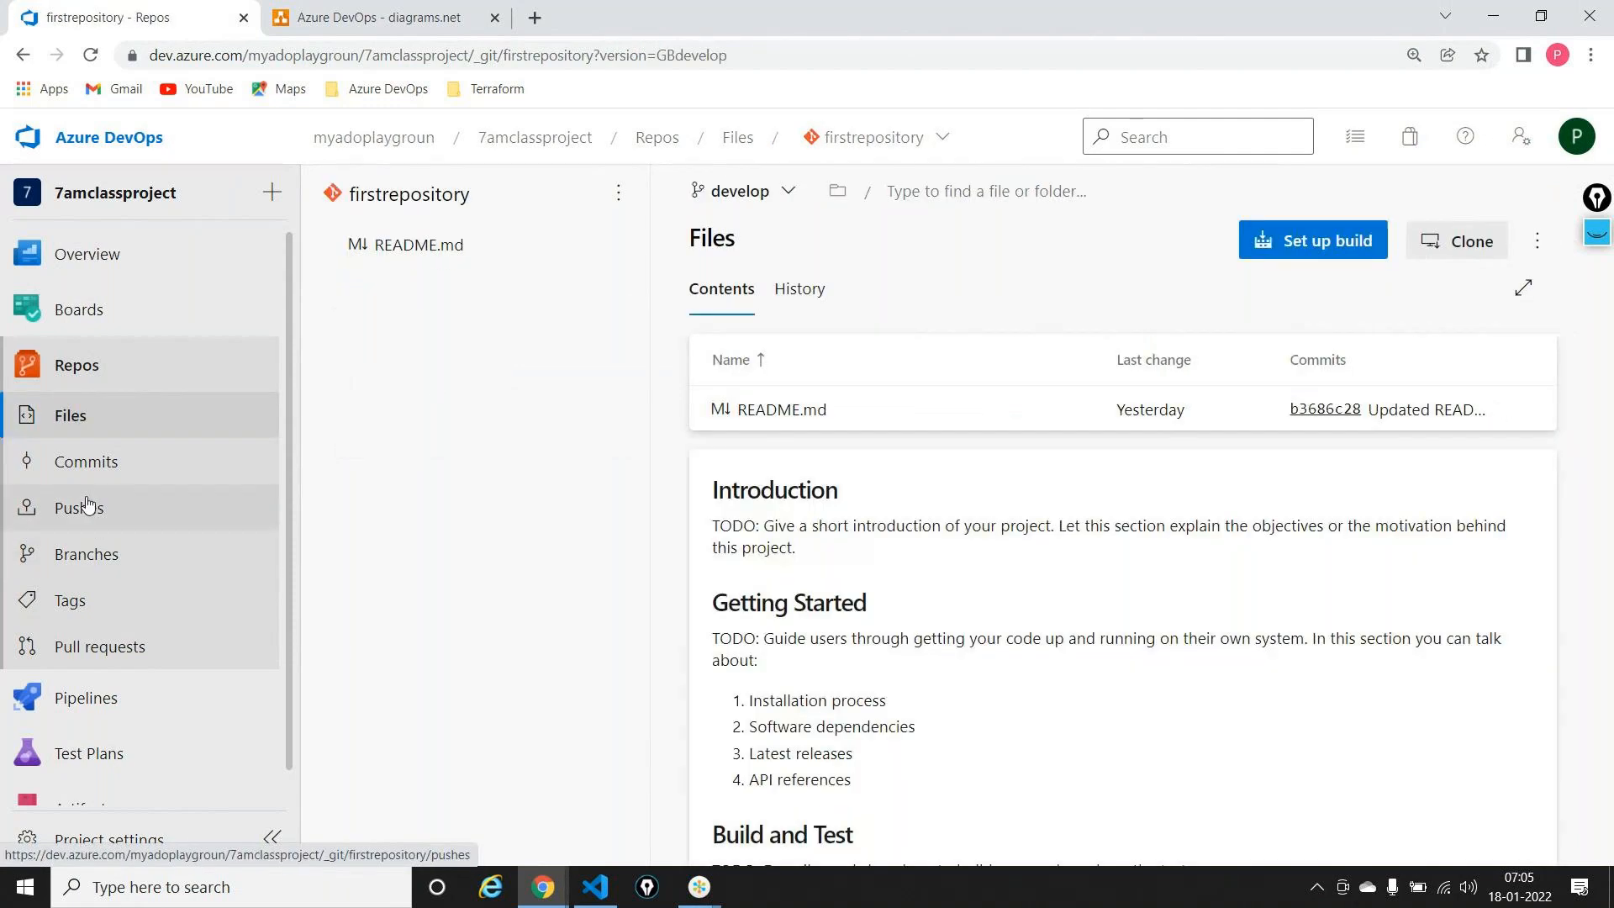
Open the develop branch's policies and review the minimum reviewer, build validation, status check and automatic reviewer settings
left_click(91, 551)
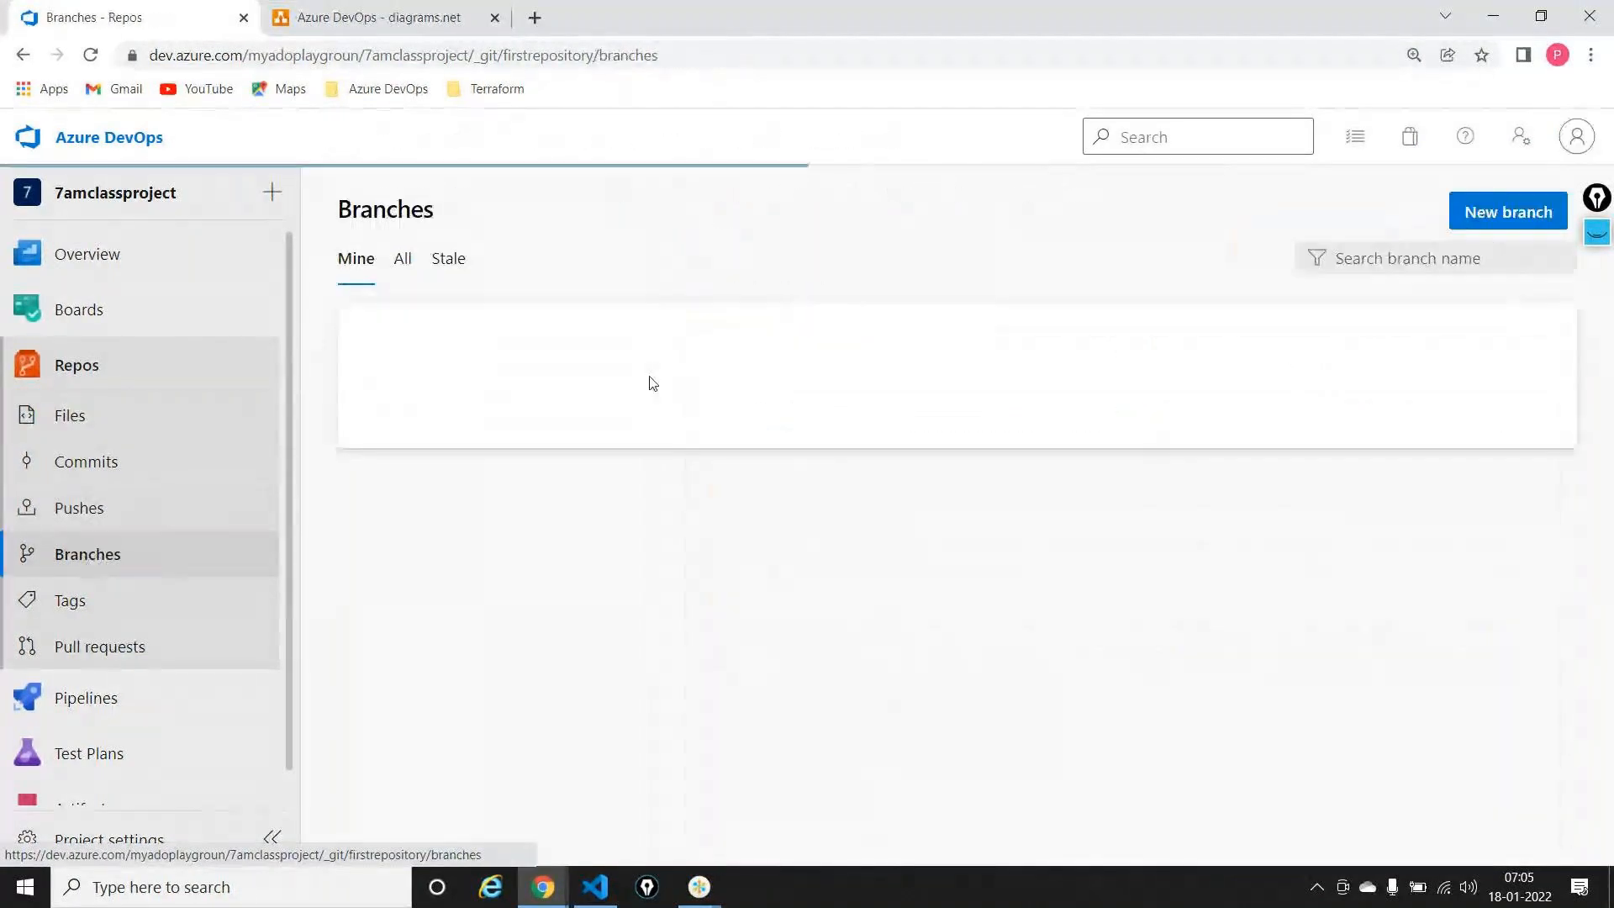
left_click(496, 383)
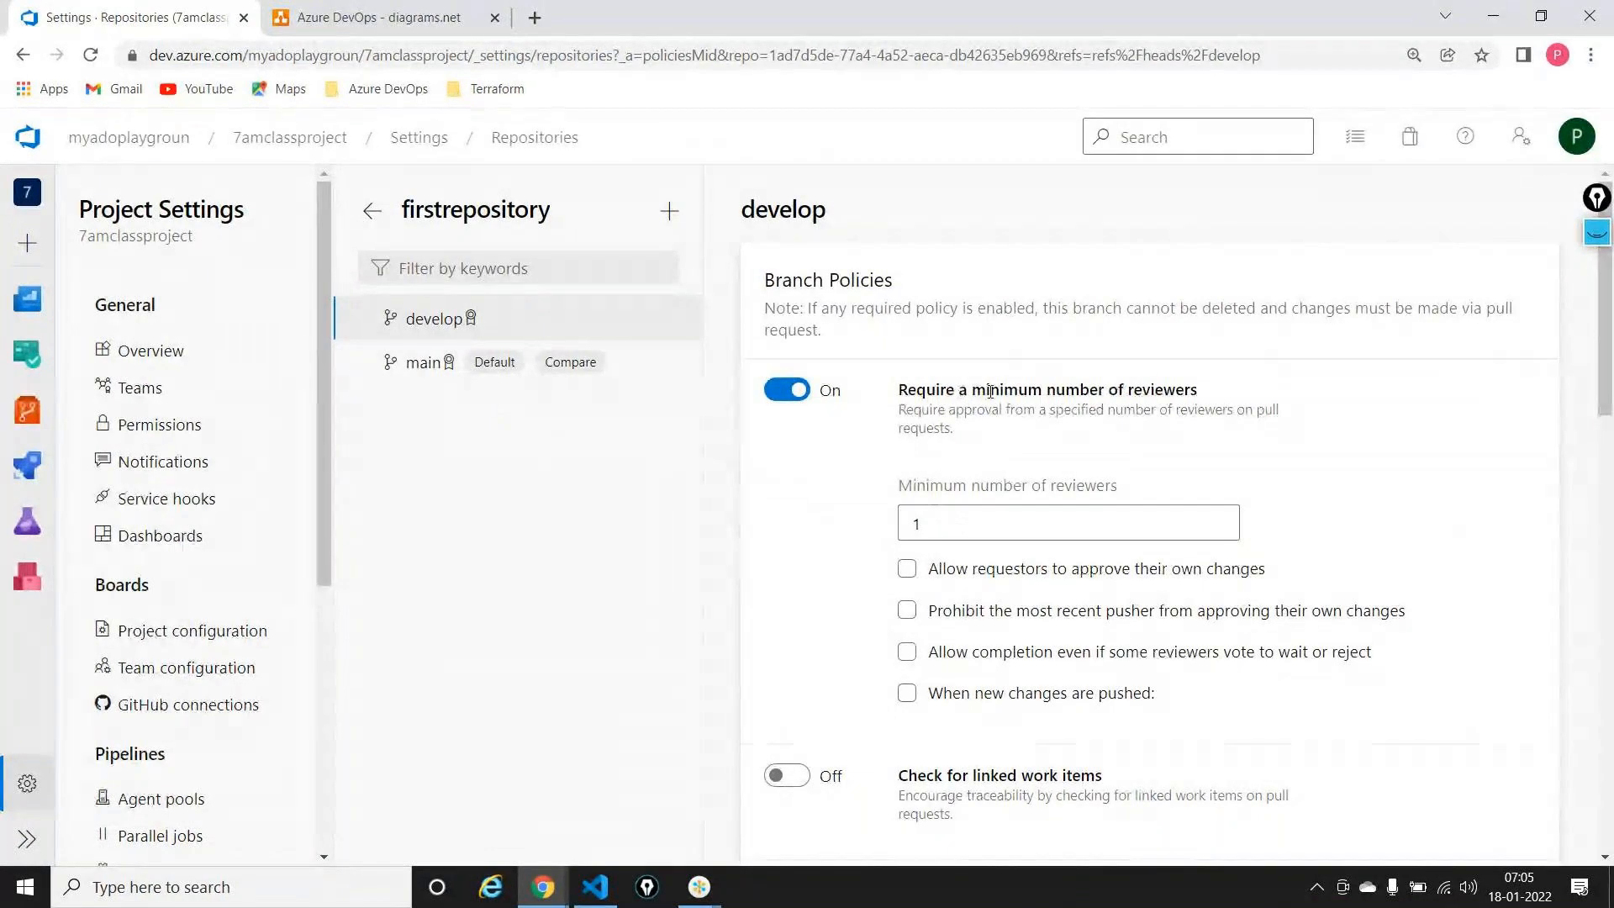
left_click(963, 511)
double_click(963, 511)
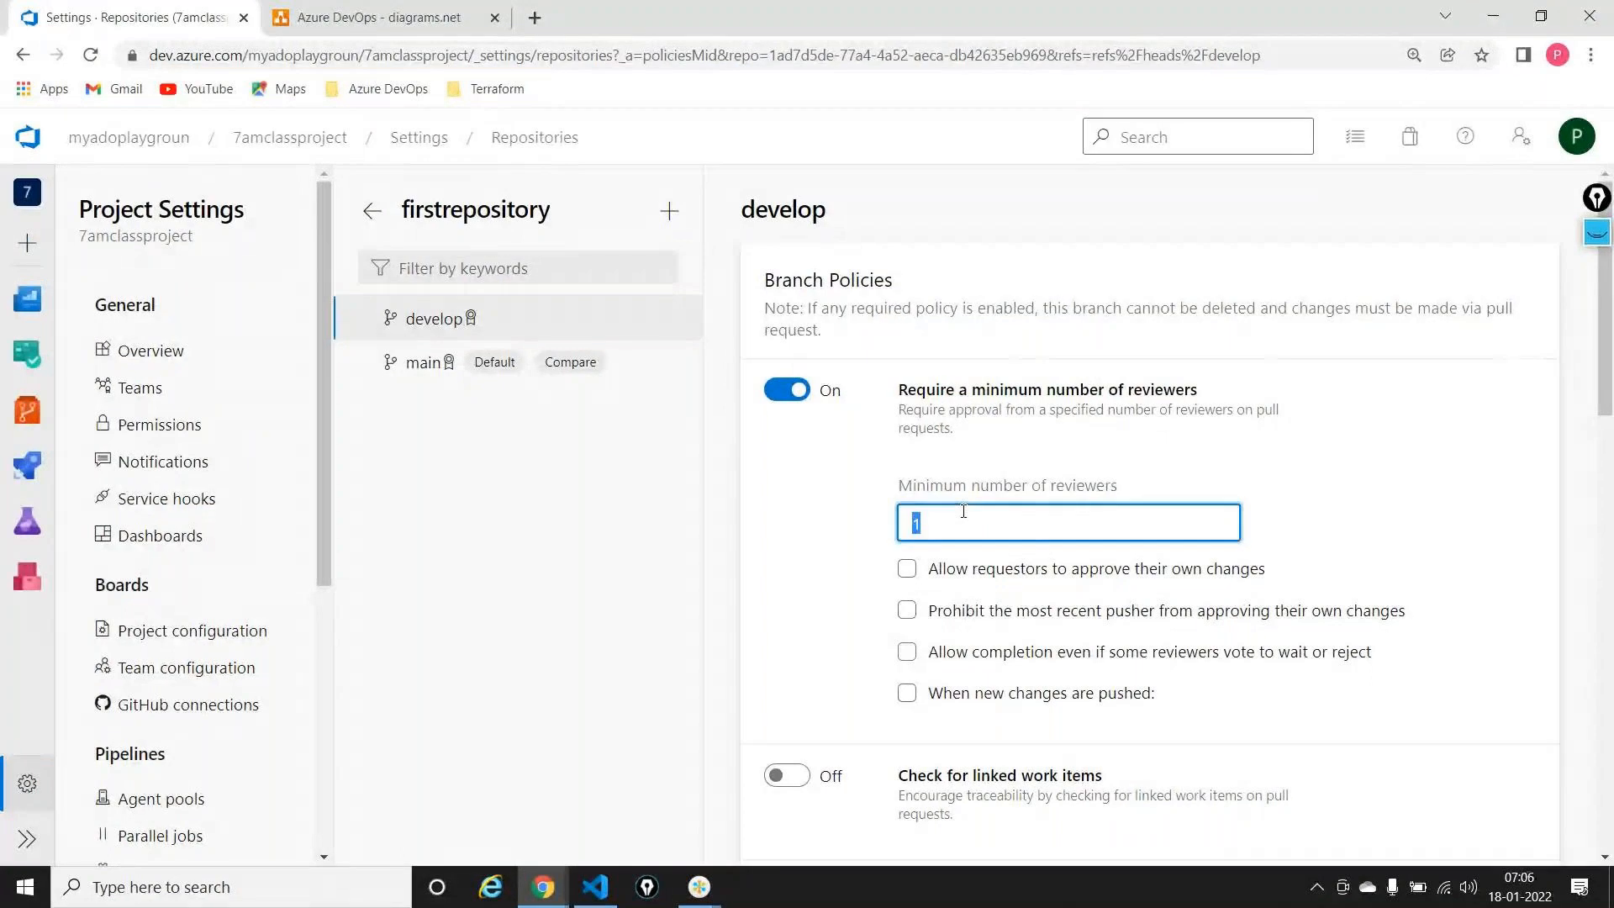
left_click(963, 511)
scroll(1042, 558, "down", 1)
scroll(1042, 558, "down", 2)
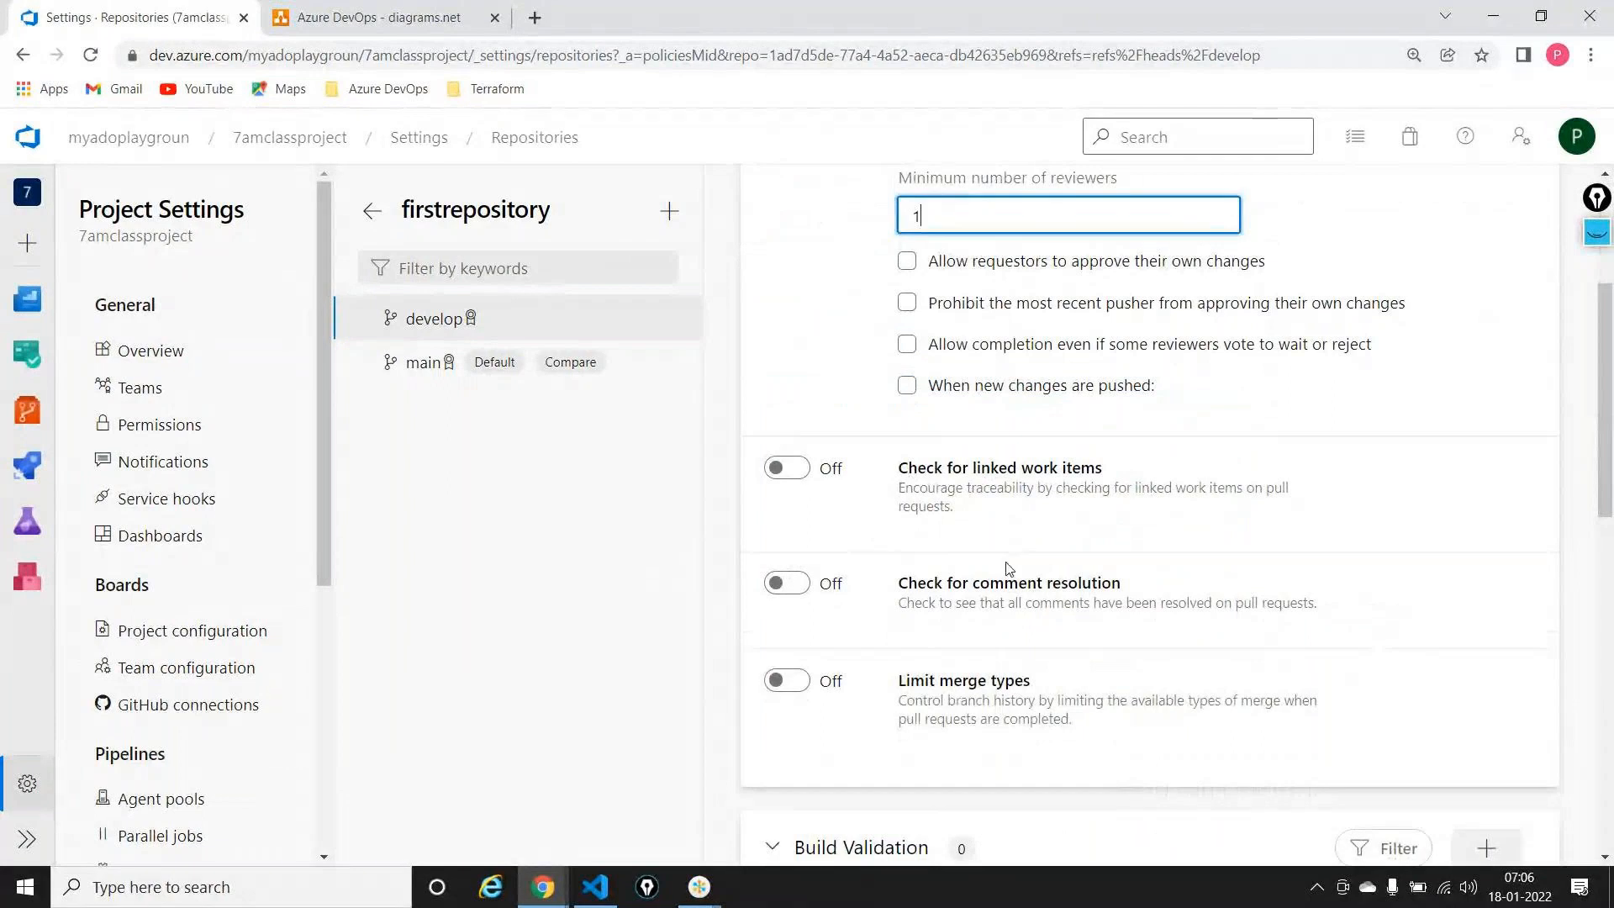
scroll(1096, 683, "down", 6)
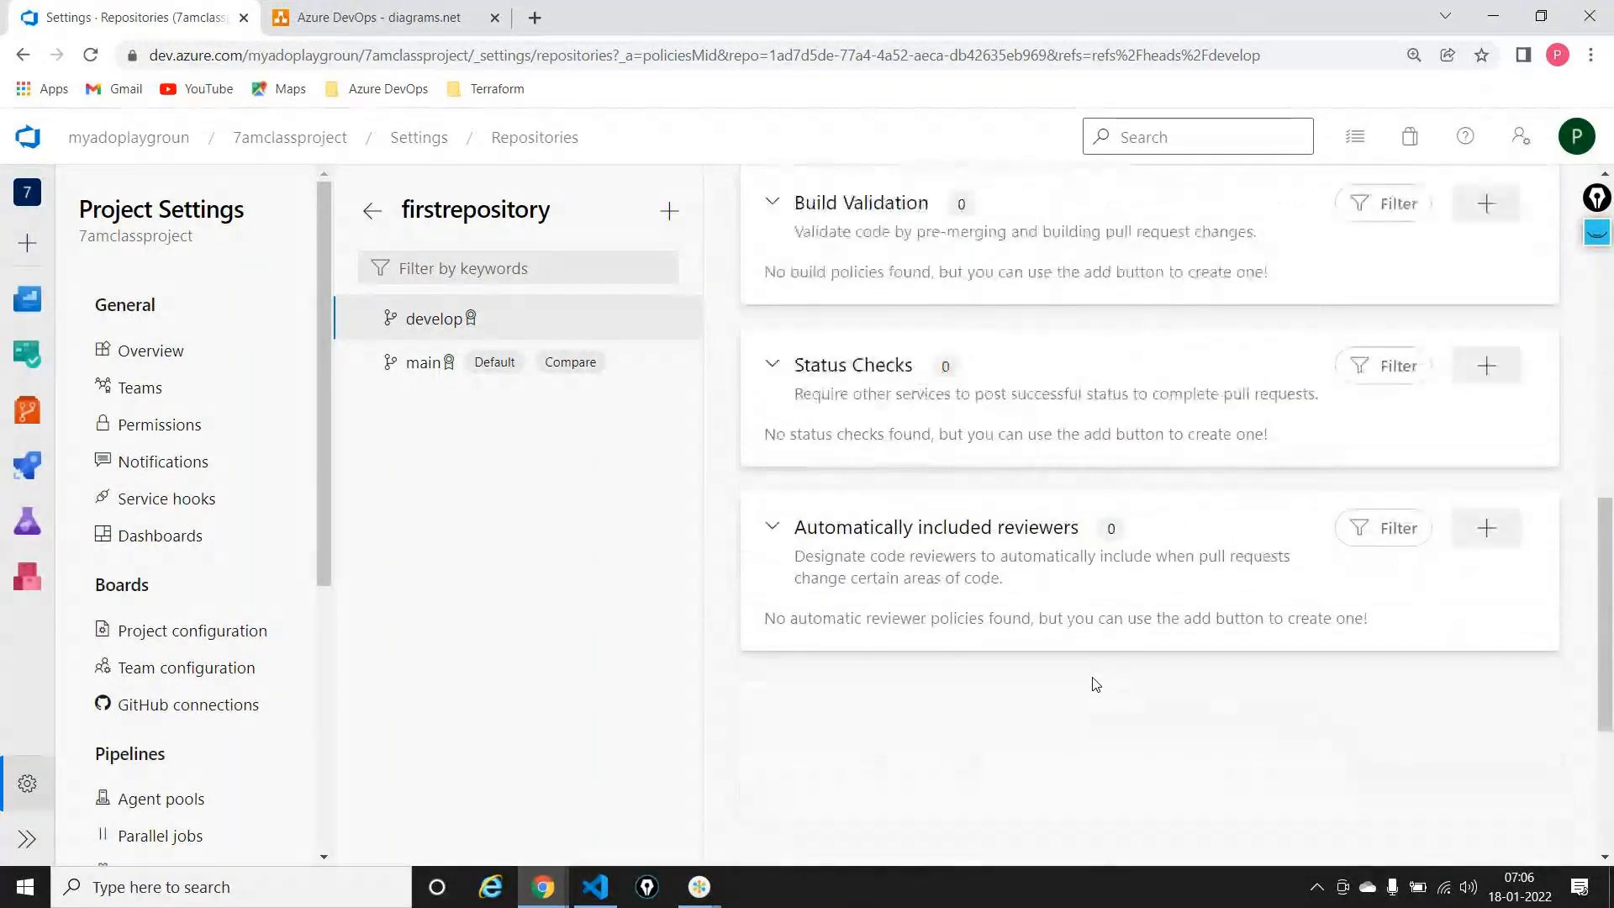
scroll(1095, 684, "up", 8)
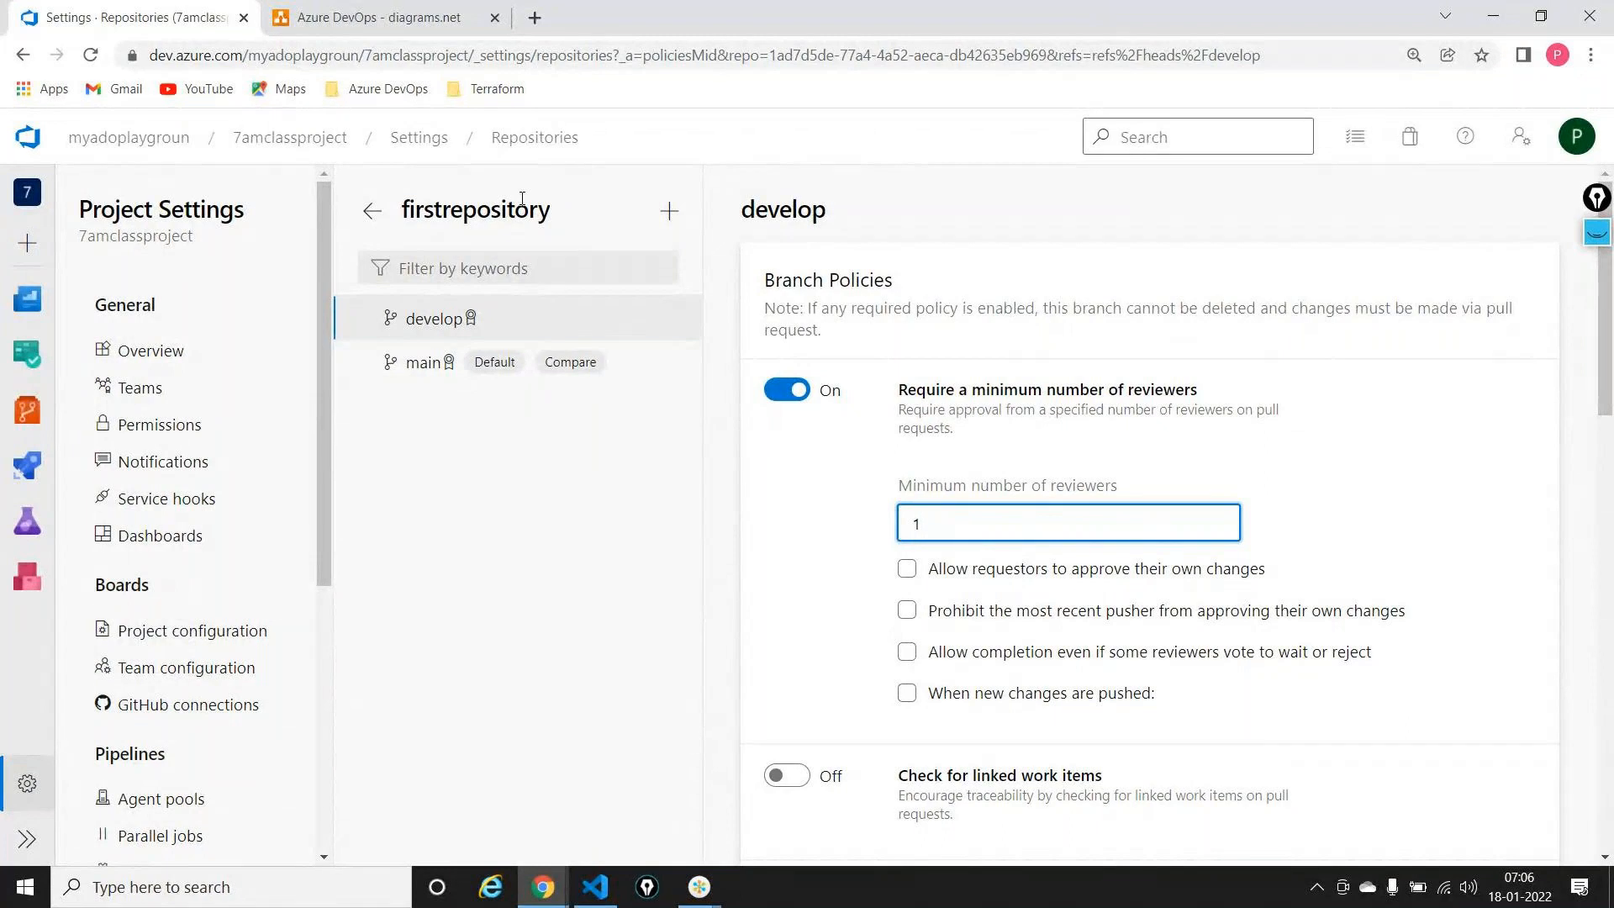
Go back to the repository's branches and view the contents of README.md on the develop branch down to its last line
left_click(370, 211)
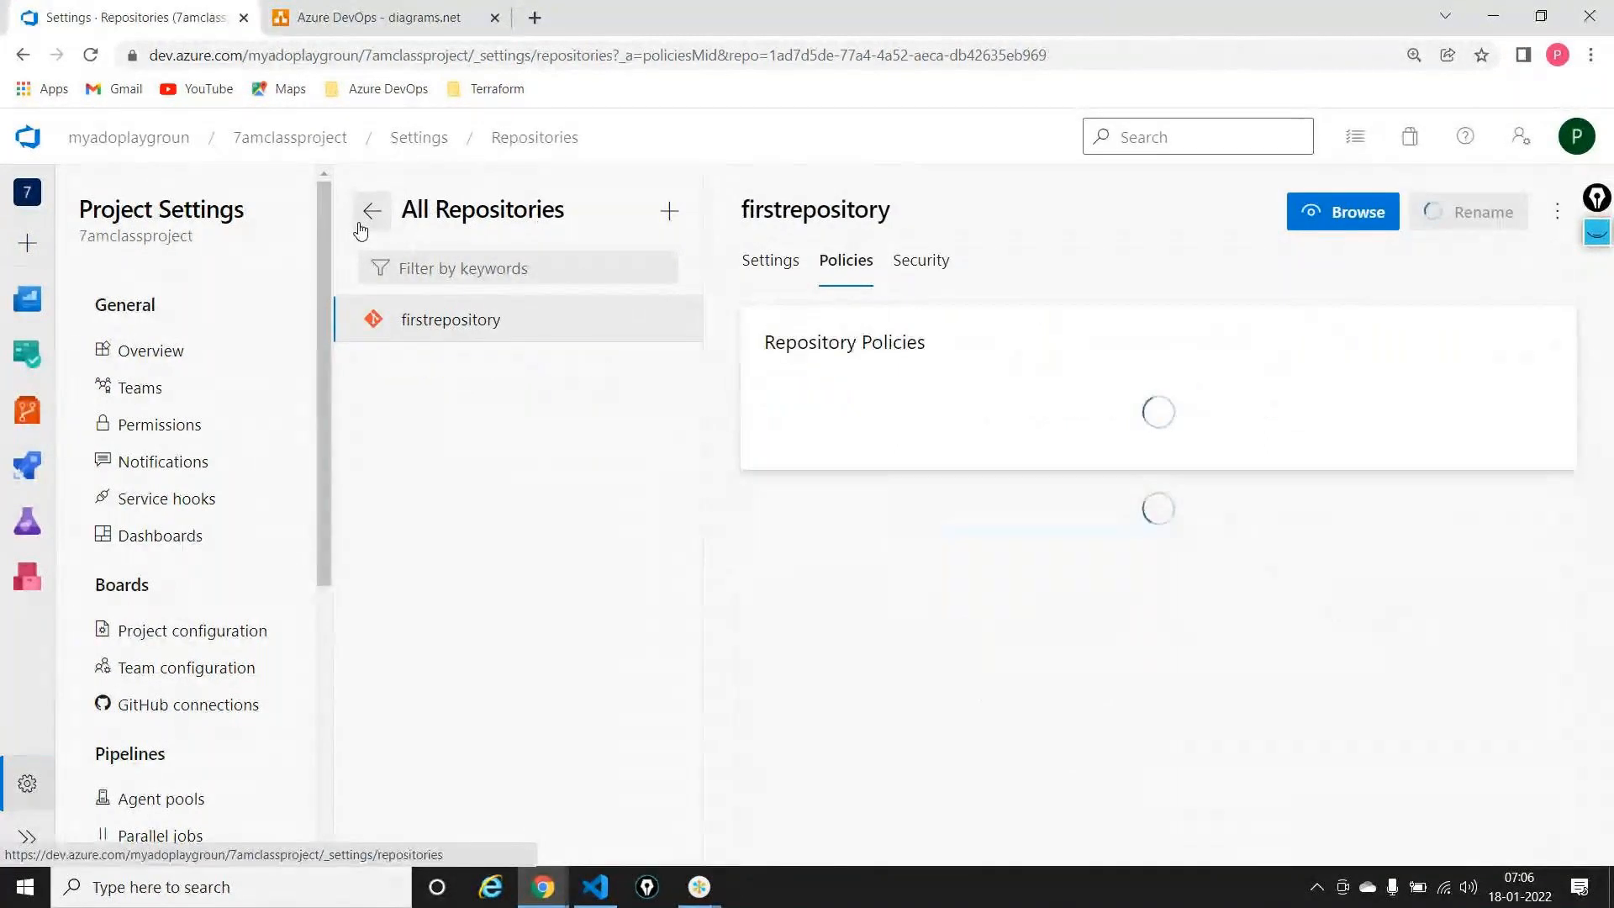
mouse_move(27, 410)
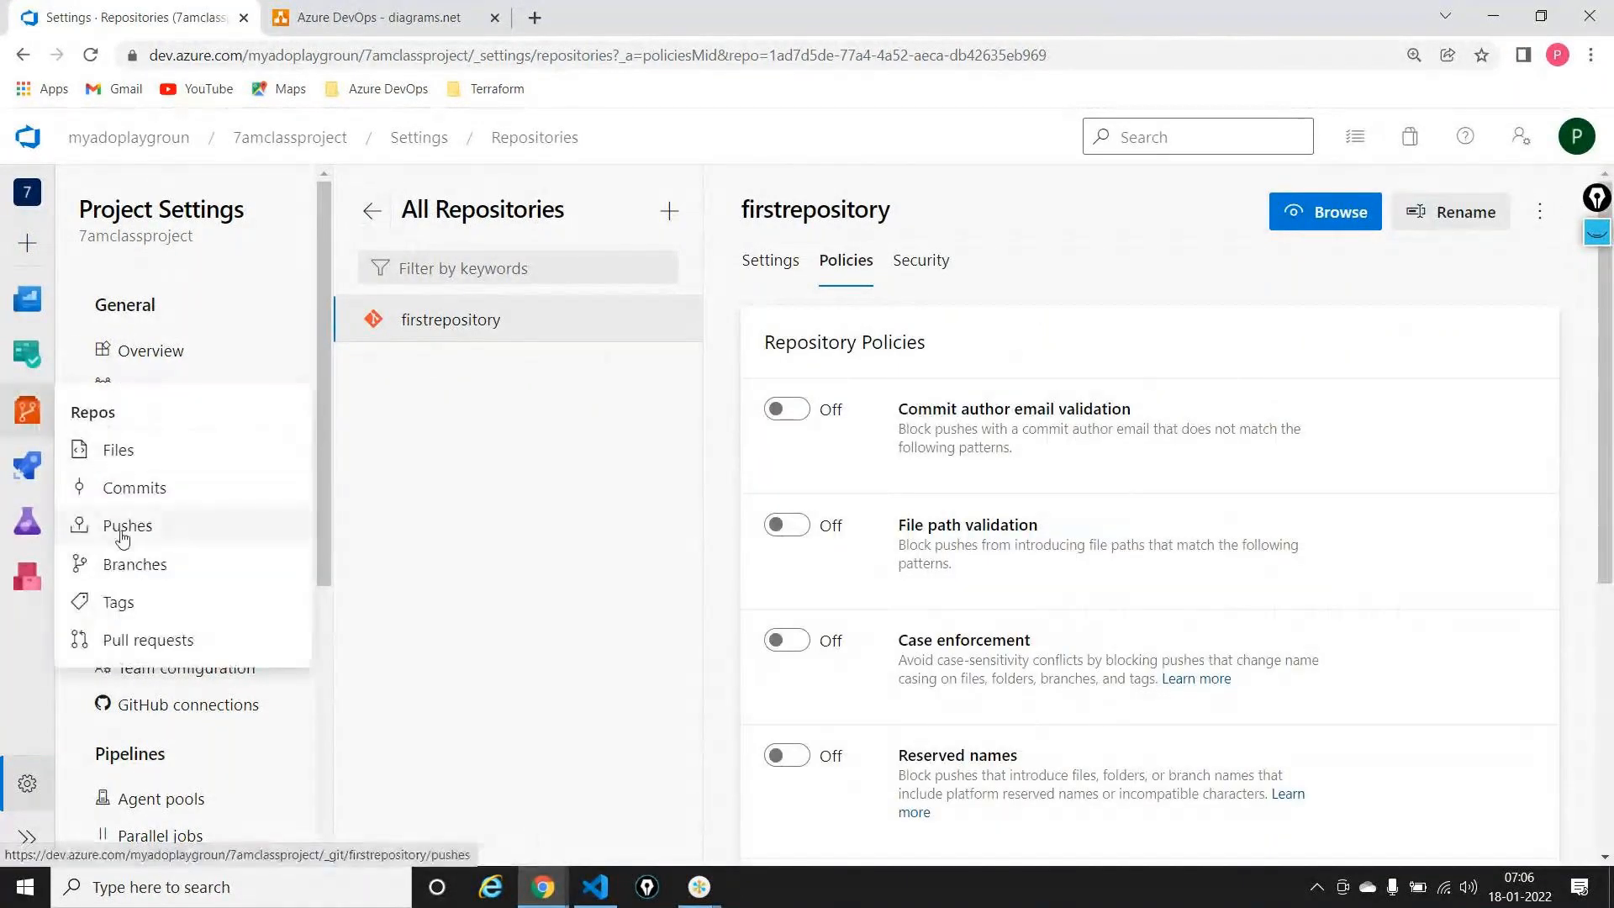
left_click(128, 562)
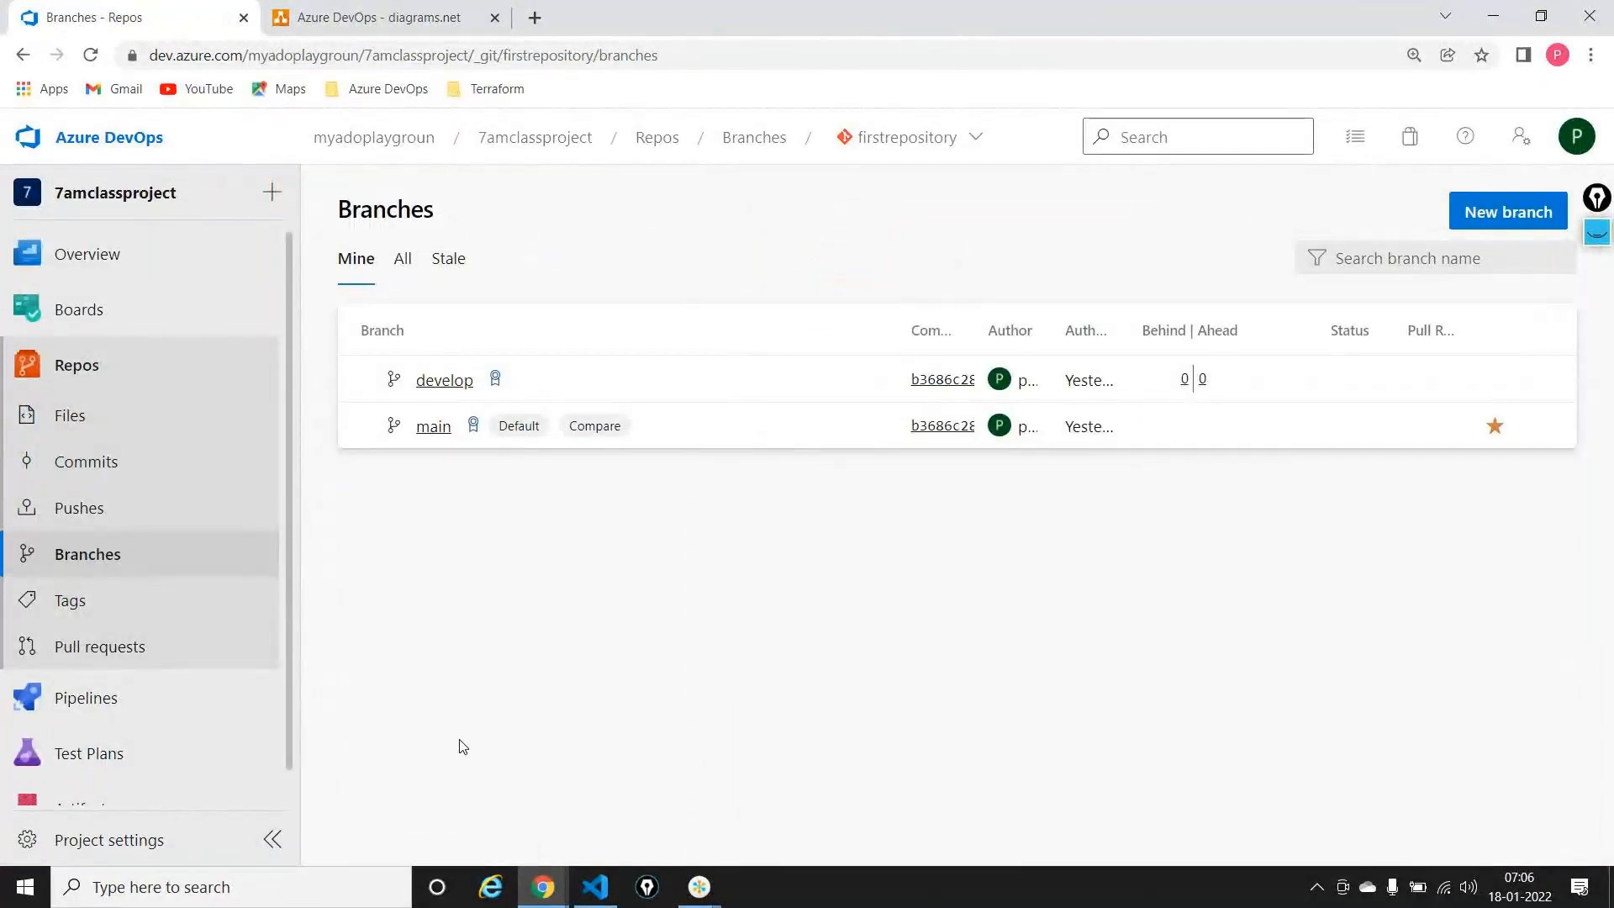
left_click(438, 395)
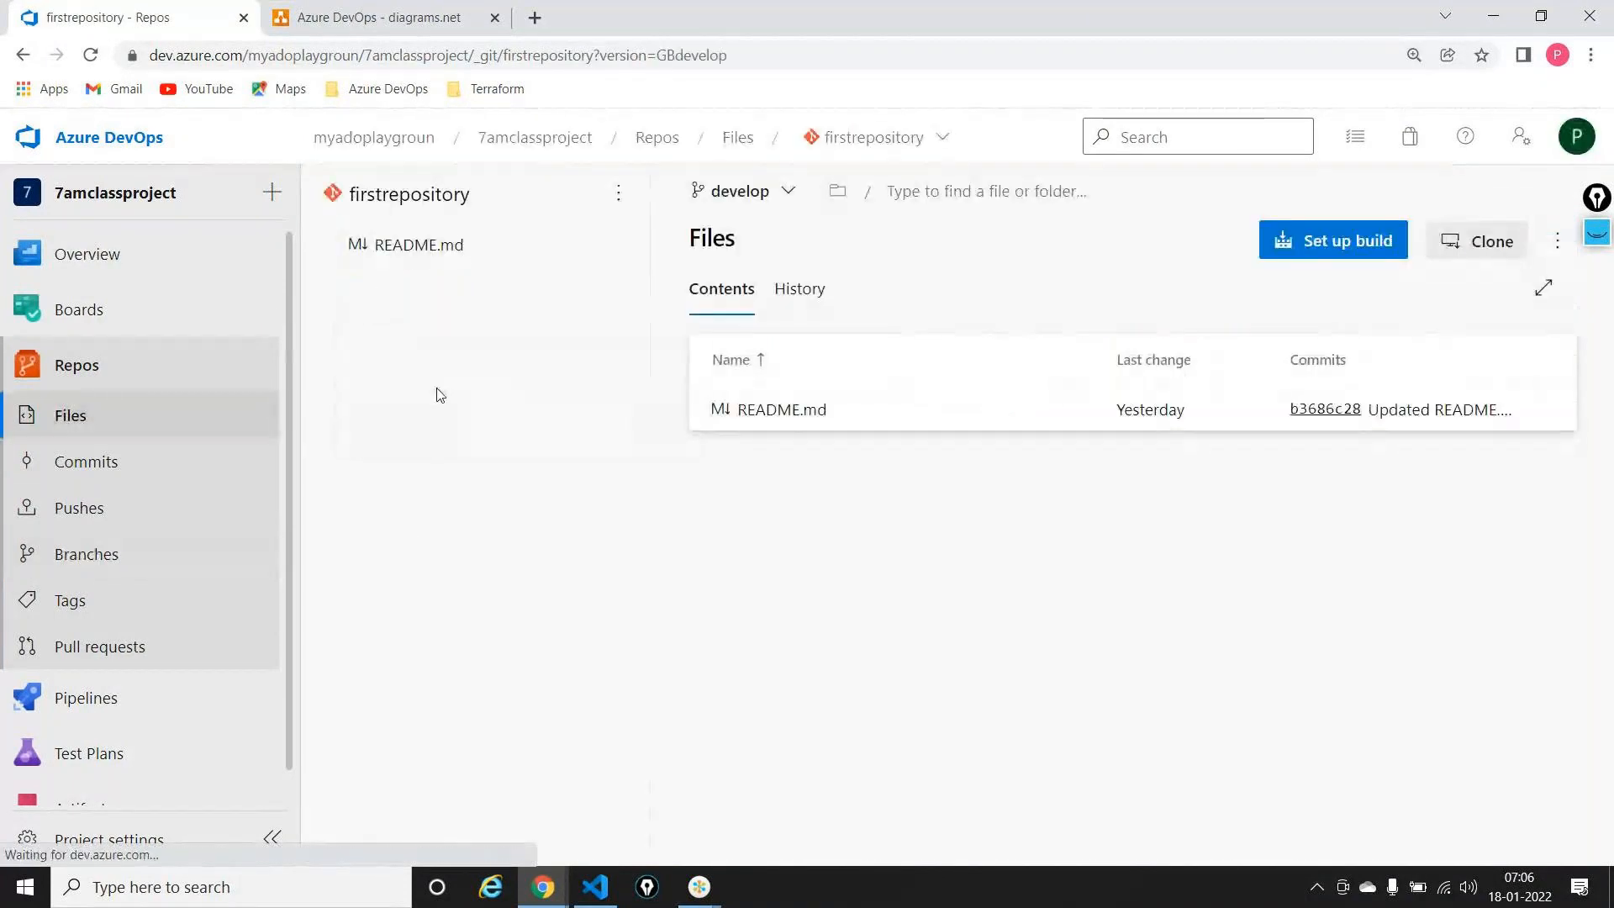
left_click(816, 402)
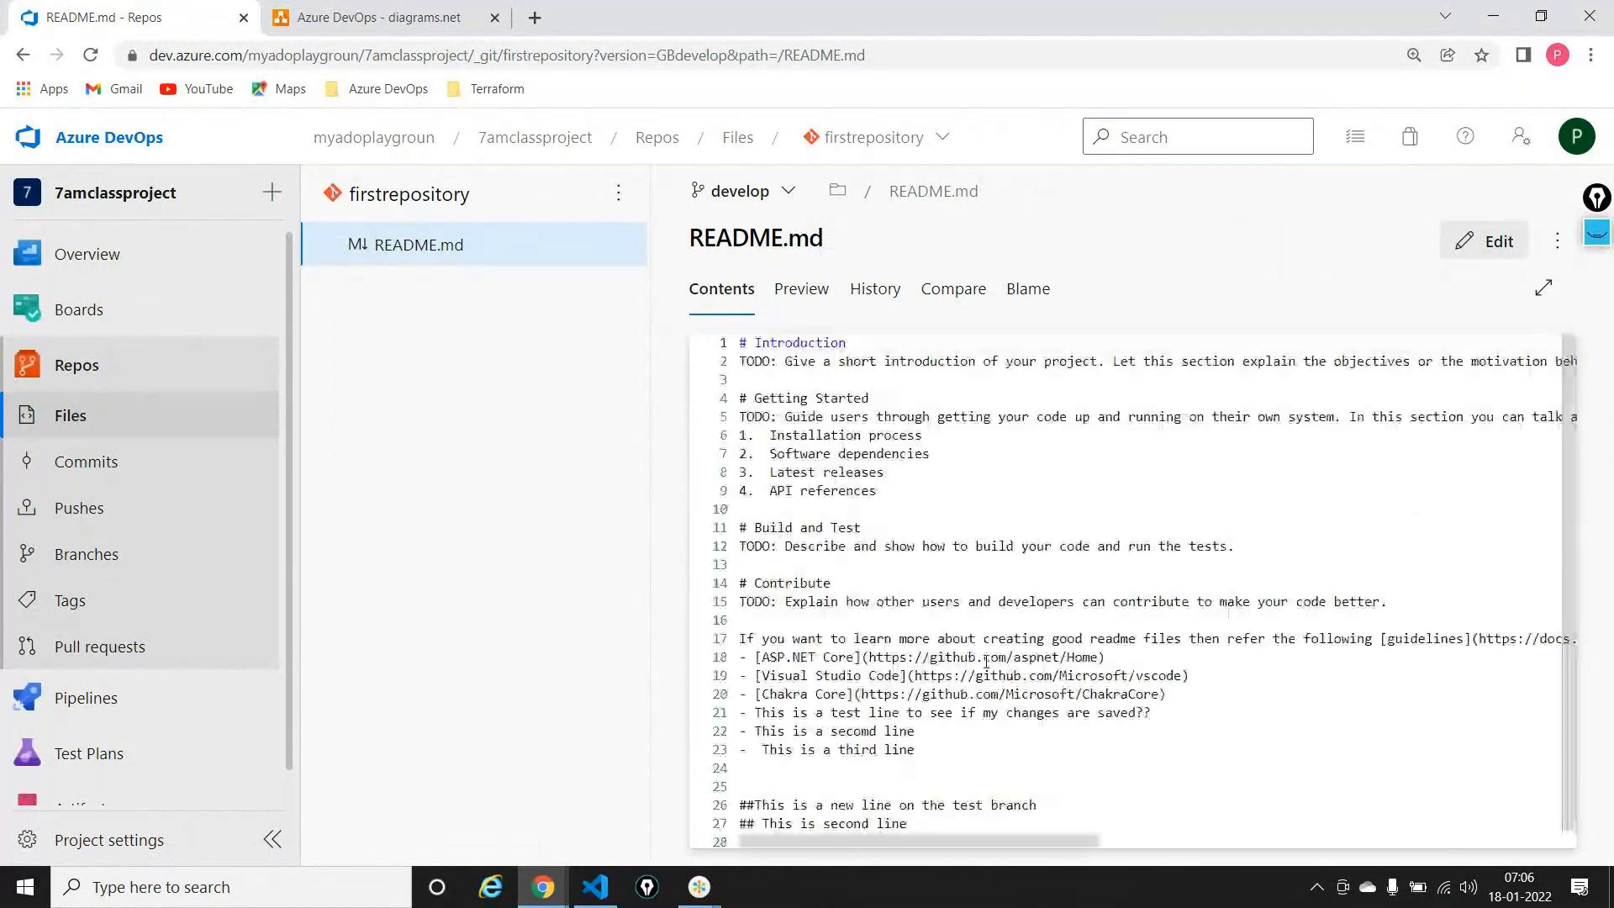
scroll(938, 822, "down", 2)
left_click(938, 821)
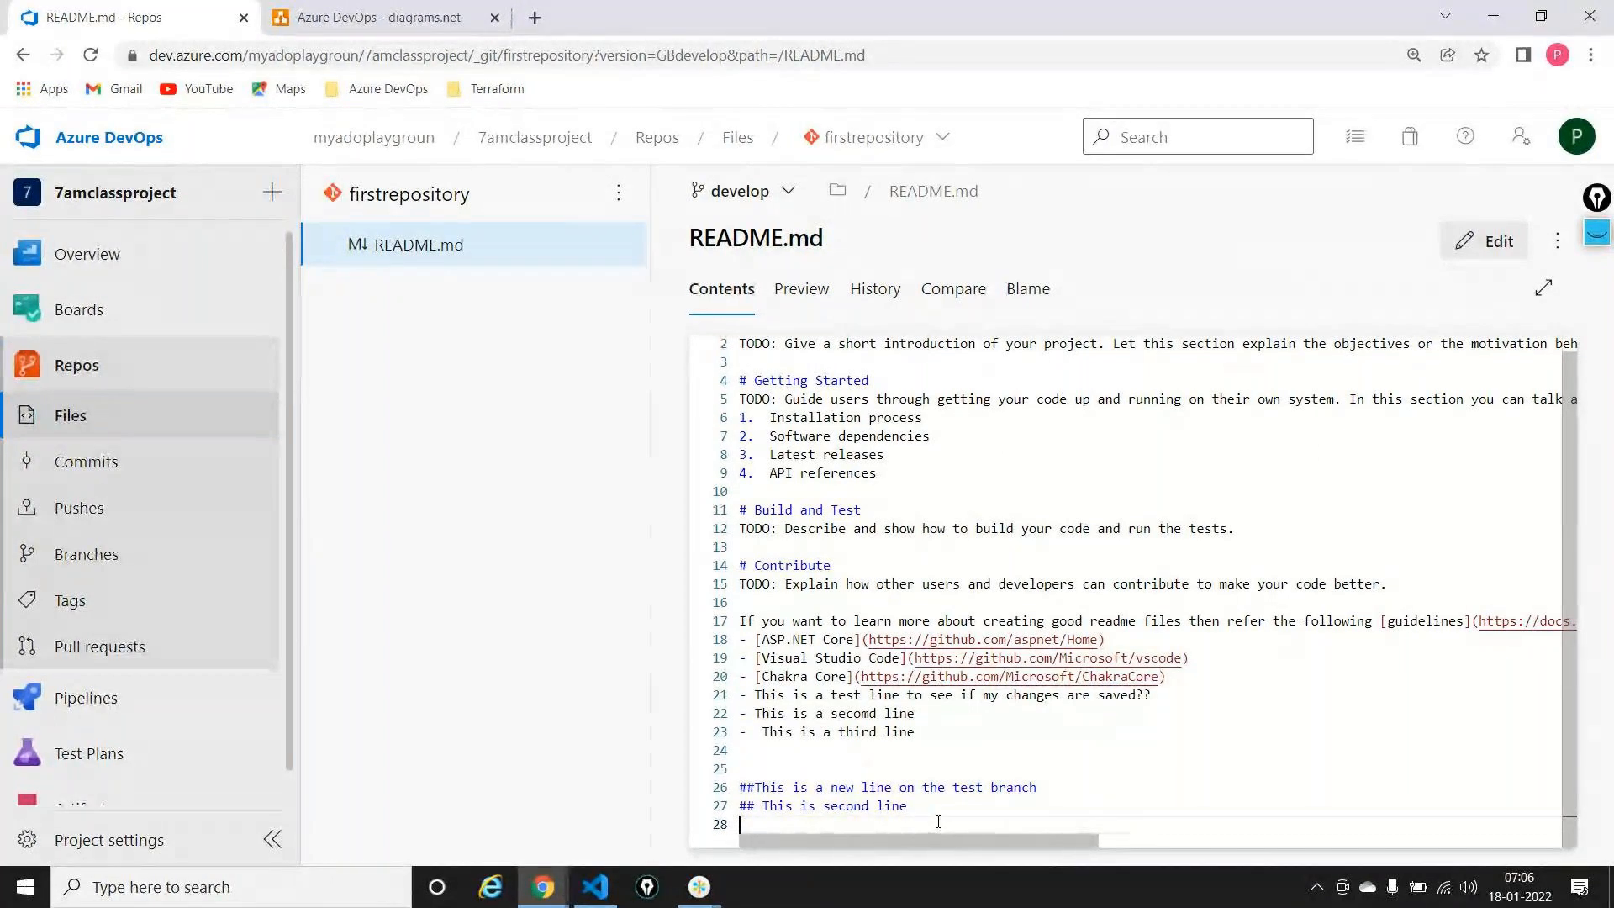
key("alt+Tab")
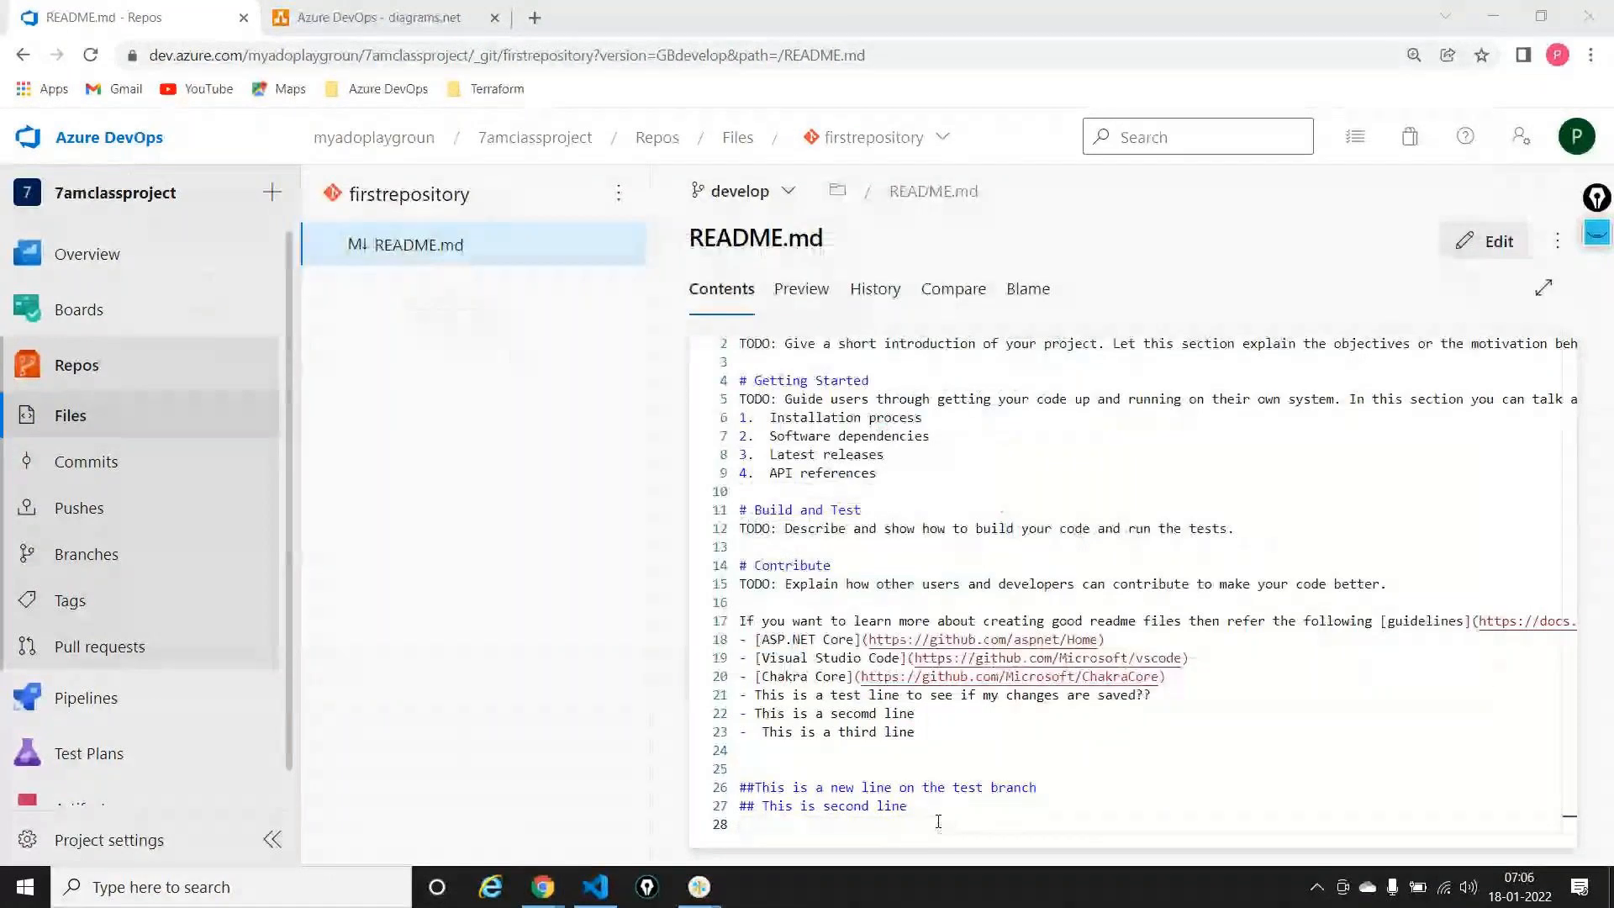
key("alt+Tab")
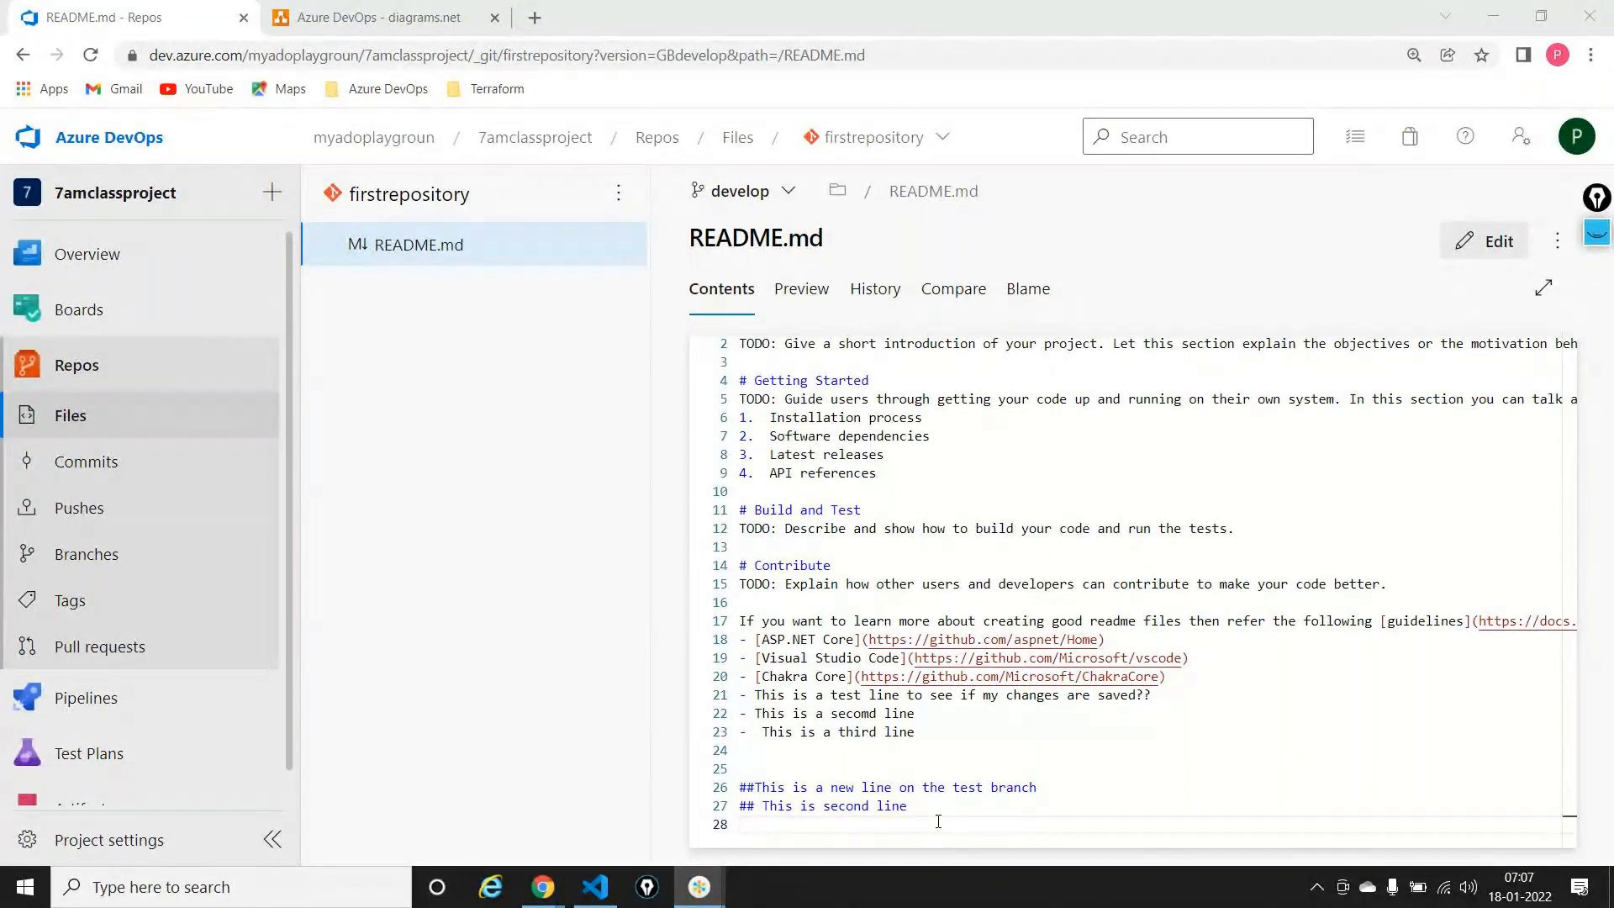
key("alt+Tab")
key("alt+Tab")
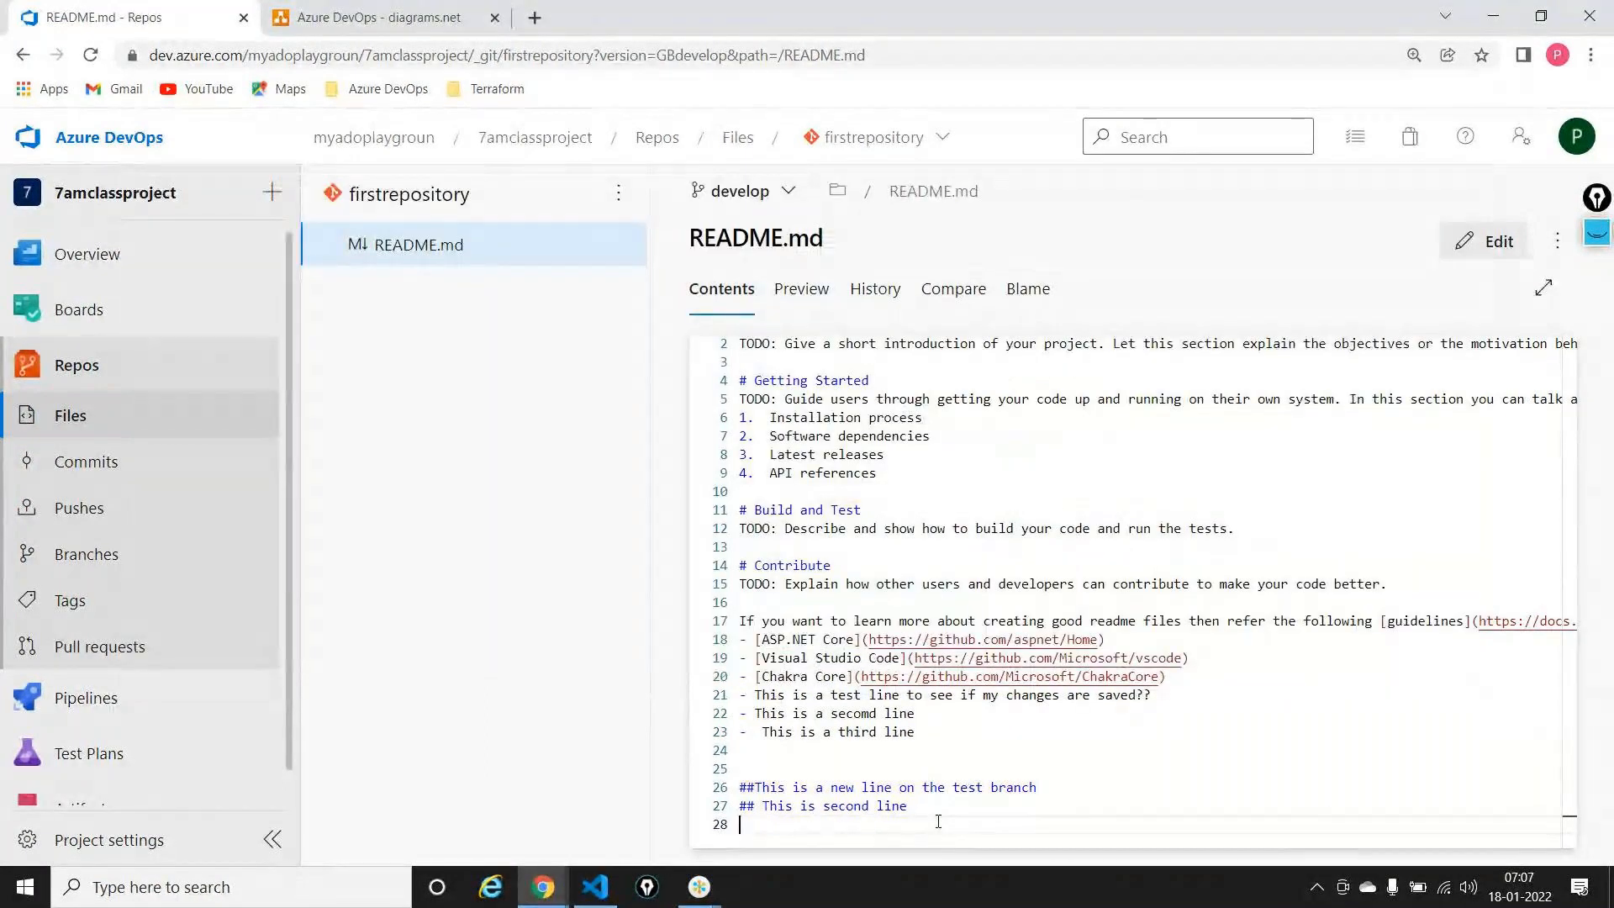
key("alt+Tab")
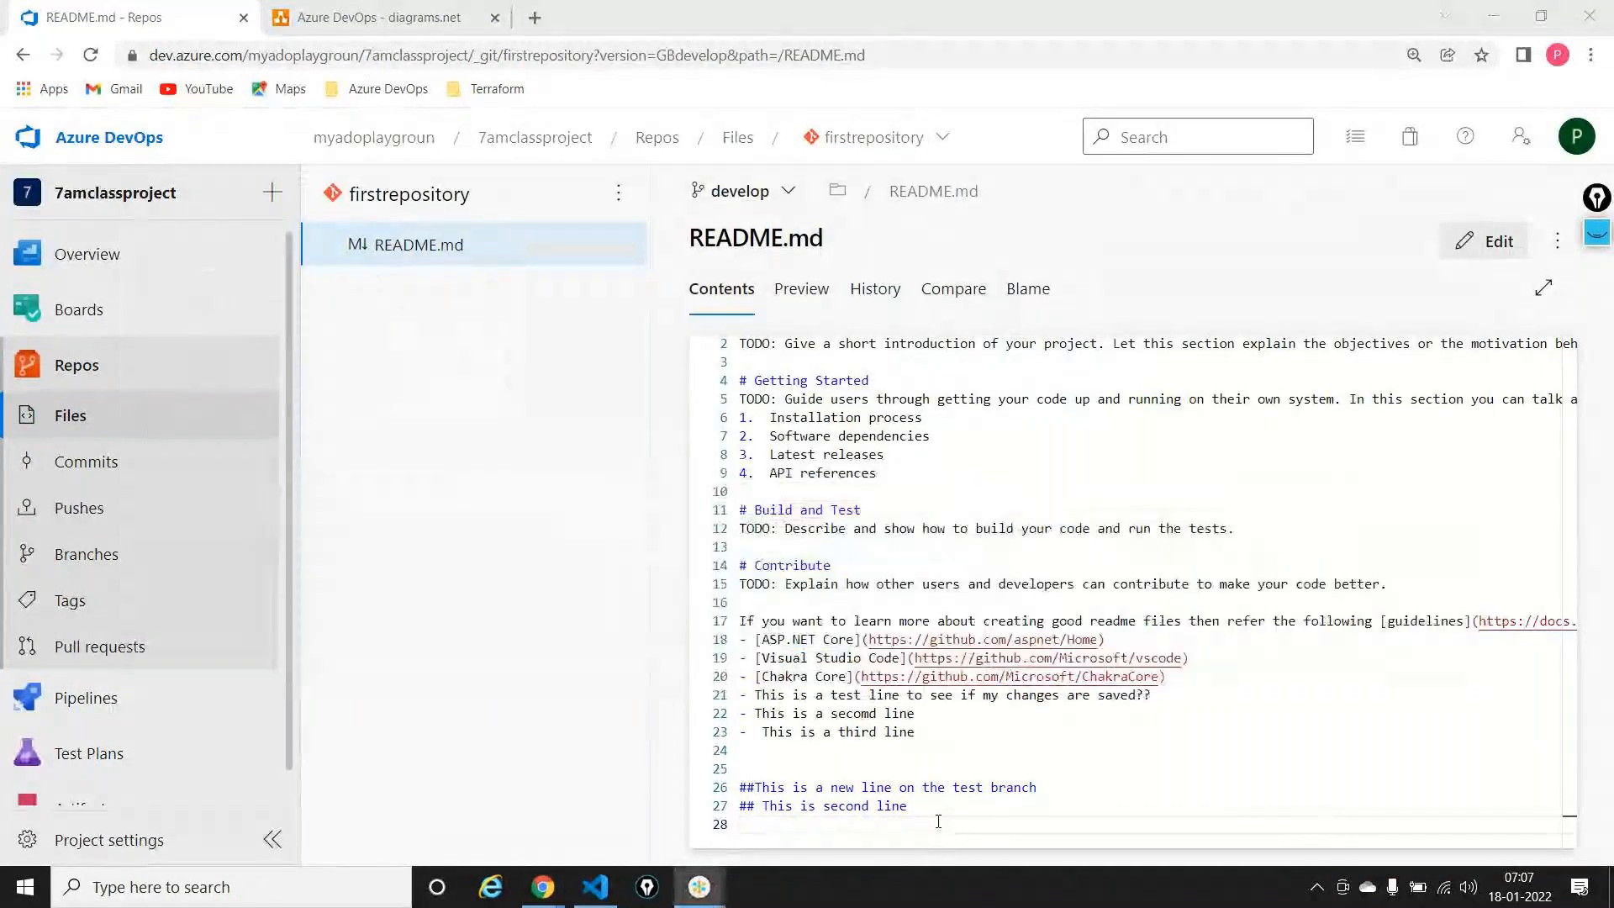
key("alt+Tab")
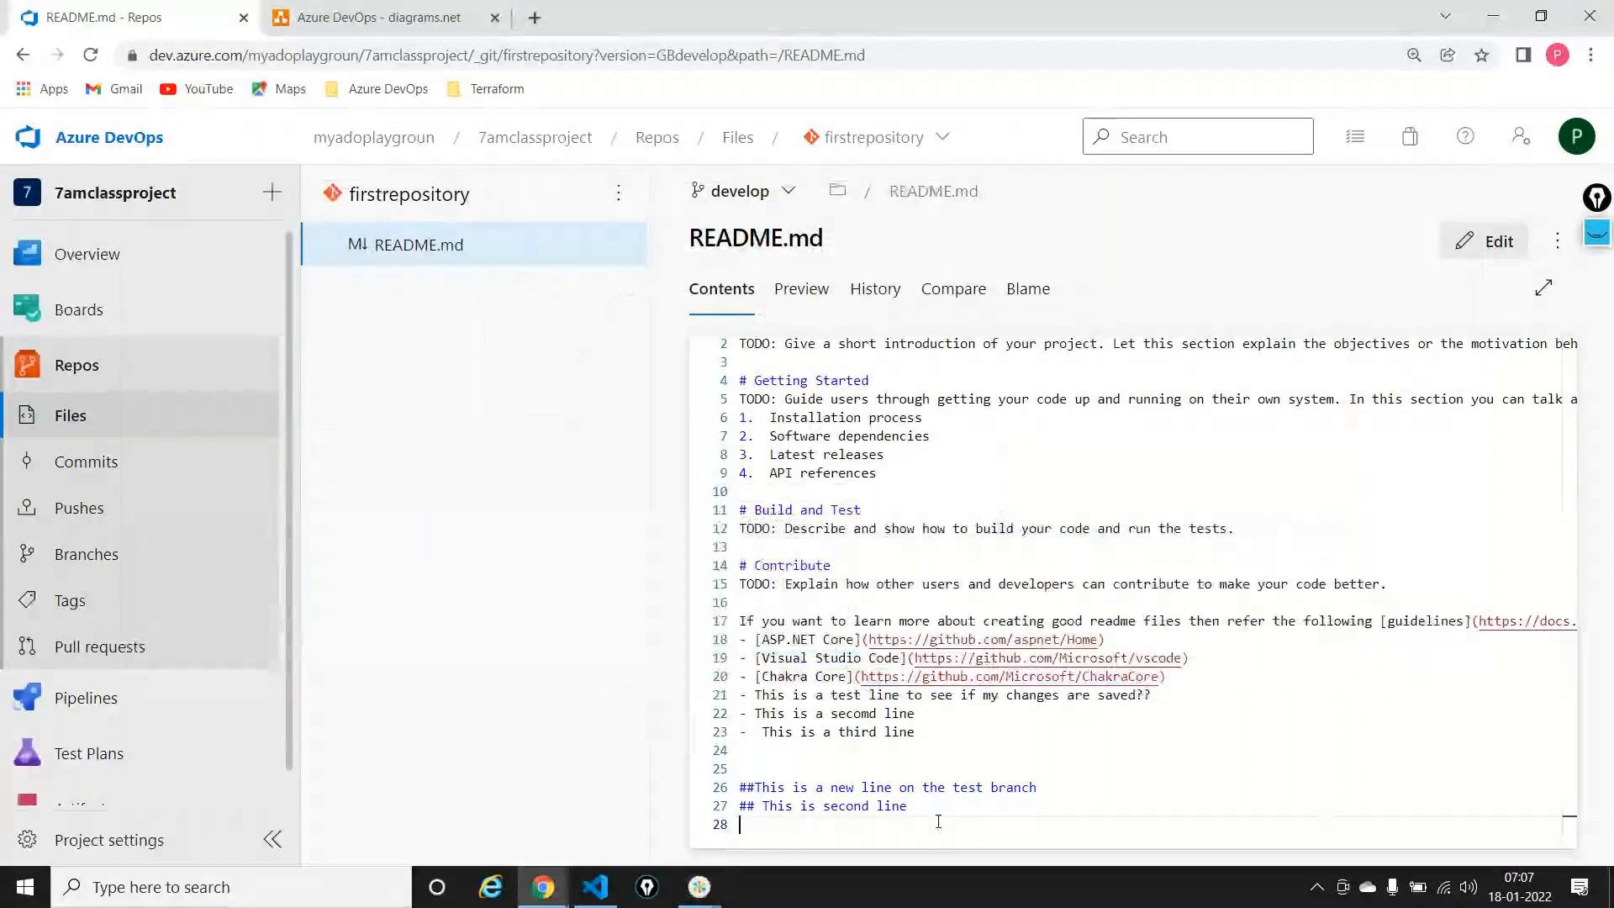
key("alt+Tab")
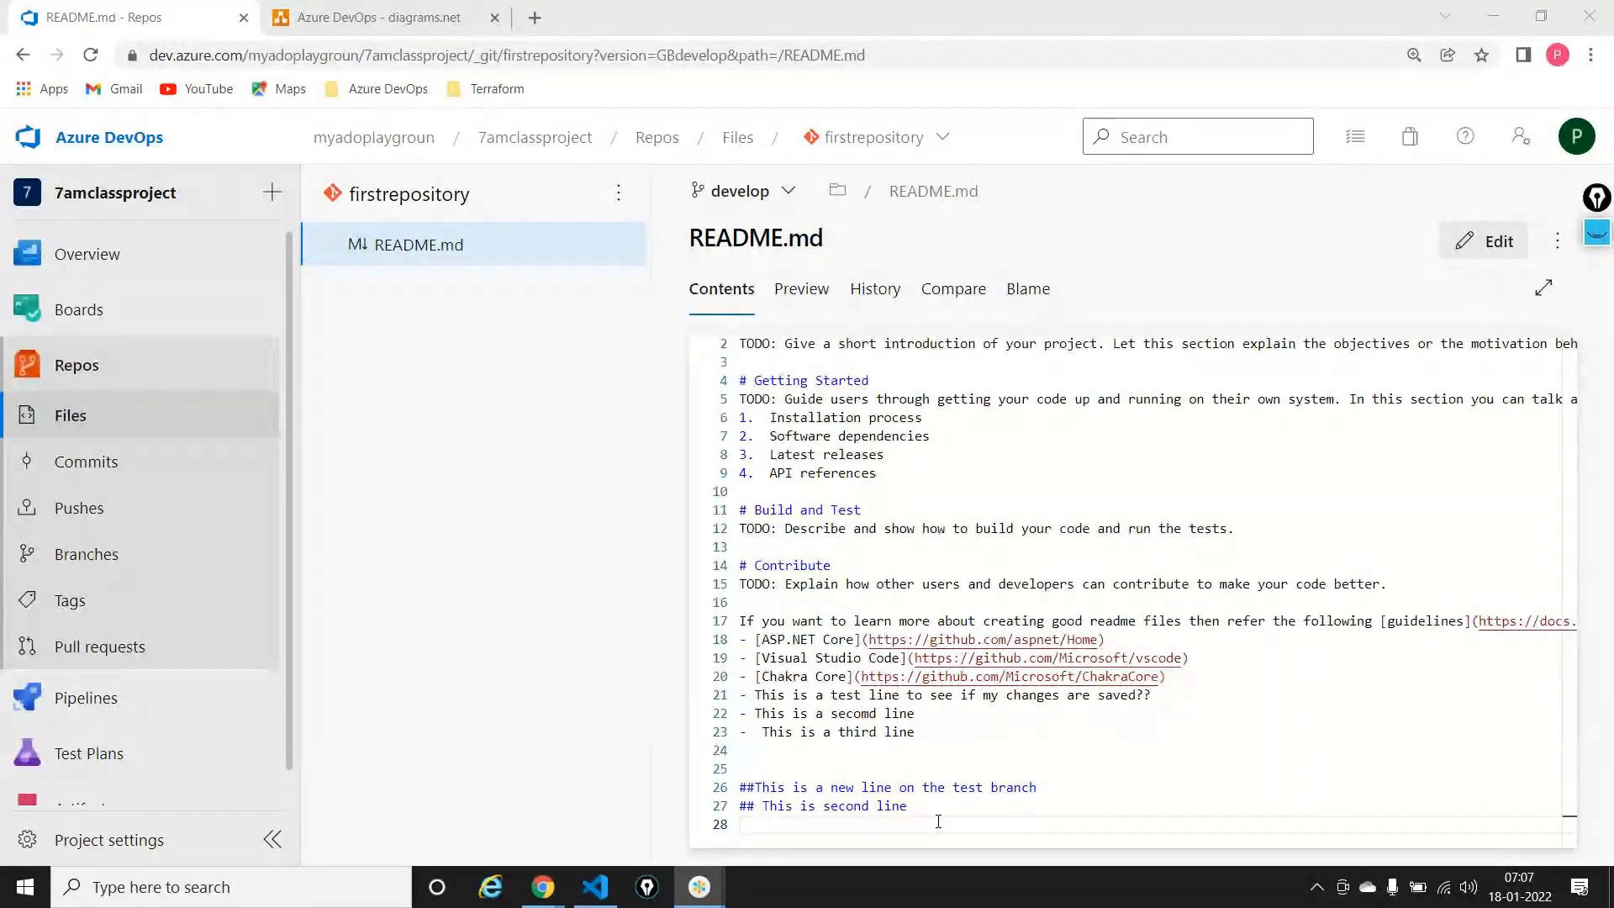
Open a blank Notepad document and write "1. Create a branch -- Feature" at a larger zoom
key("super+r")
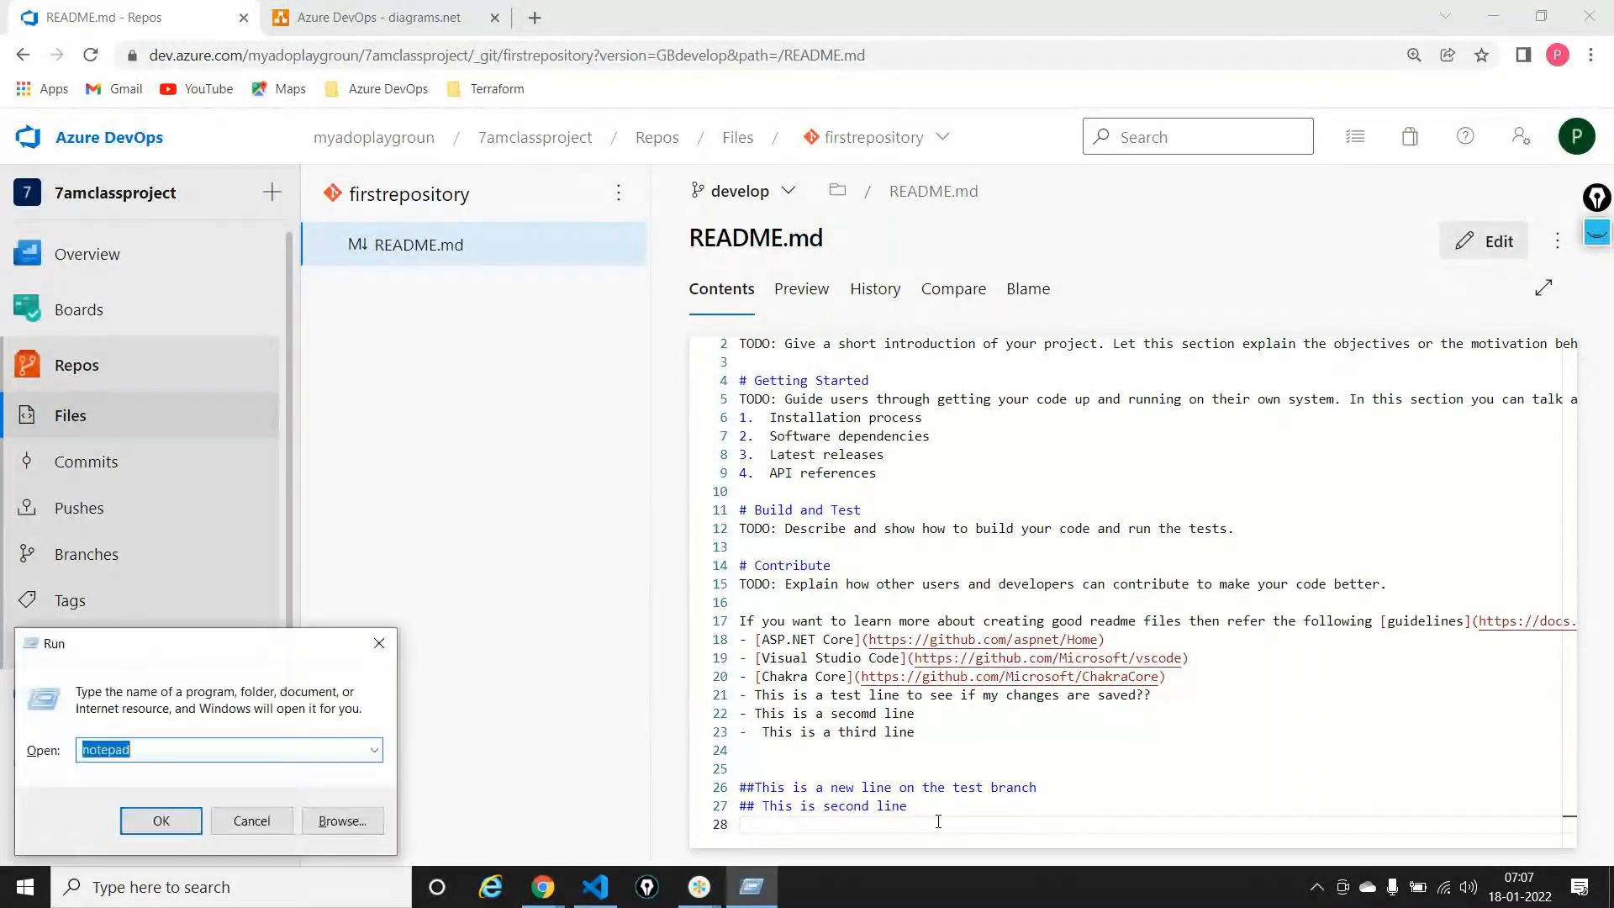
key("Return")
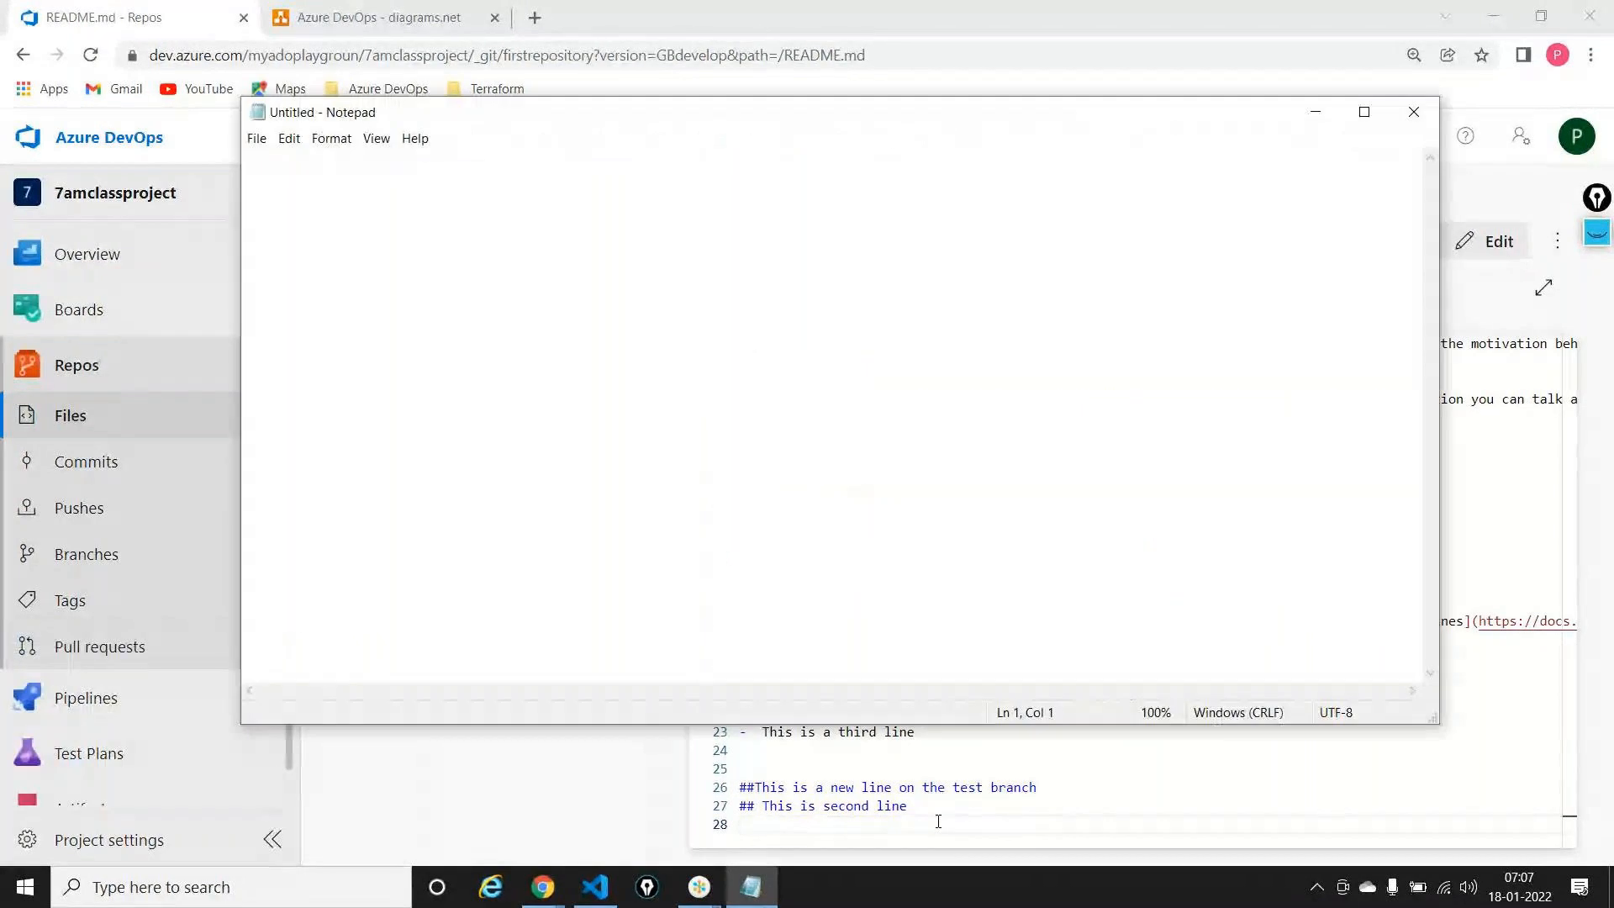
type("1")
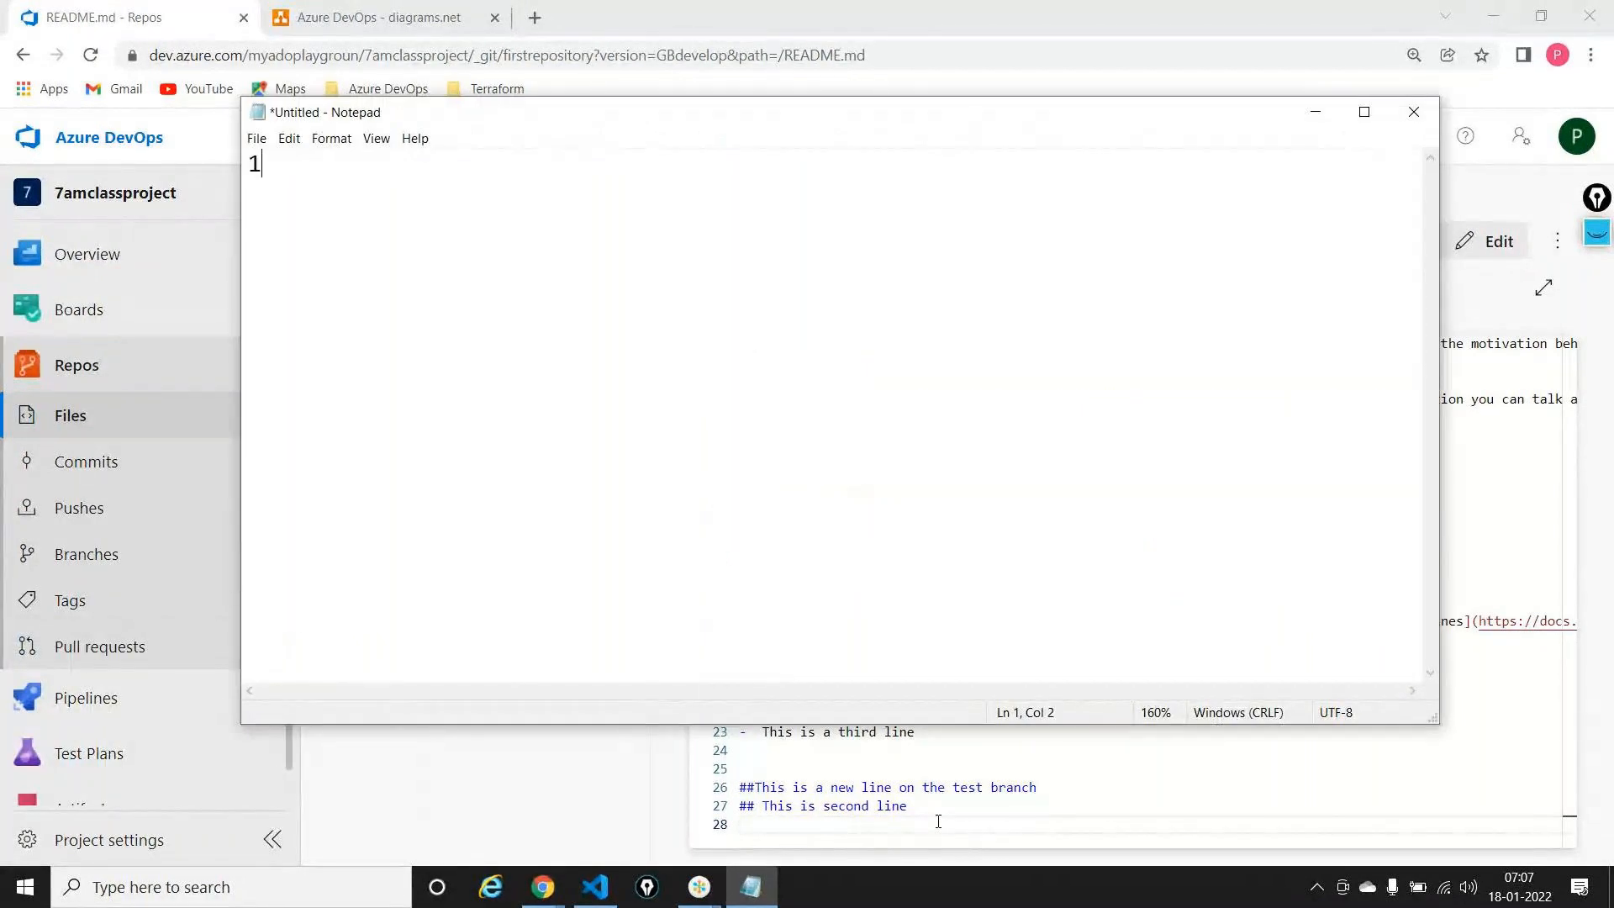
type(". Create a branch  --  ")
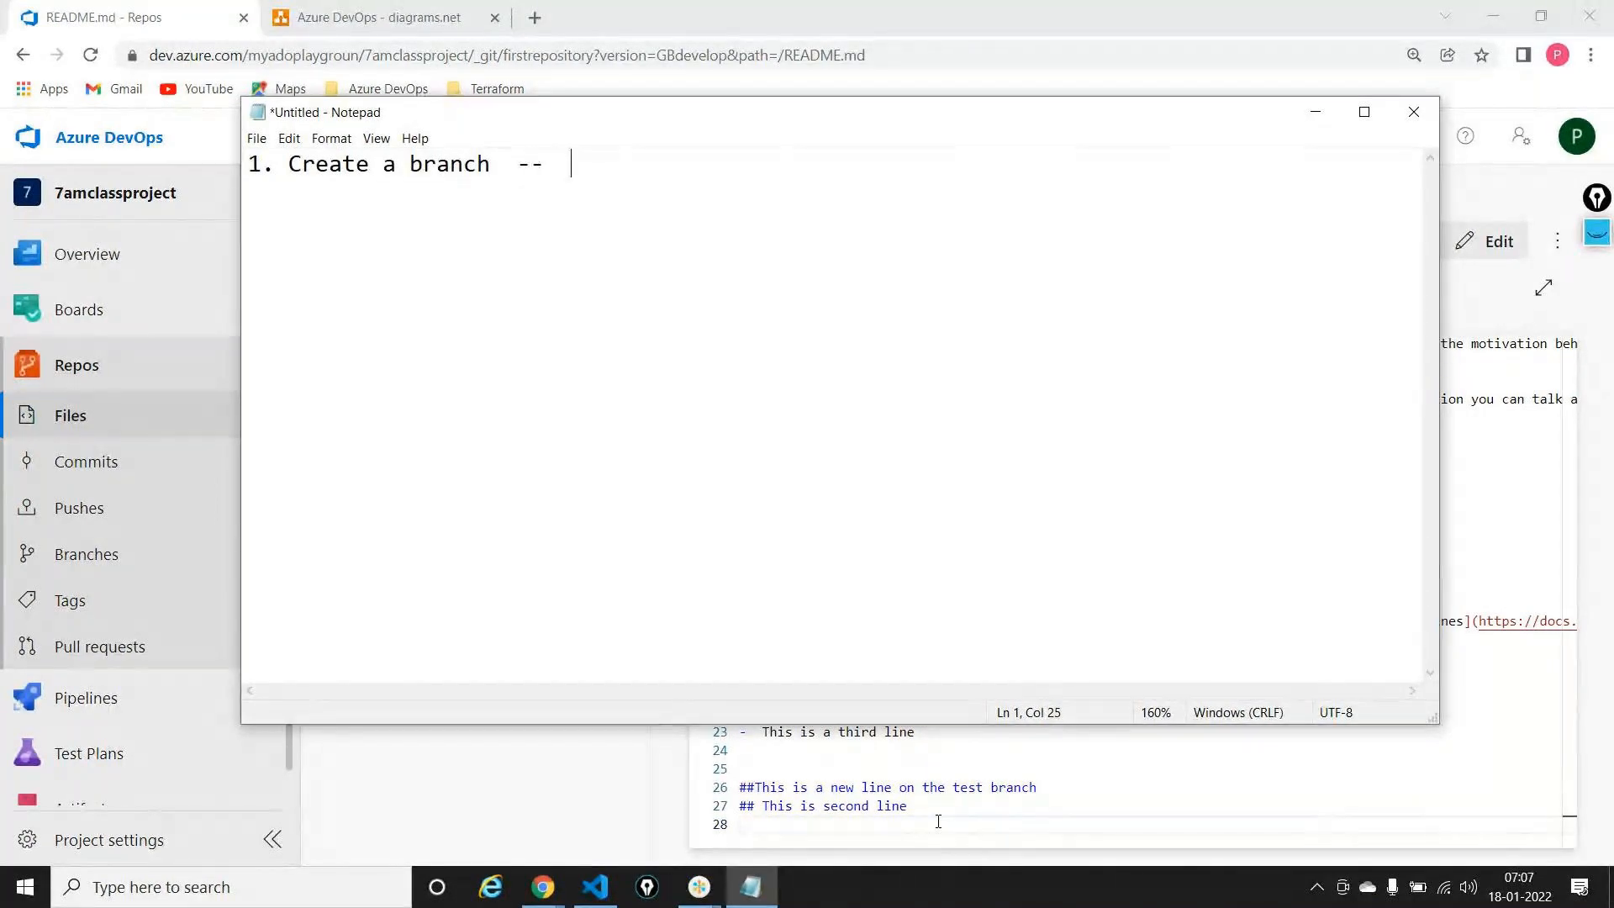
type("Feature")
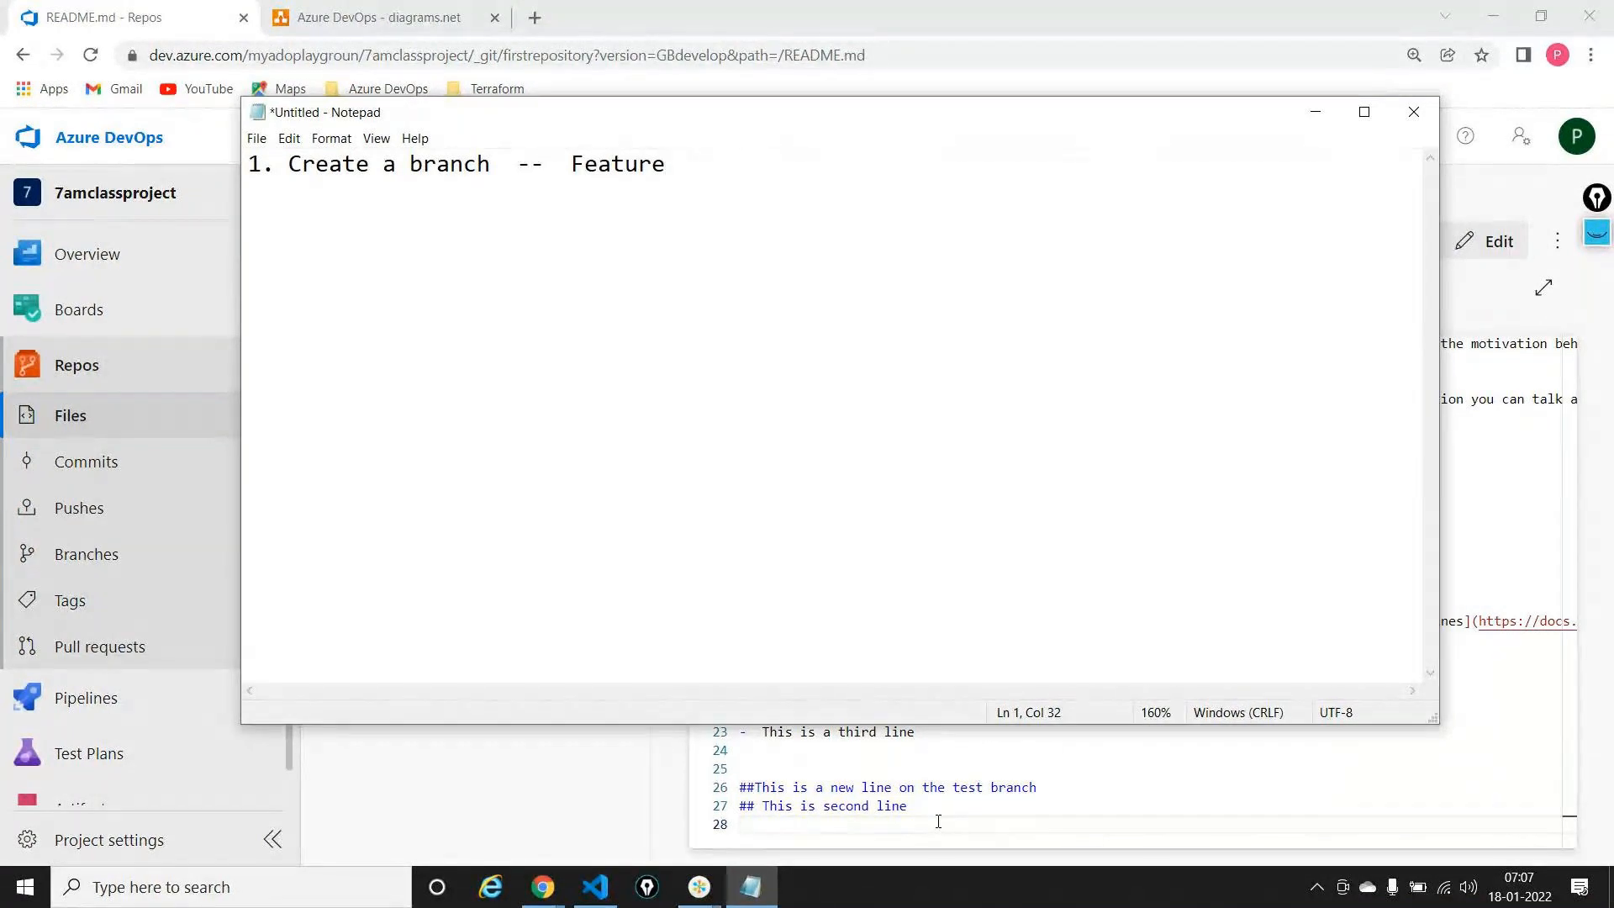
key("alt+Tab")
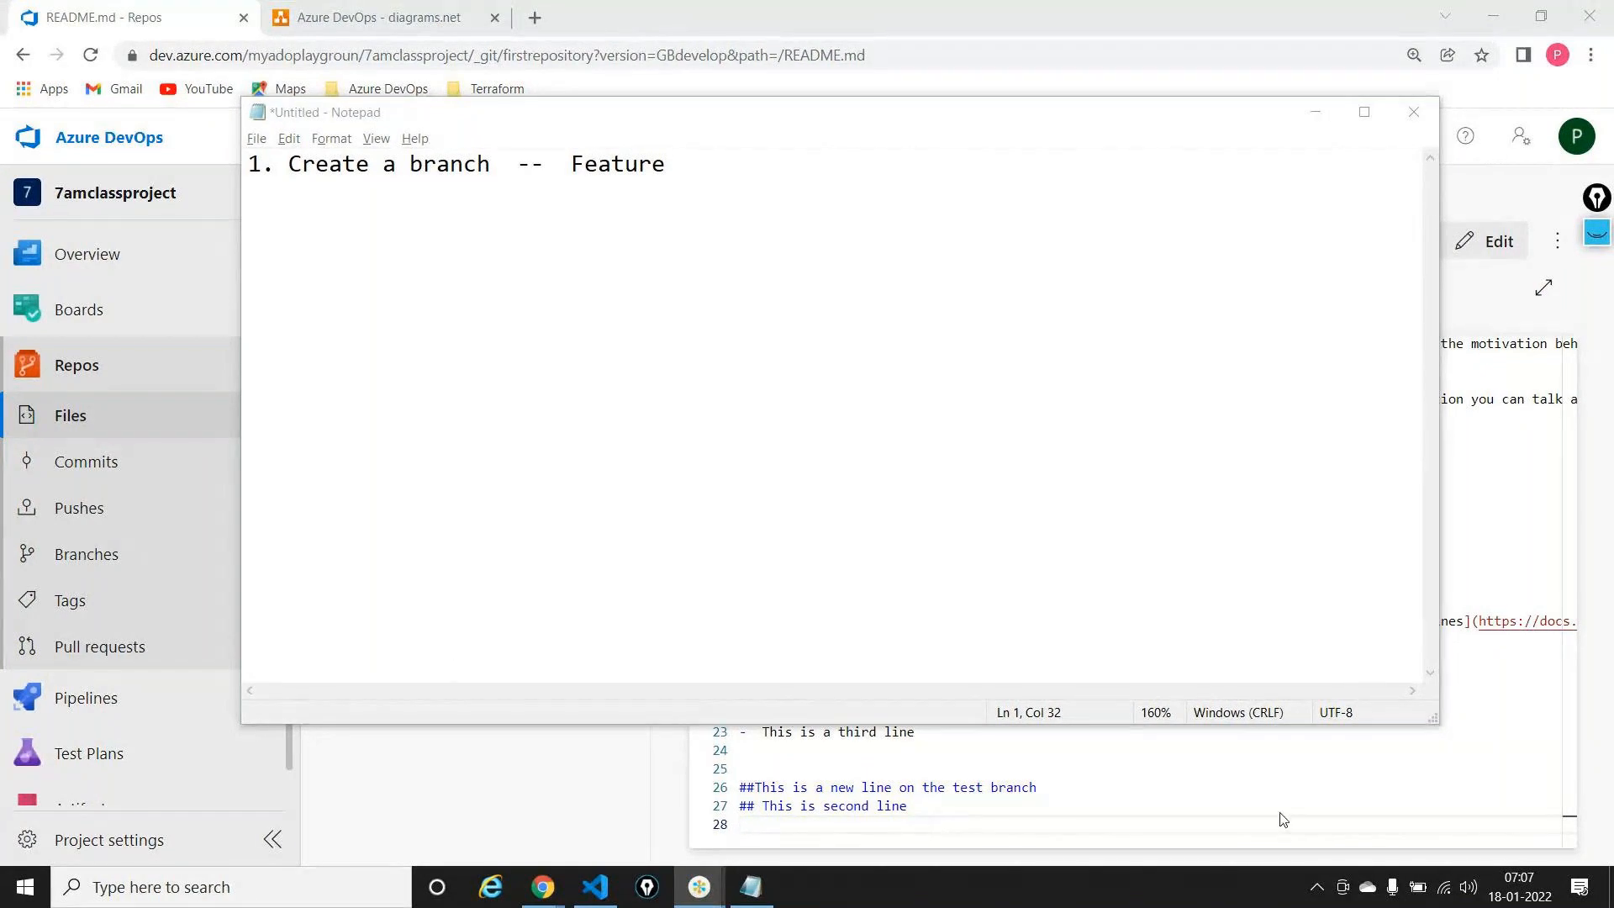
left_click(1383, 767)
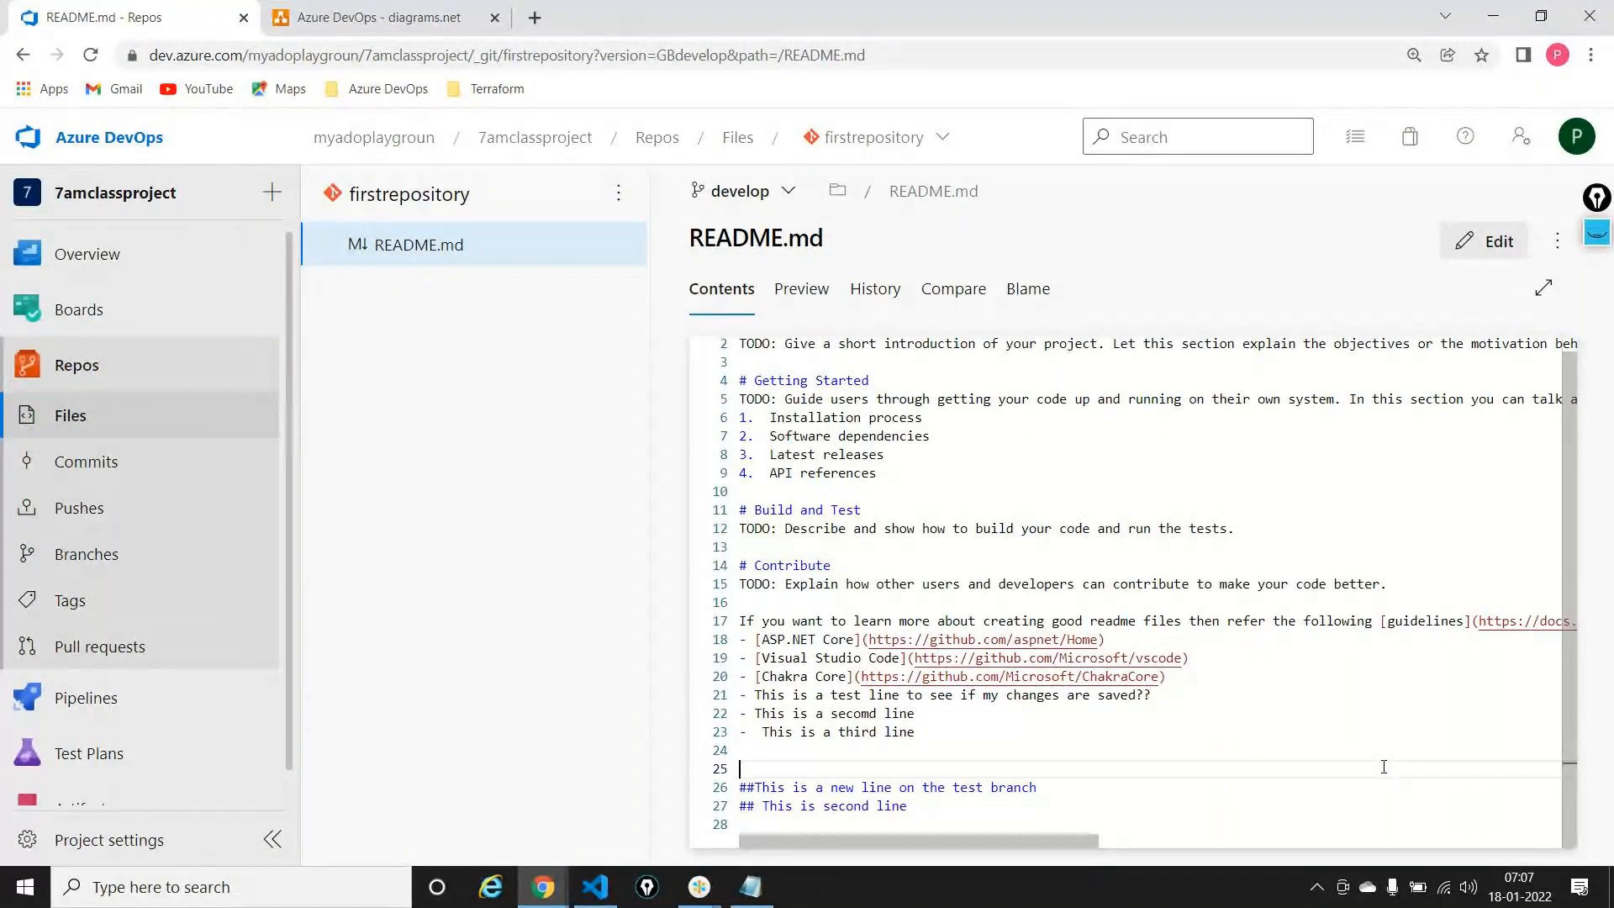
key("alt+Tab")
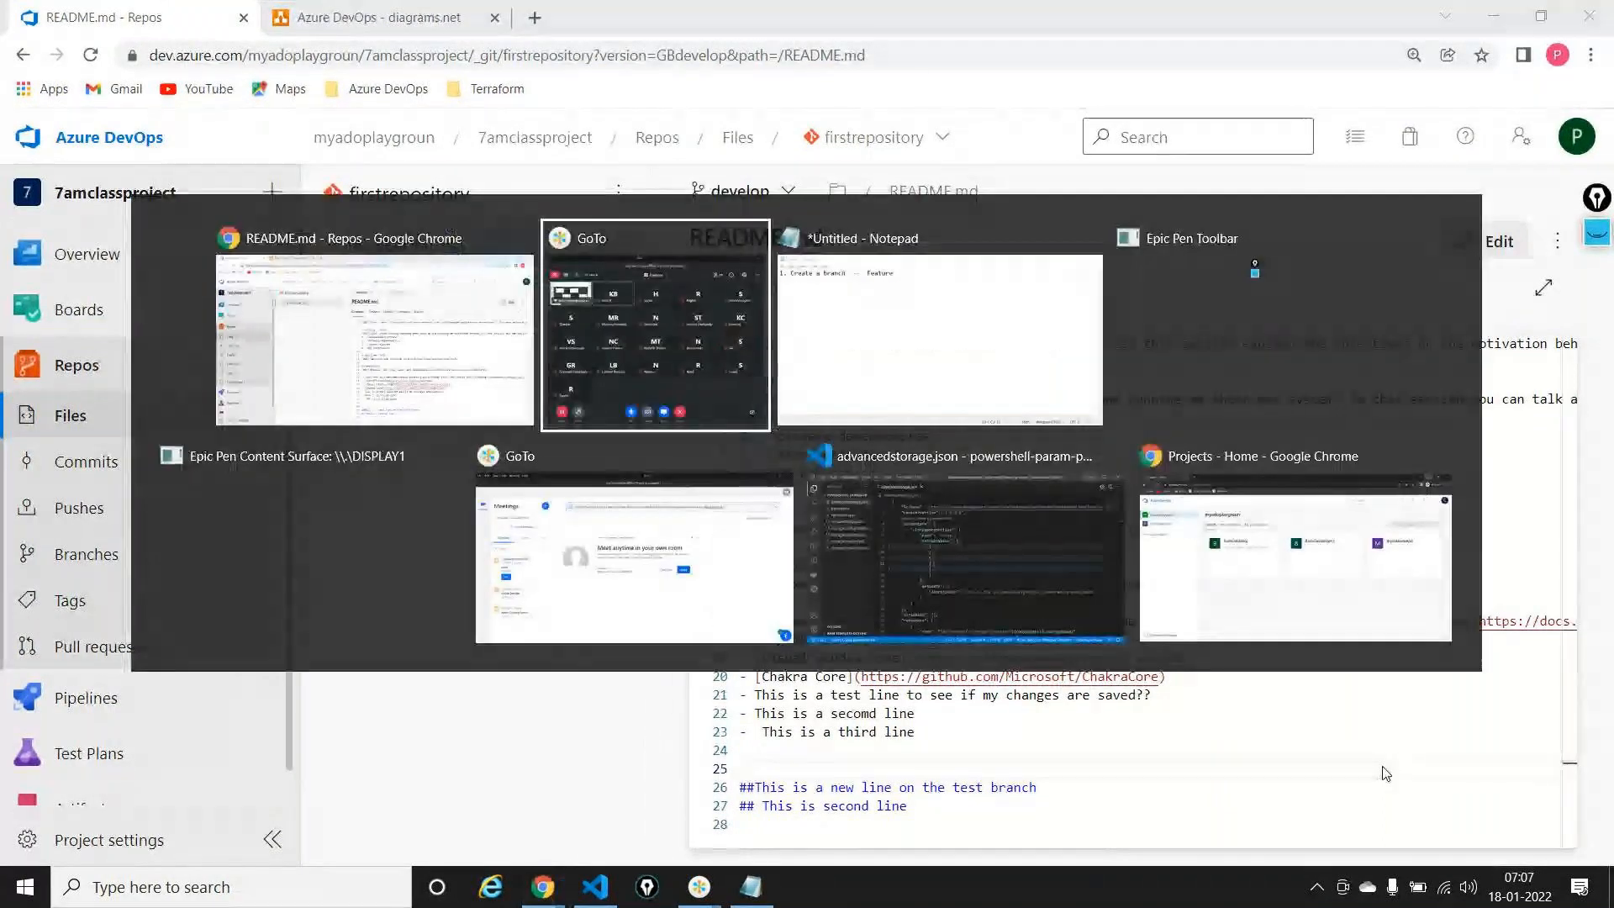
key("Escape")
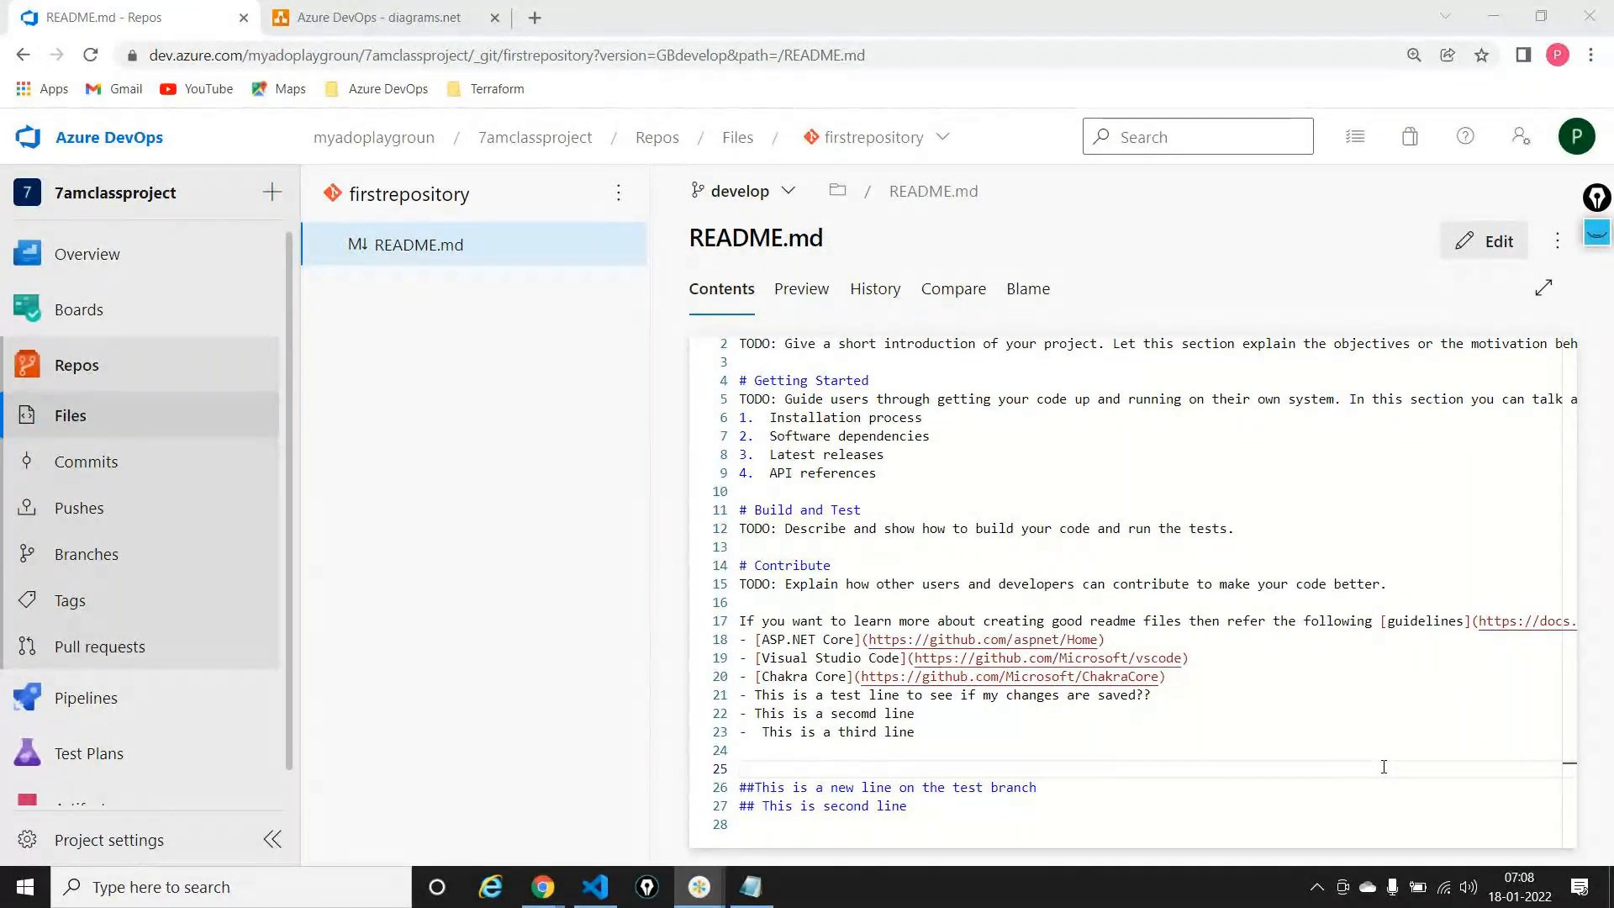
left_click(1384, 767)
left_click(1383, 766)
left_click(1384, 767)
left_click(1384, 767)
left_click(1384, 767)
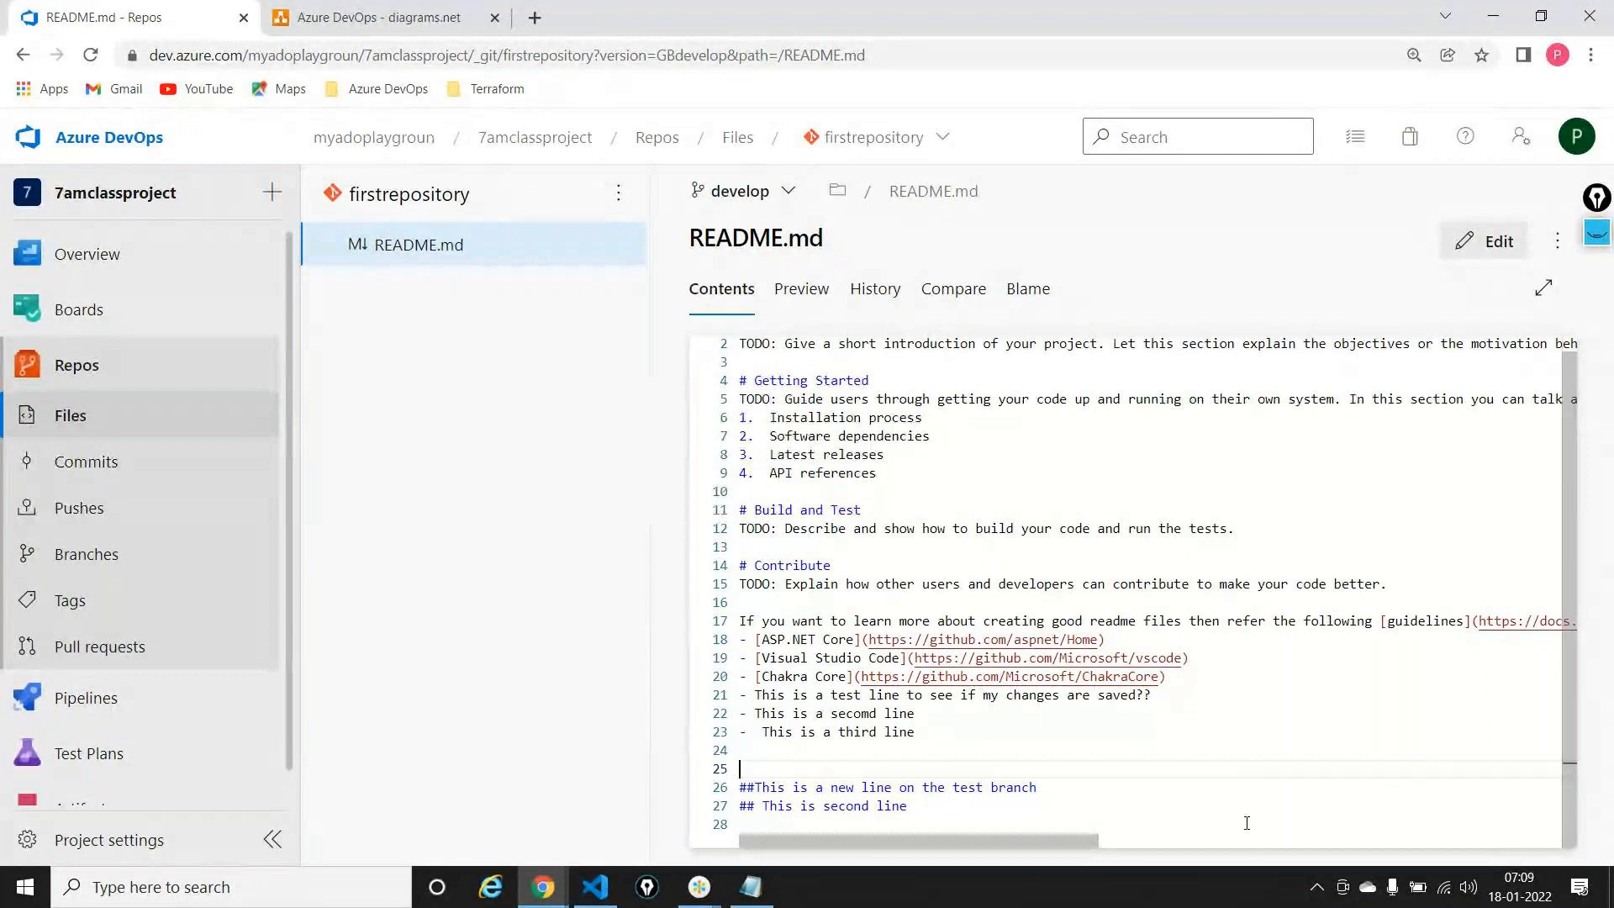
key("alt+Tab")
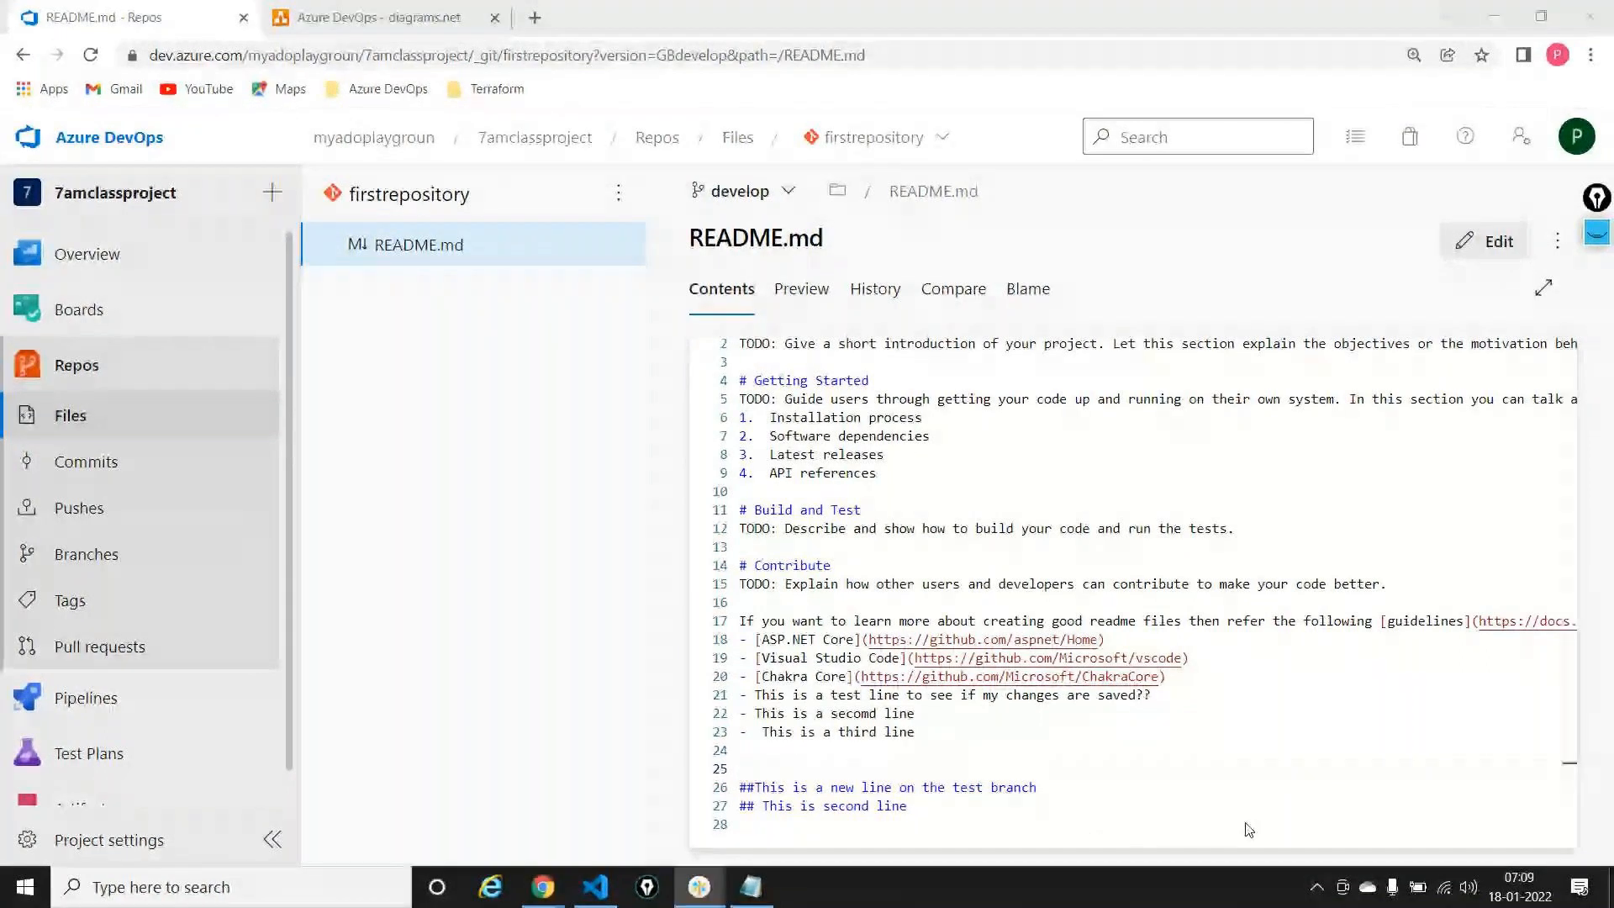
key("alt+Tab")
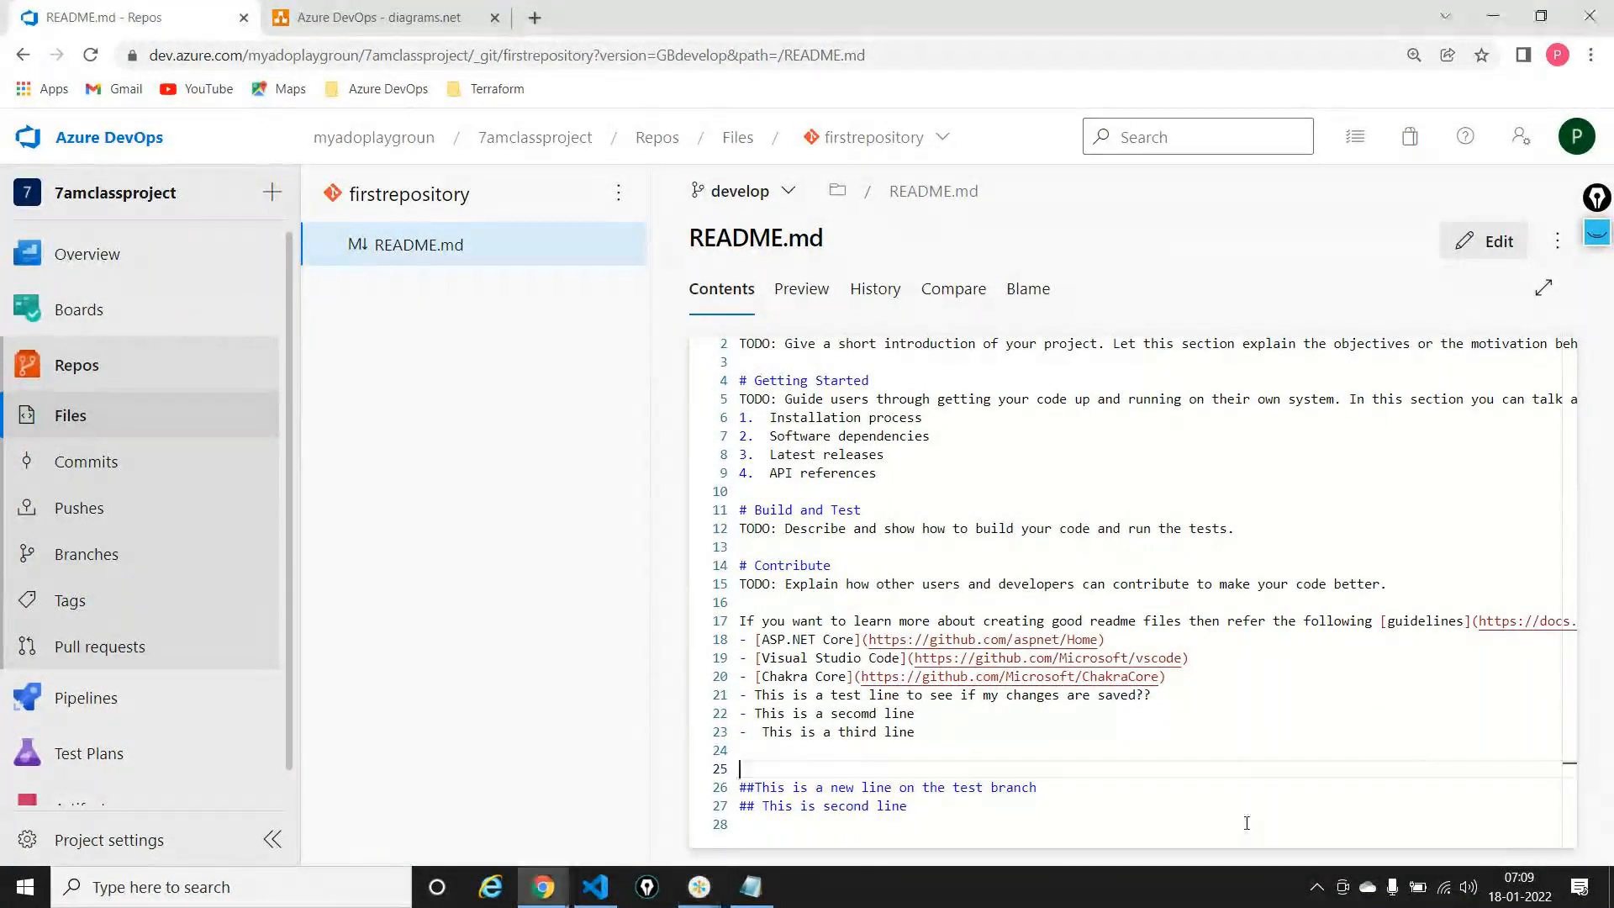
key("alt+Tab")
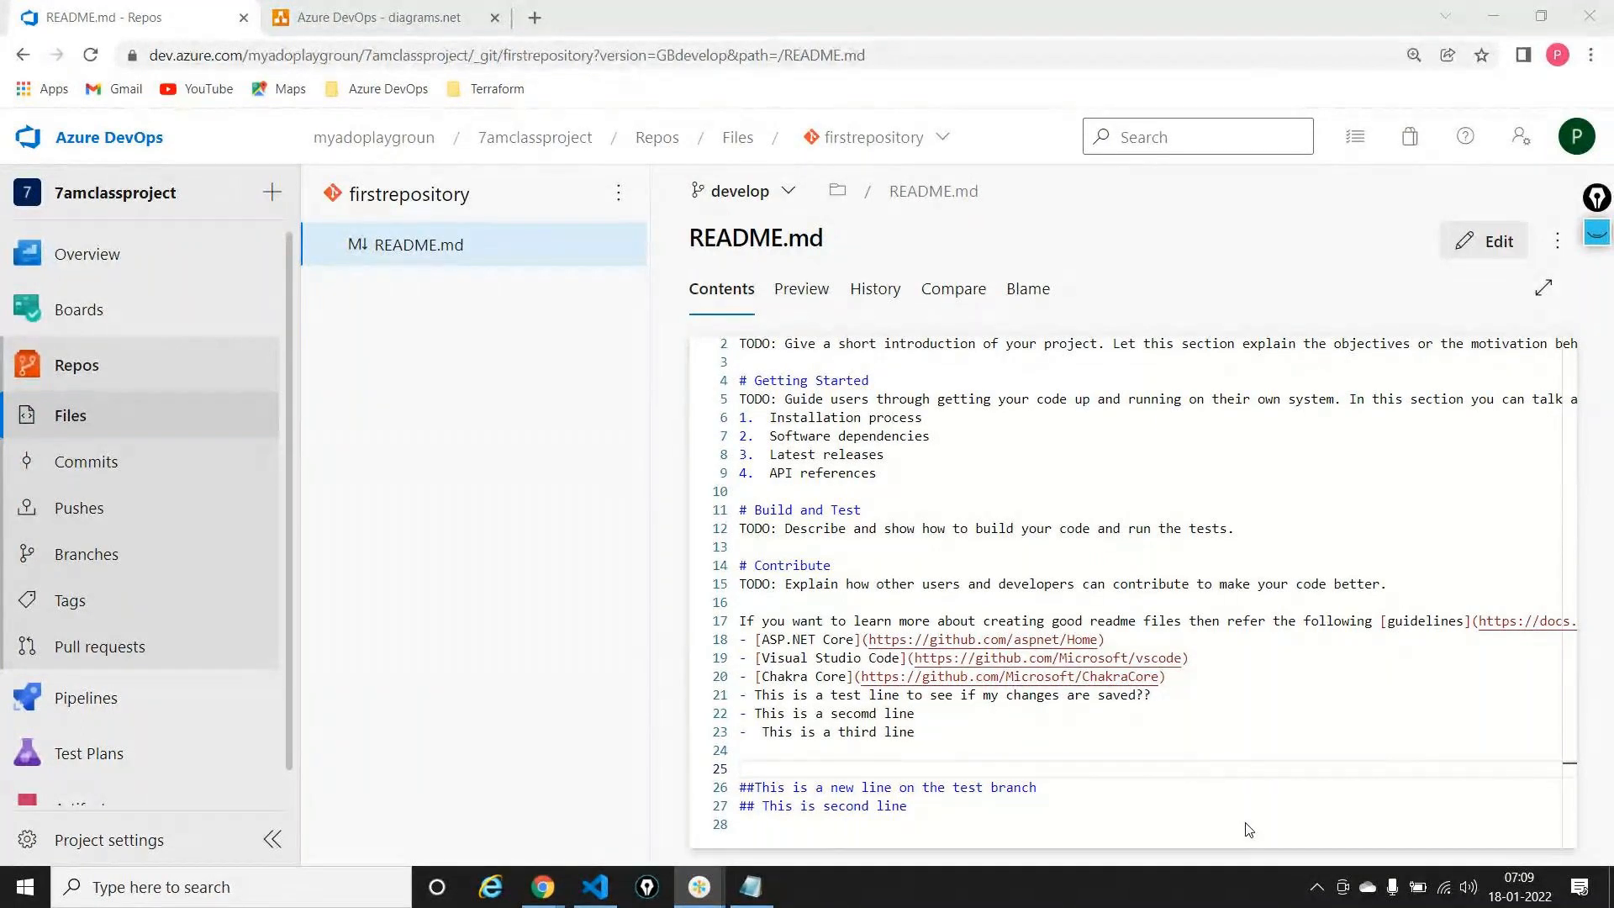
Switch back to the Notepad notes and insert four blank lines above "1. Create a branch -- Feature"
key("alt+Tab")
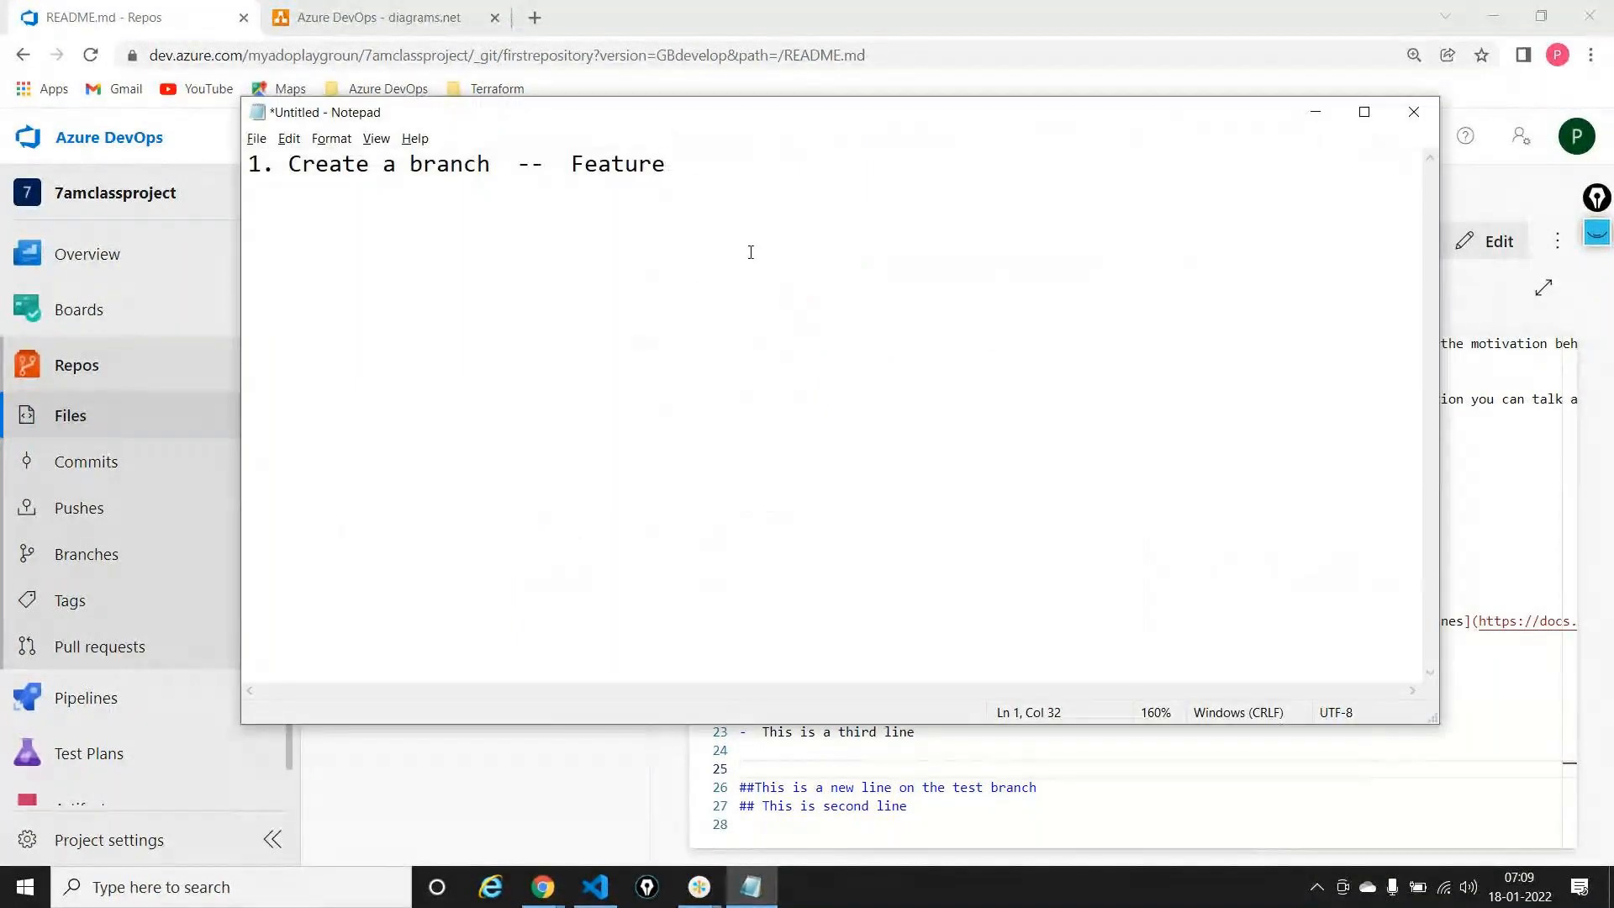
key("Left")
key("Left")
key("Left")
key("Left")
key("Left")
key("Left")
key("Left")
key("Left")
key("Left")
key("Home")
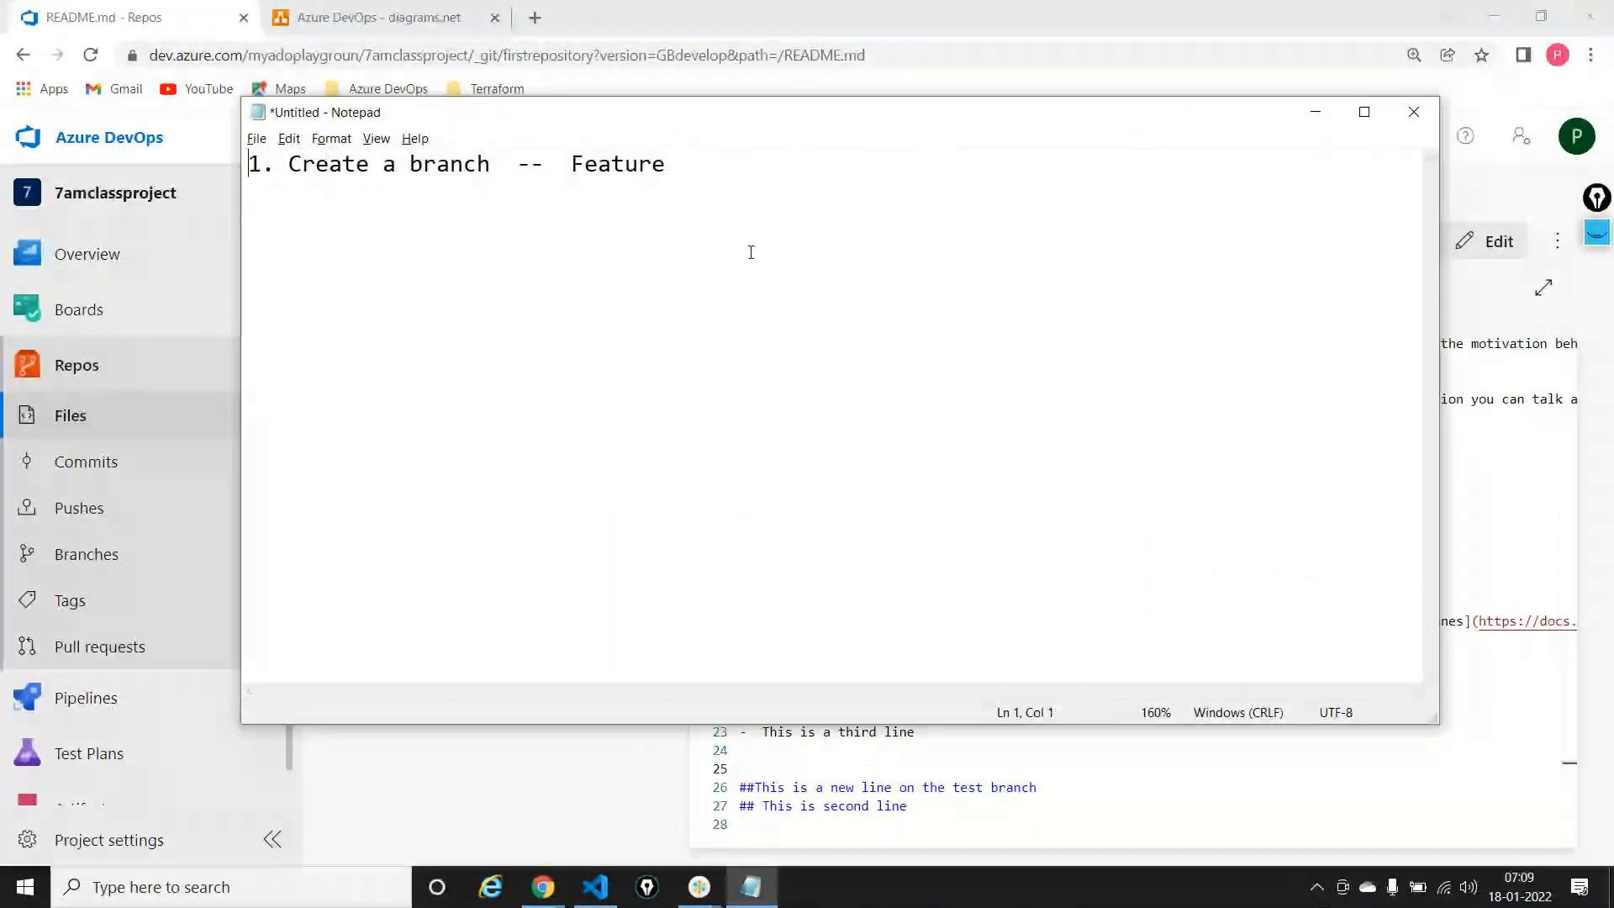
key("Return")
key("Return")
key("Return")
key("Return")
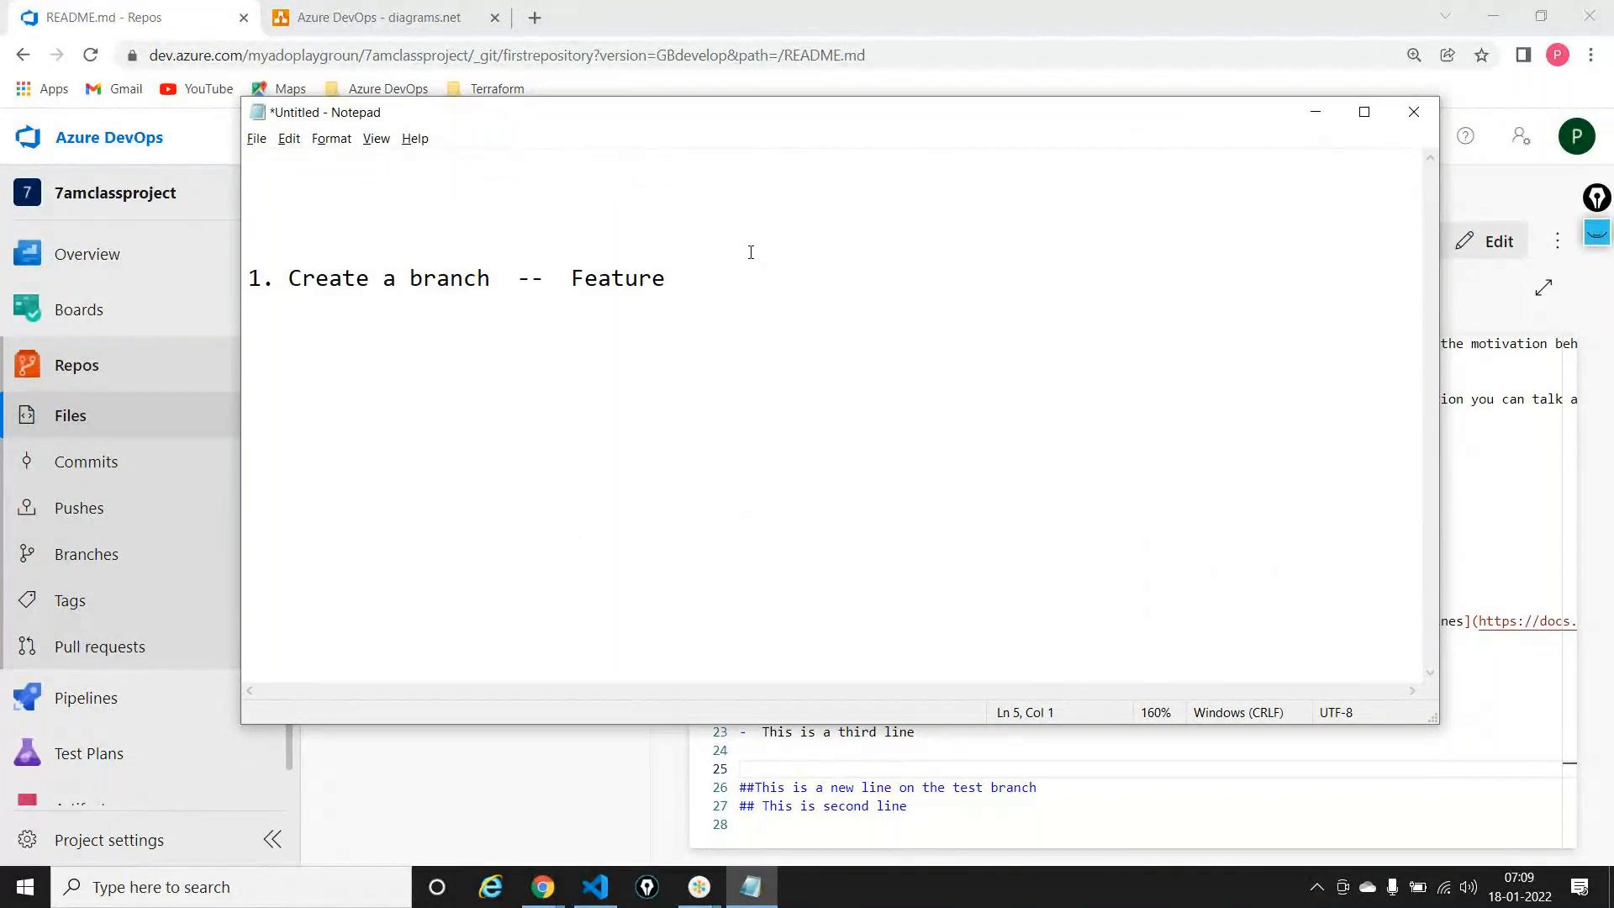
Write the heading "Work Item" on the first line of the notes
type("Work Iet")
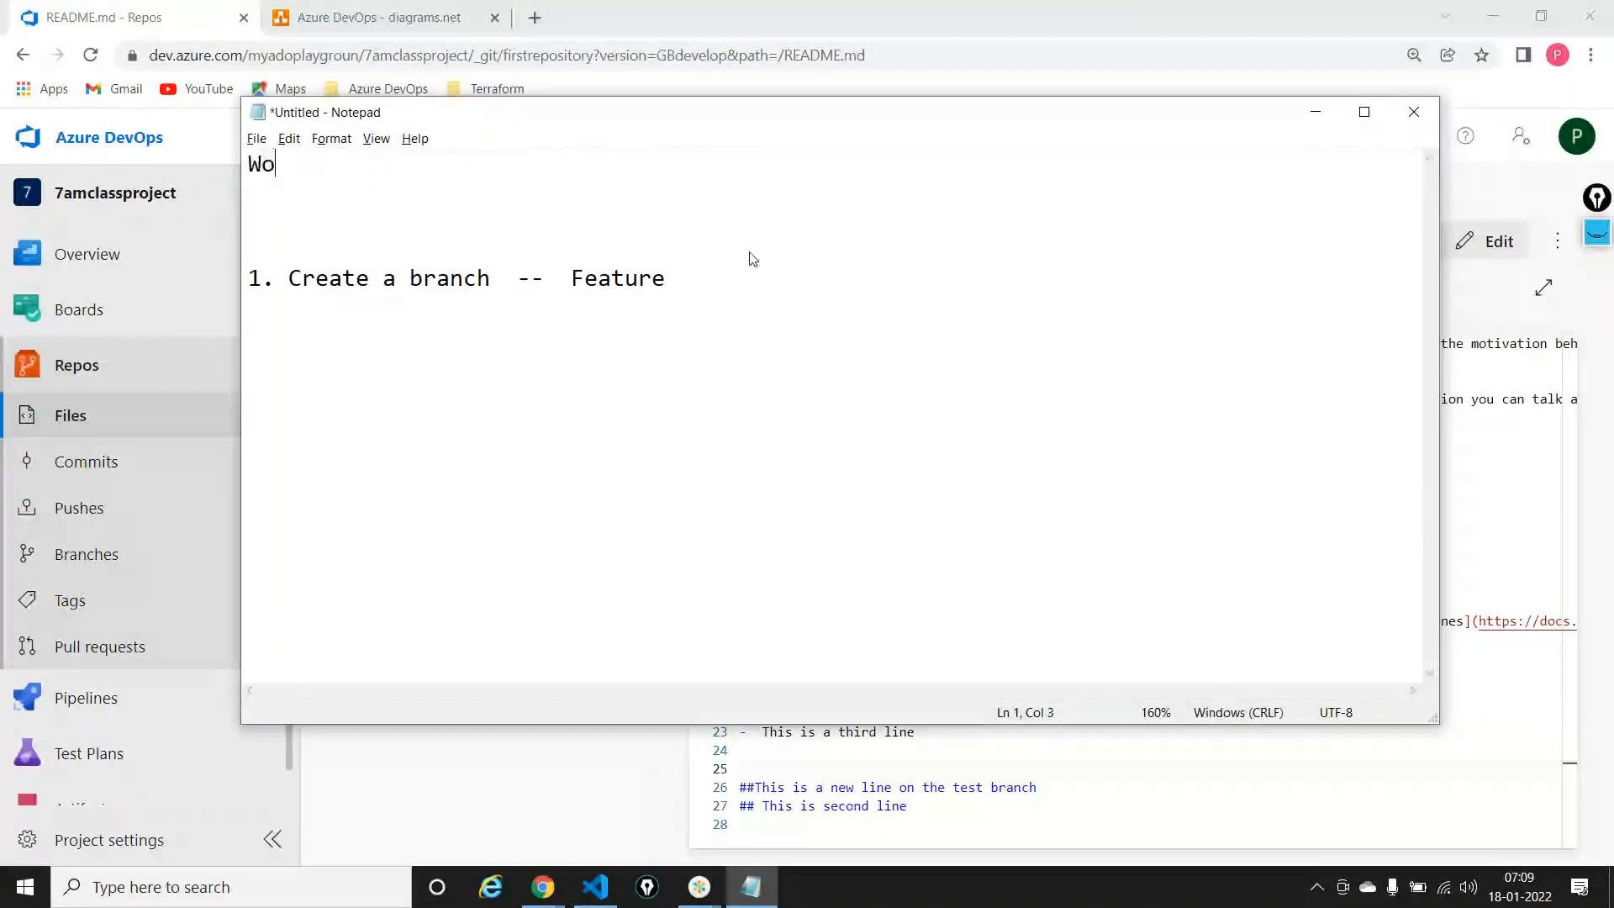
key("BackSpace")
key("BackSpace")
type("team")
key("BackSpace")
key("BackSpace")
type("m")
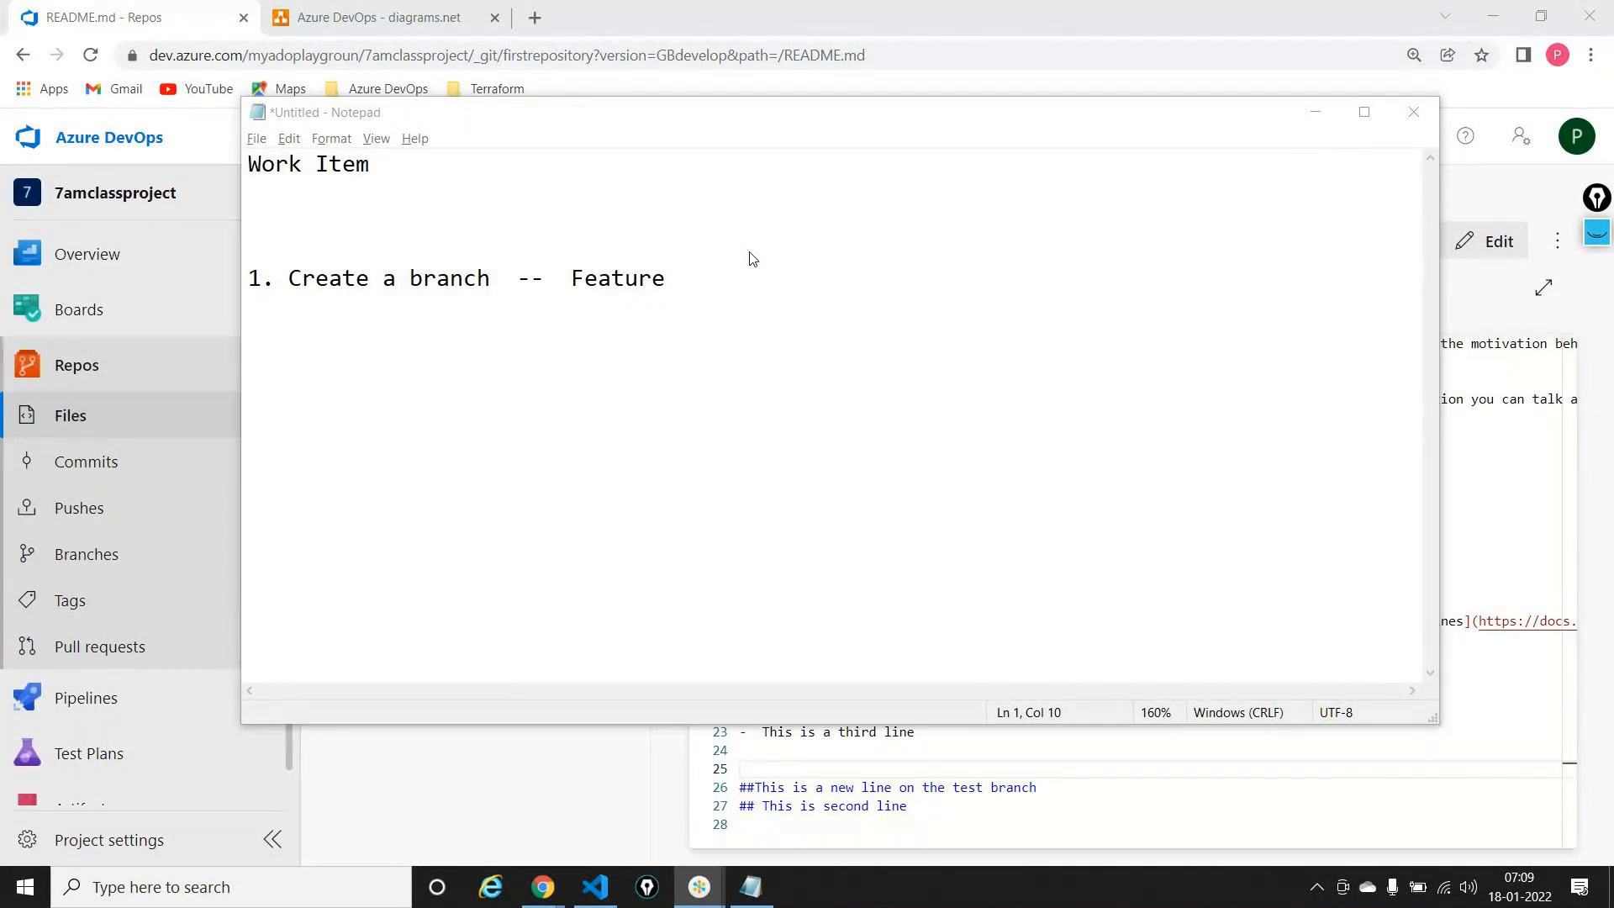
Switch to the Azure DevOps diagram in diagrams.net and view Page-11 and the agile methodology roles on Page-10
left_click(544, 891)
left_click(516, 780)
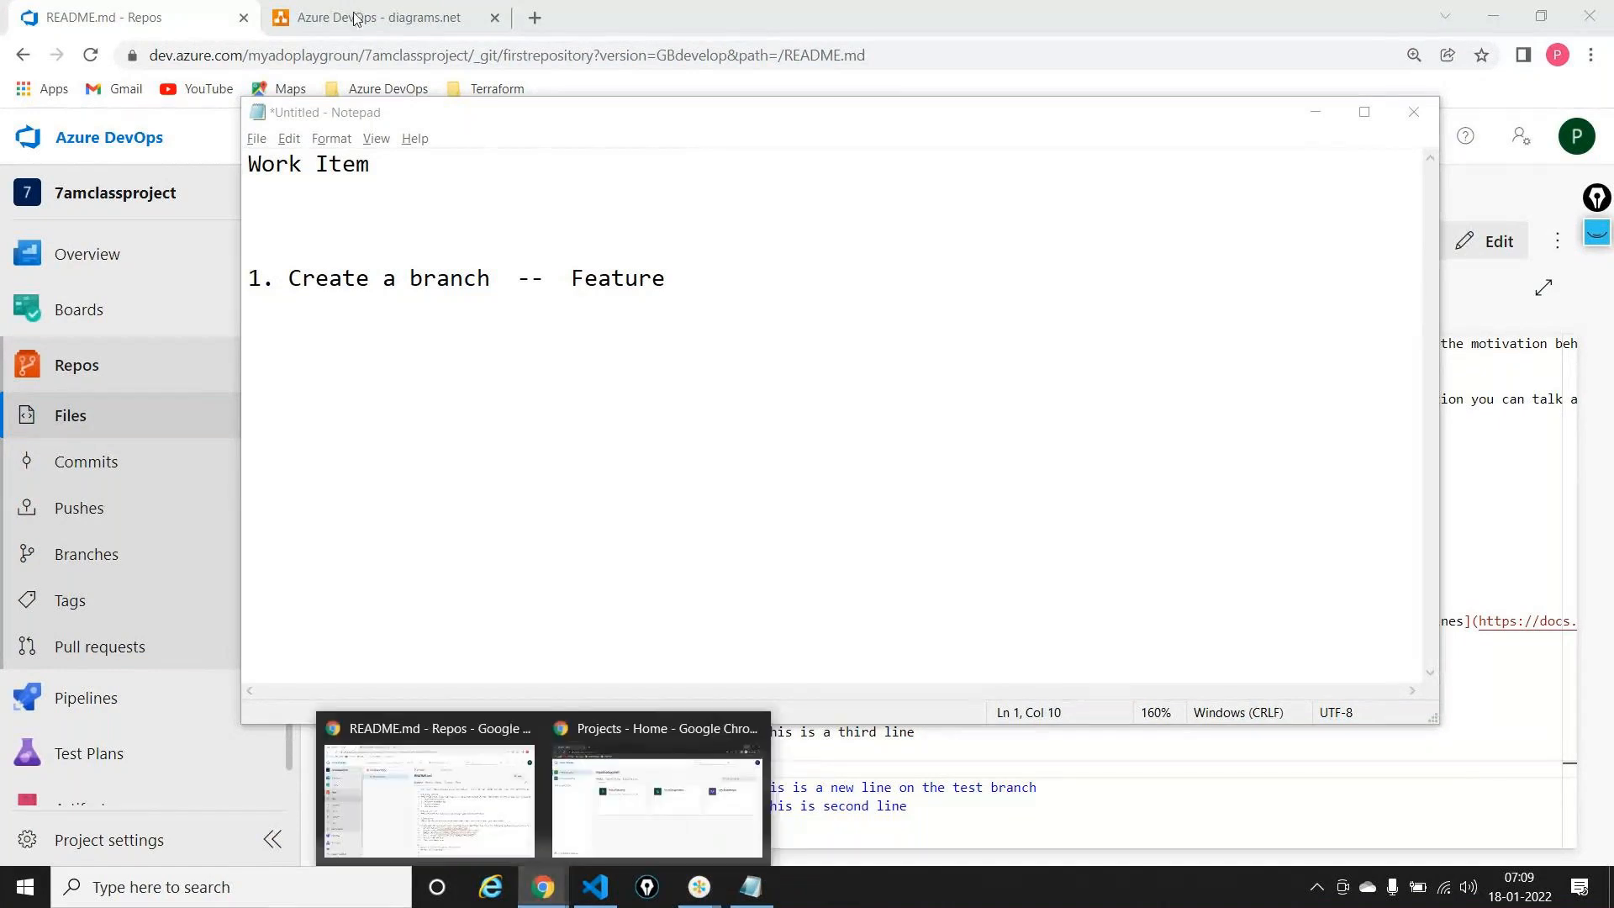
left_click(355, 18)
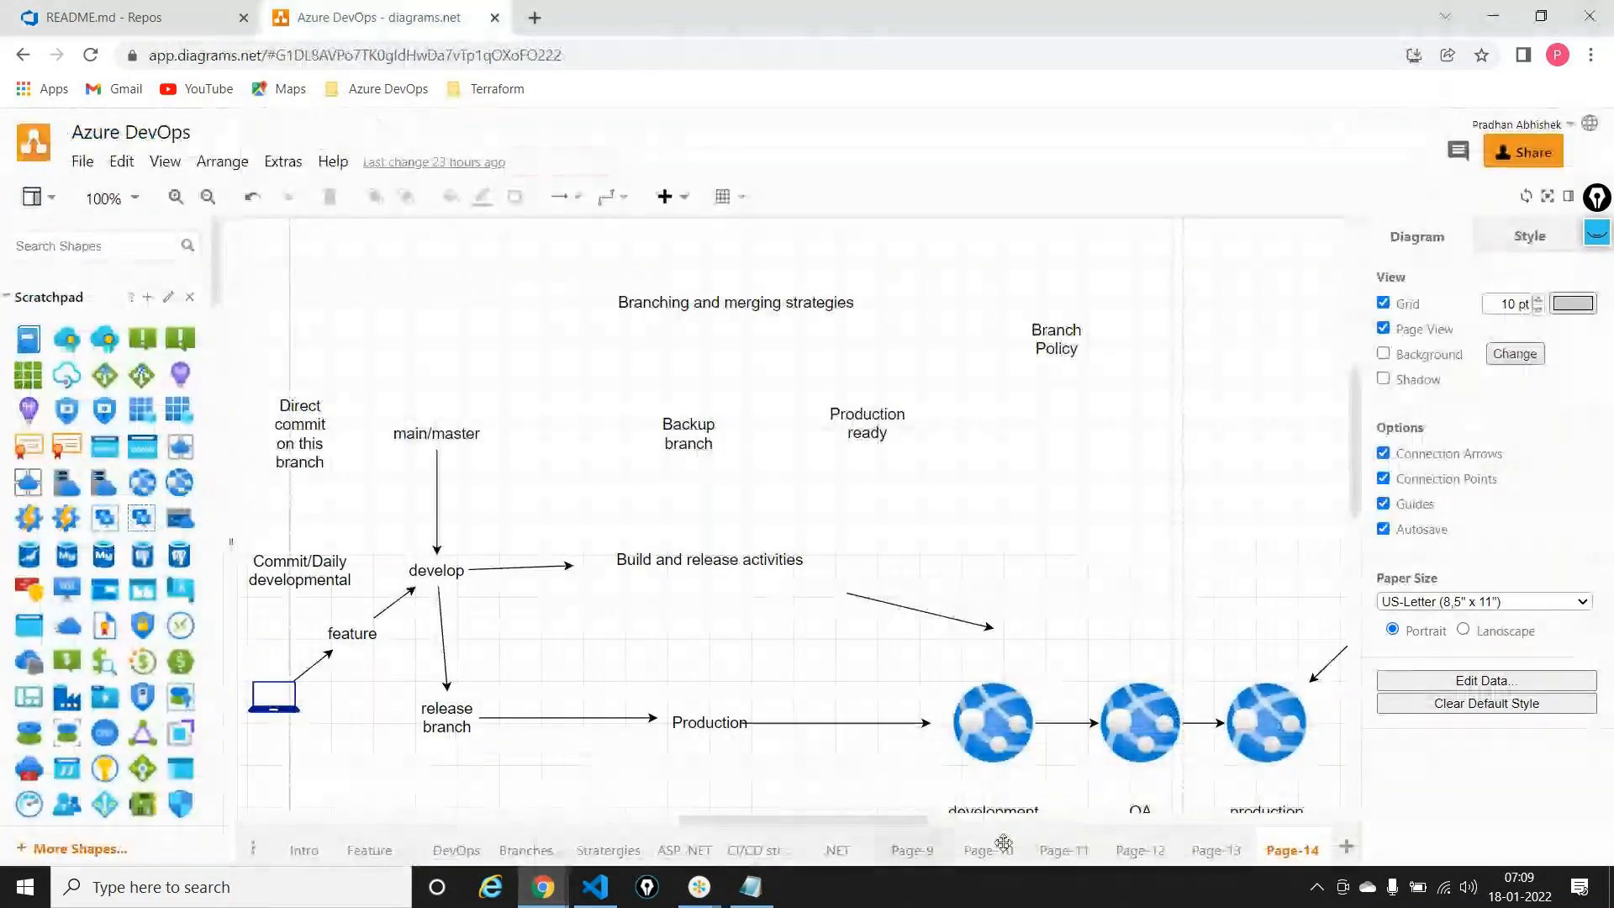
left_click(1038, 852)
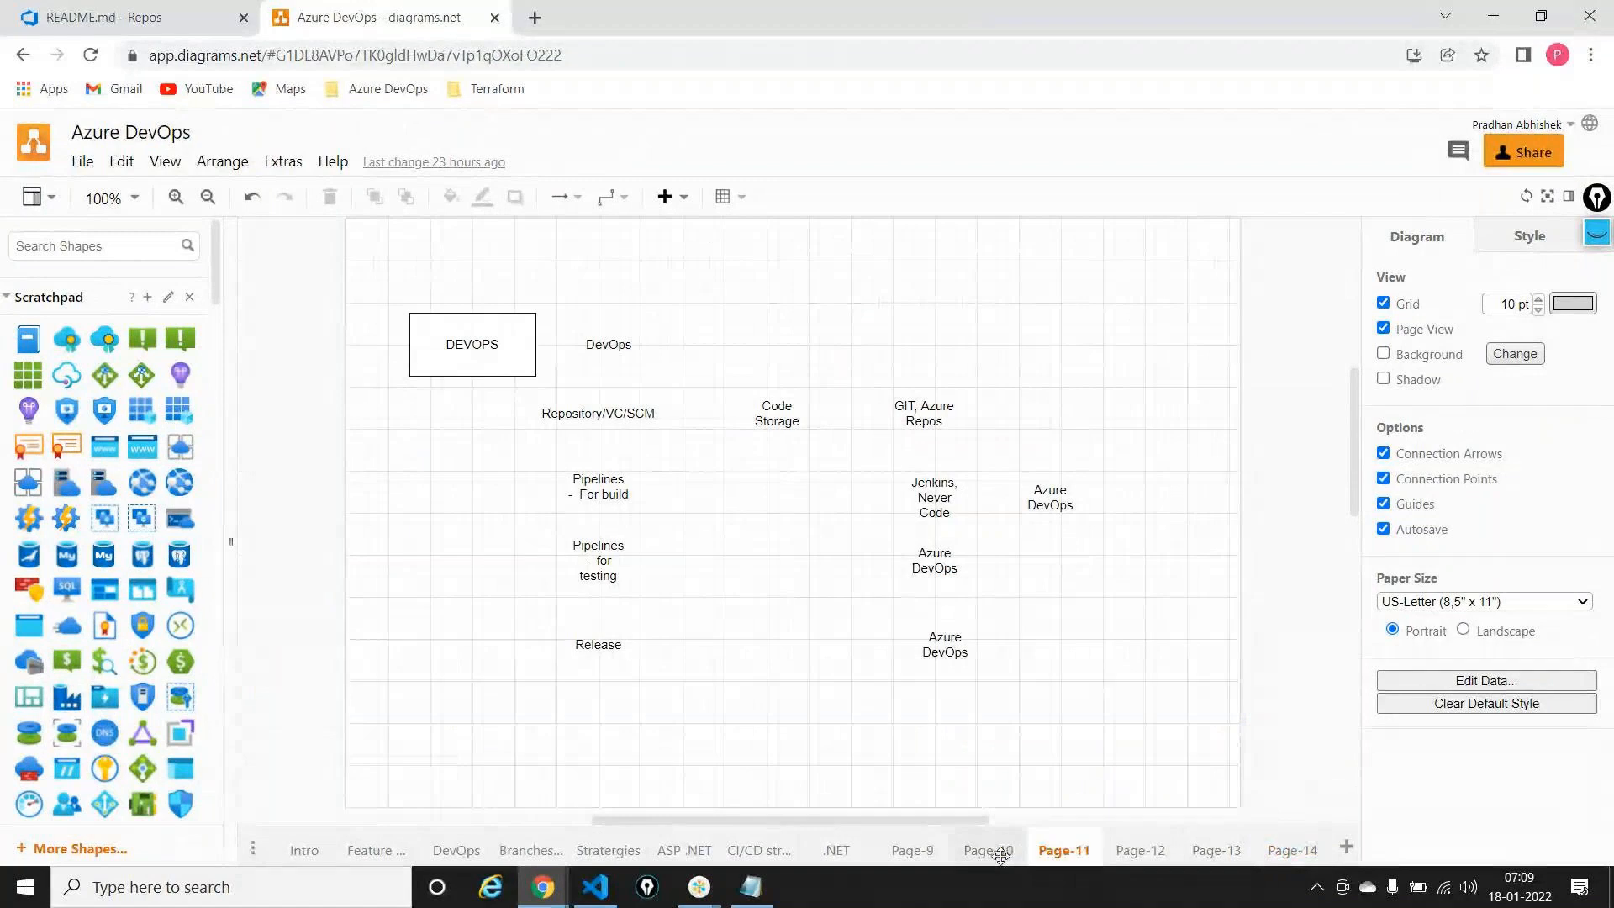
left_click(1000, 853)
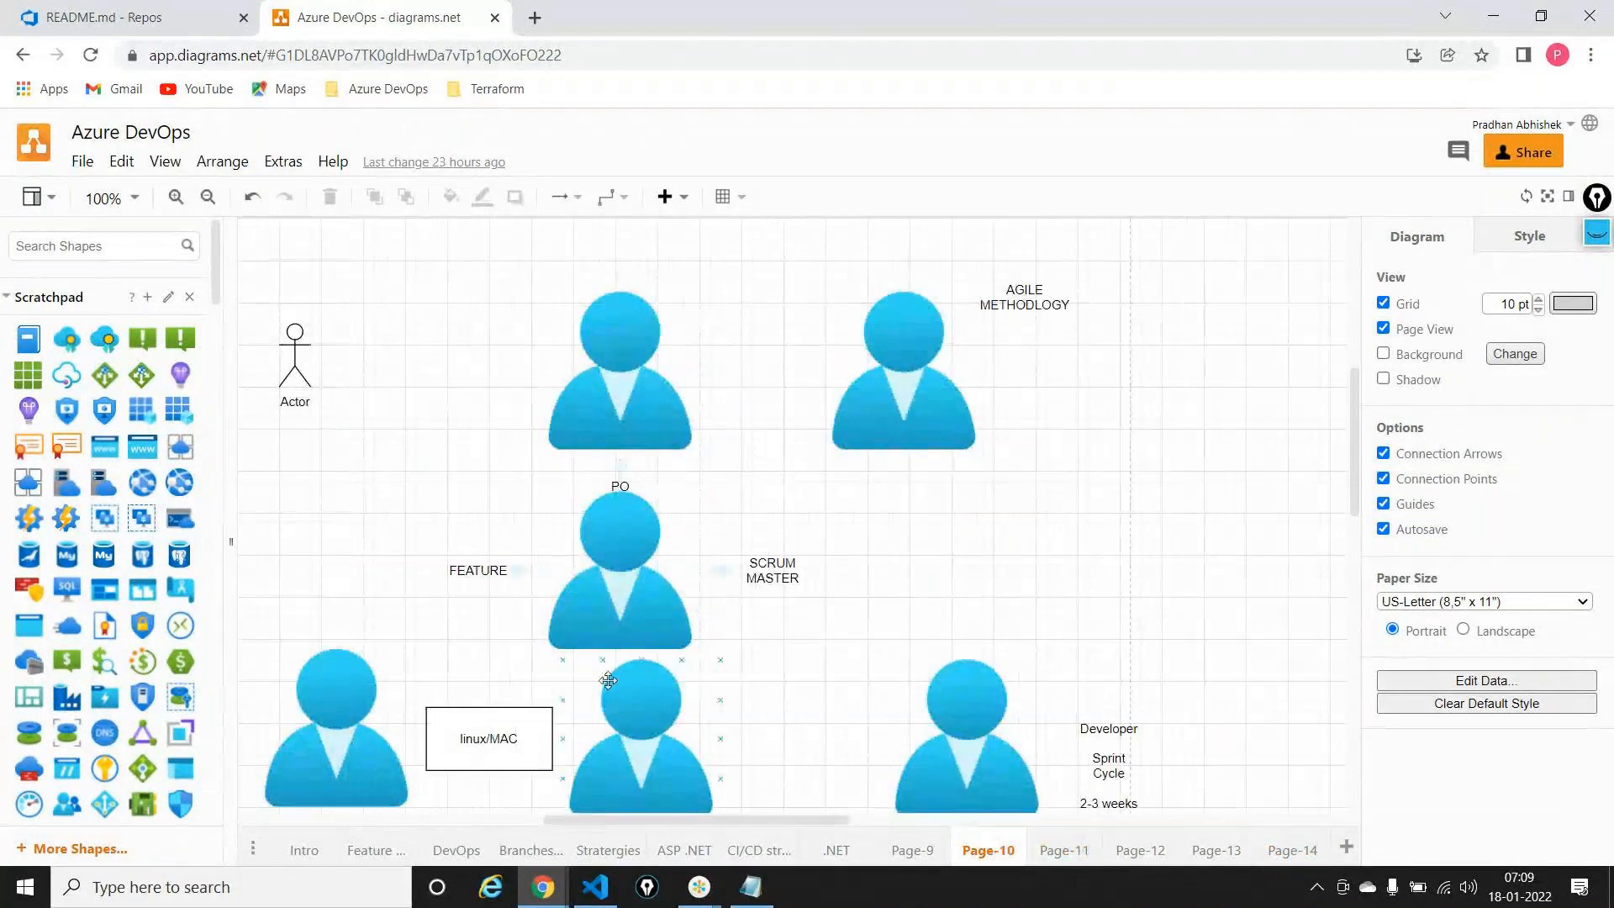
scroll(632, 578, "down", 2)
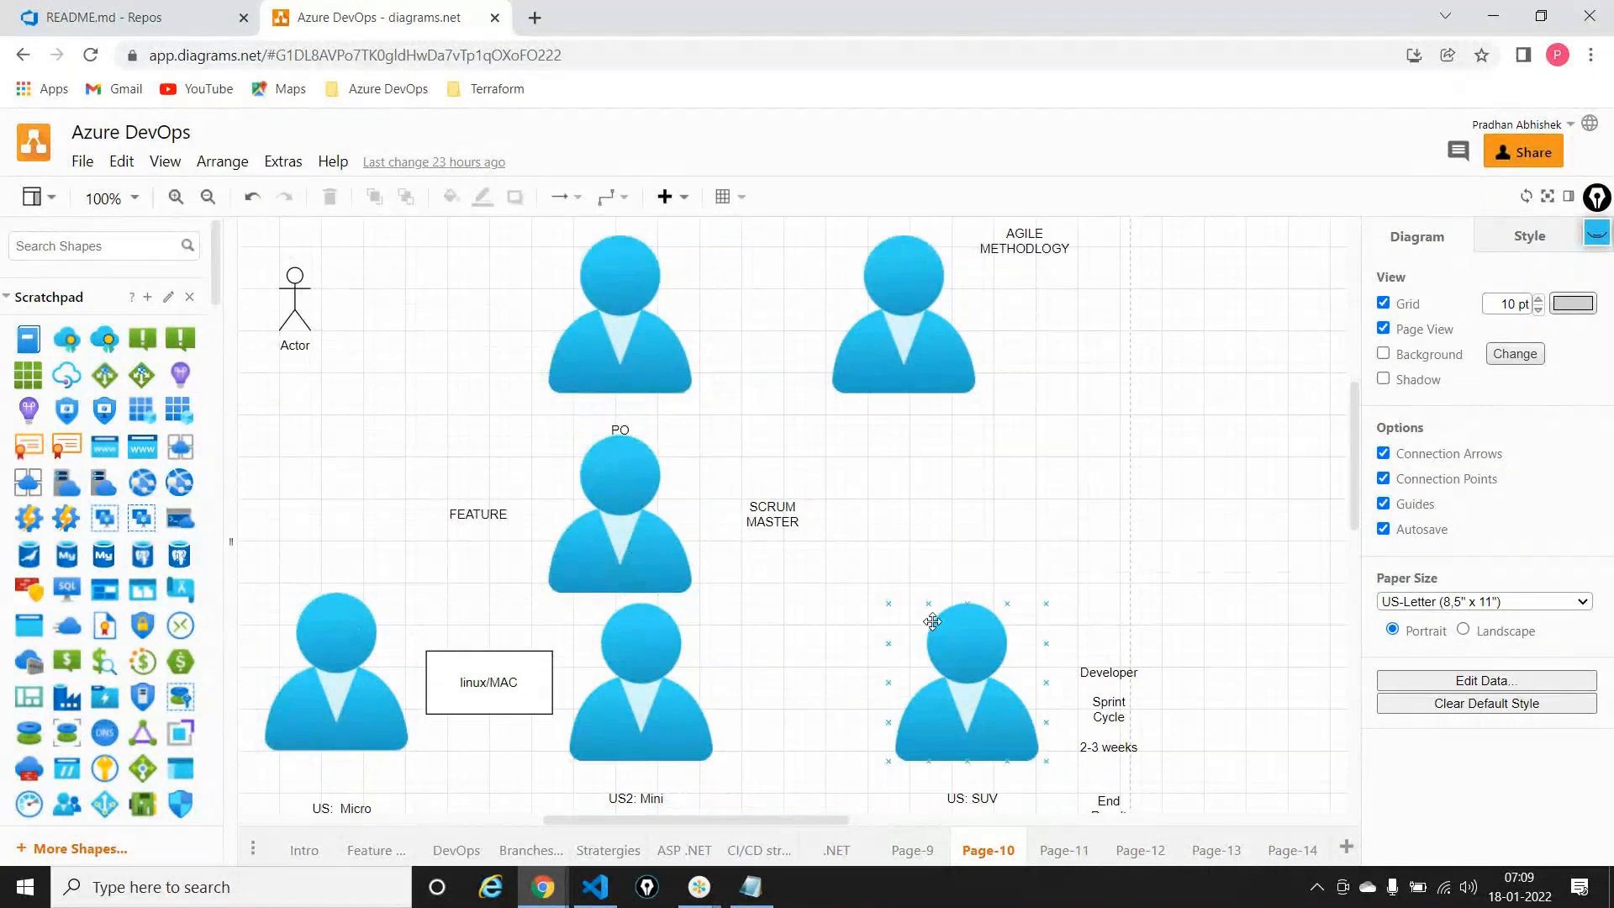
Return to the Notepad notes and write "Email --" two lines below the "Work Item" heading
key("alt+Tab")
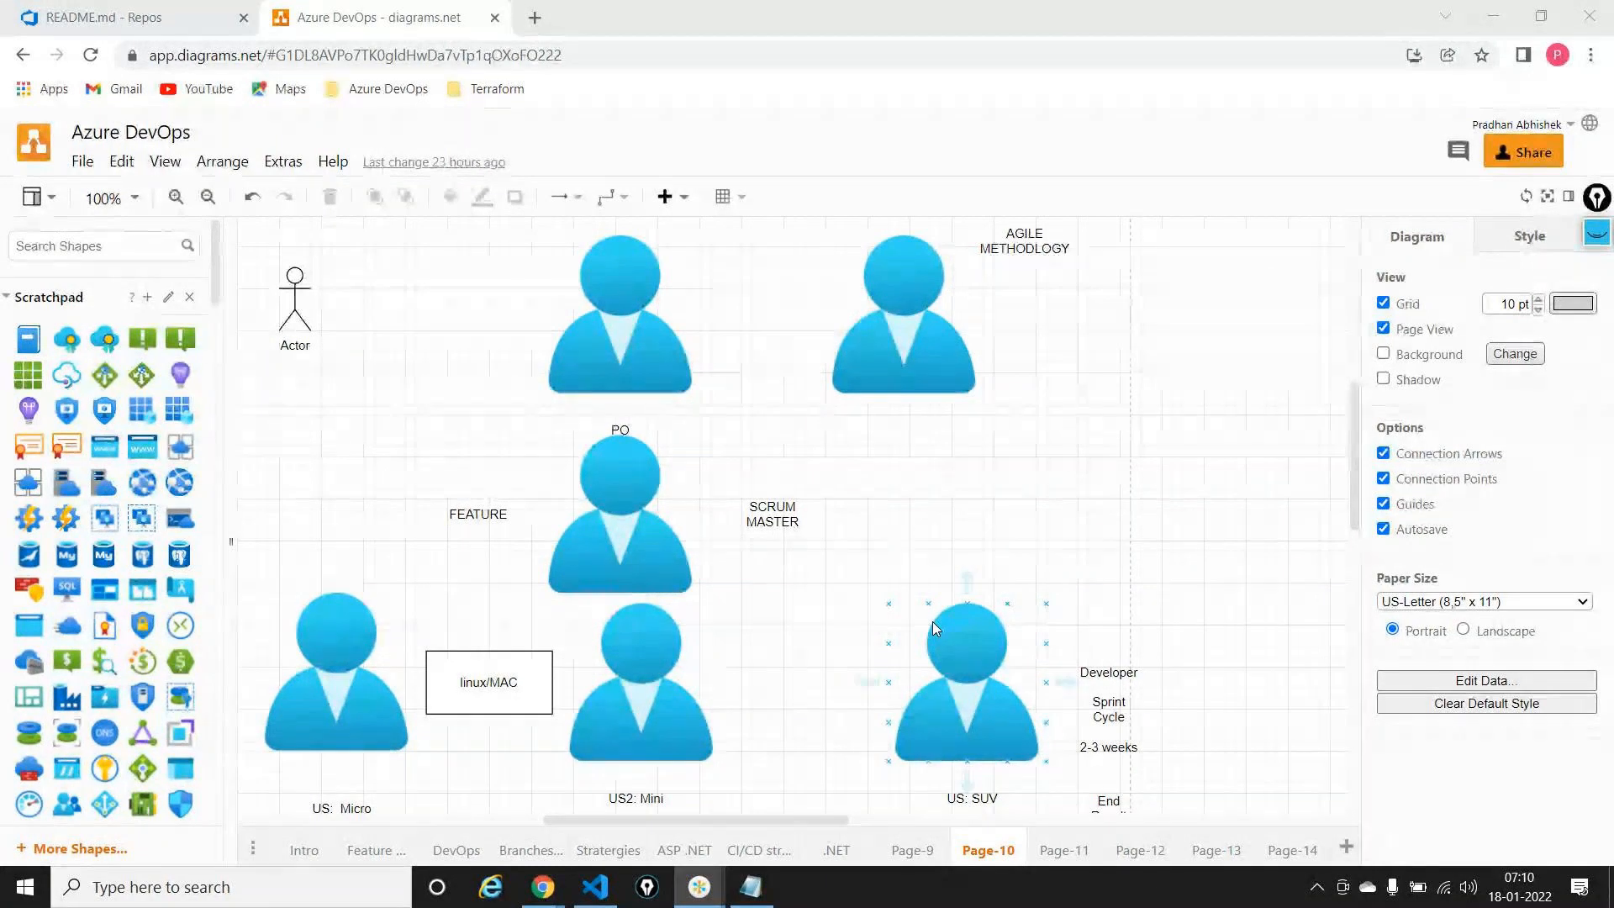
key("alt+Tab")
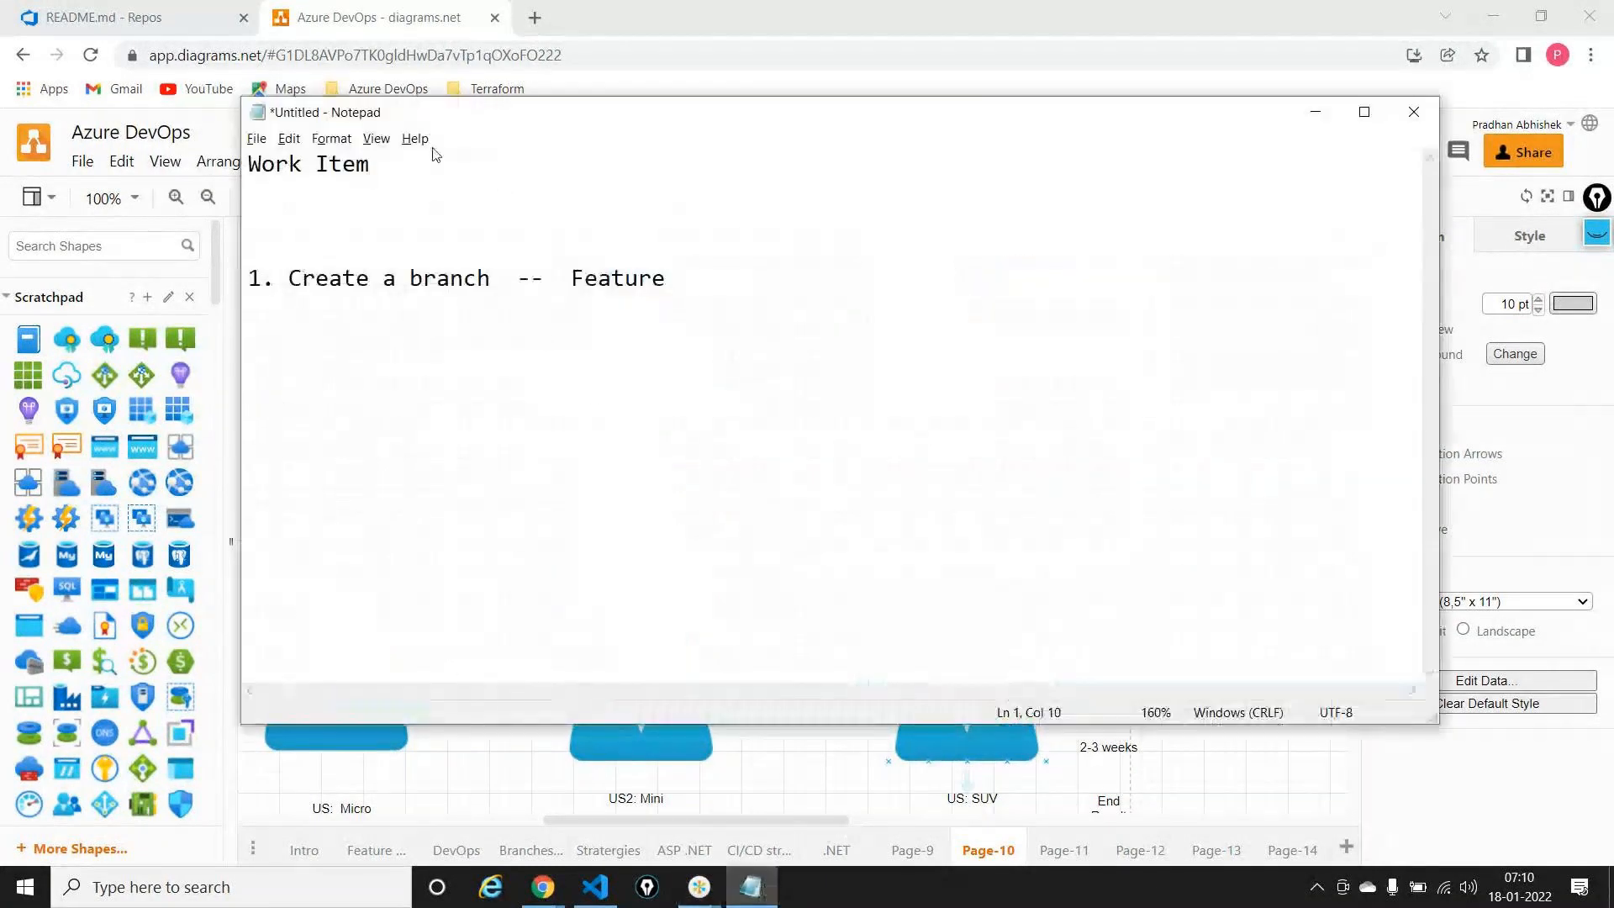
key("Return")
key("Return")
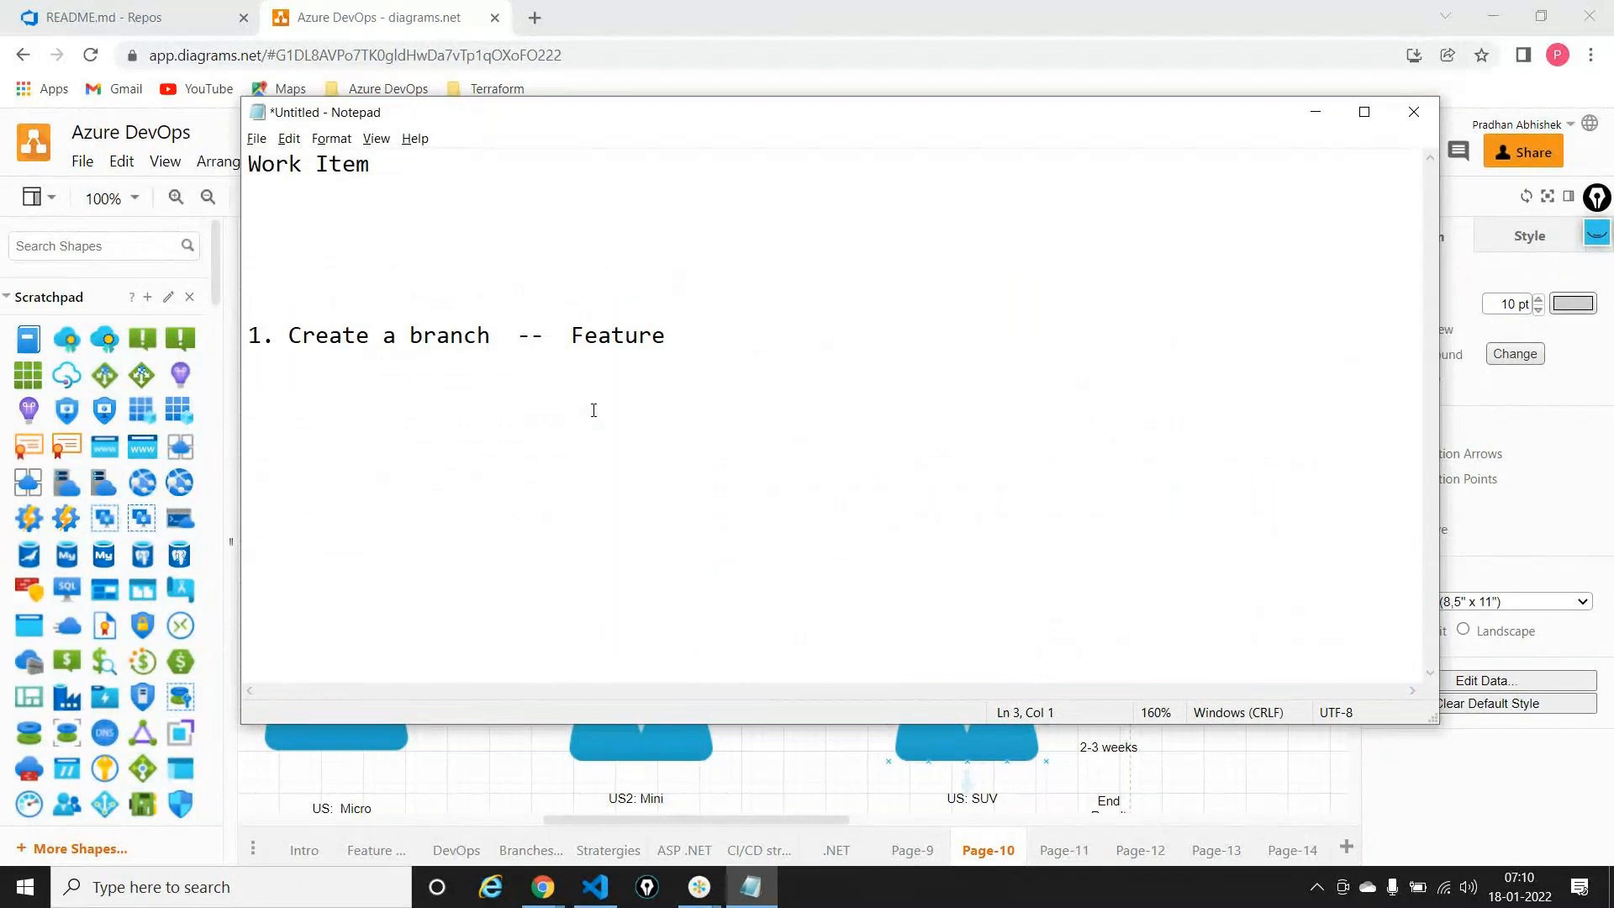
type("Email  --")
key("alt+Tab")
key("alt+Tab")
Write "I would like to track the work progress" two lines below the Email entry
key("Return")
key("Return")
type("I would li")
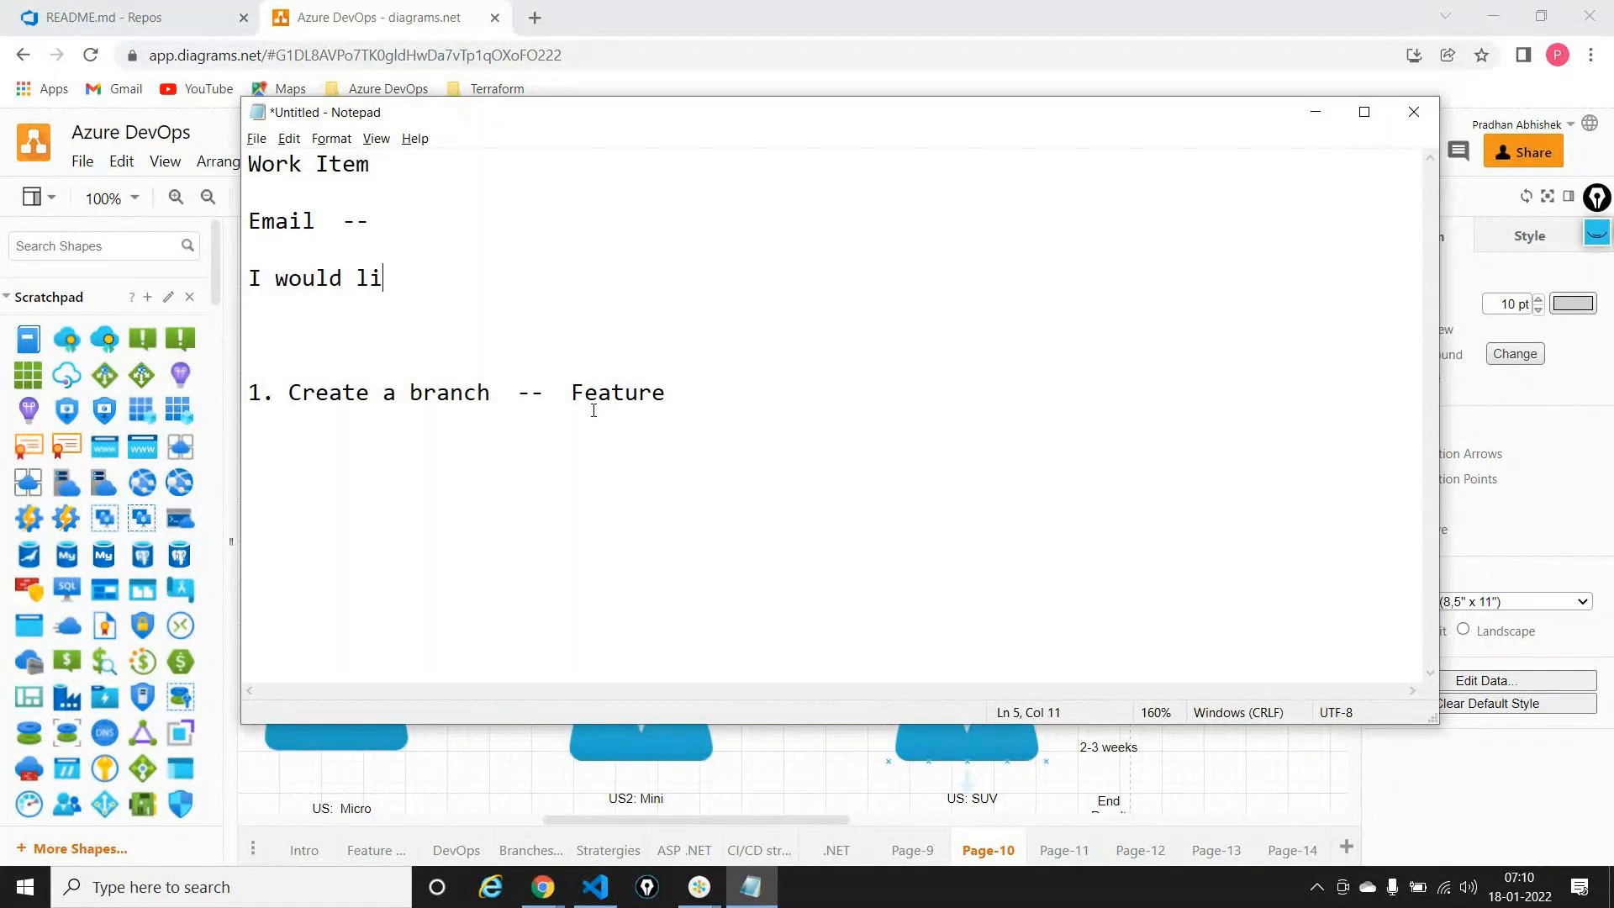
type("le")
key("BackSpace")
key("BackSpace")
type("ke to track the ")
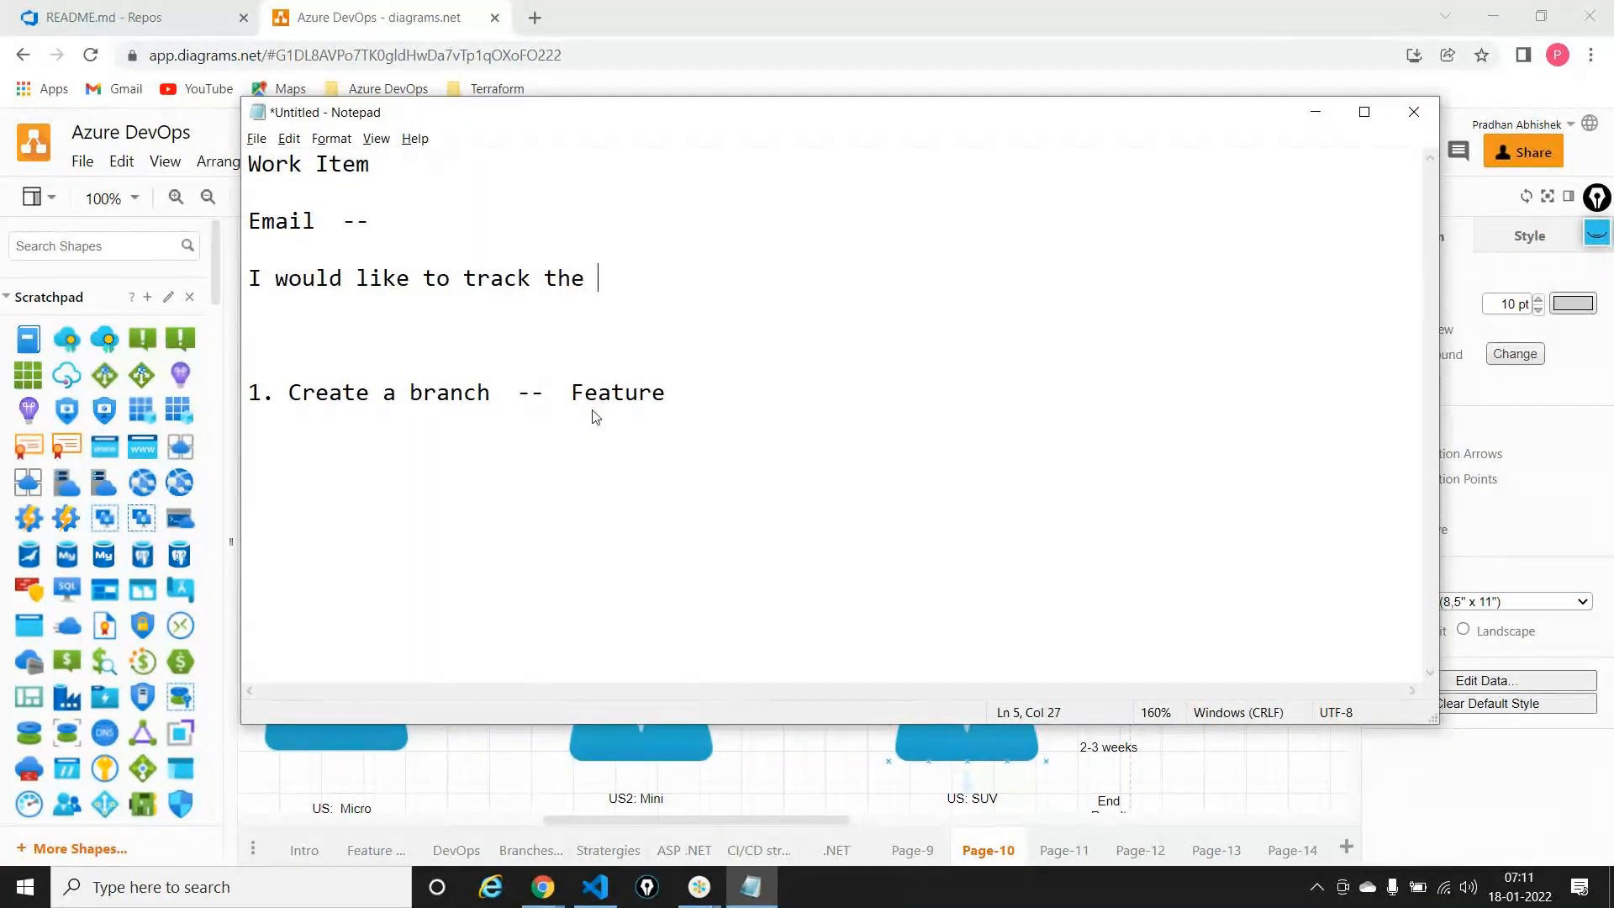
type("work progres")
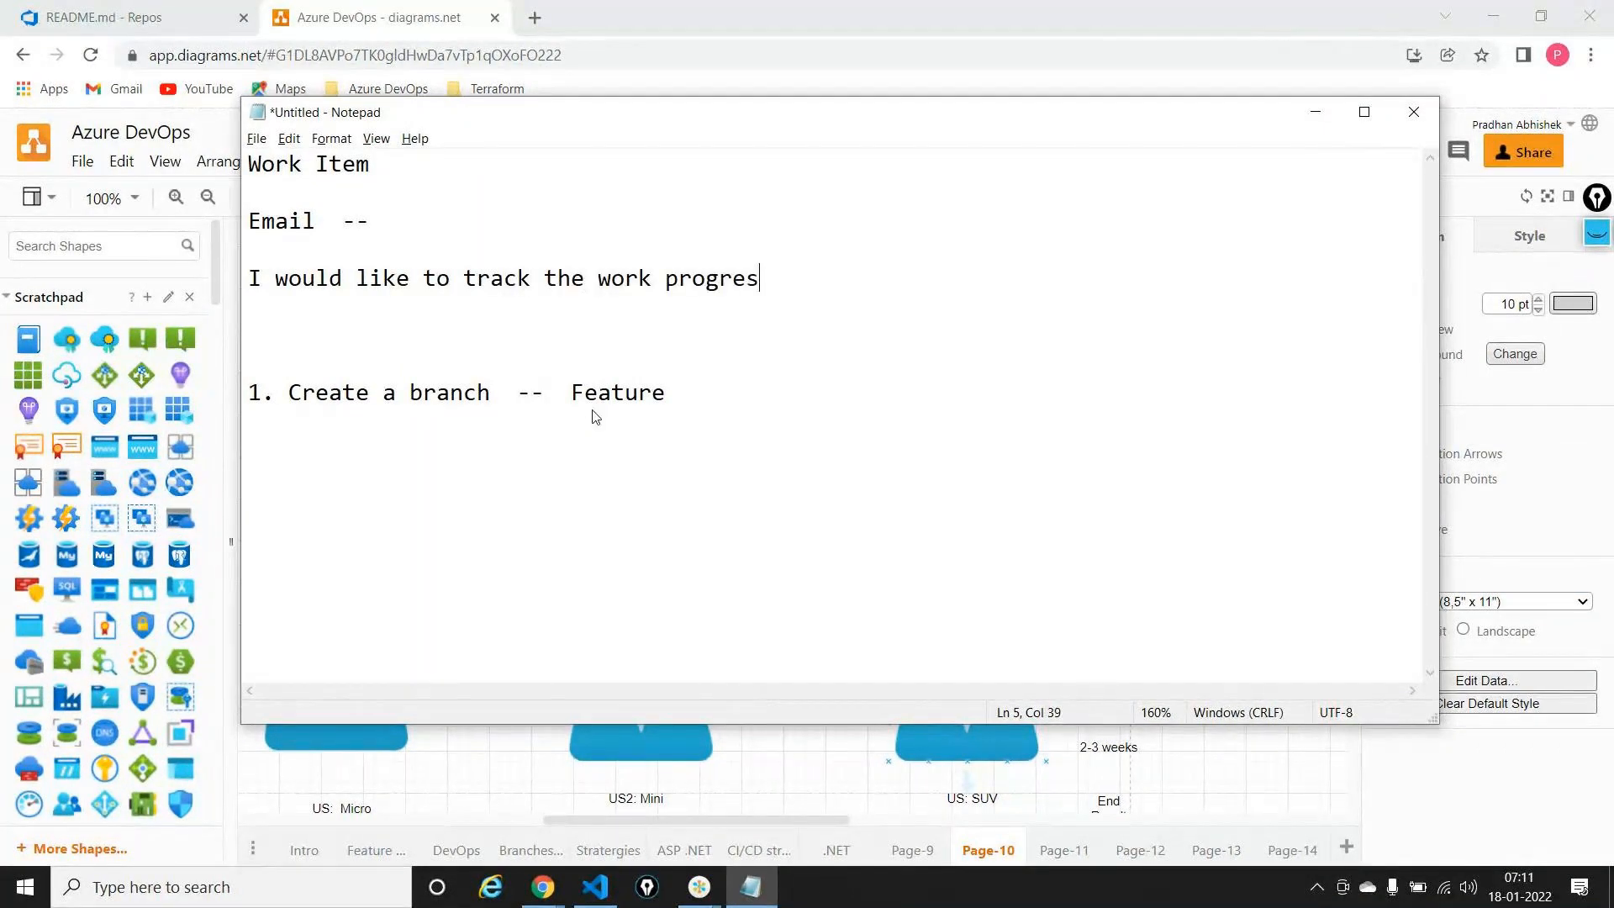
type("s")
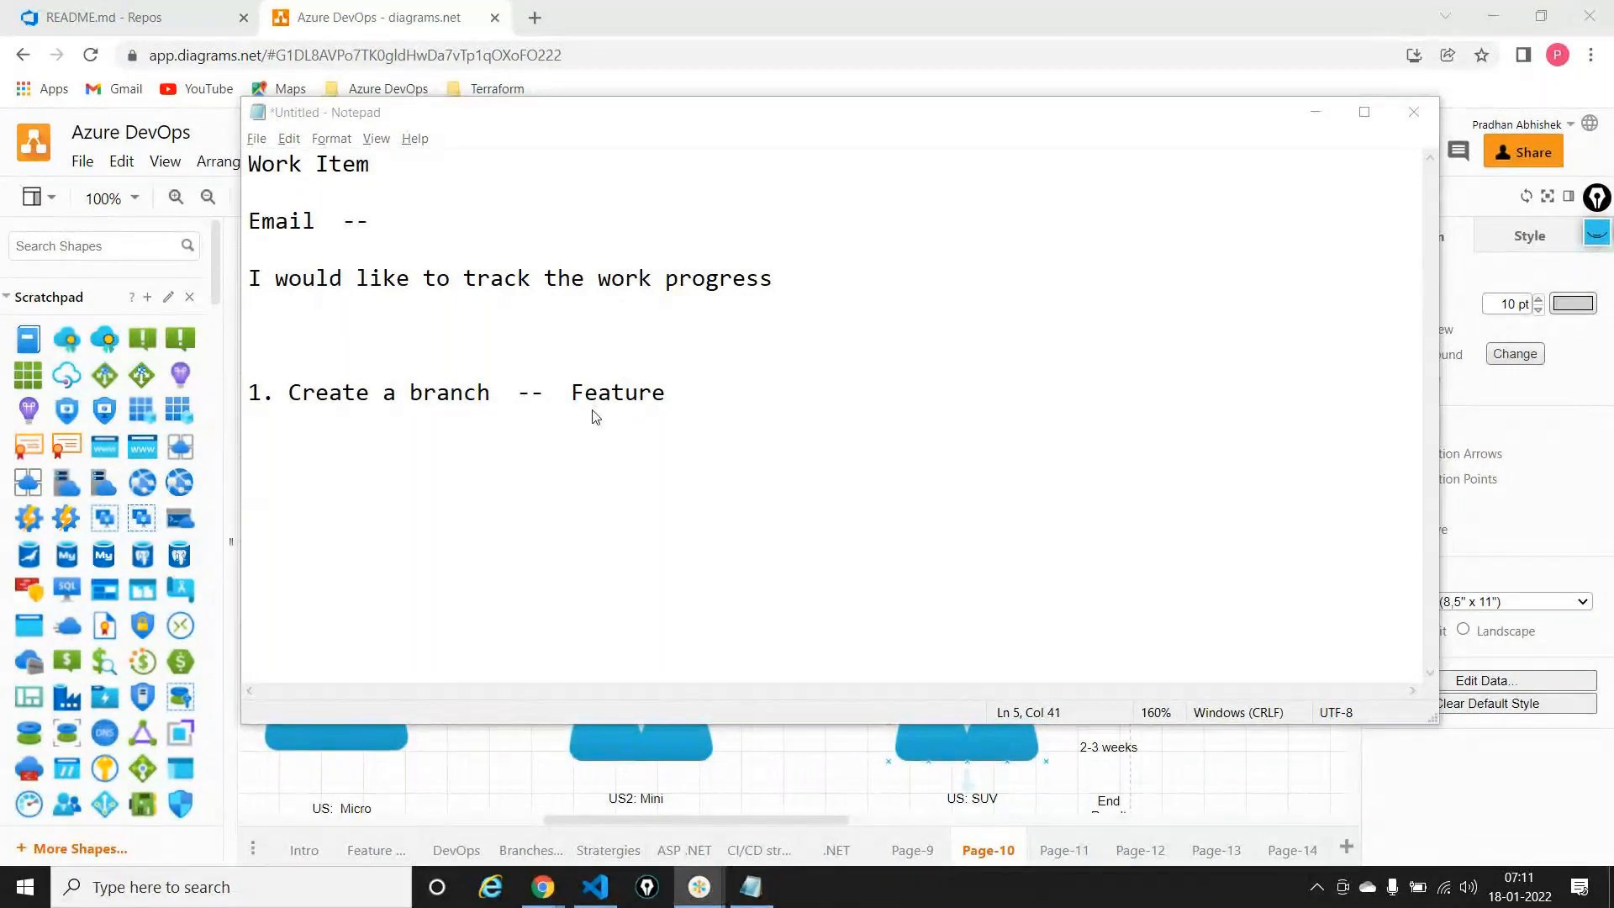
key("Escape")
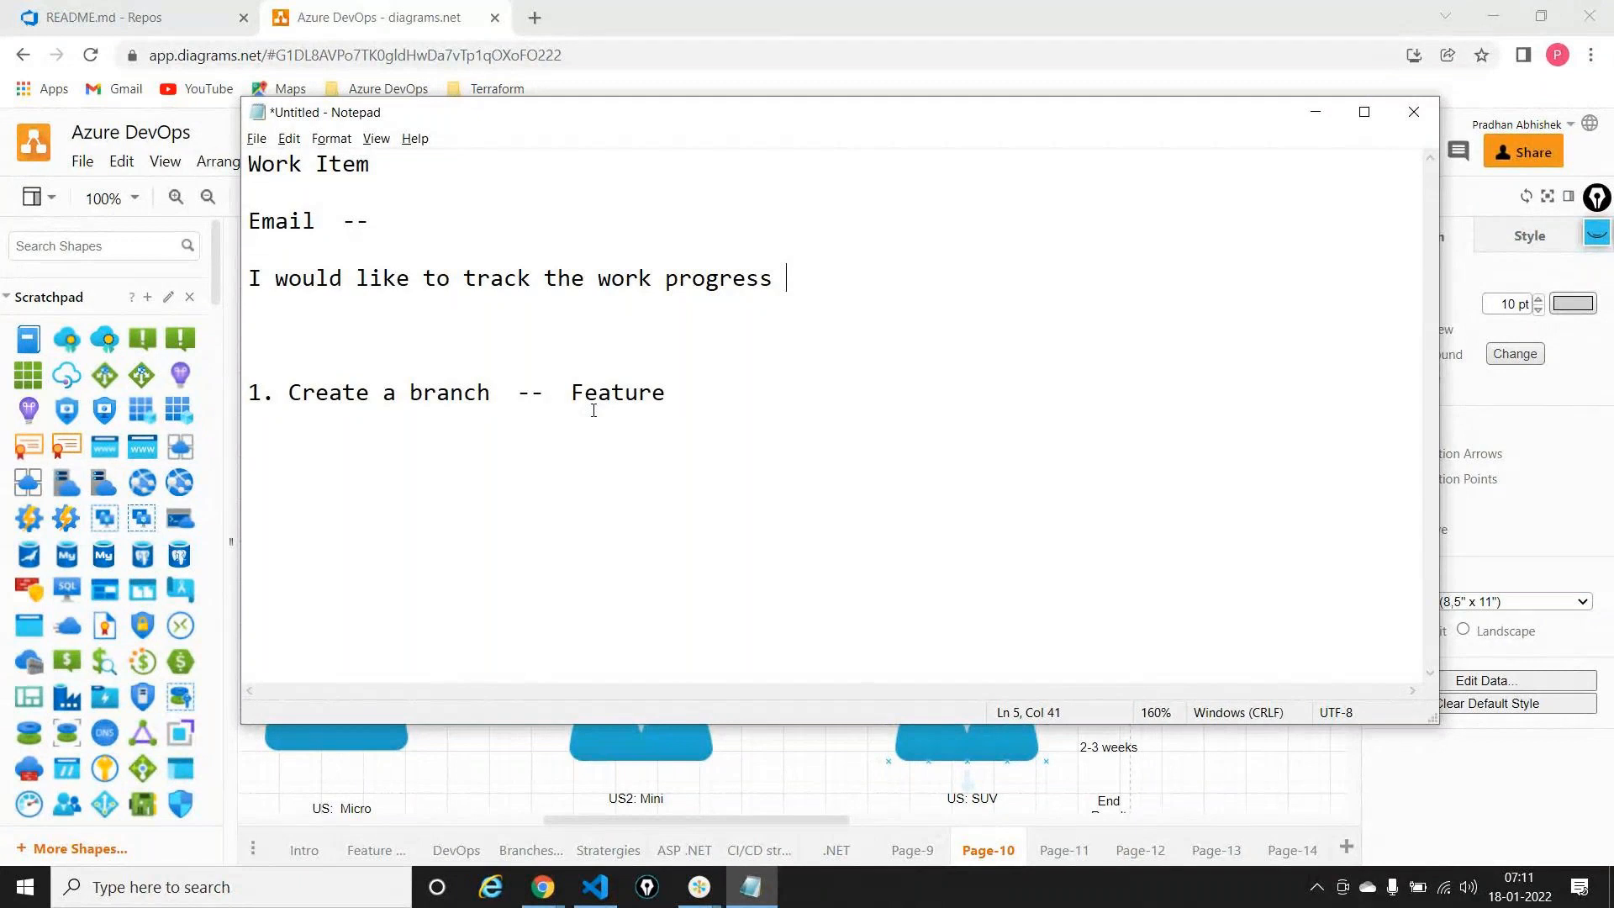
key("alt+p")
key("alt+p")
key("alt+p")
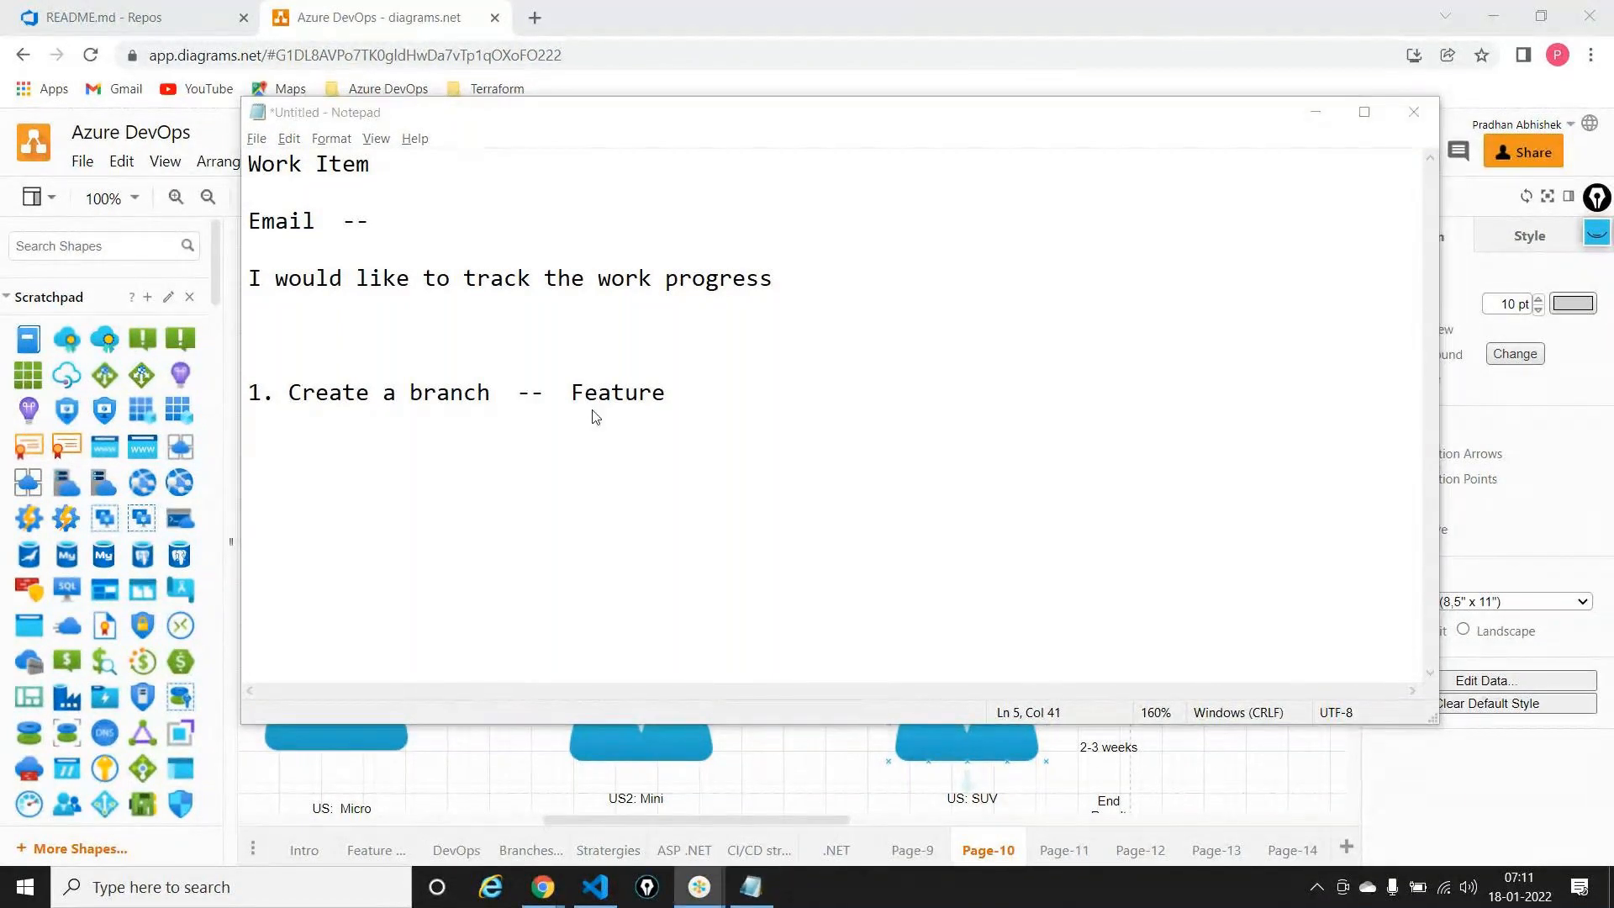
left_click(360, 224)
left_click_drag(388, 228, 201, 231)
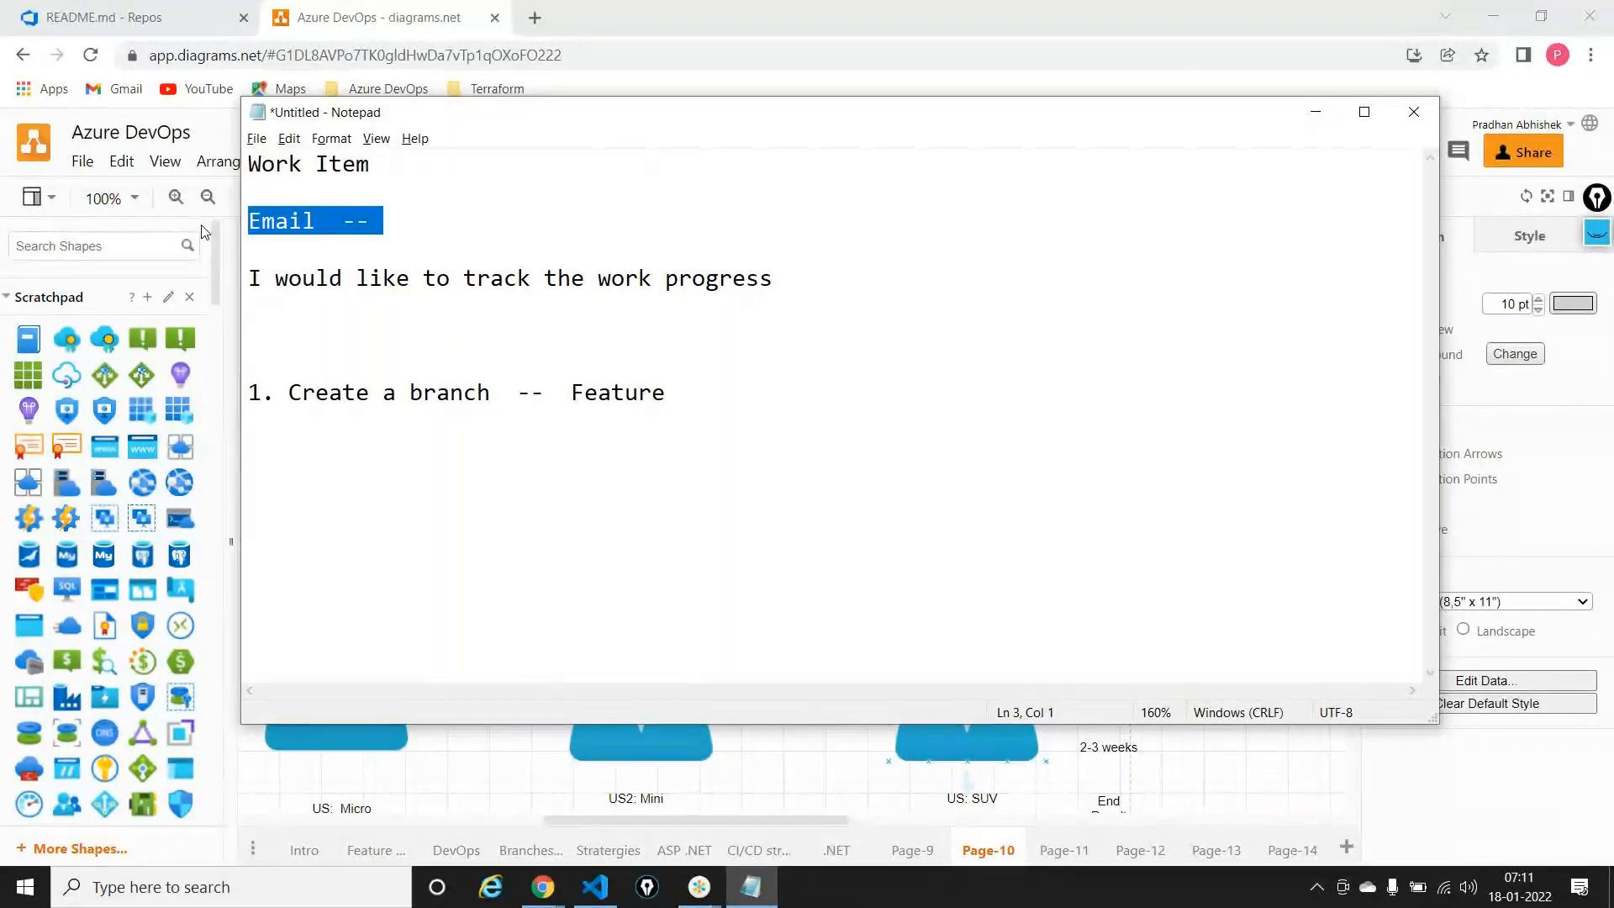
Add the line "Ticketing system ---" below the sentence about tracking work progress
left_click(343, 293)
key("Return")
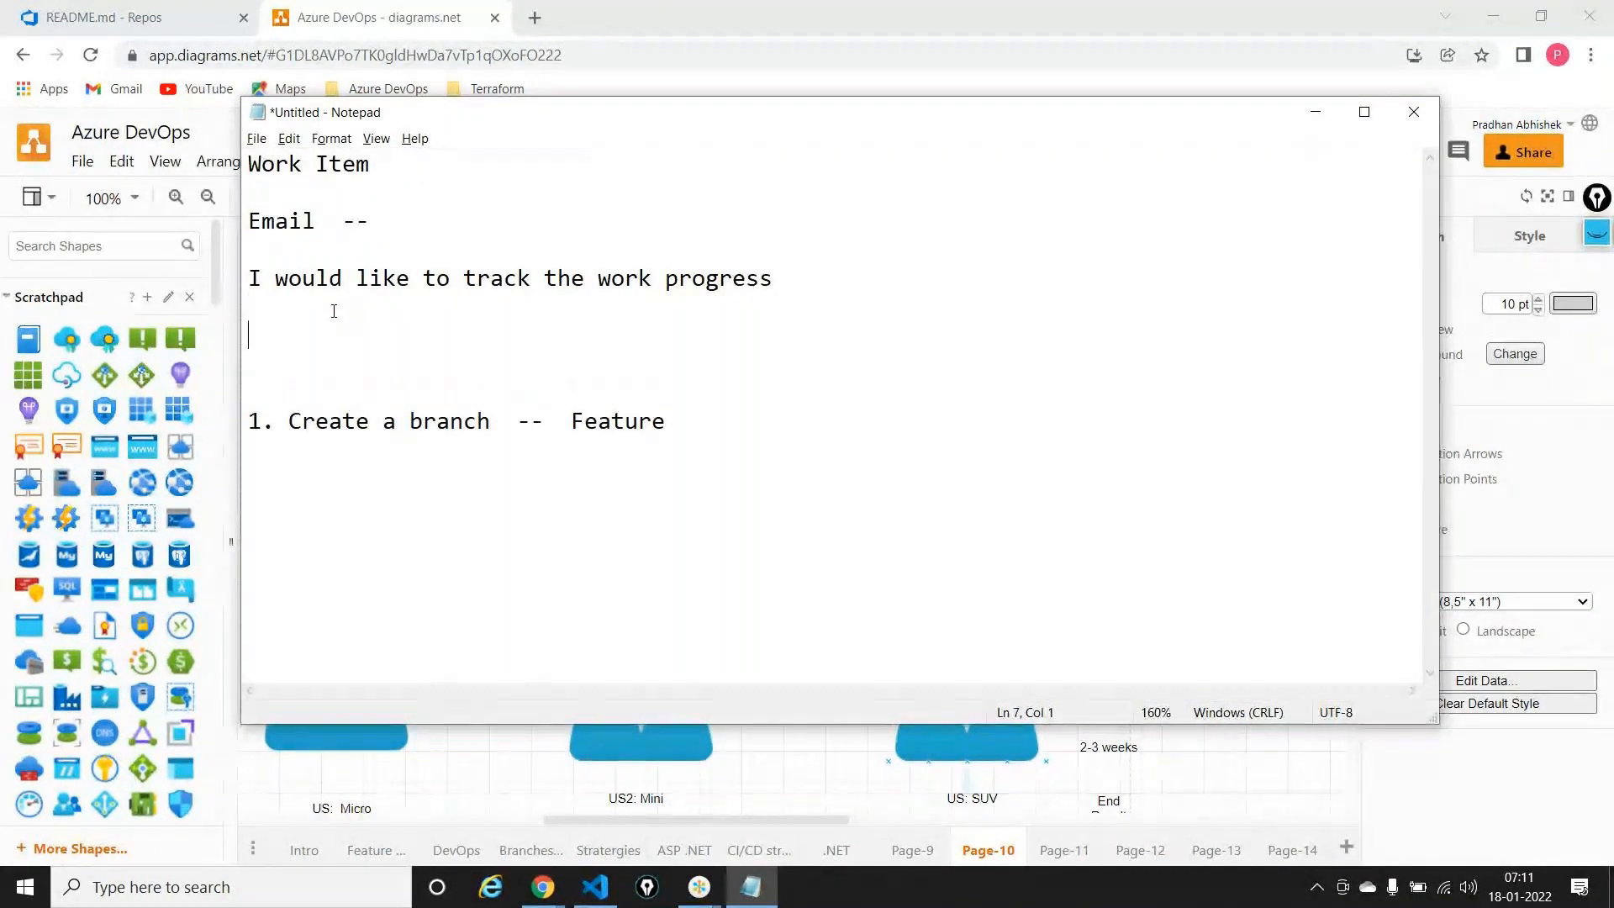
type("Ticket")
key("BackSpace")
type("cting")
key("BackSpace")
key("BackSpace")
key("BackSpace")
key("BackSpace")
key("BackSpace")
type("ting system ")
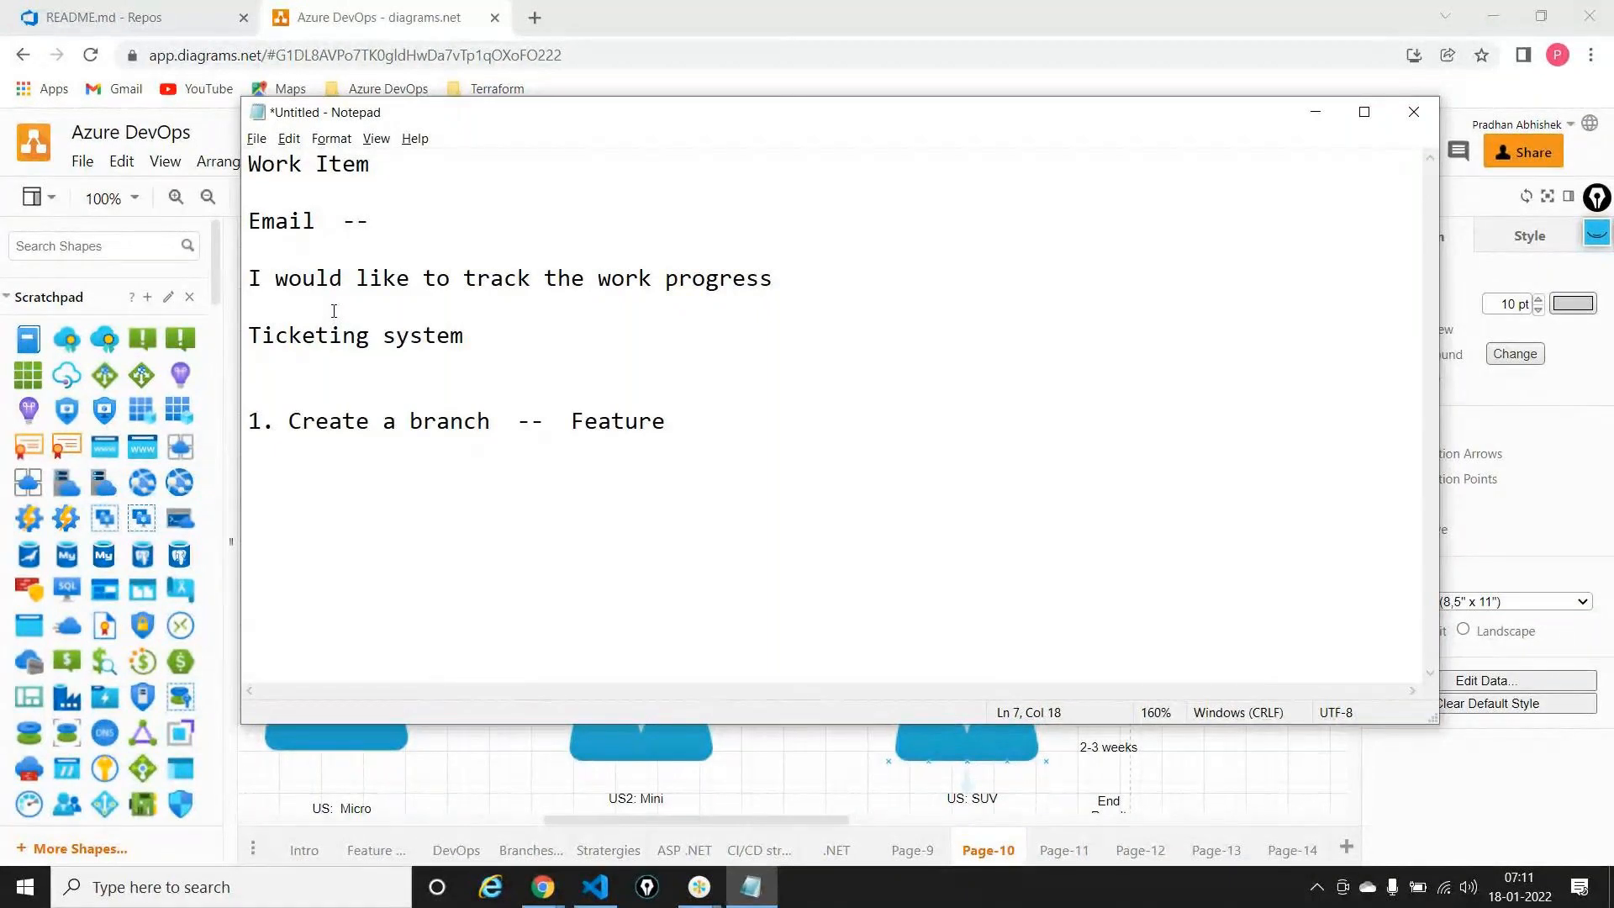
type("---")
Write "I can assign work and track work effectively" below the ticketing system line, followed by a blank line
key("Return")
key("Return")
type("I")
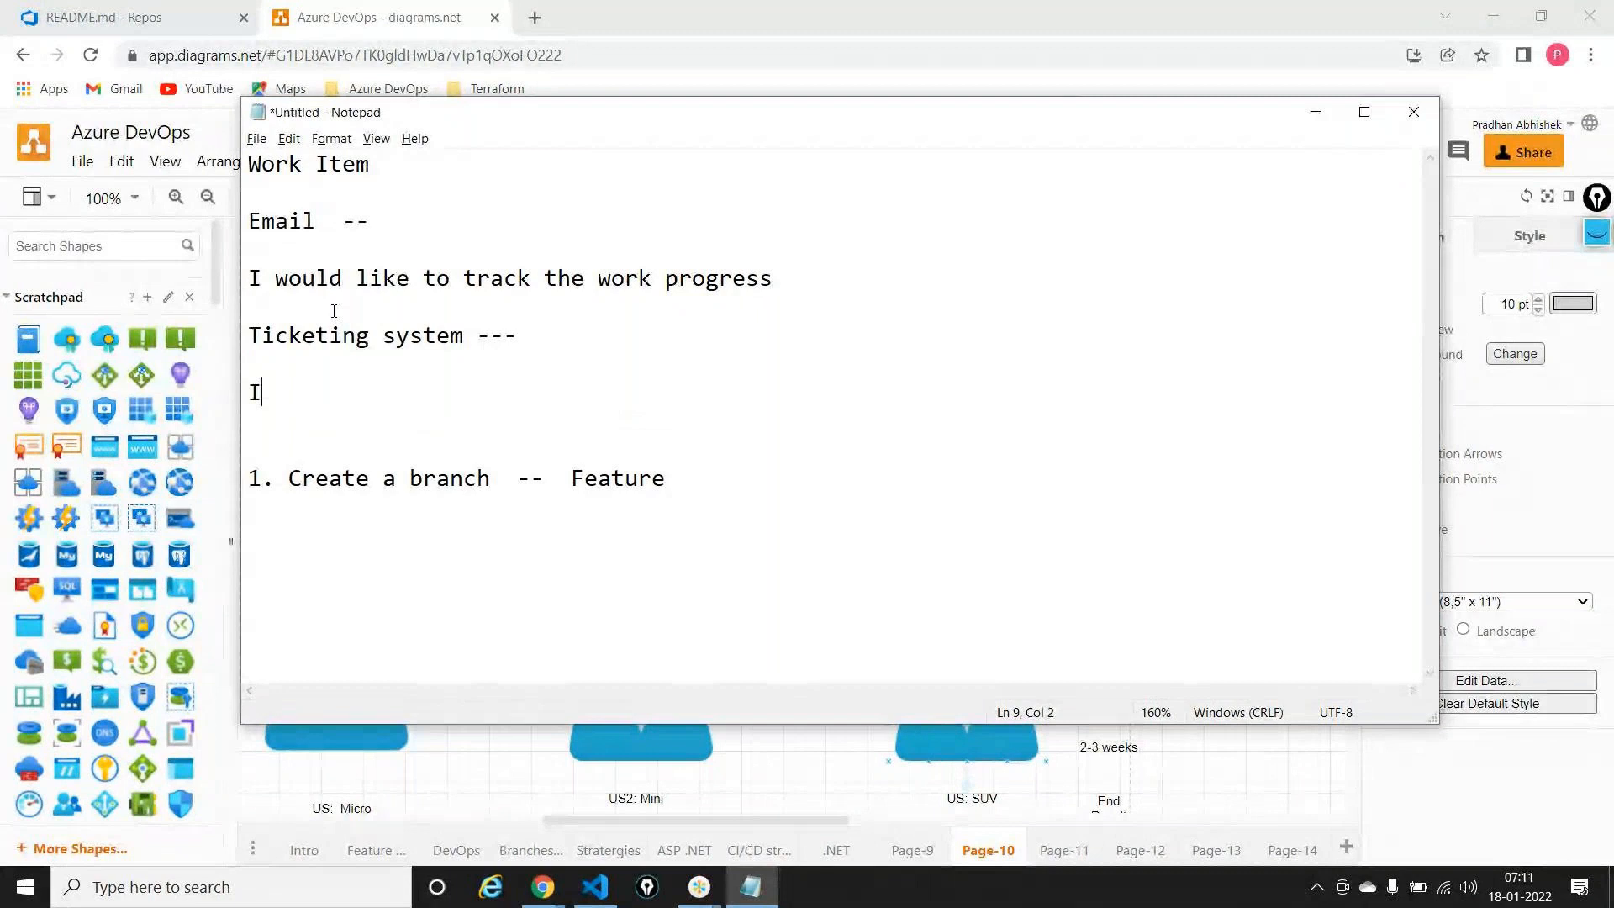
type(" can assig")
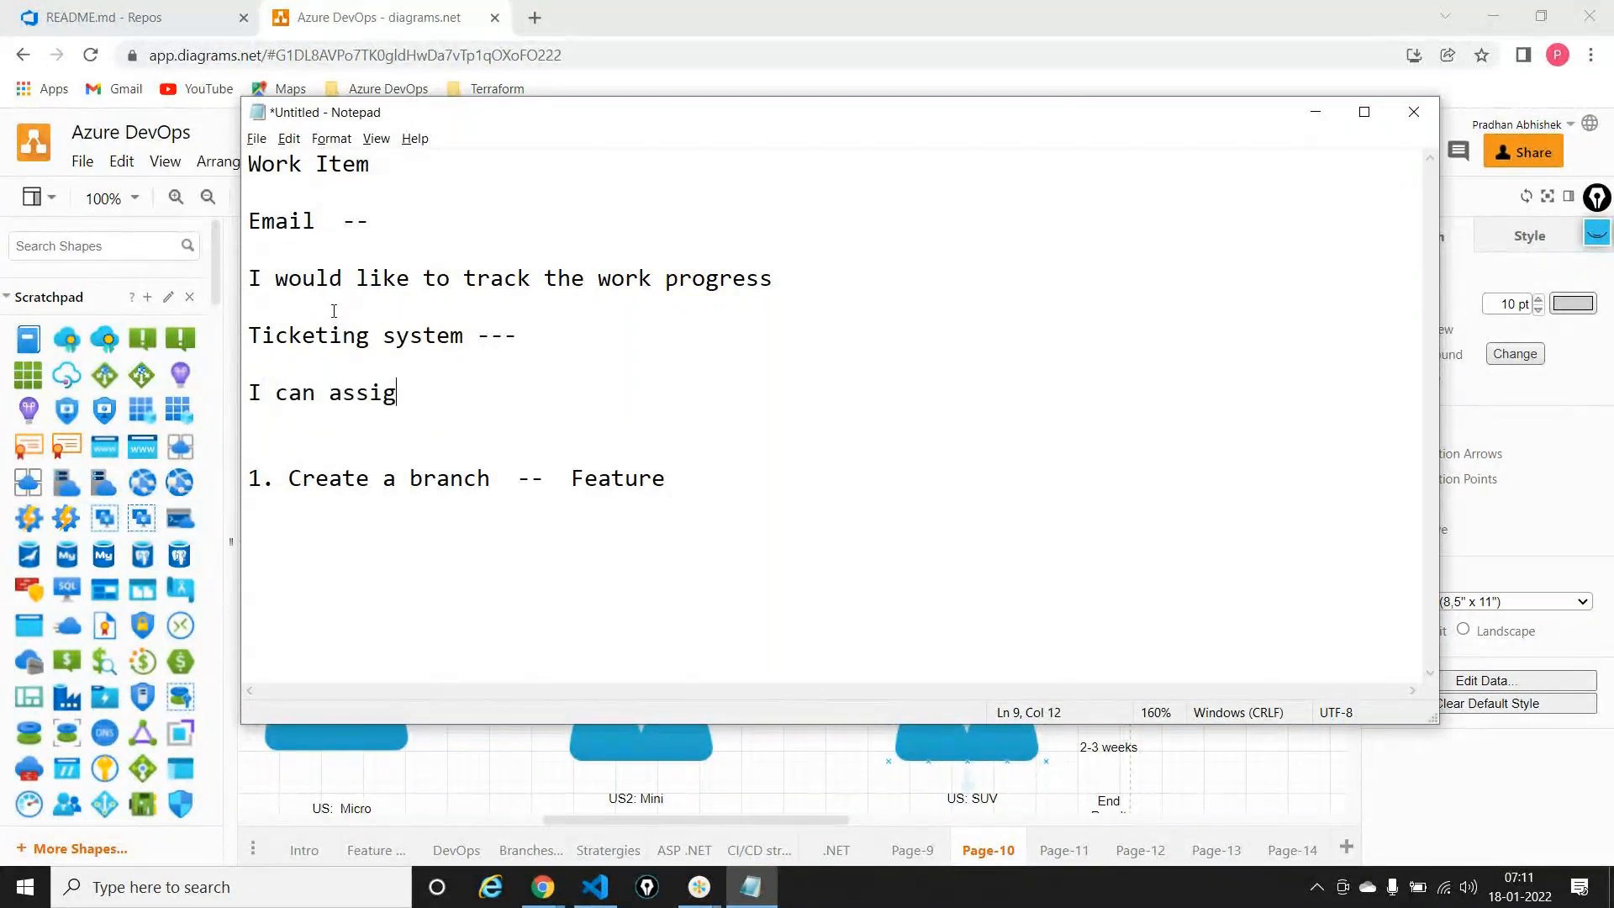
type("n work and track ")
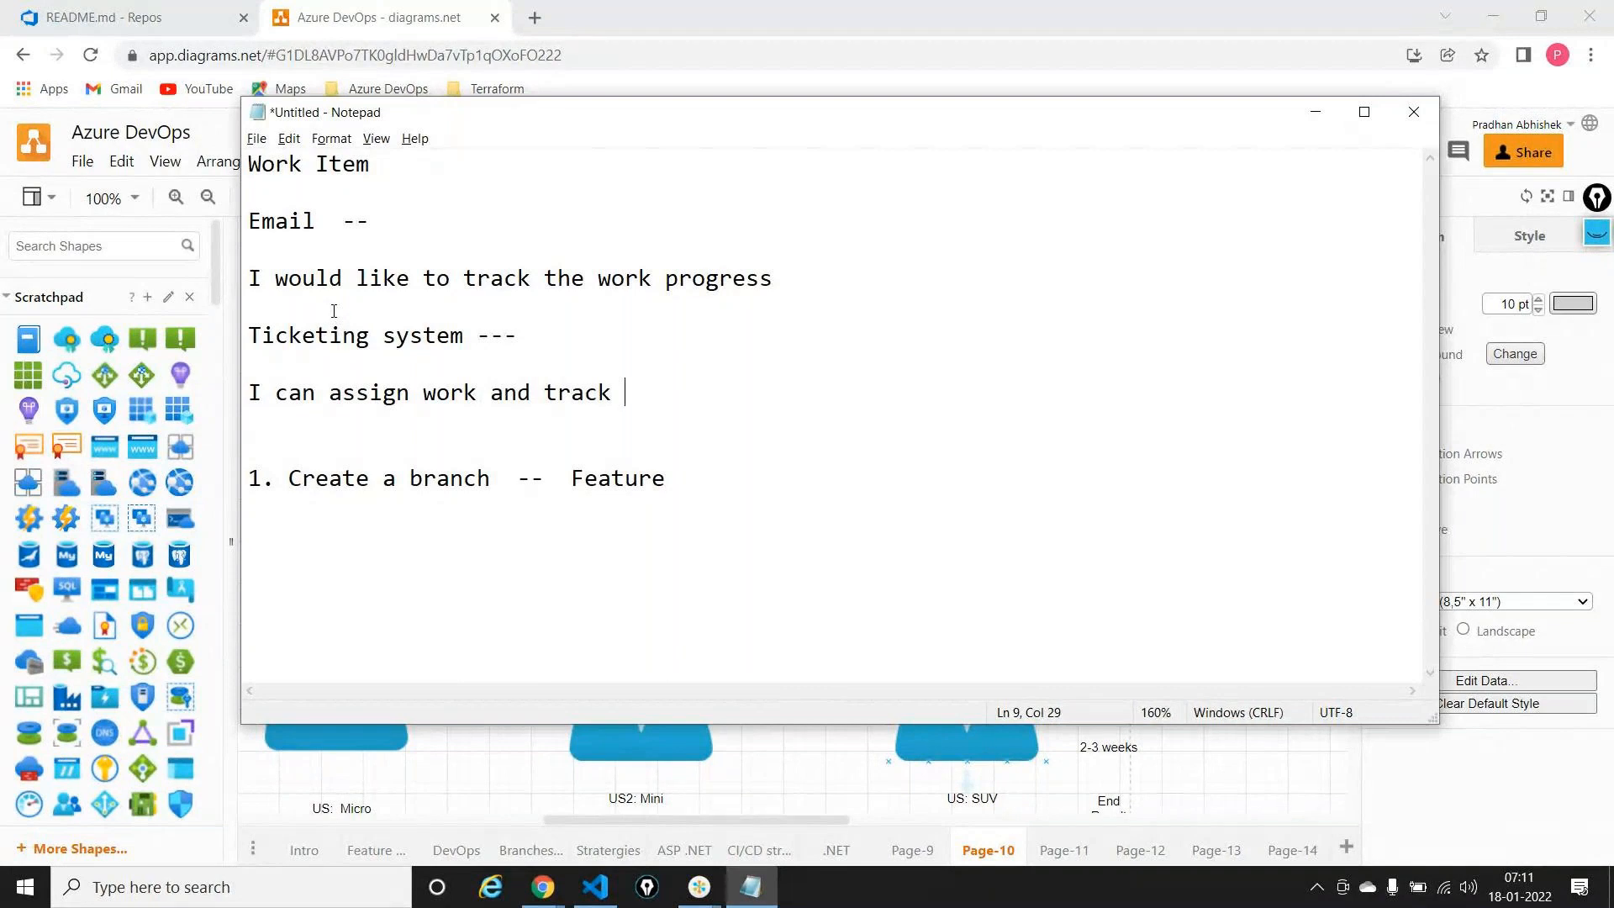
type("work edd")
key("BackSpace")
key("BackSpace")
type("f")
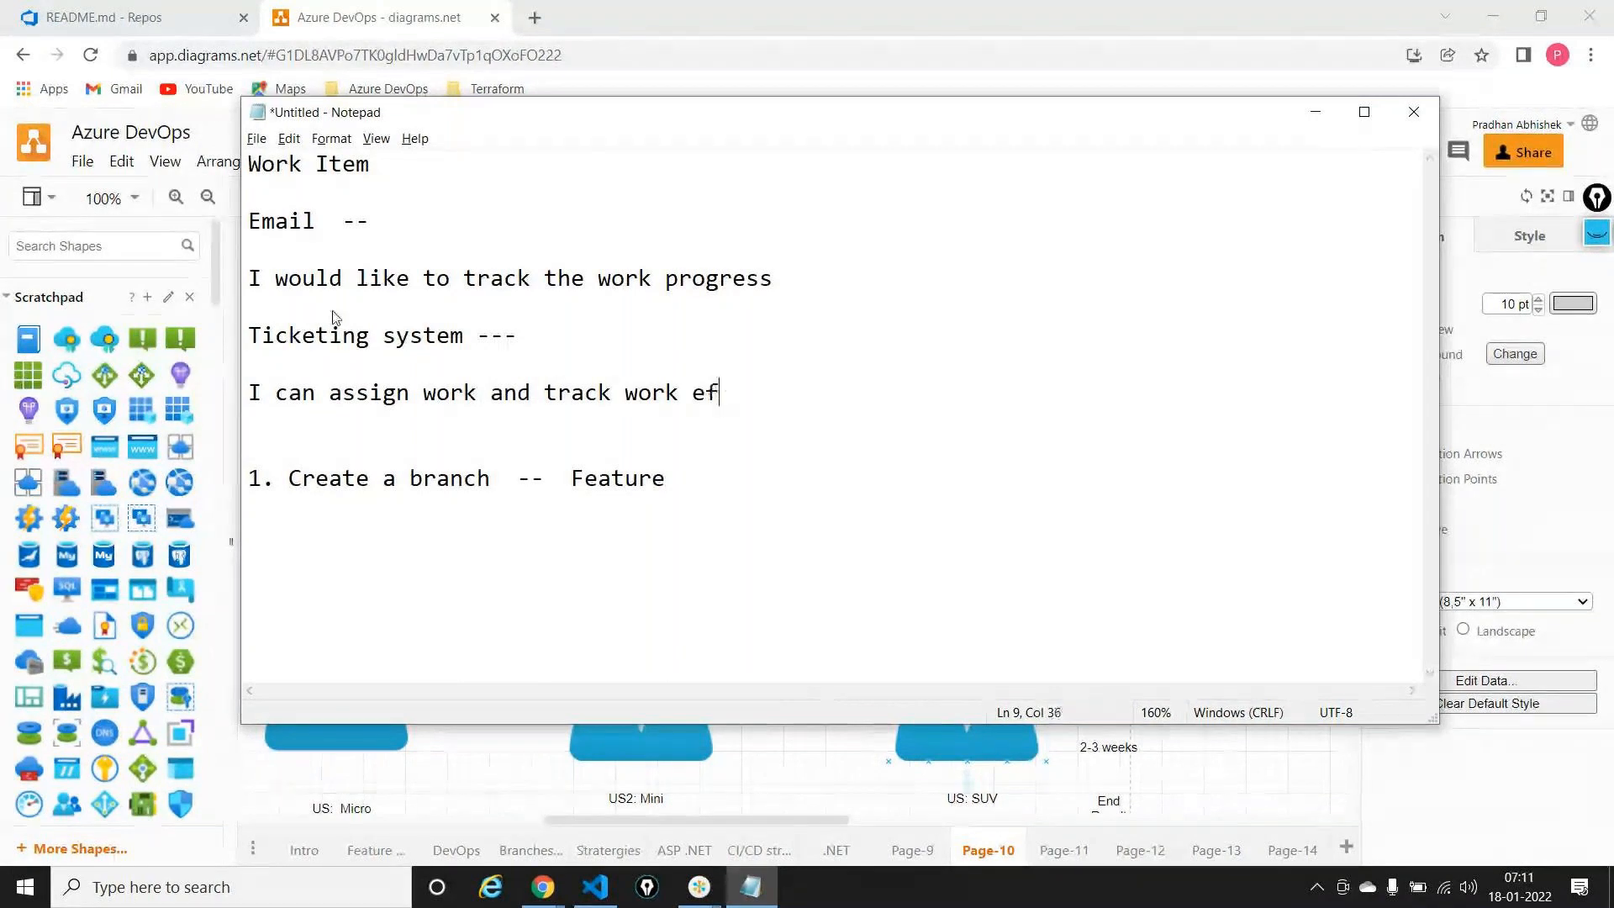
type("fectively")
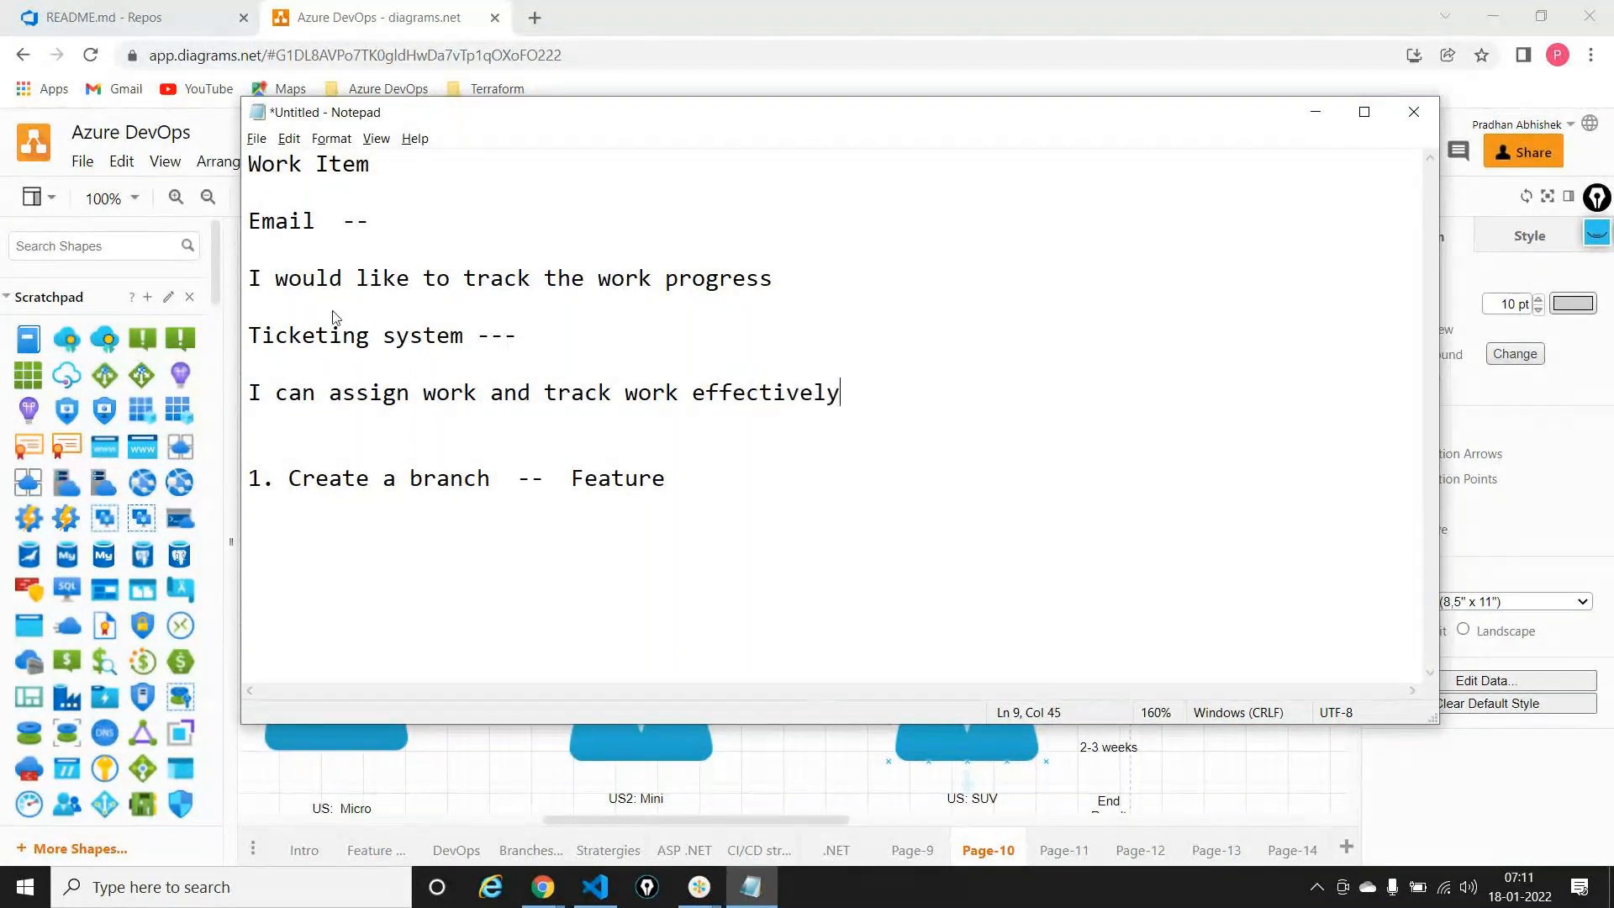
key("Return")
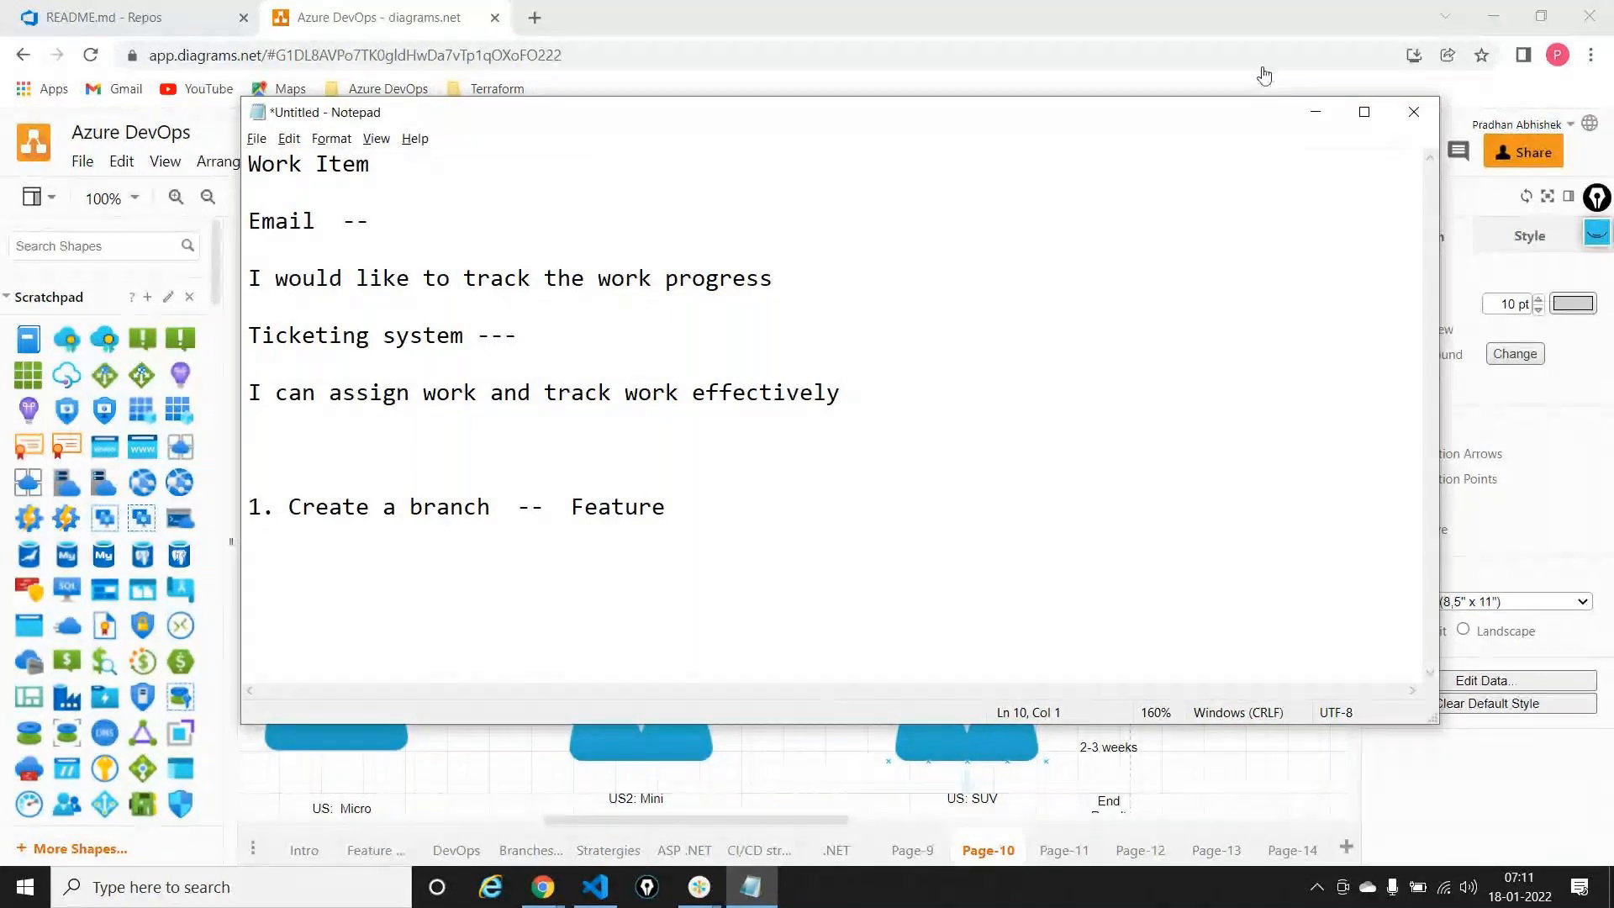
Minimize the notes, return to the 7amclassproject project in Azure DevOps, and view its work items and team board
left_click(1316, 111)
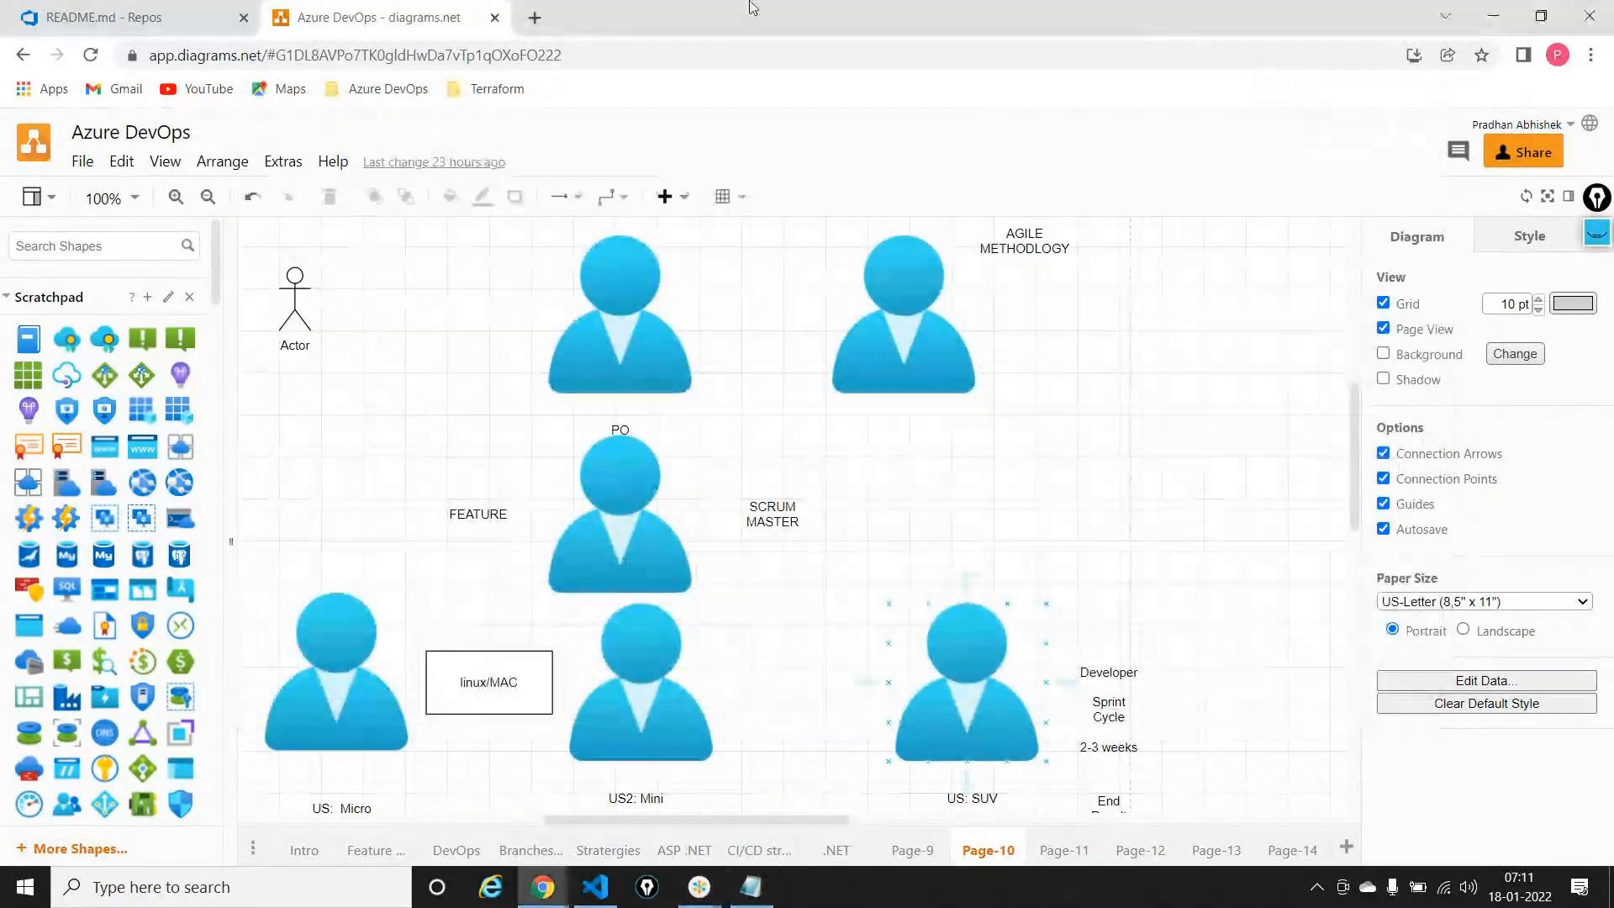
left_click(134, 17)
mouse_move(122, 306)
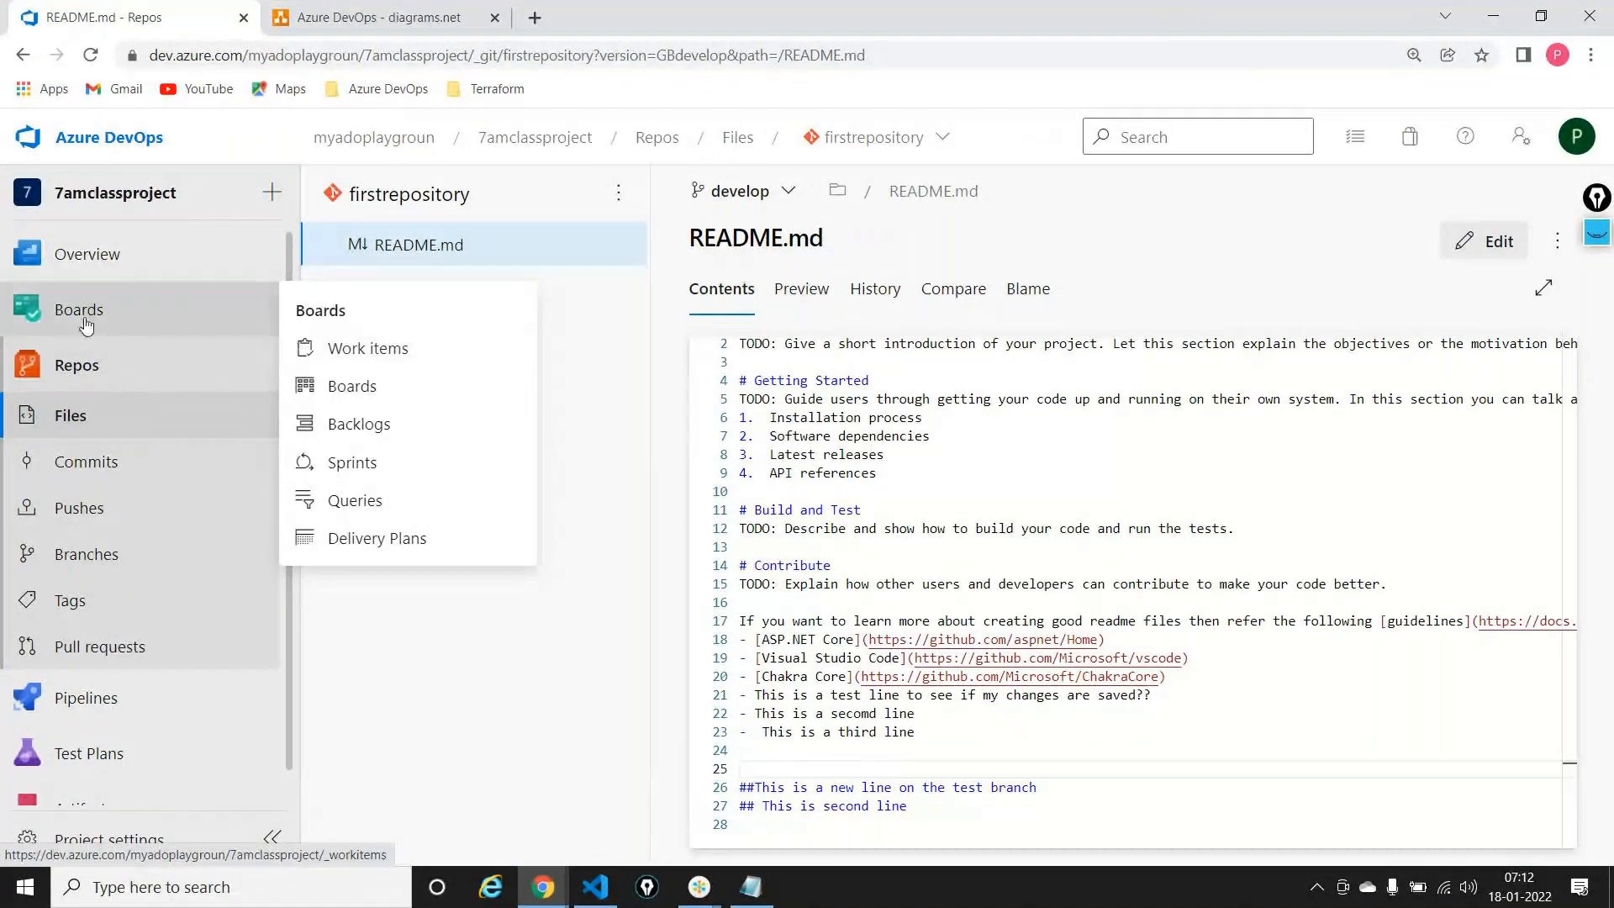
left_click(85, 324)
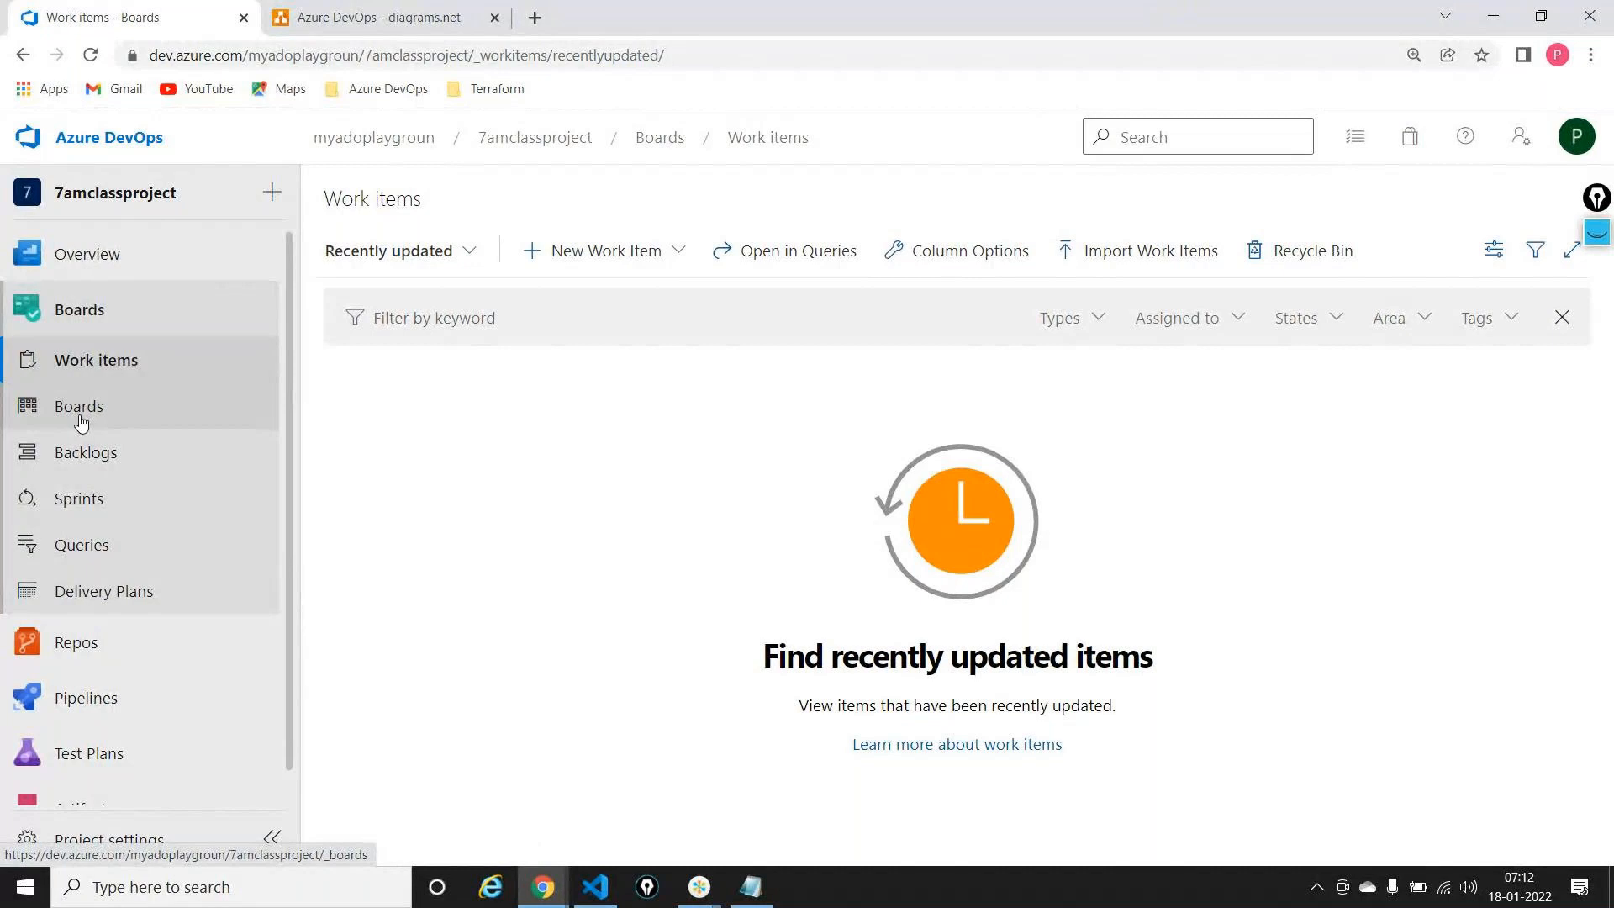
left_click(80, 420)
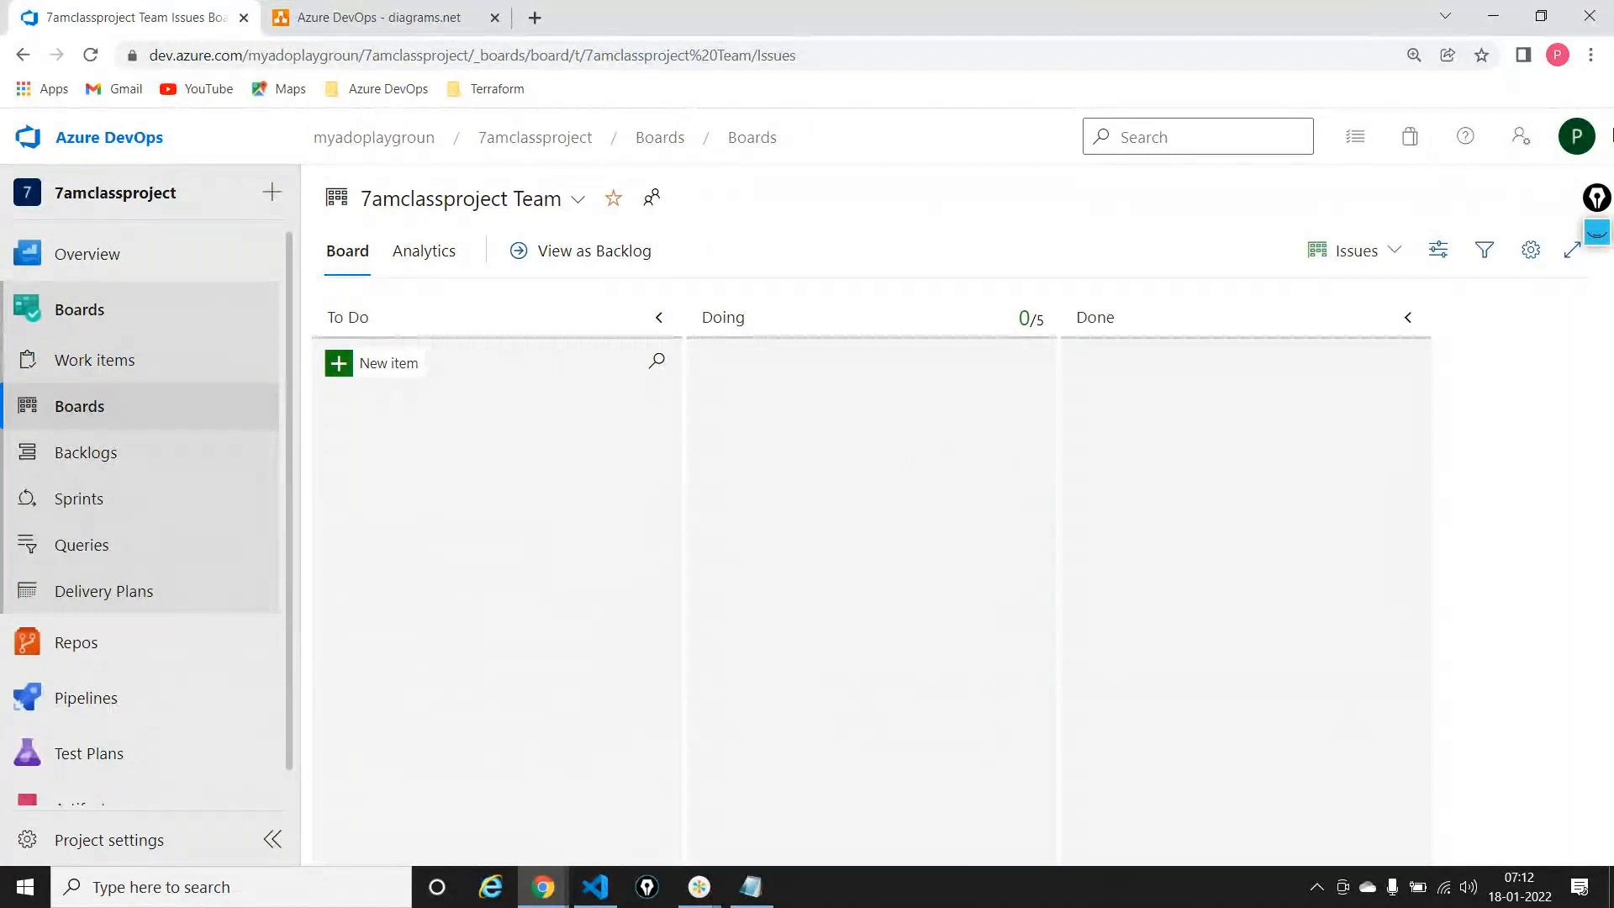
Draw a freehand arrow over the screen towards the board's team name, and clear the annotation
left_click(1600, 241)
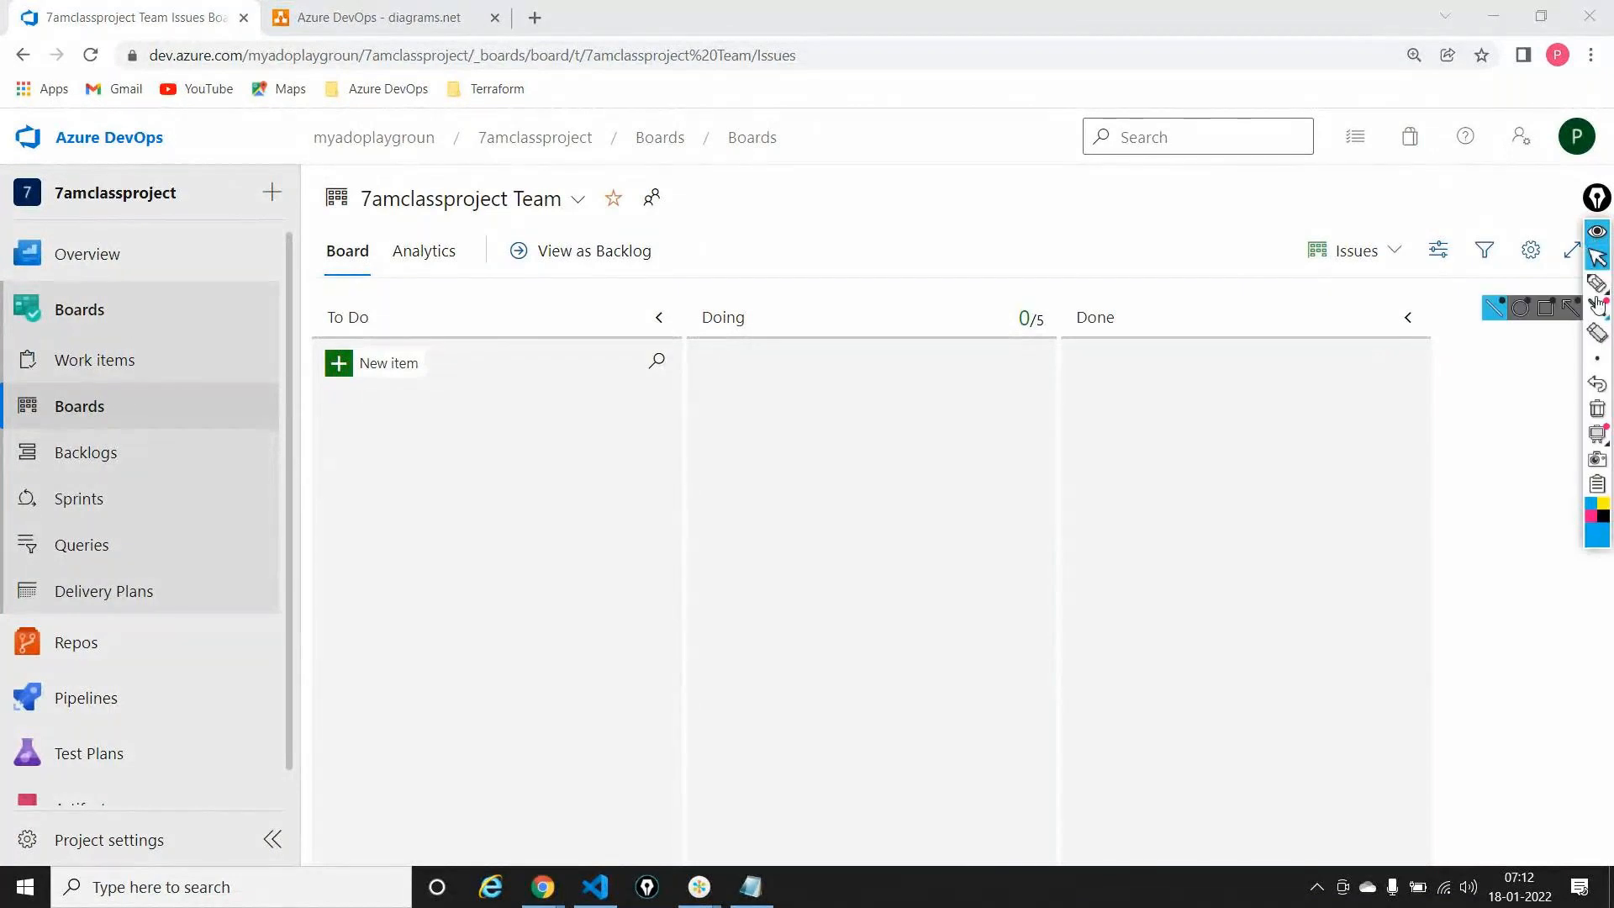
left_click(1598, 284)
left_click_drag(706, 145, 622, 178)
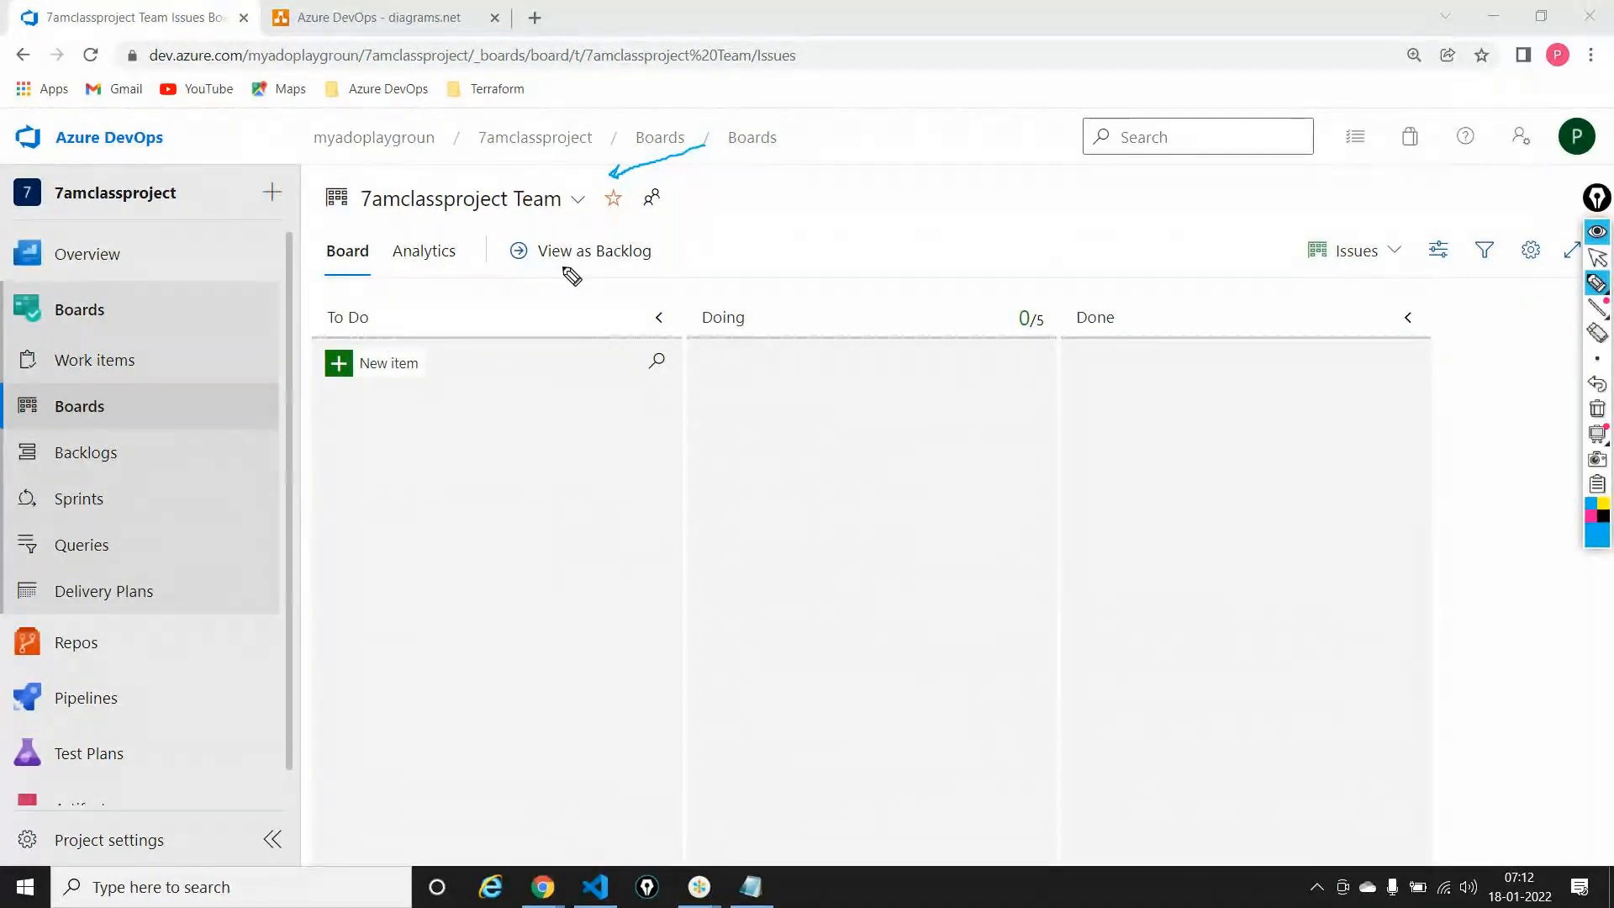
left_click(1597, 409)
left_click(1597, 260)
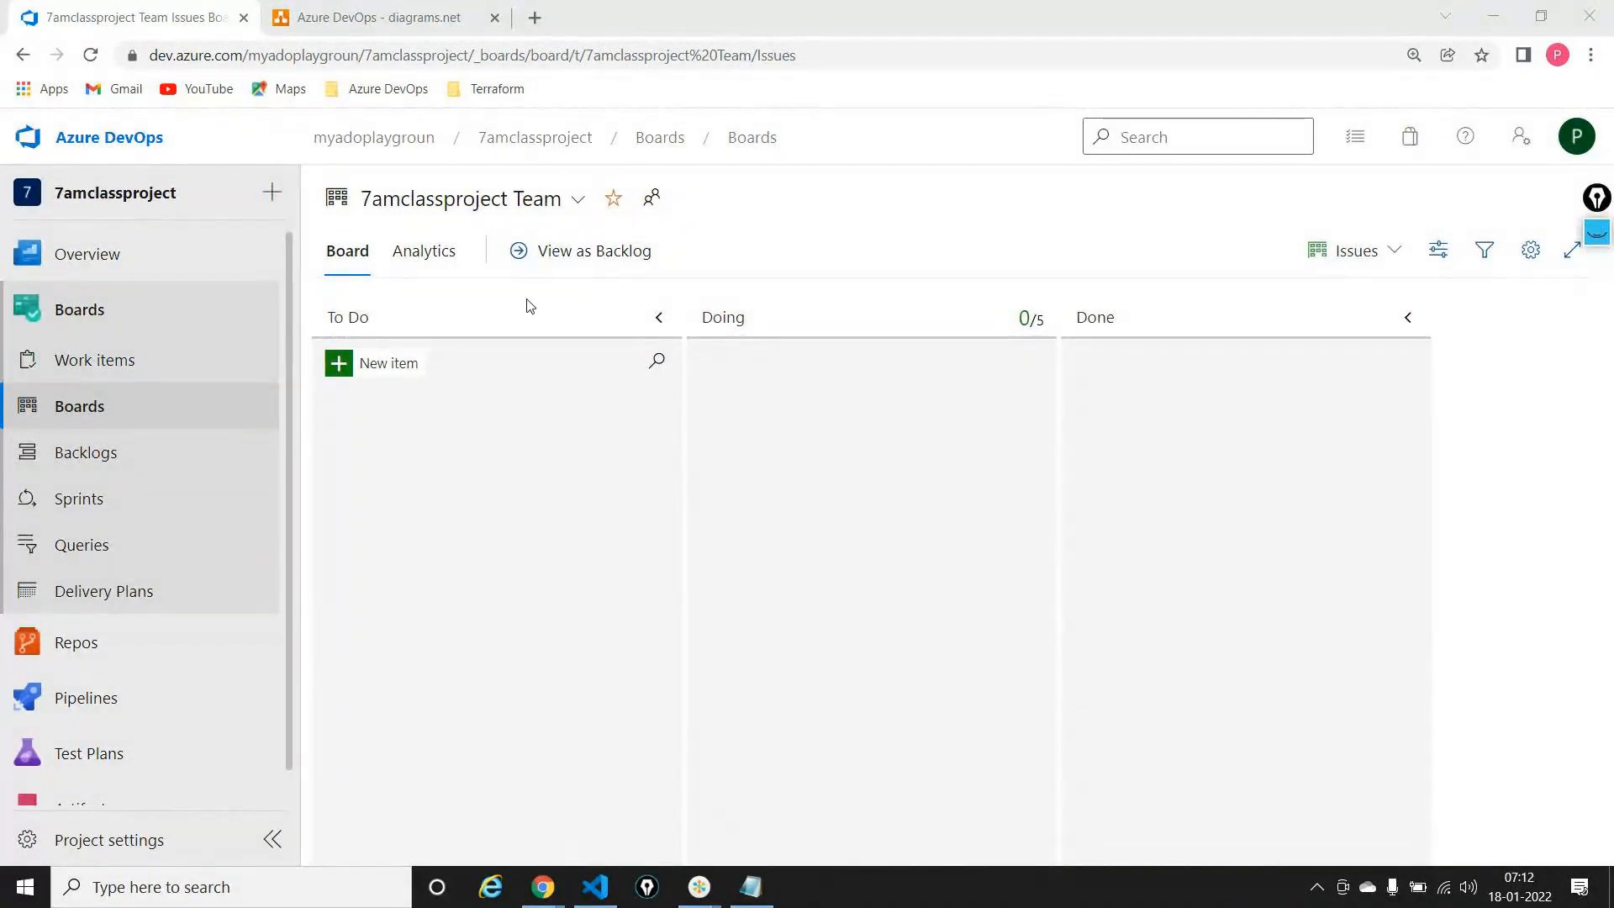
Draw check marks beside the To Do, Doing and Done columns, circle column headings, and clear the annotations
mouse_move(1597, 235)
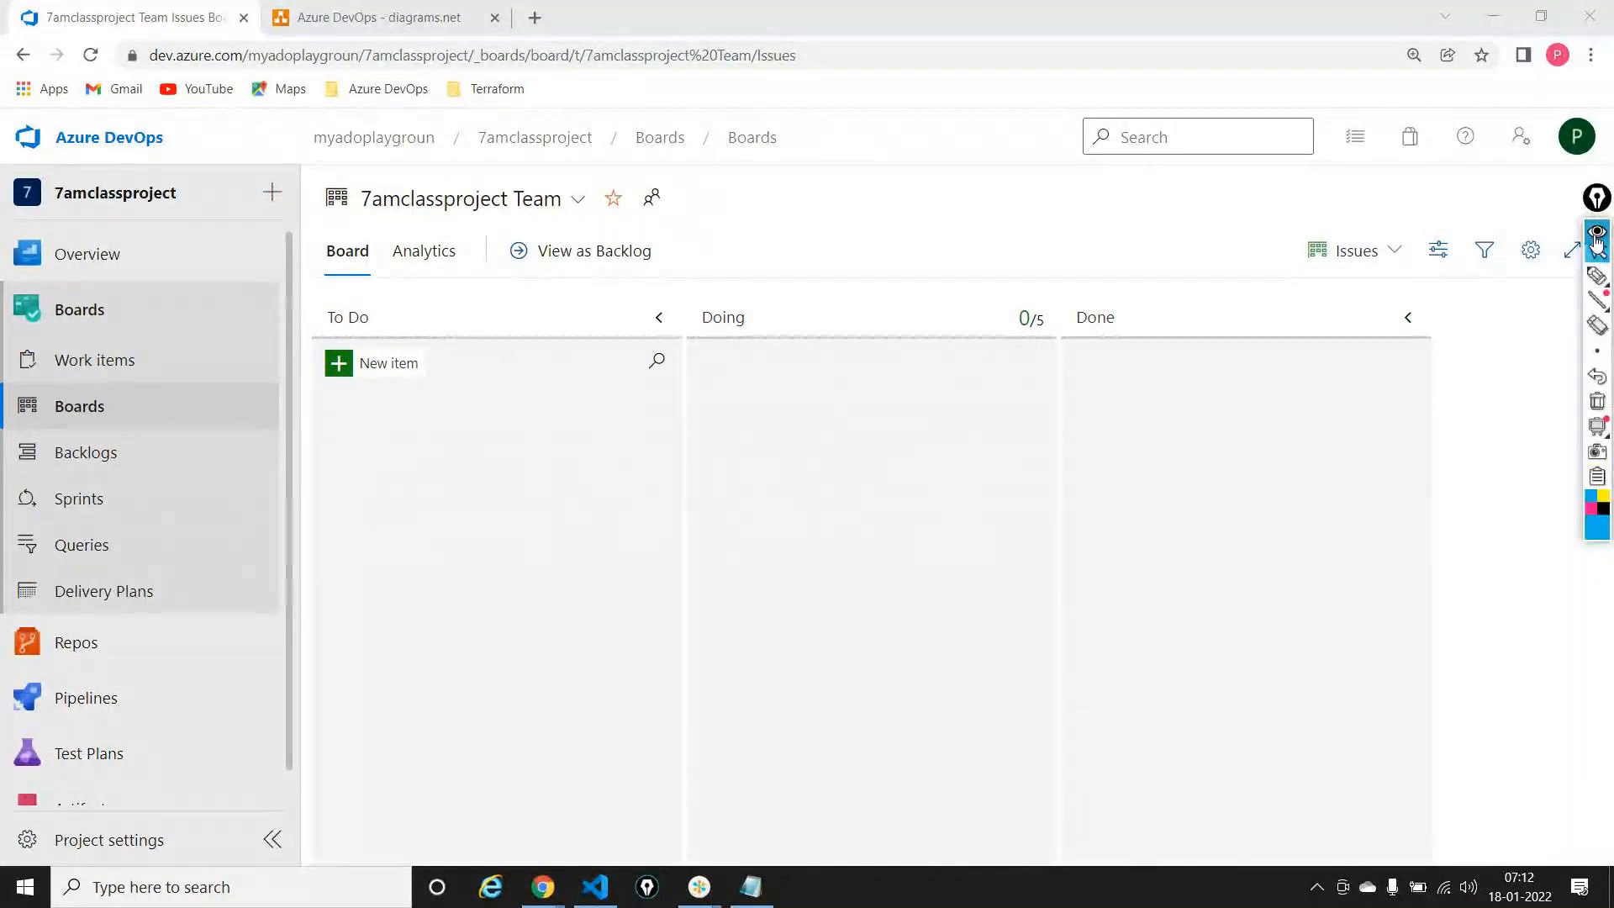
left_click(1597, 282)
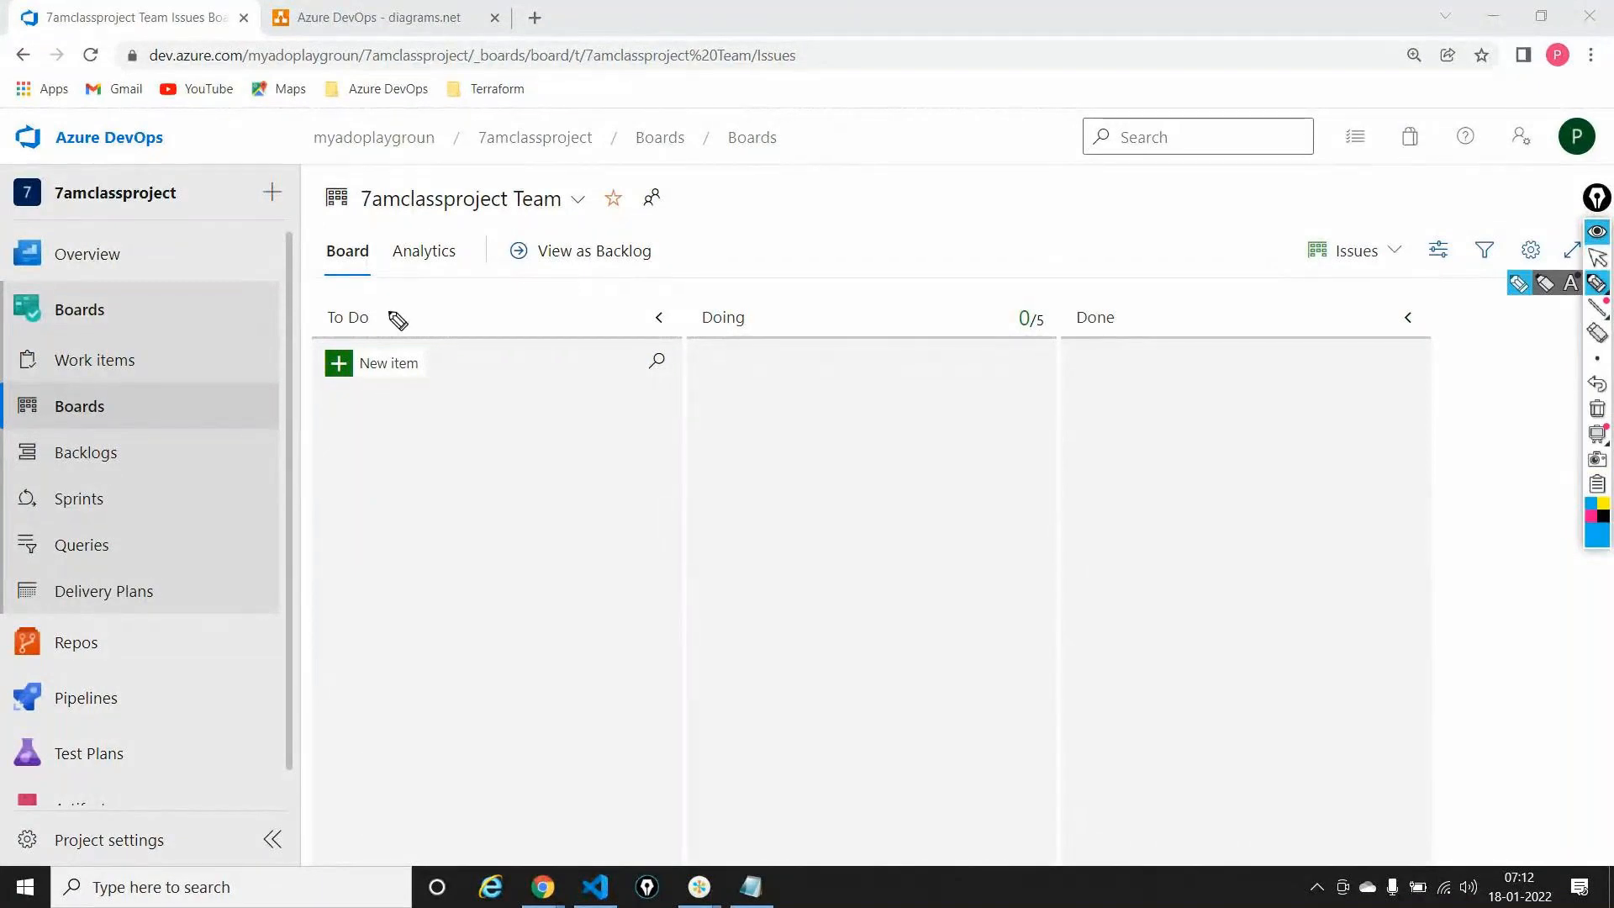
left_click_drag(388, 311, 428, 309)
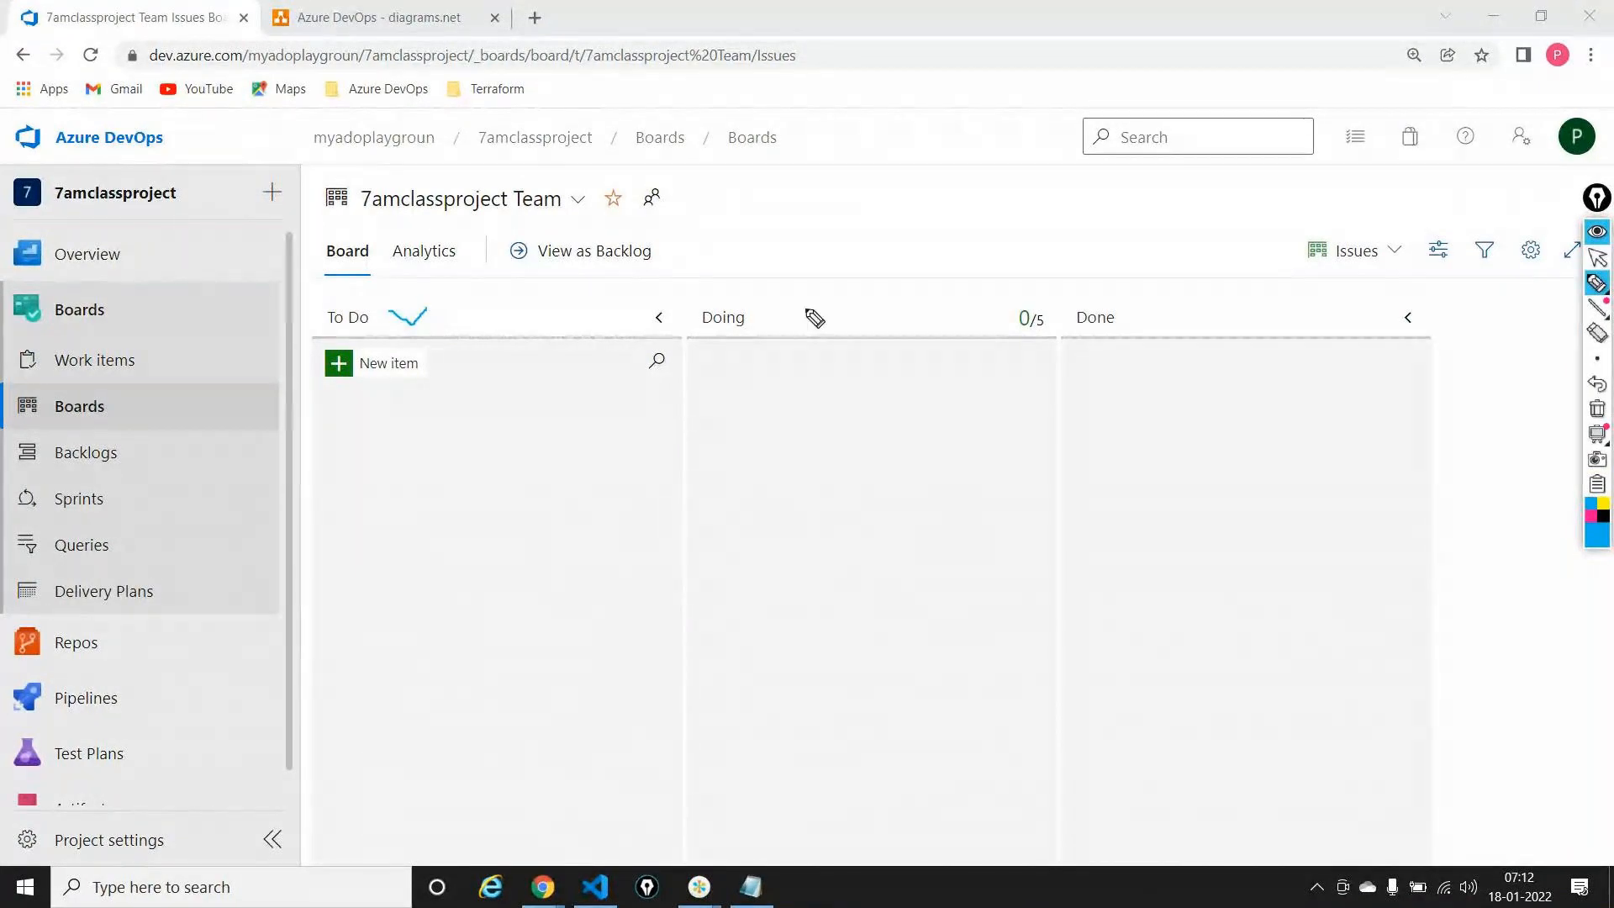
left_click_drag(793, 316, 878, 245)
mouse_move(1146, 311)
left_mouse_down()
mouse_move(1160, 324)
mouse_move(1179, 293)
left_mouse_up()
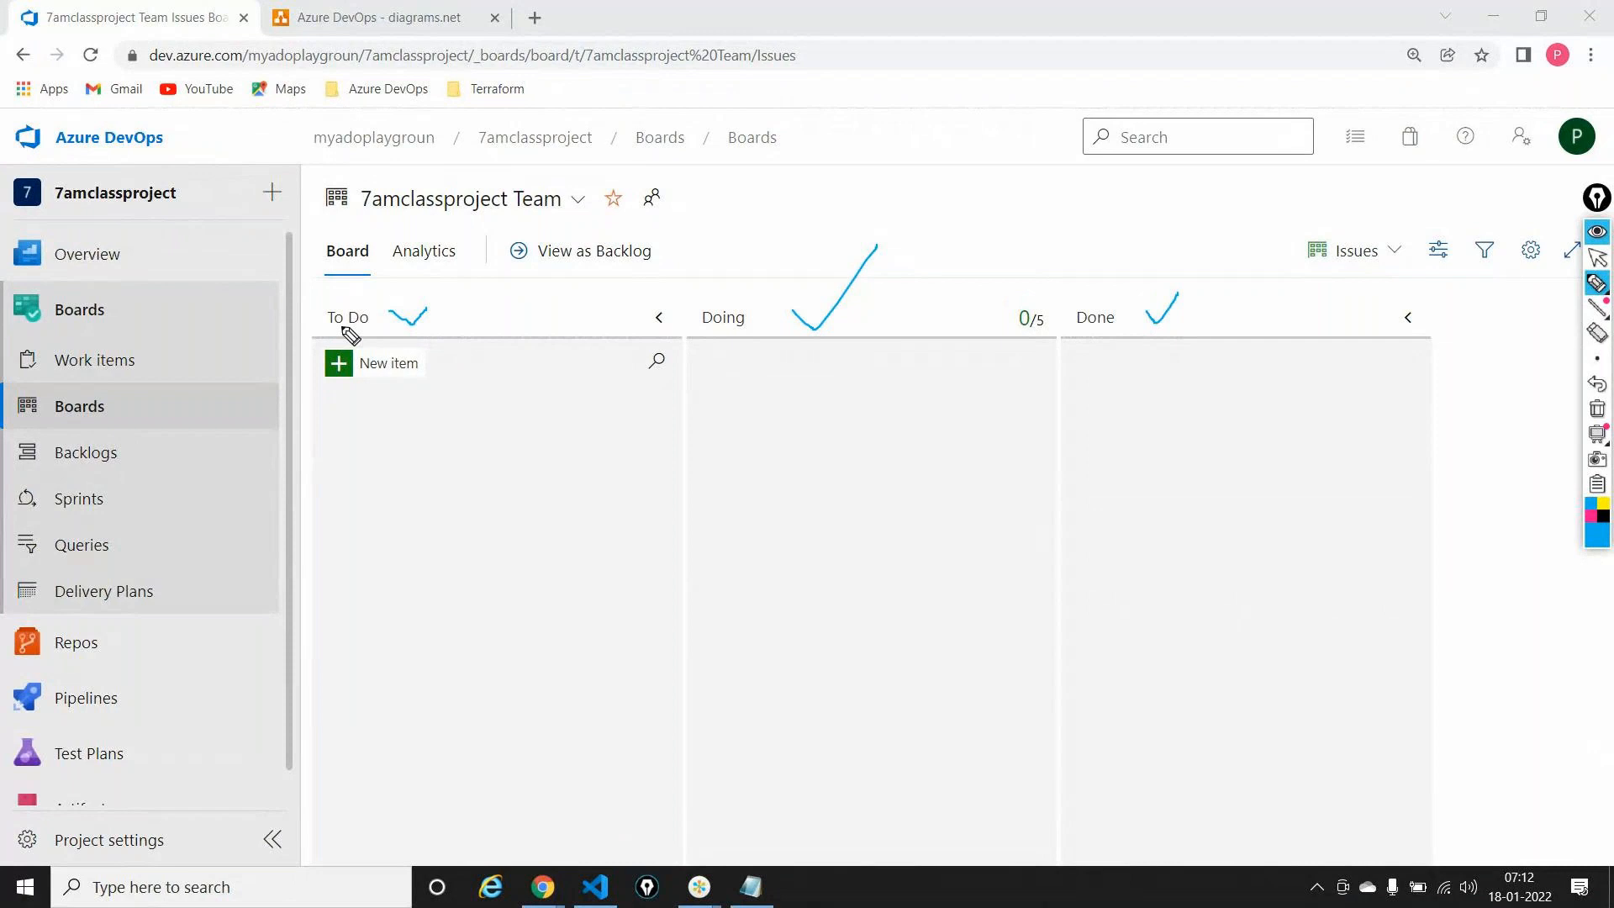
mouse_move(345, 312)
left_mouse_down()
mouse_move(332, 327)
mouse_move(357, 311)
left_mouse_up()
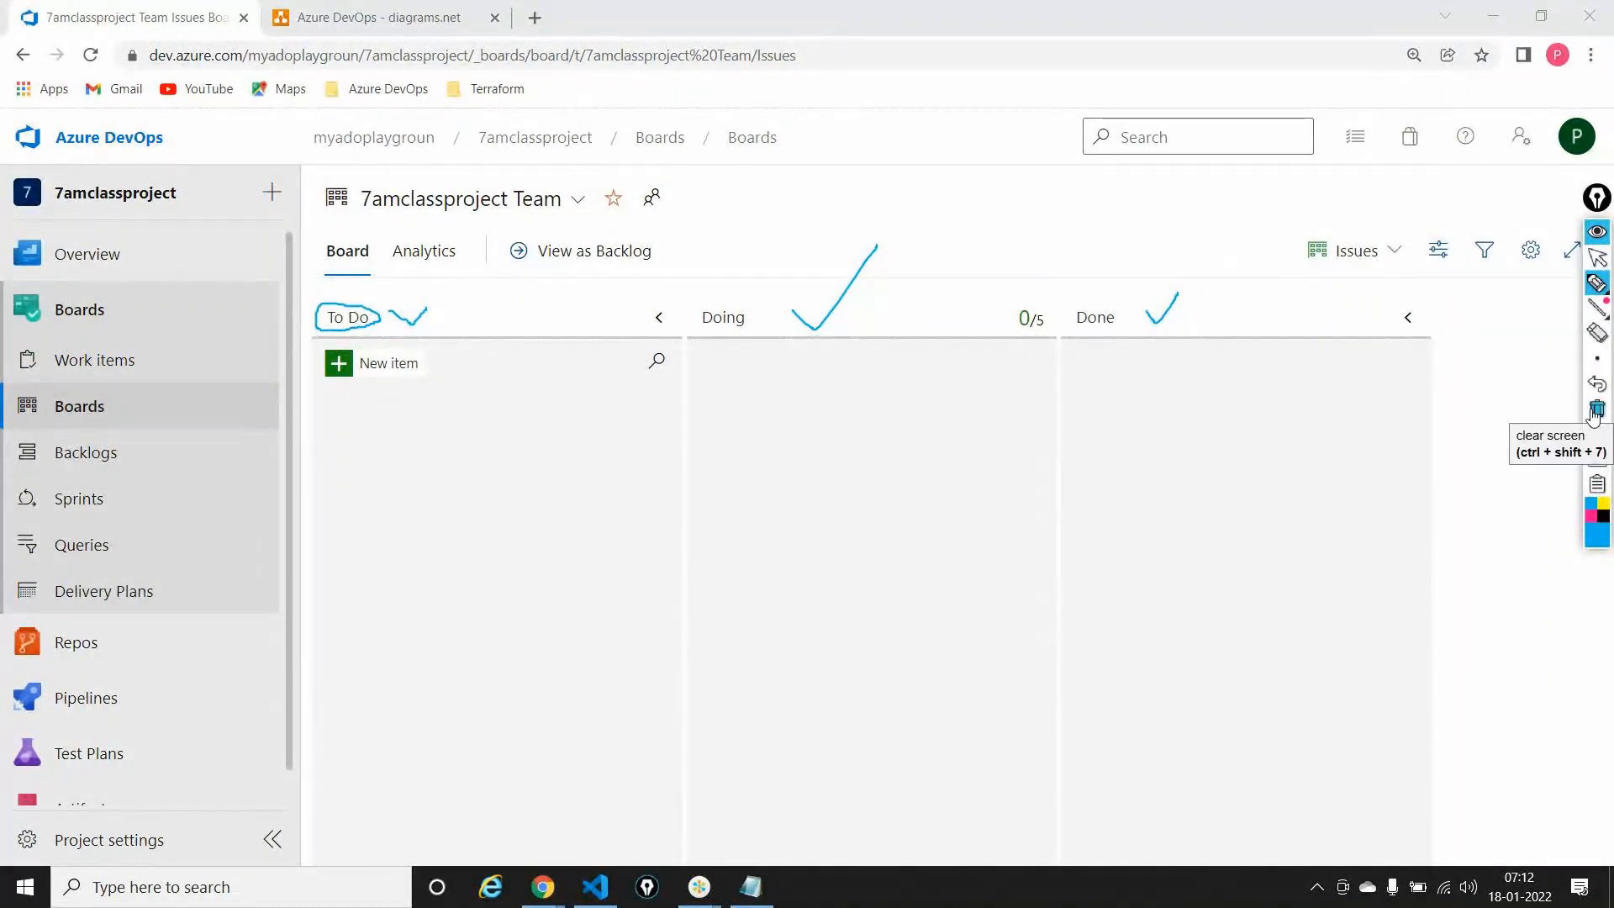
mouse_move(746, 296)
left_mouse_down()
mouse_move(688, 312)
mouse_move(754, 303)
left_mouse_up()
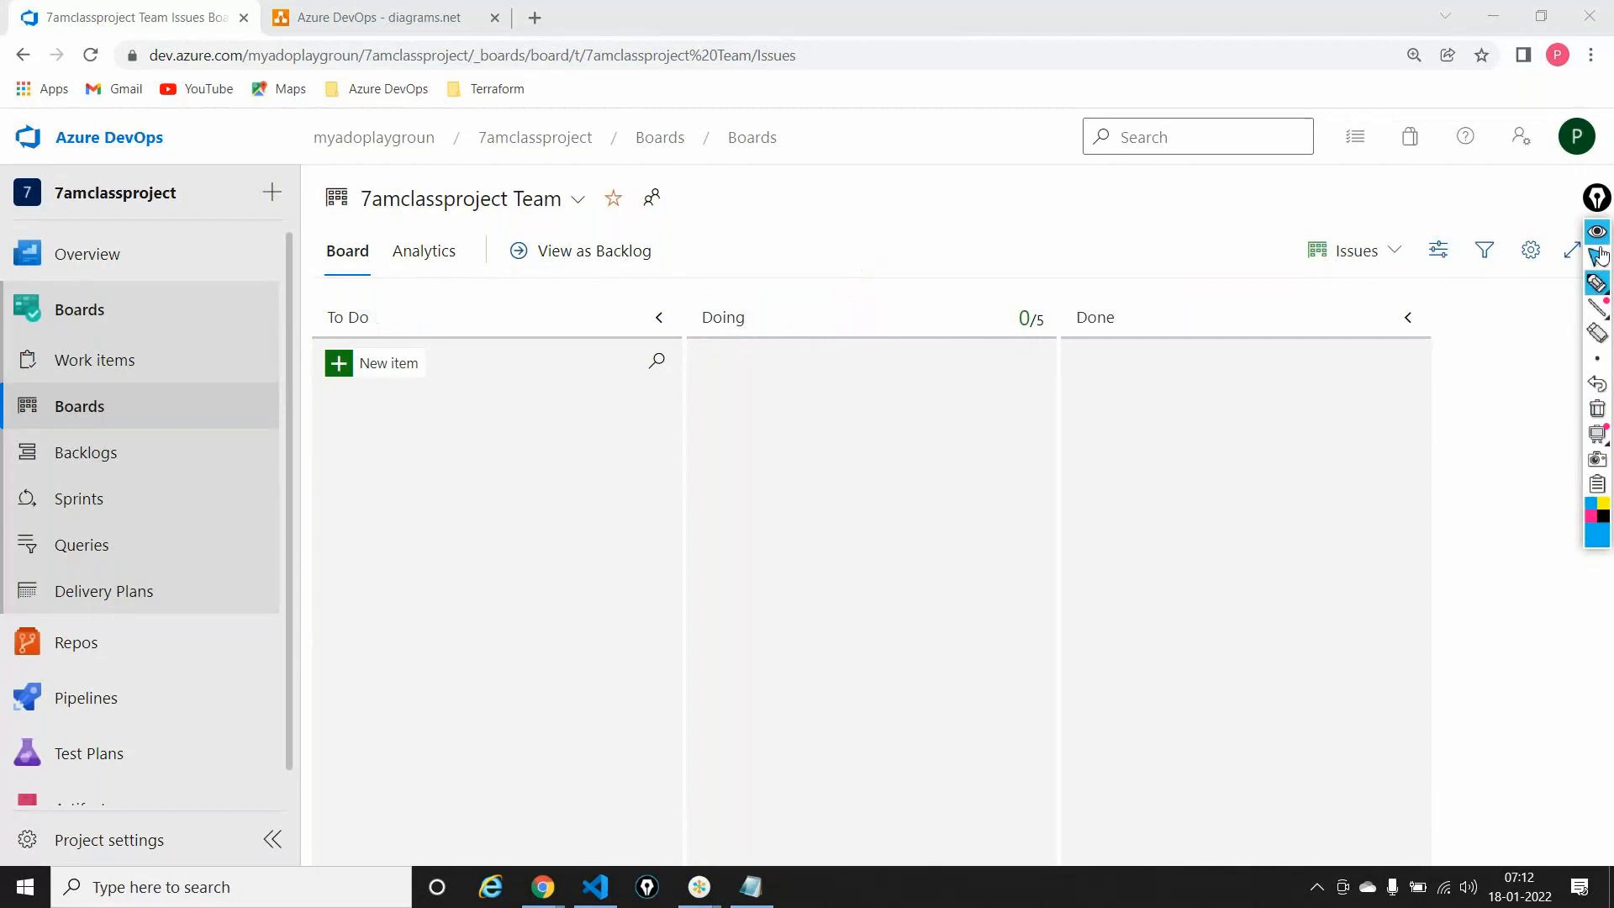
left_click(1596, 408)
left_click(1597, 255)
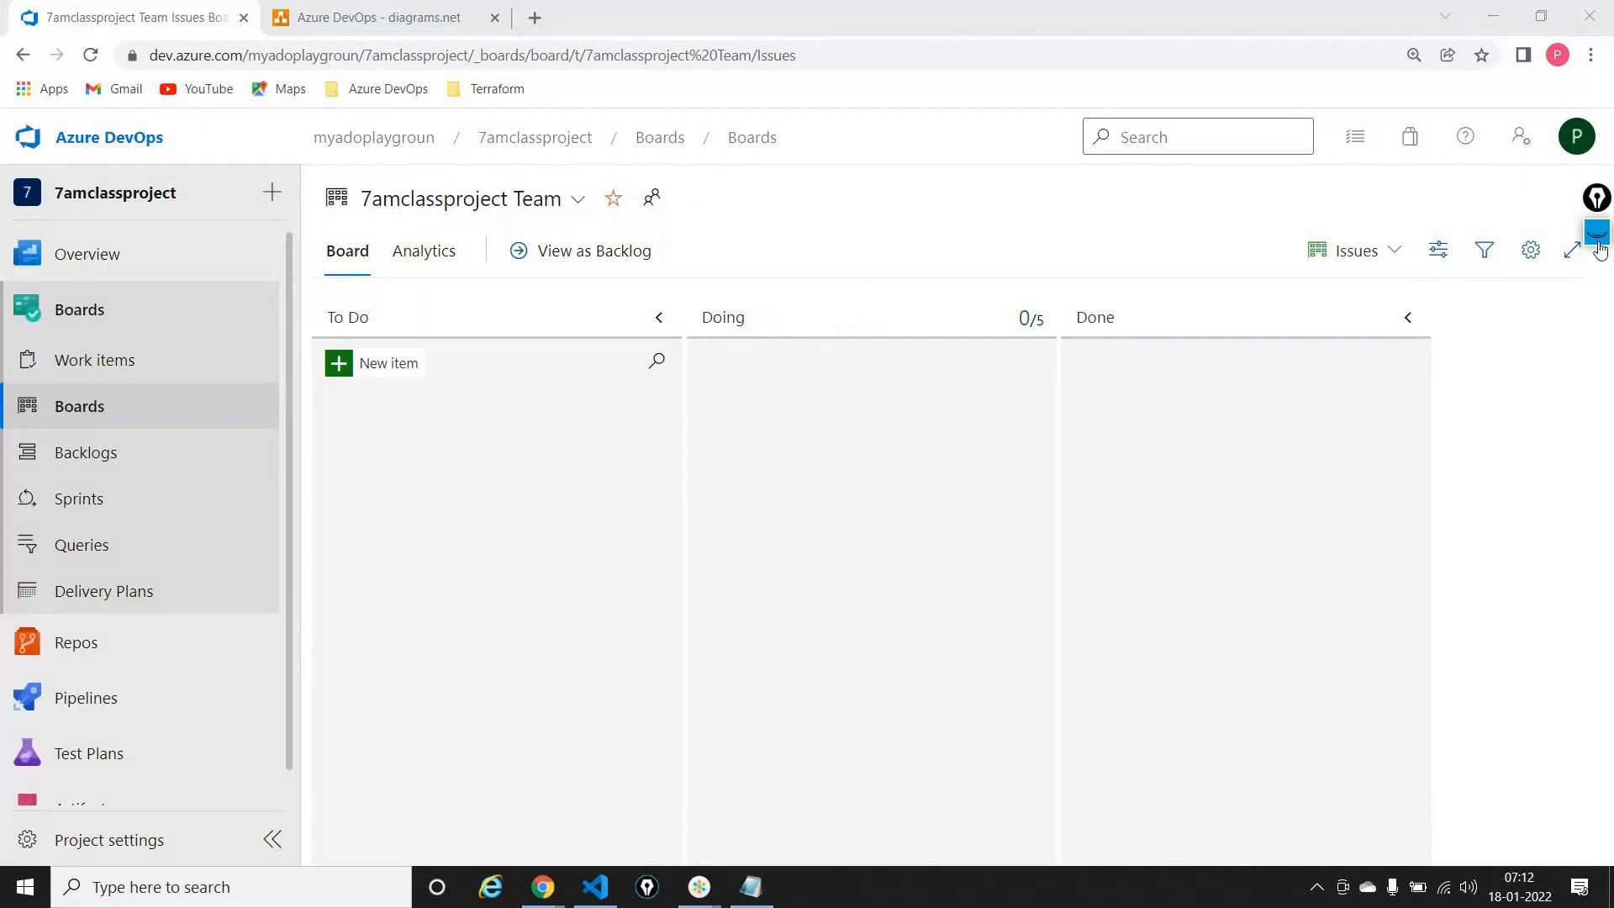
Create a new issue titled "Change the readme file. Add a line 3" in the To Do column
left_click(367, 373)
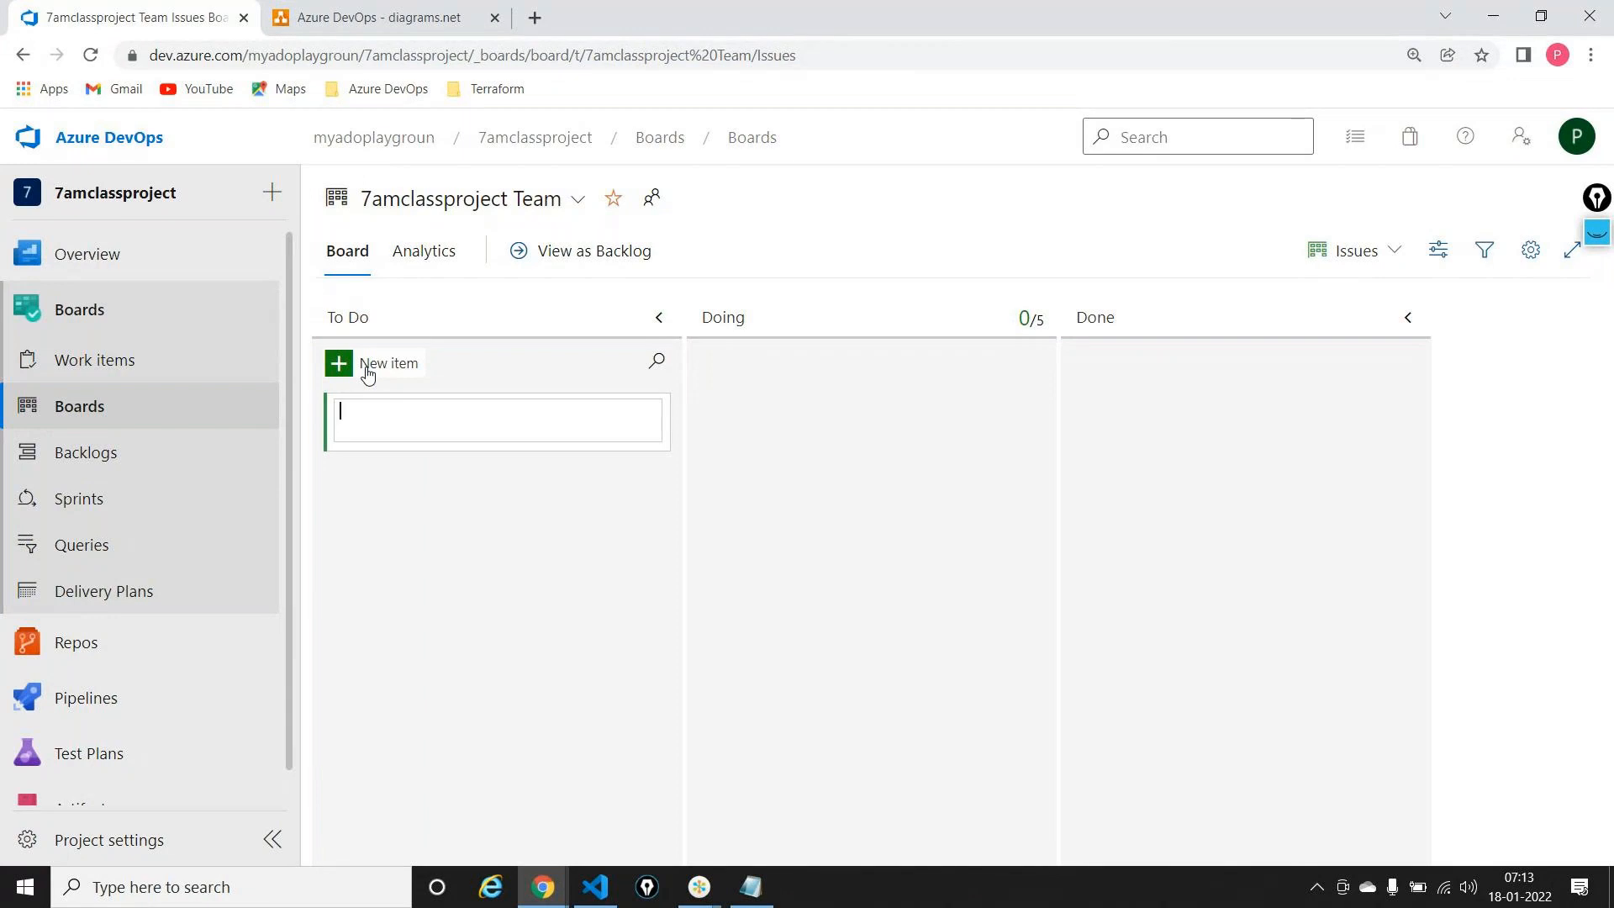
type("Change the readme file. Add a line 3")
key("Return")
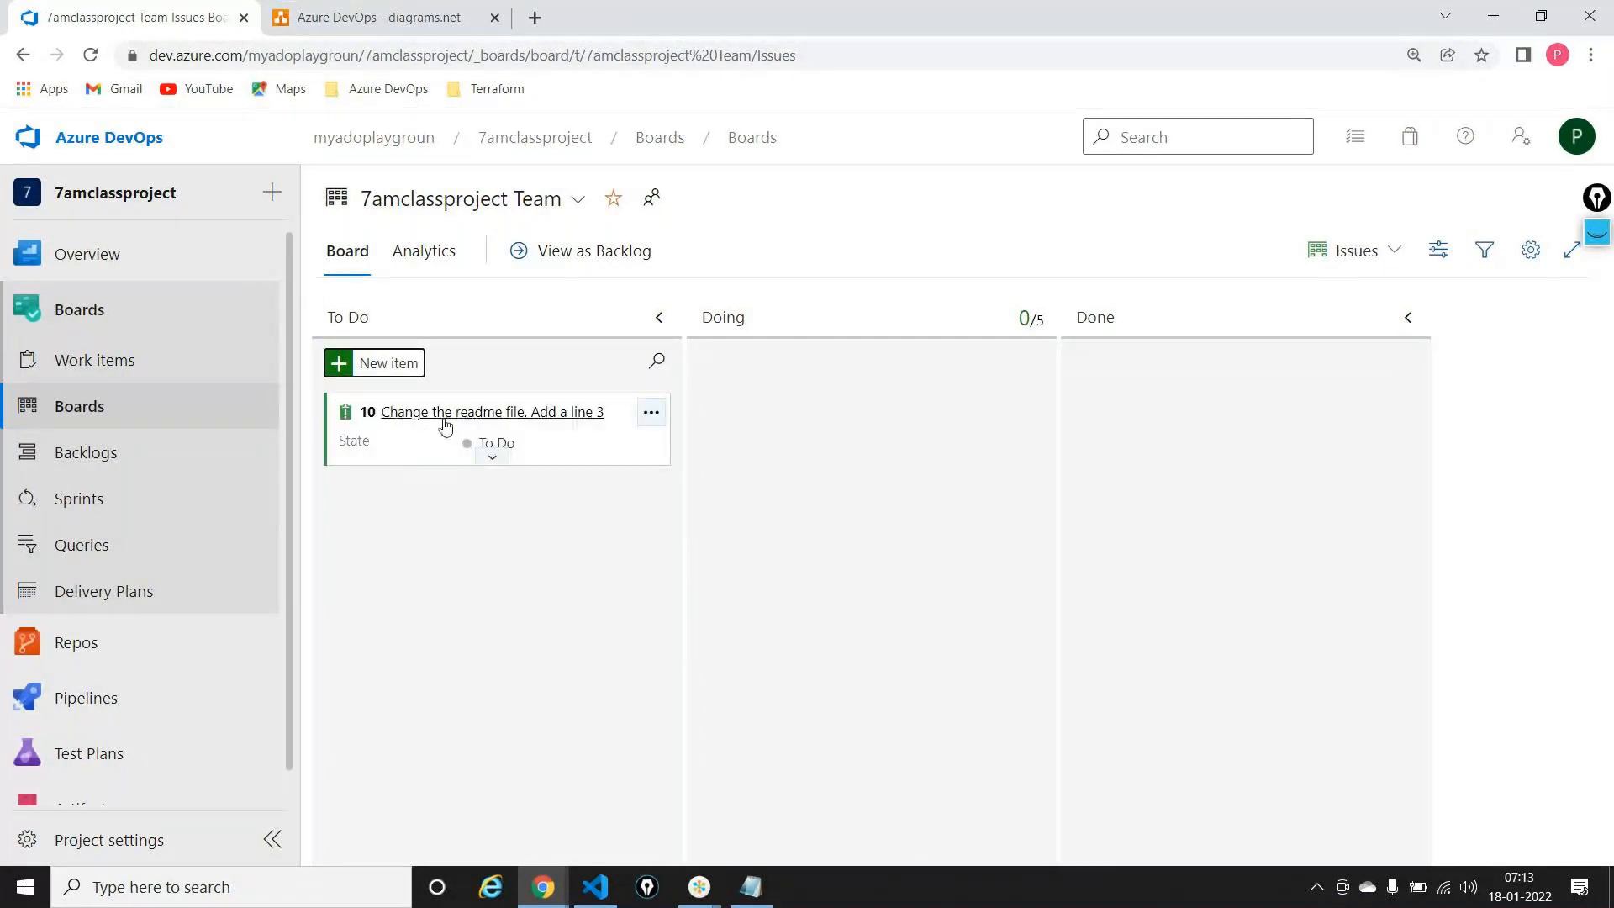
Copy the new issue's title into its description and extend it to "Change the readme file. Add a line 3 at line number 29."
left_click(450, 413)
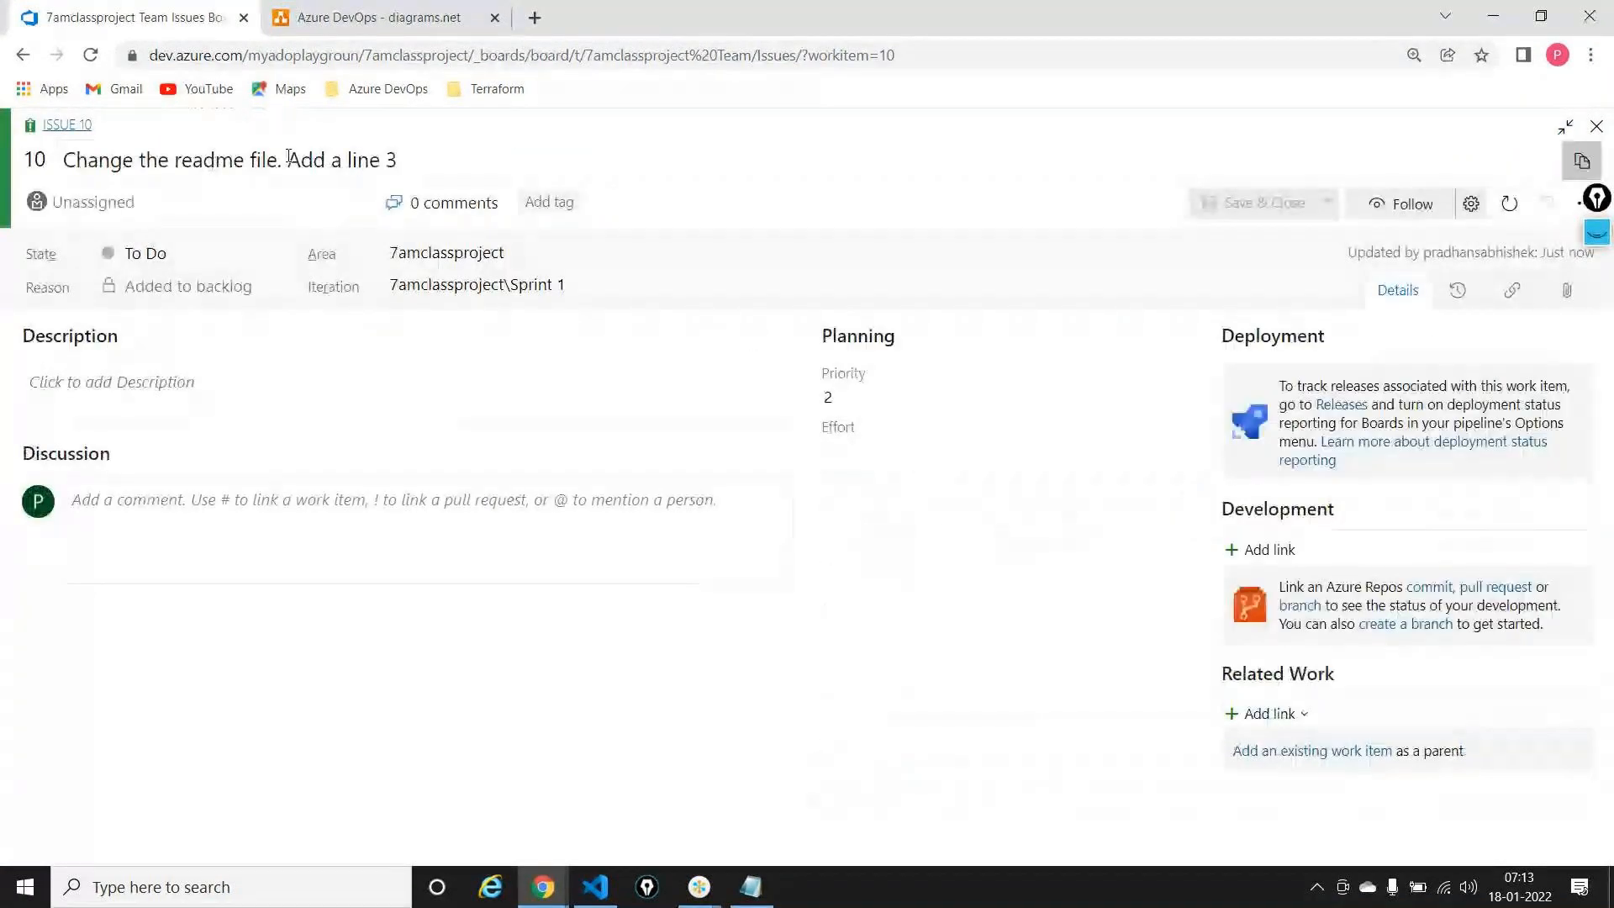
left_click(350, 158)
key("ctrl+c")
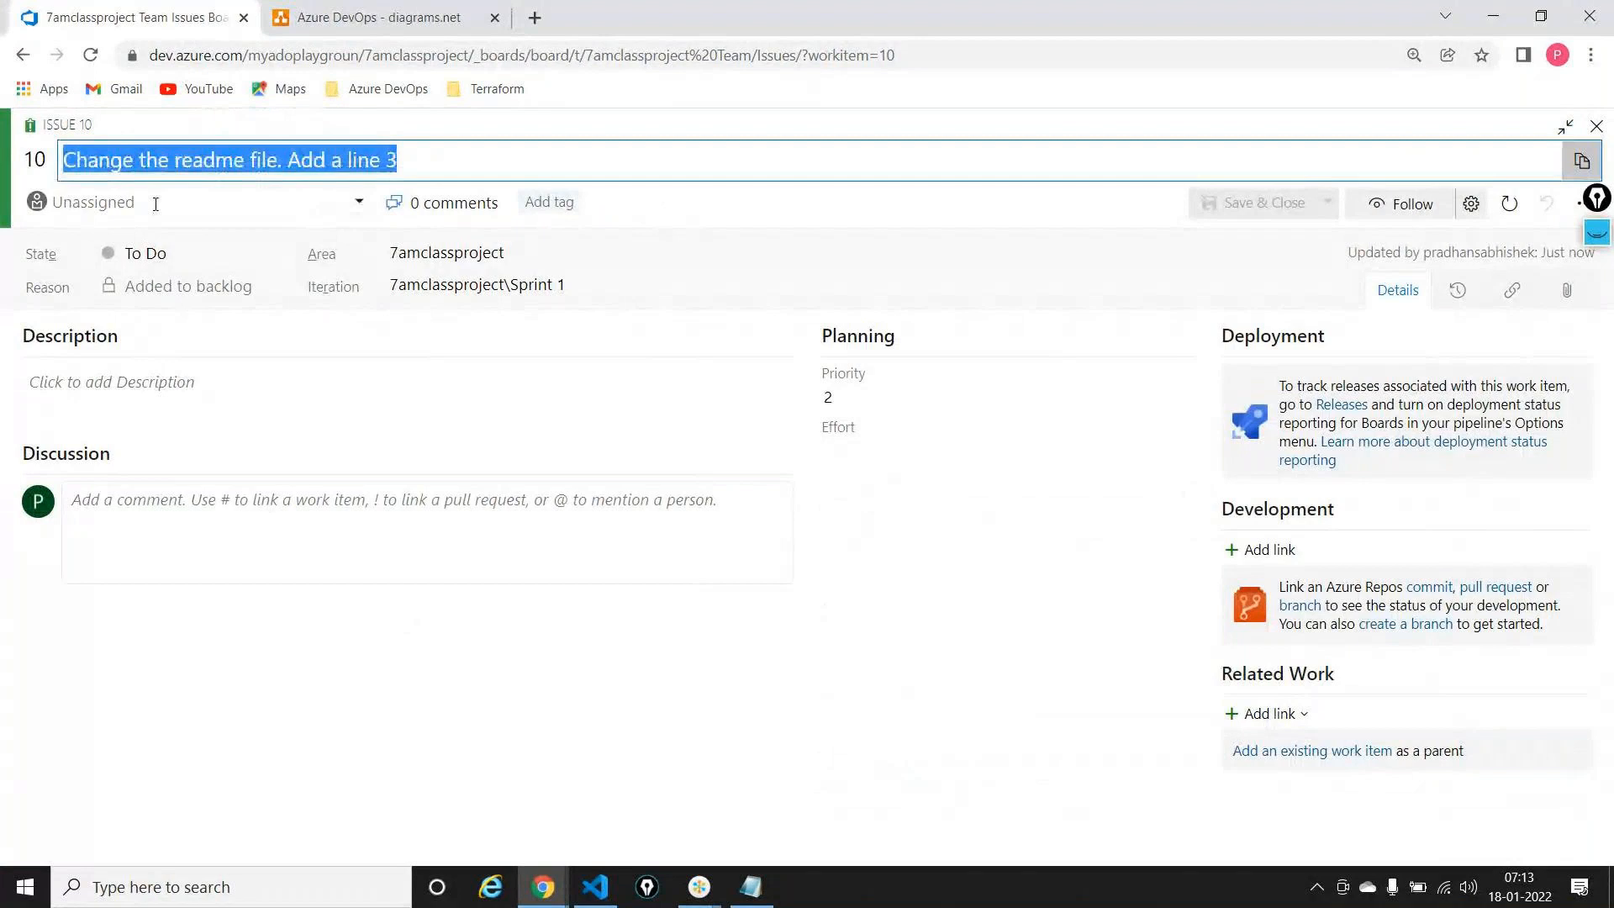
left_click(152, 374)
key("ctrl+v")
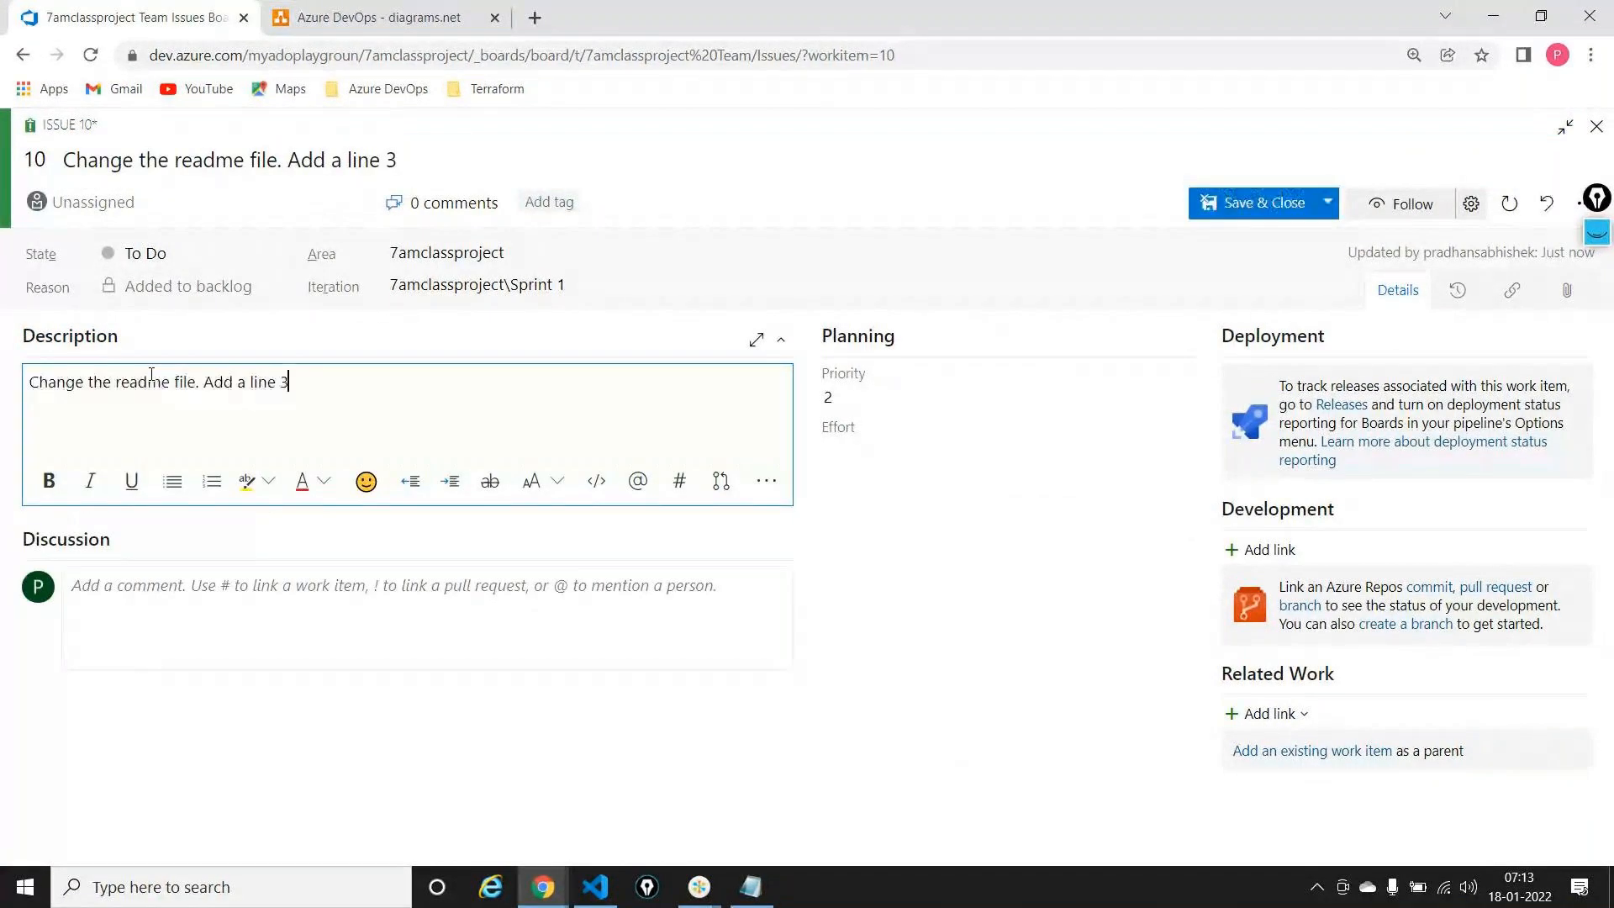
type("at line number 29.")
Assign the readme issue to your own account, then save and close it
left_click(191, 204)
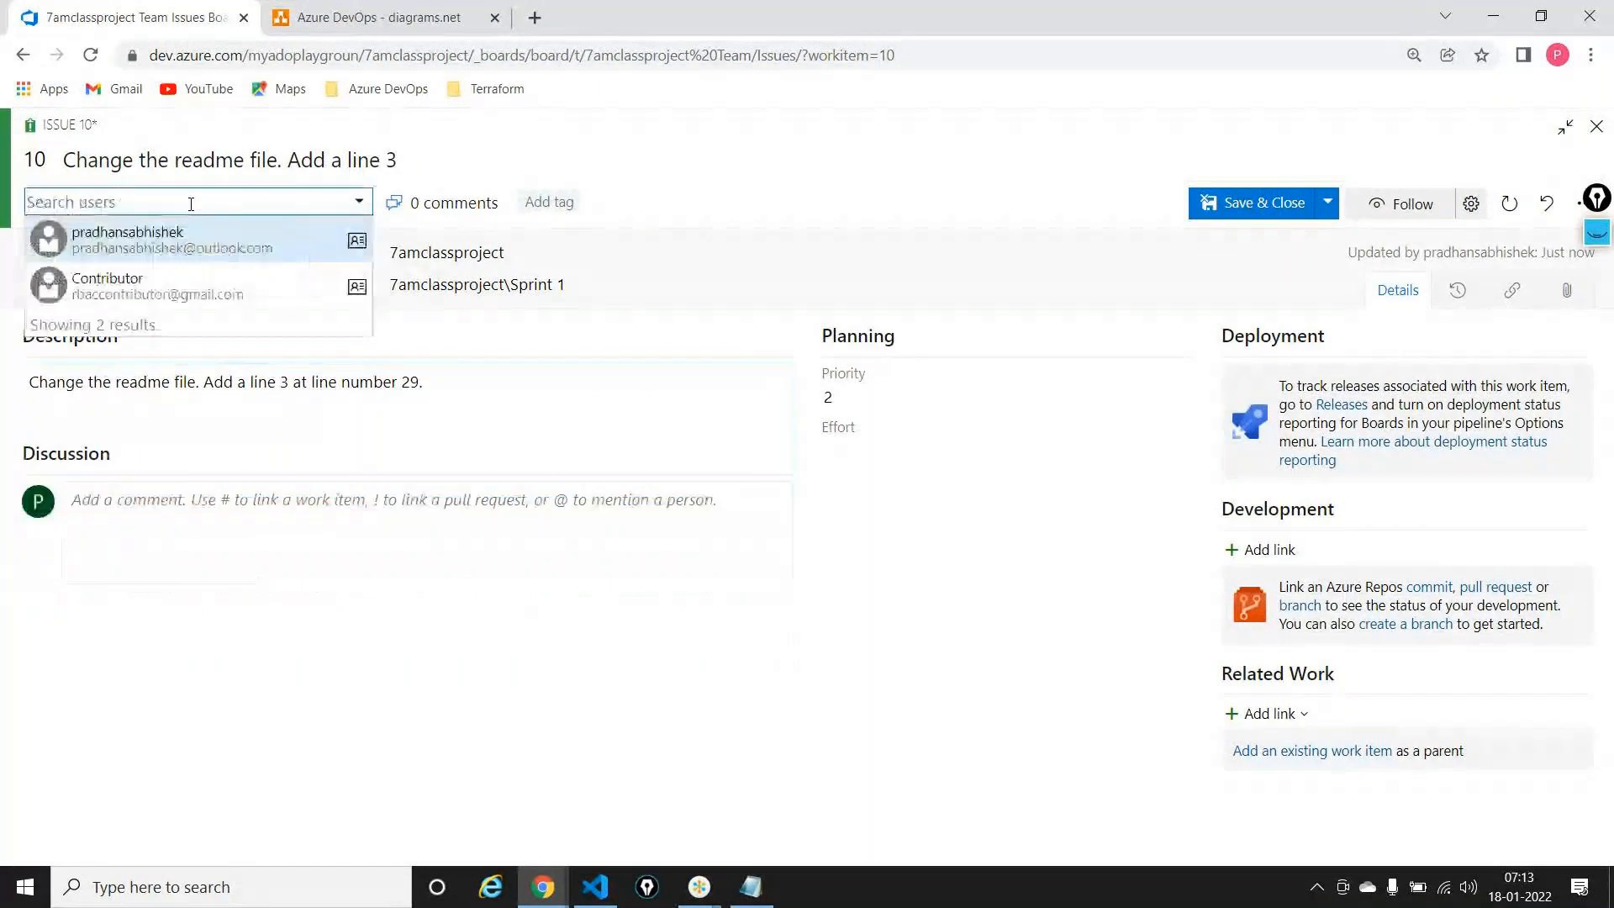
left_click(130, 252)
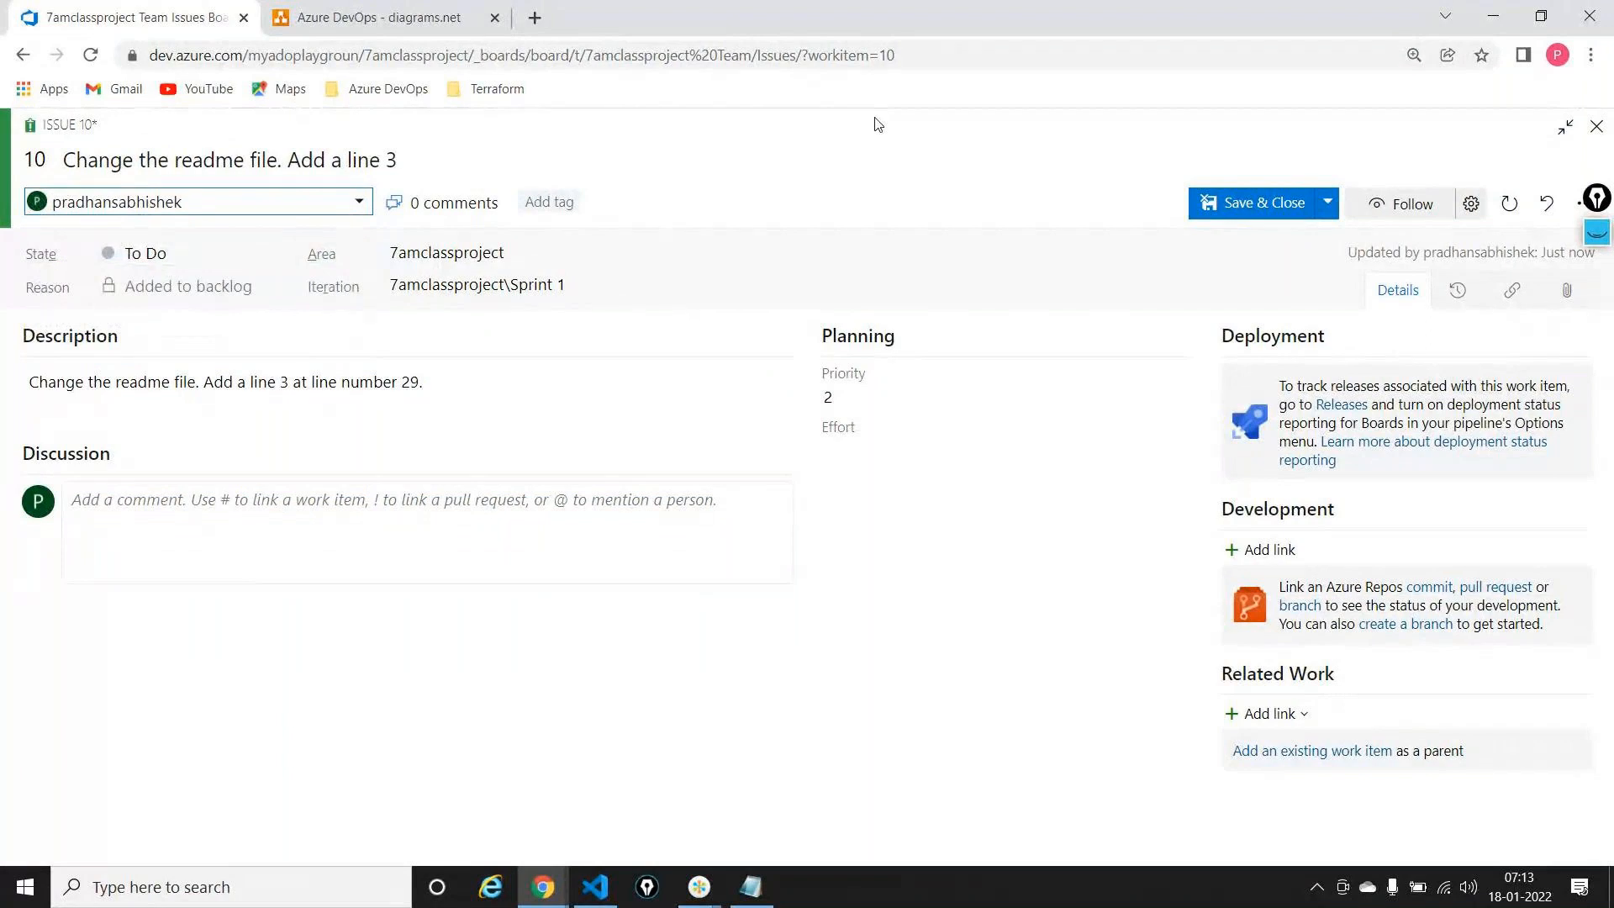
left_click(1207, 203)
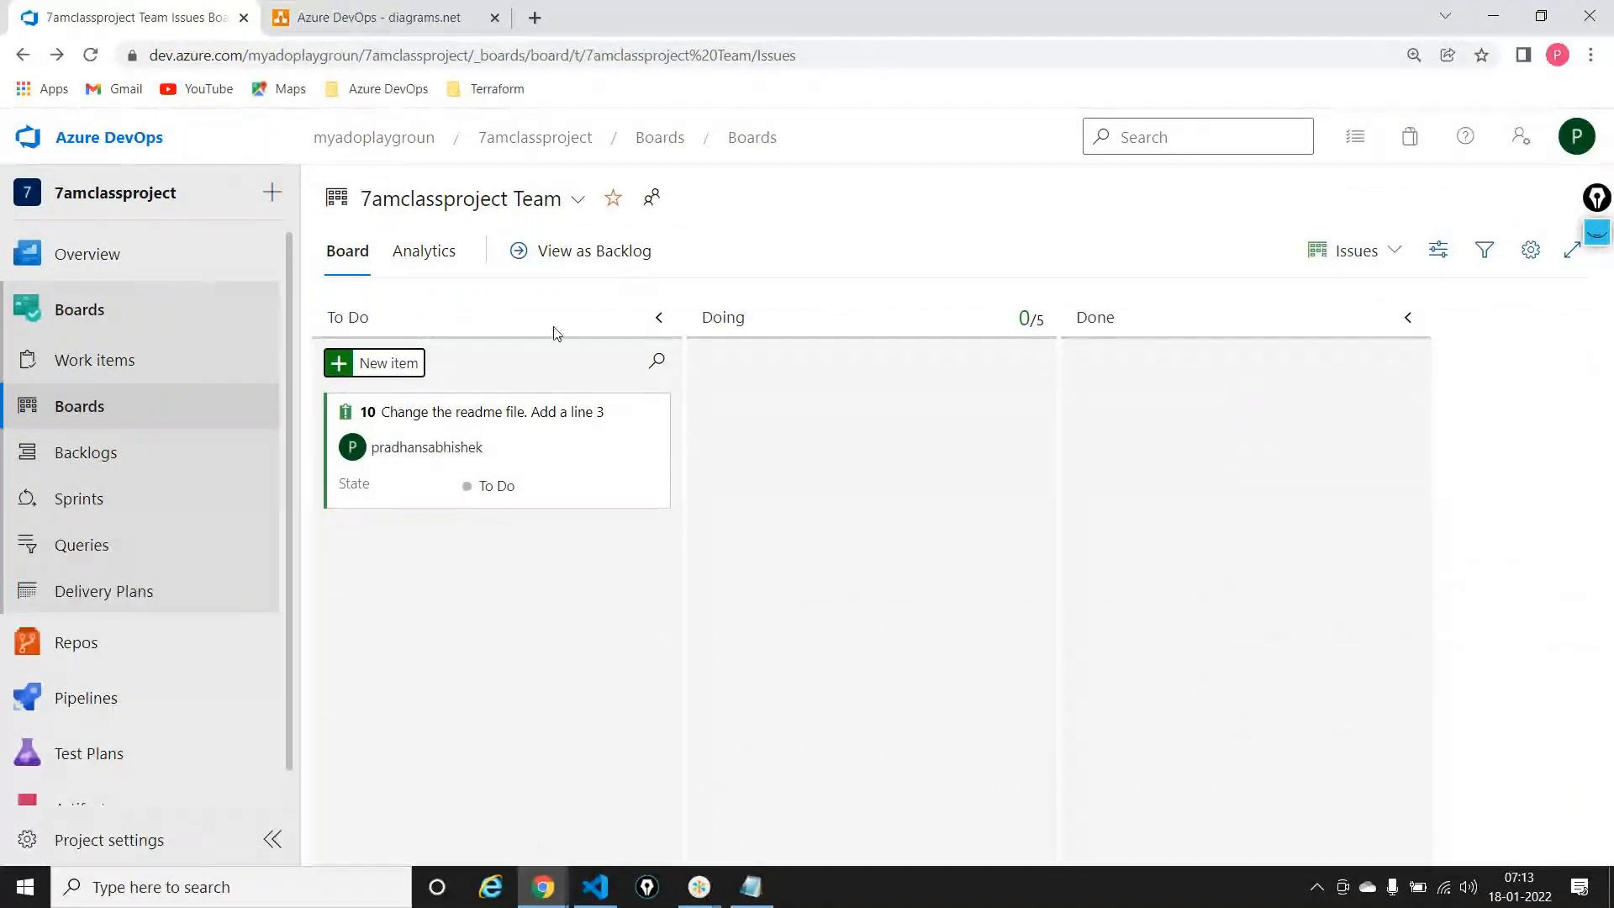
Reopen the readme issue to review its description and title, then return to the team board
left_click(481, 412)
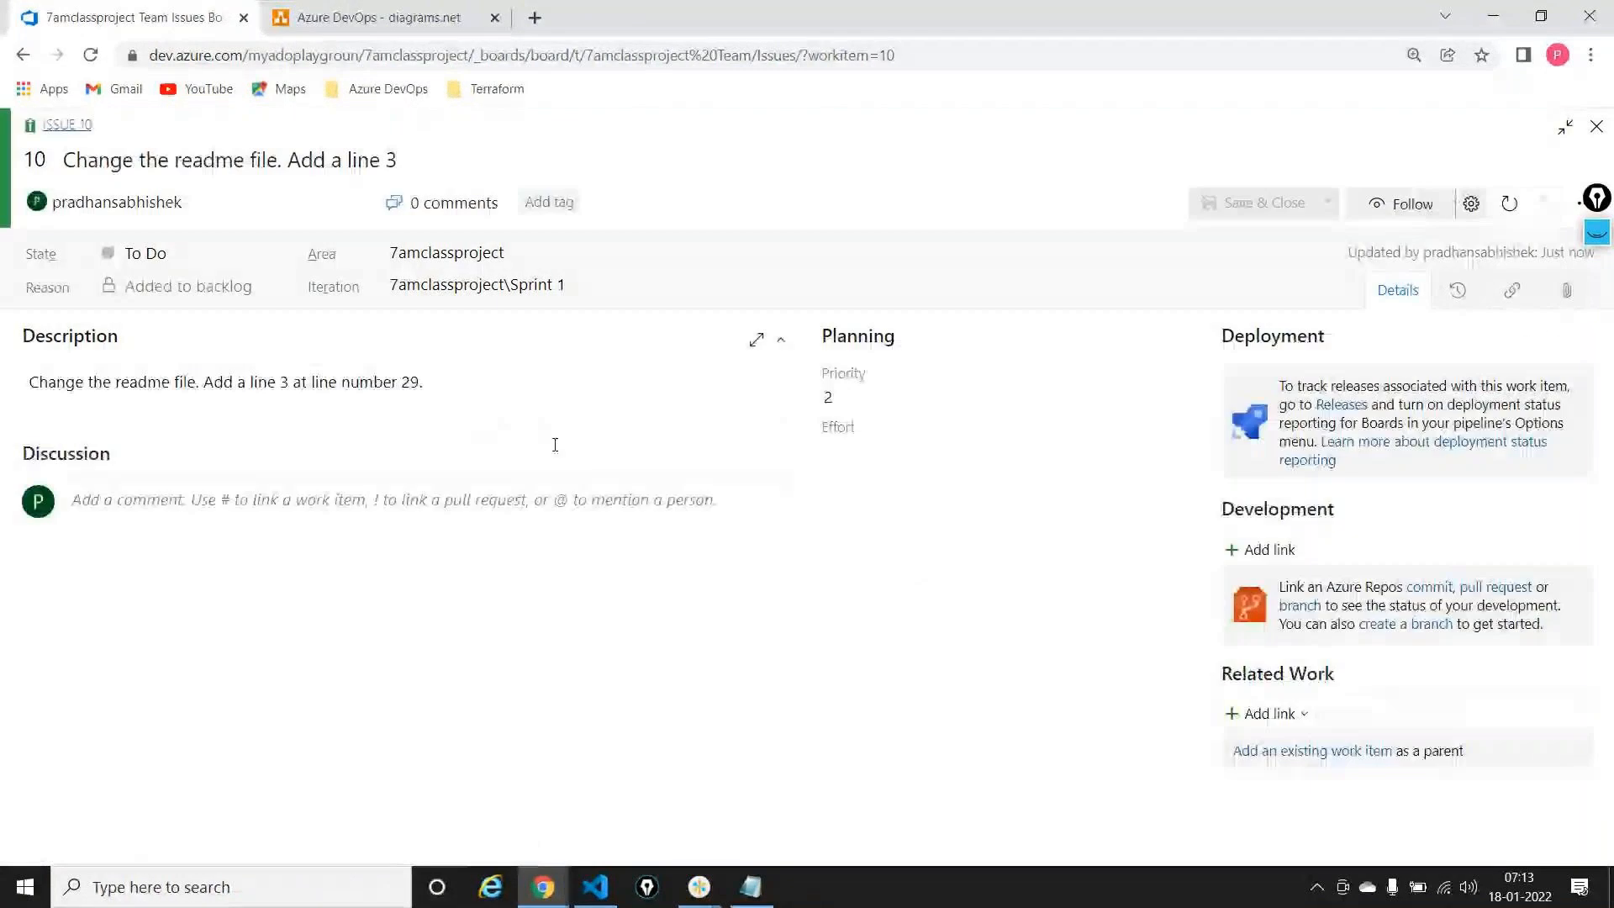
left_click_drag(423, 383, 8, 396)
left_click(436, 166)
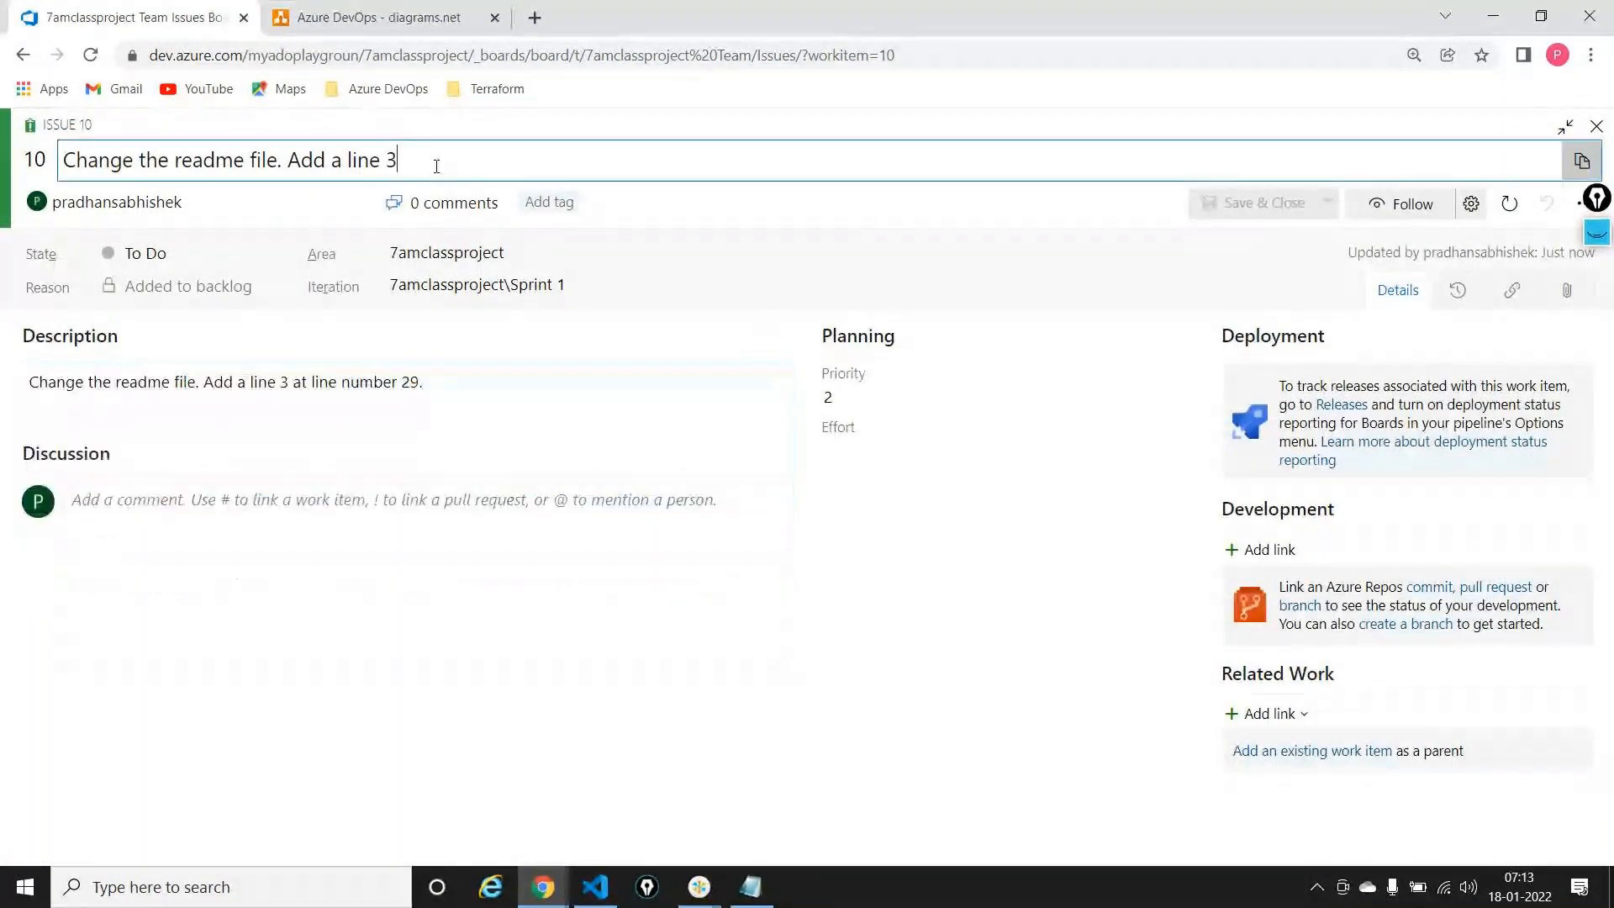
key("ctrl+a")
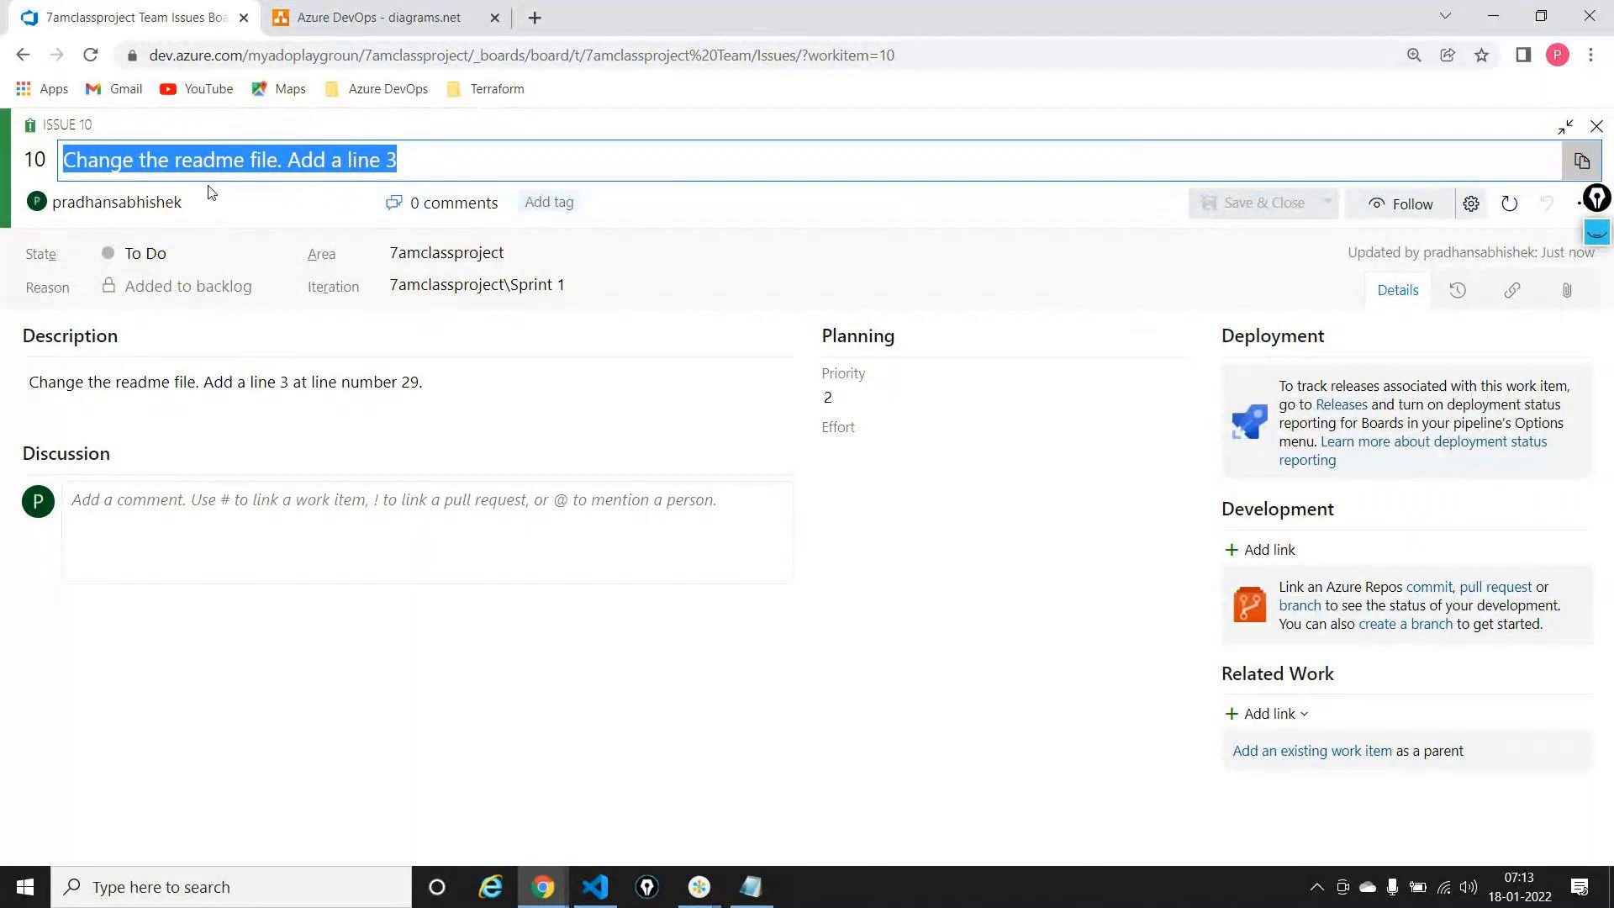
left_click(32, 50)
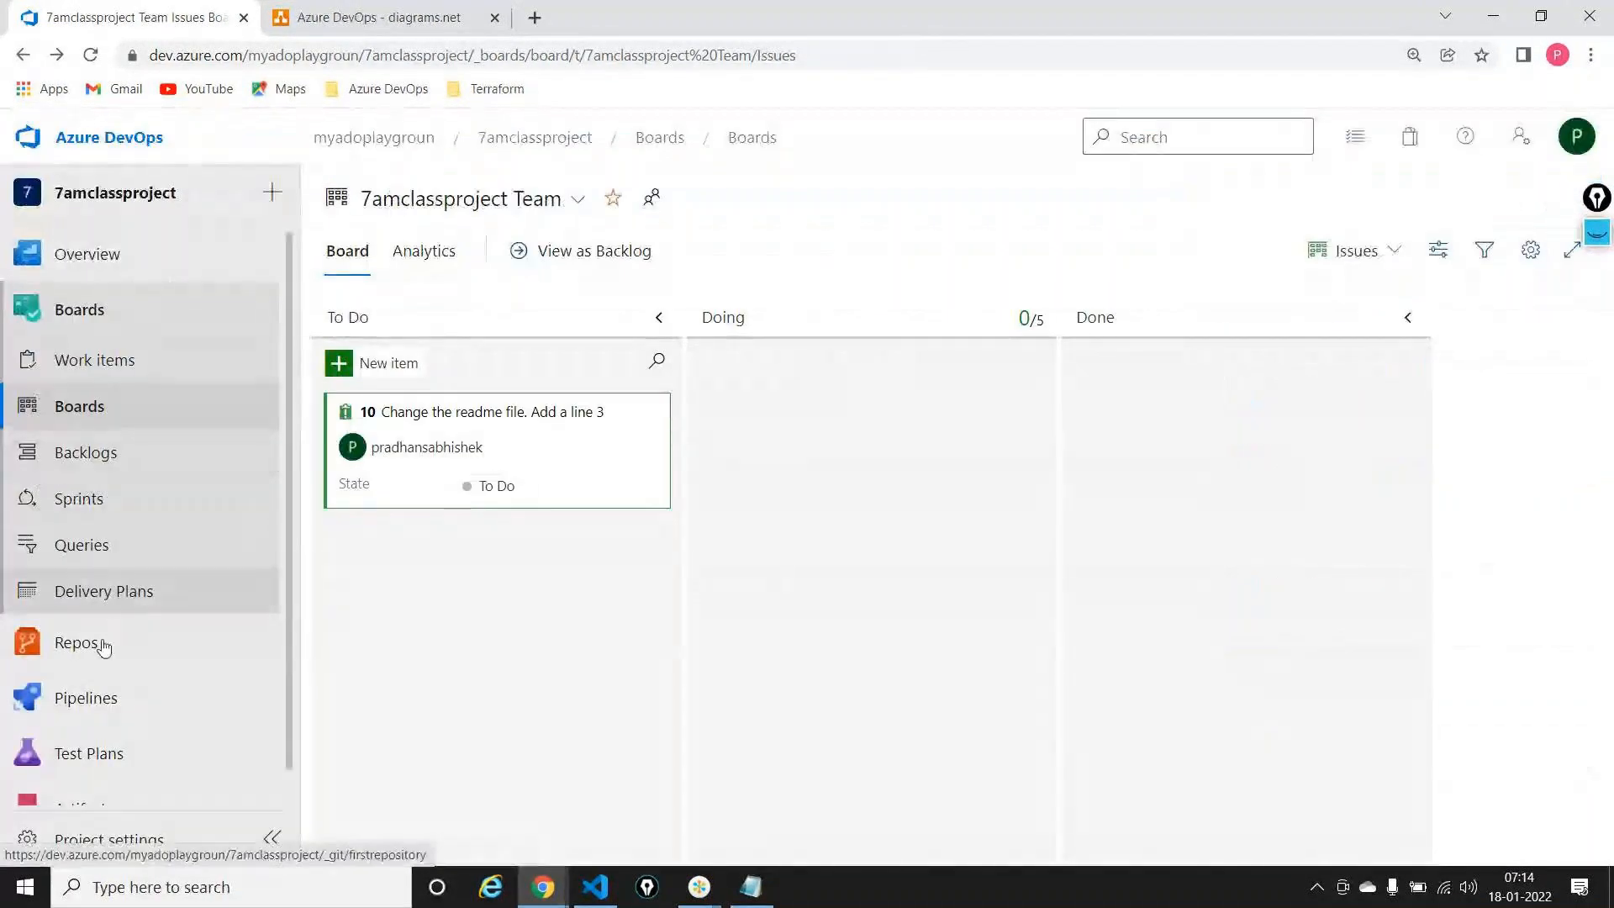
View README.md on the develop branch of firstrepository and examine its last lines
mouse_move(103, 646)
left_click(414, 450)
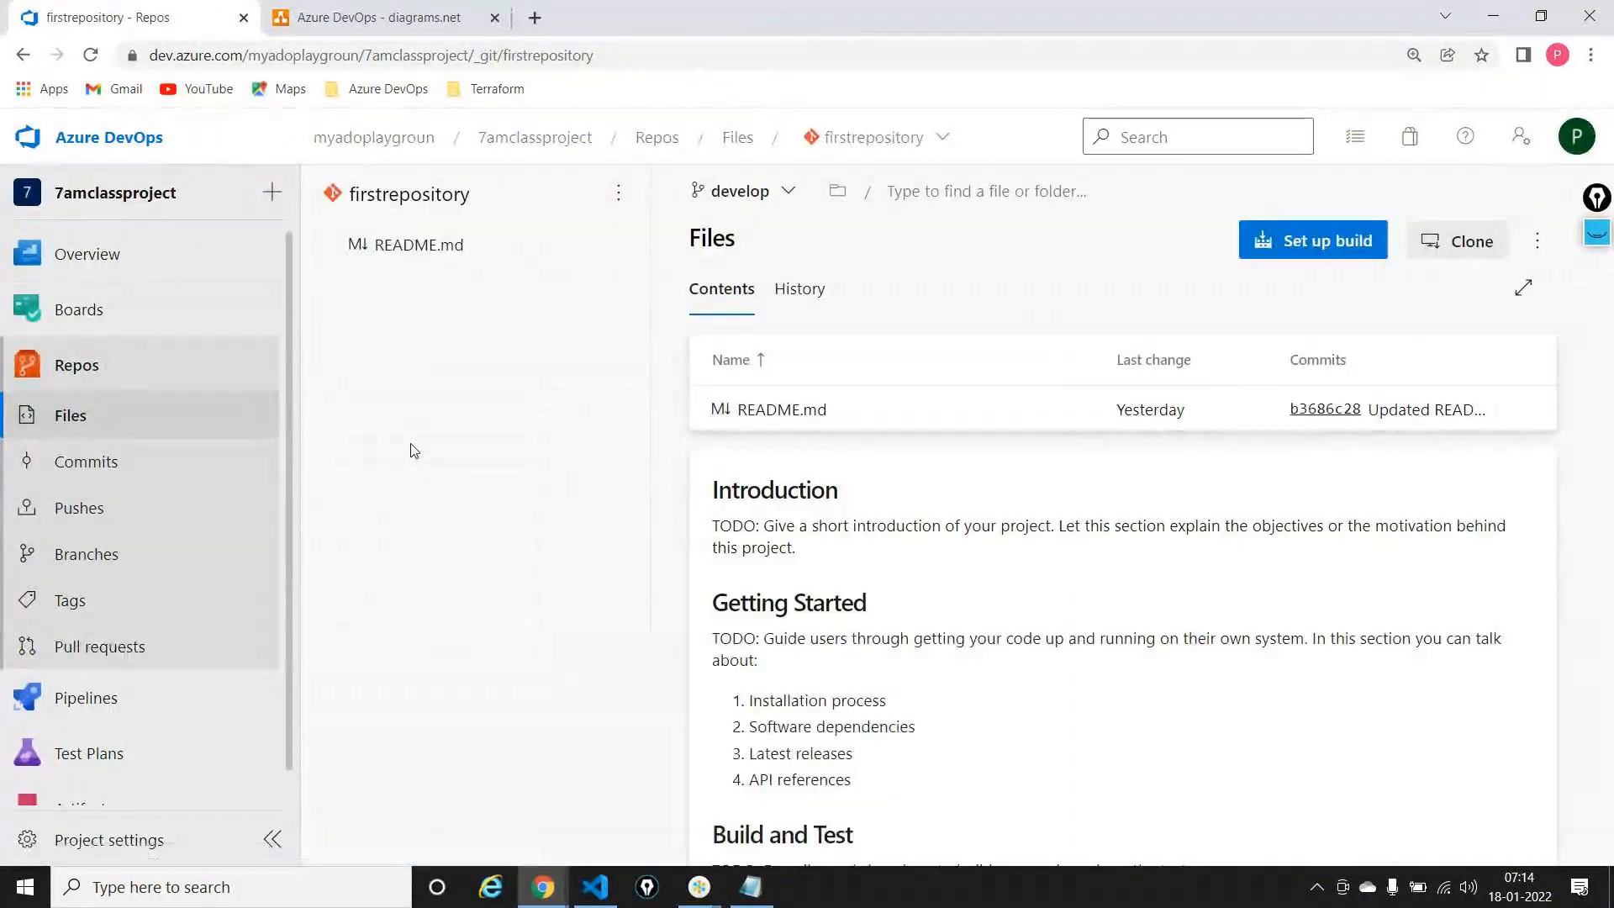
left_click(782, 411)
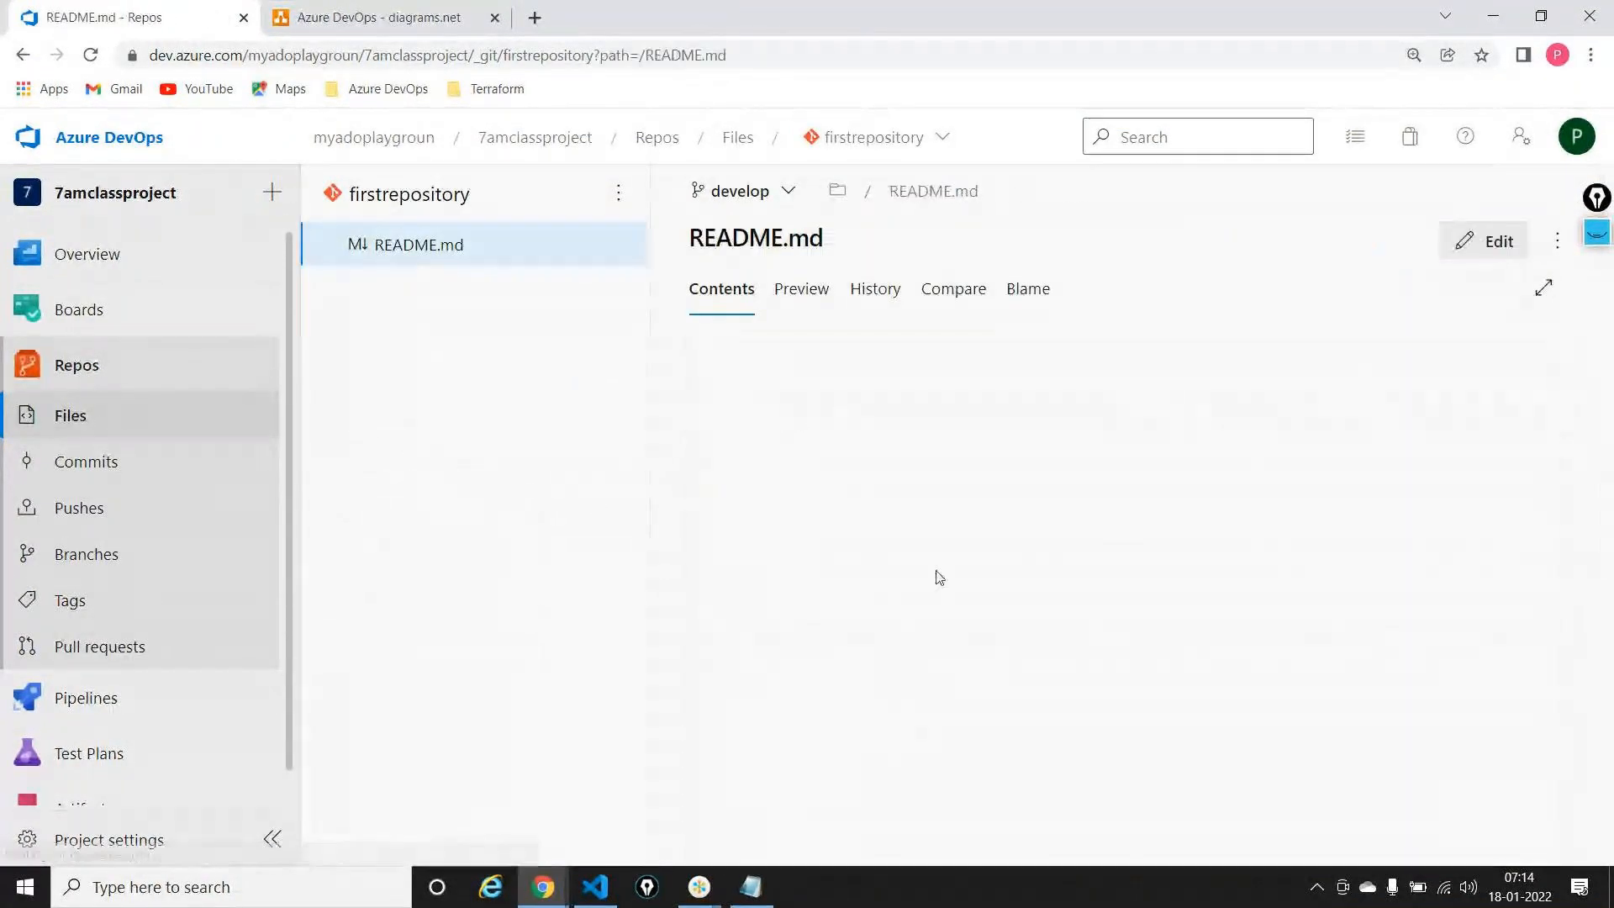
scroll(938, 606, "down", 1)
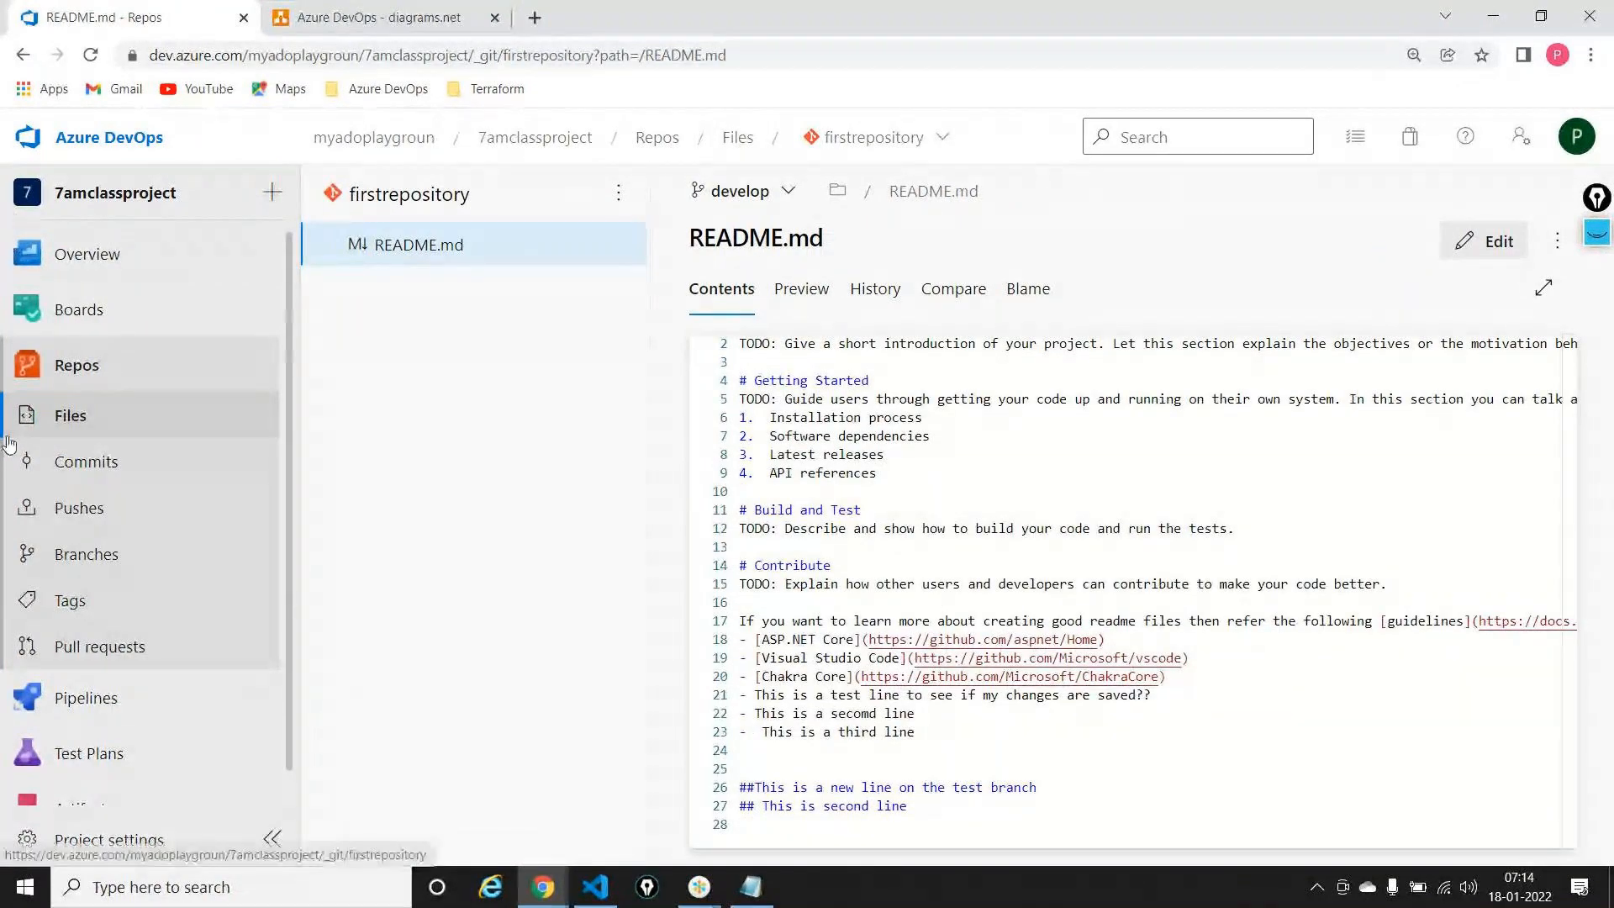
Turn on the "Check for linked work items" policy for firstrepository's develop branch
left_click(64, 555)
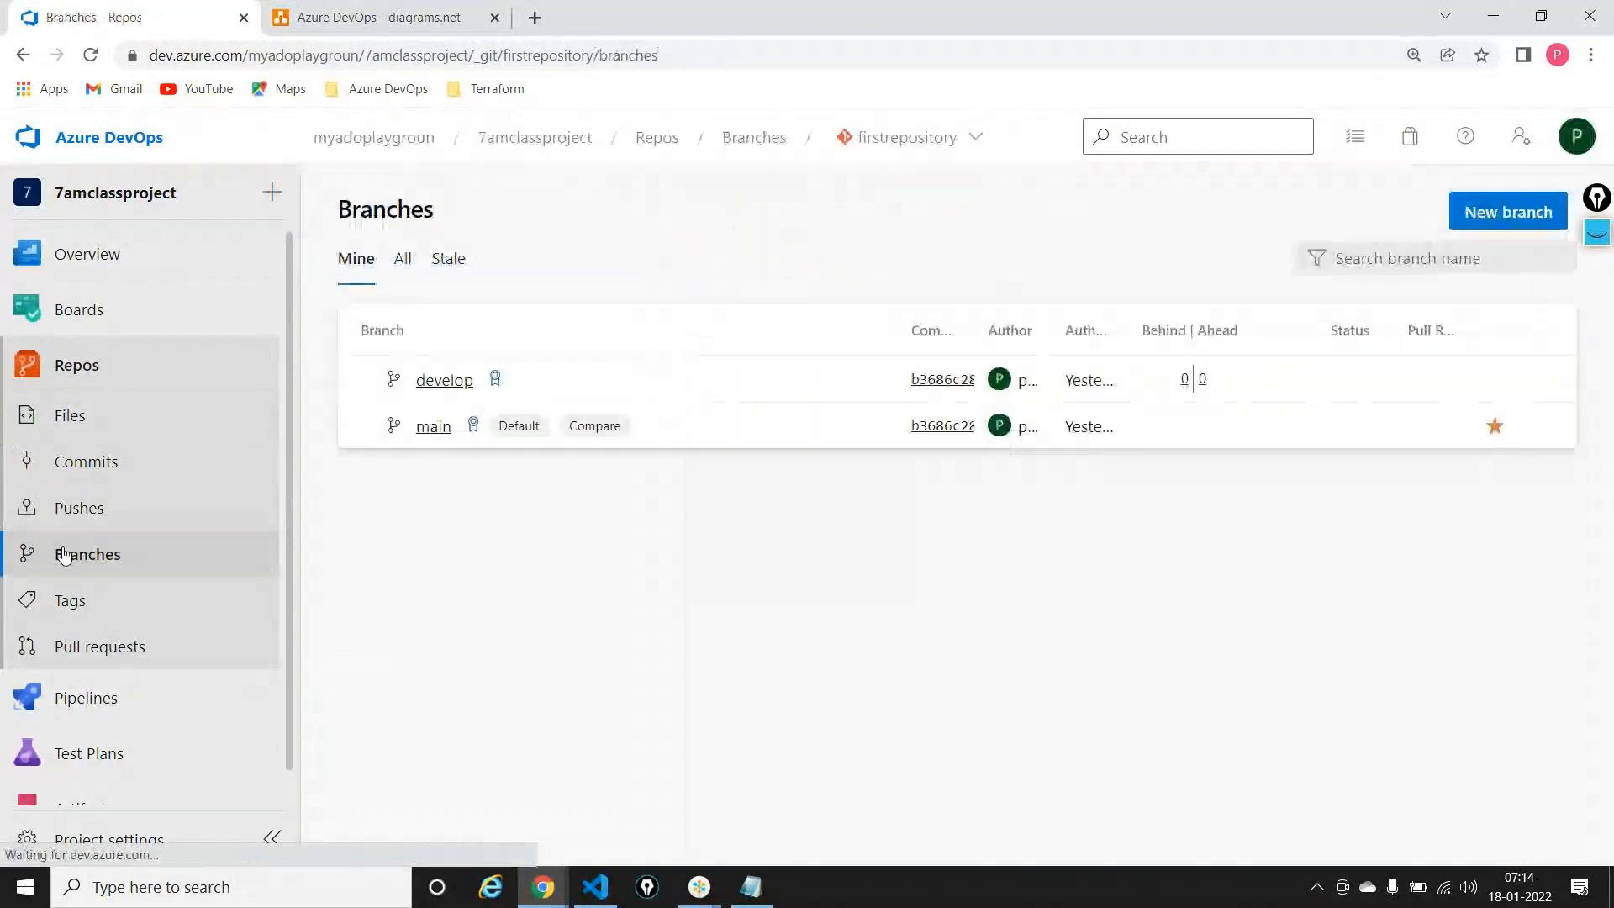
left_click(496, 379)
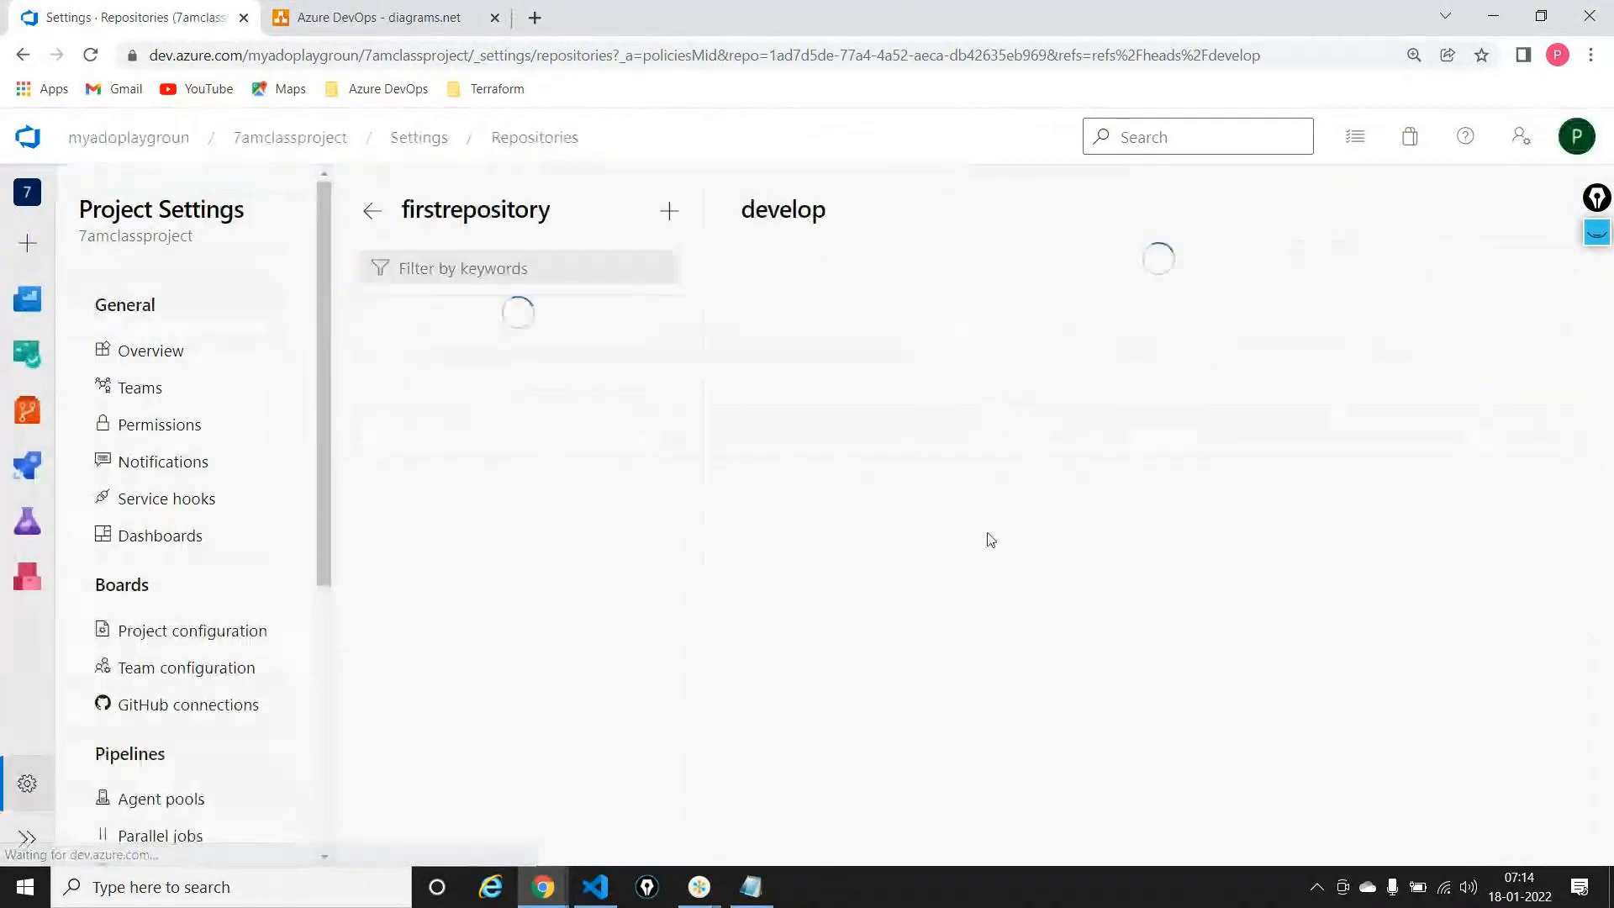
scroll(1050, 527, "down", 3)
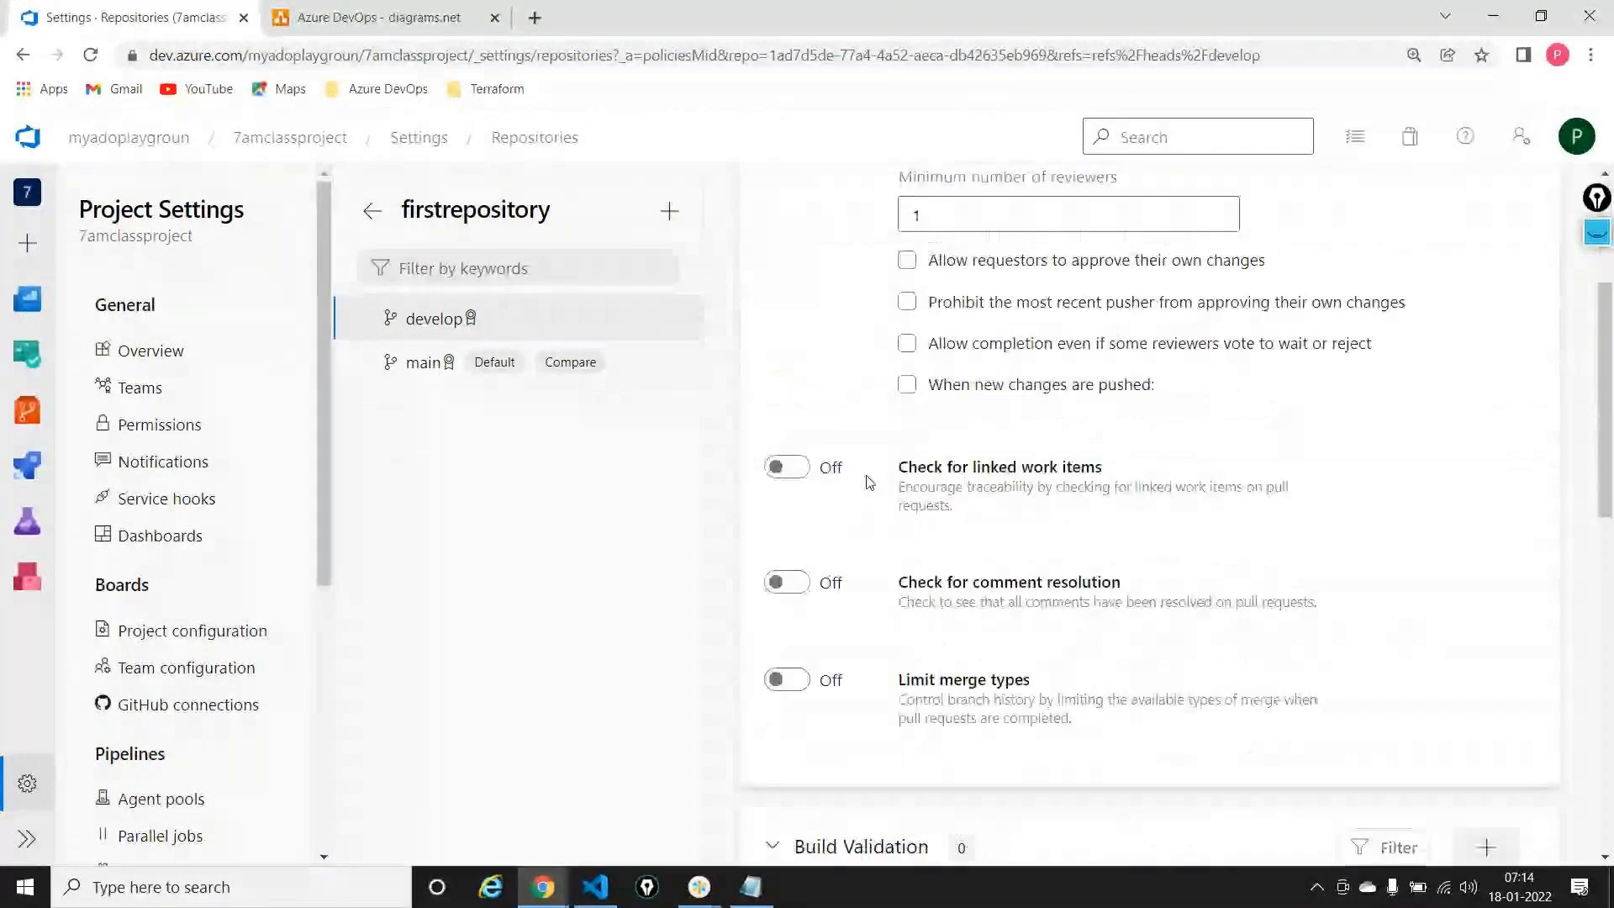
left_click(779, 467)
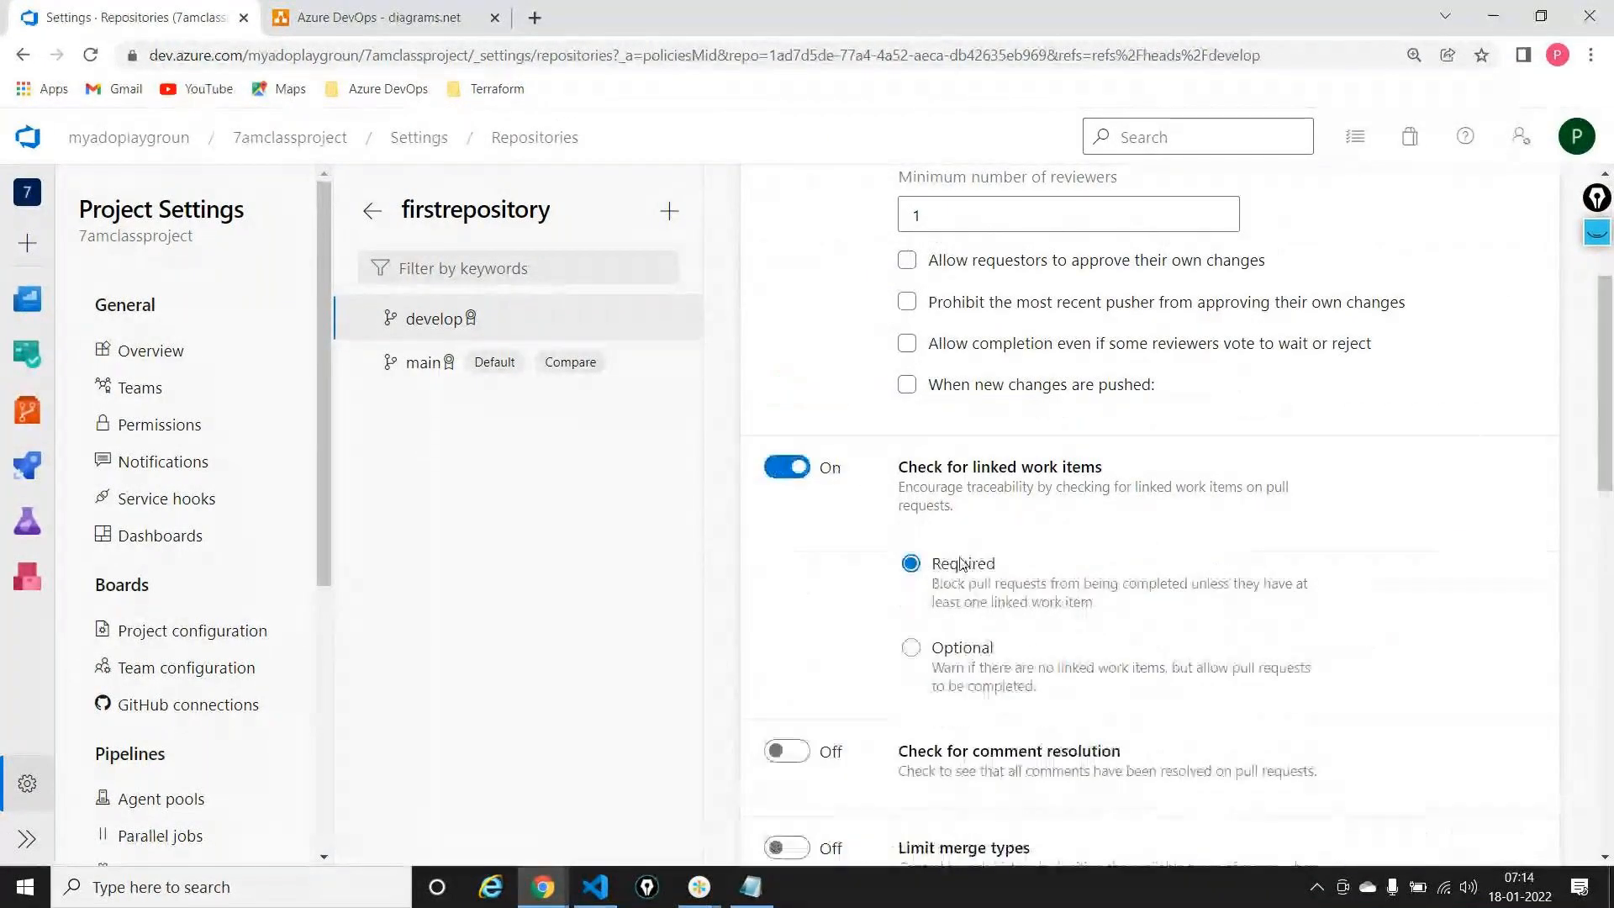
Review the develop branch's policies on the minimum number of reviewers and linked work items
scroll(1003, 549, "up", 1)
scroll(1003, 550, "up", 2)
scroll(1003, 550, "down", 3)
scroll(918, 331, "up", 2)
triple_click(939, 277)
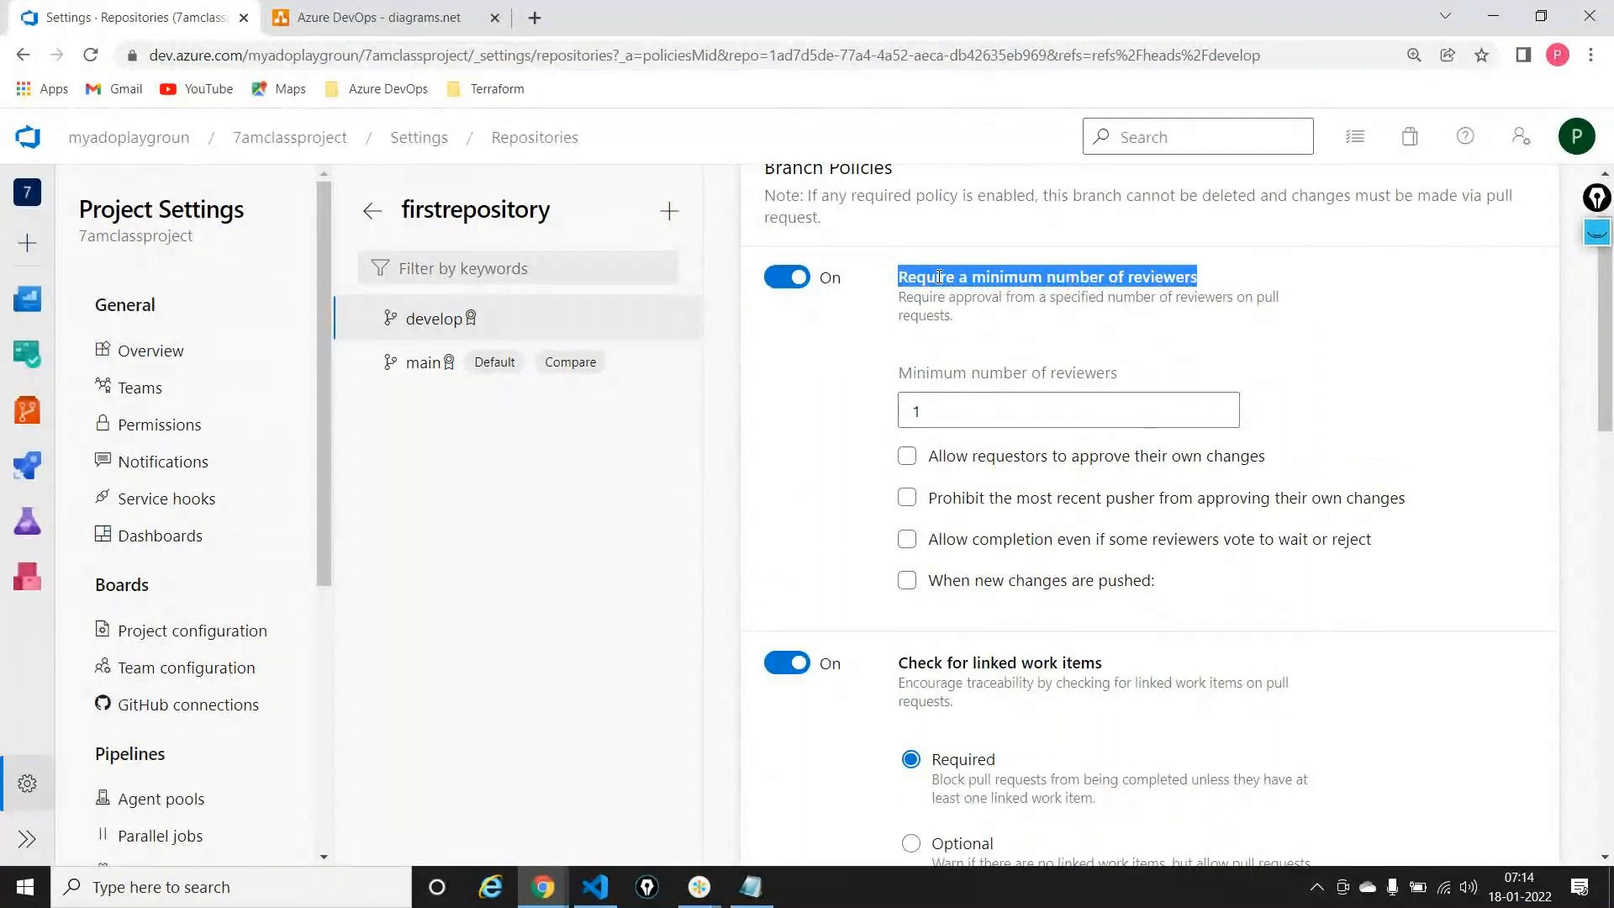
triple_click(948, 662)
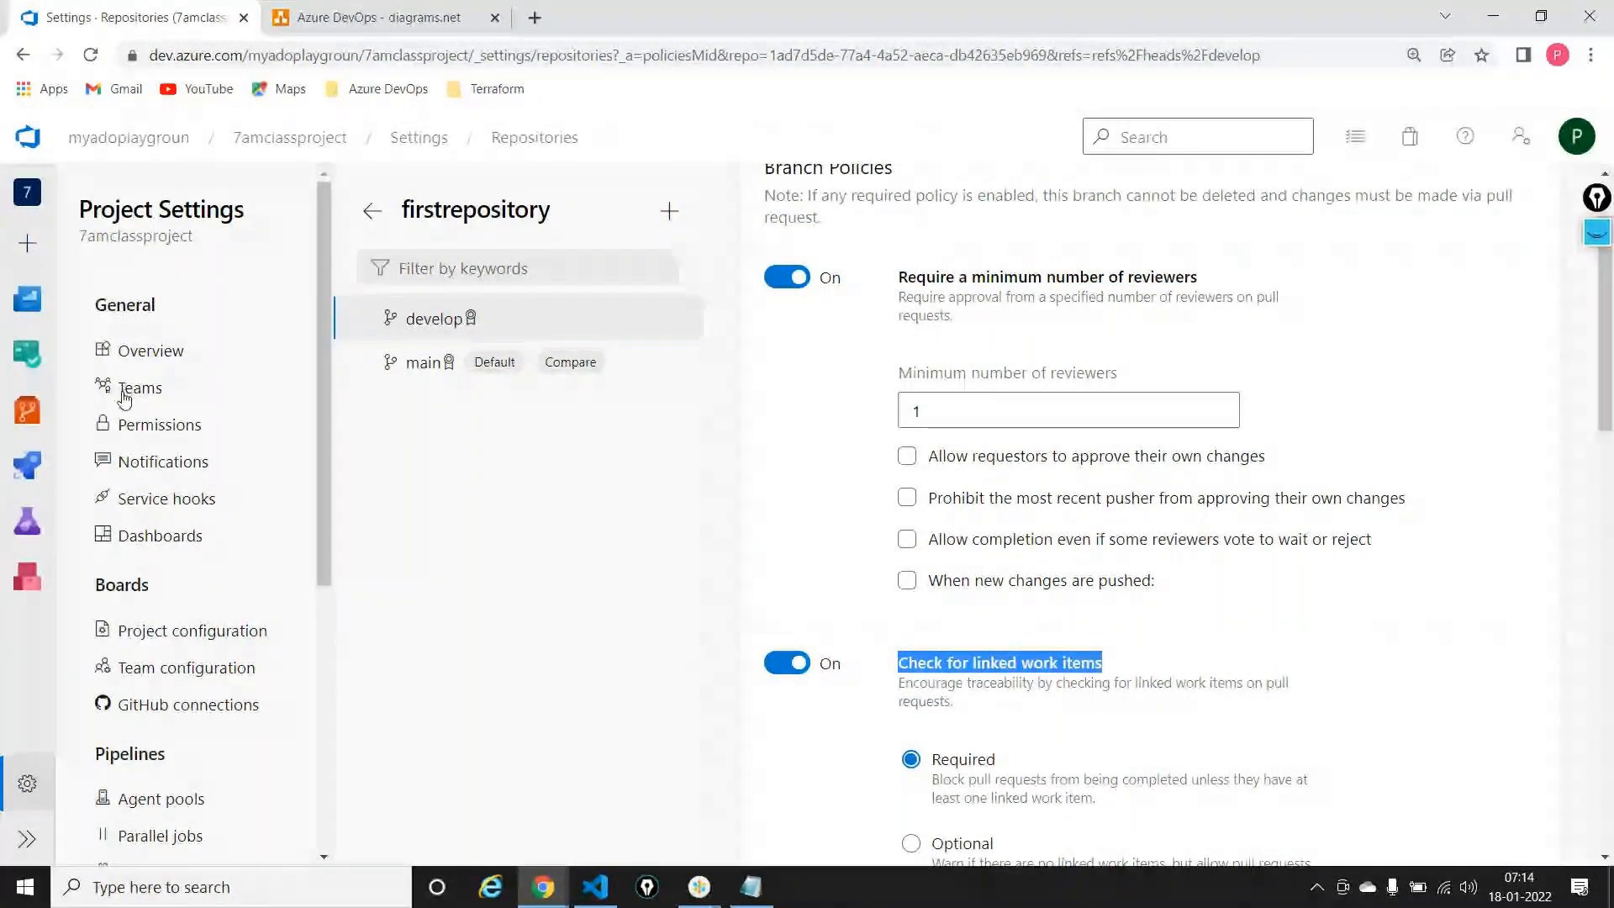
Create a branch named feature-200 based on main in firstrepository, without linking a work item
mouse_move(28, 420)
left_click(122, 563)
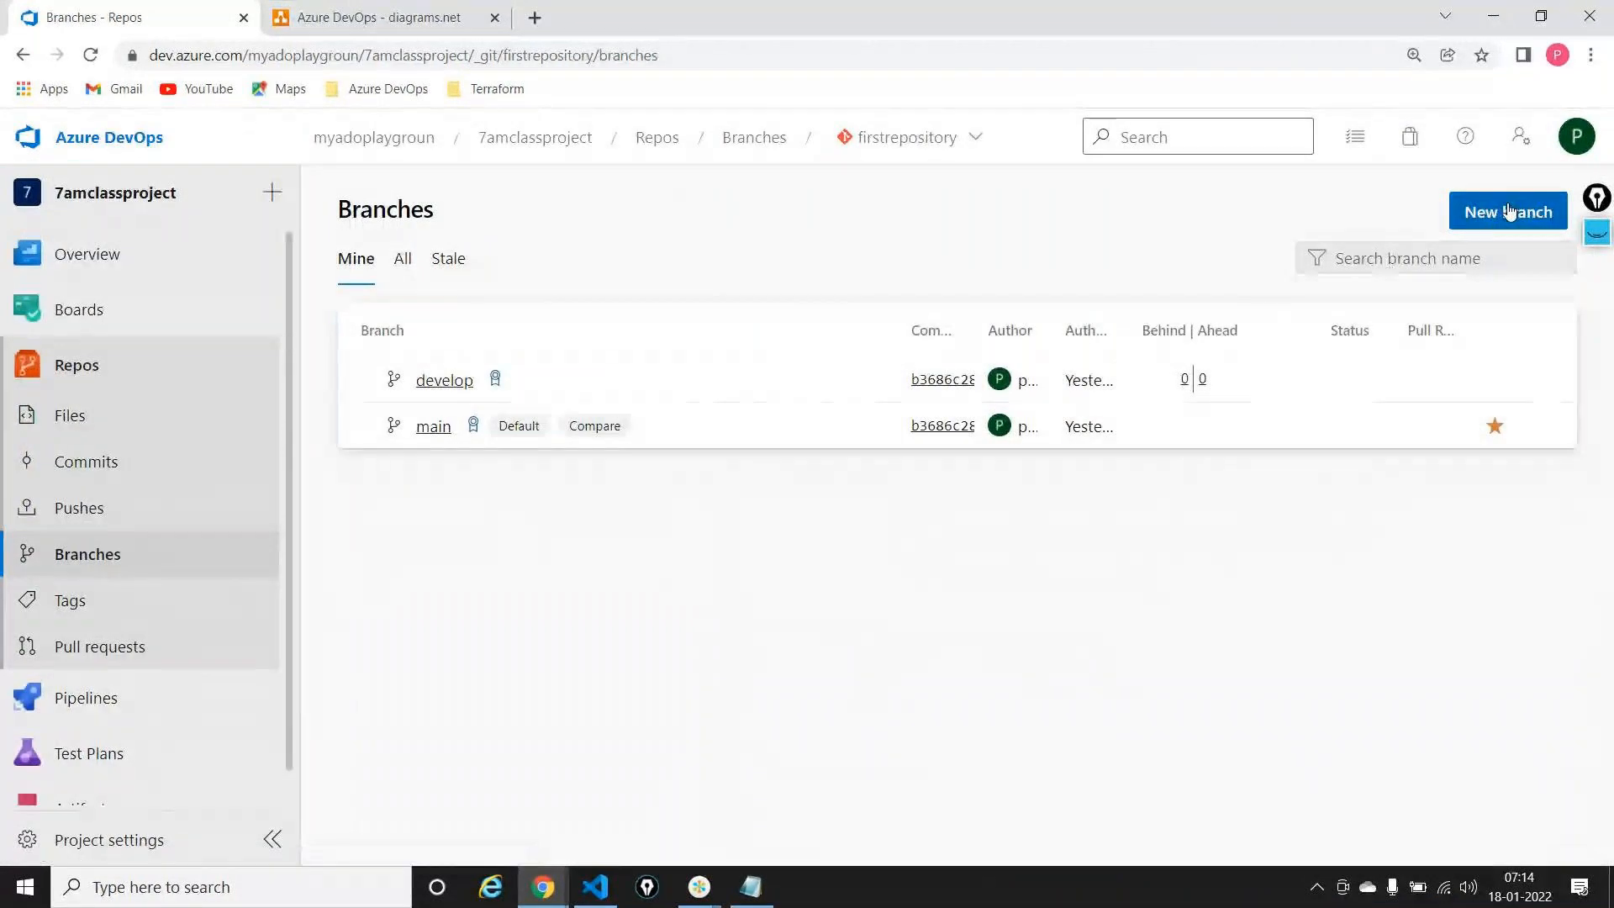
left_click(1545, 212)
type("fe")
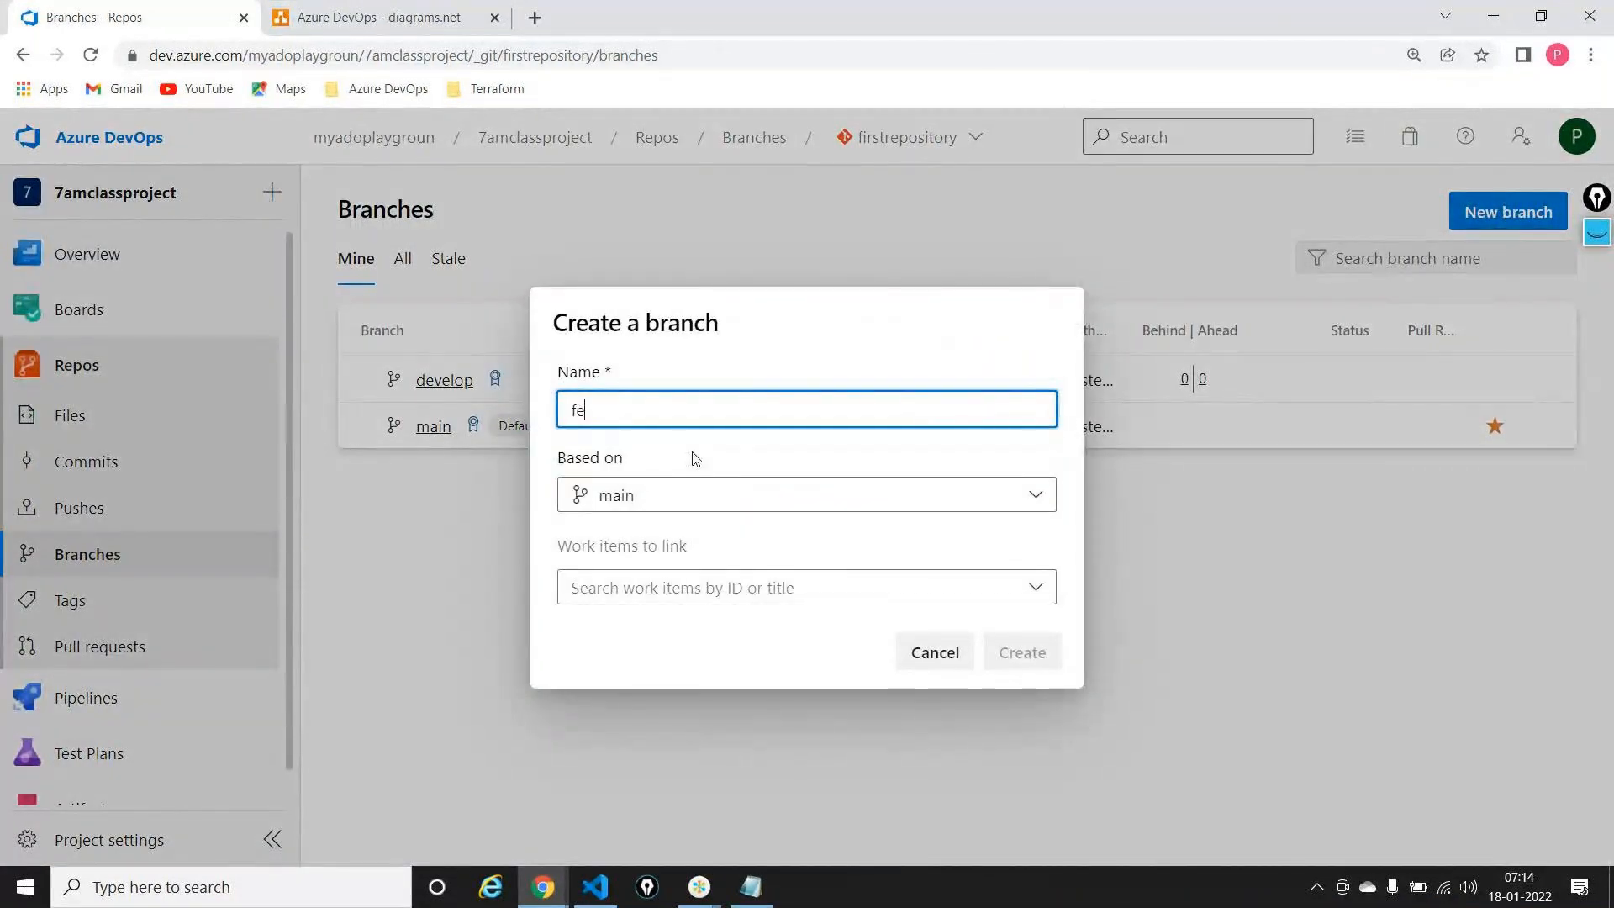
type("ature-200")
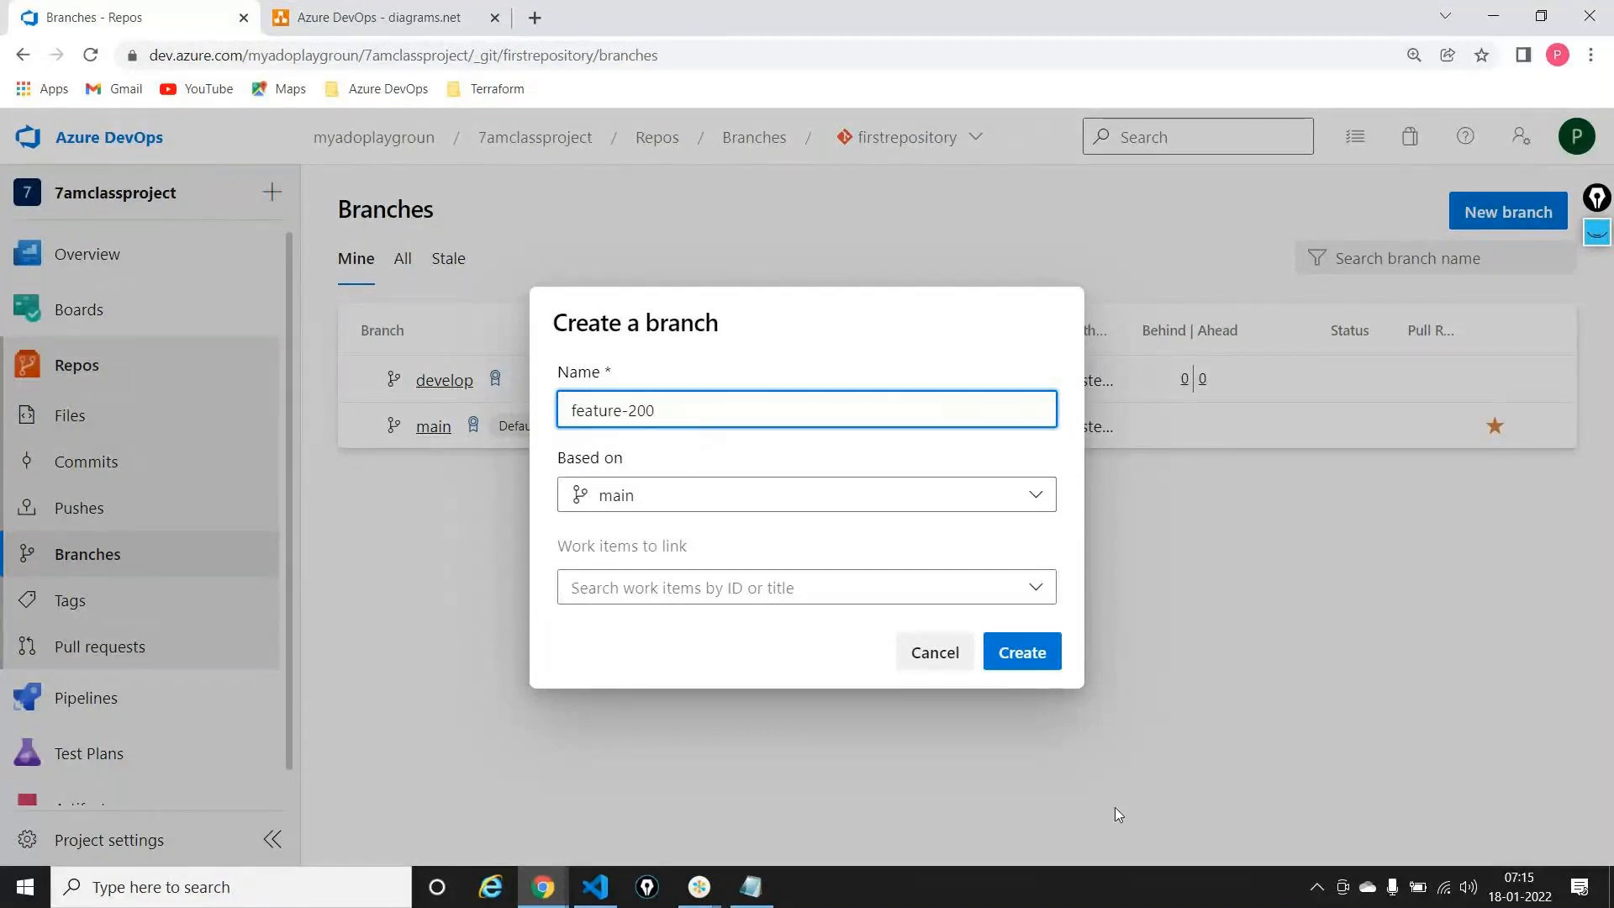
left_click(1040, 661)
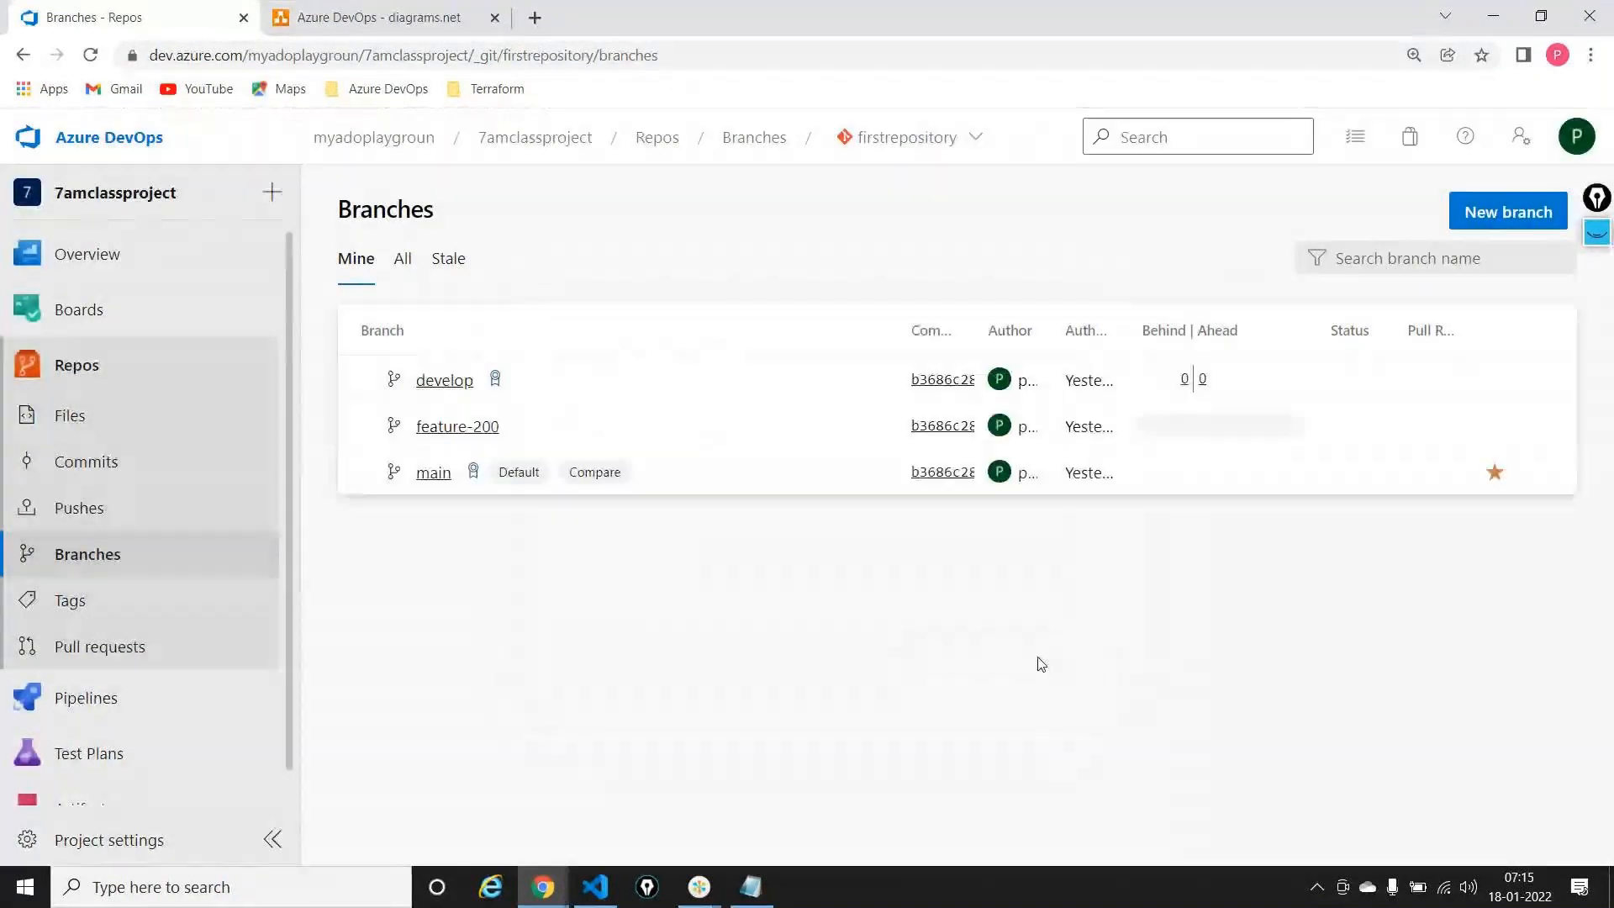
Add "## This is line 3" on line 28 of README.md in the feature-200 branch
left_click(478, 430)
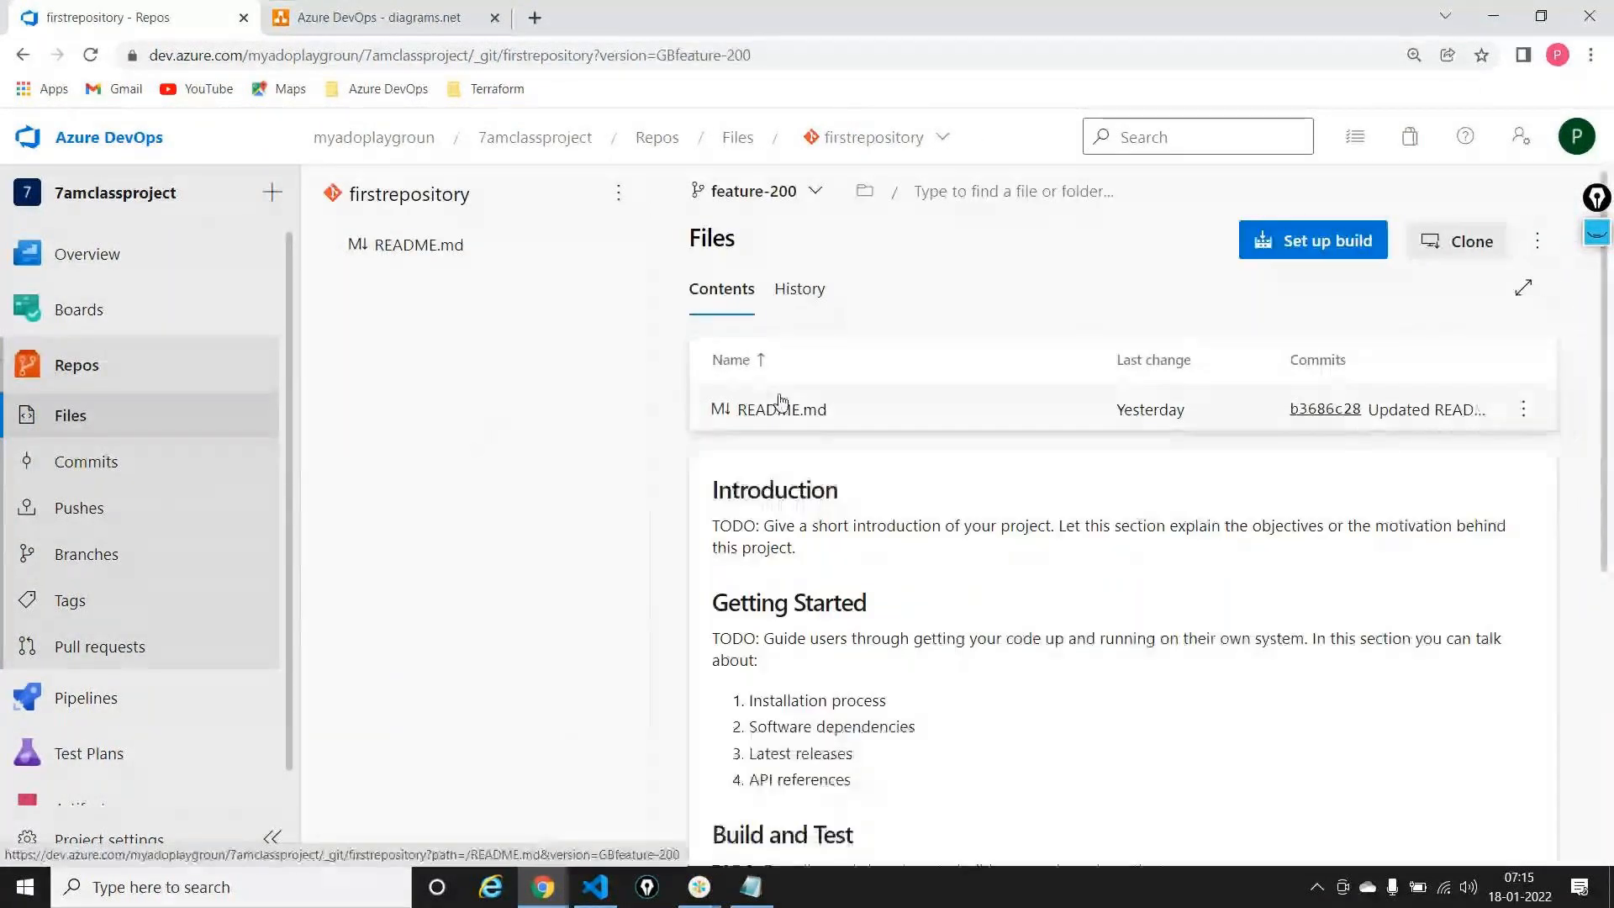
left_click(782, 408)
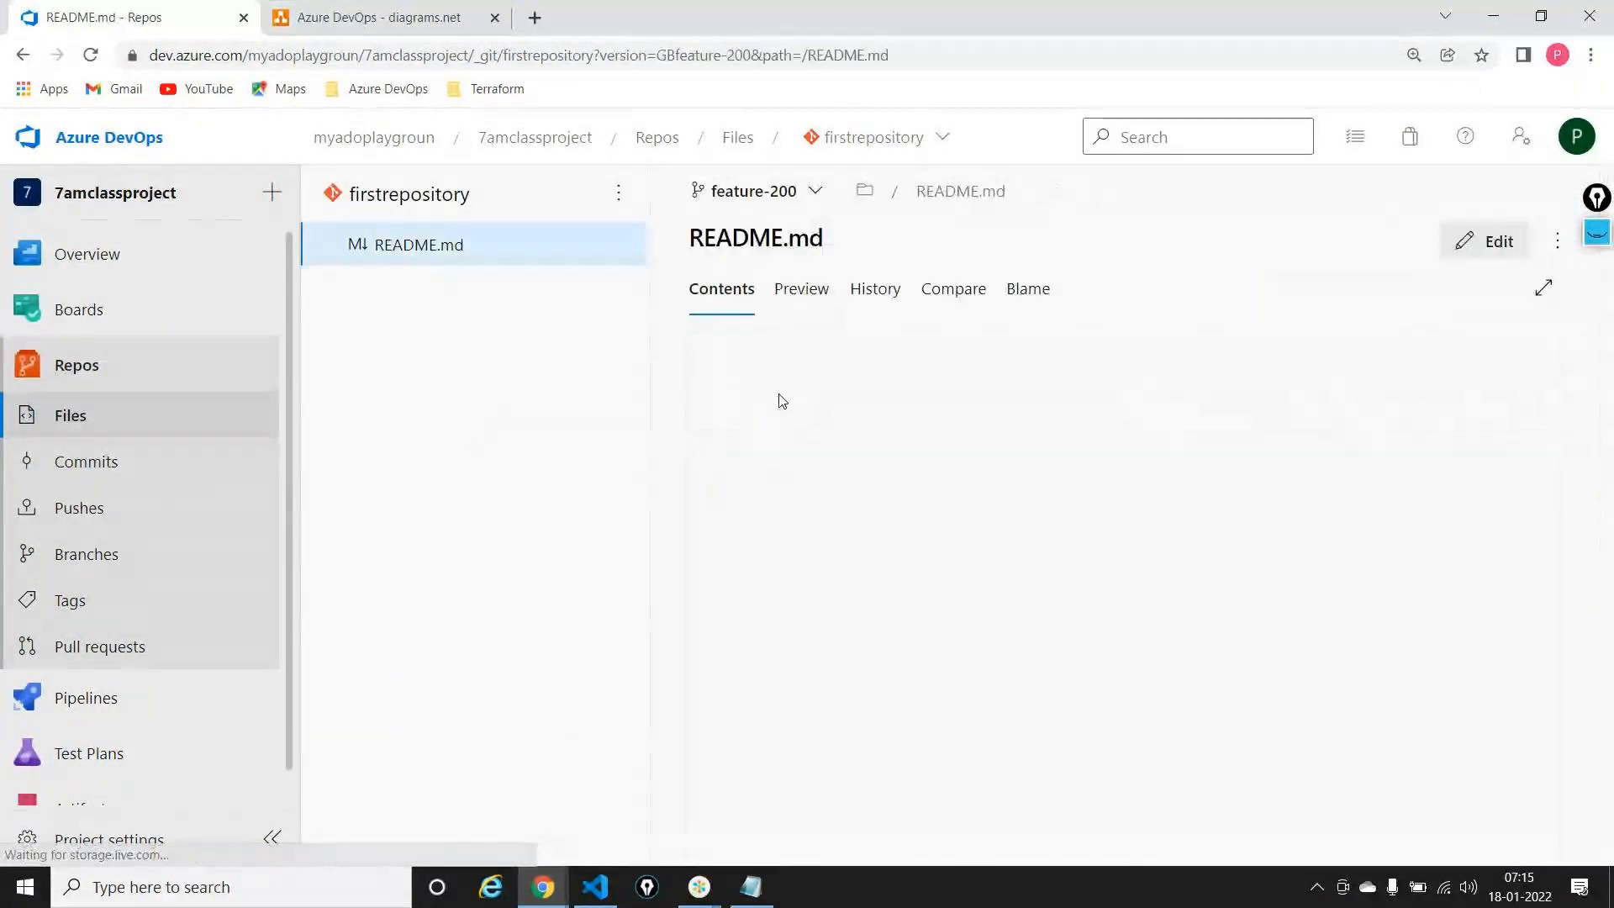
left_click(1486, 241)
scroll(933, 795, "down", 1)
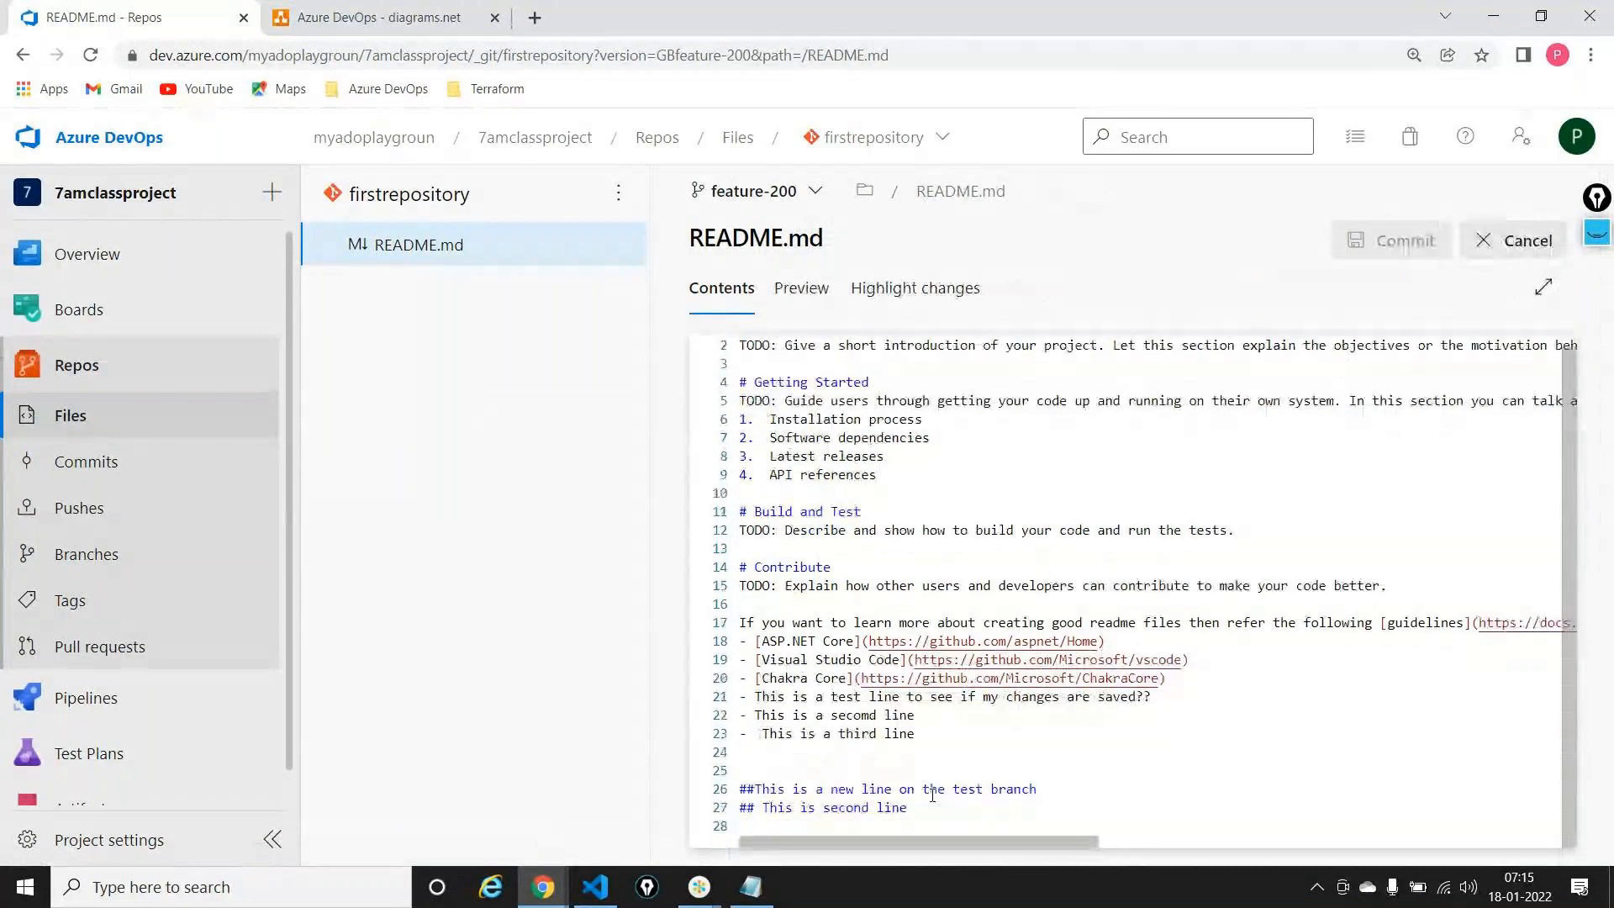
left_click(774, 825)
type("#")
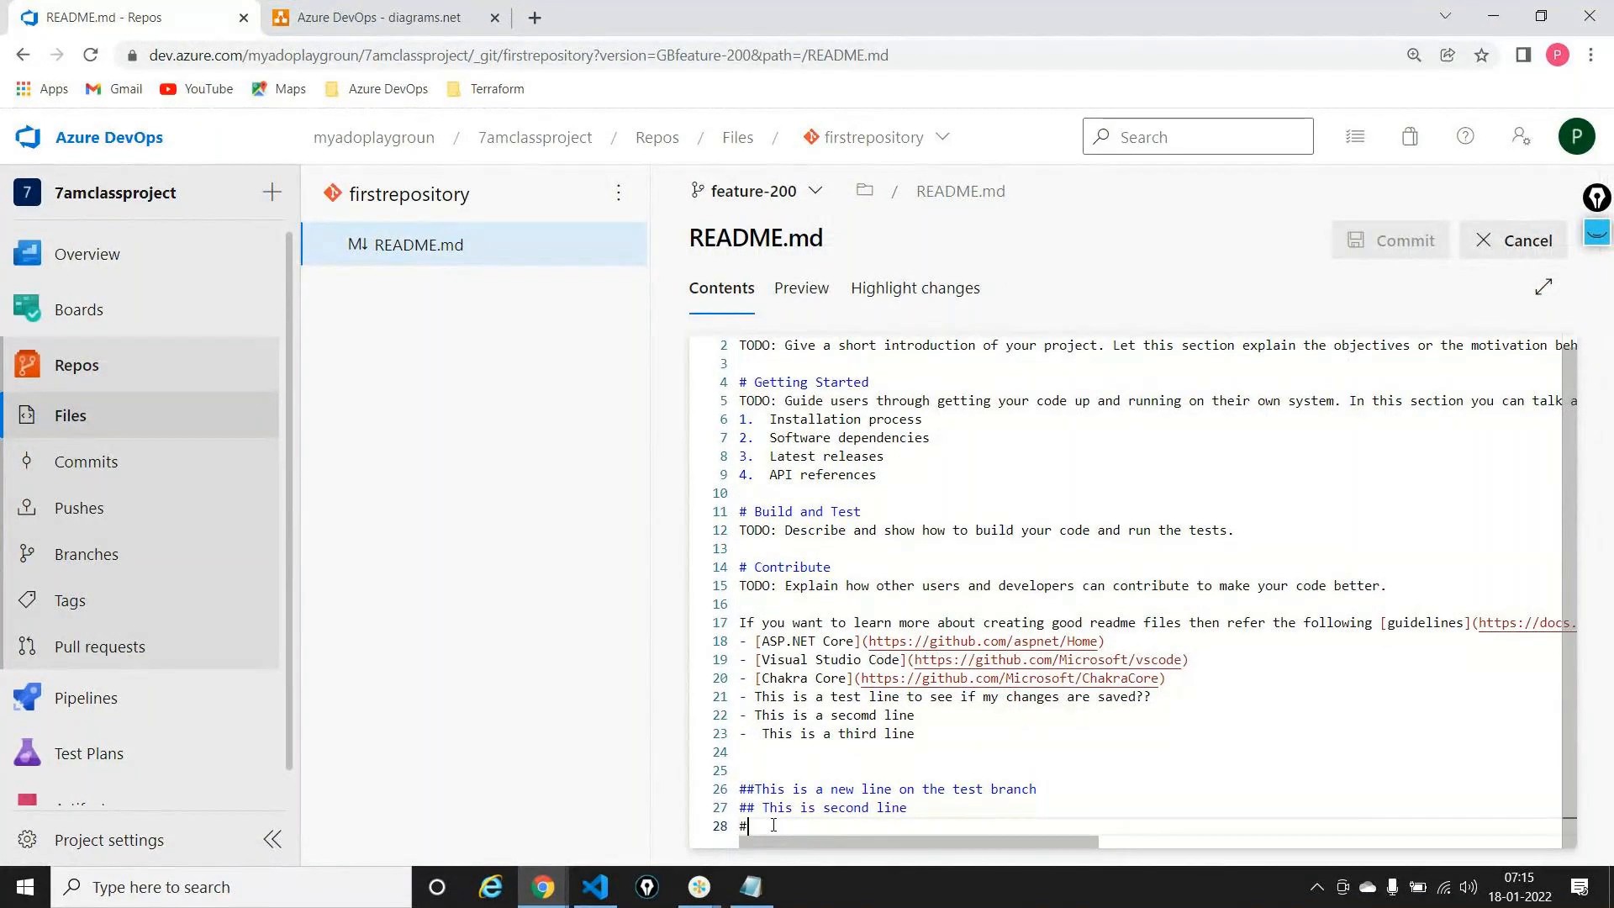
type("# Thi")
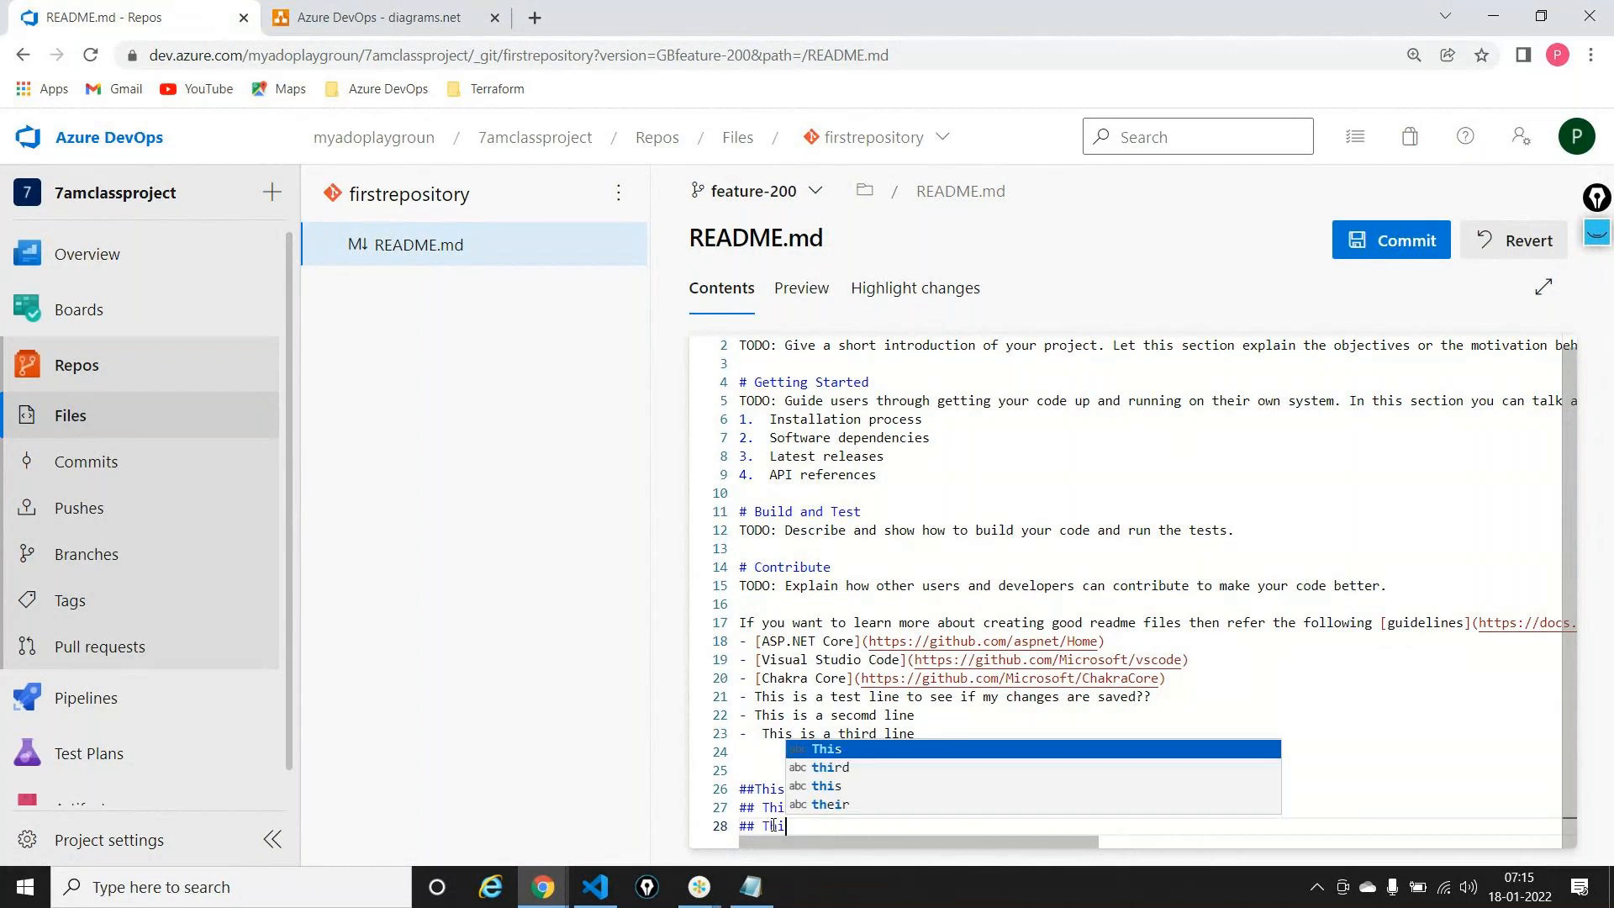
type("s is line 3")
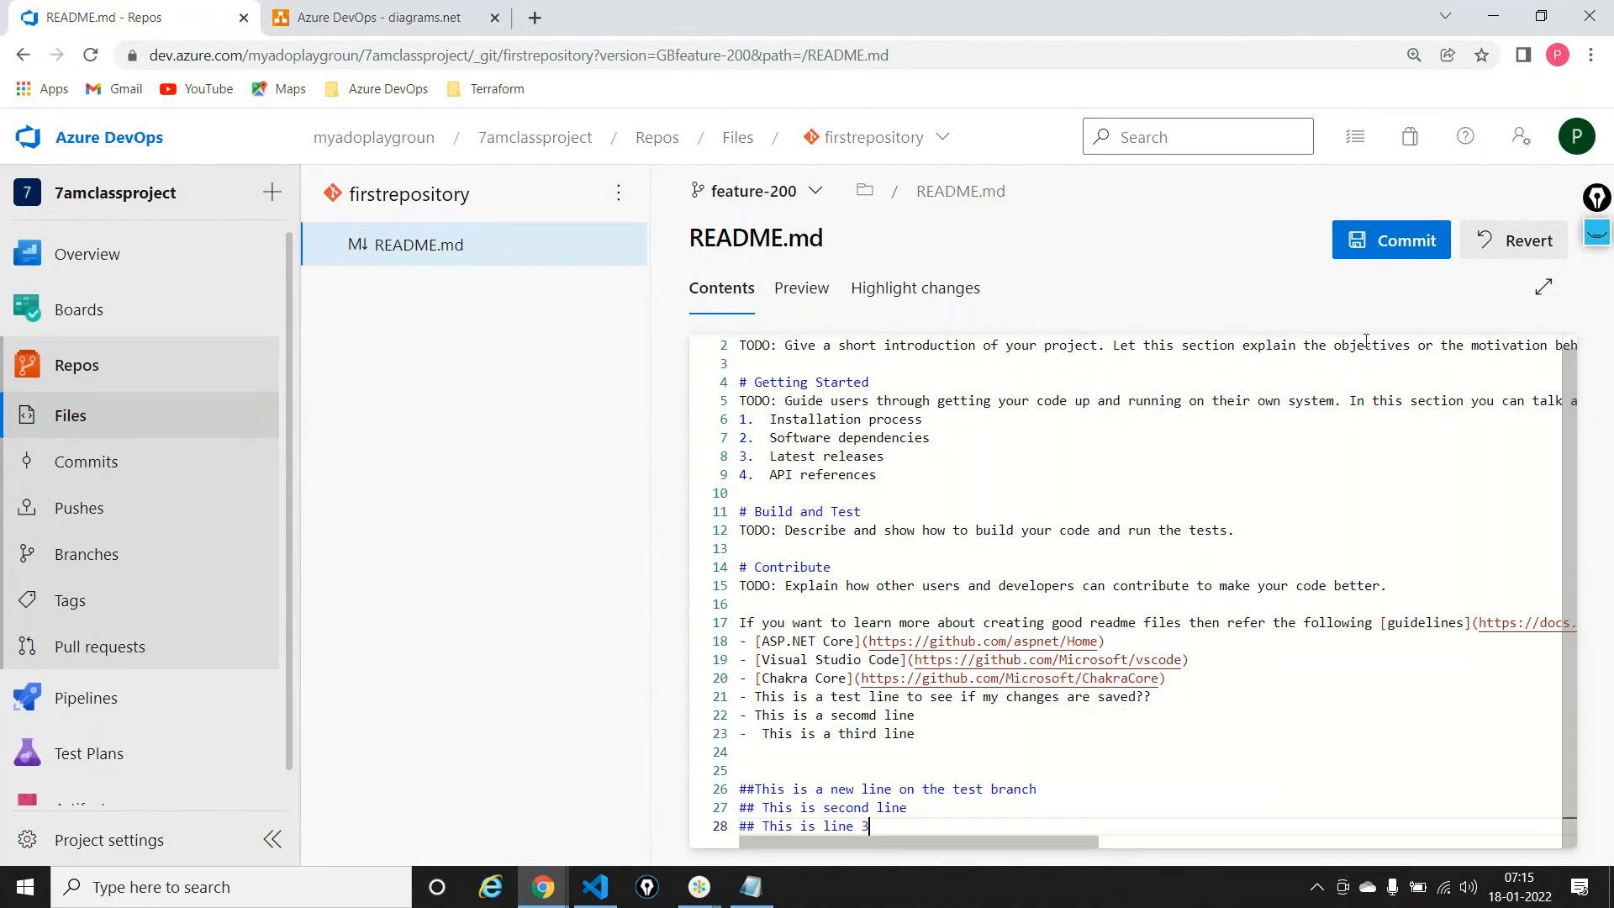
Commit the README.md change to feature-200 with the comment "Updated README.md added a new line 3 on line 28"
left_click(1386, 244)
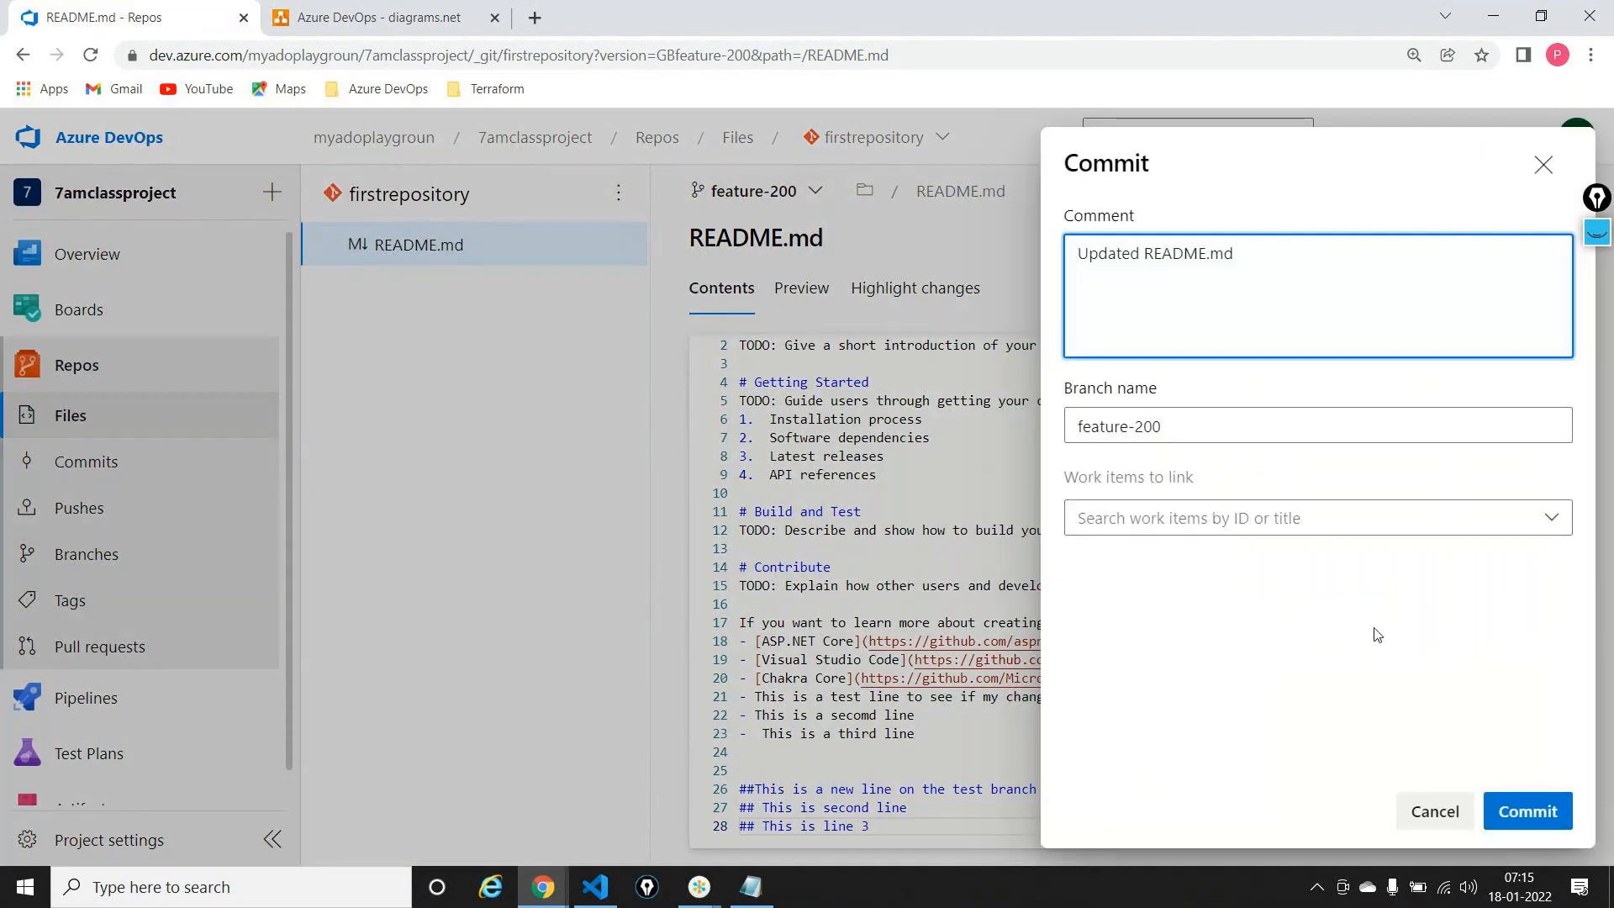
key("ctrl+a")
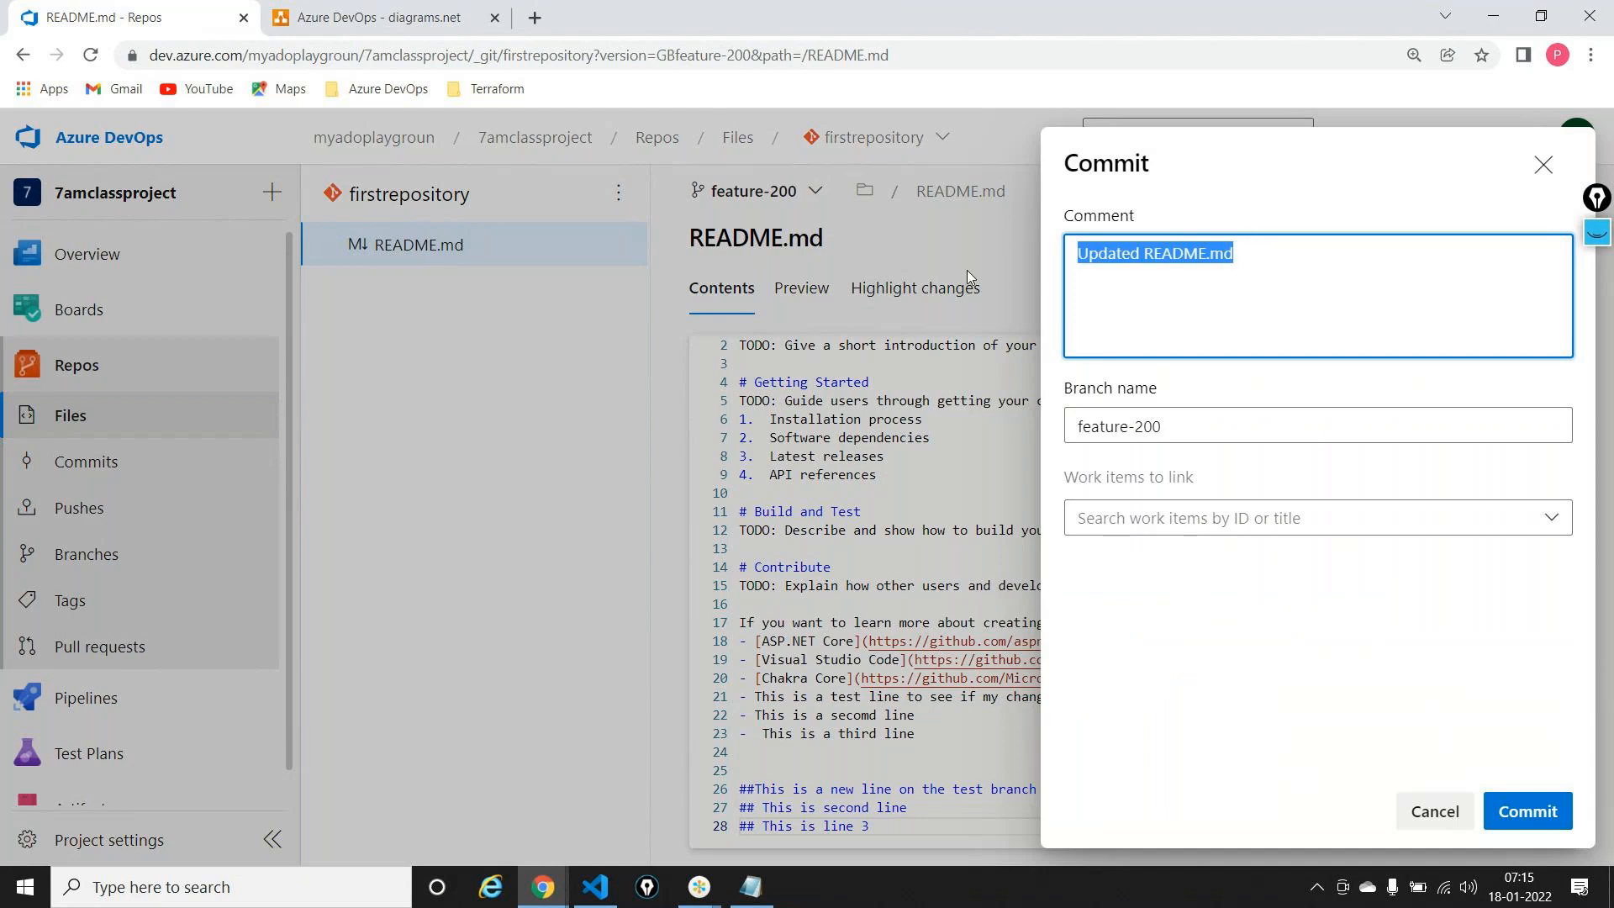
left_click(1297, 263)
type("adde")
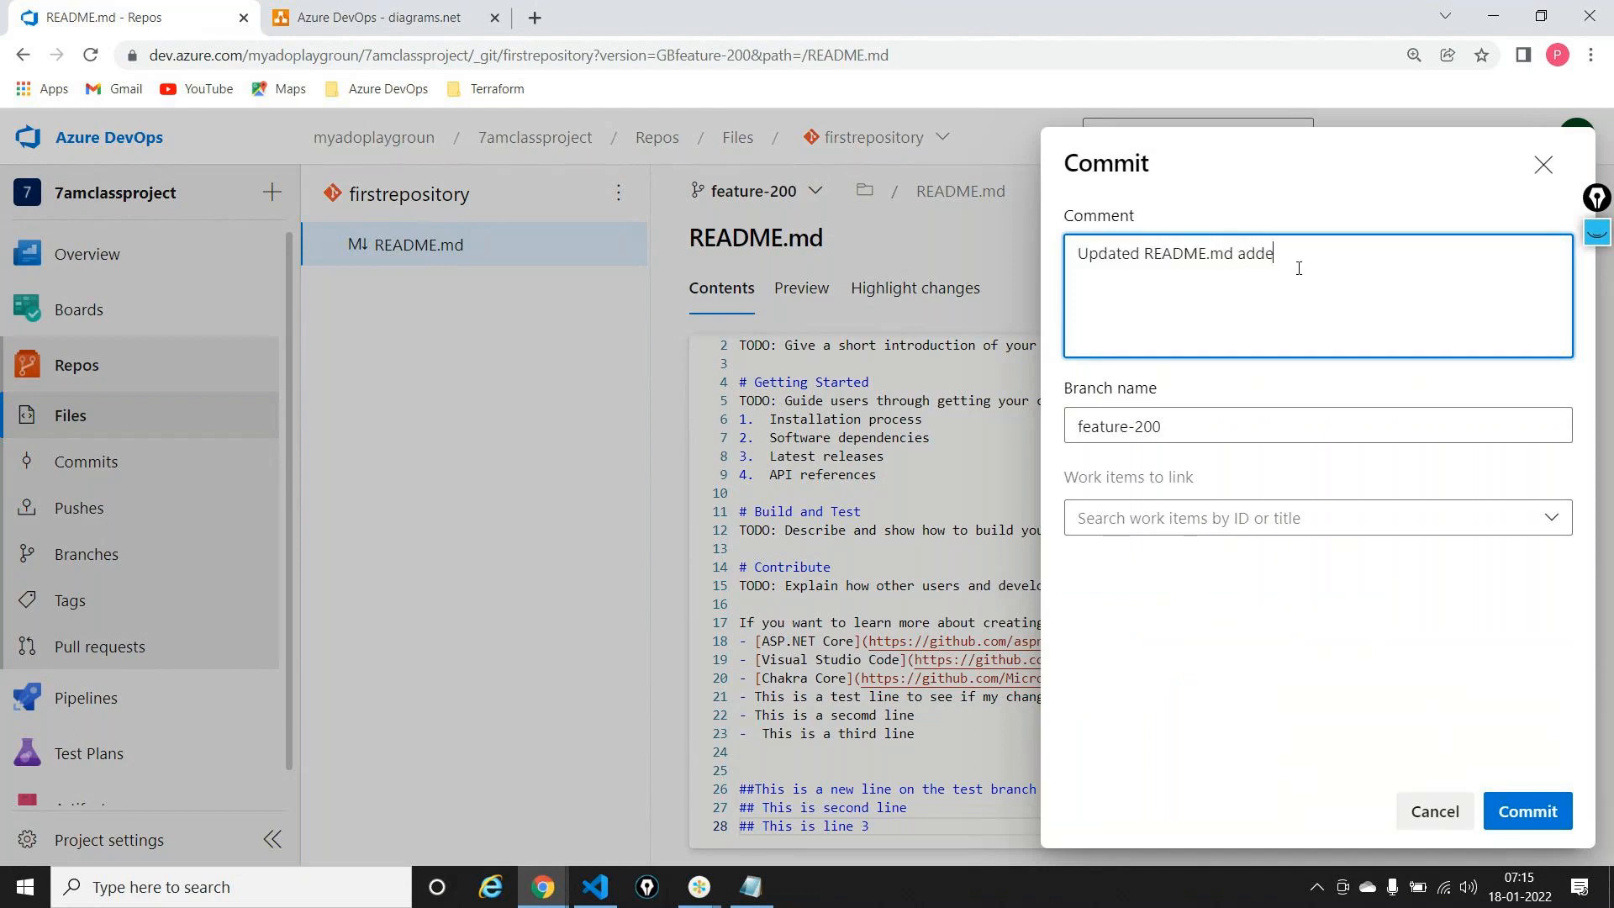
type("d a new line 3 o")
type("n line")
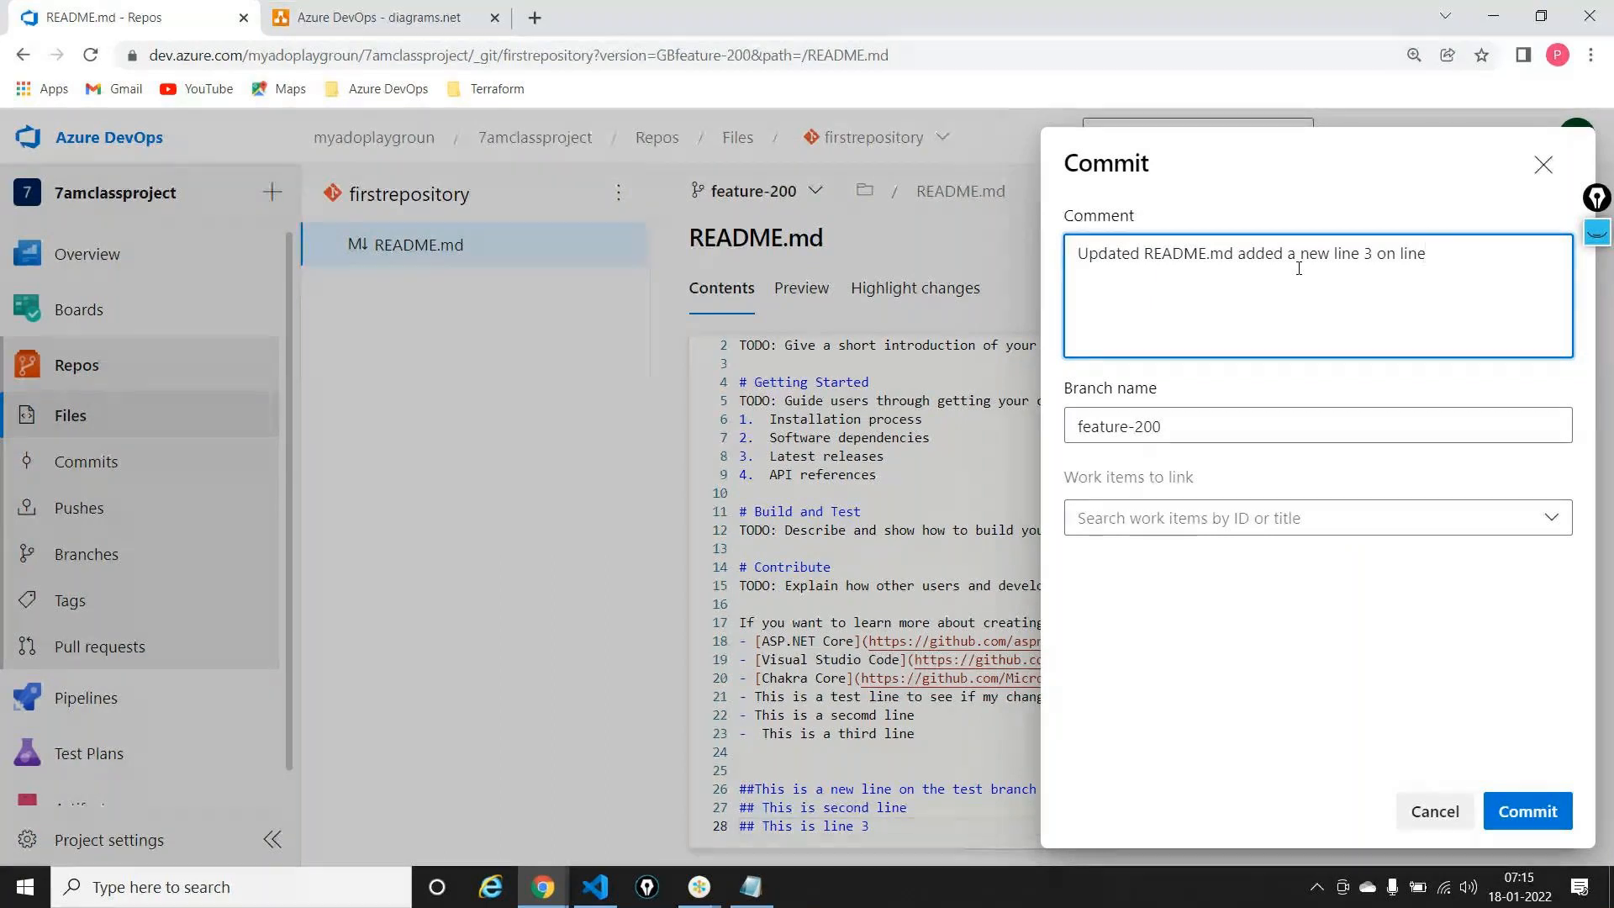
type("28")
left_click(1553, 824)
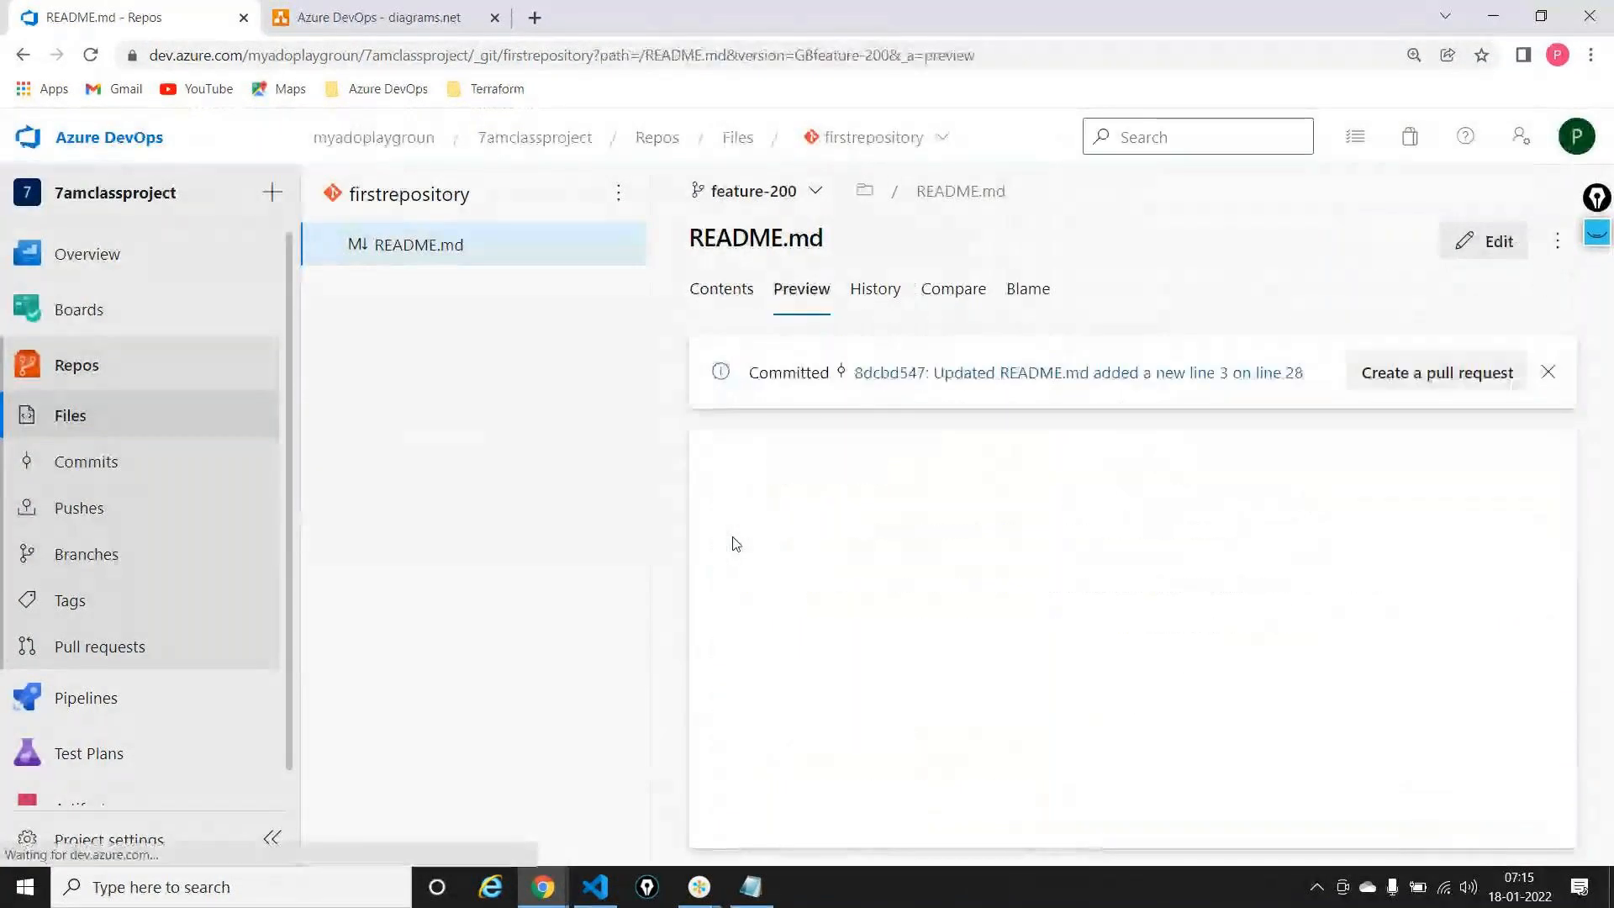
Check the committed README.md preview and create a pull request from feature-200 into develop
scroll(850, 623, "down", 6)
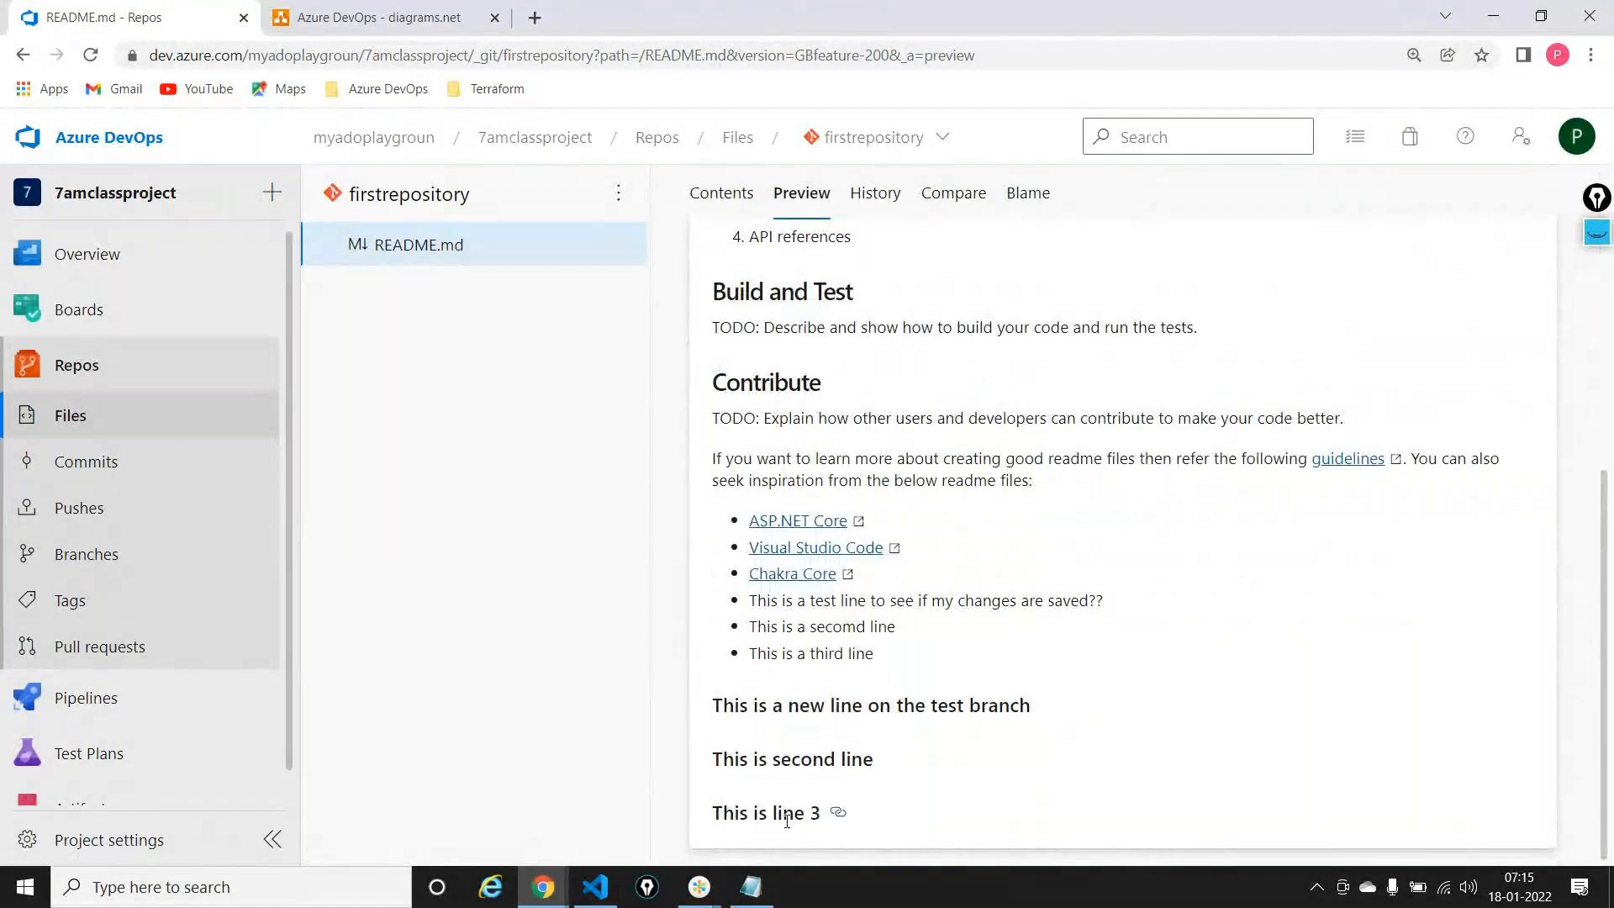
scroll(786, 820, "up", 6)
left_click(1404, 385)
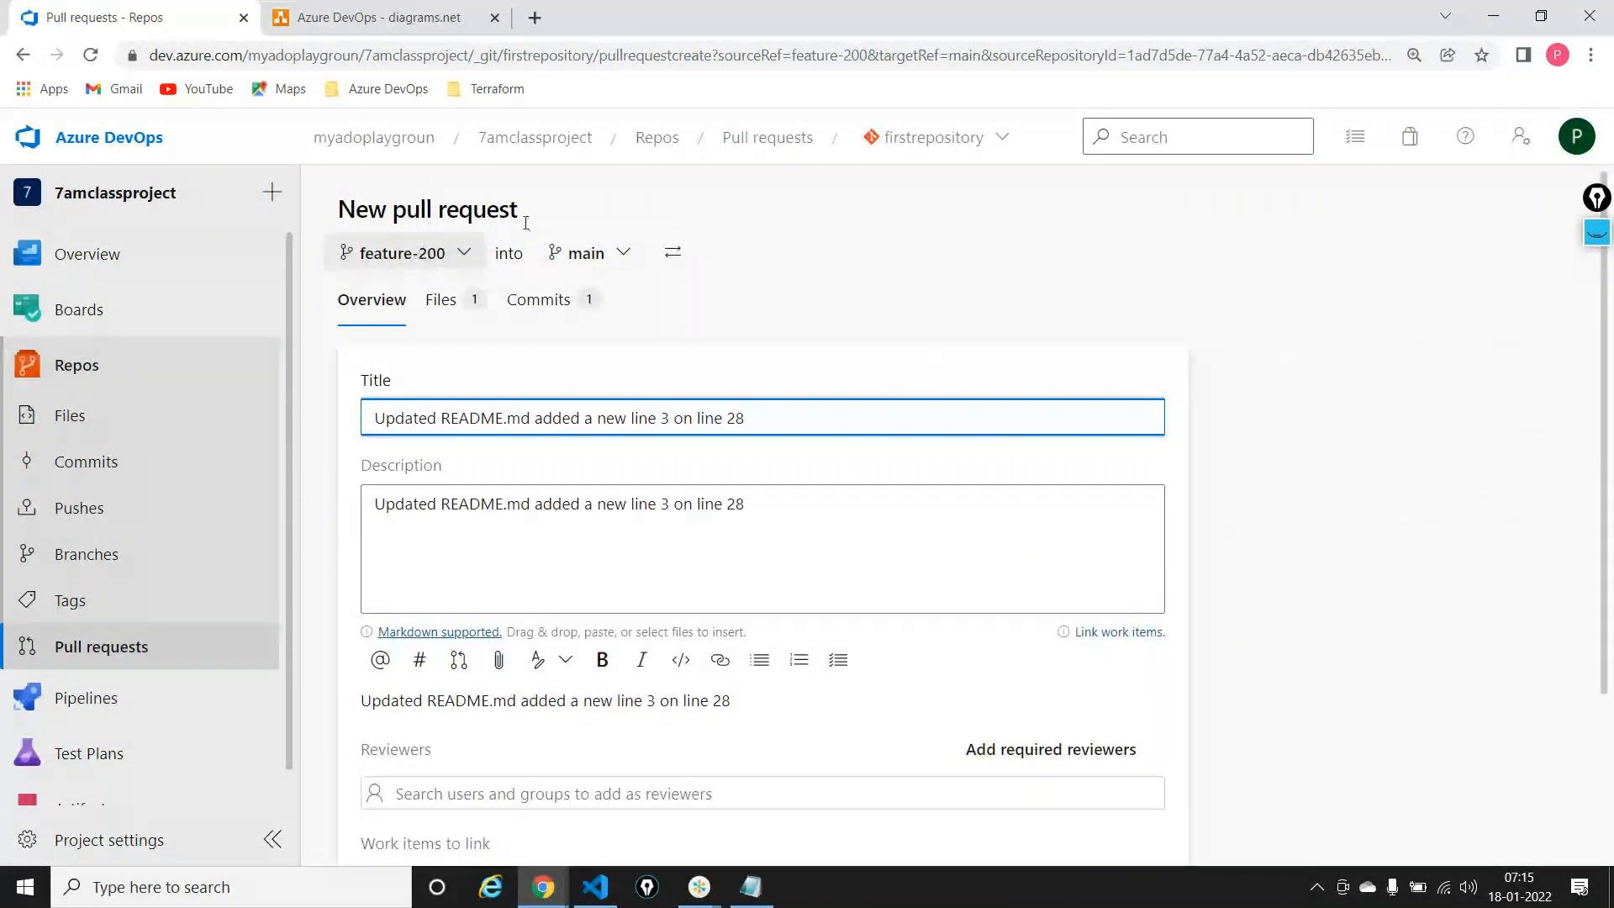
left_click(588, 253)
left_click(639, 383)
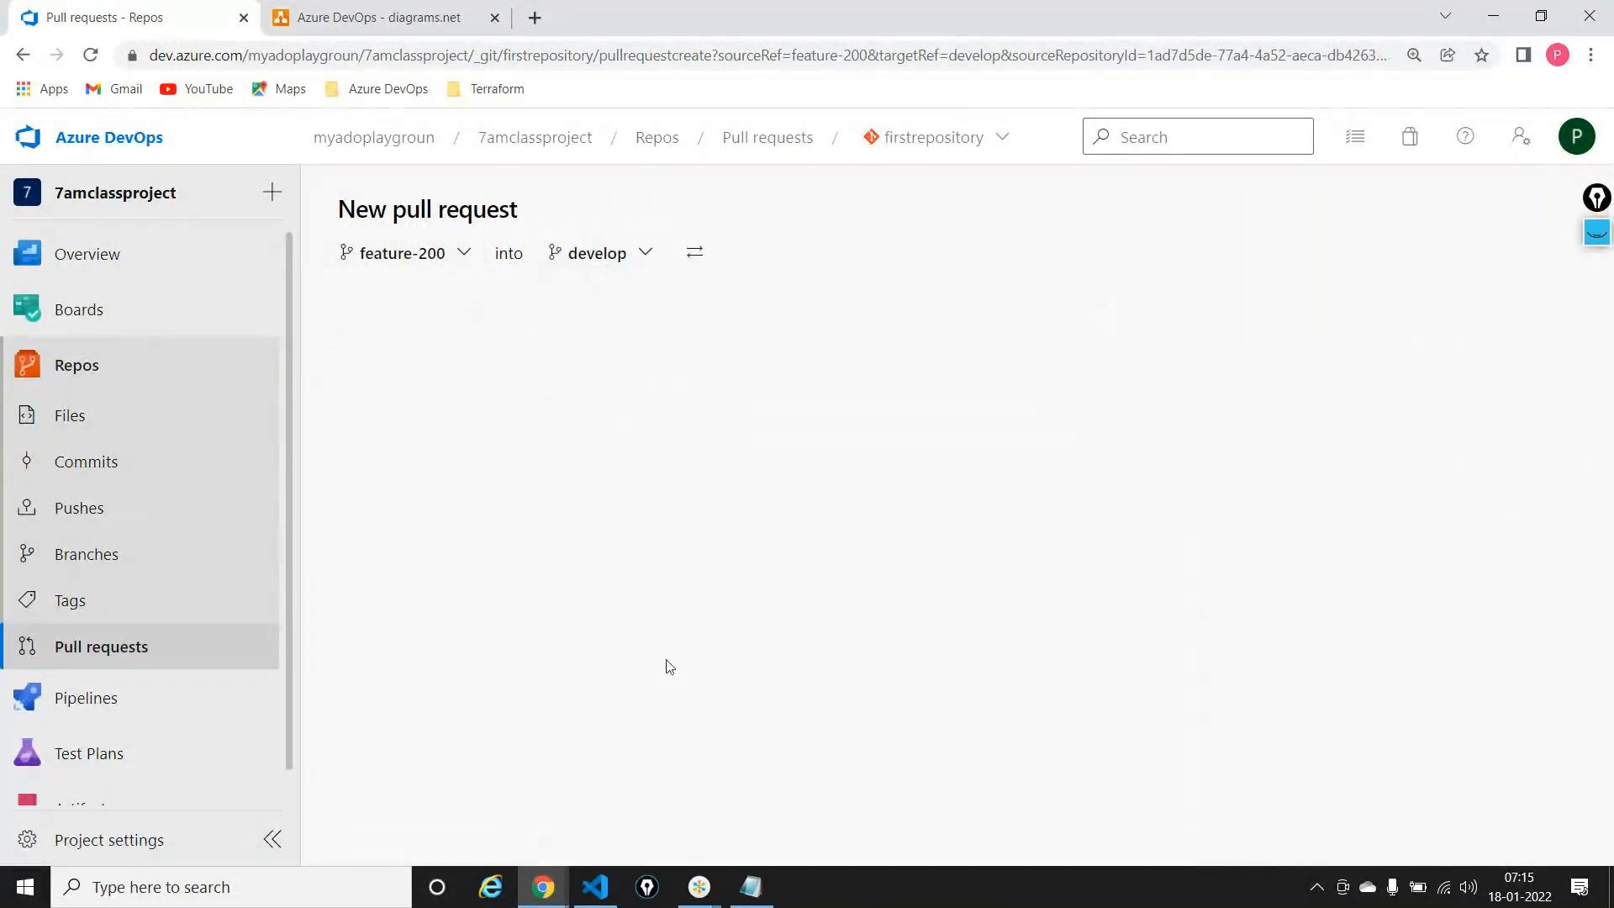
scroll(673, 669, "down", 3)
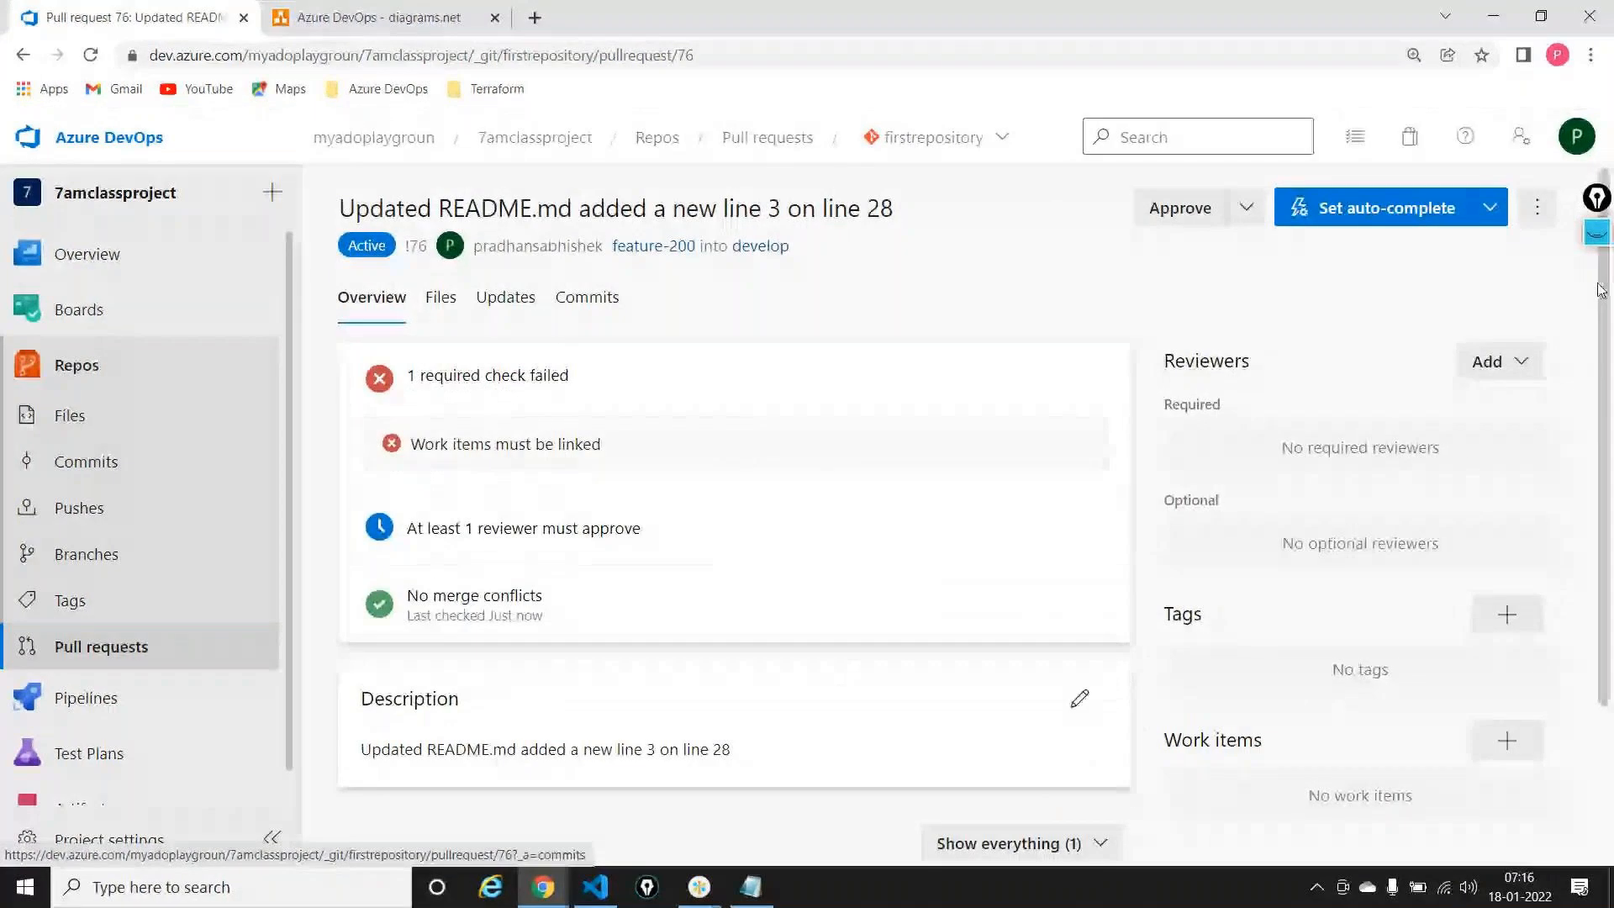
Annotate the pull request's linked work items check and its source and target branches with the pen, and clear the drawings
left_click(1605, 243)
left_click(1602, 289)
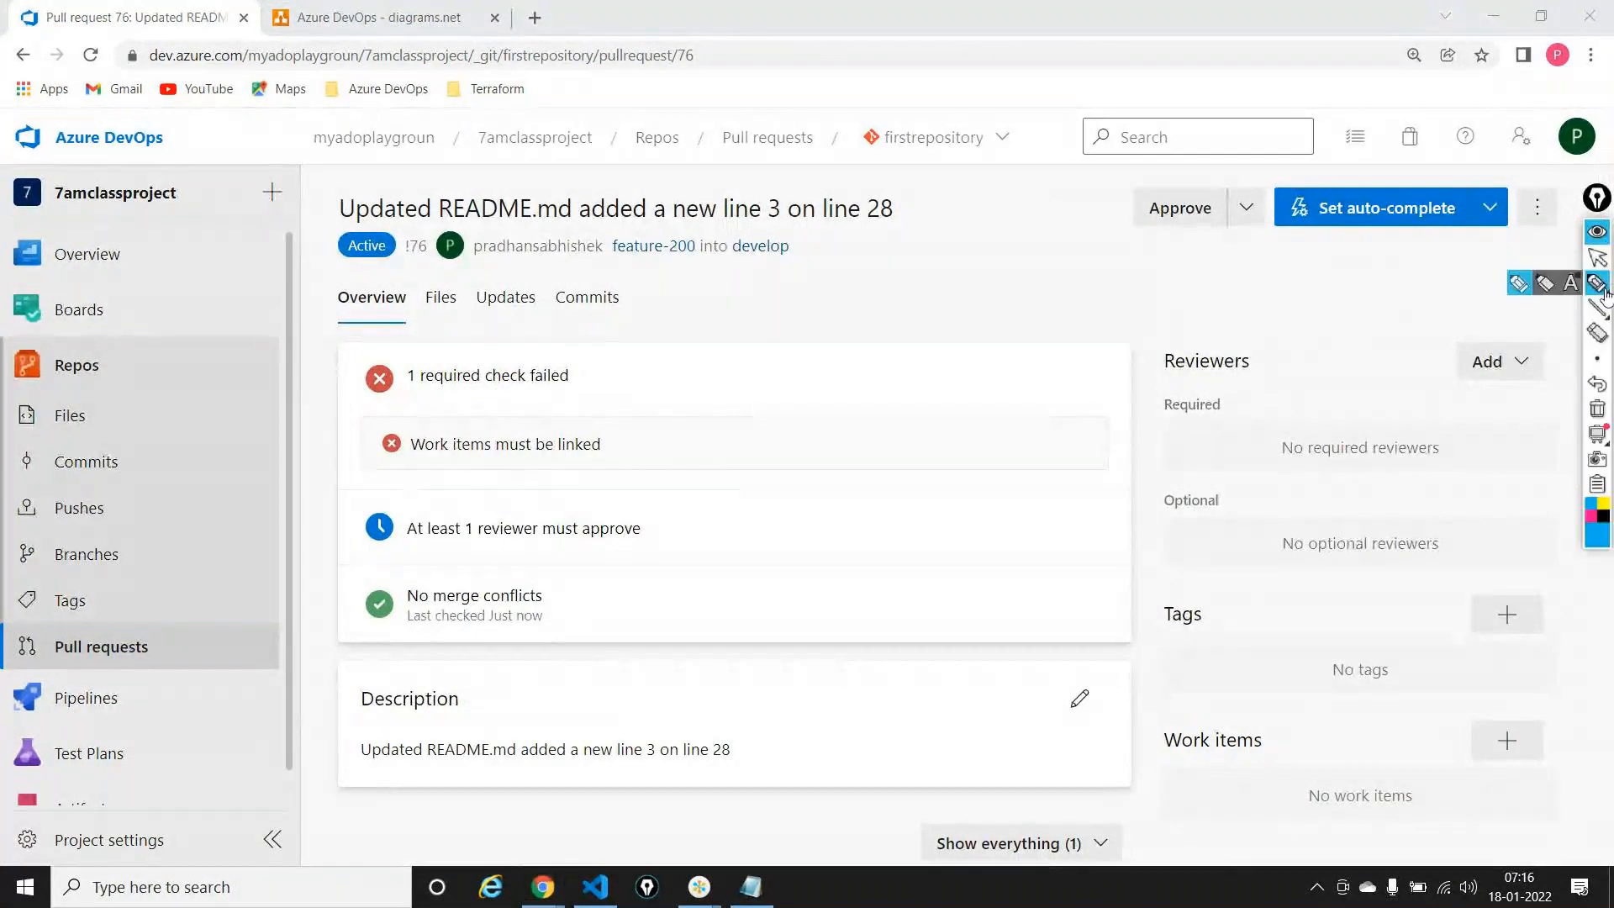
mouse_move(701, 362)
left_mouse_down()
mouse_move(405, 411)
mouse_move(378, 464)
mouse_move(546, 496)
mouse_move(620, 443)
mouse_move(543, 420)
left_mouse_up()
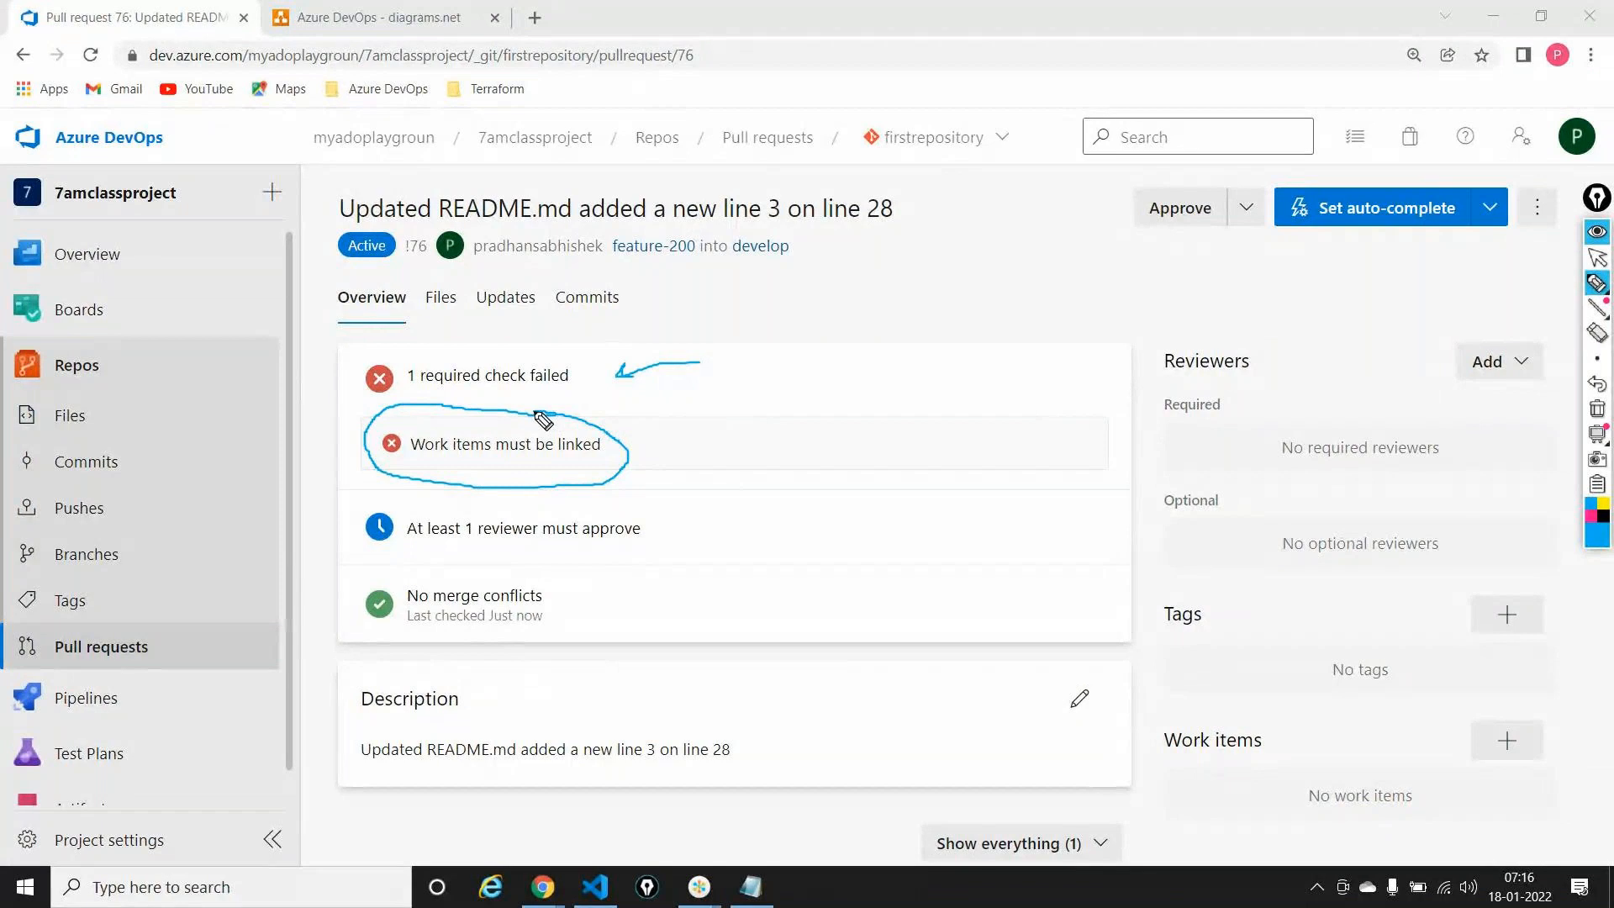
mouse_move(714, 315)
left_mouse_down()
mouse_move(677, 268)
mouse_move(676, 281)
mouse_move(691, 271)
left_mouse_up()
left_click_drag(655, 261, 765, 269)
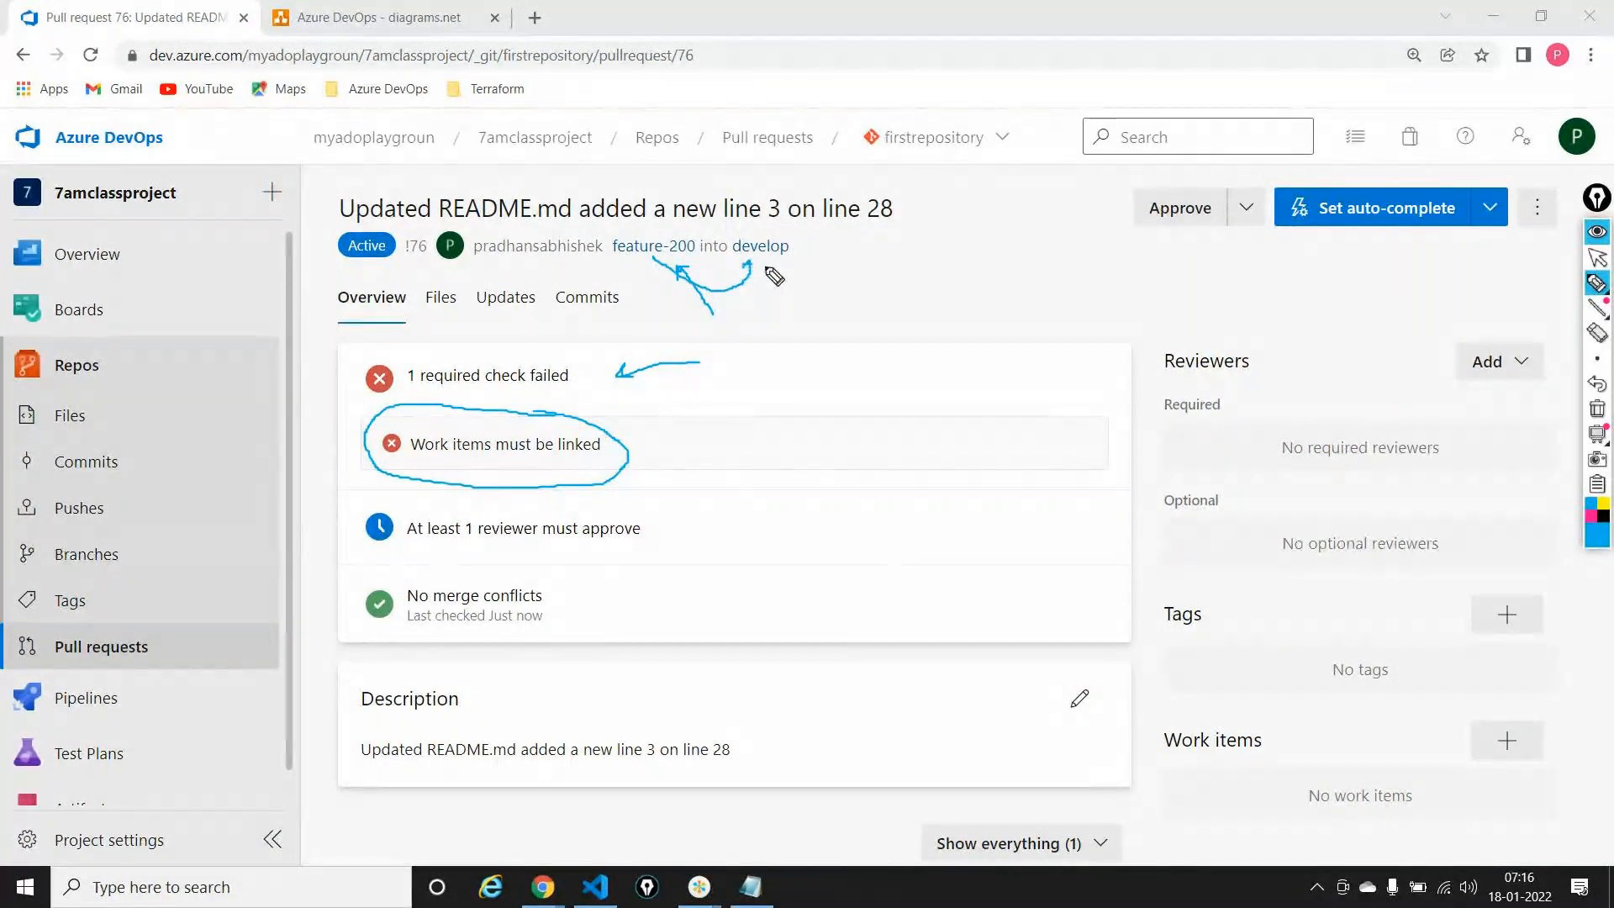
mouse_move(928, 245)
left_mouse_down()
mouse_move(935, 280)
mouse_move(942, 255)
mouse_move(945, 275)
mouse_move(971, 250)
mouse_move(870, 380)
mouse_move(750, 444)
mouse_move(798, 439)
left_mouse_up()
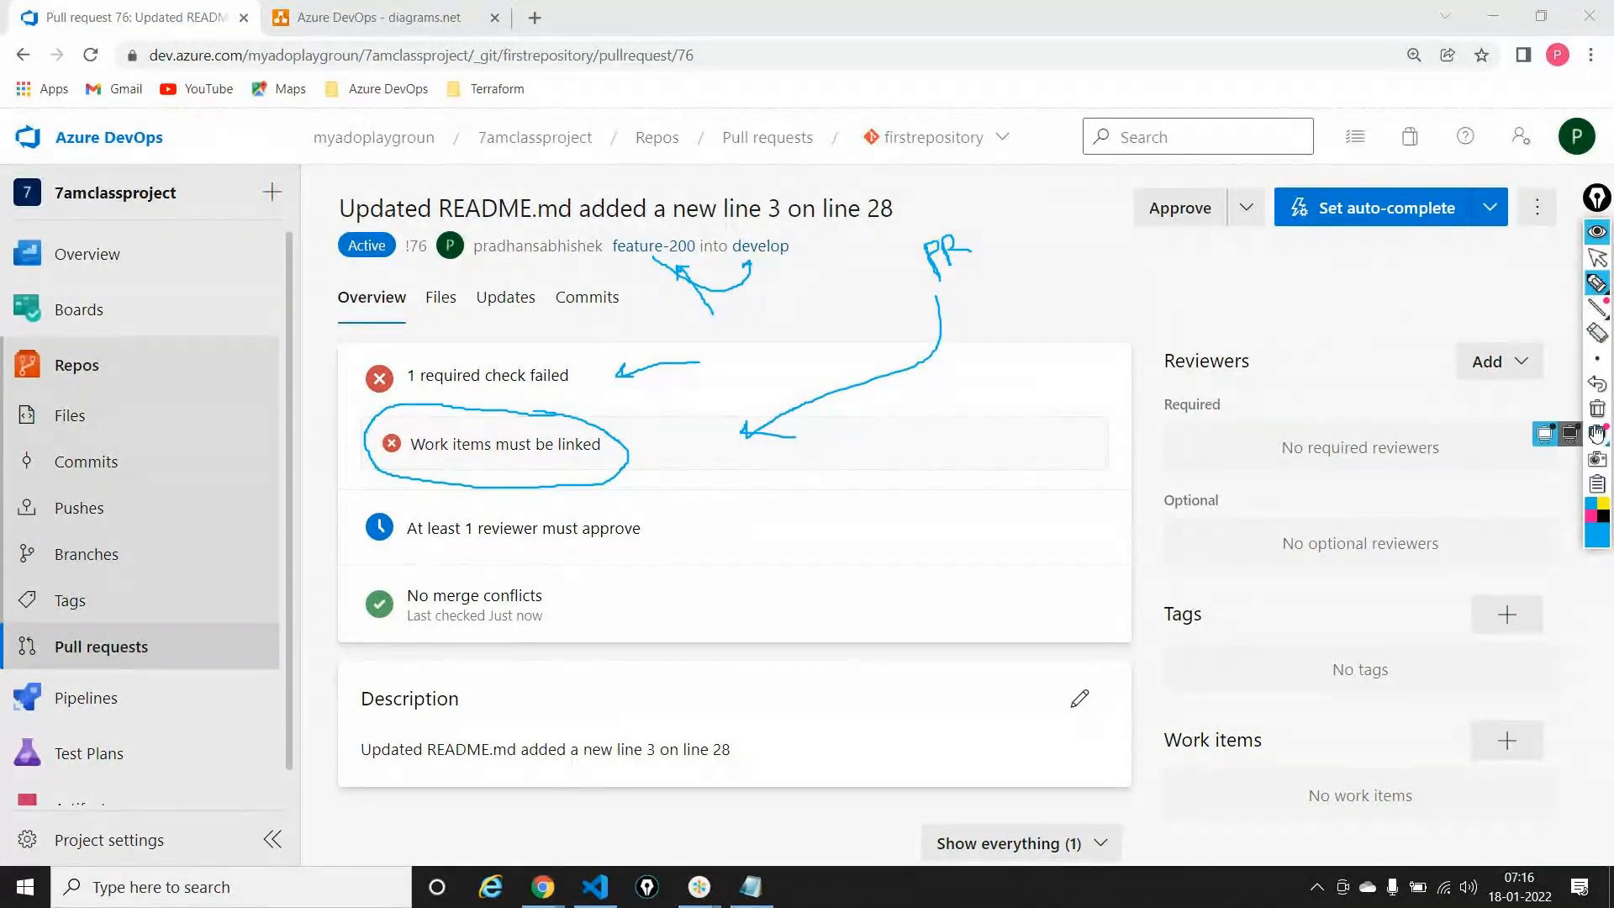
left_click(1596, 408)
left_click(1596, 256)
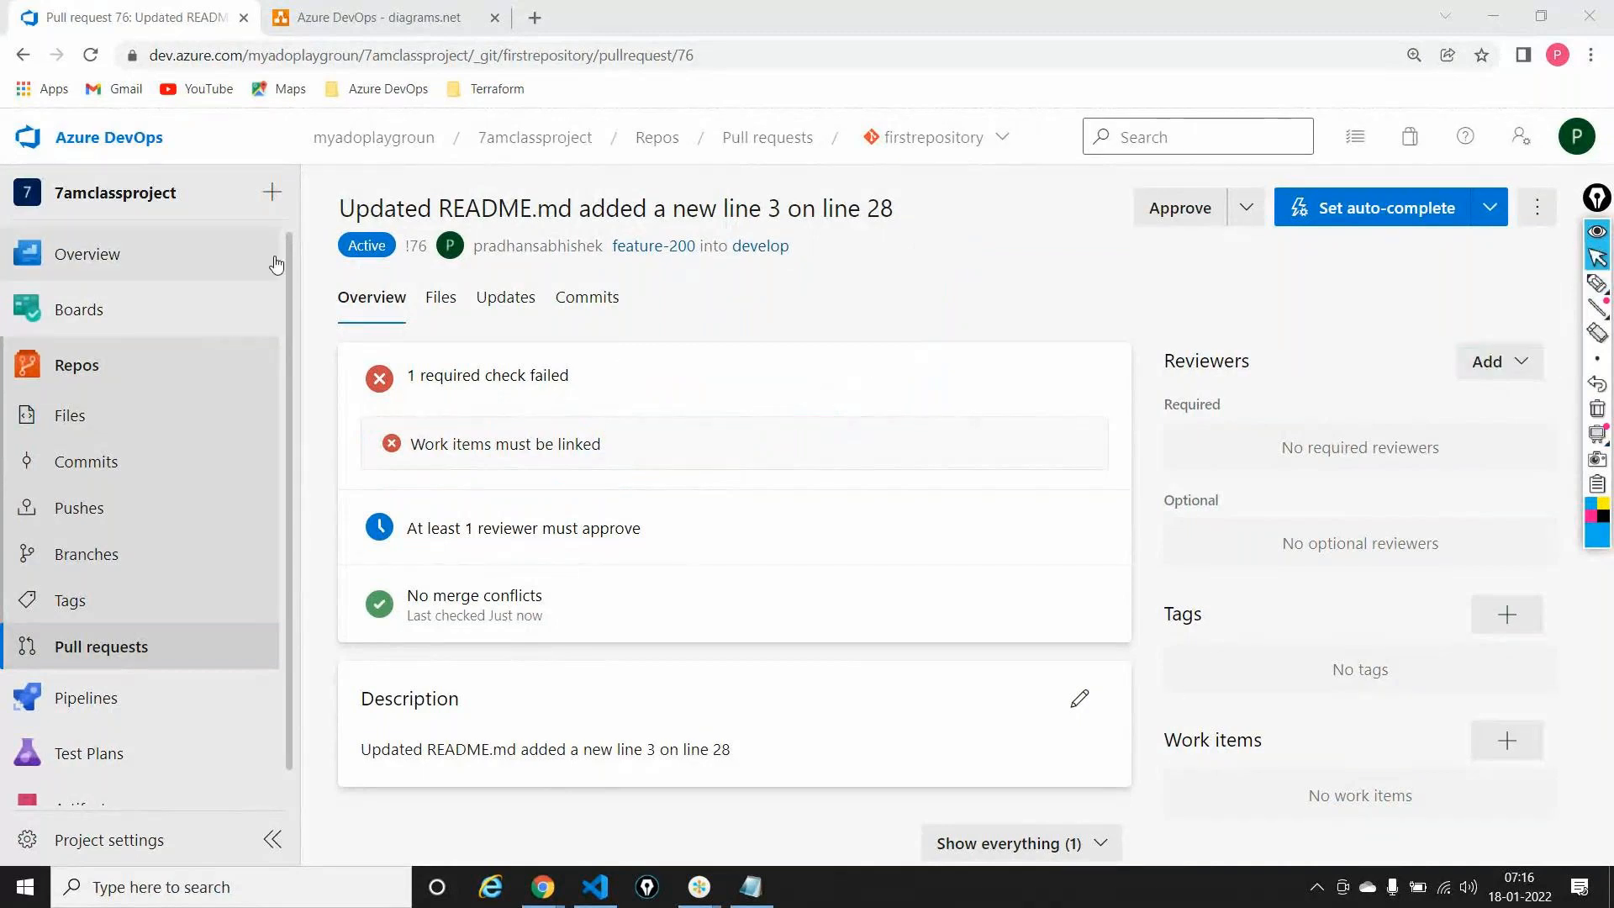
Check the readme issue on the team board and reopen the feature-200 pull request into develop
mouse_move(277, 309)
left_click(324, 385)
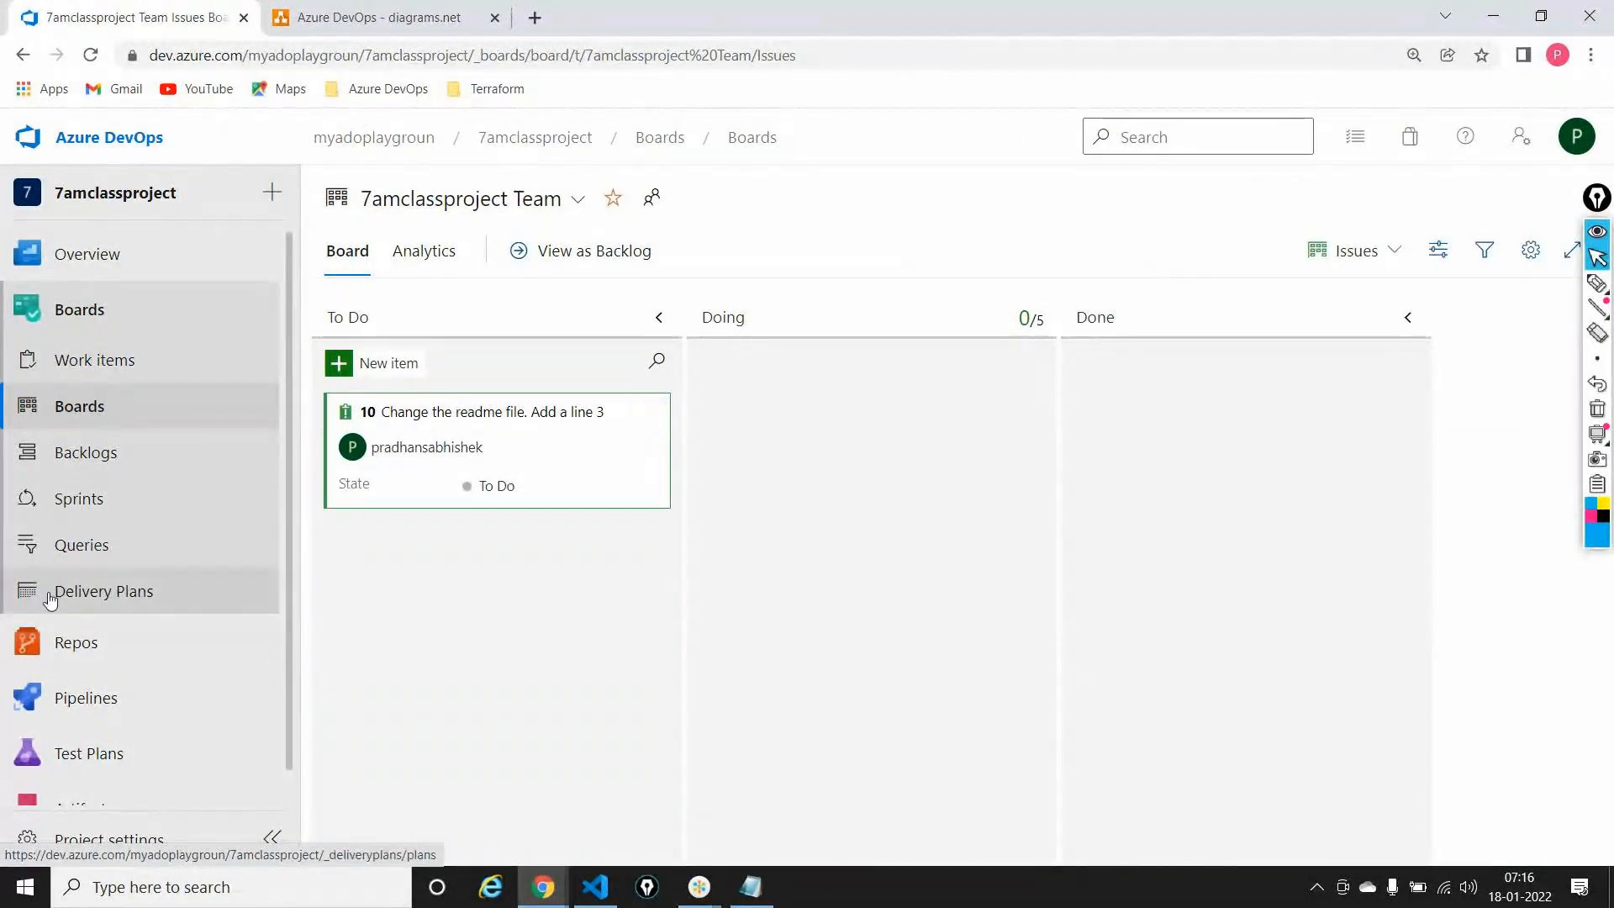
mouse_move(65, 635)
left_click(364, 639)
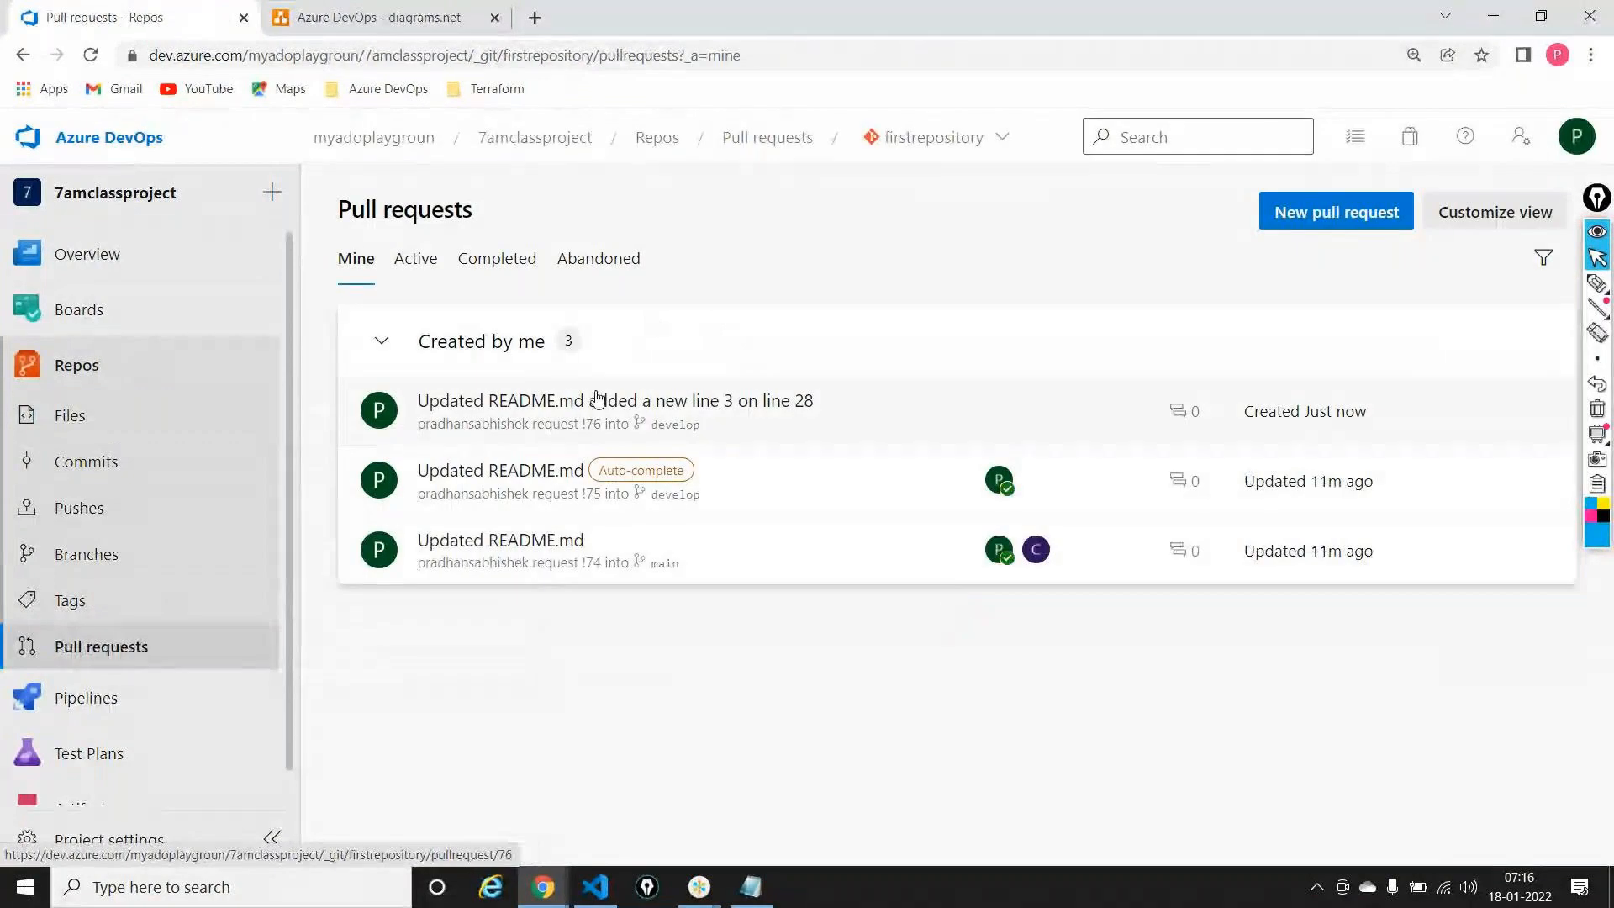
left_click(597, 400)
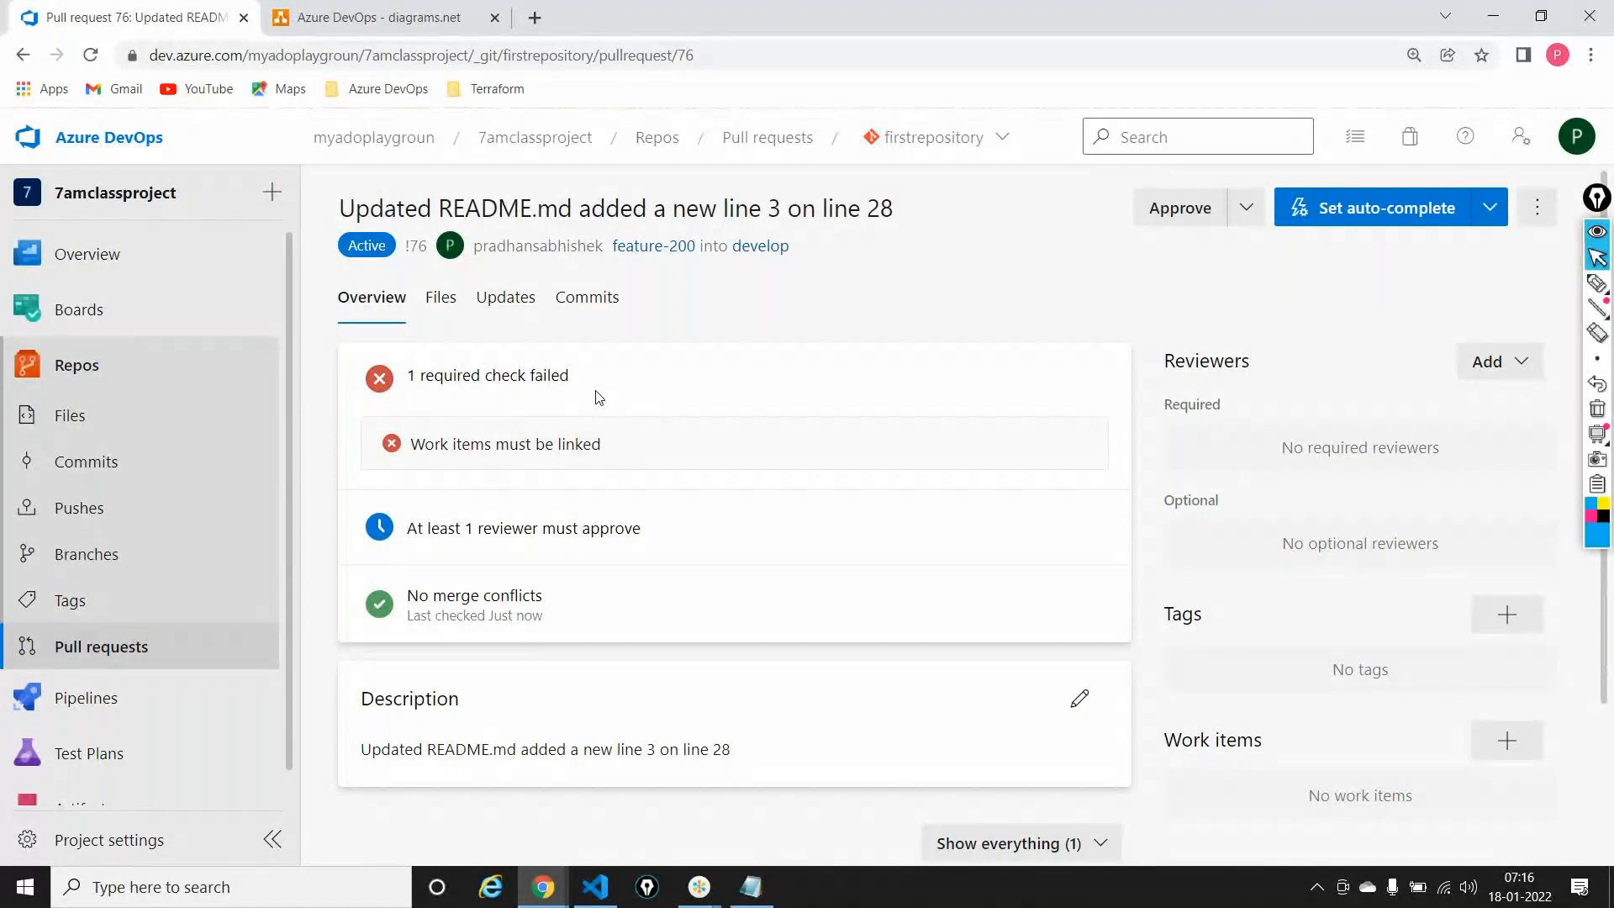
Link Issue 10, "Change the readme file. Add a line 3", to the pull request and review the required check
scroll(1063, 471, "down", 2)
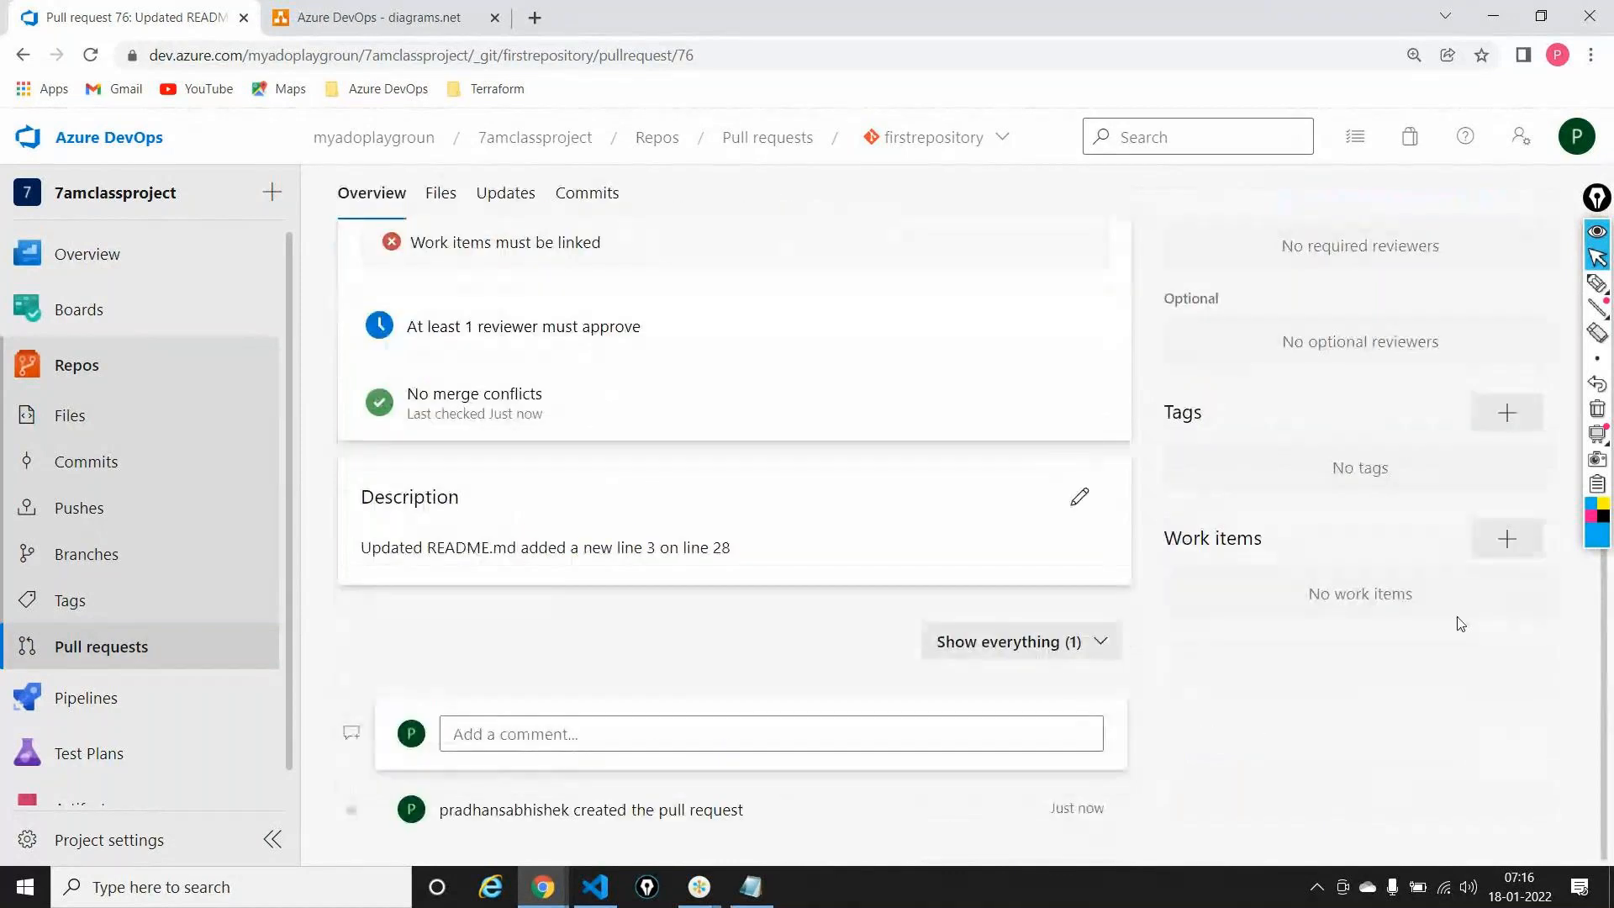
left_click(1505, 539)
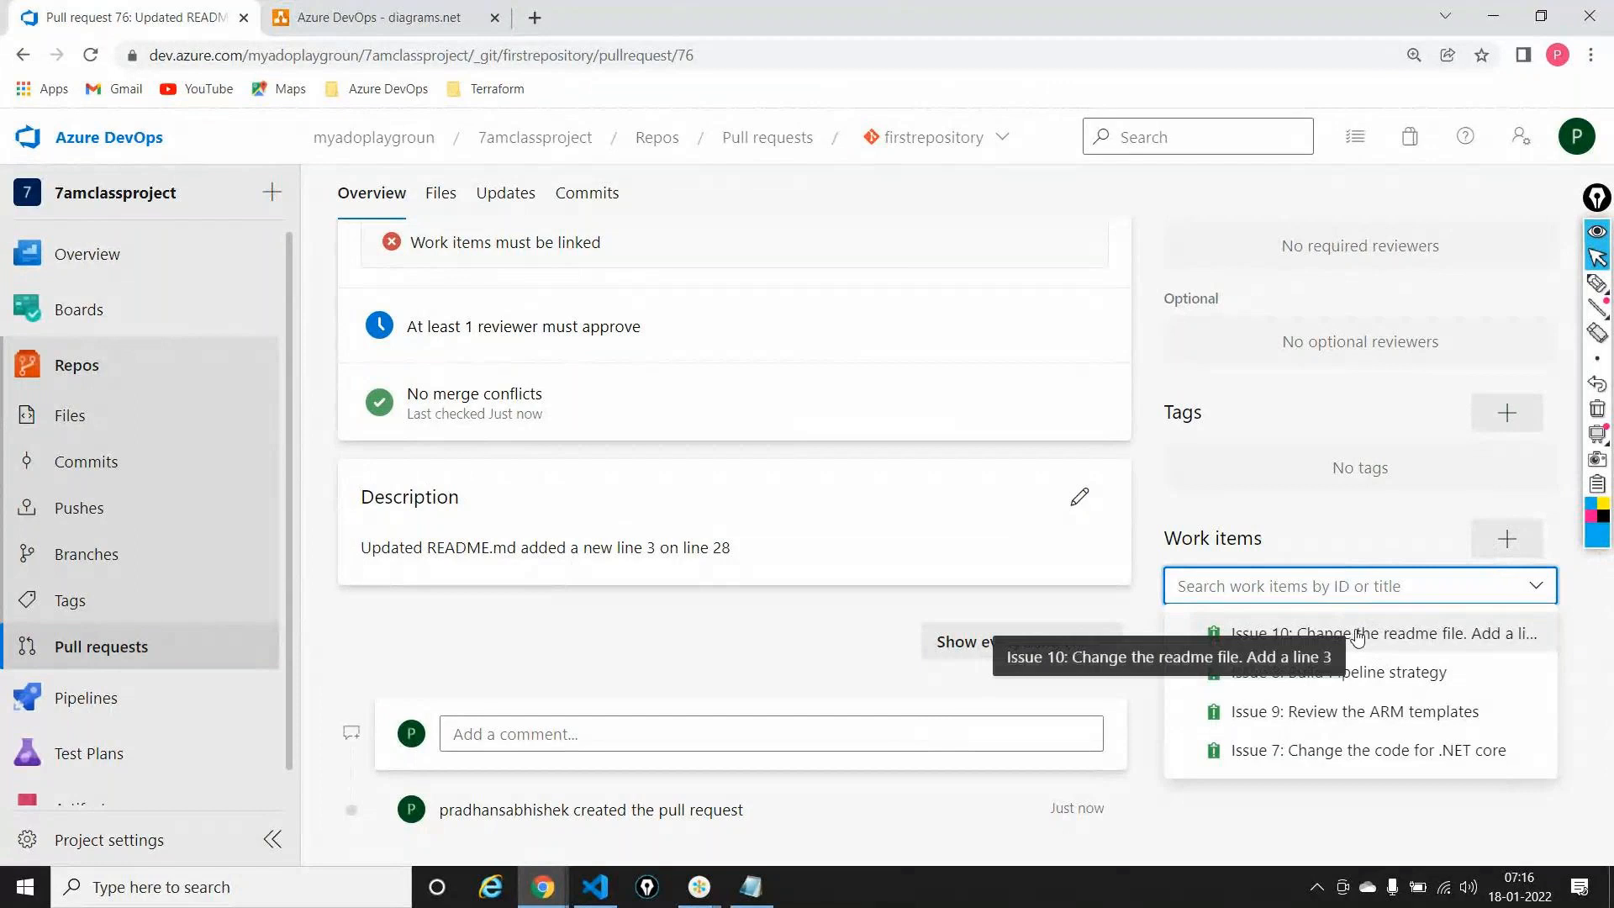
left_click(1357, 637)
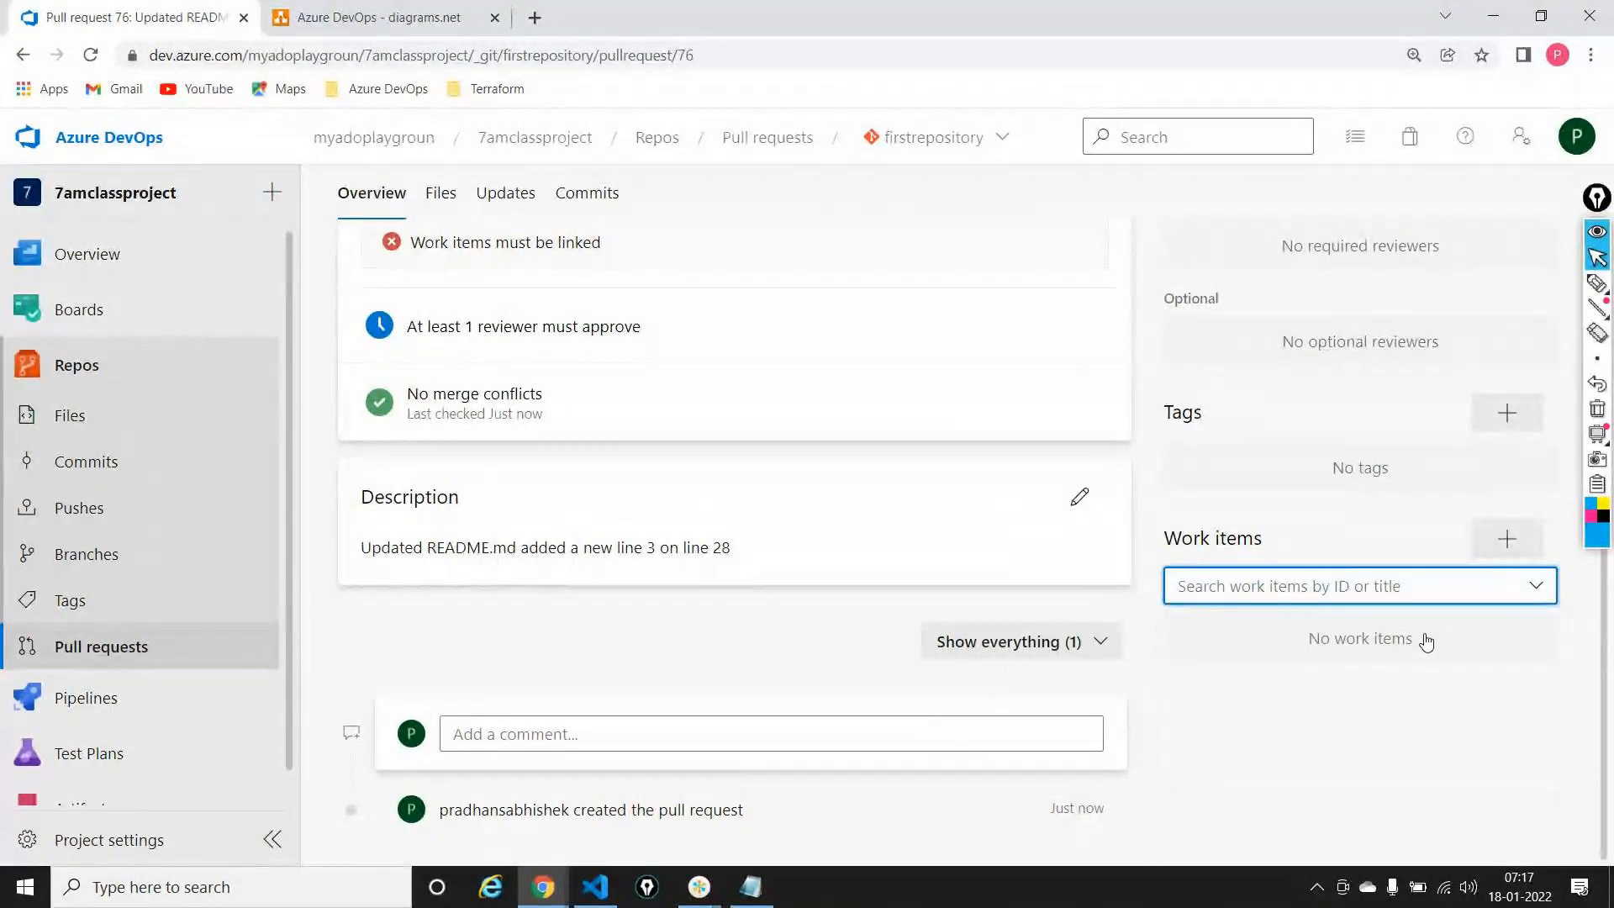
scroll(672, 475, "up", 3)
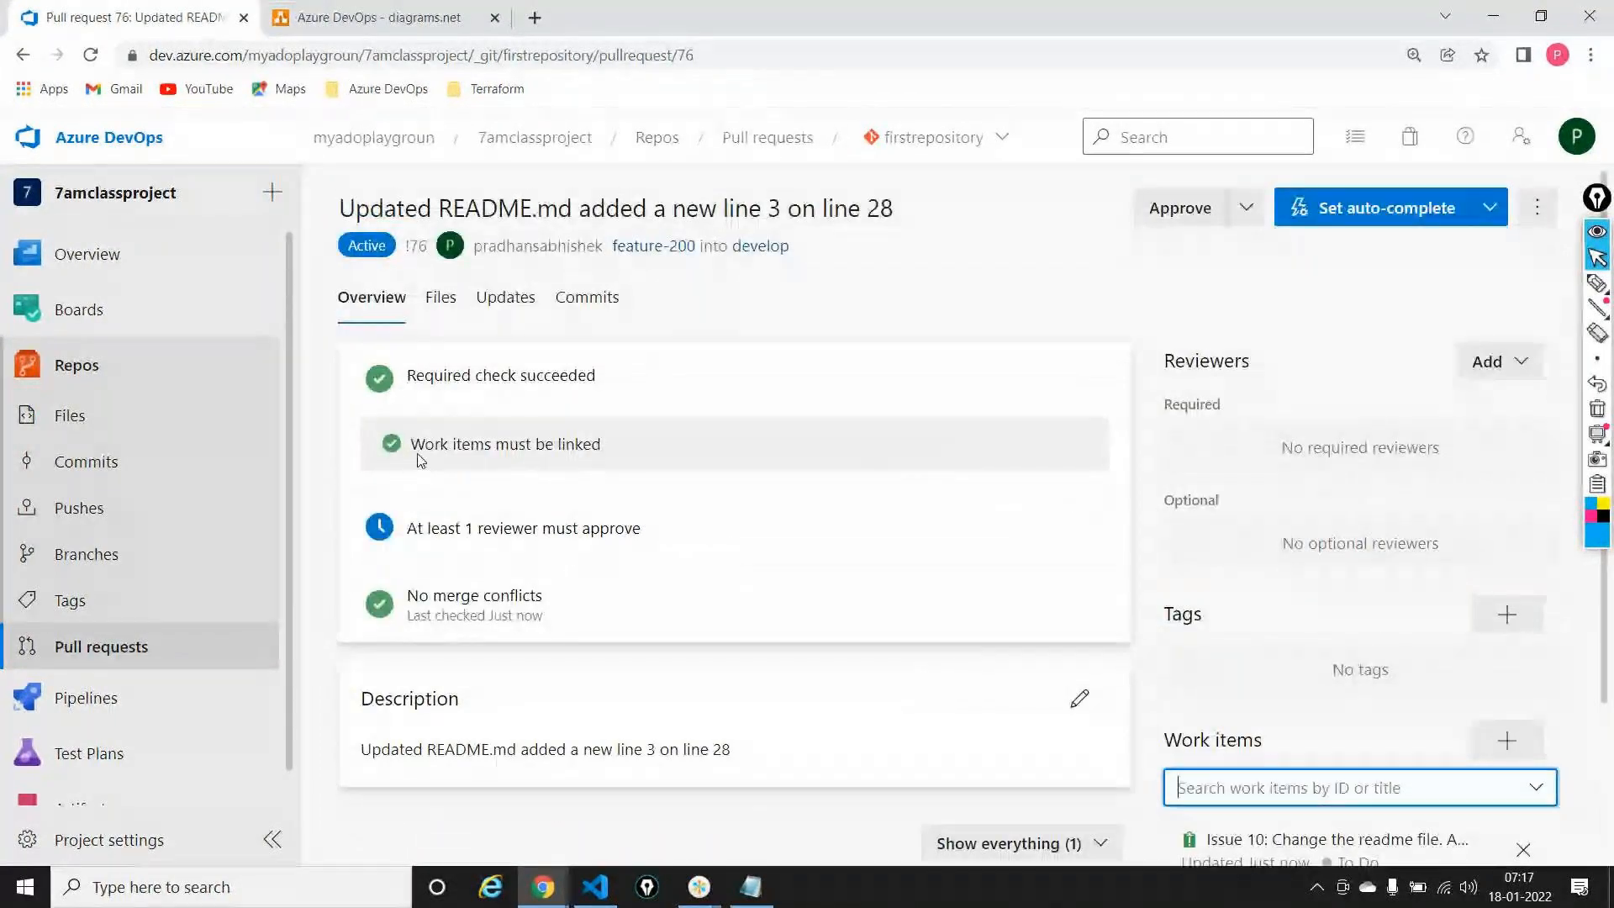
Point out and circle the "Work items must be linked" check with the pen, and clear the drawings
left_click(1597, 284)
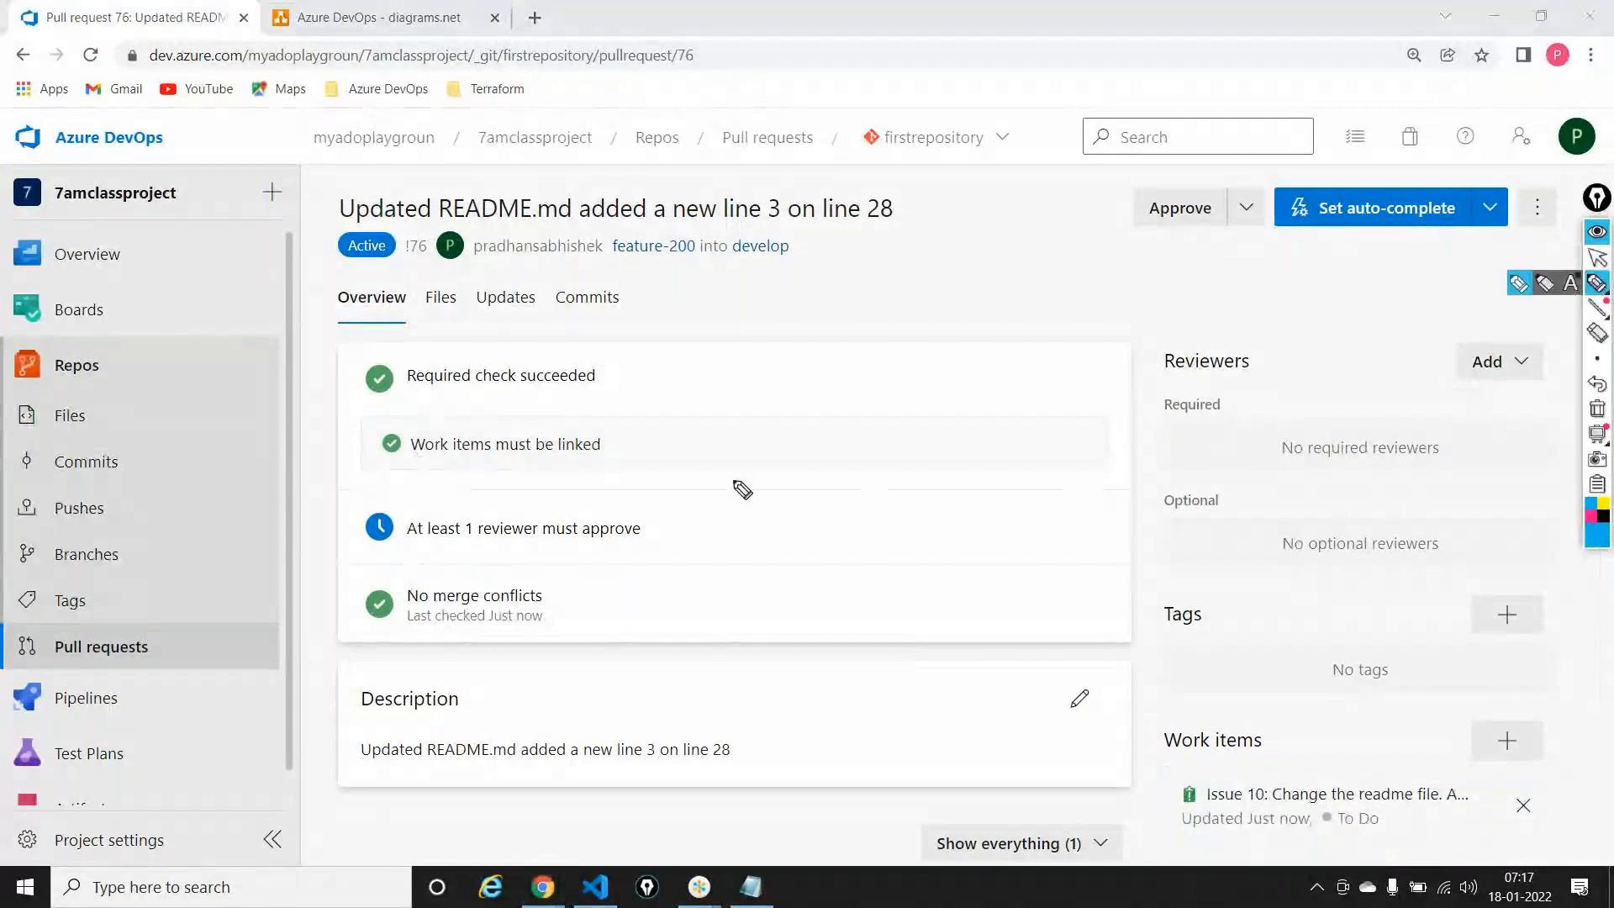
left_click_drag(740, 410, 665, 438)
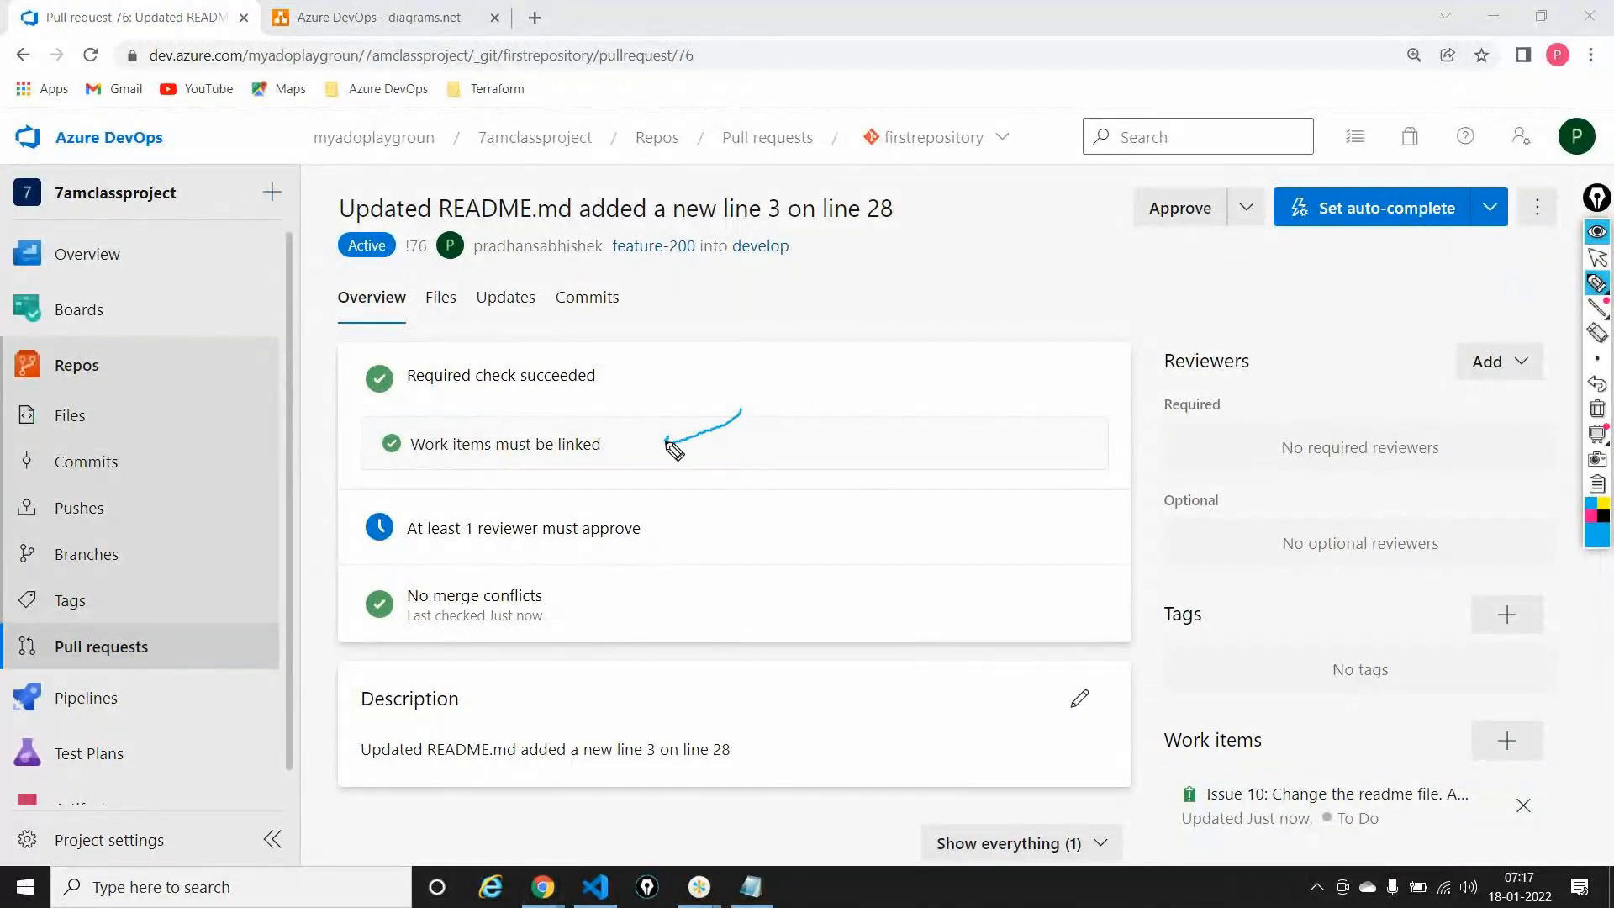
mouse_move(408, 467)
left_mouse_down()
mouse_move(600, 450)
mouse_move(379, 459)
left_mouse_up()
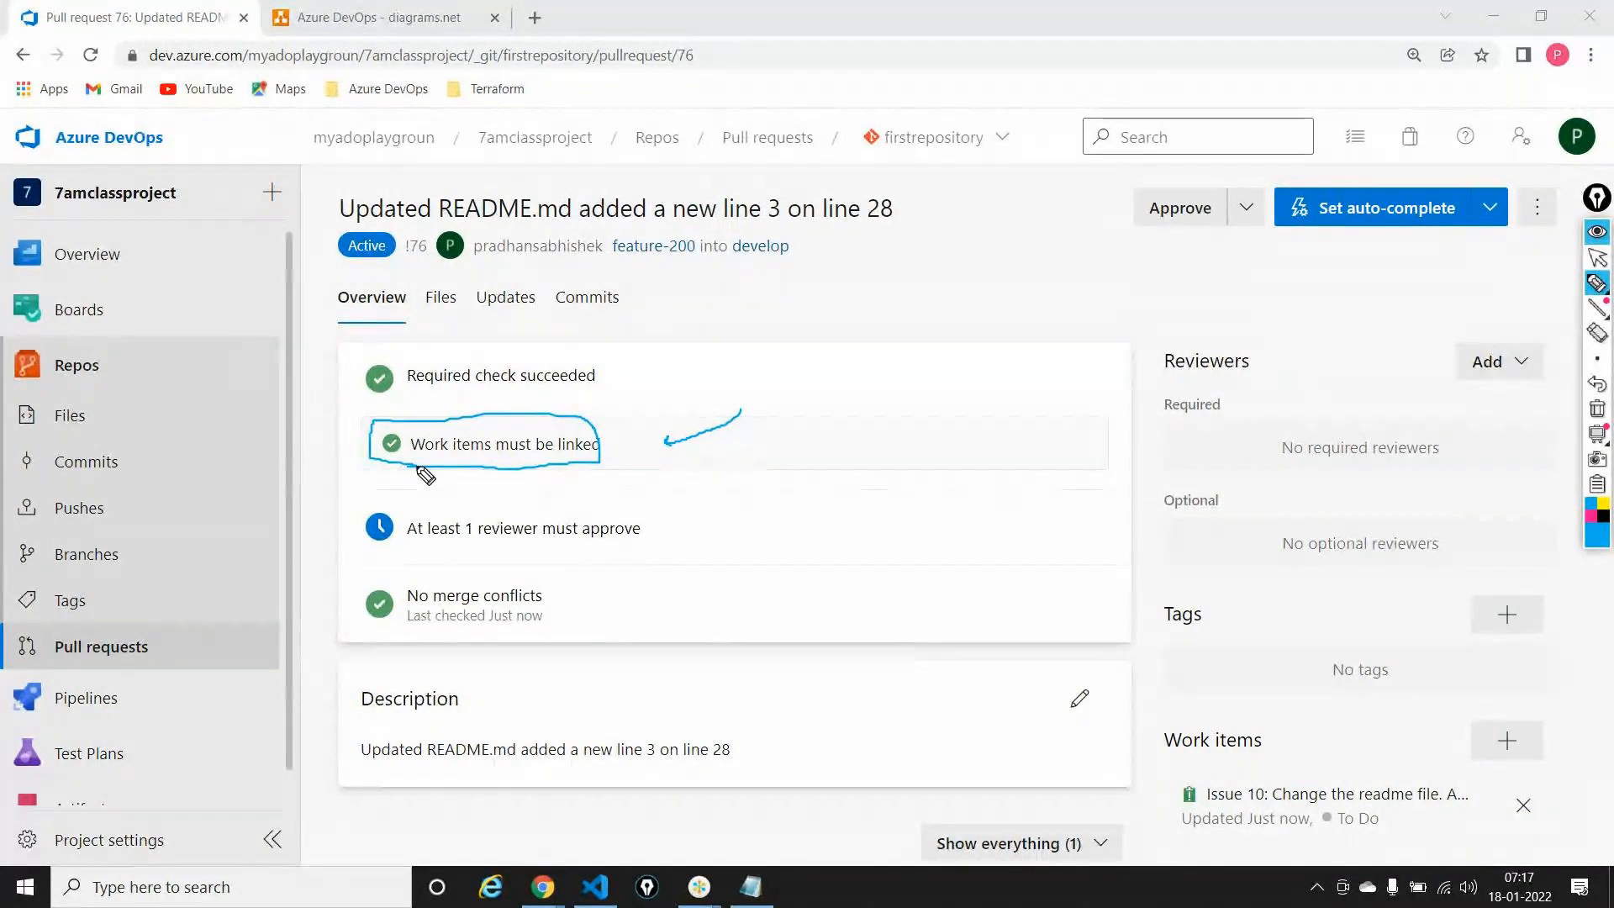
left_click(1598, 287)
left_click(1597, 258)
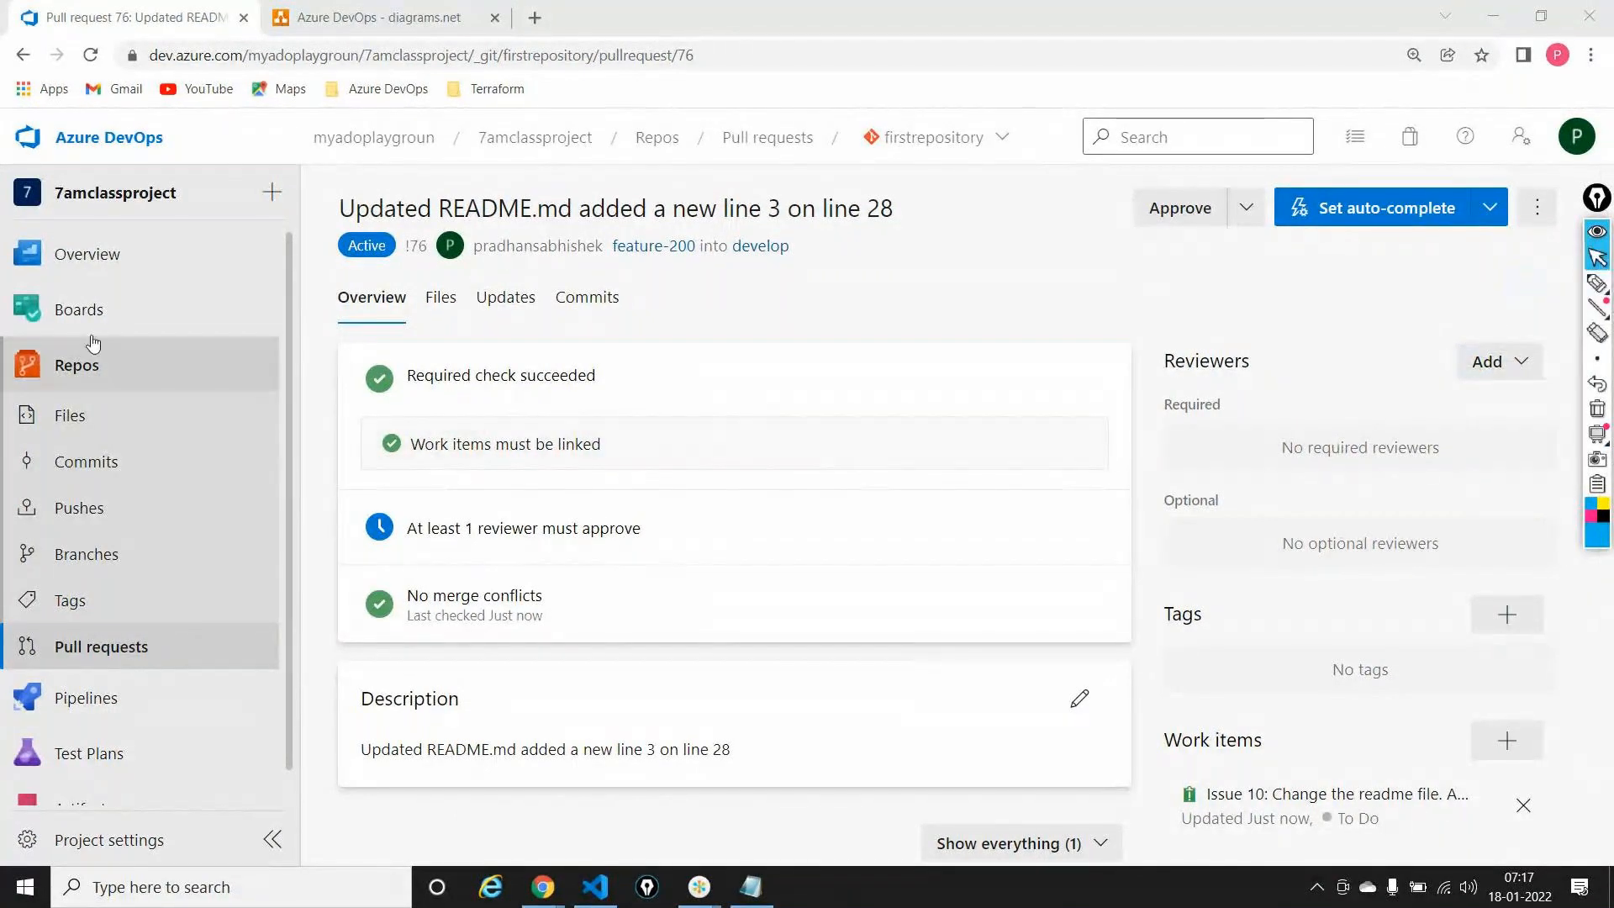
Open the issue "Change the readme file. Add a line 3" from the team board
mouse_move(84, 320)
left_click(431, 395)
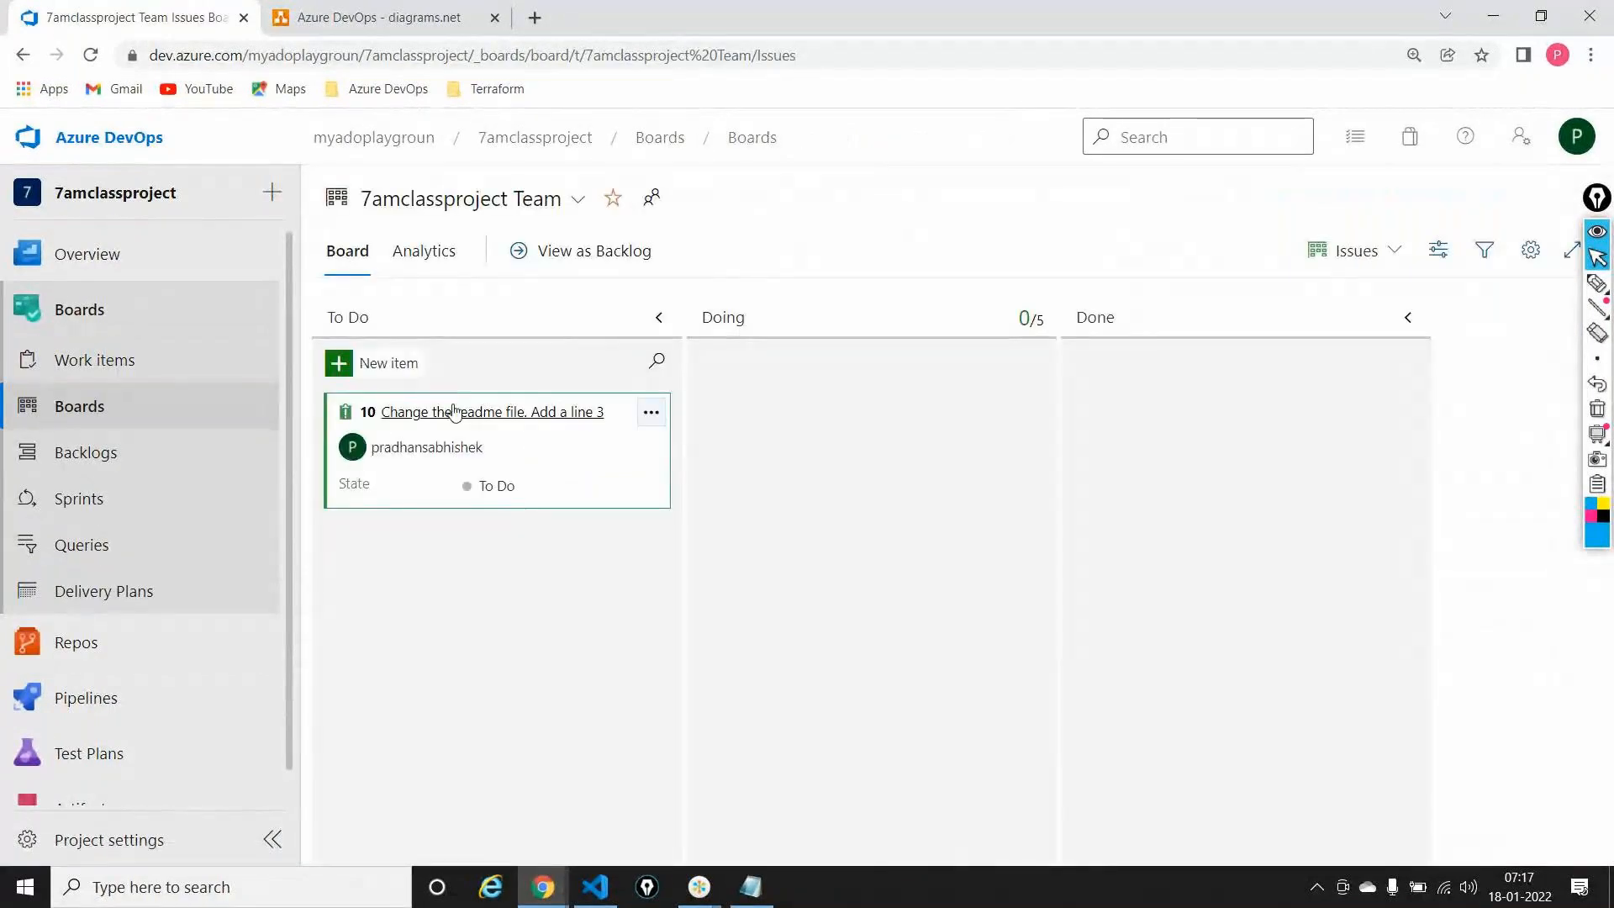
left_click(454, 411)
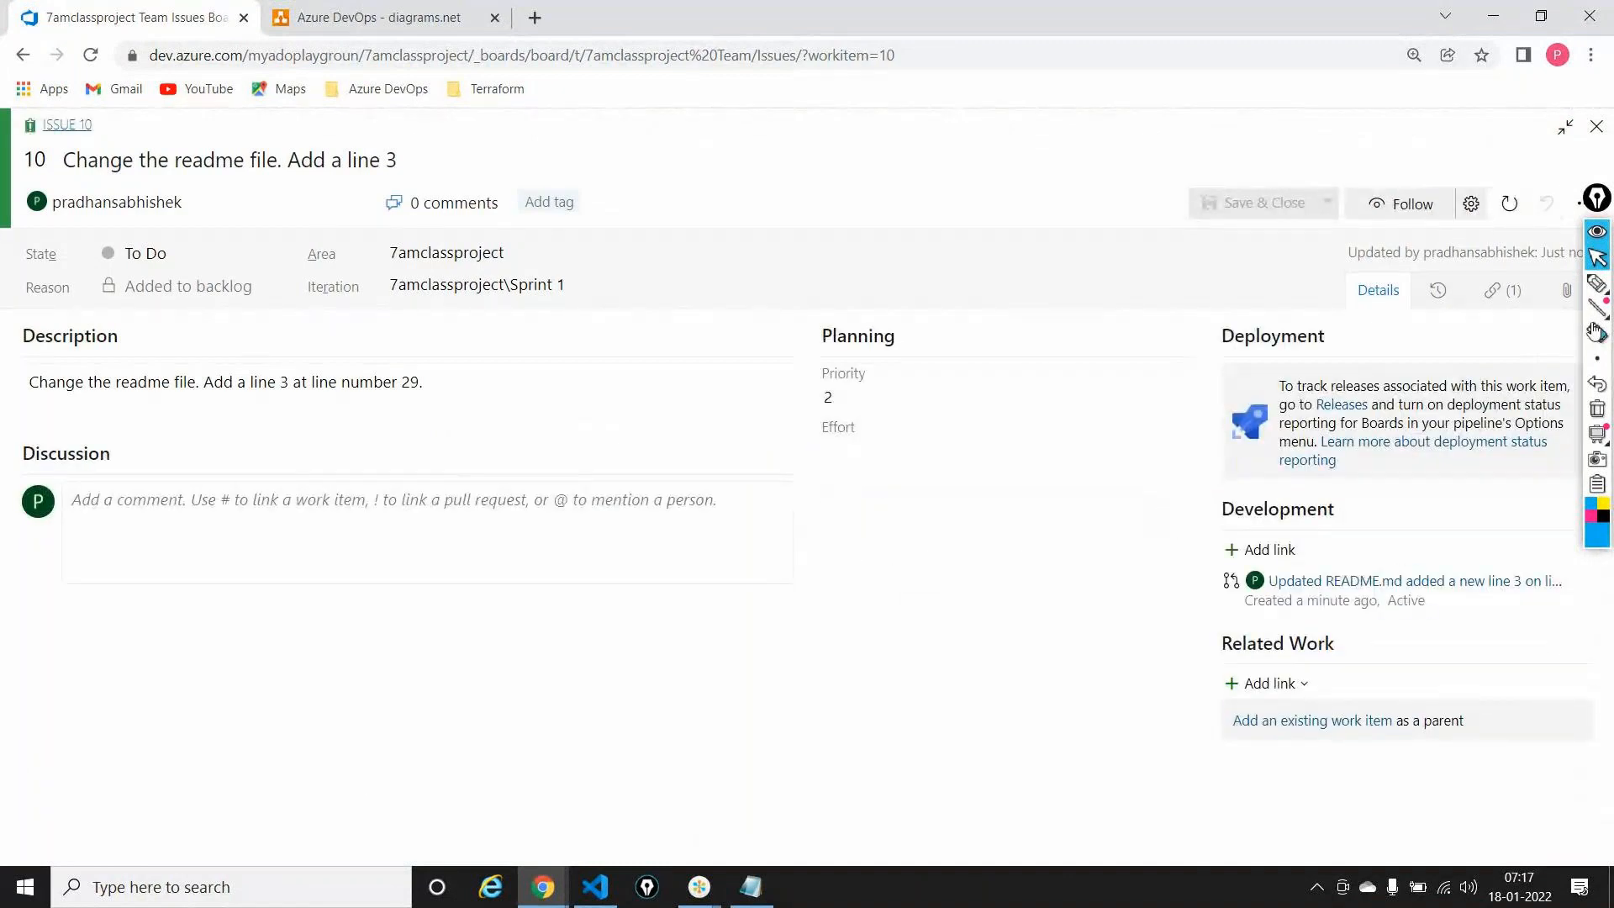
Mark the issue's title, description, Related Work and linked pull request under Development with the pen, and clear the drawings
left_click(1598, 283)
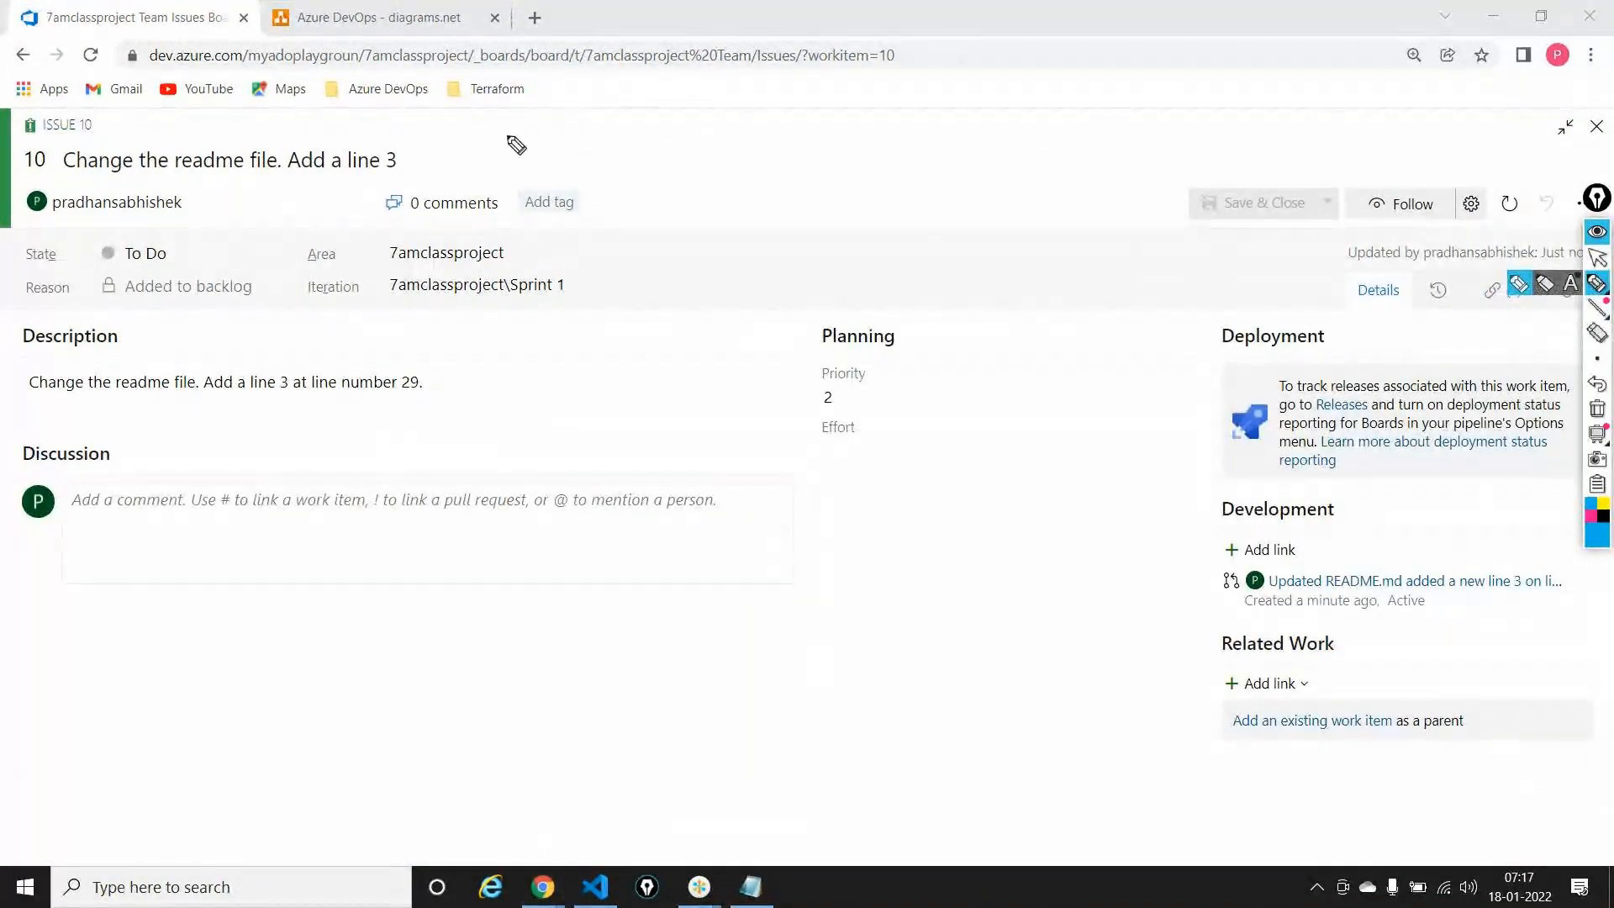
left_click_drag(508, 135, 447, 168)
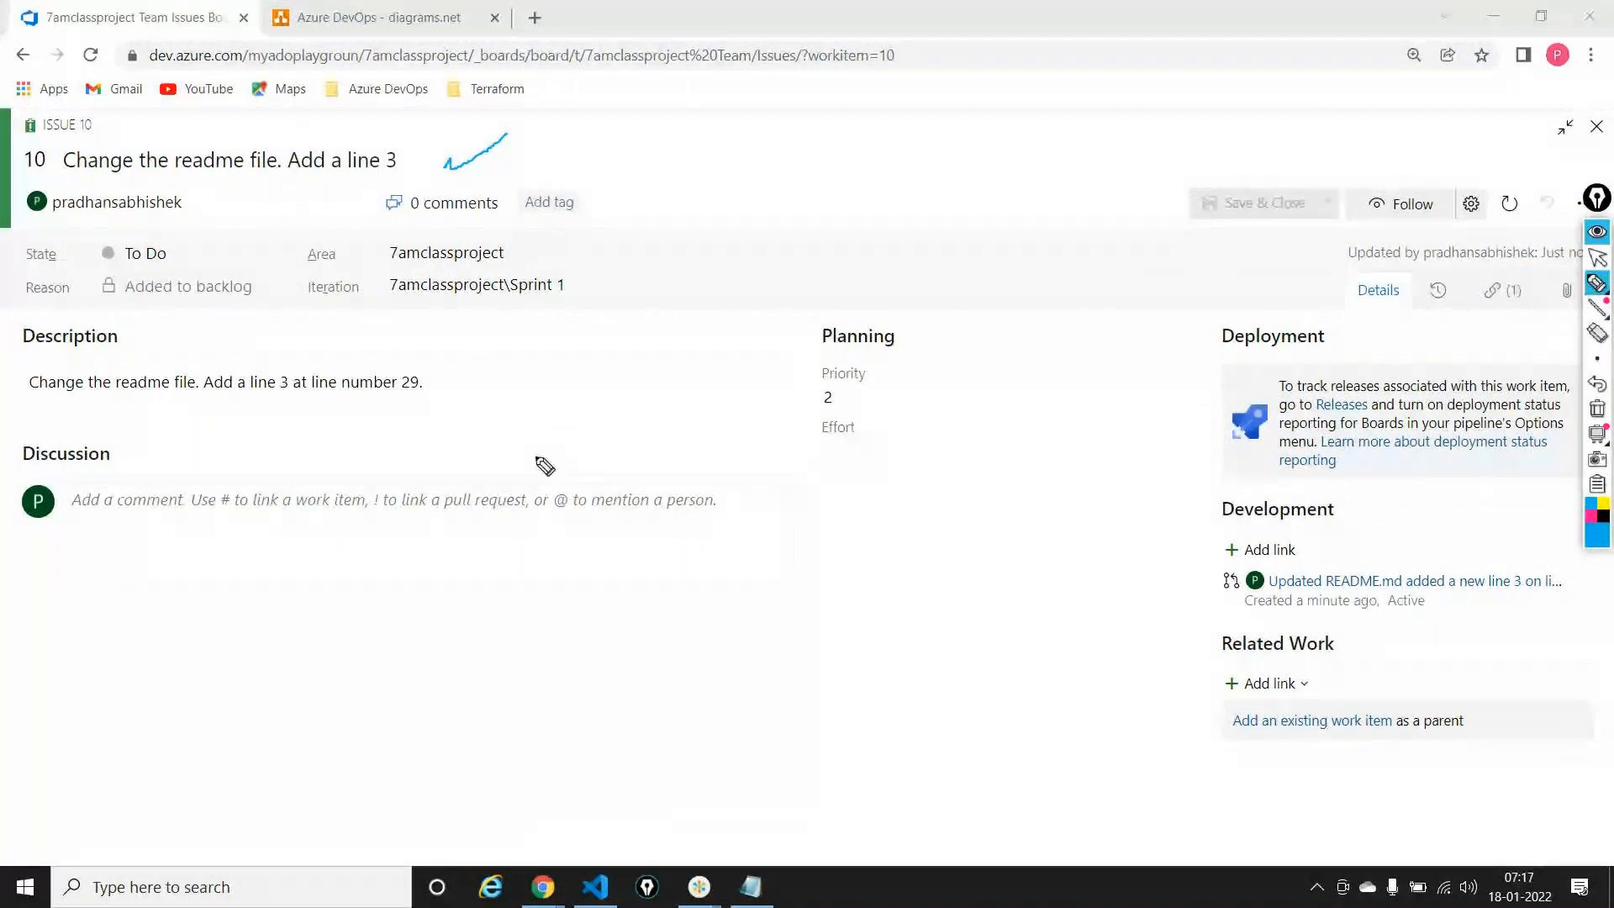
left_click_drag(528, 496, 454, 402)
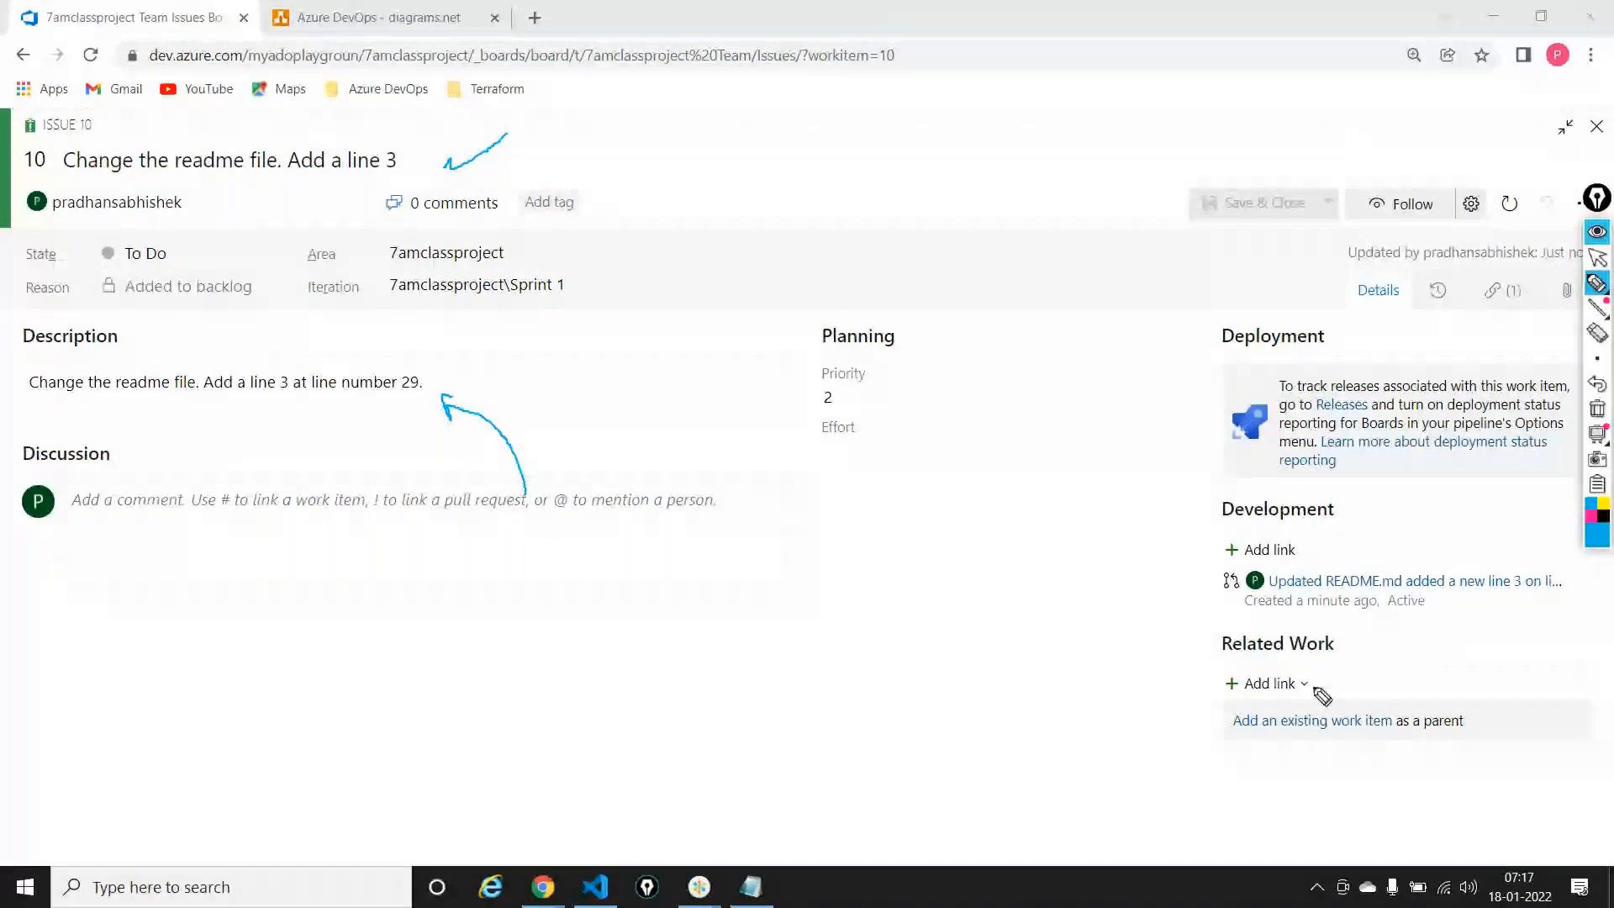
mouse_move(1279, 624)
left_mouse_down()
mouse_move(1253, 624)
mouse_move(1194, 704)
mouse_move(1201, 753)
mouse_move(1532, 758)
mouse_move(1513, 669)
mouse_move(1286, 631)
left_mouse_up()
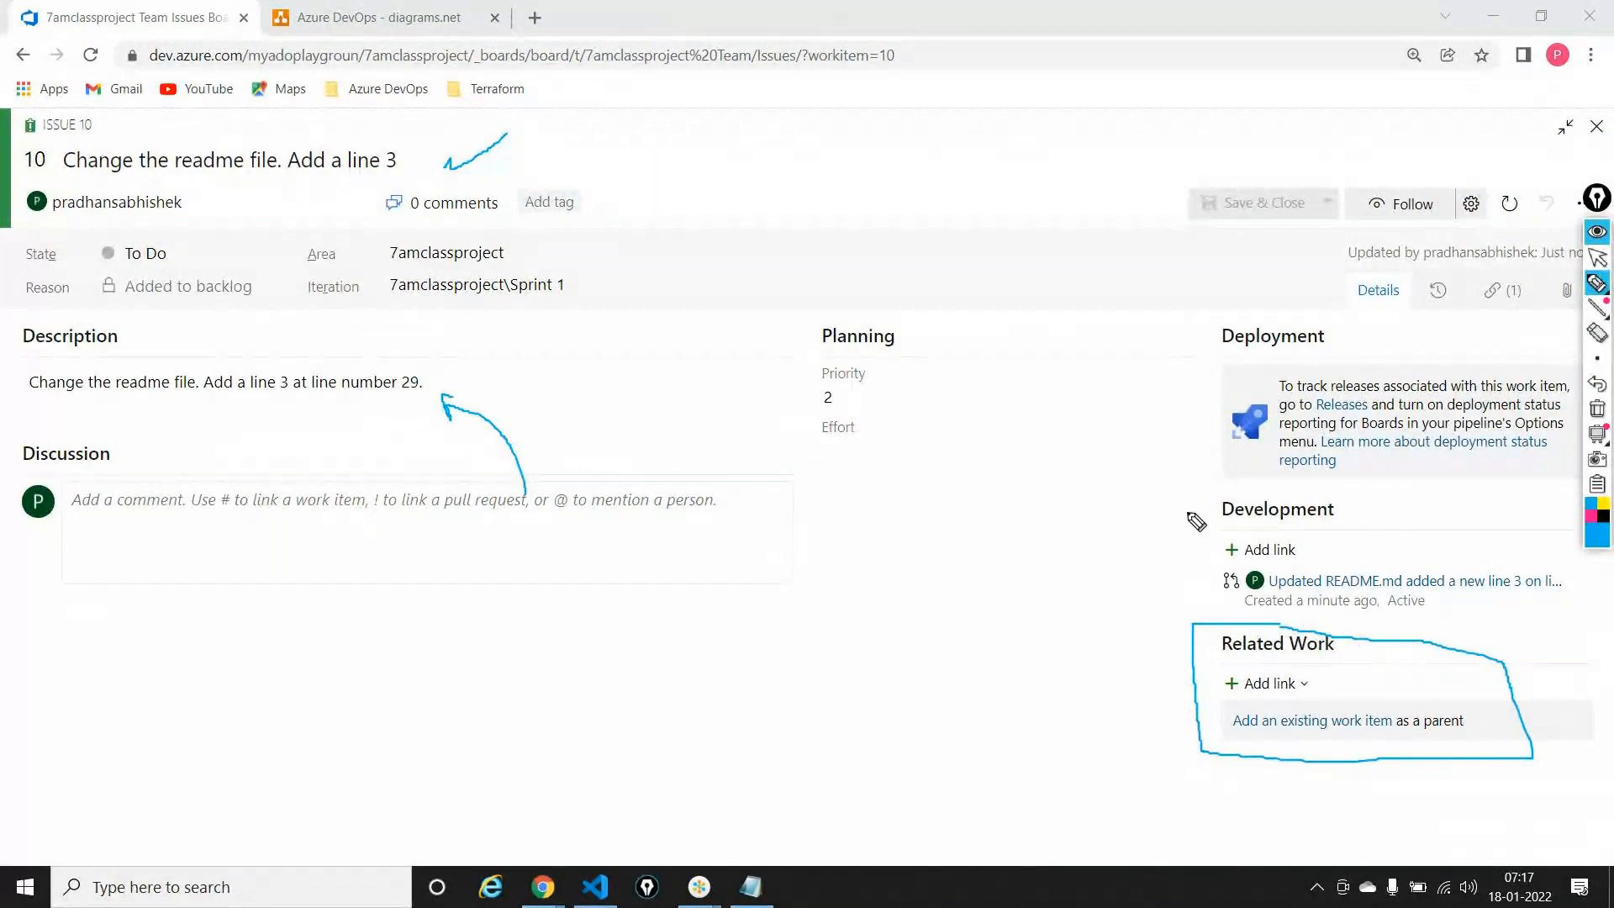
left_click_drag(1184, 494, 1186, 620)
mouse_move(1187, 500)
left_mouse_down()
mouse_move(1510, 503)
mouse_move(1592, 565)
mouse_move(1496, 626)
mouse_move(1246, 617)
left_mouse_up()
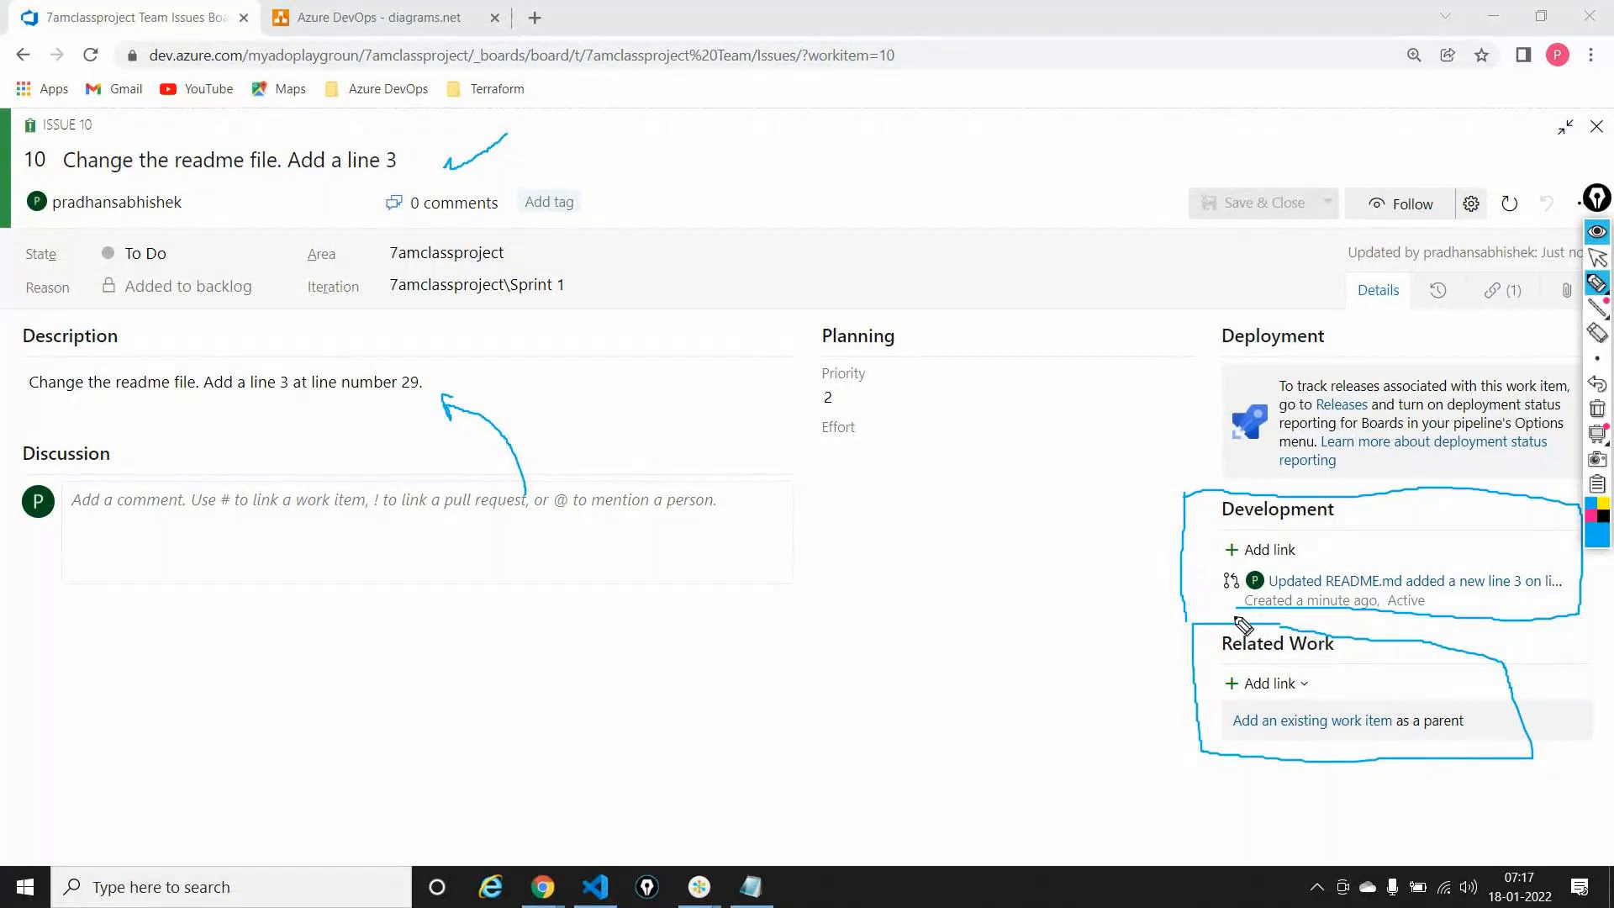
mouse_move(1056, 548)
left_mouse_down()
mouse_move(1173, 561)
mouse_move(1204, 585)
mouse_move(1185, 599)
left_mouse_up()
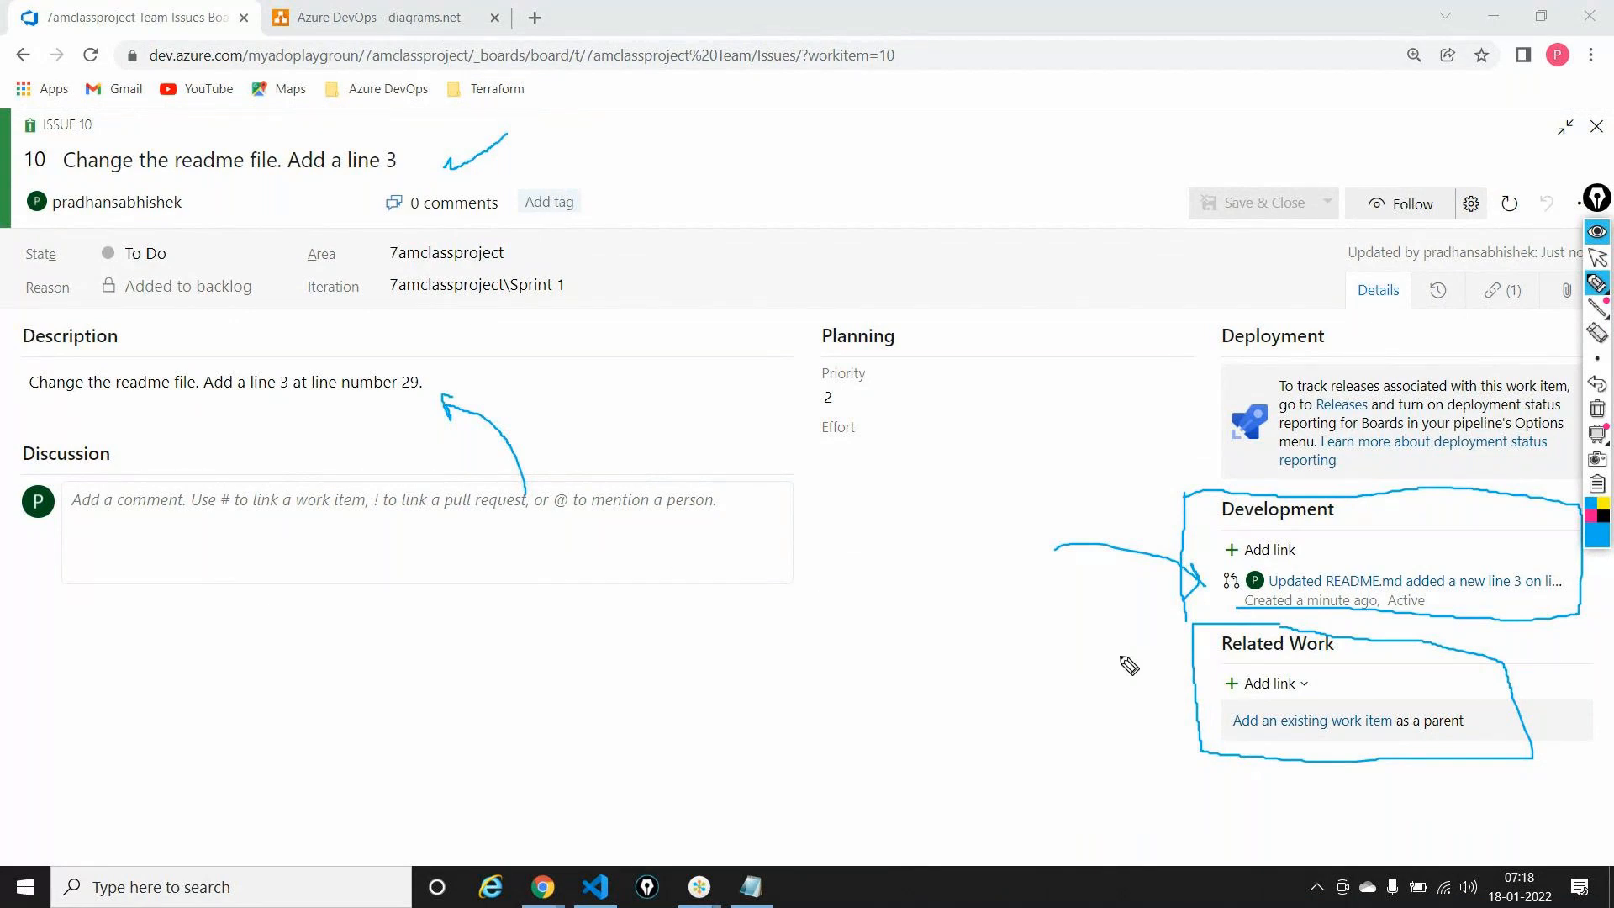
mouse_move(1036, 399)
left_mouse_down()
mouse_move(1137, 452)
mouse_move(1197, 514)
mouse_move(1171, 521)
mouse_move(1200, 510)
left_mouse_up()
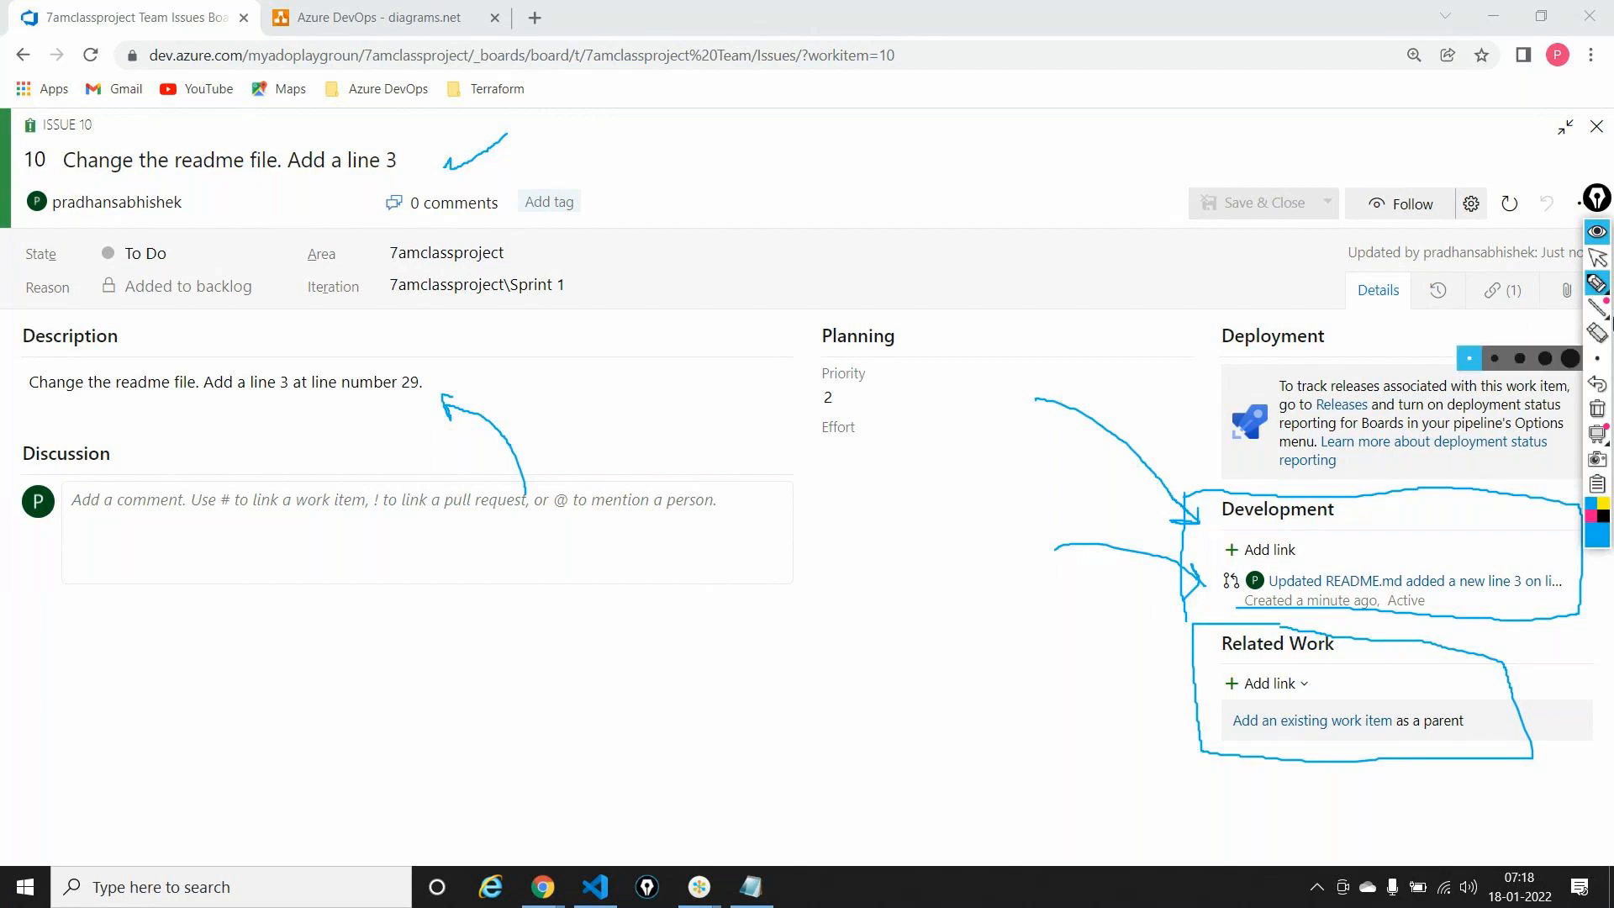
left_click(1597, 410)
left_click(1599, 259)
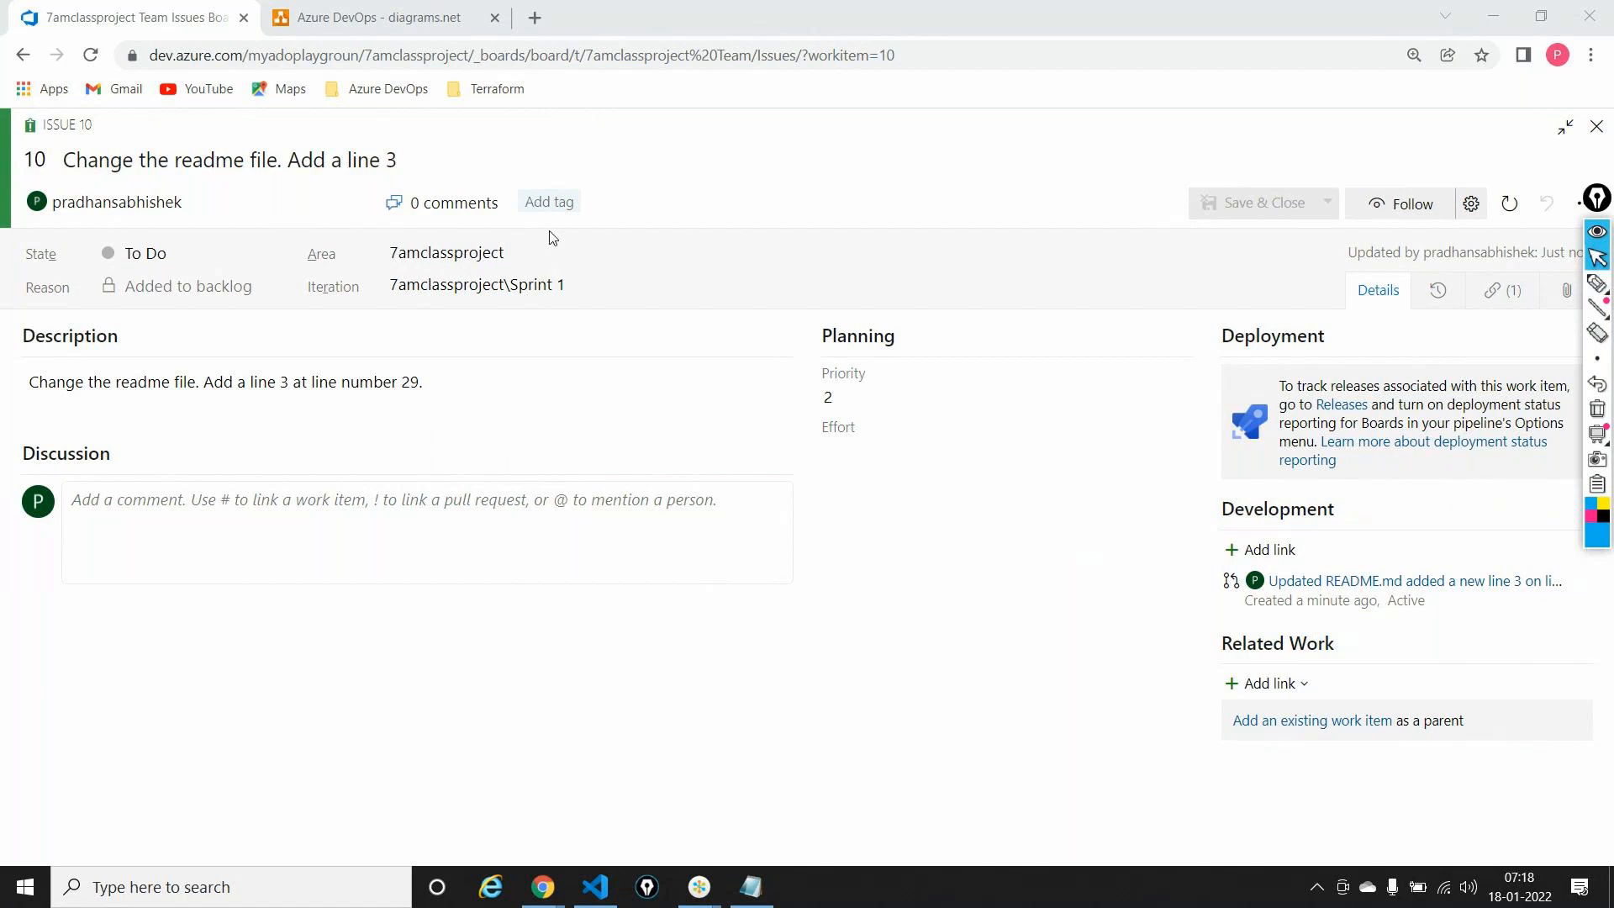
Open the develop branch's policies from the repository's branch list and review the reviewer and linked work item requirements
left_click(24, 55)
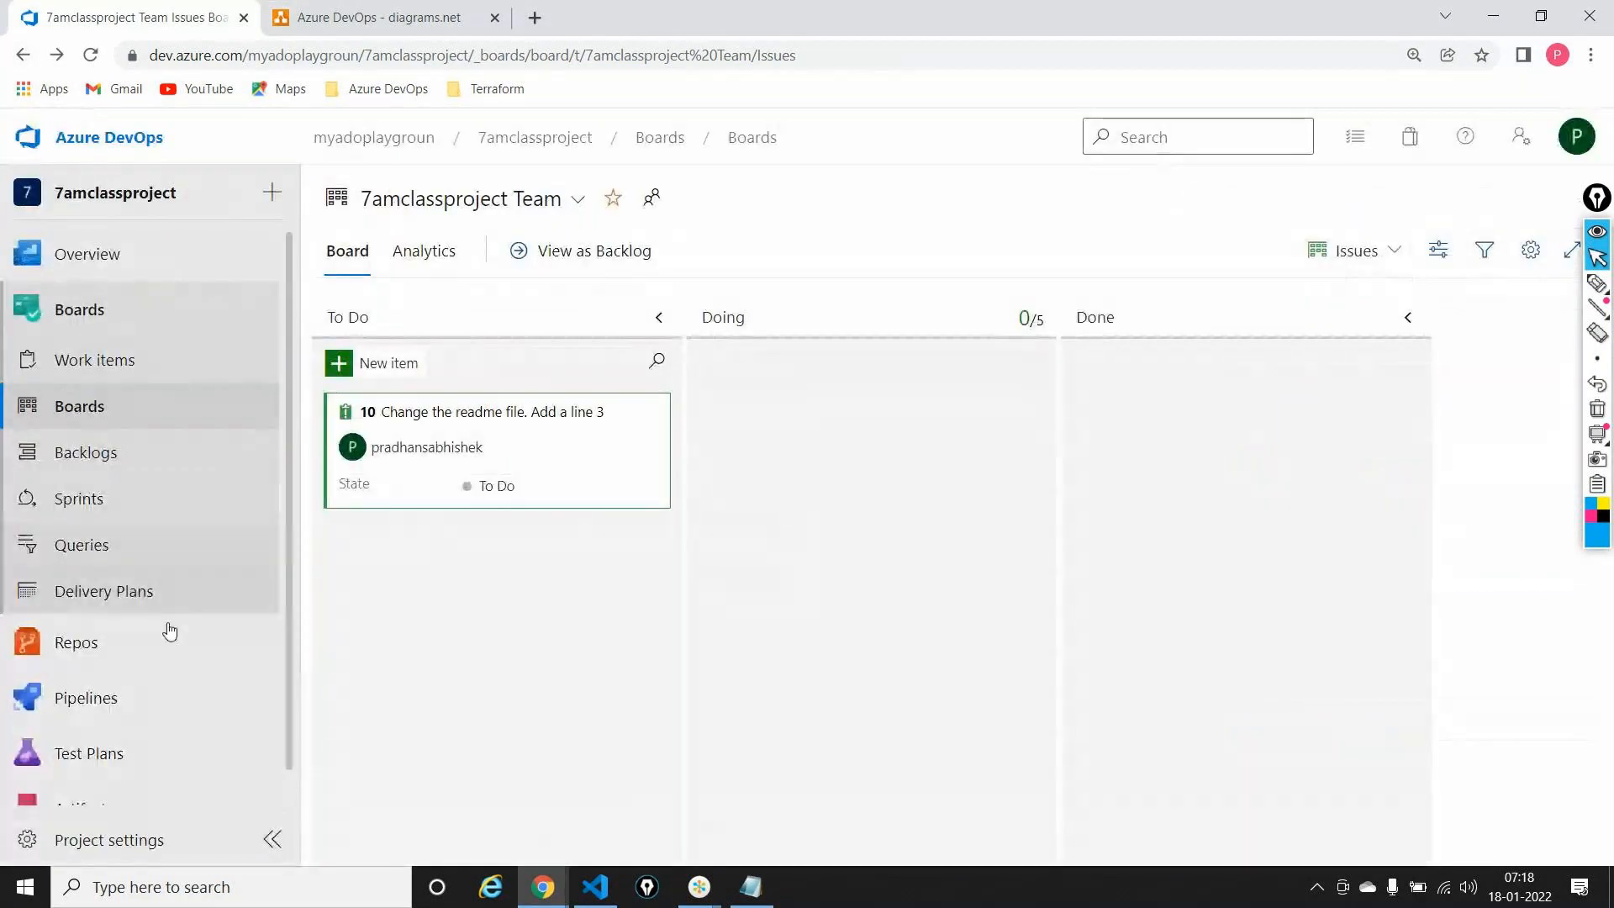
mouse_move(168, 638)
left_click(401, 567)
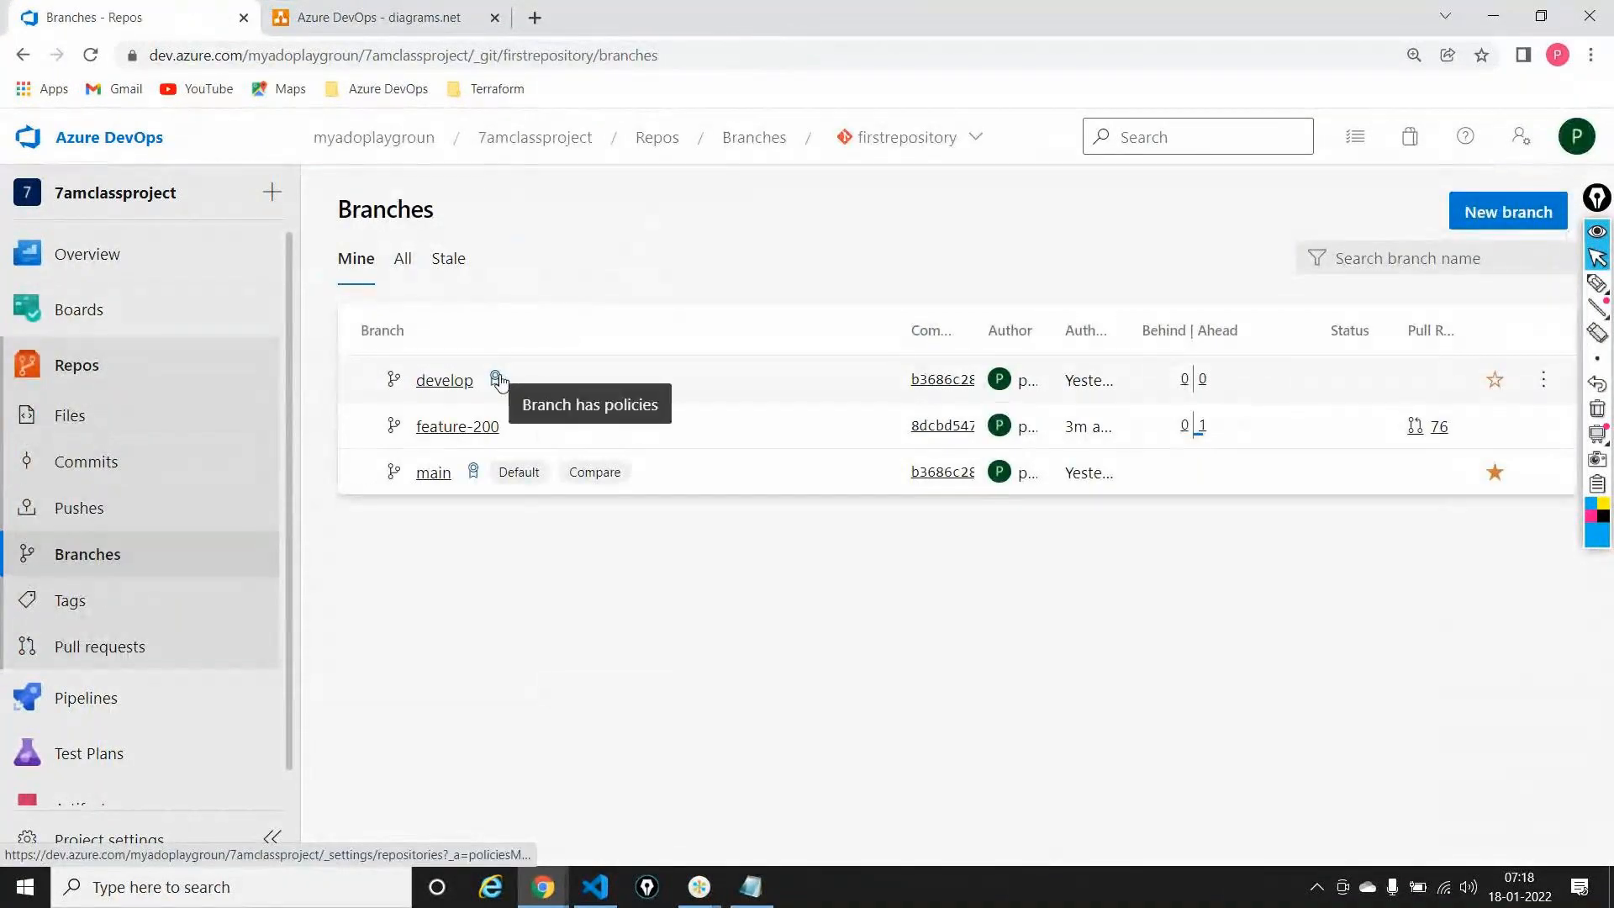
left_click(500, 380)
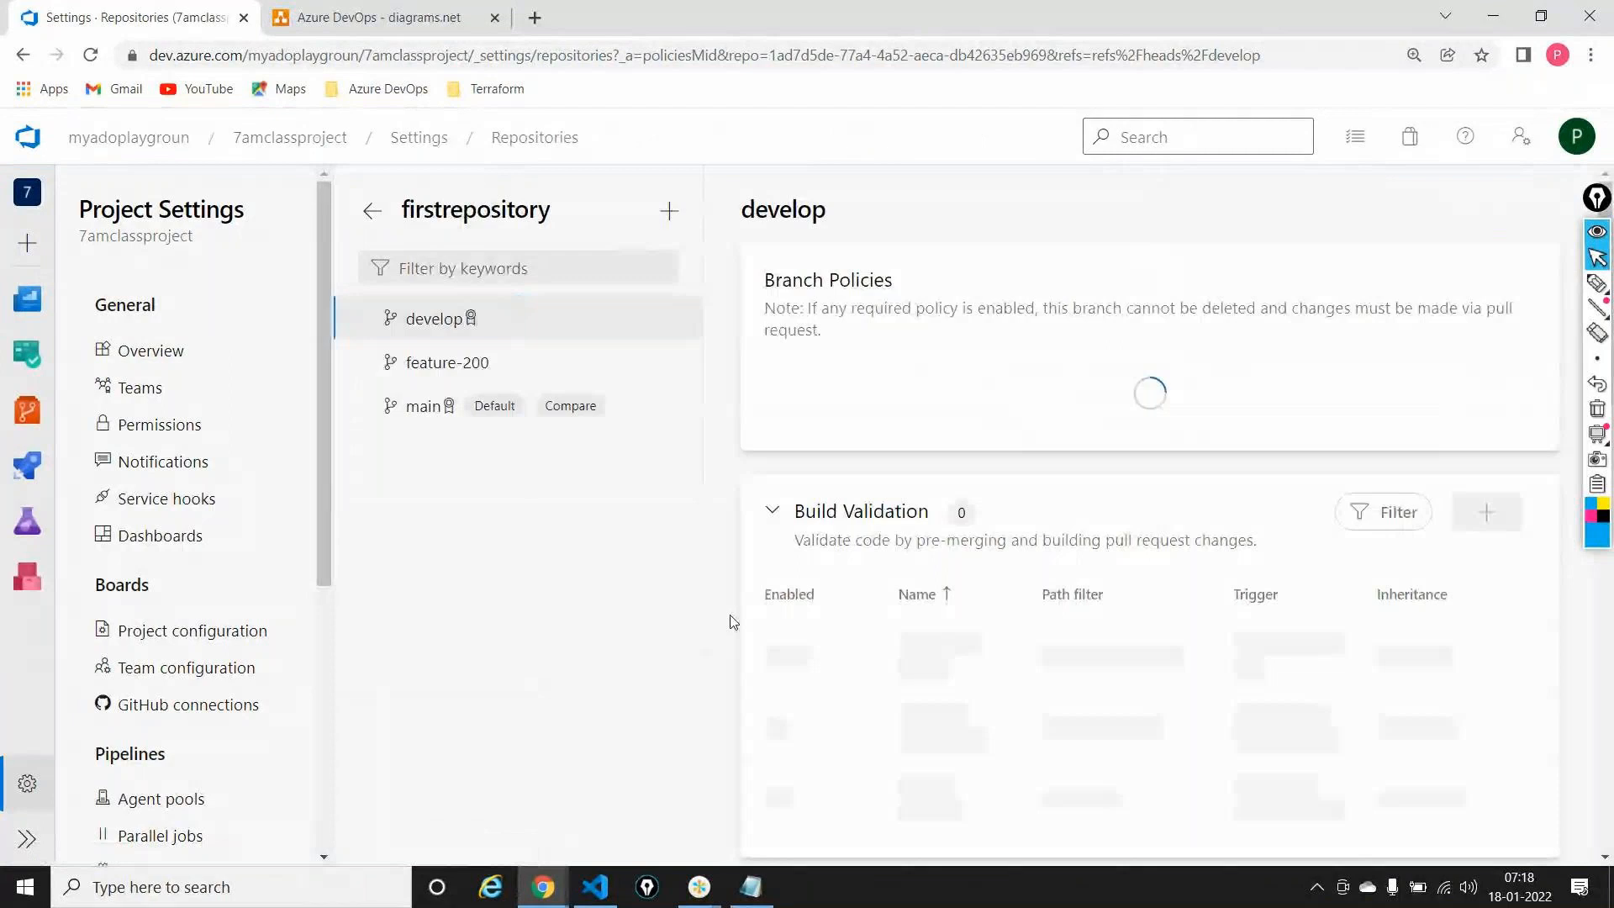
scroll(1010, 557, "down", 1)
scroll(1010, 555, "down", 2)
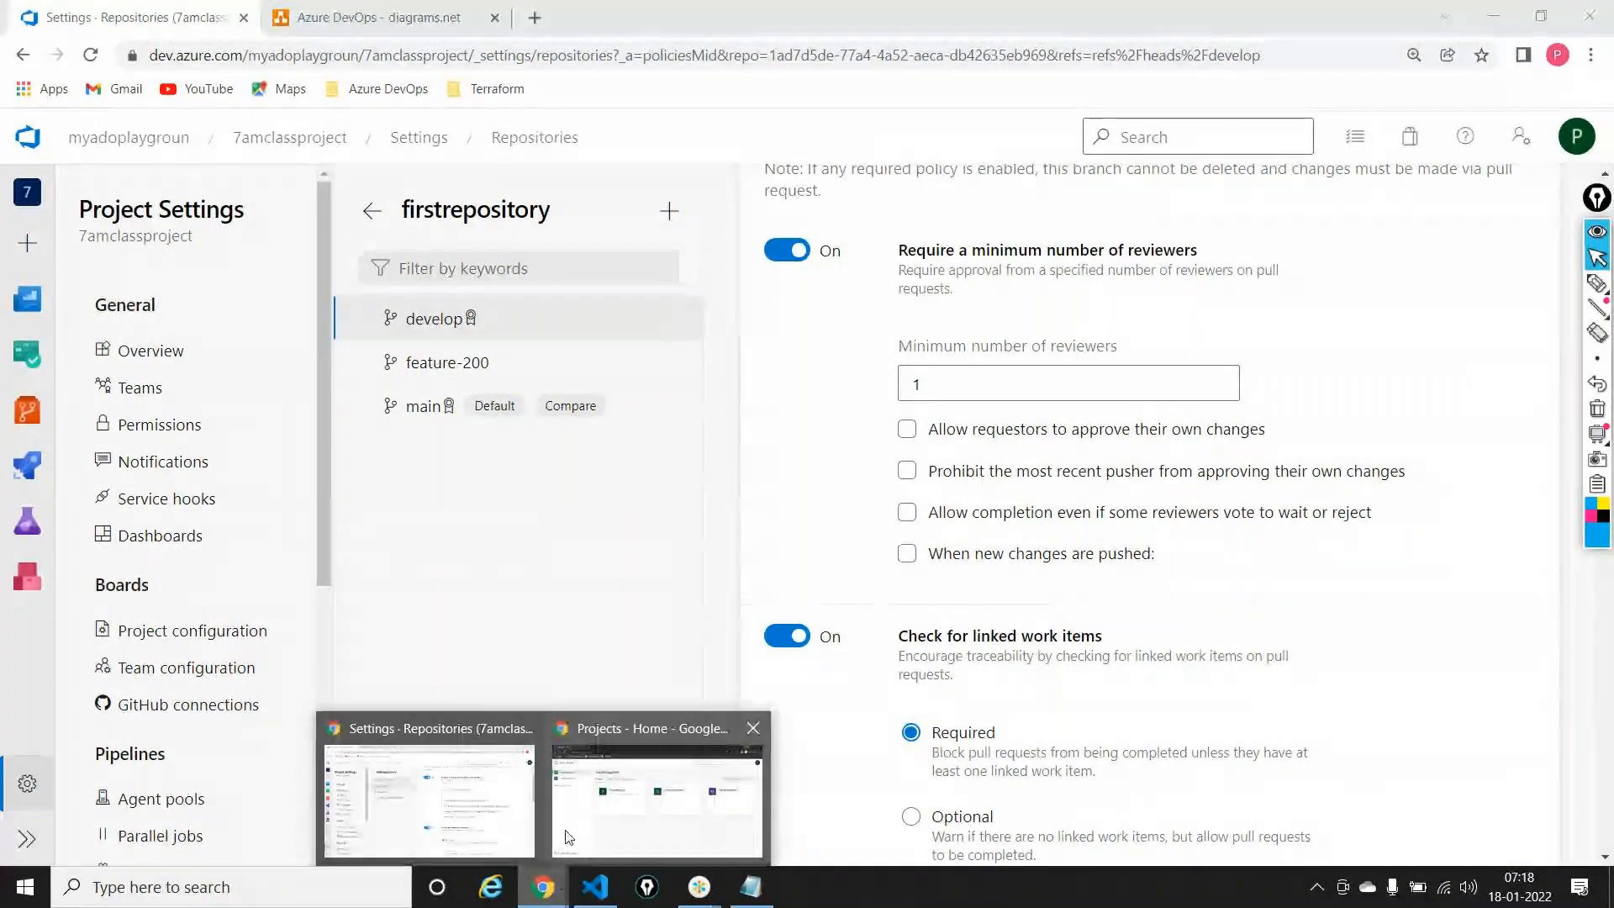
Switch to the incognito browser window, collapse the annotation toolbar, check the signed-in account and refresh its project list
left_click(643, 758)
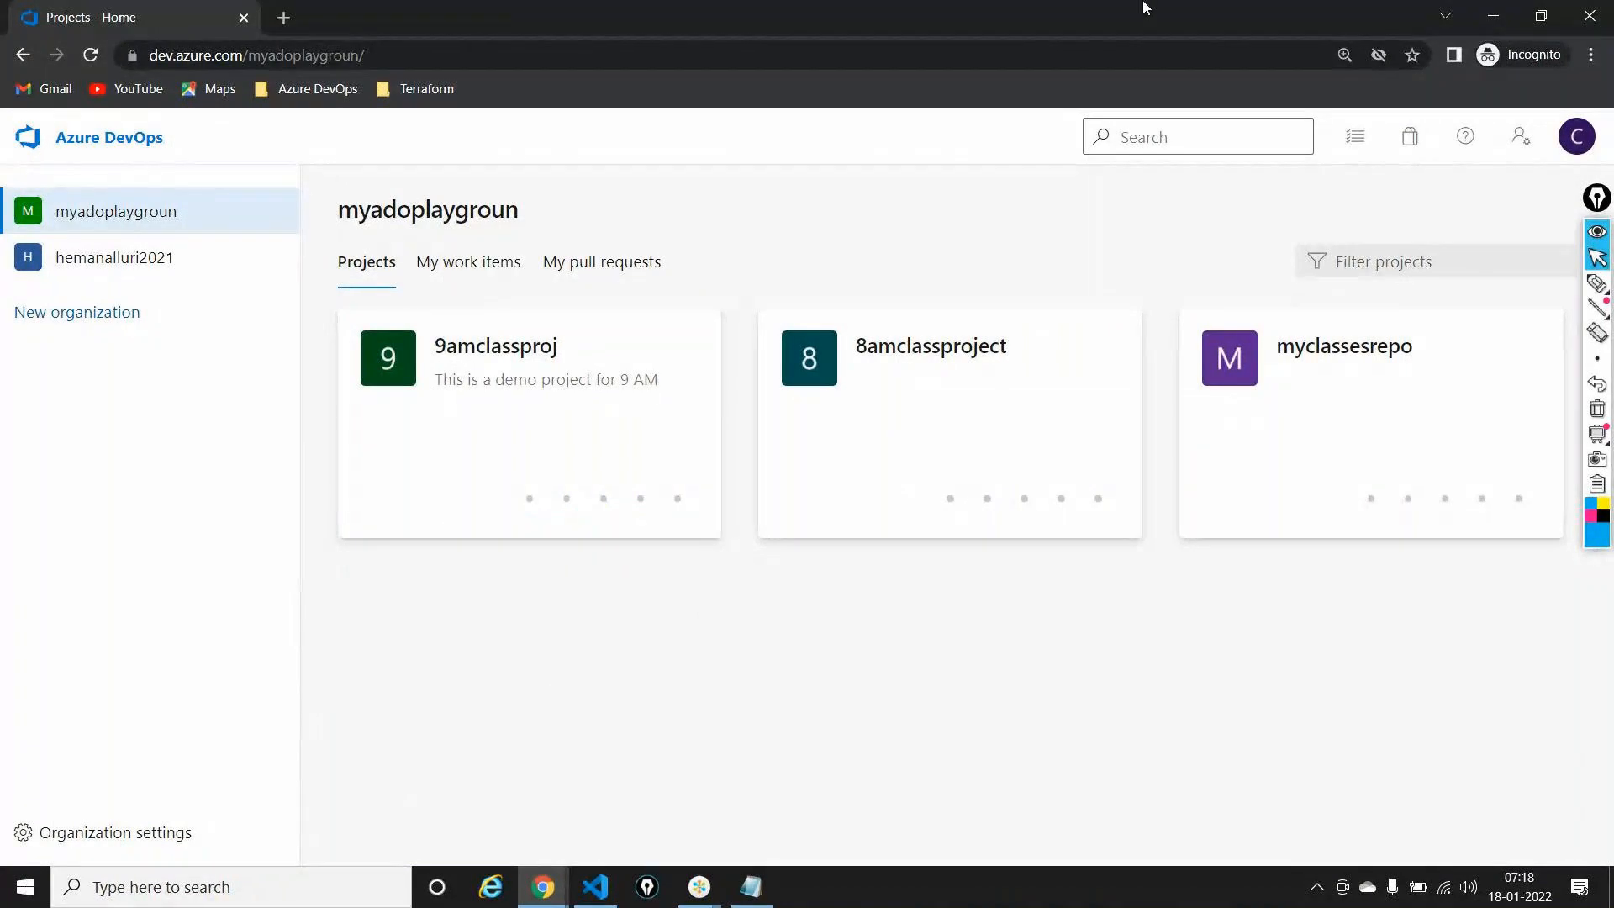
left_click(1585, 143)
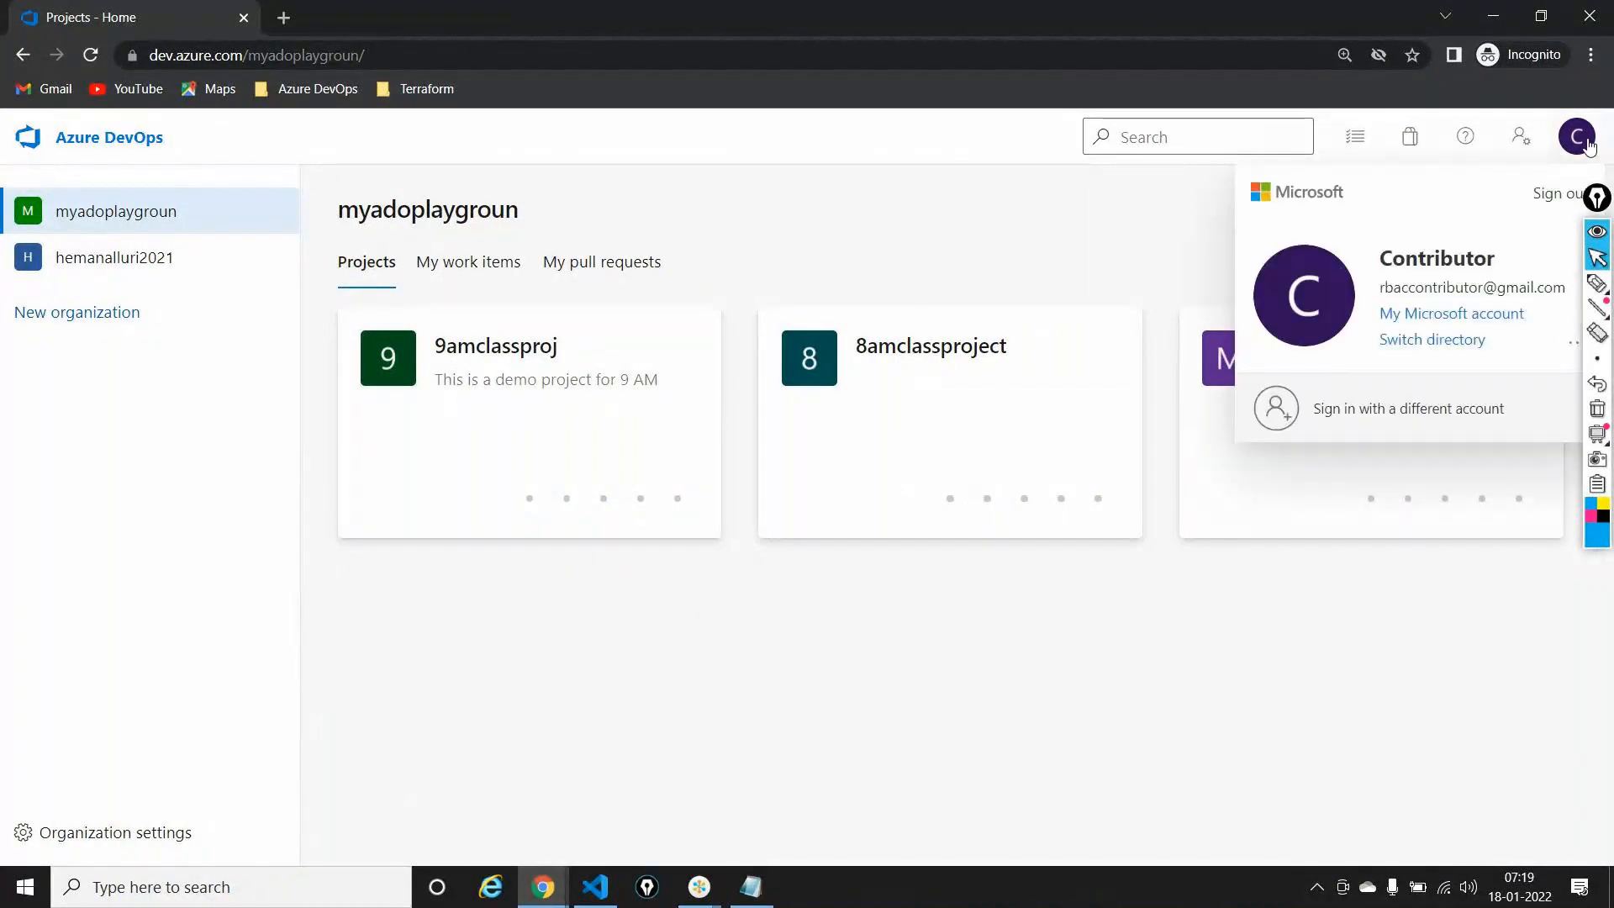
double_click(1418, 263)
left_click(1600, 236)
left_click_drag(1597, 202, 1585, 417)
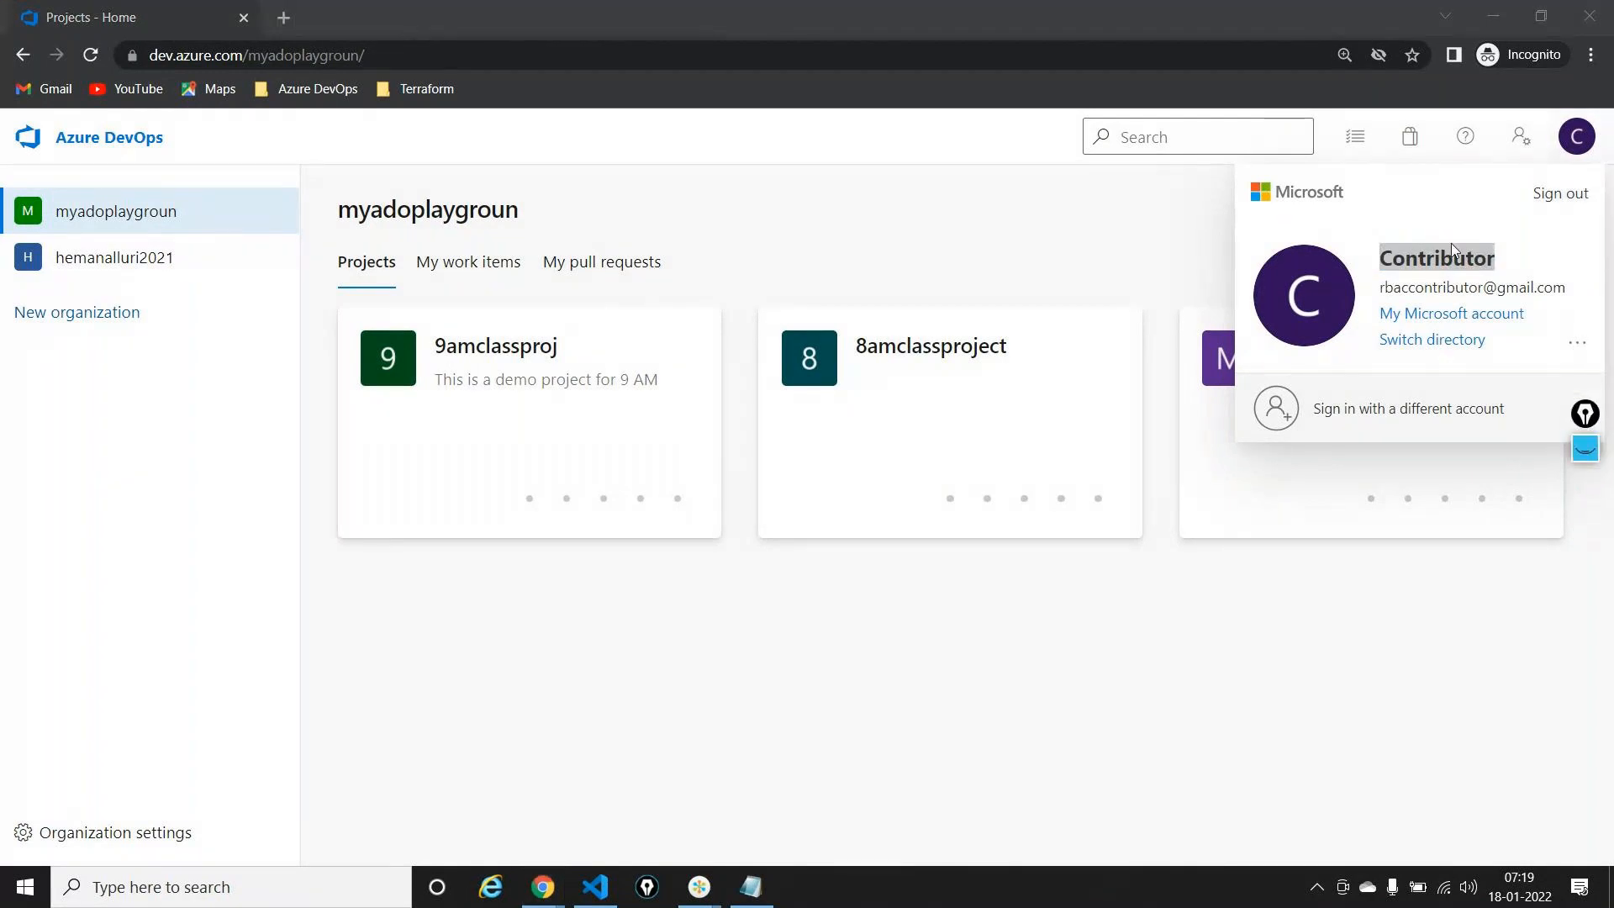
double_click(1432, 257)
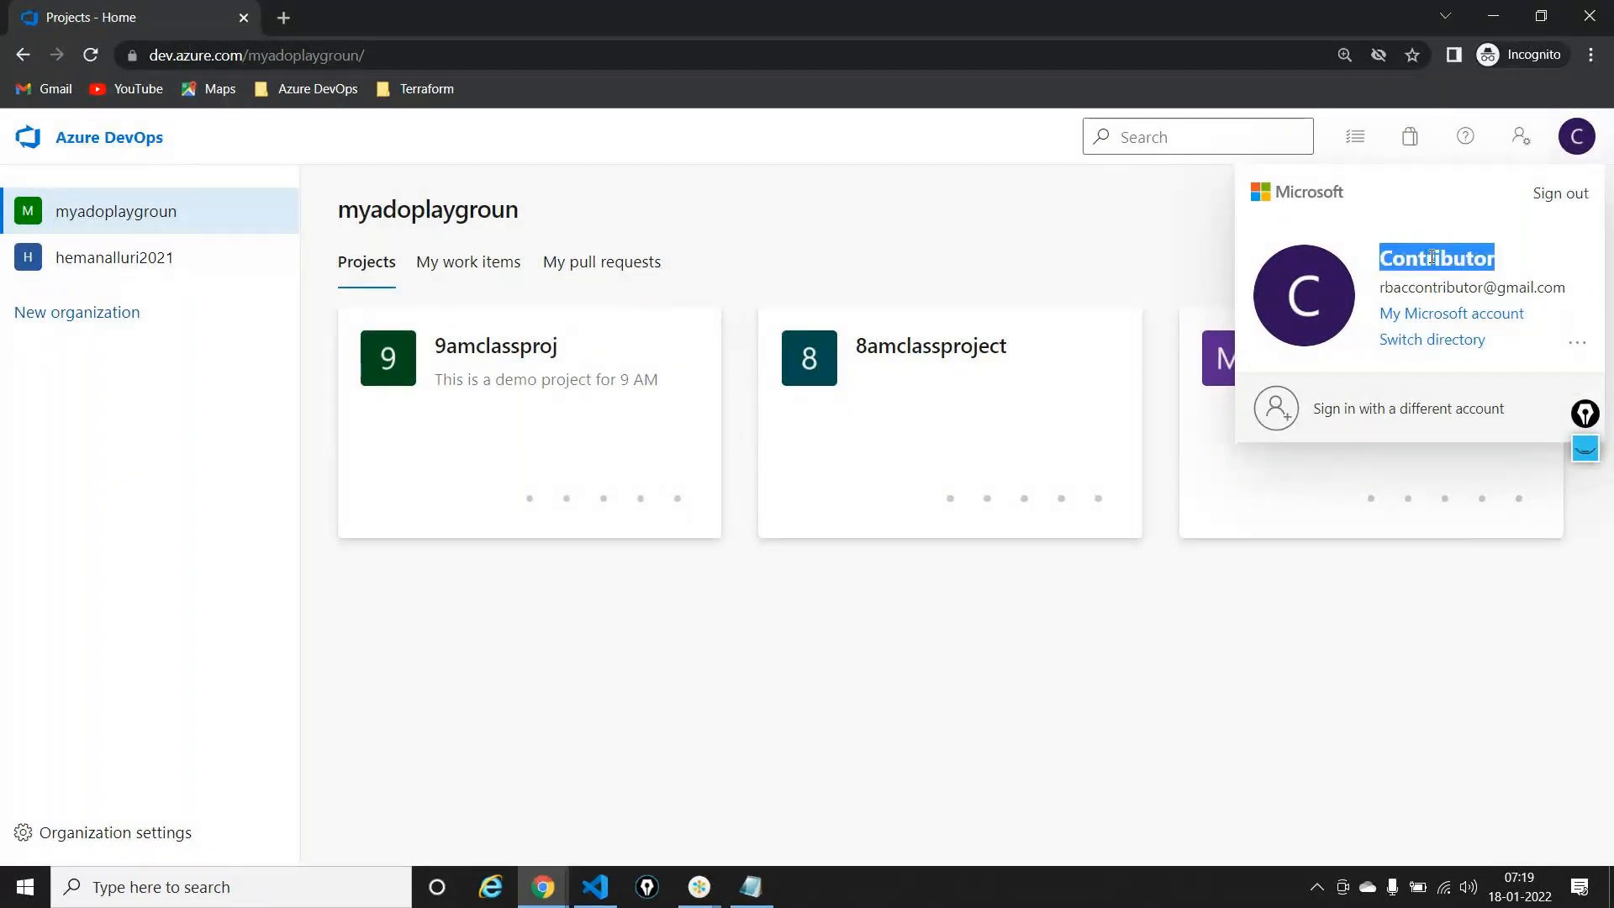
triple_click(1439, 286)
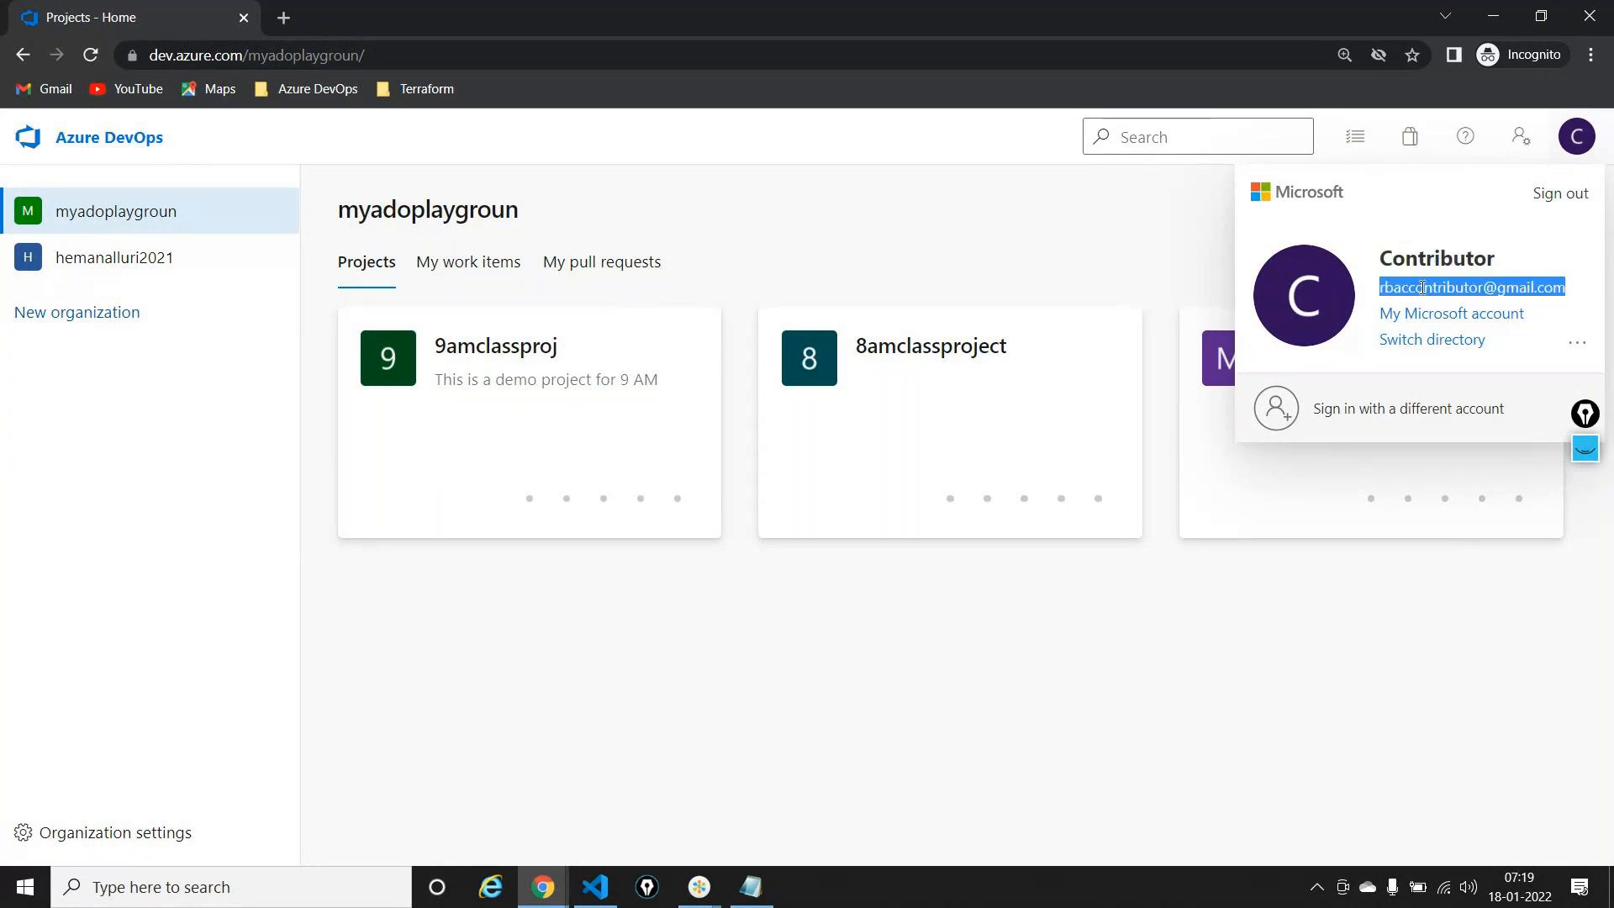
left_click(1096, 636)
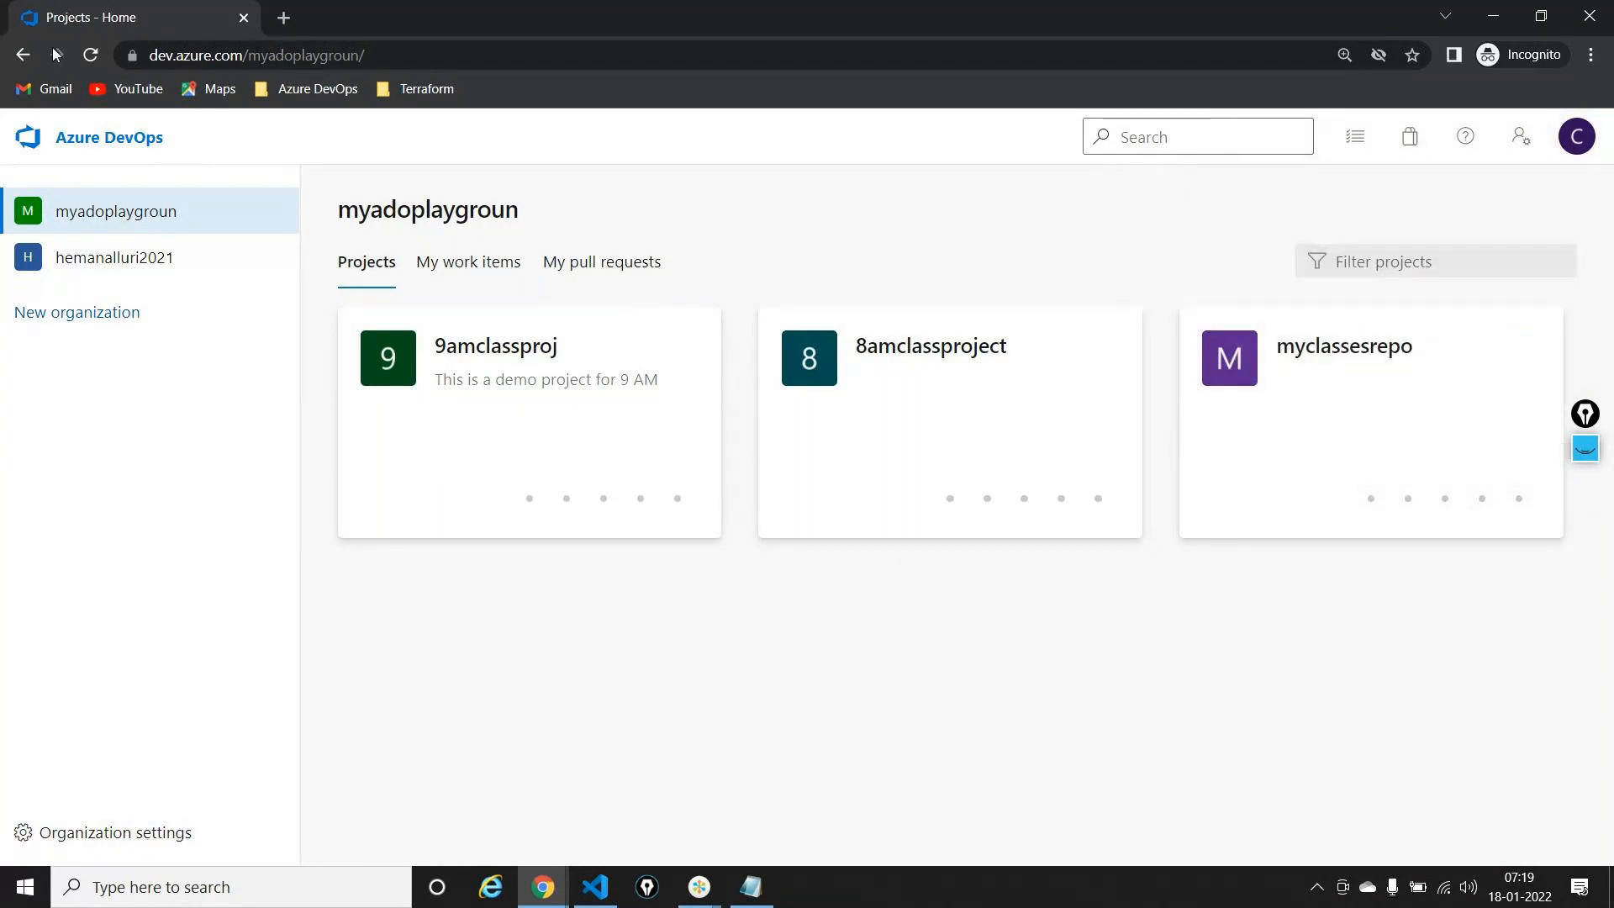
left_click(86, 59)
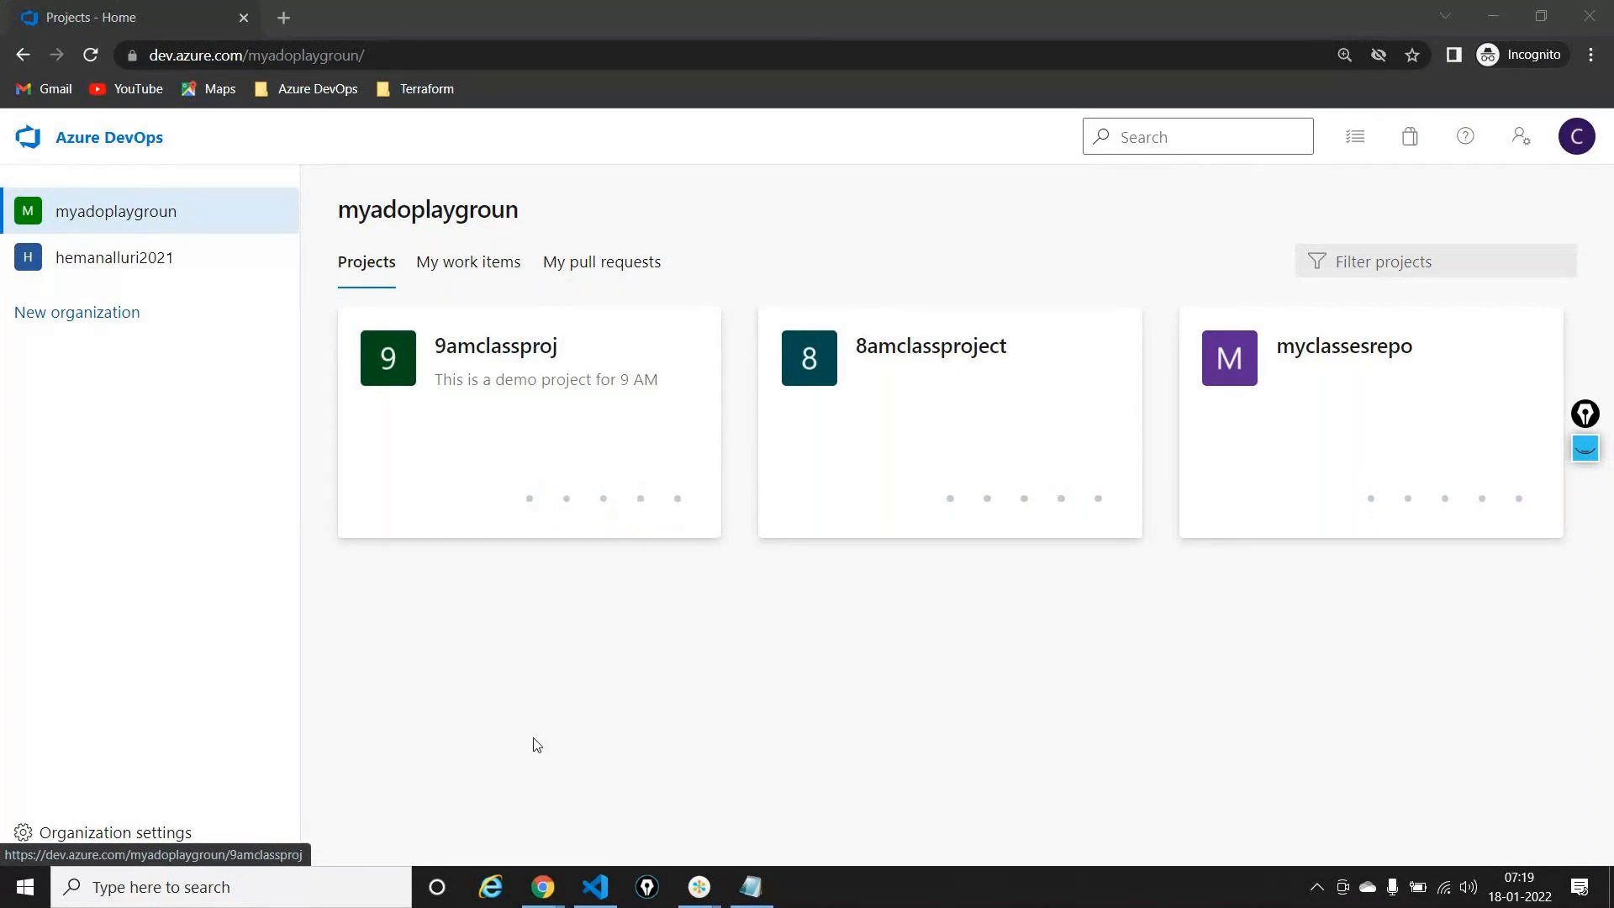
Return to the main browser window, go to the myadoplaygroun organization home and check which account is signed in
mouse_move(543, 887)
left_click(459, 821)
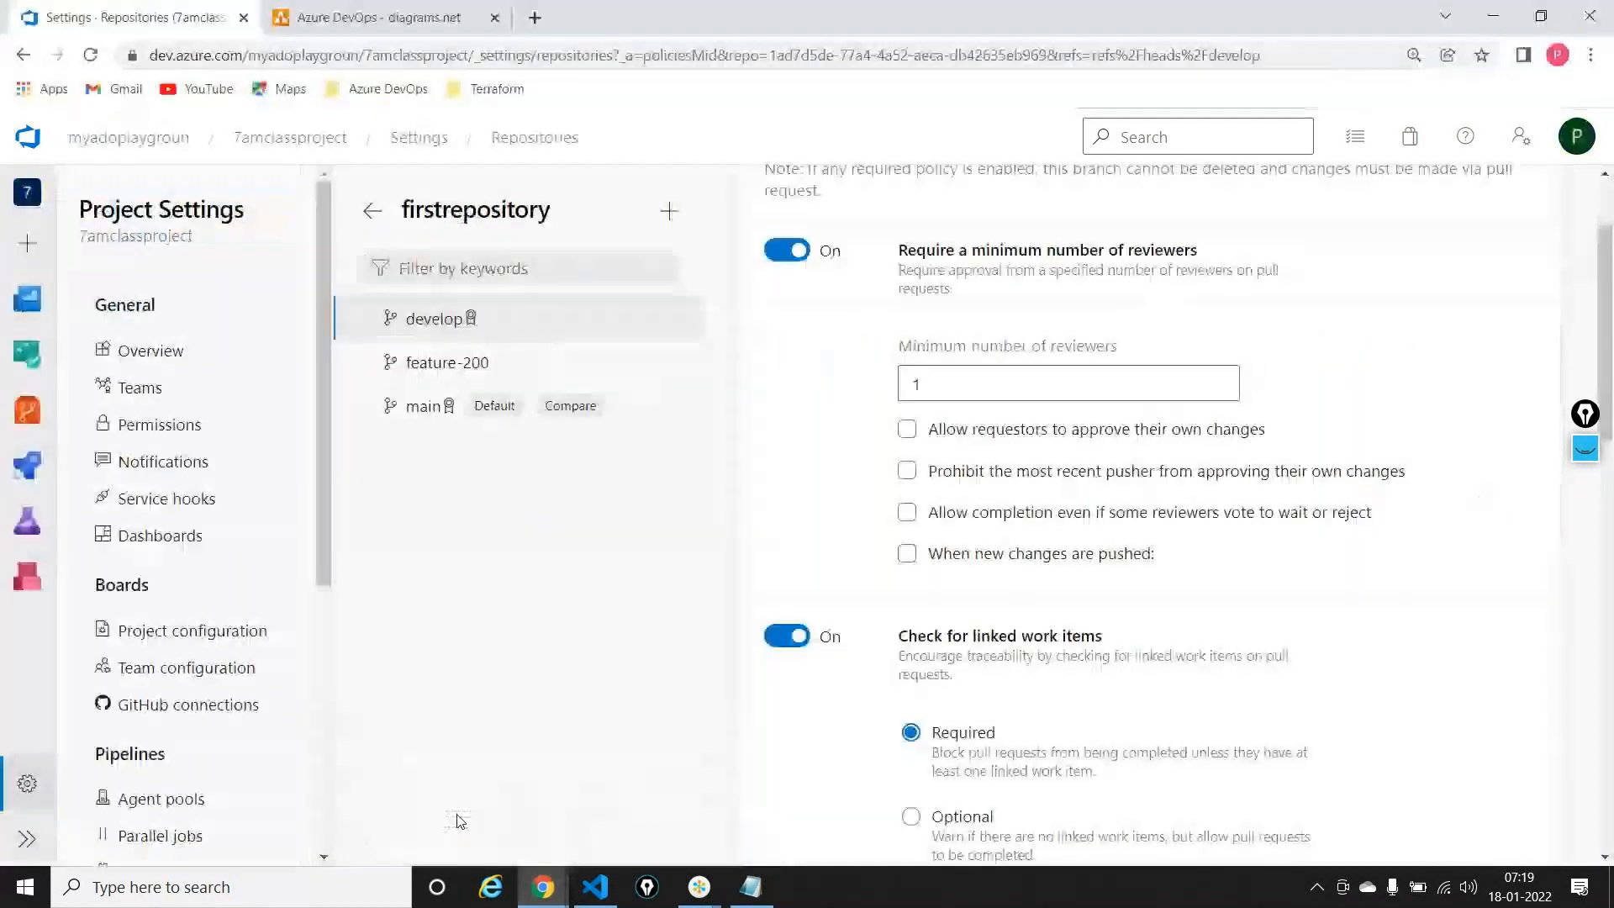
left_click(22, 143)
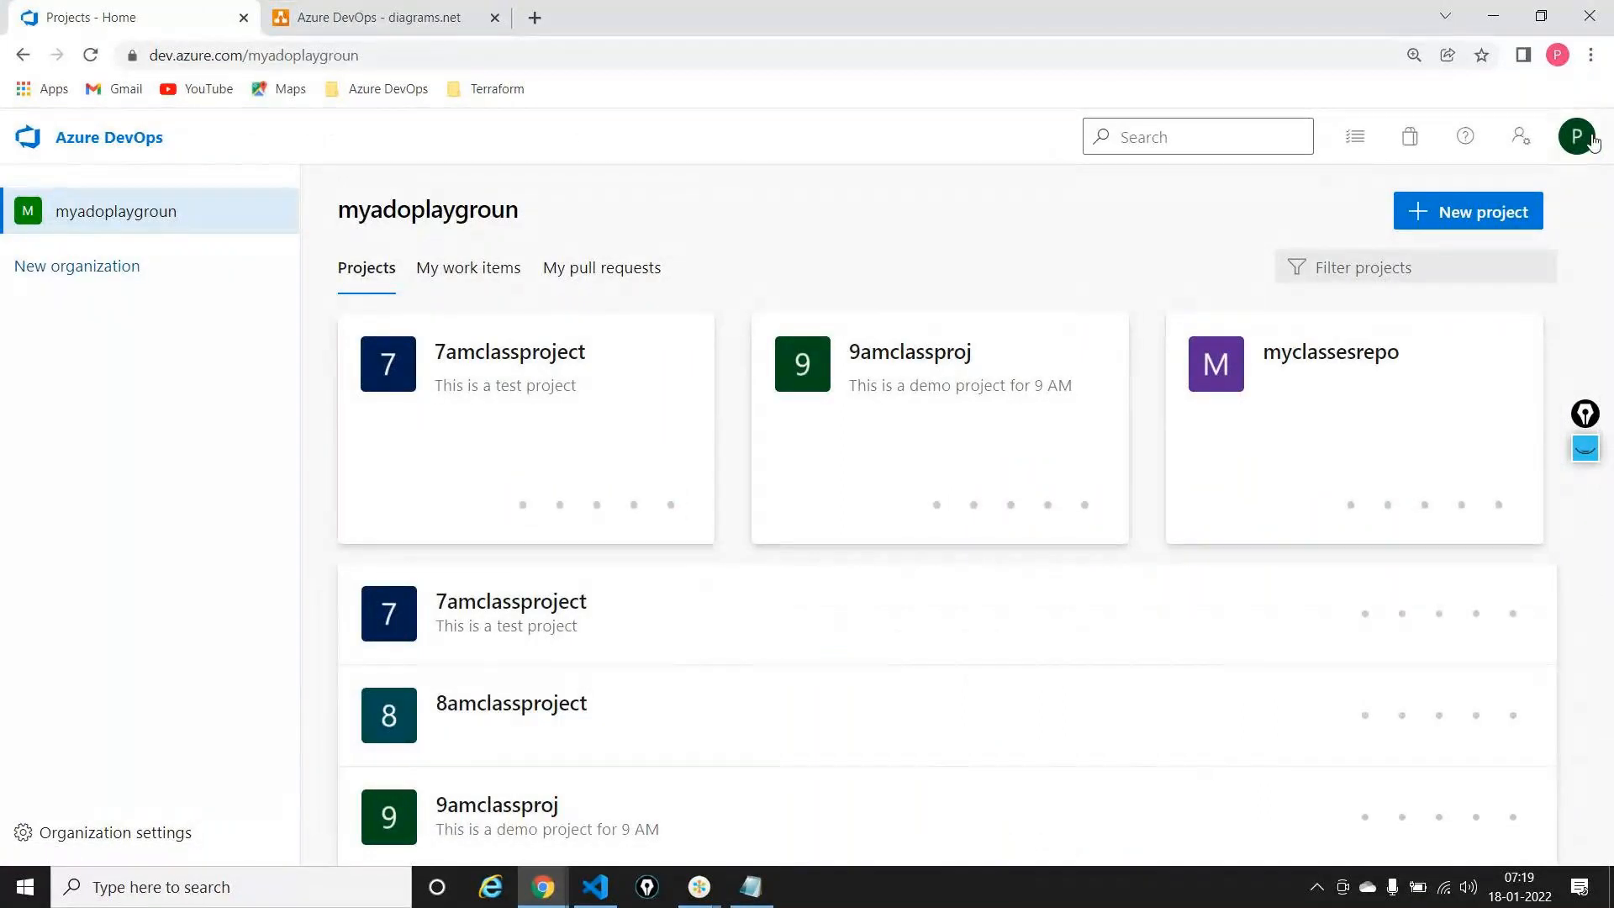
left_click(1591, 142)
double_click(1432, 260)
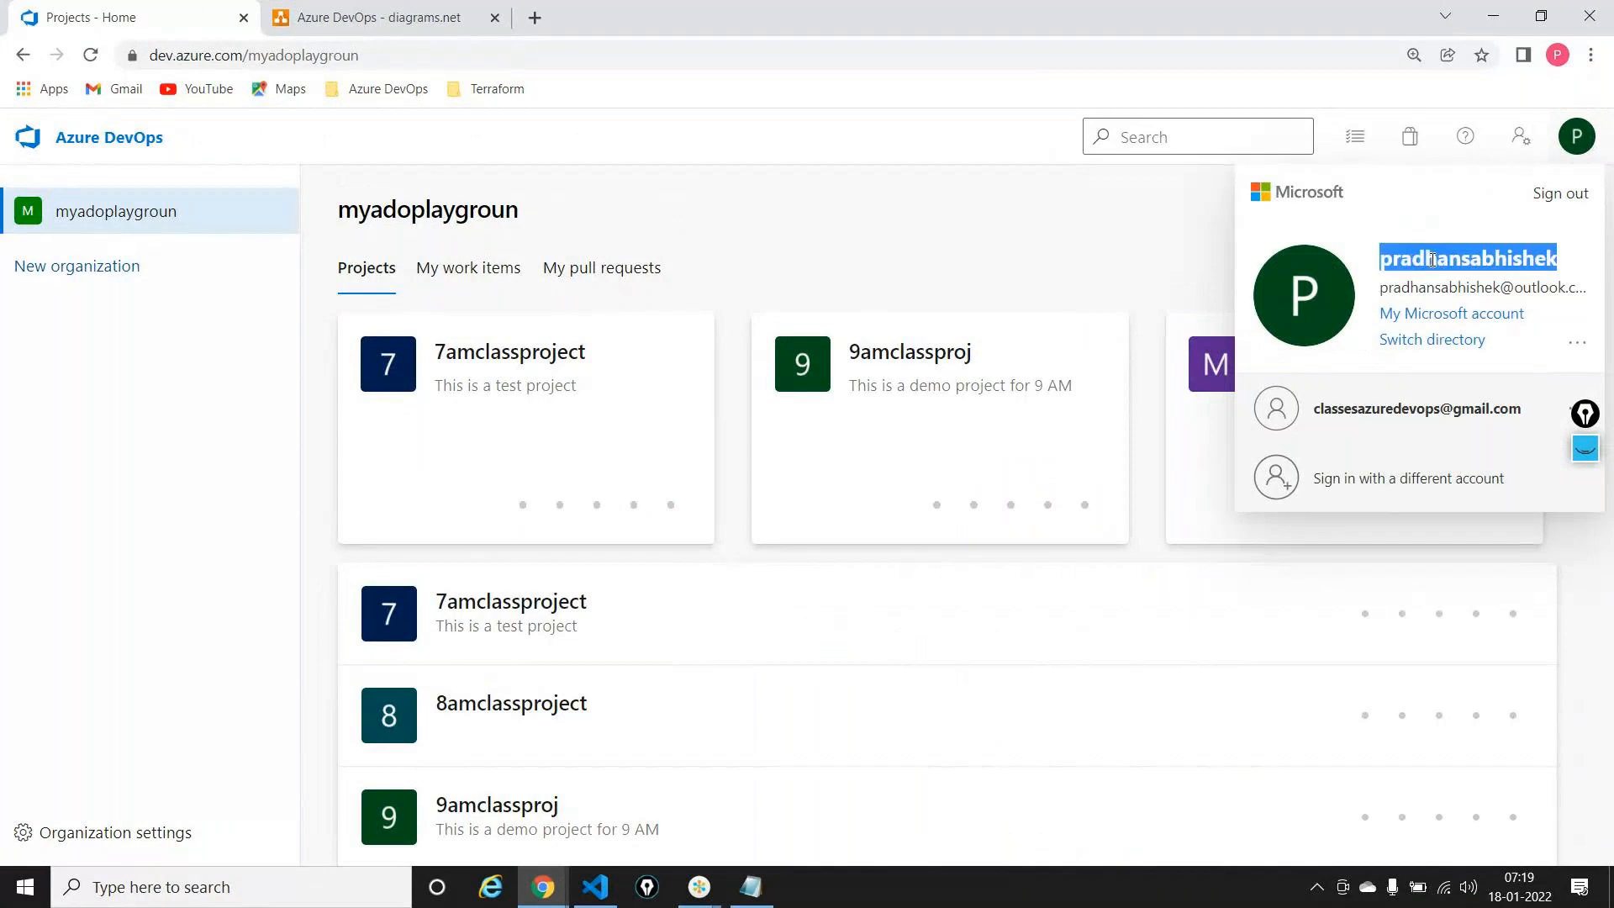
left_click(1587, 145)
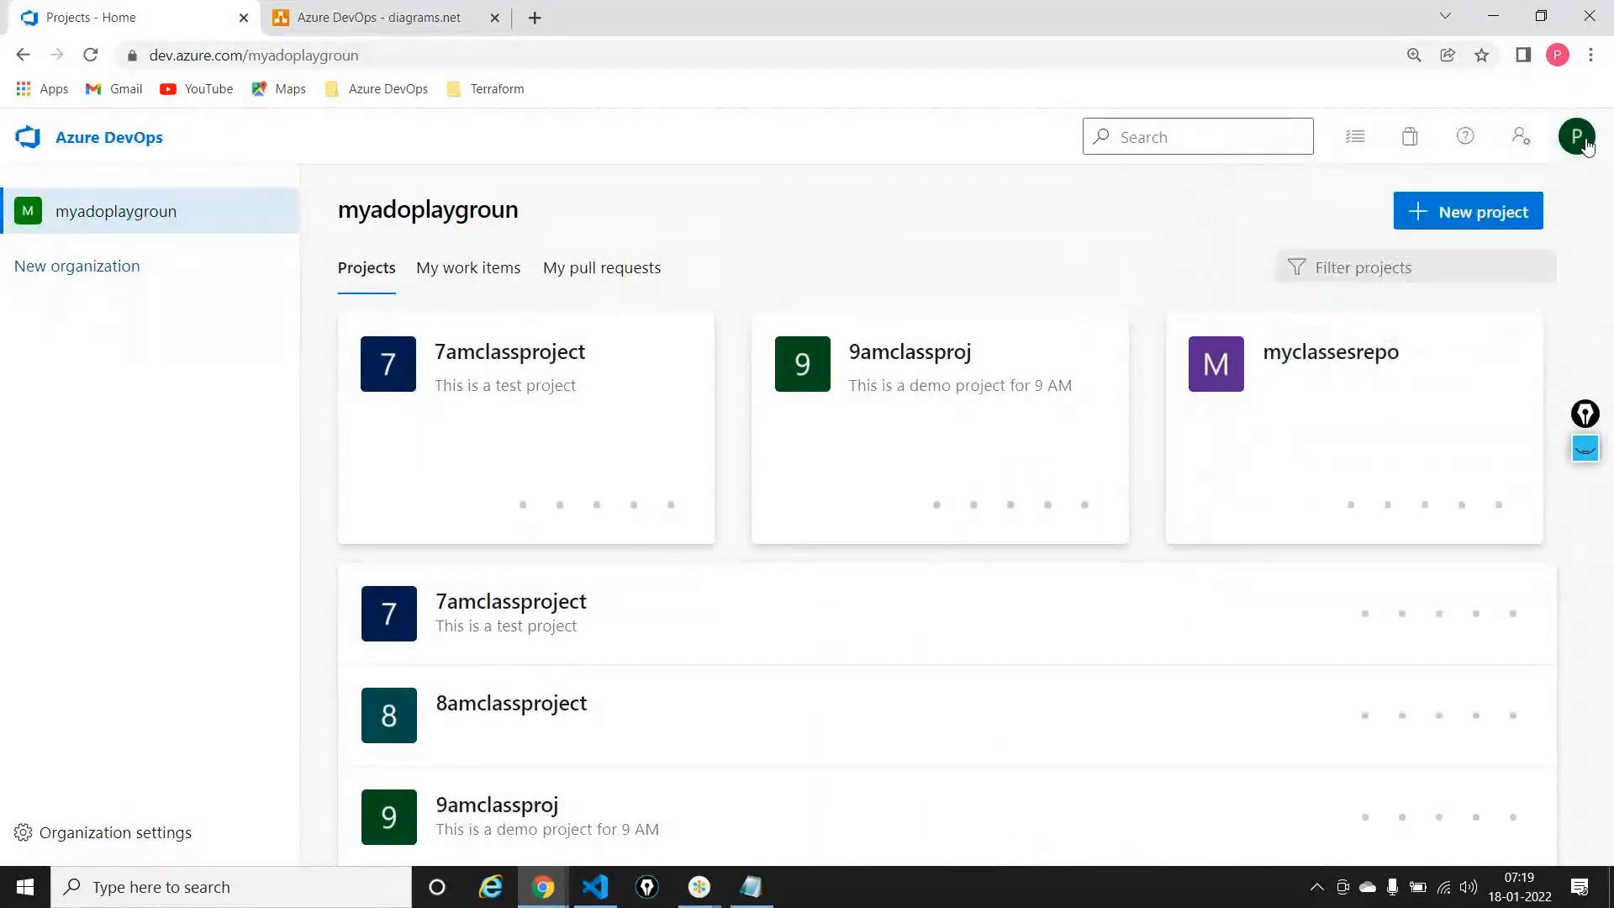
In the organization's user settings, give the Contributor account access to 7amclassproject as Project Administrators and save
left_click(68, 853)
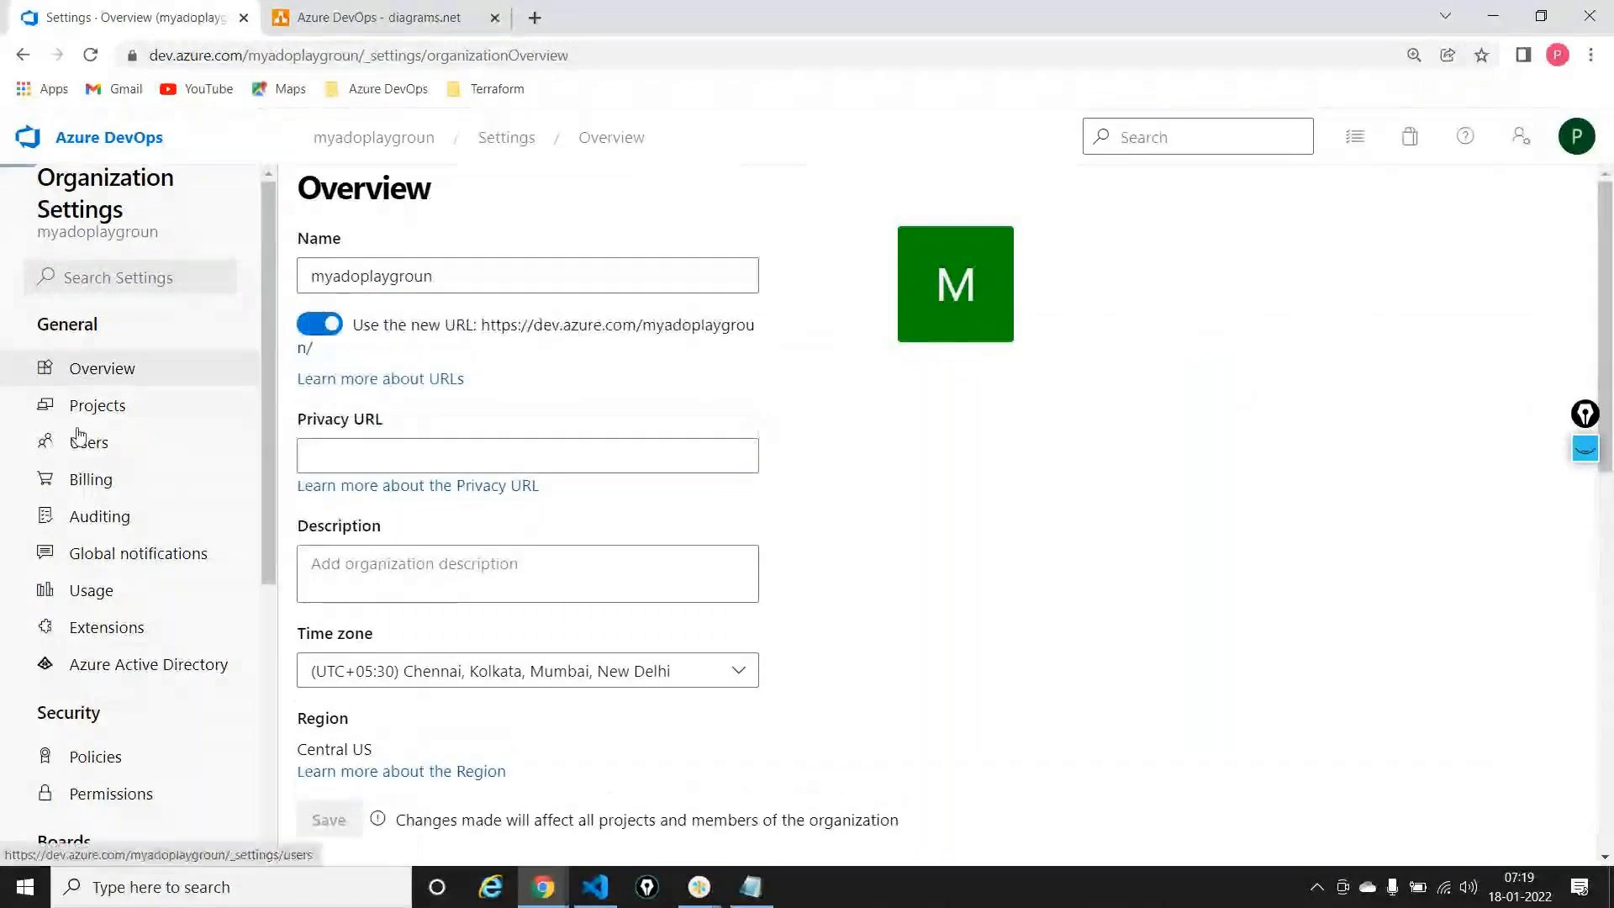
left_click(78, 435)
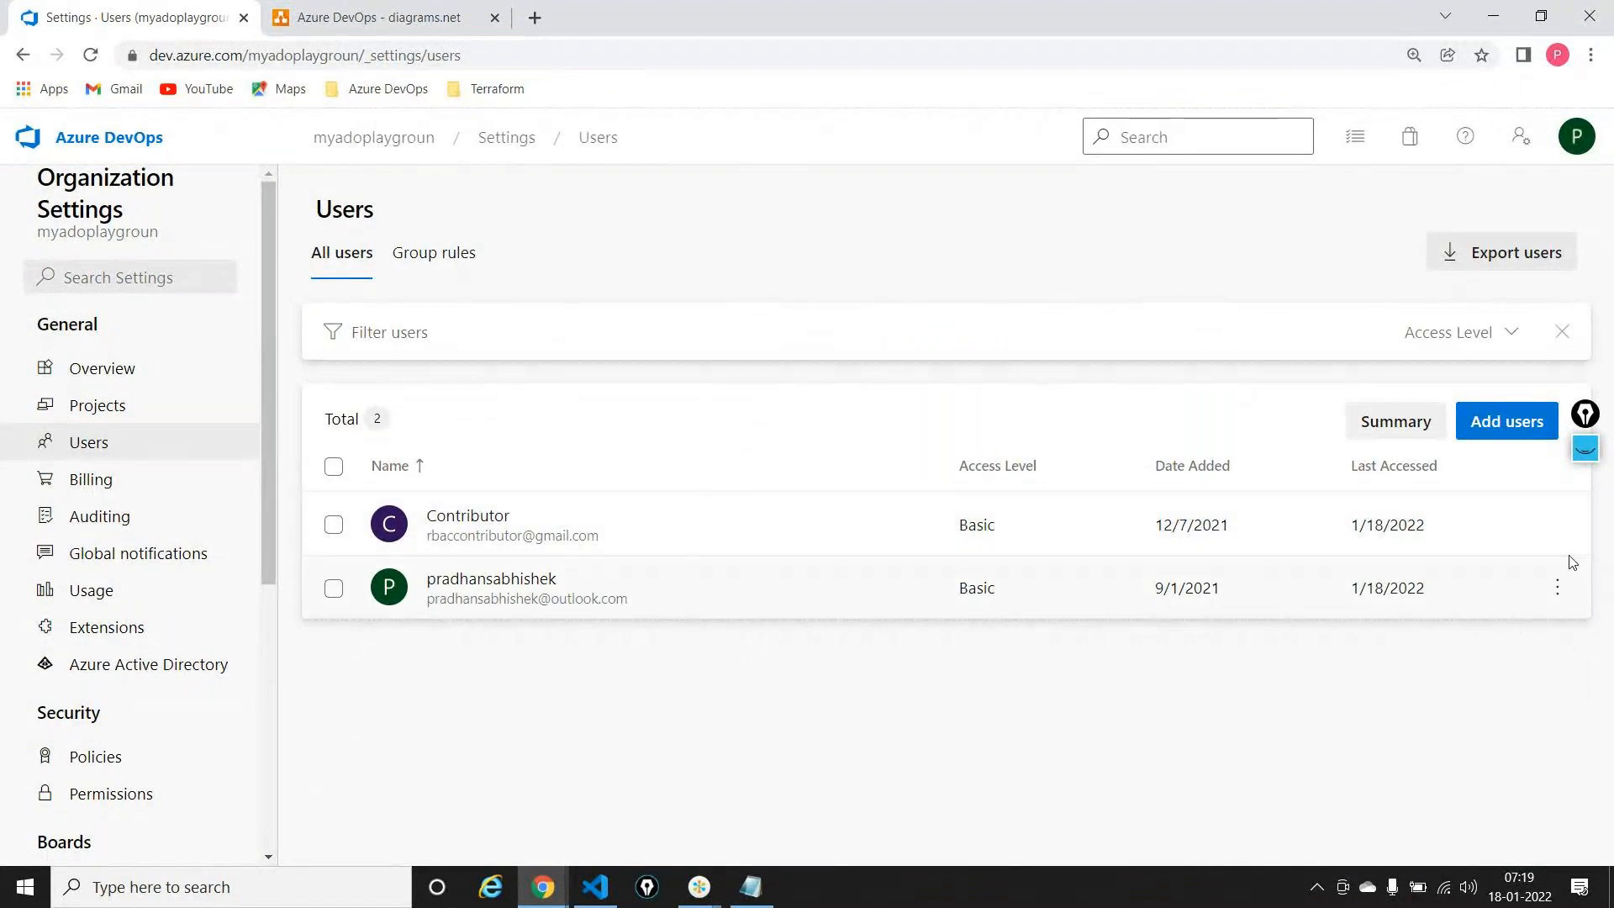
left_click(1557, 524)
left_click(1420, 610)
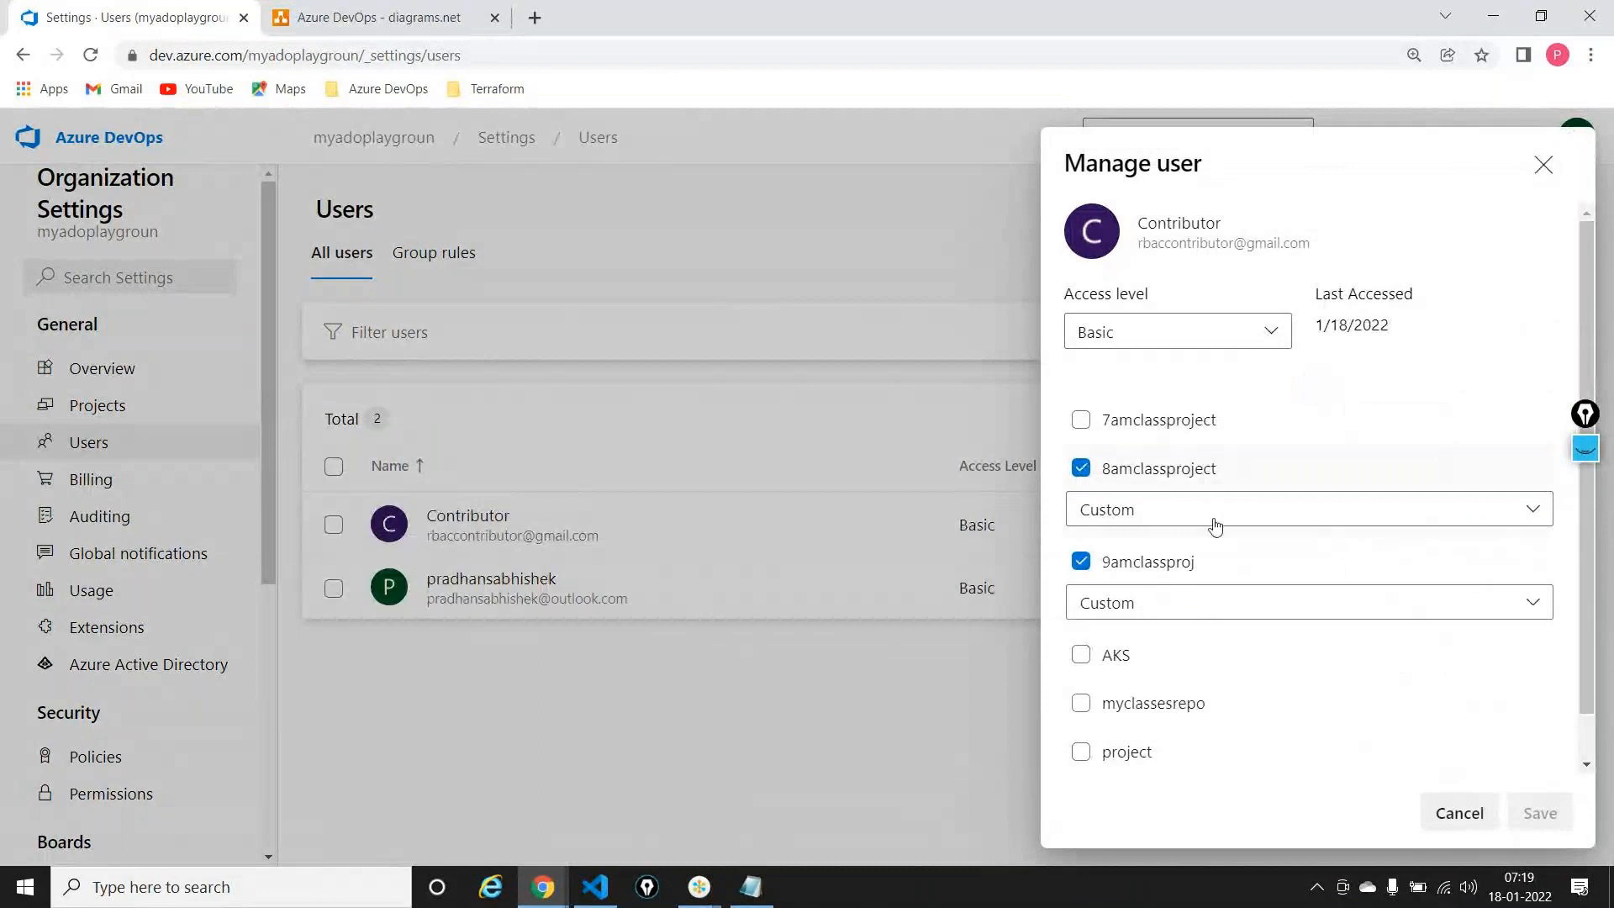
scroll(1218, 530, "down", 1)
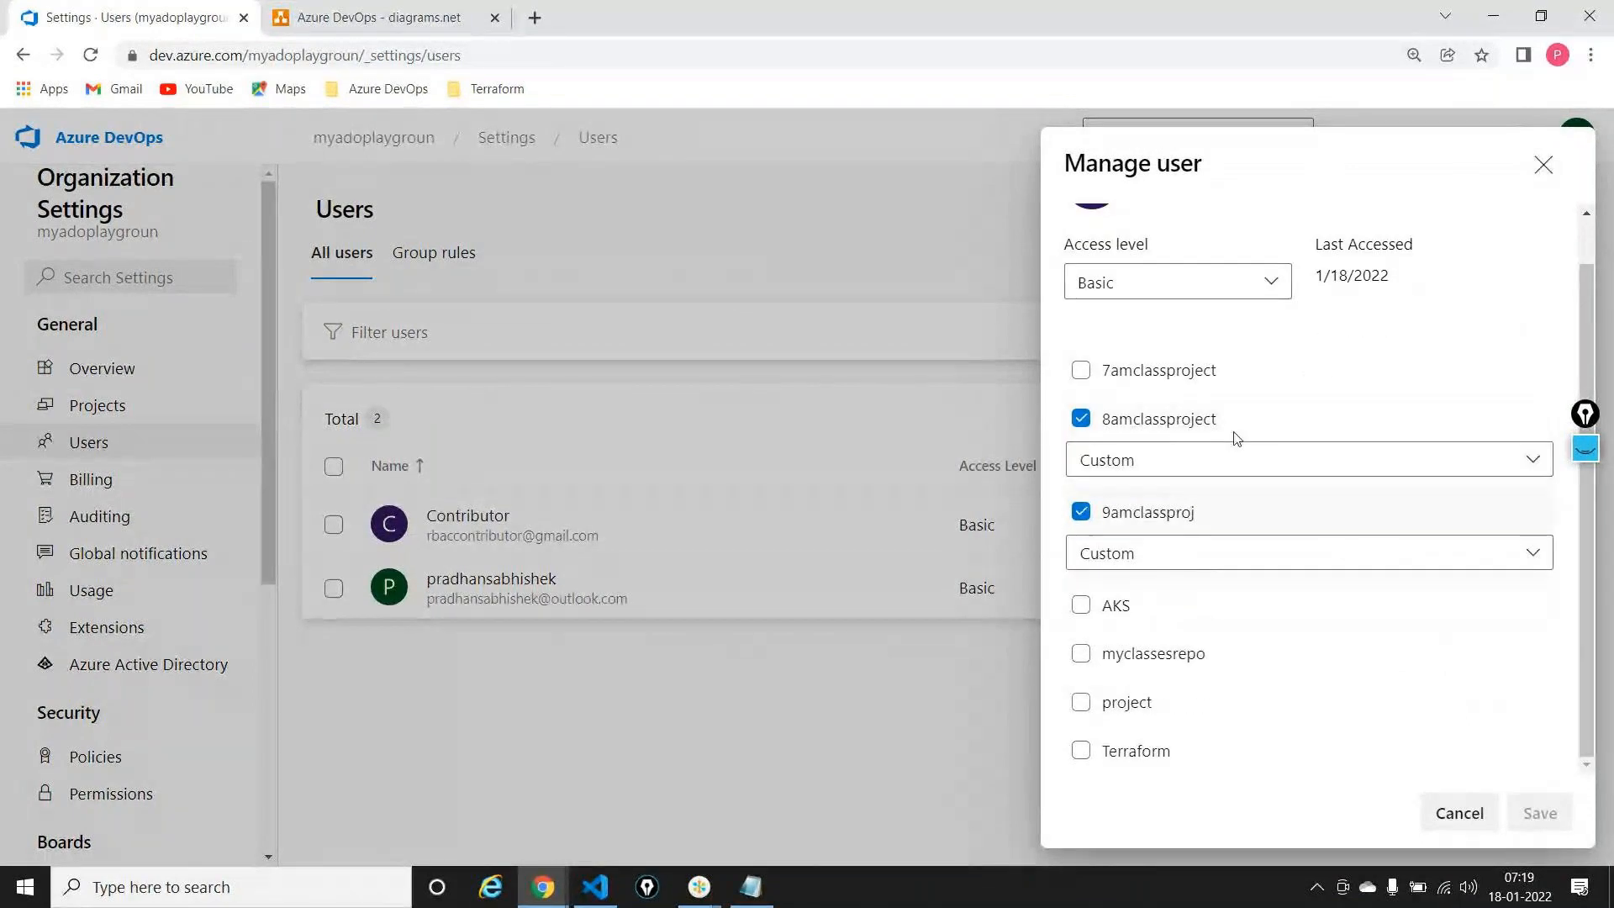
left_click(1080, 371)
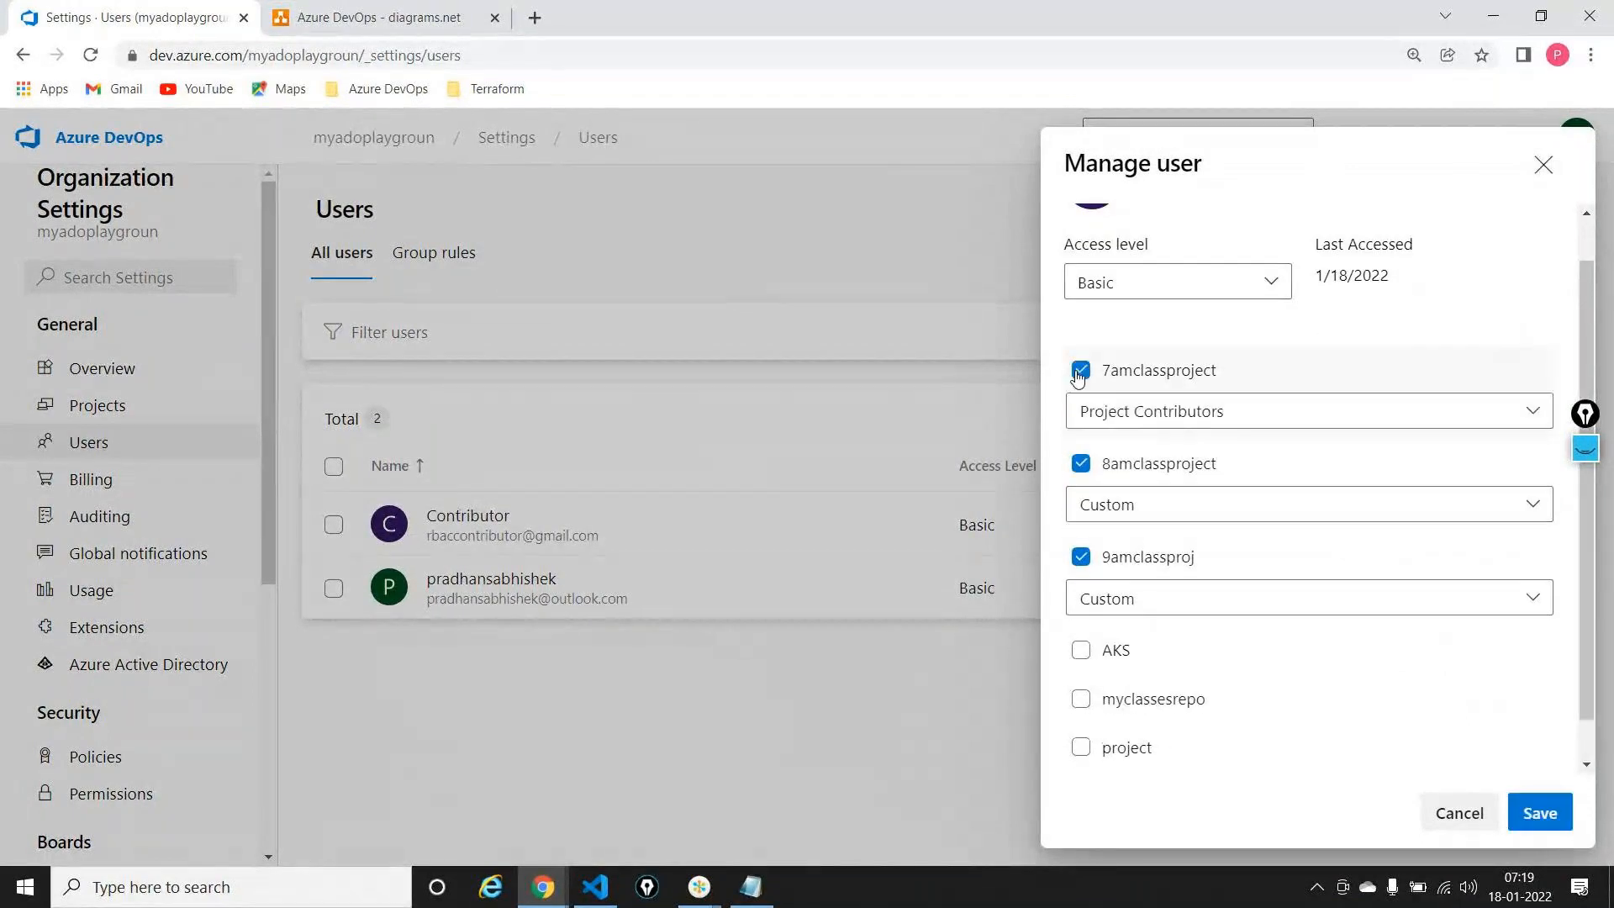
left_click(1167, 417)
left_click(1163, 535)
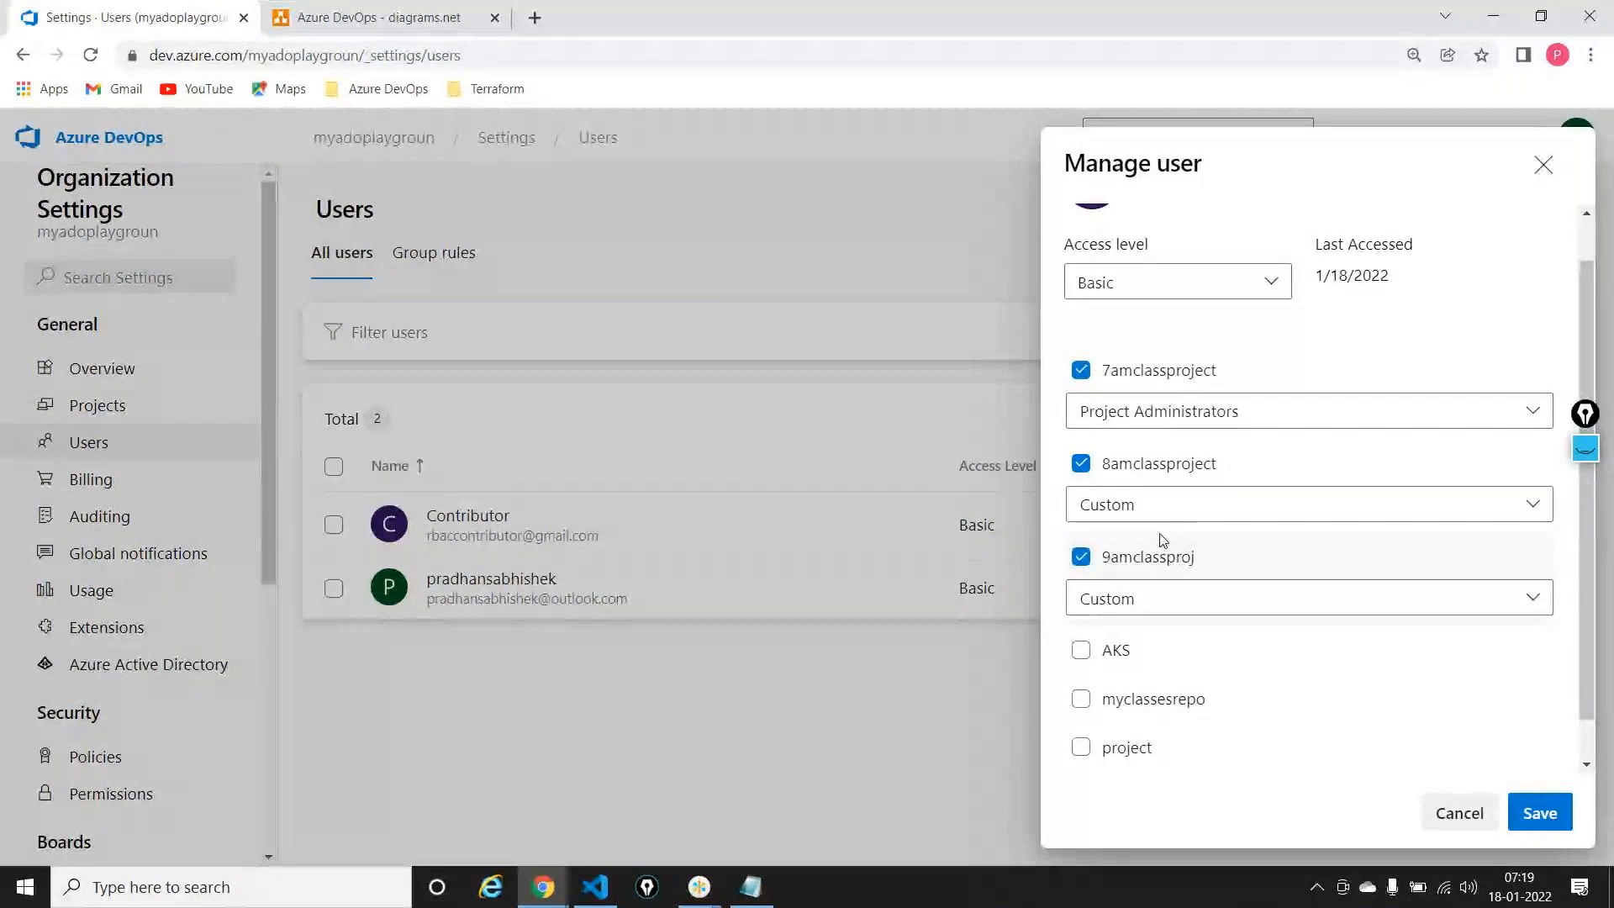
left_click(1540, 814)
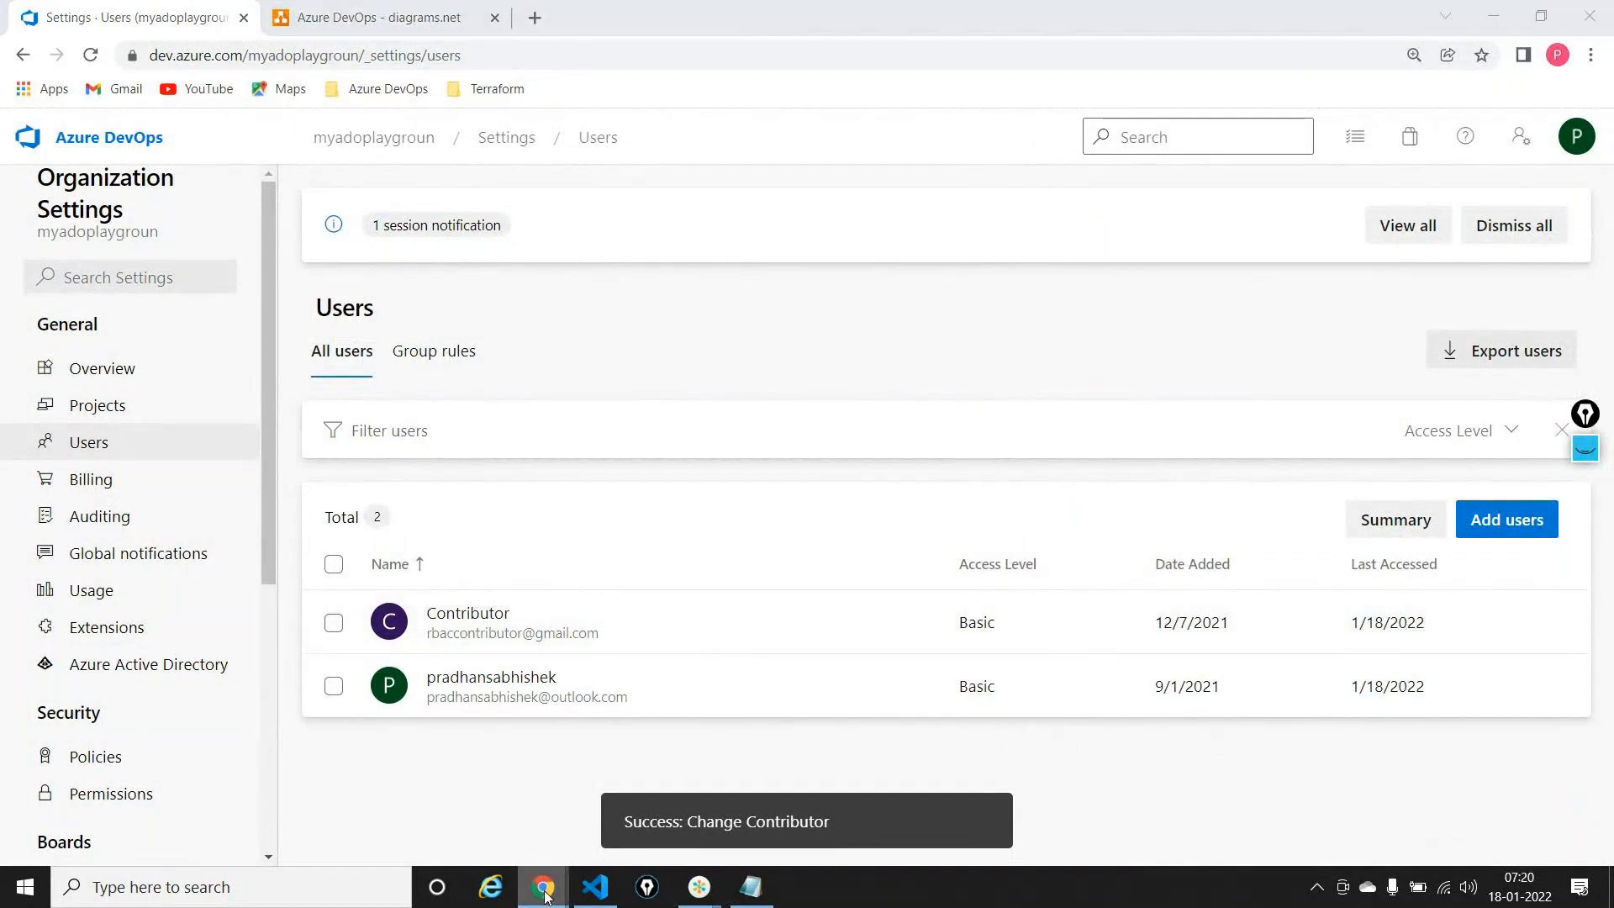
Refresh the Contributor account's project list in the incognito browser window and open 7amclassproject
mouse_move(545, 893)
left_click(656, 795)
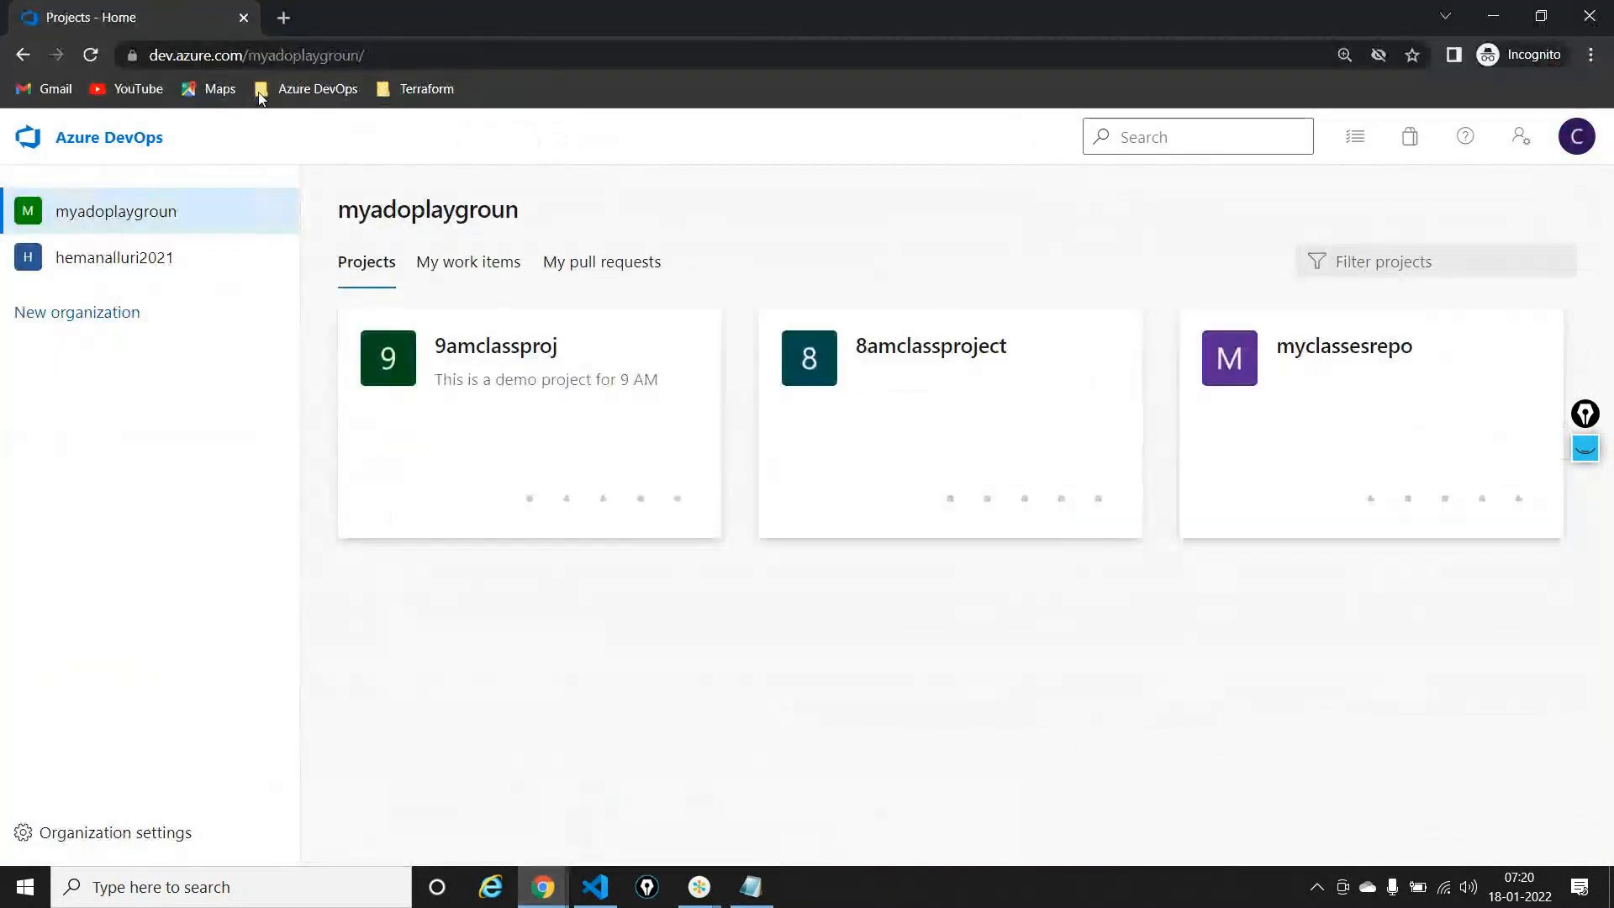
left_click(1582, 143)
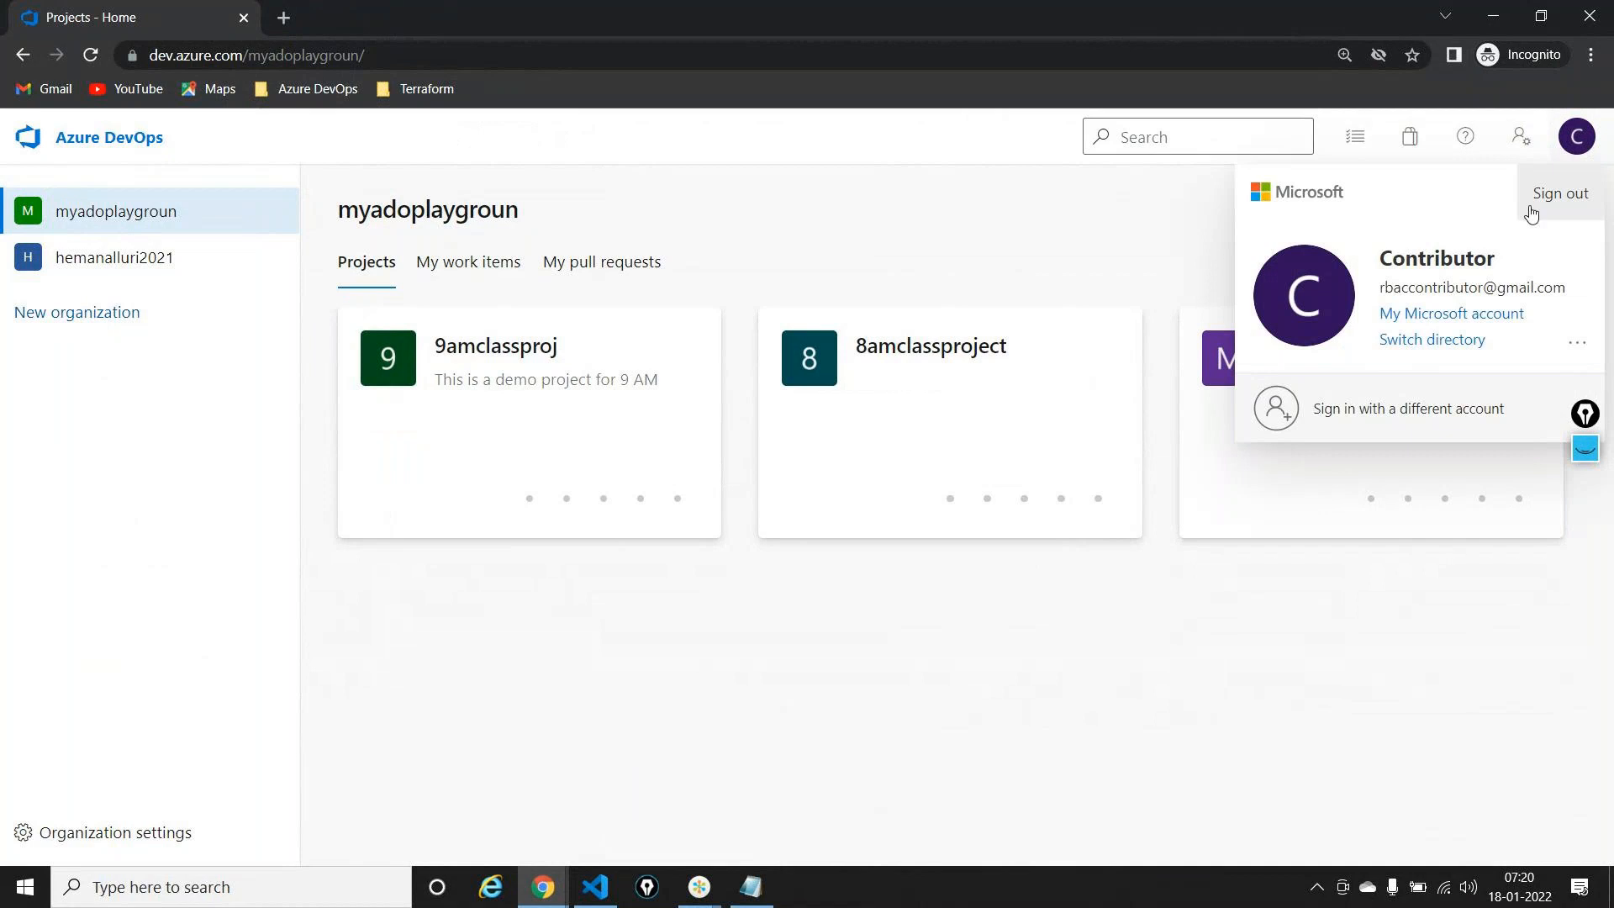
left_click(1574, 143)
left_click(91, 55)
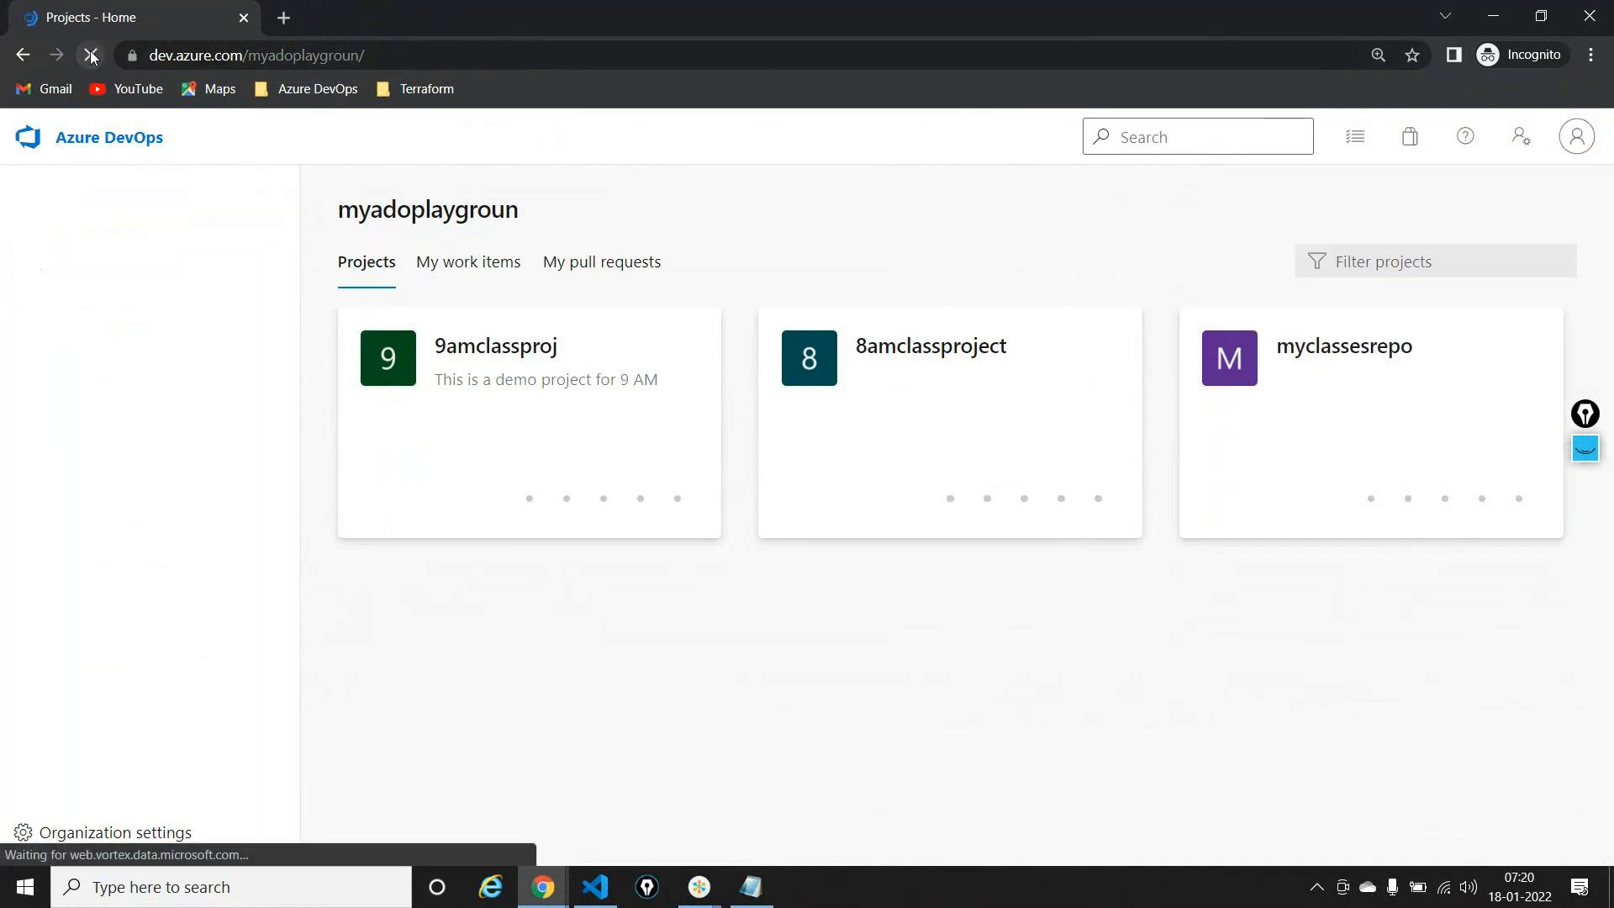
scroll(914, 641, "down", 2)
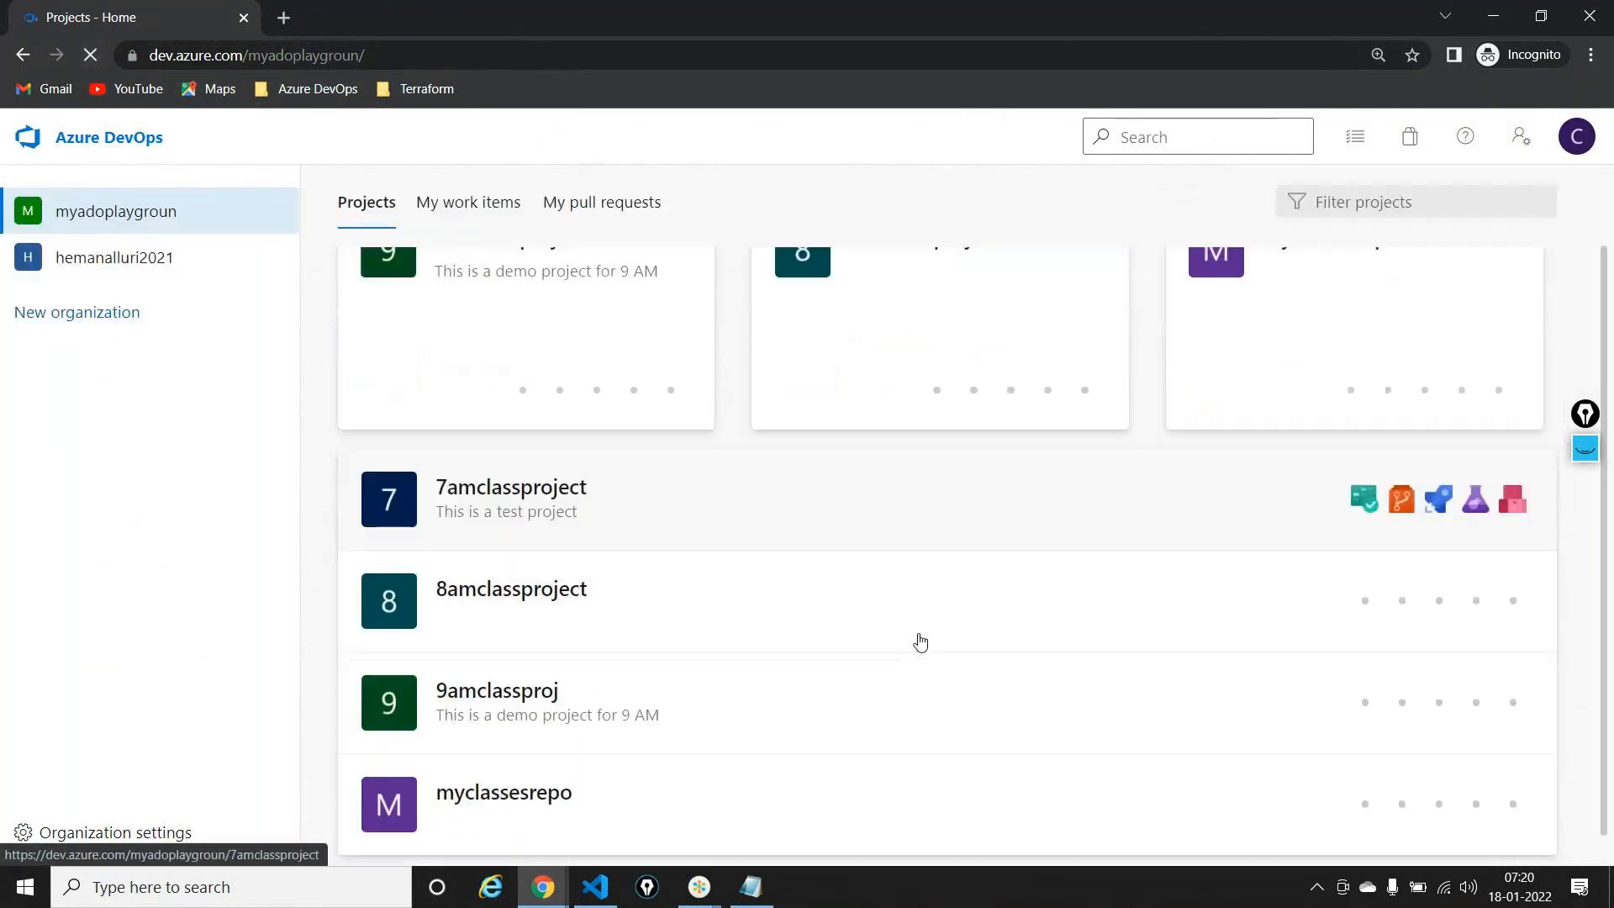
left_click(511, 497)
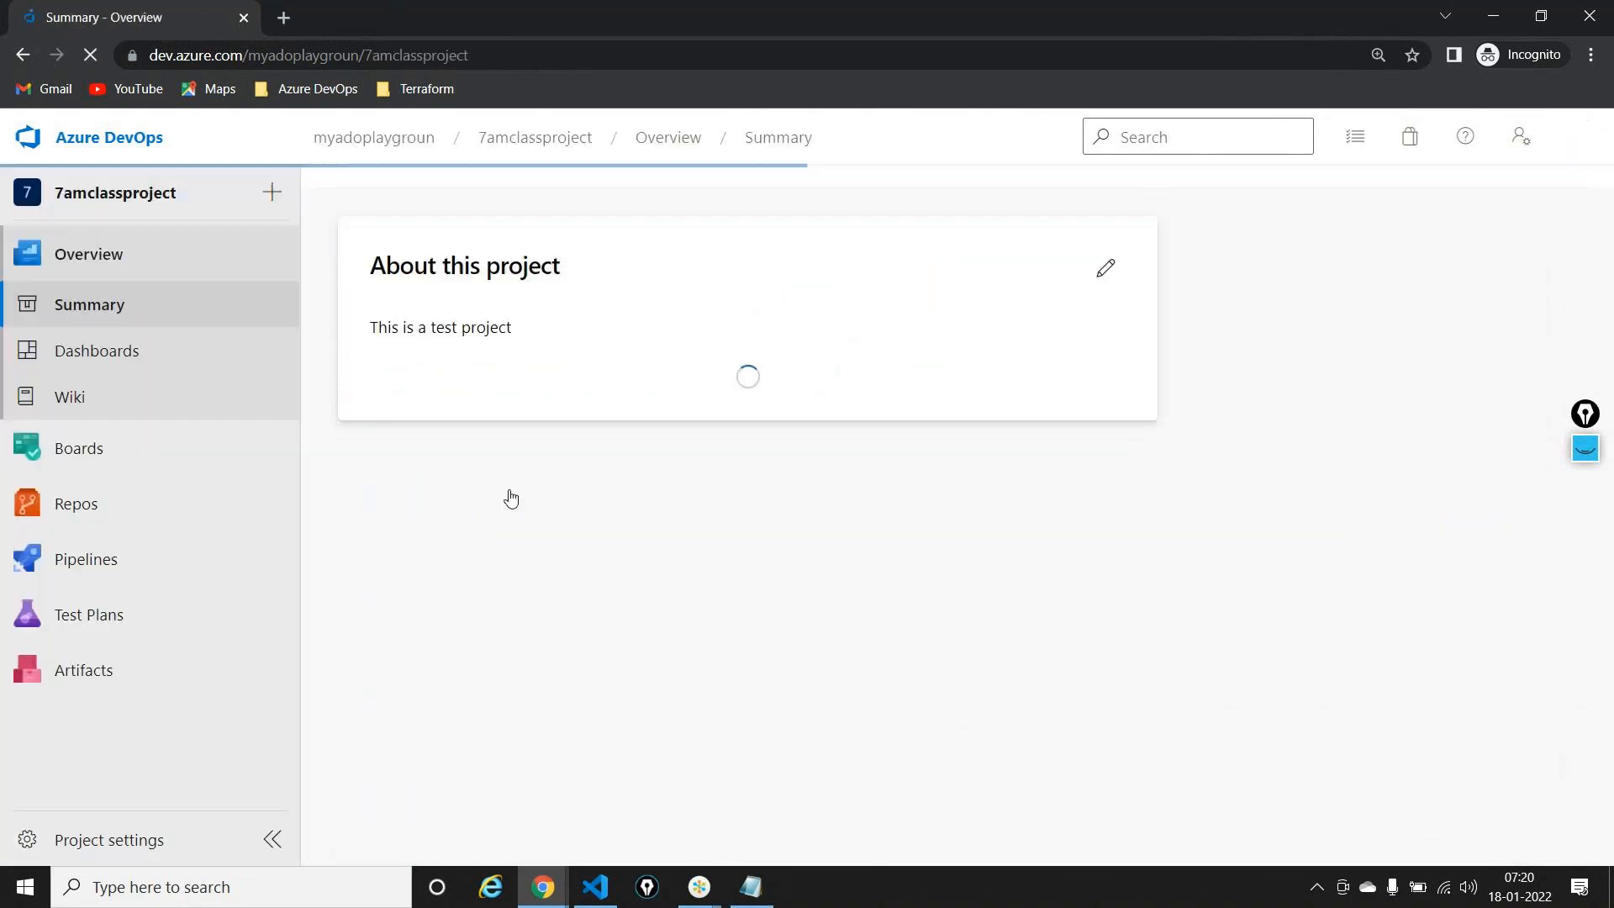
Open the repository's pull requests, review the Updated README.md request into main, and return to the list
mouse_move(93, 518)
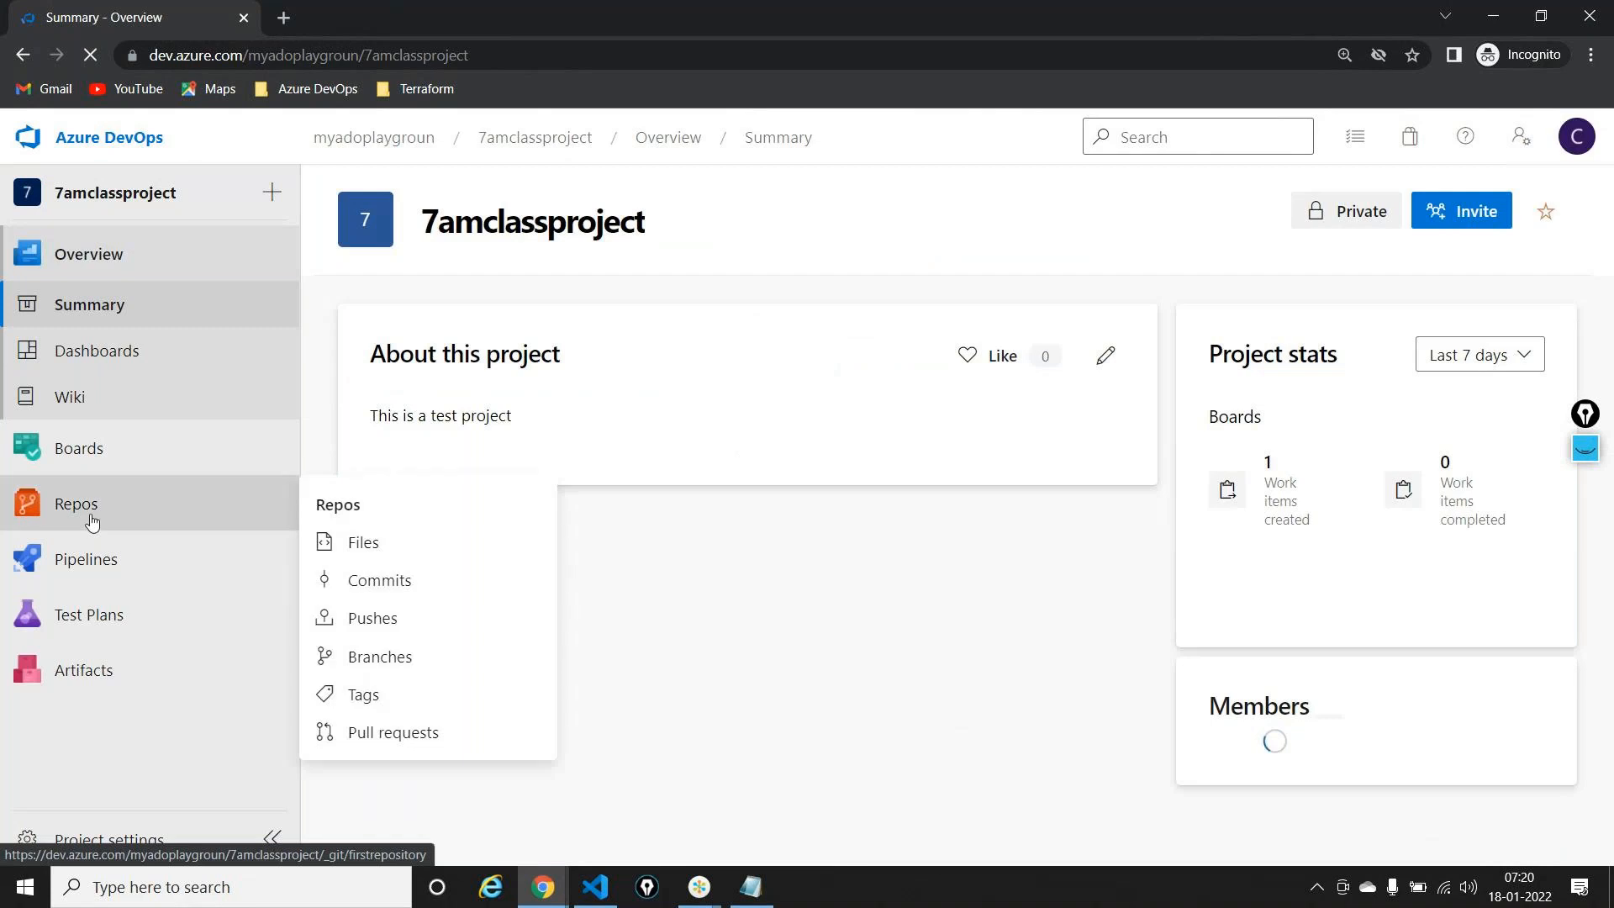
left_click(408, 732)
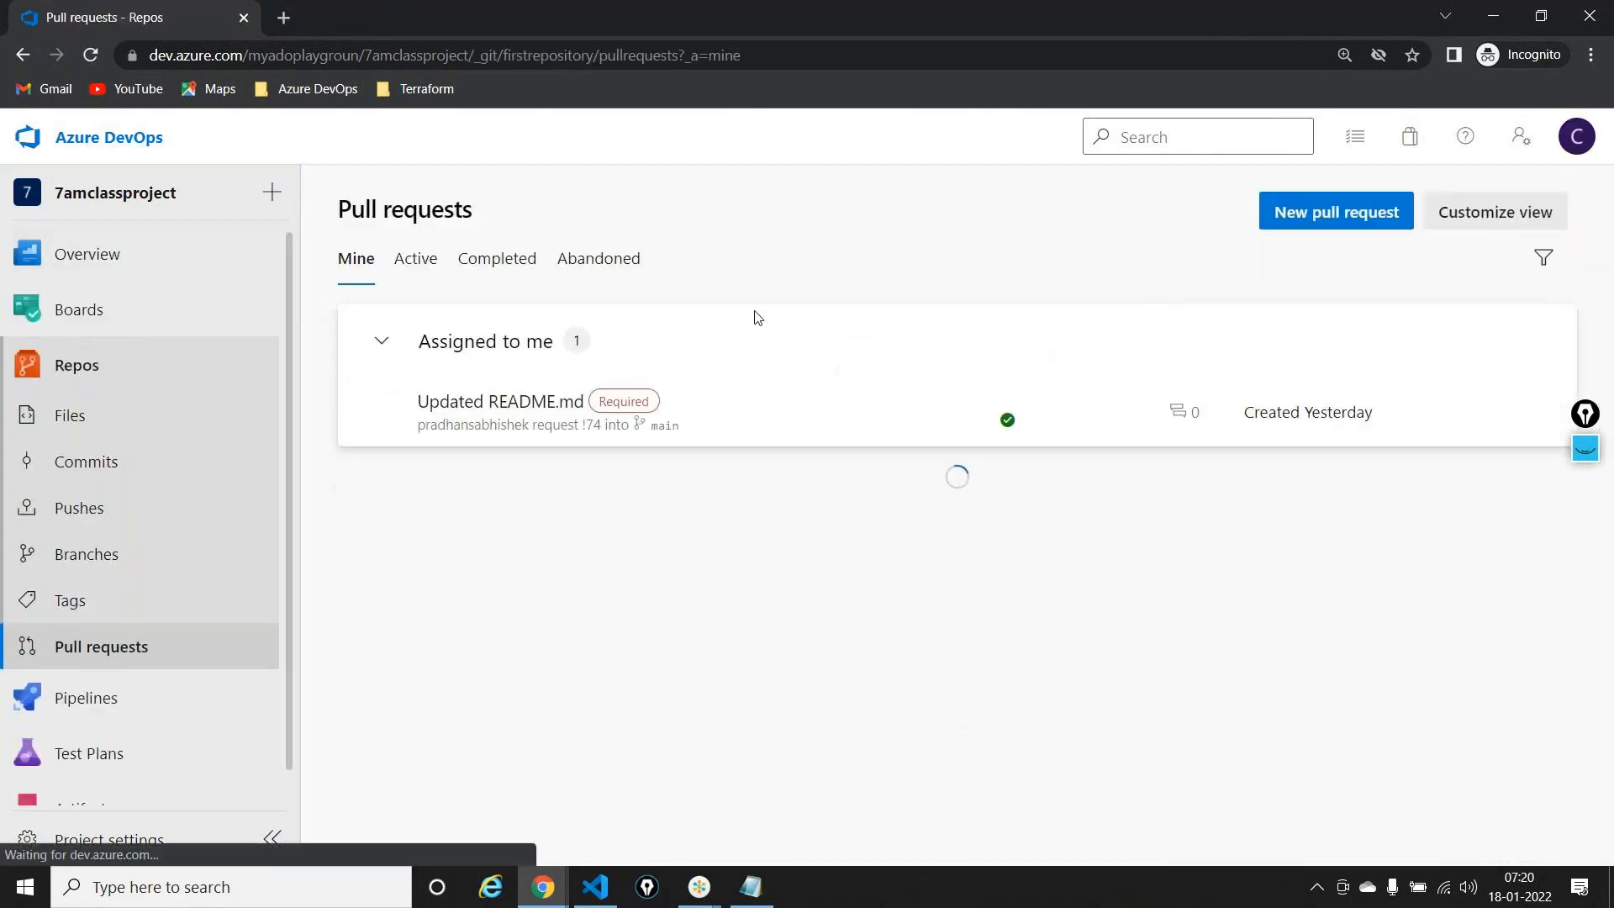
left_click(541, 402)
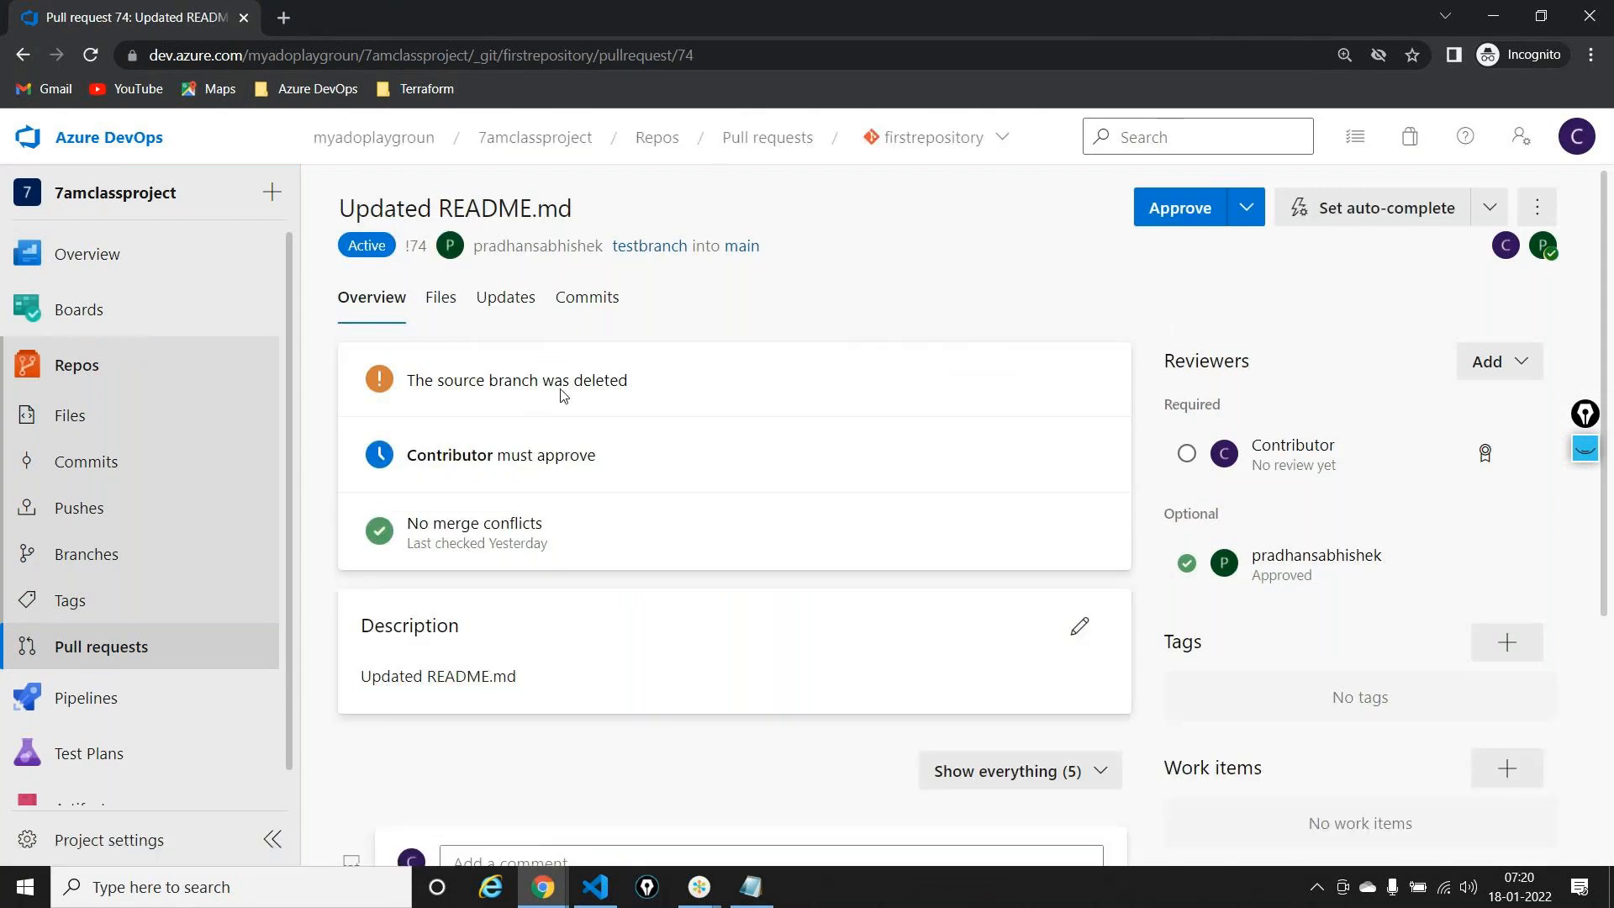
scroll(569, 419, "down", 4)
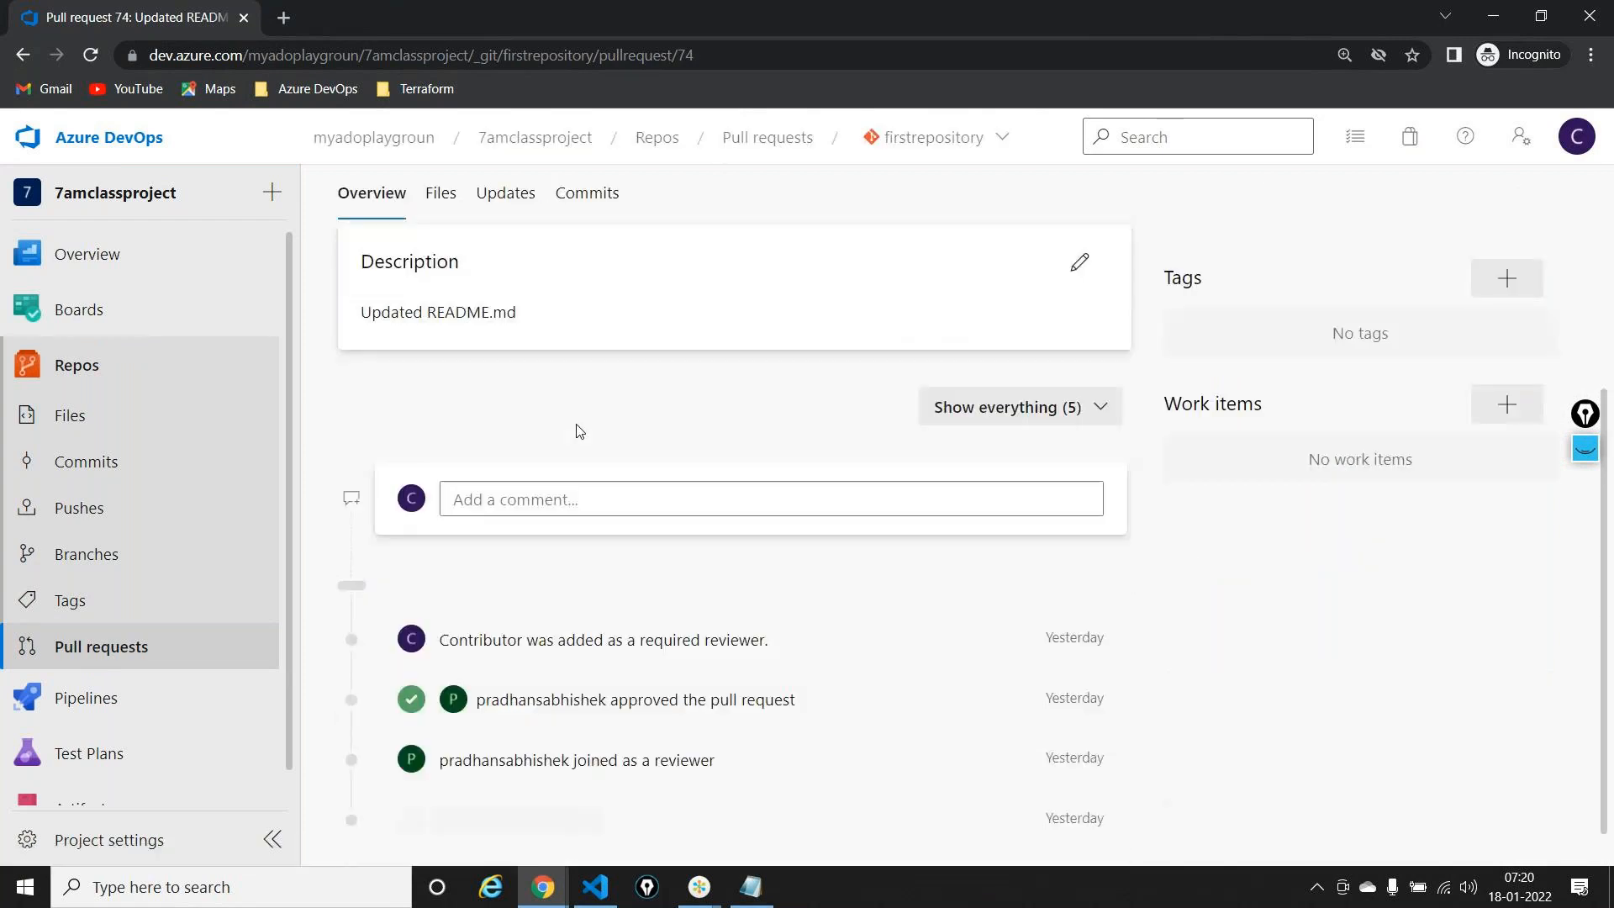
left_click(104, 644)
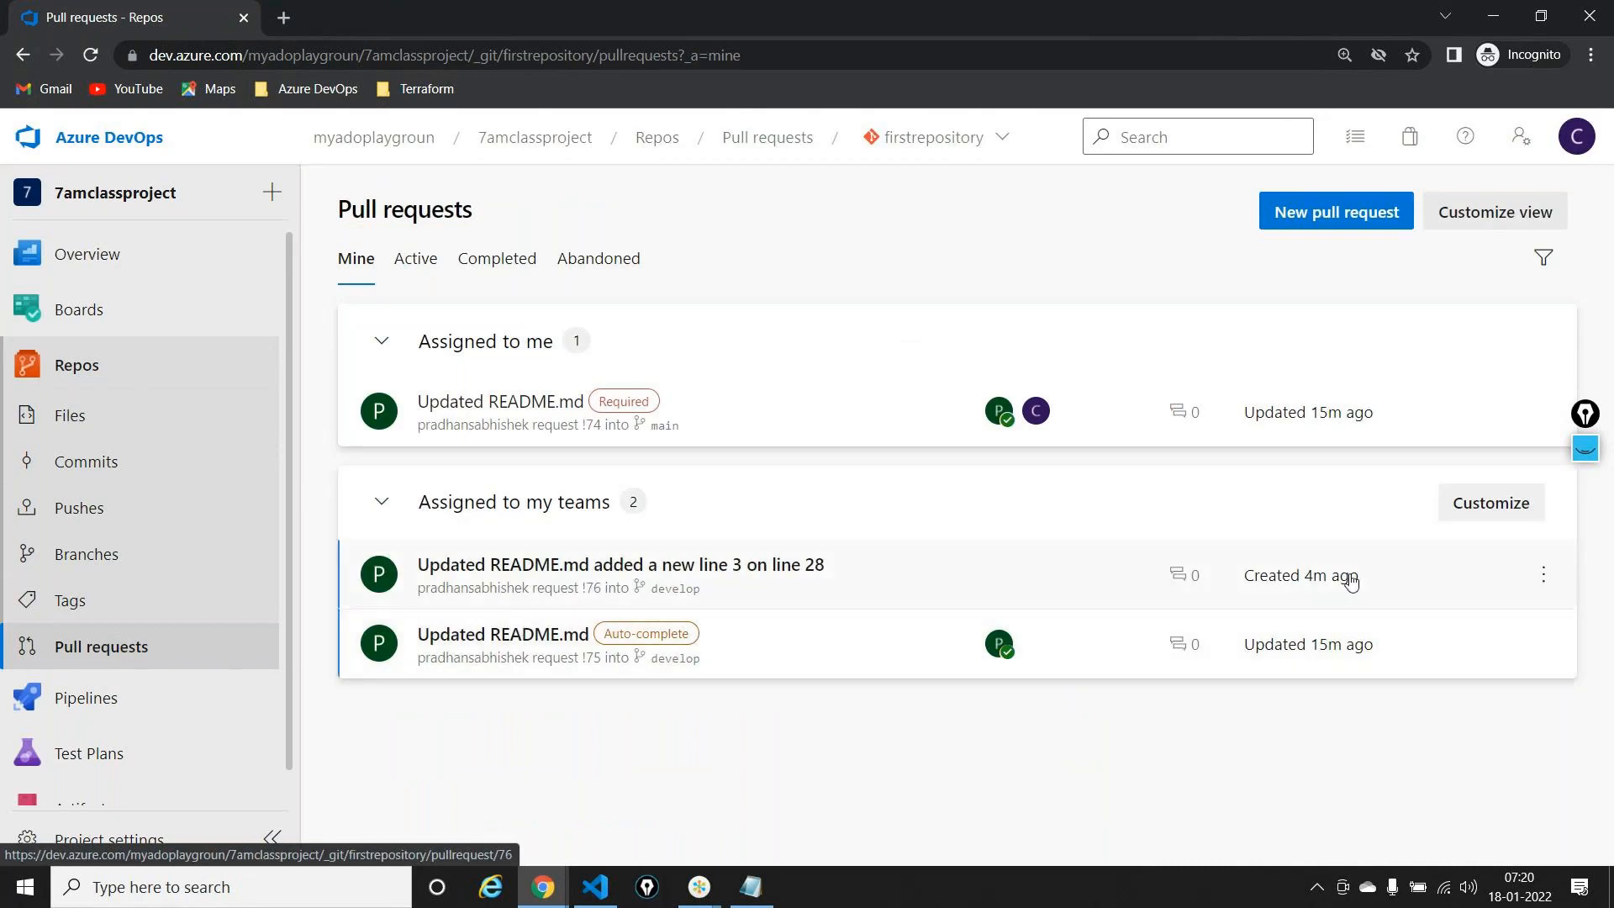
Mark the newest pull request's title and creation time with freehand arrows, and clear the drawings
left_click(1584, 453)
left_click(1585, 498)
mouse_move(1326, 496)
left_mouse_down()
mouse_move(1325, 535)
mouse_move(1312, 530)
left_mouse_up()
mouse_move(940, 484)
left_mouse_down()
mouse_move(837, 541)
mouse_move(857, 523)
left_mouse_up()
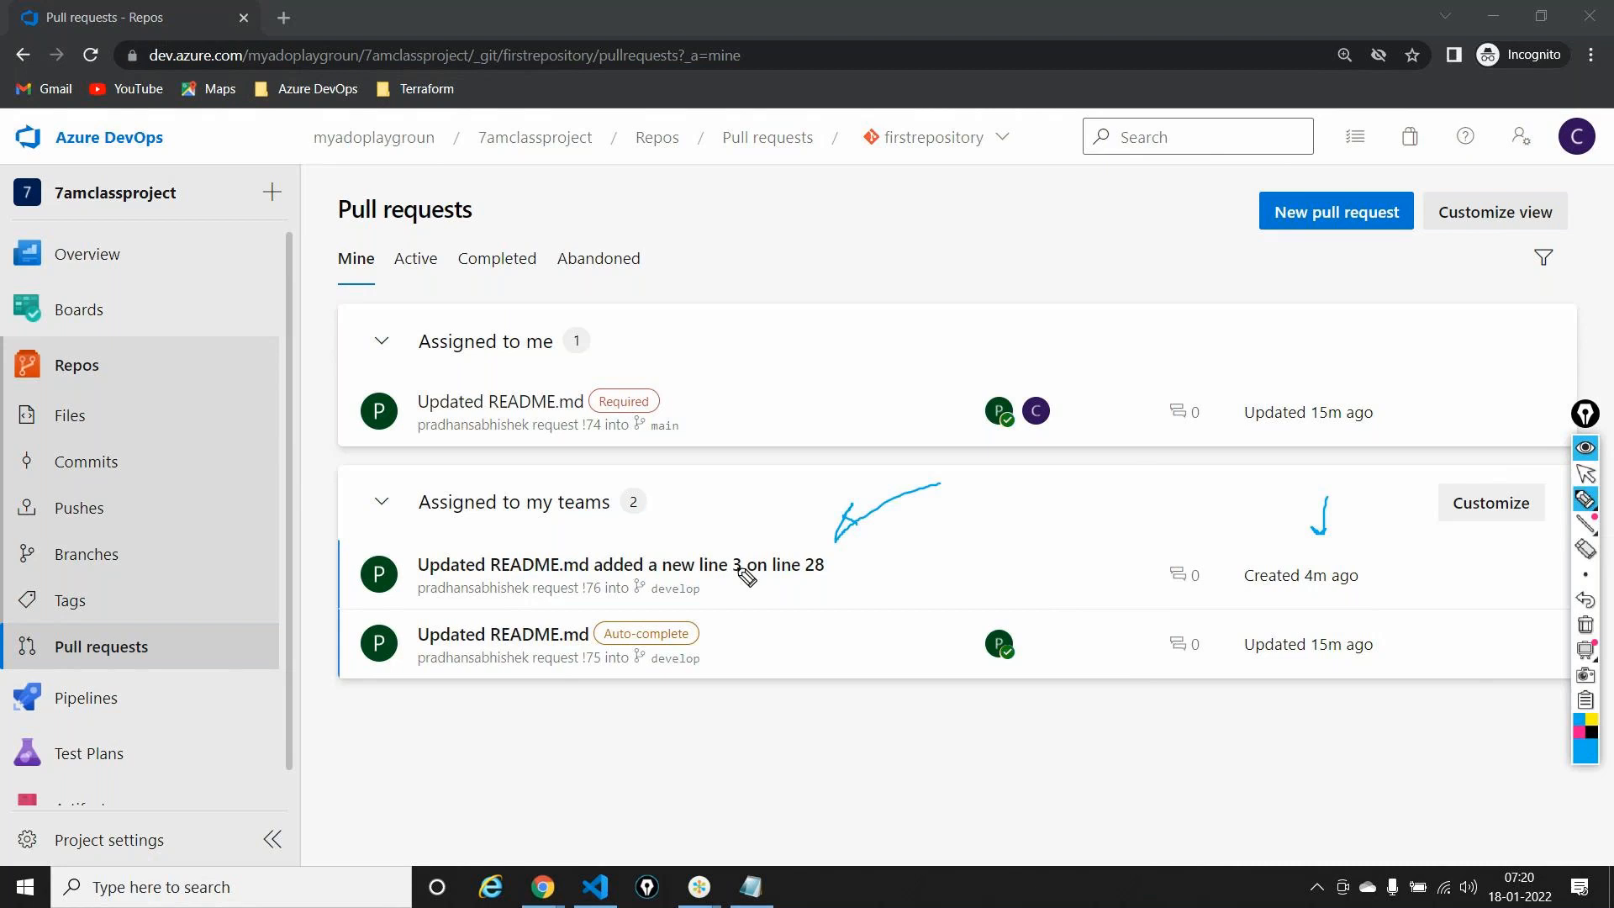
left_click(1586, 625)
left_click(1585, 474)
Open the feature-200 into develop pull request and view its changed files
left_click(541, 570)
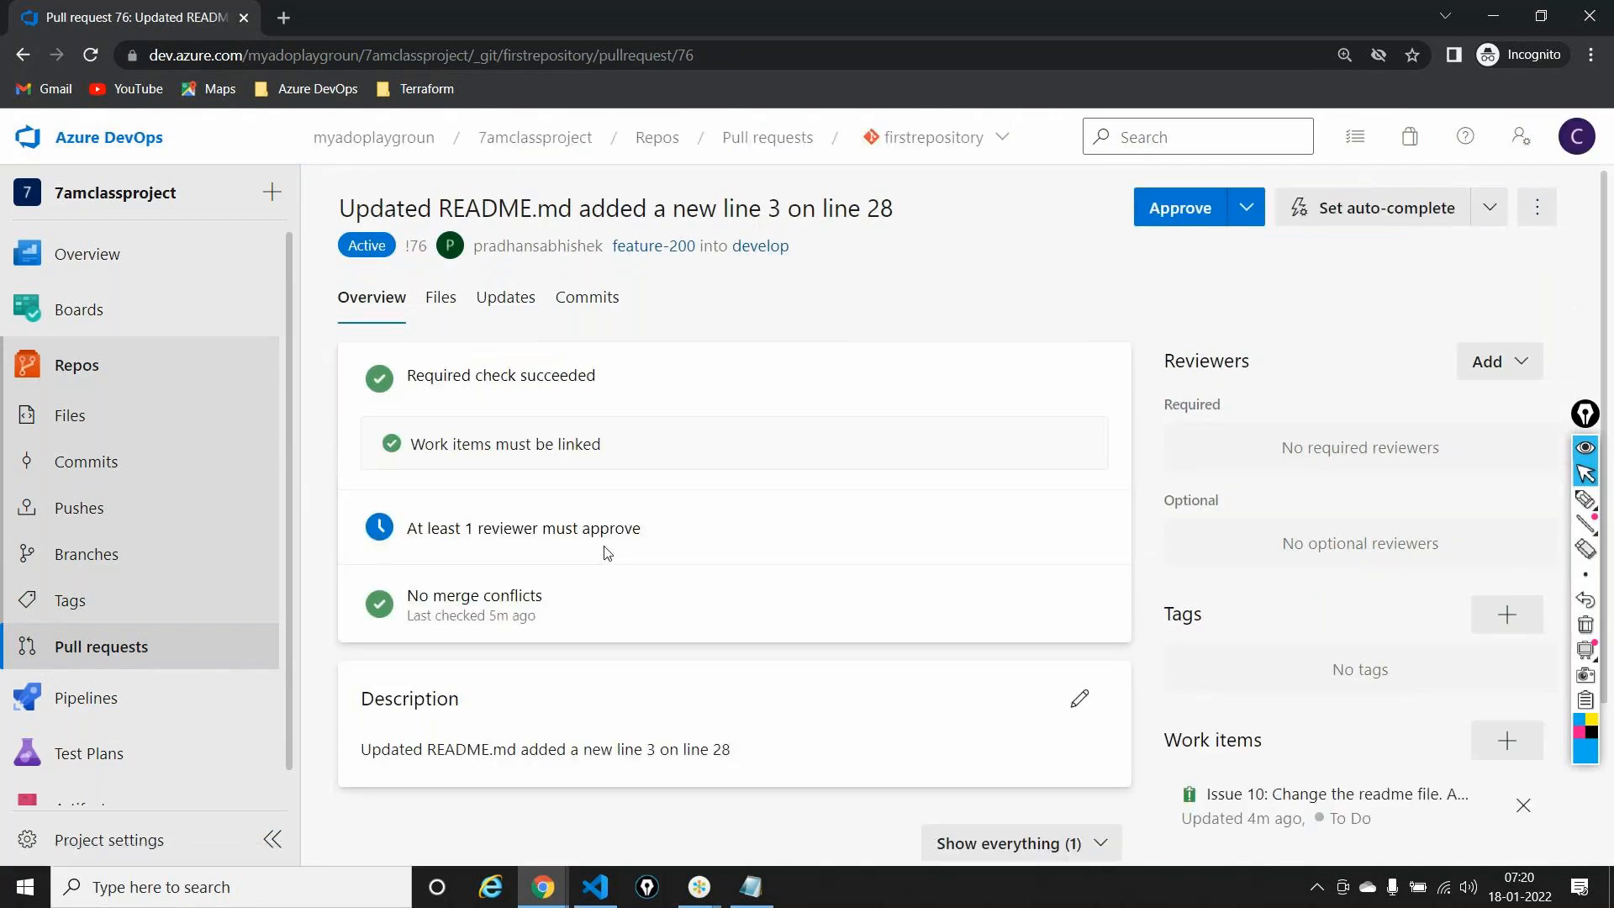
left_click(449, 302)
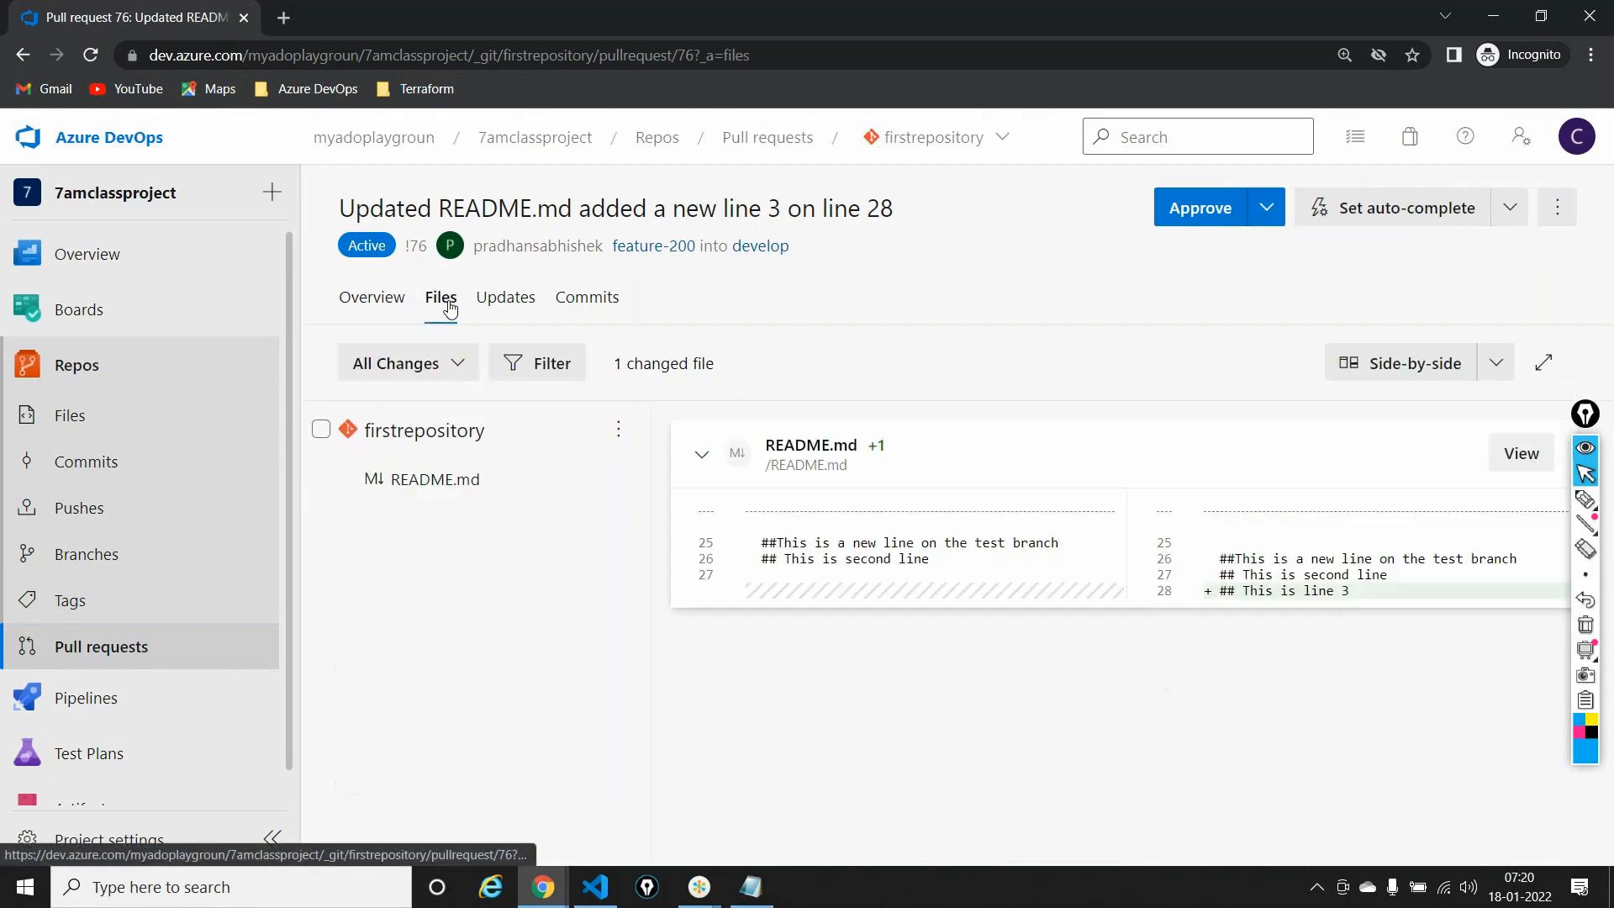
left_click(1584, 469)
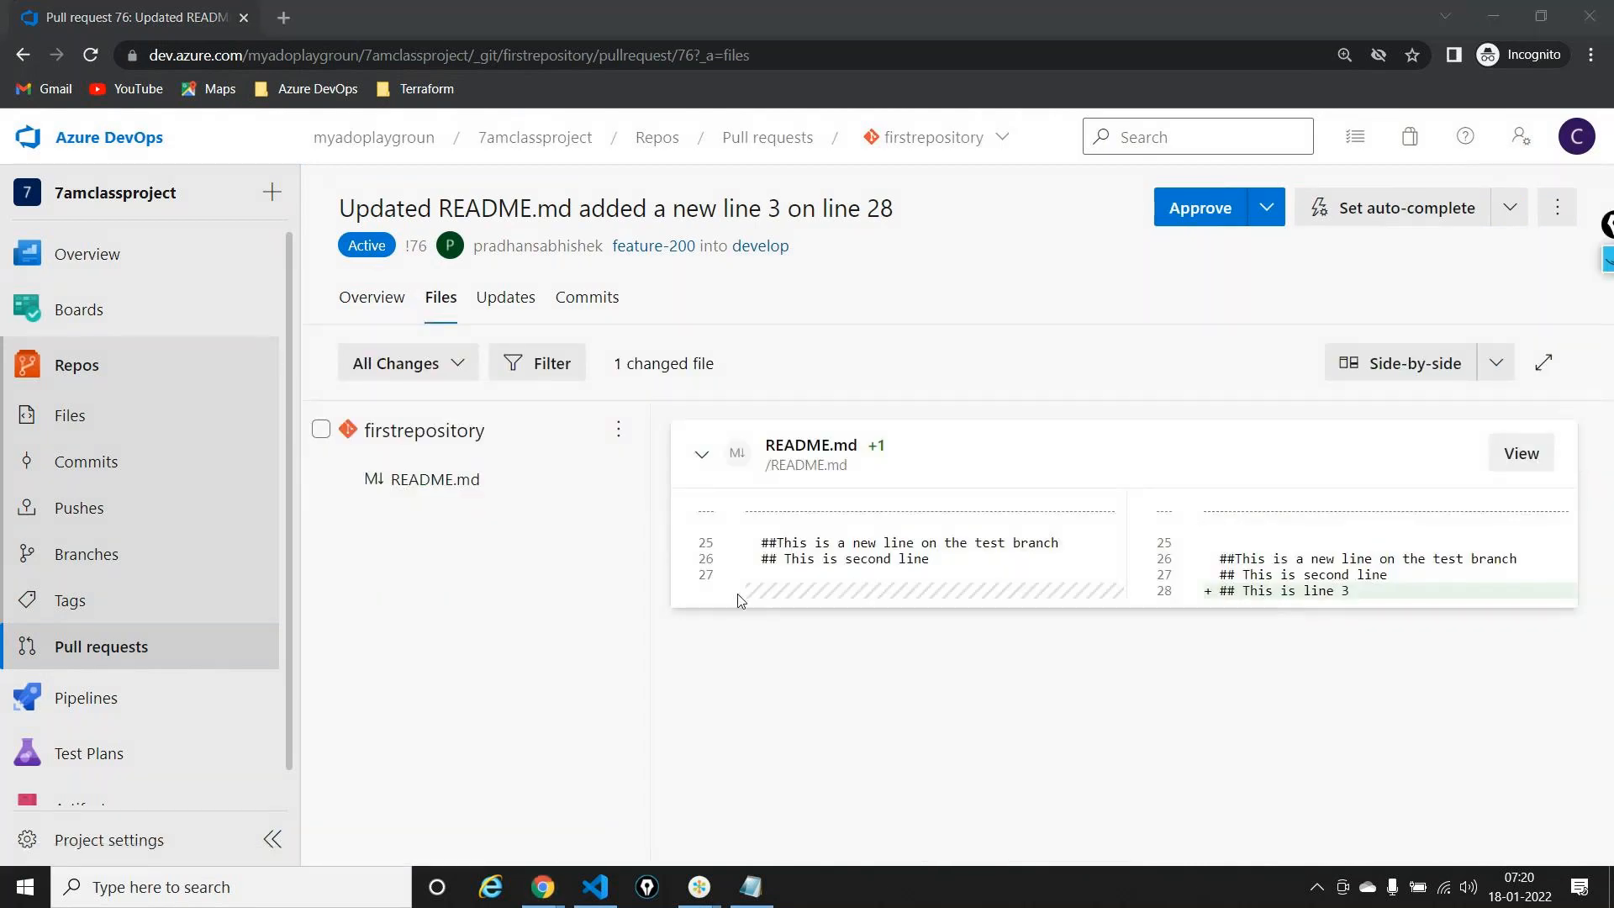
Expand the annotation toolbar, move it fully back on screen and collapse it
left_click(1609, 261)
left_click(1609, 311)
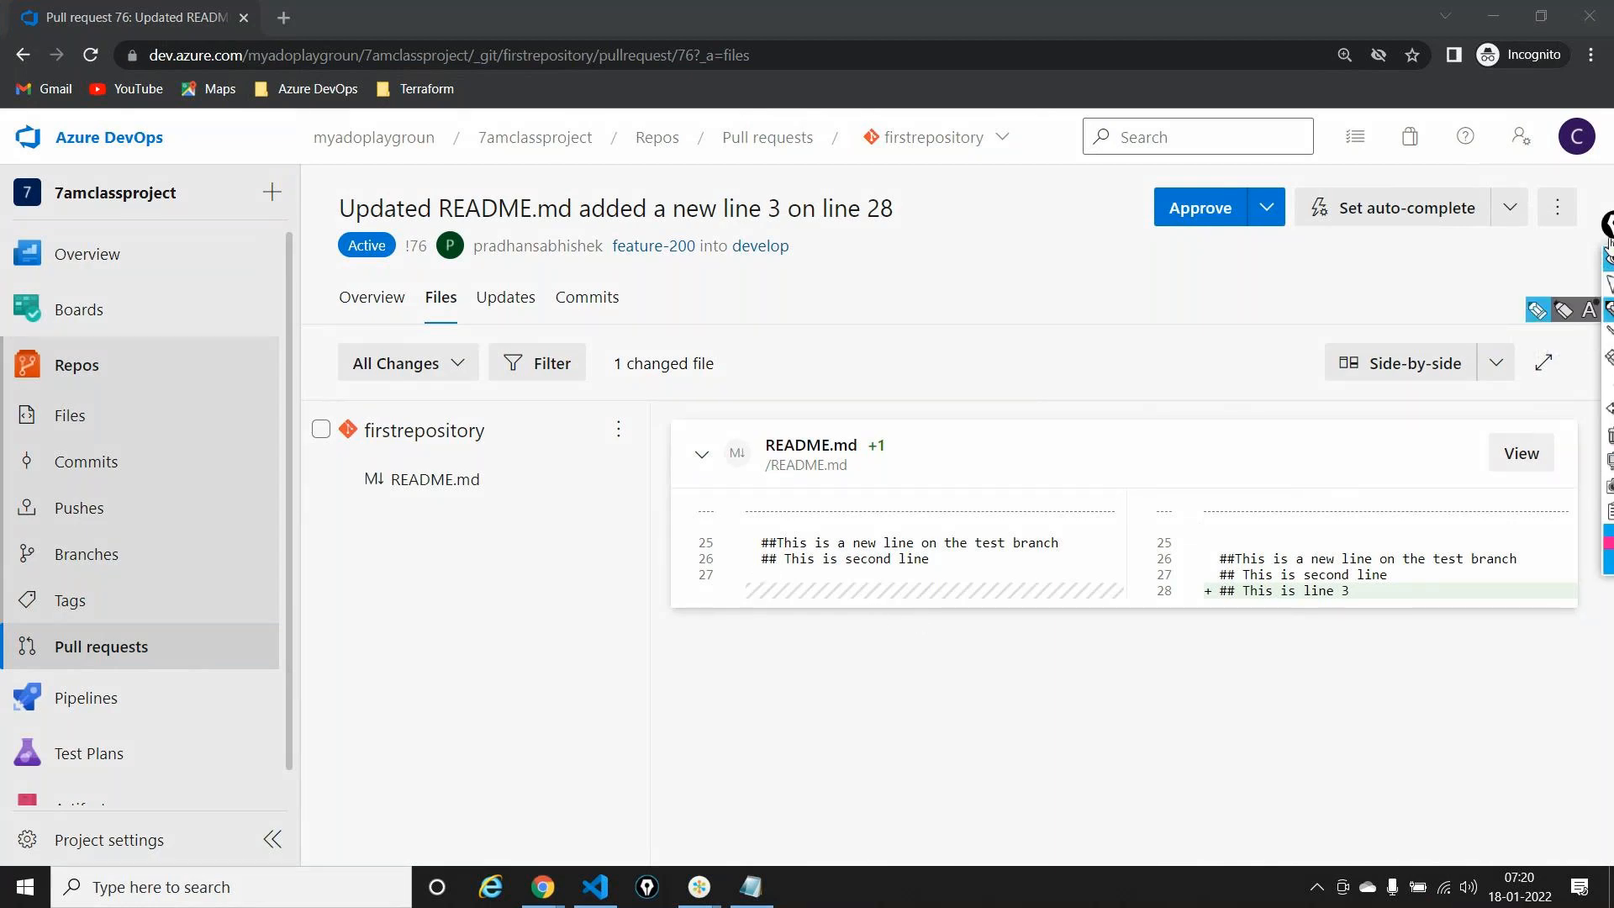
left_click_drag(1609, 234, 1579, 212)
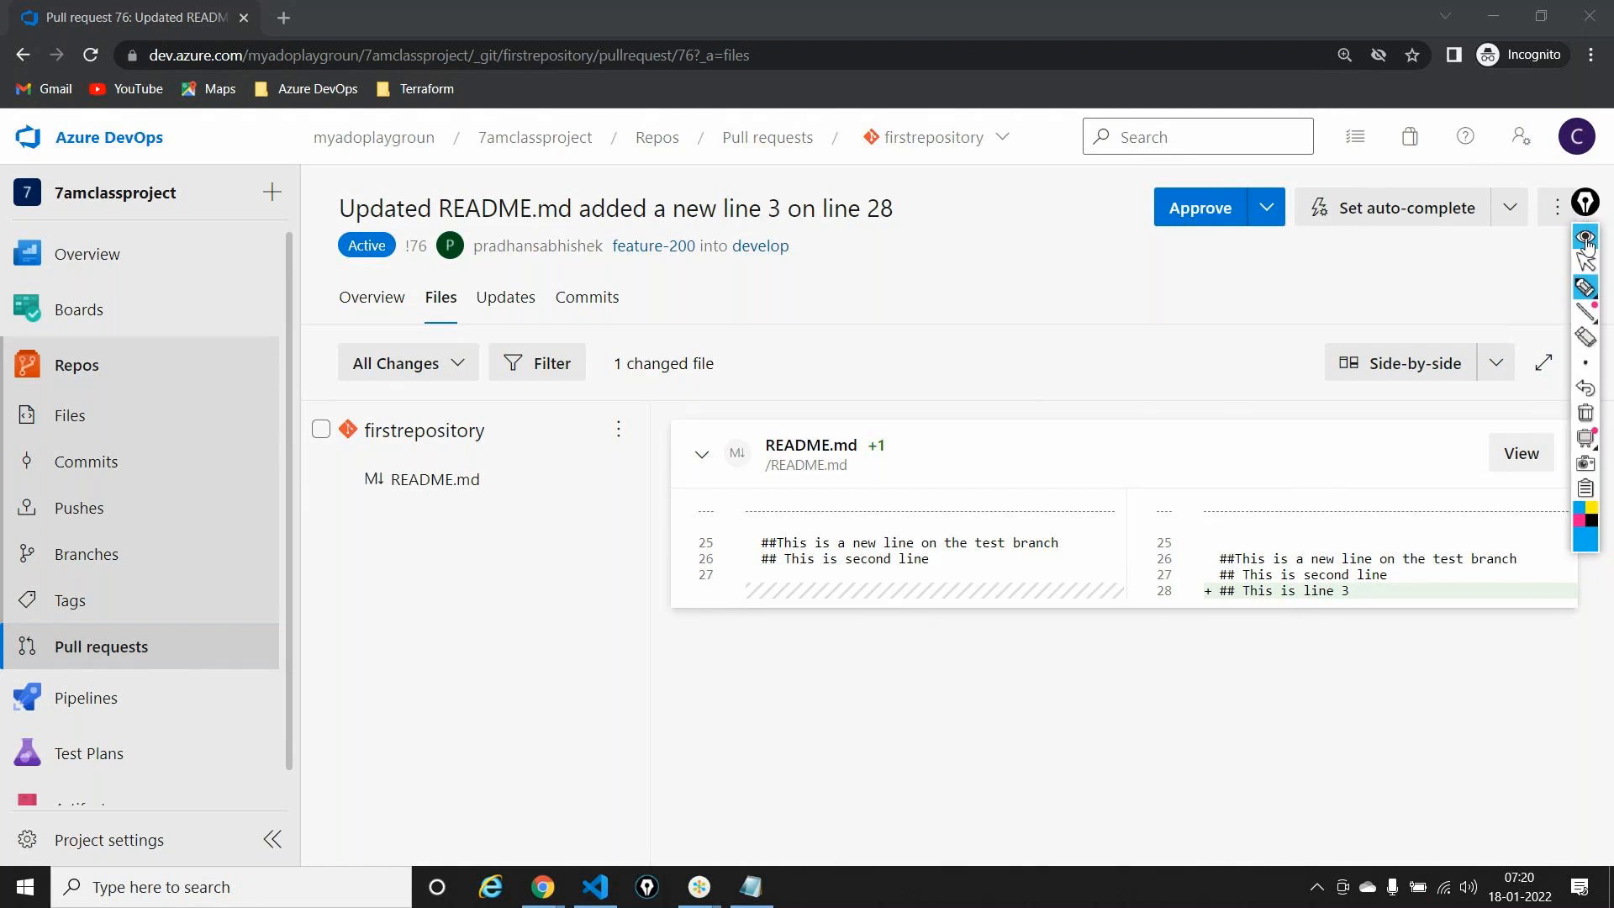
left_click(1587, 242)
Check the pull request's overview, return to its changed files and highlight the added README.md line "## This is line 3"
left_click(370, 301)
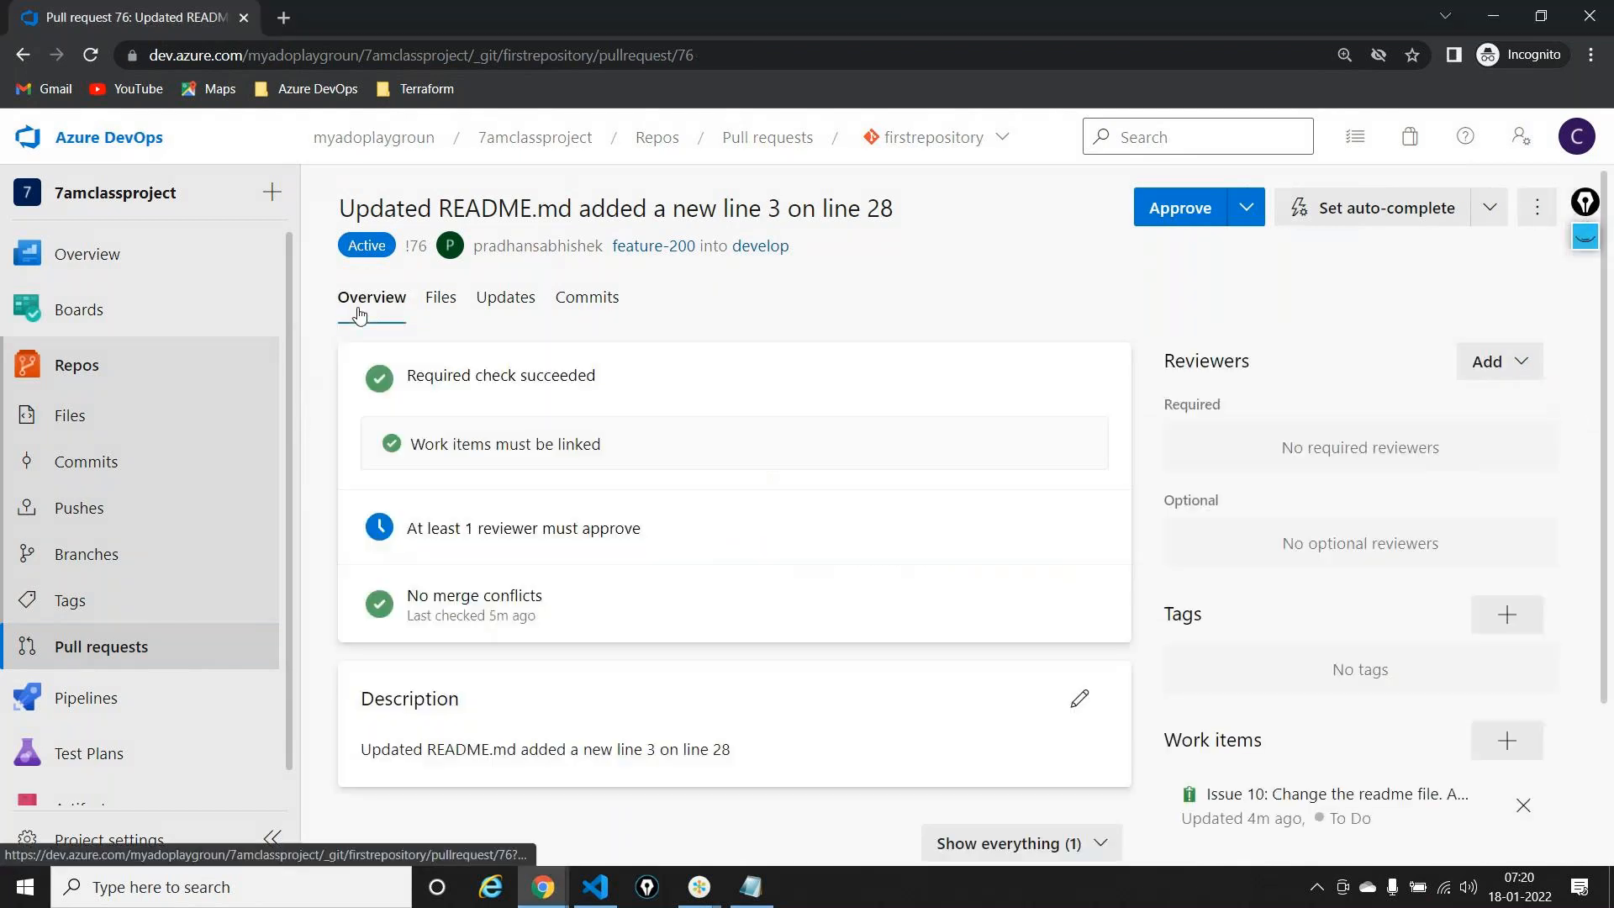
left_click(438, 299)
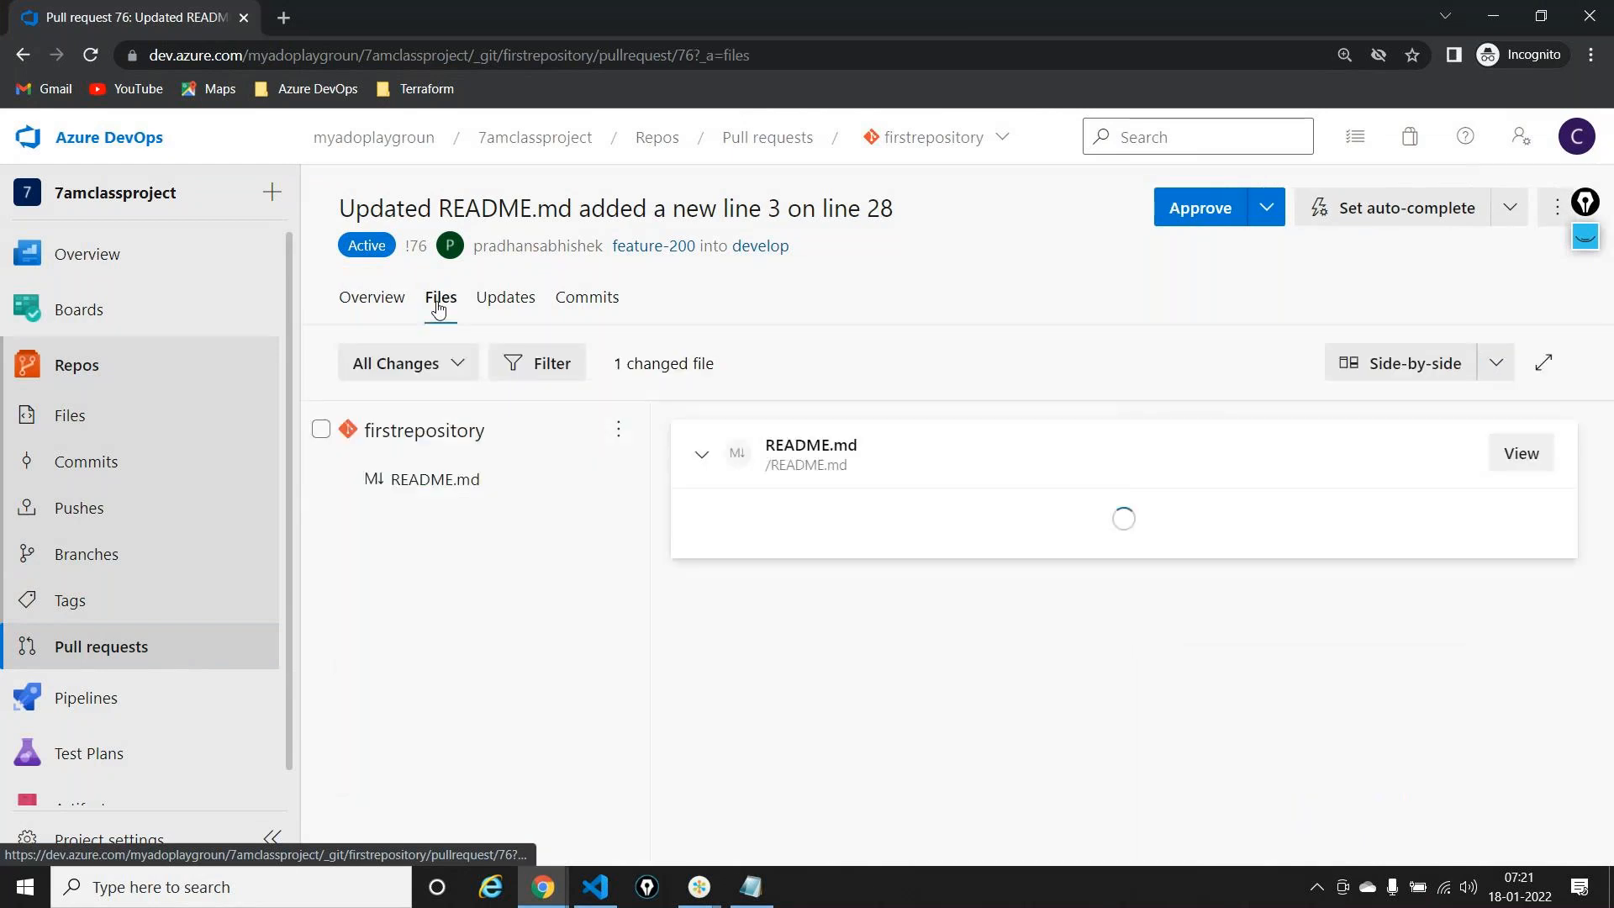
triple_click(1338, 591)
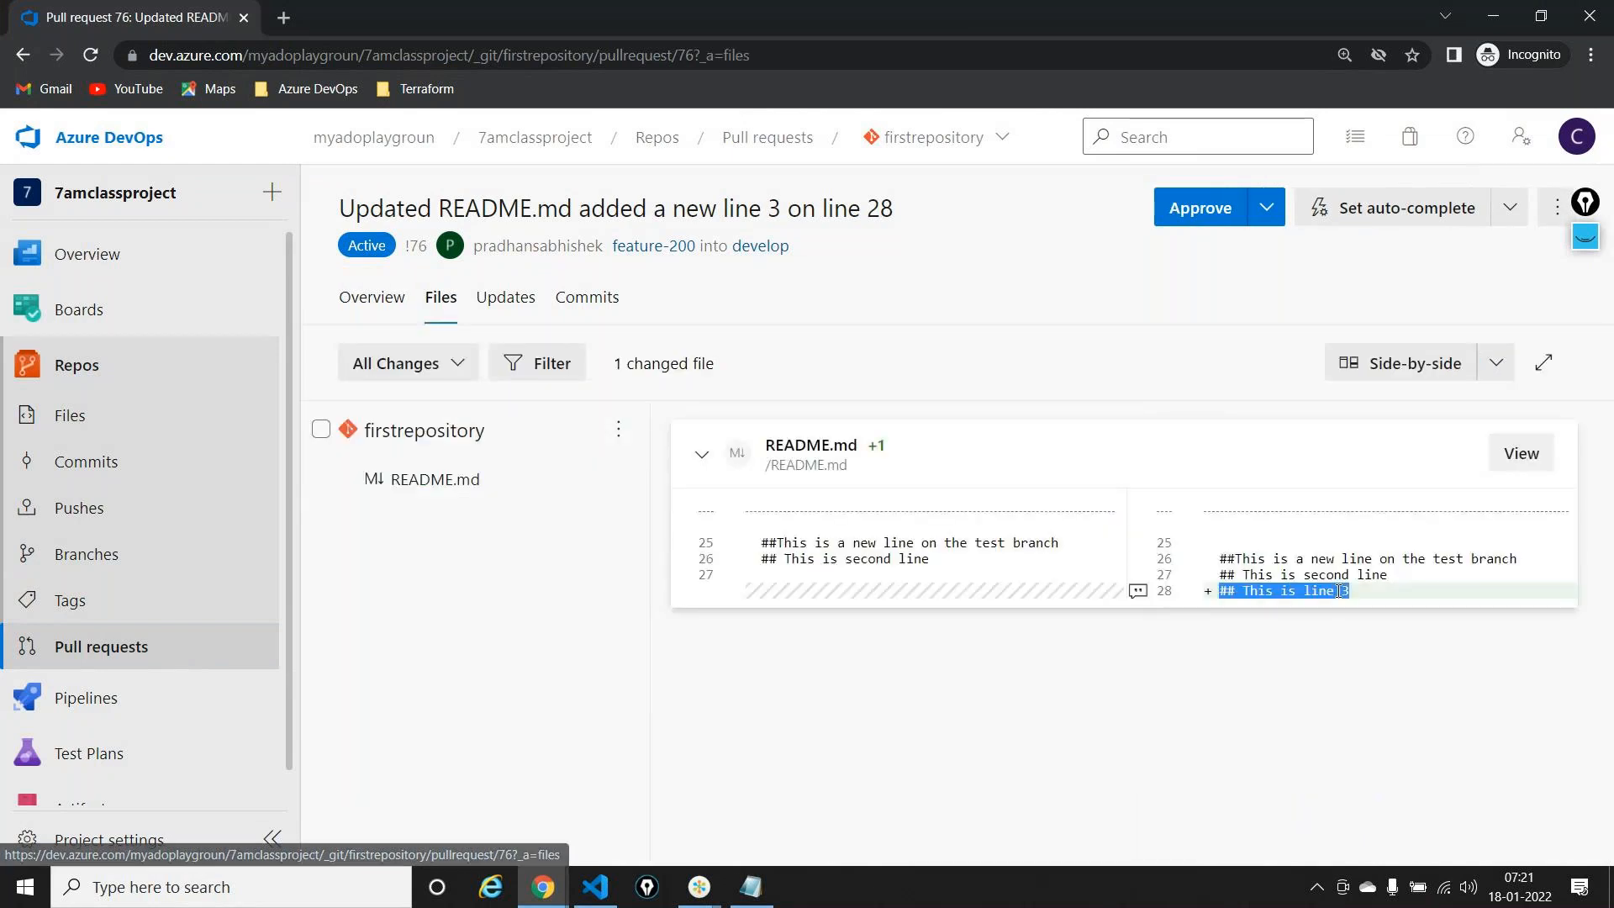
Draw arrows to the empty and added lines in the README.md comparison, clear them and collapse the annotation toolbar
left_click(1586, 240)
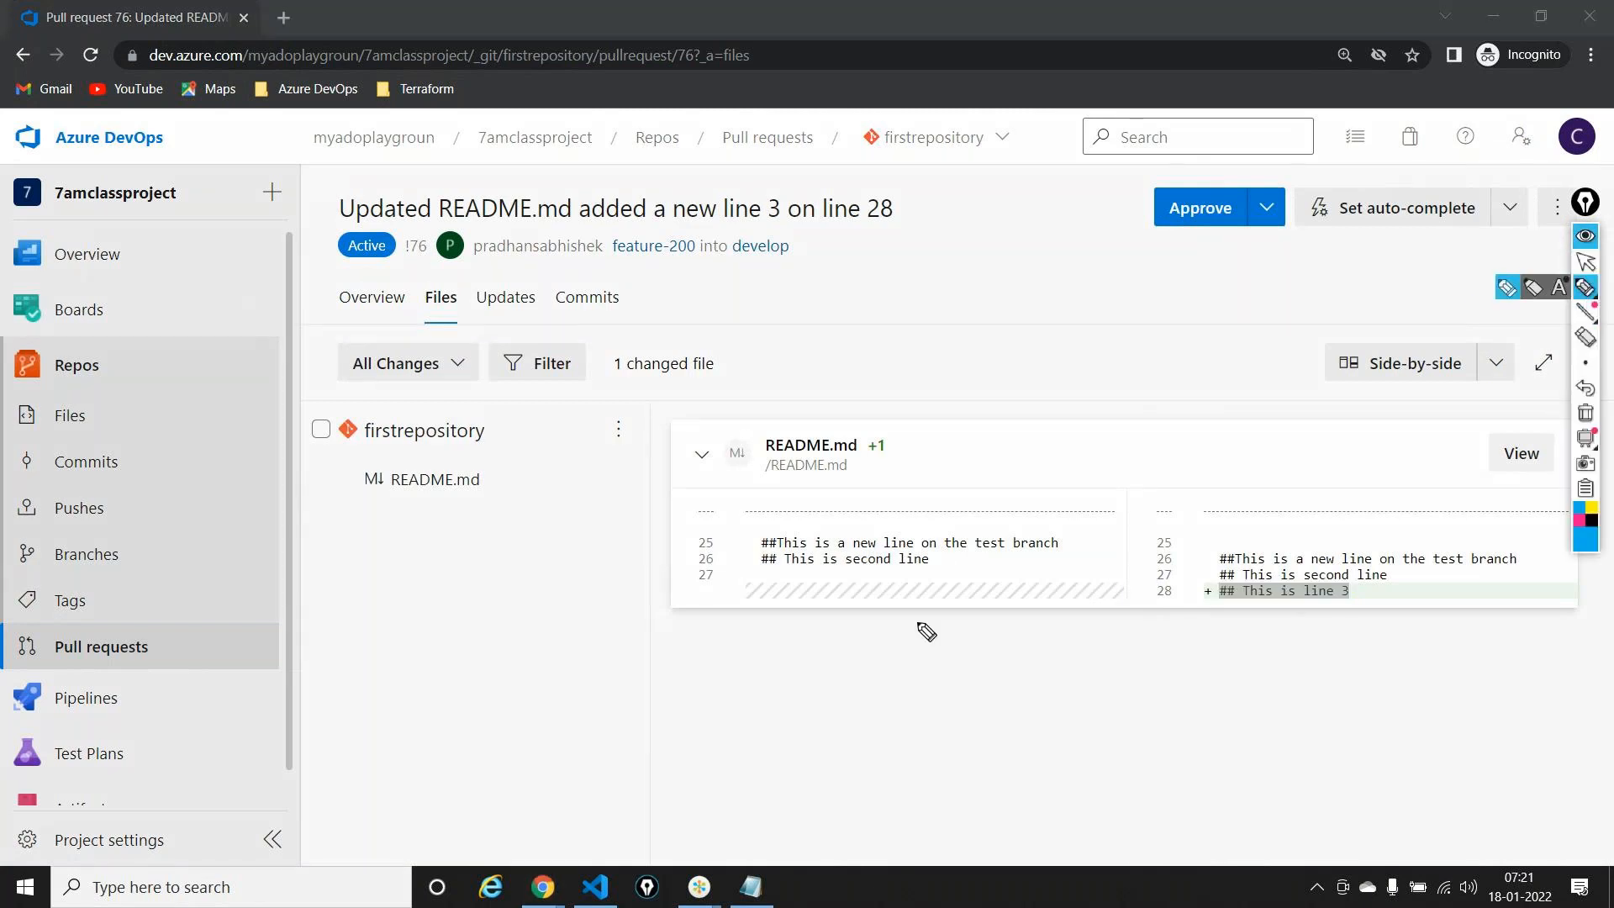
left_click_drag(857, 694, 855, 589)
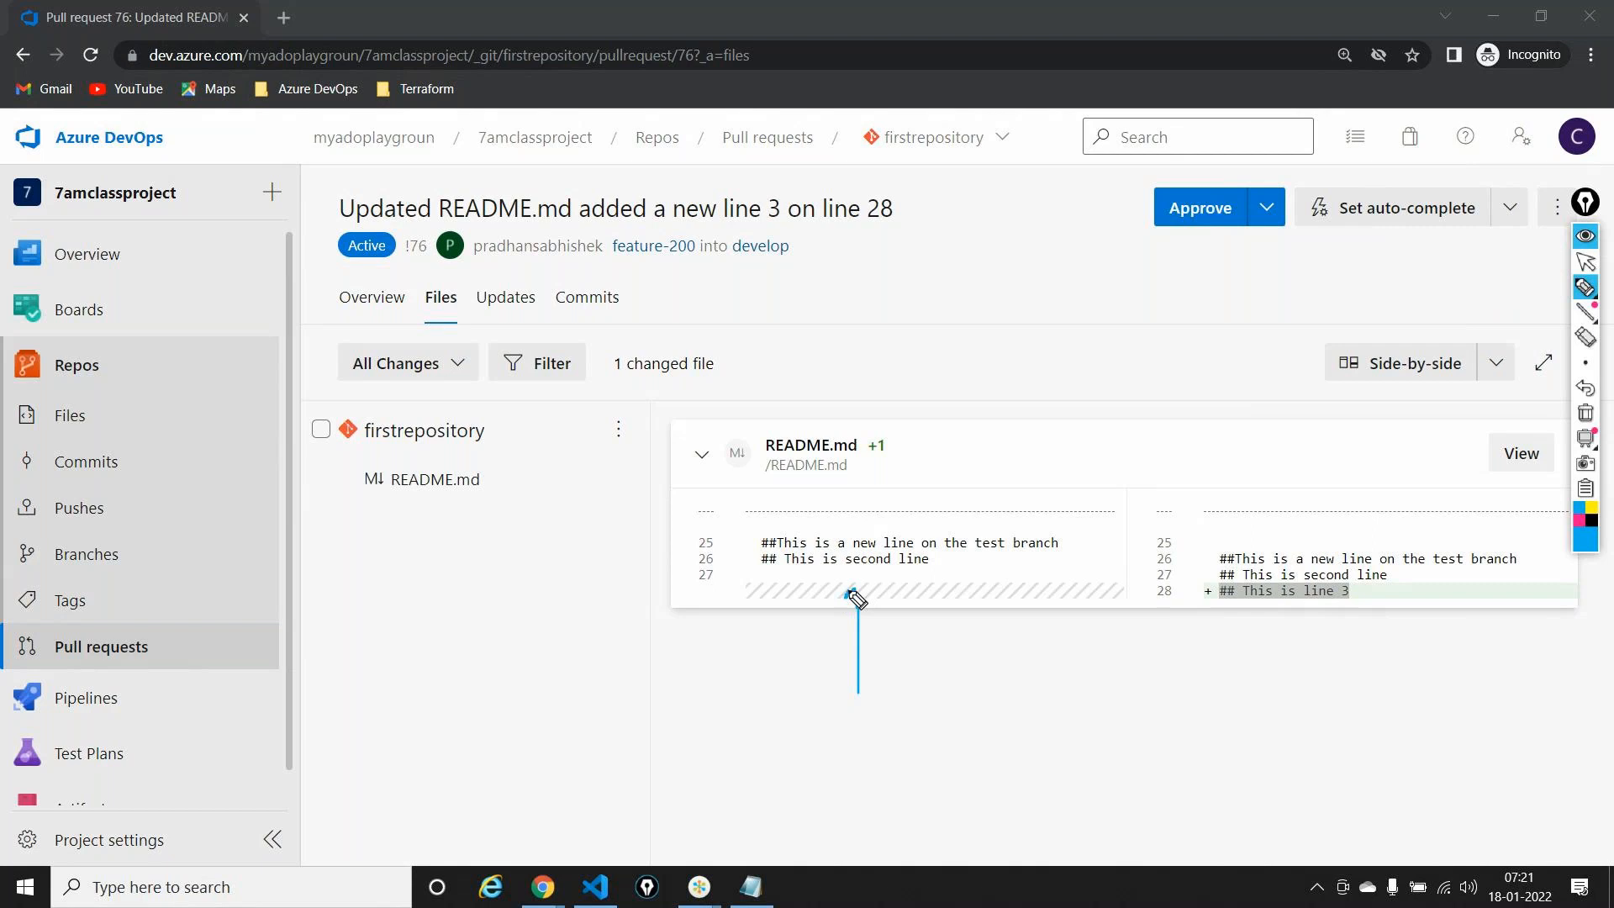
left_click_drag(1372, 746, 1322, 626)
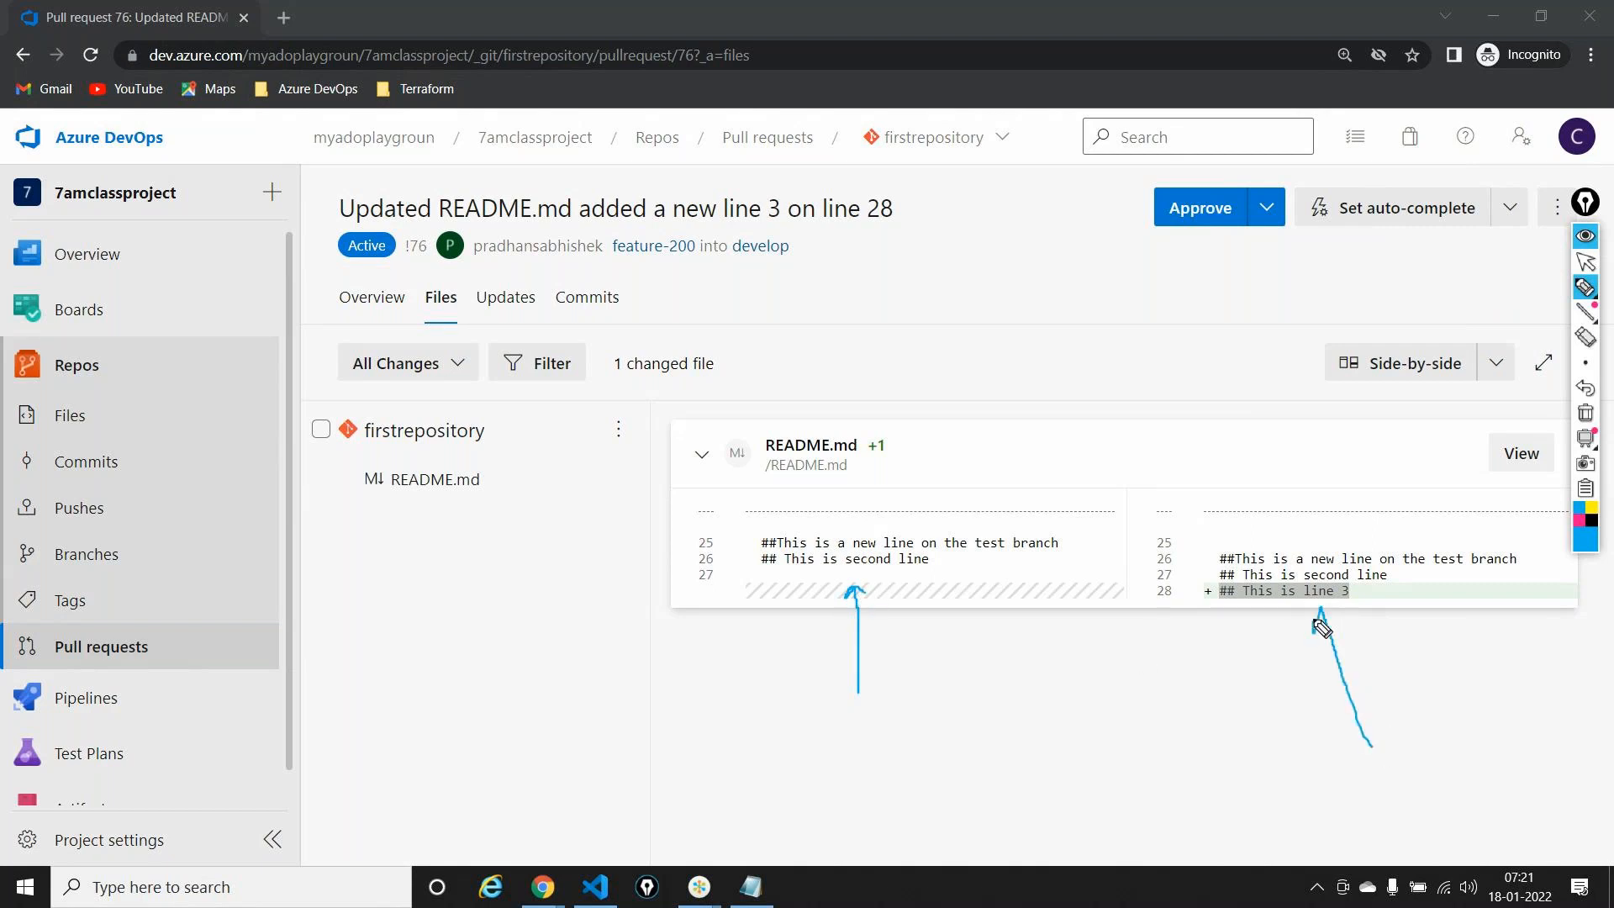
left_click(1585, 416)
left_click(1586, 262)
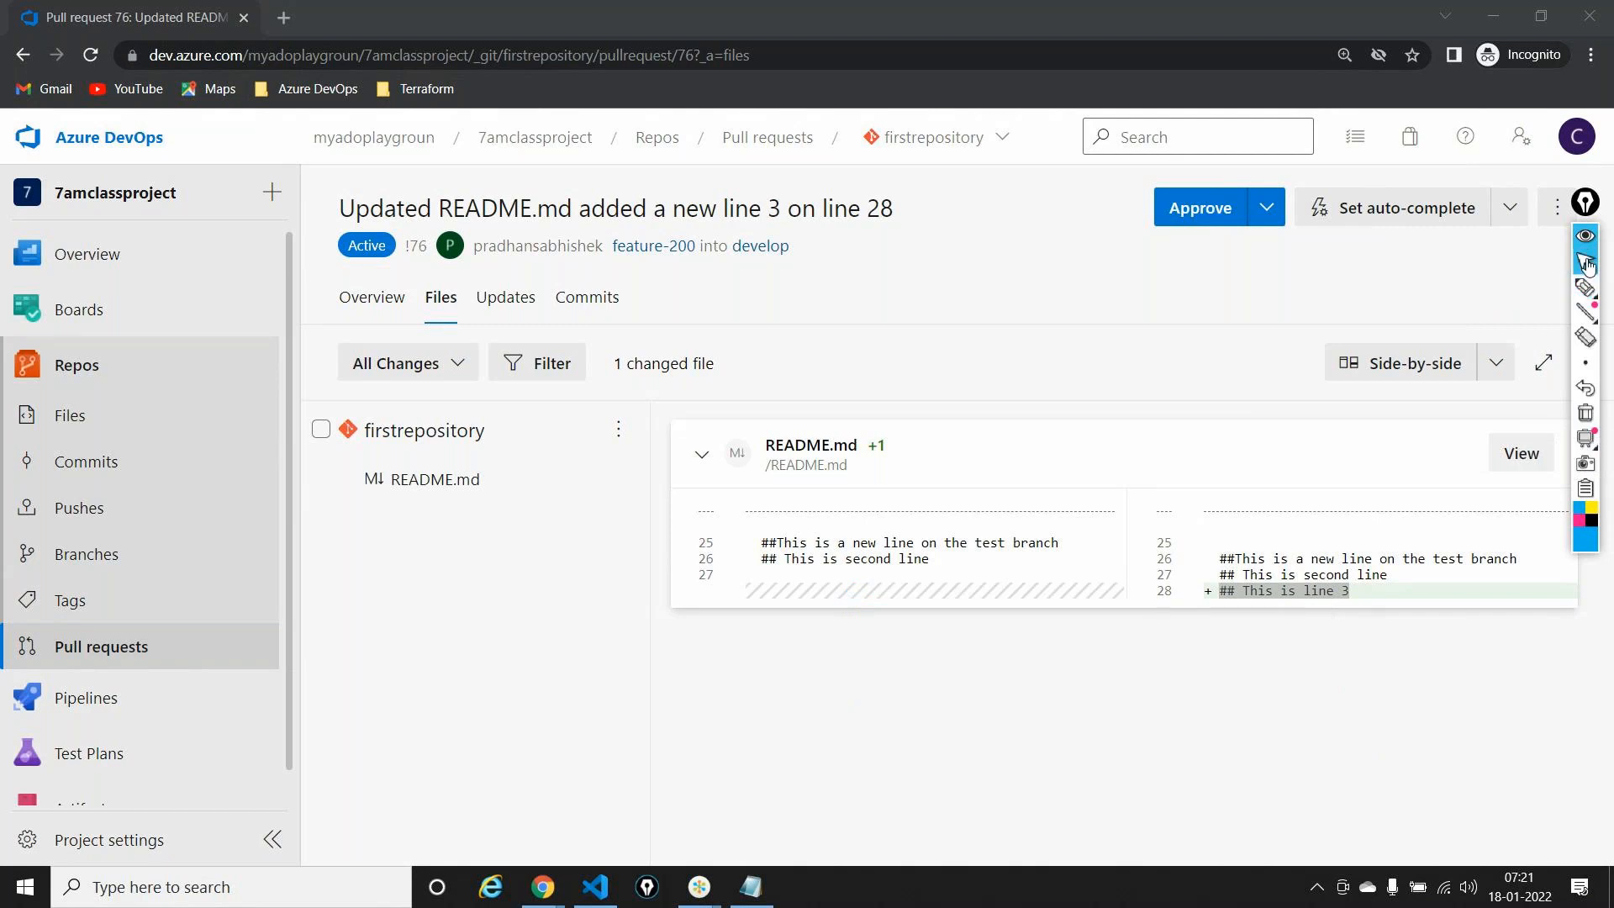
left_click(1588, 244)
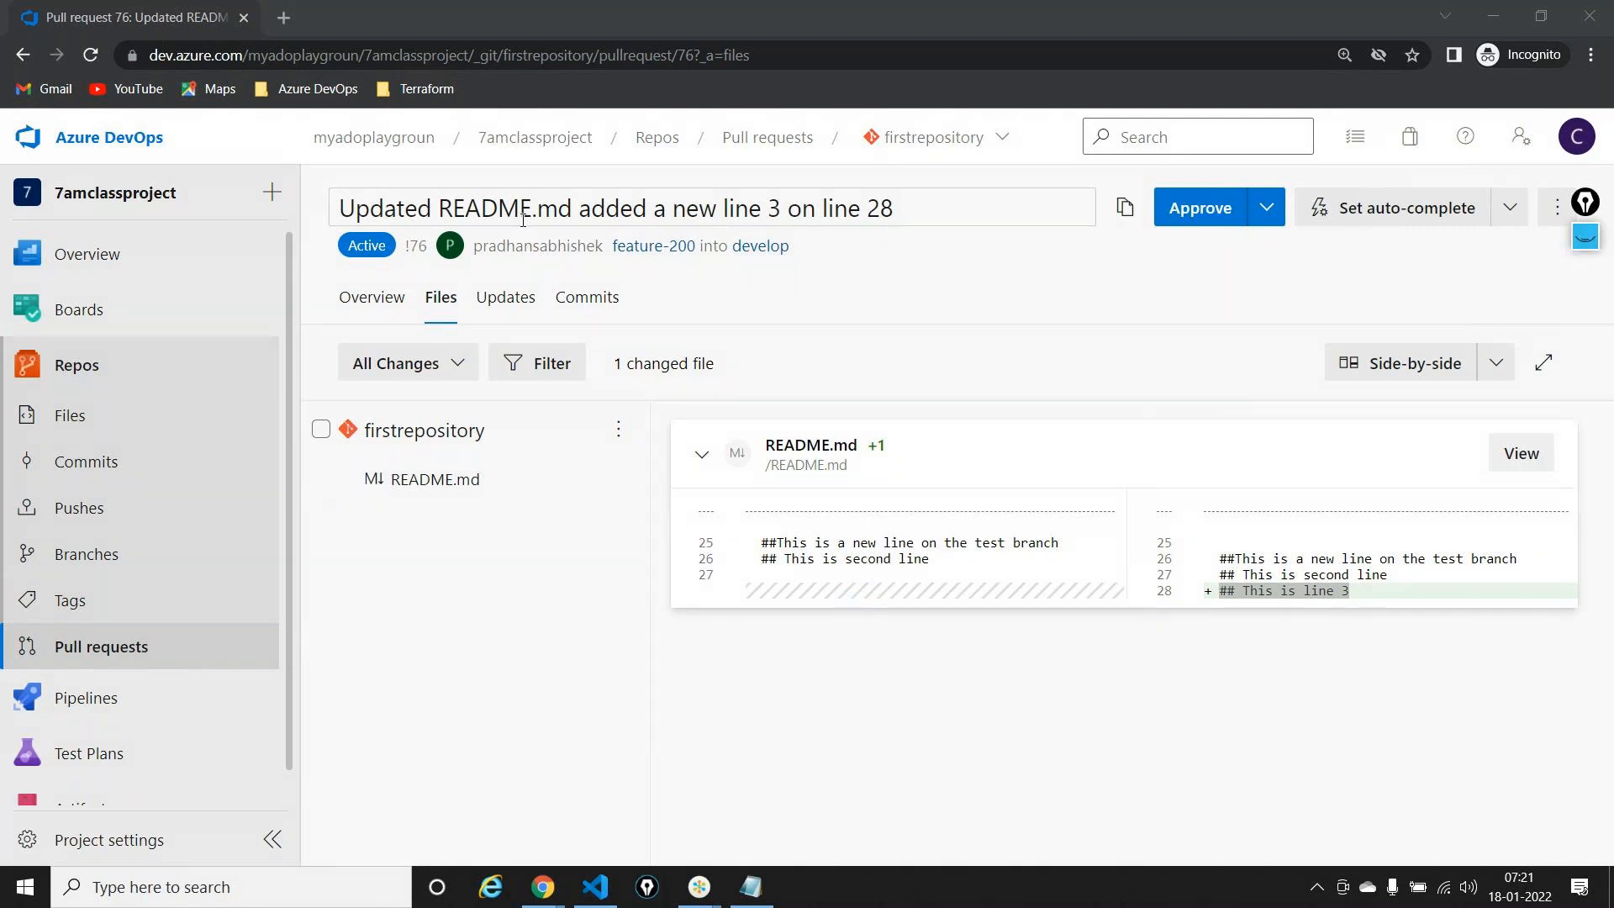
Return to the pull request's overview and open its linked work item, Issue 10
left_click(376, 298)
left_click(994, 710)
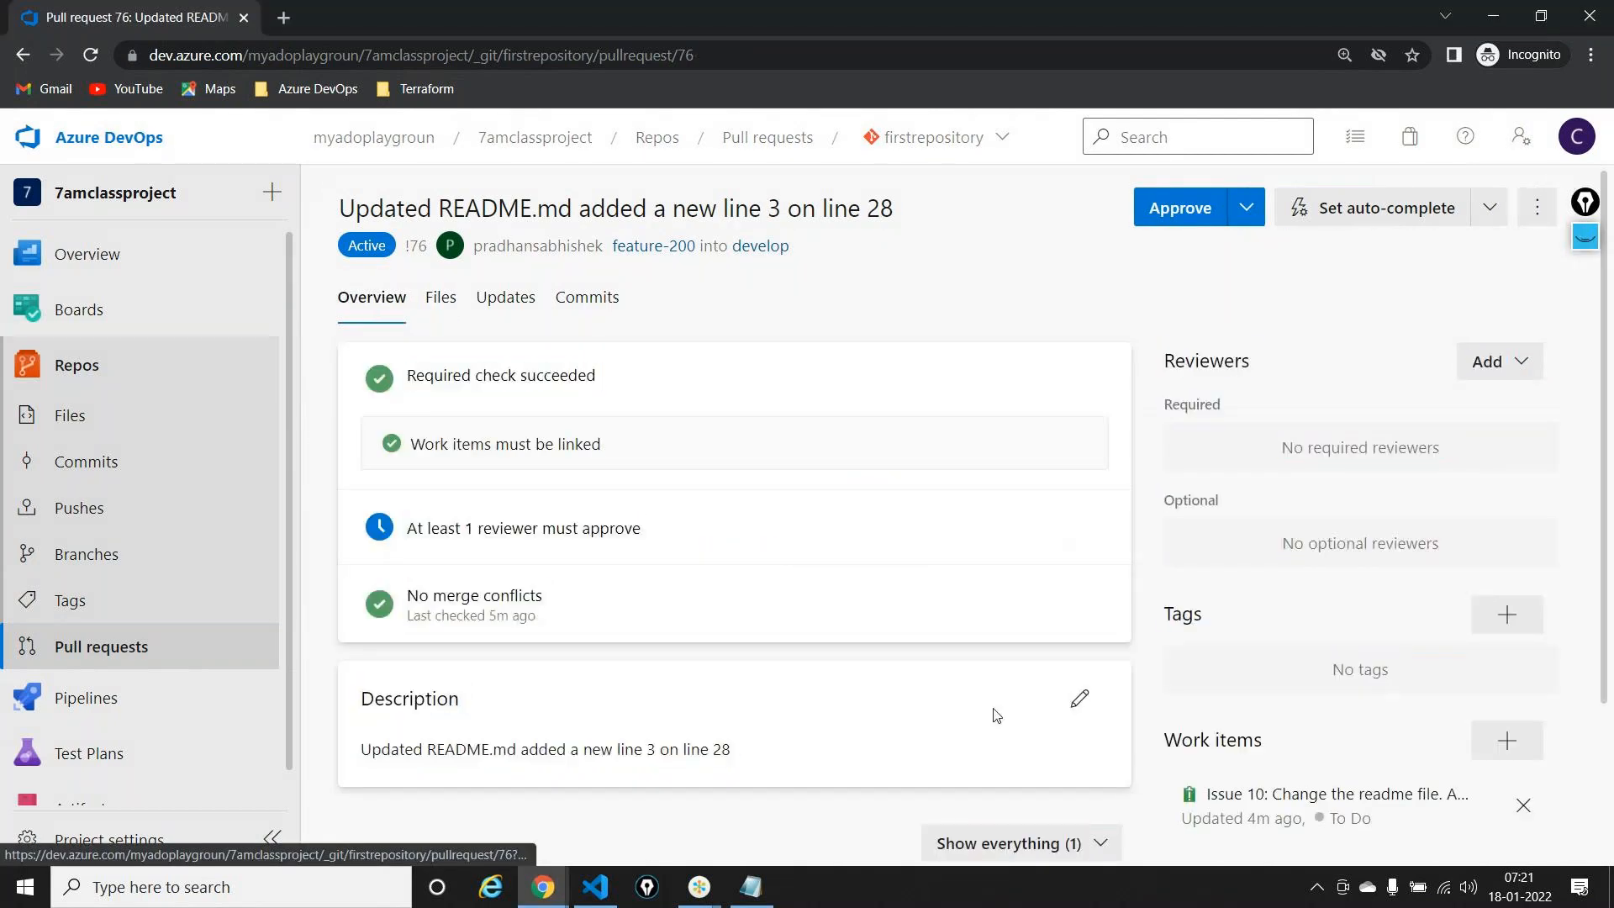
scroll(939, 623, "down", 2)
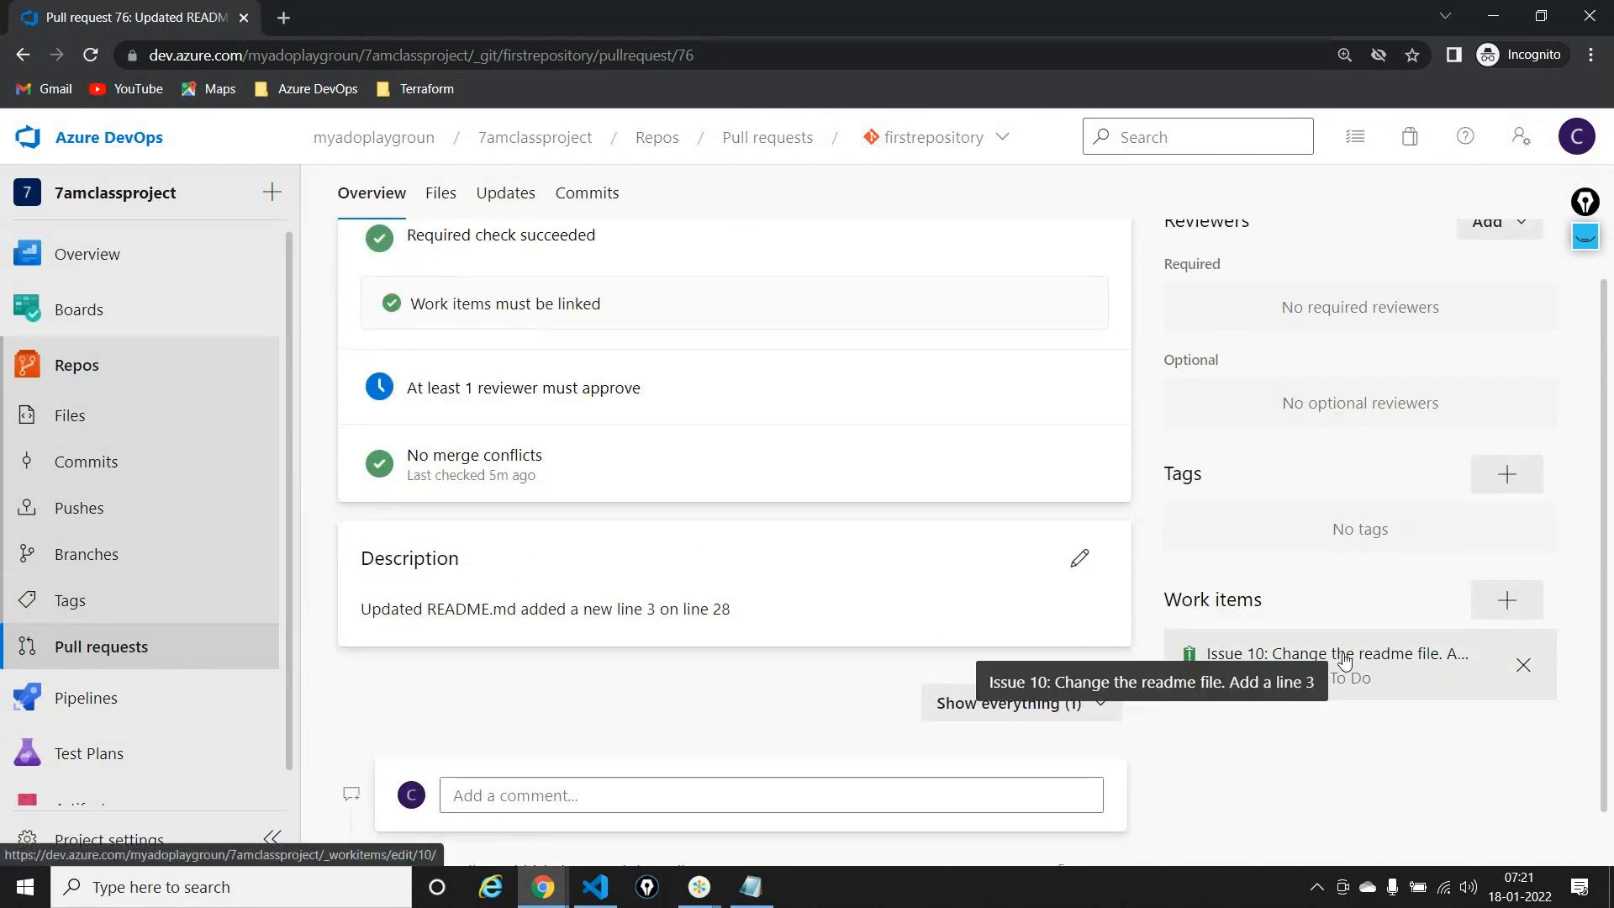
left_click(1343, 660)
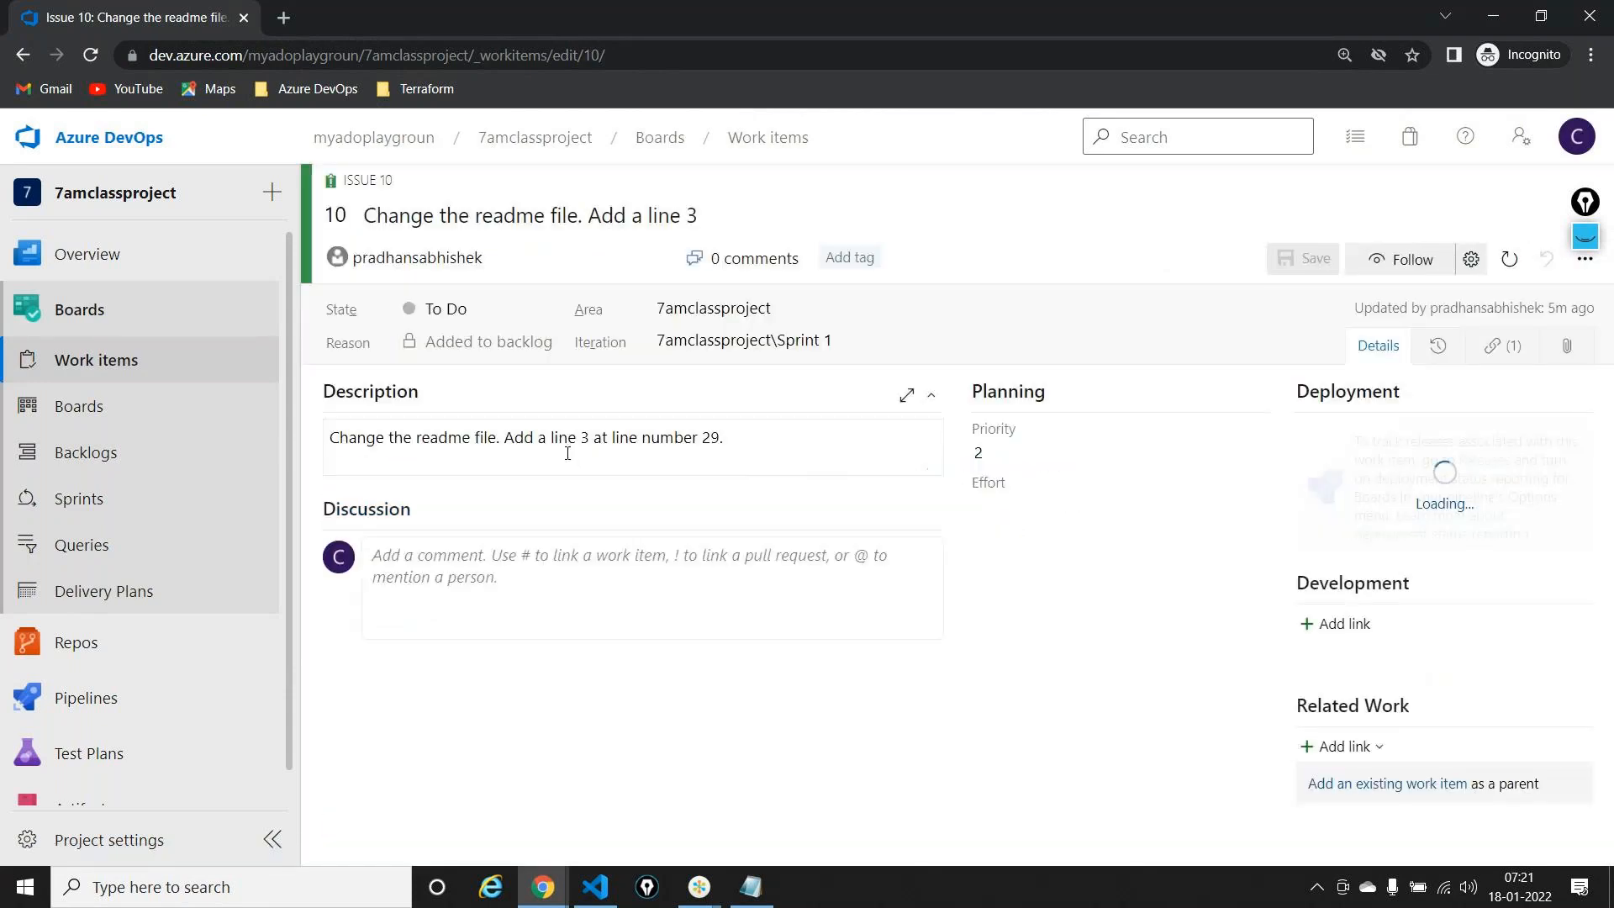
Point to and underline the line 3 and line number requirement in the issue's description, clear the marks and collapse the annotation toolbar
left_click(1582, 238)
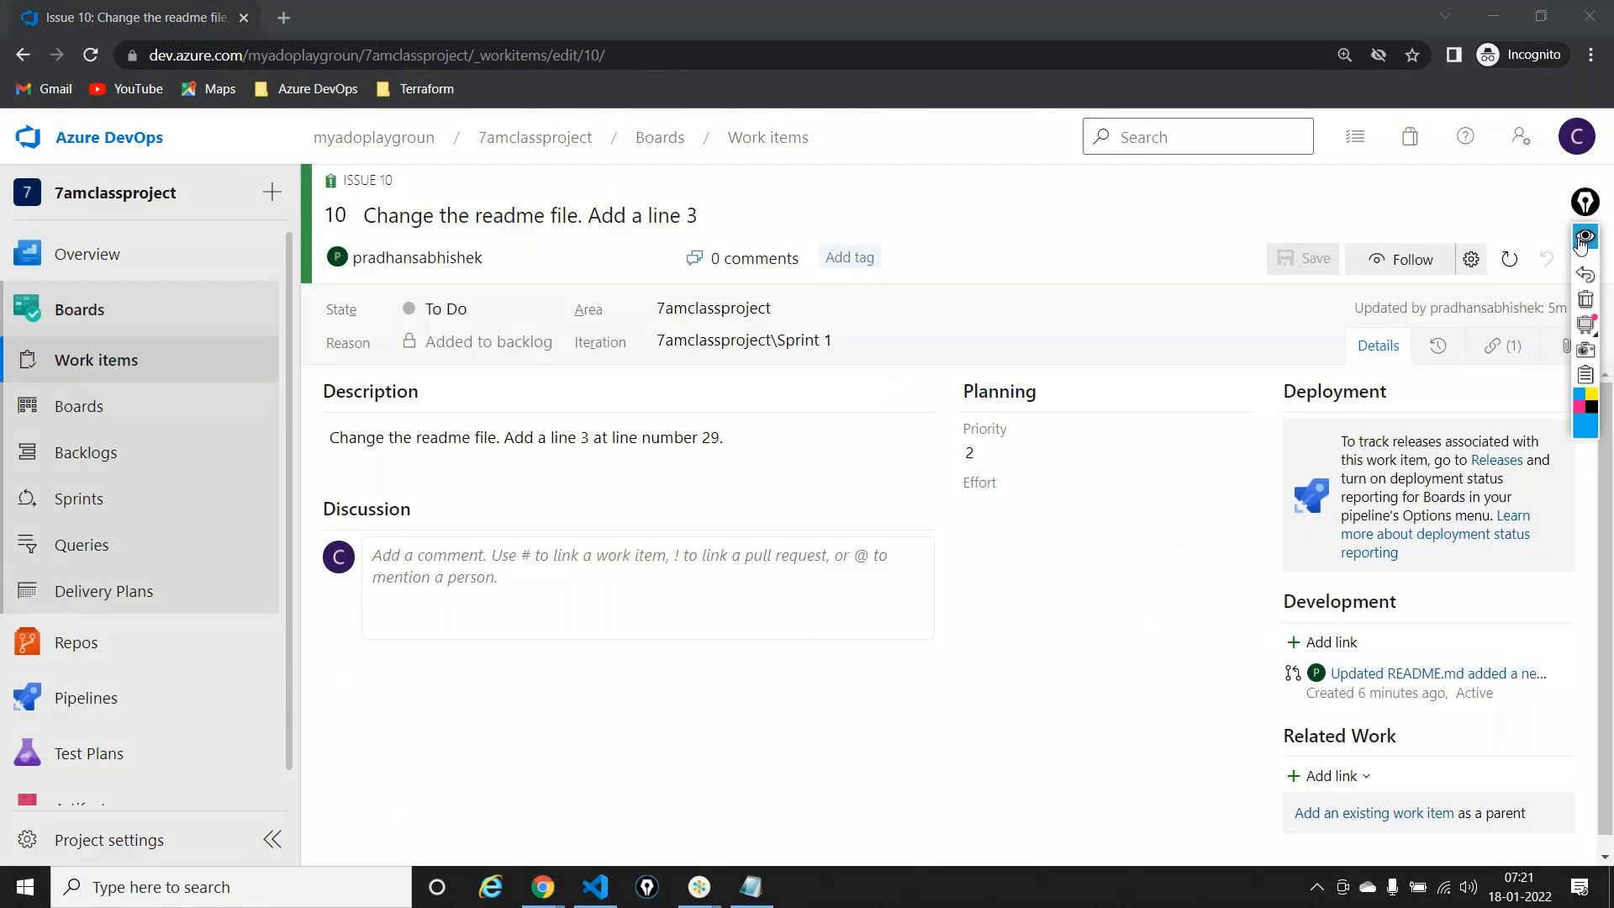
left_click(1583, 240)
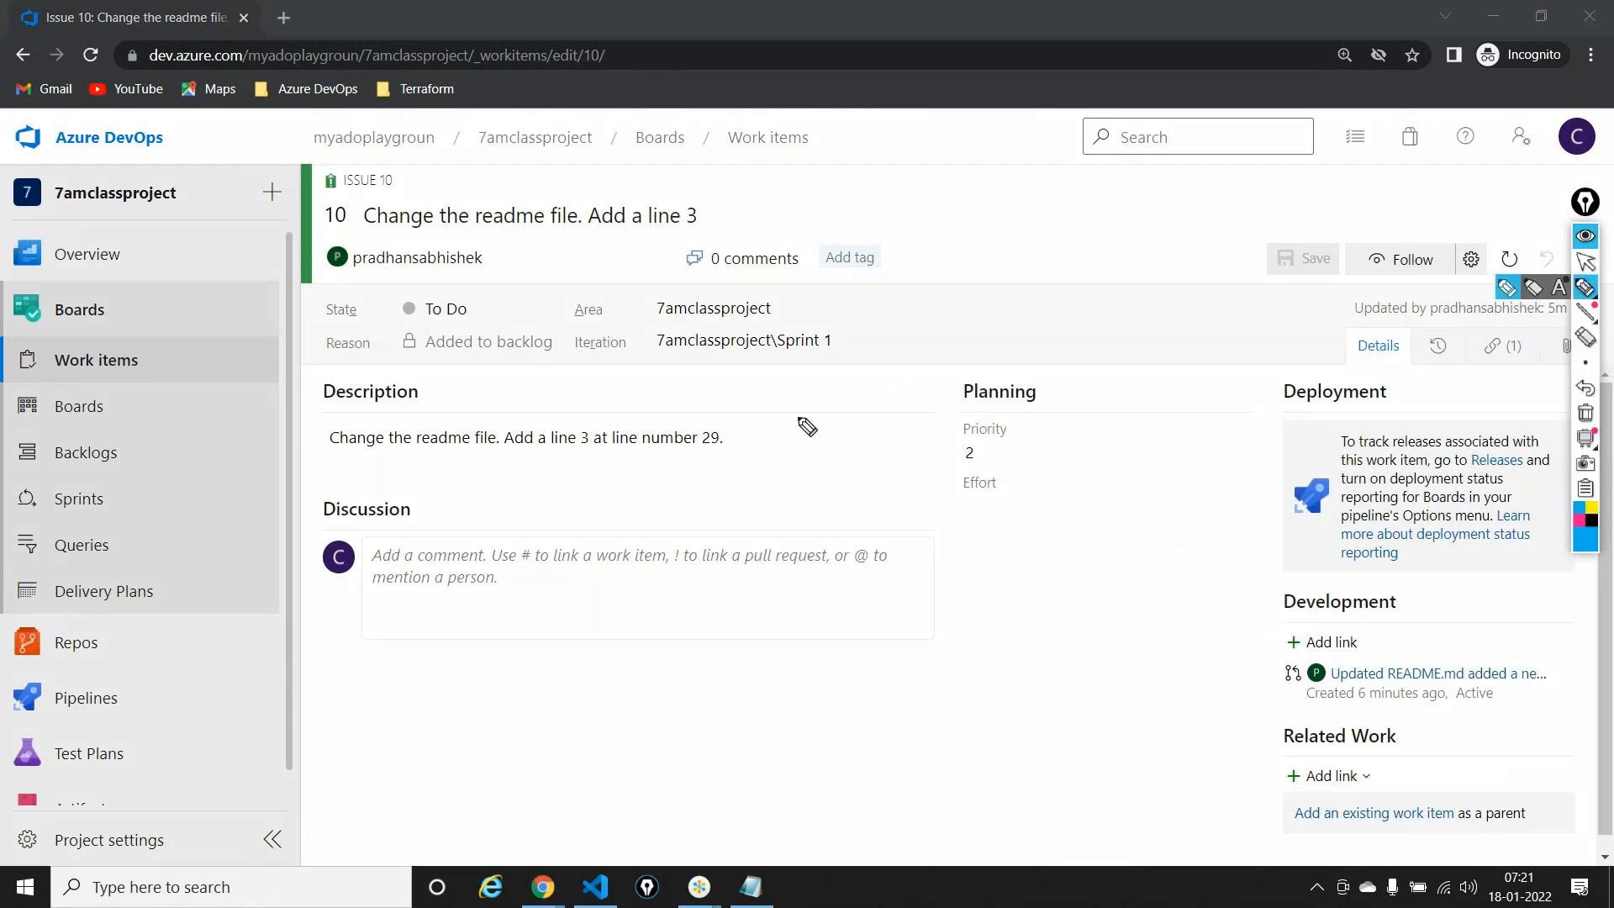
left_click_drag(806, 411, 745, 439)
left_click_drag(546, 456, 694, 454)
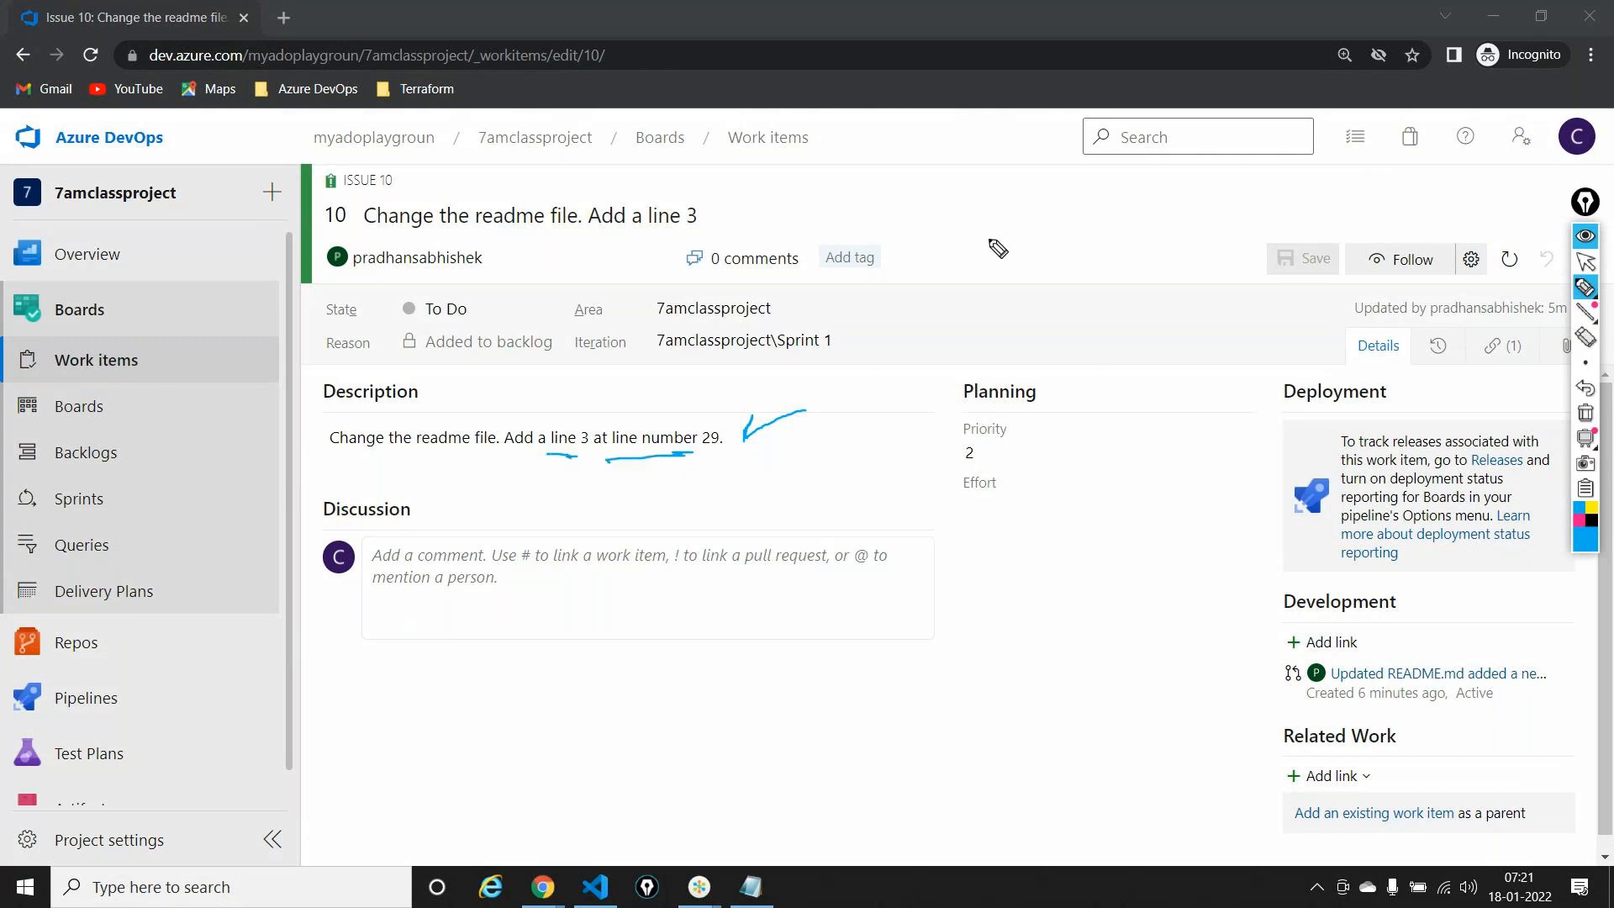
left_click(1586, 413)
left_click(1586, 266)
left_click(1586, 238)
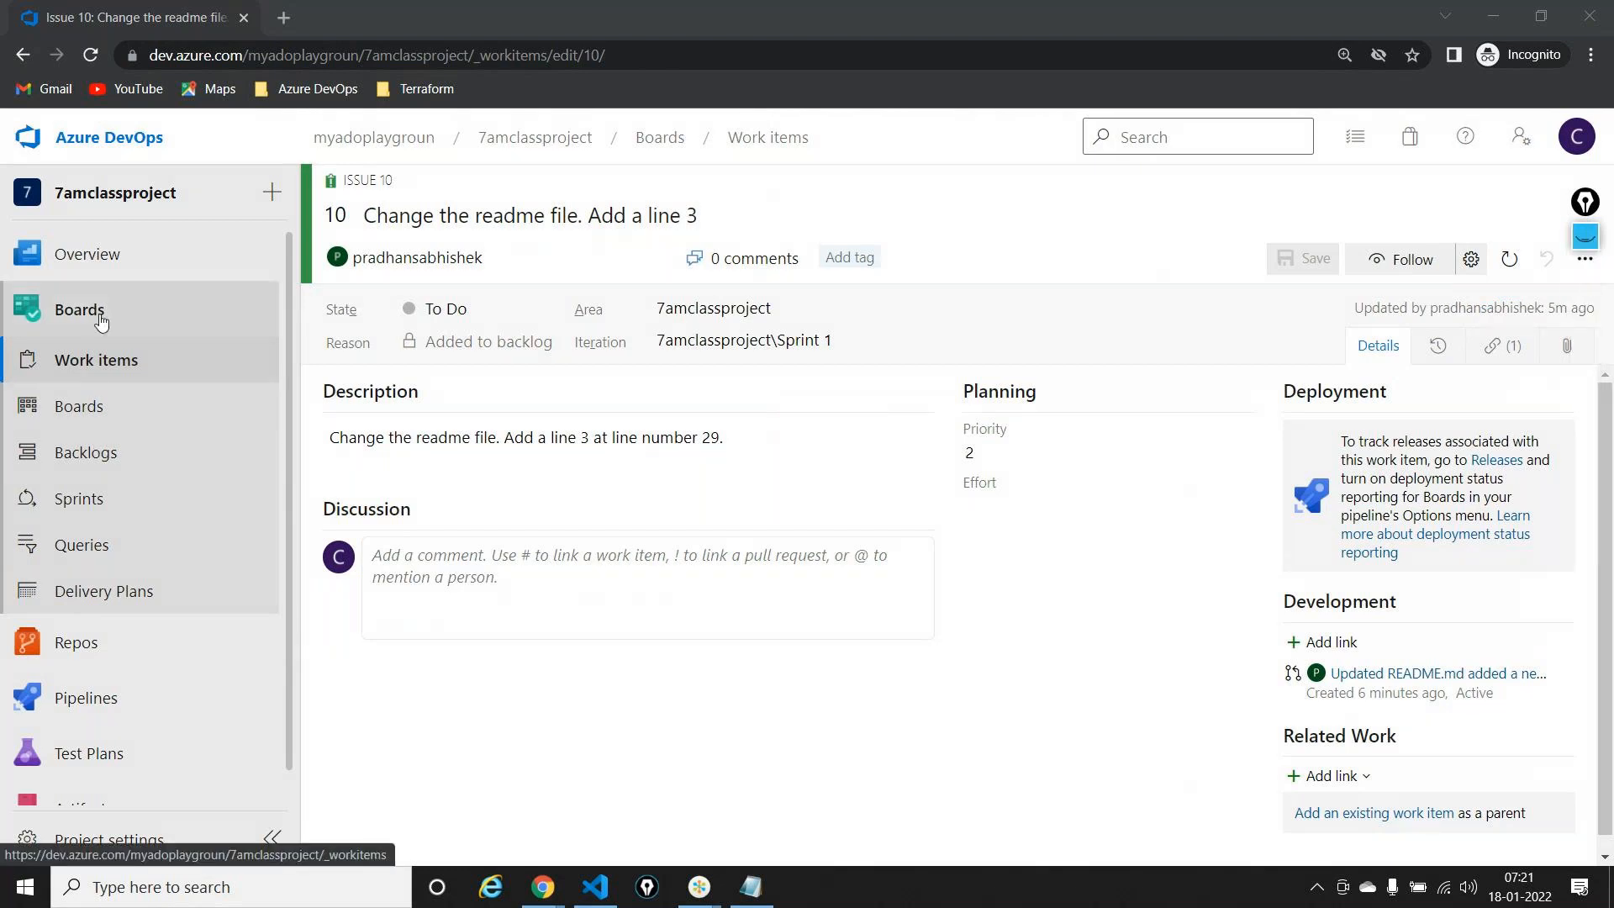
Go back to the pull request and compare the line number in its title with its description and linked issue
left_click(23, 56)
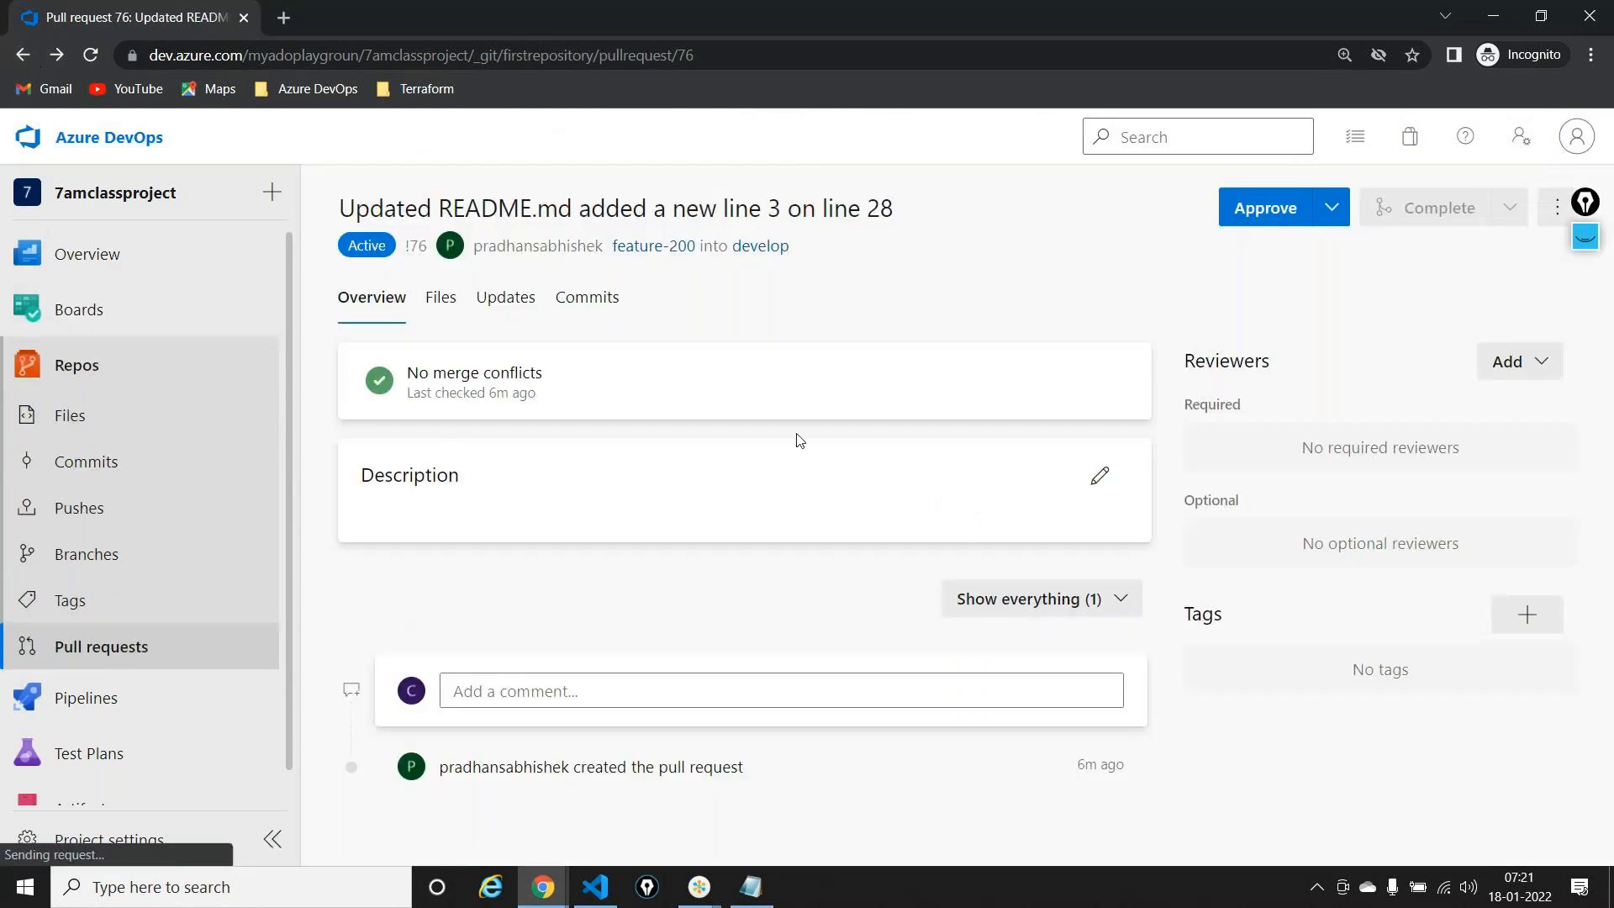
double_click(885, 208)
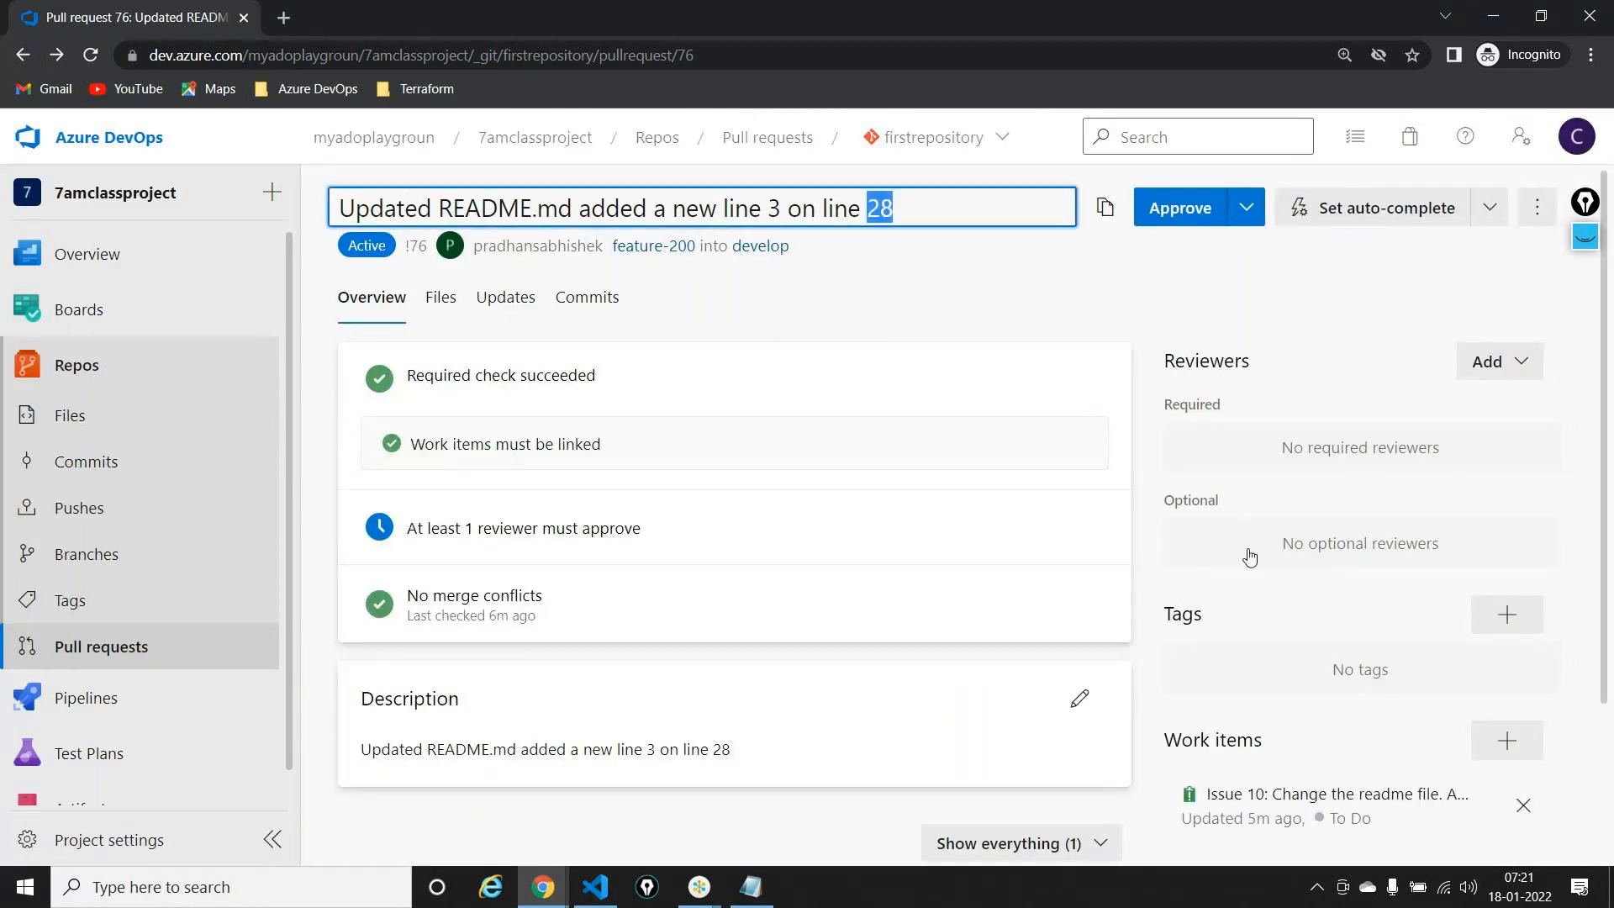
scroll(1250, 555, "down", 2)
scroll(840, 421, "up", 3)
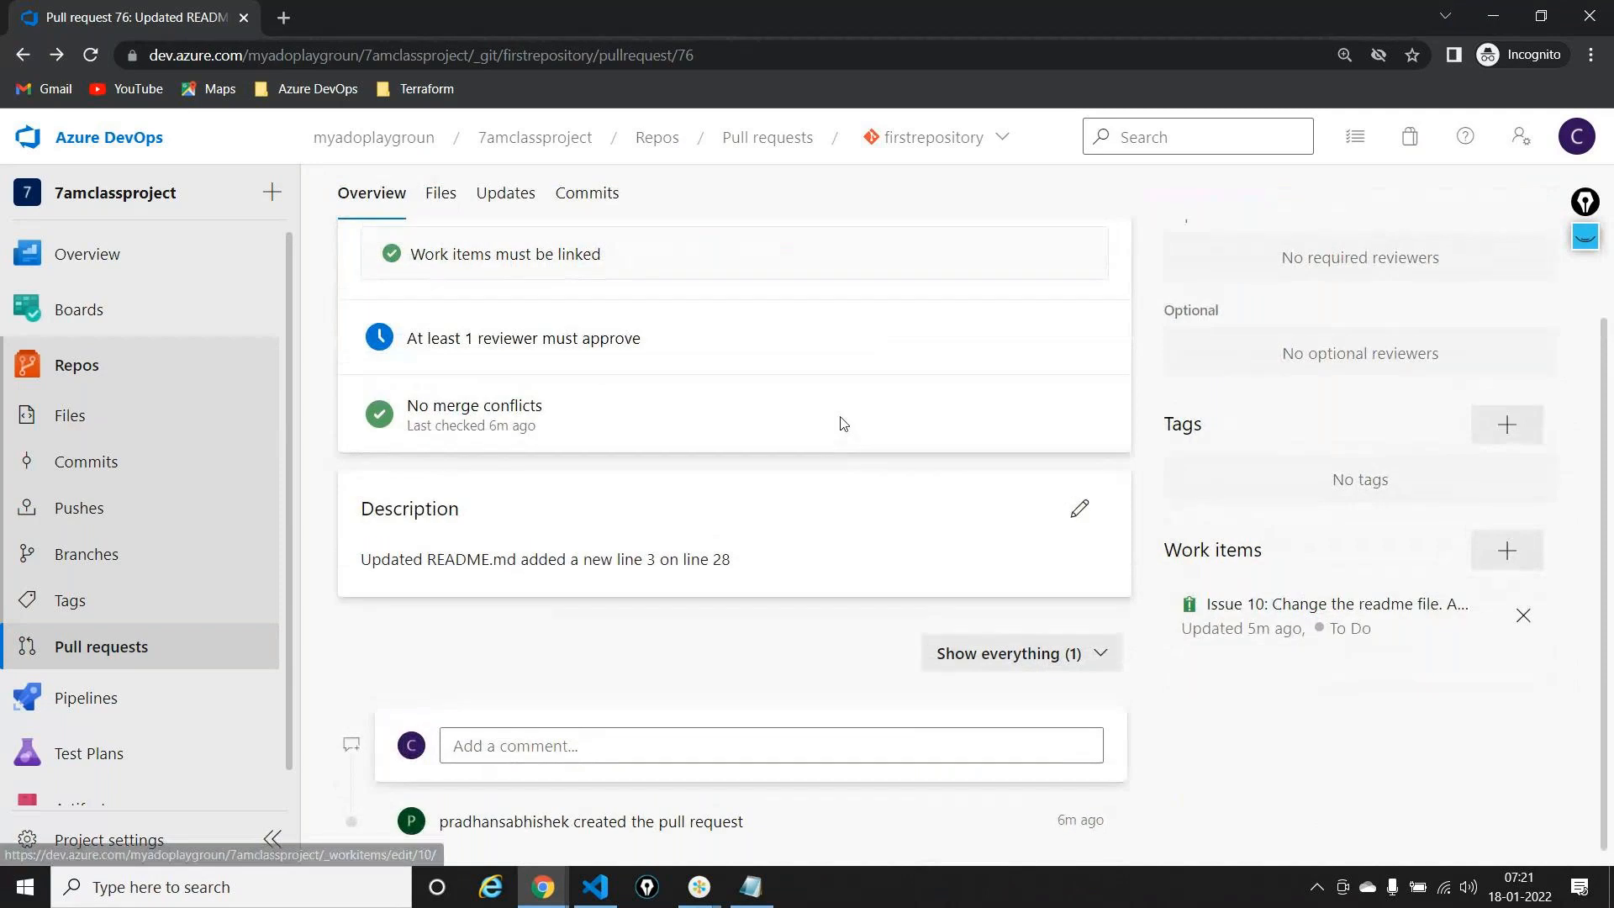
scroll(822, 465, "down", 3)
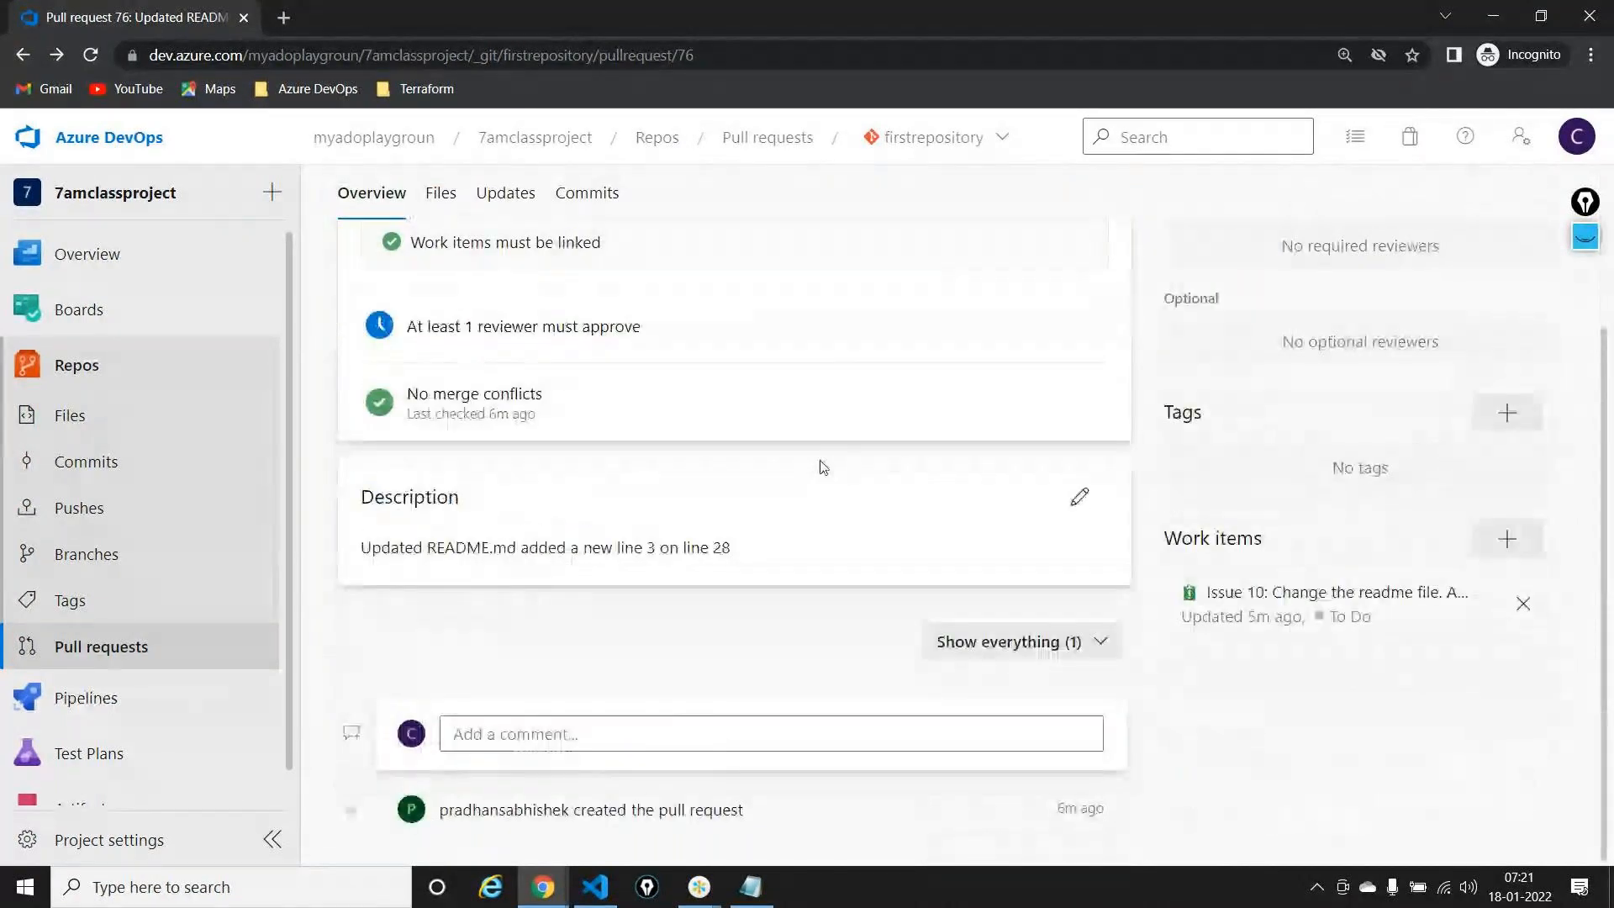
scroll(823, 467, "up", 1)
scroll(823, 467, "up", 2)
Draft the comment "The line that need to be updated in line 29 and not 28, please make this correction" on README.md's added line 28
left_click(441, 298)
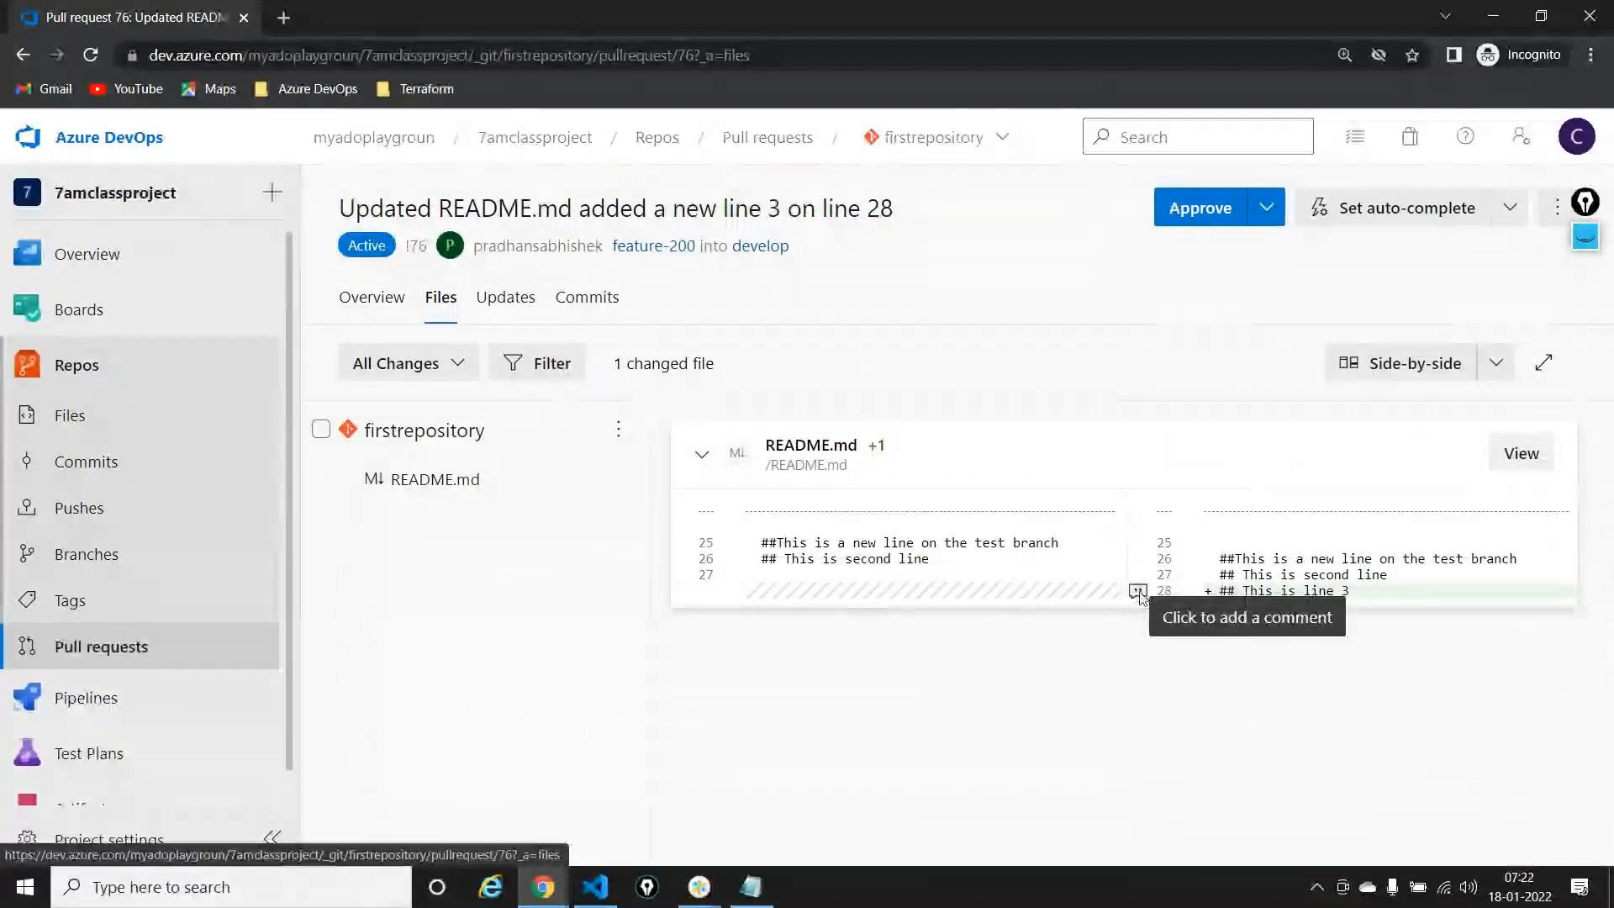
left_click(1137, 591)
type("The lin =e")
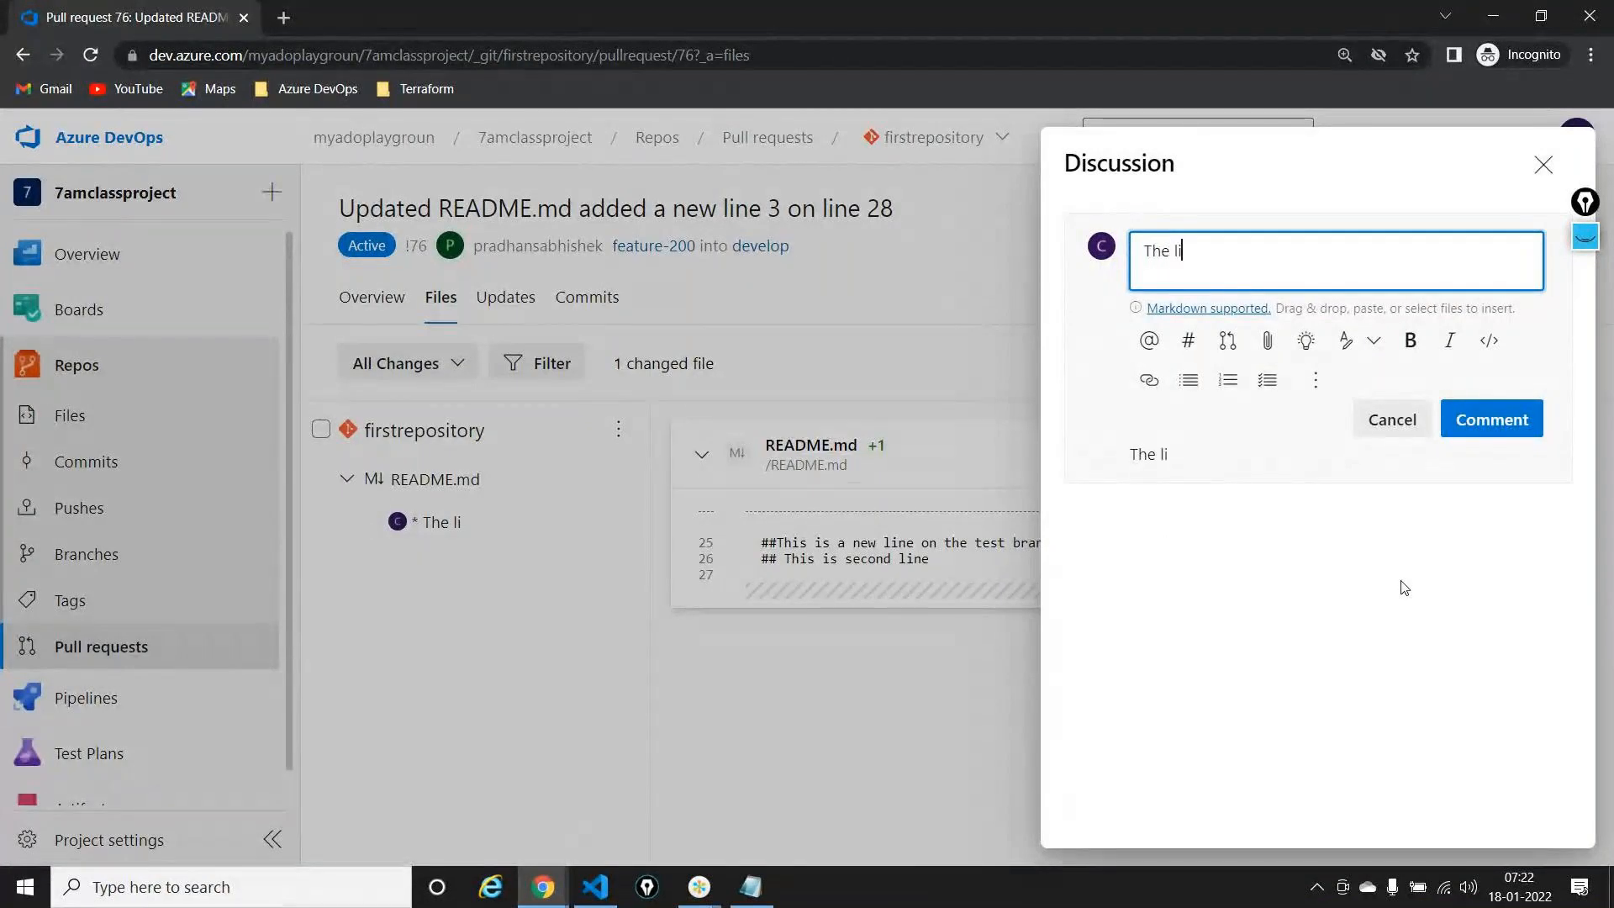
key("BackSpace")
key("BackSpace")
key("BackSpace")
type("e that need to")
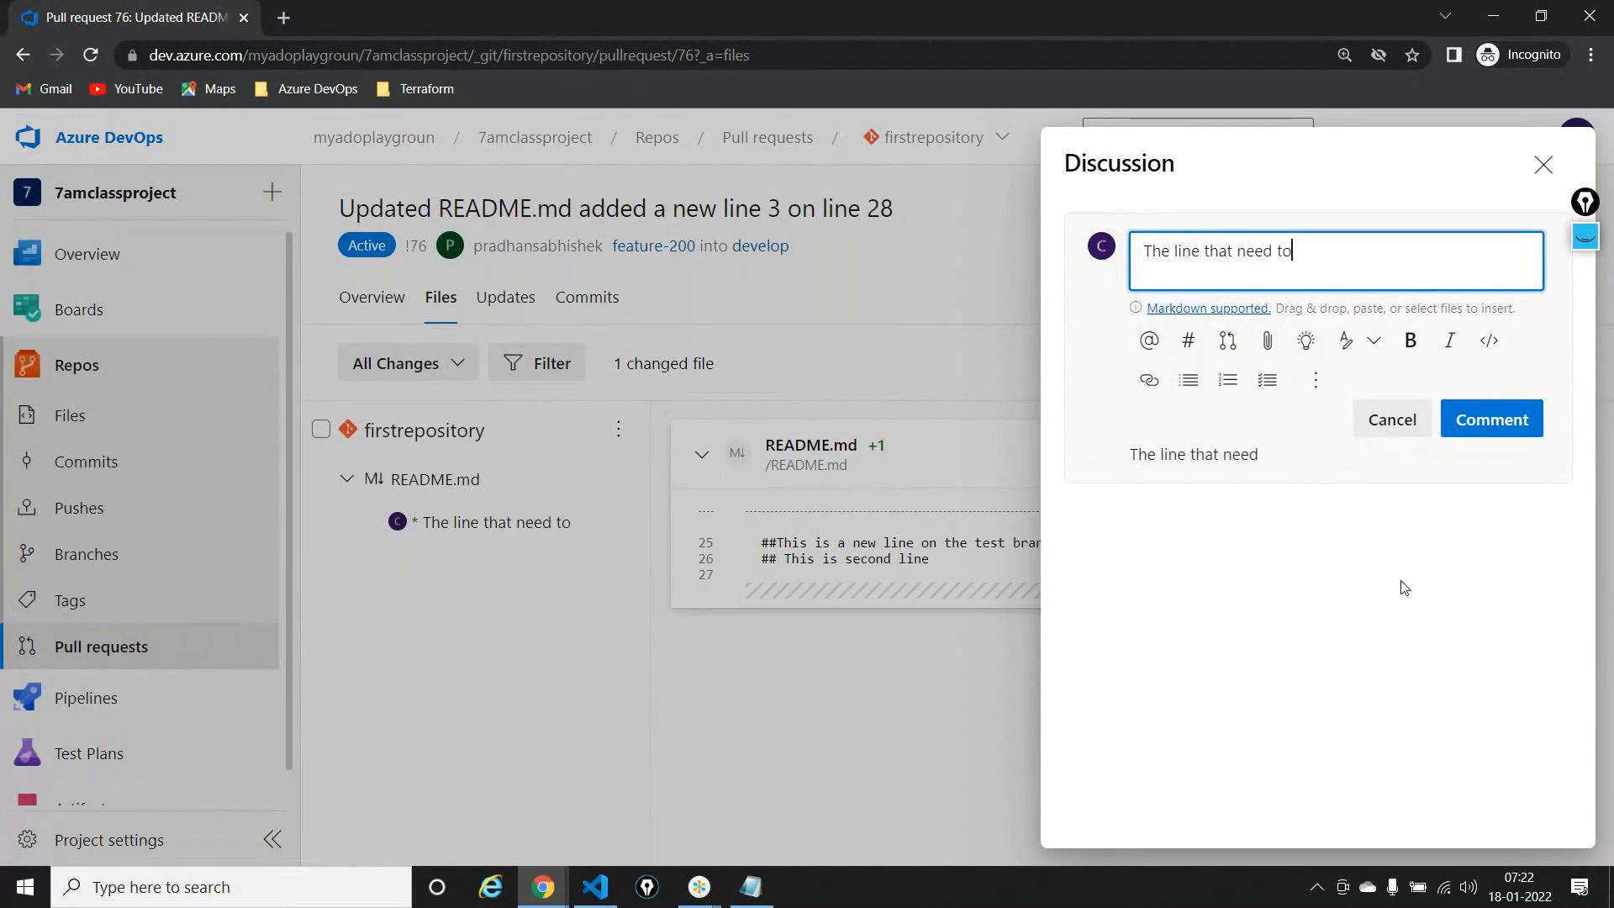
type(" be upd")
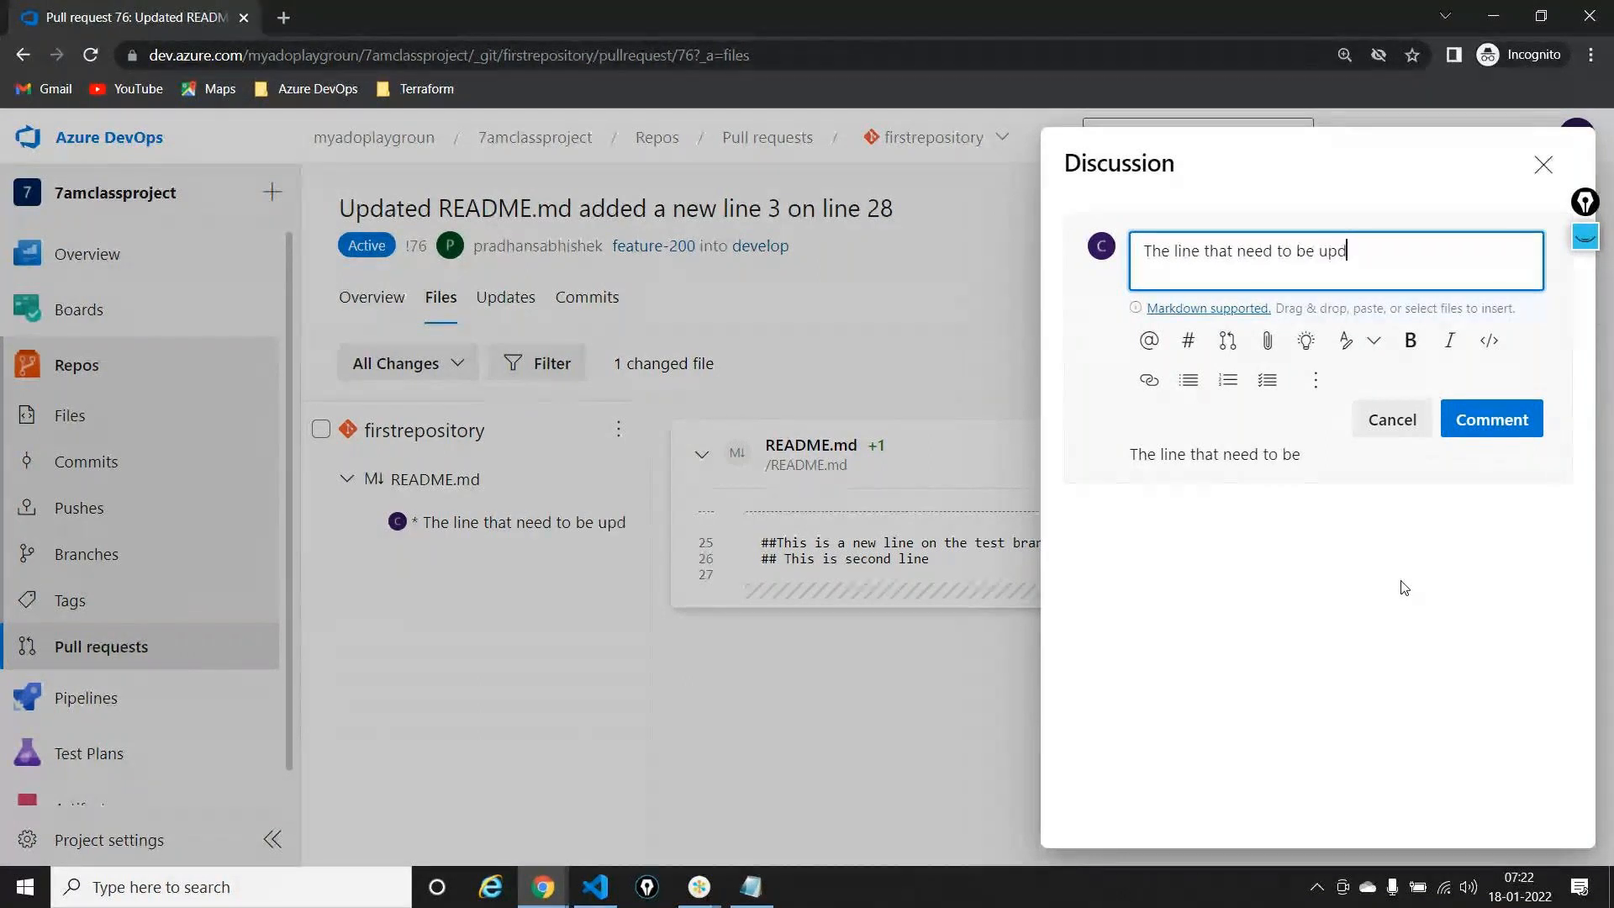
type("ated in line")
type("9 and")
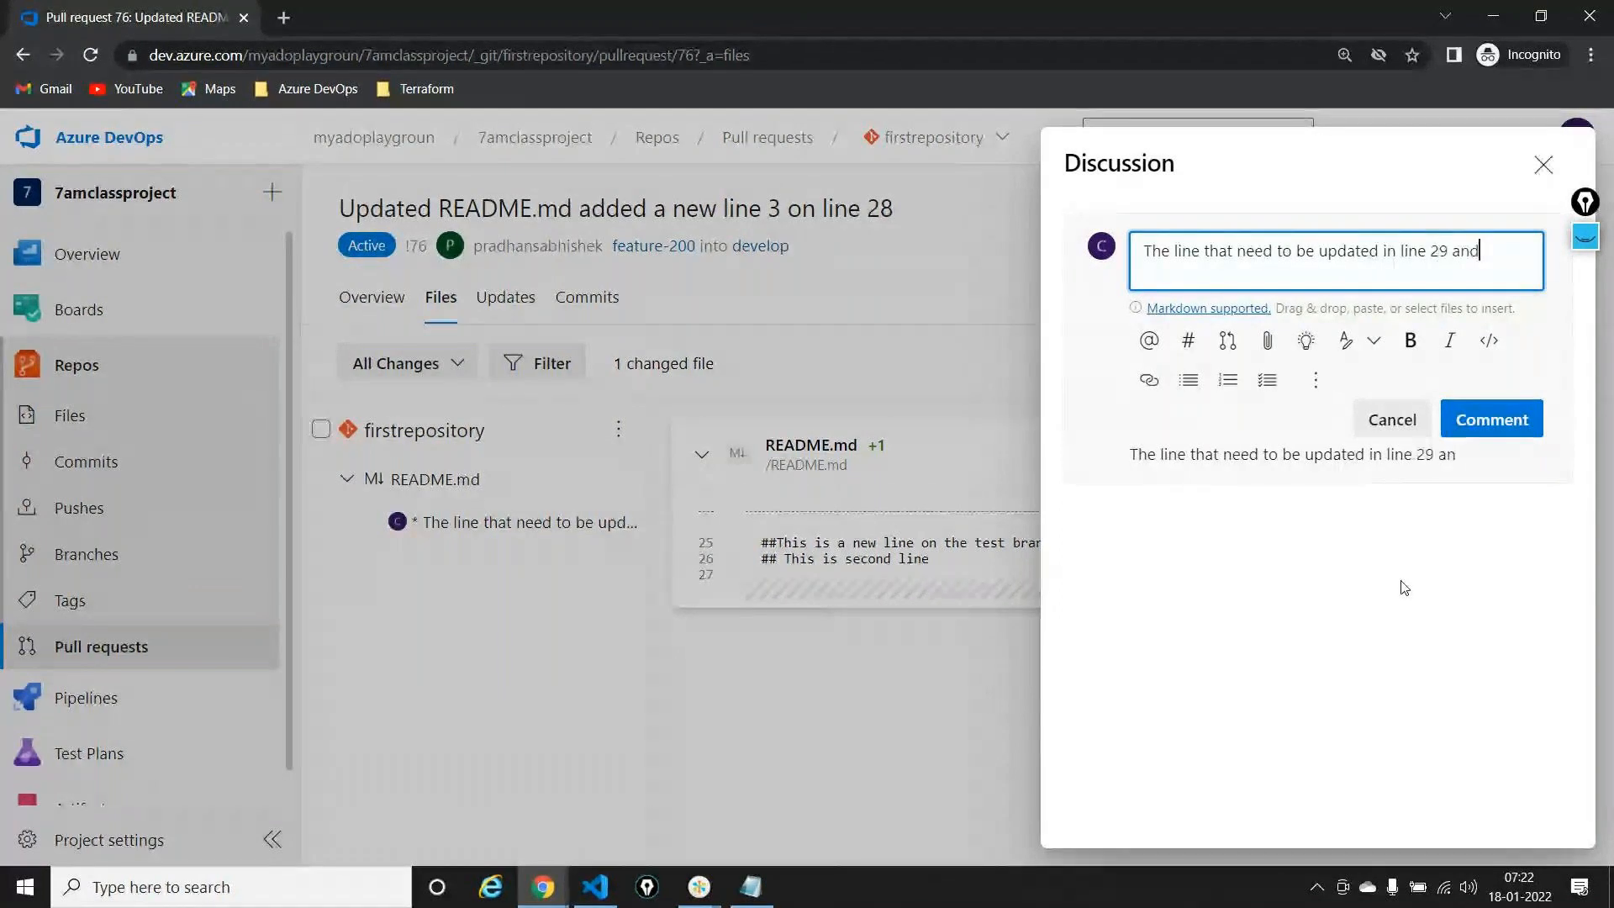
type(" not 29=")
key("BackSpace")
key("BackSpace")
type("8, please ")
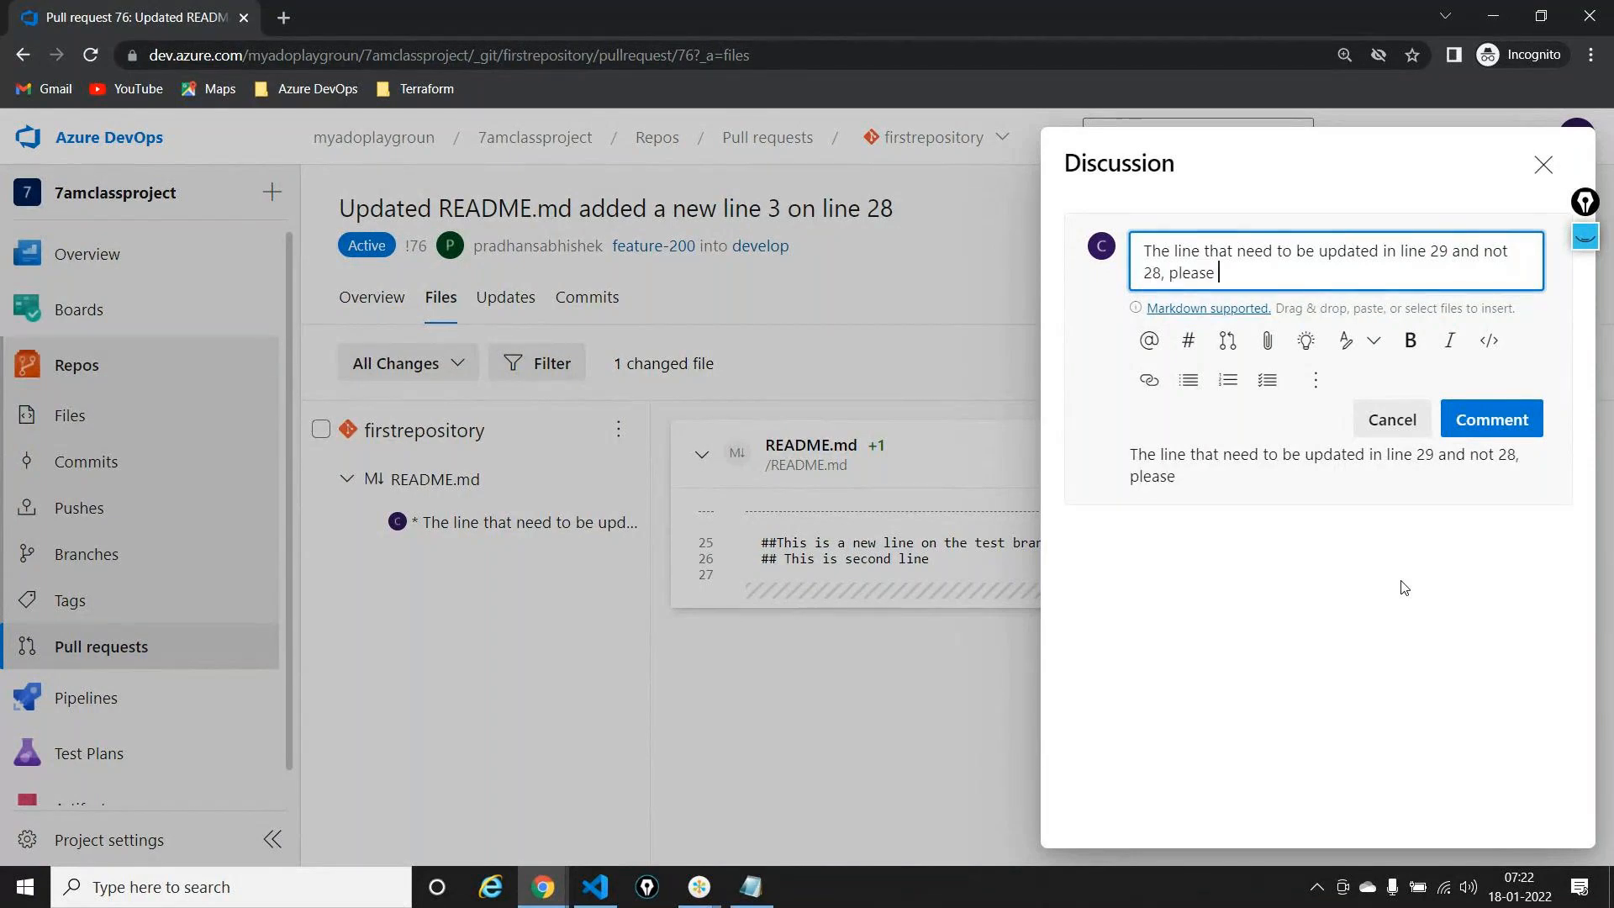
type("make thos")
key("BackSpace")
key("BackSpace")
type("is cor")
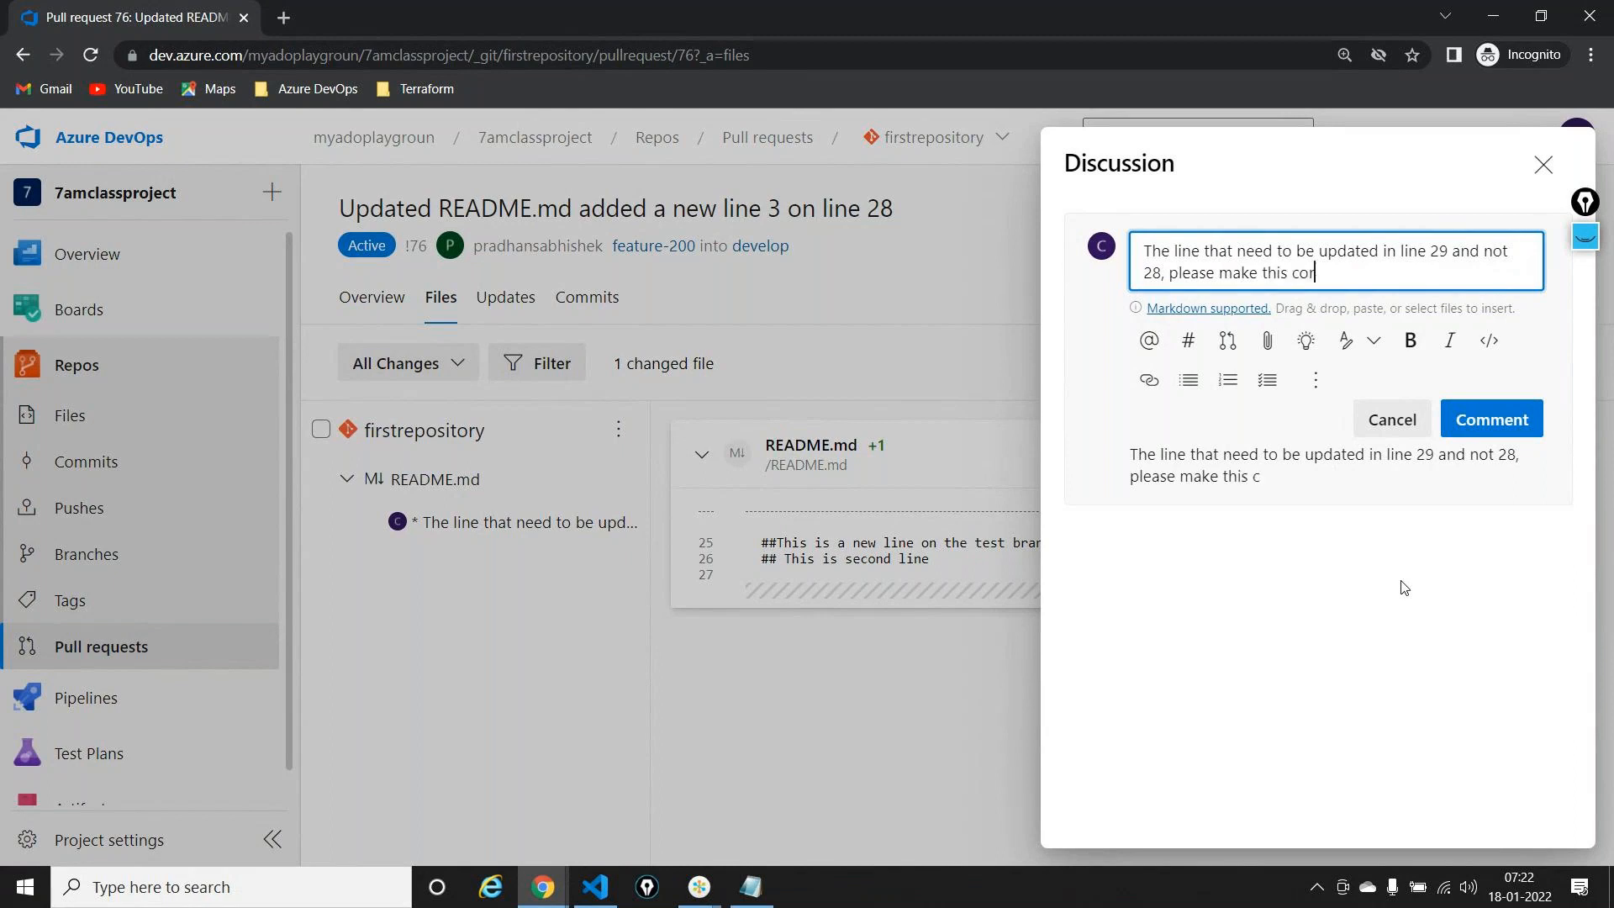
type("rection")
Draw an arrow to the comment preview, clear it, then collapse the annotation toolbar and move it to the screen edge
left_click(1586, 237)
left_click(1585, 289)
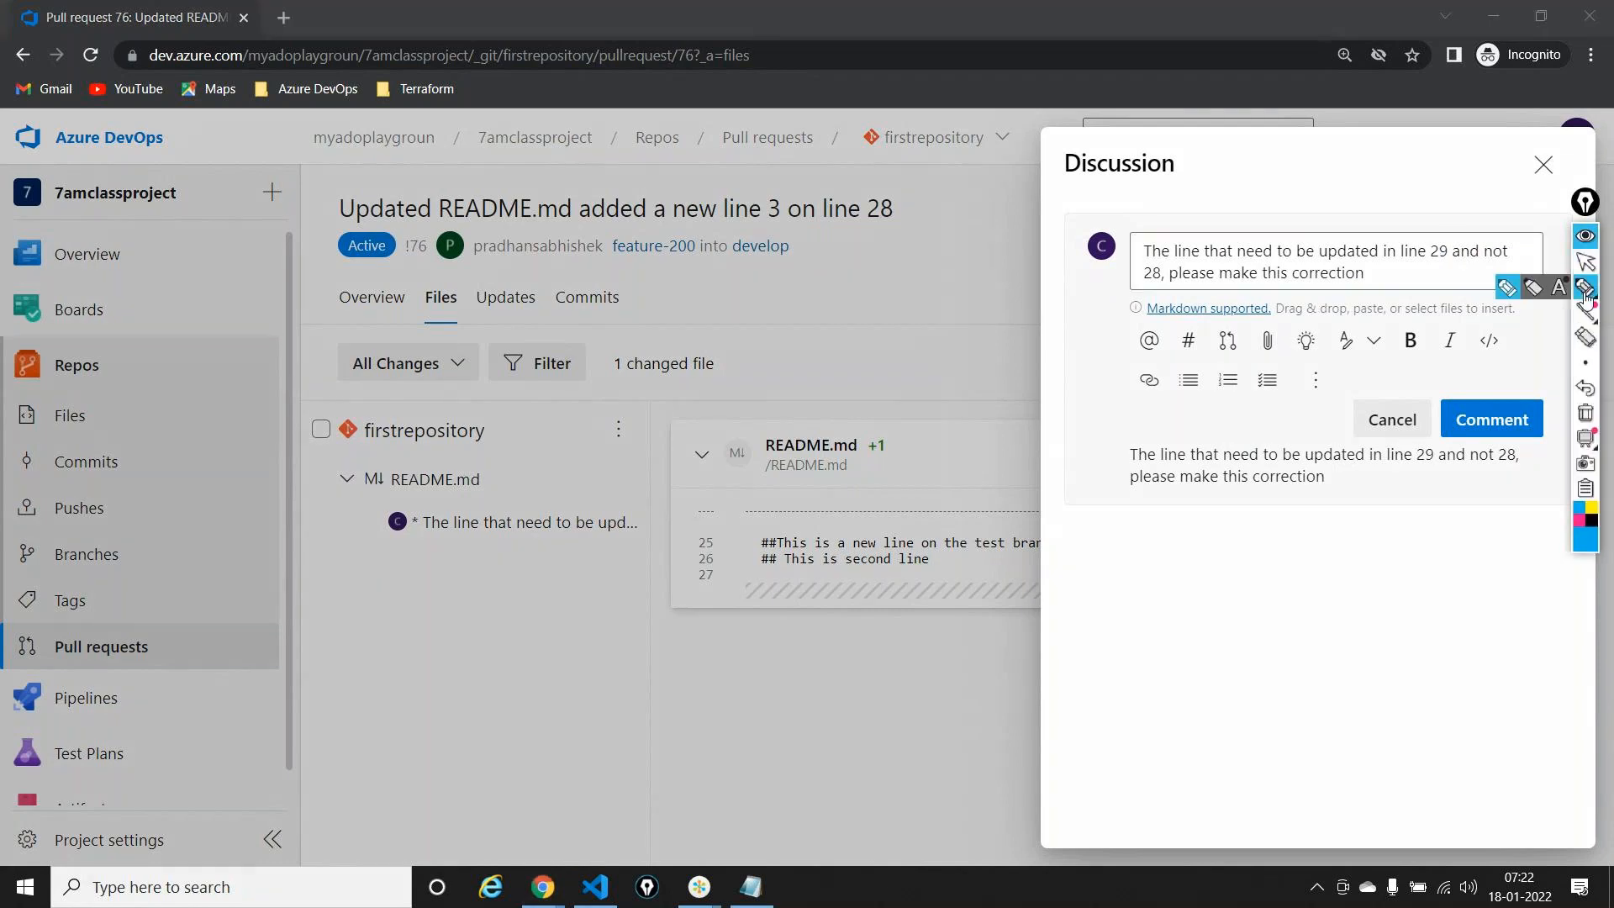
left_click_drag(1536, 538, 1530, 454)
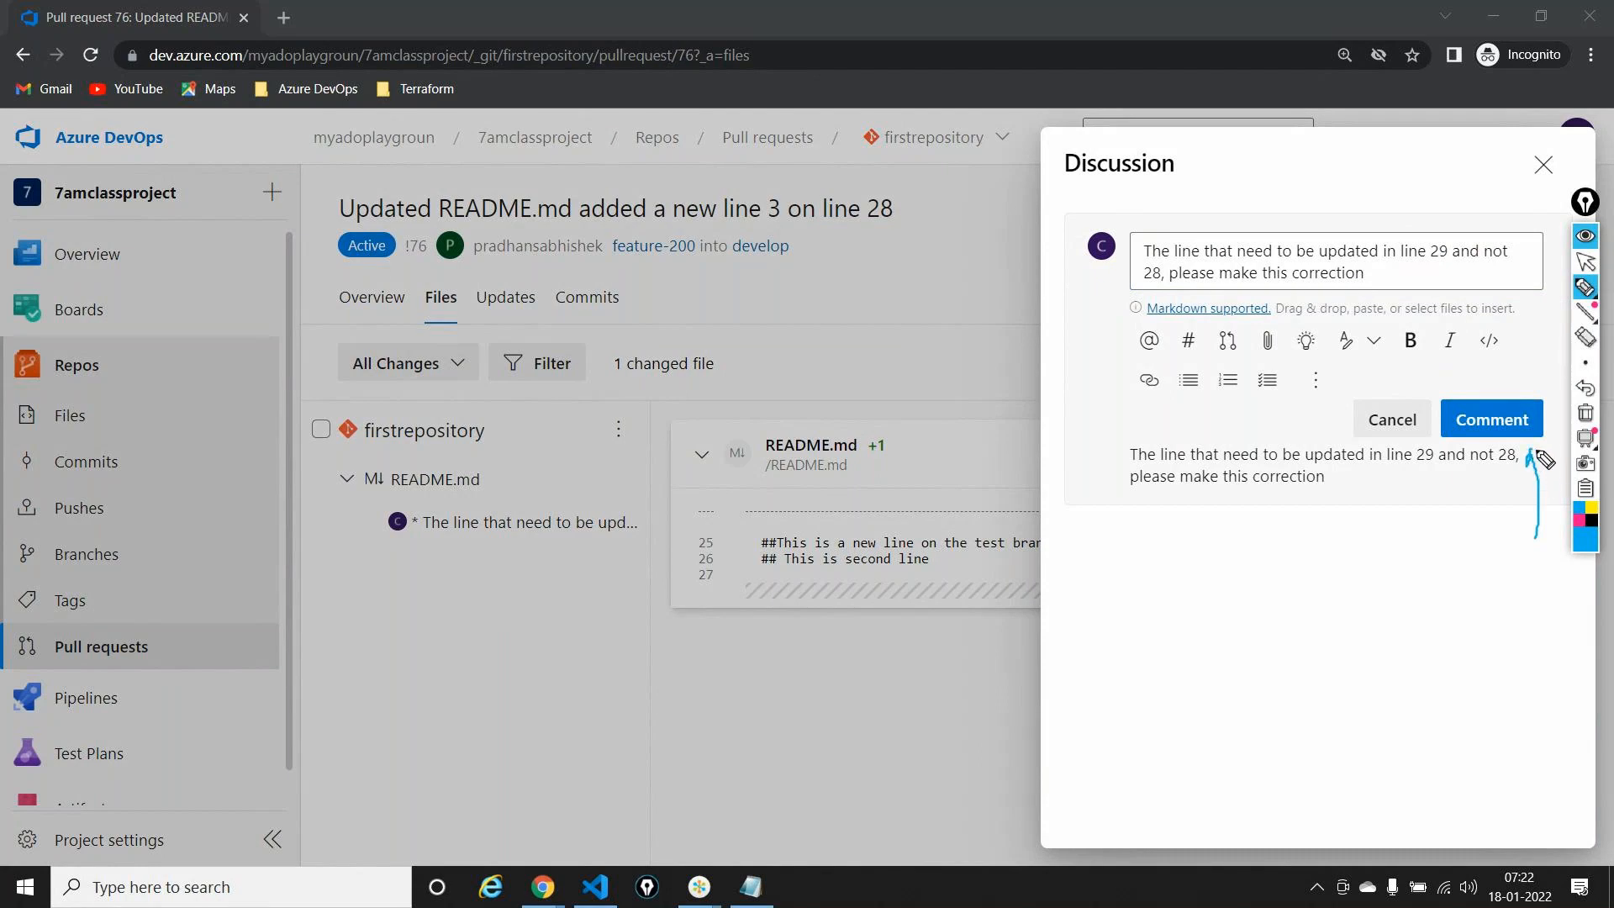
left_click(1586, 414)
left_click(1584, 261)
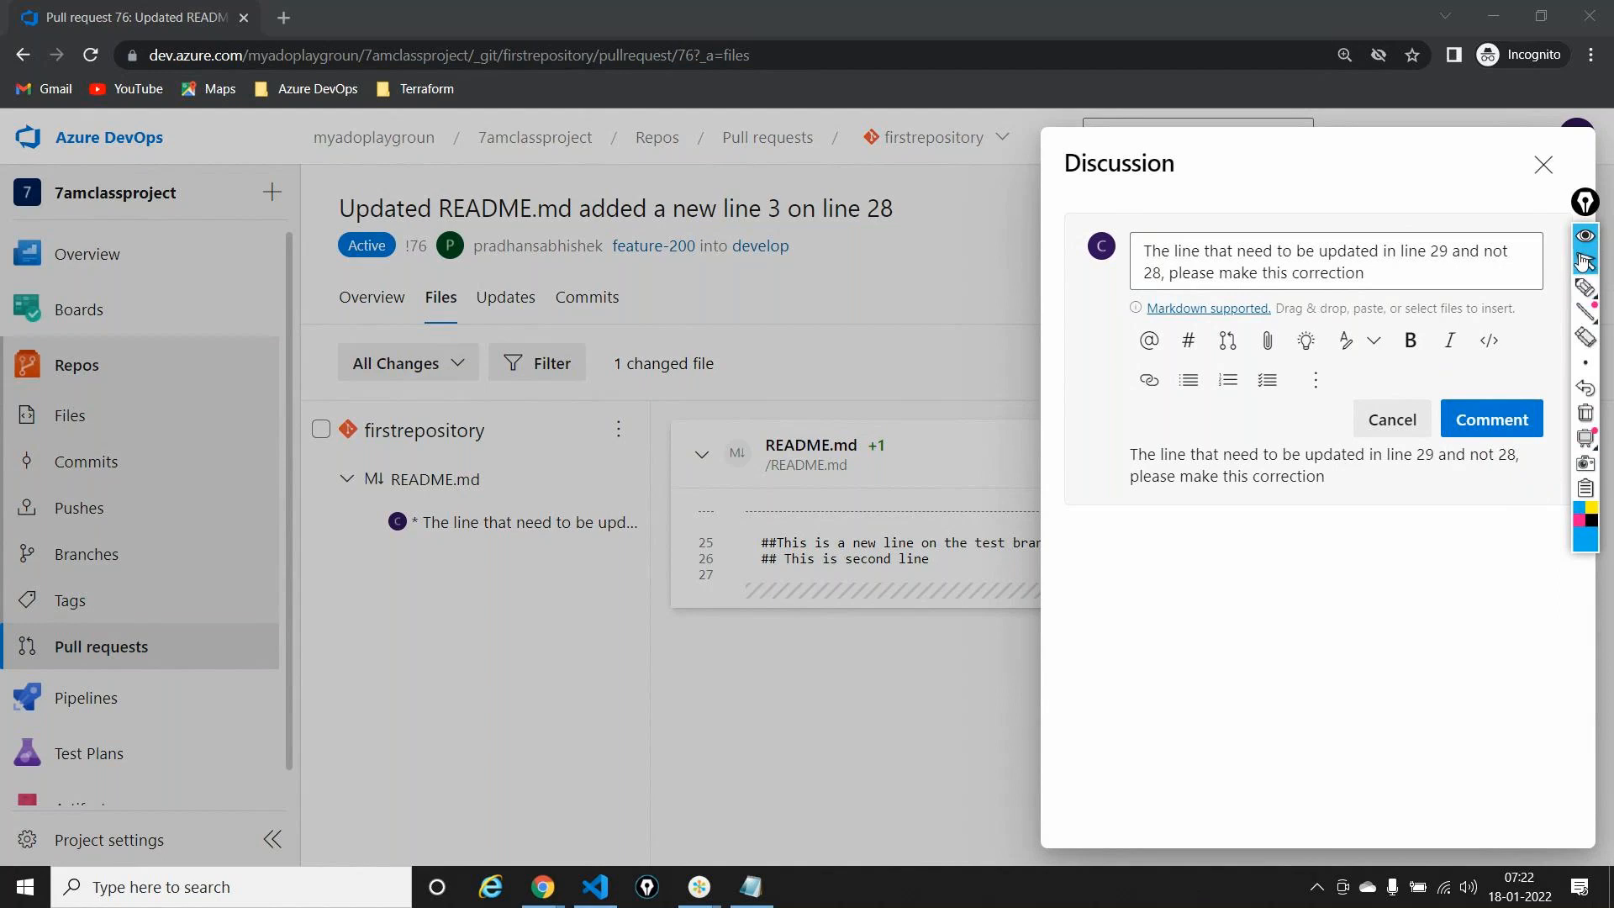
left_click(1586, 237)
left_click_drag(1585, 202, 1610, 206)
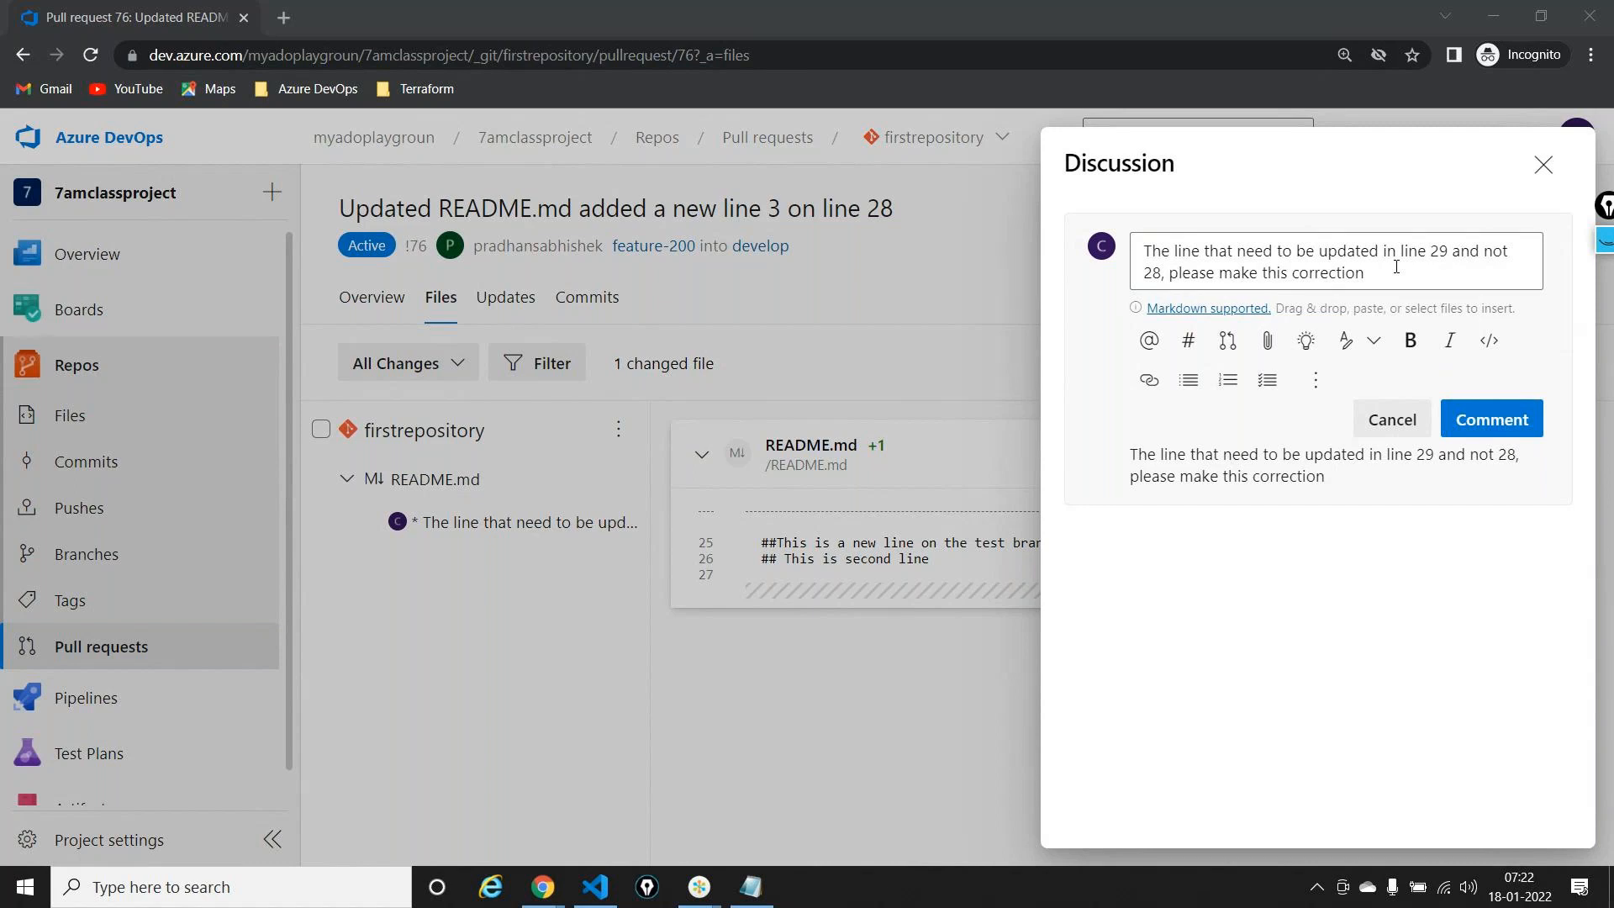
Post the line comment, close the discussion and return to the pull request's overview
left_click(1484, 416)
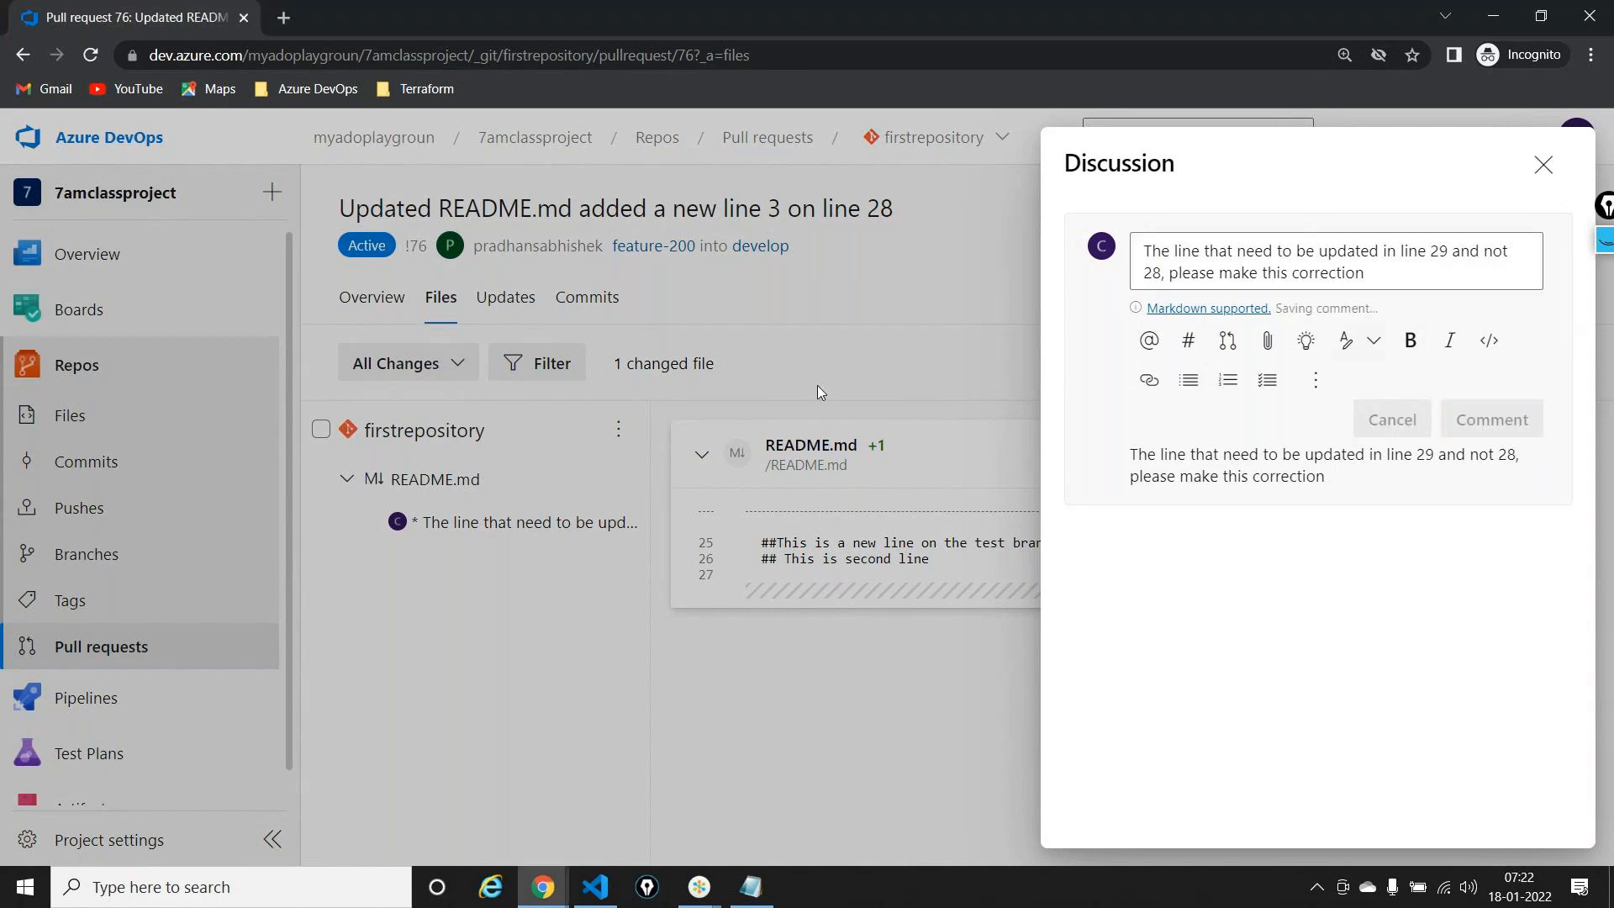
left_click(1543, 166)
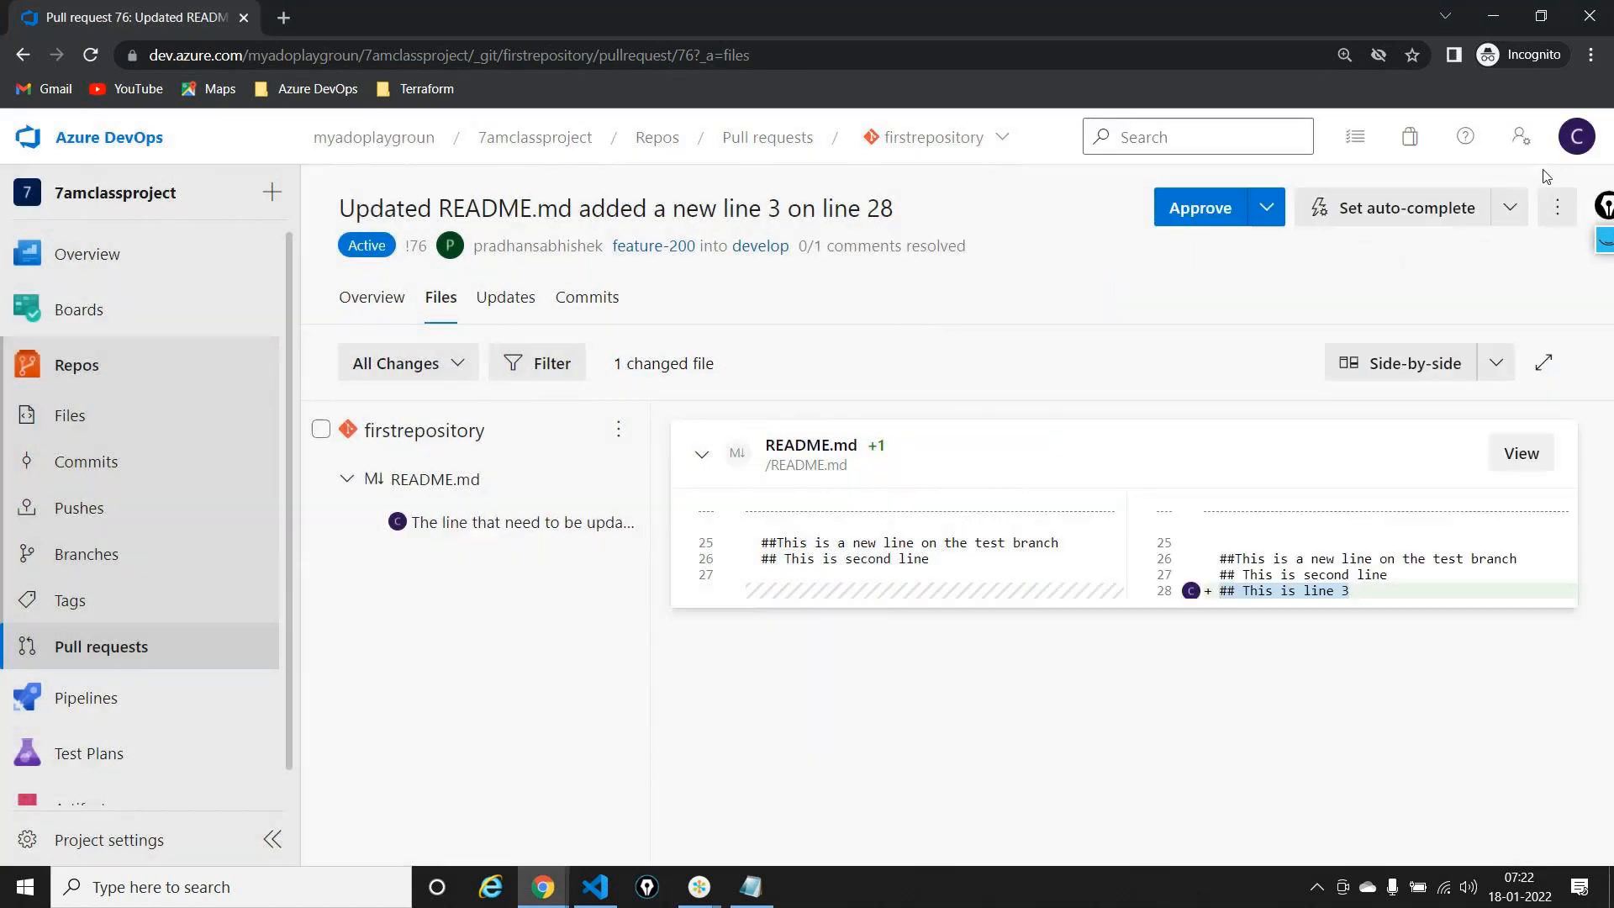
left_click(387, 296)
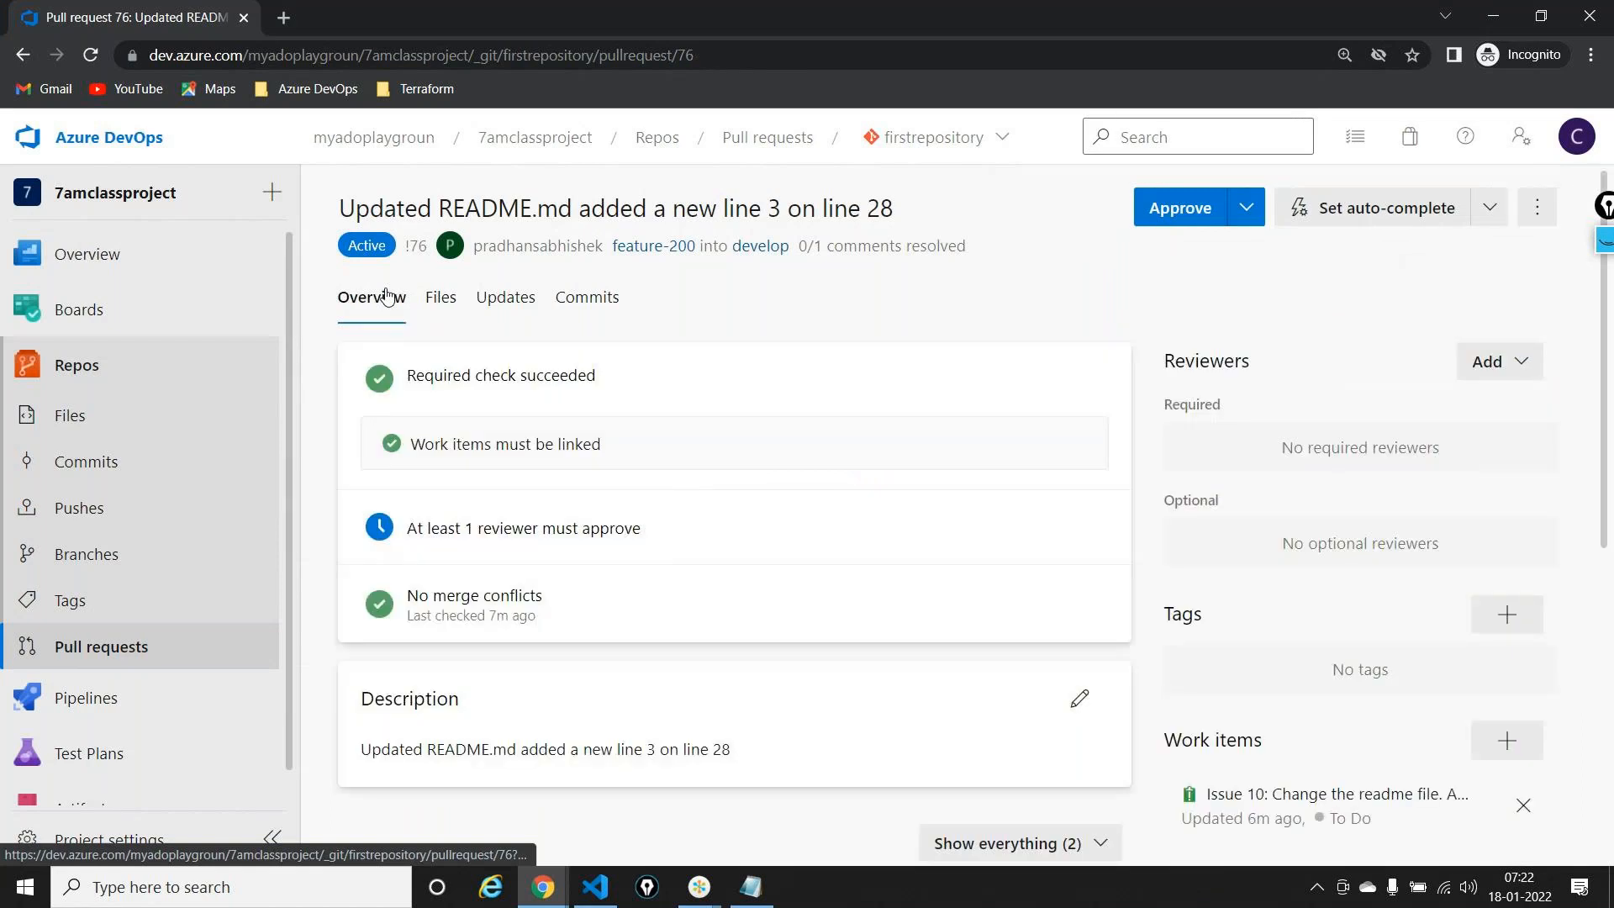
Point out the Contributor's posted README.md comment in the pull request's activity by selecting its text
scroll(558, 454, "down", 5)
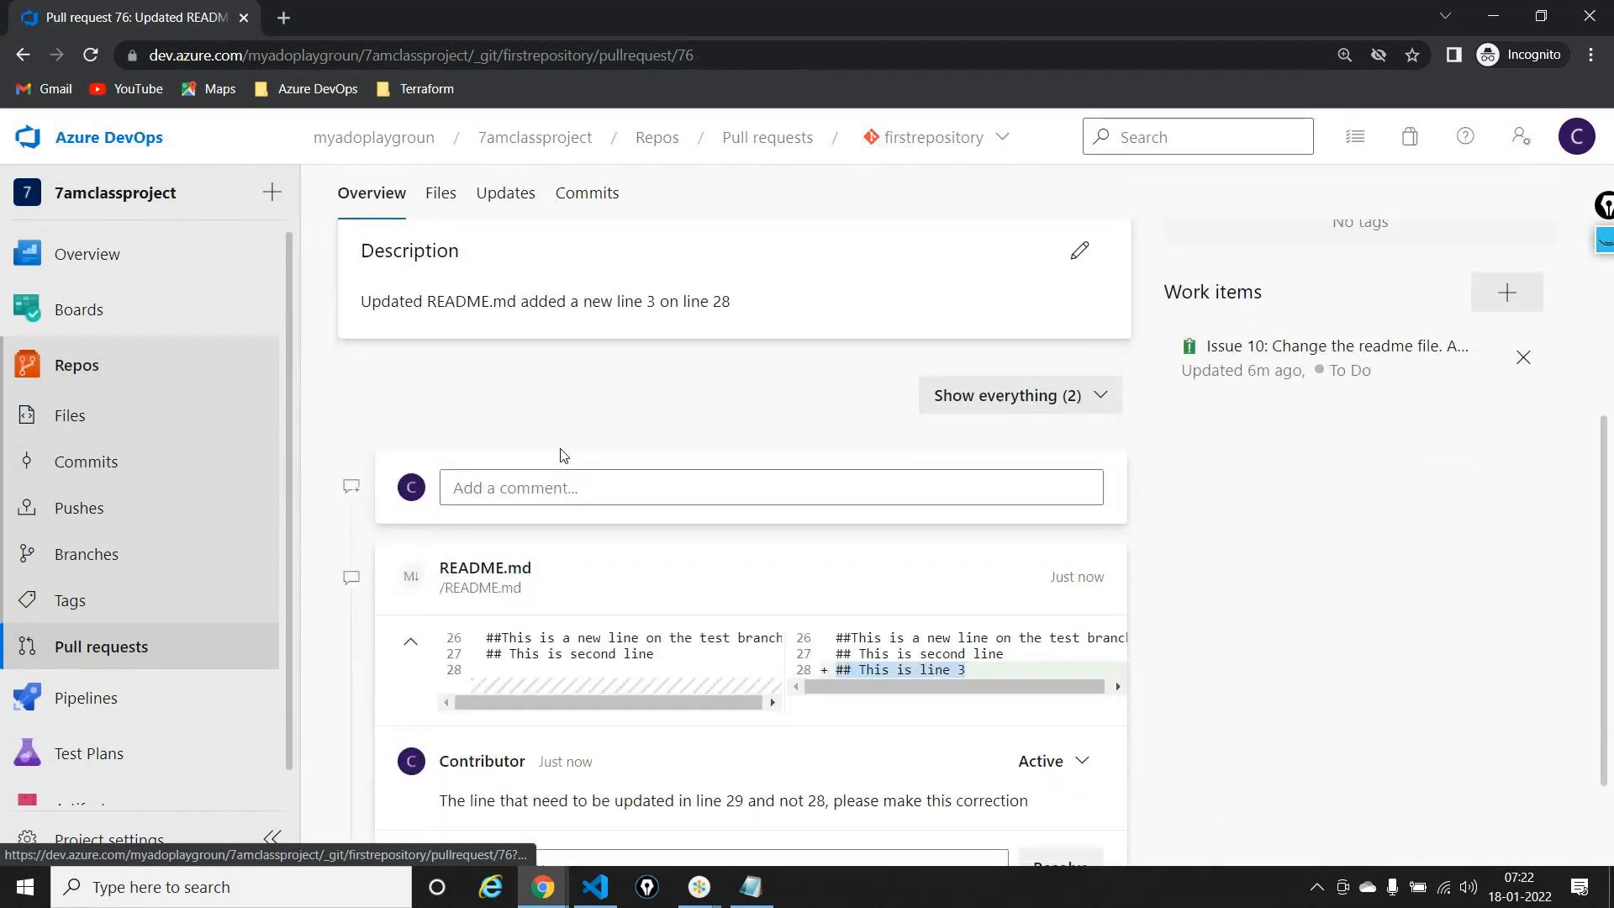
scroll(563, 455, "down", 2)
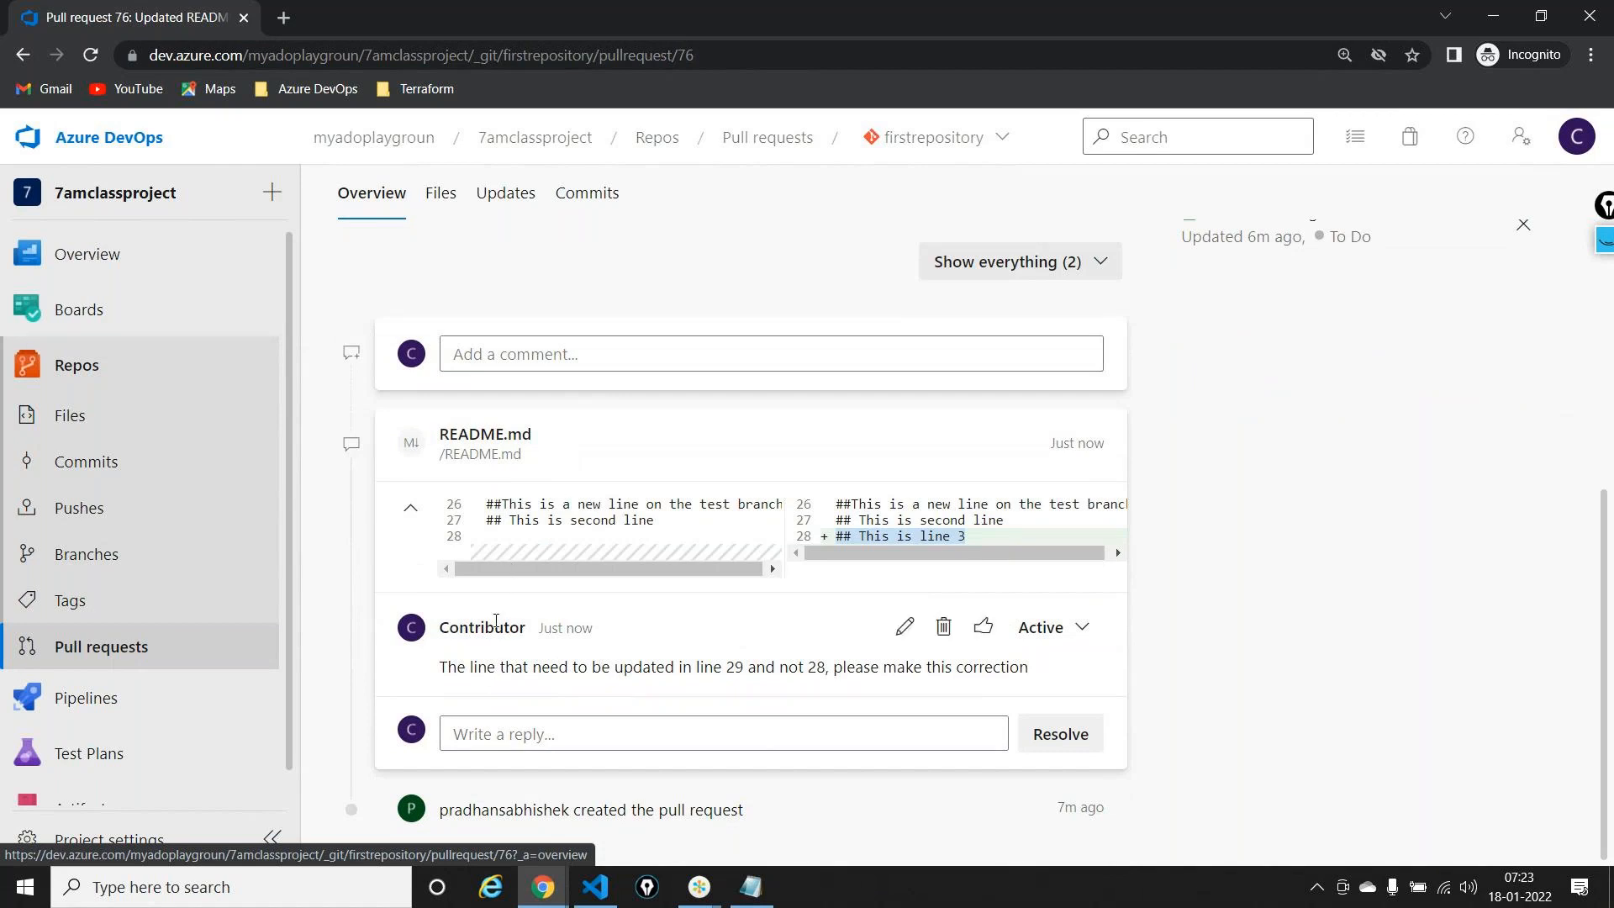
double_click(496, 627)
triple_click(493, 666)
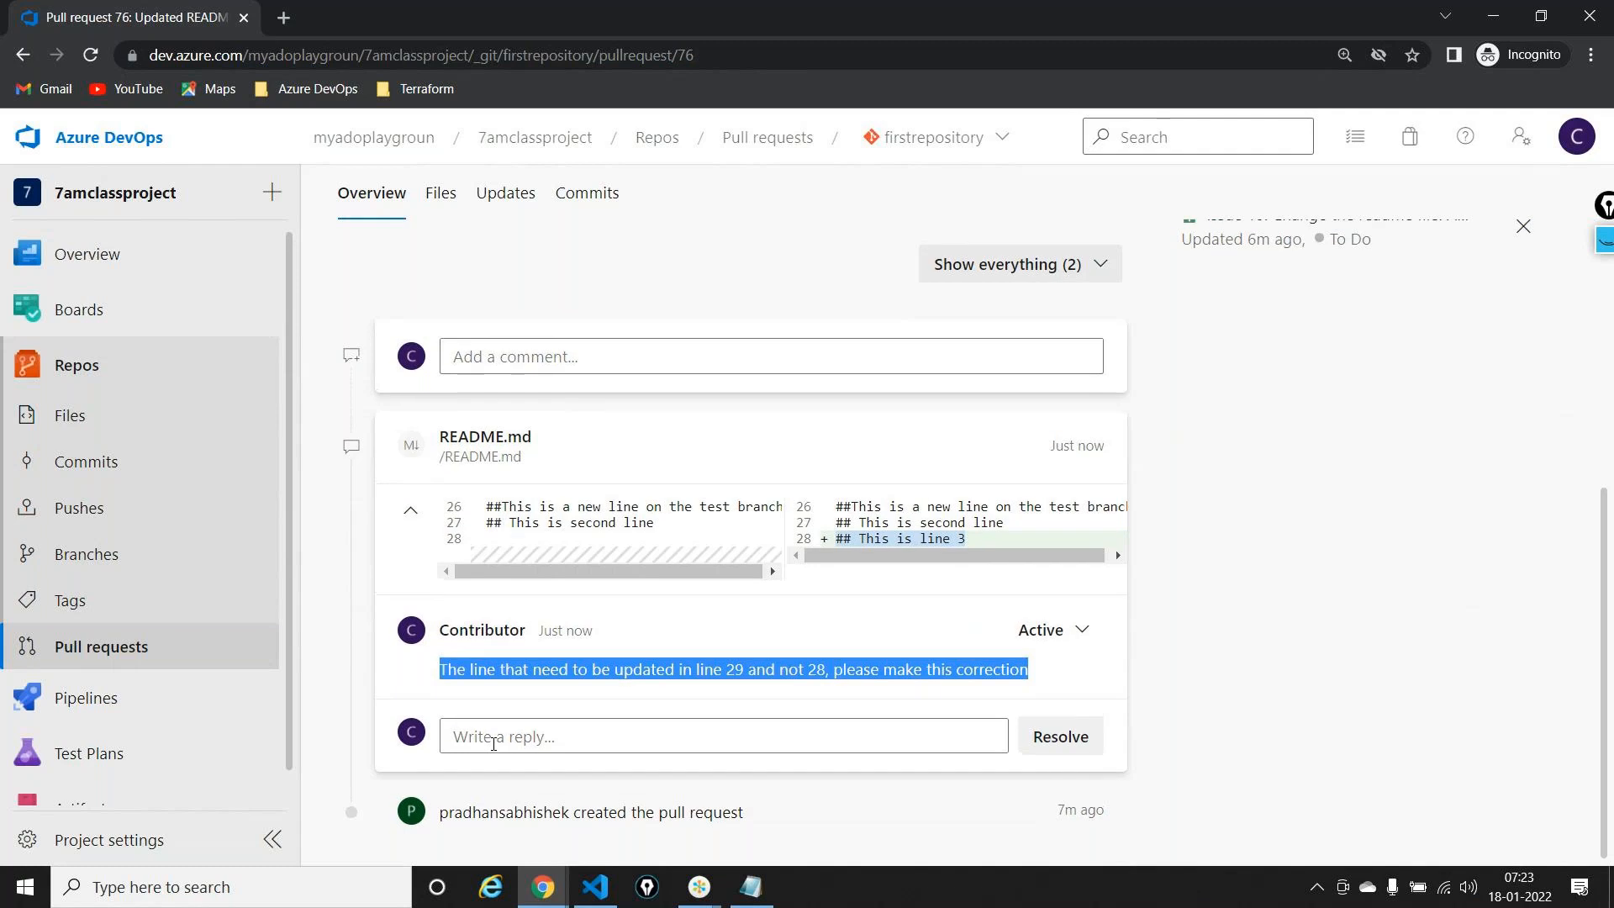
scroll(513, 790, "up", 1)
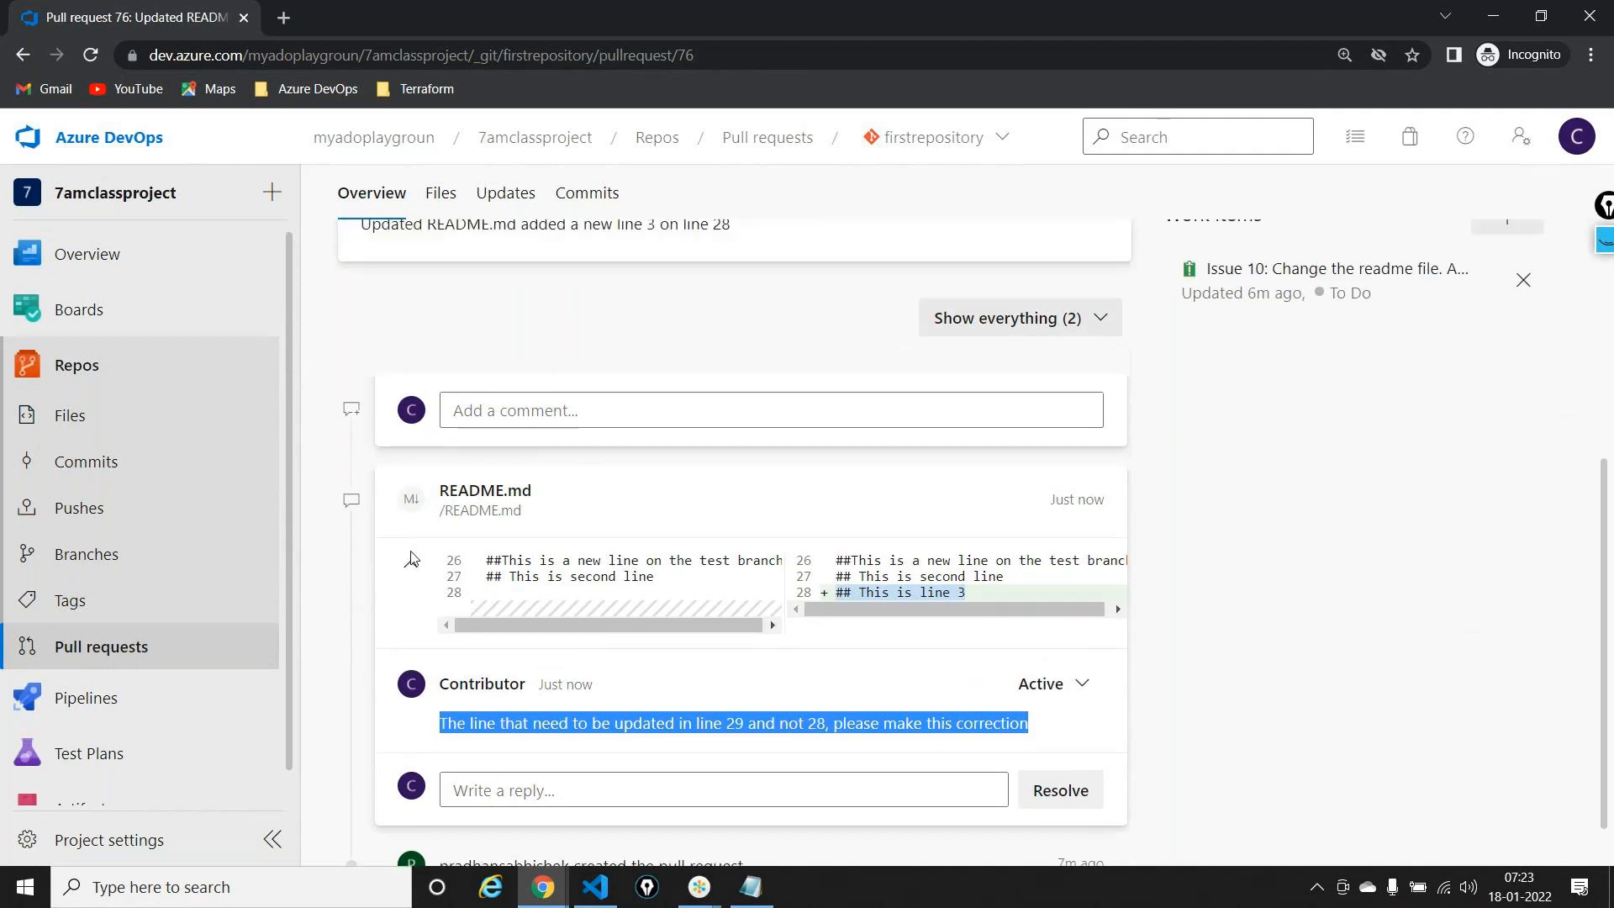
Switch to the pull request author's browser window and open 7amclassproject from the organization's project list
left_click(538, 884)
left_click(472, 807)
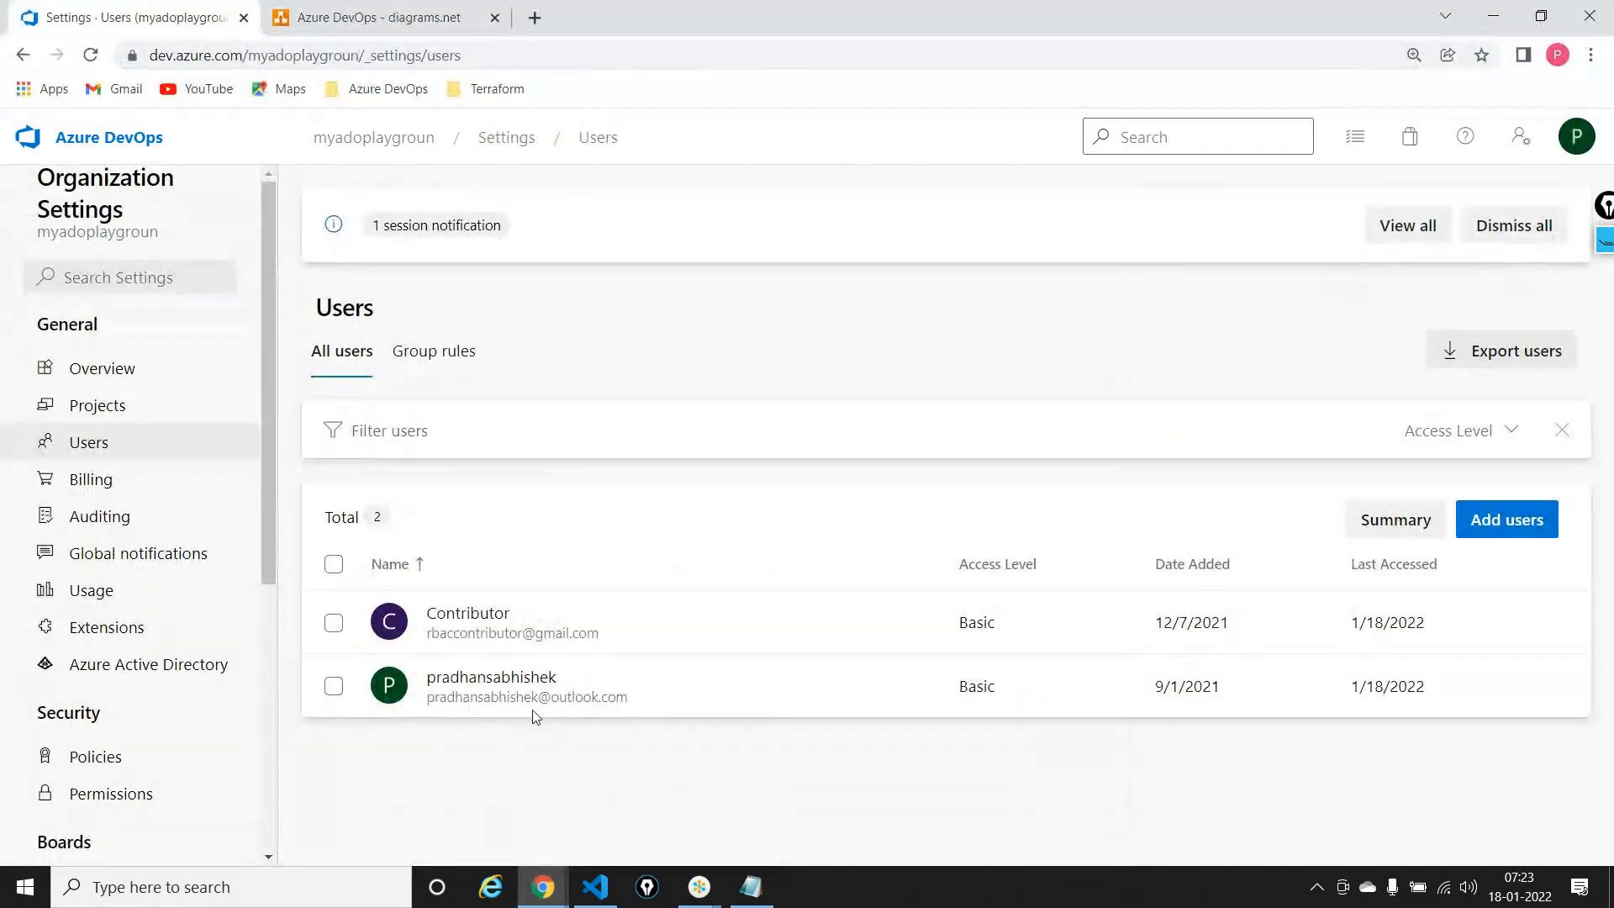
left_click(25, 152)
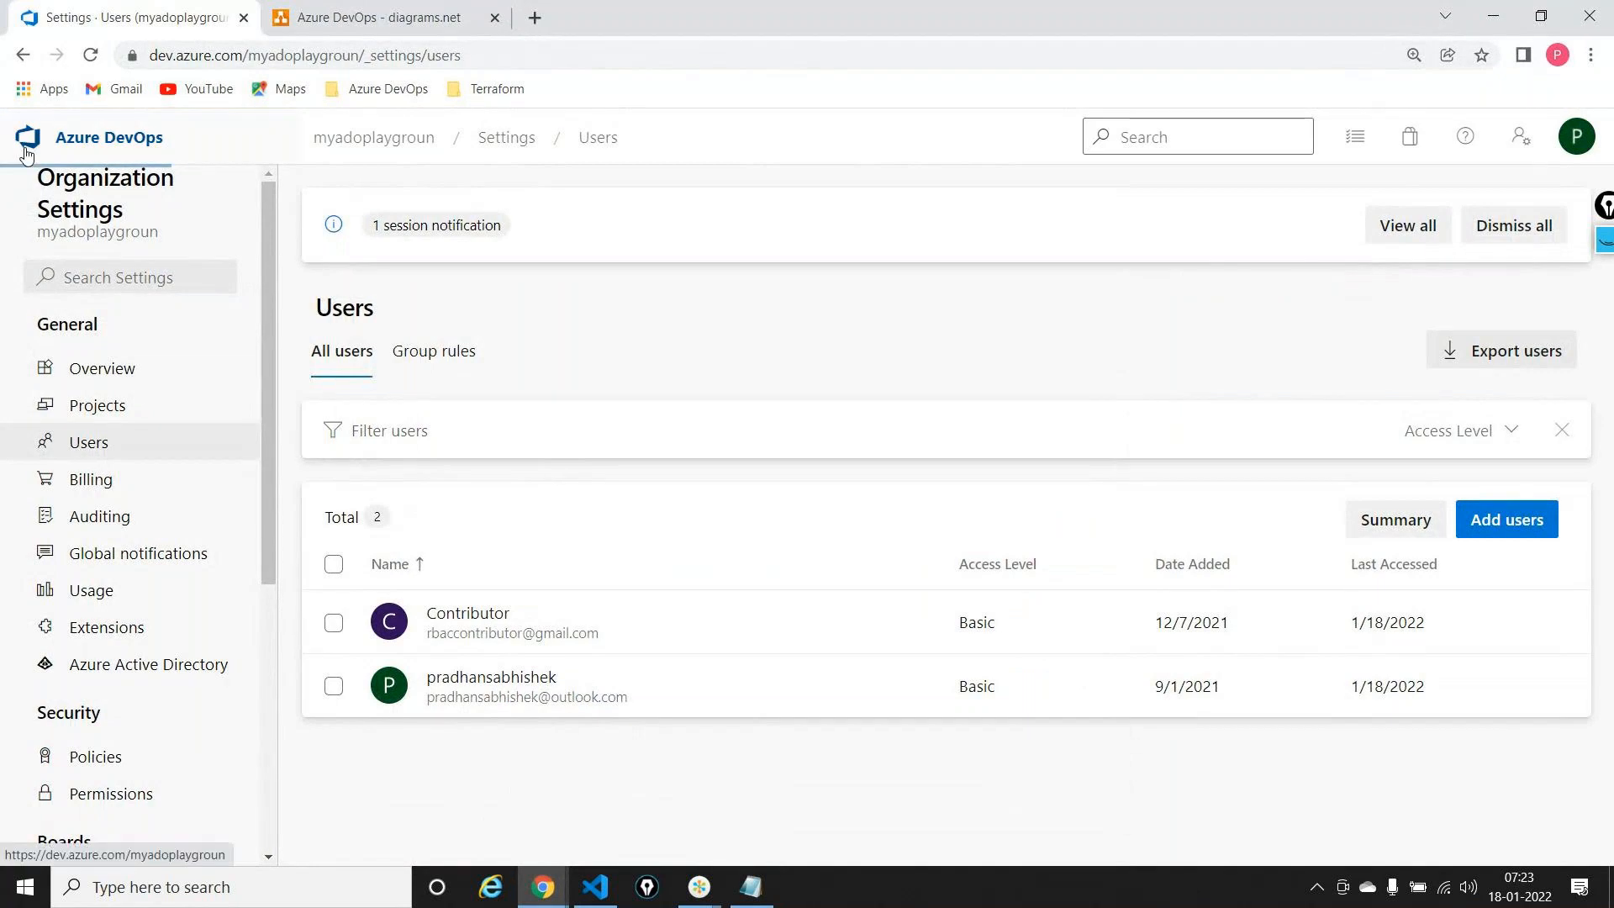
left_click(1564, 142)
left_click(695, 238)
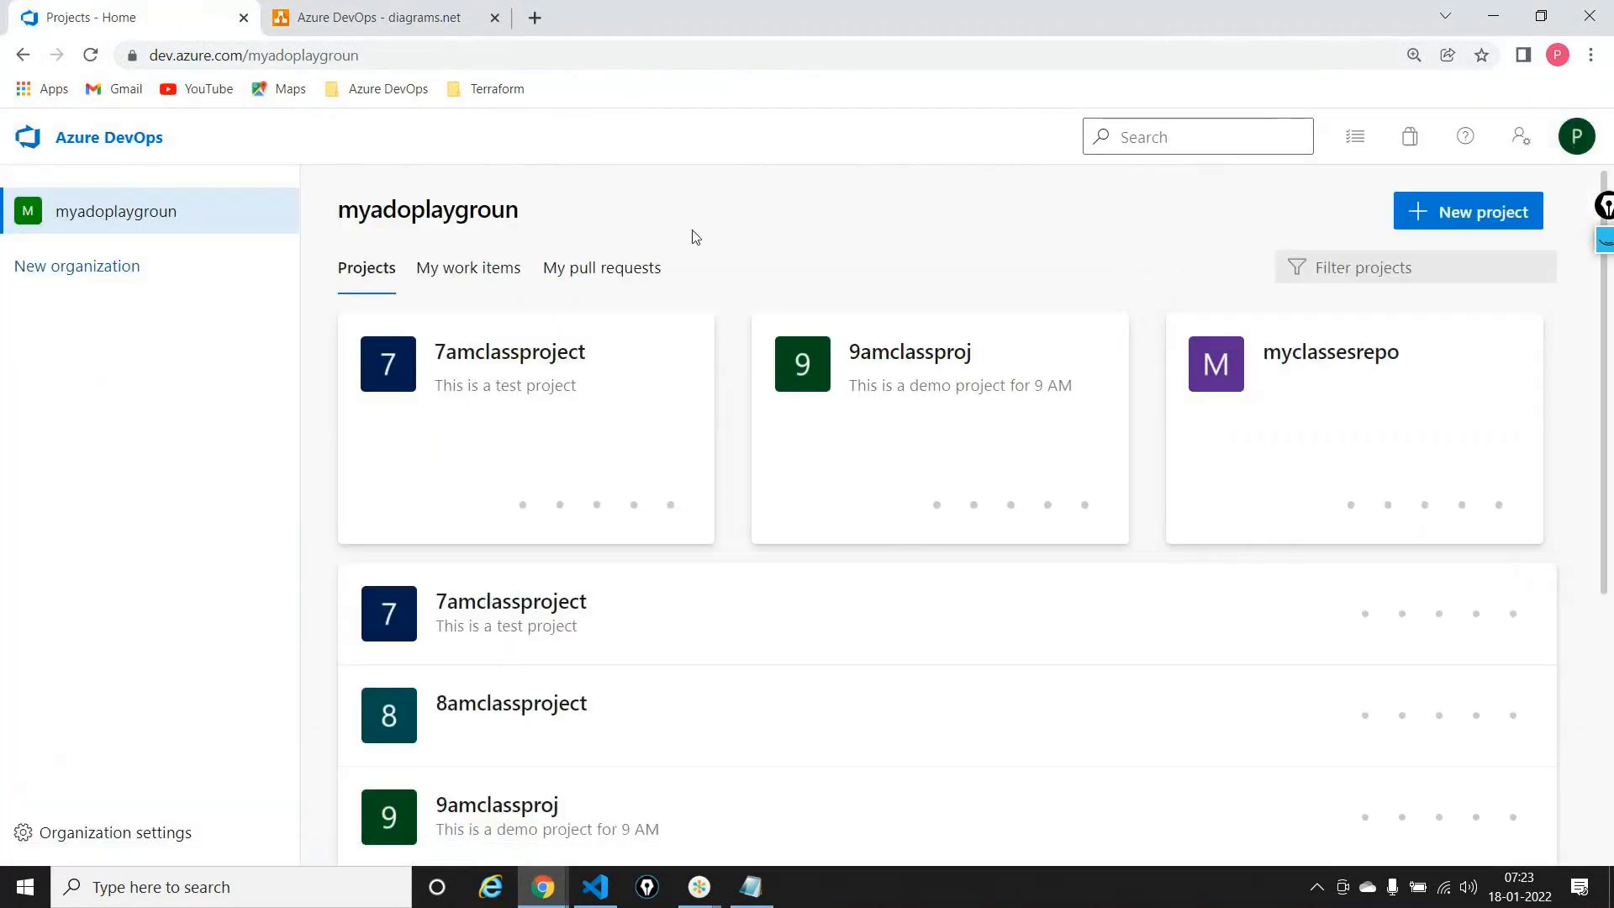
left_click(568, 357)
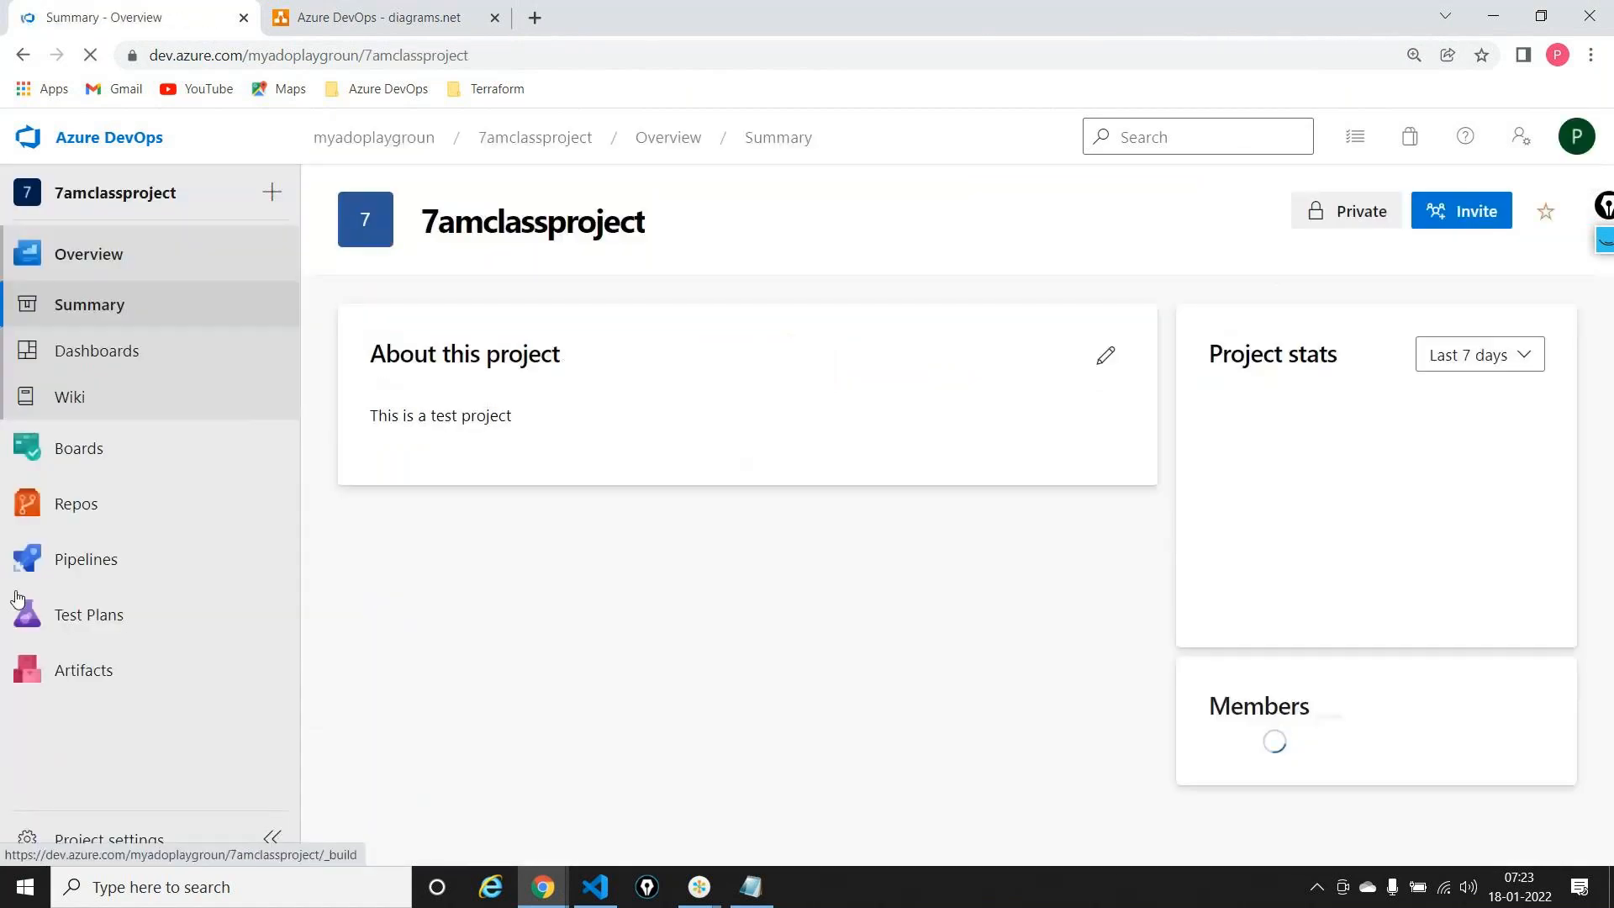
Open the feature-200 pull request into develop and read the Contributor's comment on README.md
mouse_move(96, 525)
left_click(419, 730)
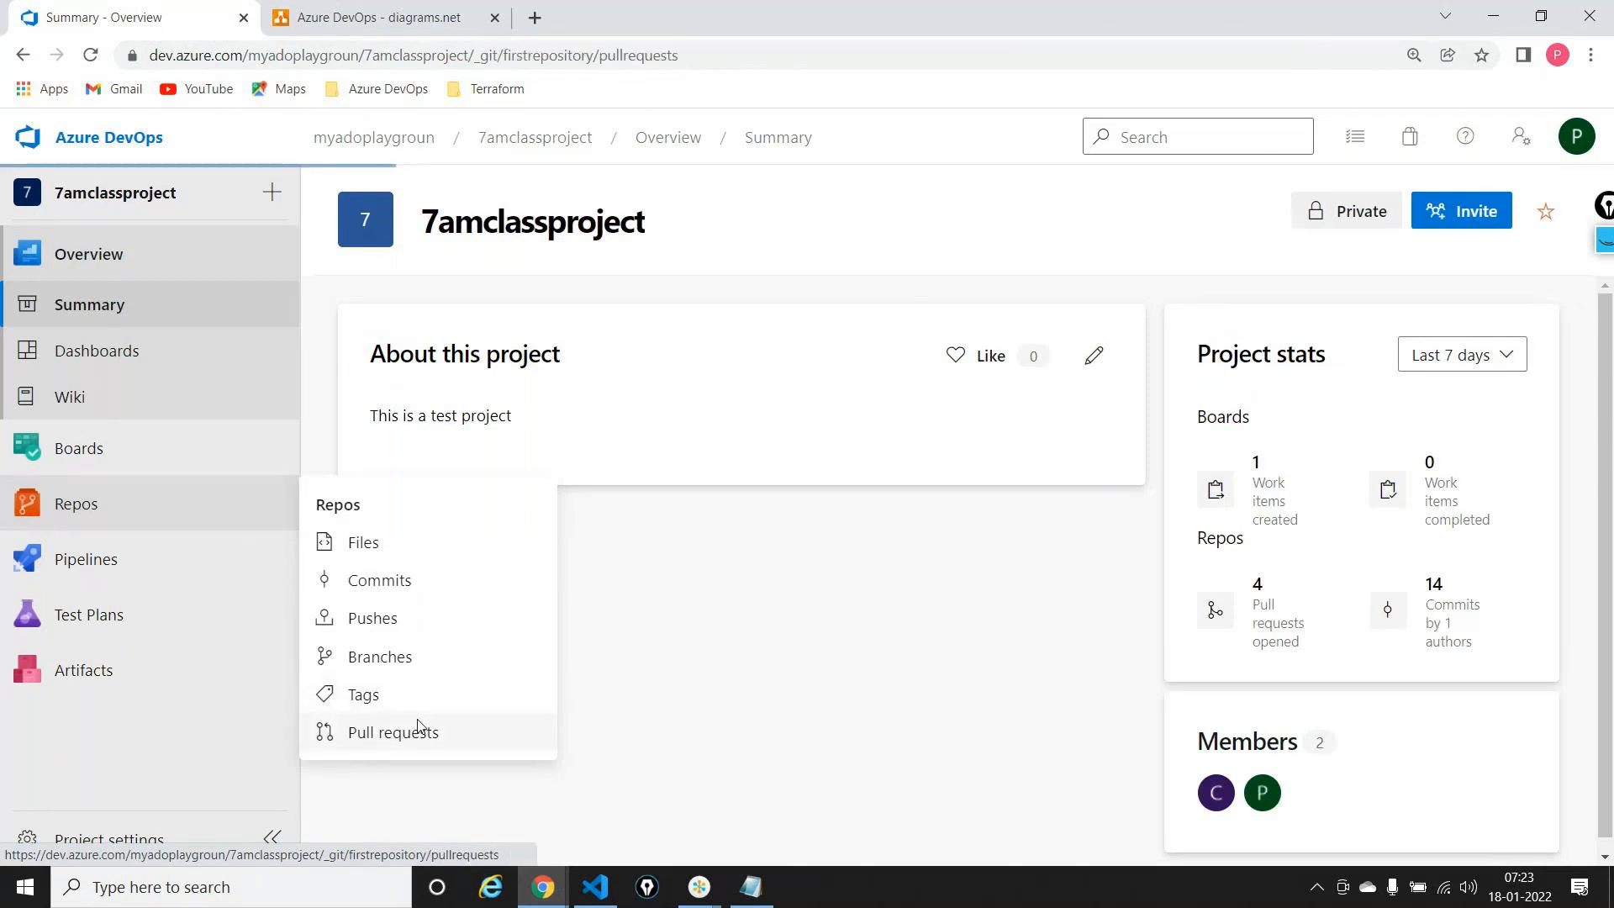
left_click(695, 407)
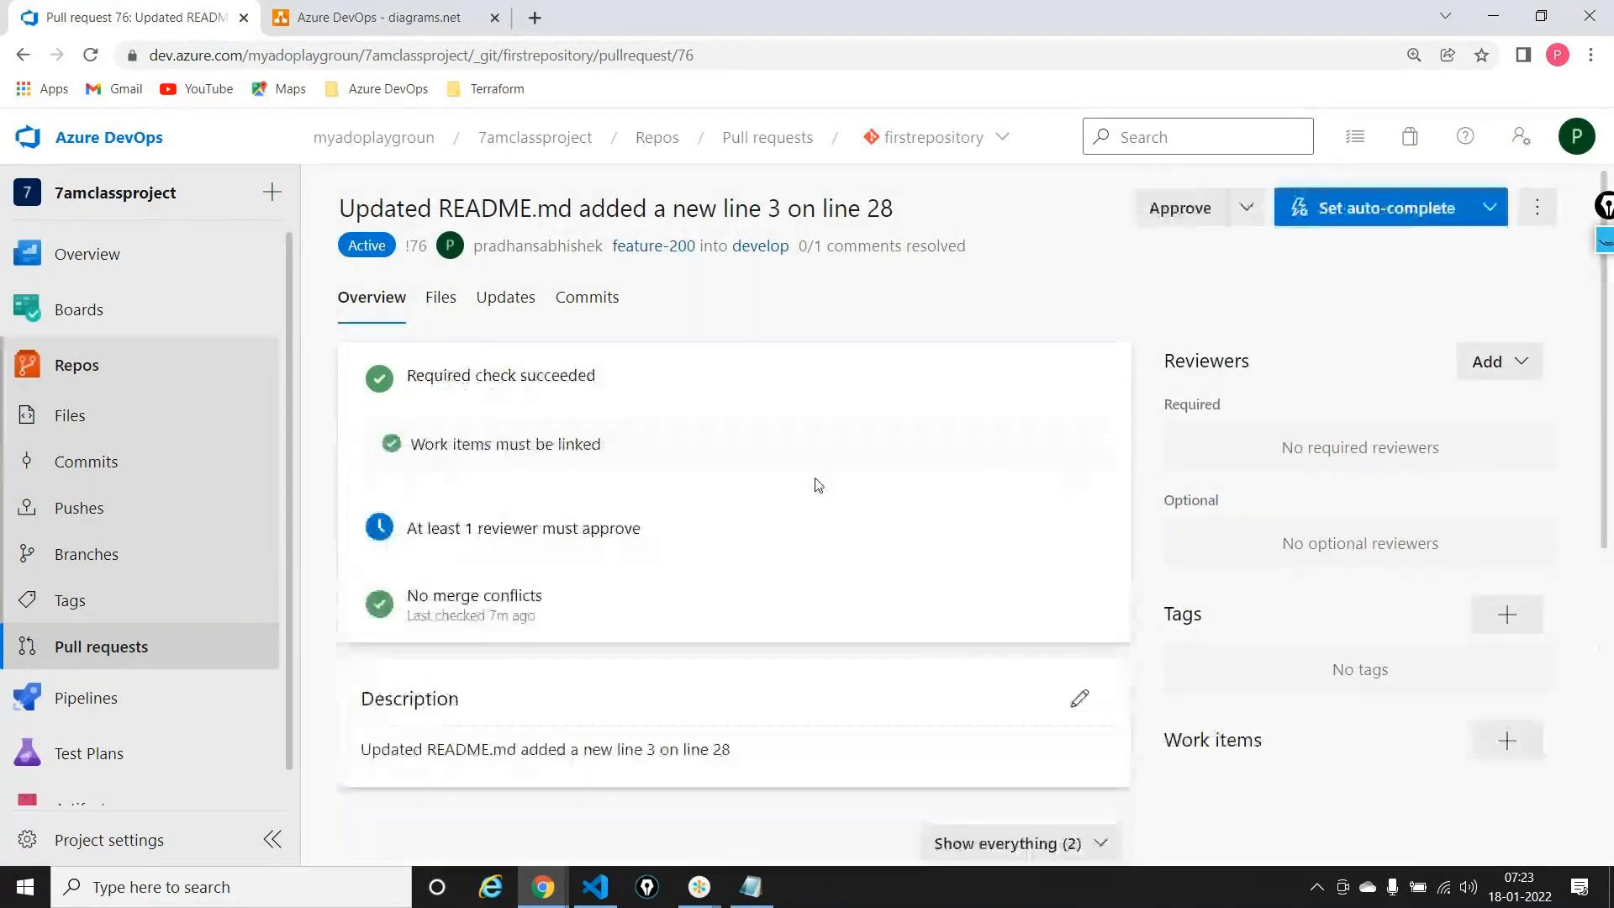
scroll(818, 485, "down", 7)
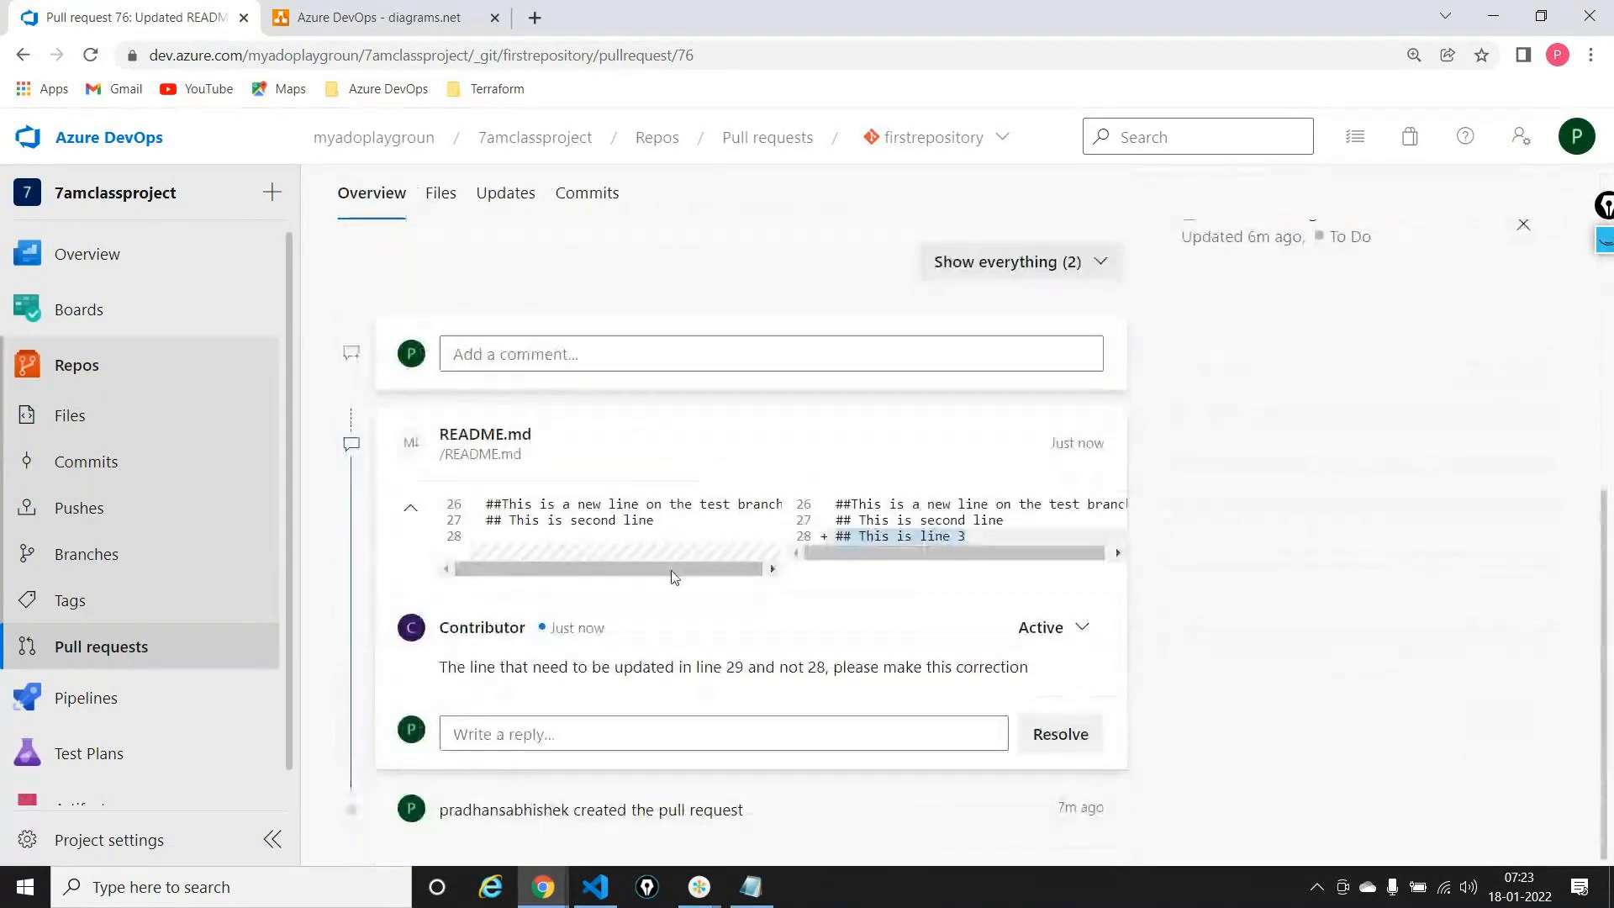
scroll(658, 561, "up", 7)
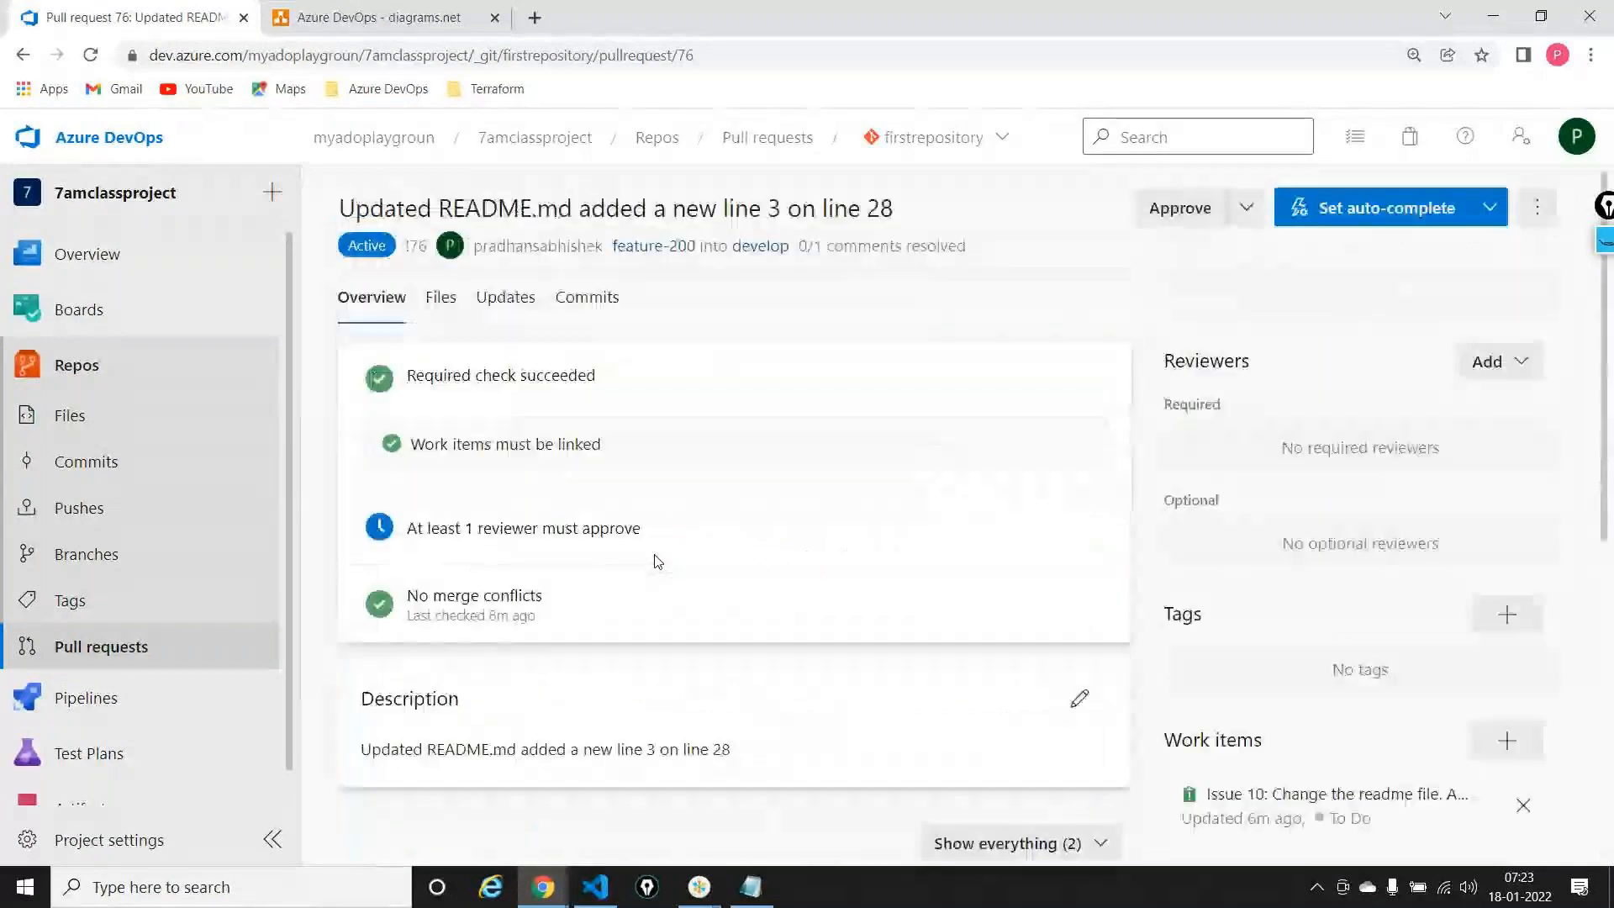
Set the feature-200 pull request to complete automatically, keeping the offered completion options
left_click(1350, 214)
left_click(1449, 814)
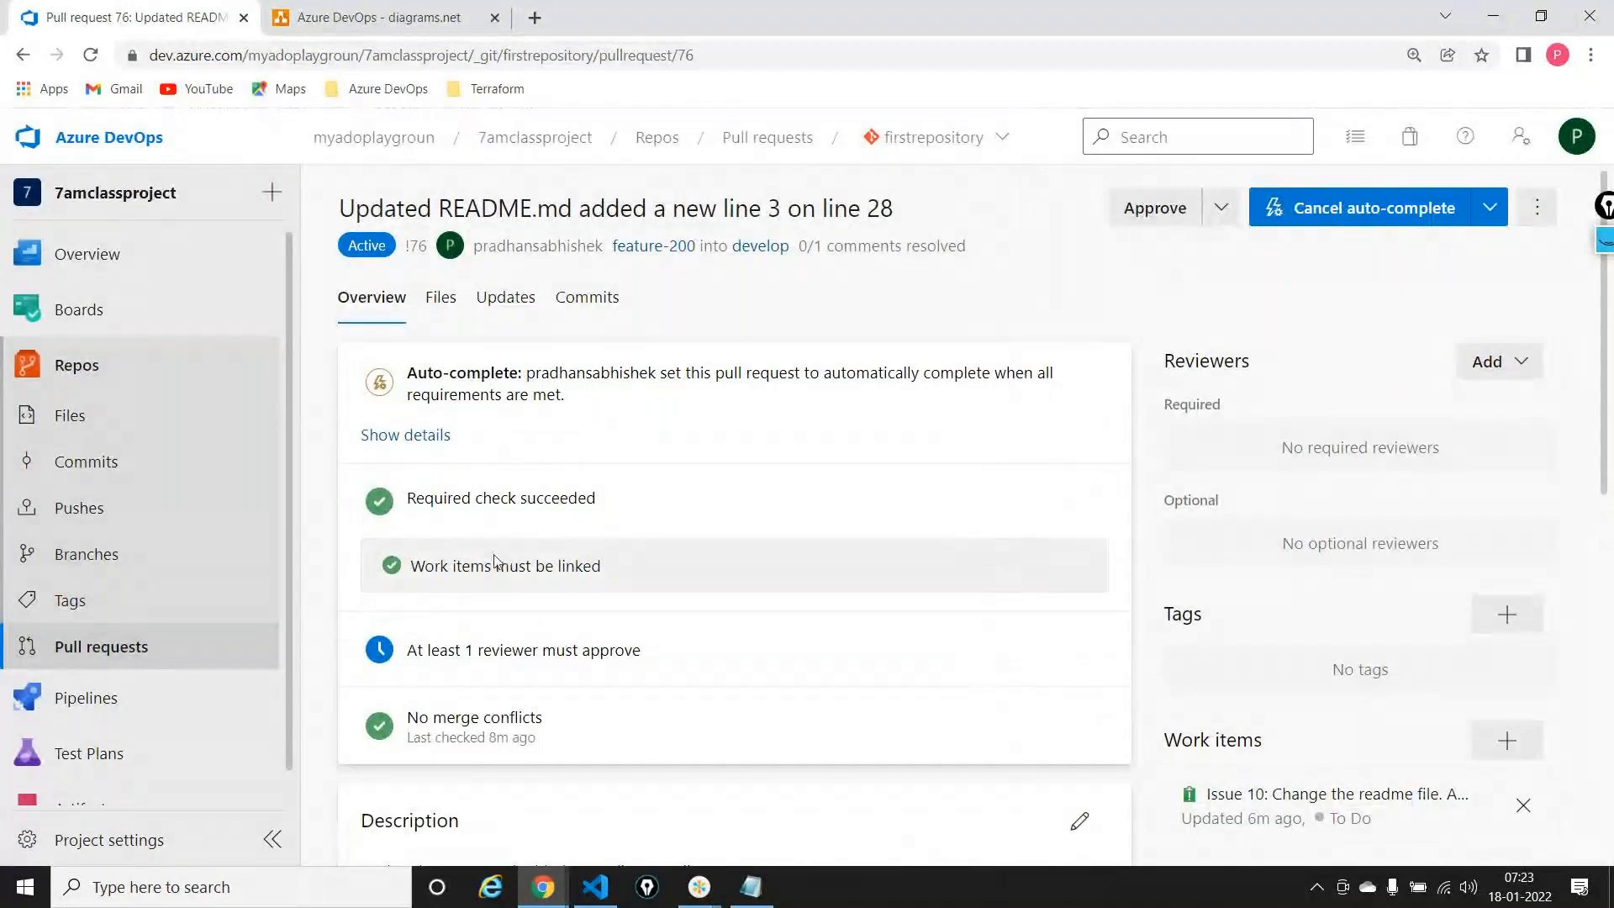
scroll(763, 613, "down", 1)
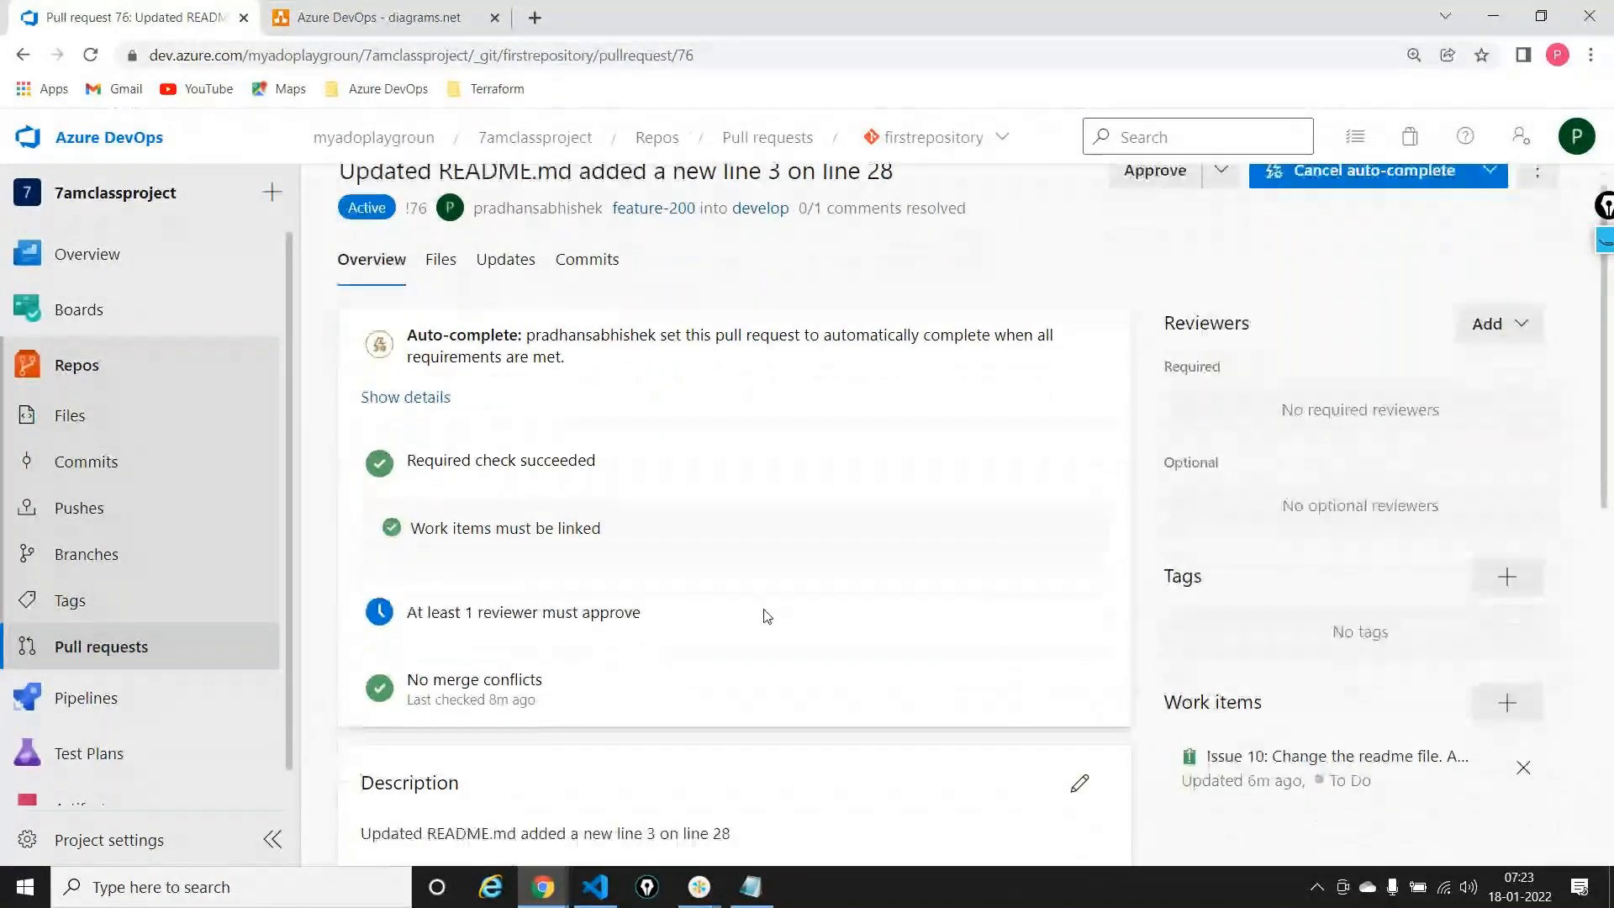
Draw an arrow to the "At least 1 reviewer must approve" policy, clear it and collapse the annotation toolbar
left_click(1604, 239)
left_click(1607, 291)
left_click_drag(805, 537, 710, 575)
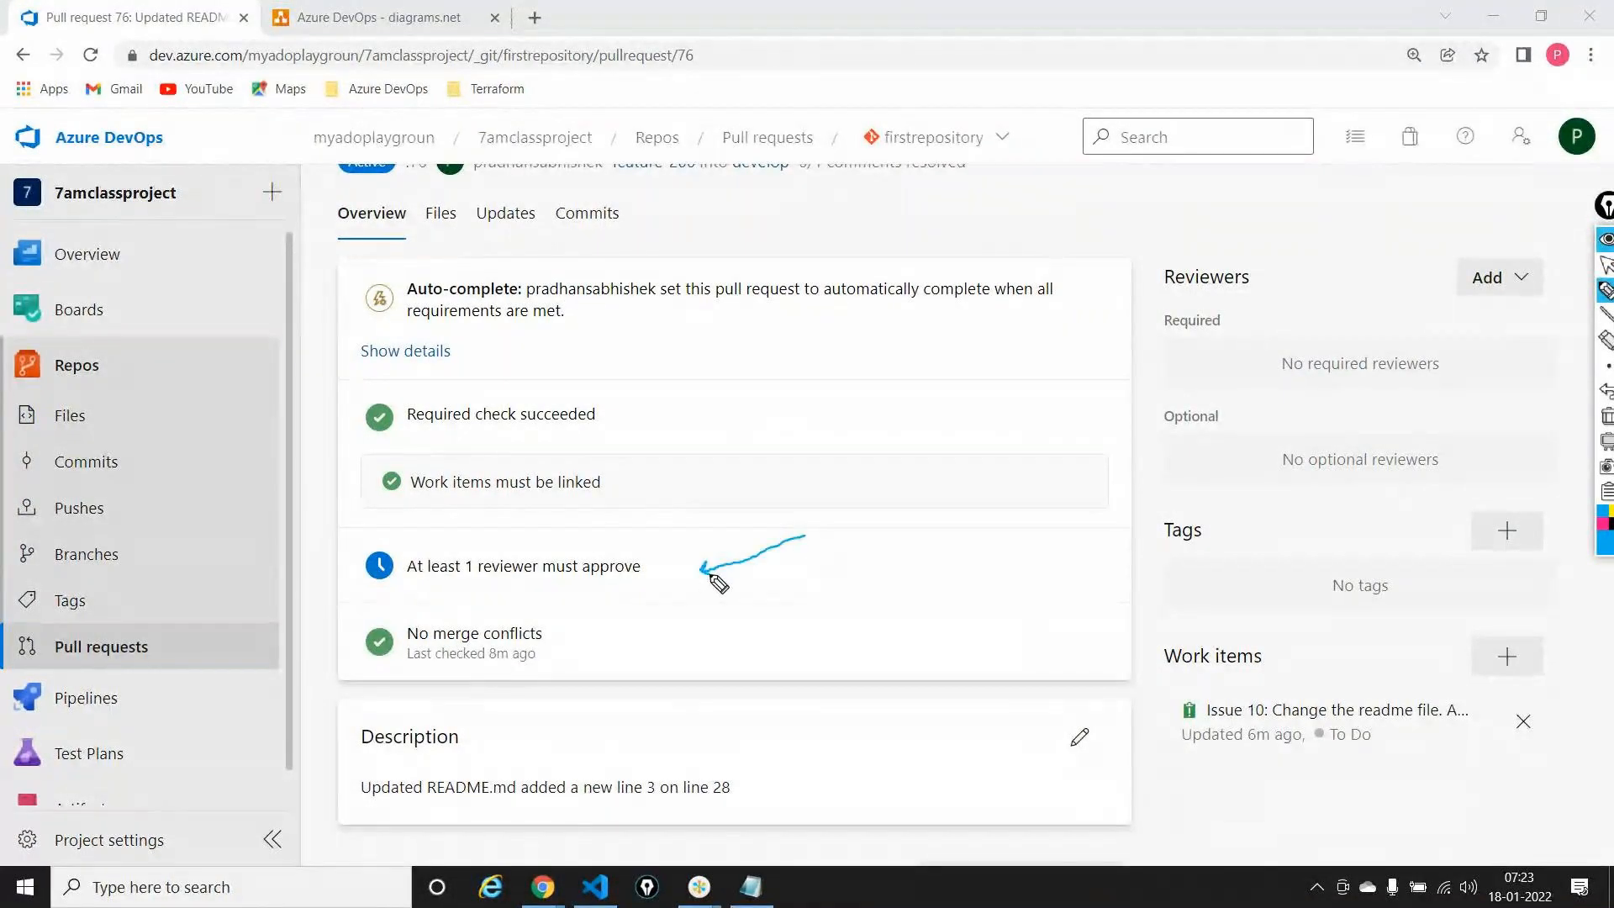
left_click(1606, 418)
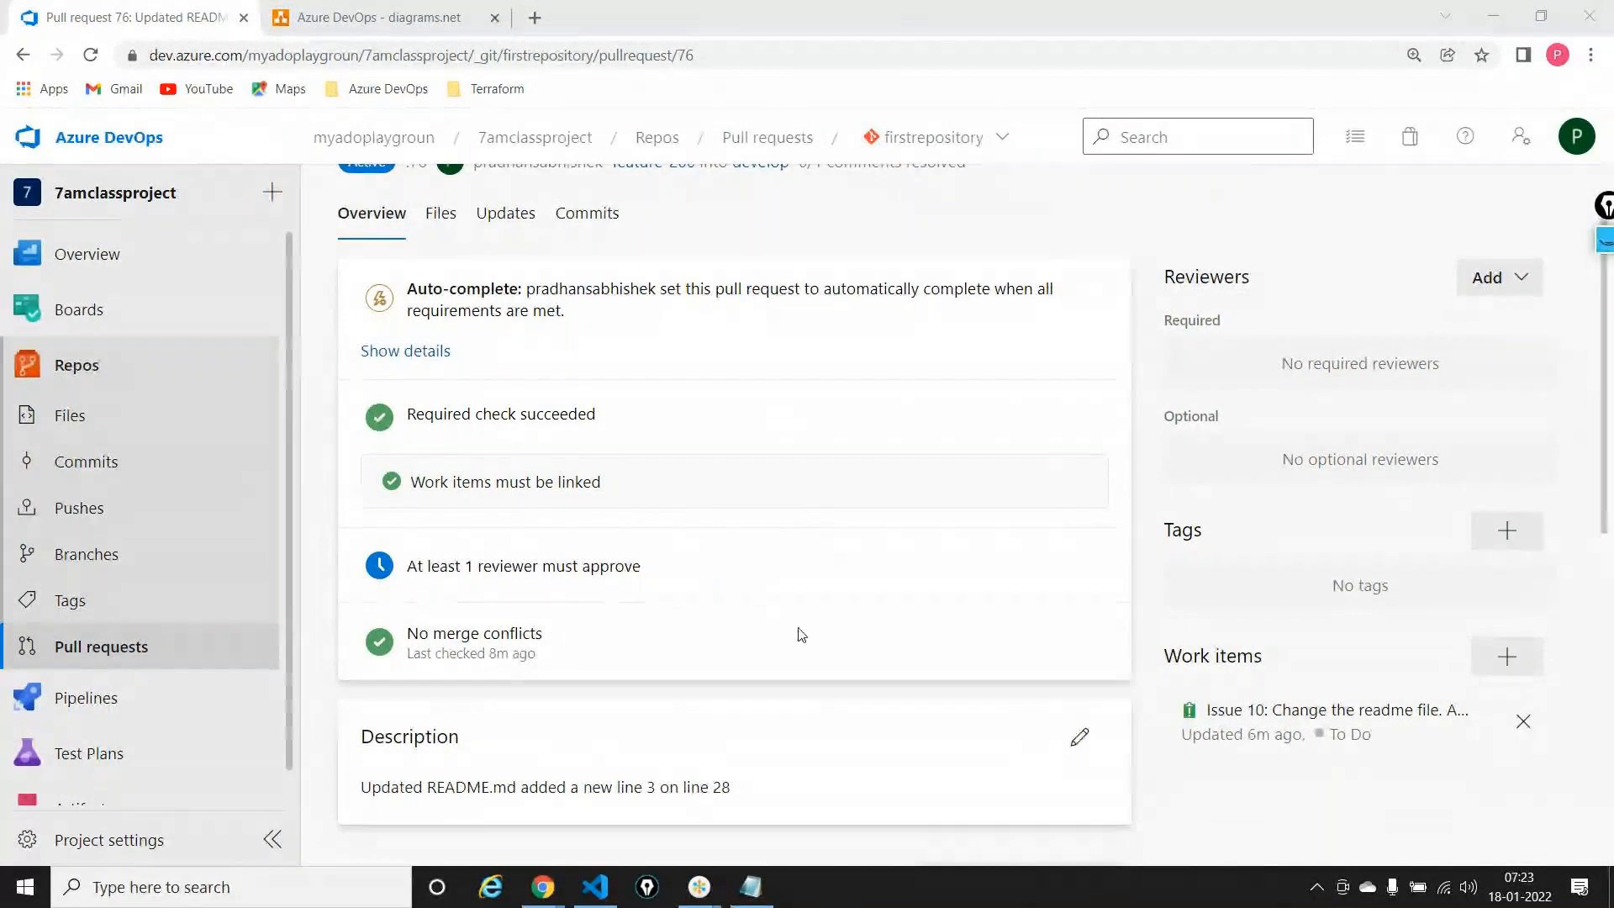
Check the pull request's policies and activity against the comment, and open the repository's branch list
scroll(801, 636, "down", 6)
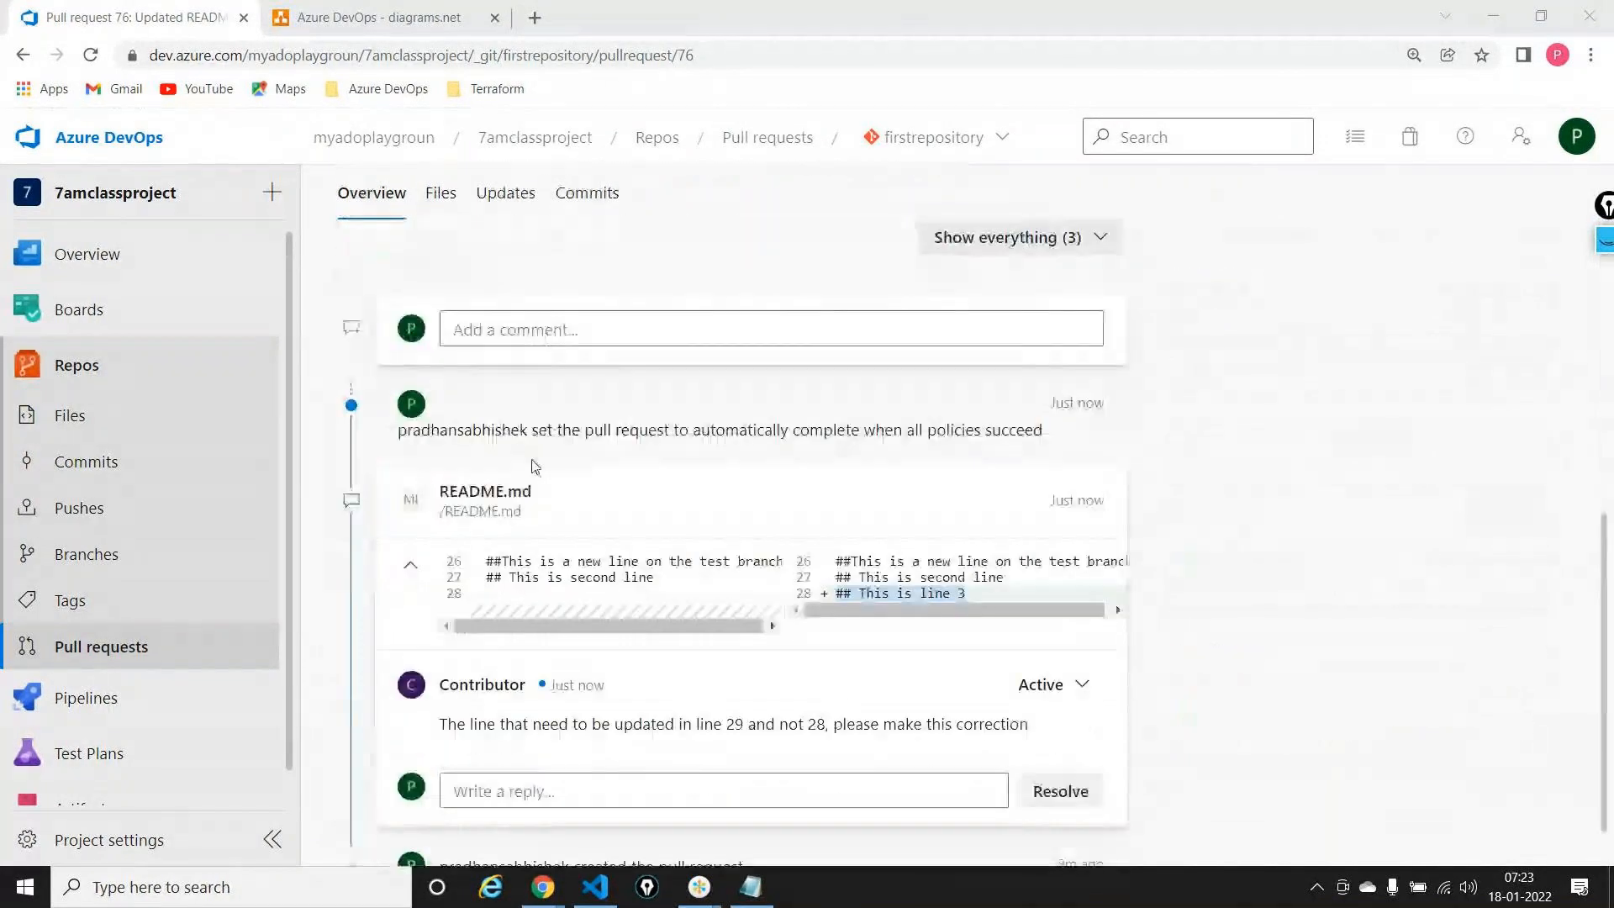
scroll(710, 581, "up", 6)
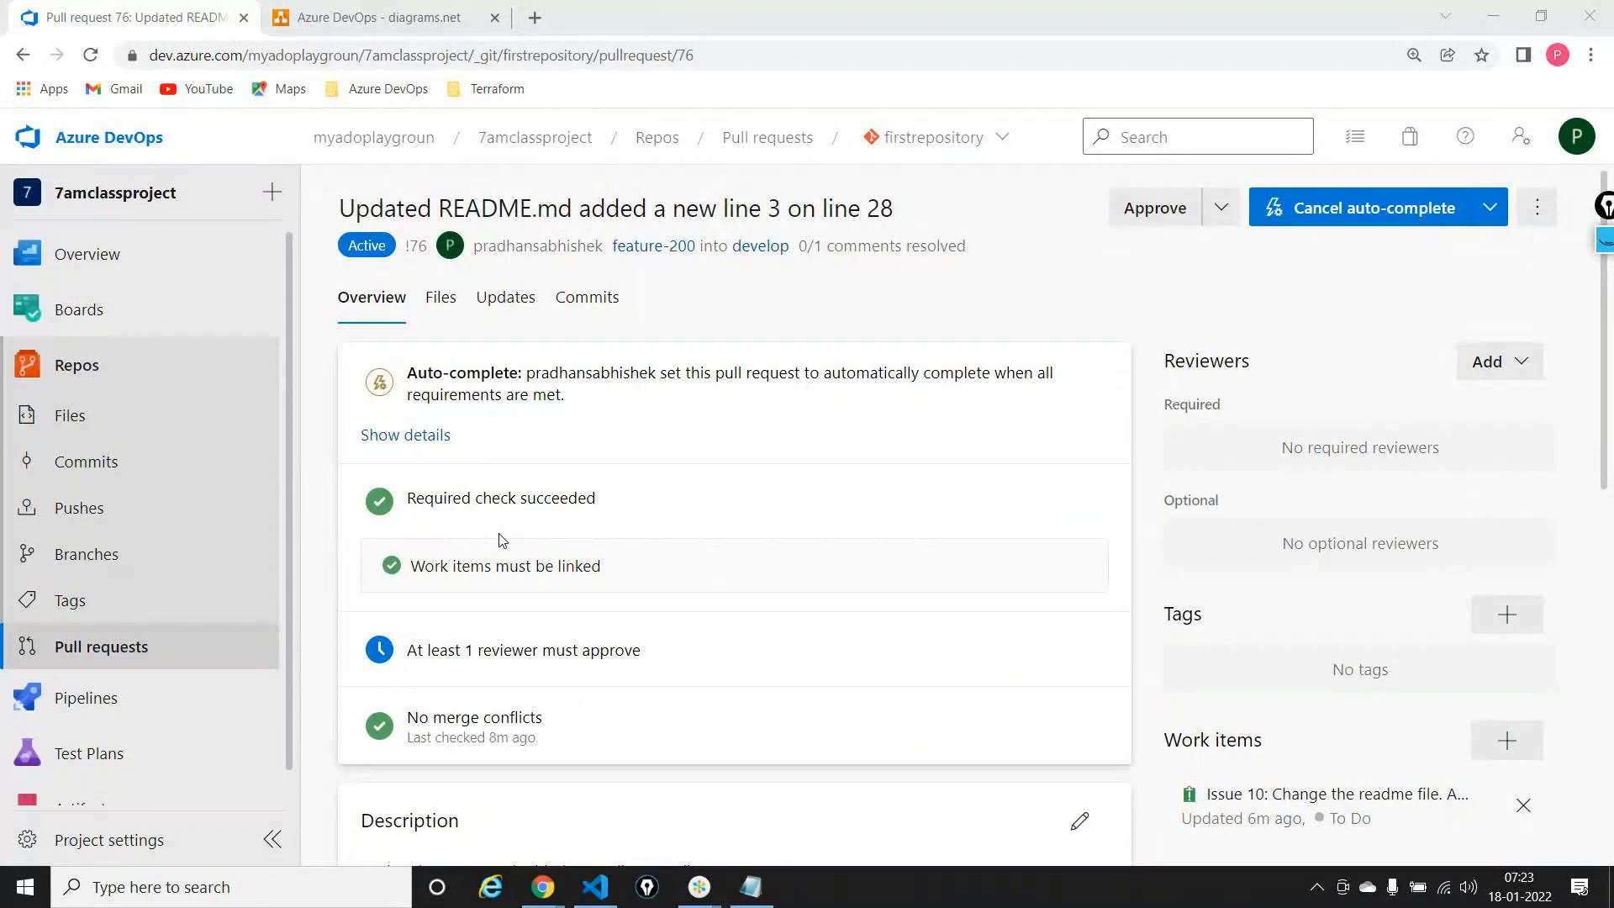
scroll(502, 540, "down", 6)
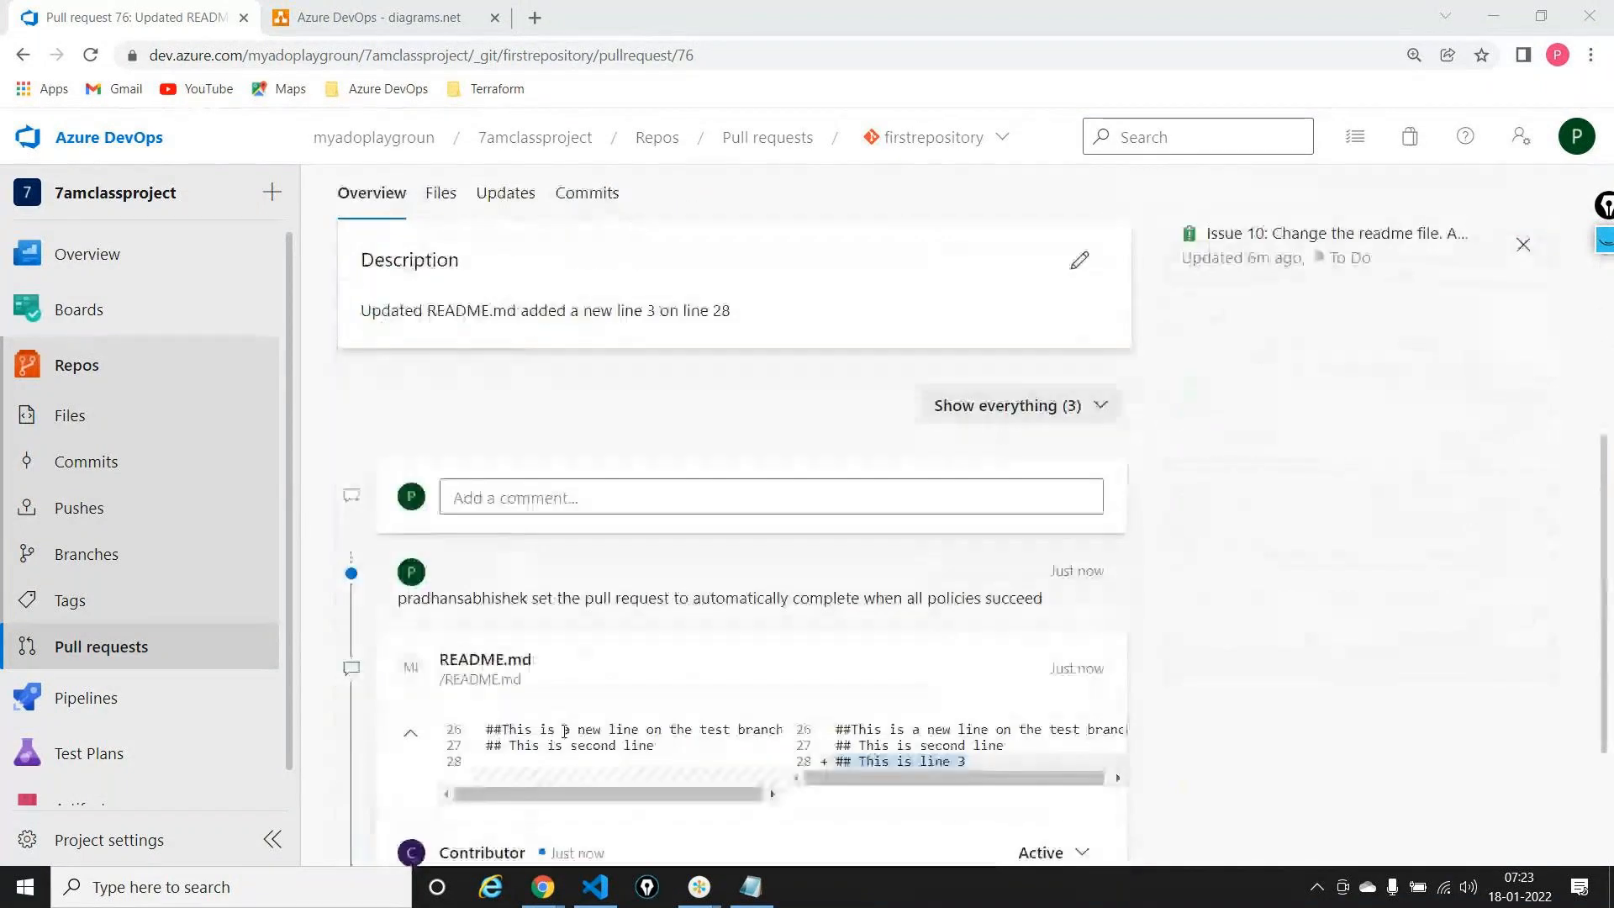
left_click(696, 773)
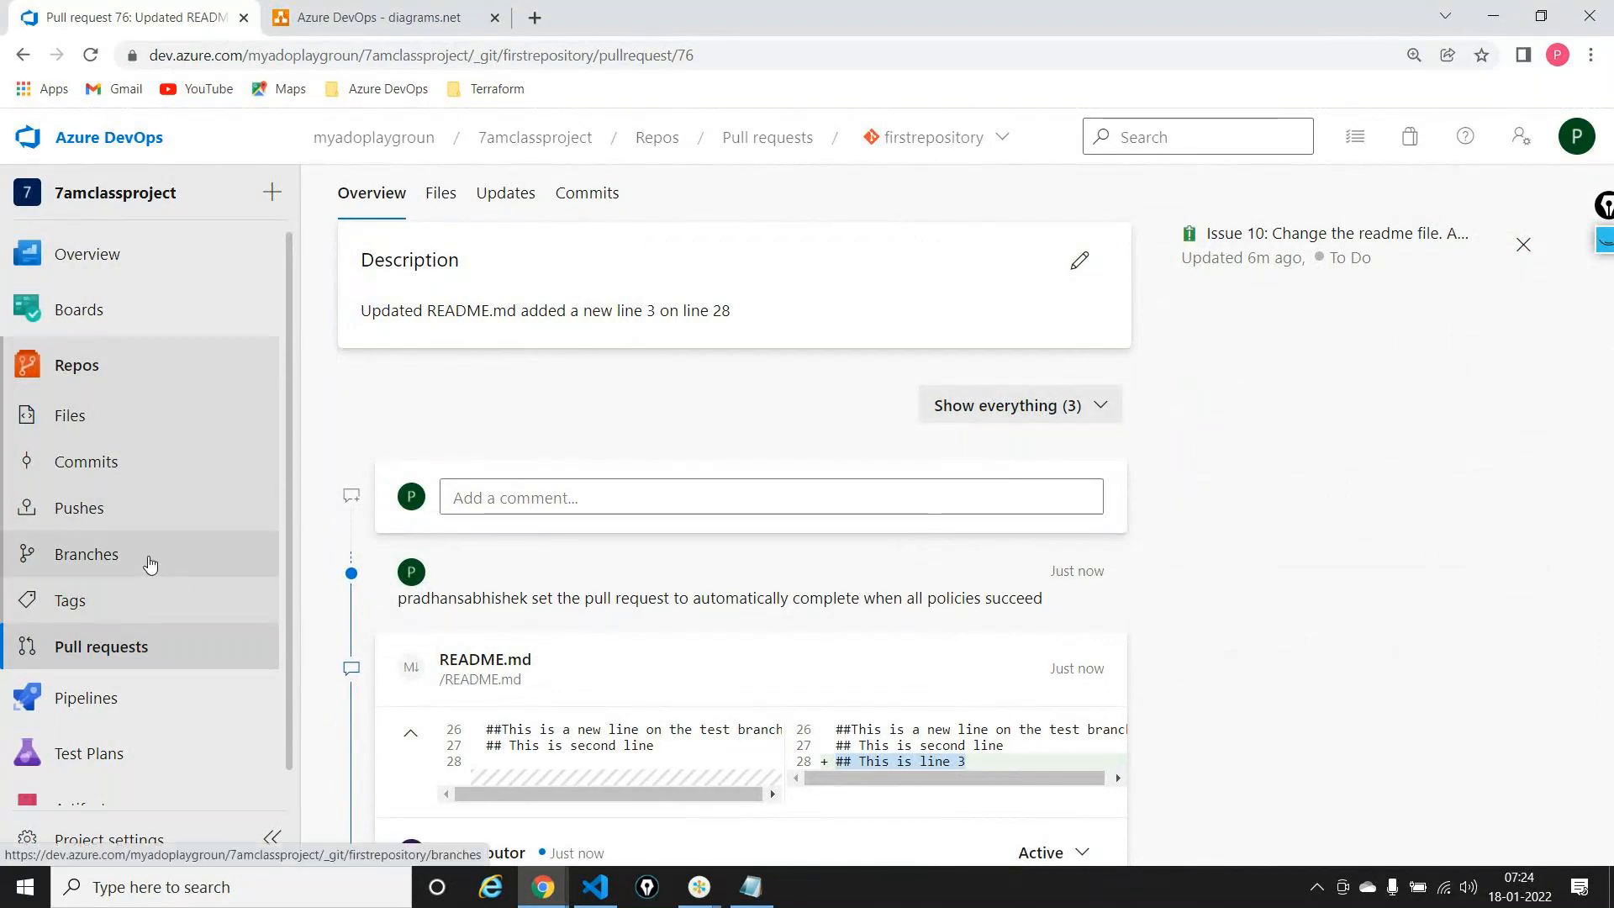
left_click(150, 563)
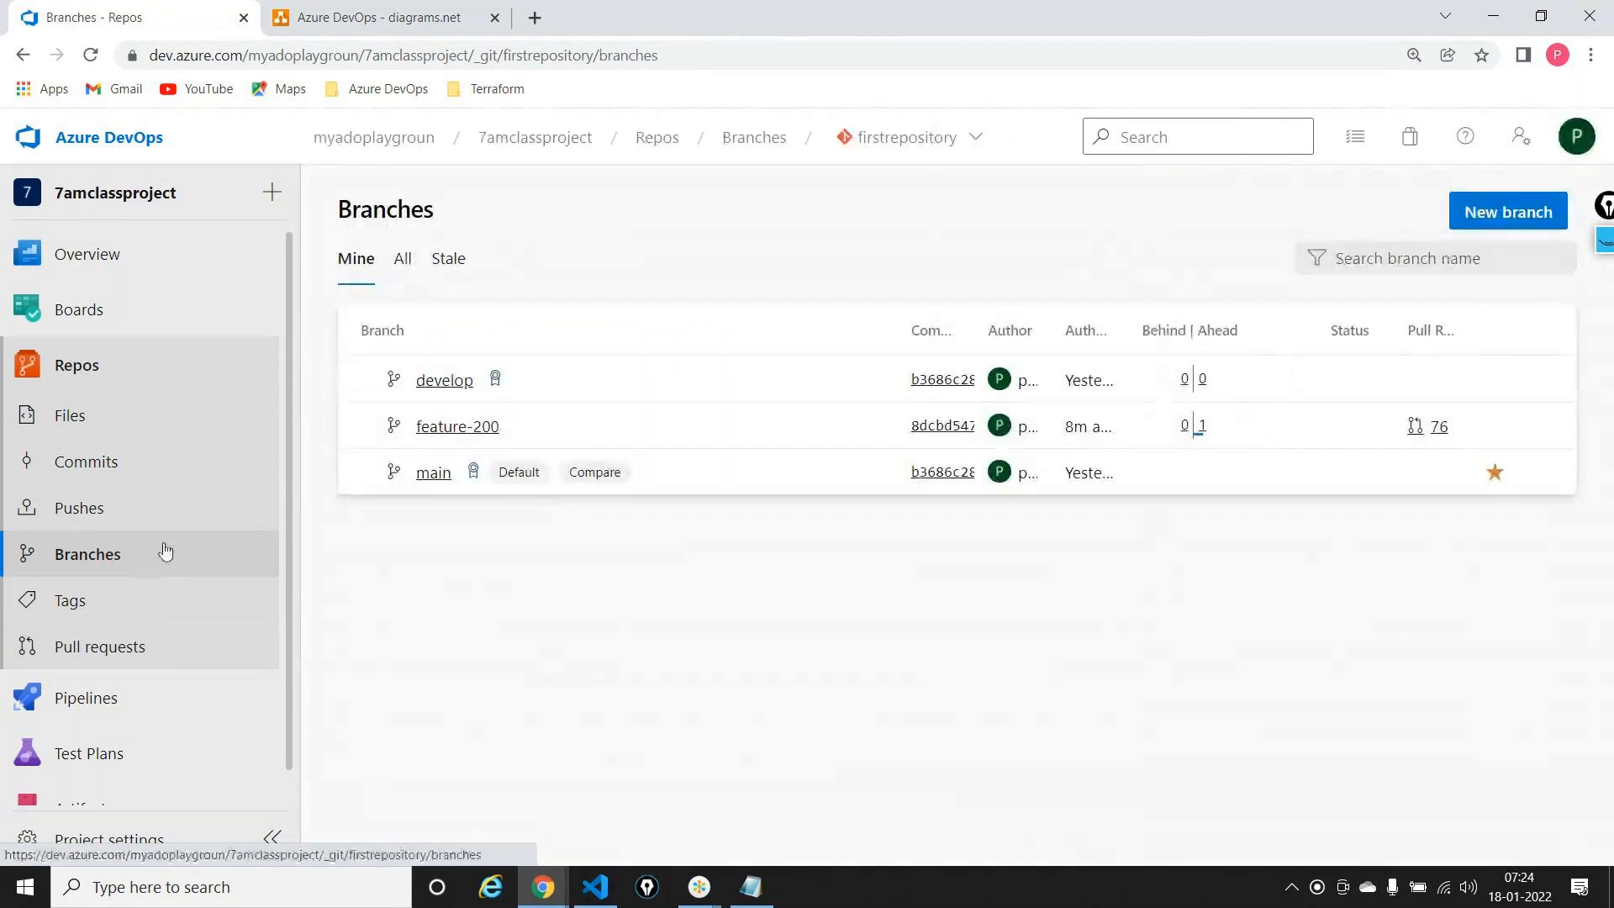
Turn on the develop branch policy Check for comment resolution as Required and reload the branch policies page
left_click(494, 381)
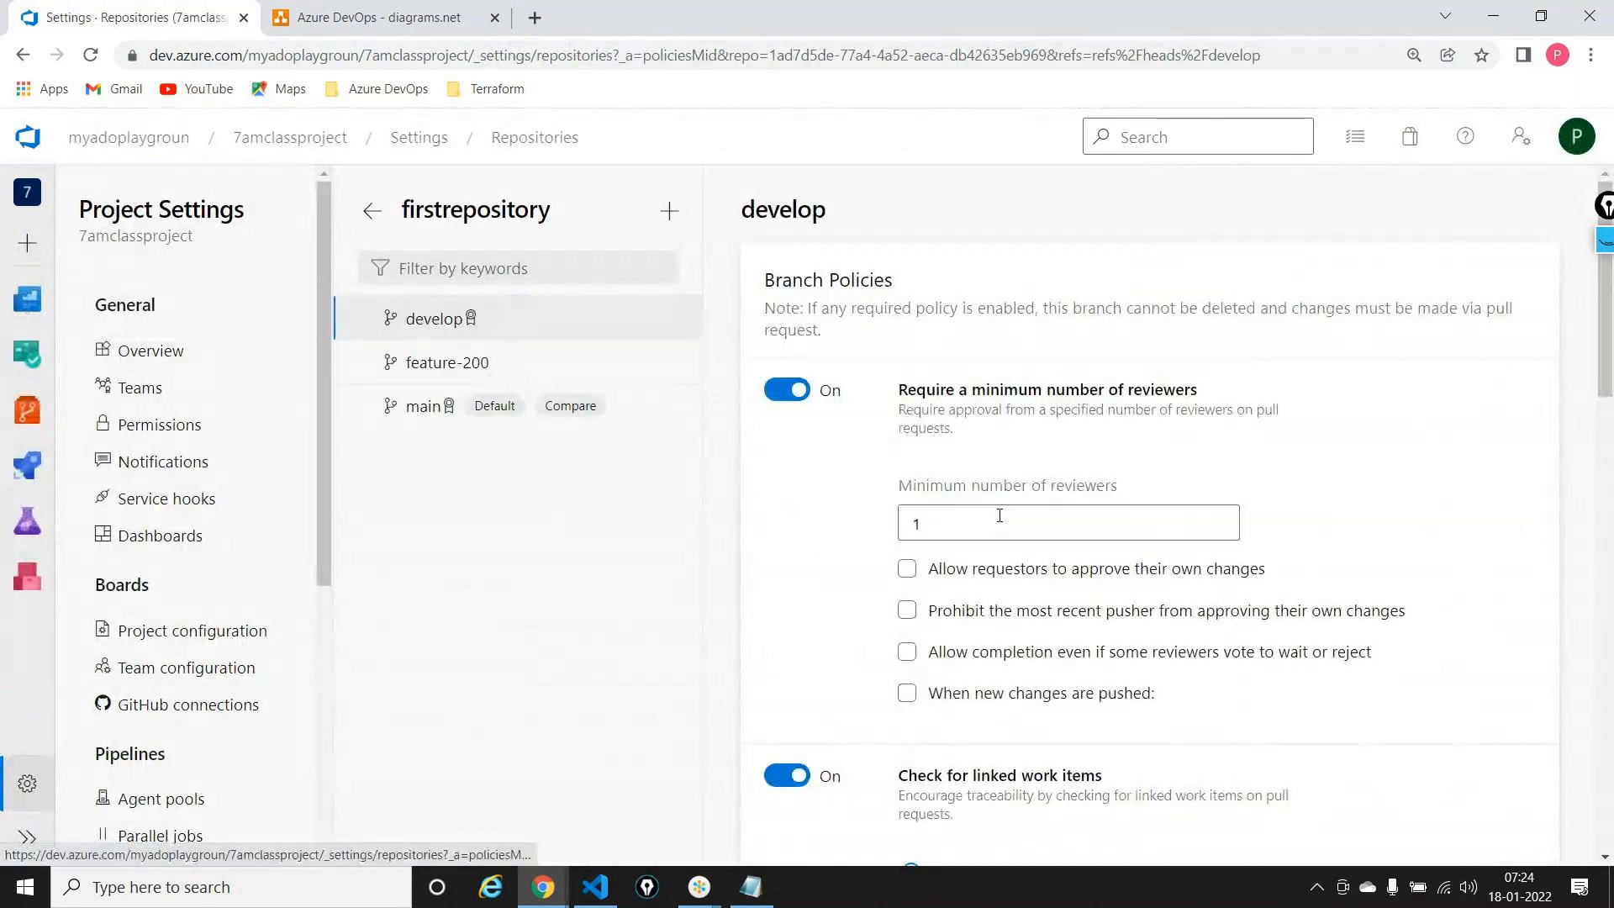
scroll(999, 516, "down", 5)
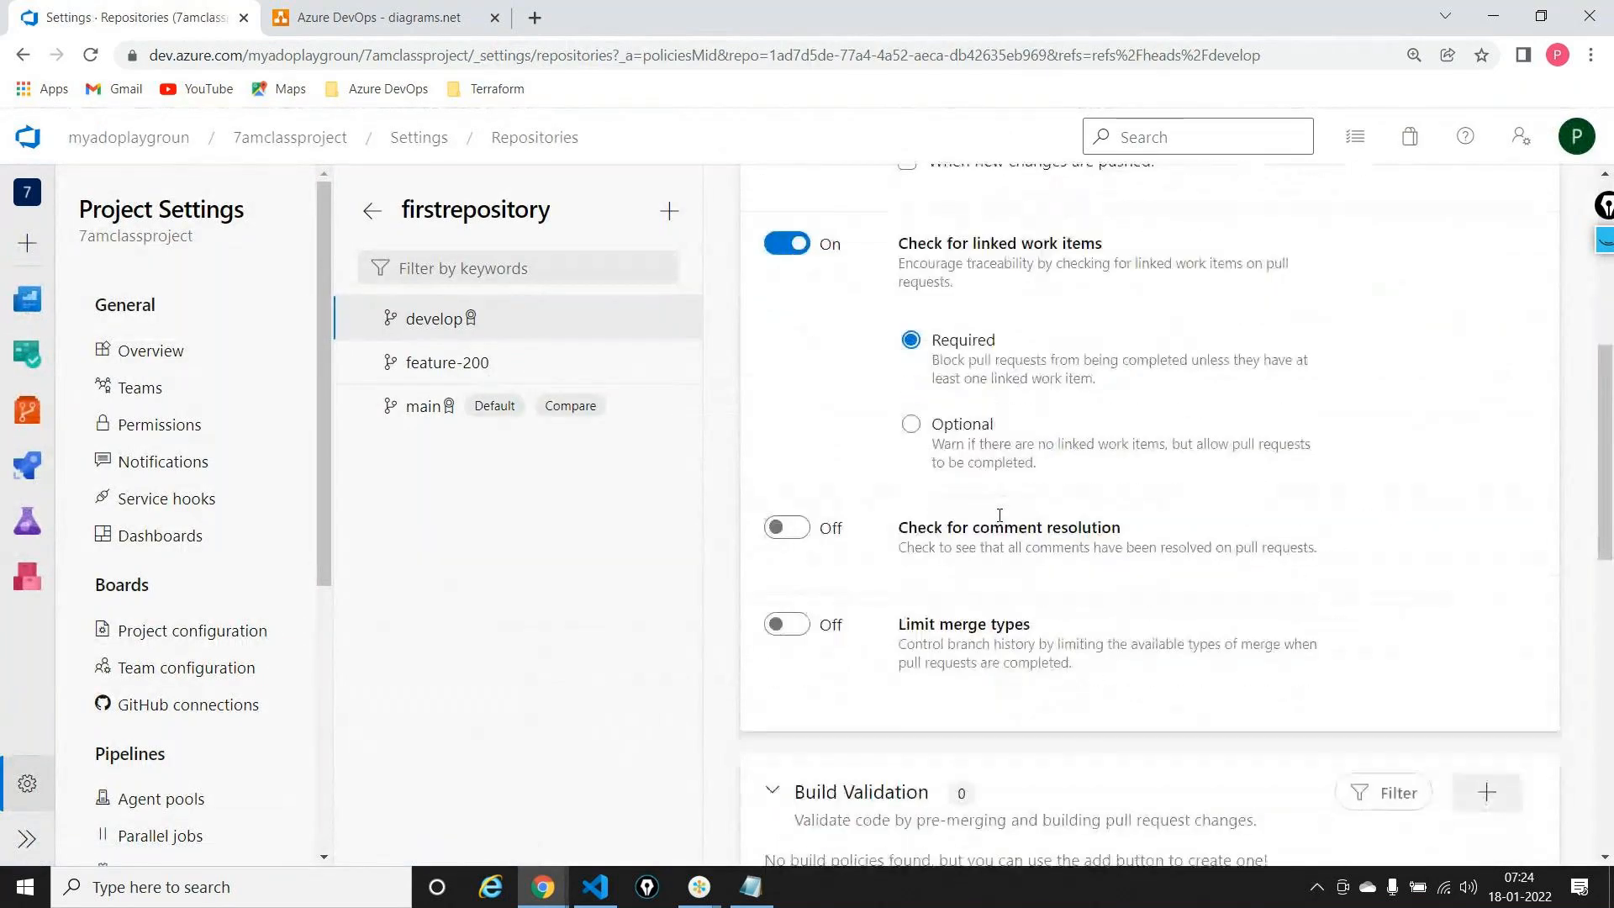
left_click(787, 527)
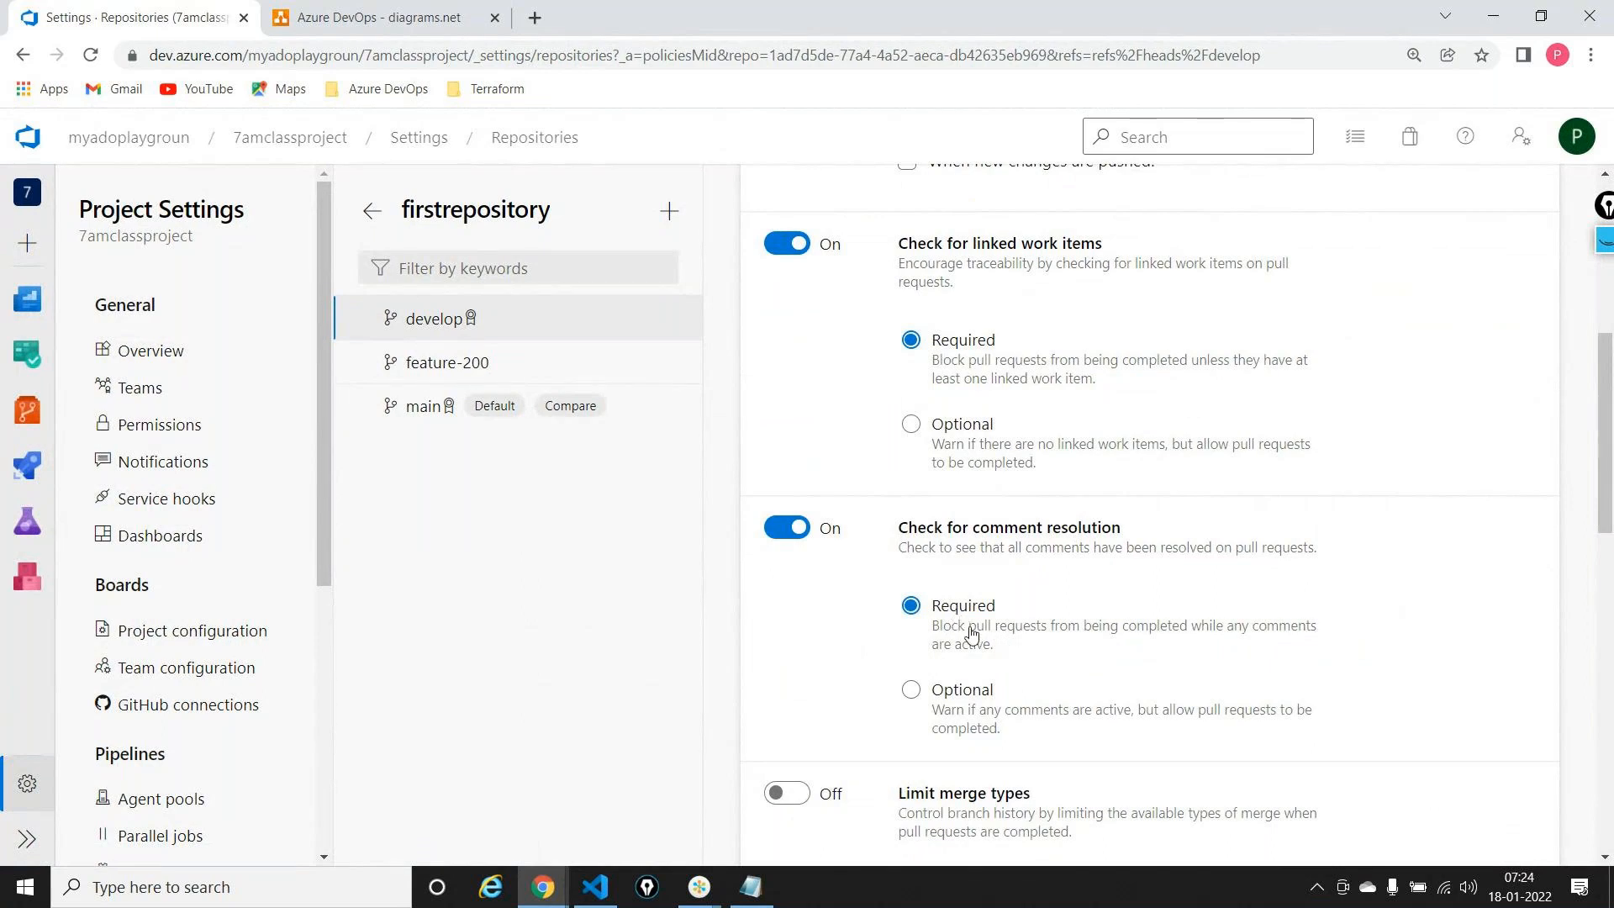
left_click(90, 56)
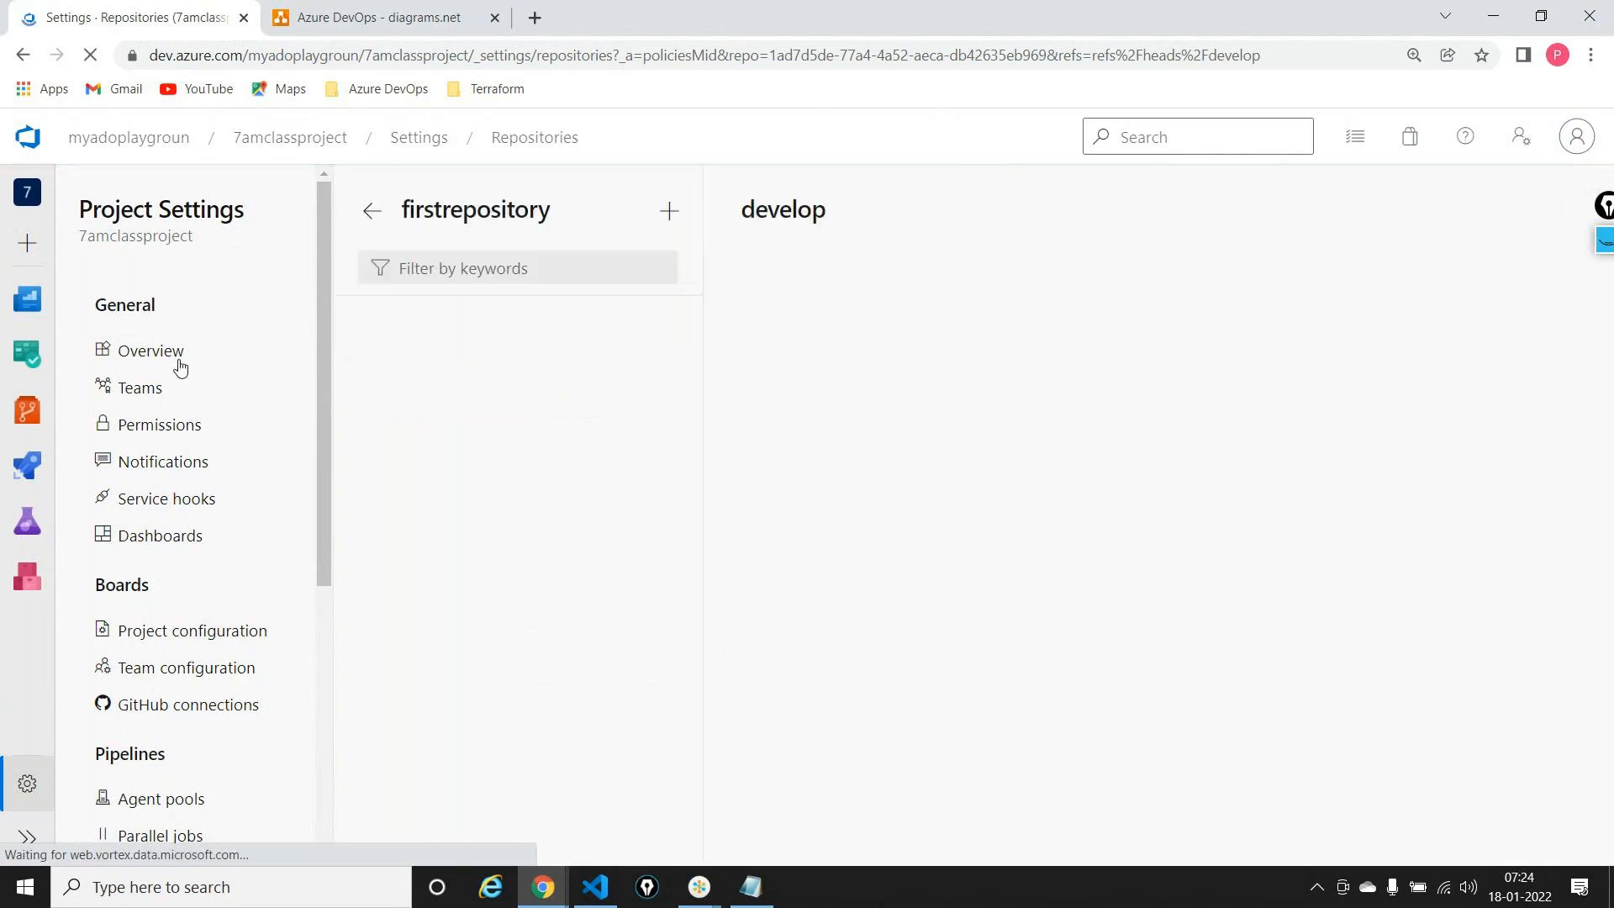
Reopen the feature-200 pull request "Updated README.md added a new line 3 on line 28" and review its policy checks and activity
mouse_move(23, 443)
mouse_move(27, 411)
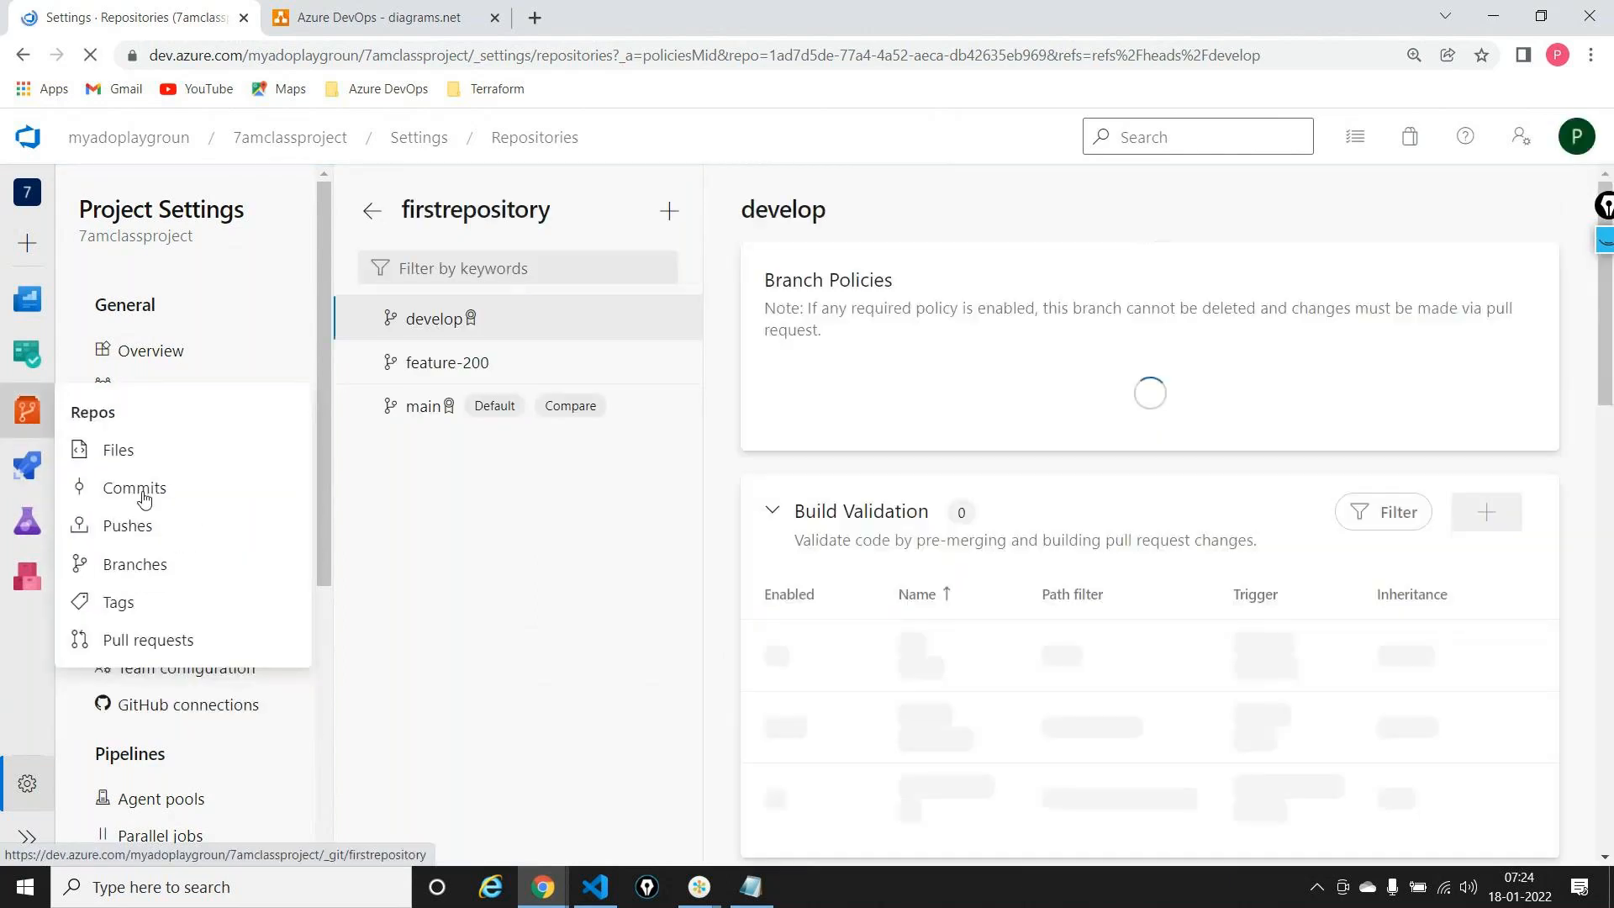
left_click(139, 640)
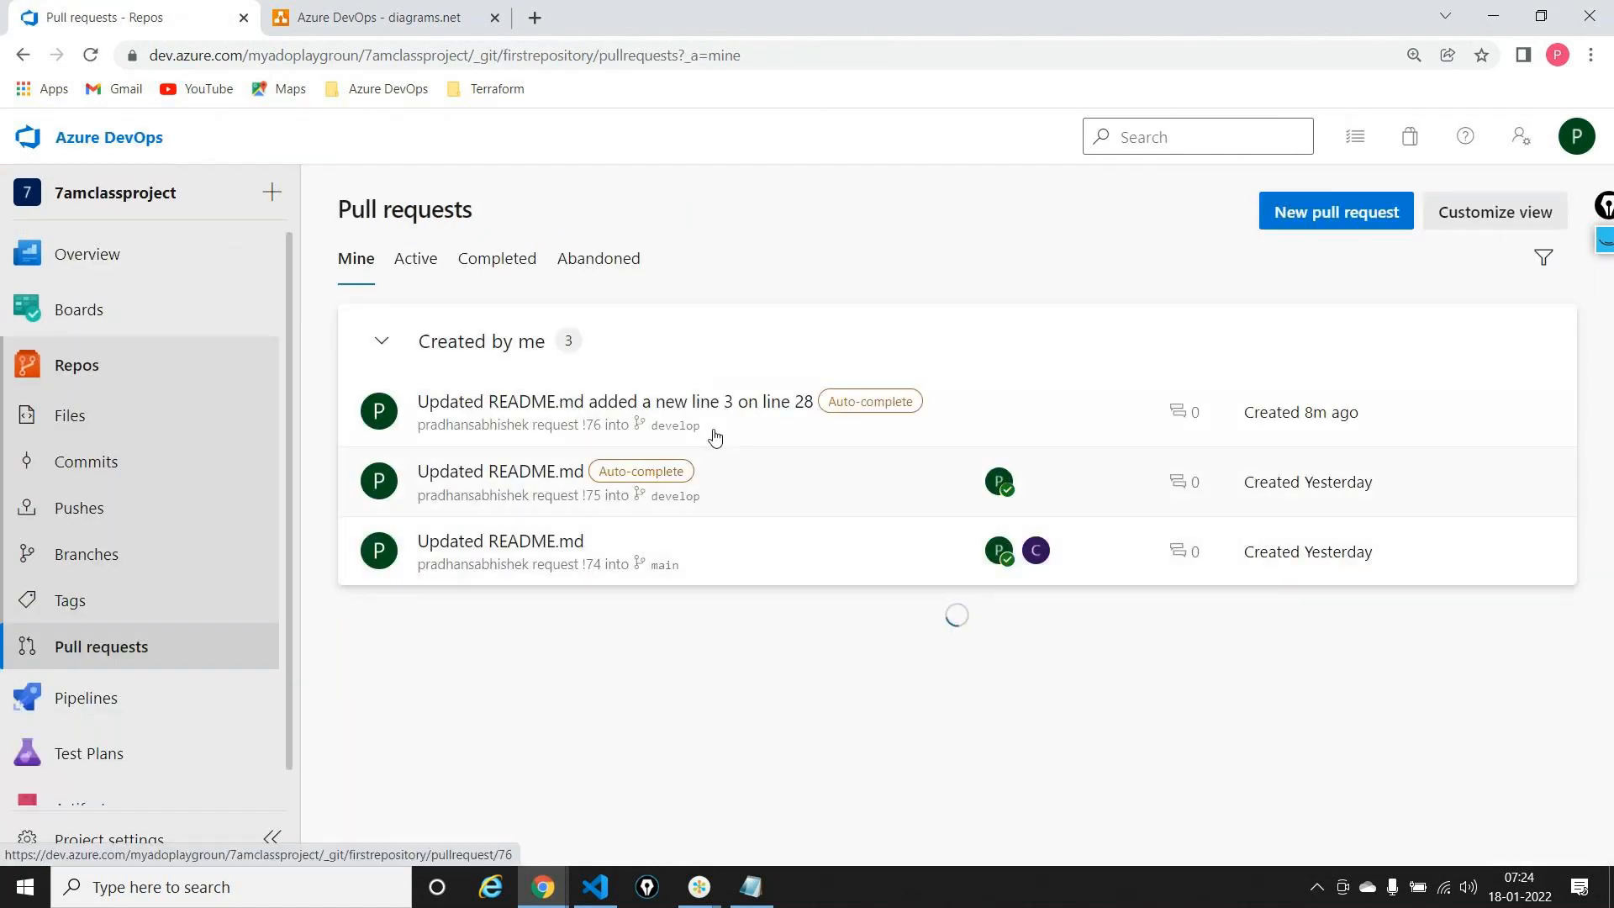
left_click(700, 404)
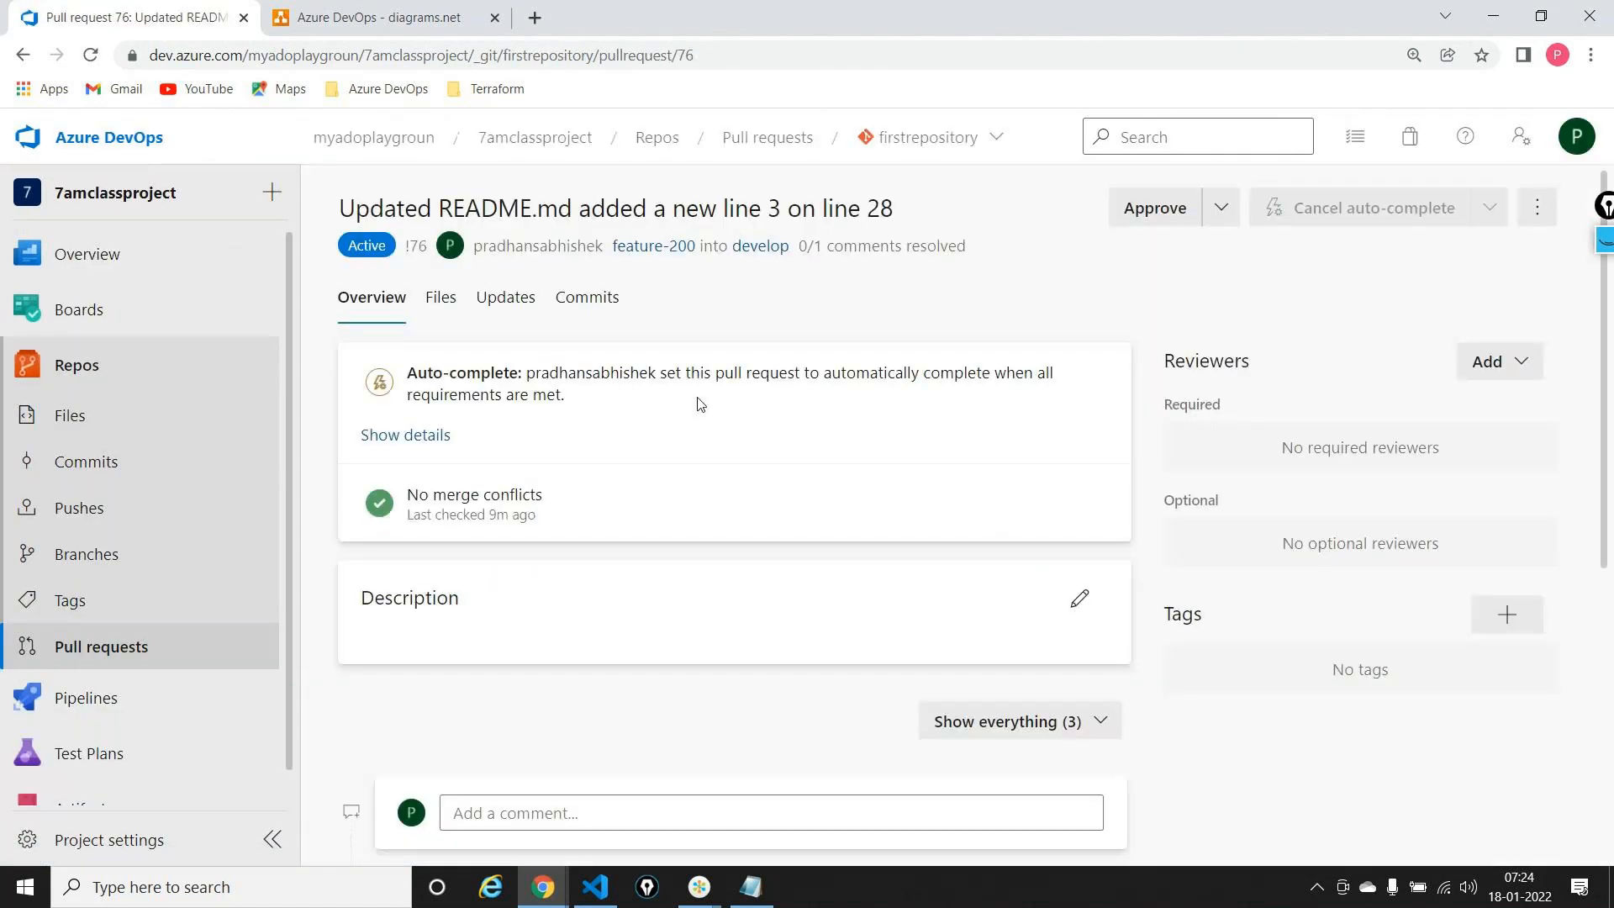
scroll(745, 497, "down", 5)
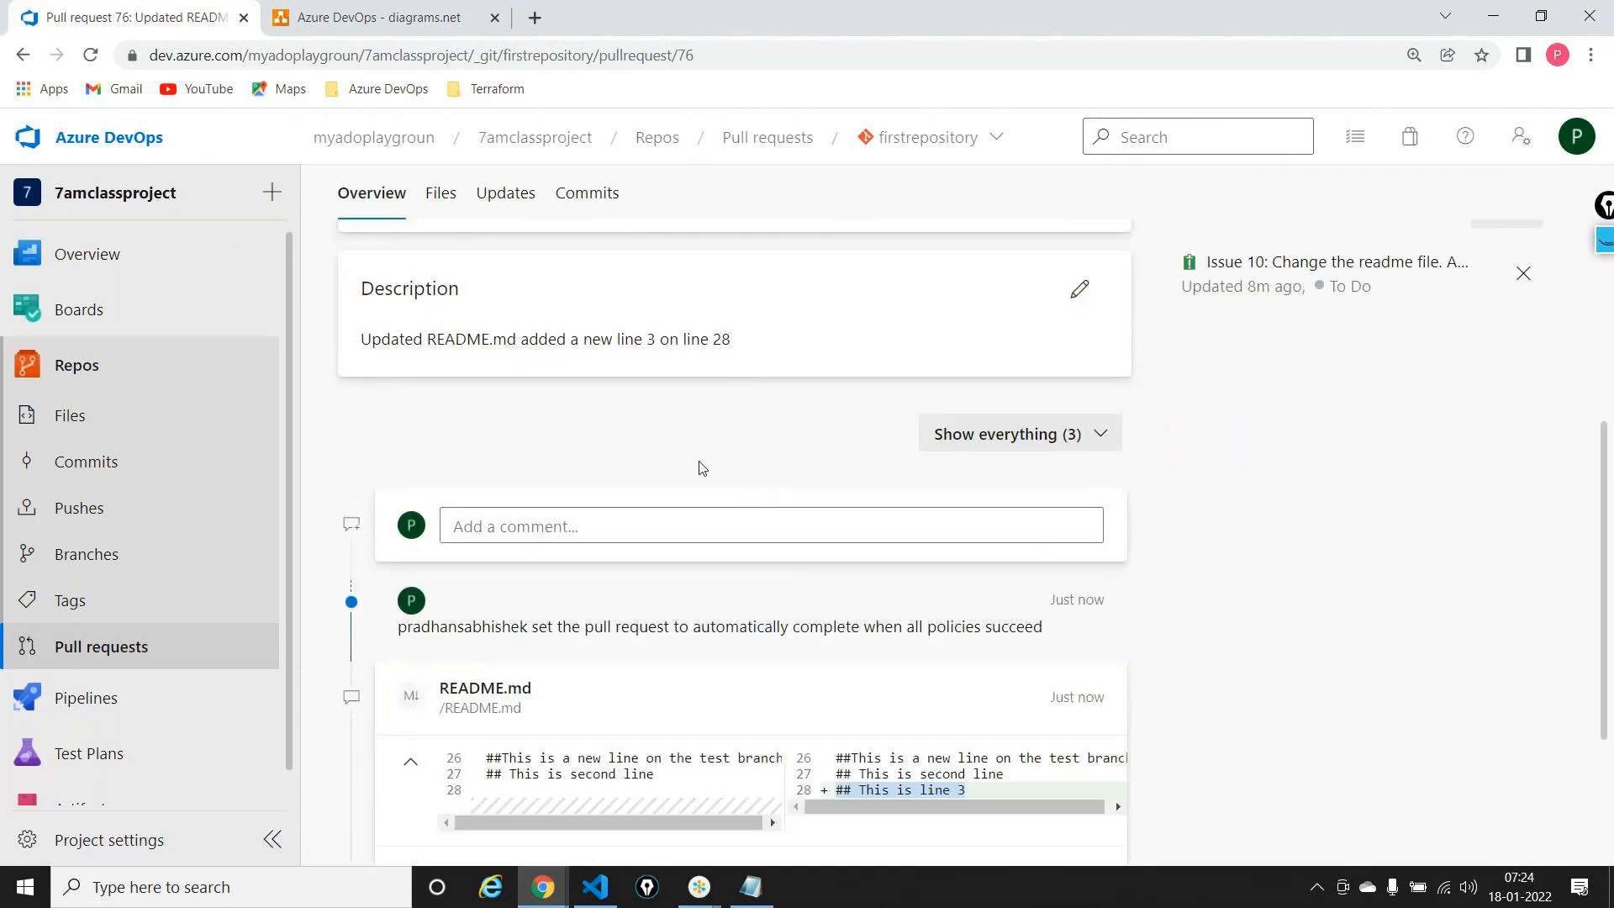
scroll(706, 471, "down", 3)
scroll(774, 709, "up", 10)
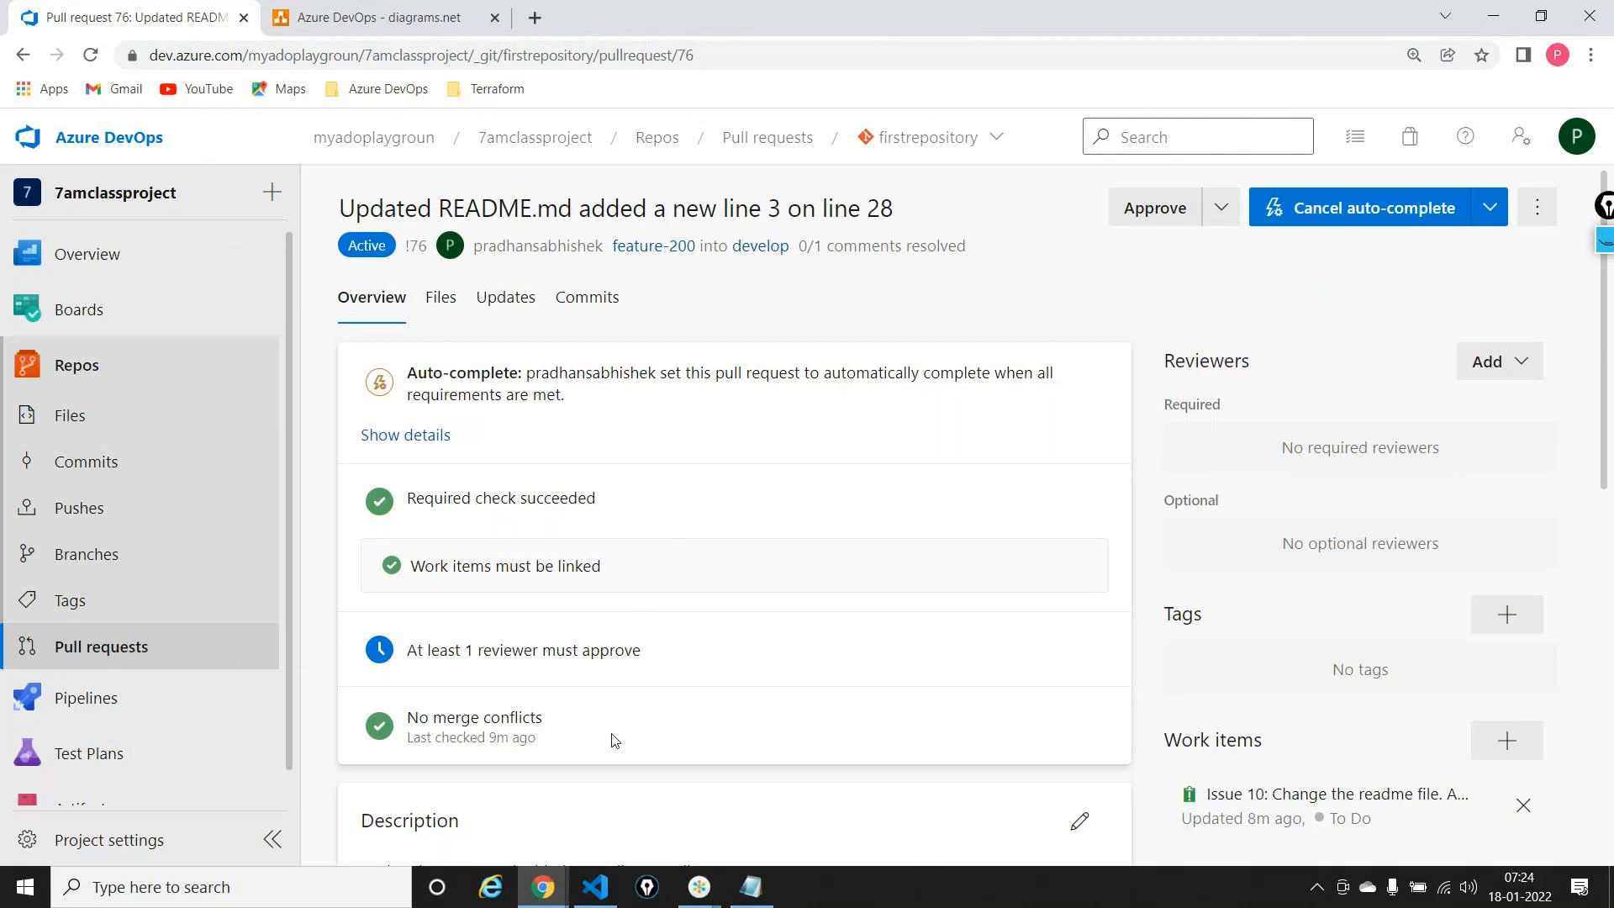
Switch to the Contributor's incognito window and approve the feature-200 pull request
left_click(543, 887)
left_click(639, 822)
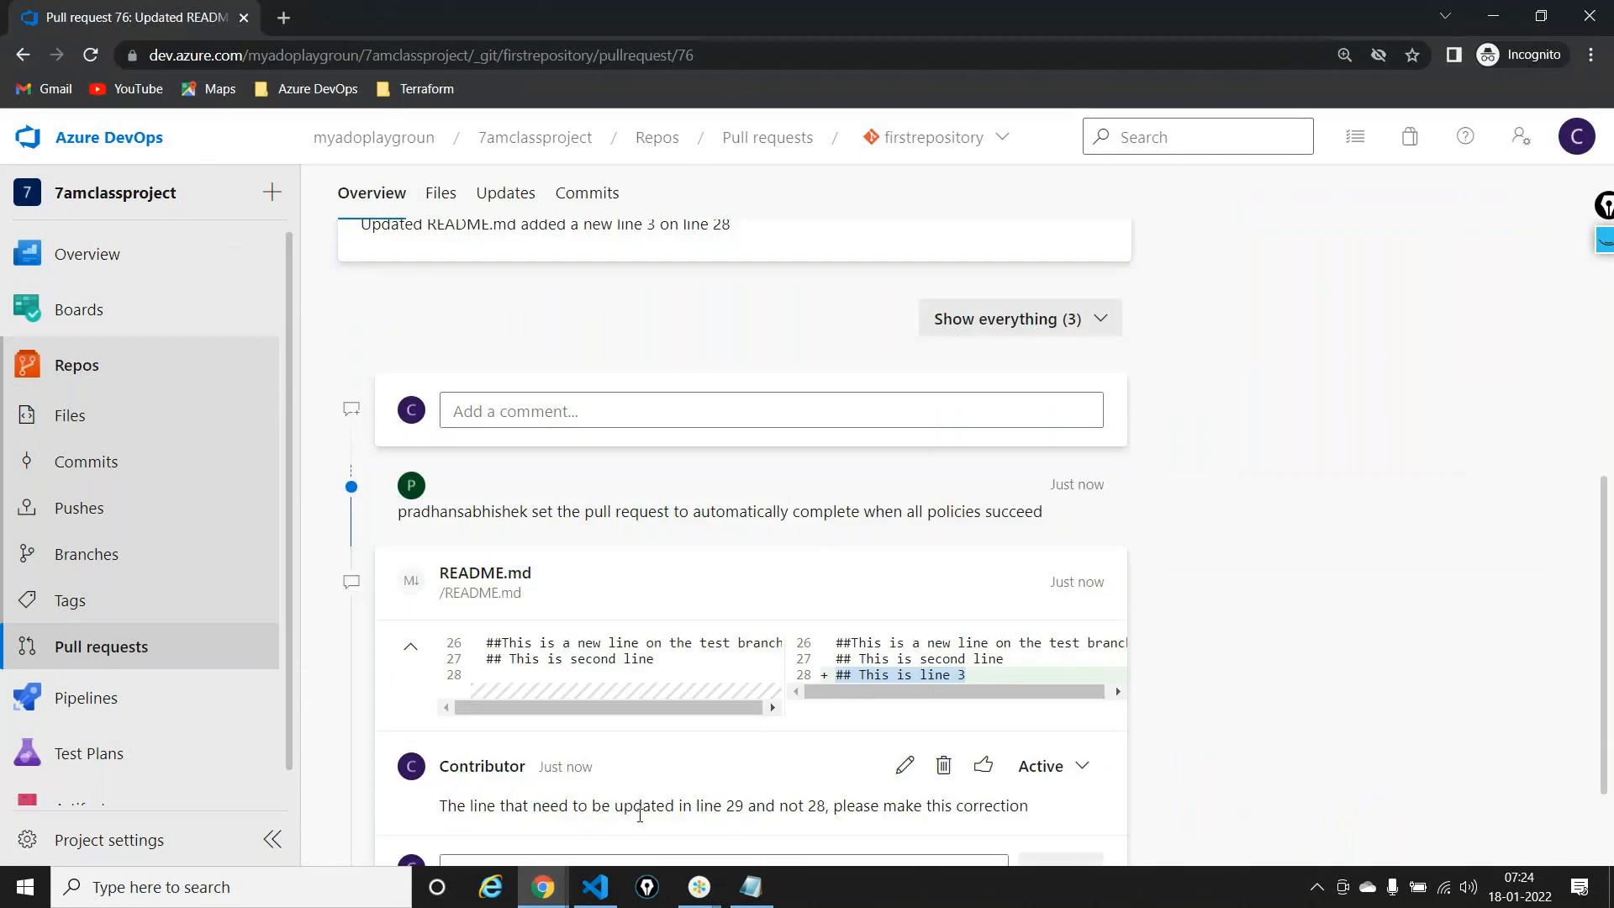
scroll(1173, 255, "up", 10)
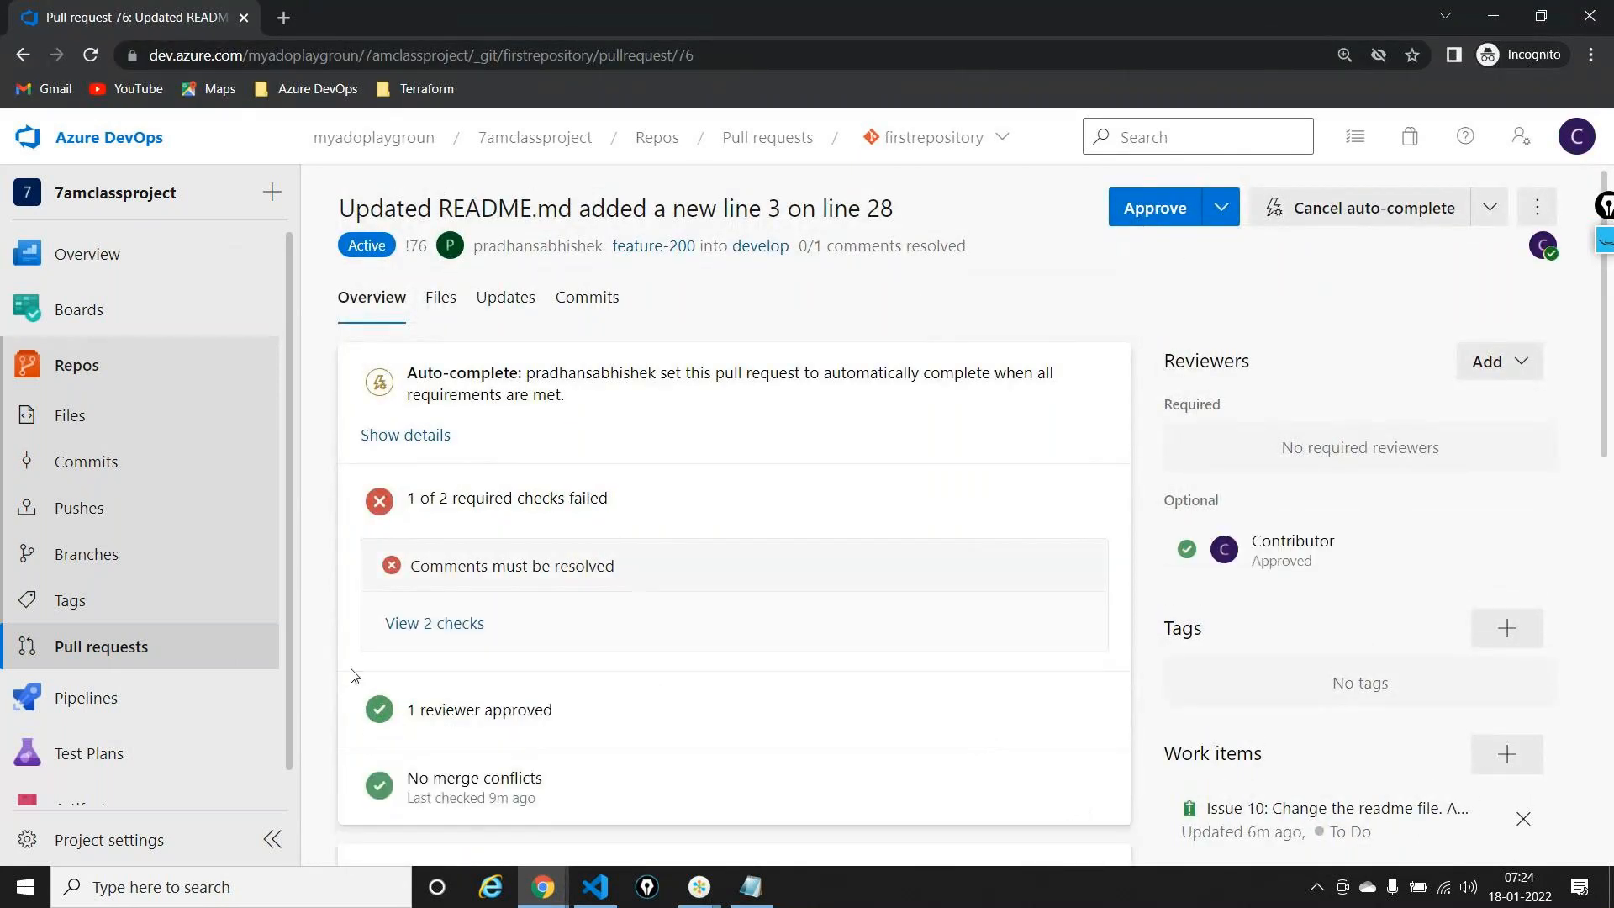
Return to the author's browser window and check the pull request's required checks and reviewer activity
key("alt+Tab")
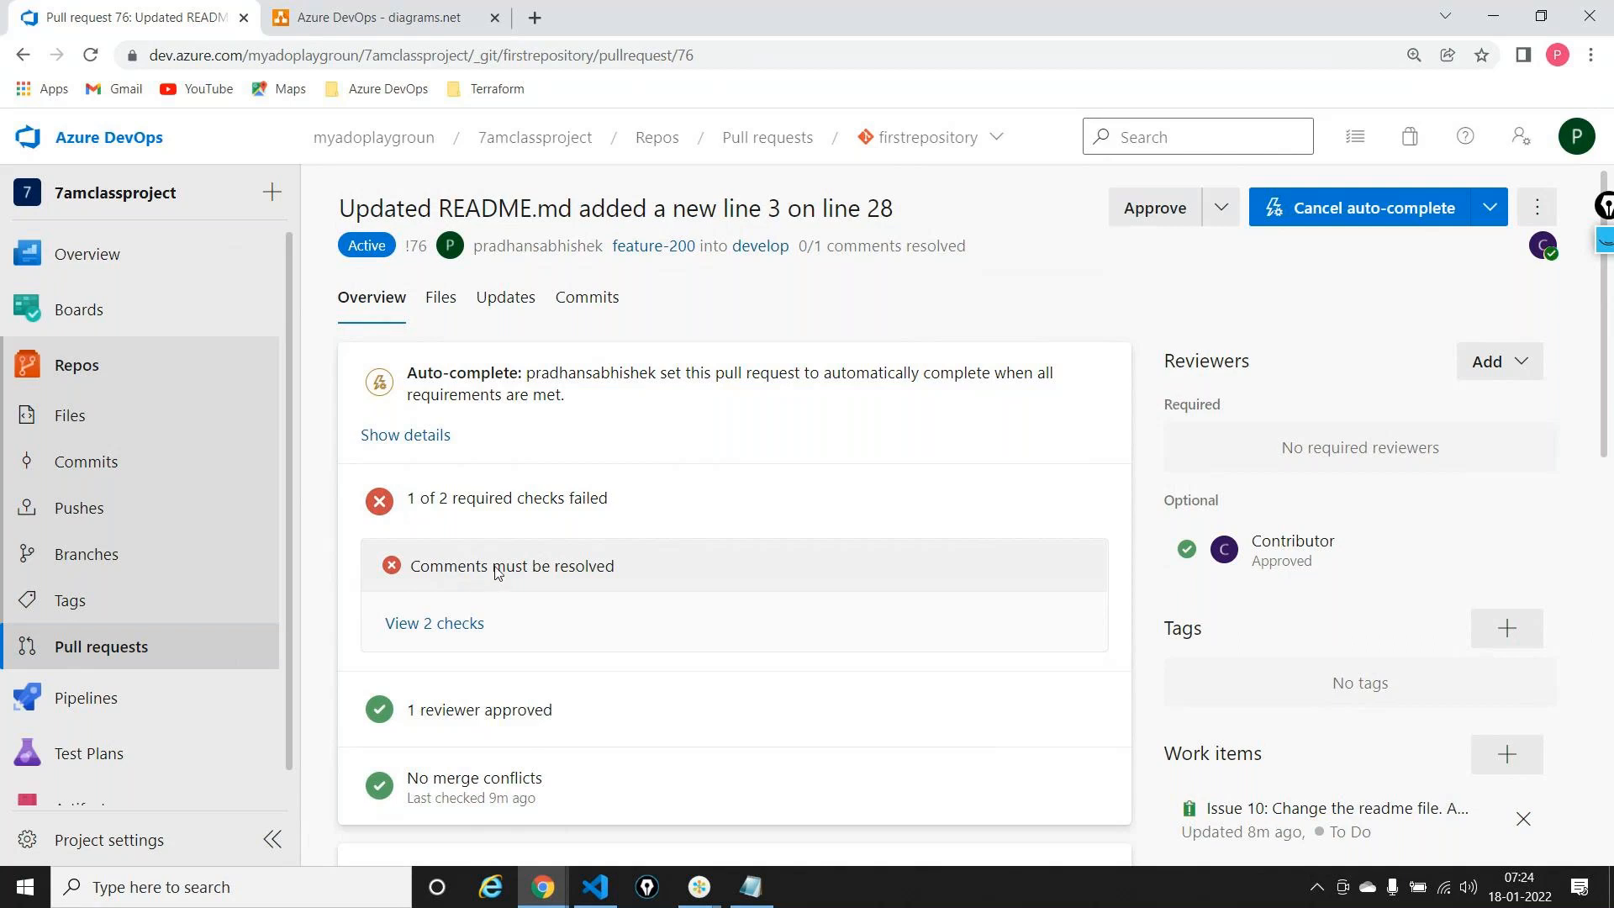
scroll(497, 573, "down", 7)
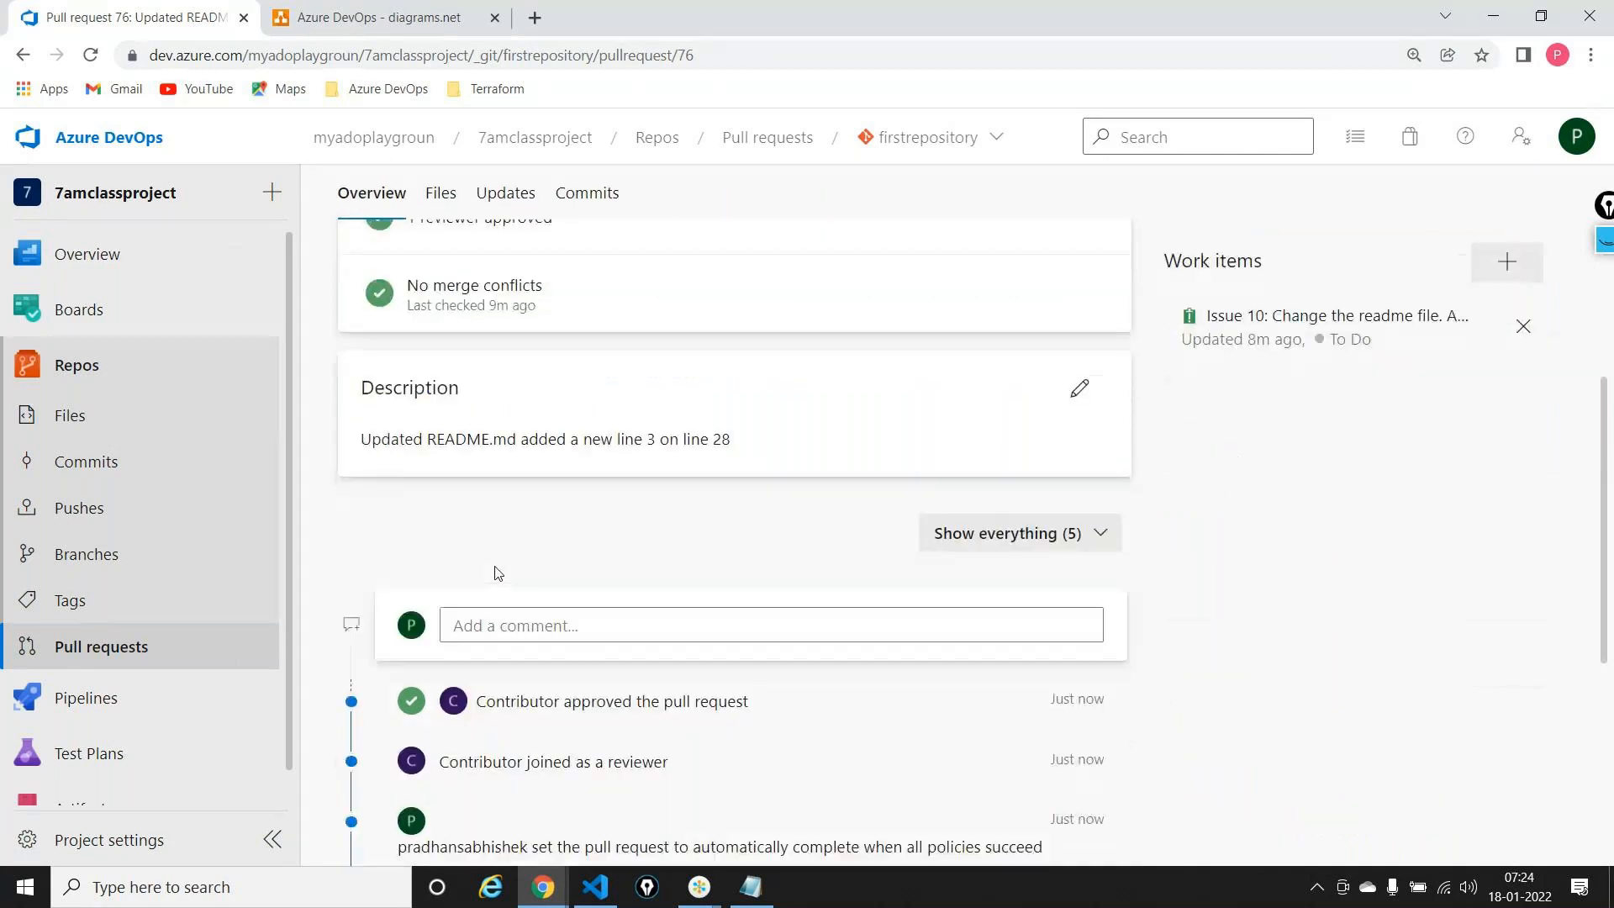
scroll(498, 572, "down", 2)
scroll(498, 573, "up", 10)
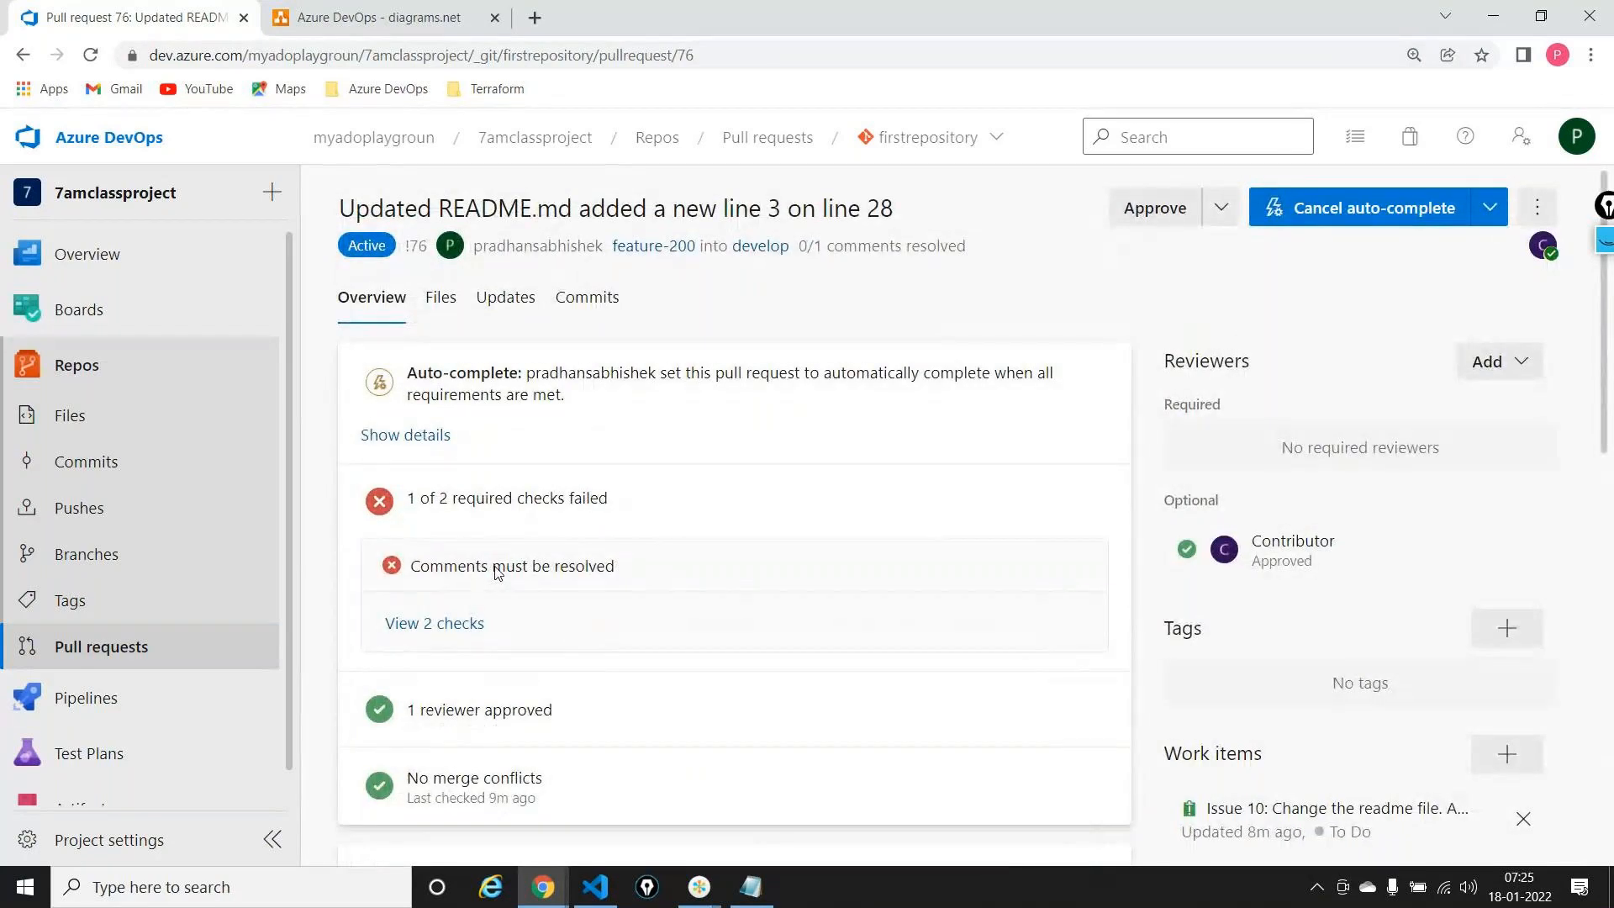
Mark the Contributor's approval, the reviewer check and the linked work item, circle "Comments must be resolved", and clear all the annotations
mouse_move(1606, 241)
left_click(1605, 290)
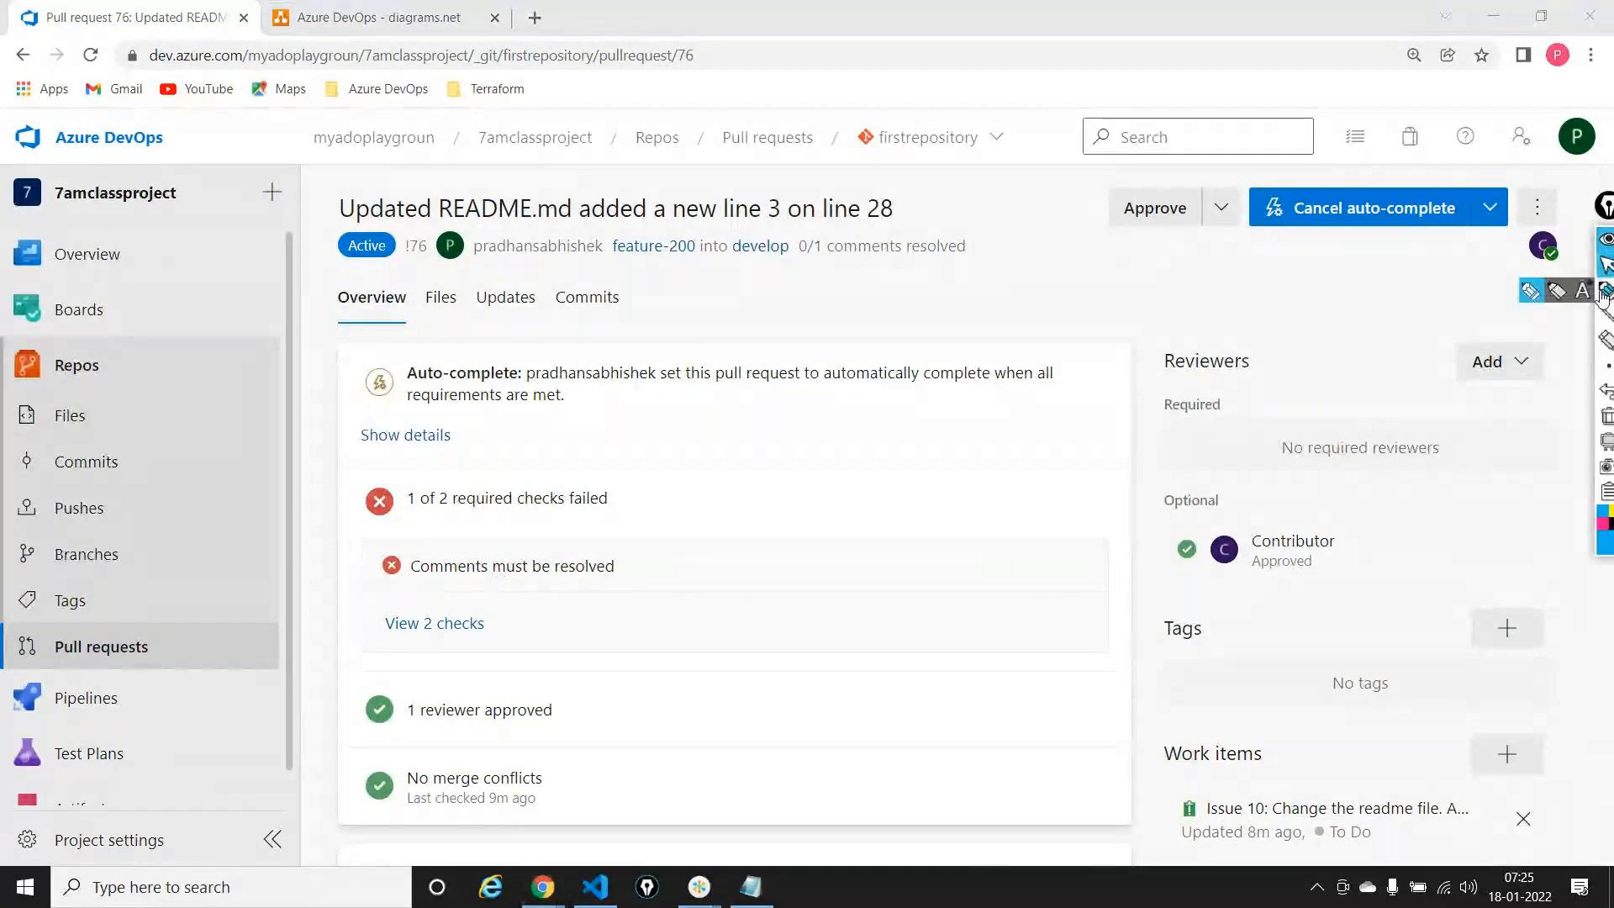
left_click_drag(1409, 518, 1377, 553)
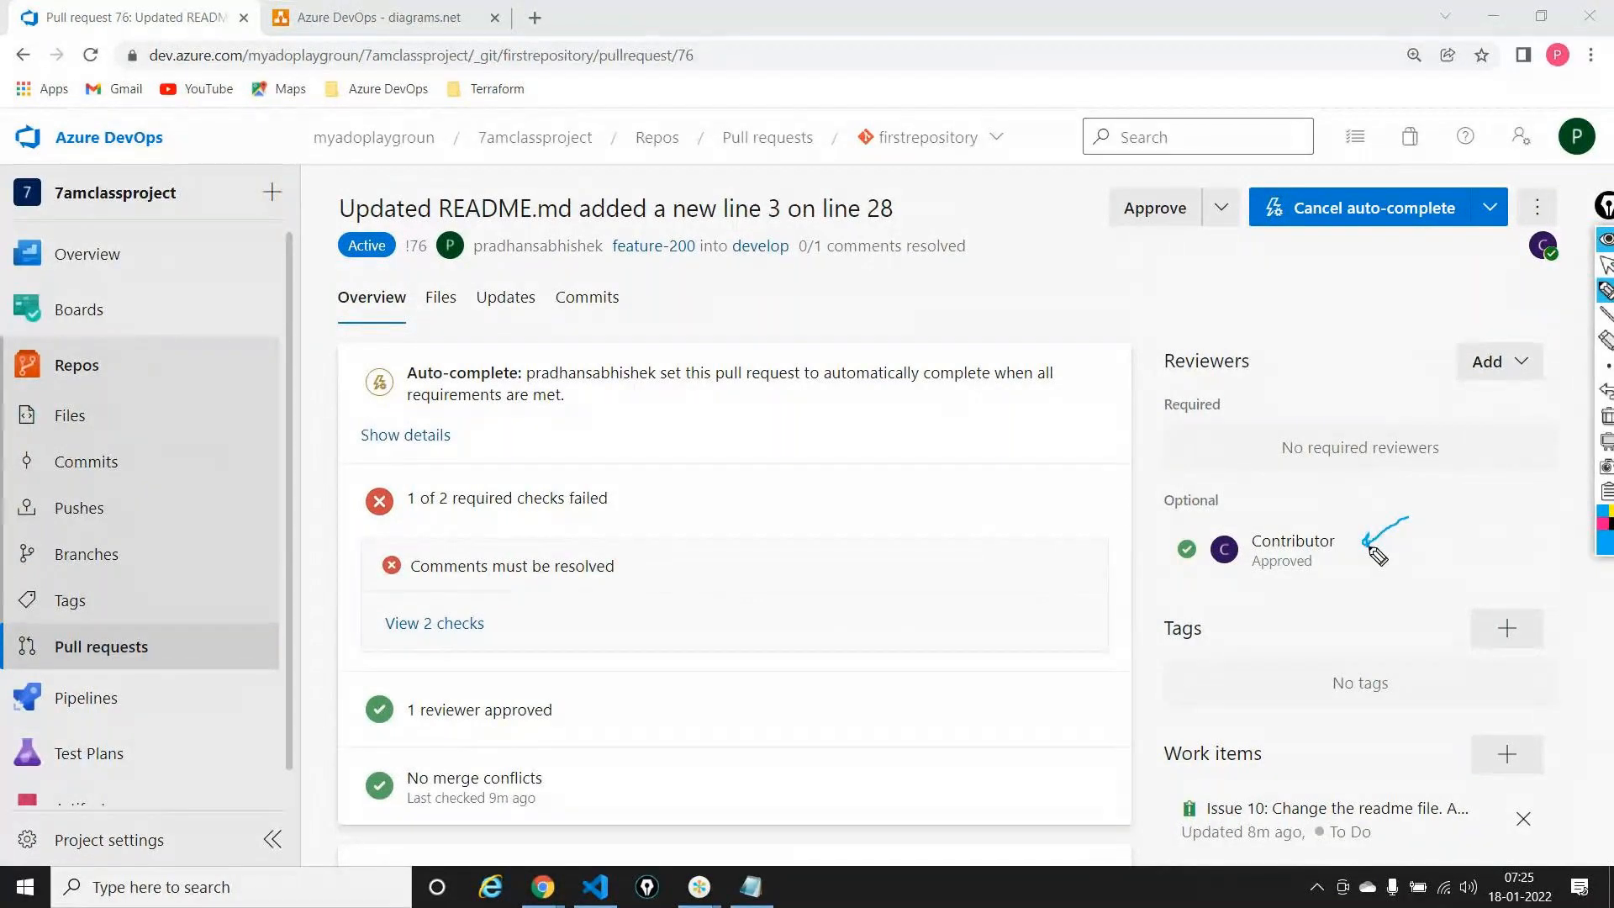
left_click_drag(583, 701, 607, 704)
left_click_drag(1301, 713, 1308, 767)
mouse_move(496, 536)
left_mouse_down()
mouse_move(401, 528)
mouse_move(394, 590)
mouse_move(636, 580)
mouse_move(458, 535)
left_mouse_up()
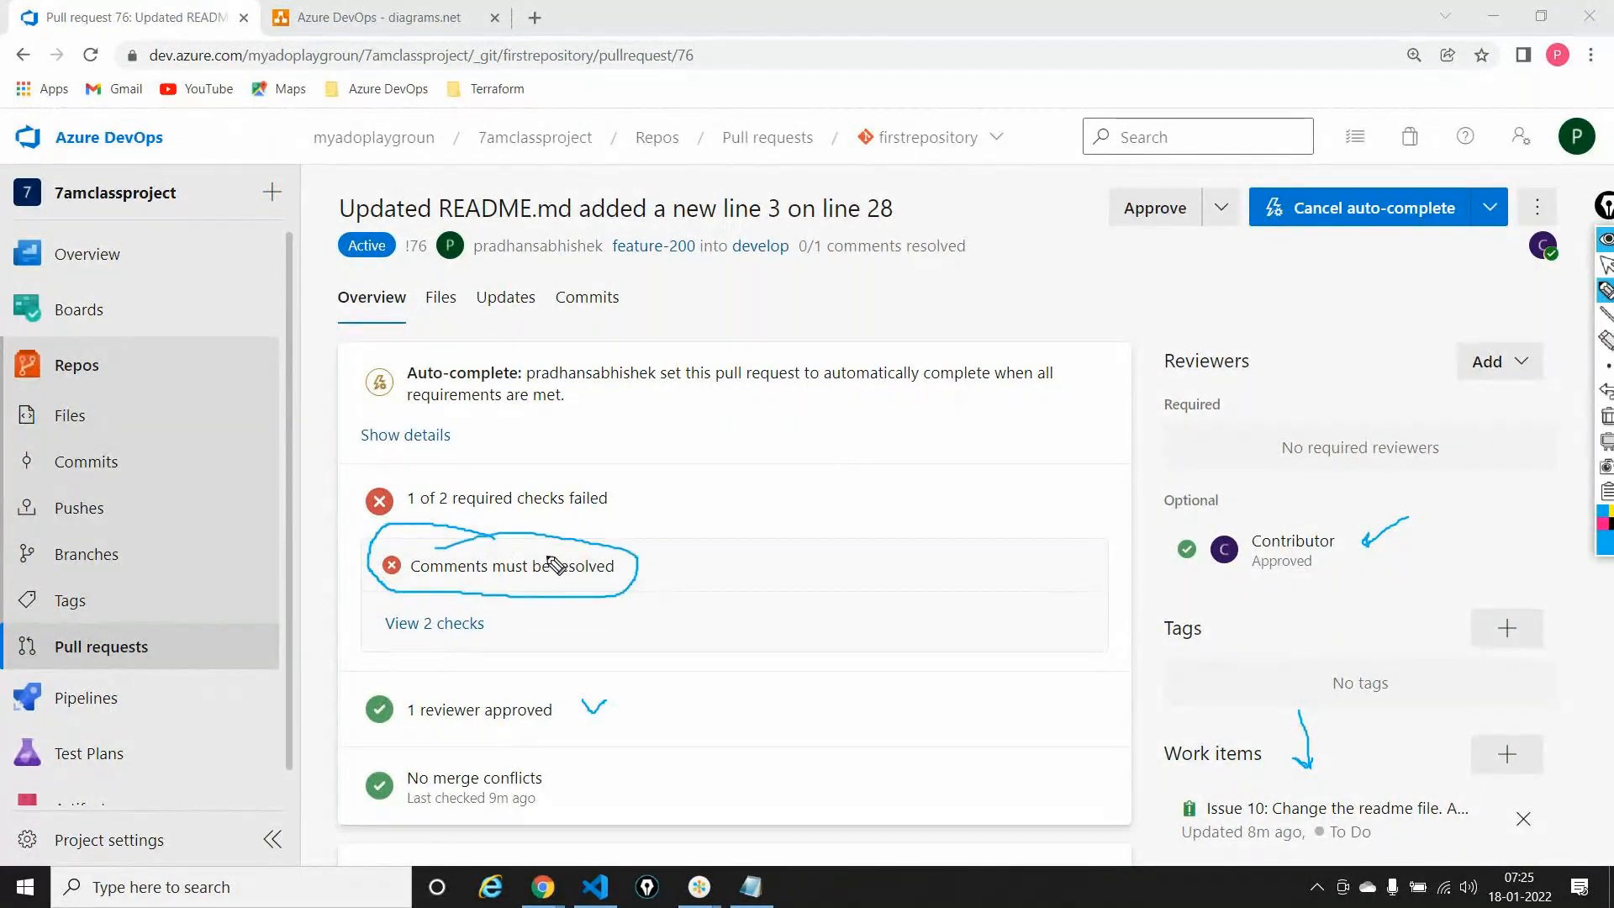
left_click(1608, 420)
left_click(1607, 267)
Examine the README.md change on line 28 and the Contributor's correction comment against the "Comments must be resolved" check
scroll(648, 565, "down", 6)
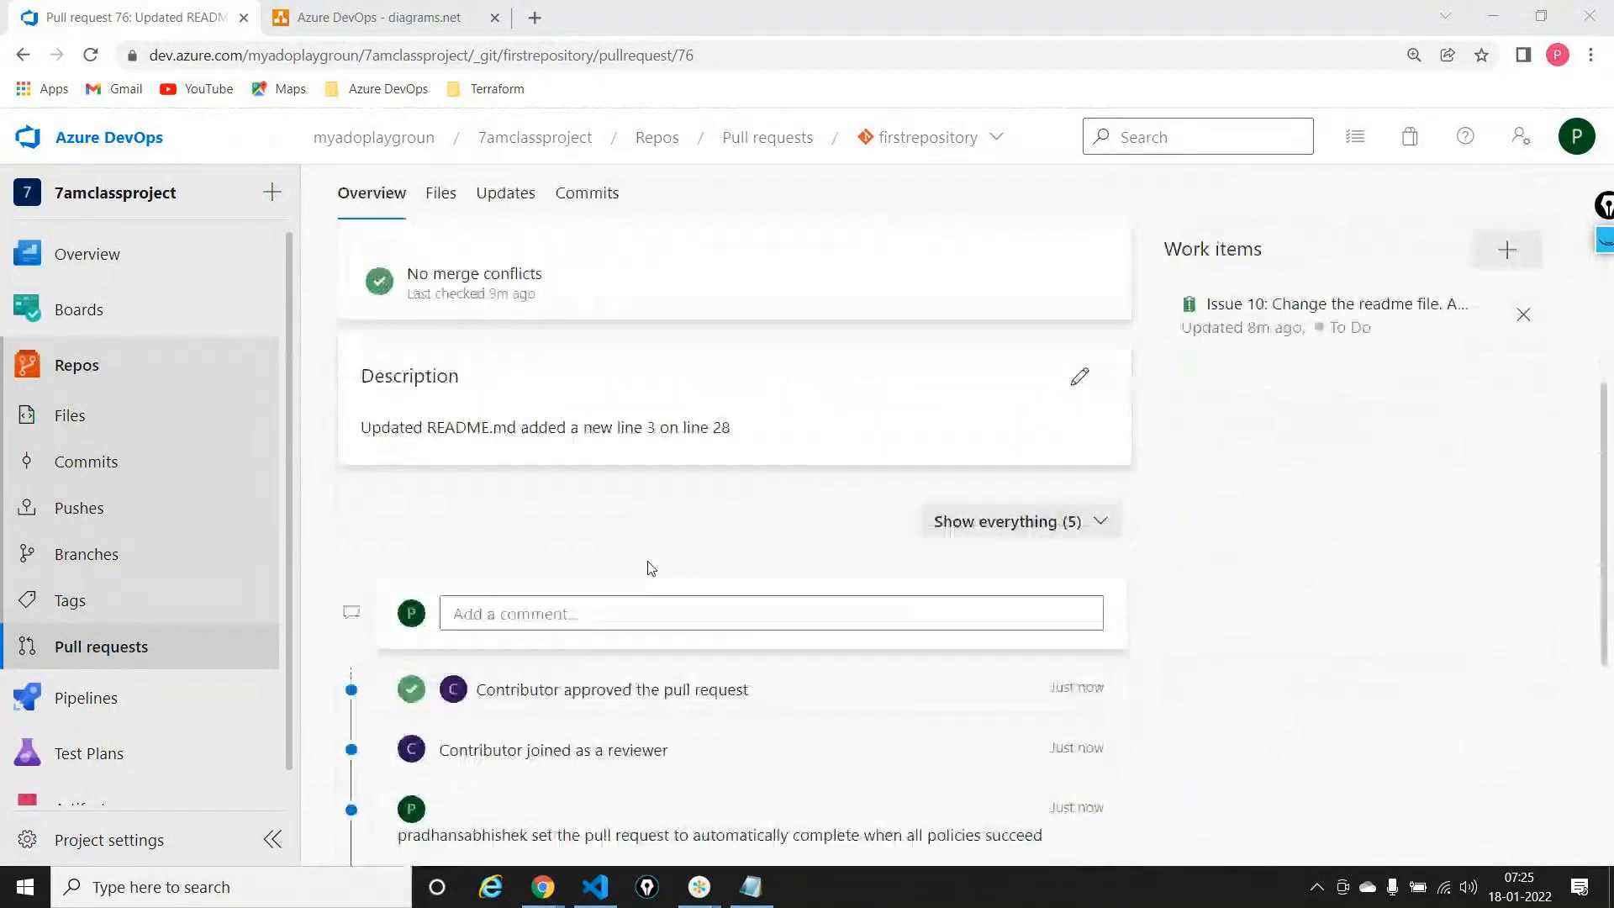
scroll(648, 567, "down", 3)
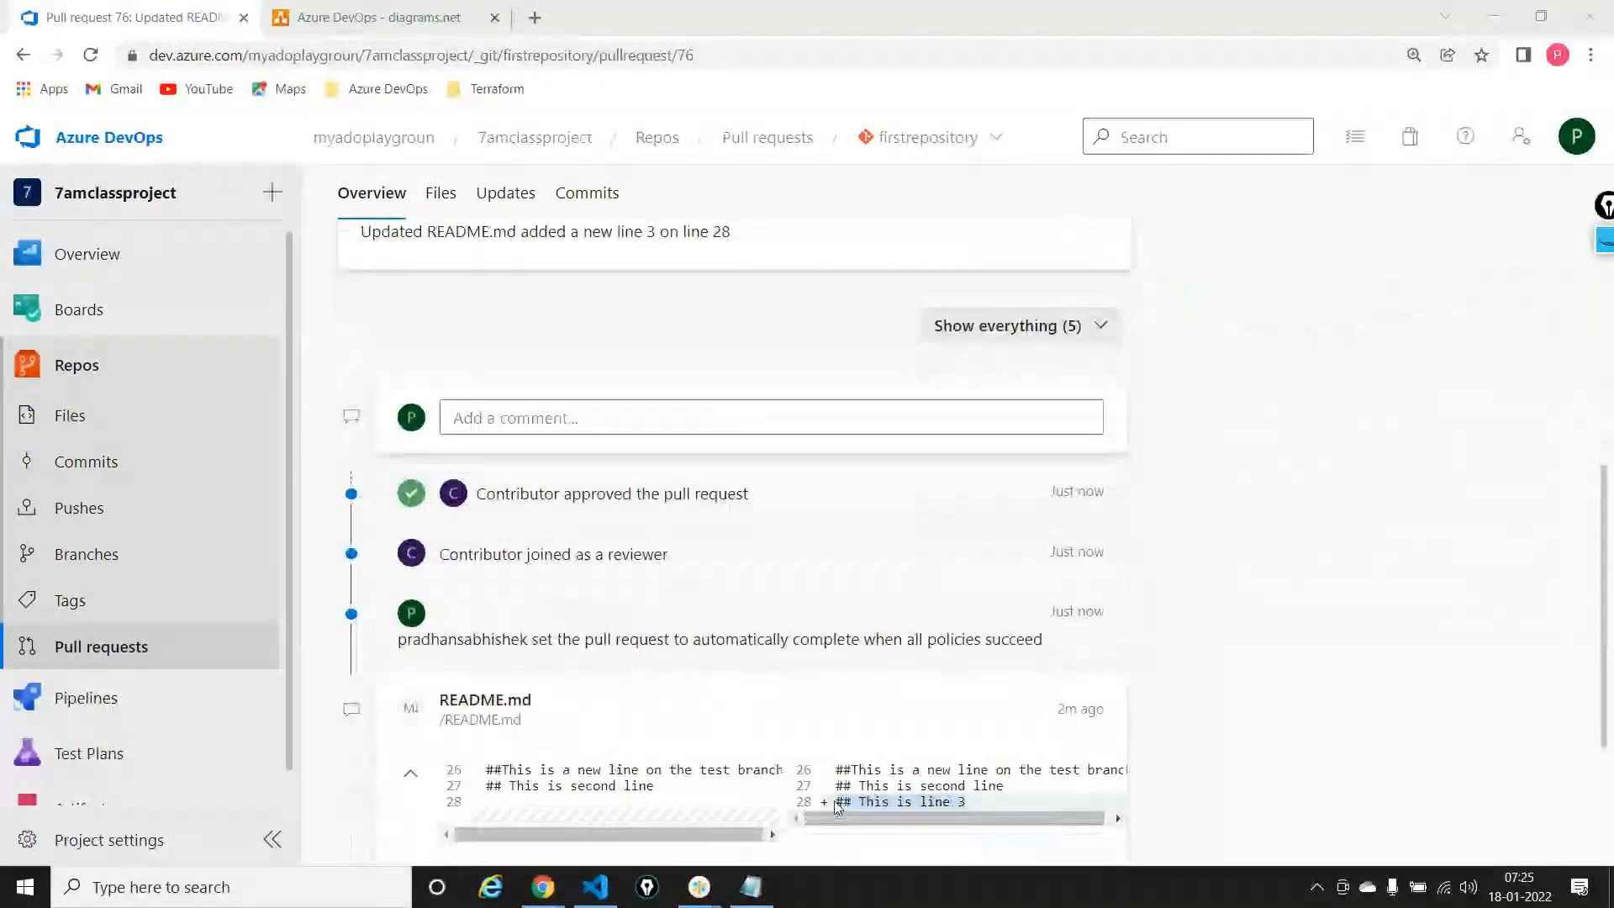
left_click_drag(837, 803, 991, 801)
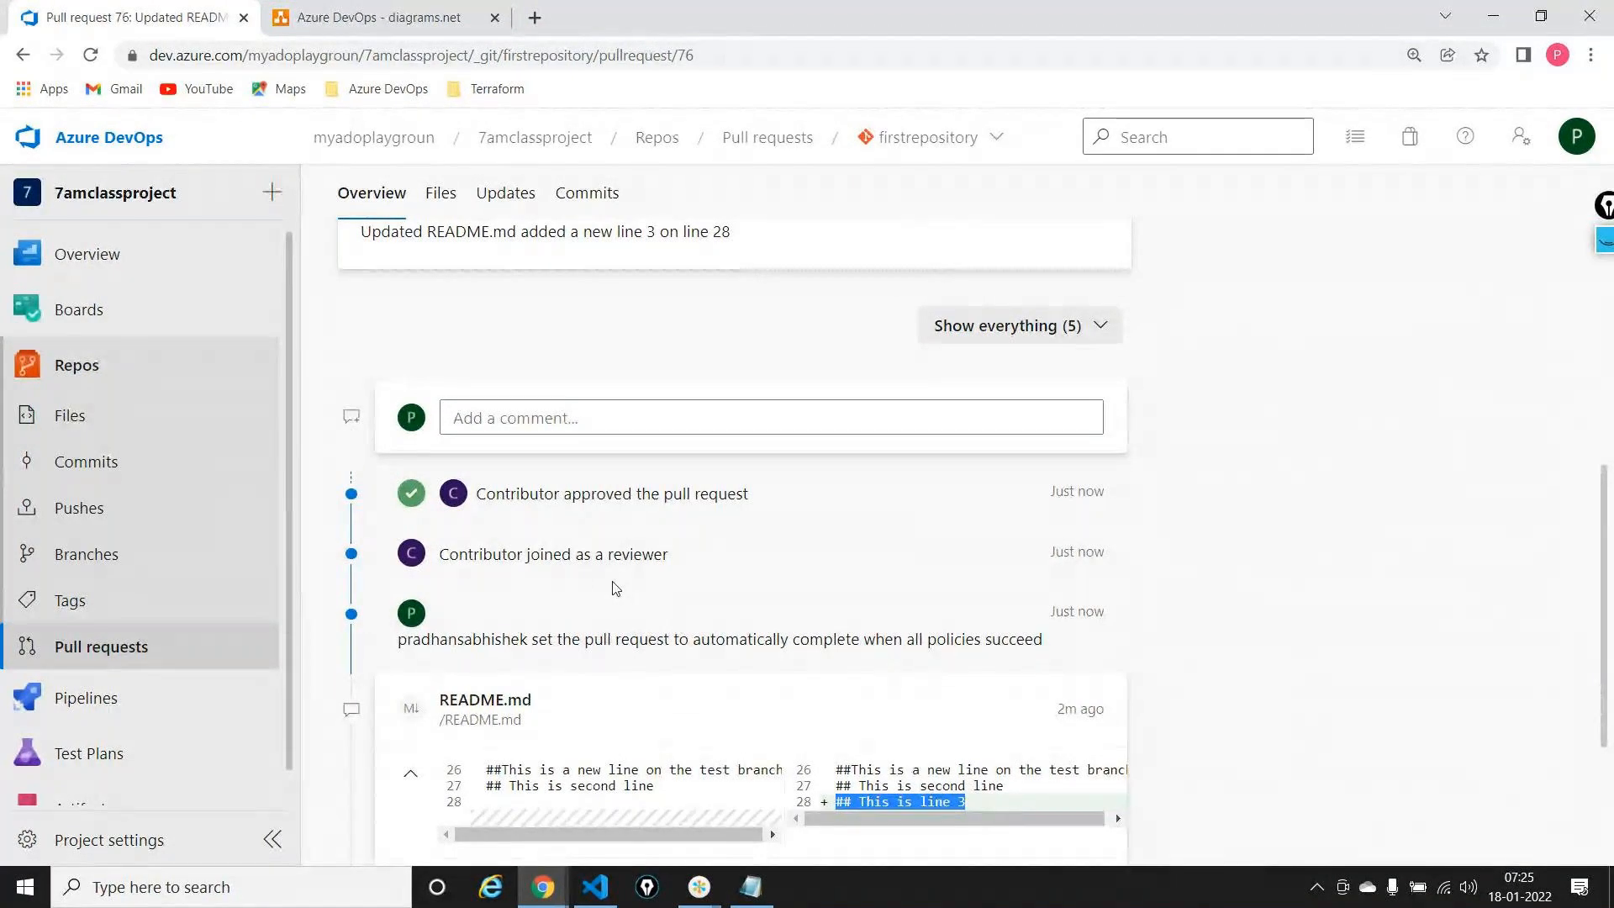
scroll(618, 602, "down", 3)
triple_click(488, 664)
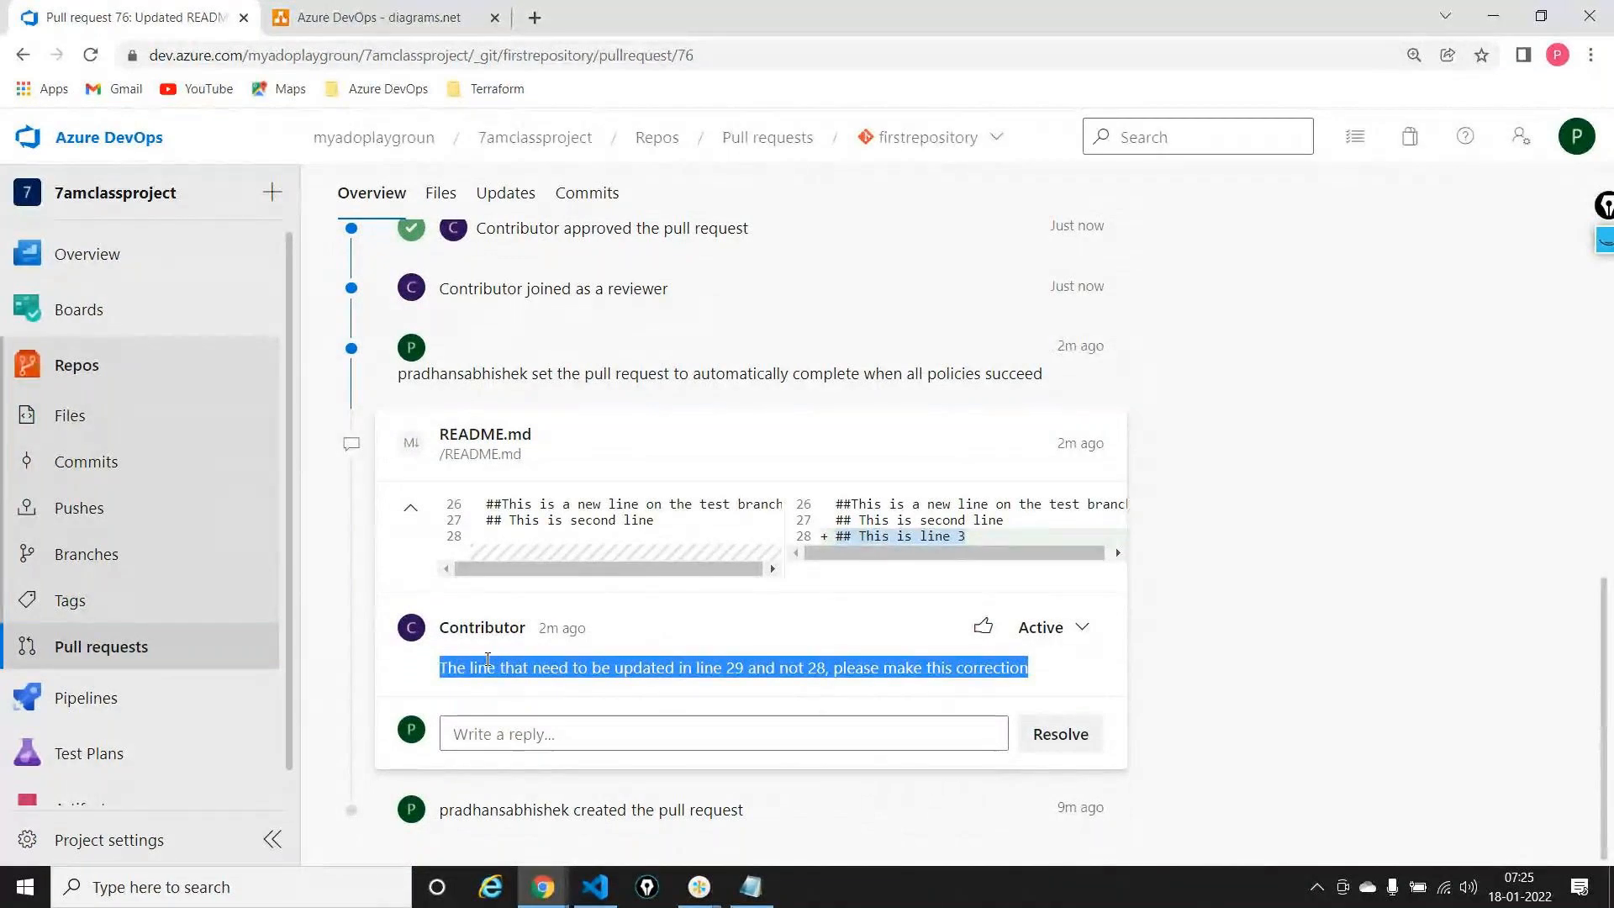
scroll(488, 660, "up", 6)
scroll(488, 660, "up", 4)
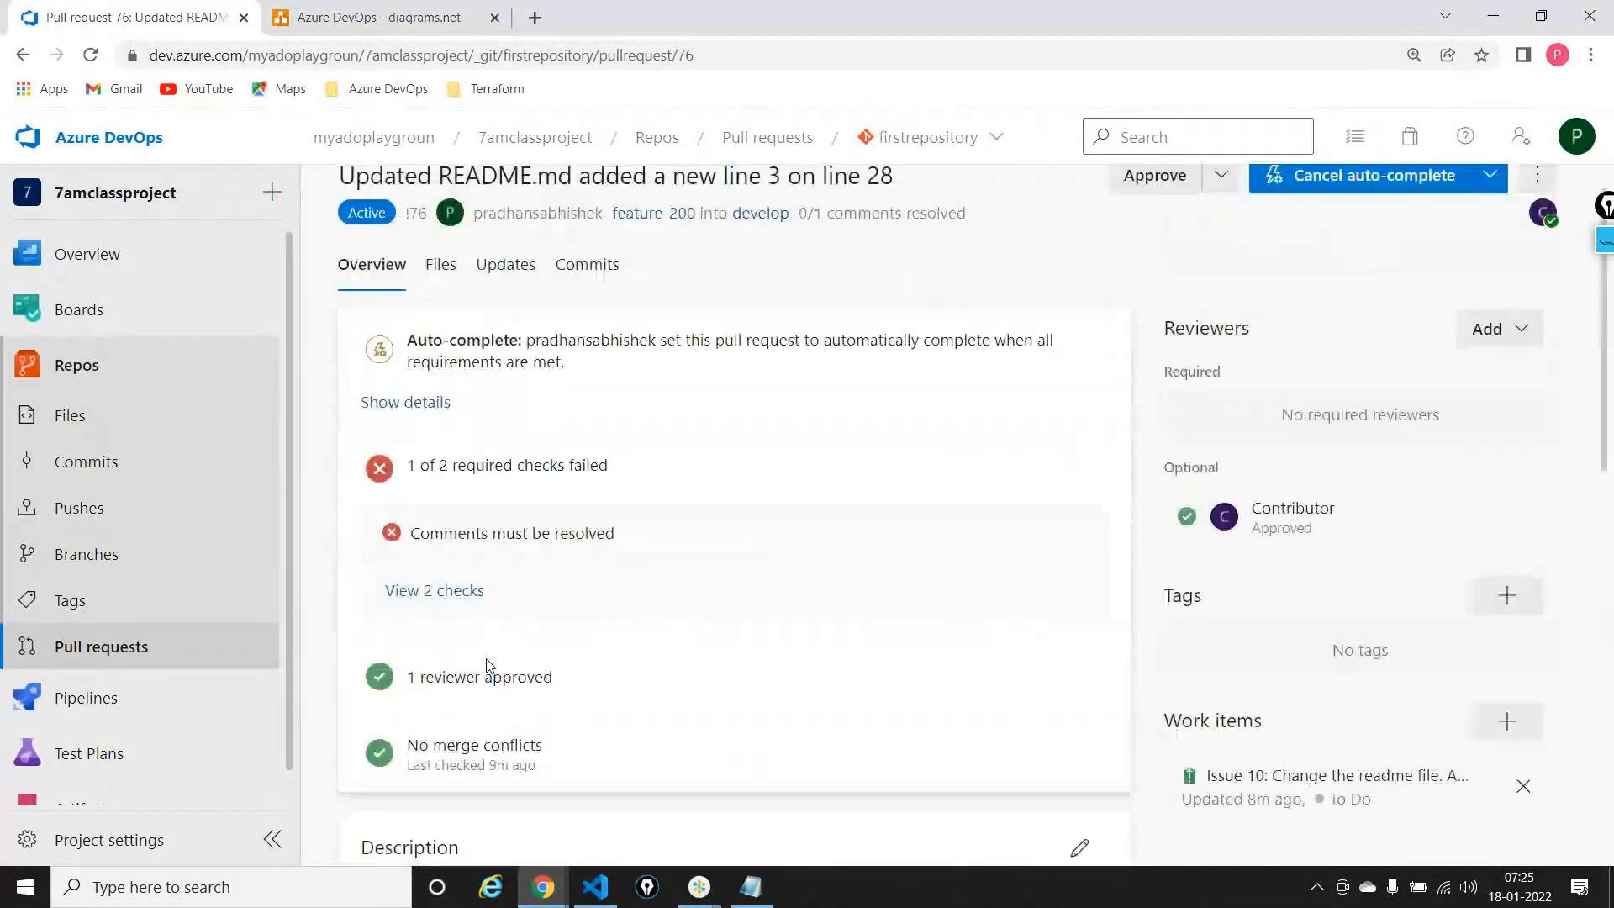
scroll(488, 662, "down", 7)
scroll(488, 664, "down", 3)
triple_click(487, 681)
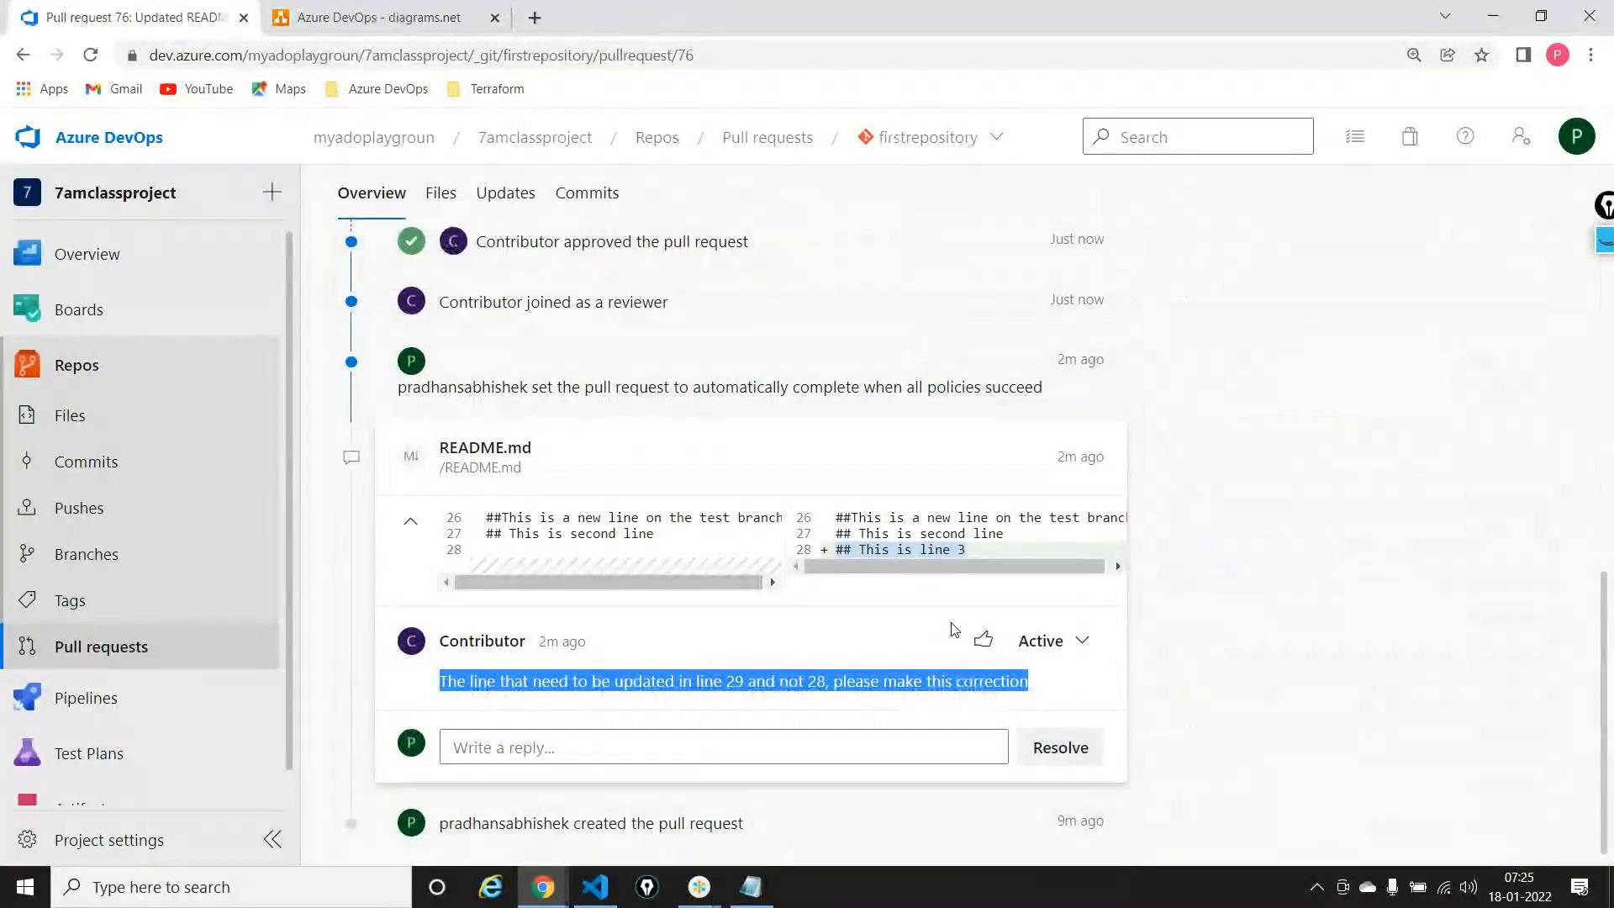
Review the required checks of pull request 76, including the comment resolution policy
left_click(982, 549)
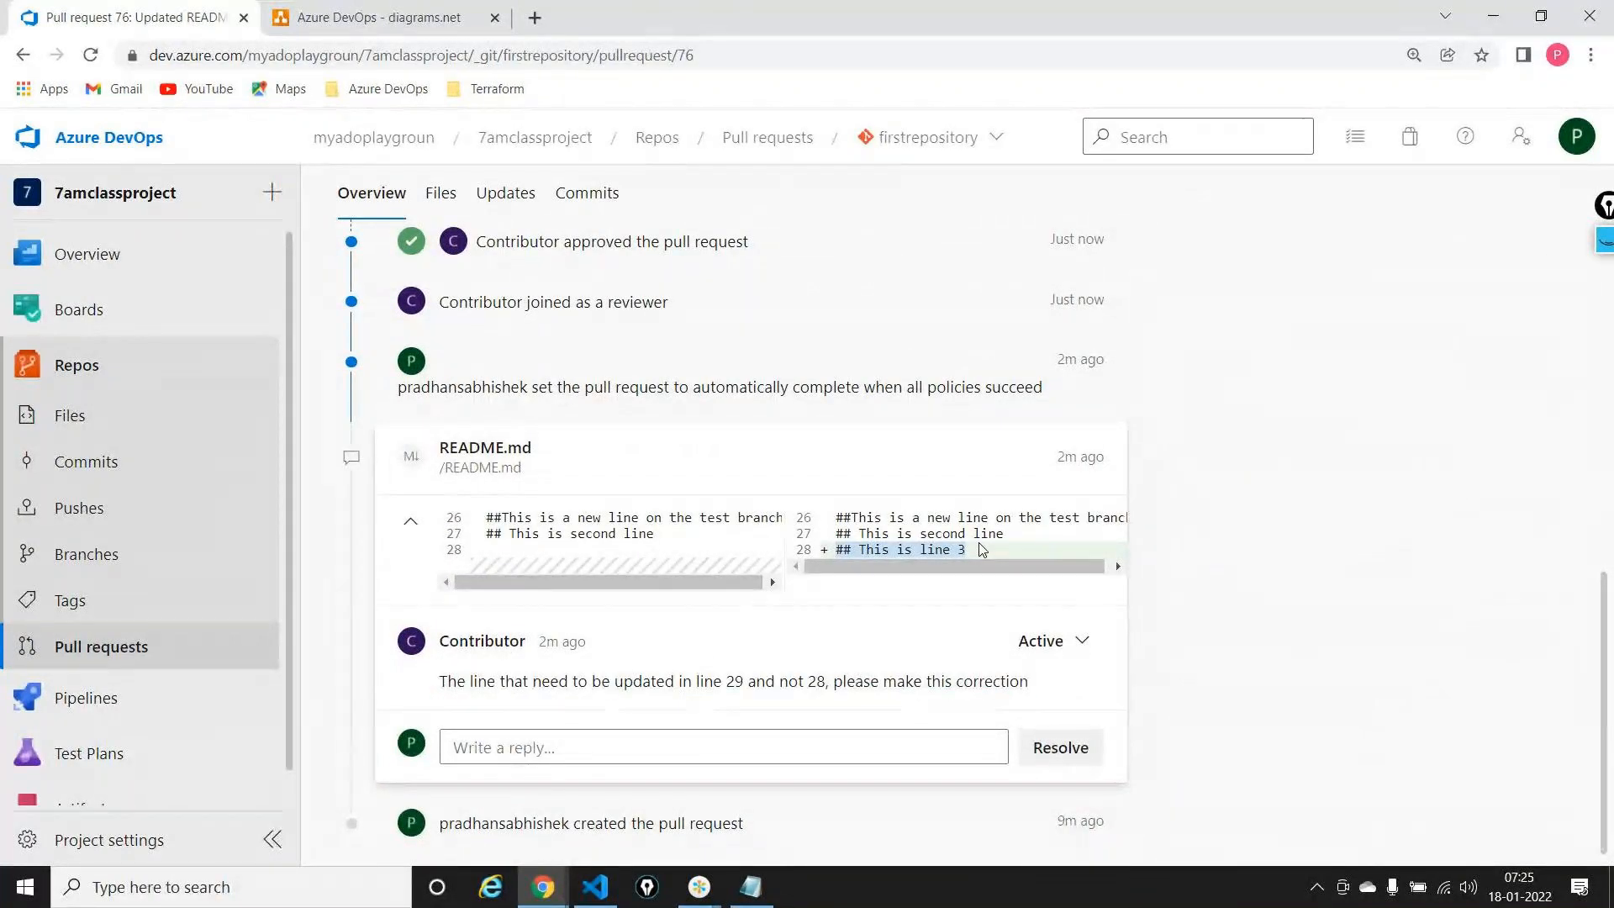
scroll(717, 353, "up", 6)
scroll(717, 353, "up", 4)
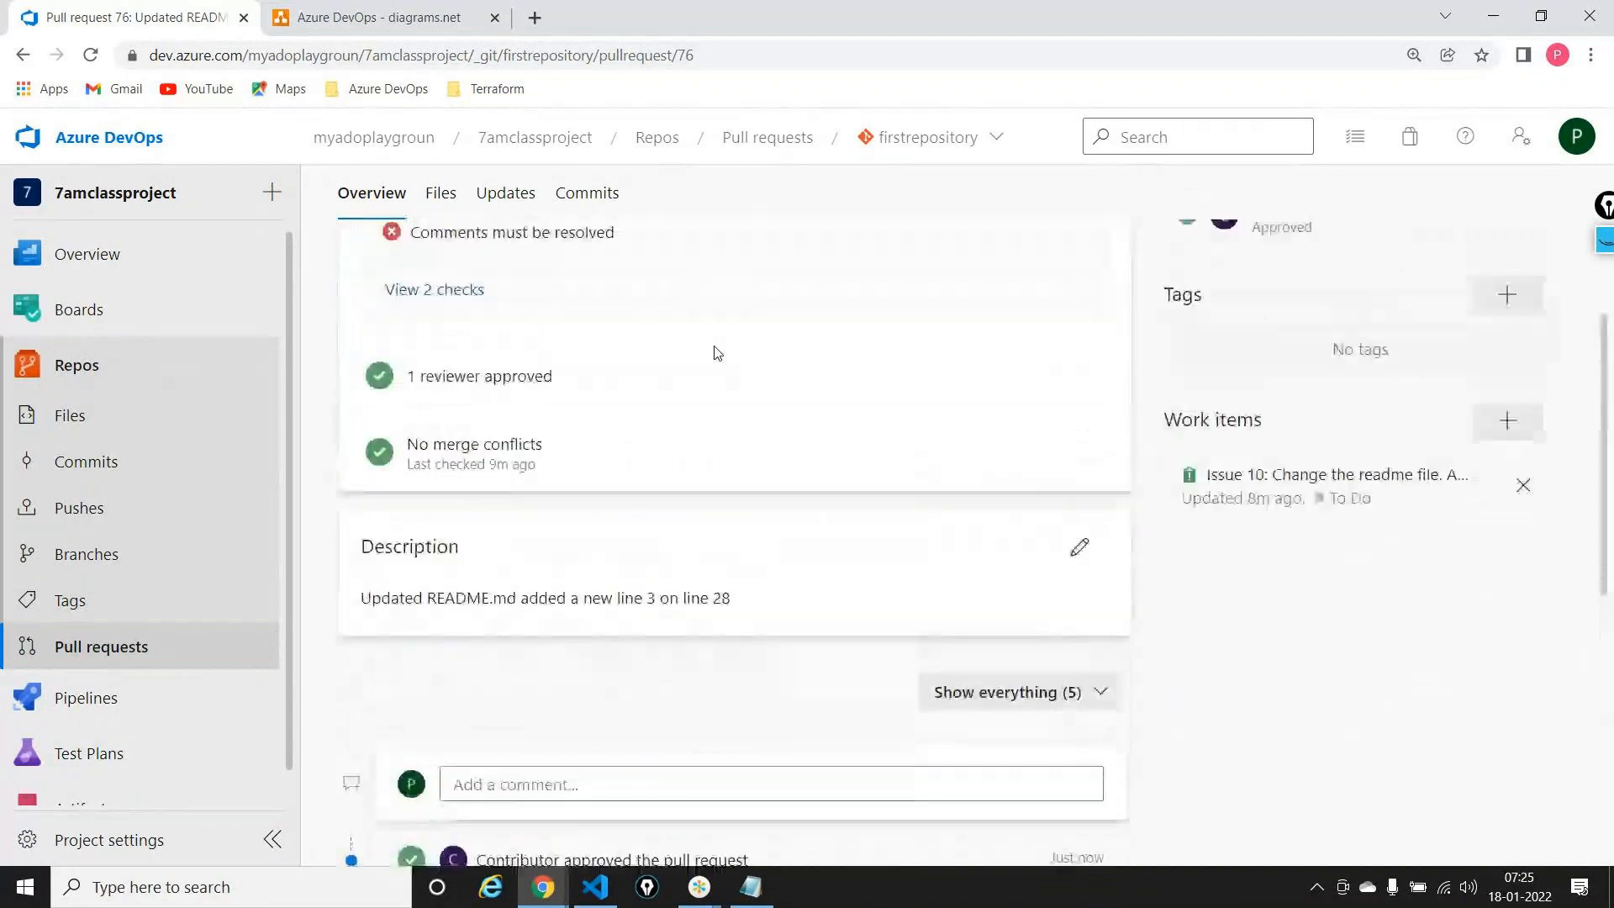
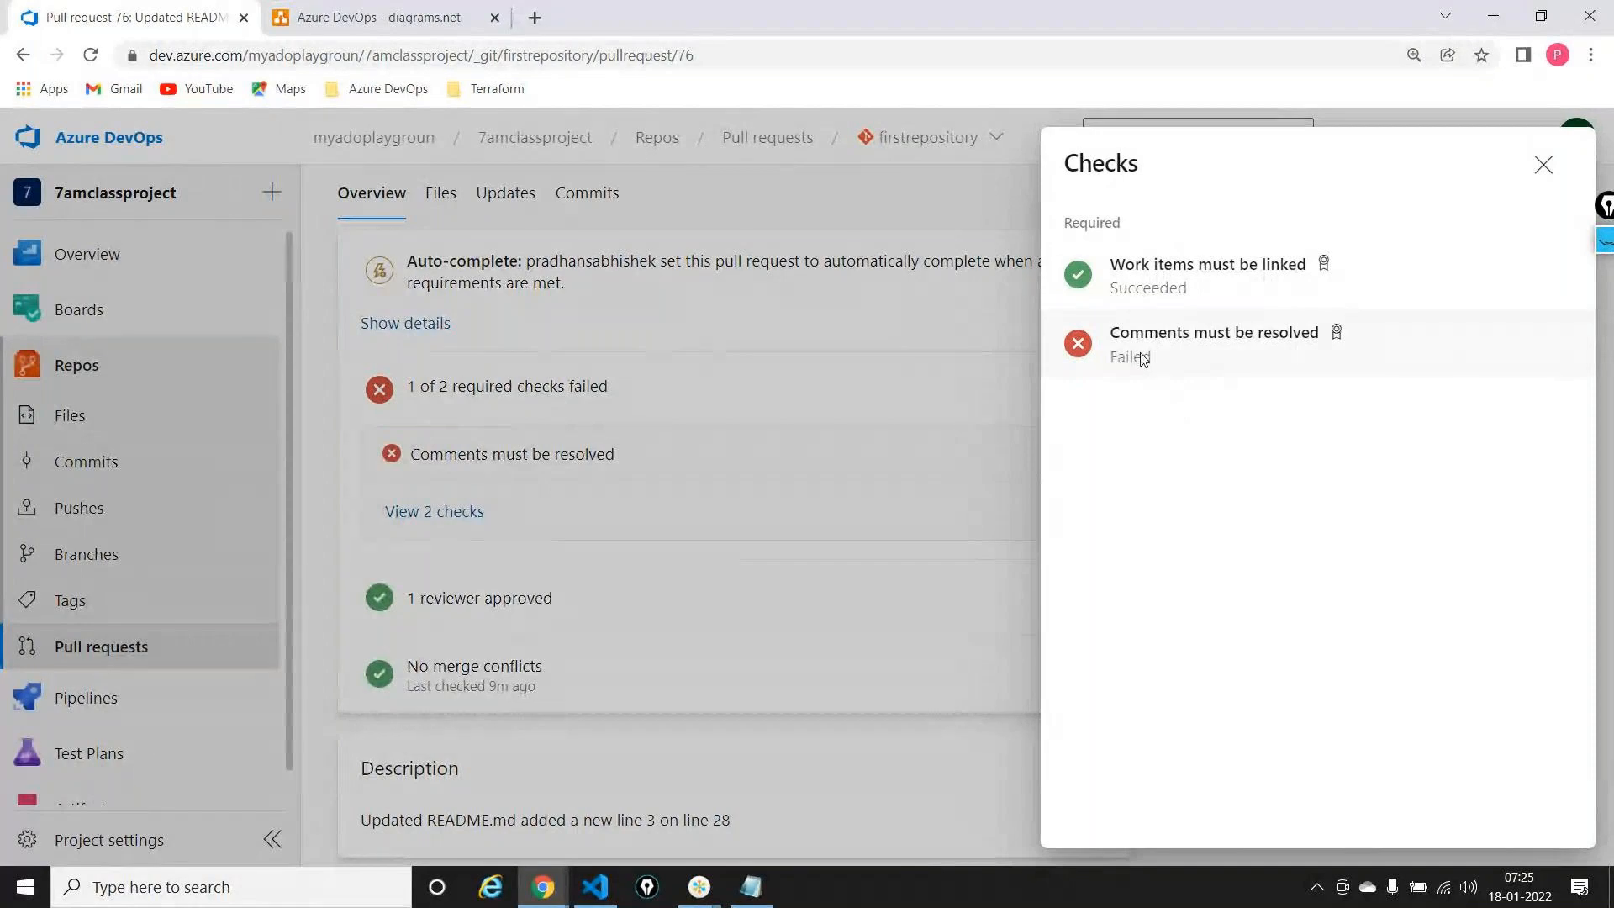
mouse_move(1339, 338)
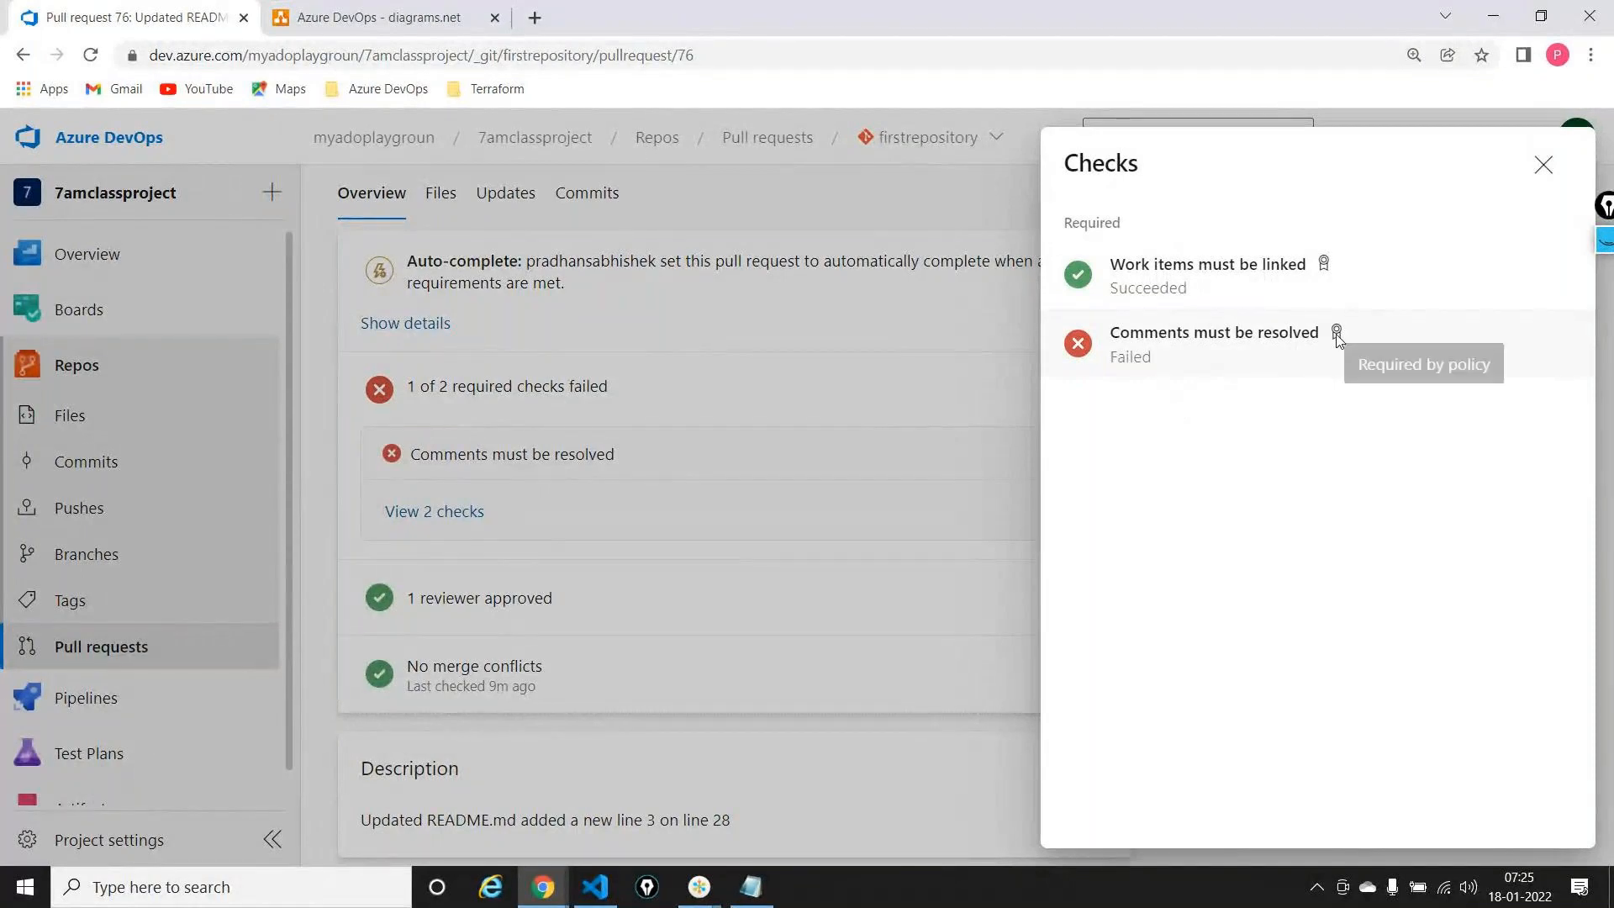
left_click(1545, 166)
Edit README.md on the feature-200 branch, inserting a blank line after line 27 so "## This is line 3" moves to line 29
left_click(74, 421)
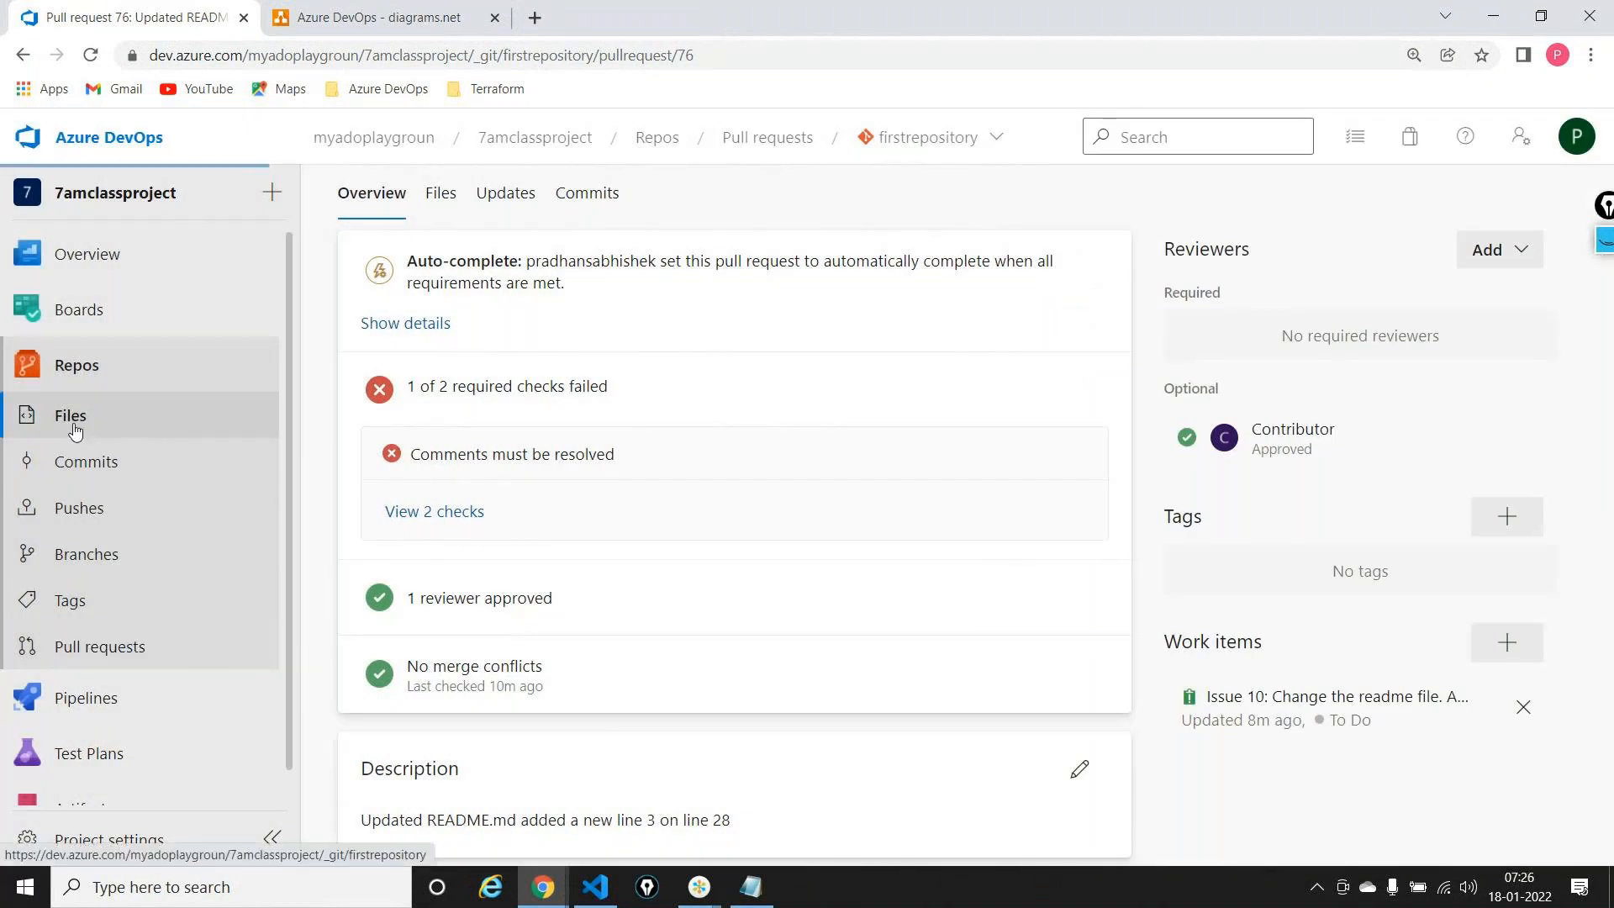
left_click(723, 417)
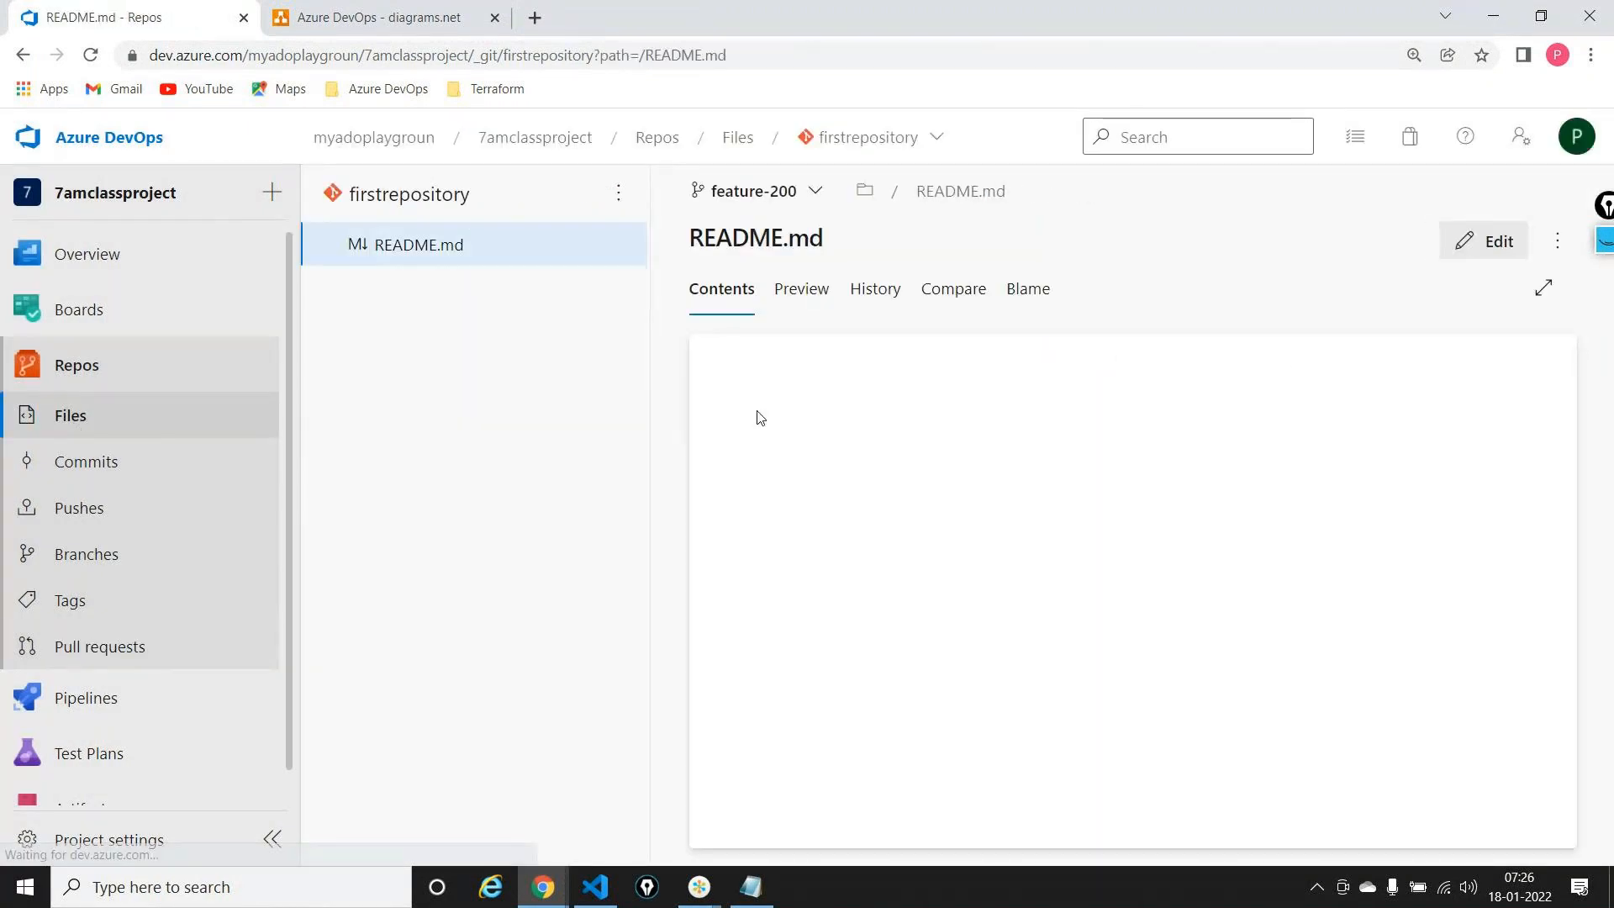
left_click(1485, 242)
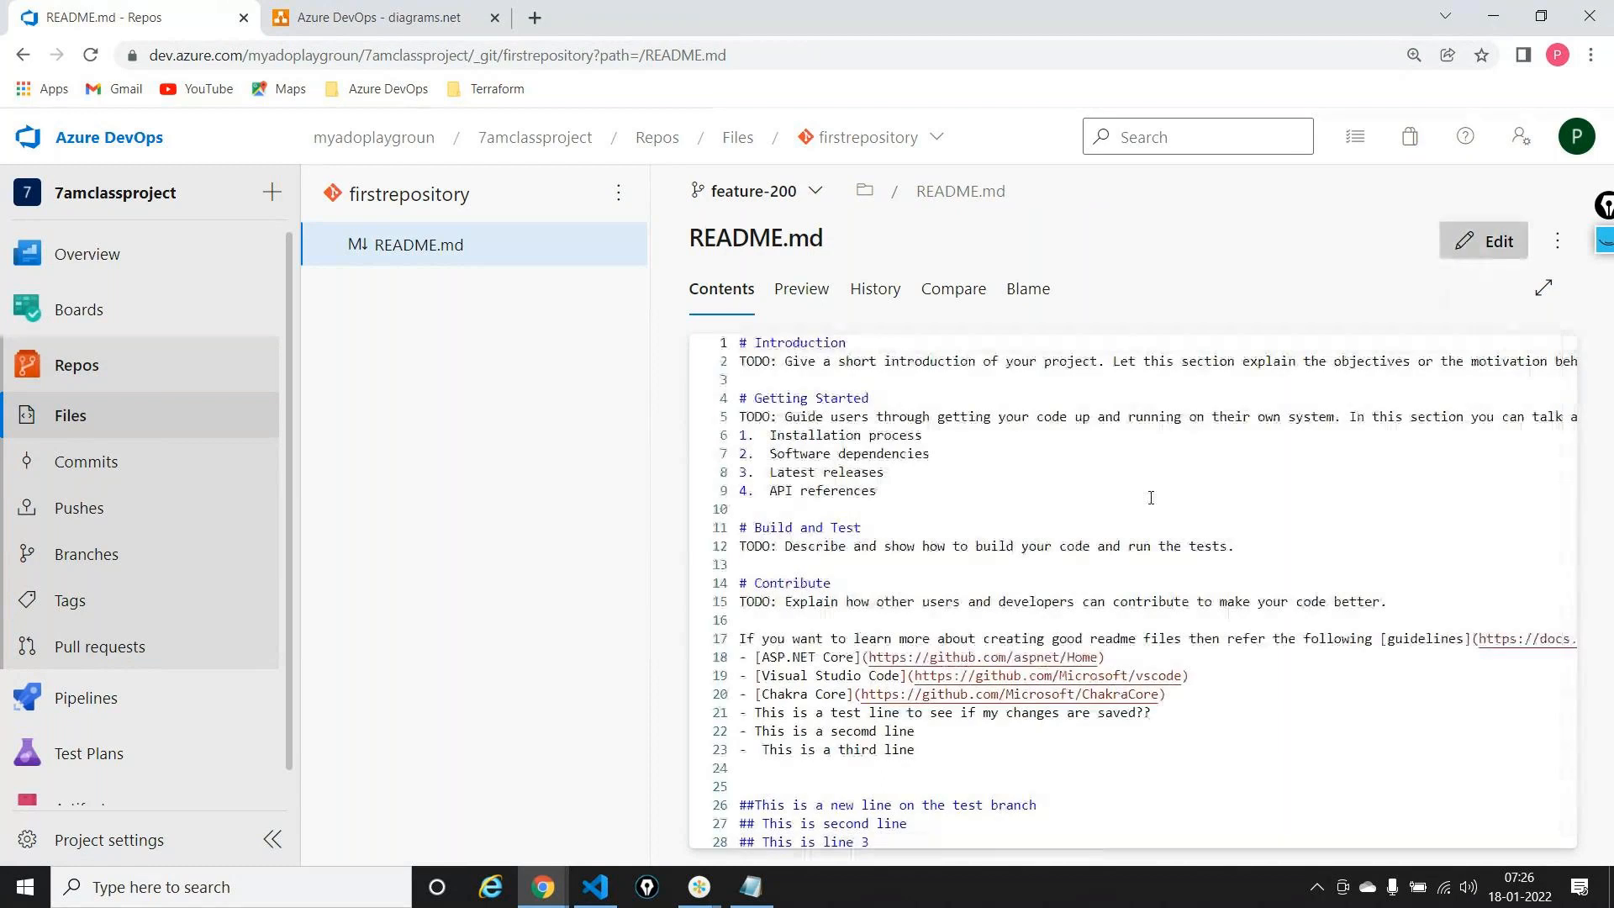
scroll(1037, 589, "down", 1)
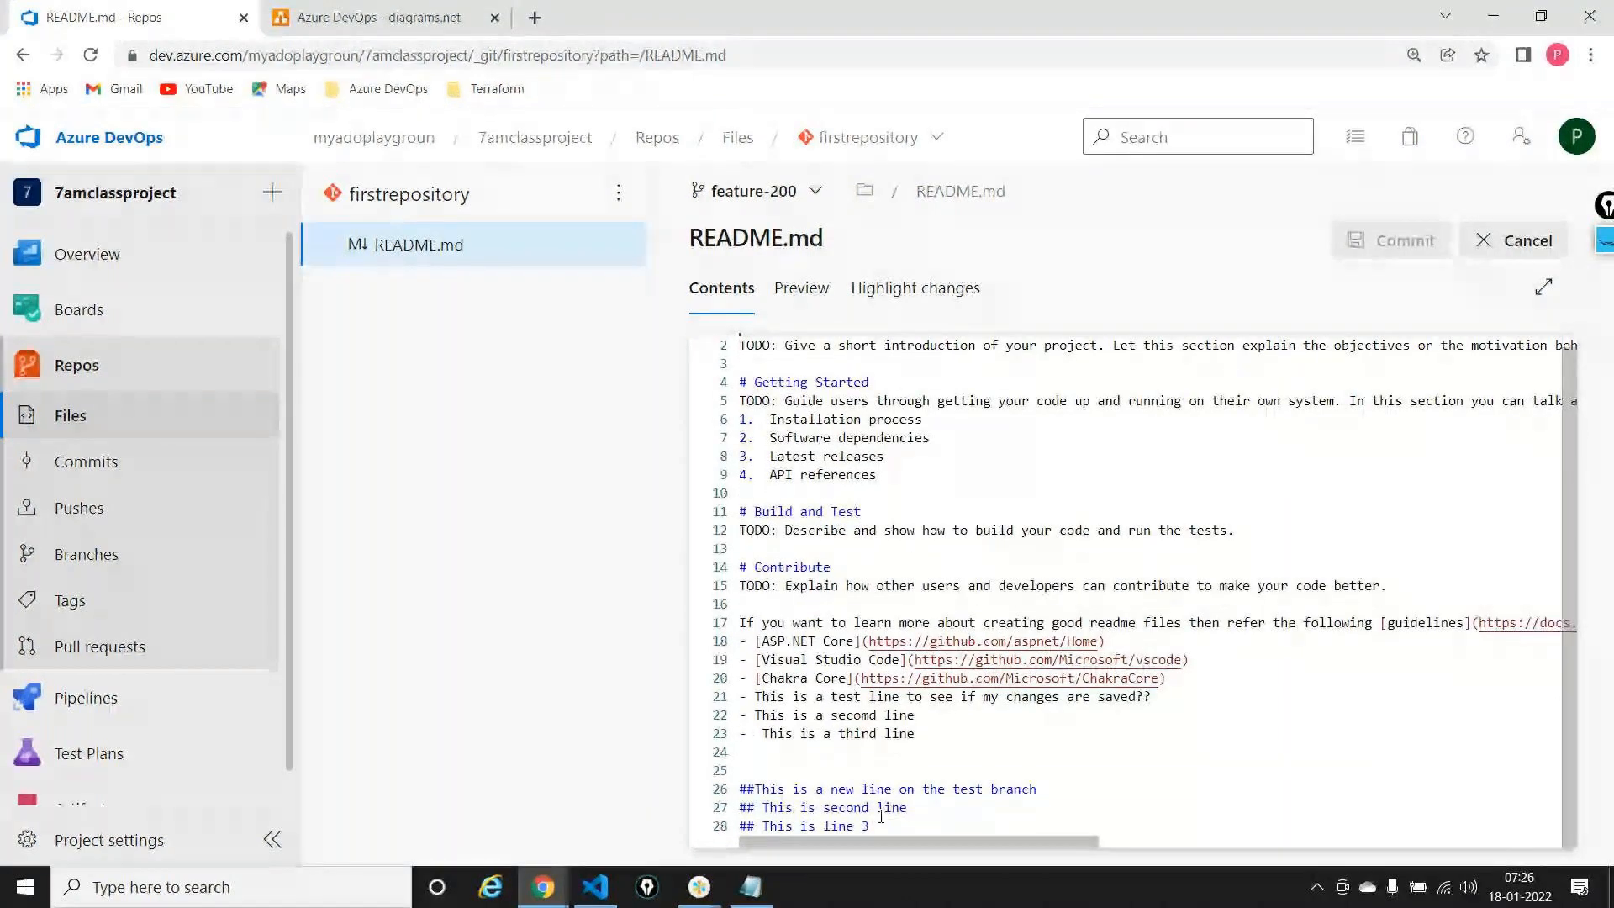
left_click(909, 808)
key("Return")
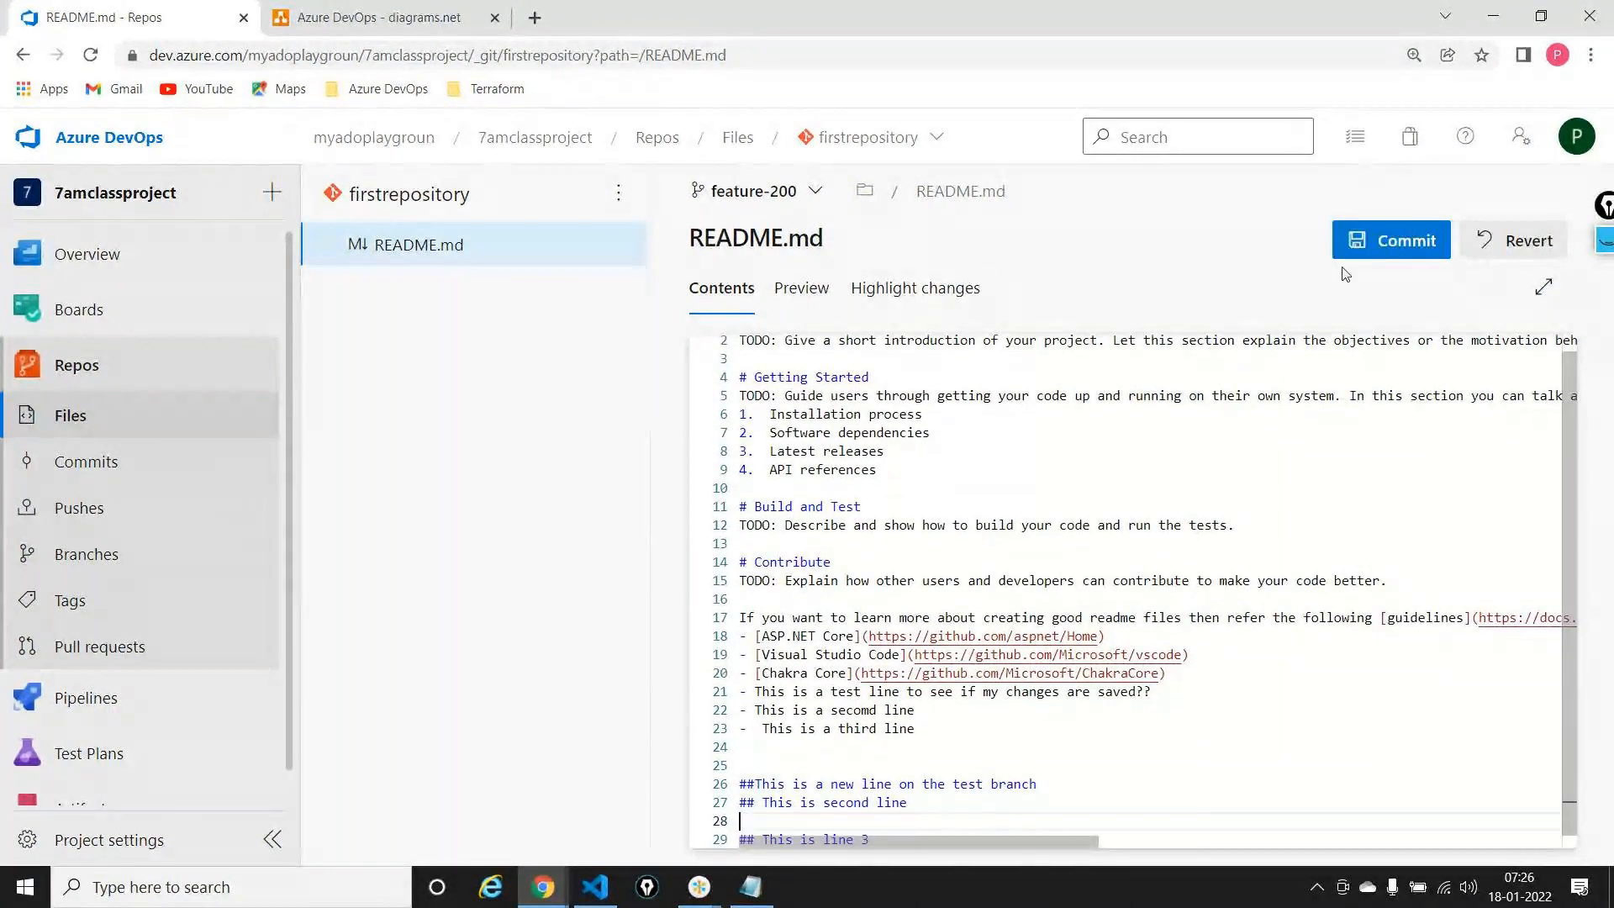
Commit the README.md change to feature-200 with the comment "The line 29 is updated", linking work item Issue 10
left_click(1393, 251)
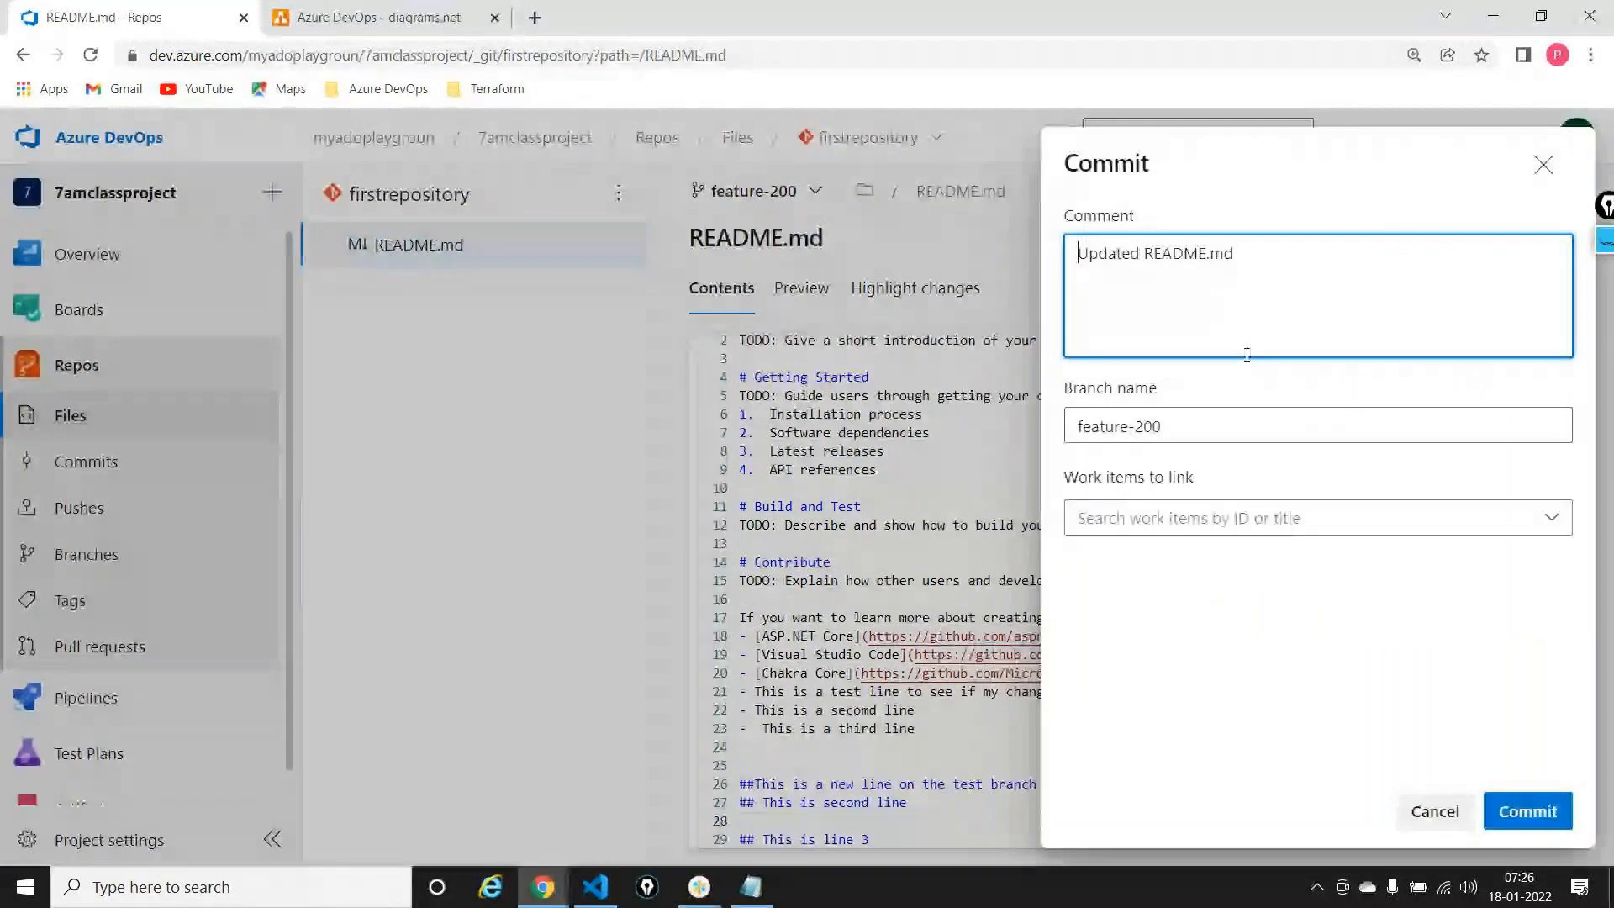
left_click(1255, 518)
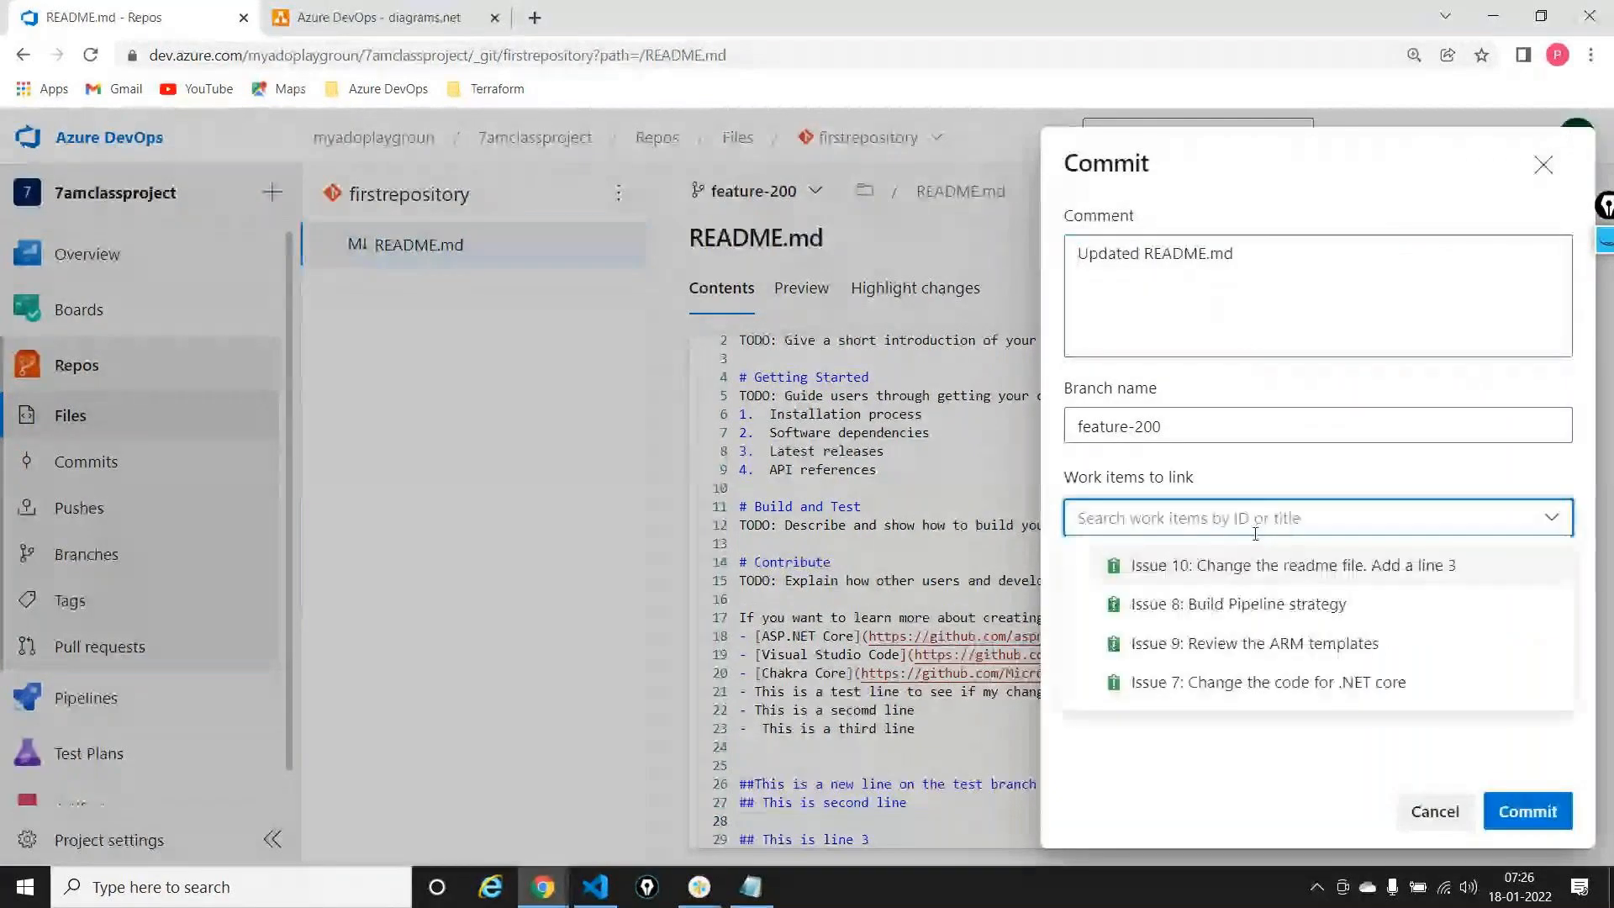
left_click(1200, 572)
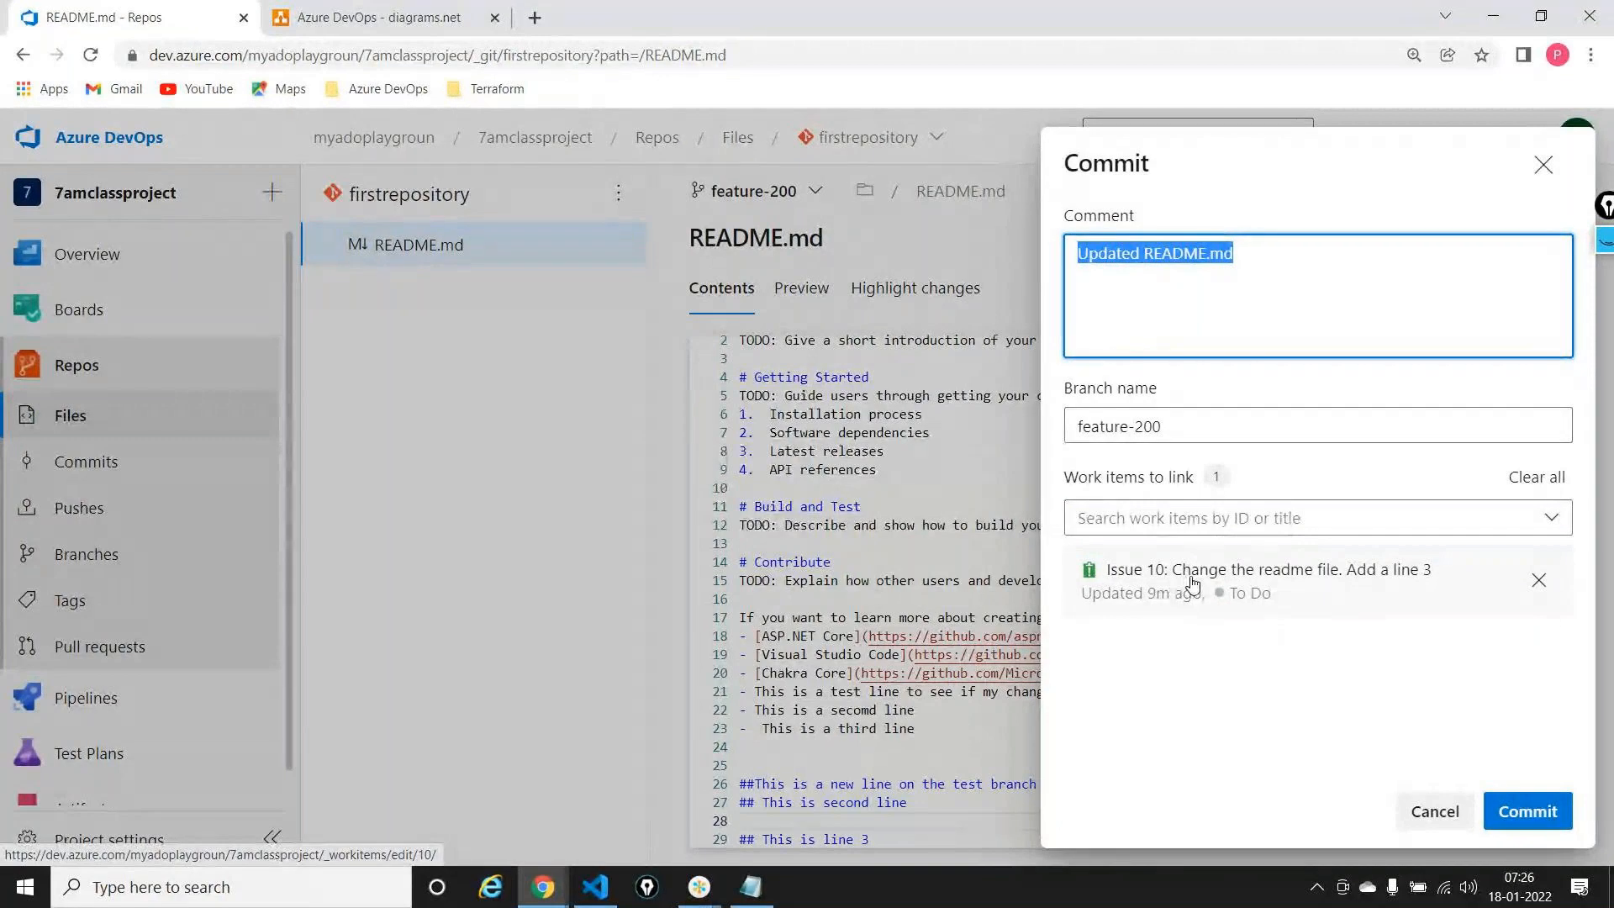
type("The ")
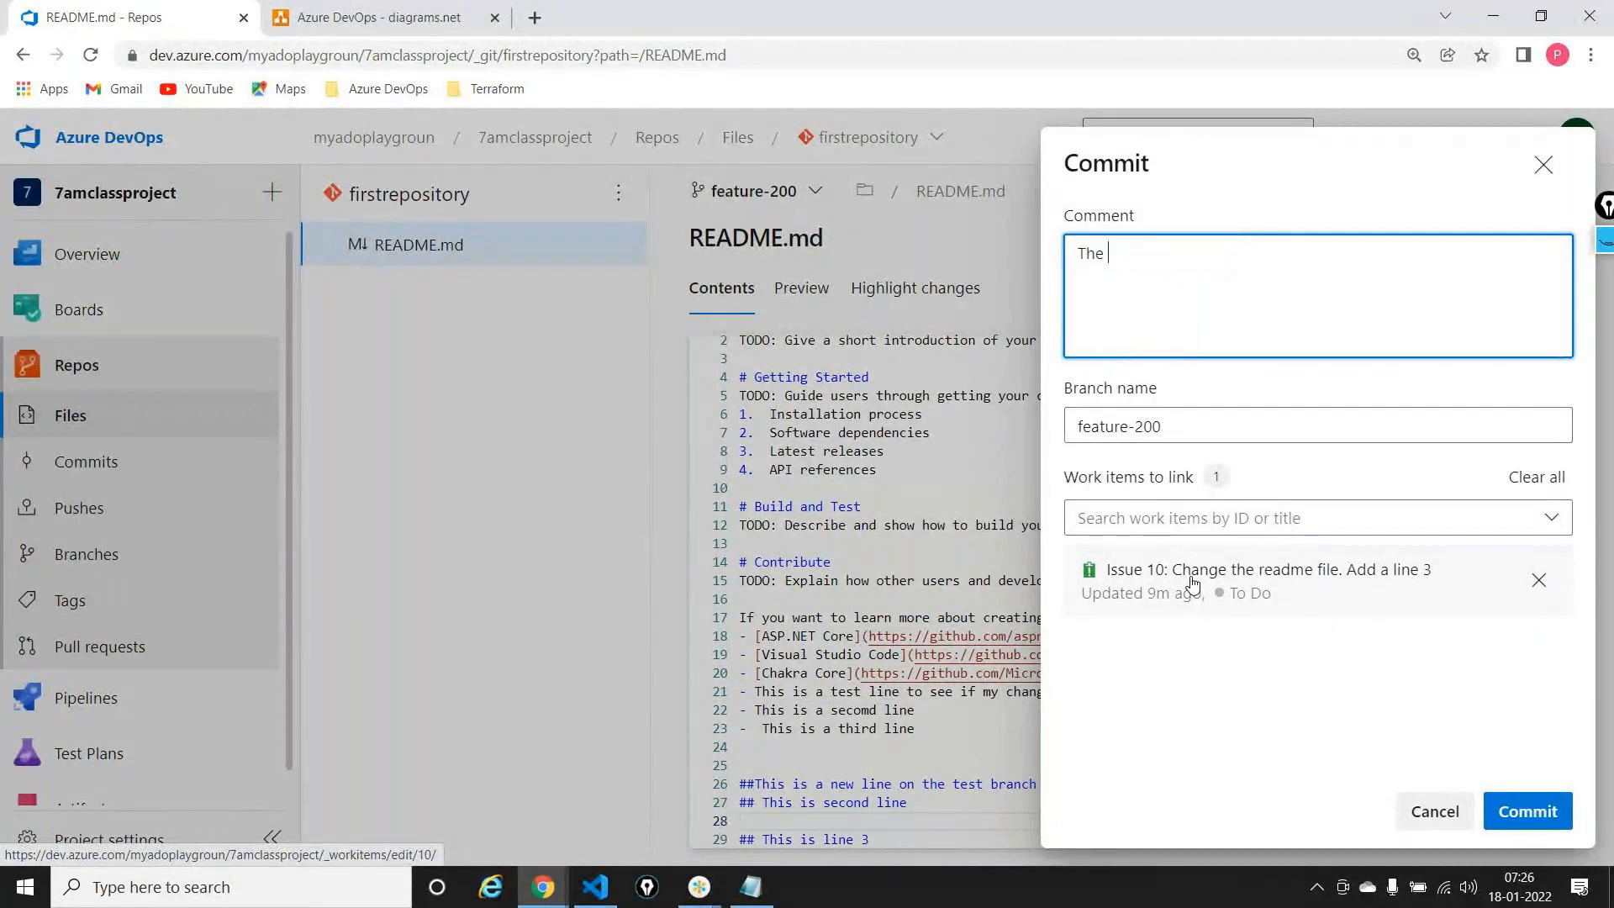
type("line 29 is updated")
left_click(1524, 809)
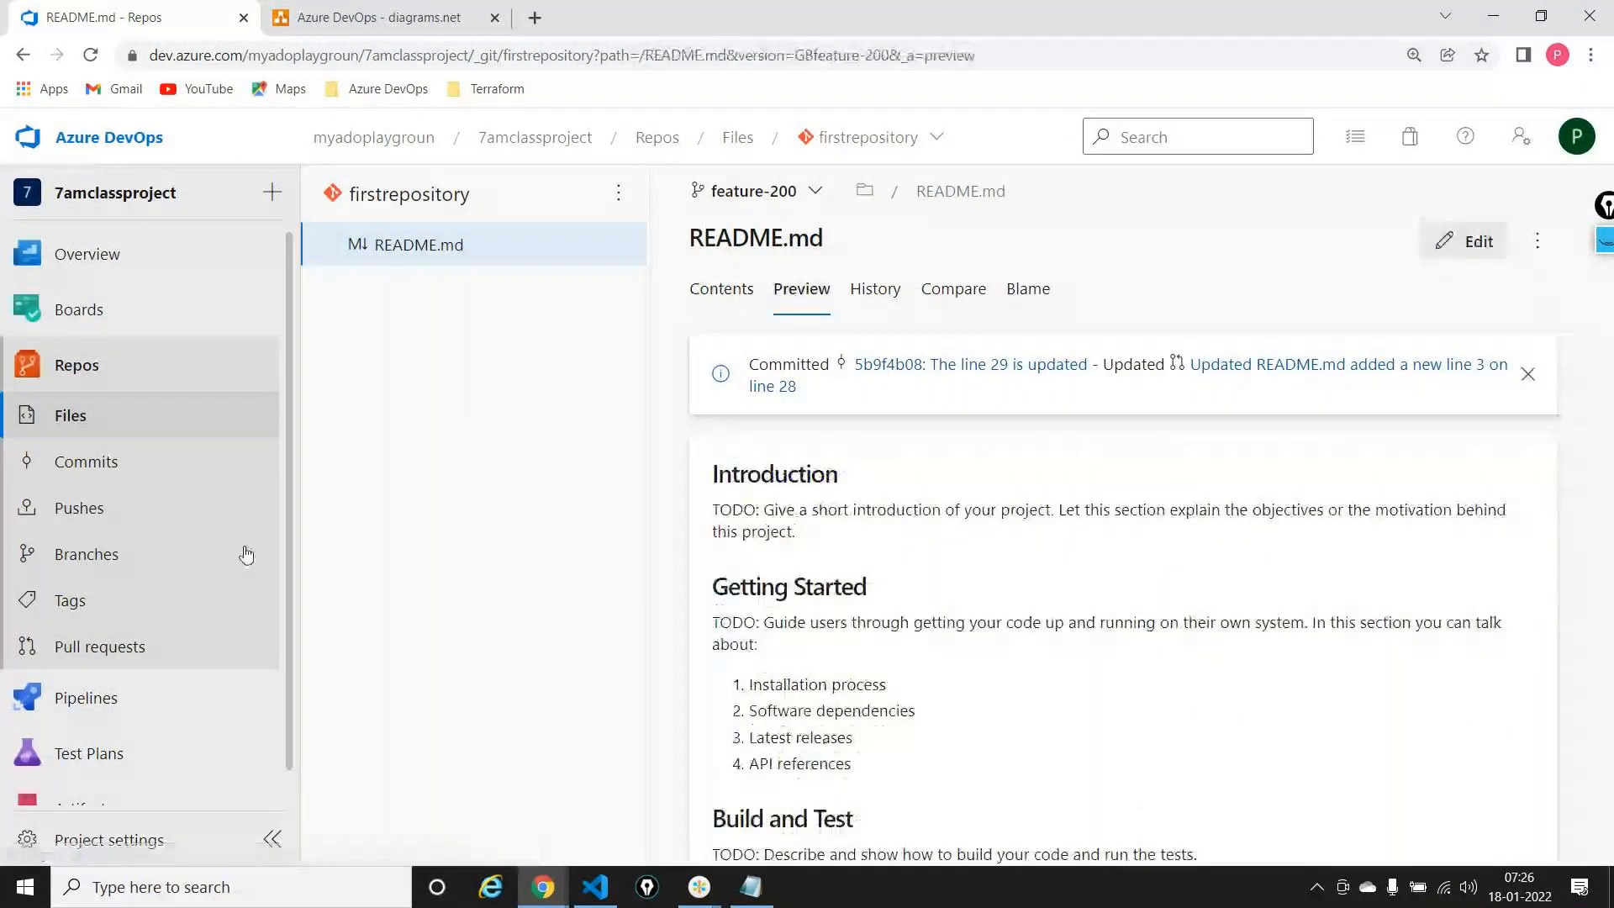
Open the pull request "Updated README.md added a new line 3 on line 28" and inspect its activity and file changes
left_click(137, 653)
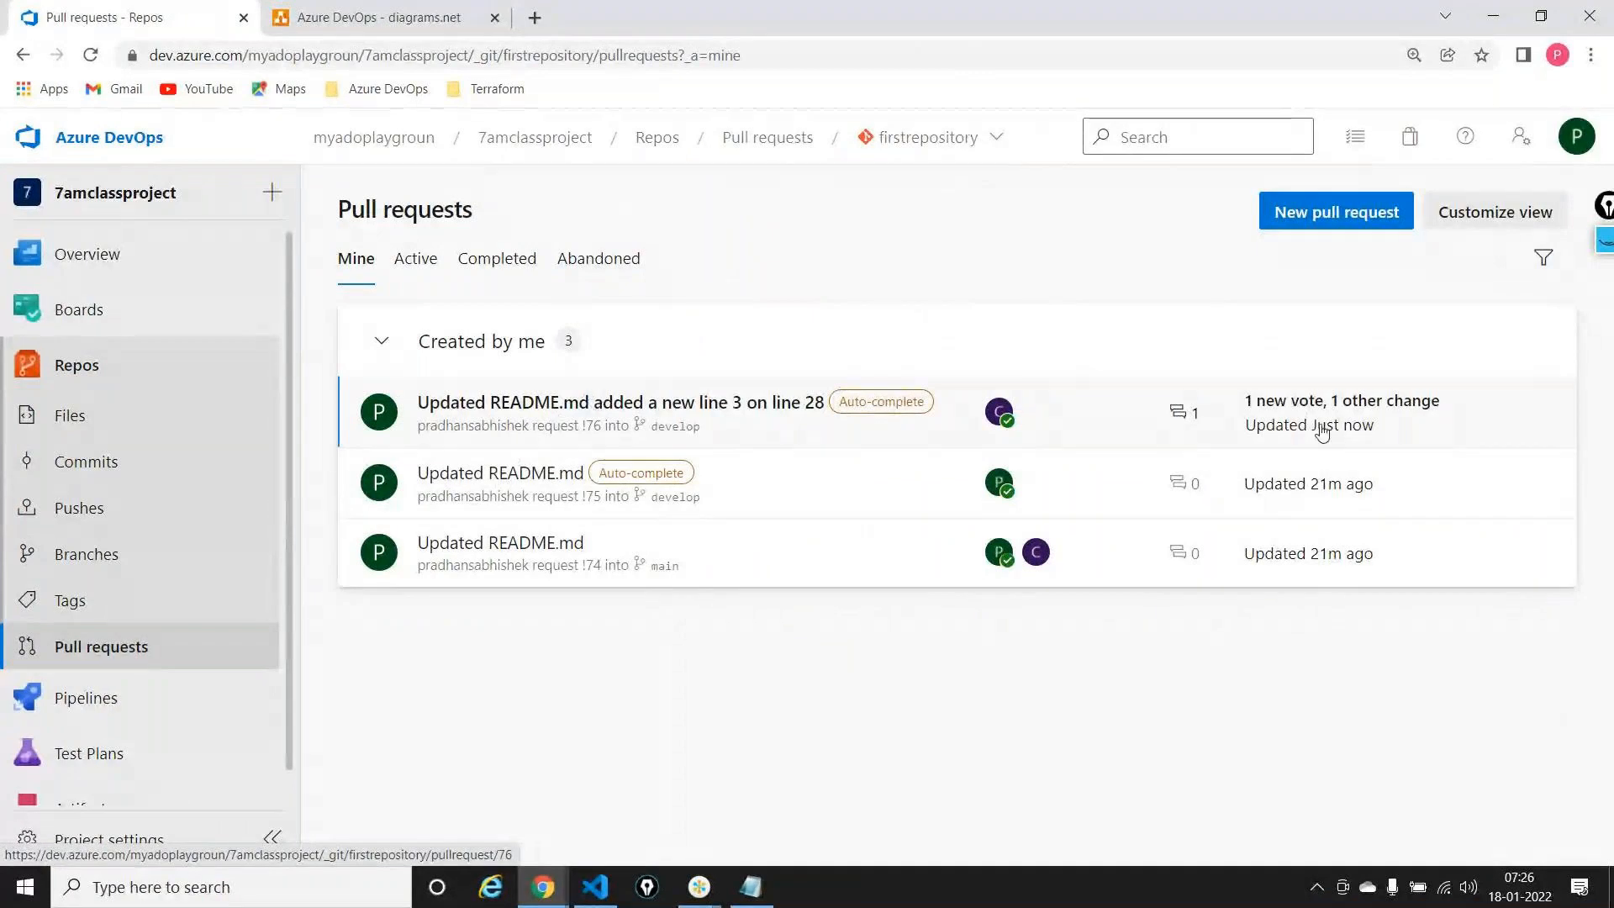
left_click(666, 402)
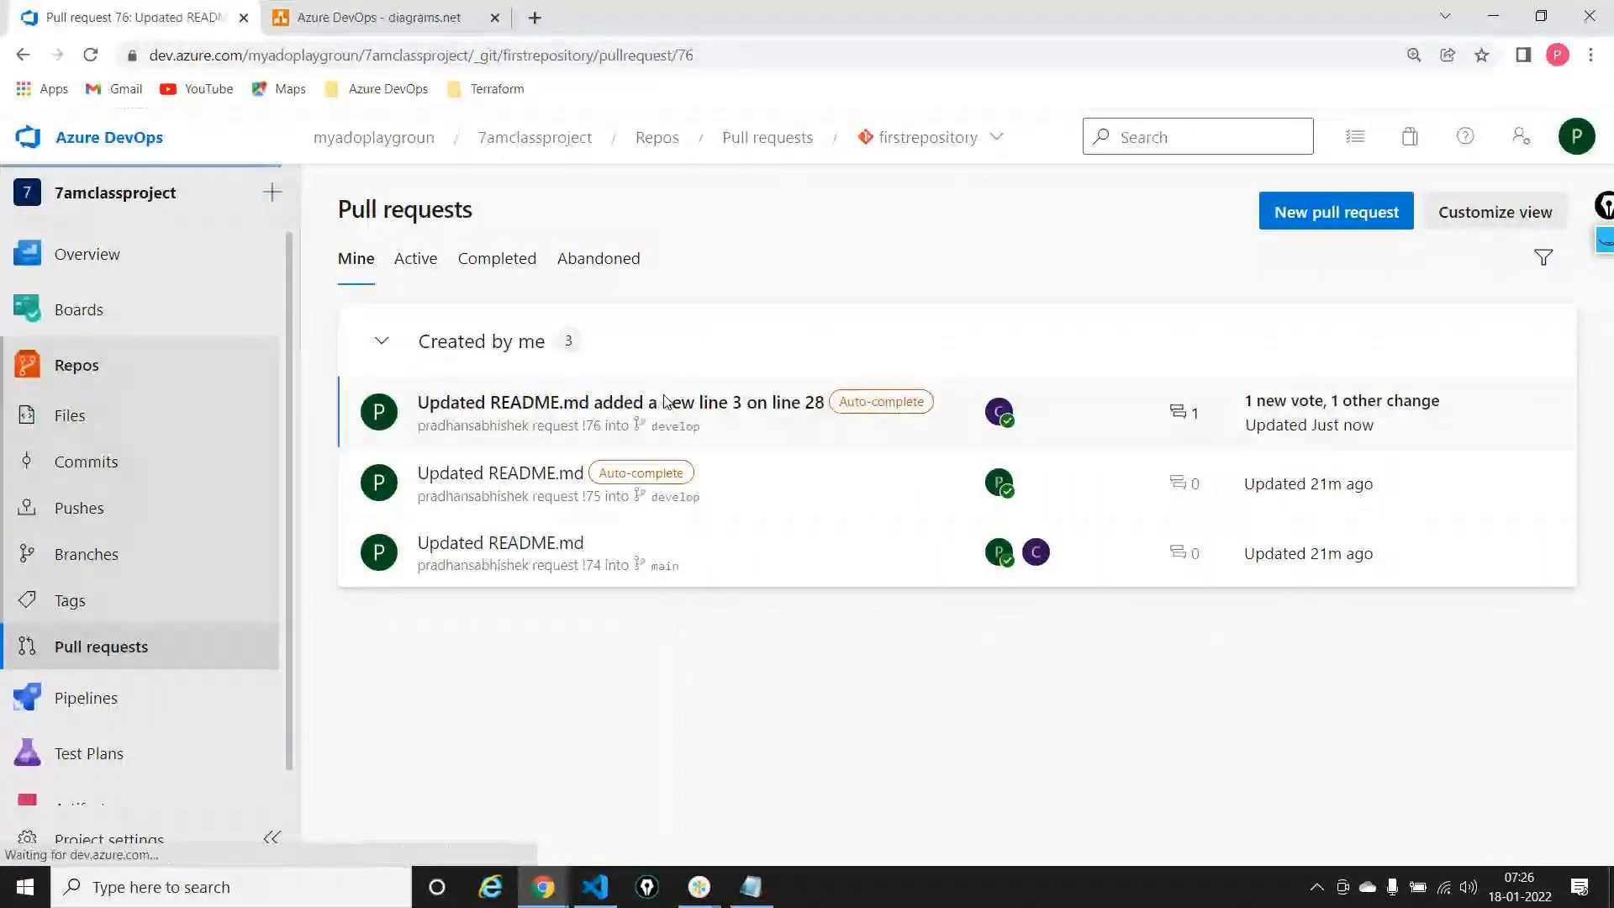
scroll(978, 456, "down", 7)
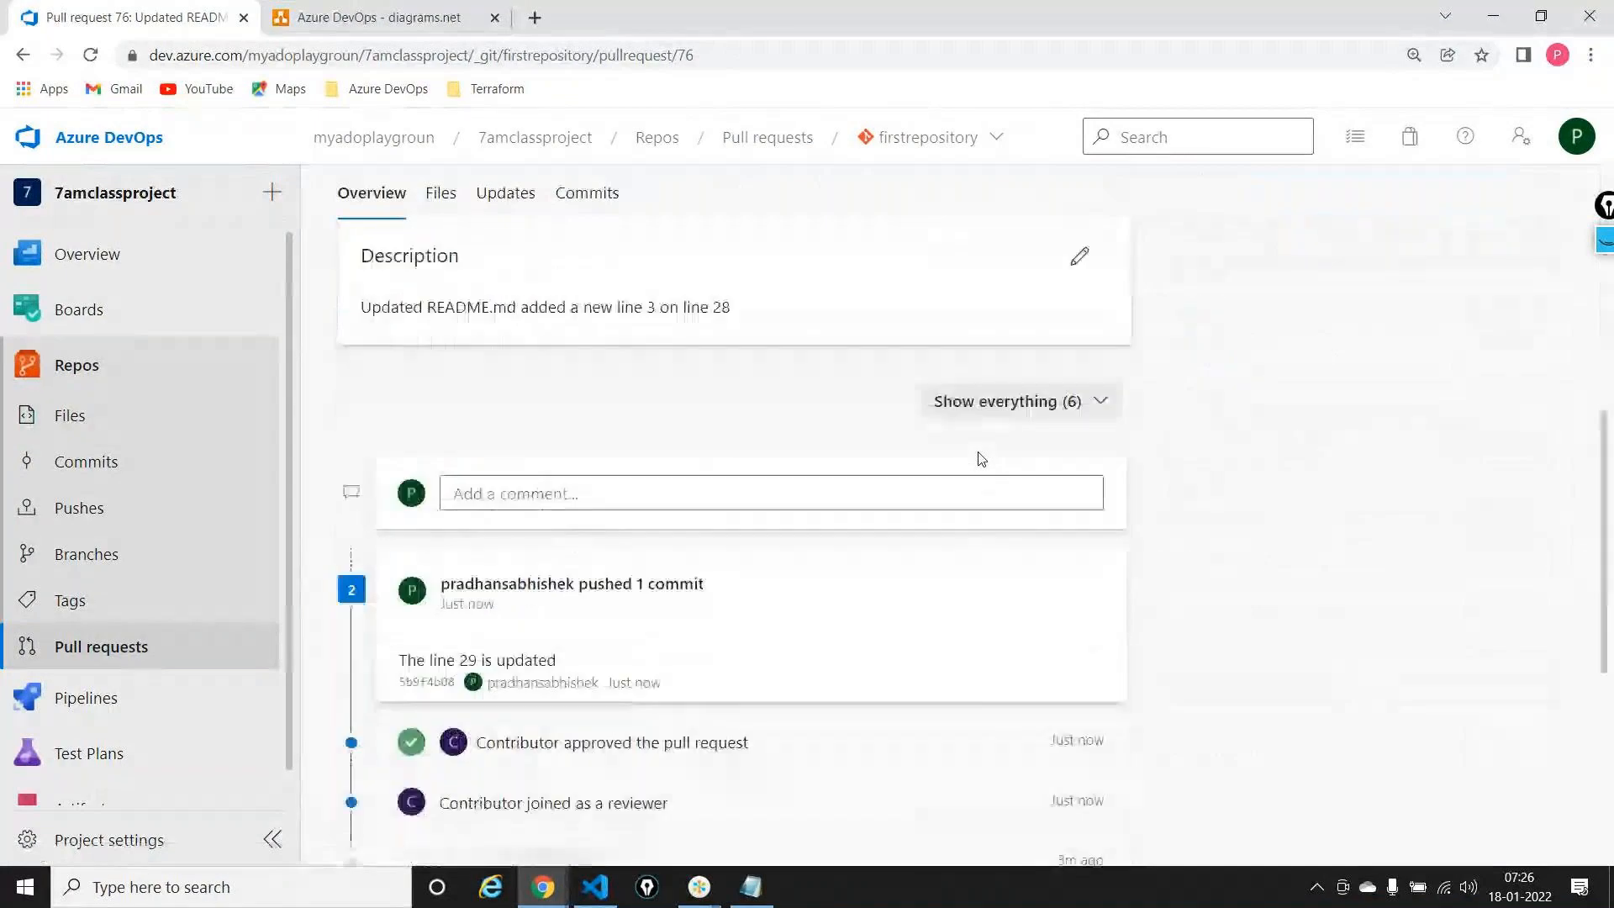
scroll(982, 459, "down", 1)
scroll(982, 459, "up", 10)
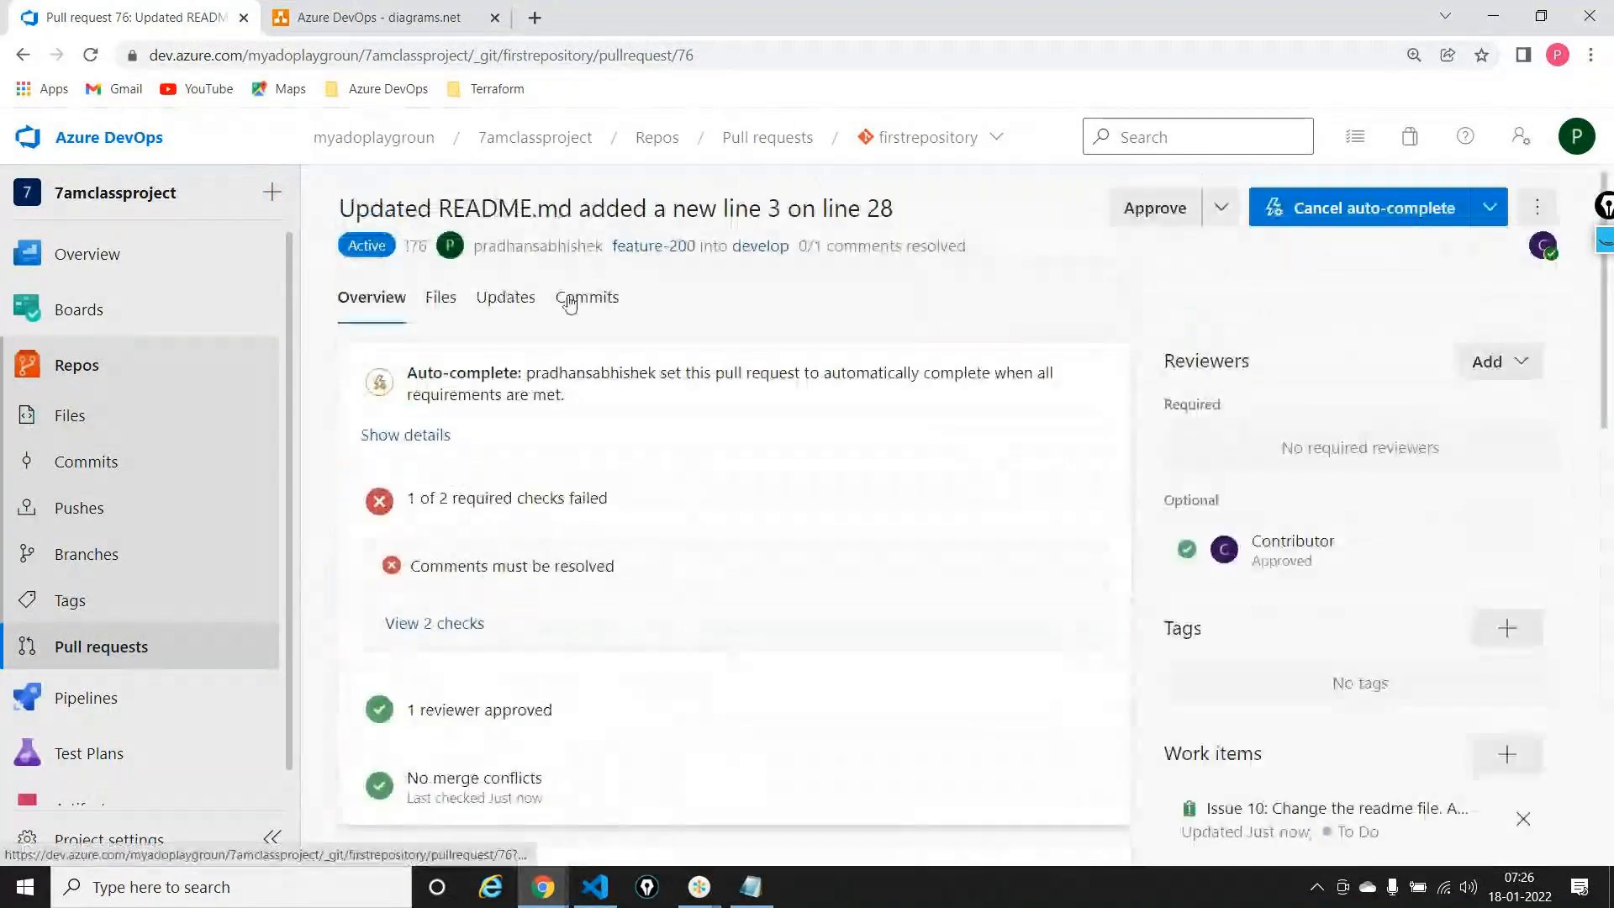
left_click(439, 298)
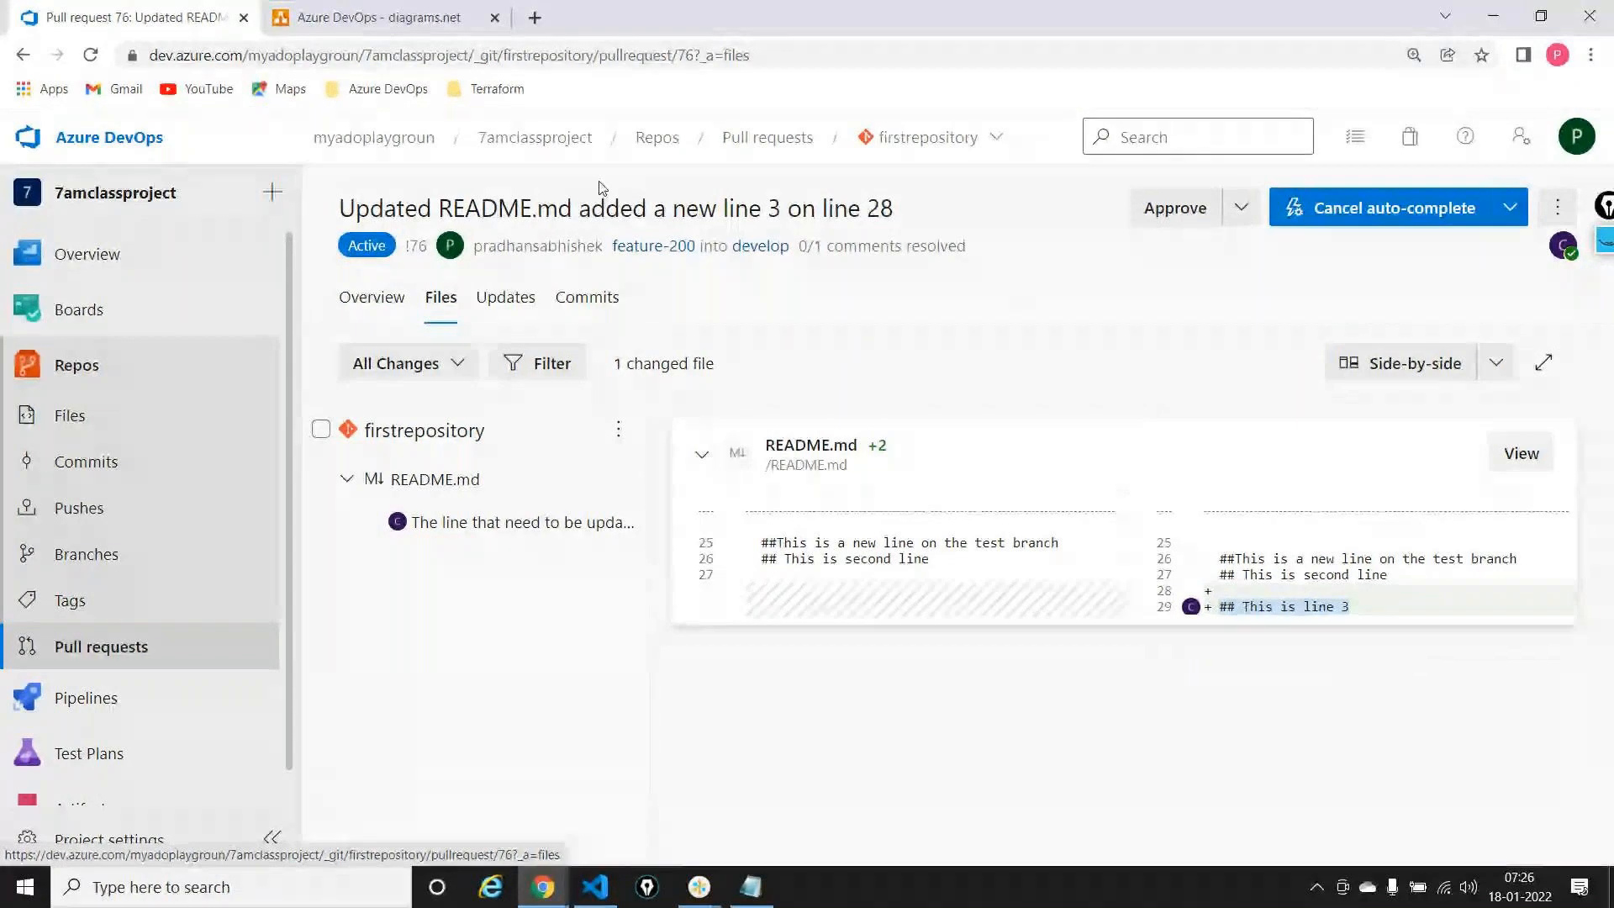
Reply "The line 29 has been updated now" to the Contributor's comment in the pull request overview and resolve it
left_click(397, 301)
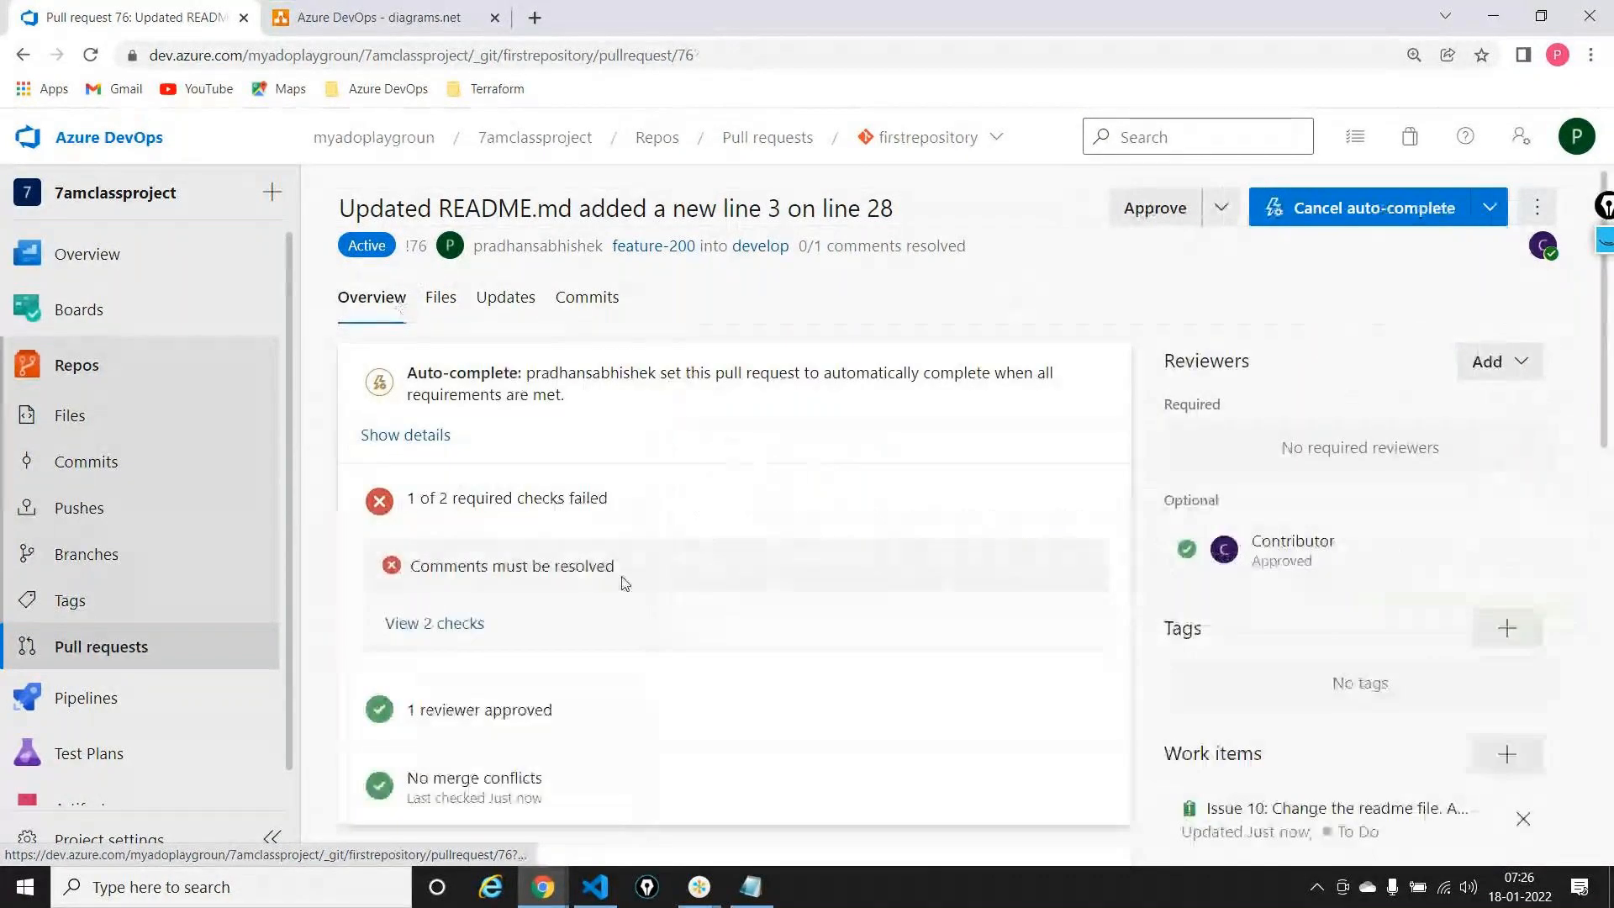
scroll(620, 577, "down", 10)
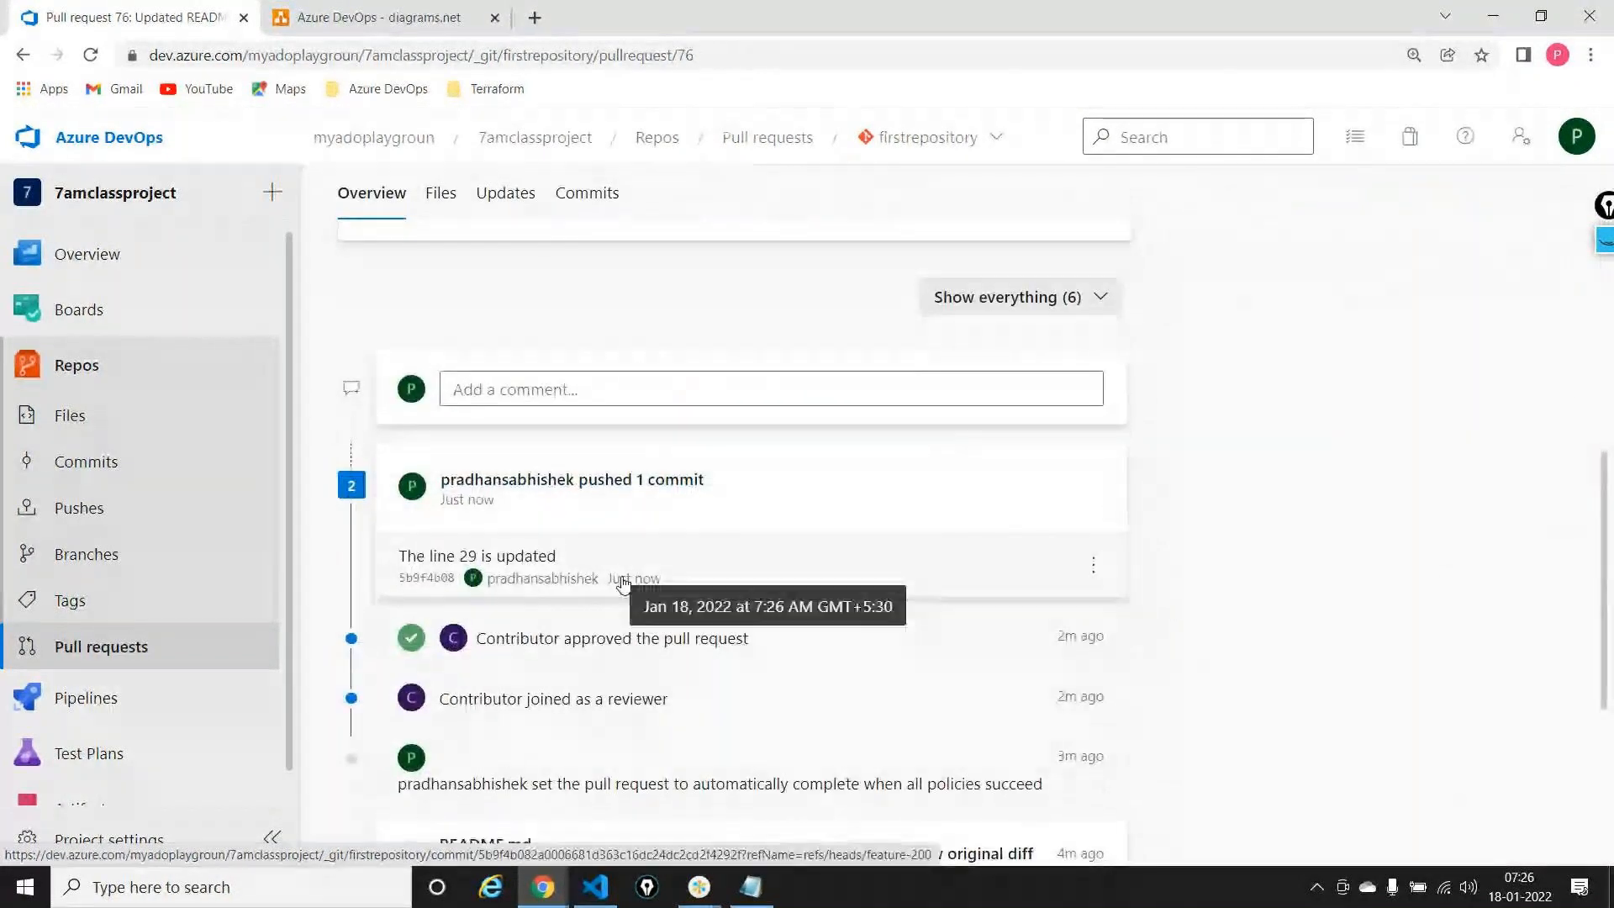
scroll(622, 583, "down", 2)
scroll(615, 694, "down", 2)
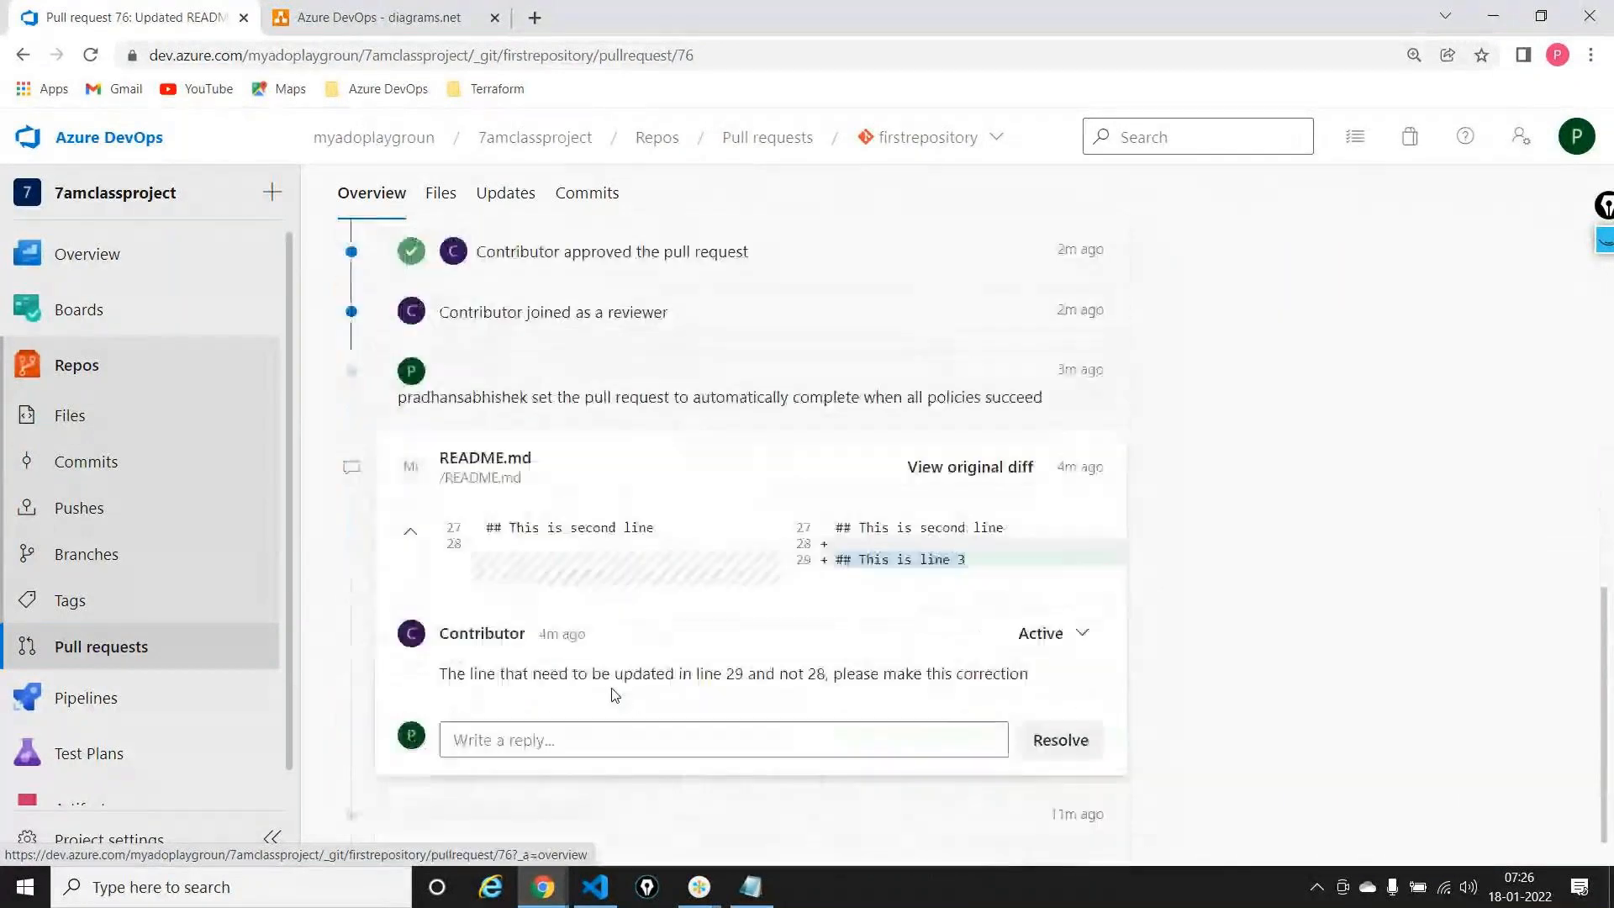
left_click(544, 733)
type("The line ")
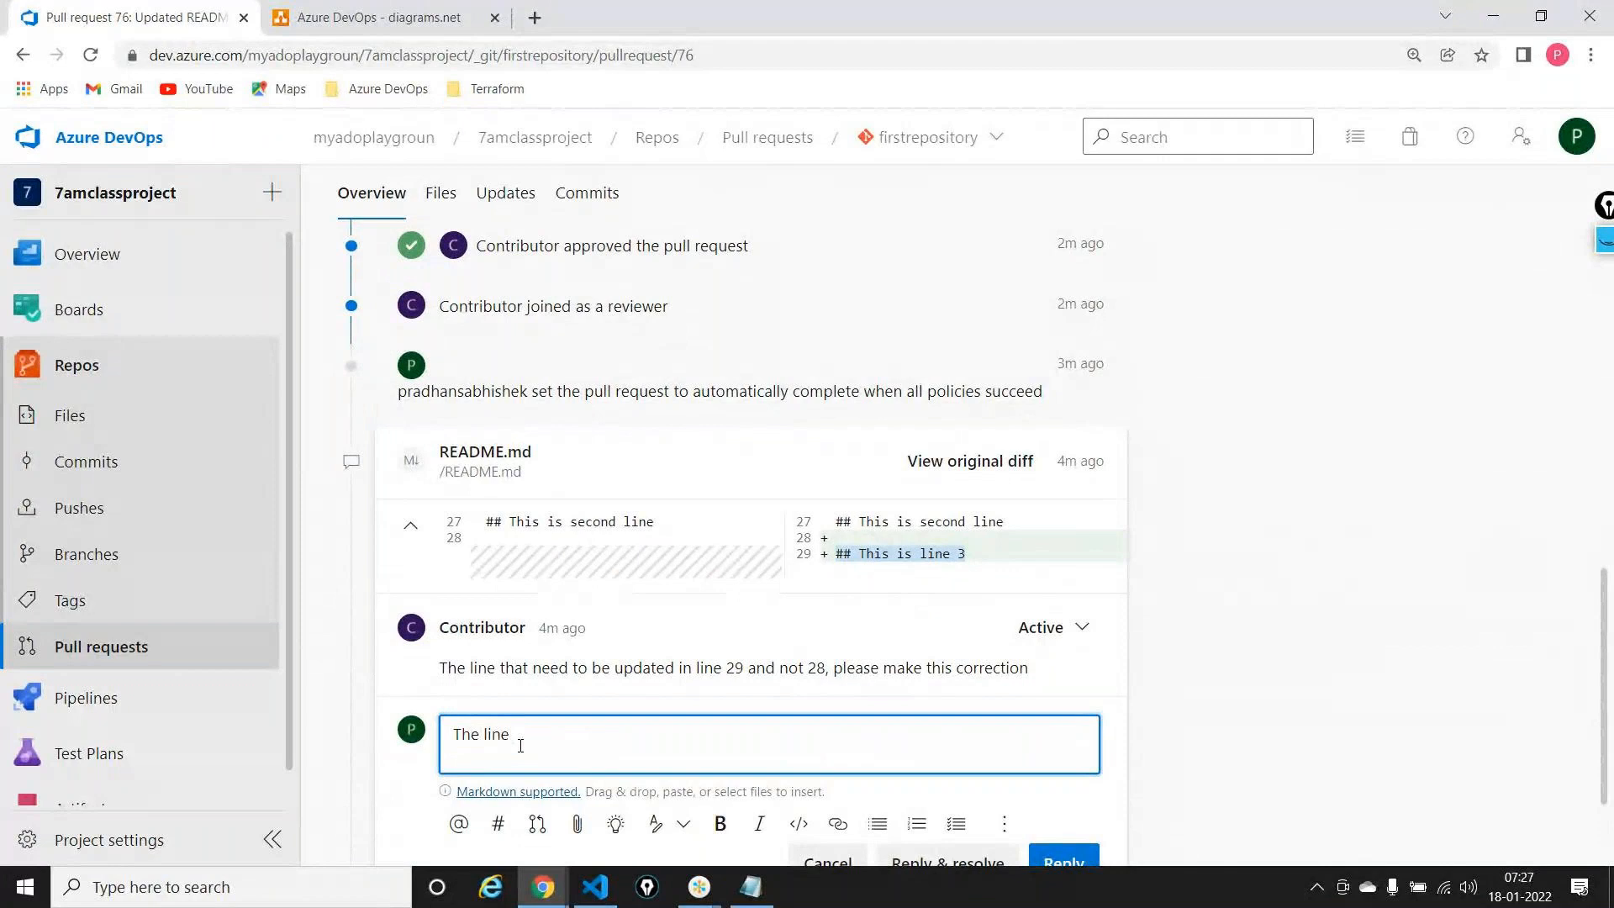
type("29 has bee")
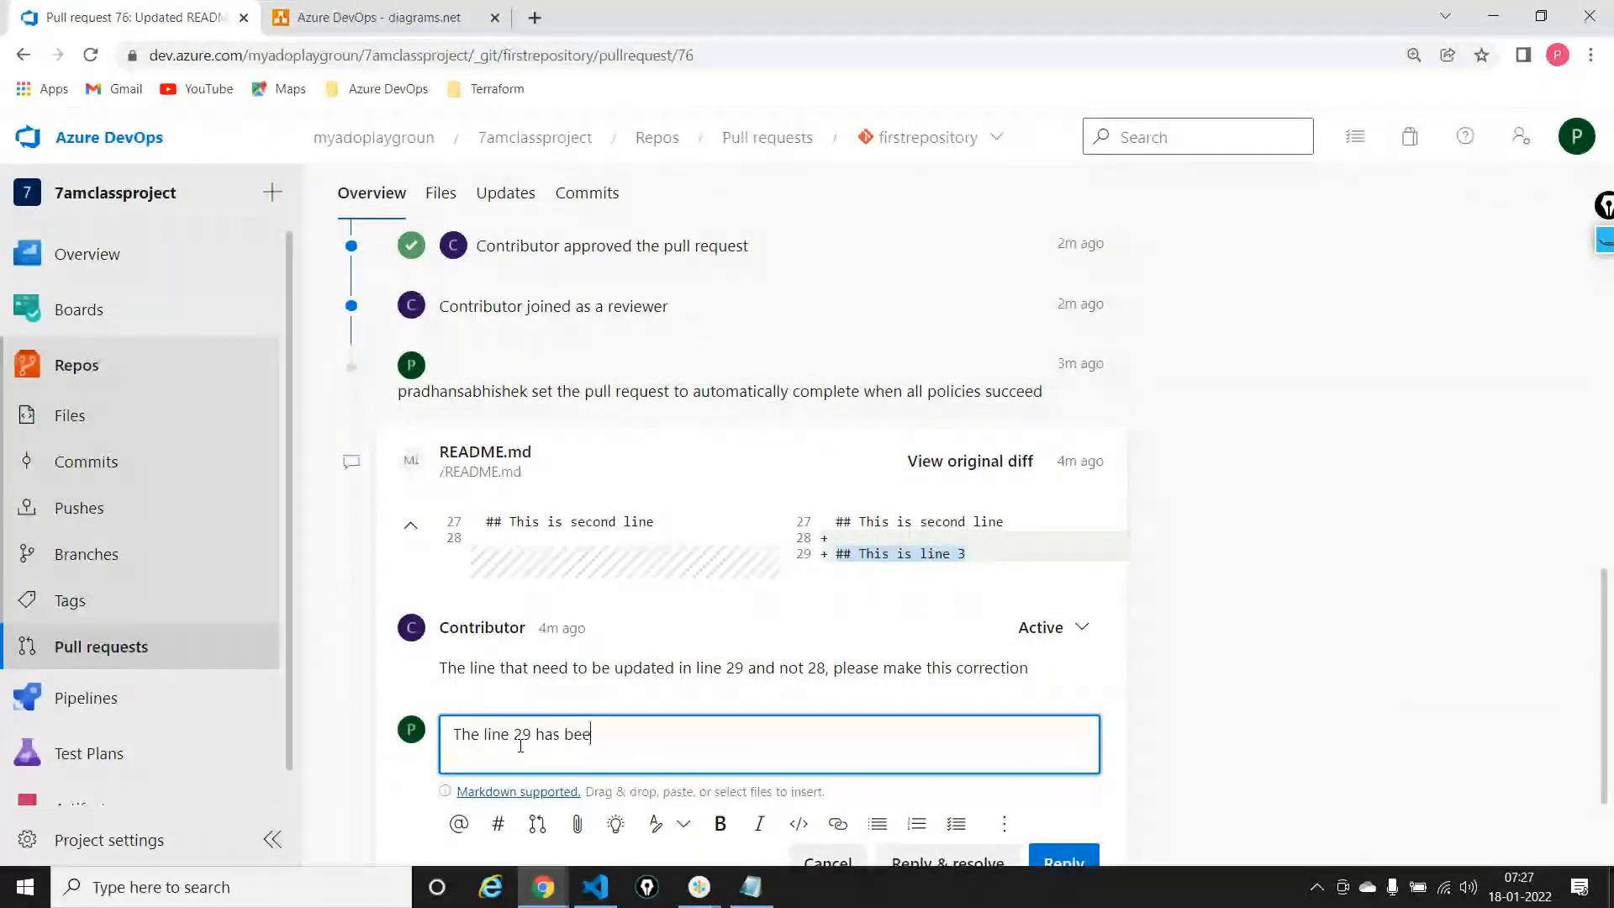
type("n updated now")
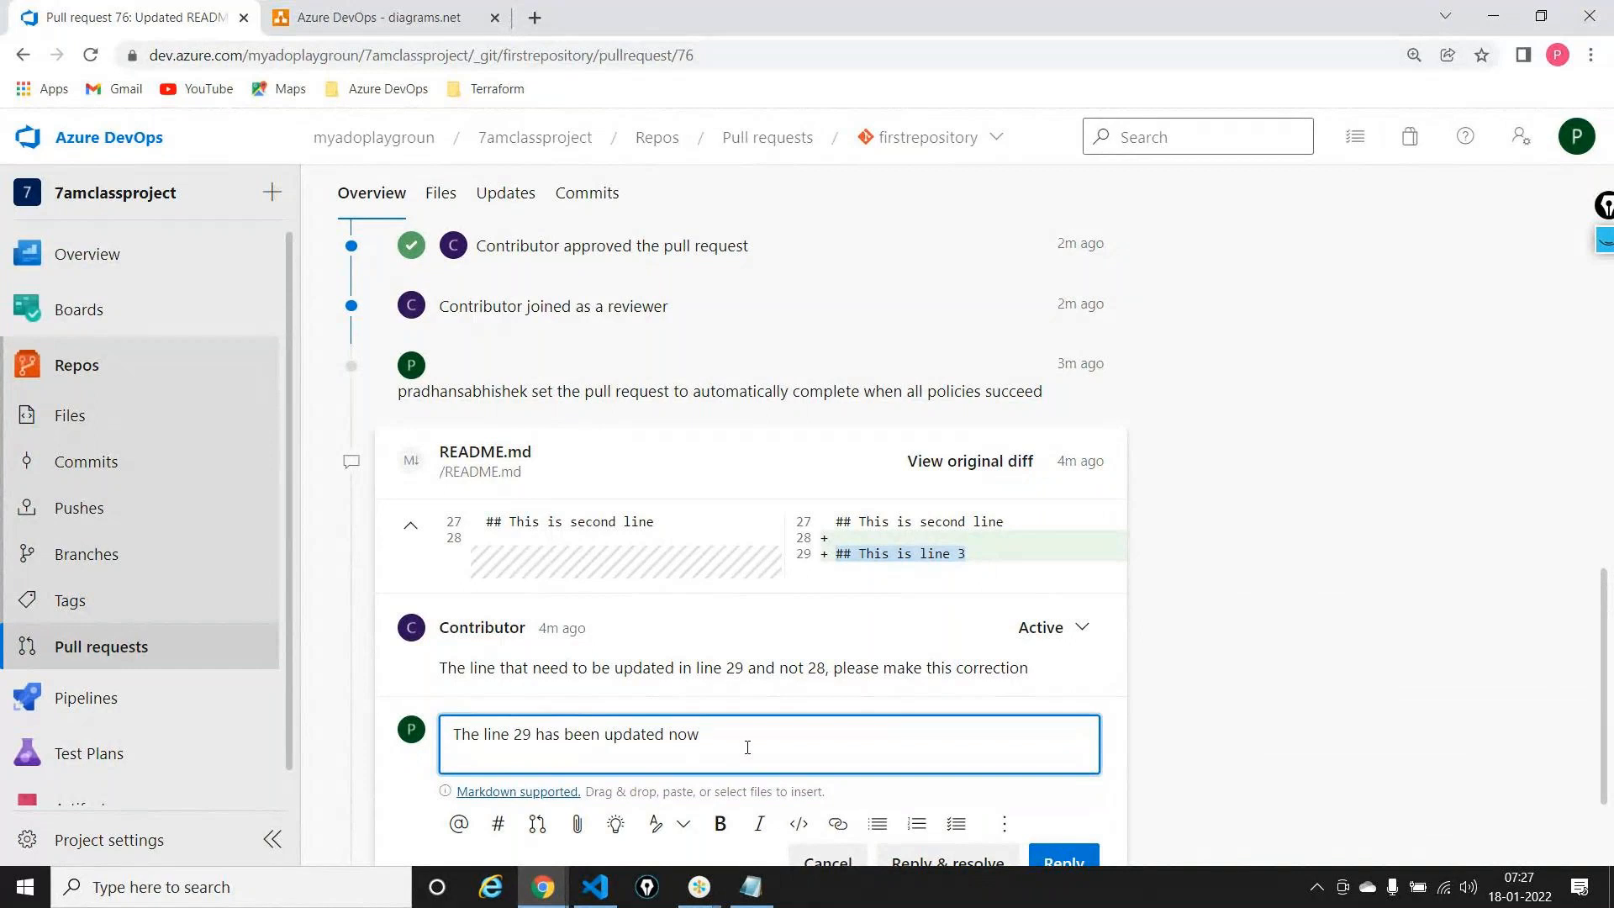
scroll(747, 747, "down", 2)
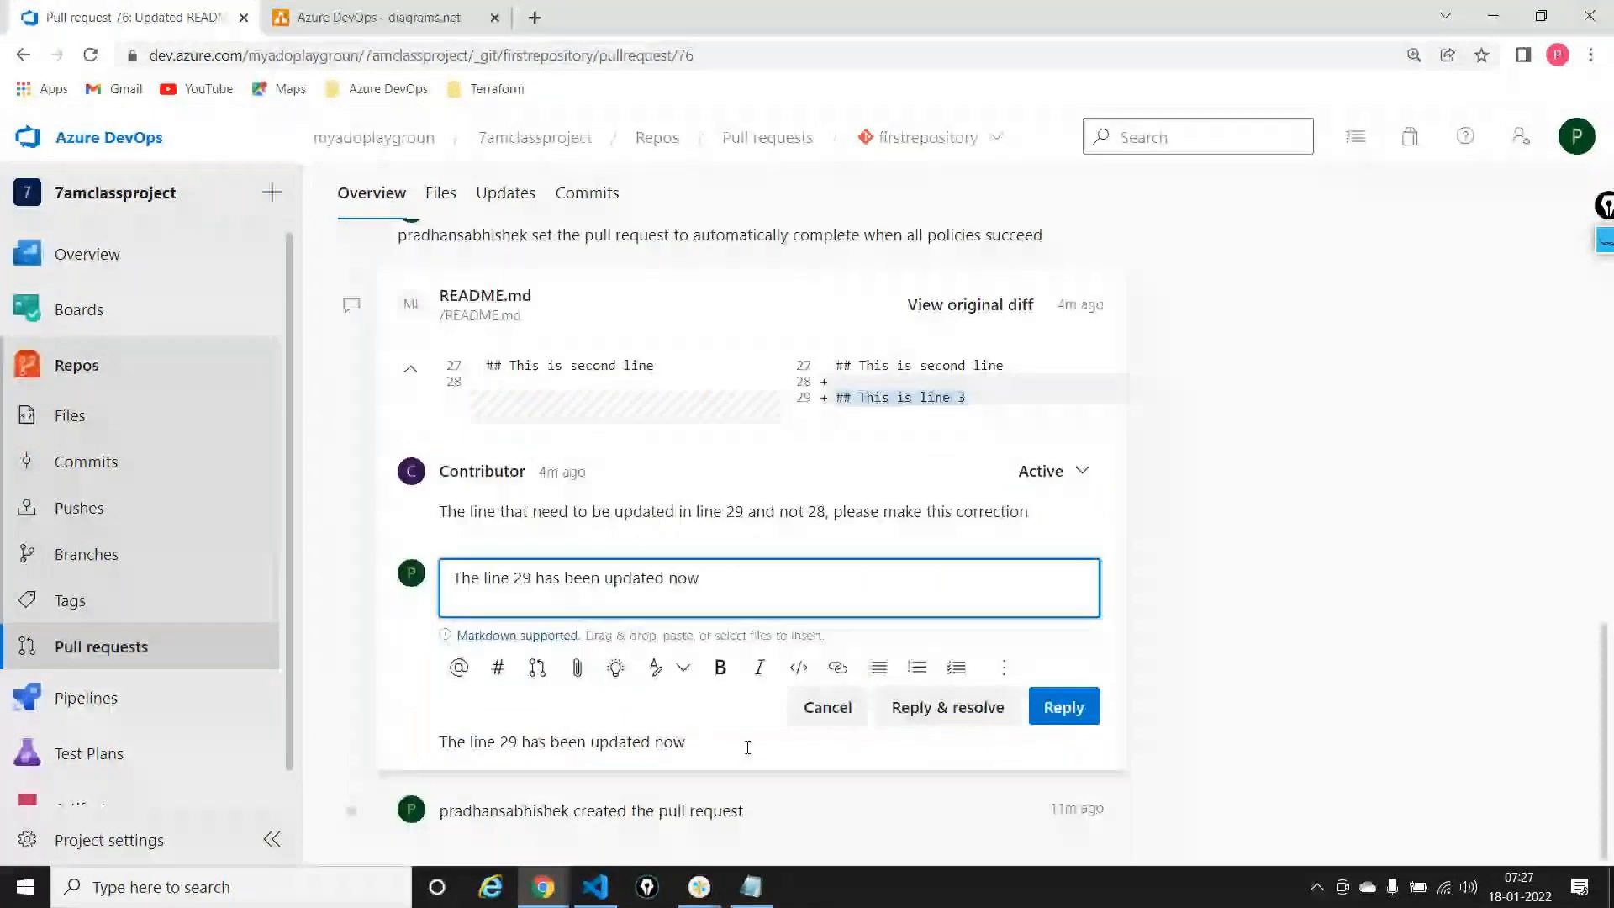
left_click(961, 719)
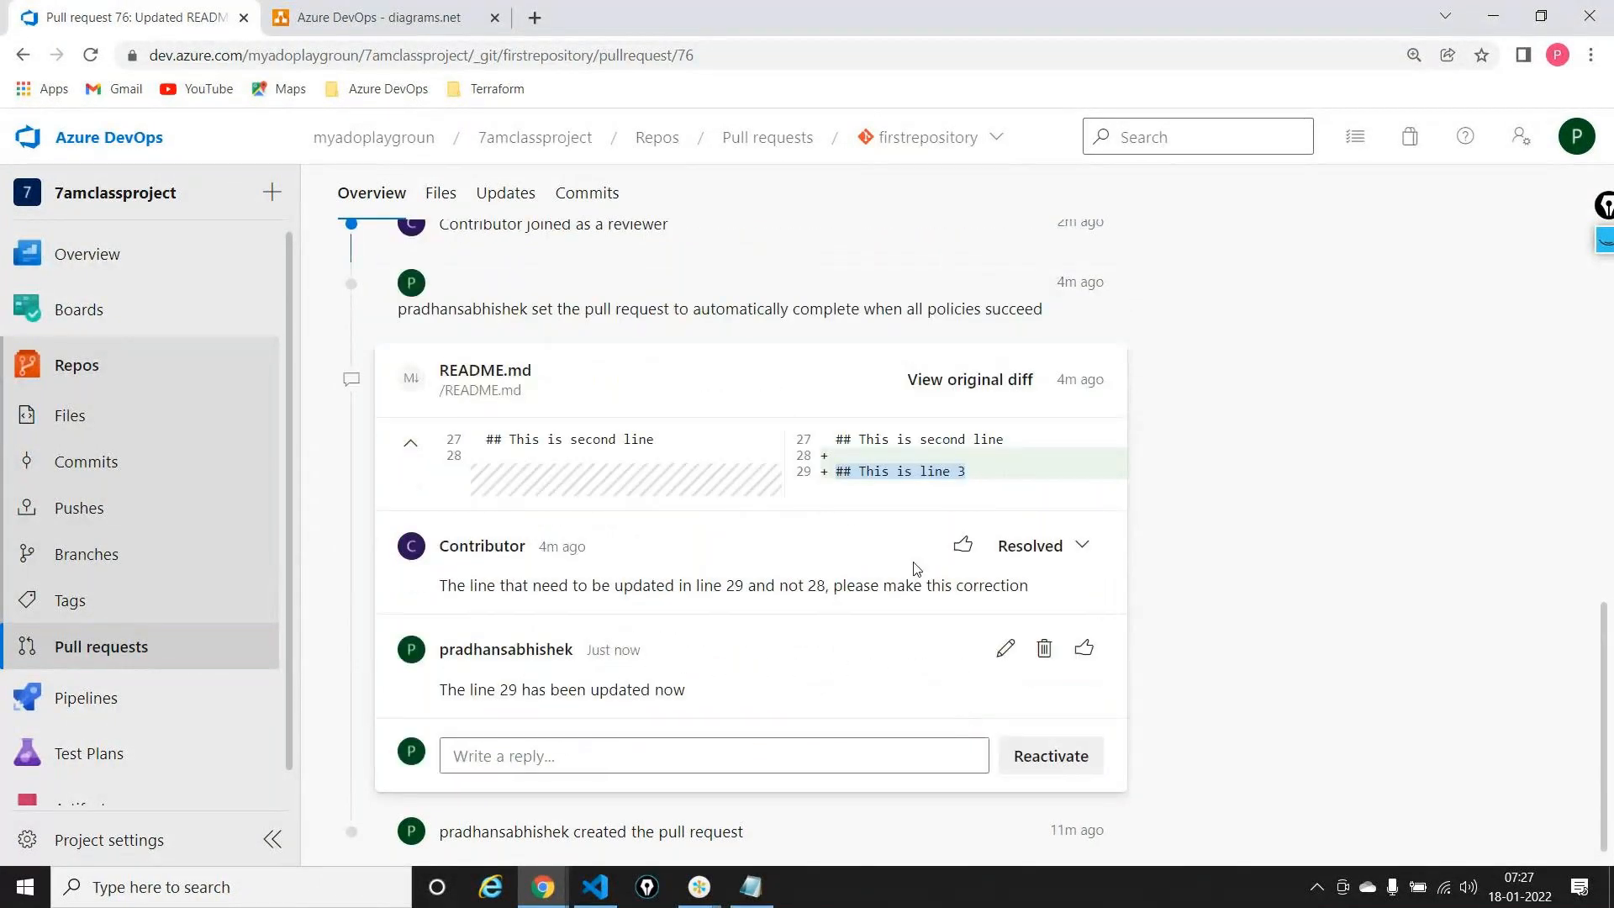
Check the pull request's merge status, marking it temporarily with the screen pen and clearing the drawing
scroll(916, 569, "up", 5)
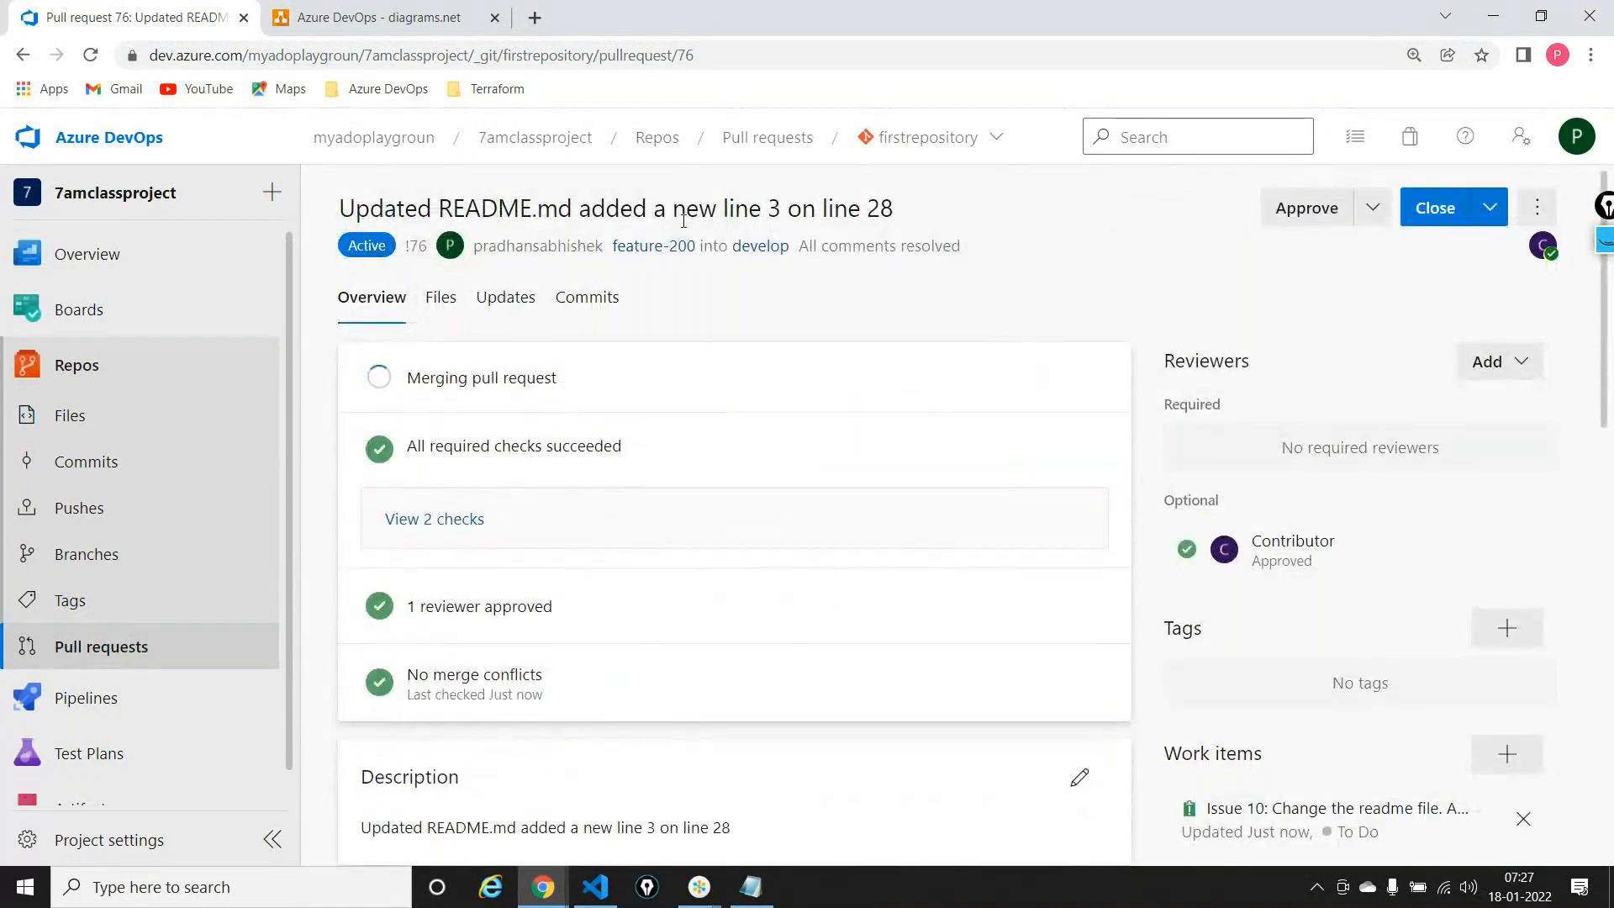
left_click(1606, 249)
left_click_drag(790, 321, 618, 375)
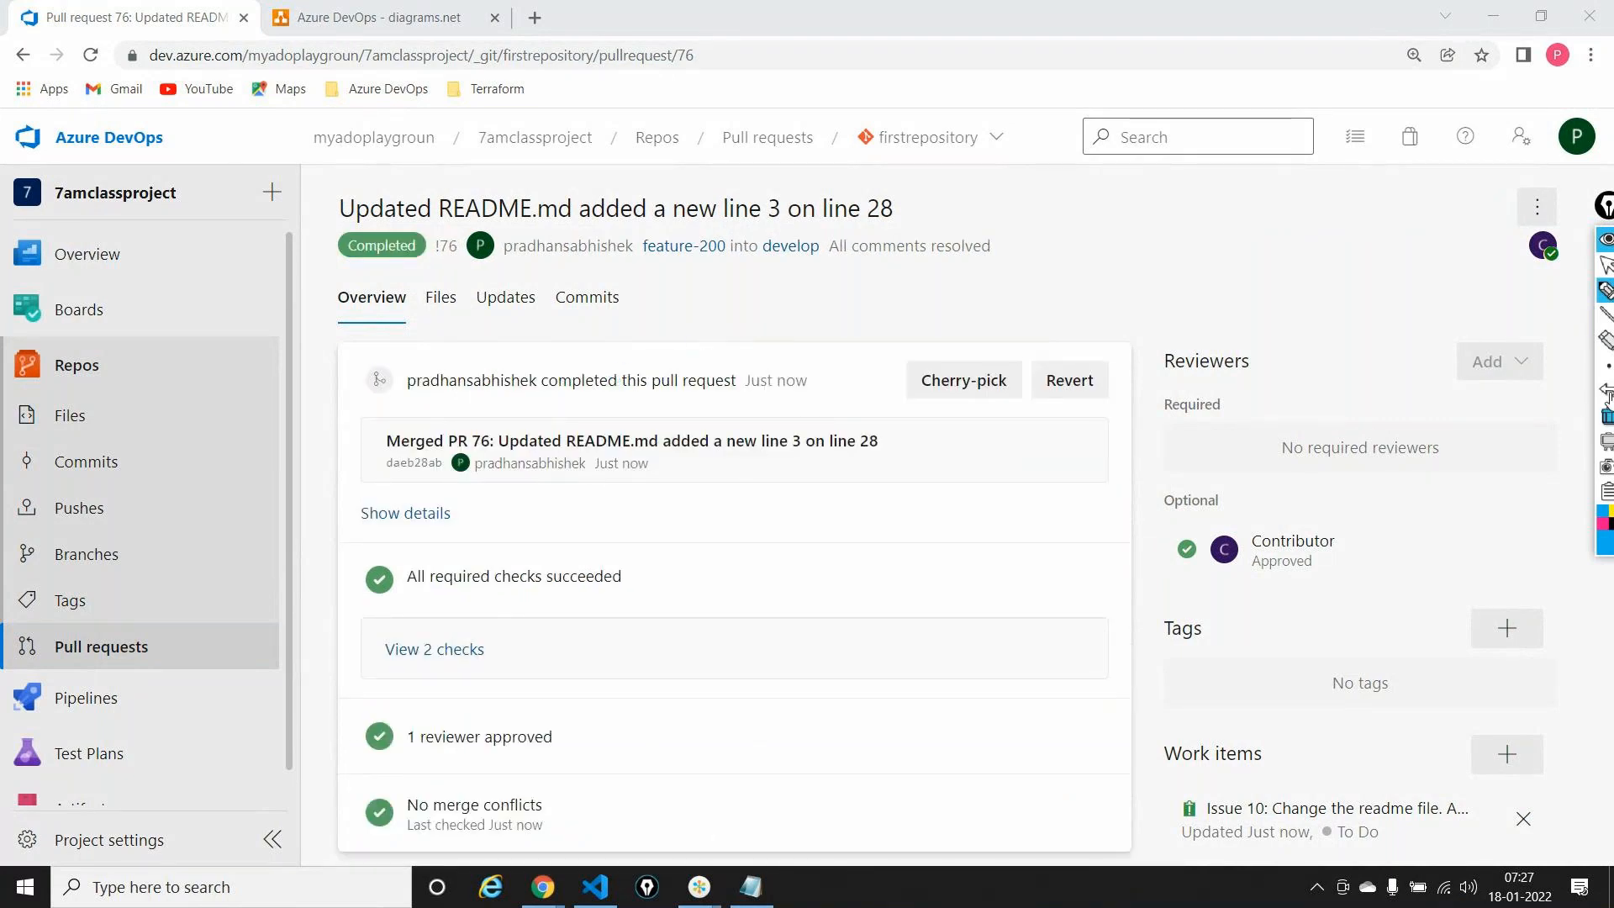
left_click(1606, 416)
left_click(1606, 290)
left_click(1606, 259)
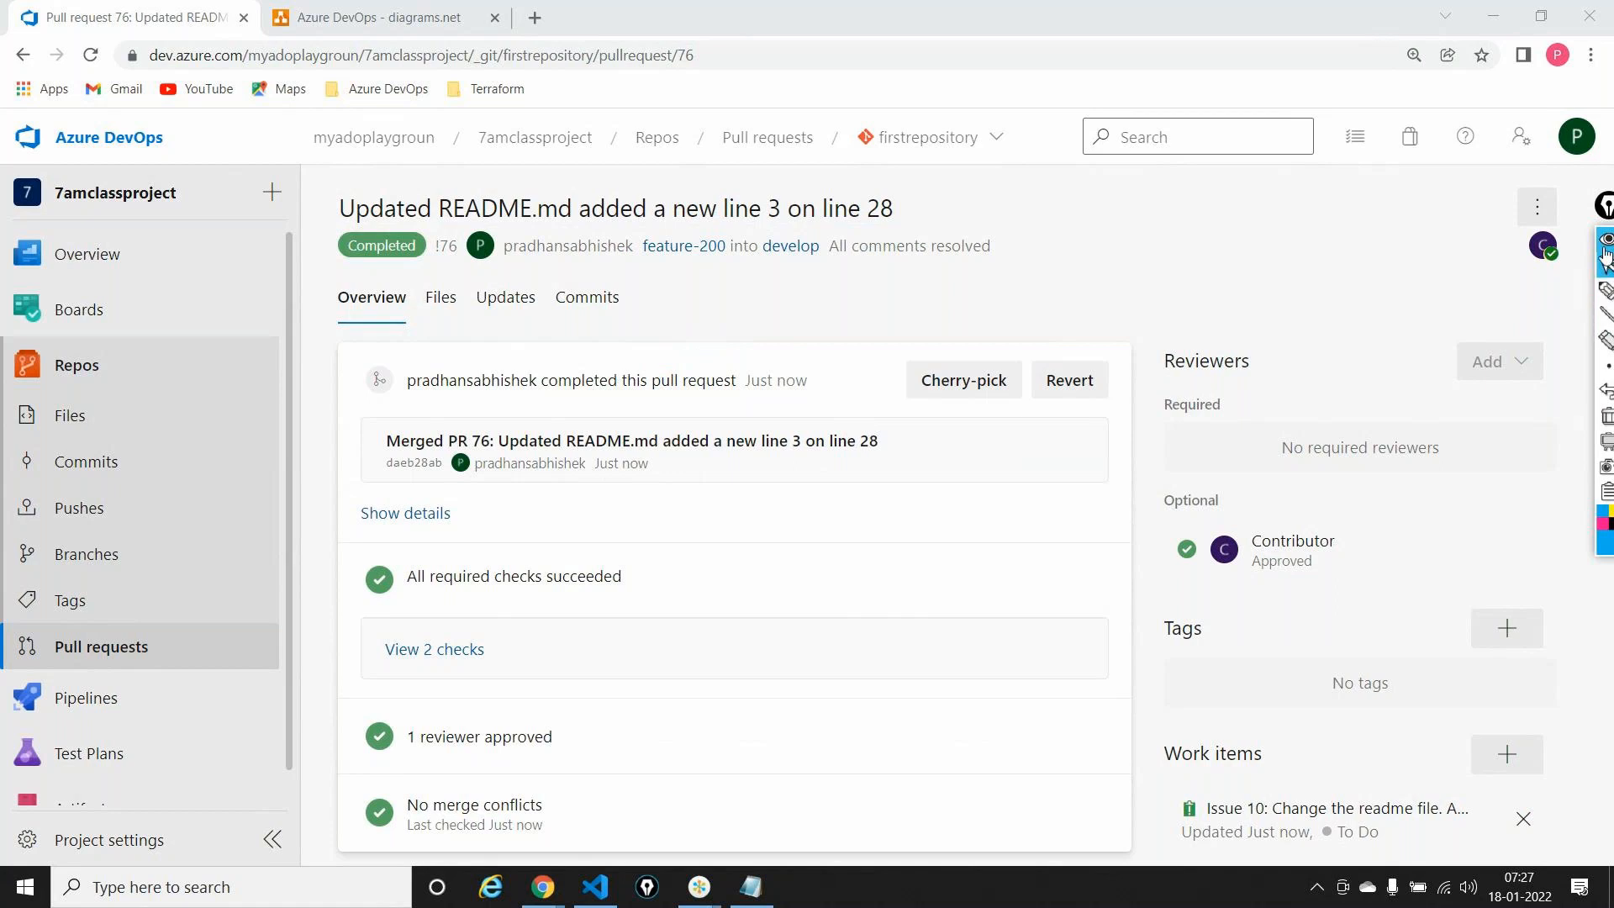
Open the develop branch's policies and review the requirement for a minimum number of reviewers
left_click(74, 547)
left_click(495, 380)
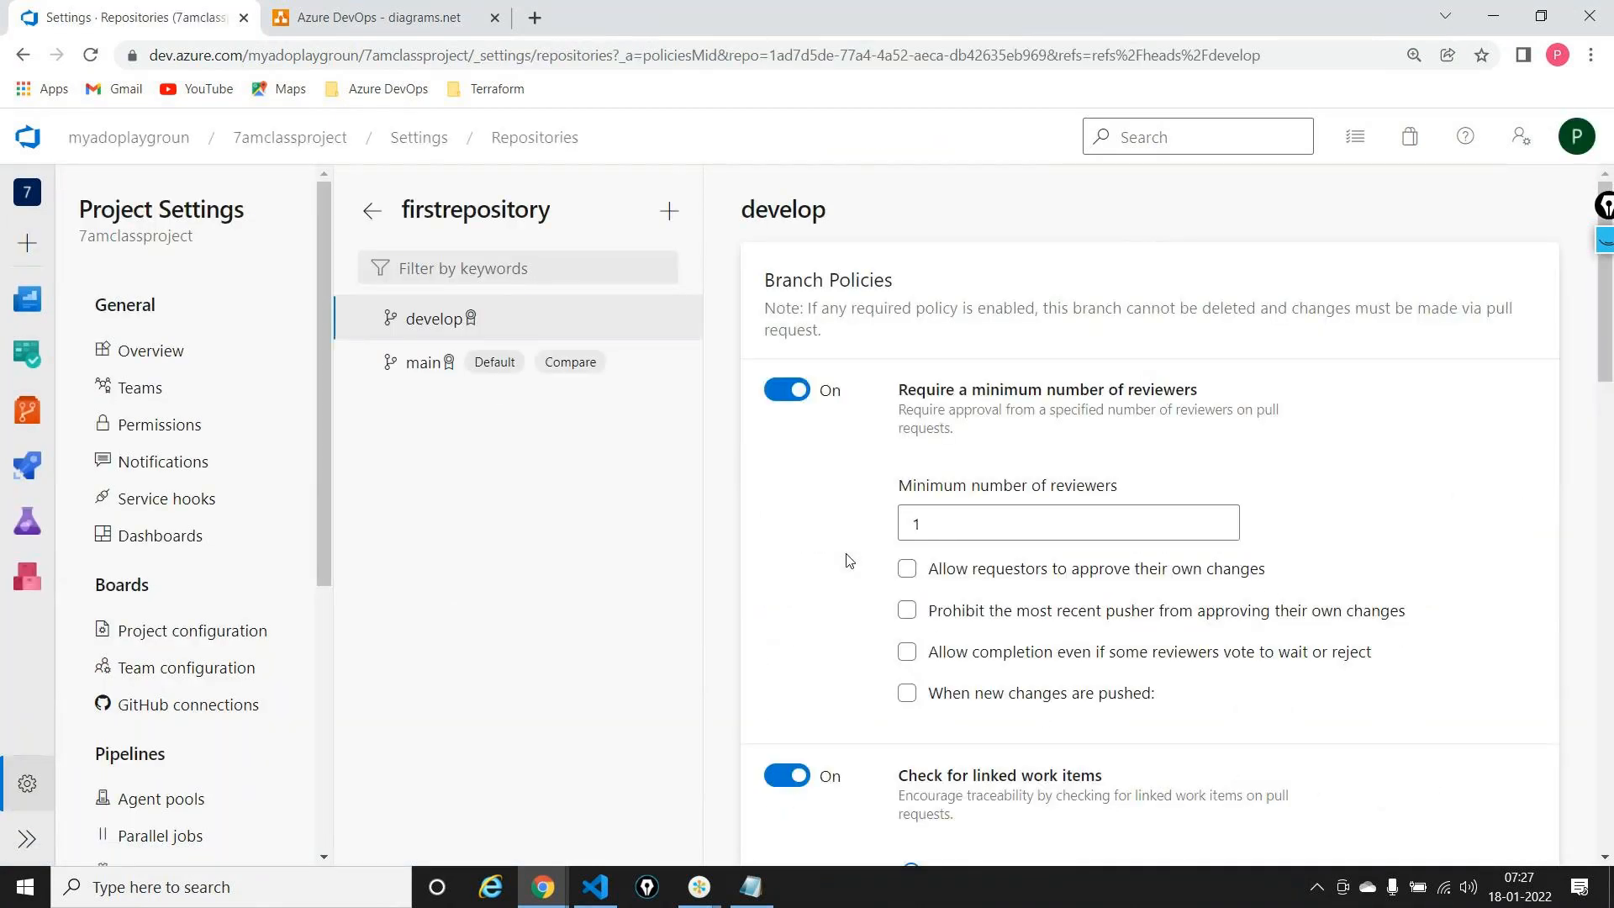
scroll(849, 560, "down", 5)
scroll(849, 561, "up", 4)
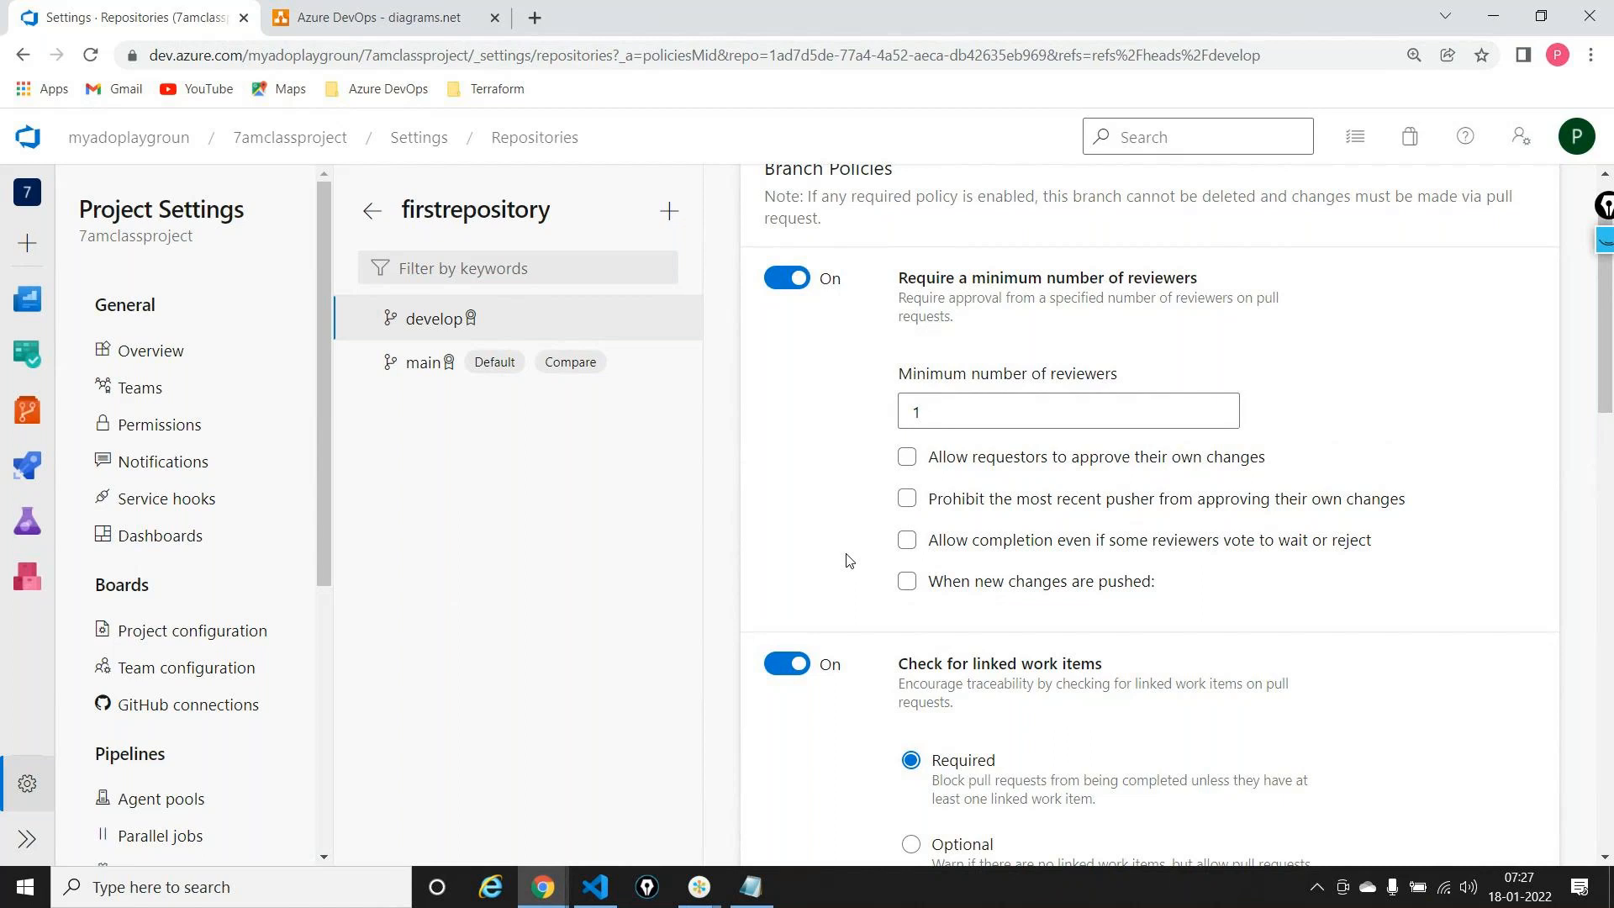
double_click(1009, 279)
triple_click(1009, 279)
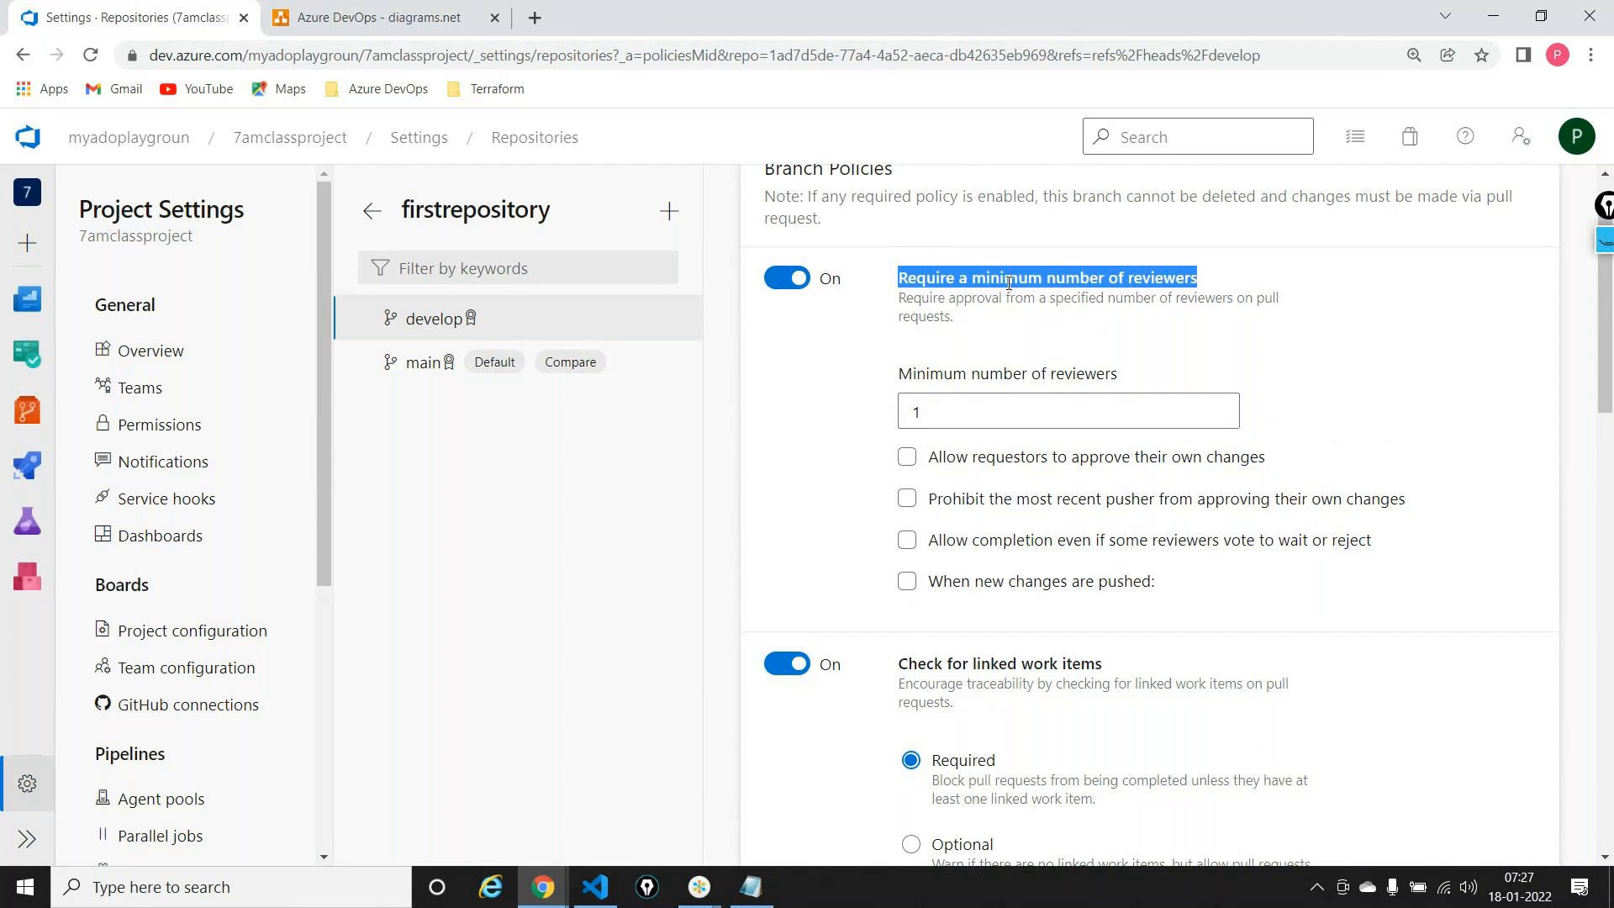
Add a reviewer policy with Contributor as a required reviewer, disallow requestors approving their own changes, and save it
scroll(1009, 283, "down", 15)
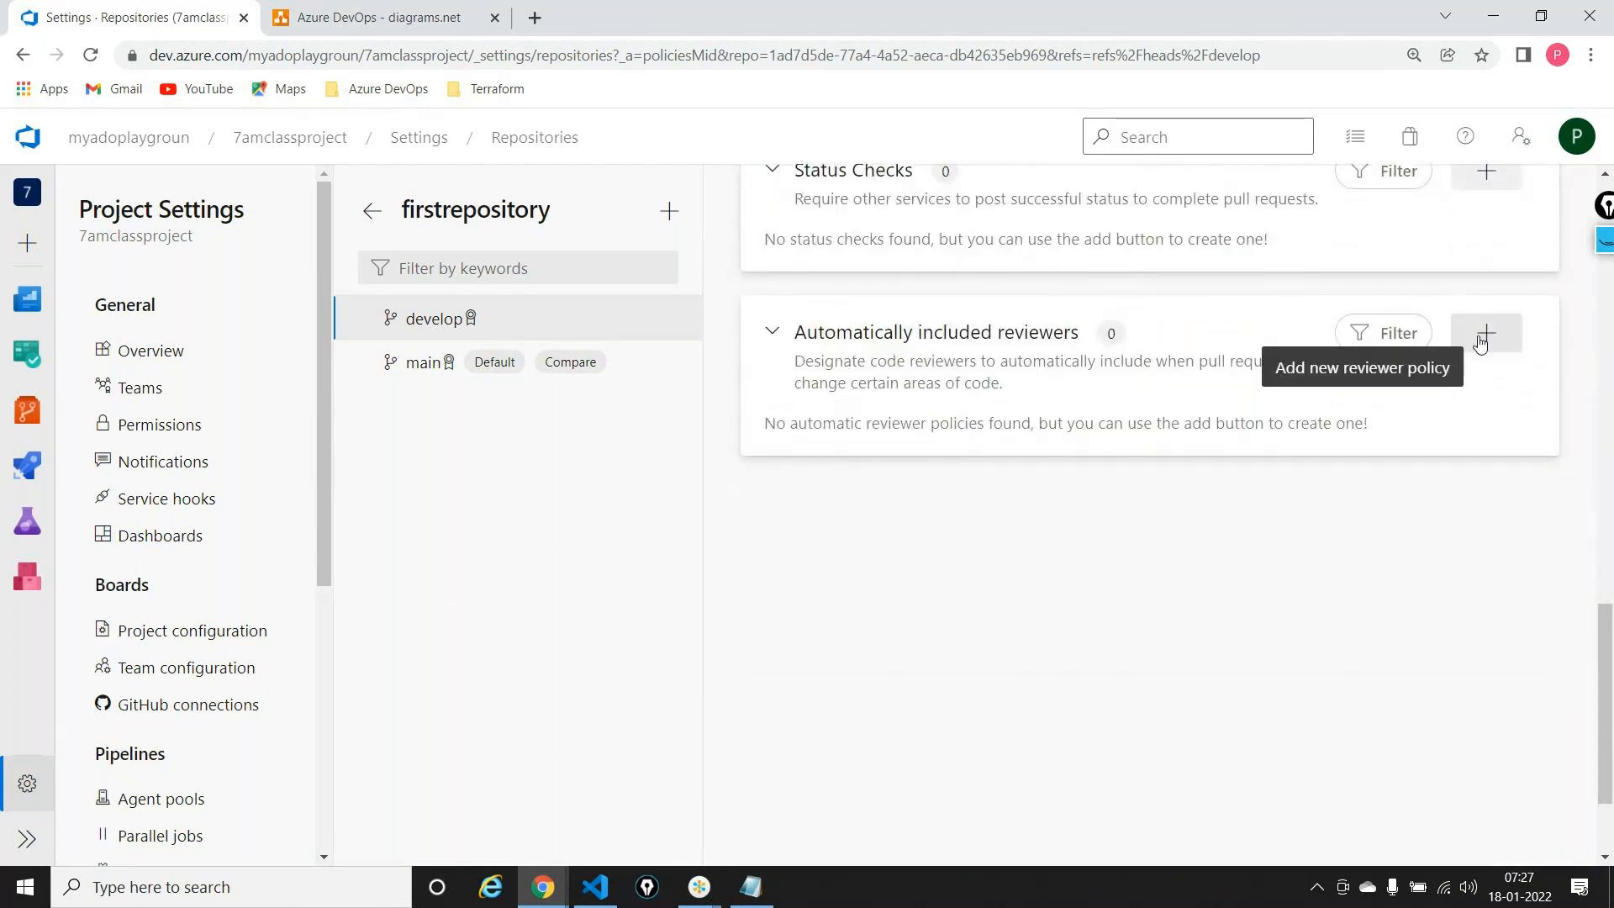
left_click(1480, 343)
left_click(1188, 248)
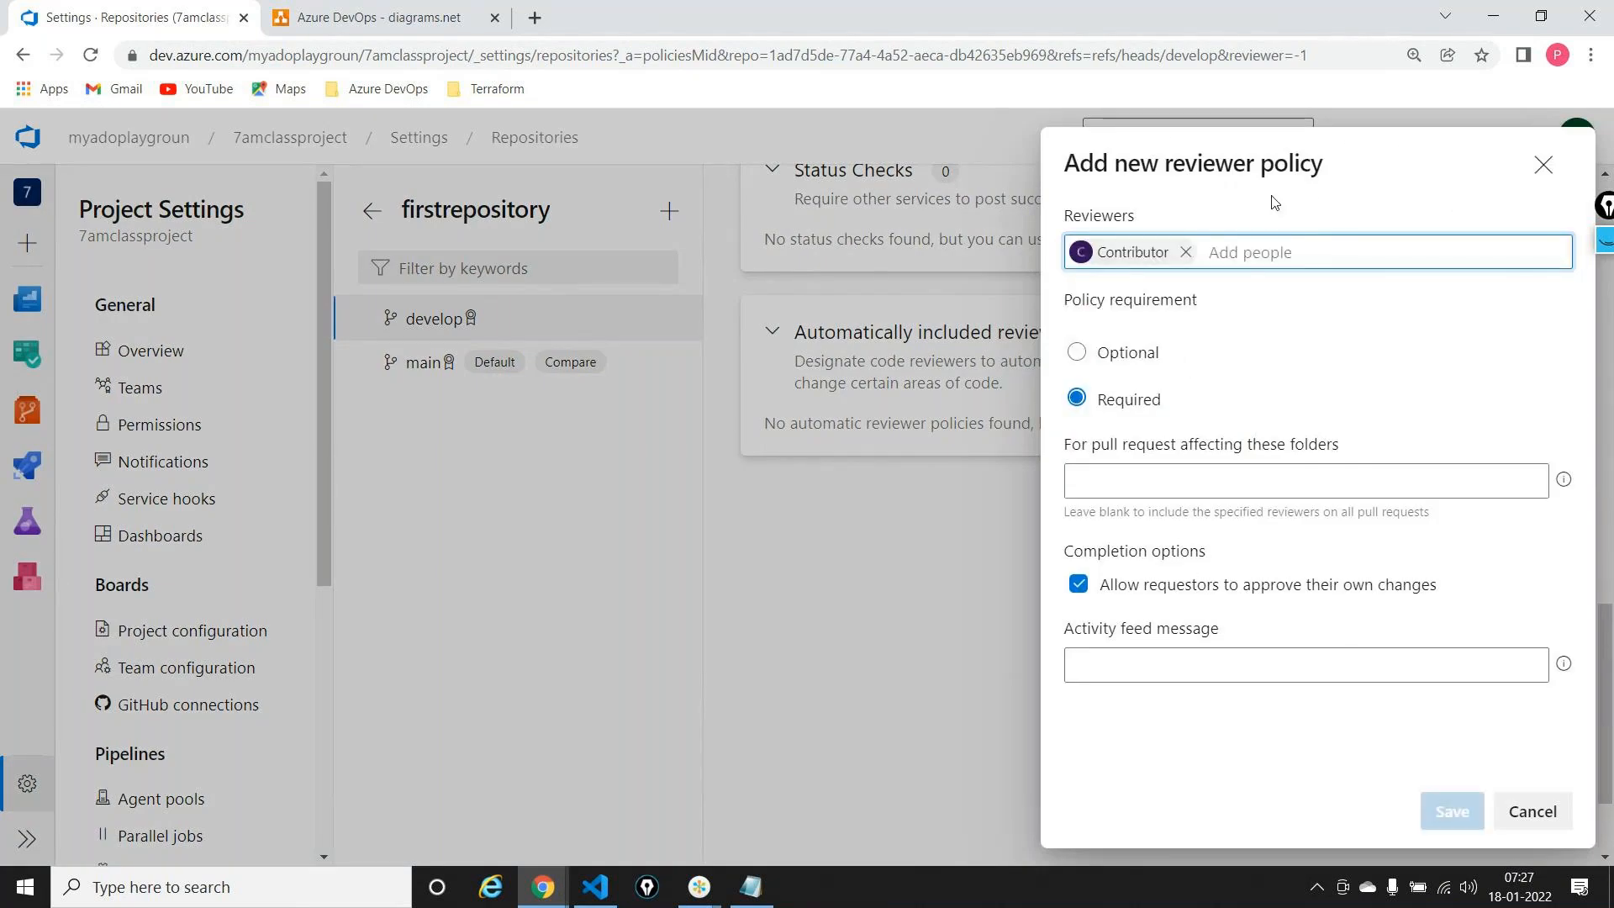
left_click(1132, 591)
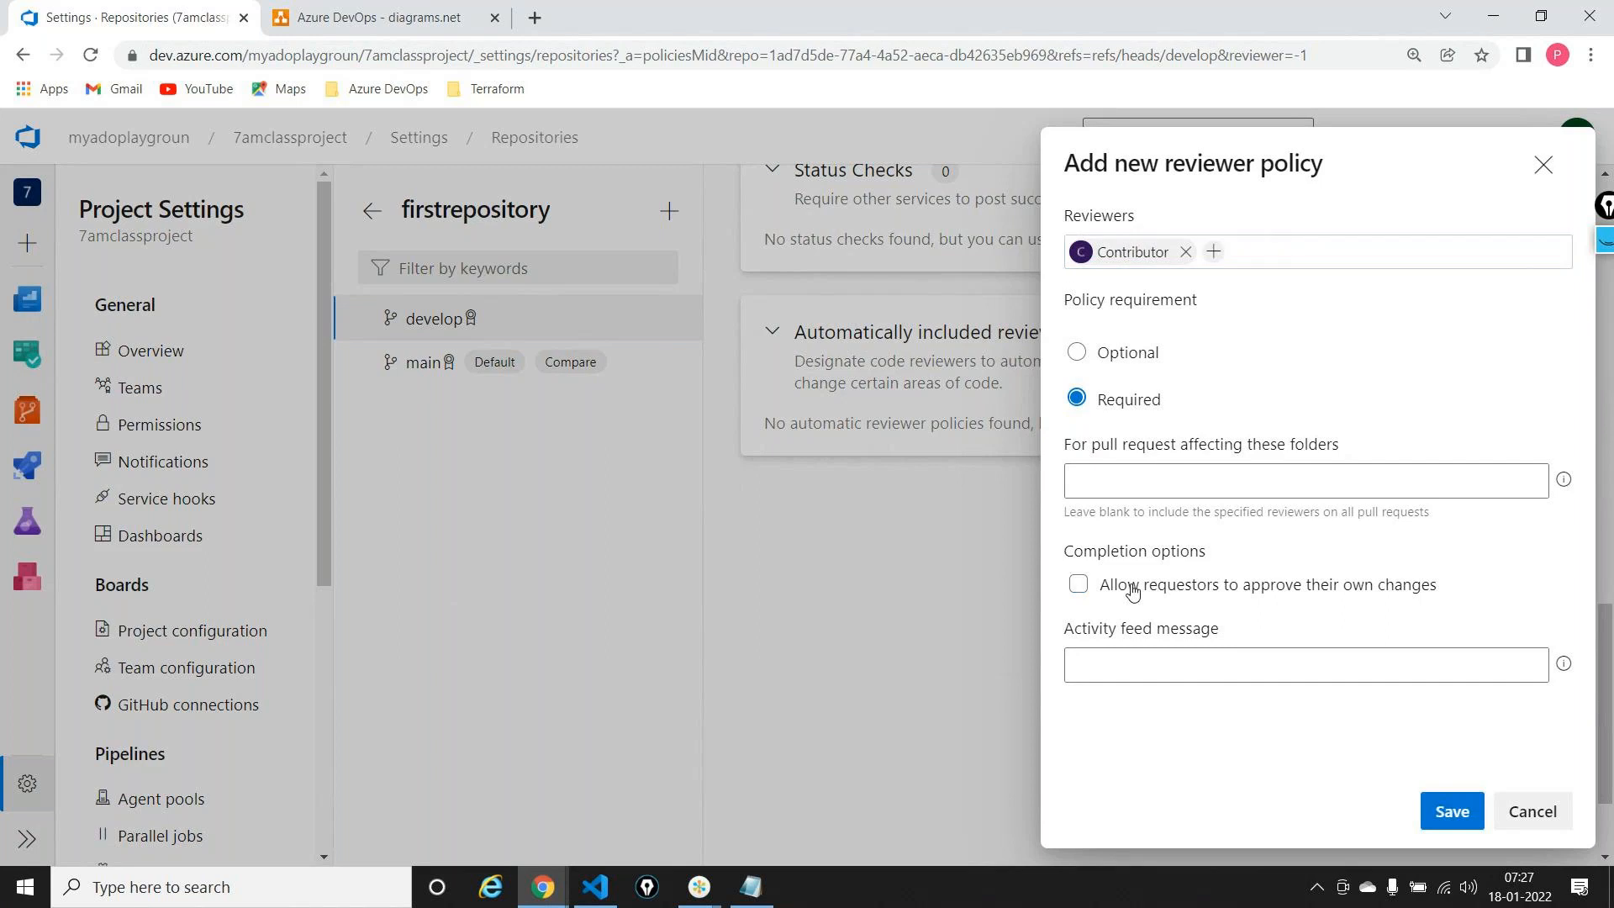
left_click(1468, 811)
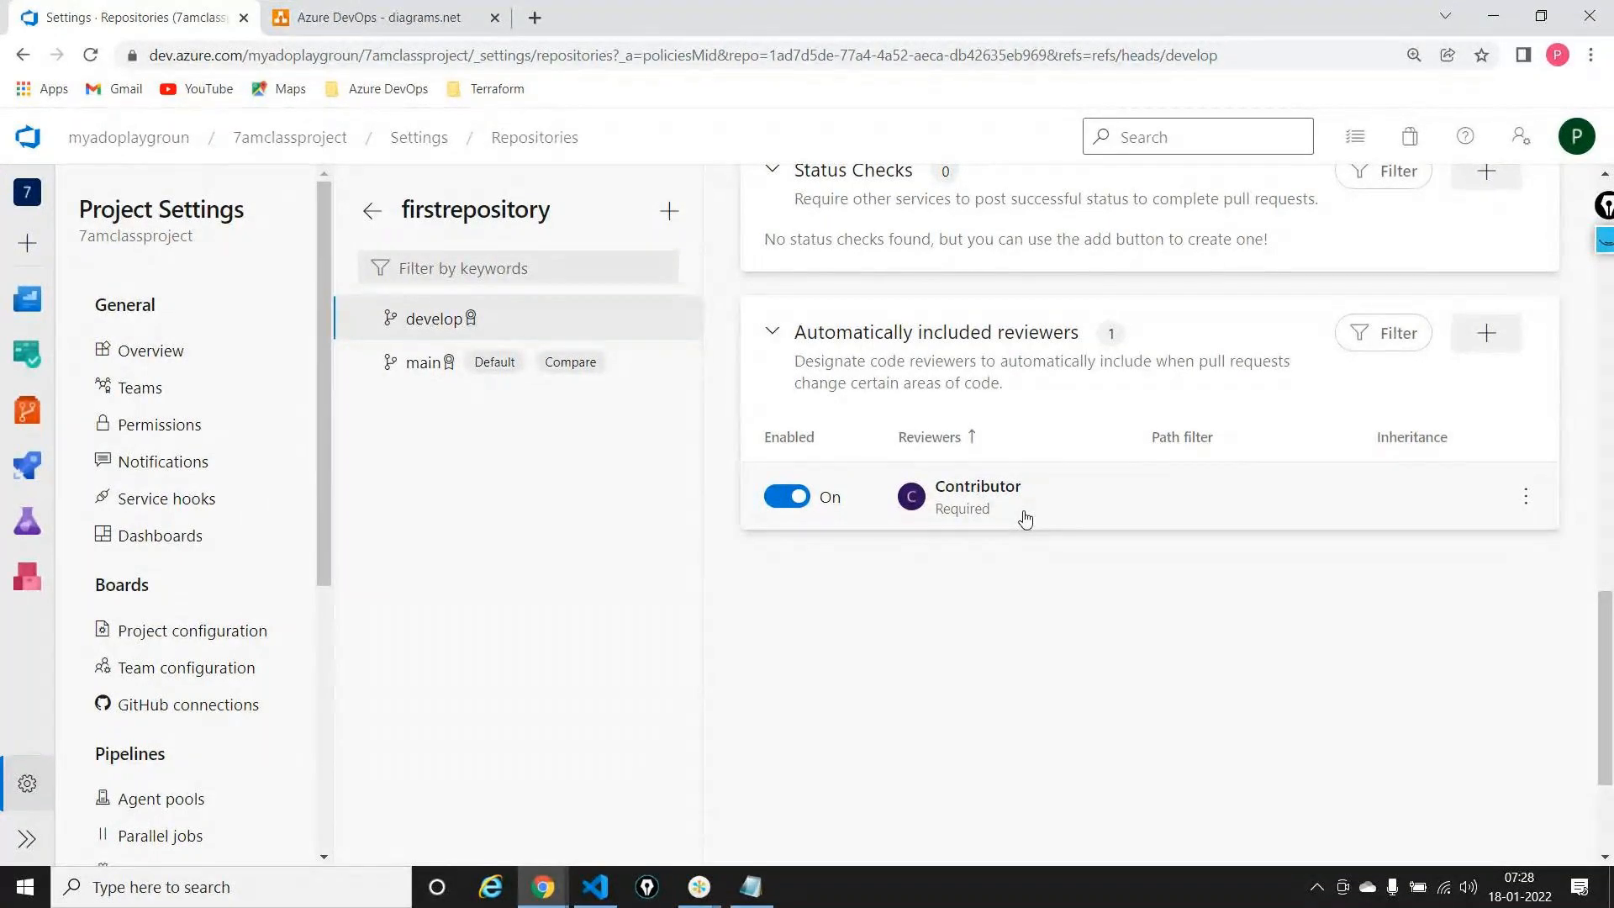
Review the develop branch's linked work items check, temporarily marking its Required option with the screen pen and clearing the drawing
scroll(1025, 517, "up", 15)
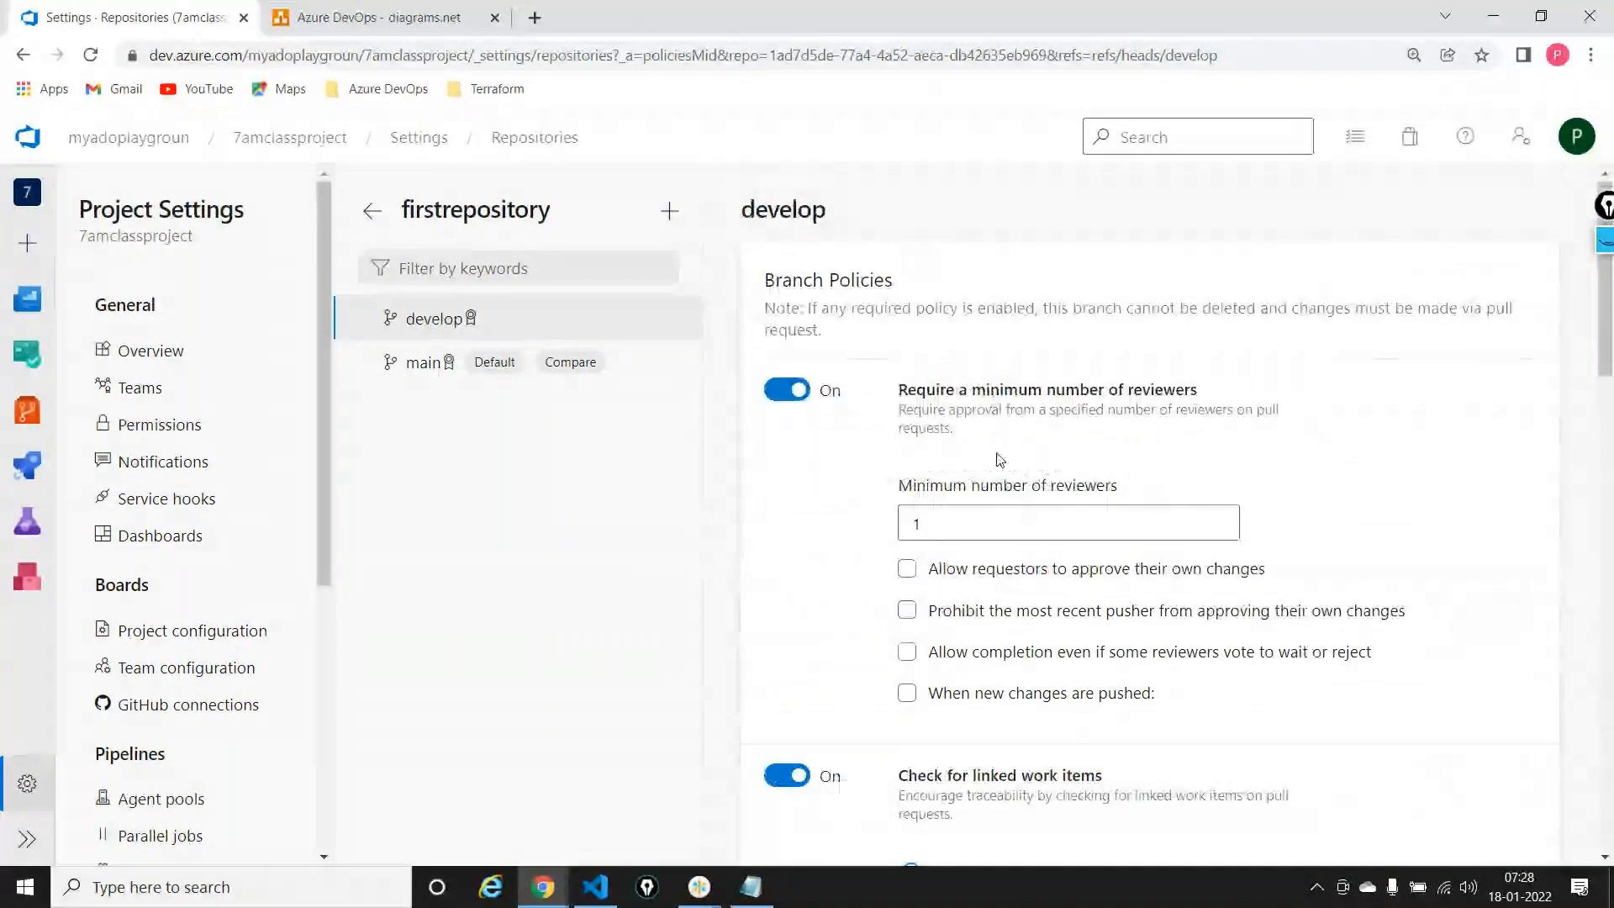
scroll(967, 614, "down", 1)
triple_click(962, 664)
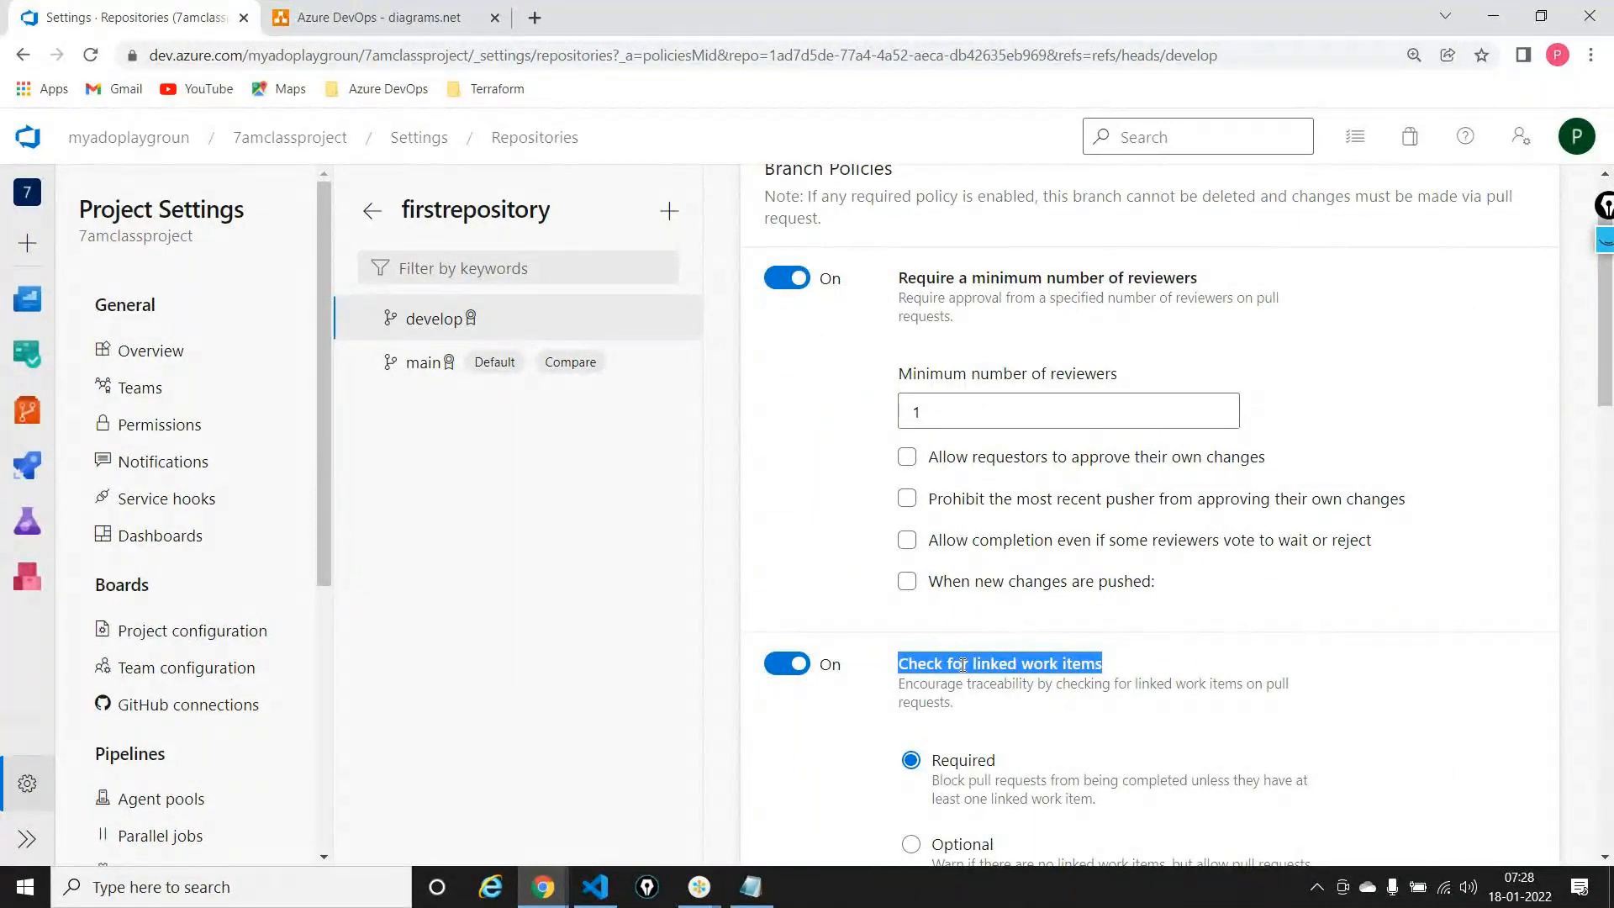
scroll(1489, 319, "down", 3)
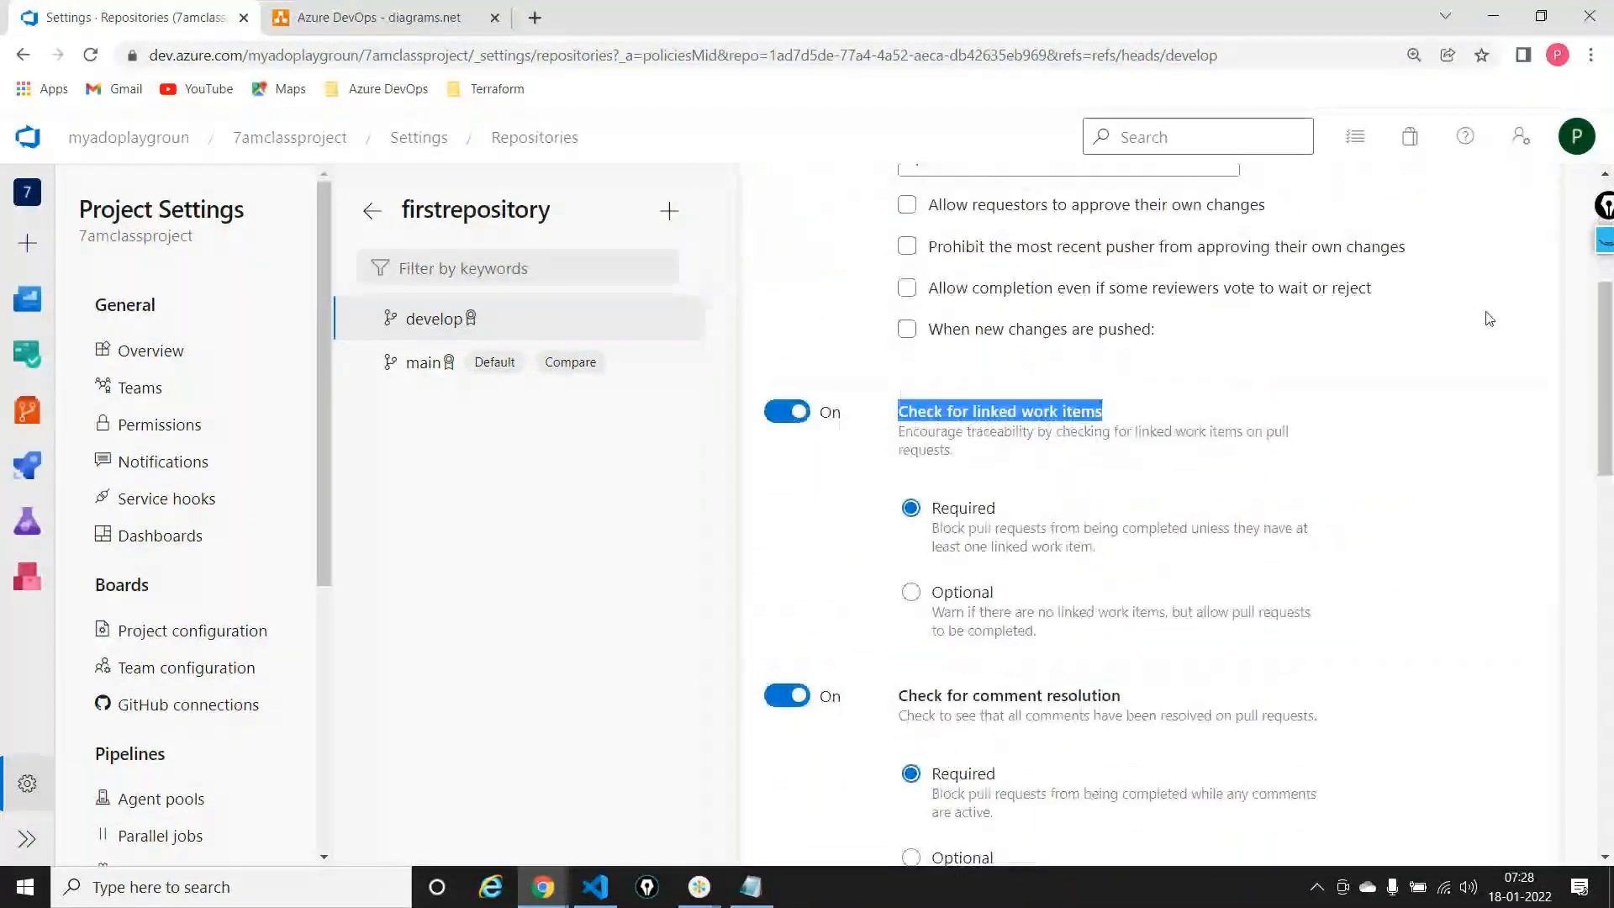
left_click(1606, 240)
left_click(1606, 292)
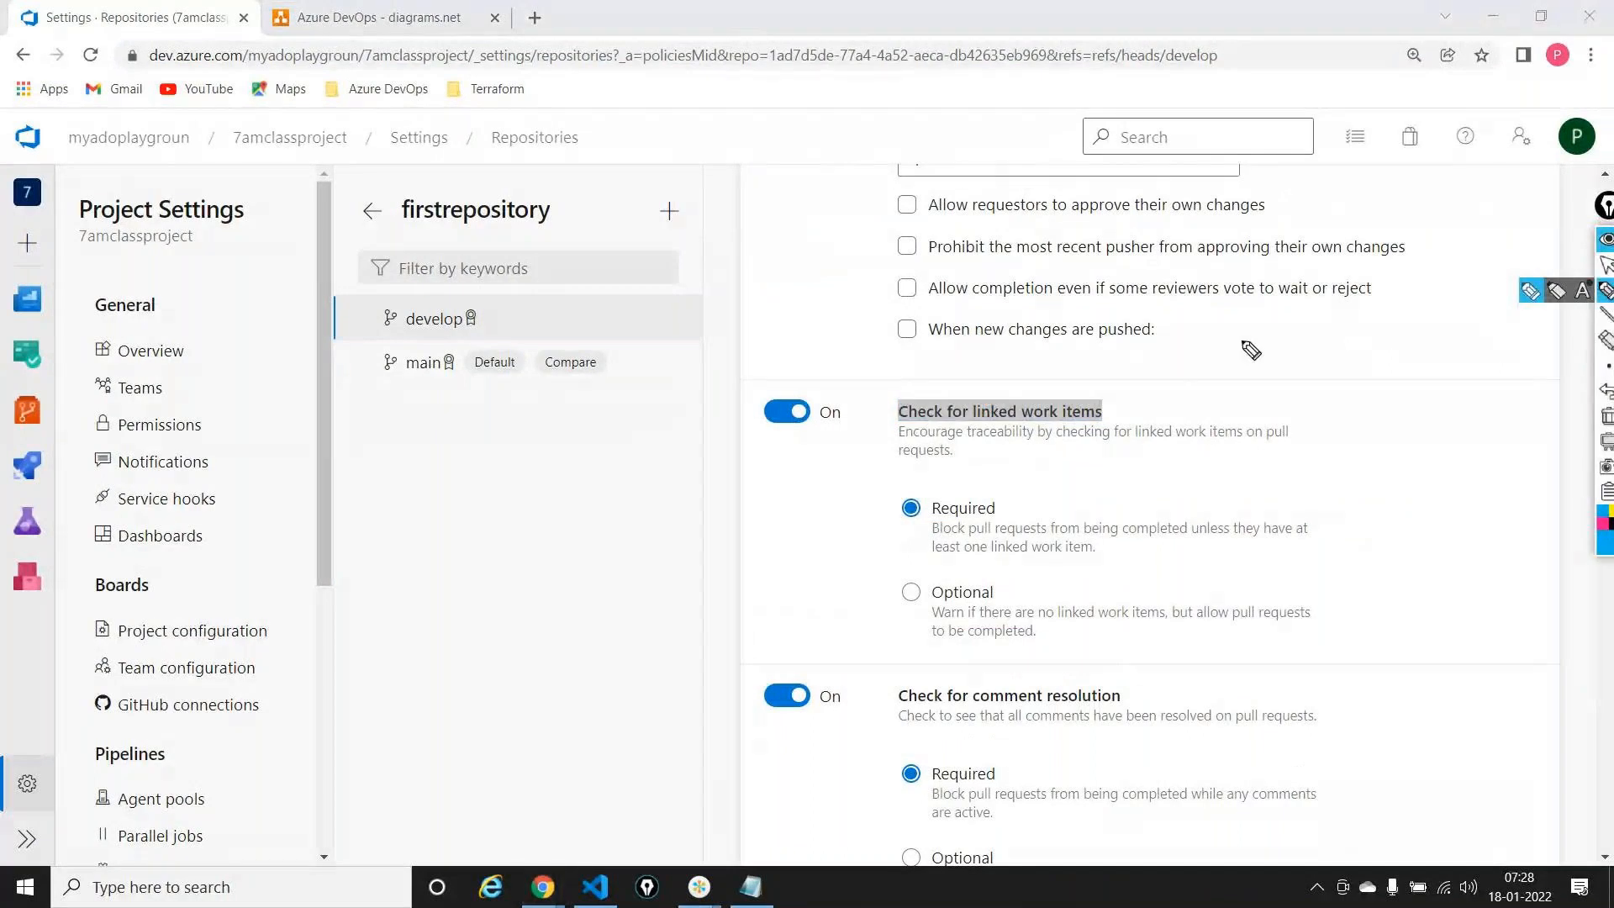
left_click_drag(1241, 341, 1160, 401)
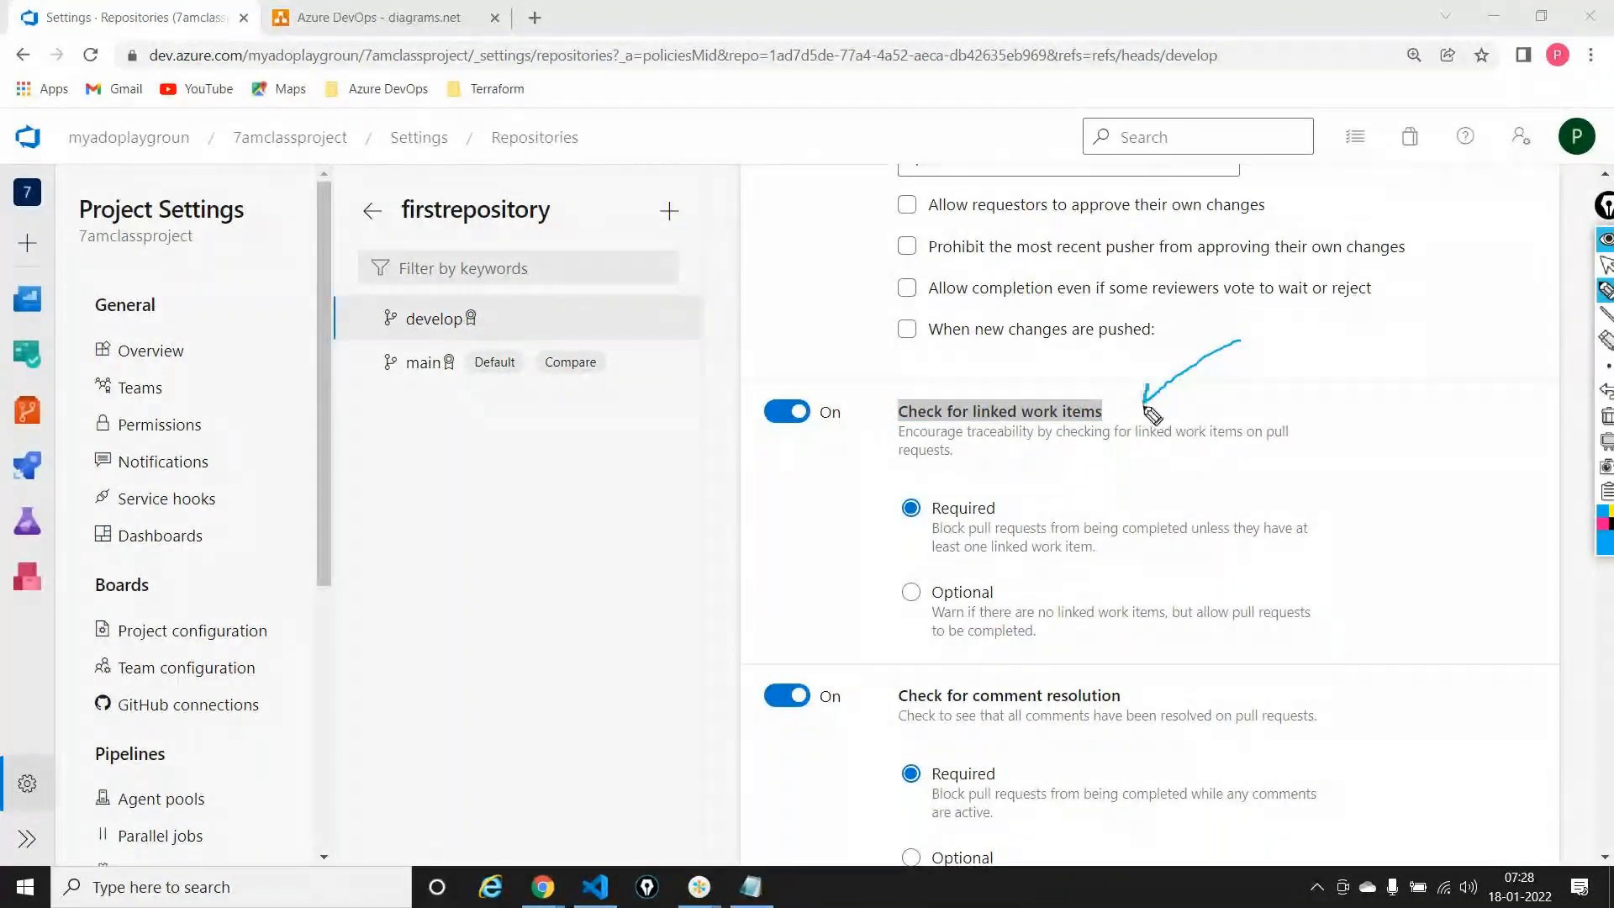
mouse_move(957, 481)
left_mouse_down()
mouse_move(891, 498)
mouse_move(904, 550)
mouse_move(1043, 548)
mouse_move(1000, 505)
mouse_move(975, 507)
left_mouse_up()
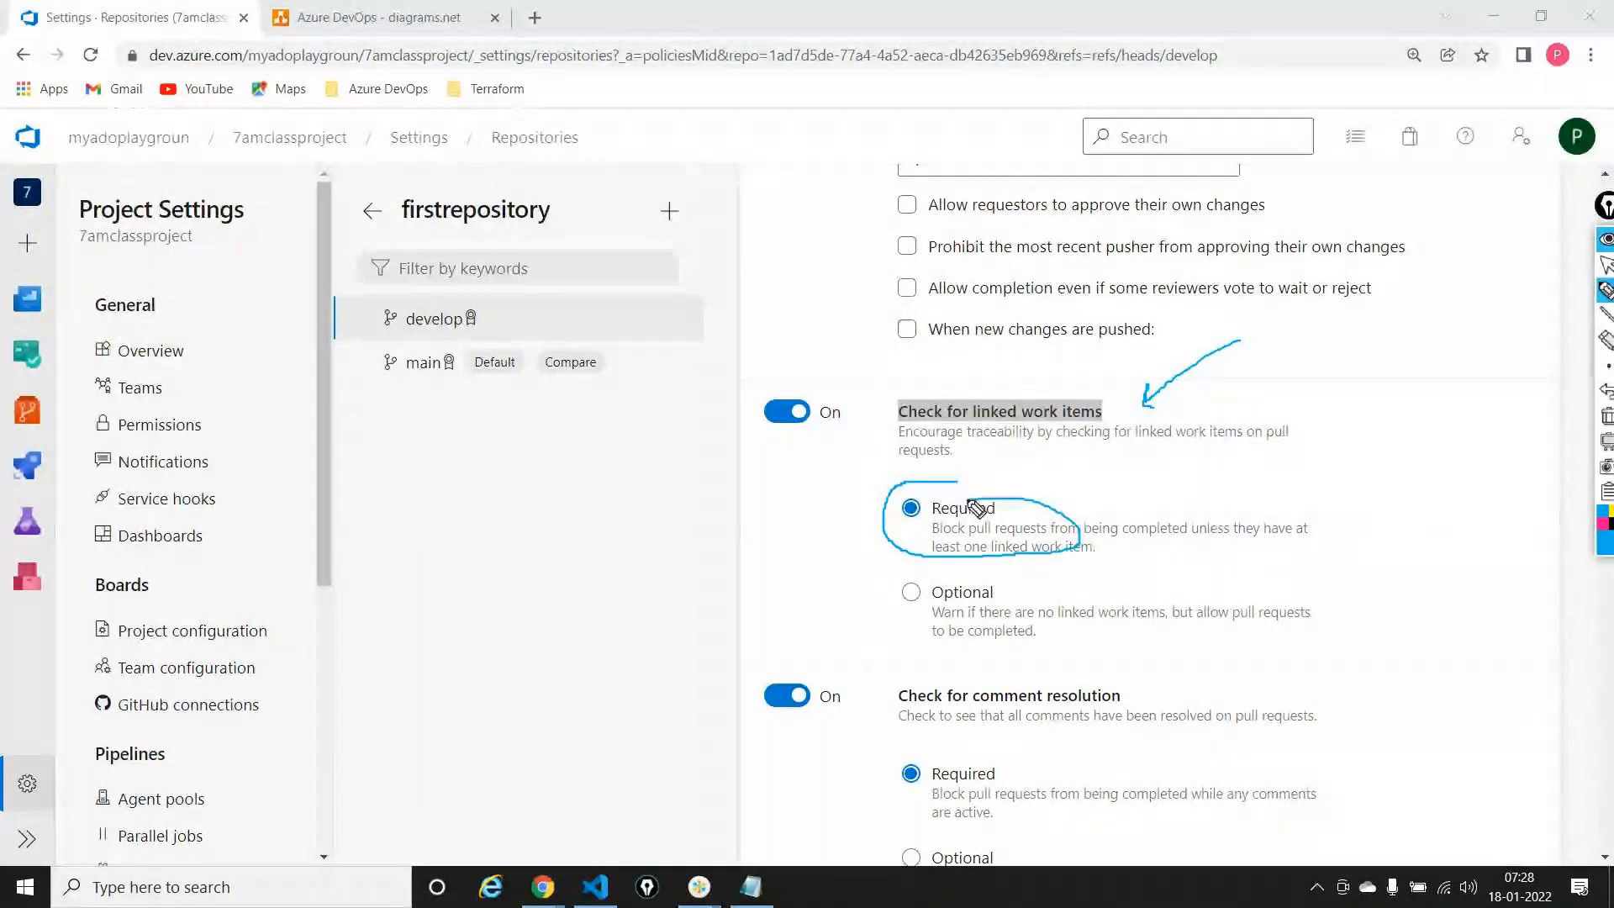
left_click(1606, 416)
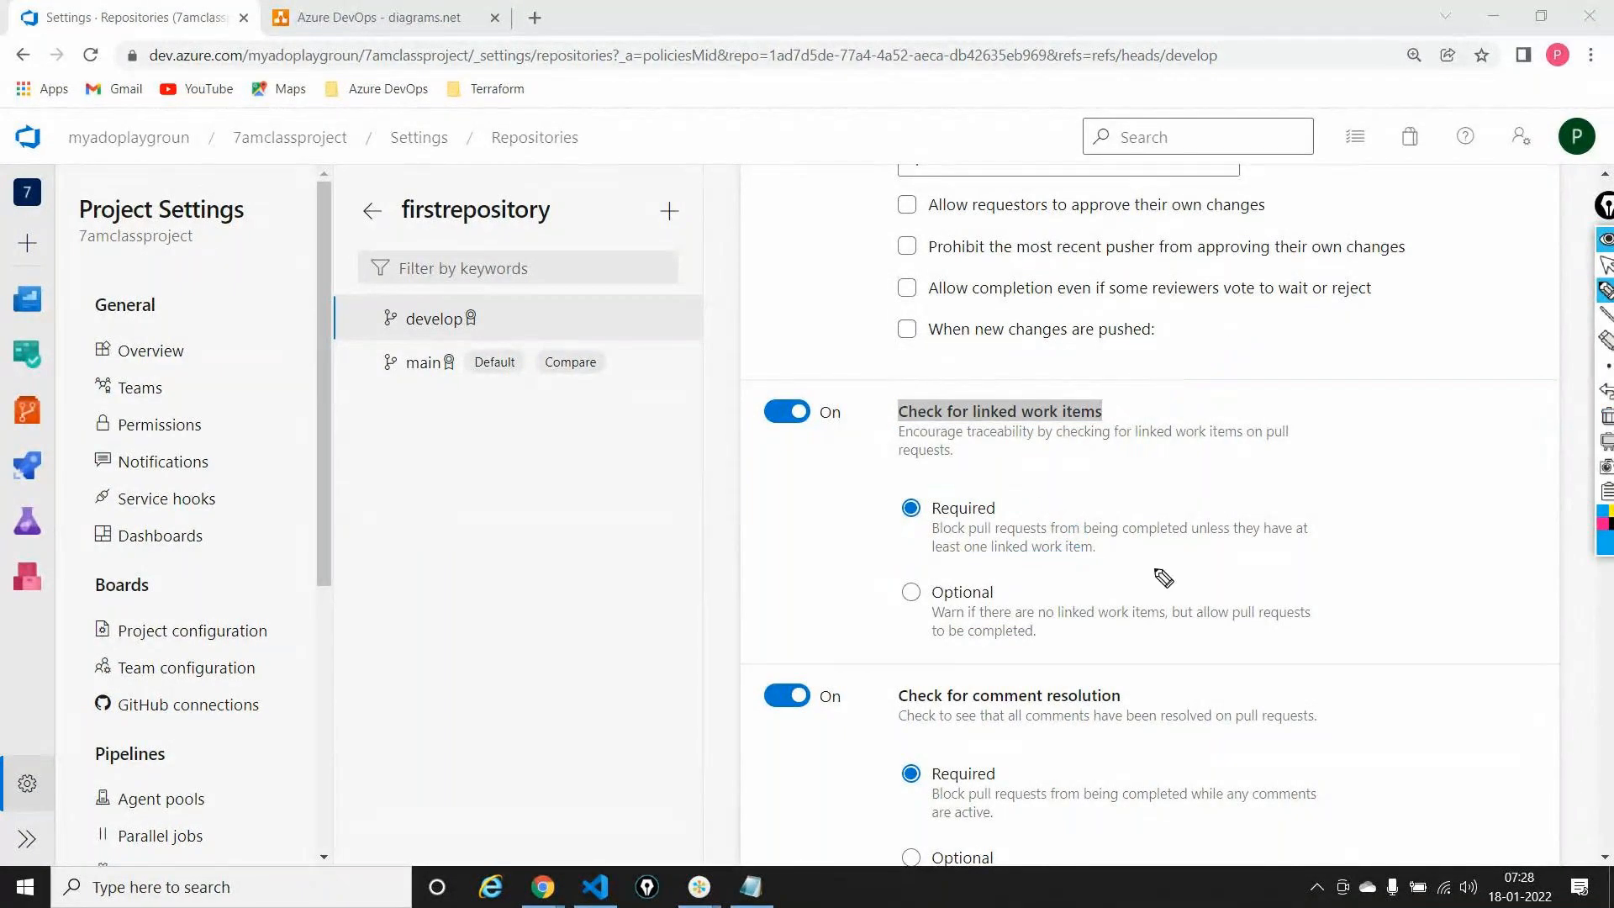
left_click(1605, 265)
Review the comment resolution check and the remaining develop branch policies through the automatically included reviewers
scroll(1243, 498, "down", 2)
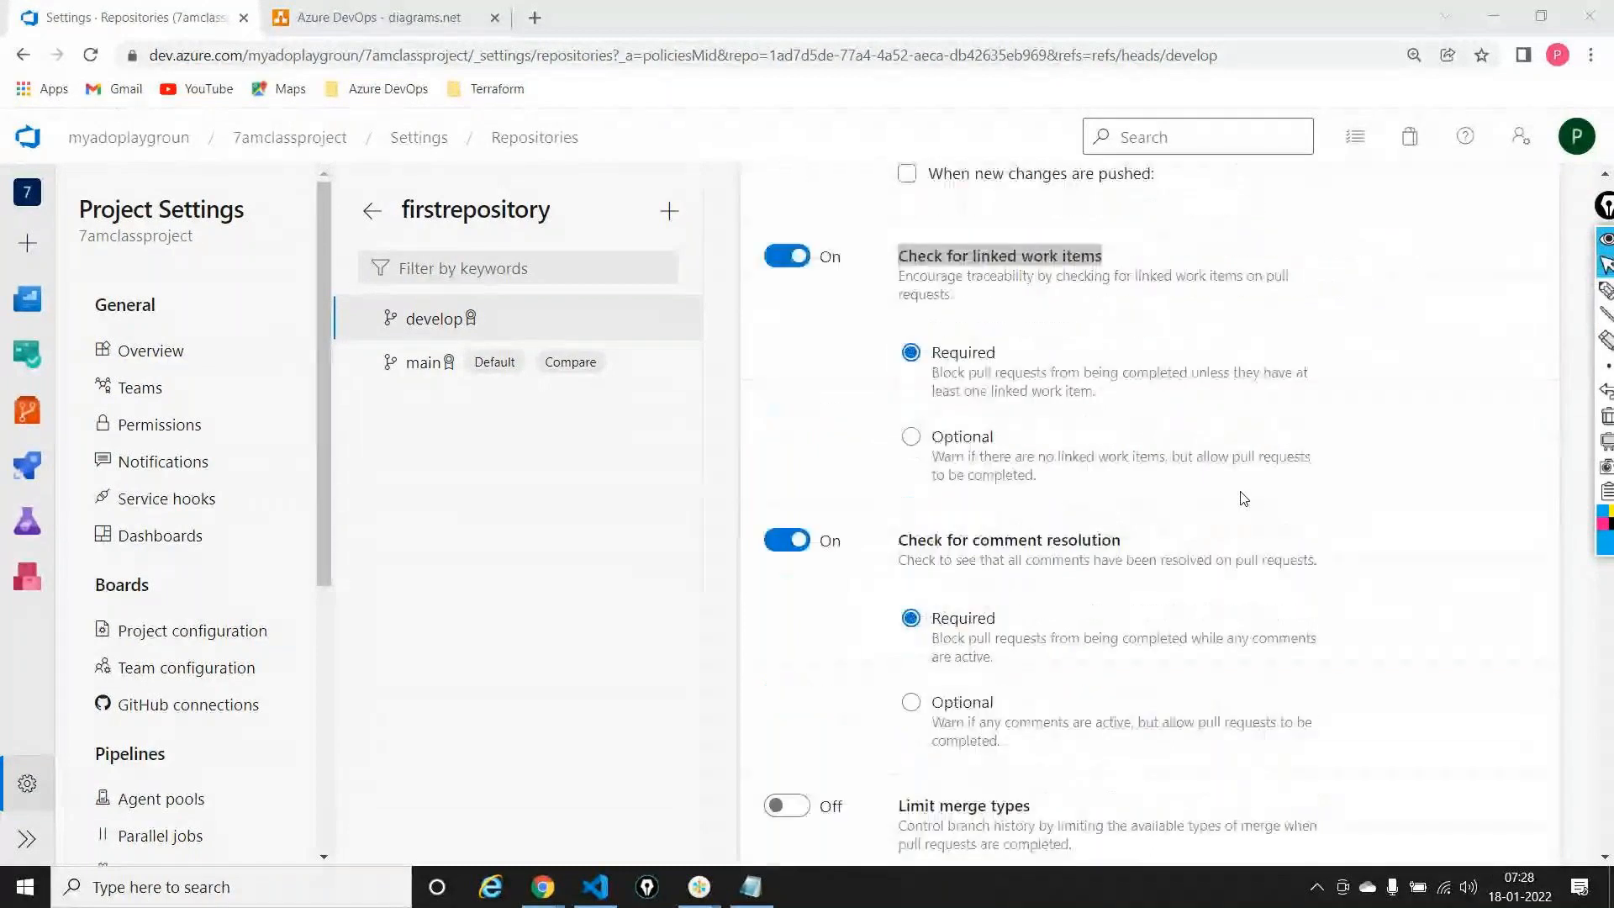
scroll(926, 522, "down", 1)
triple_click(921, 502)
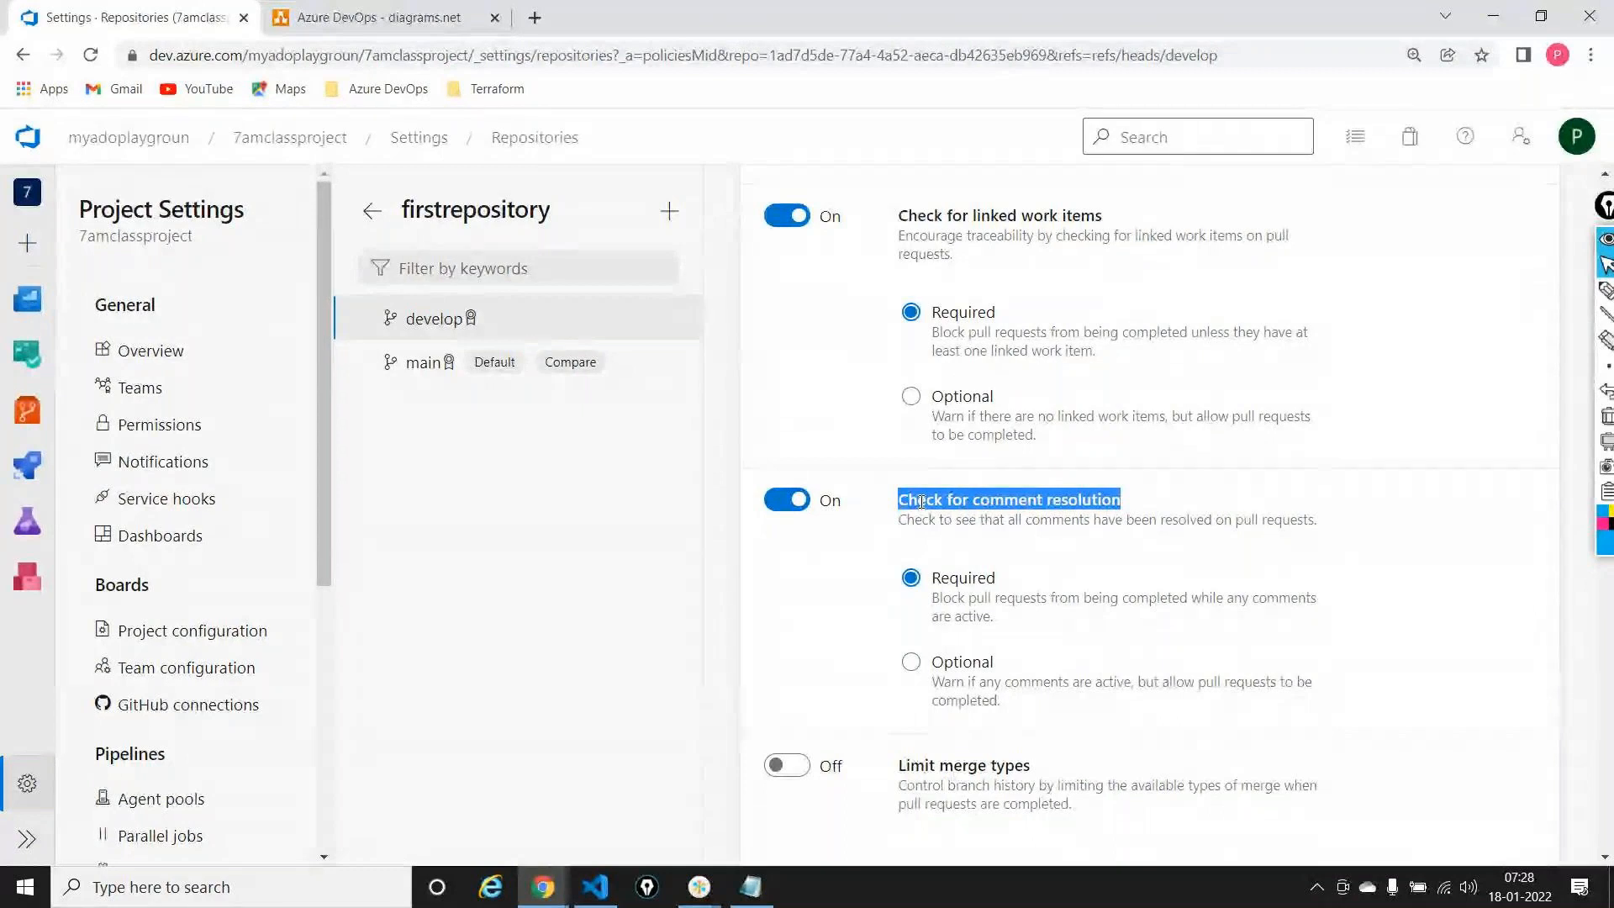
scroll(922, 502, "up", 6)
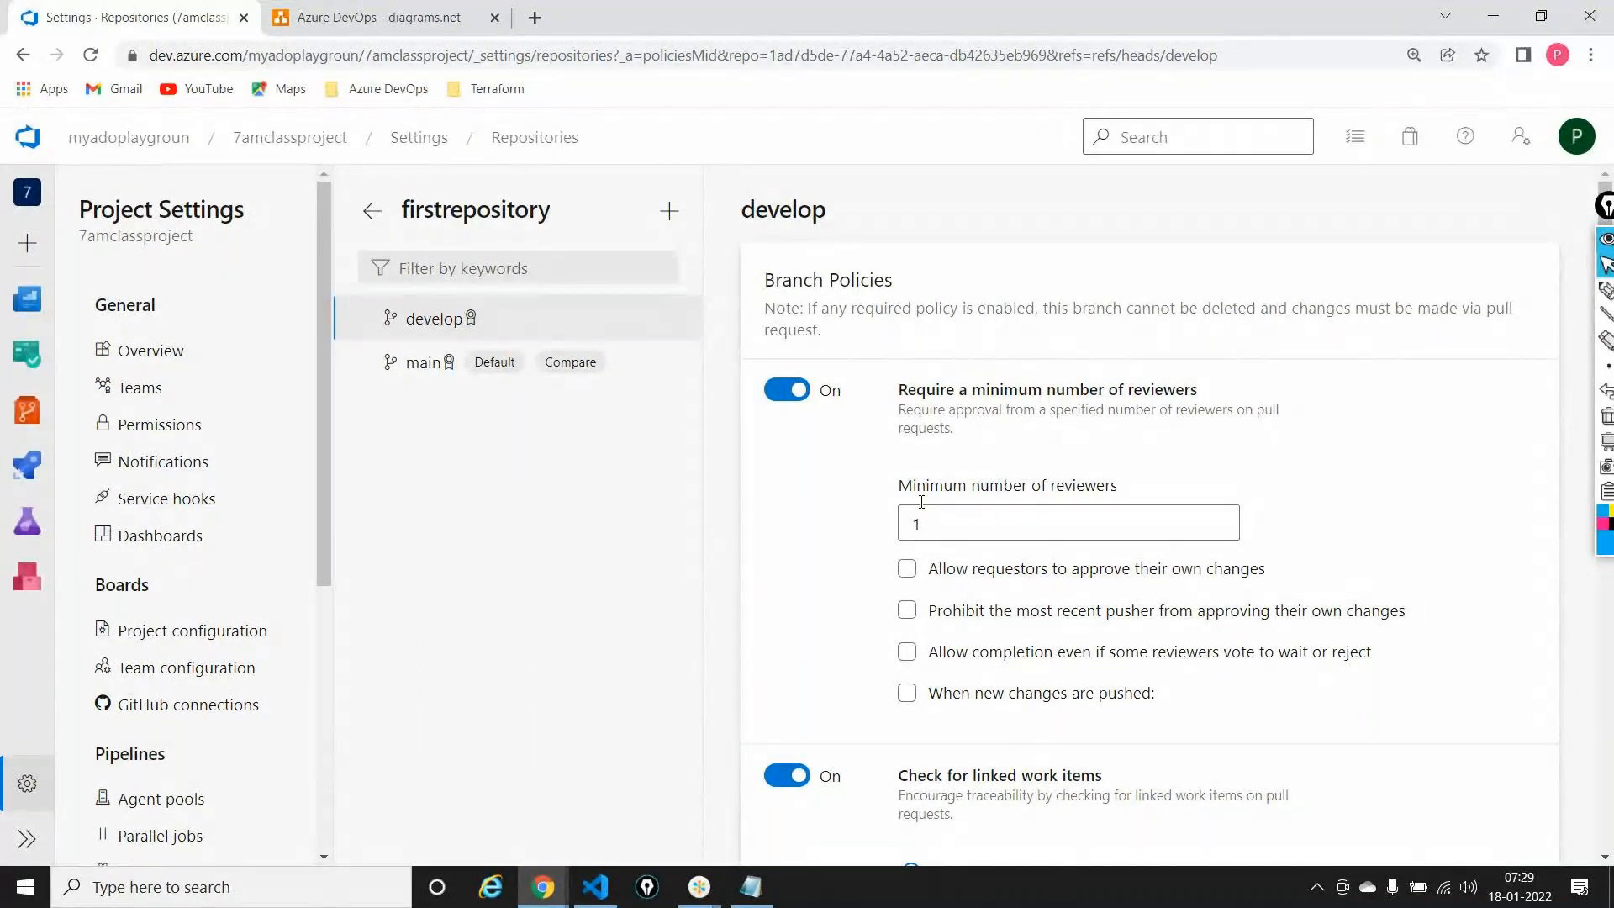
scroll(921, 502, "down", 5)
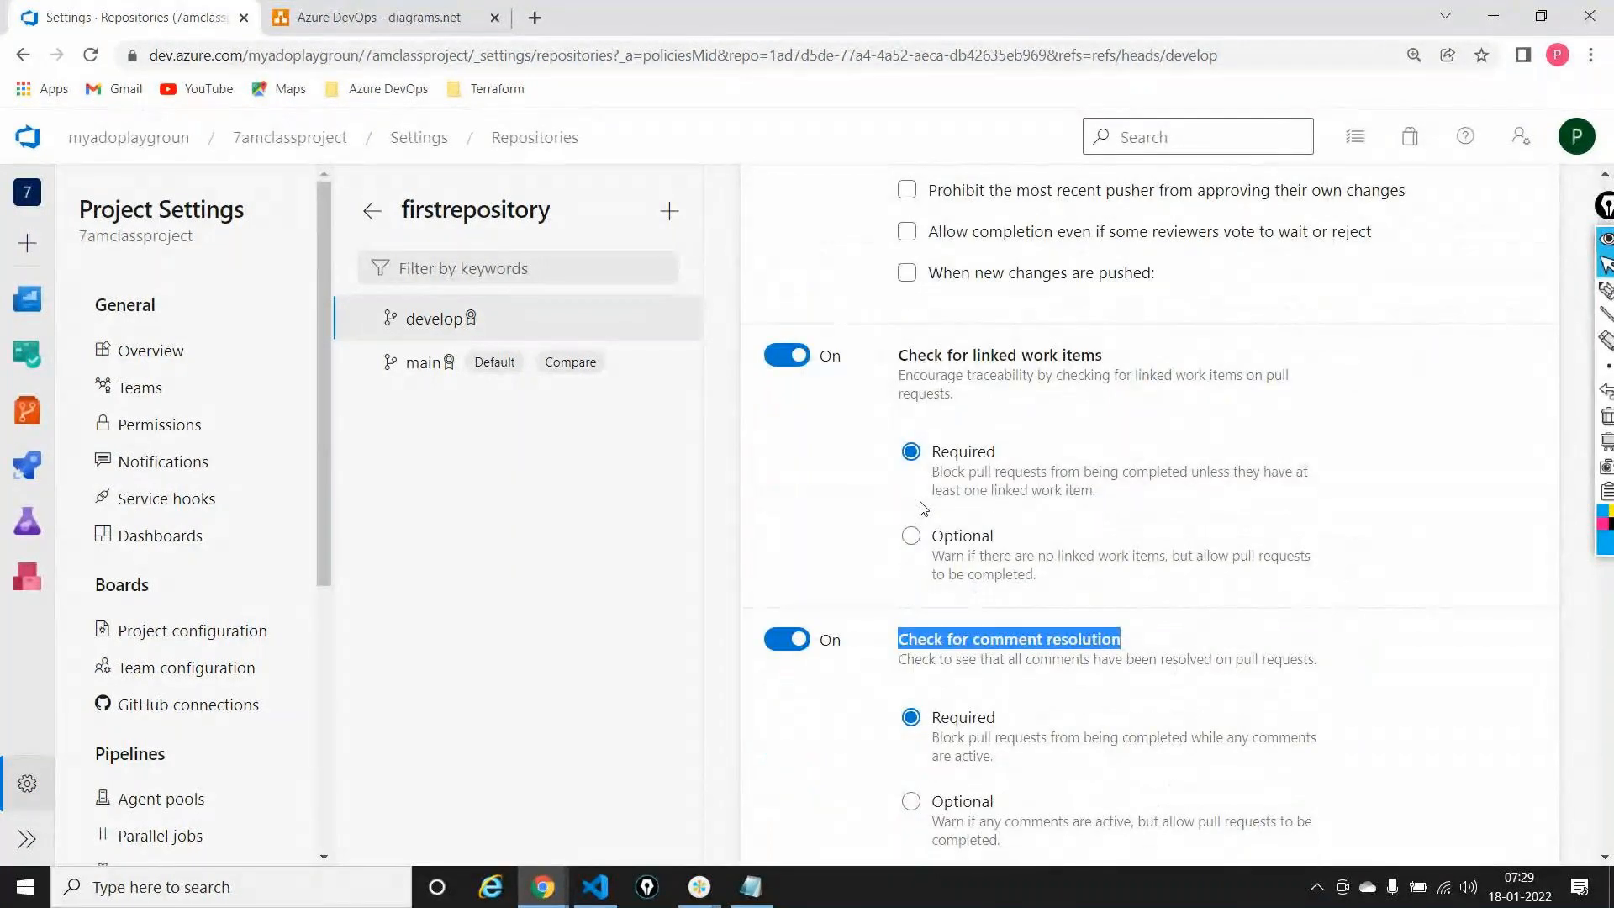
scroll(922, 508, "down", 3)
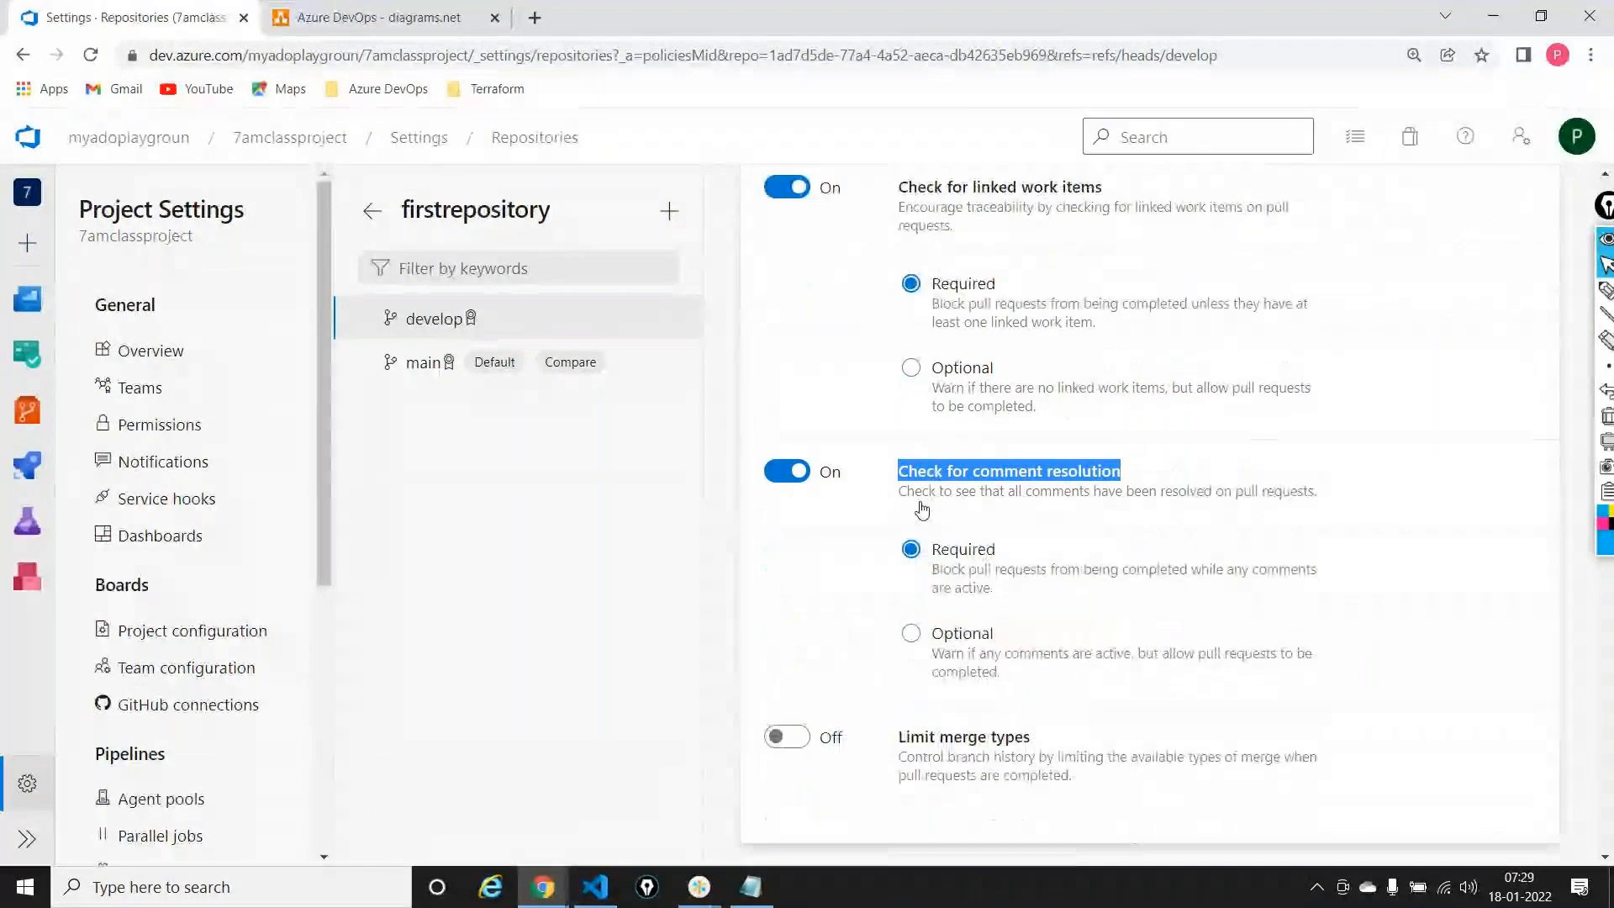
scroll(923, 509, "down", 3)
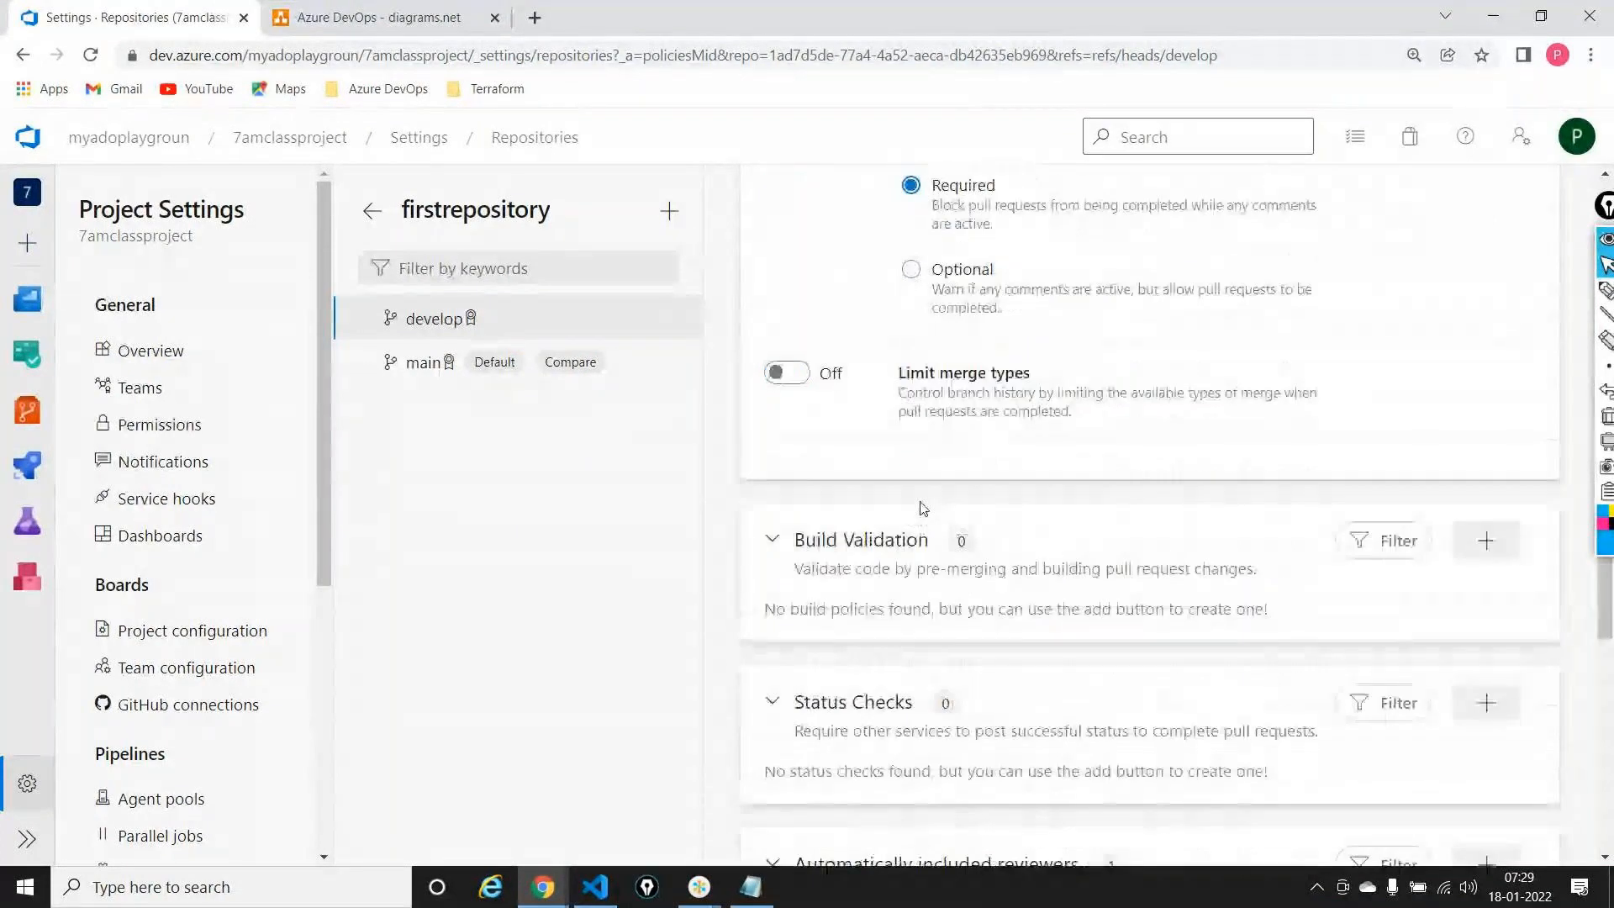
scroll(923, 509, "down", 3)
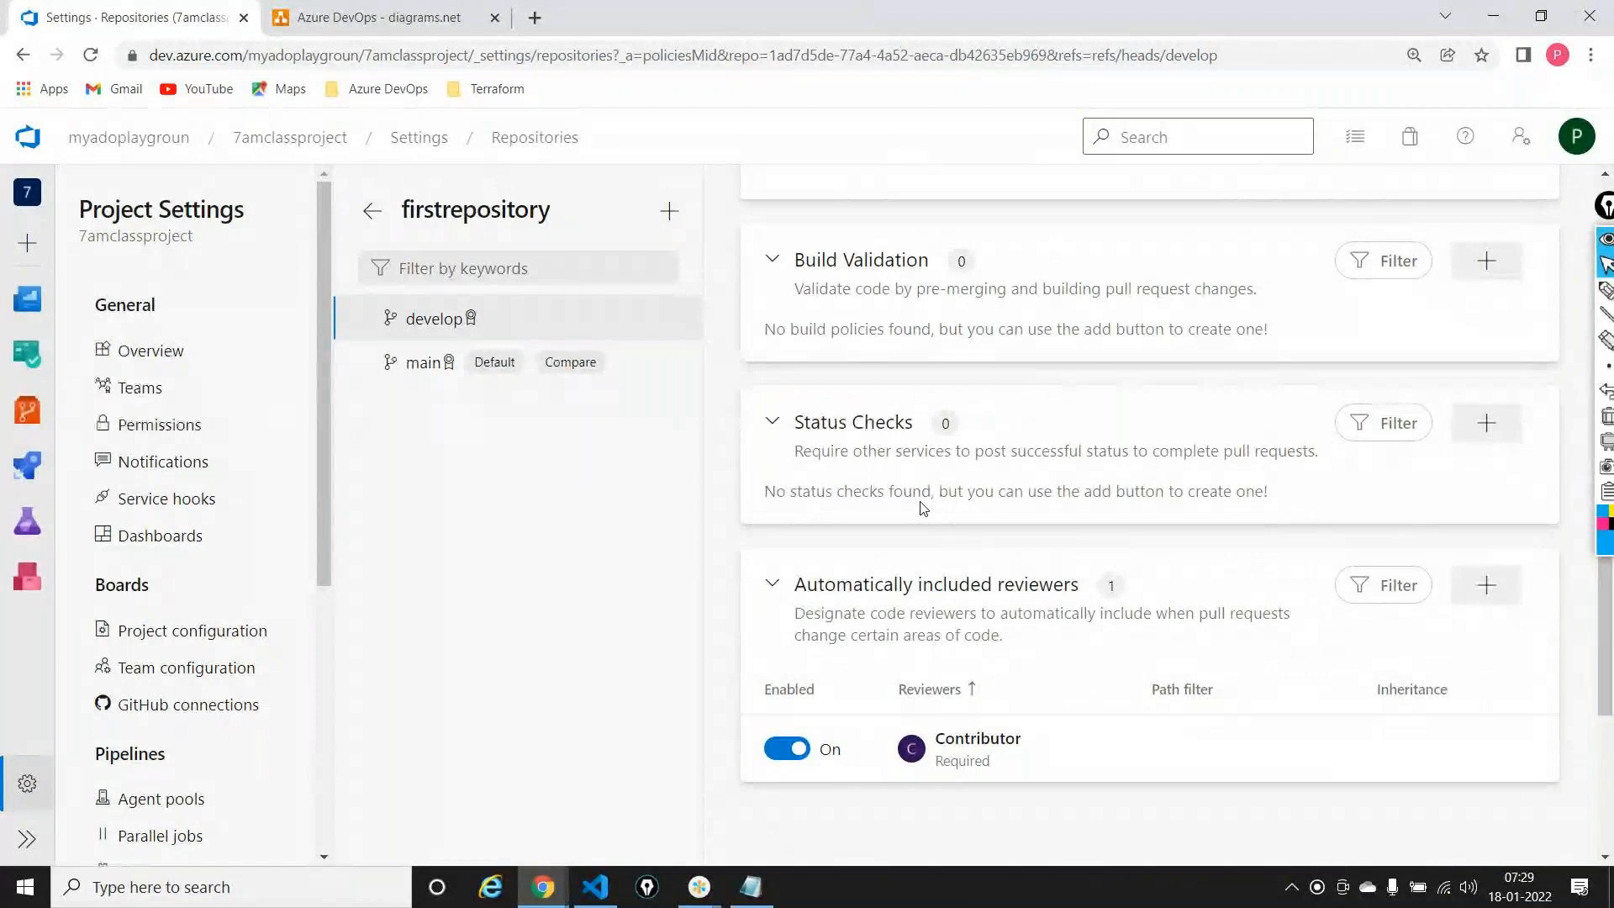
key("alt+Tab")
key("alt+Tab")
key("alt+Tab")
key("alt+Tab")
key("alt+Tab")
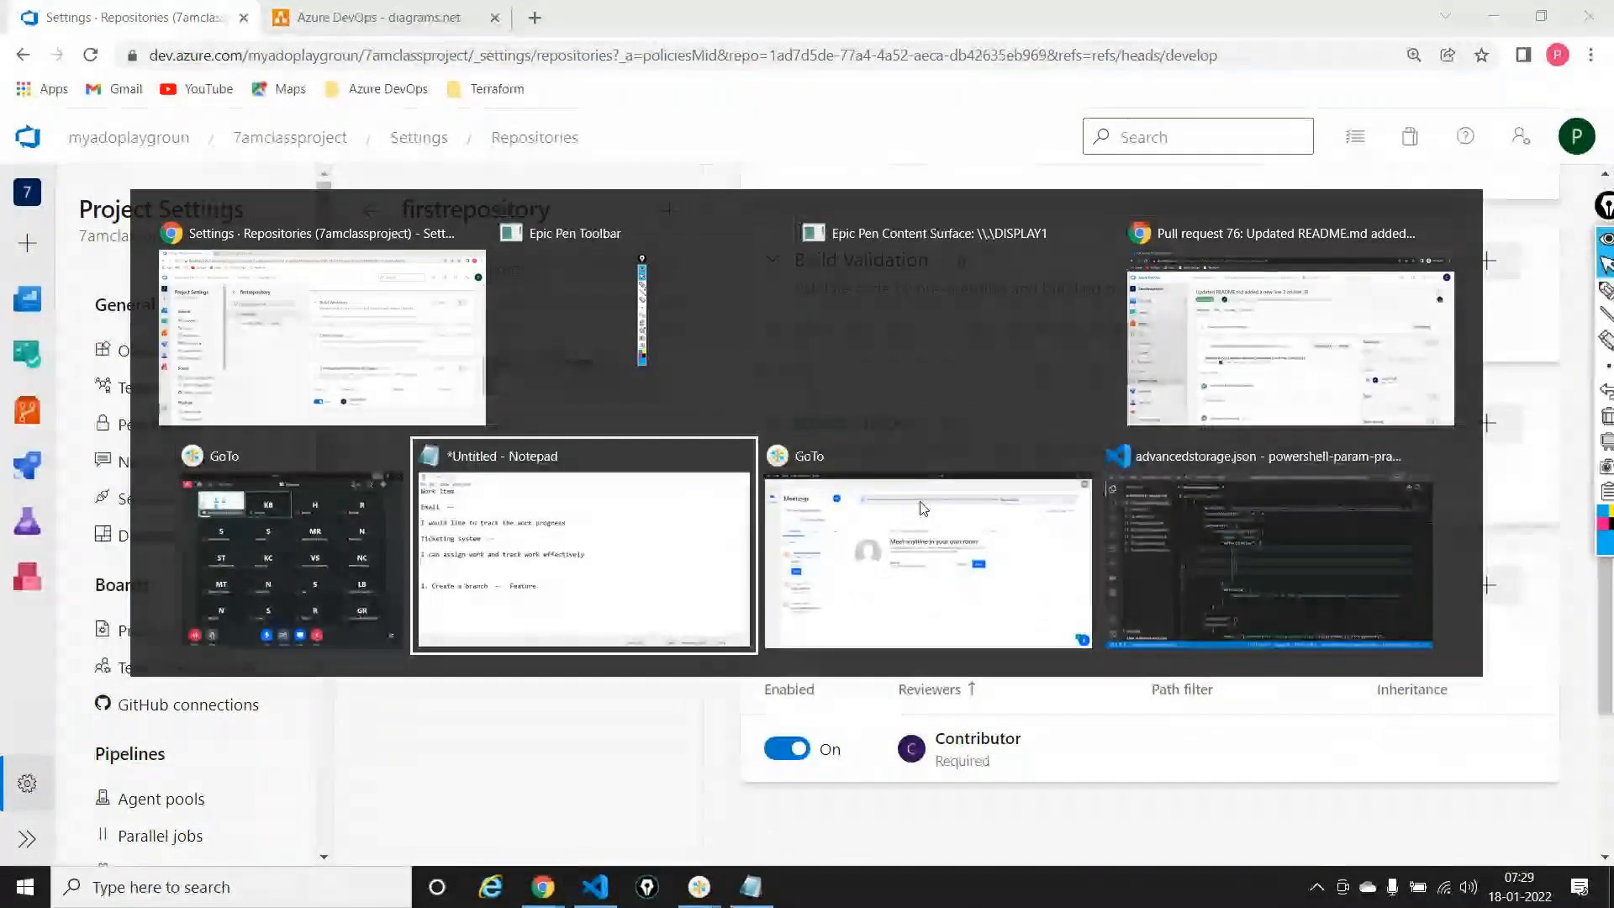
key("alt+Tab")
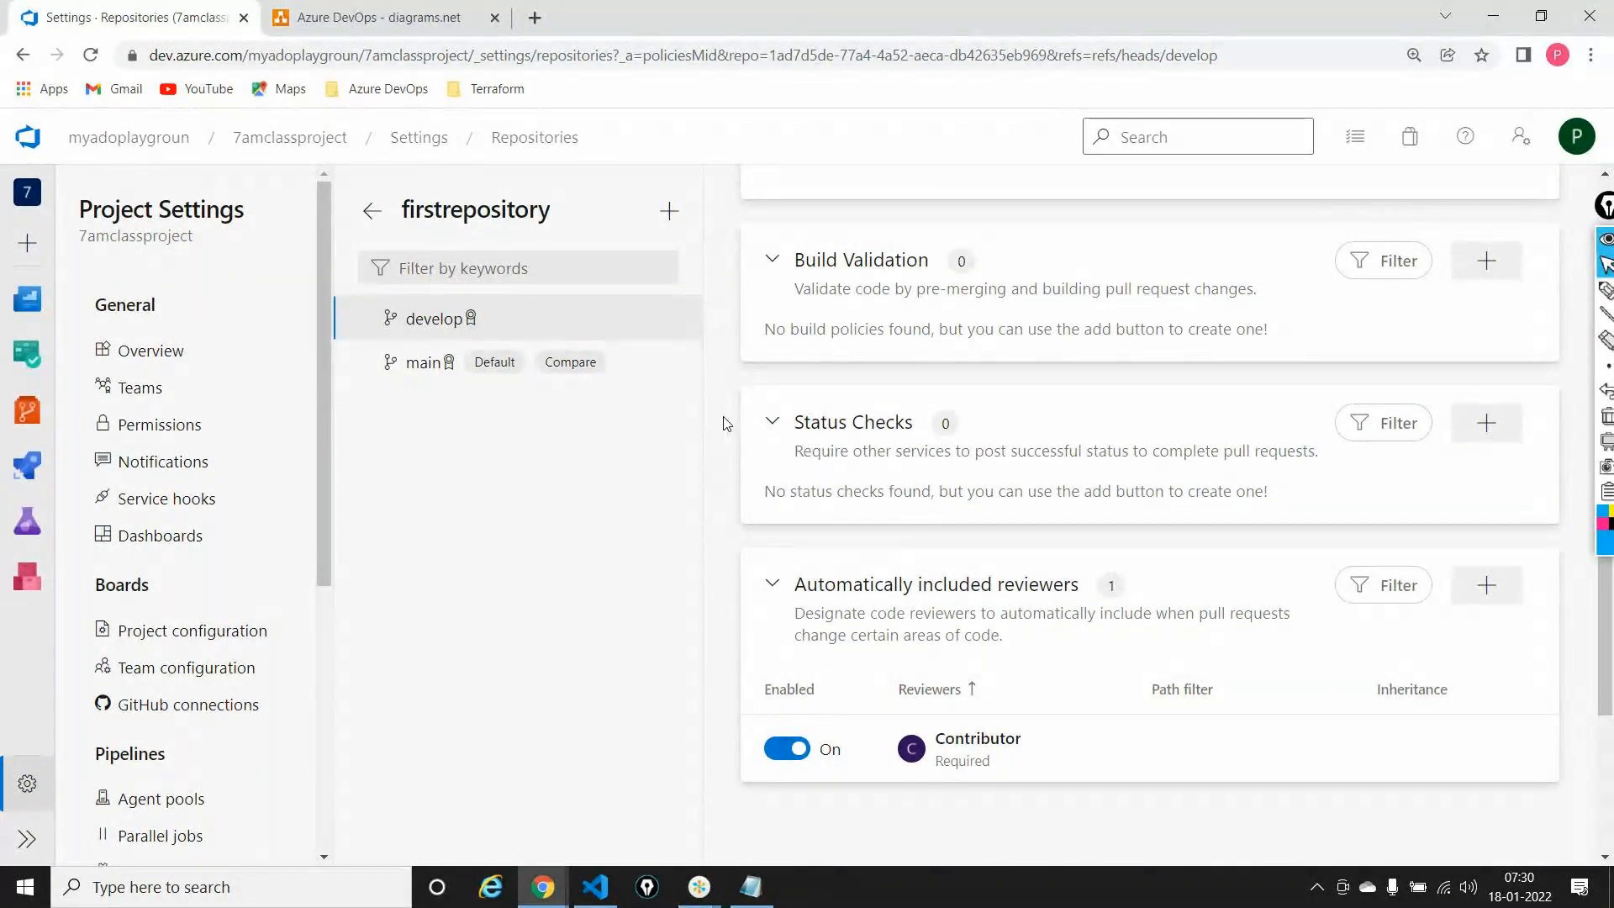
Open README.md from the develop branch in the firstrepository files
mouse_move(11, 408)
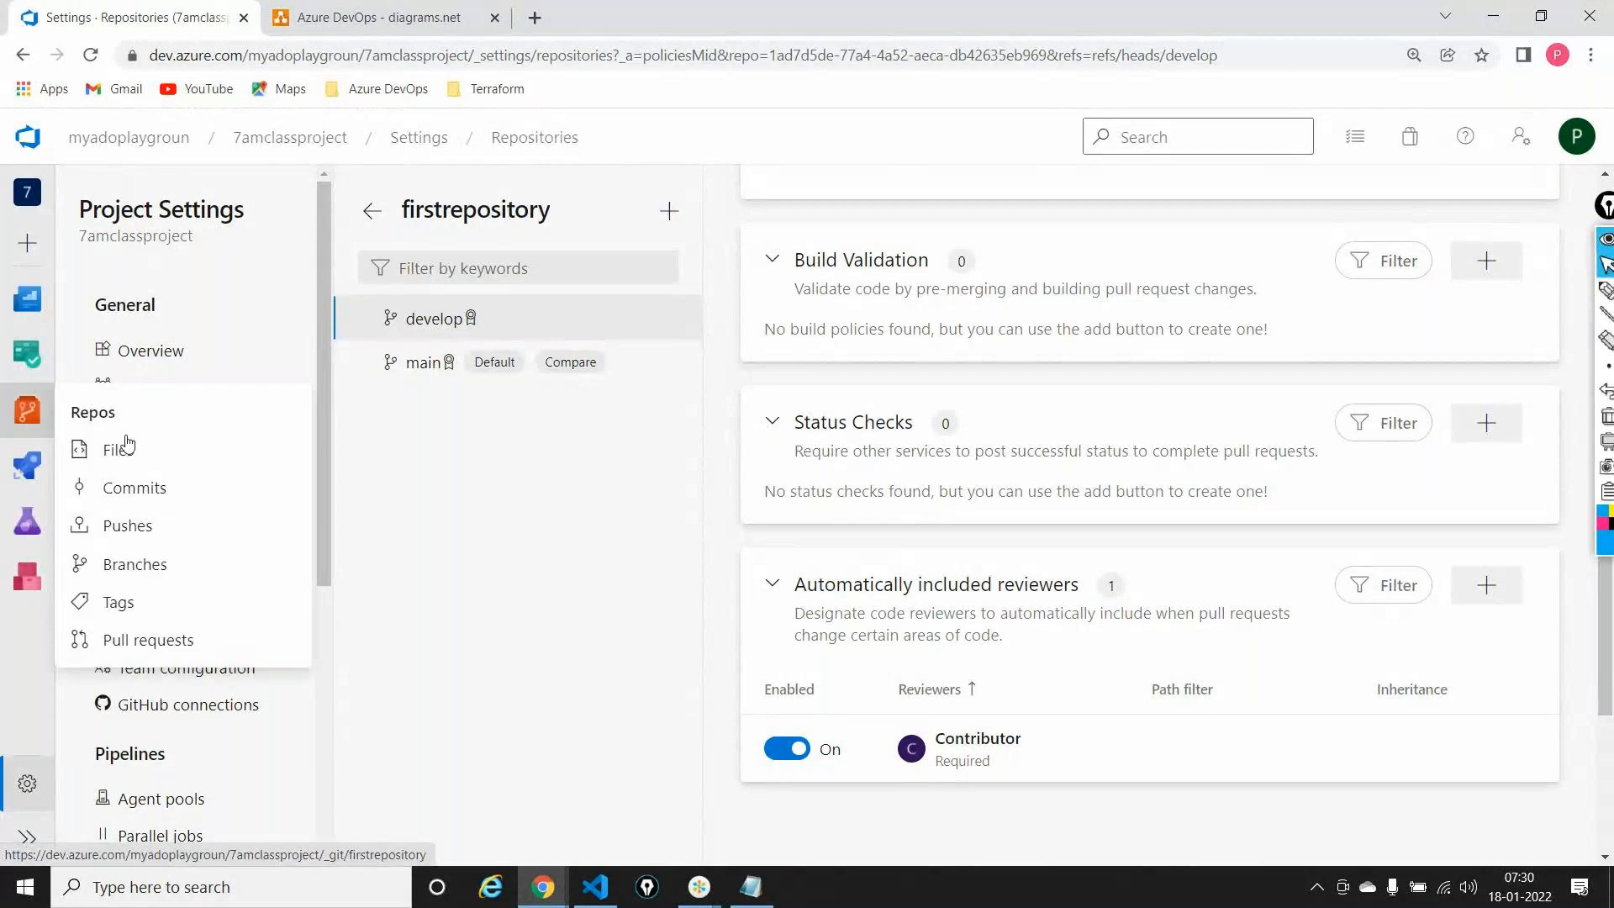
left_click(151, 467)
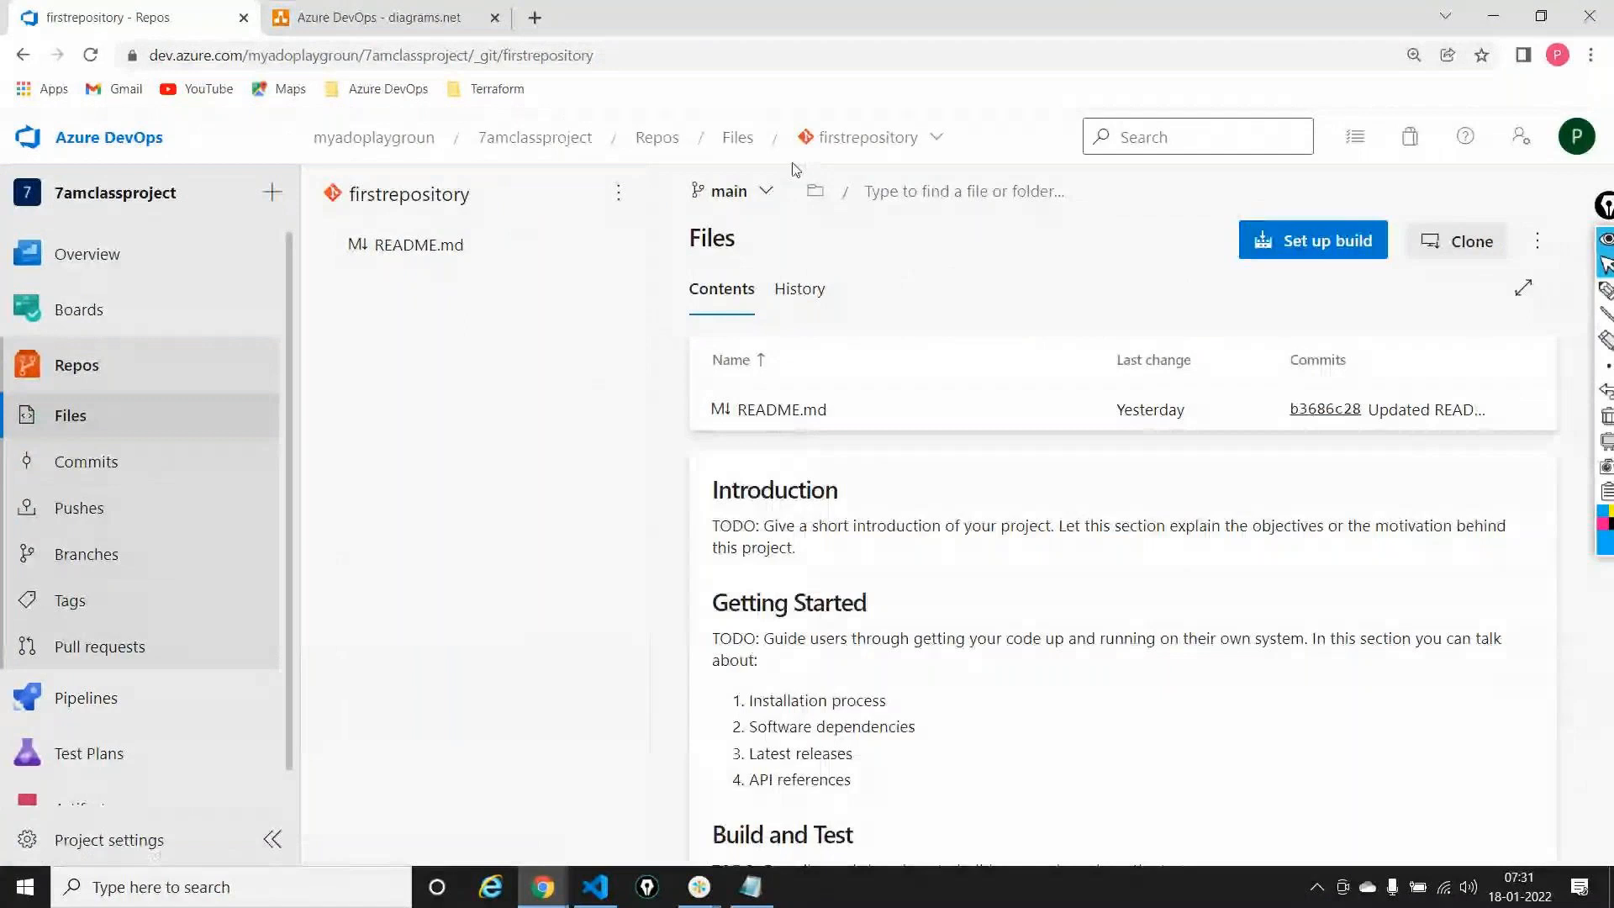
left_click(753, 192)
left_click(767, 404)
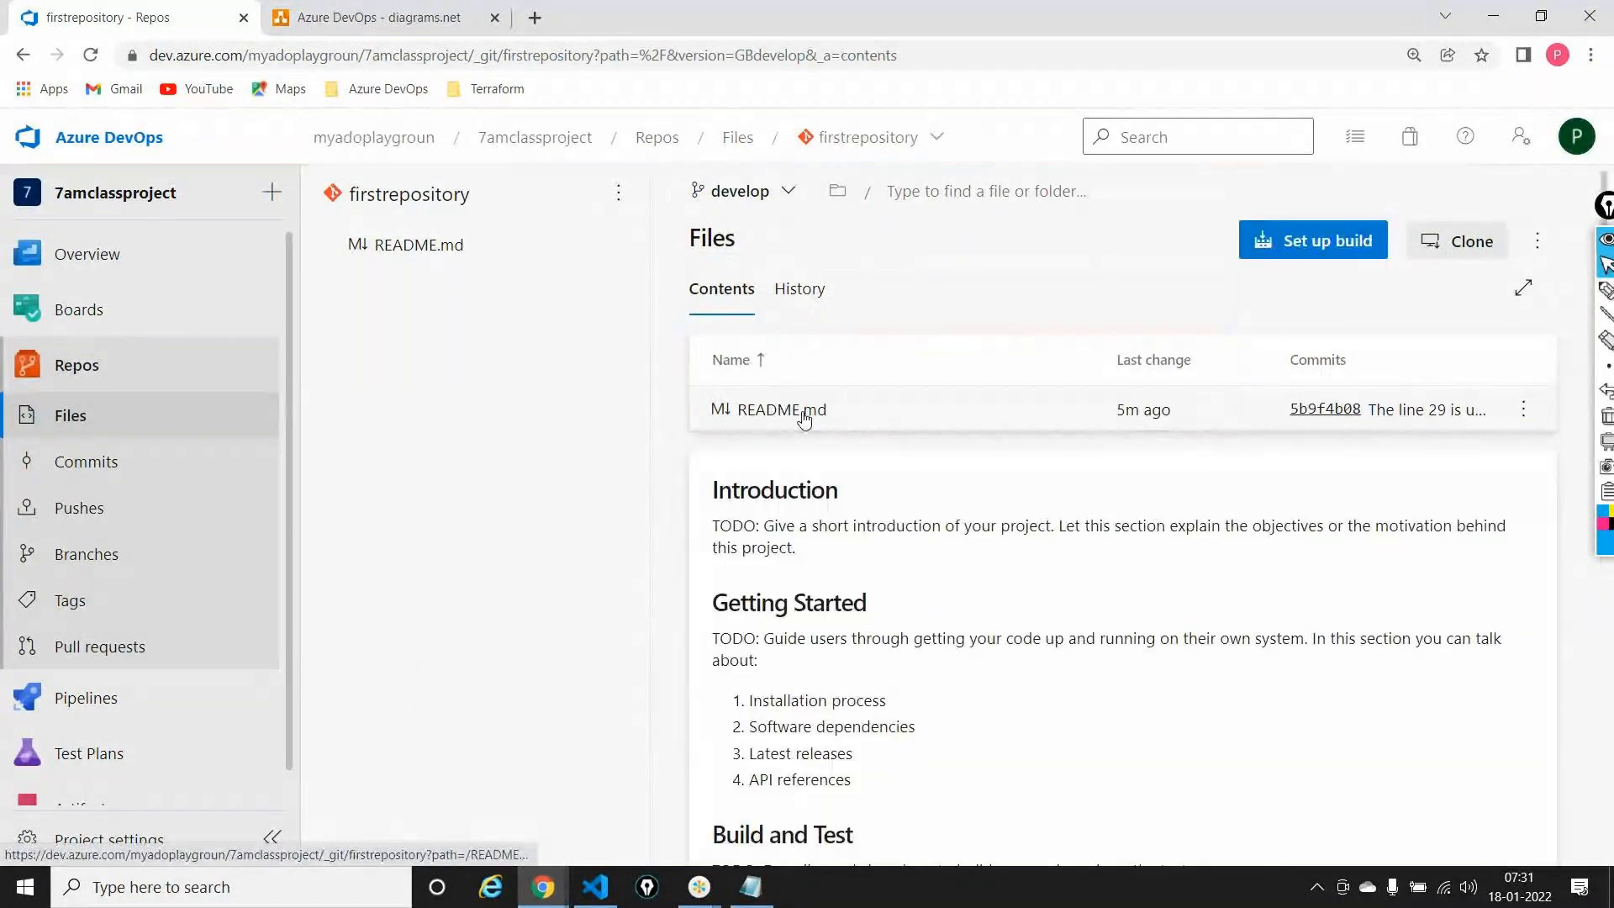
left_click(805, 413)
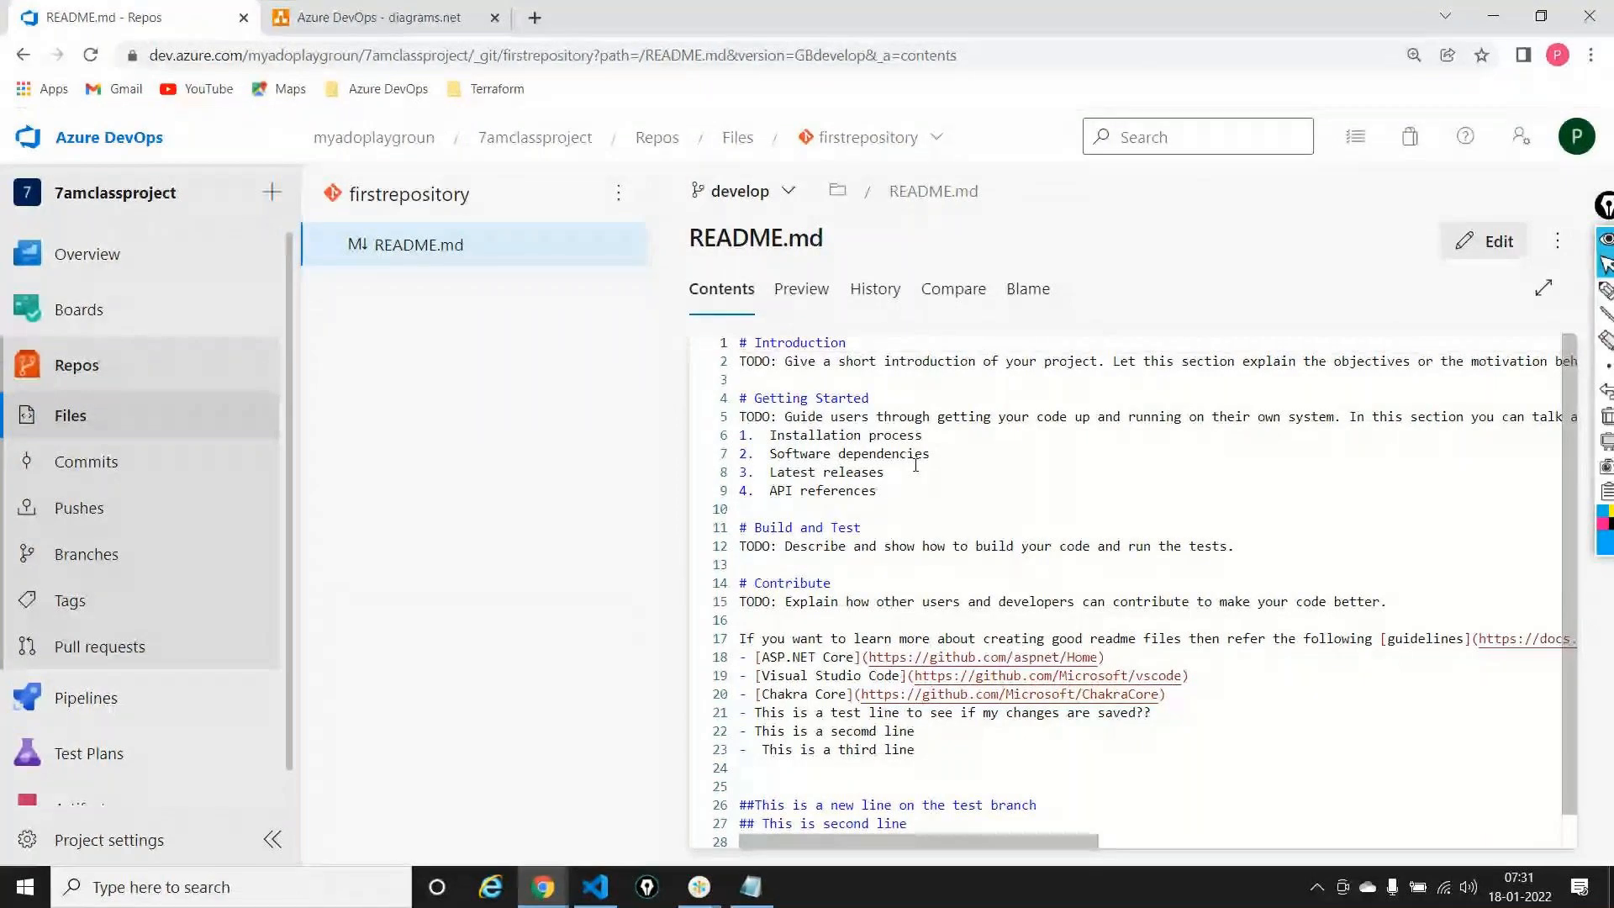
Switch to Notepad, replace all the notes with the heading "Code!!" followed by a blank line, and return to the browser
key("alt+Tab")
left_click(689, 548)
key("ctrl+a")
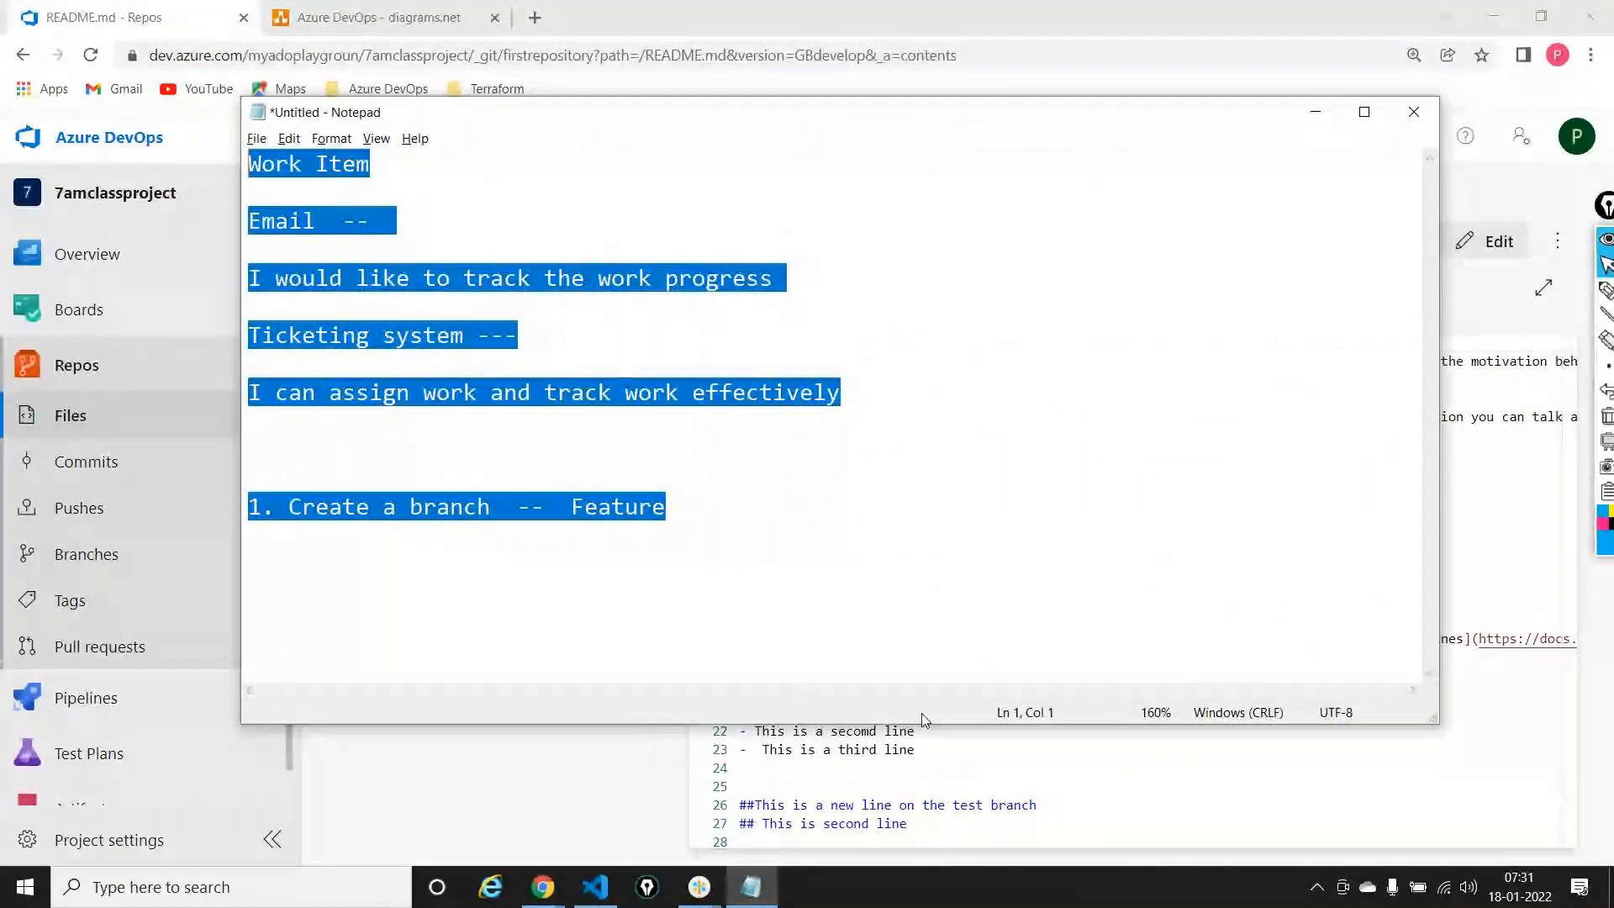
type("Code!!")
key("Return")
key("Return")
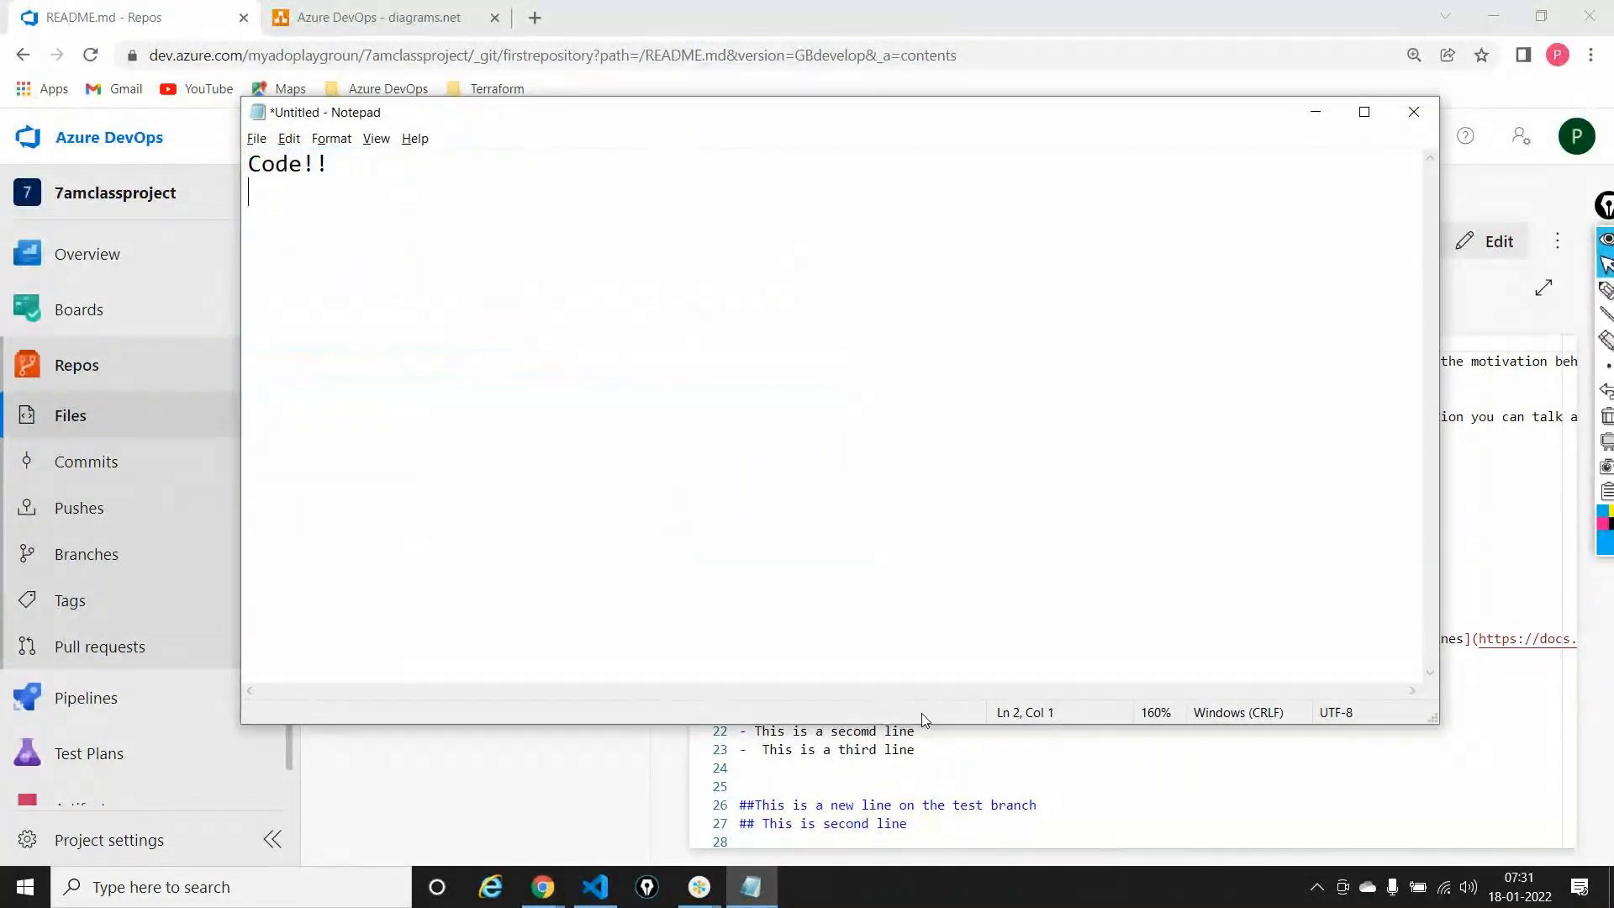
key("alt+Tab")
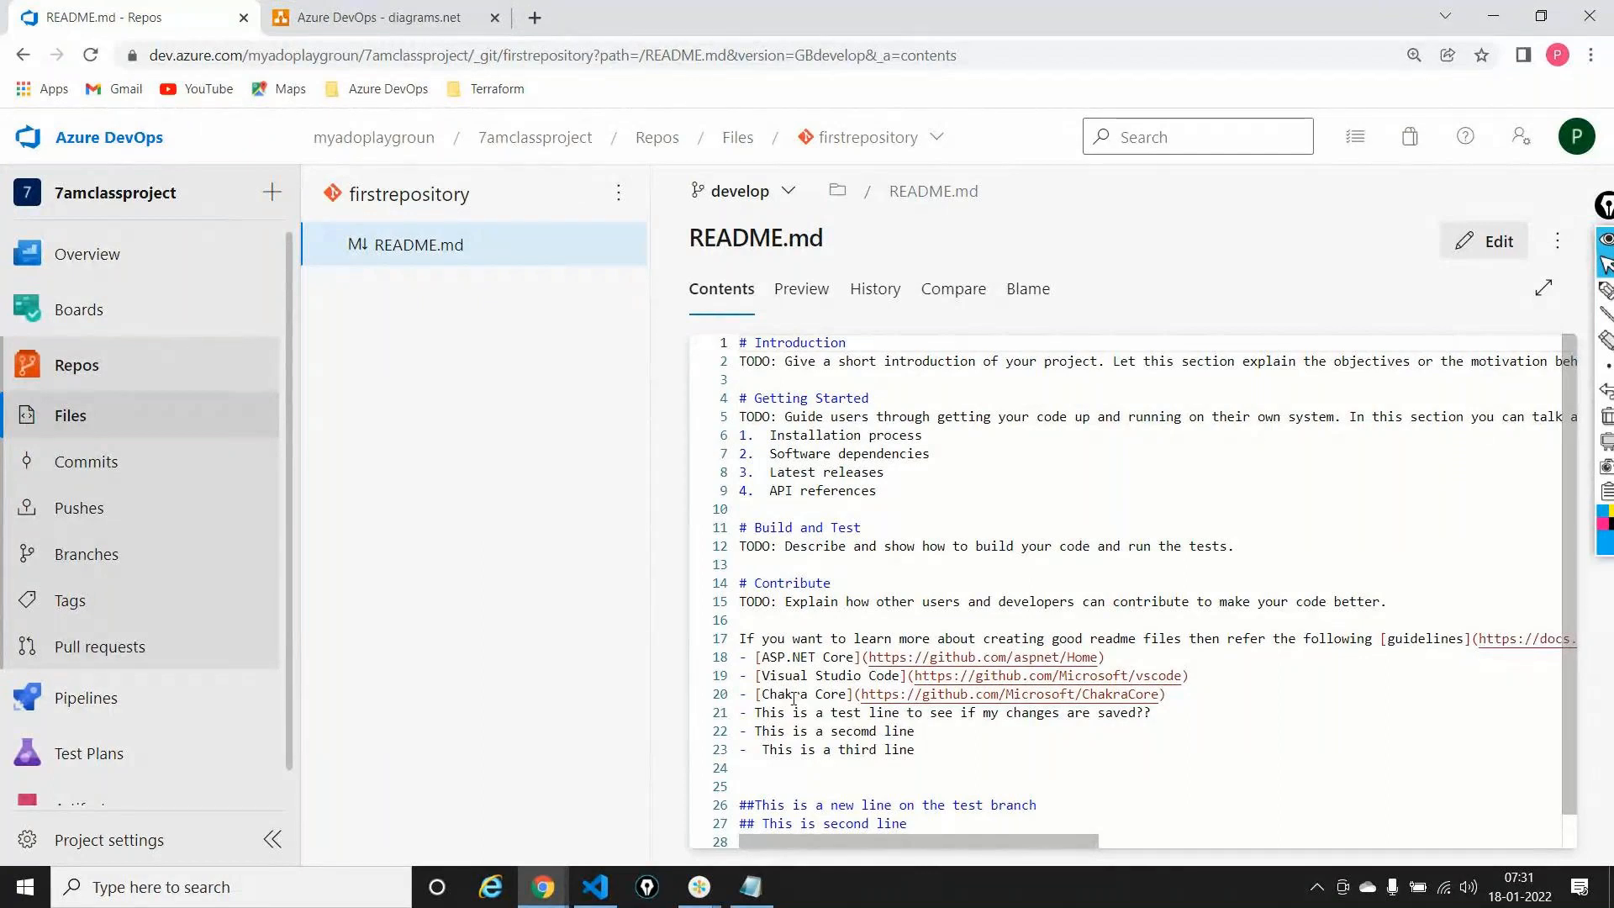
Launch Visual Studio 2019 and start creating a new project
left_click(114, 887)
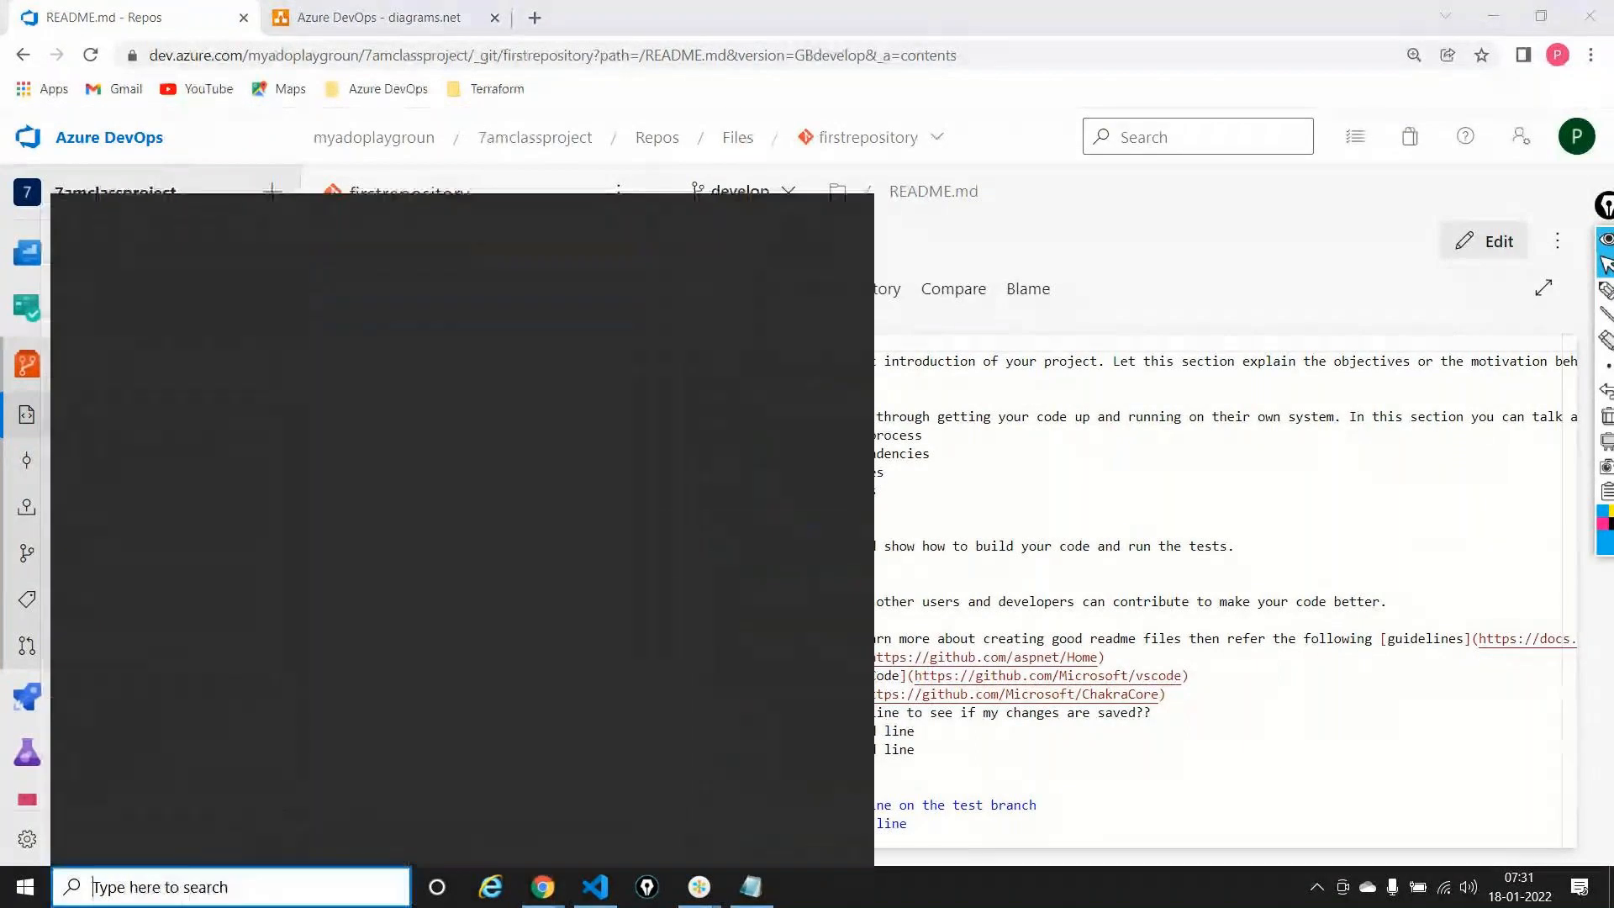
type("visu")
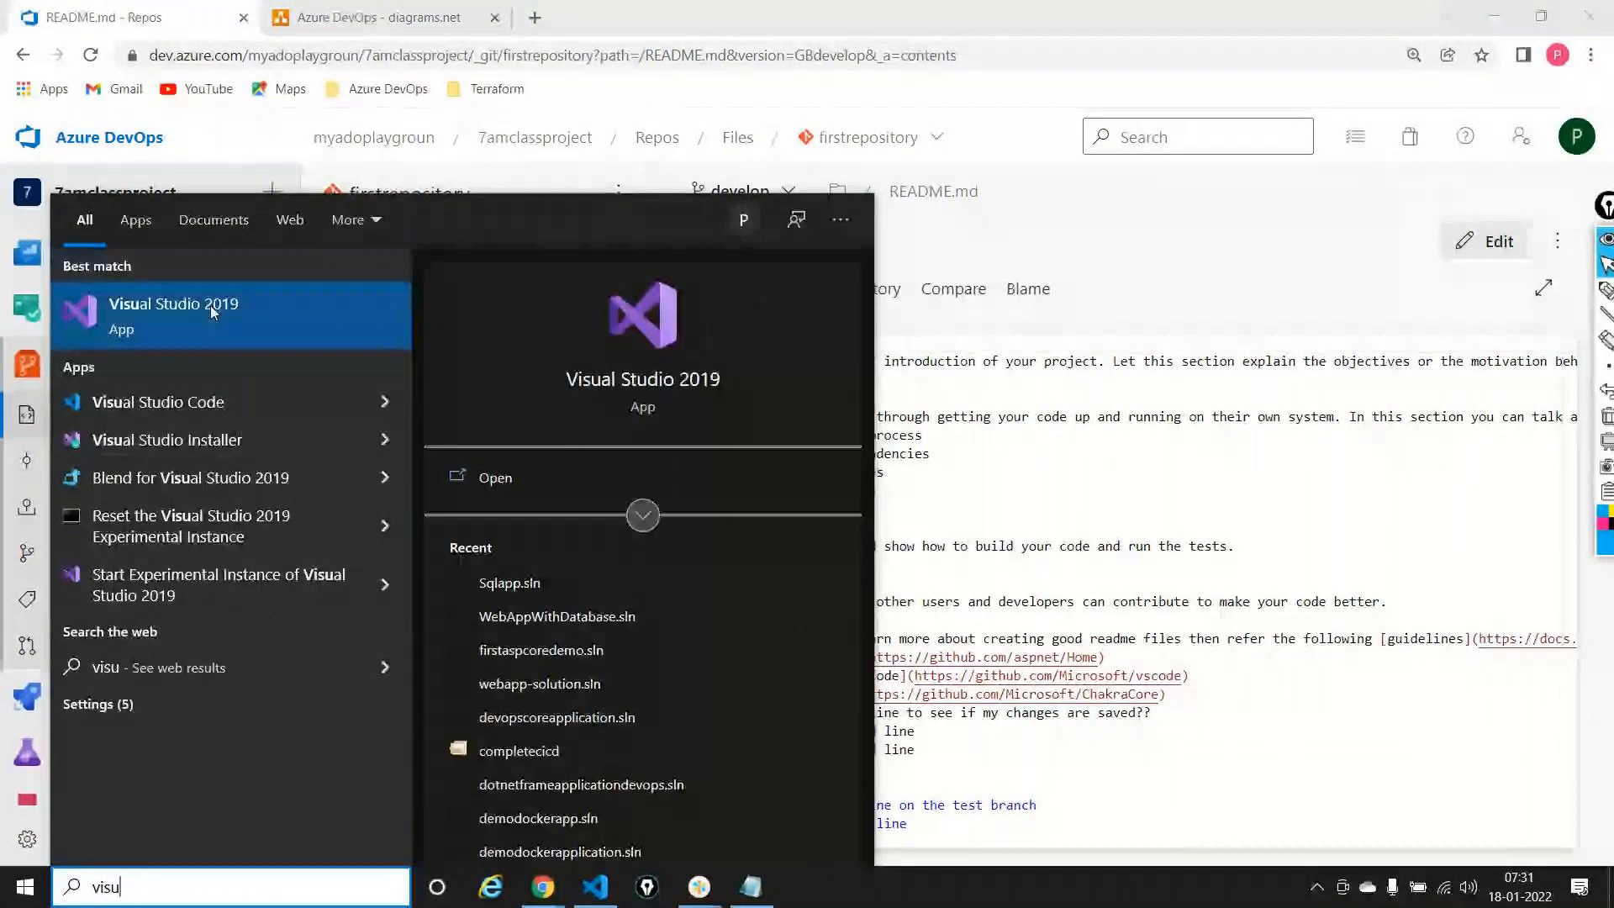
left_click(477, 479)
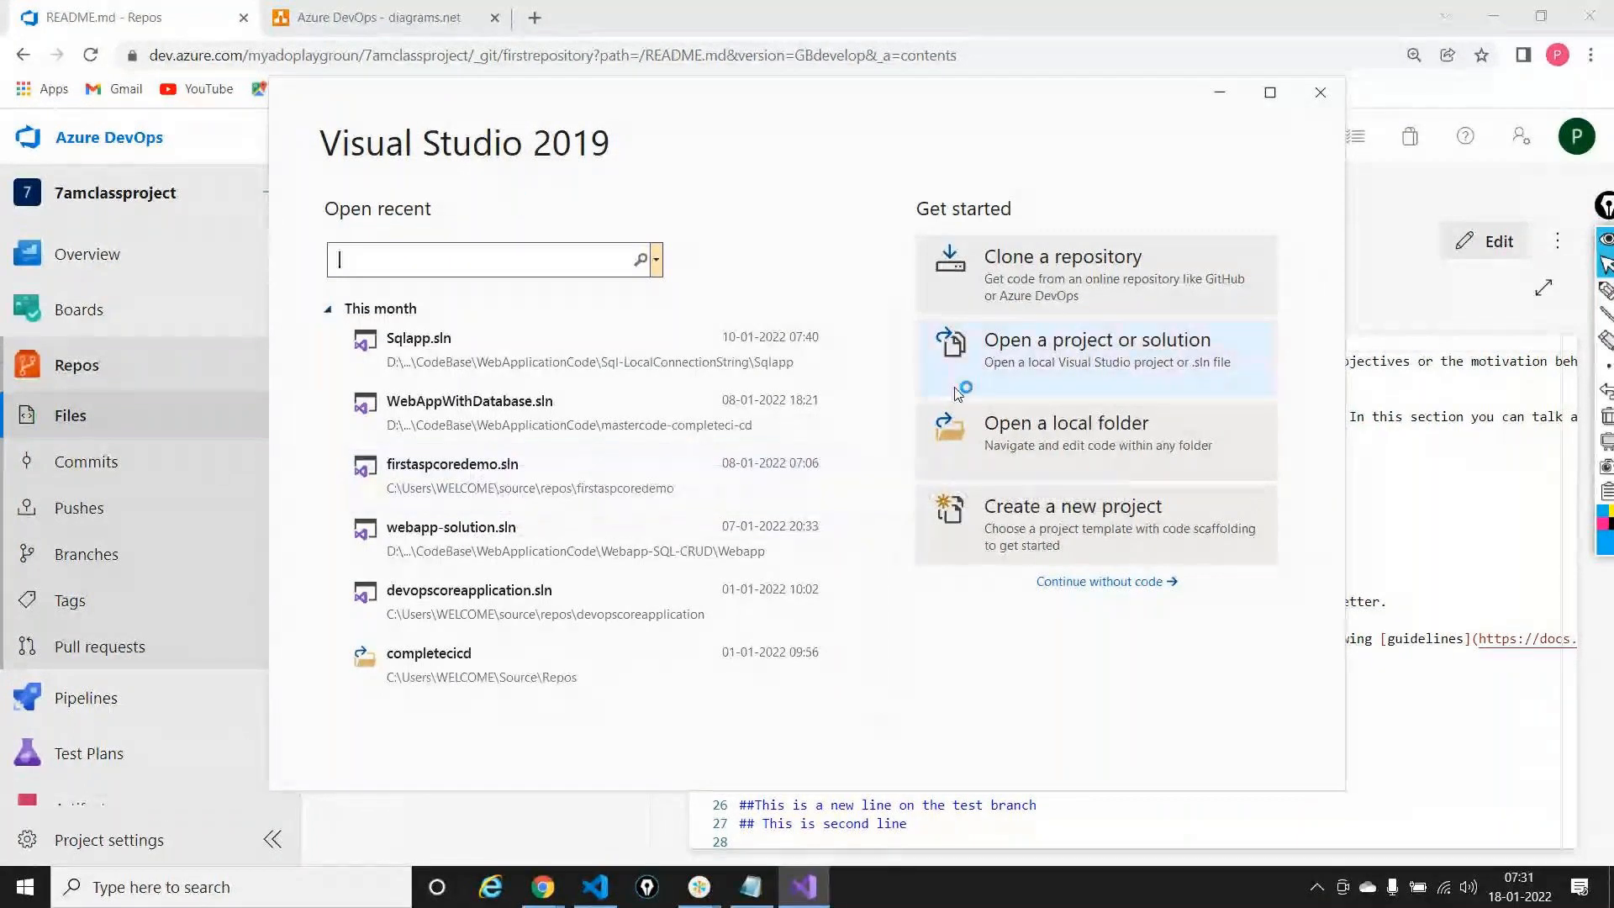
left_click(1108, 523)
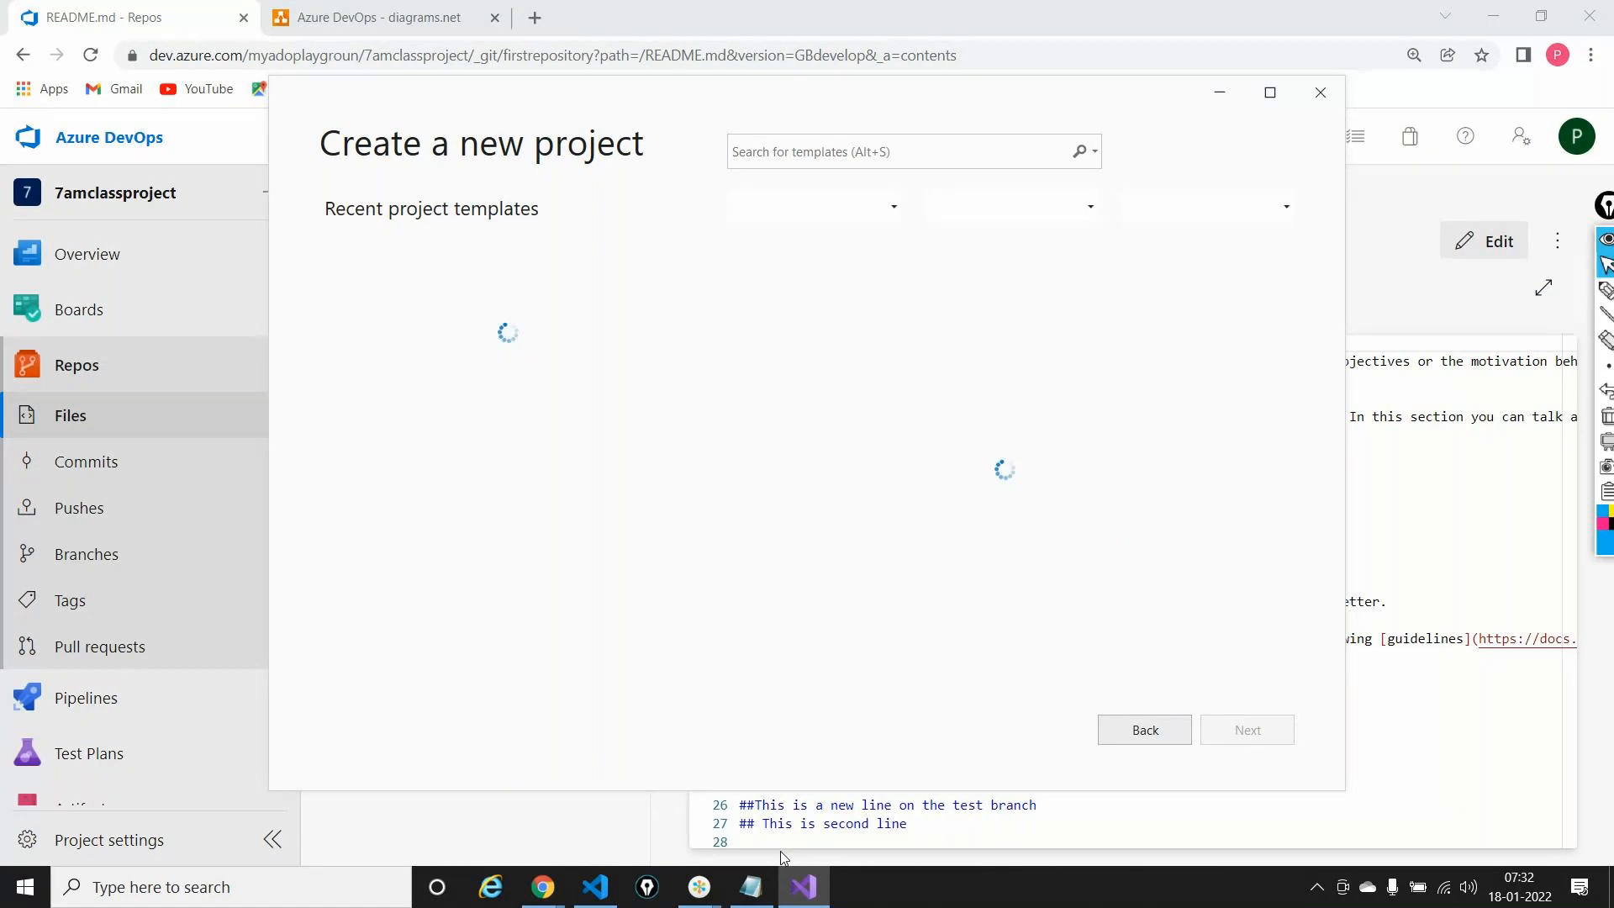
Switch to Notepad, add "ASP .NET" below the "Code!!" heading, highlight the ".NET" part, and minimize the notes
left_click(751, 887)
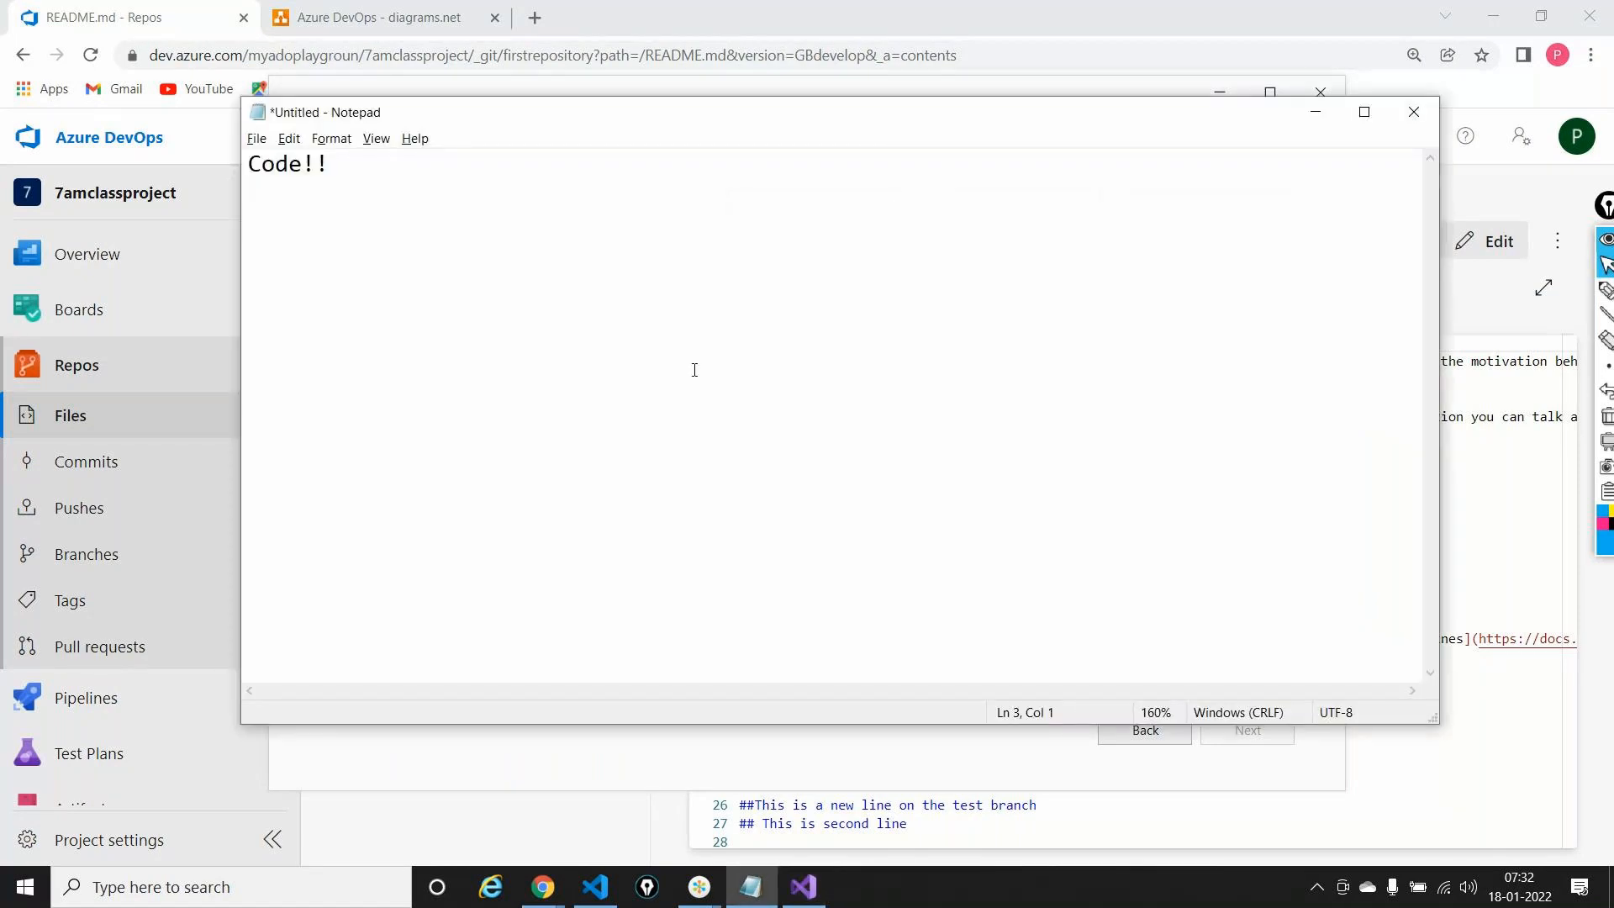
type("SP")
type(">N")
key("BackSpace")
key("BackSpace")
type(".NET")
left_click(338, 280)
left_click_drag(306, 226, 427, 224)
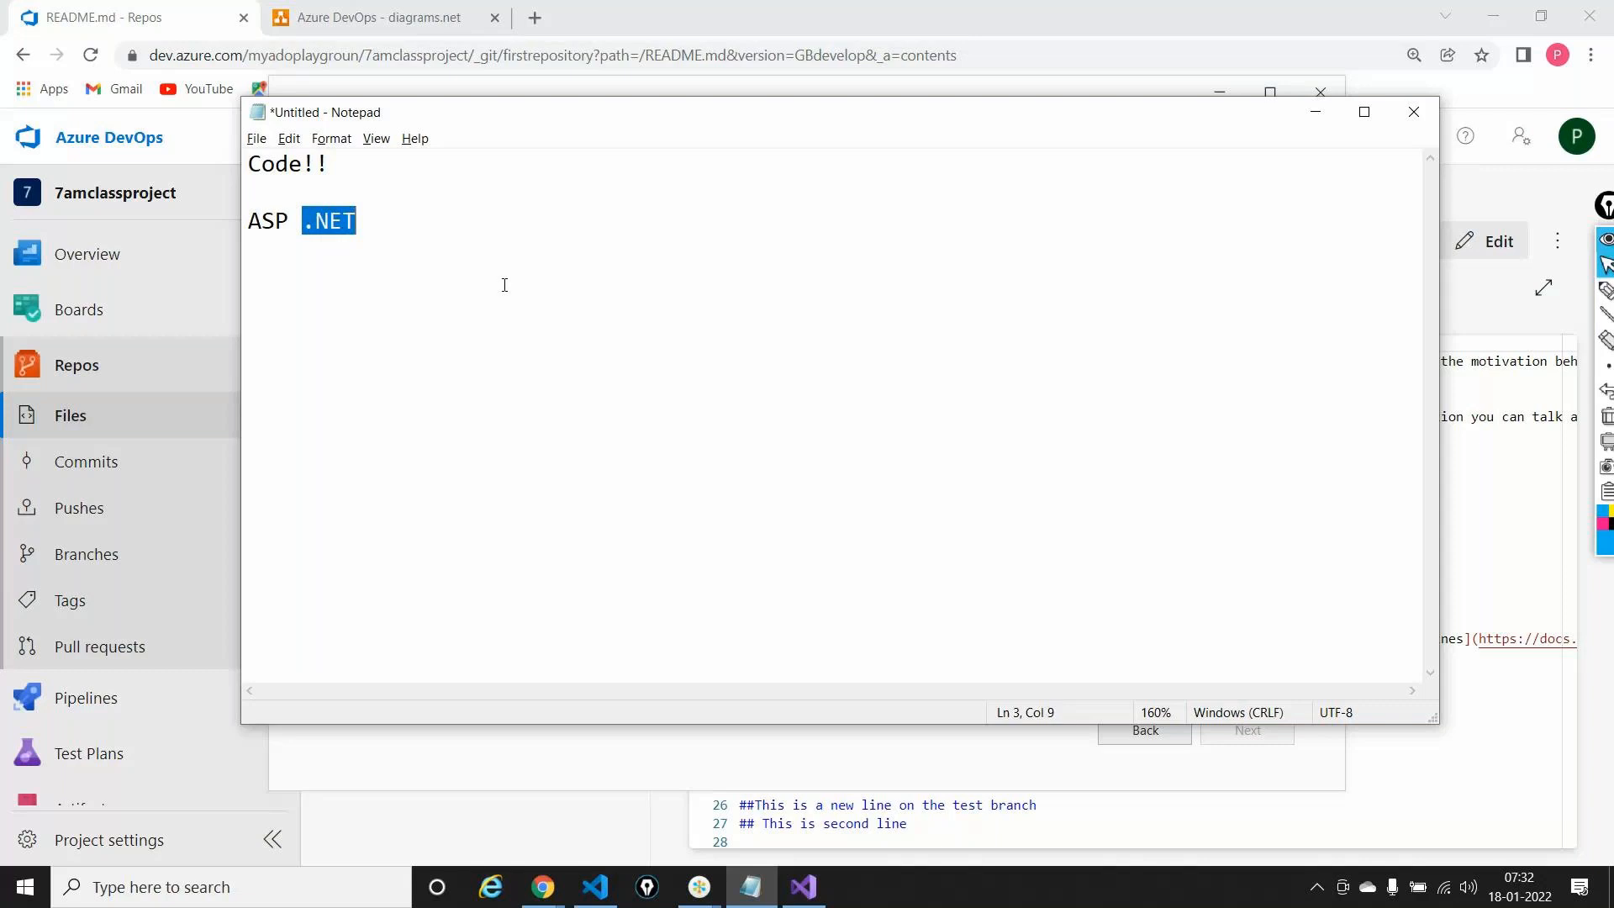
left_click(1308, 113)
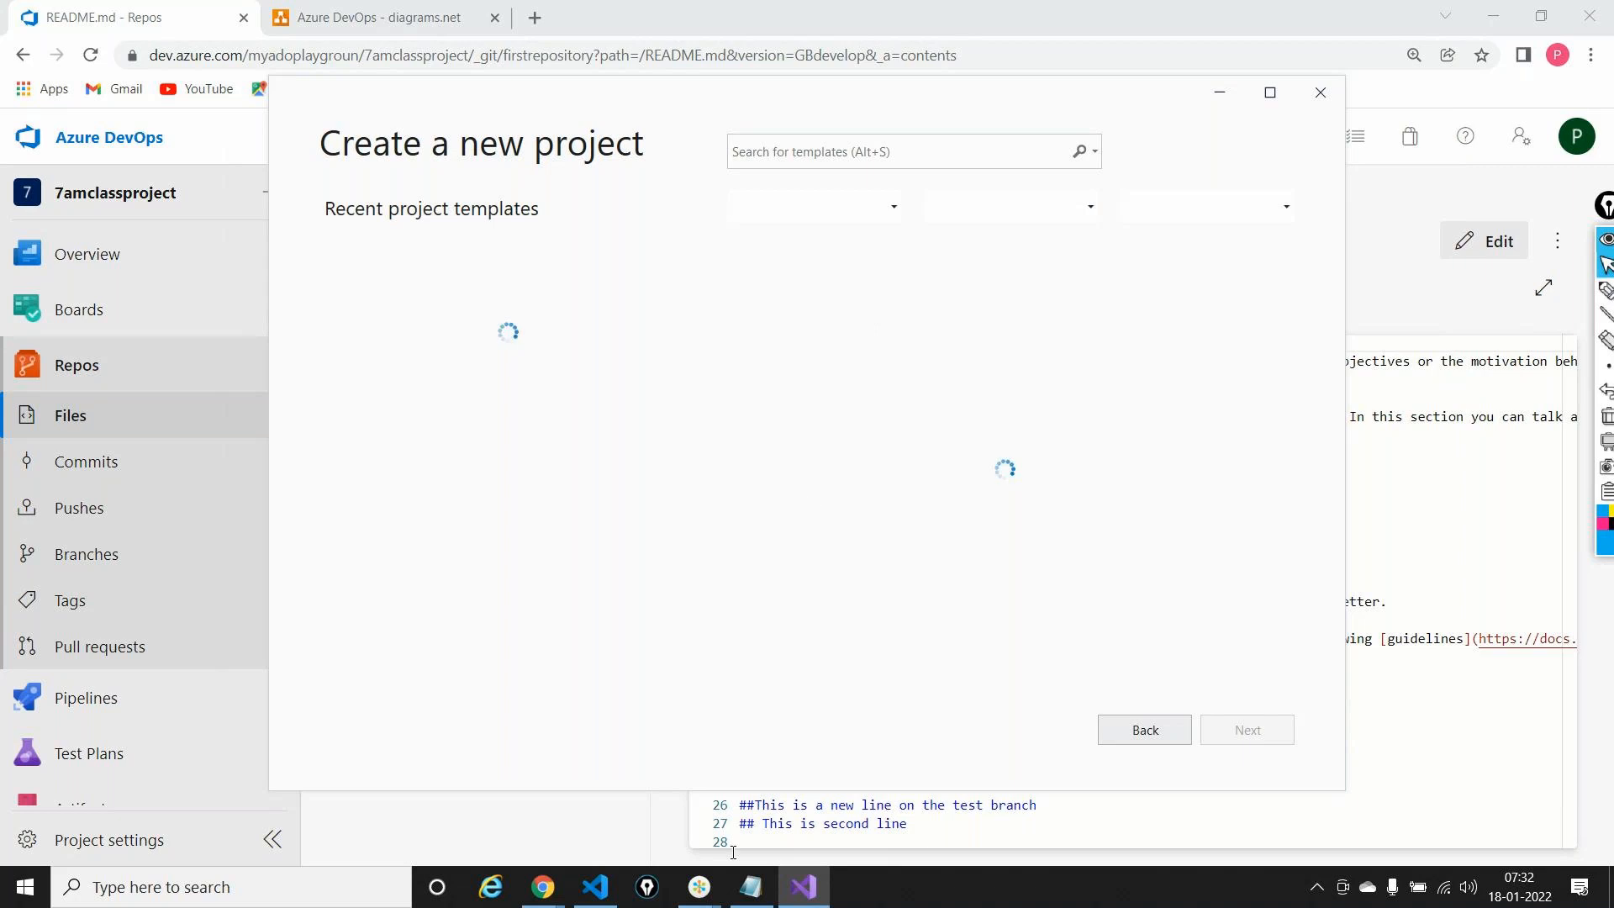
Switch to Notepad, append "---> Full framework" to the "ASP .NET" line, add ".NET Core" on the line below, and minimize the notes
left_click(751, 887)
left_click(615, 249)
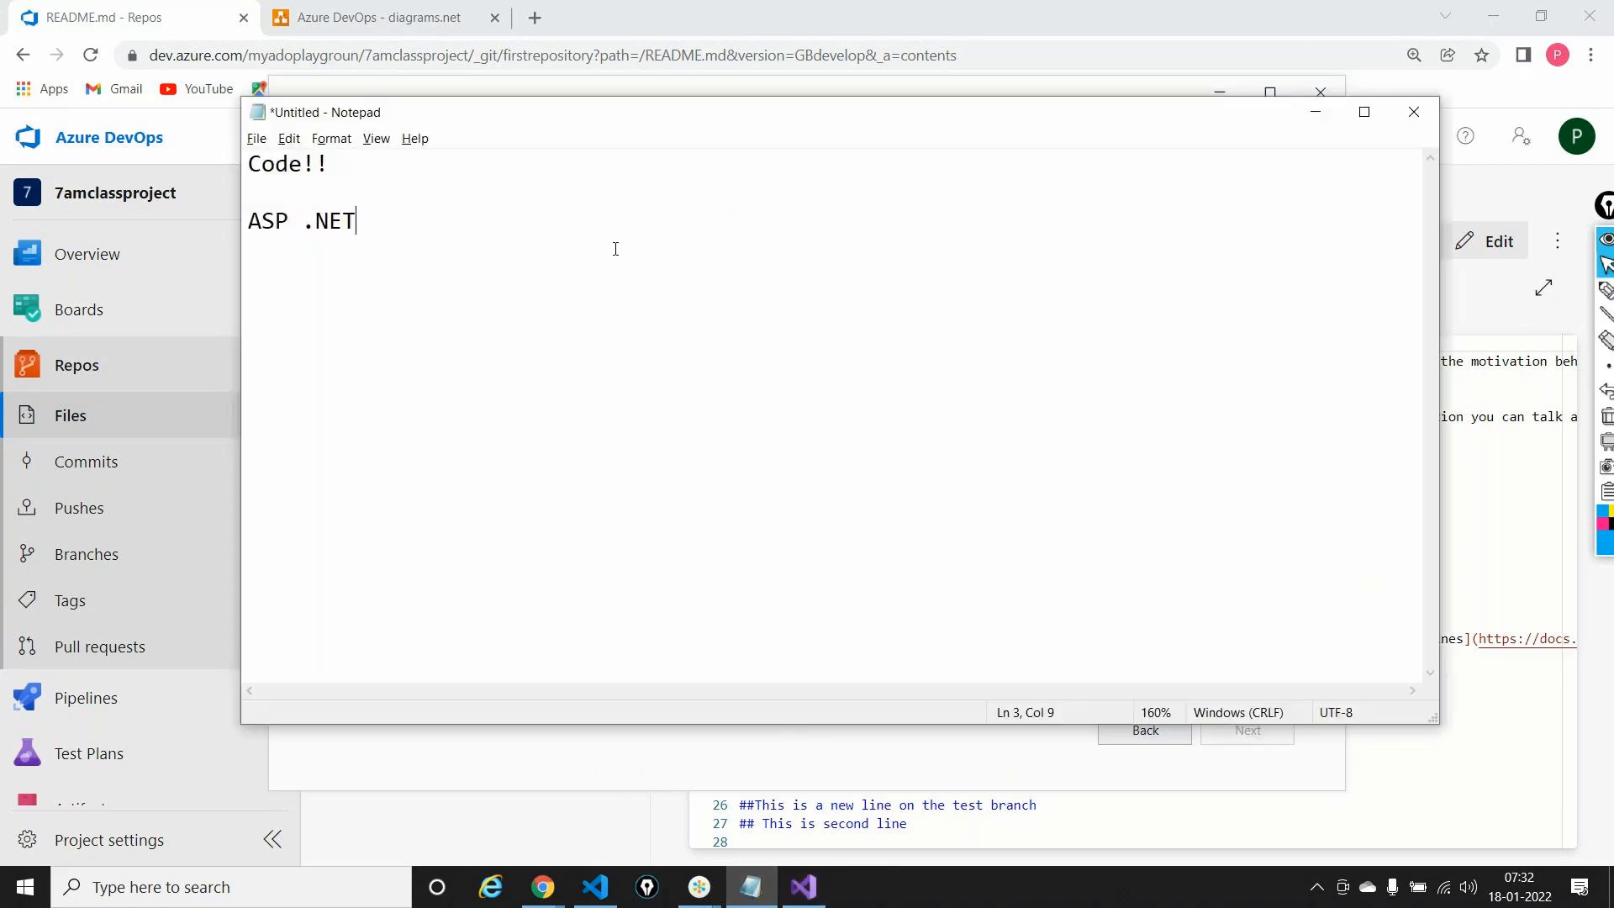
type("---> Full framework")
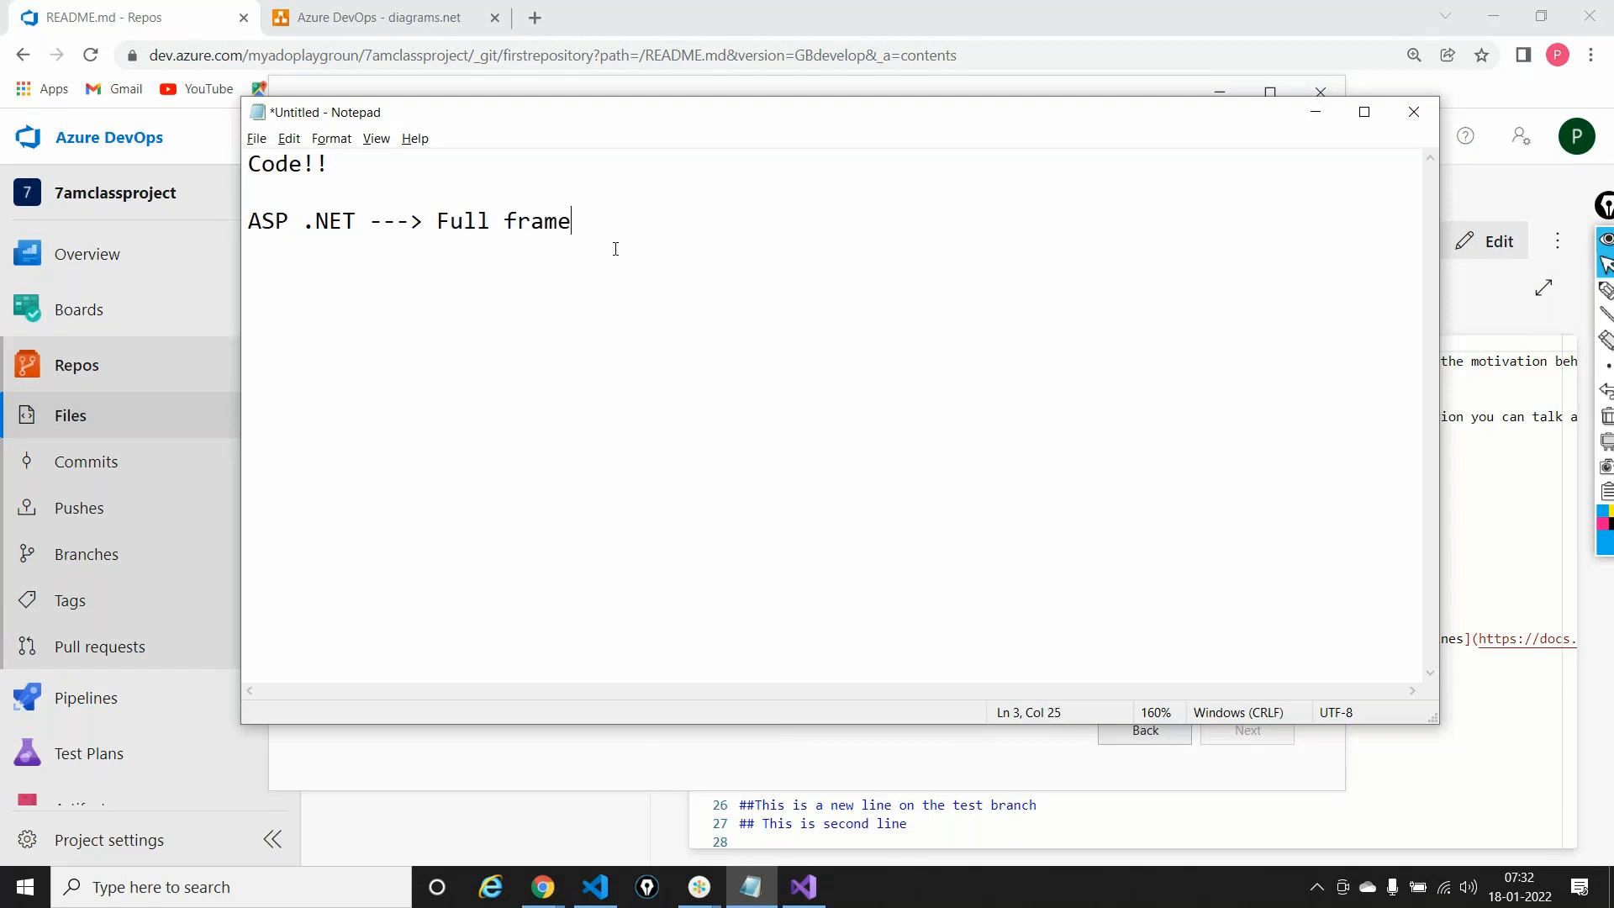
key("Return")
key("alt+Tab")
key("alt+Tab")
type(".NET COre")
key("BackSpace")
key("BackSpace")
key("BackSpace")
type("ore")
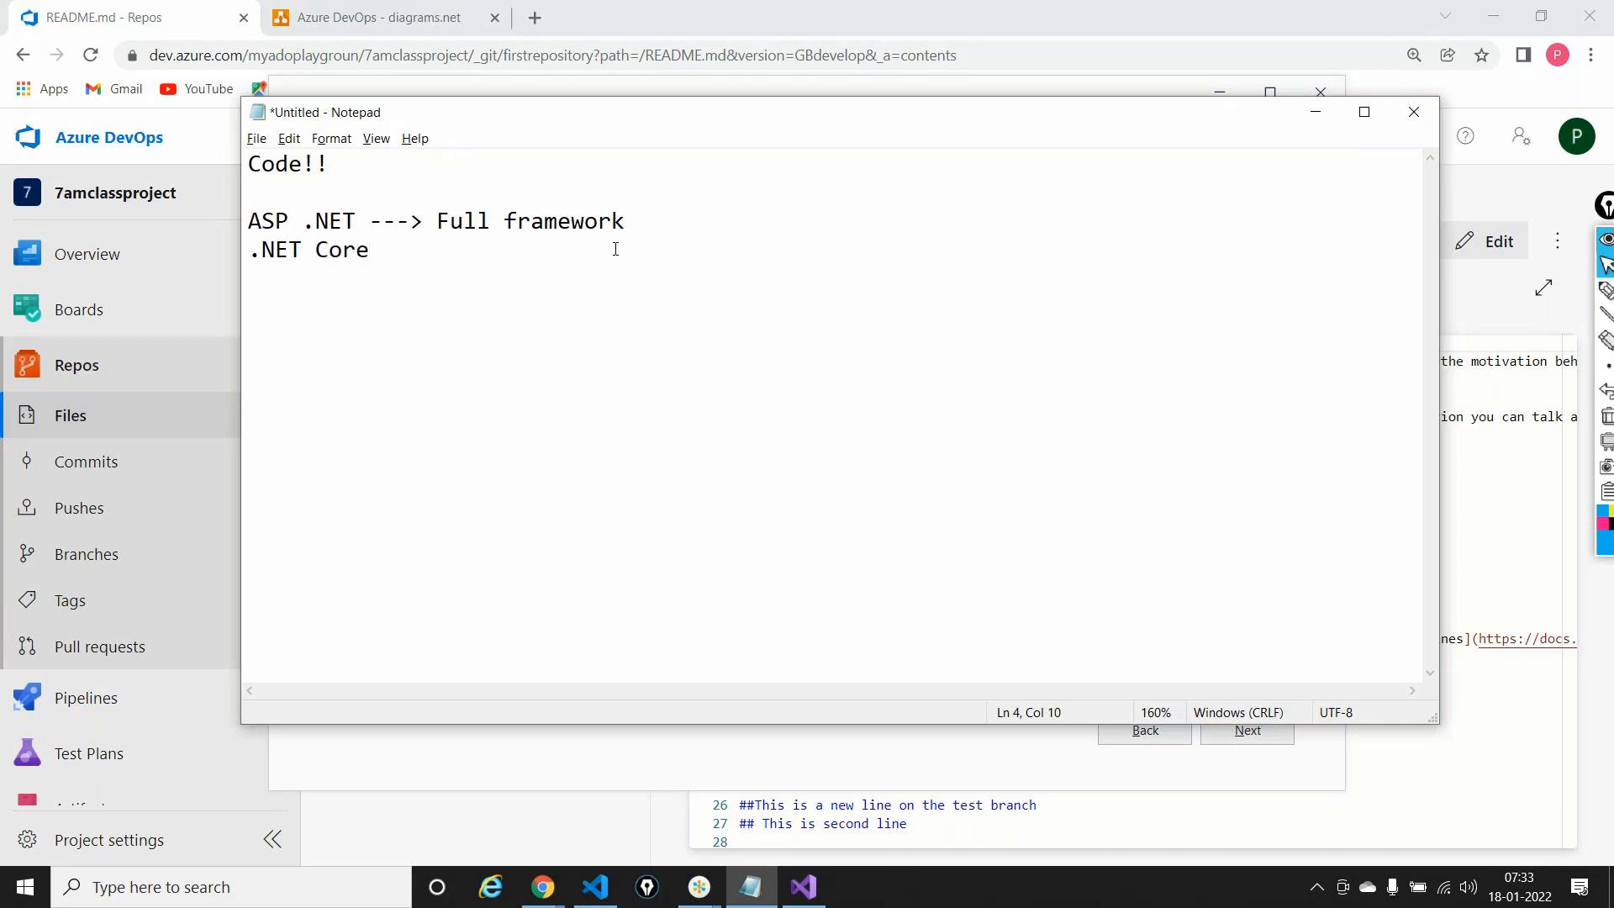
left_click(1315, 111)
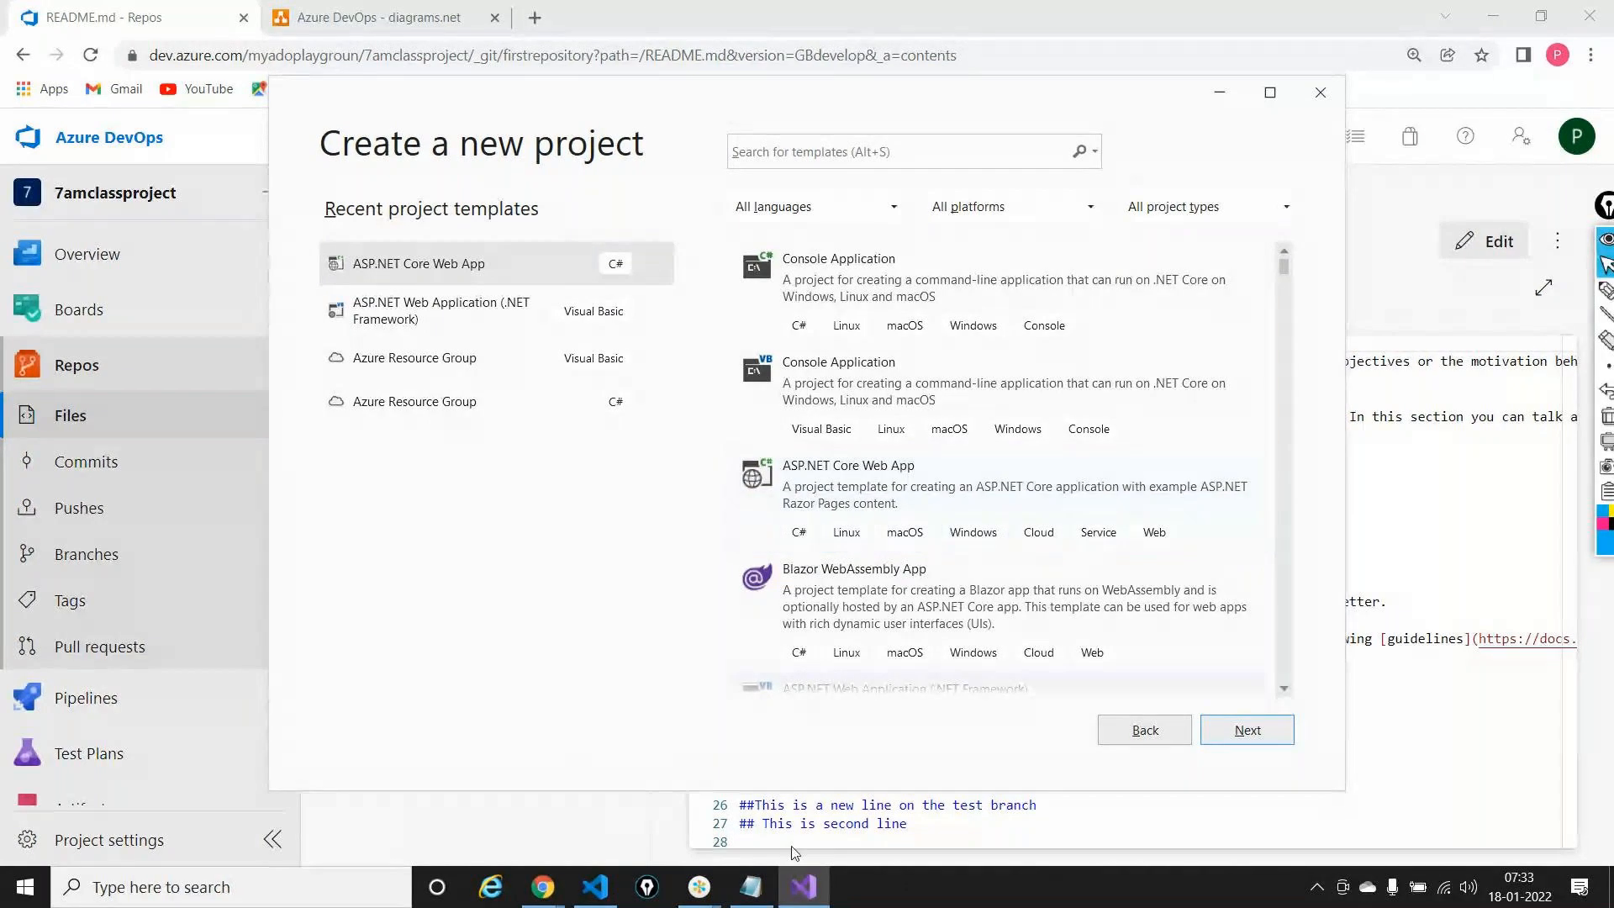
In the notes, move ".NET Core" to the end of the "ASP .NET" line after a "|" separator, highlight "Full framework", and return to Visual Studio
left_click(750, 887)
left_click_drag(501, 329, 252, 161)
left_click(327, 235)
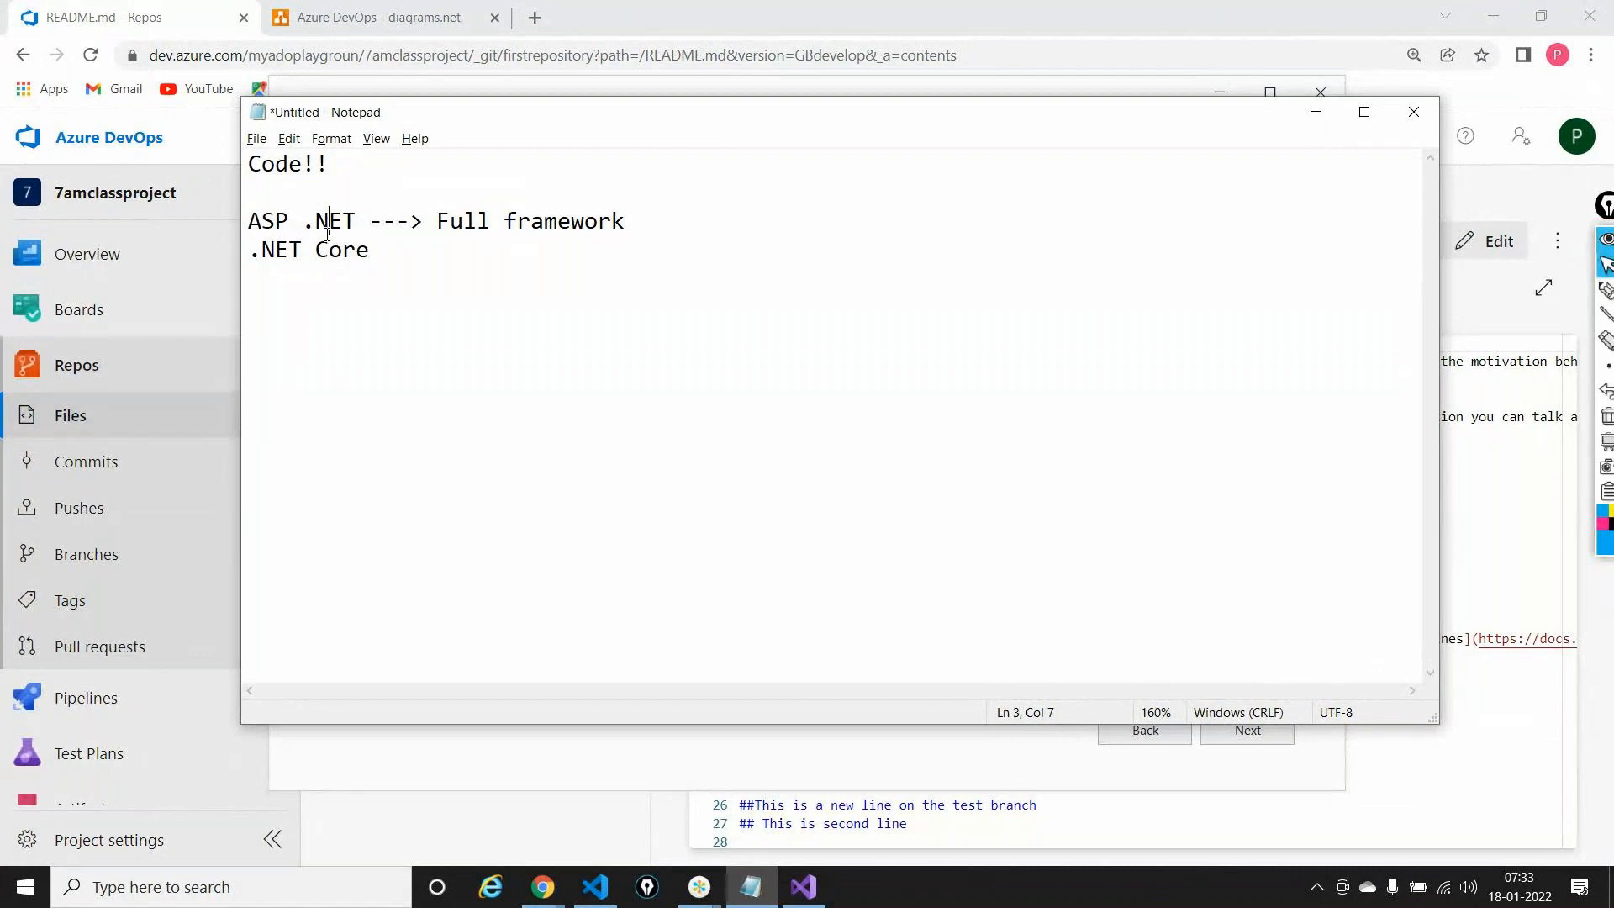
left_click(423, 240)
left_click_drag(408, 240, 237, 241)
key("ctrl+c")
key("BackSpace")
key("BackSpace")
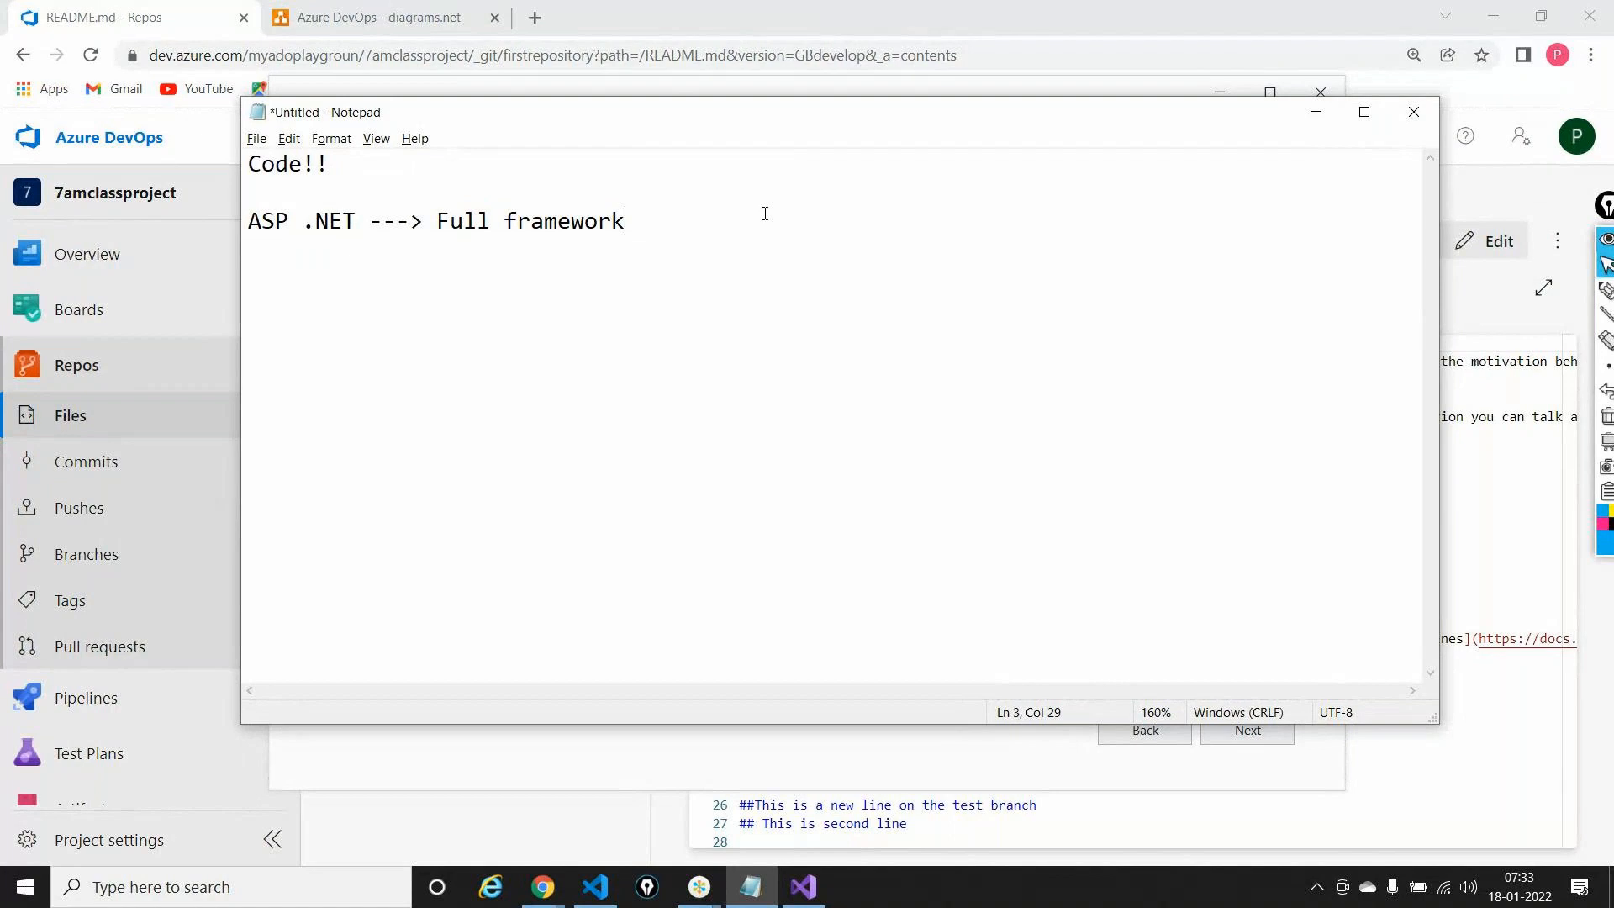
type("|")
key("ctrl+v")
left_click_drag(626, 220, 440, 220)
left_click(1295, 86)
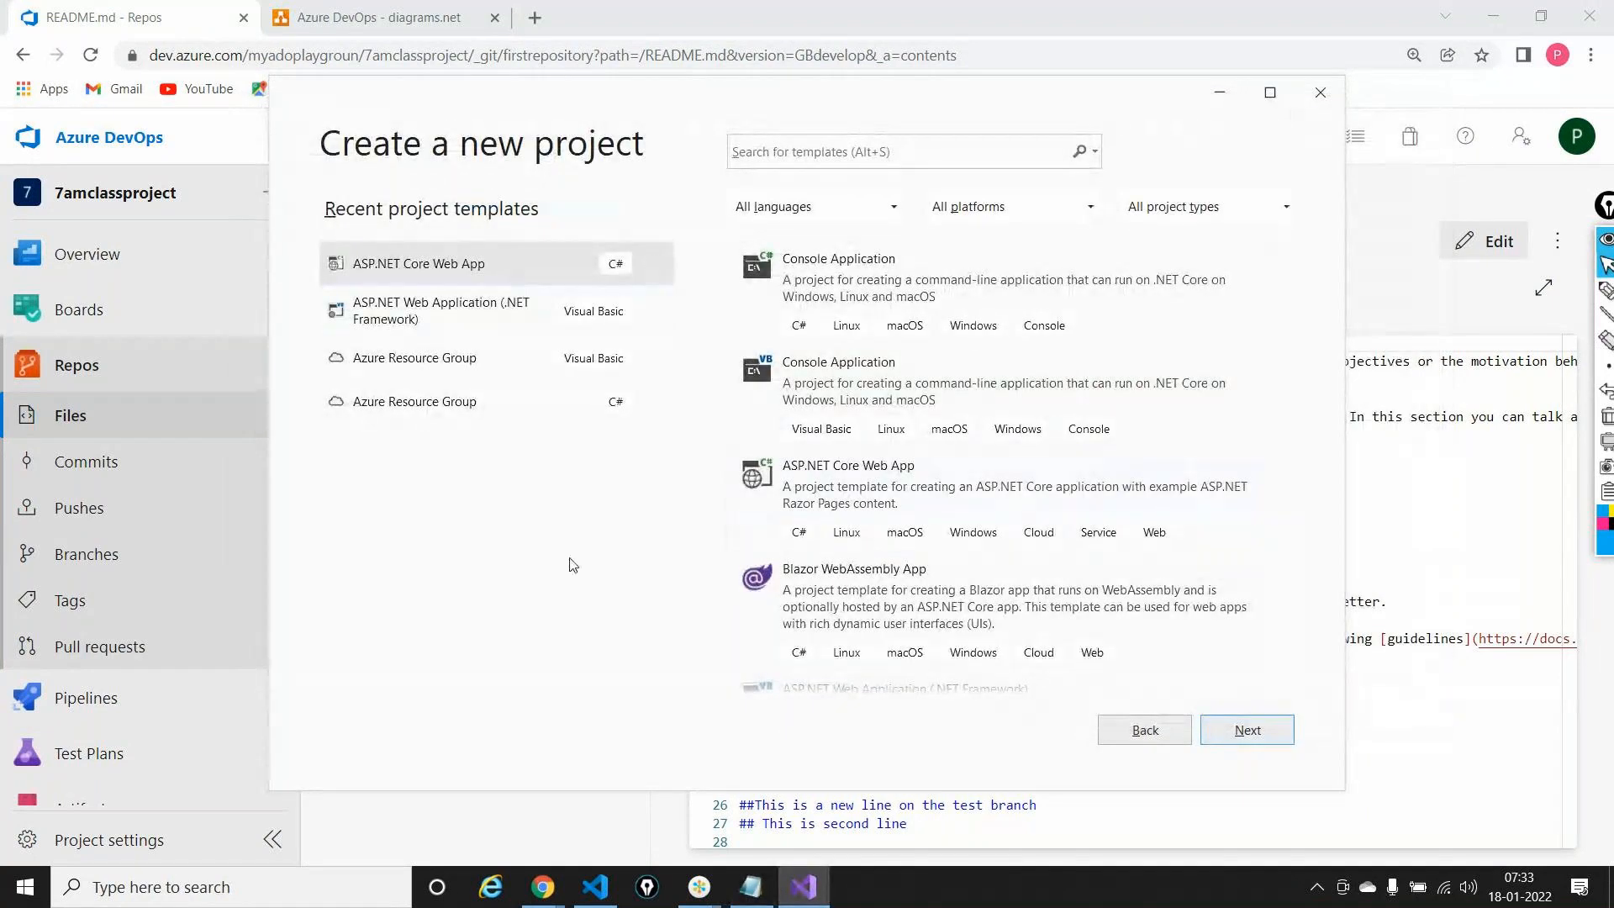
Select the recent ASP.NET Web Application (.NET Framework) template, mark it with an arrow, circle the "Recent project templates" heading, and clear the annotations
left_click(410, 322)
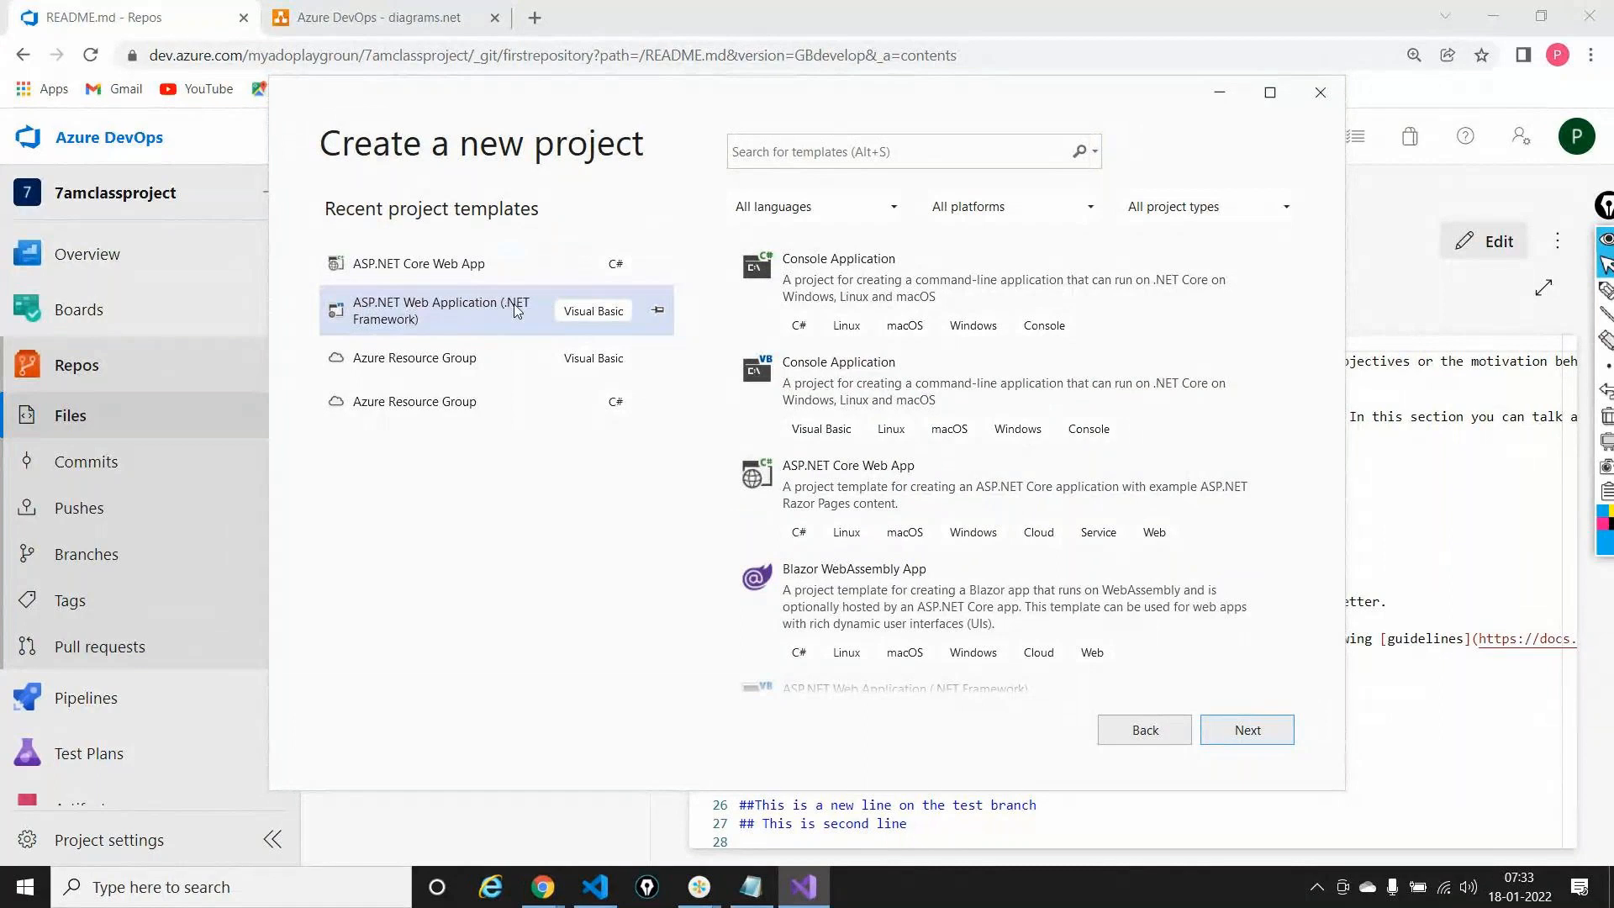
left_click(1604, 293)
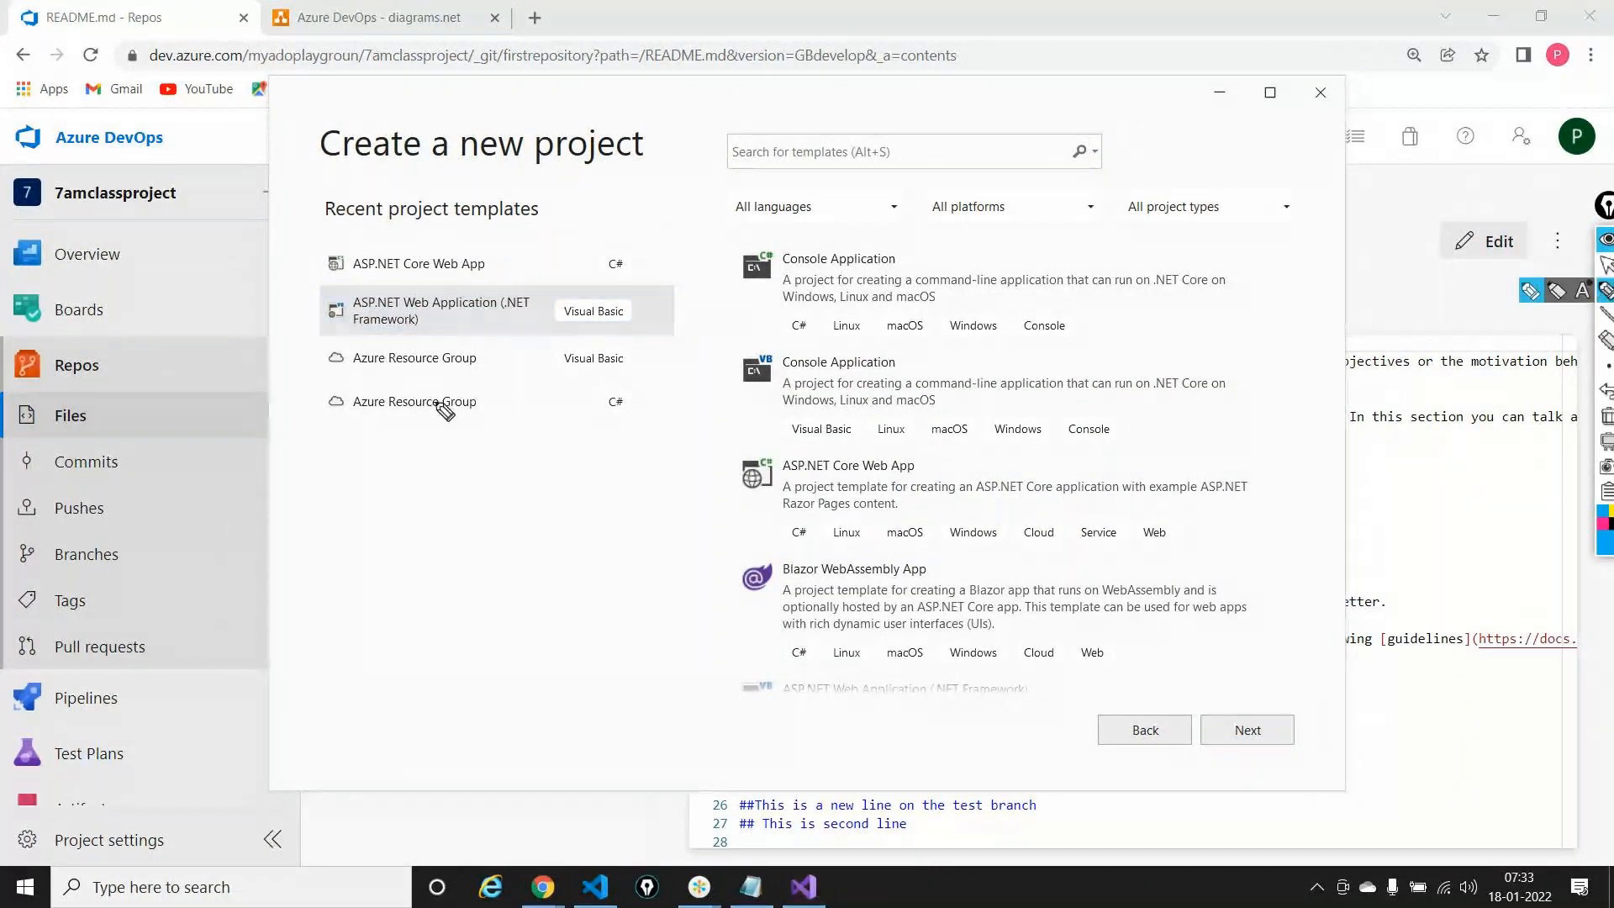
left_click_drag(288, 266, 325, 306)
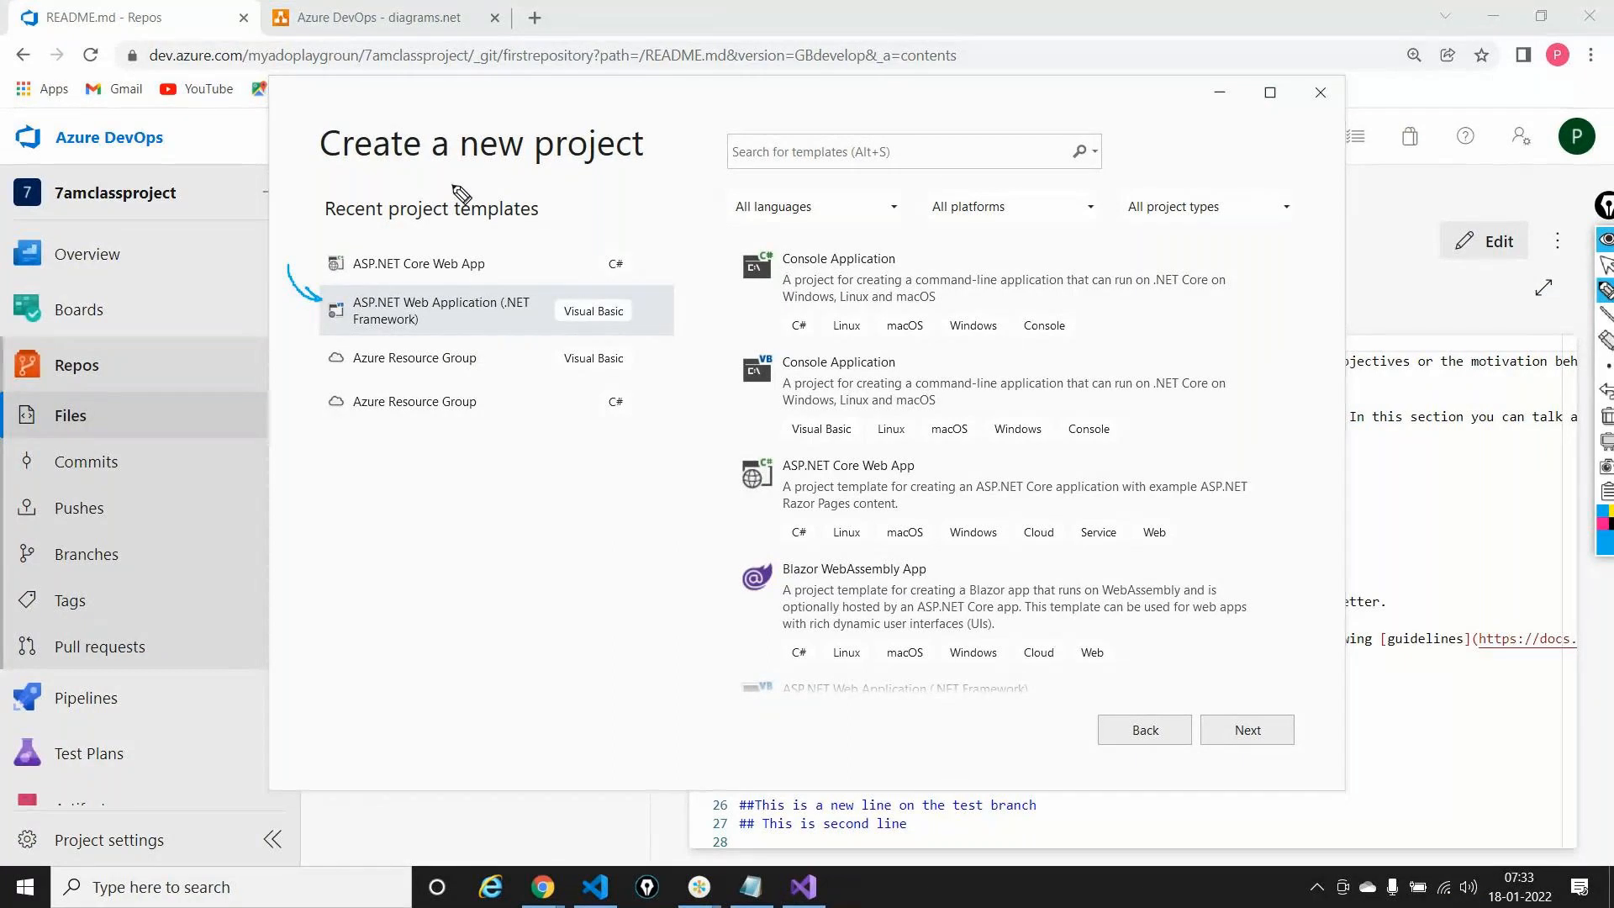
left_click_drag(458, 190, 500, 190)
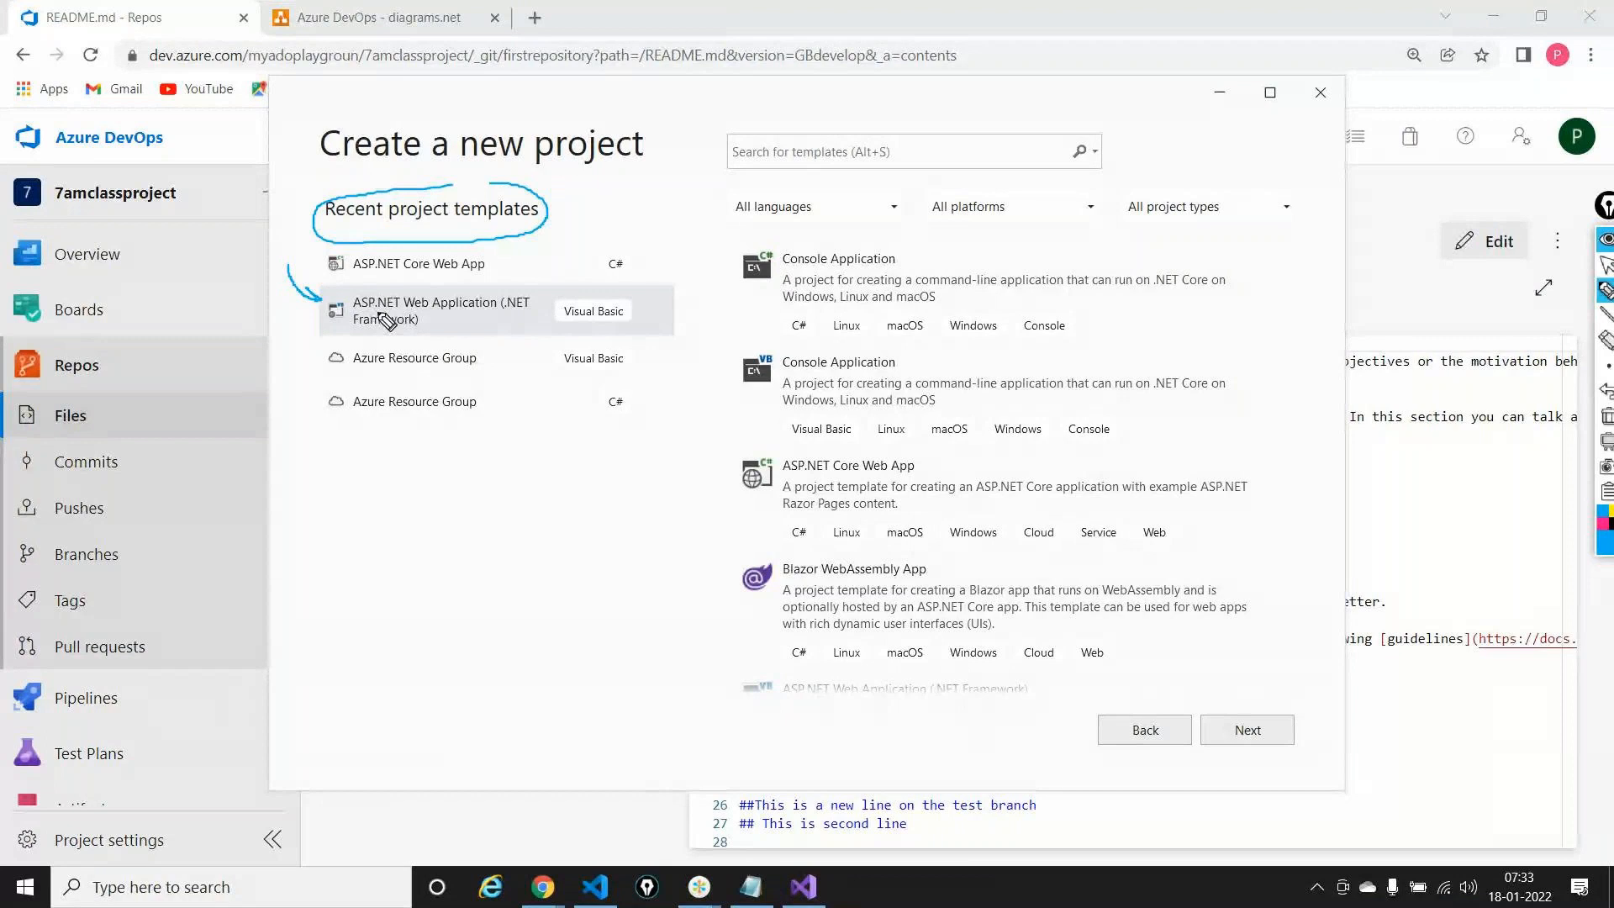
left_click(1605, 418)
left_click(1606, 265)
Search the project templates for ASP.NET and continue with the Visual Basic ASP.NET Web Application (.NET Framework) template
left_click(925, 160)
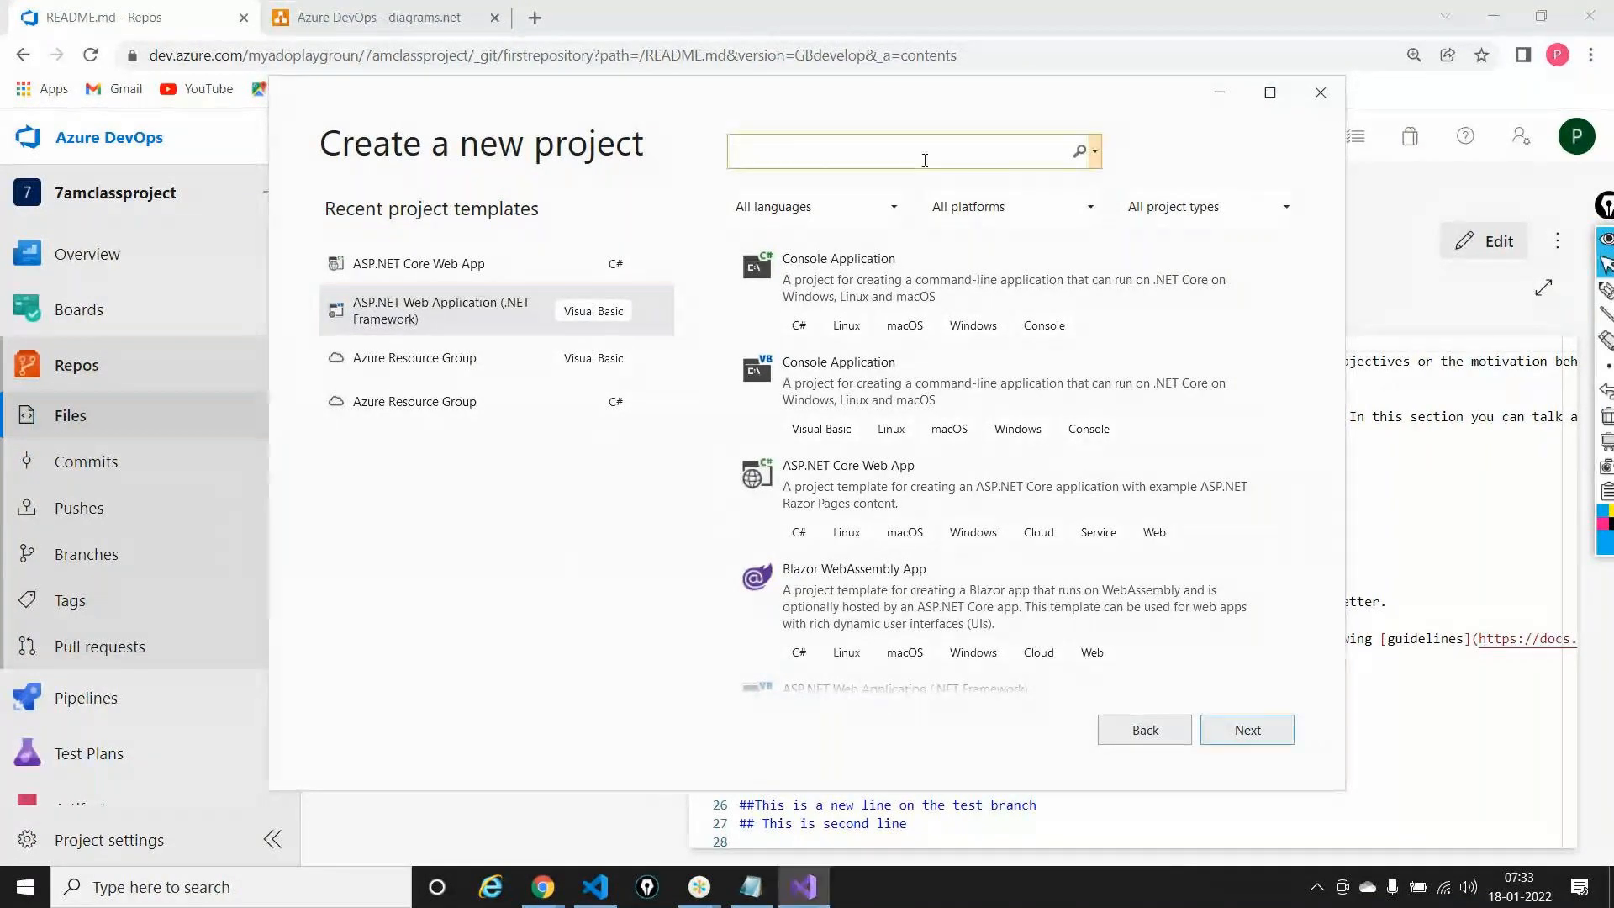
type("ASP")
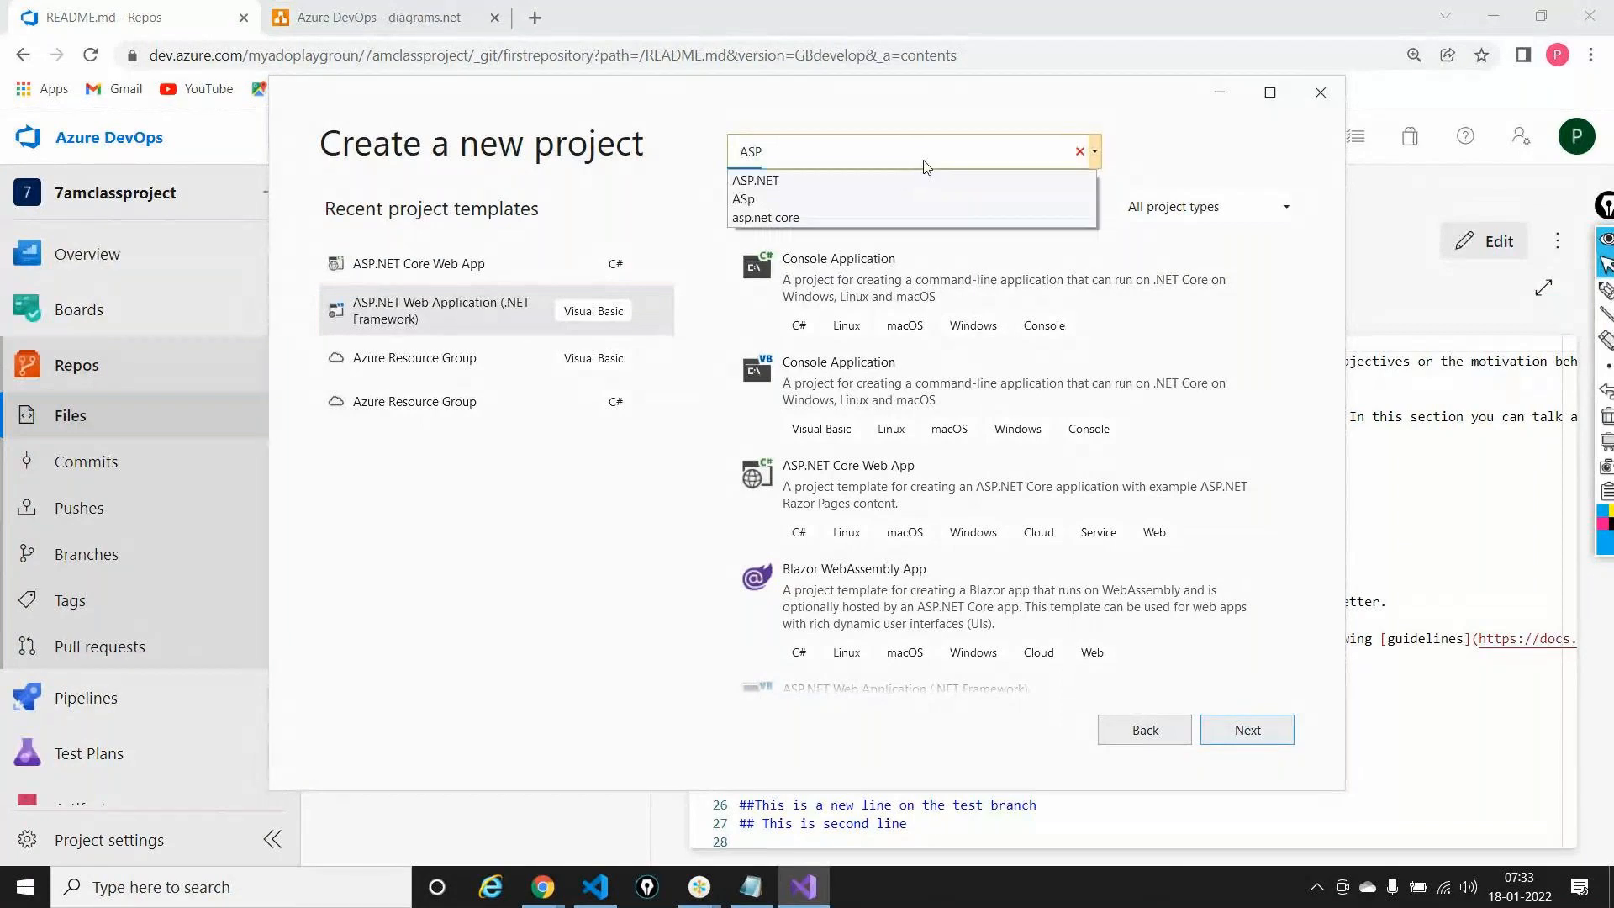
key("Return")
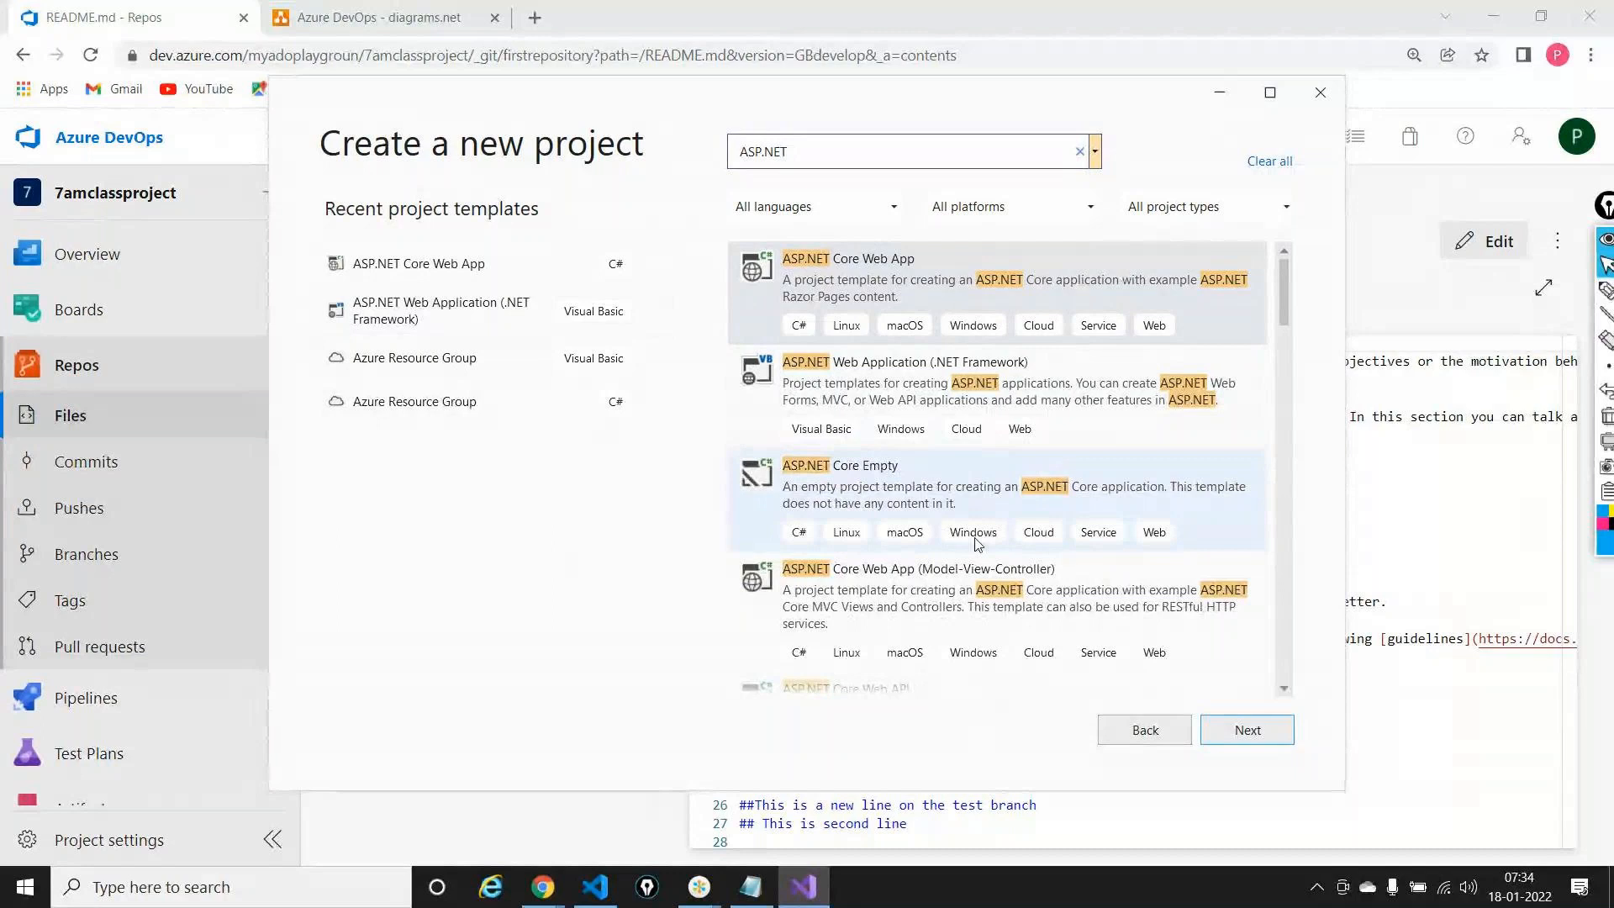
left_click(953, 360)
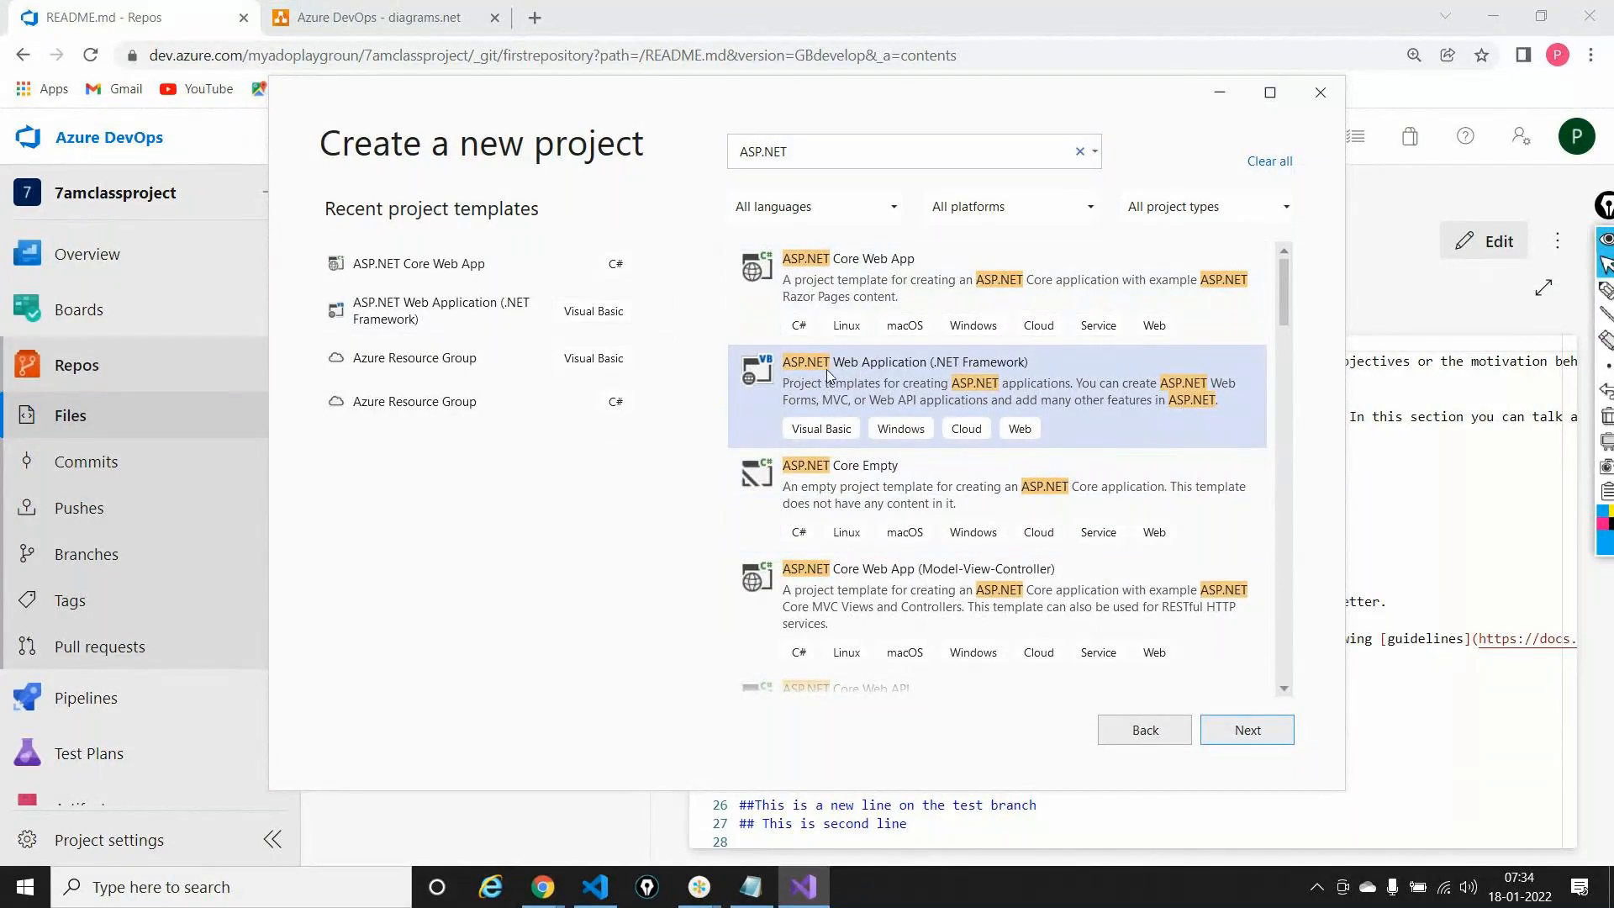
key("alt+Tab")
key("alt+Tab")
key("alt+Tab")
key("alt+Tab")
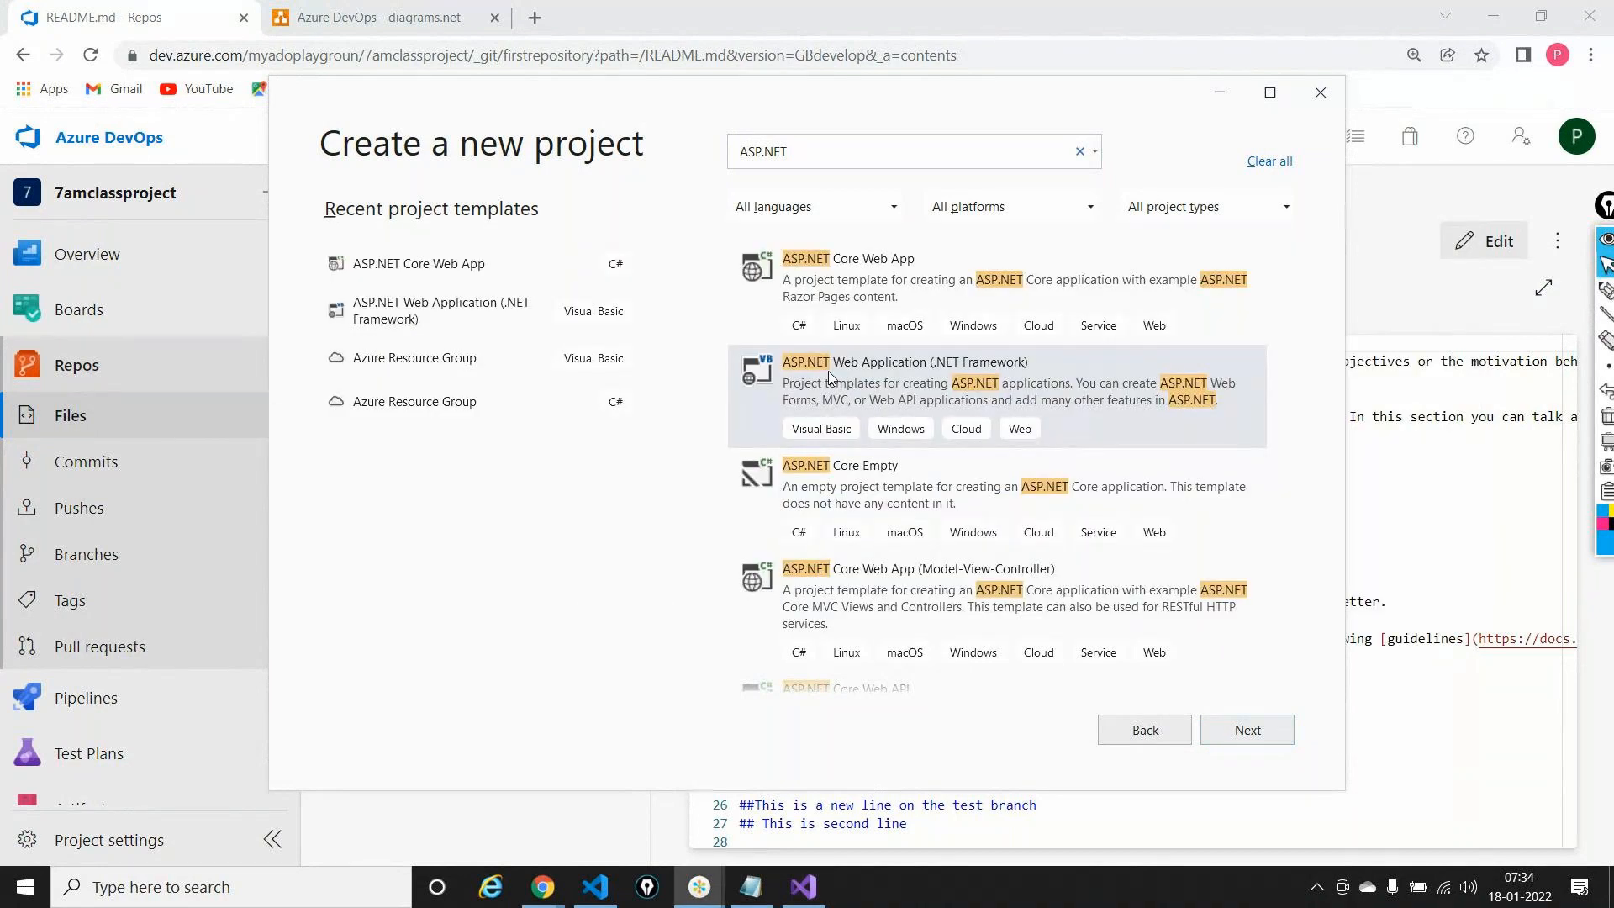
left_click(830, 376)
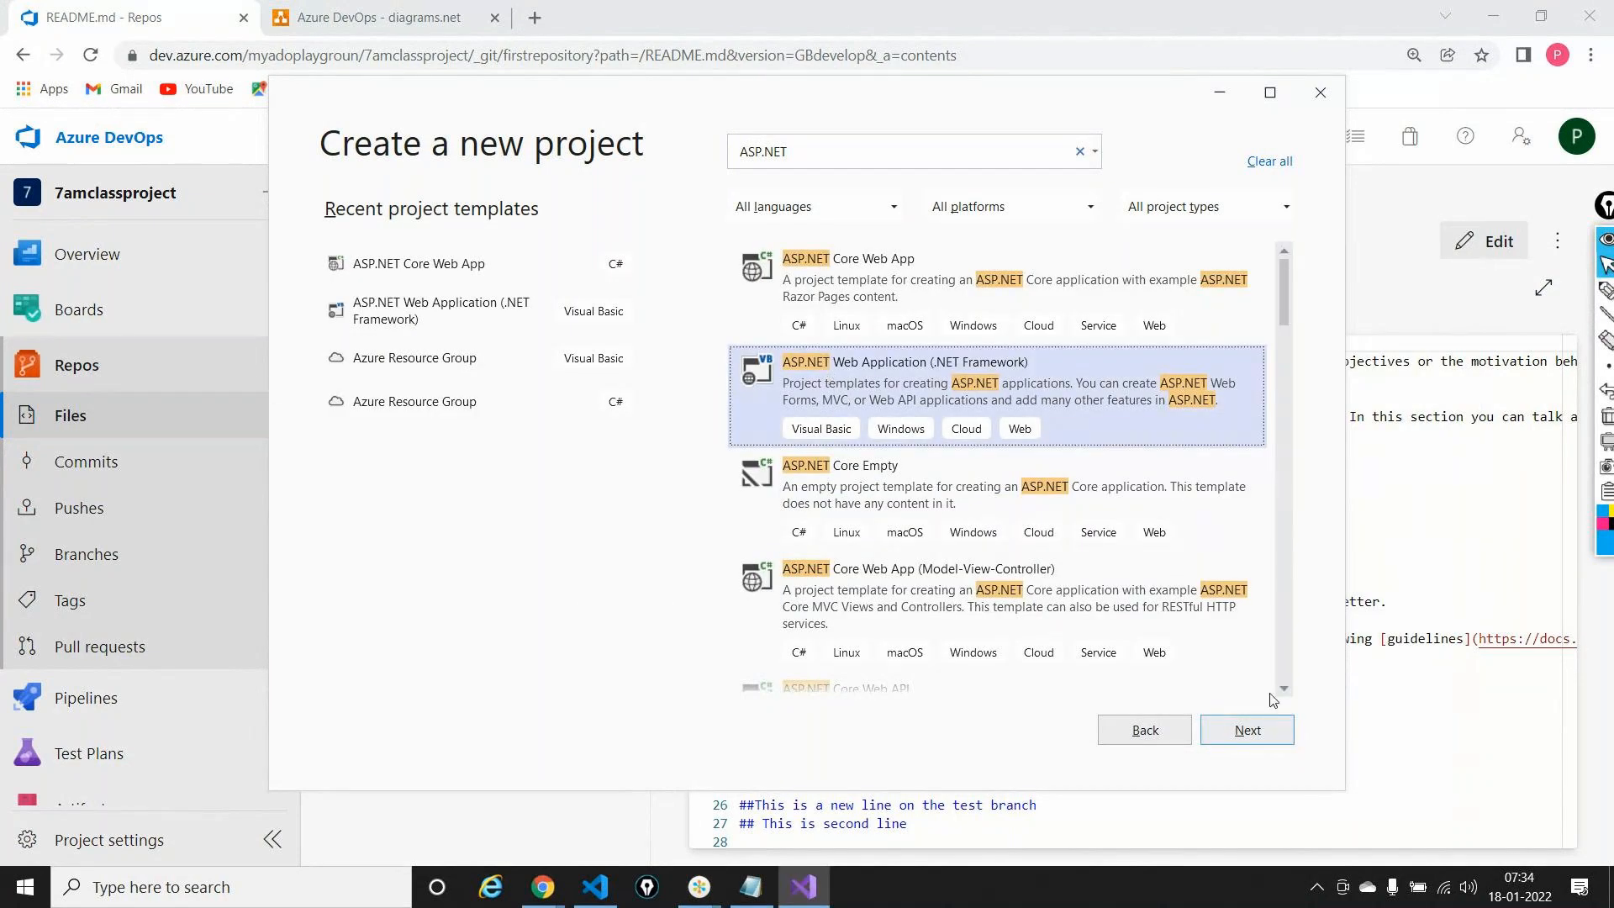
left_click(1261, 724)
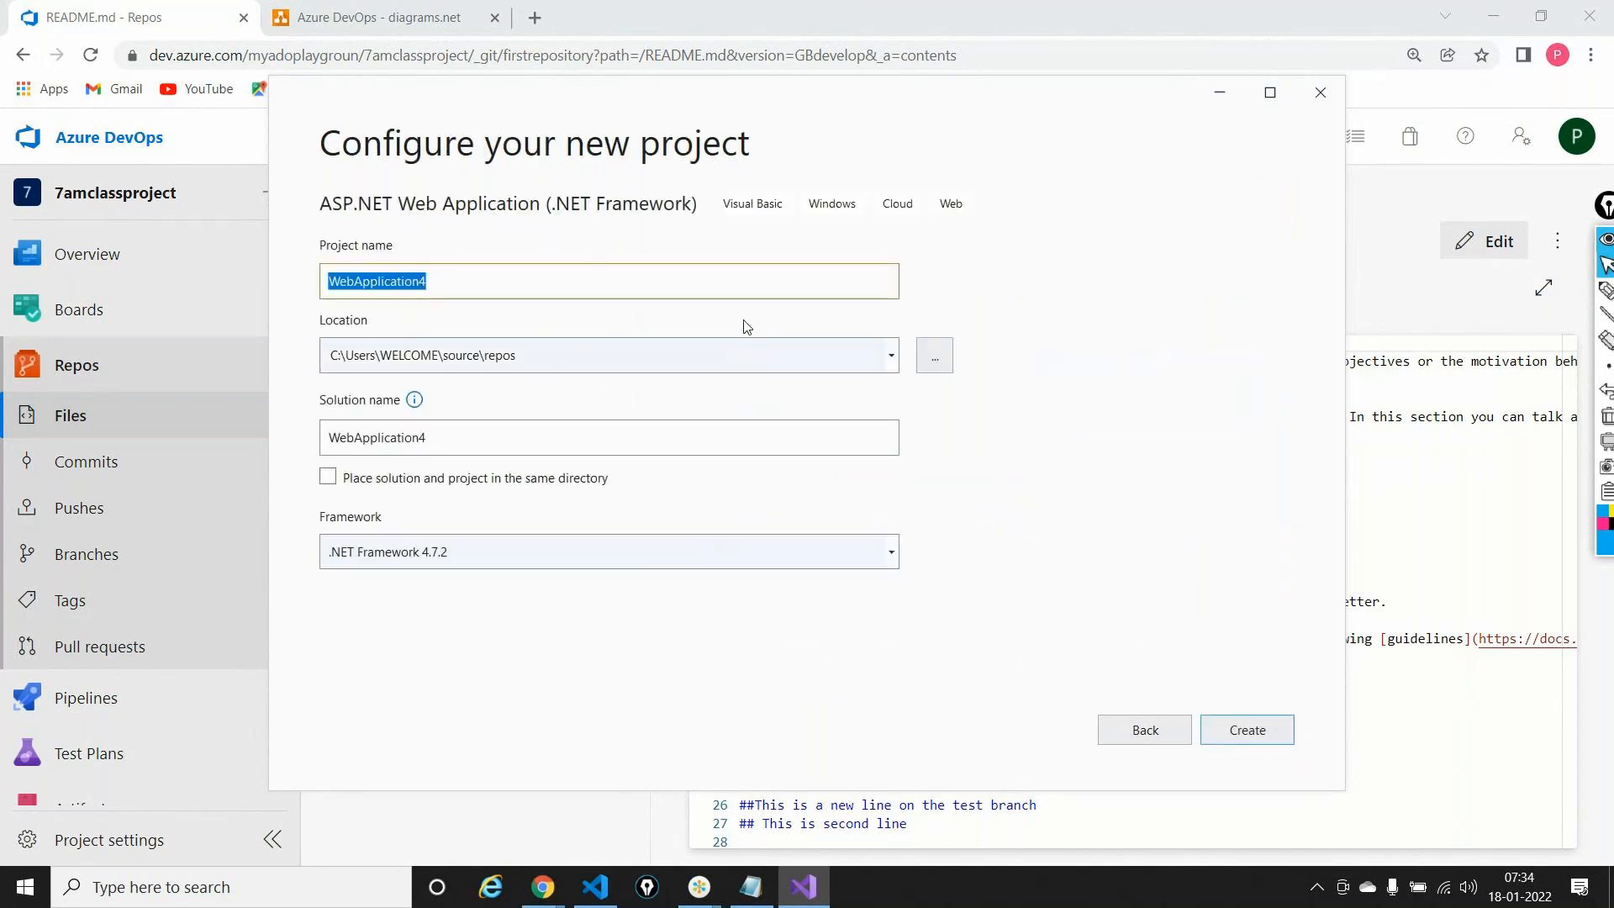
Name the project "dotnetframeworkapplication" and create it with the MVC template
key("BackSpace")
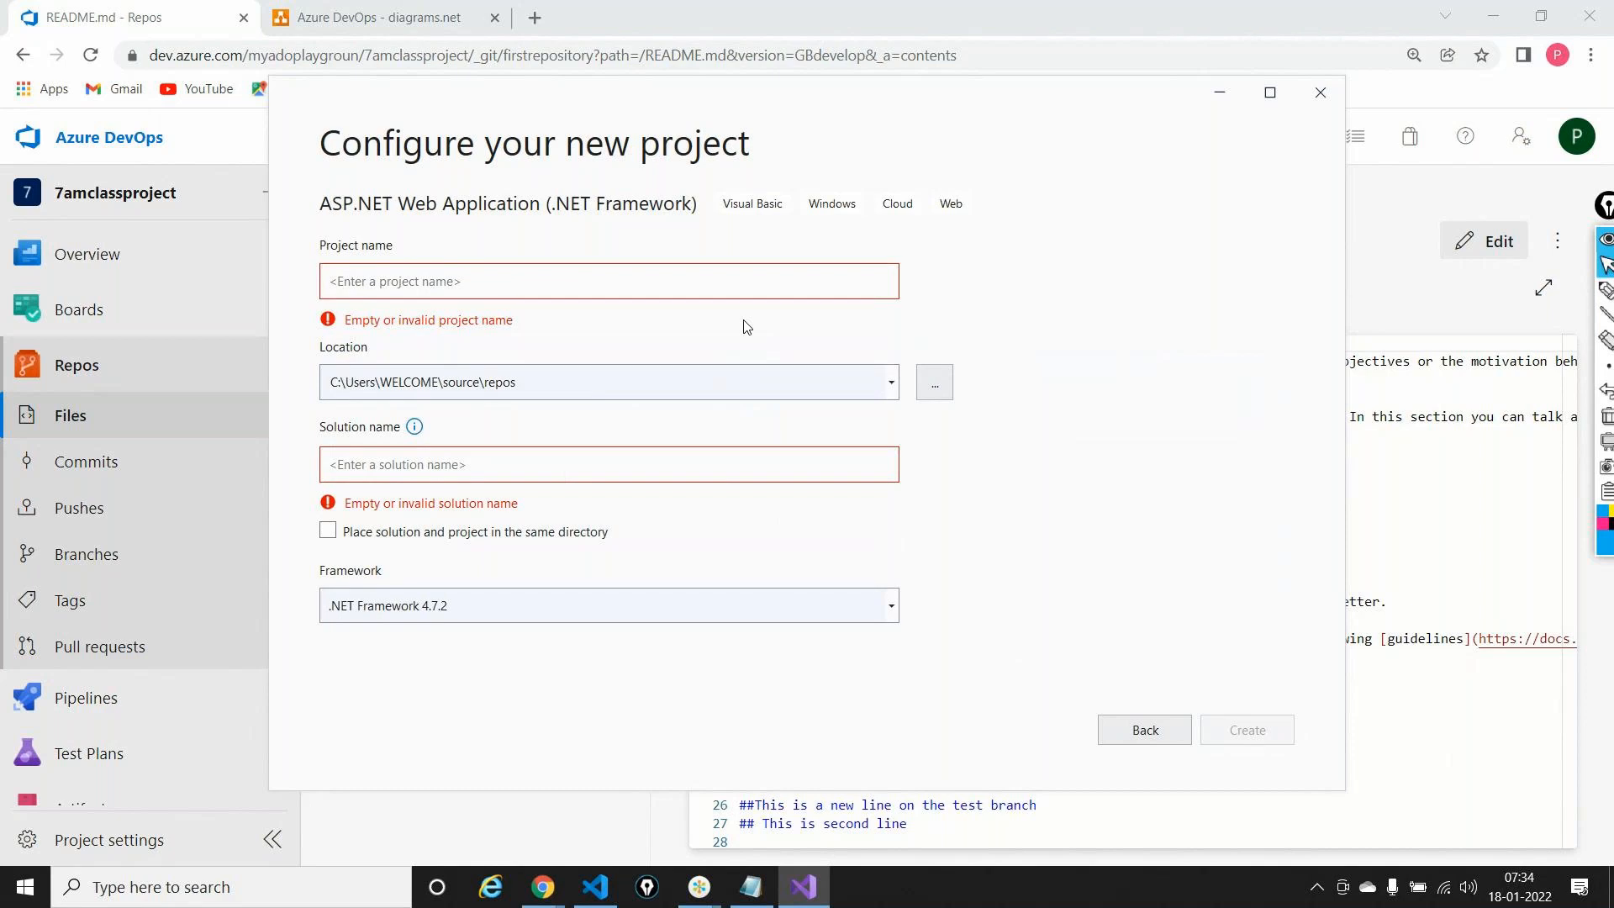
type("W")
key("BackSpace")
type("dotnetframework")
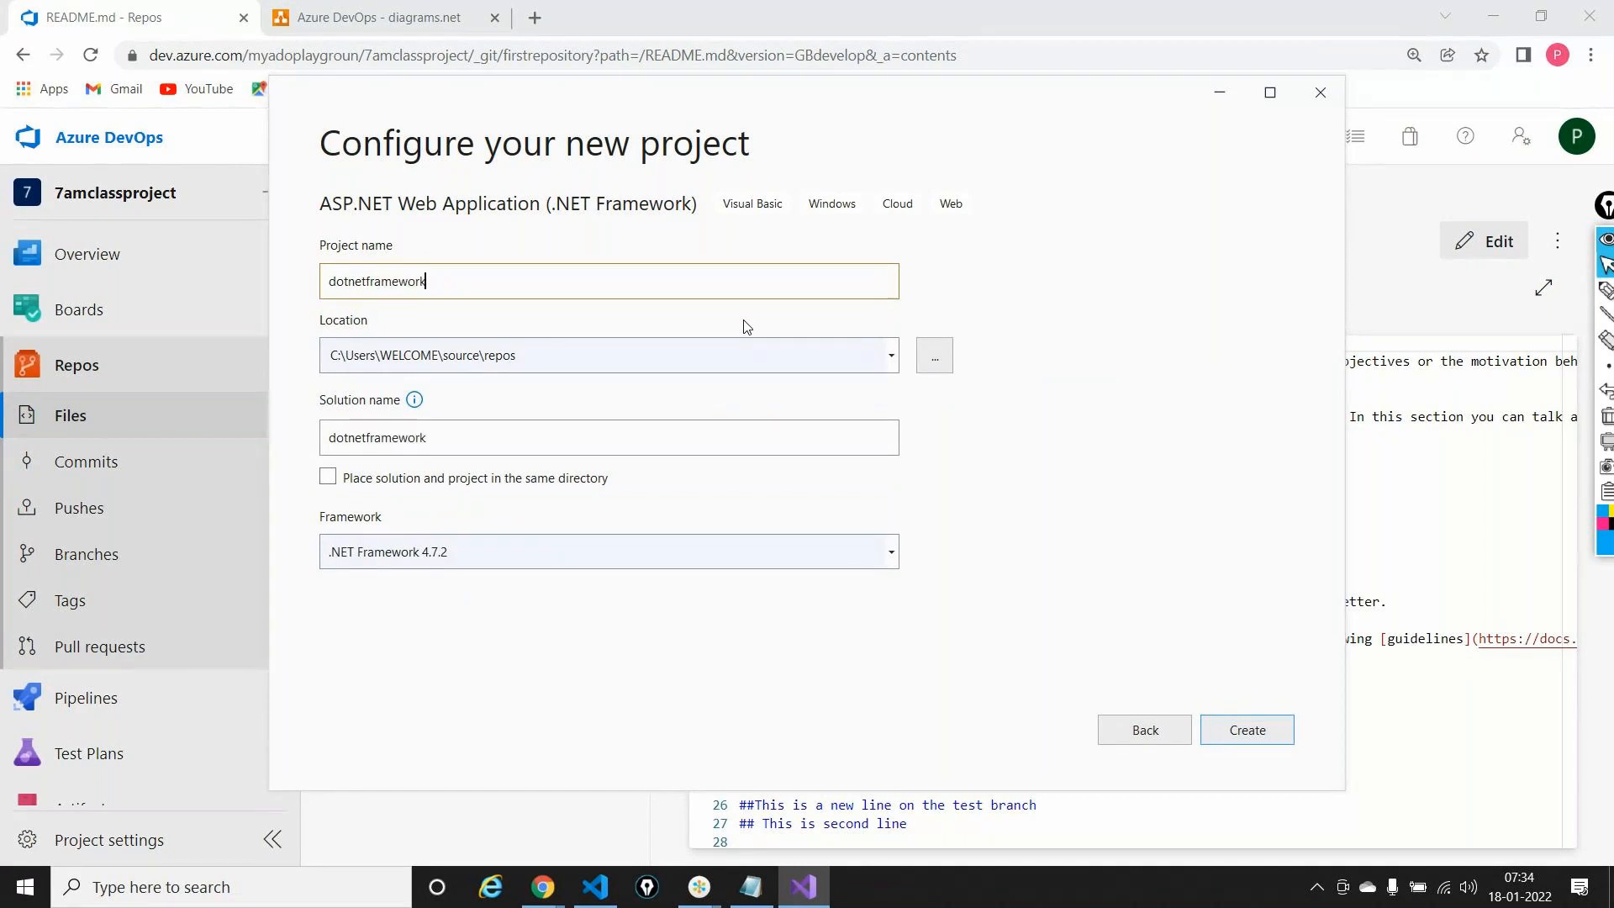
type("application")
left_click(1284, 735)
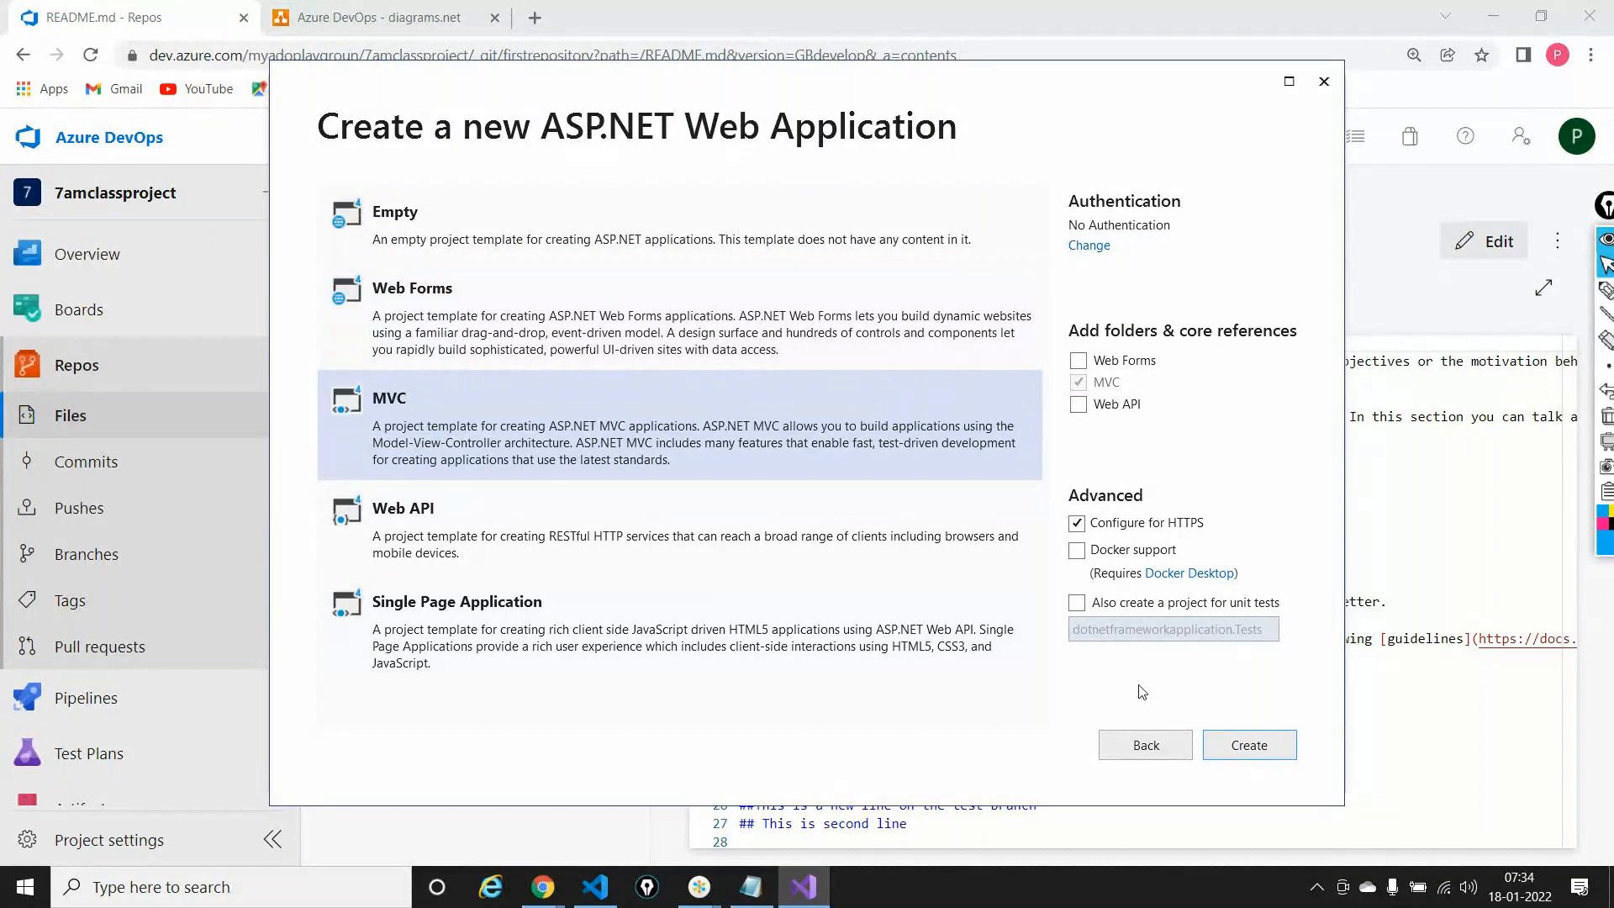
left_click(1248, 743)
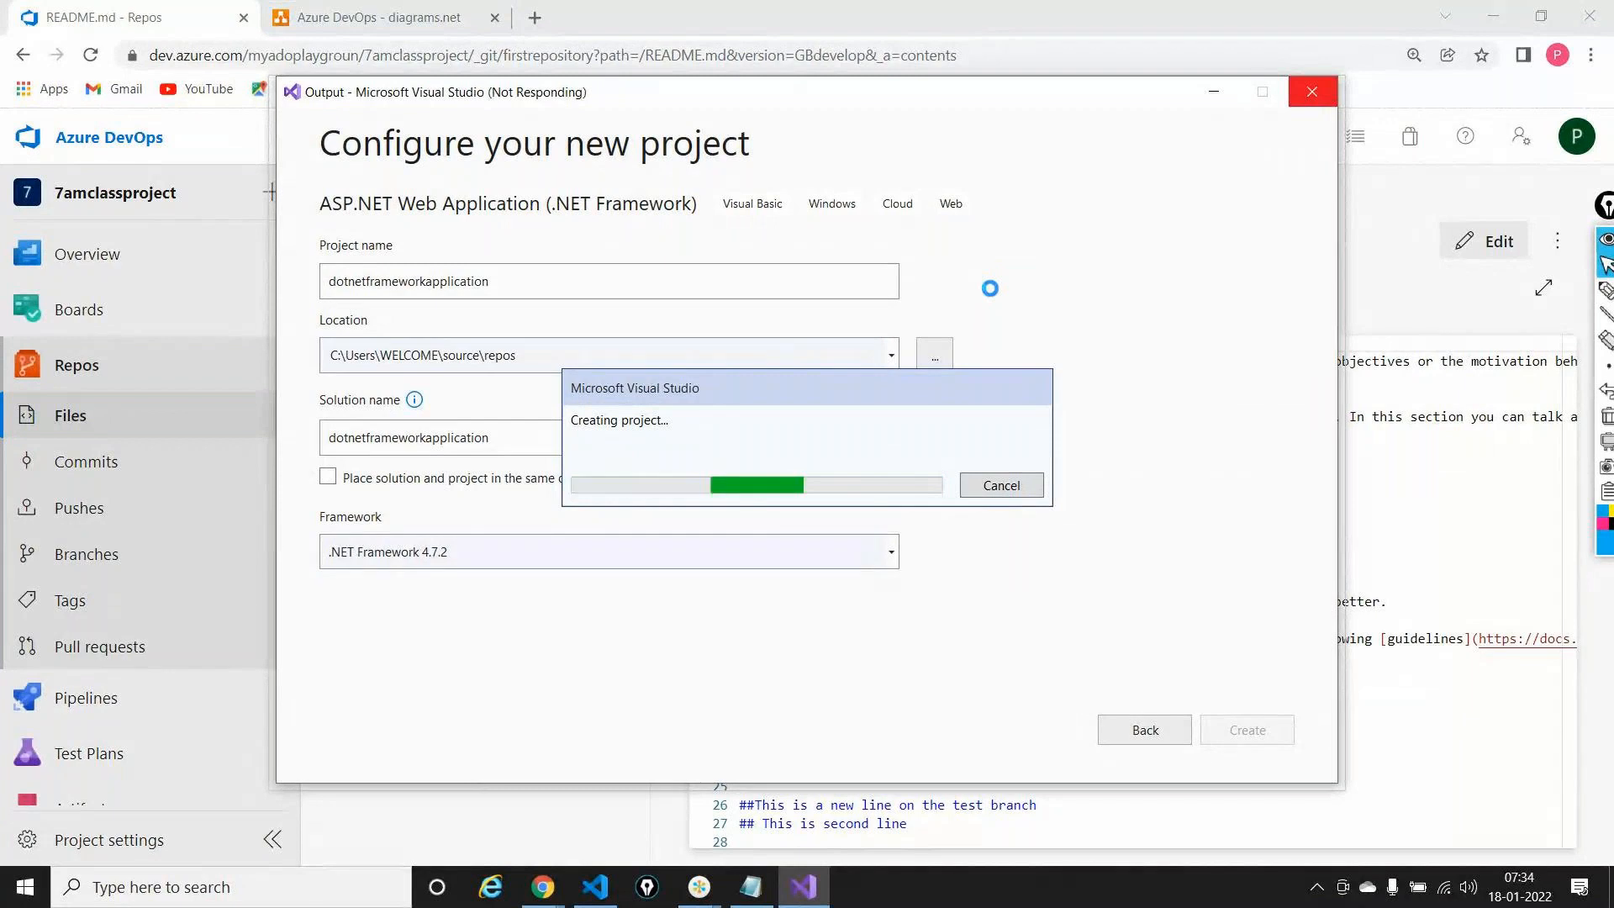
Switch to Azure DevOps in the browser, open the develop branch's files, and check the project creation progress in Visual Studio
left_click(1362, 525)
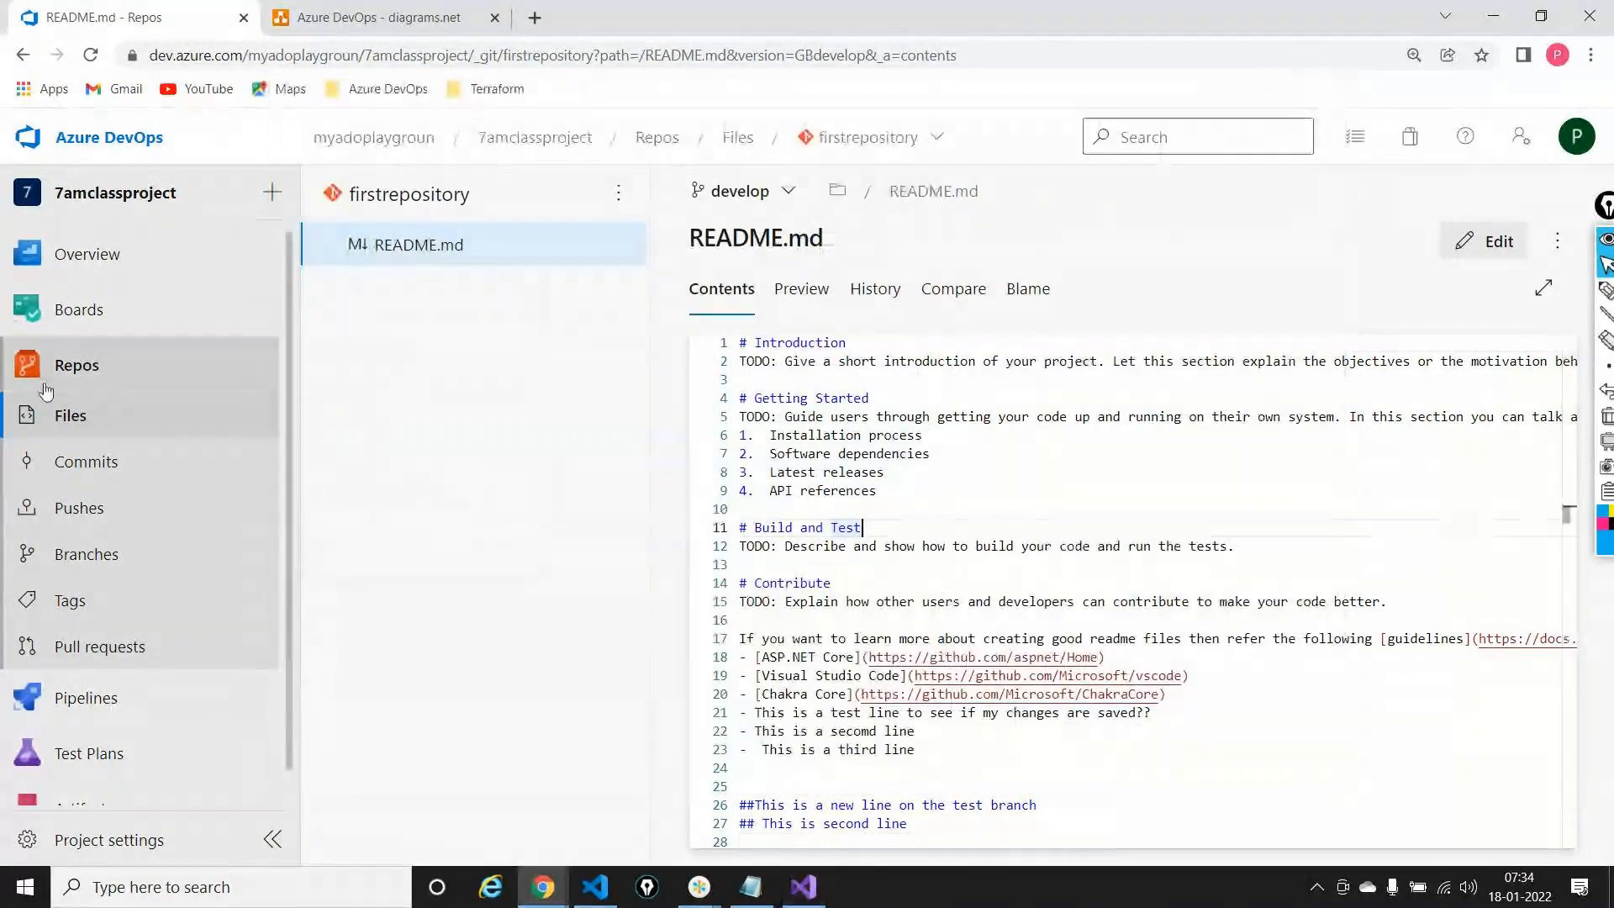
left_click(112, 539)
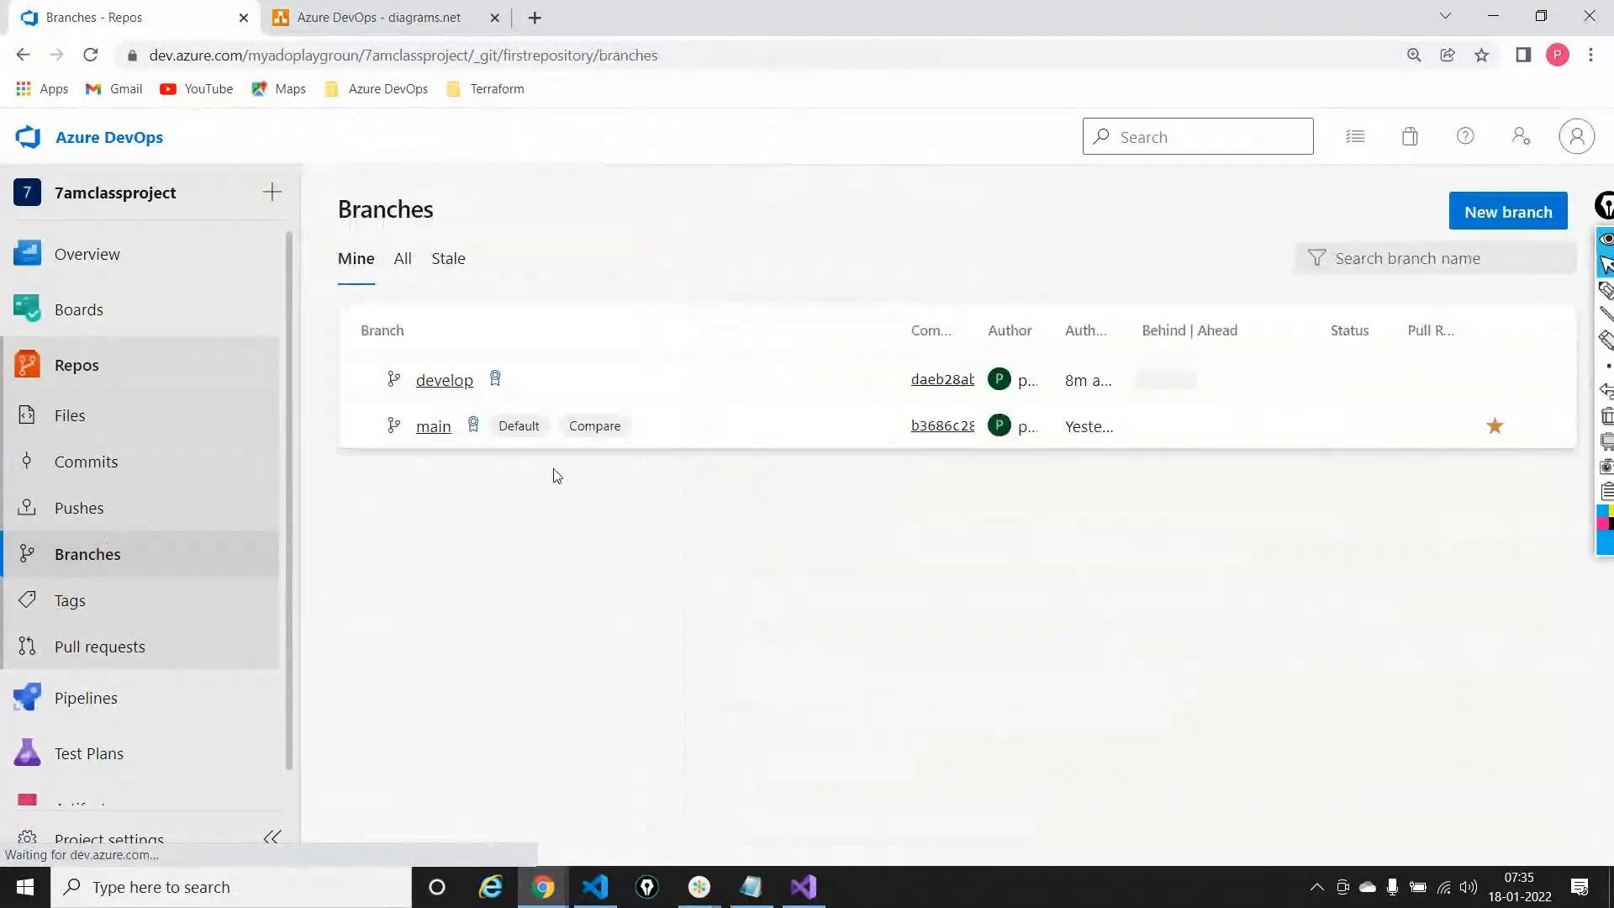
left_click(446, 380)
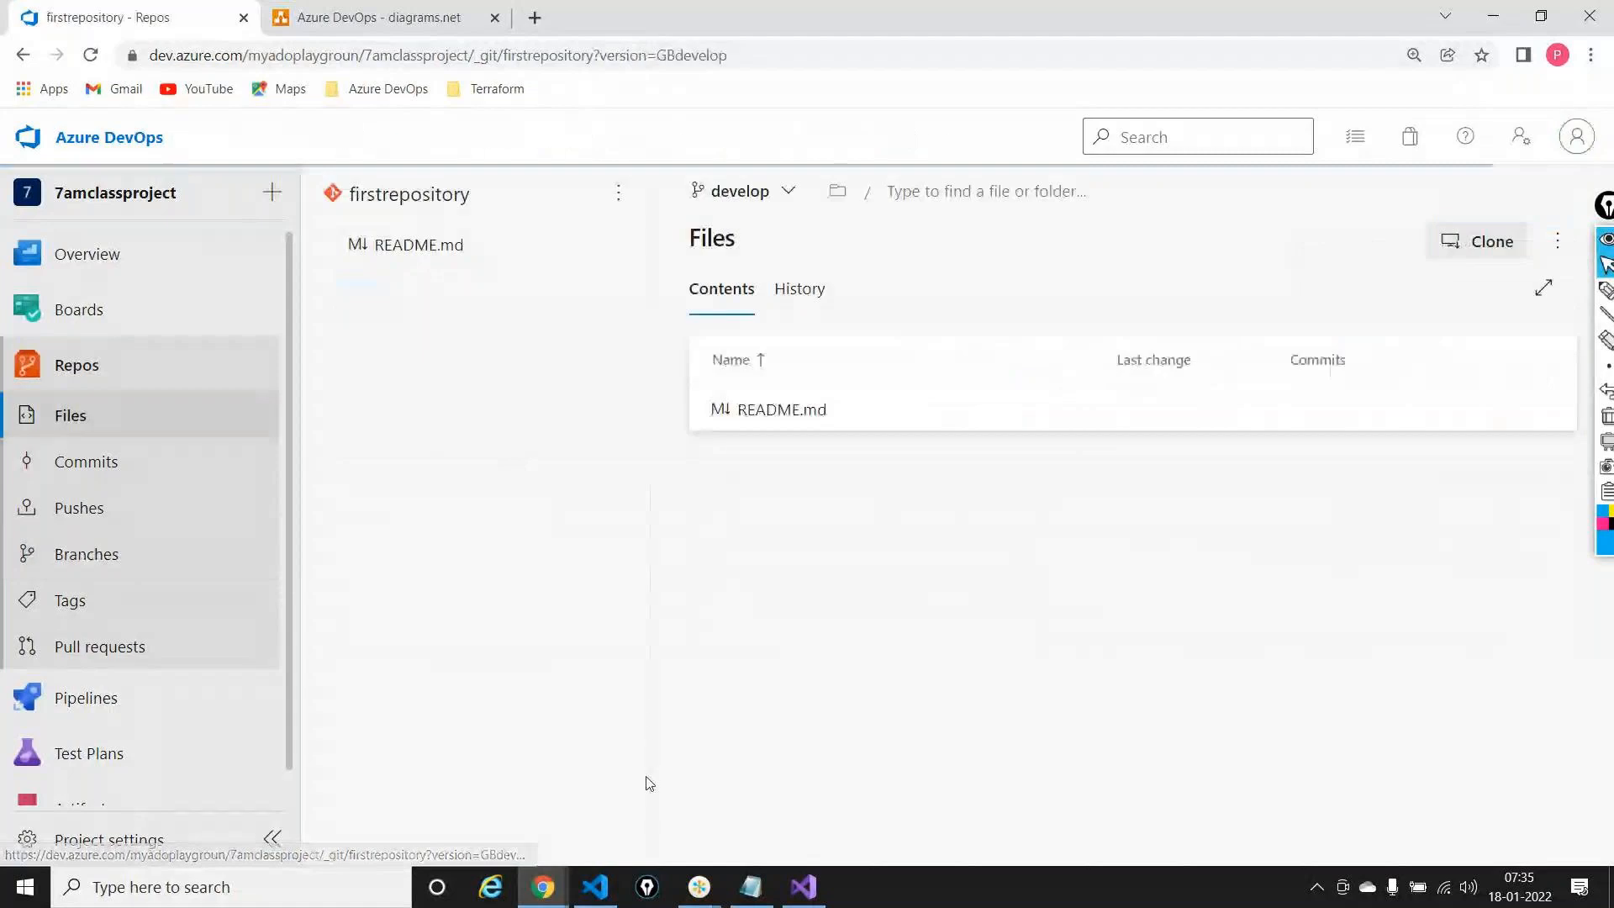
left_click(803, 887)
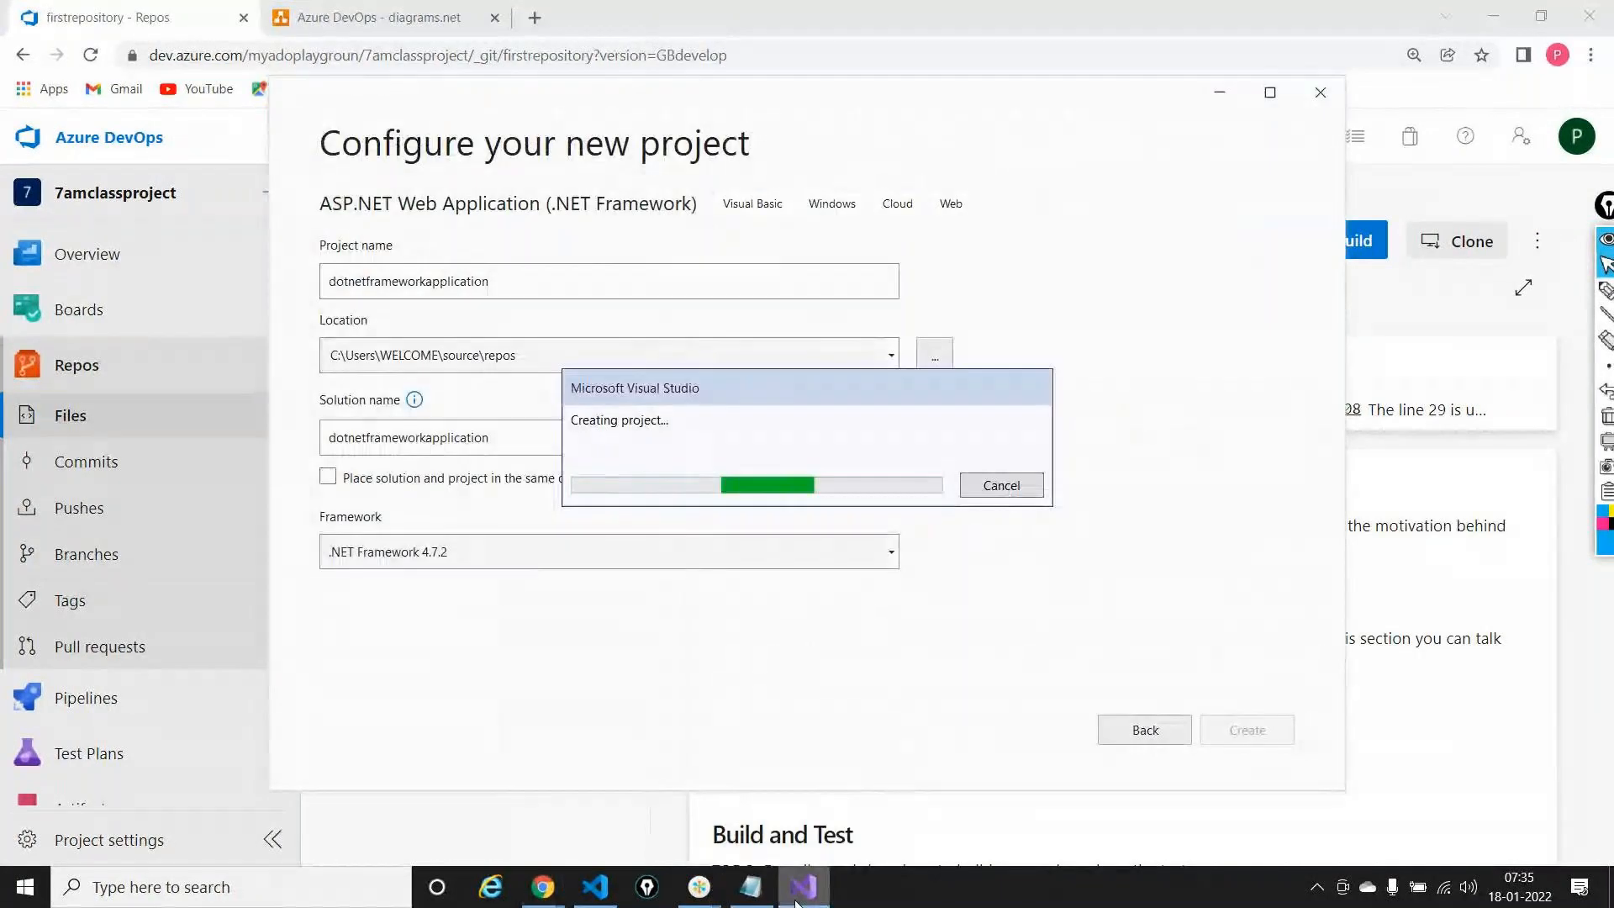
left_click(1408, 568)
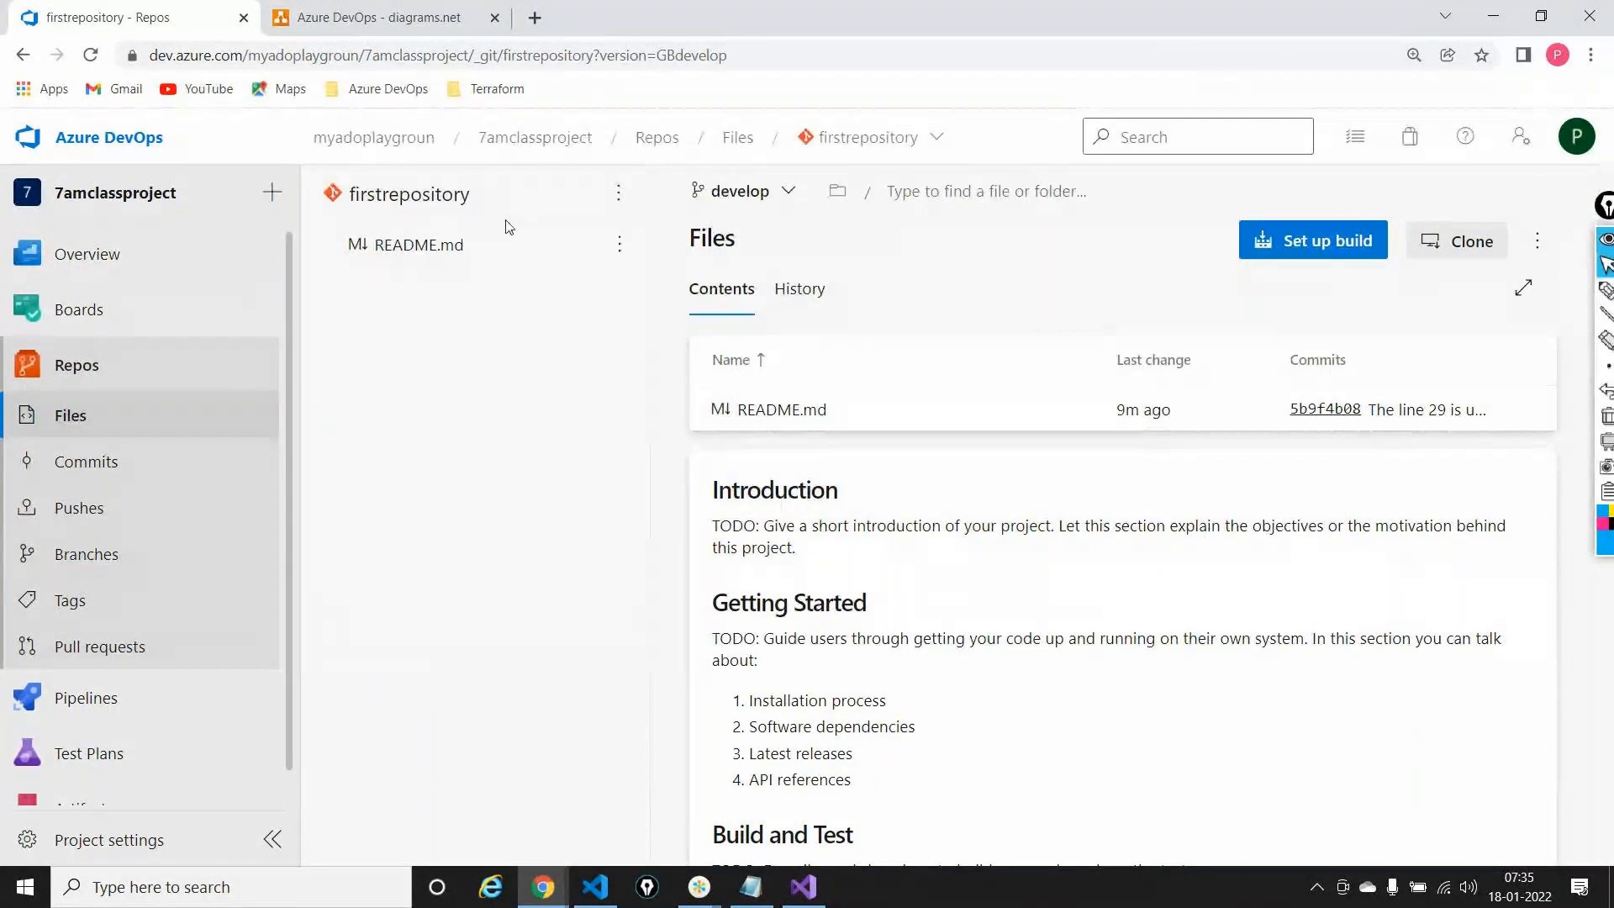
On the 7amclassproject Team board, add a To Do item titled "Write a .NET full framework project and commit it to the develop branch"
mouse_move(87, 335)
left_click(448, 407)
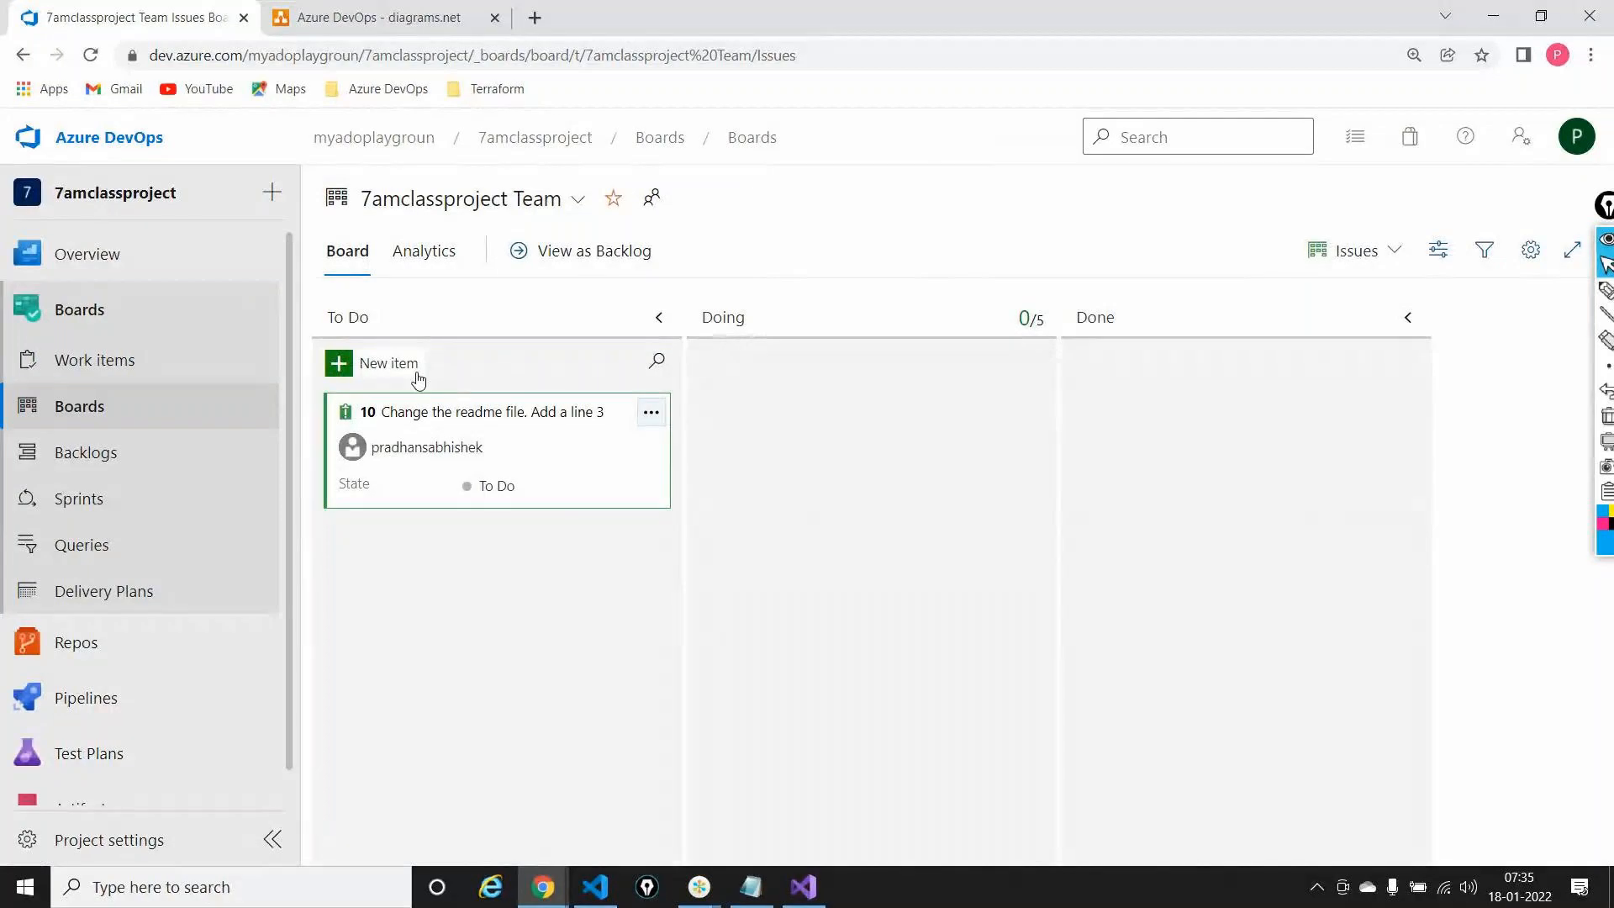
left_click(401, 363)
type("Write a .NEt")
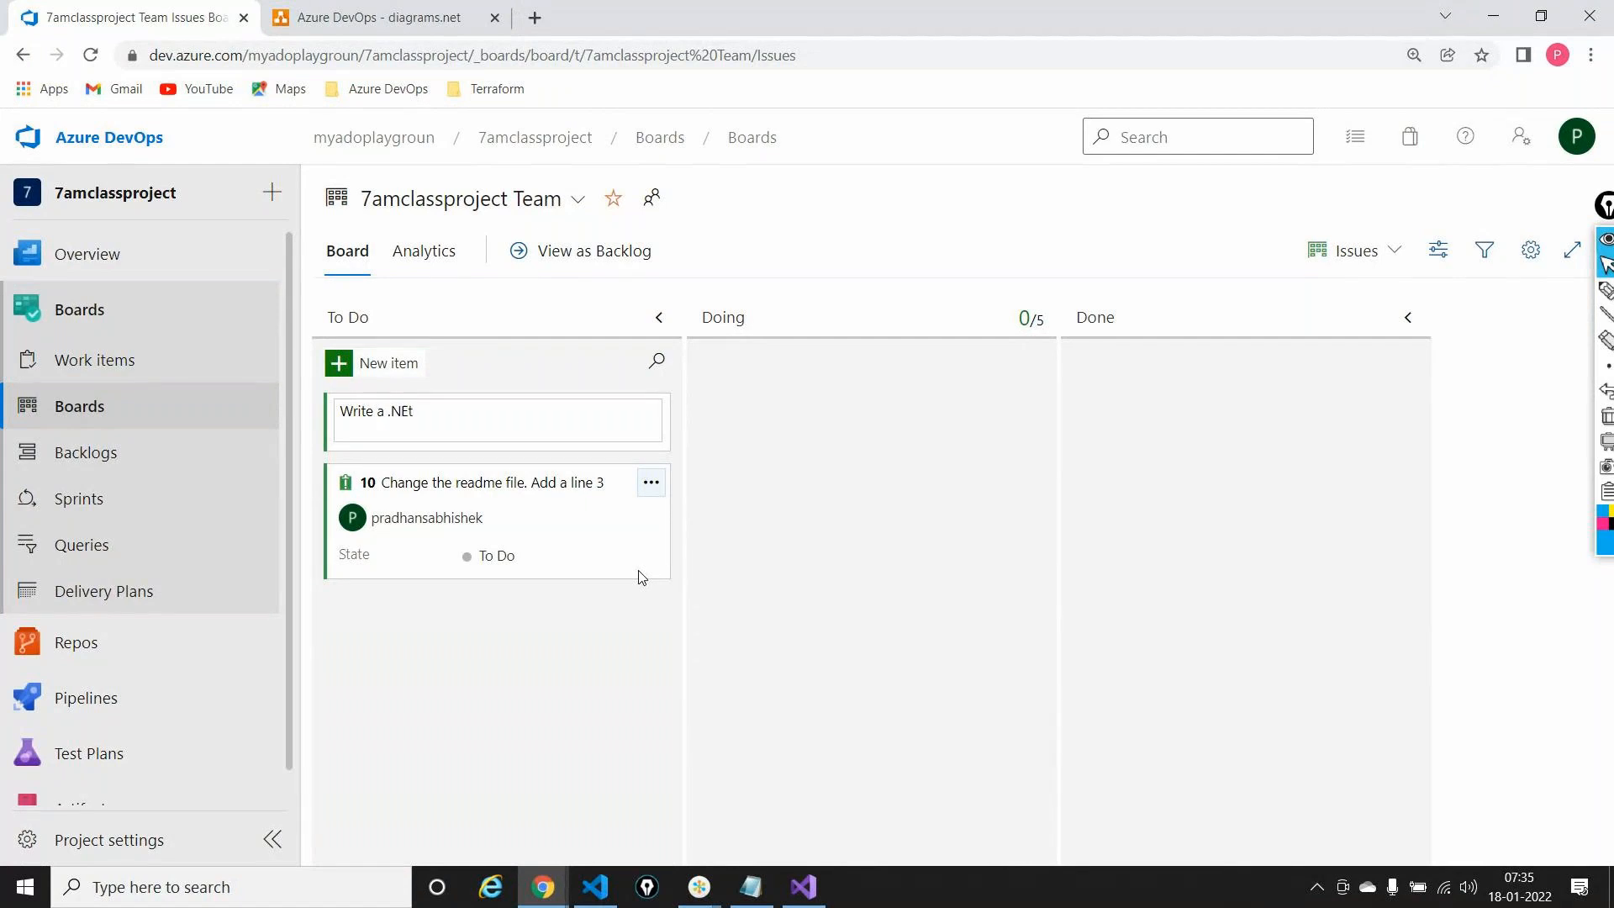
type(" fil")
key("BackSpace")
key("BackSpace")
type("ull framework pro")
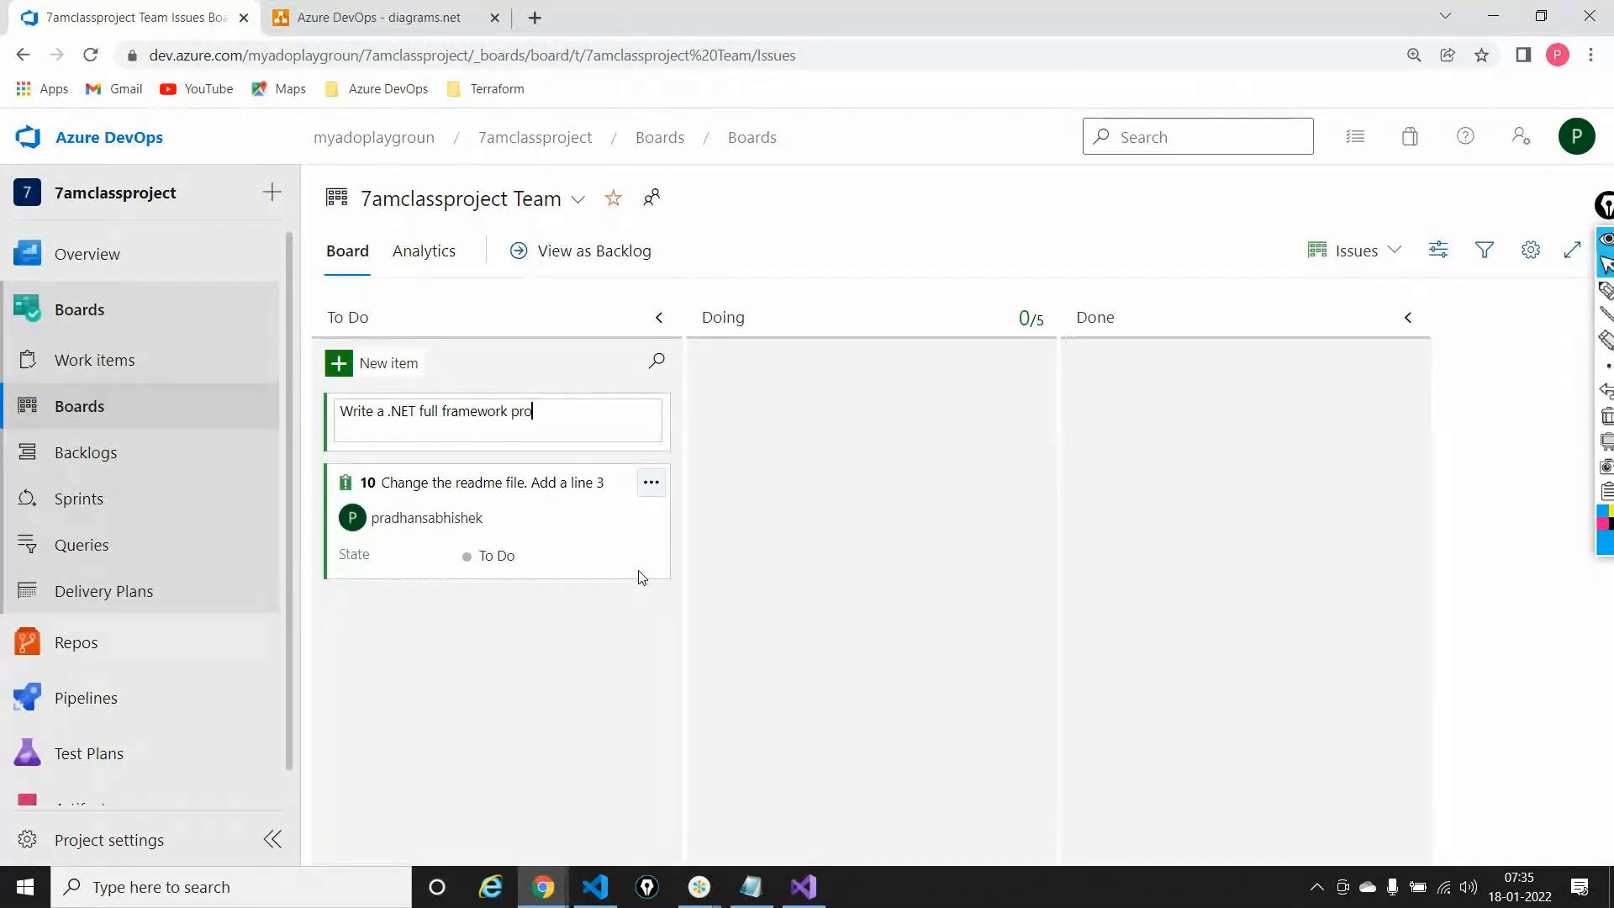
type("ject")
type("commit it to")
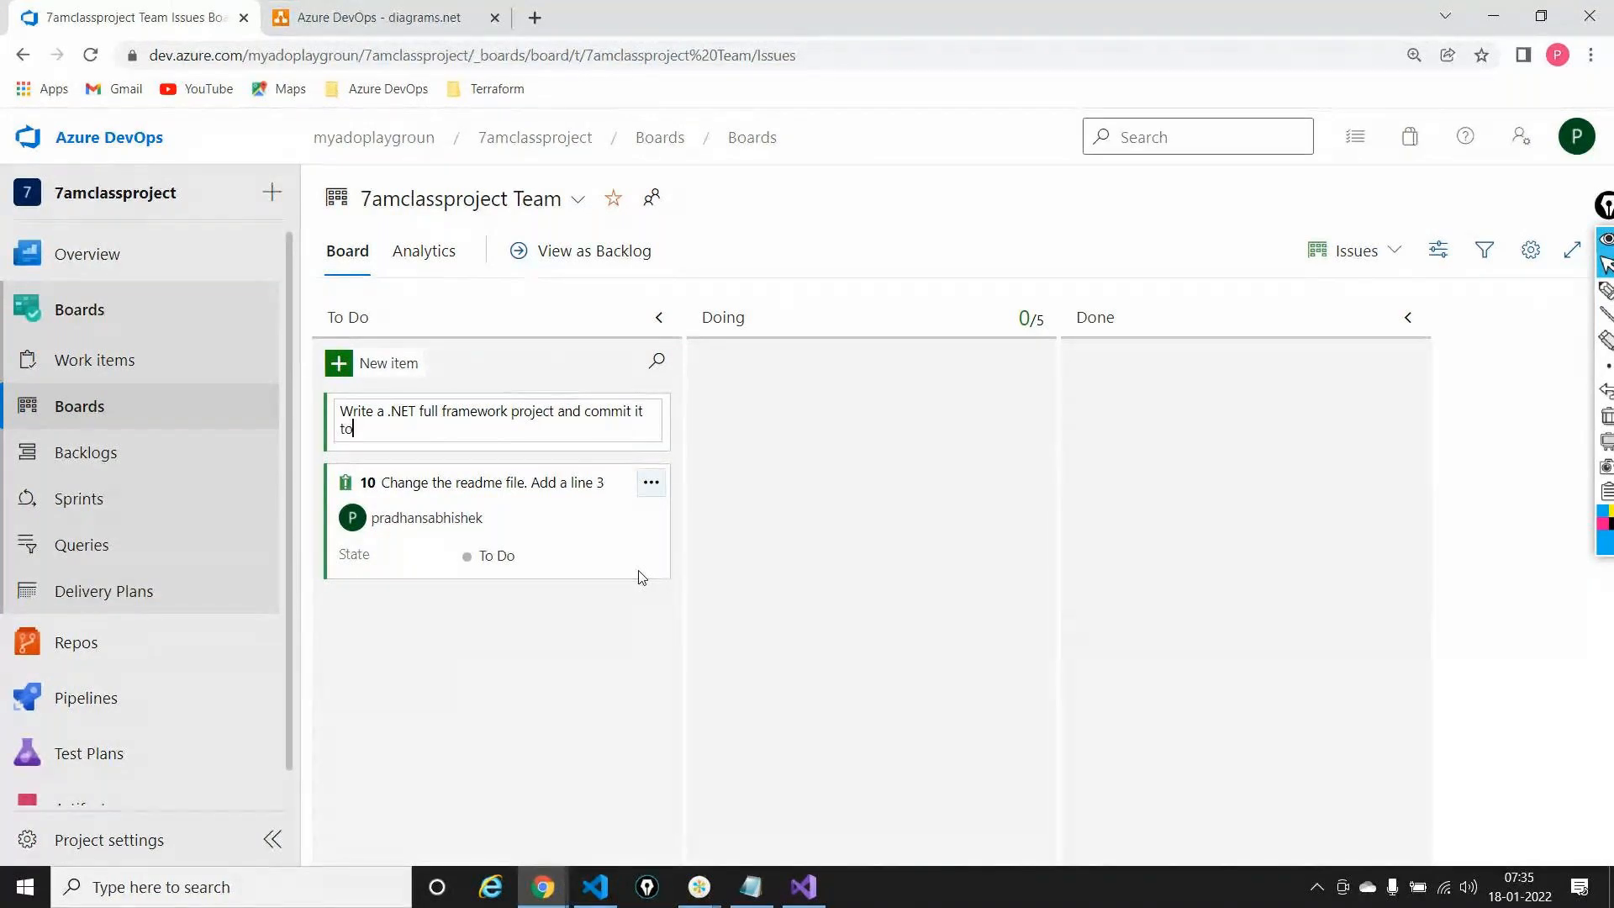
type(" the develop branch")
left_click(937, 685)
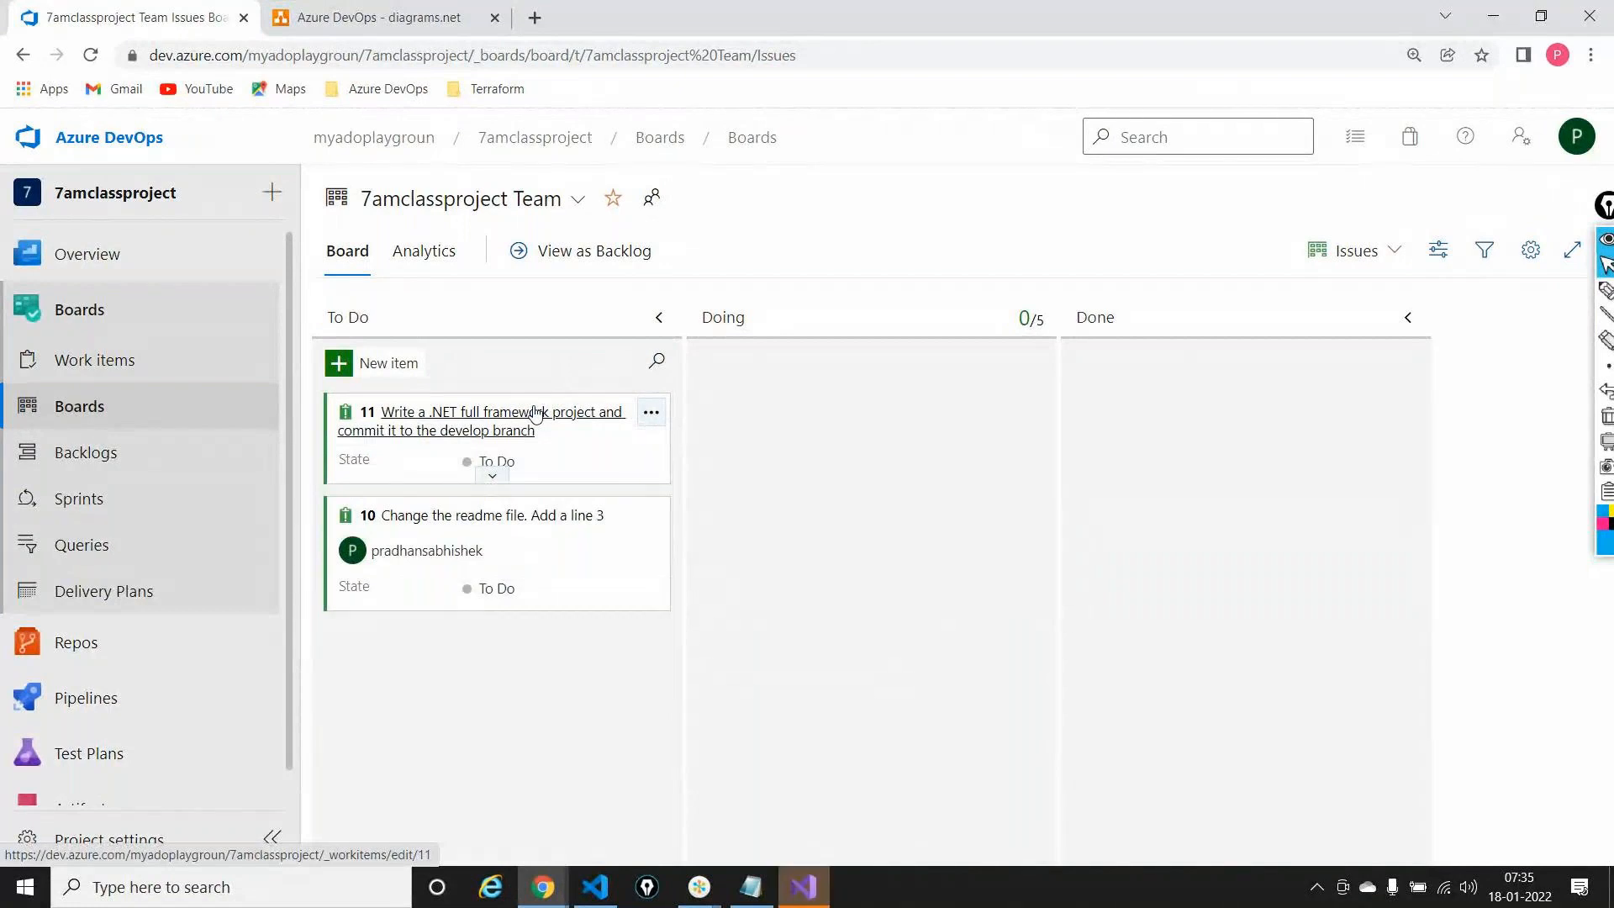
Open the new .NET full framework issue and copy its title into the Description
left_click(535, 411)
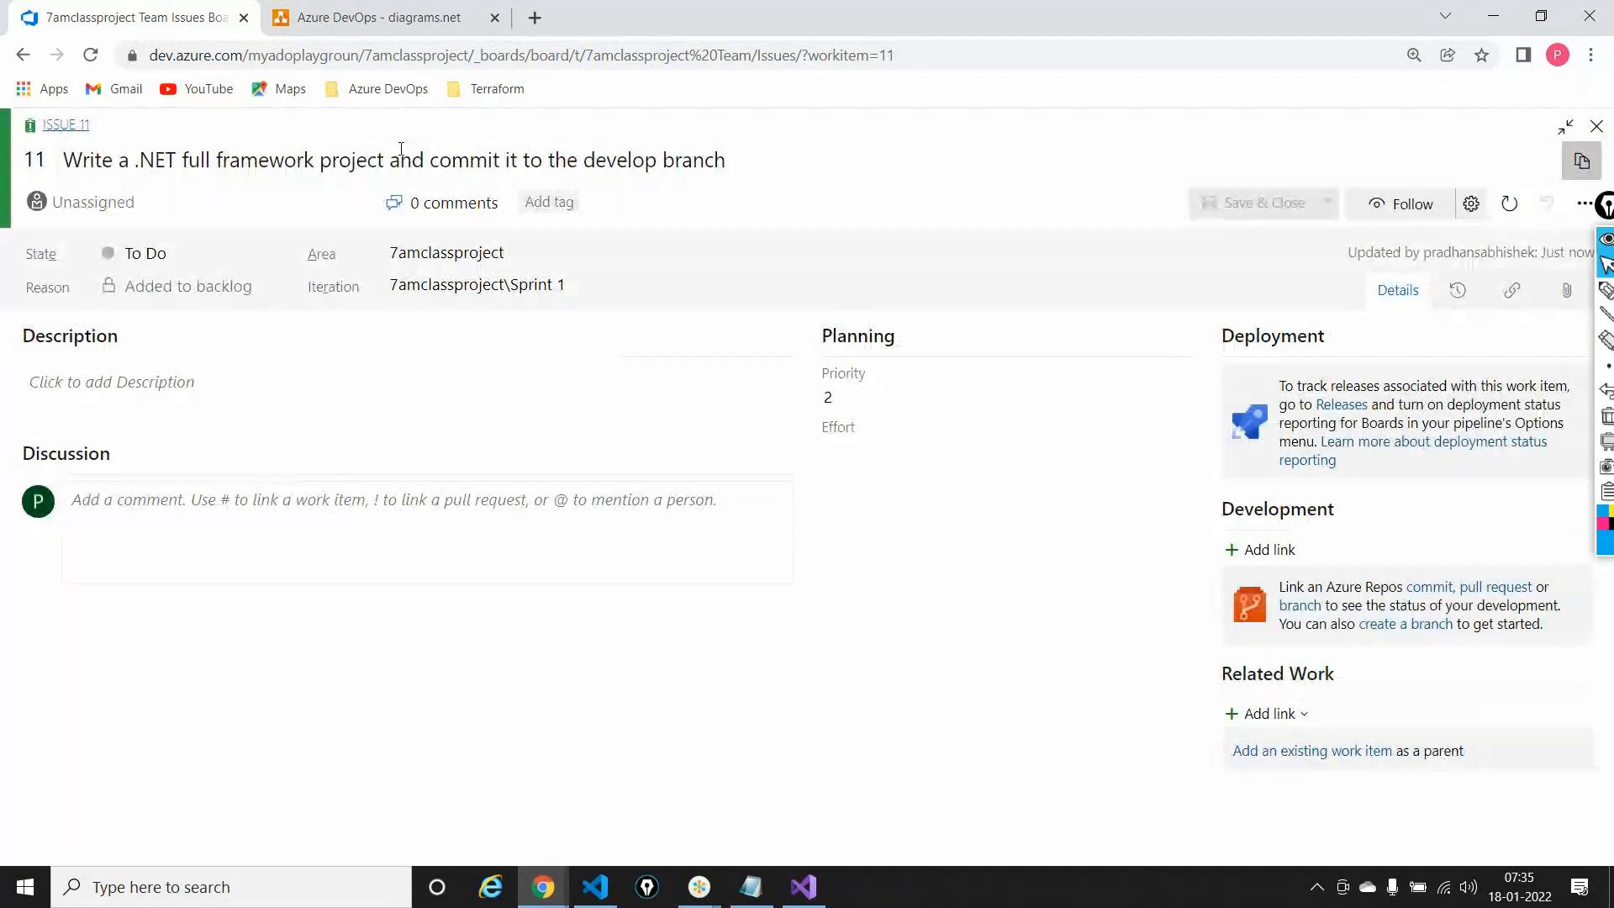
triple_click(403, 149)
key("ctrl+c")
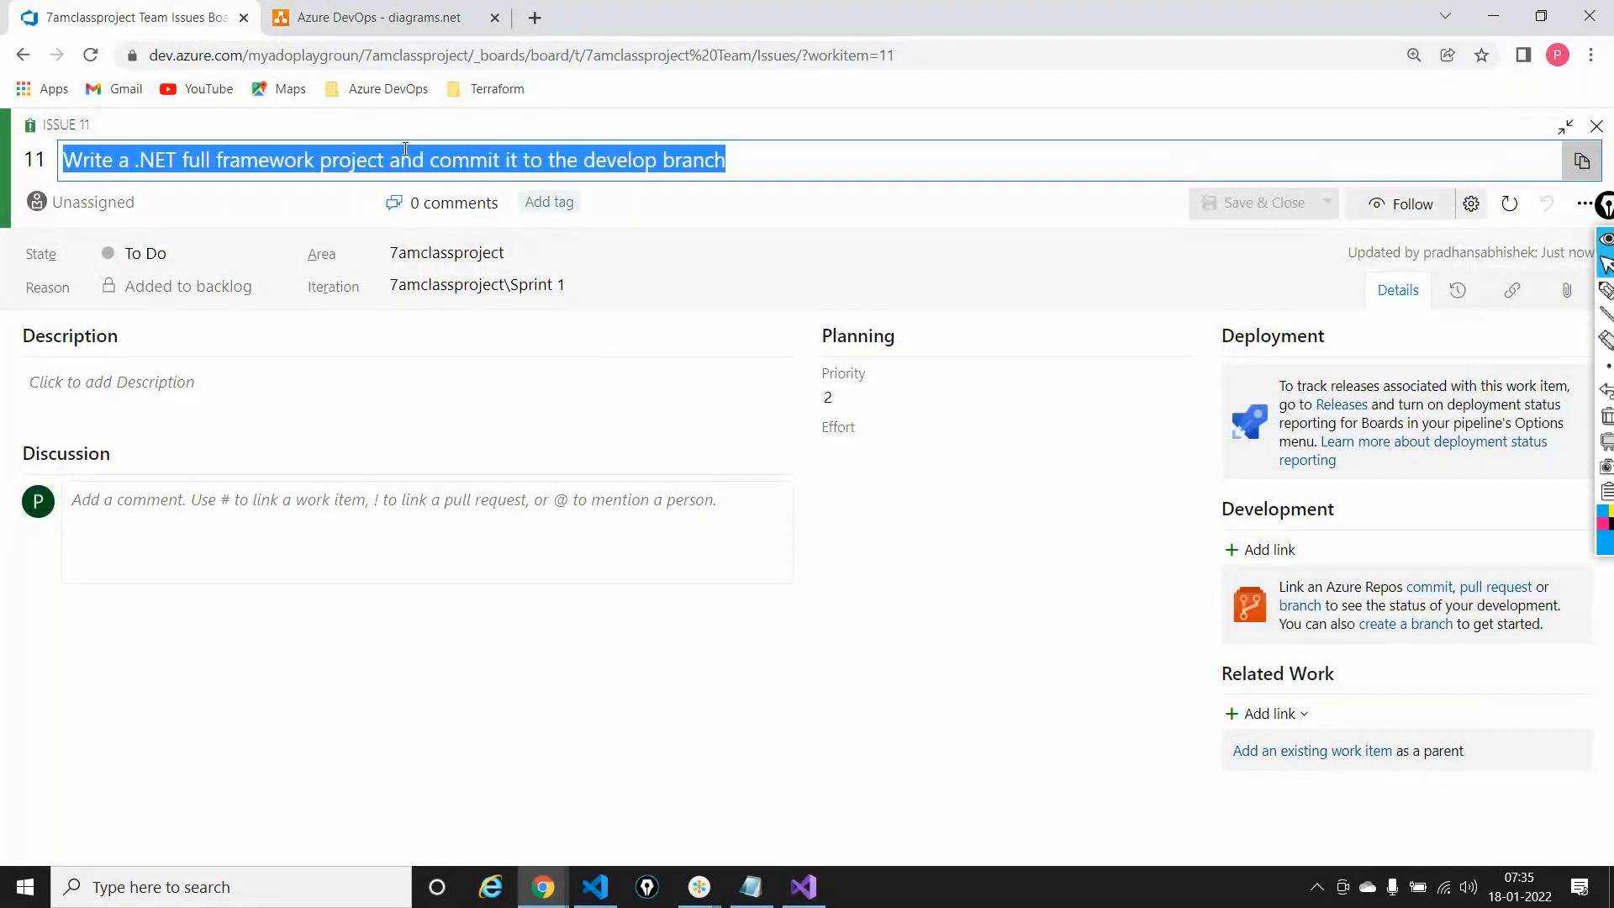
left_click(173, 409)
key("ctrl+v")
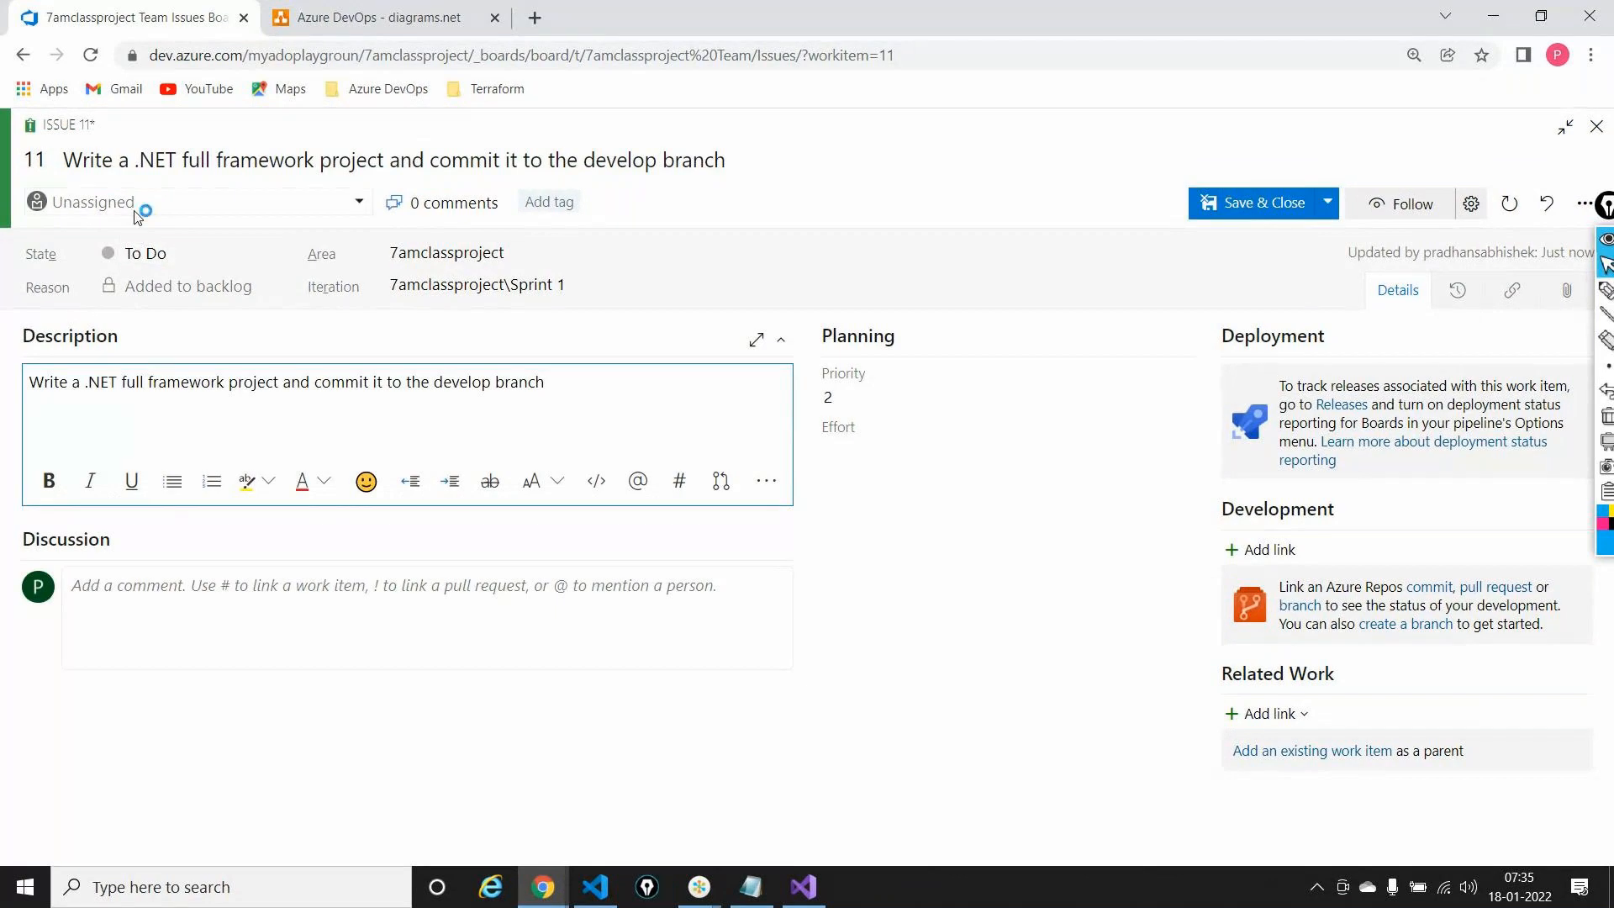
Assign the .NET full framework issue to your own account, then save and close it
left_click(137, 217)
left_click(135, 234)
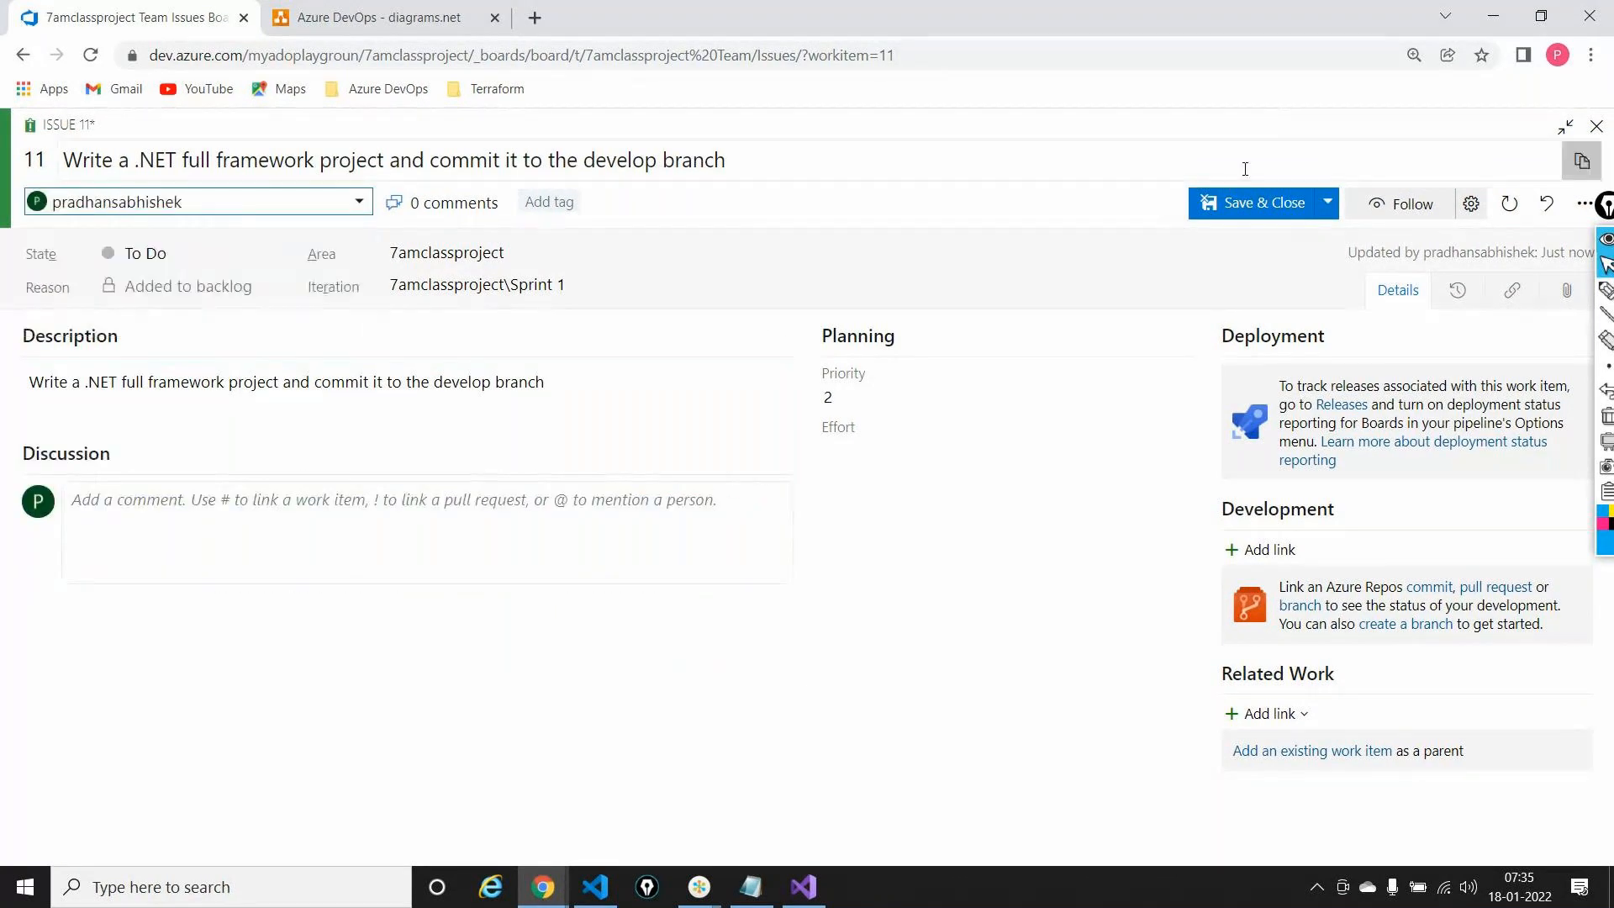
left_click(1234, 210)
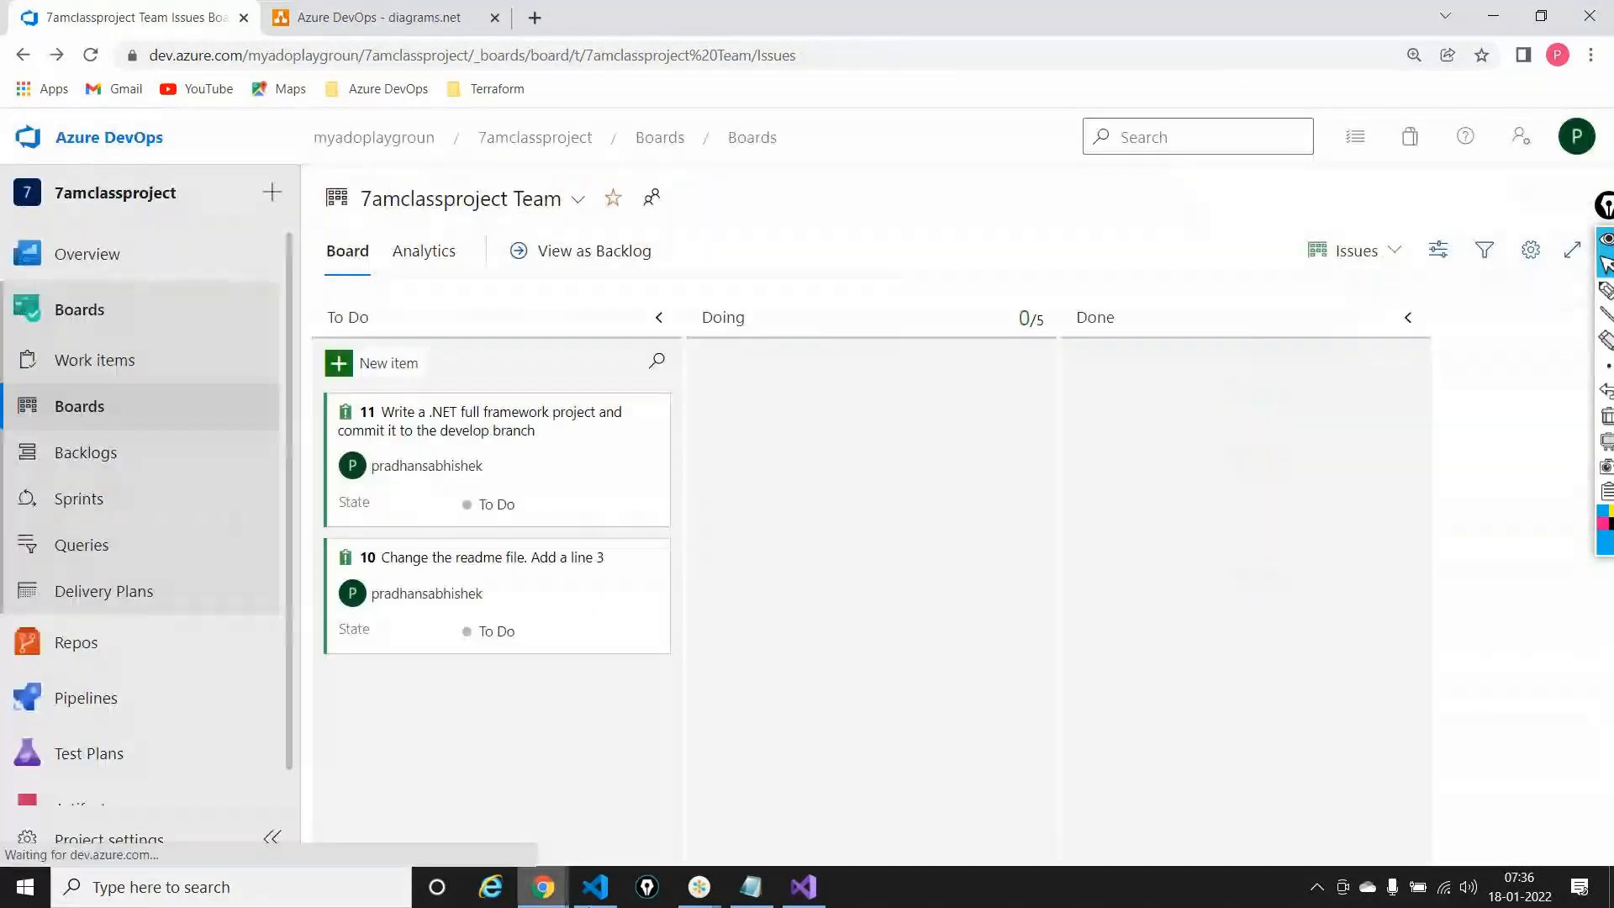
Switch to Visual Studio, bracket the dotnetframeworkapplication files in Solution Explorer with the screen pen, and clear the drawing
left_click(803, 887)
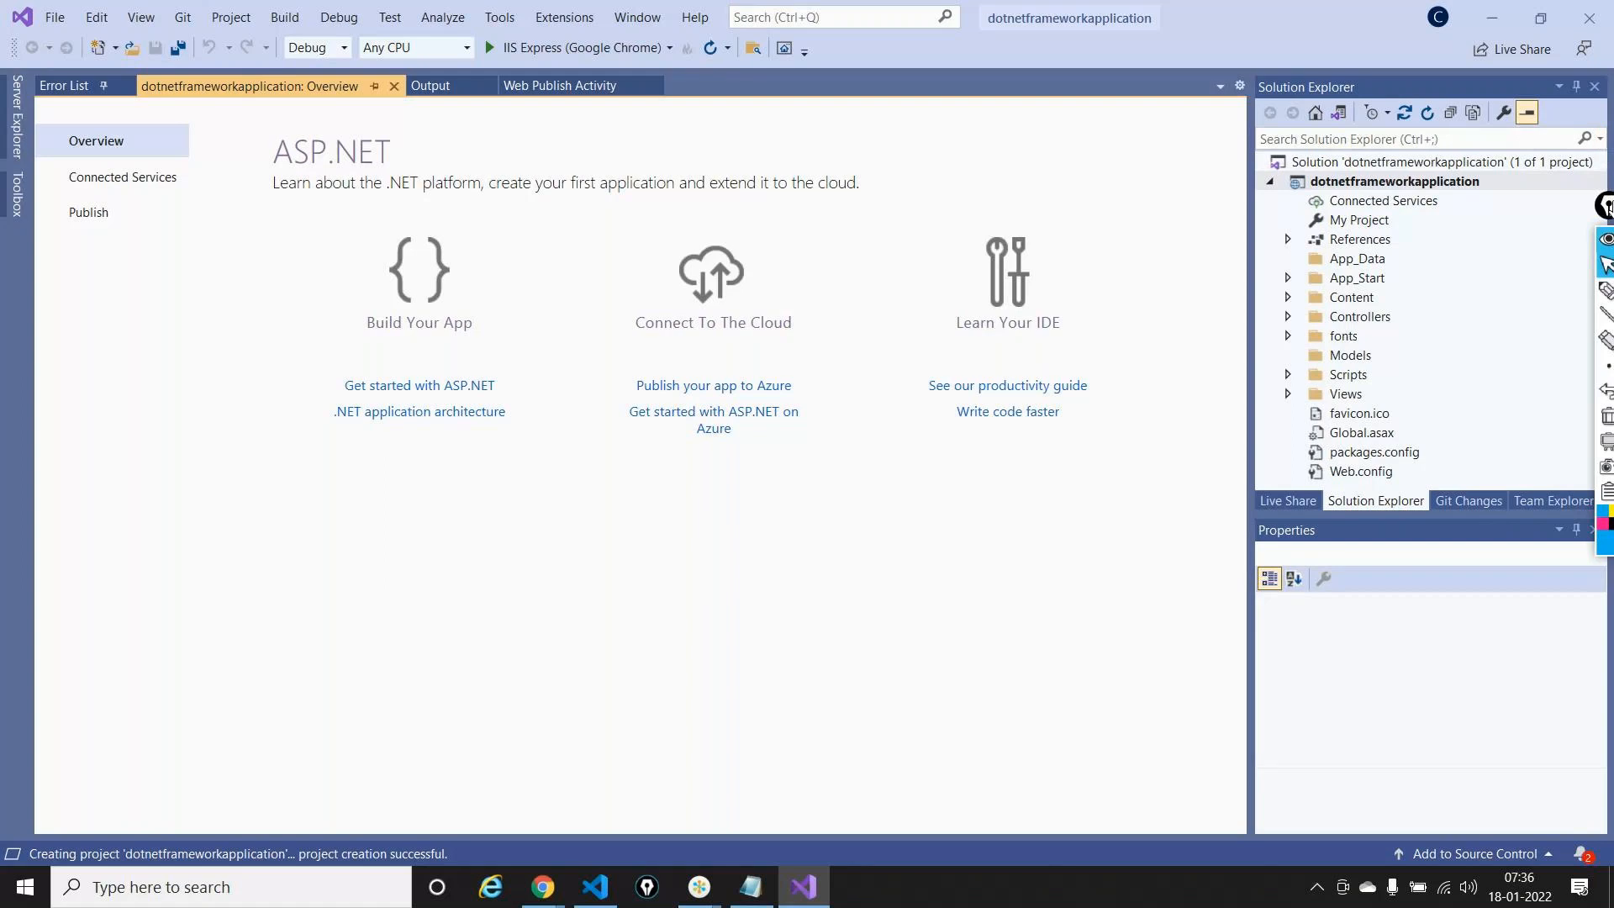
left_click_drag(1609, 209, 1609, 222)
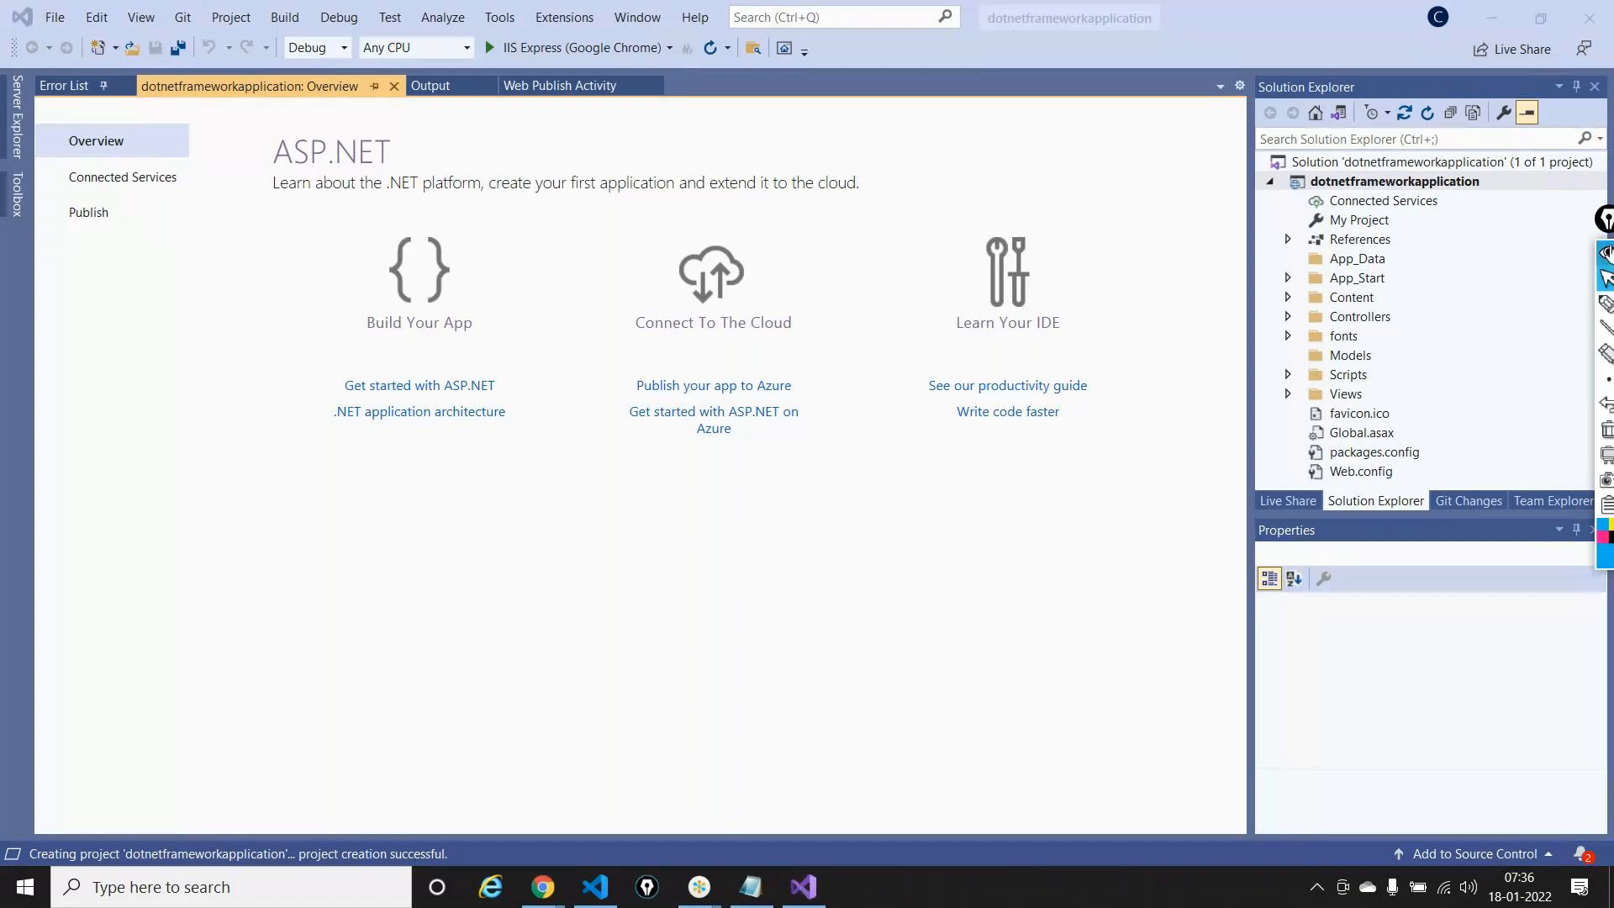
left_click(1606, 305)
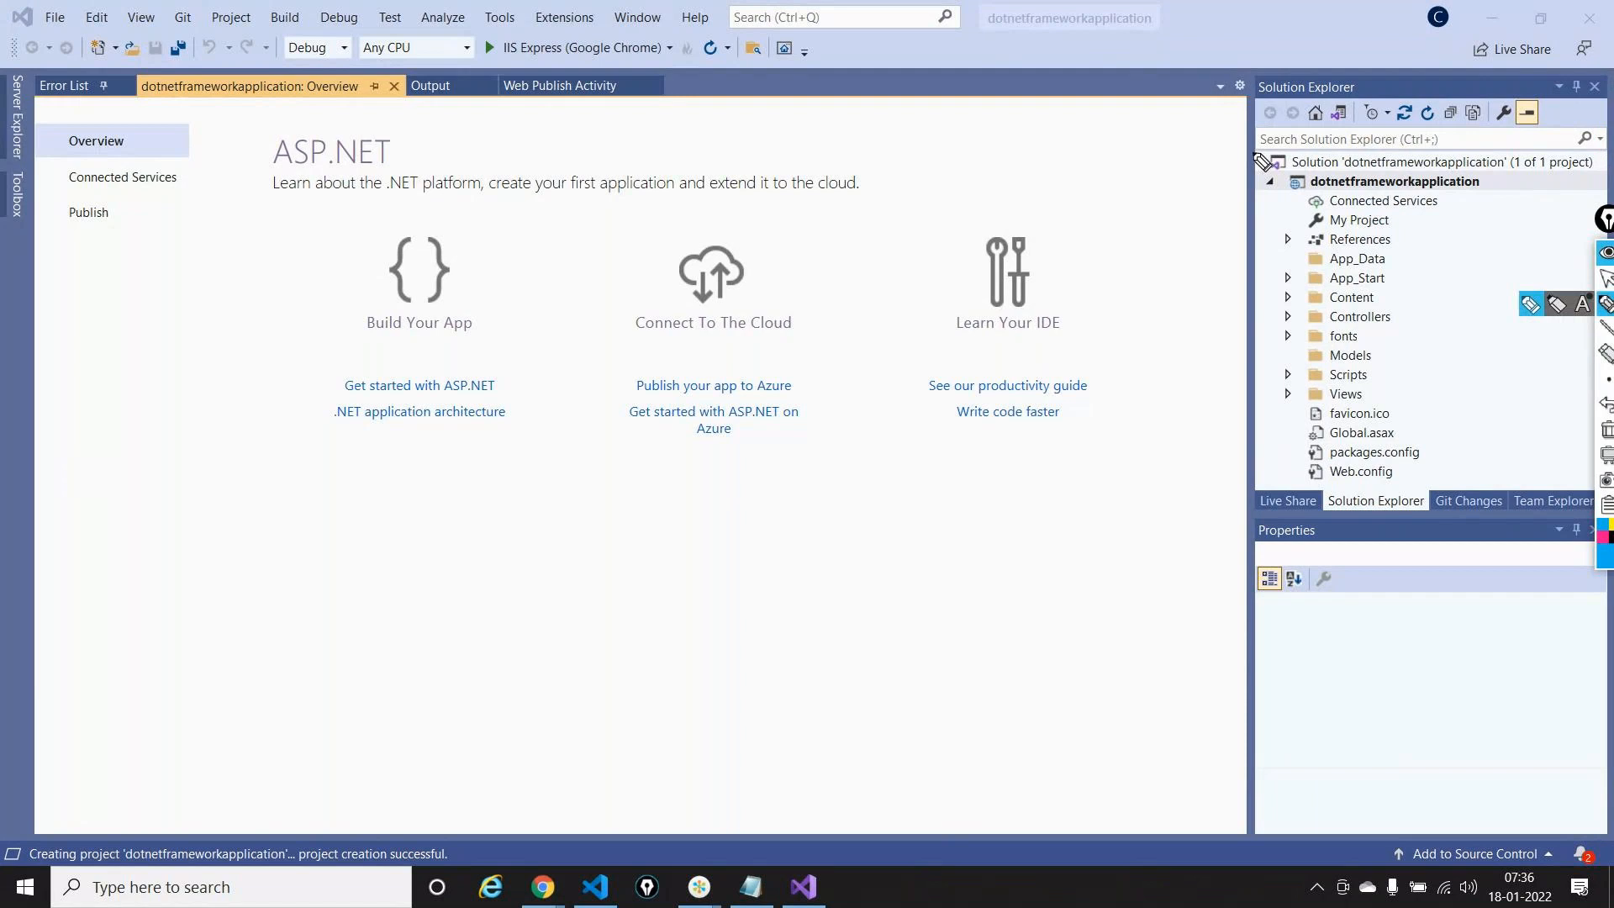
left_click_drag(1243, 153, 1230, 482)
mouse_move(1510, 154)
left_mouse_down()
mouse_move(1553, 444)
mouse_move(1524, 483)
left_mouse_up()
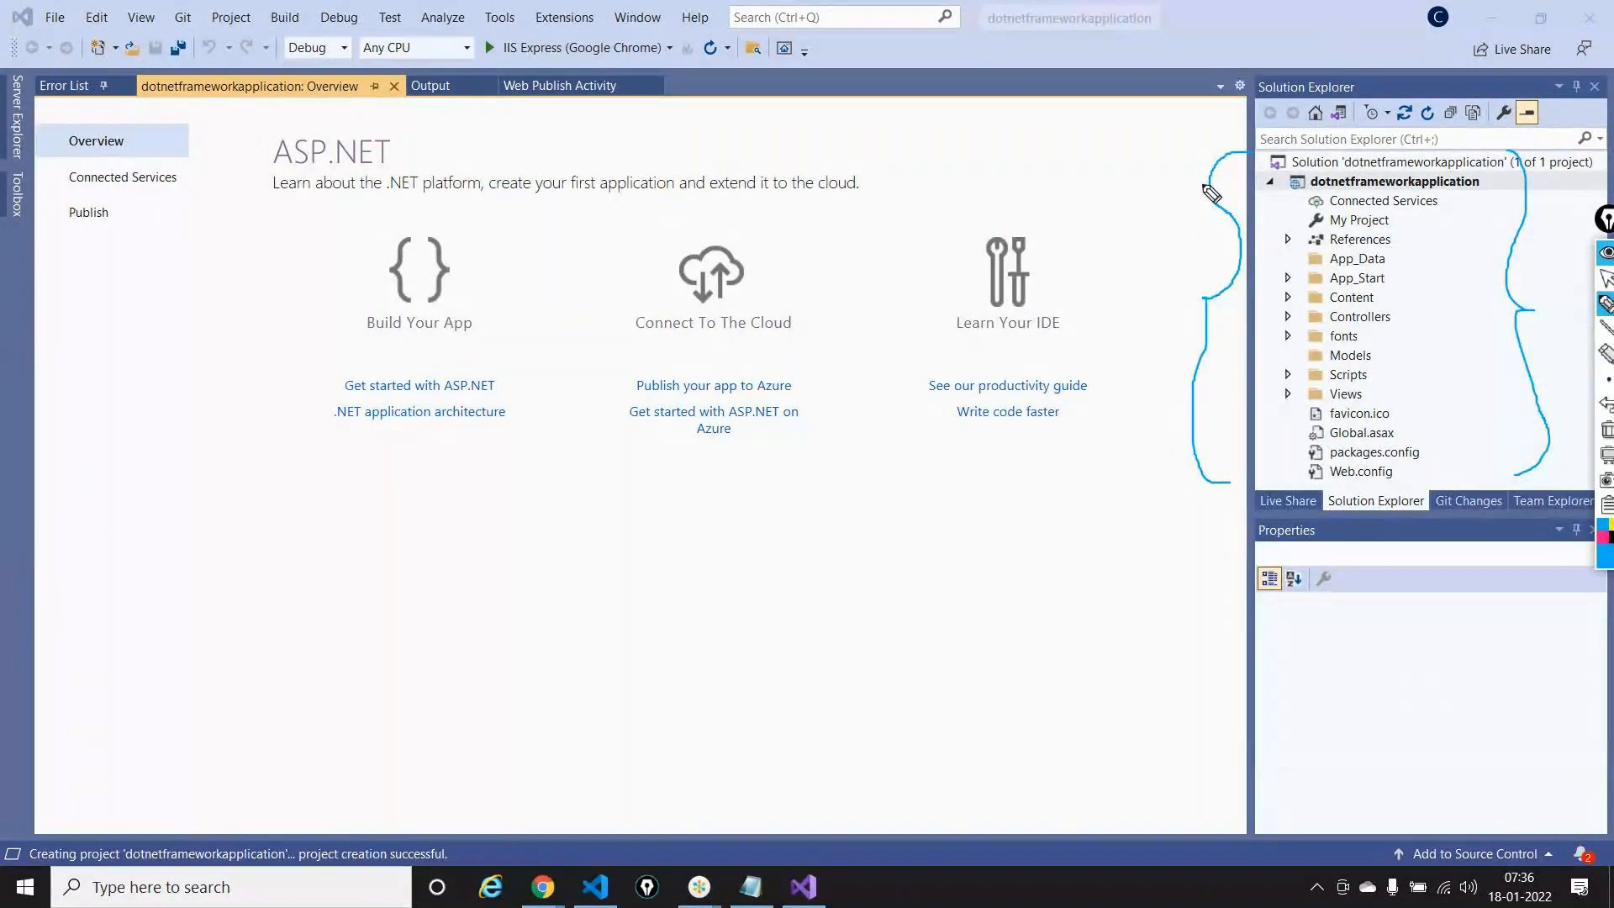
left_click(1606, 430)
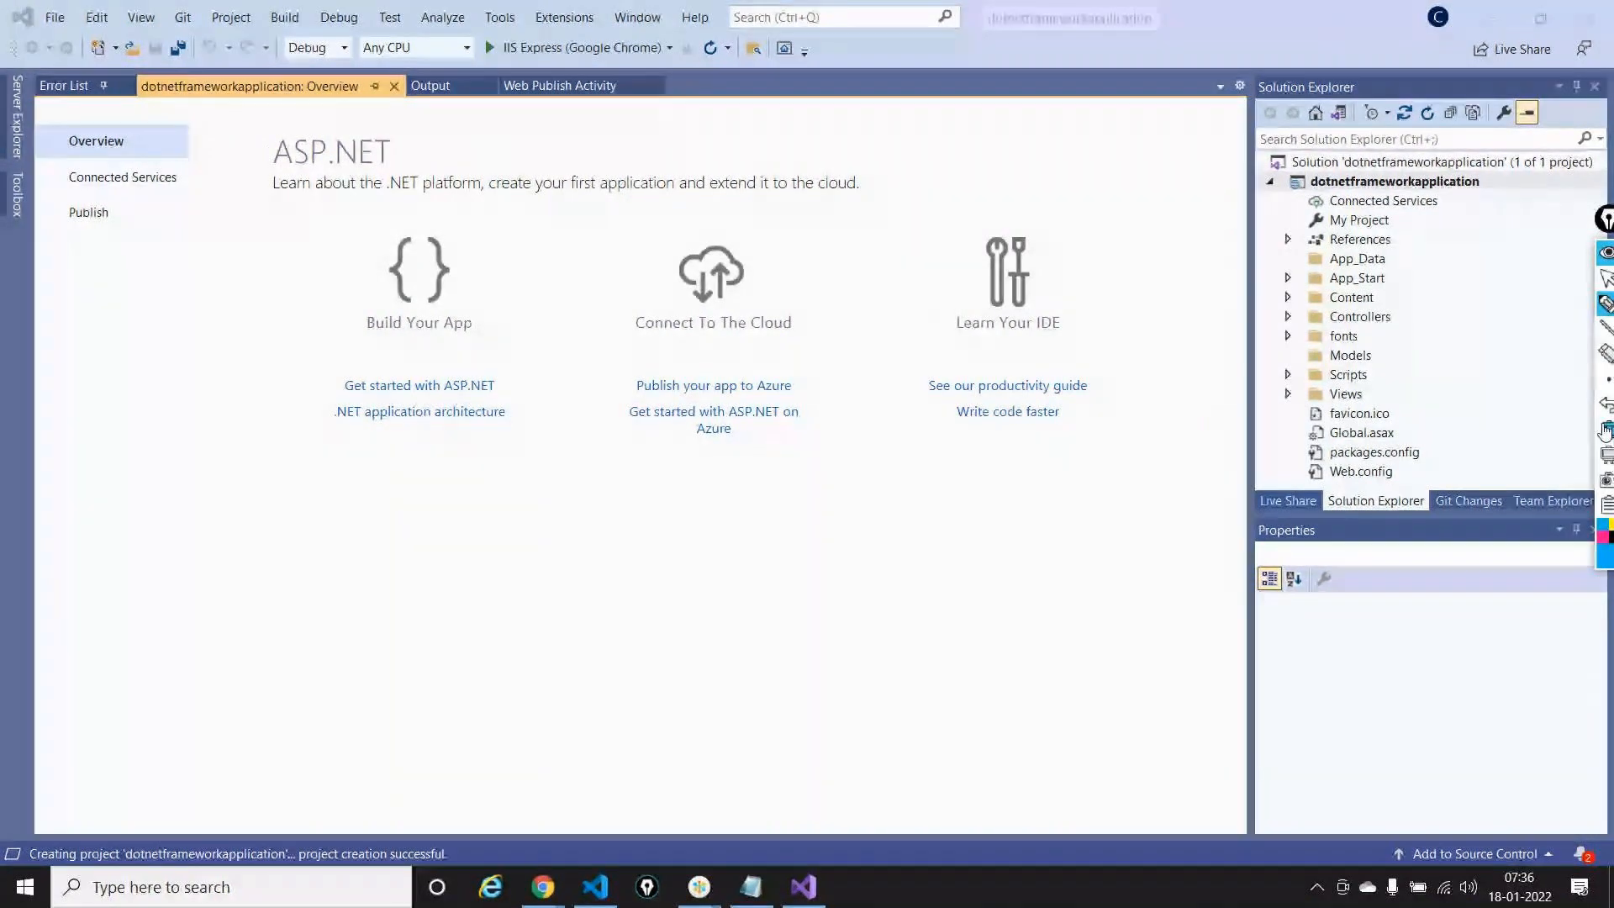
left_click(1606, 280)
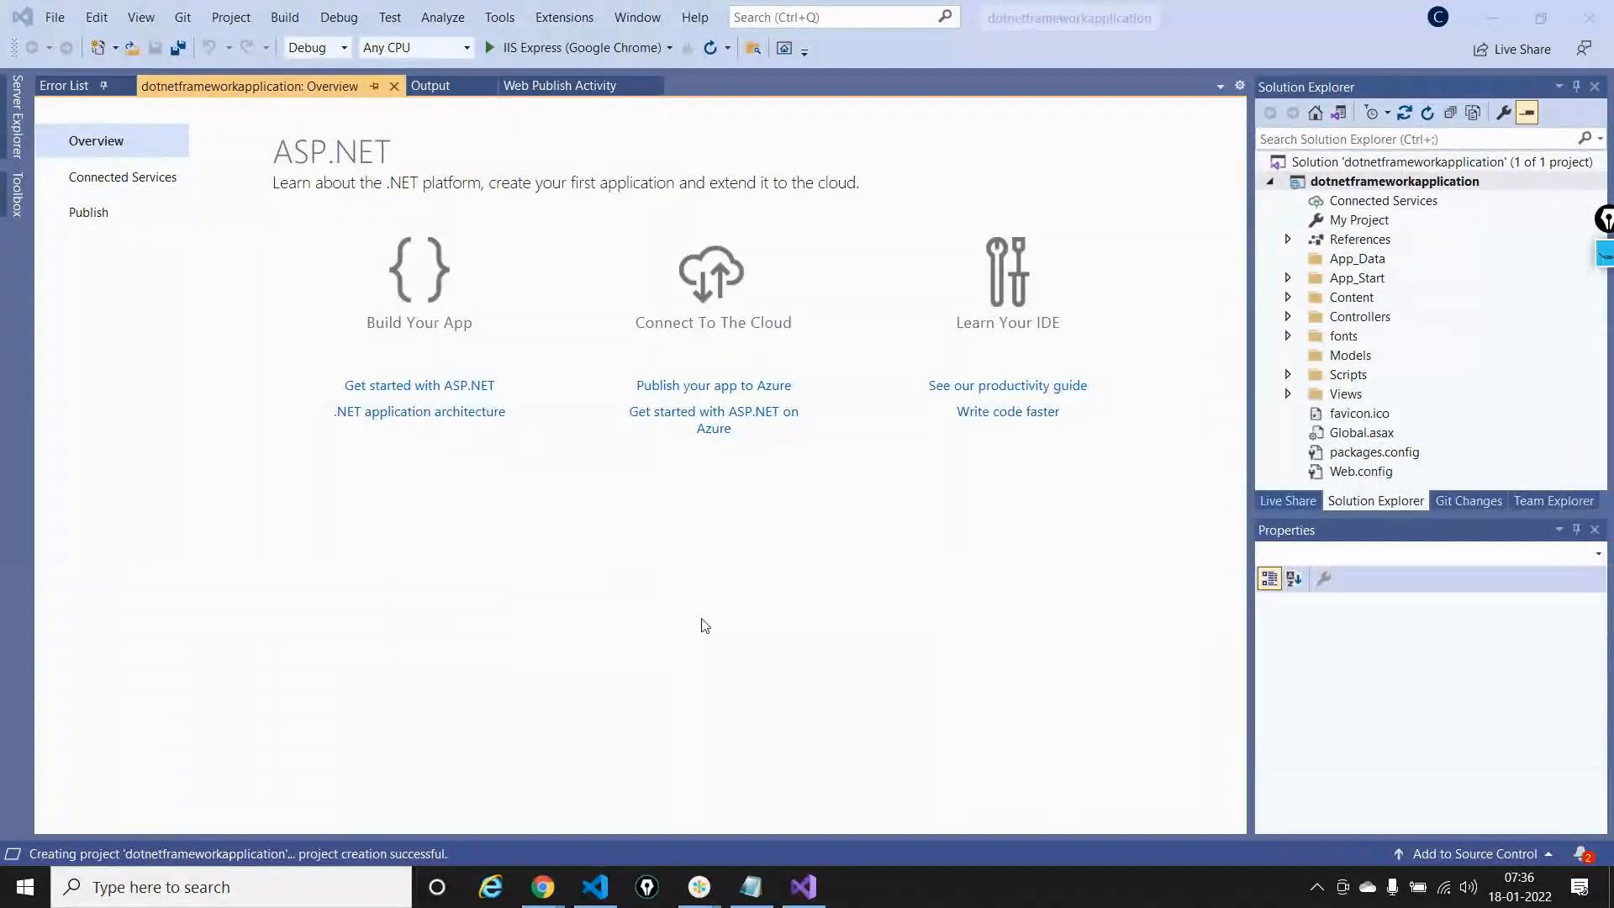
Switch to Azure DevOps in the browser and open the develop branch's files from the repository's branches
key("alt+Tab")
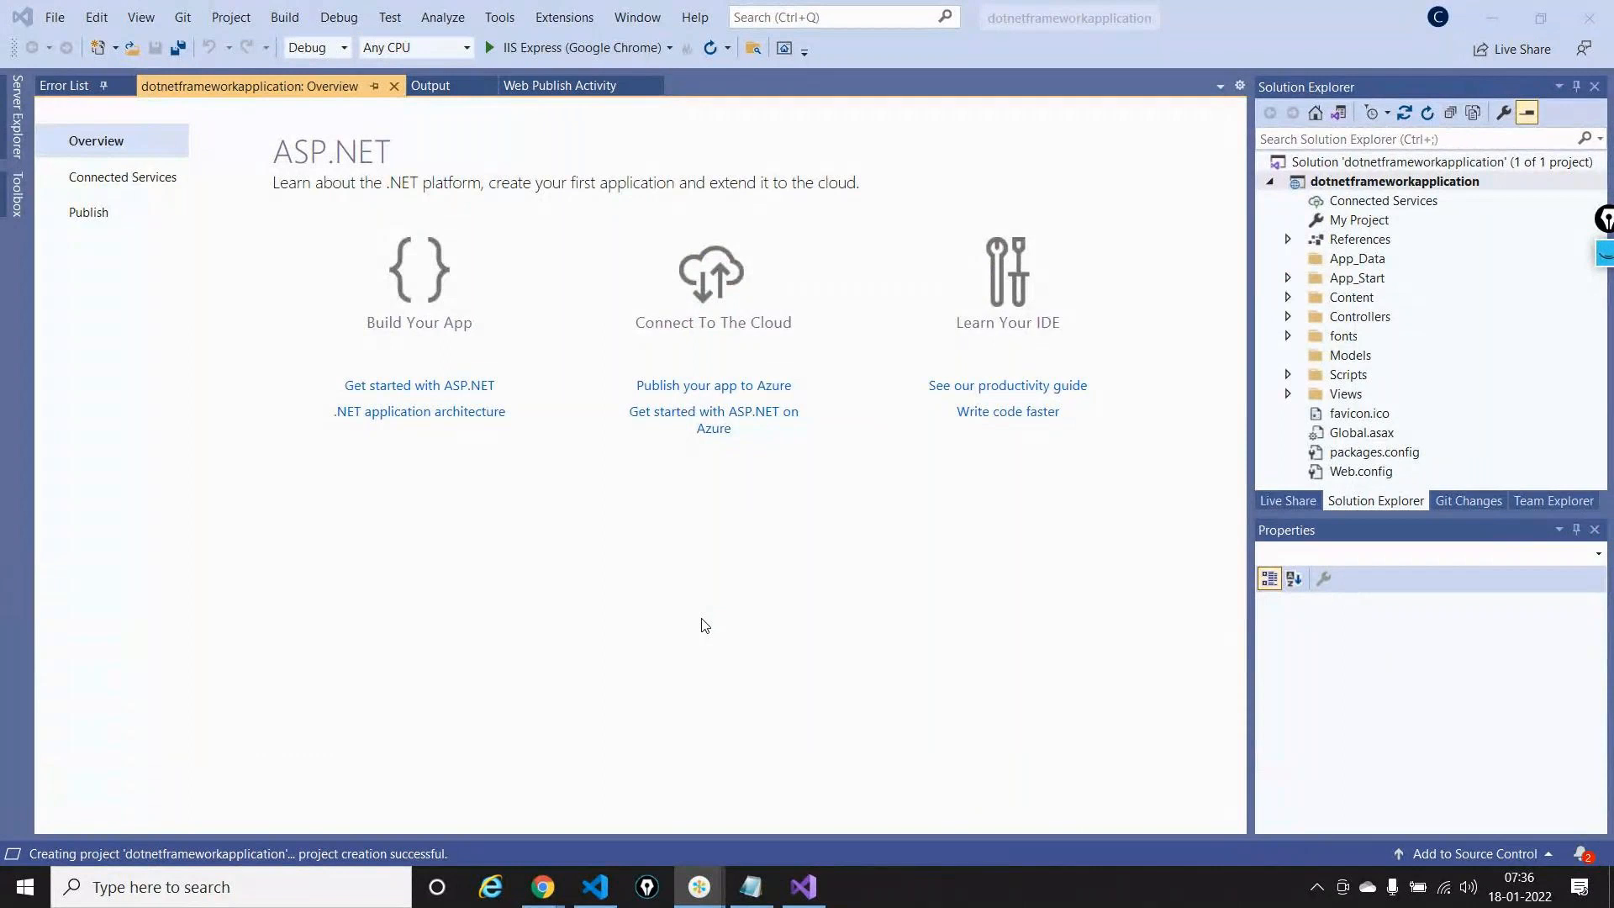
left_click(134, 605)
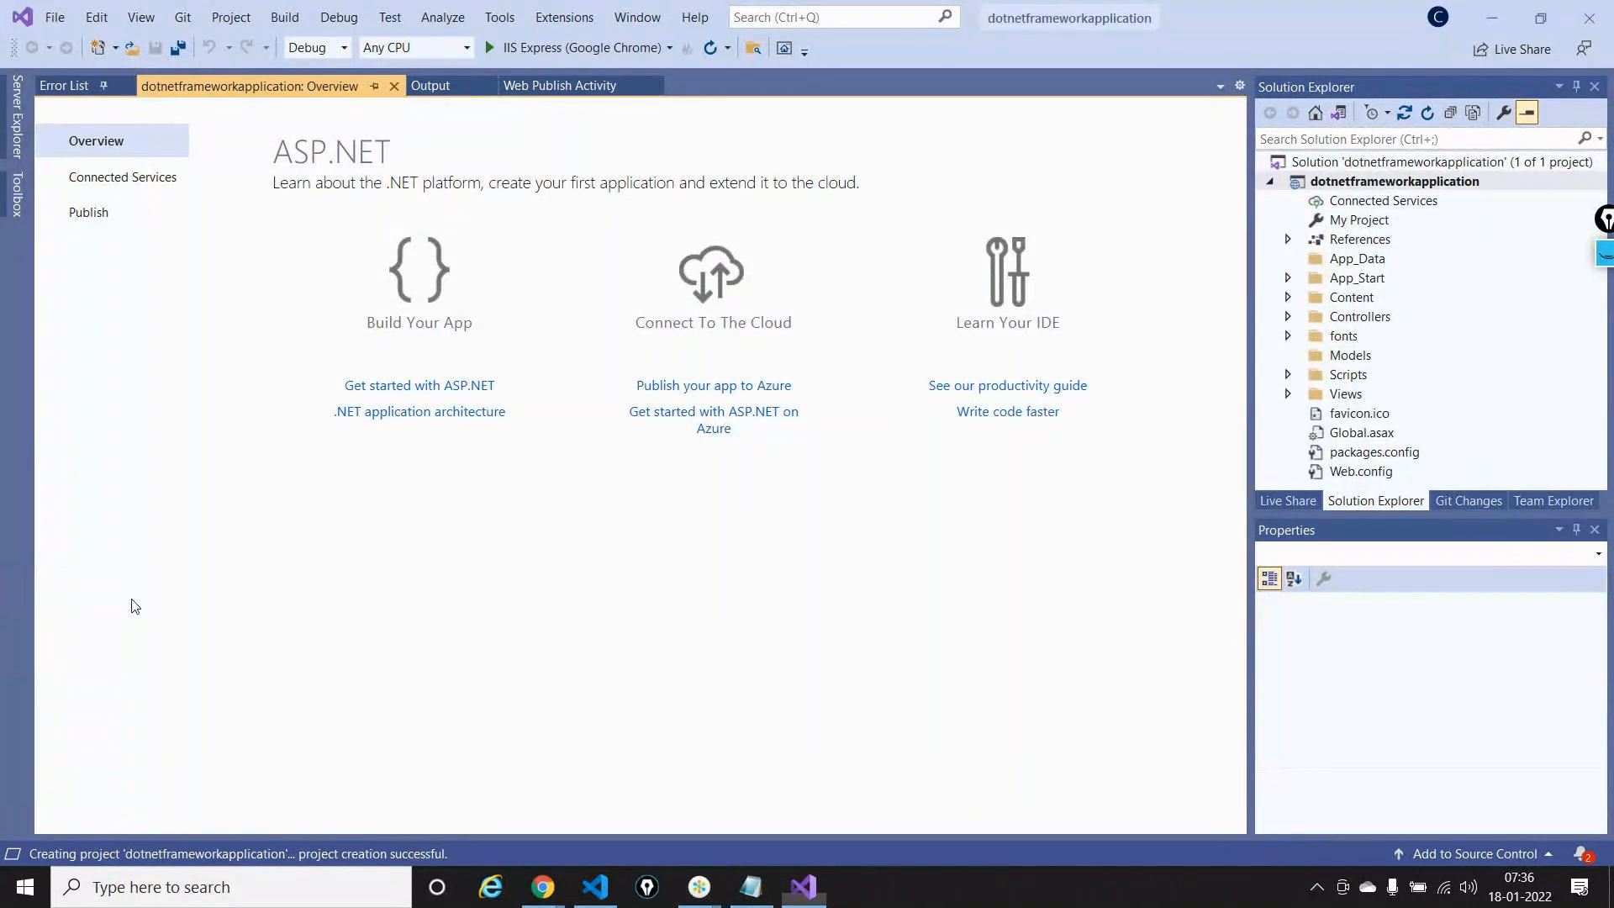
mouse_move(543, 887)
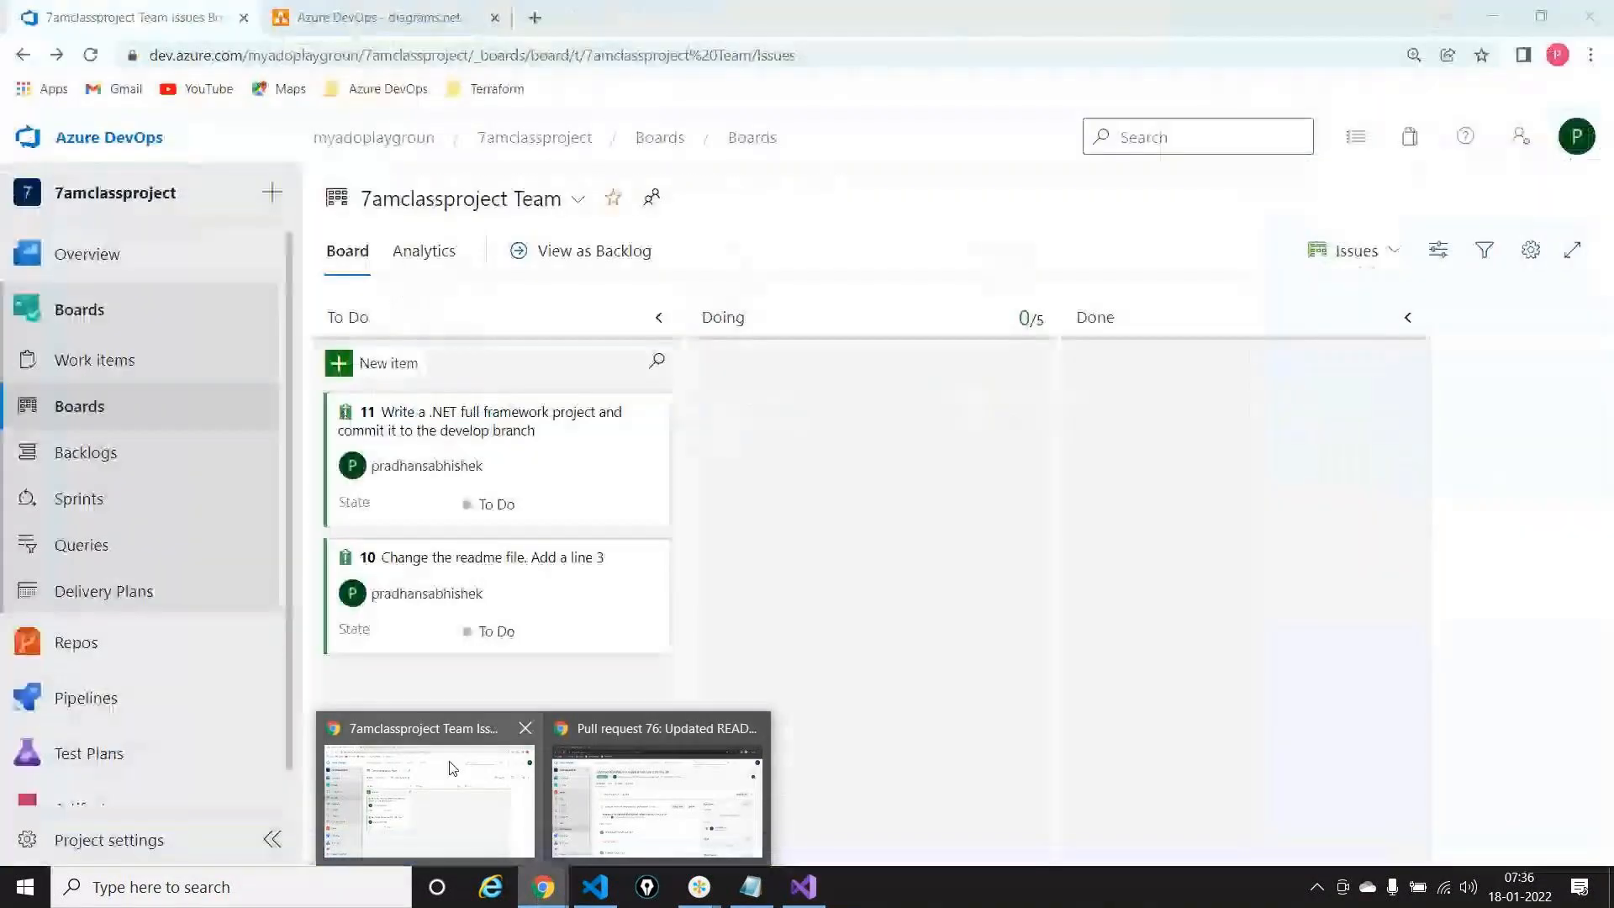
left_click(451, 765)
mouse_move(115, 641)
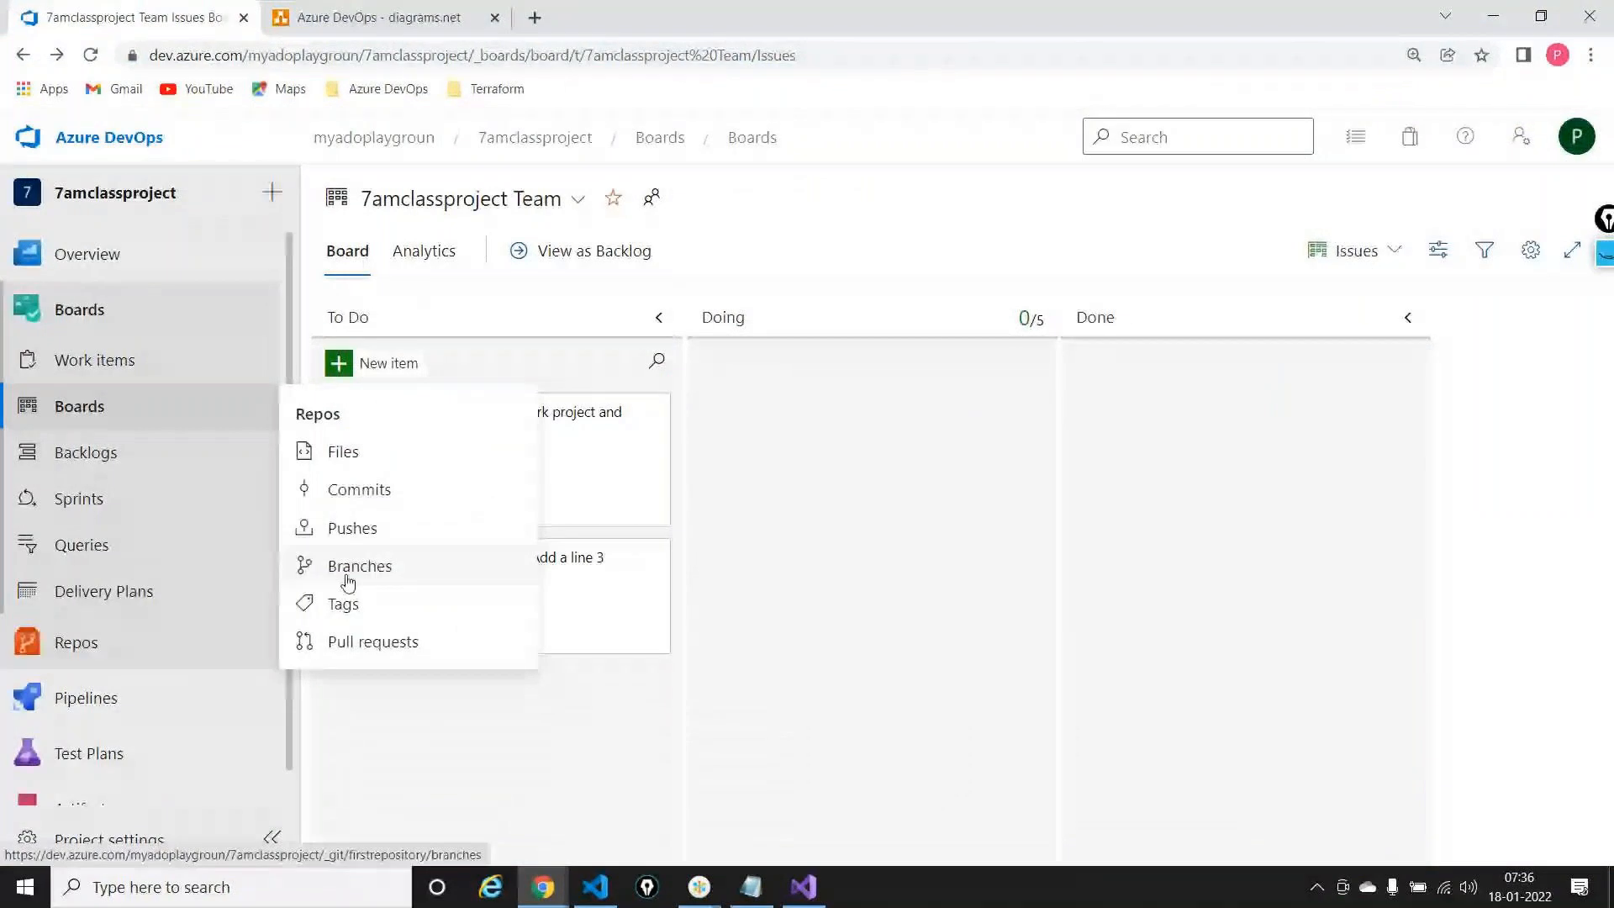
left_click(395, 569)
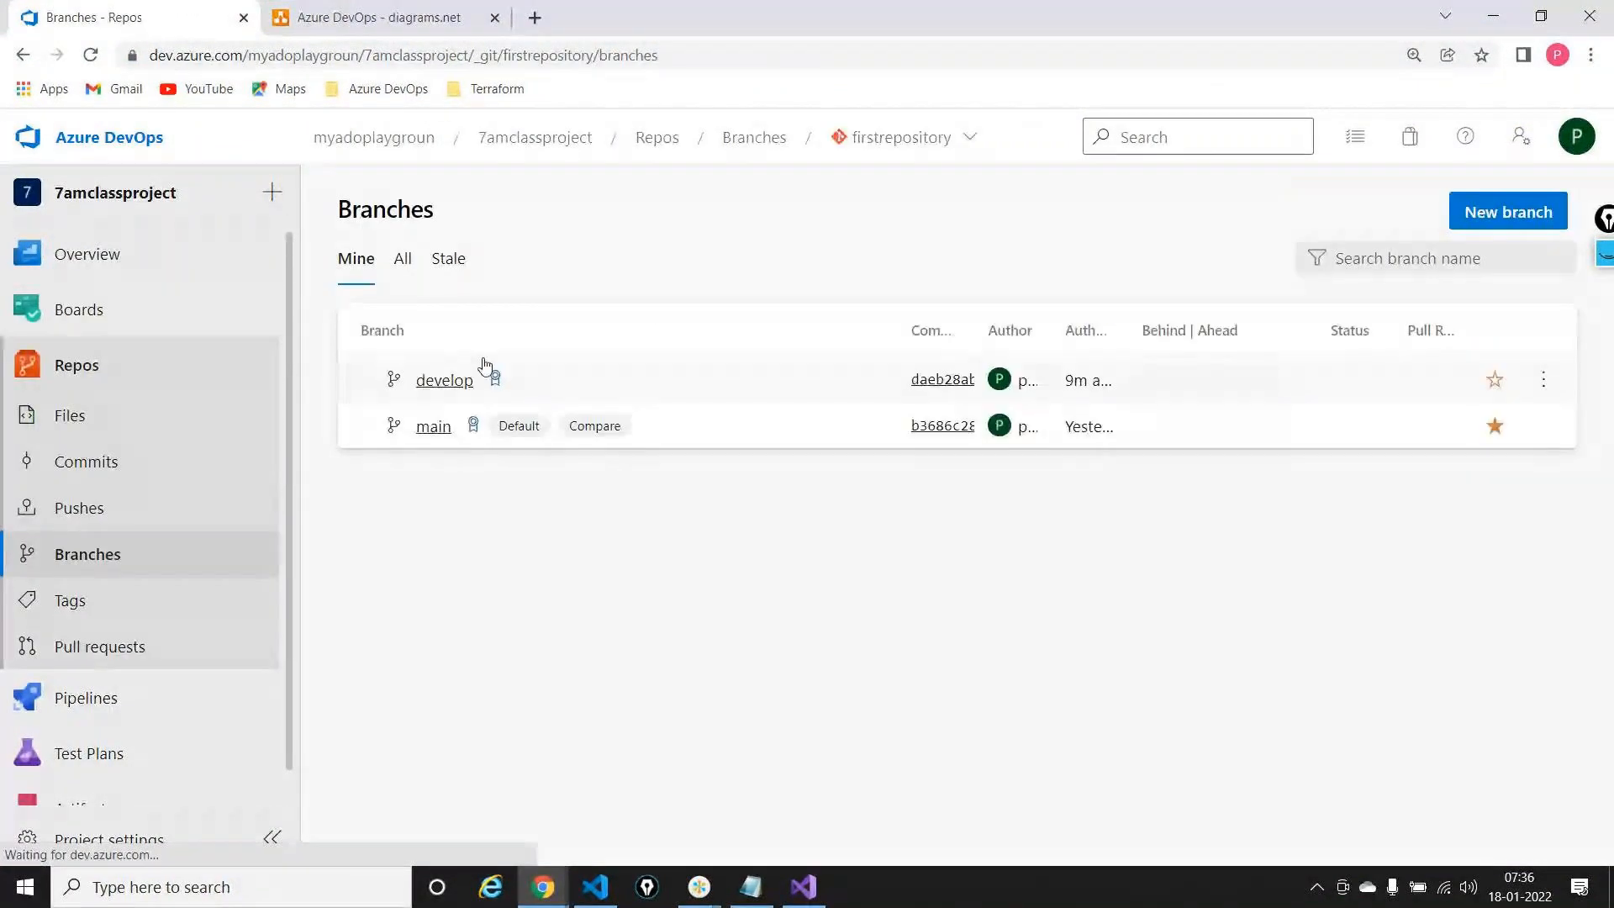
left_click(441, 380)
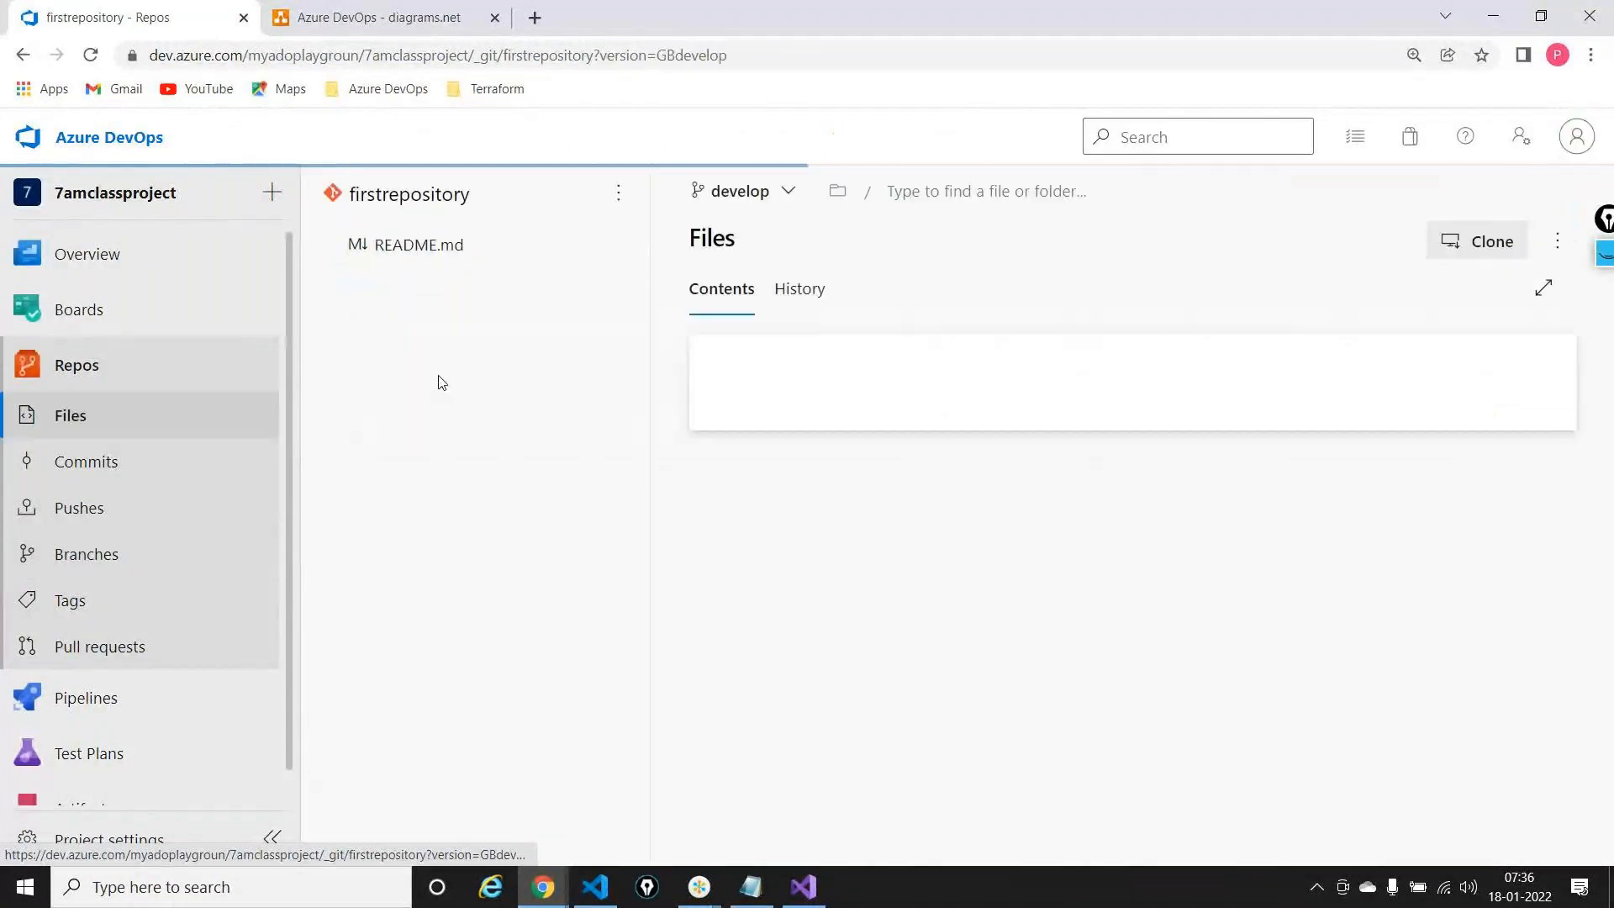
Start cloning firstrepository in VS Code, allowing the browser and the Git extension to open the clone link
left_click(1460, 252)
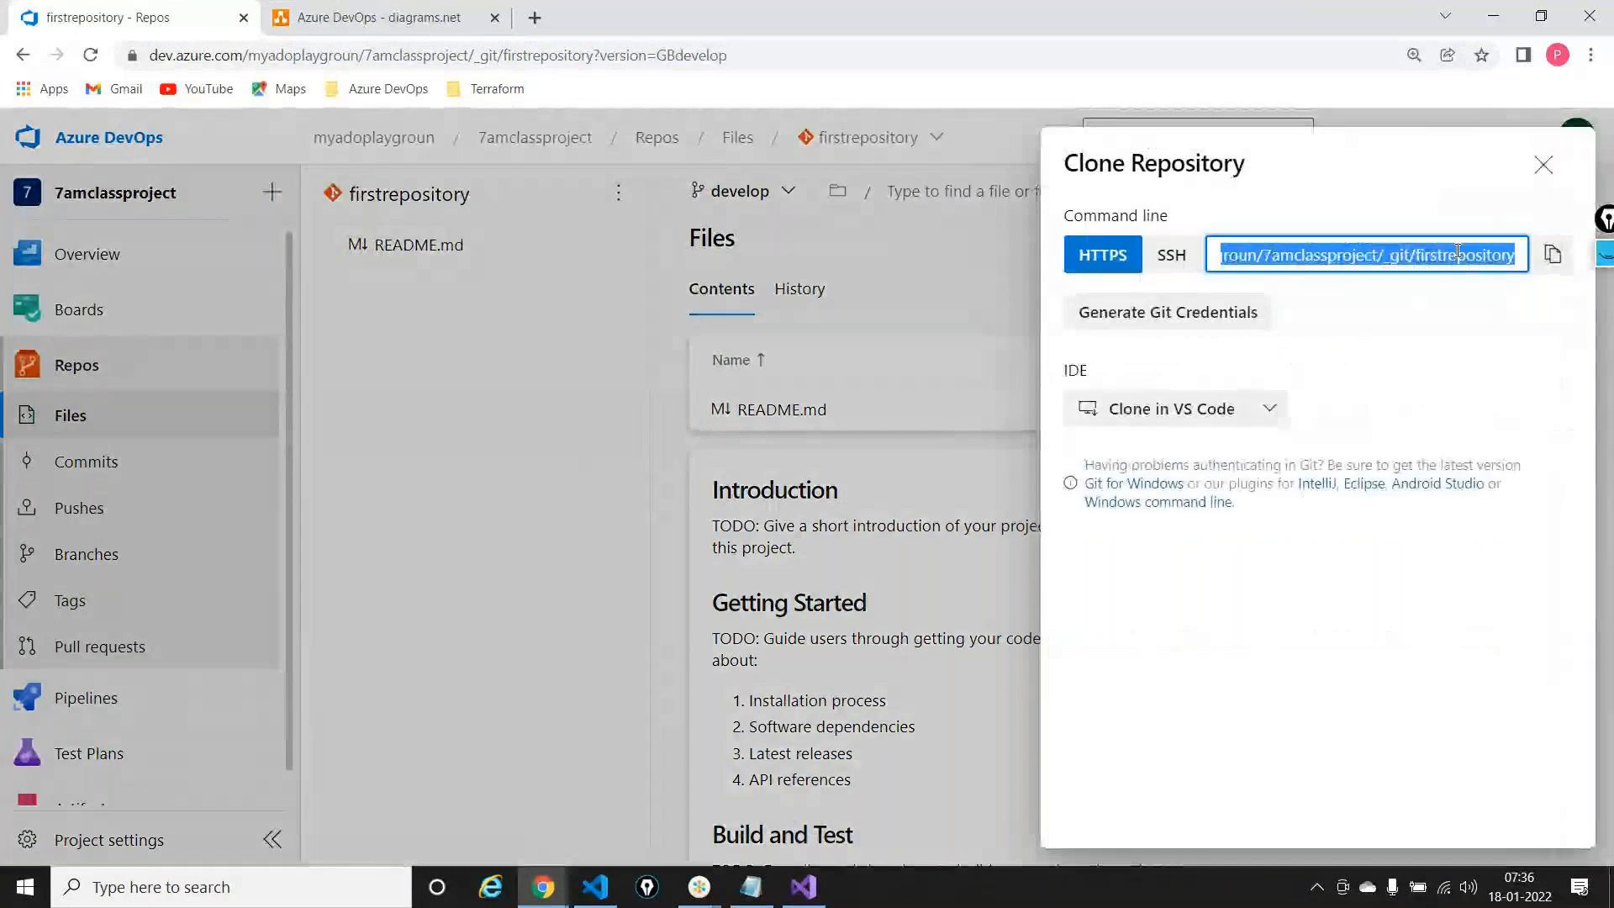
left_click(1163, 412)
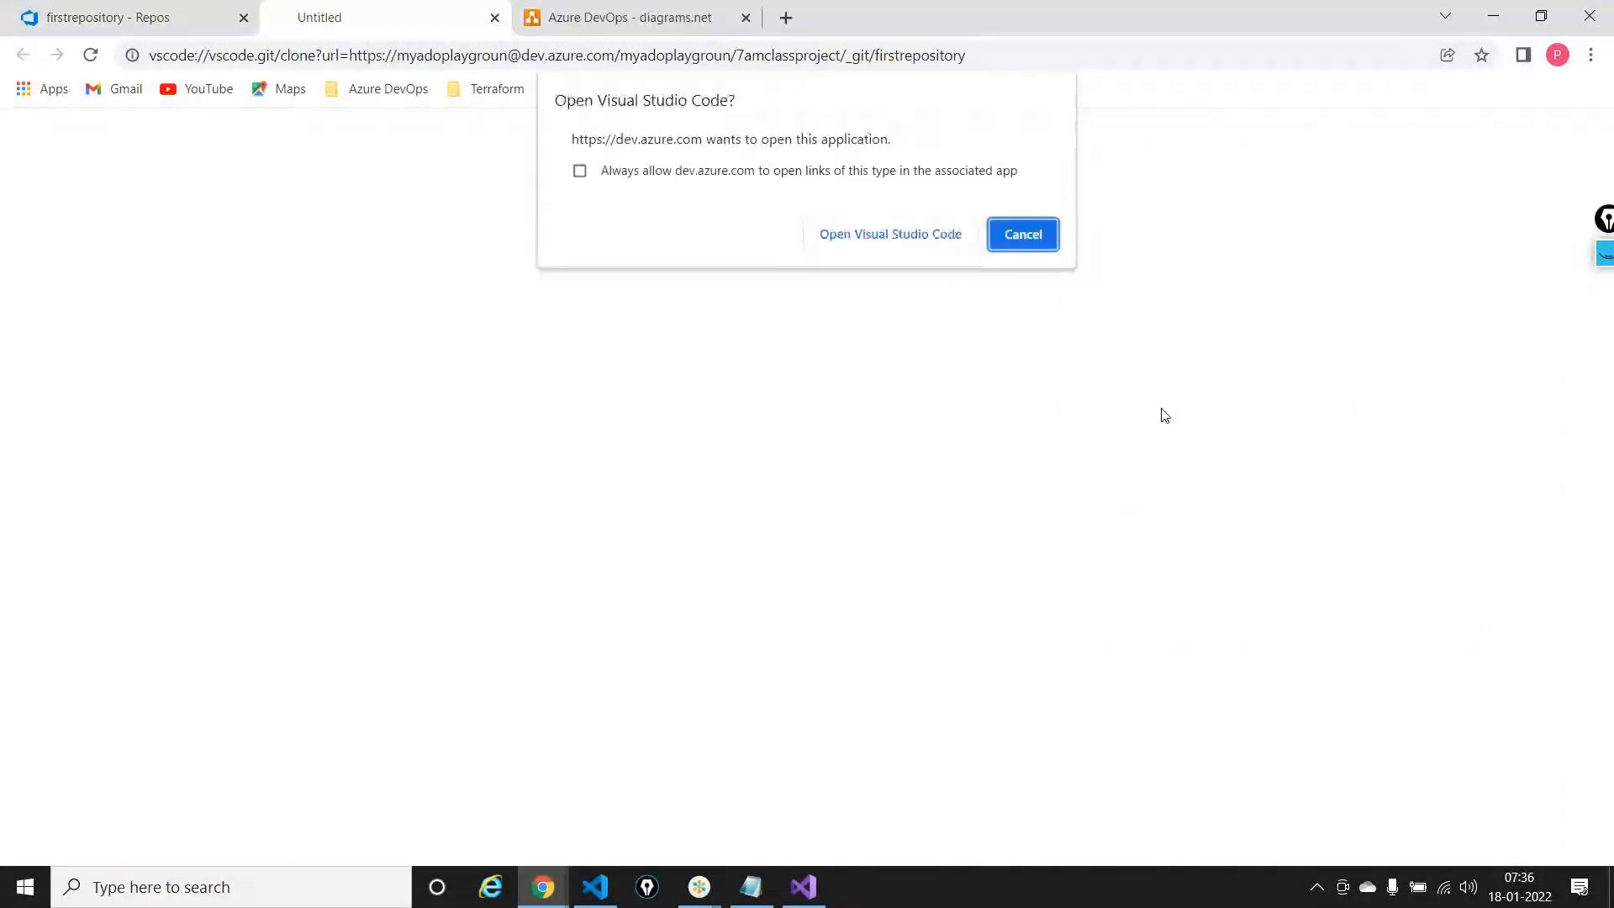
left_click(954, 238)
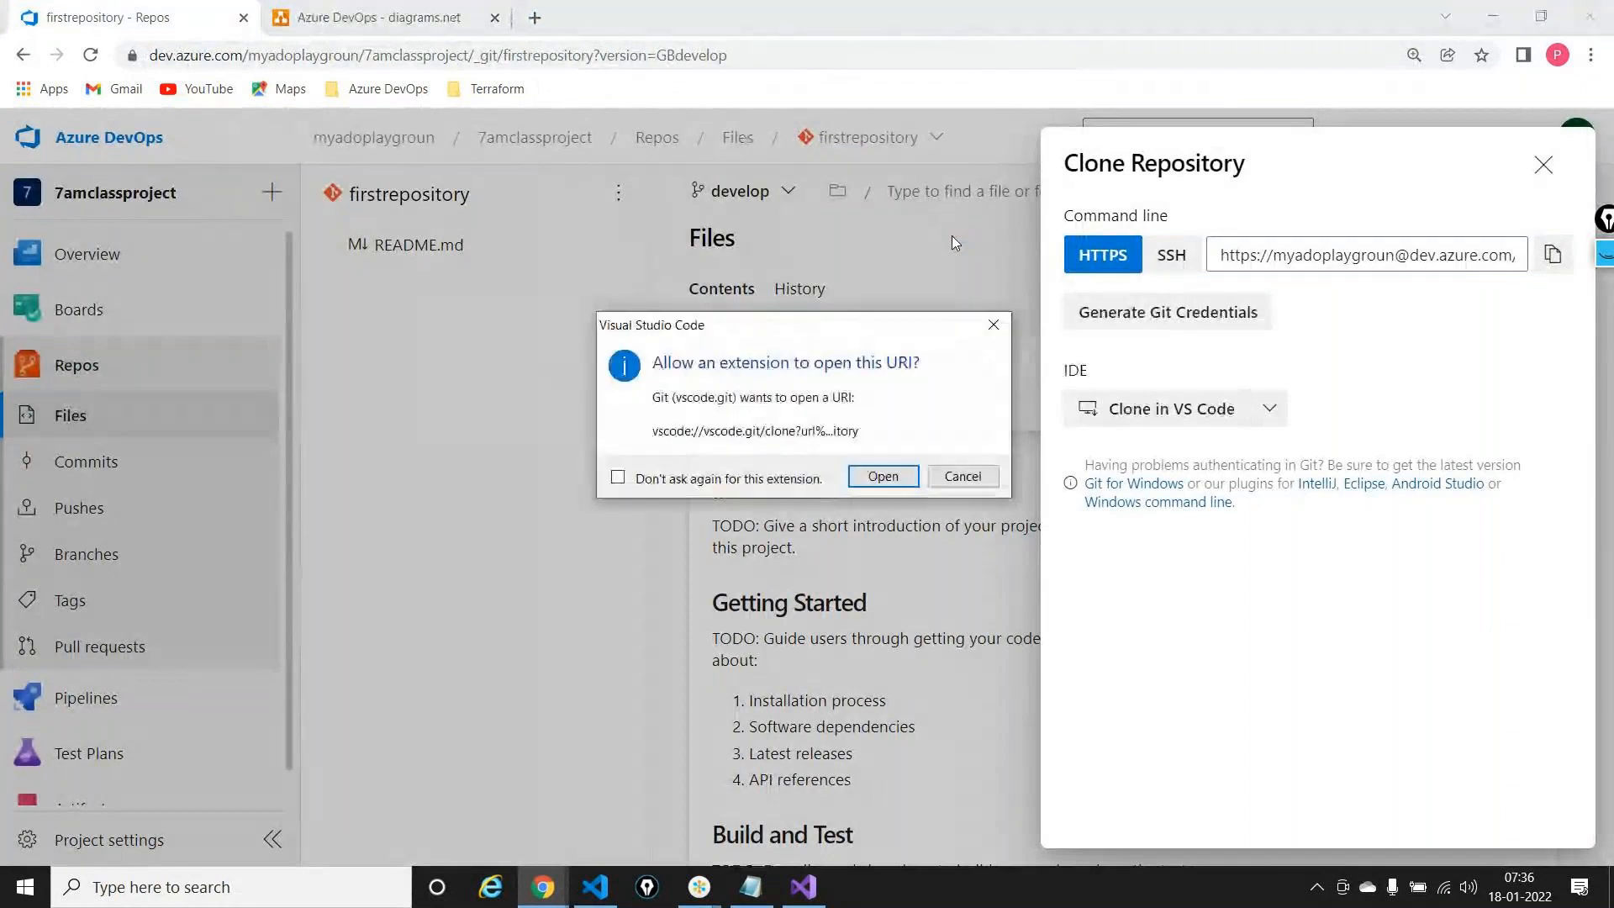
left_click(880, 476)
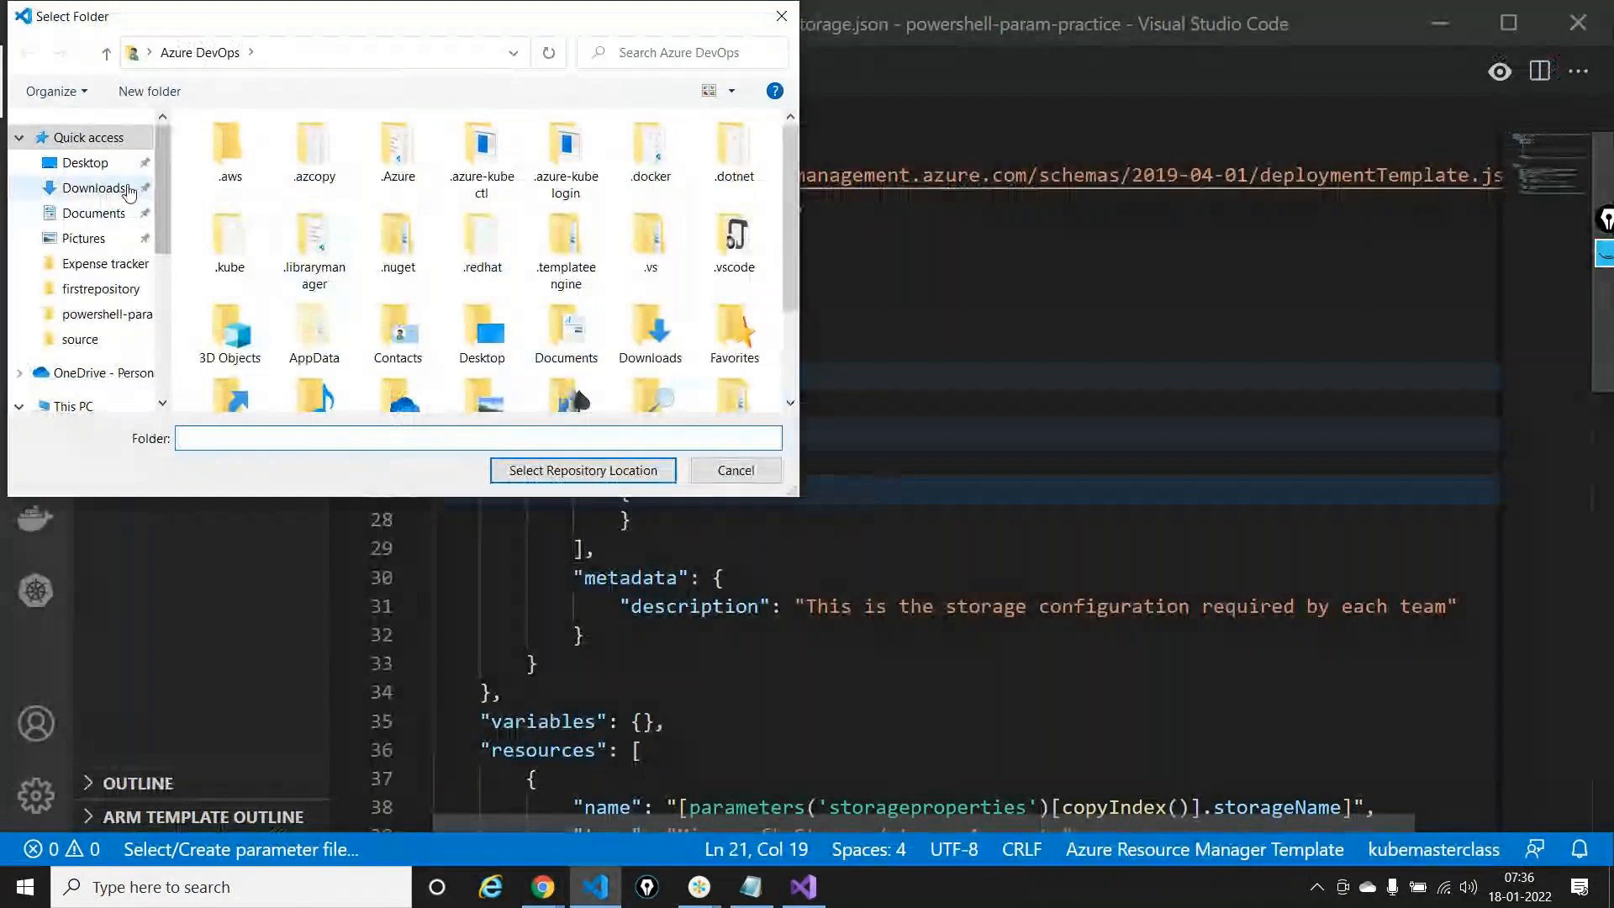
Create a folder named "azuredevops" on New Volume (H:) and use it as the repository location
left_click_drag(161, 182, 167, 332)
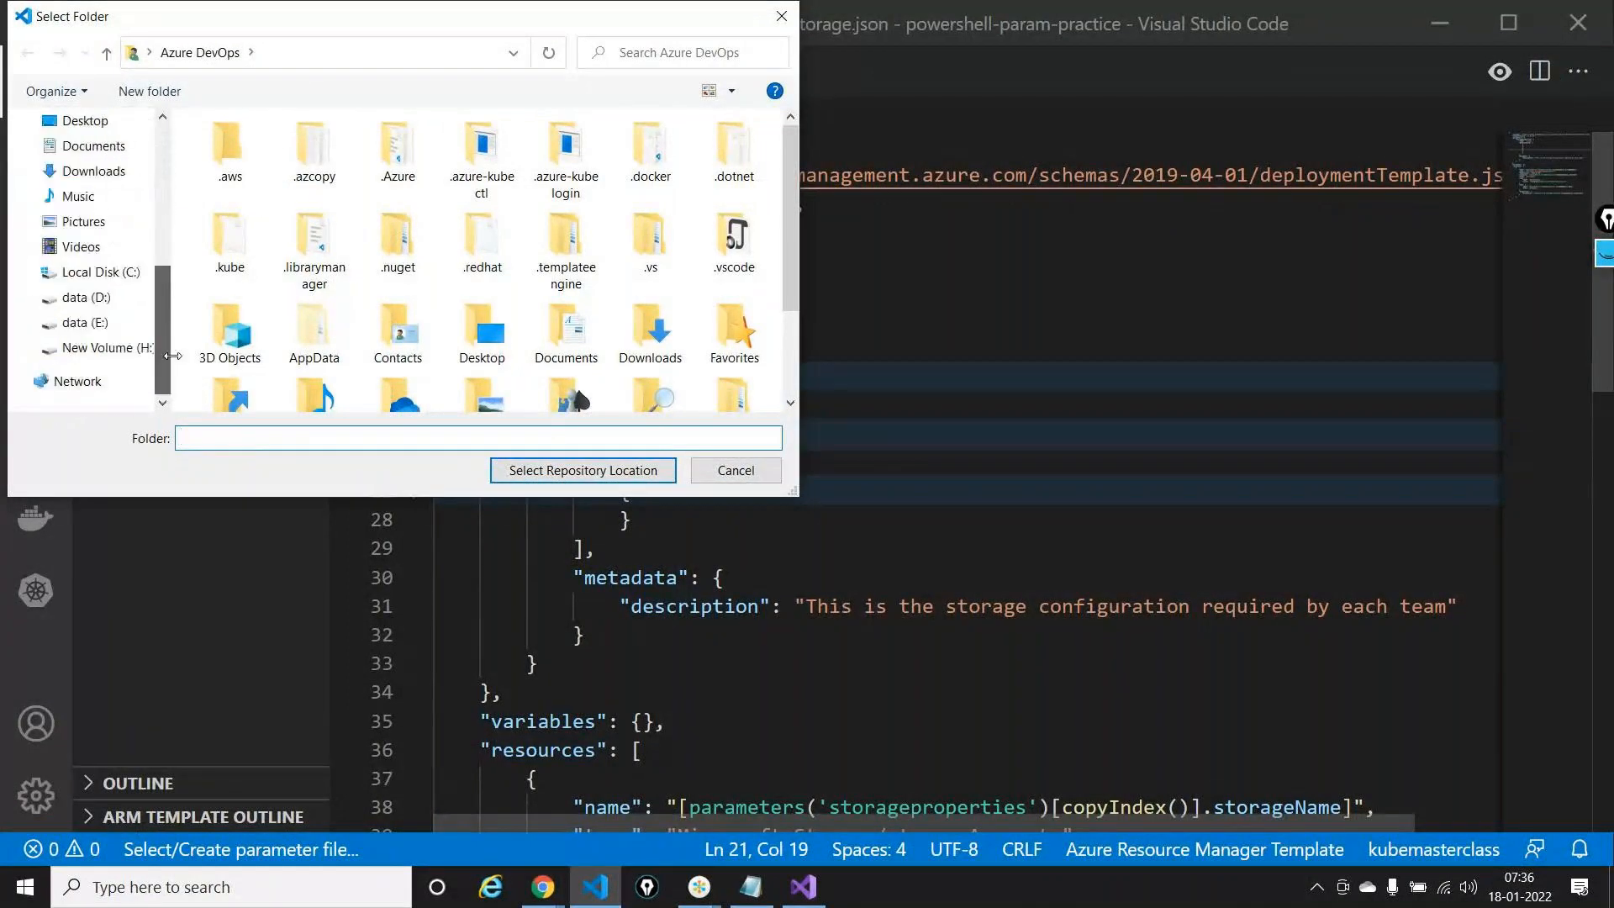
left_click(121, 353)
left_click(149, 91)
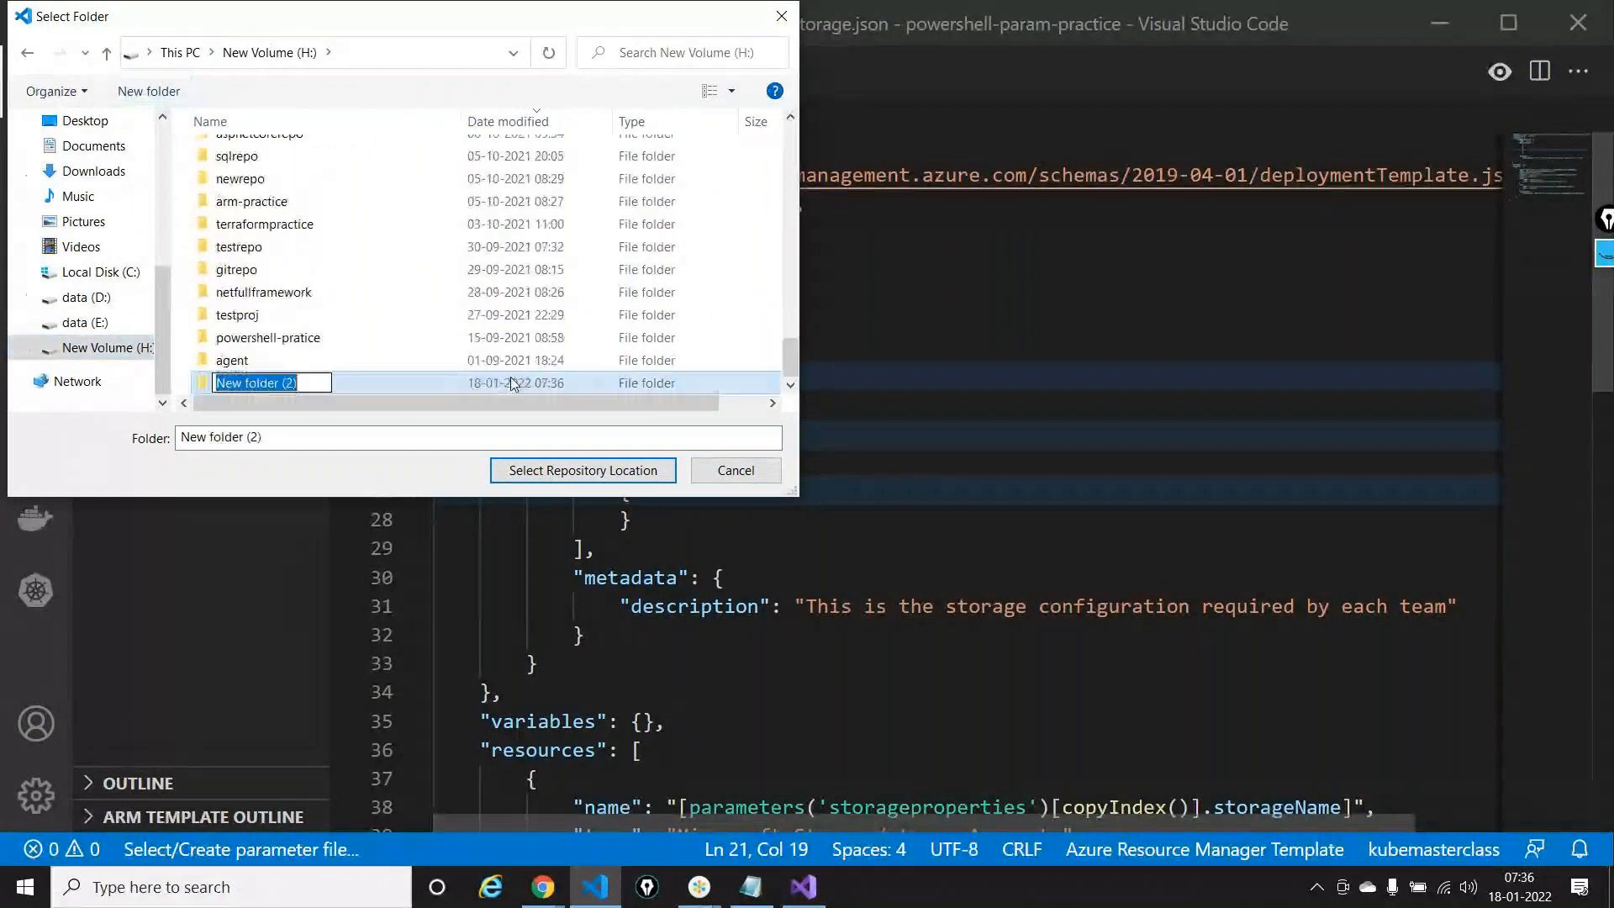
type("azuredev")
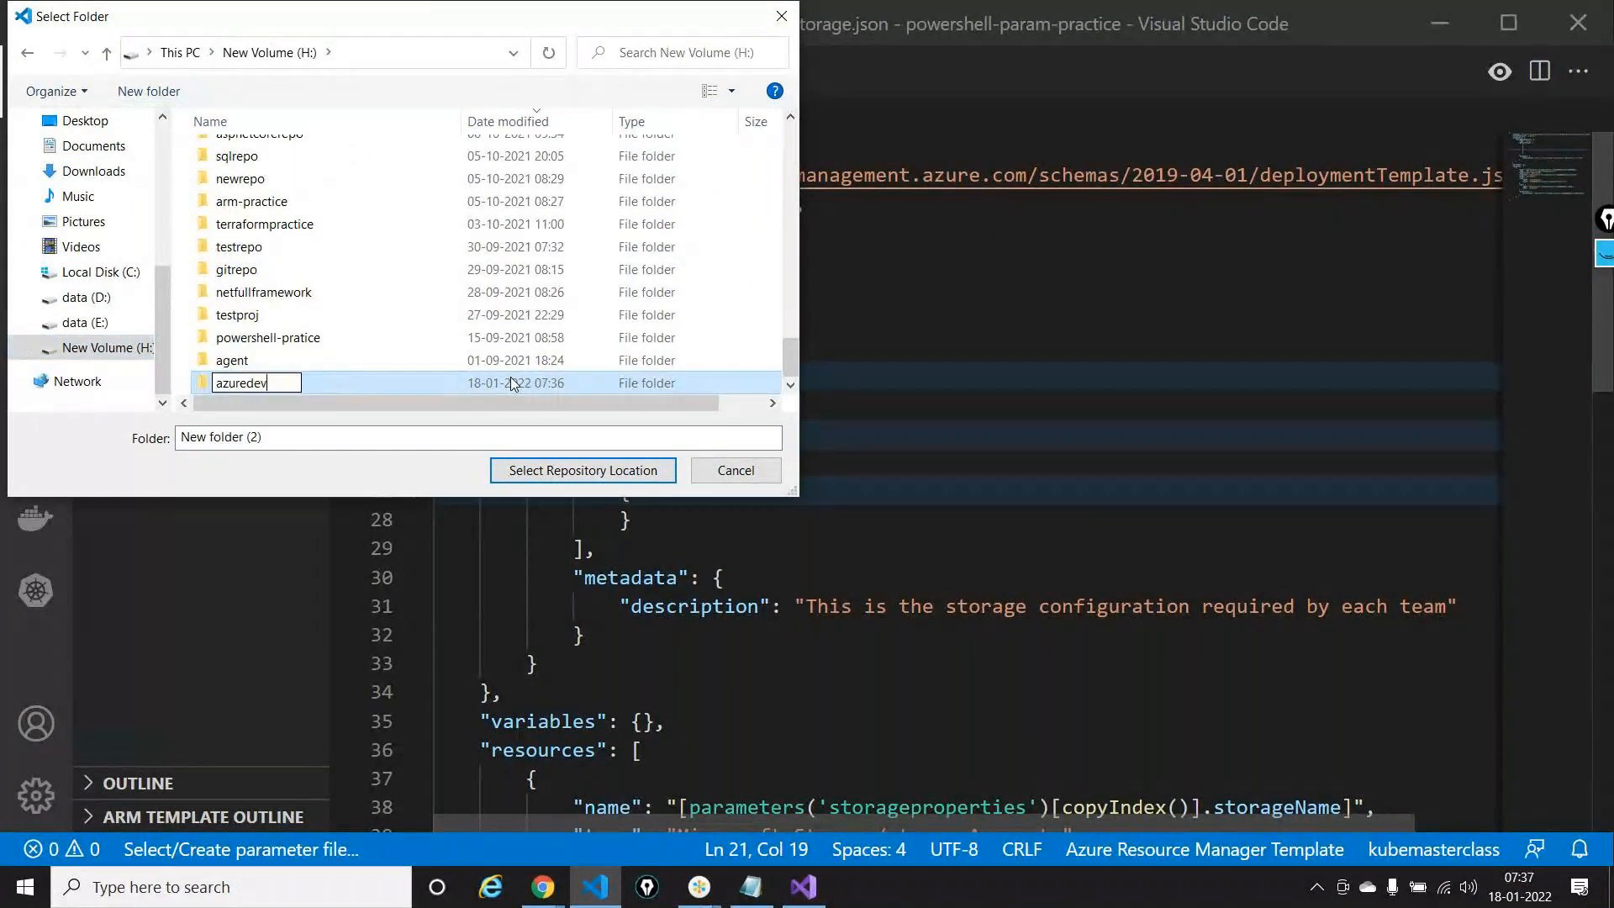
type("ops")
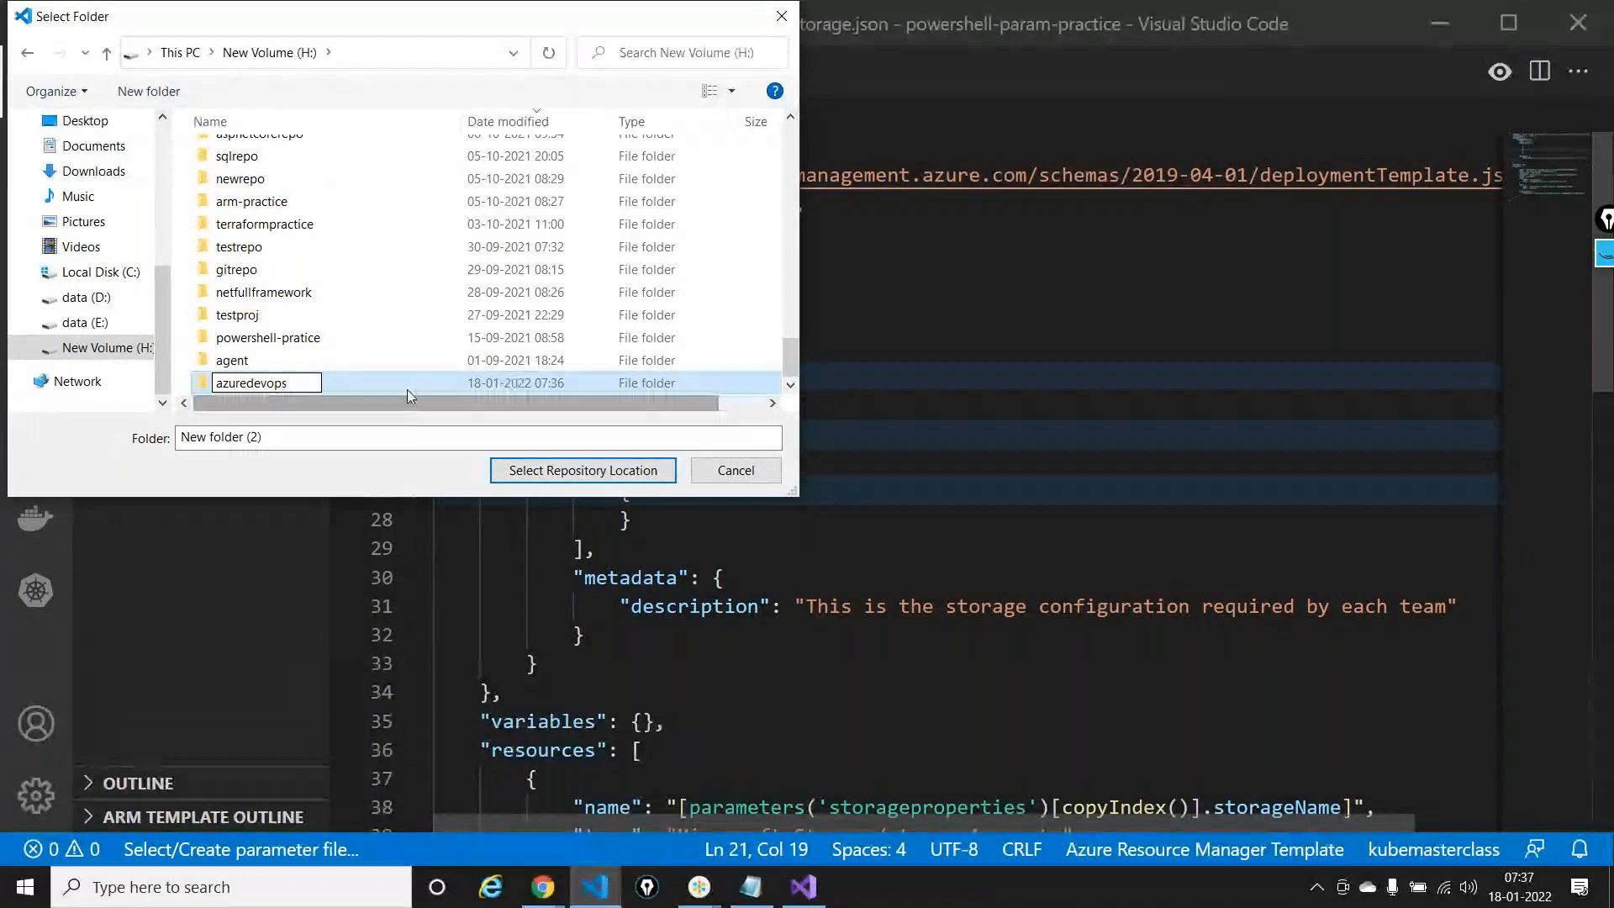
key("Return")
key("Return")
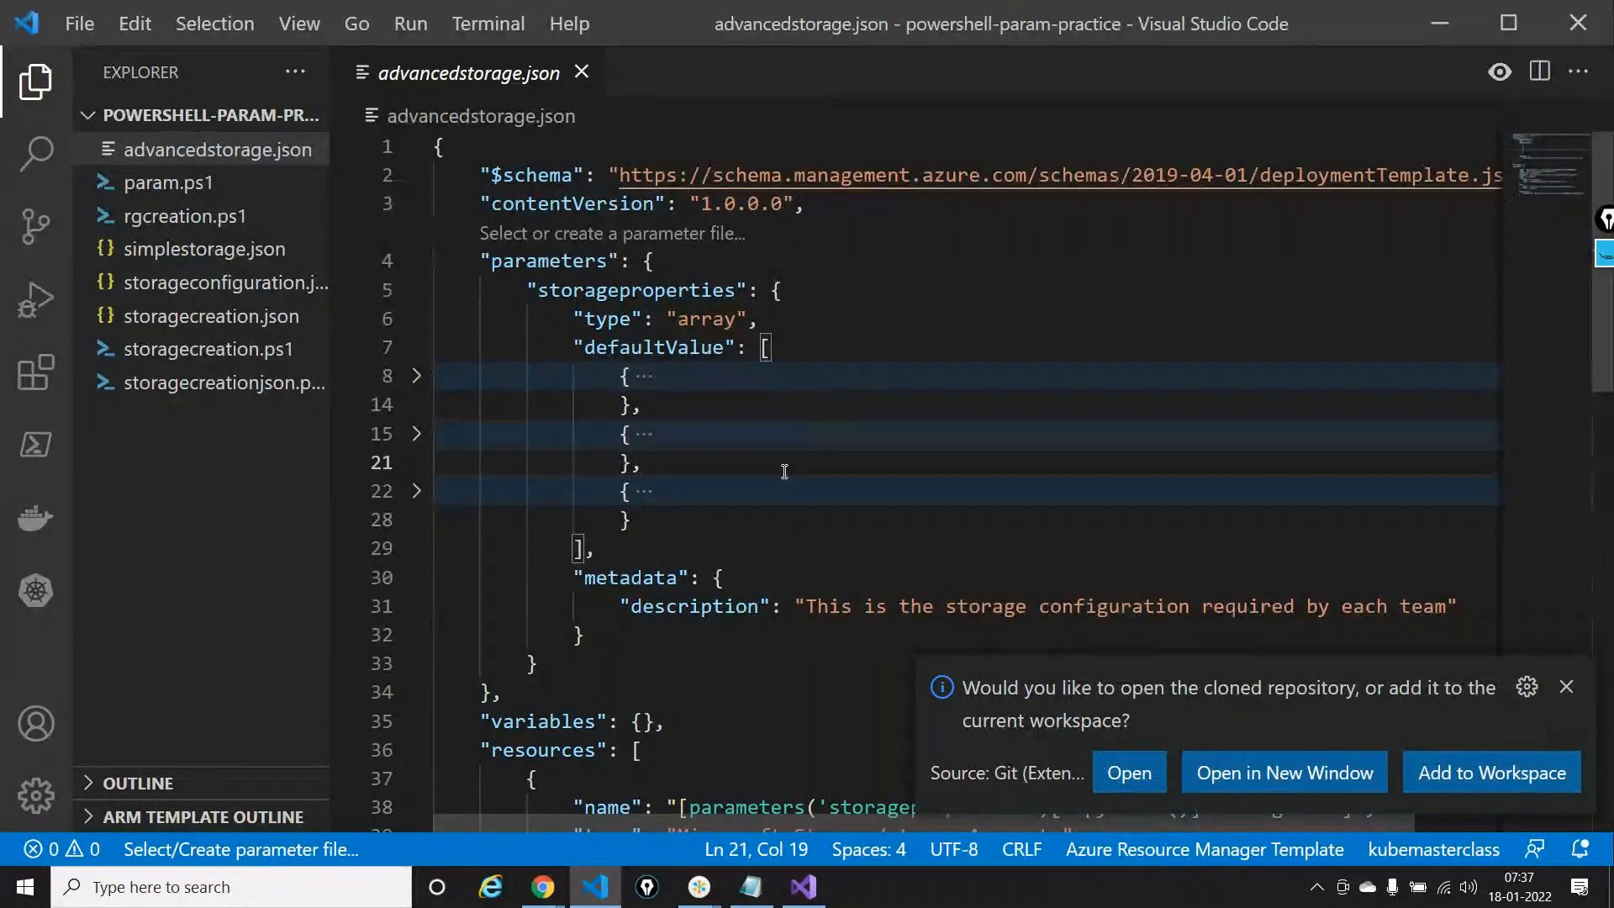
Open the cloned repository in a new maximized window and look through README.md
left_click(1284, 773)
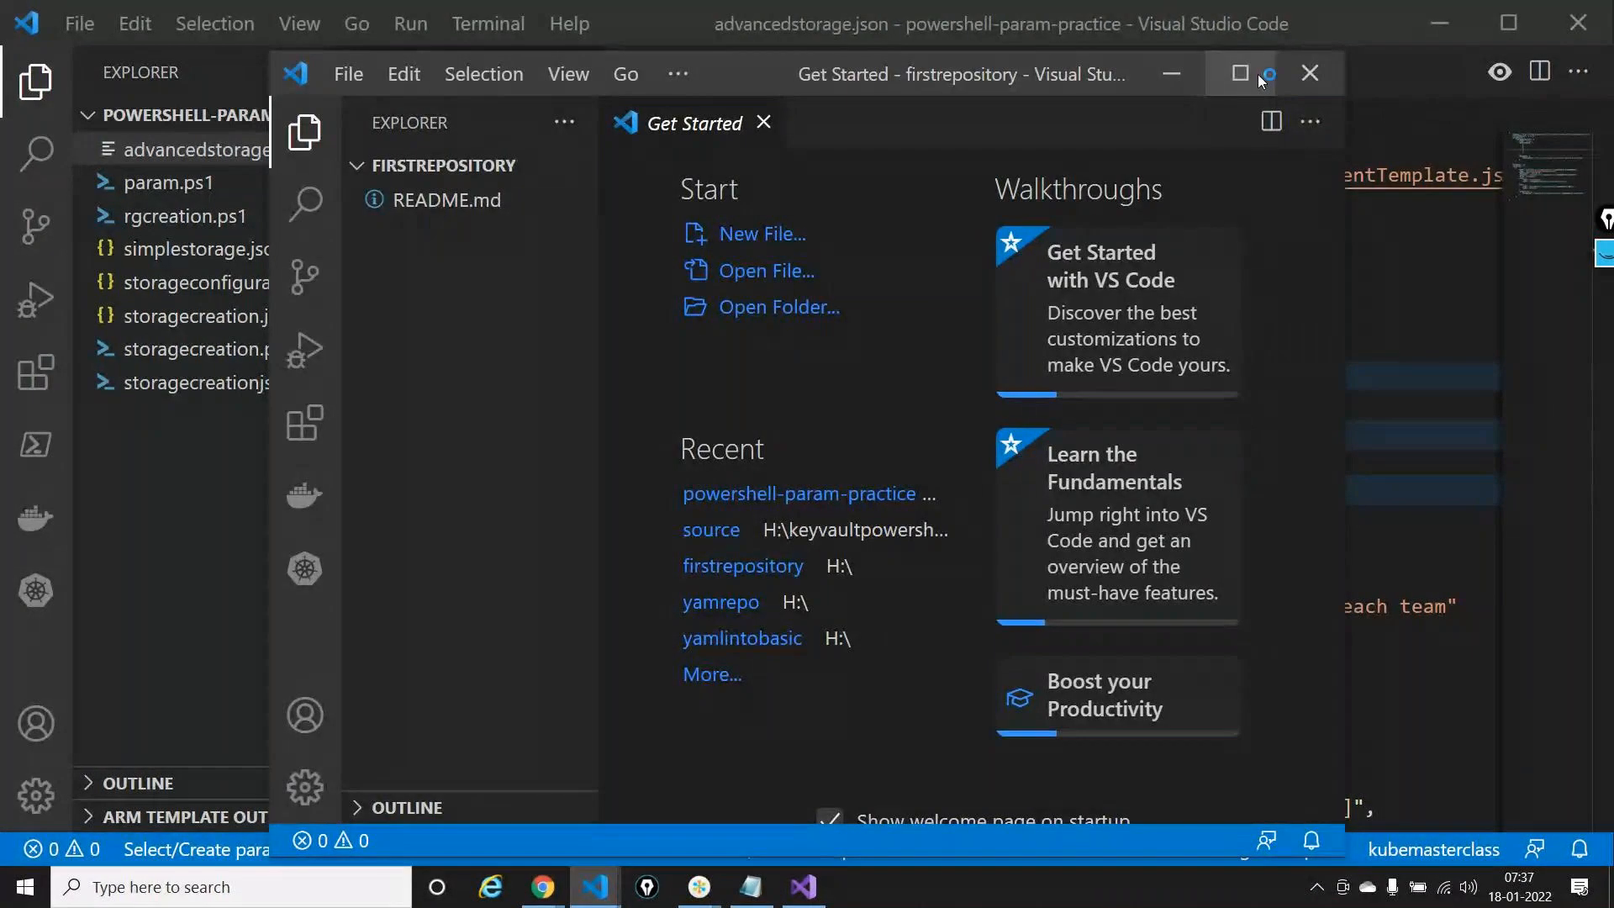
left_click(1258, 74)
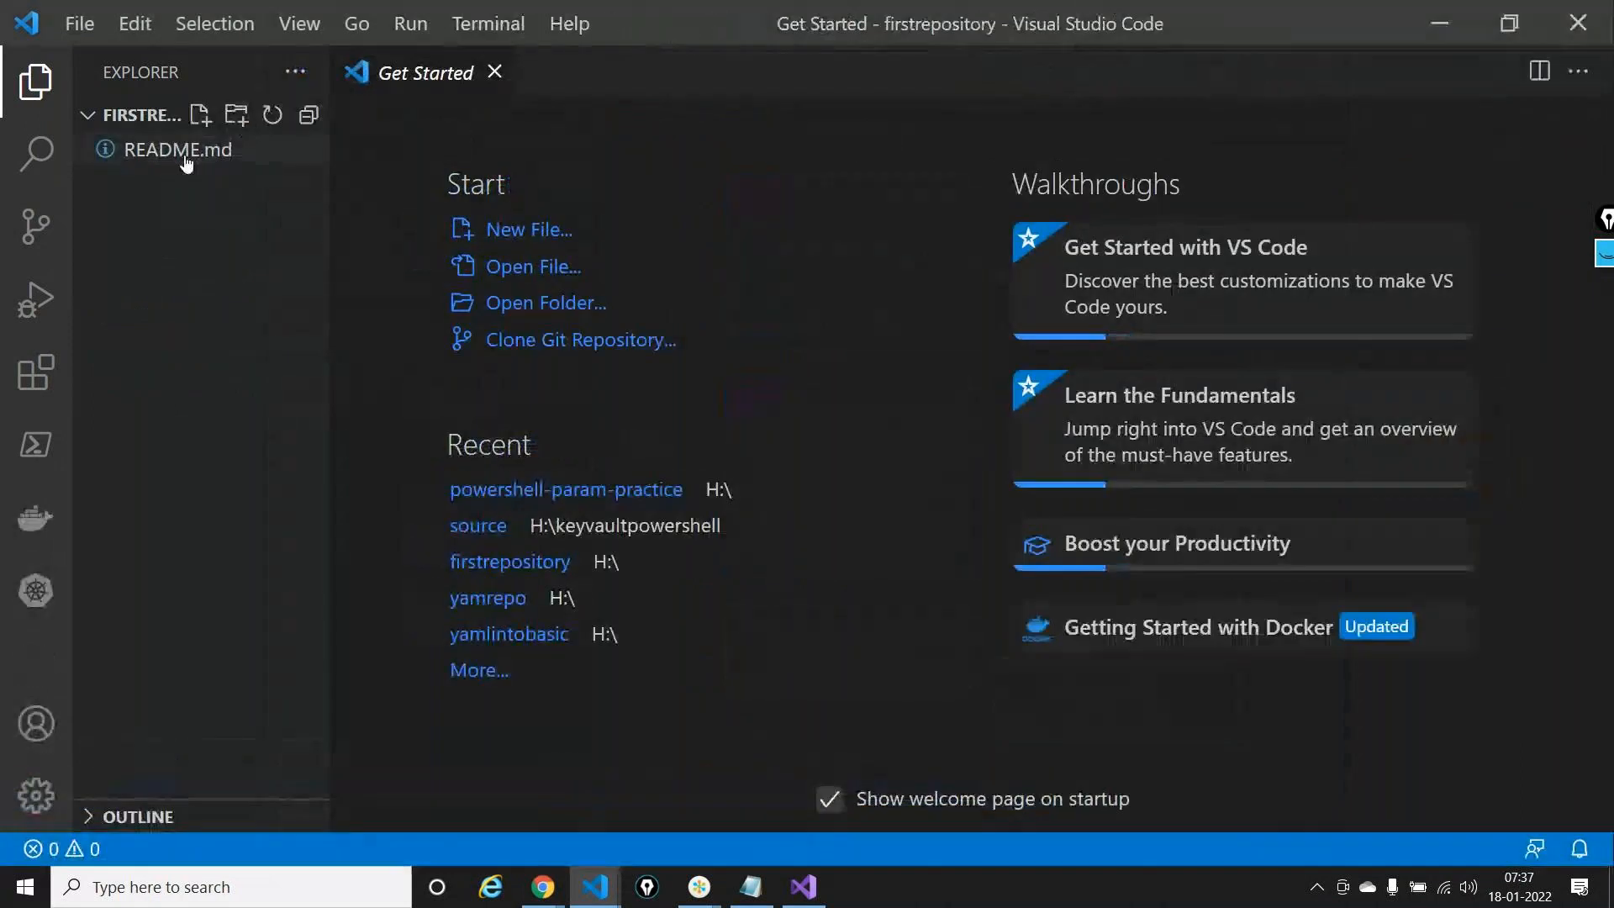
left_click(187, 159)
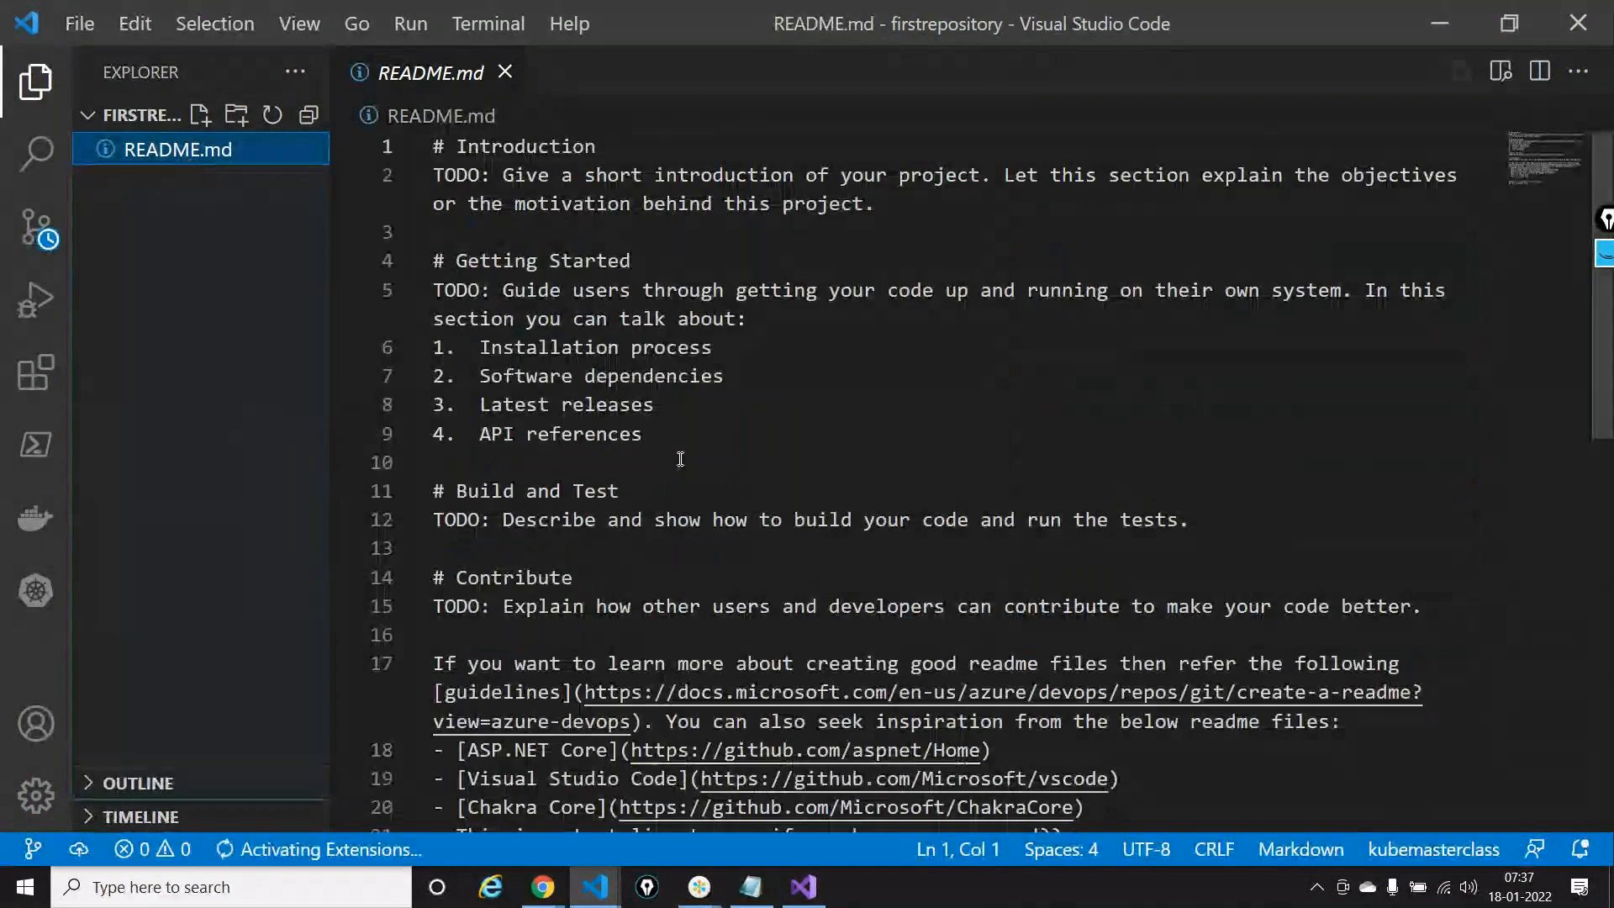
scroll(681, 459, "down", 8)
scroll(638, 532, "up", 5)
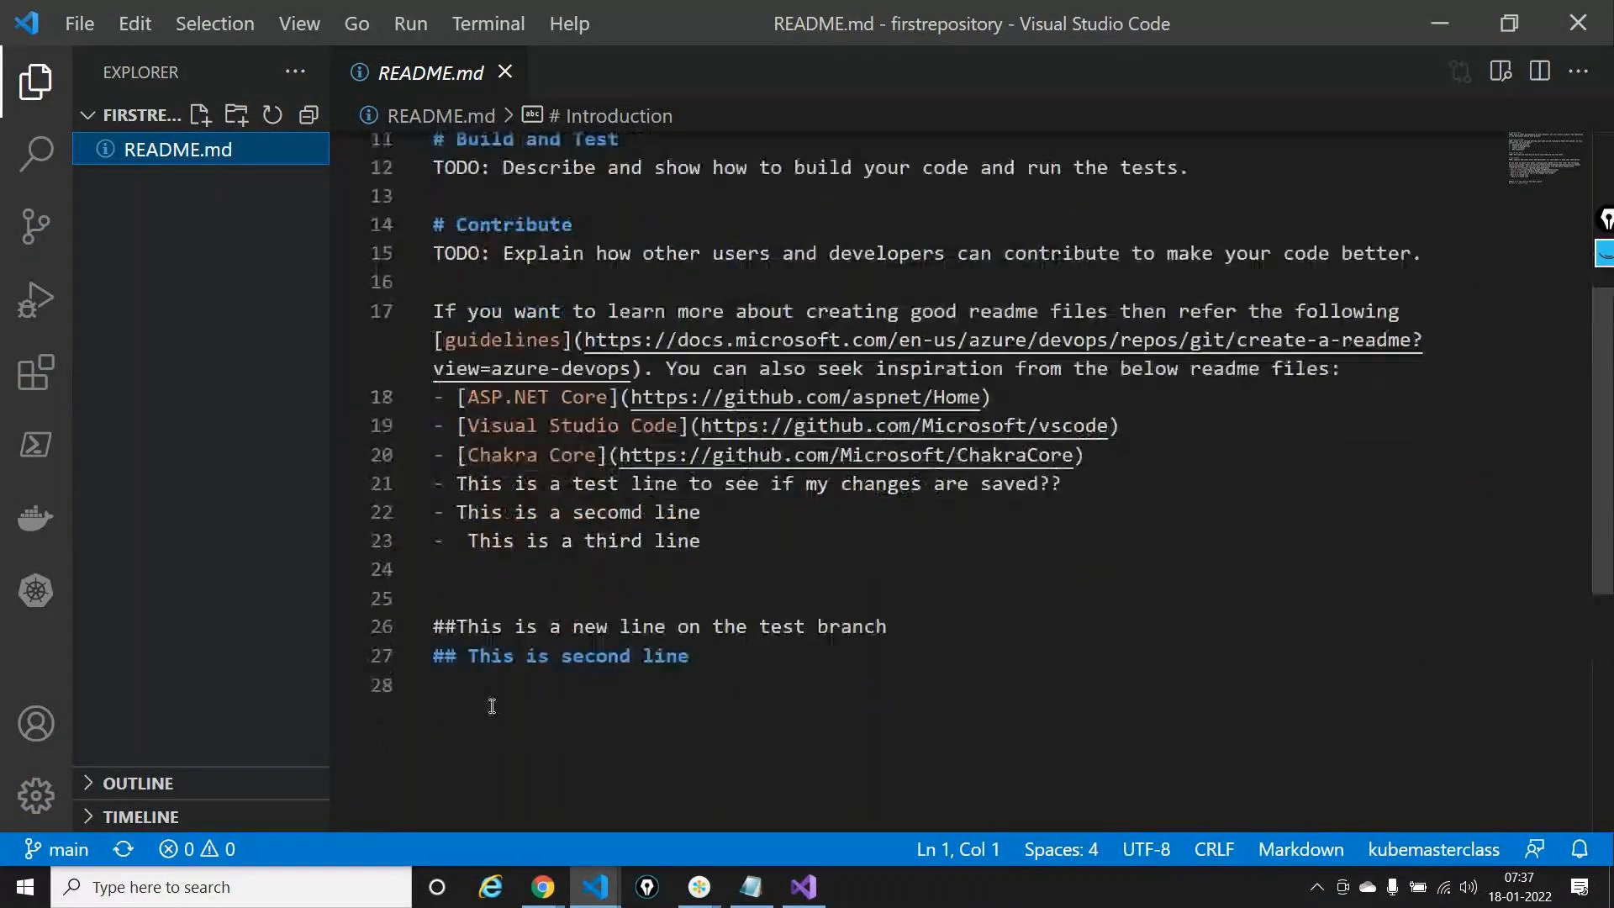
Briefly view the list of branches, mark the current branch name main with the screen pen, and clear the drawing
left_click(68, 849)
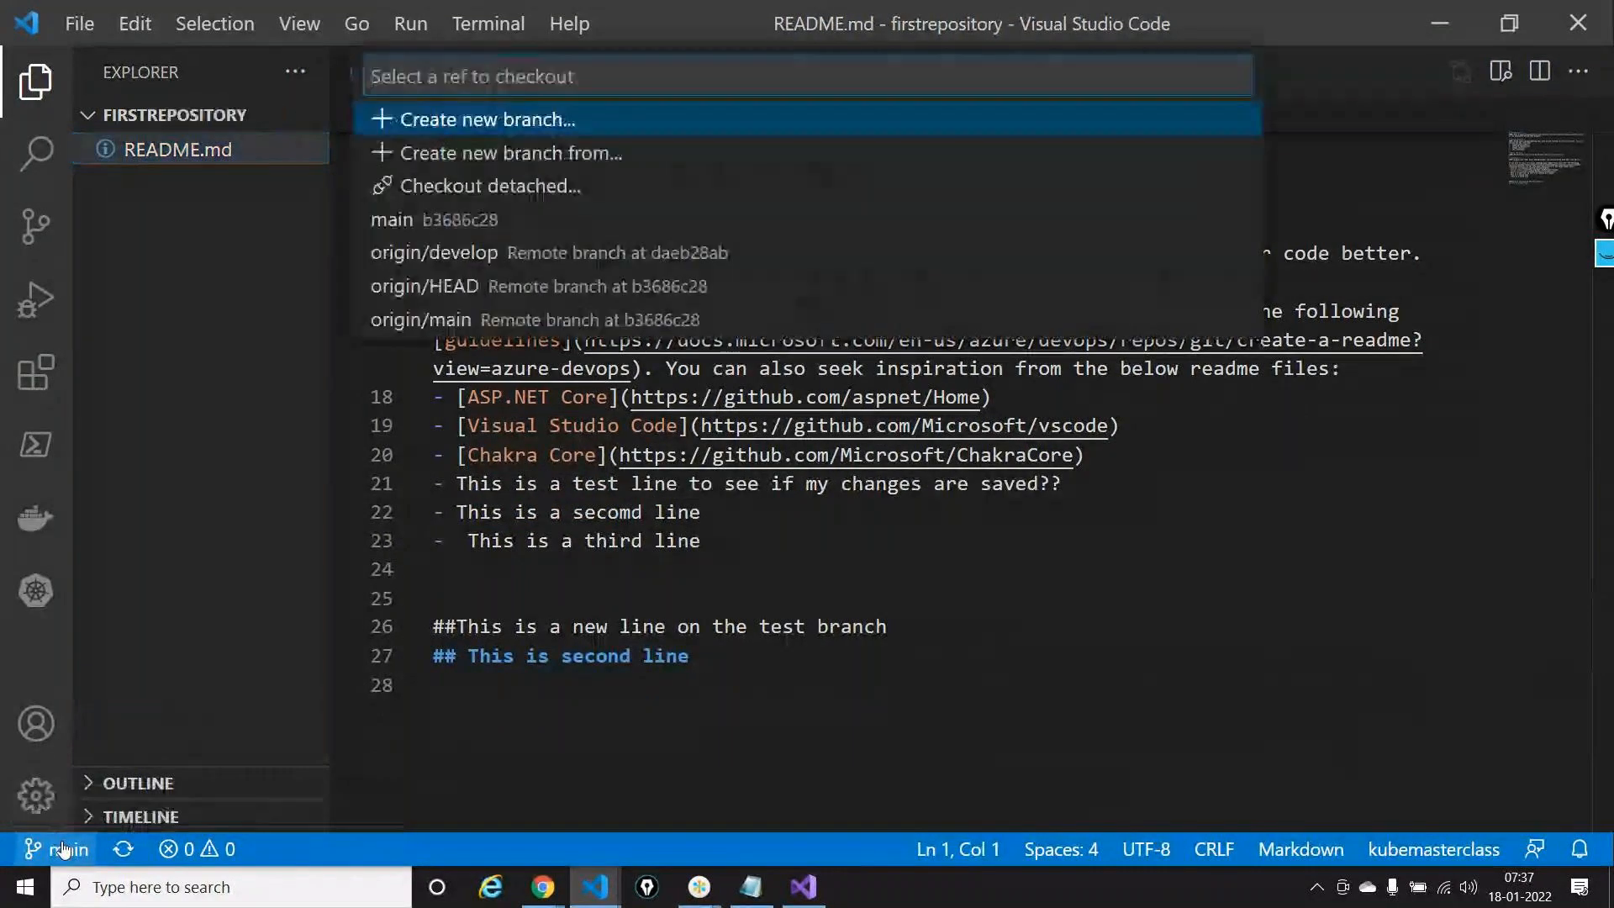
left_click(399, 705)
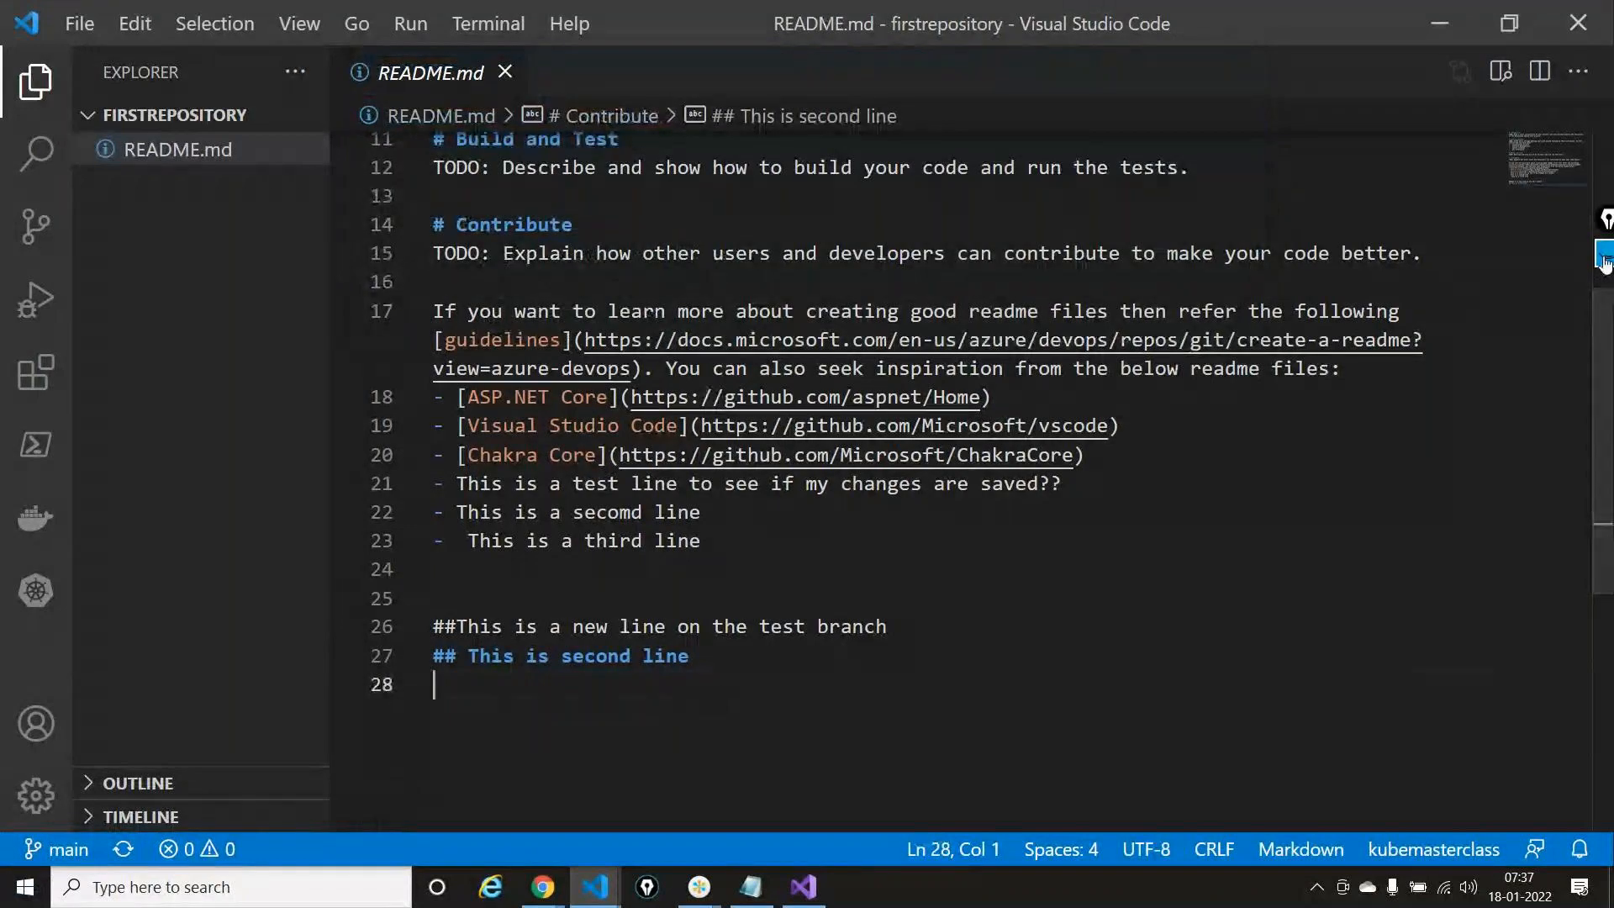
mouse_move(129, 677)
left_mouse_down()
mouse_move(80, 760)
mouse_move(75, 810)
mouse_move(17, 841)
mouse_move(50, 873)
mouse_move(84, 843)
left_mouse_up()
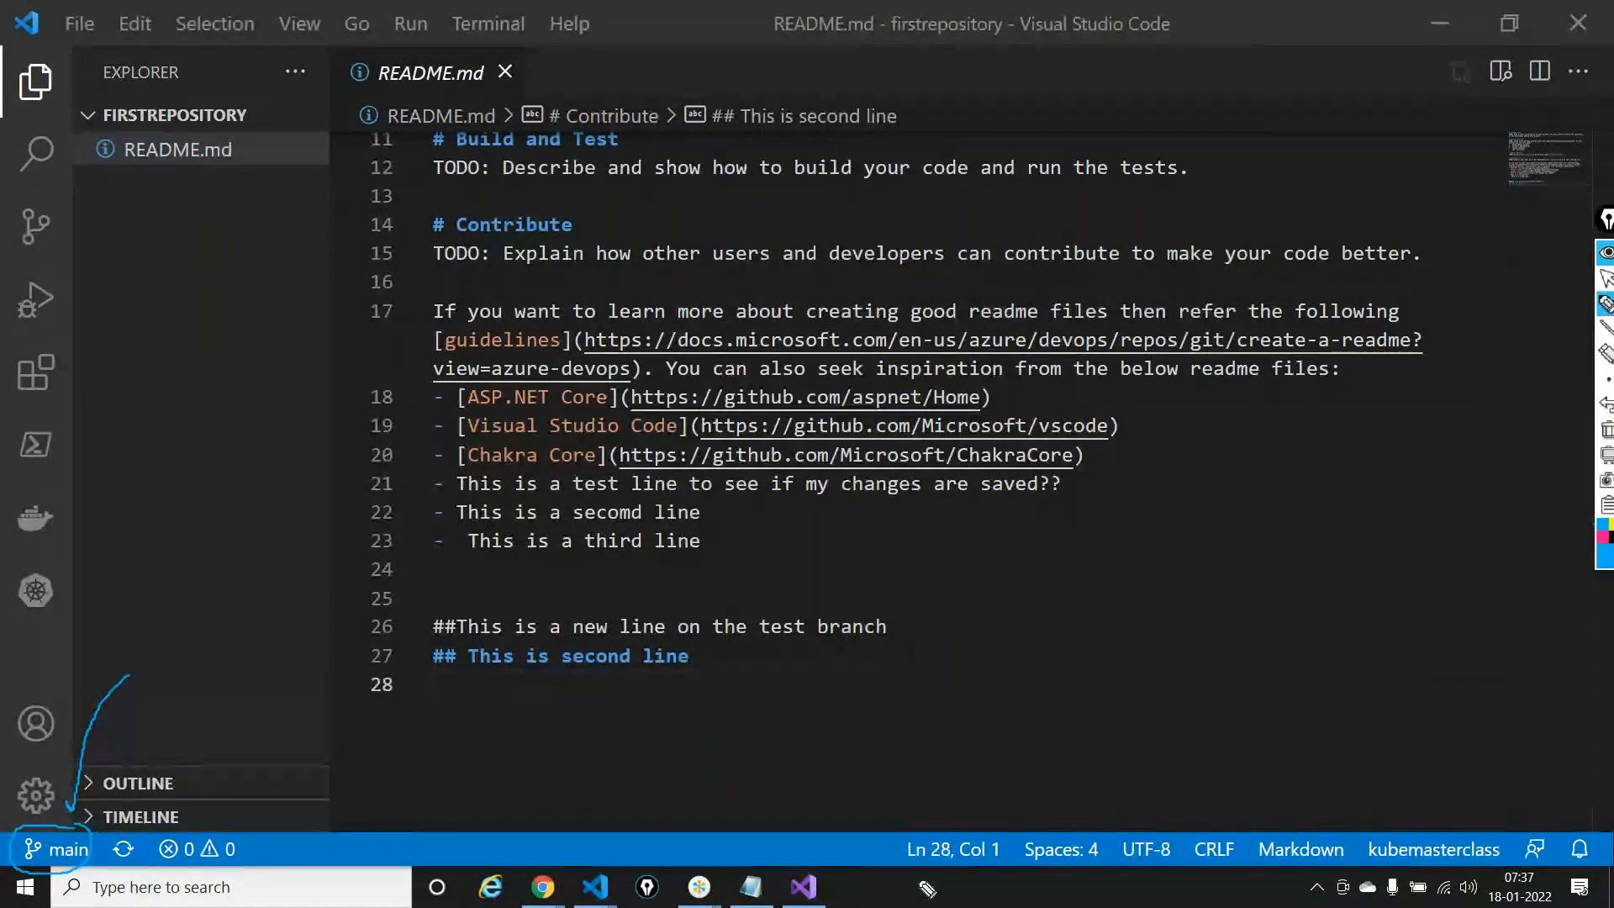
left_click(1601, 433)
left_click(1602, 284)
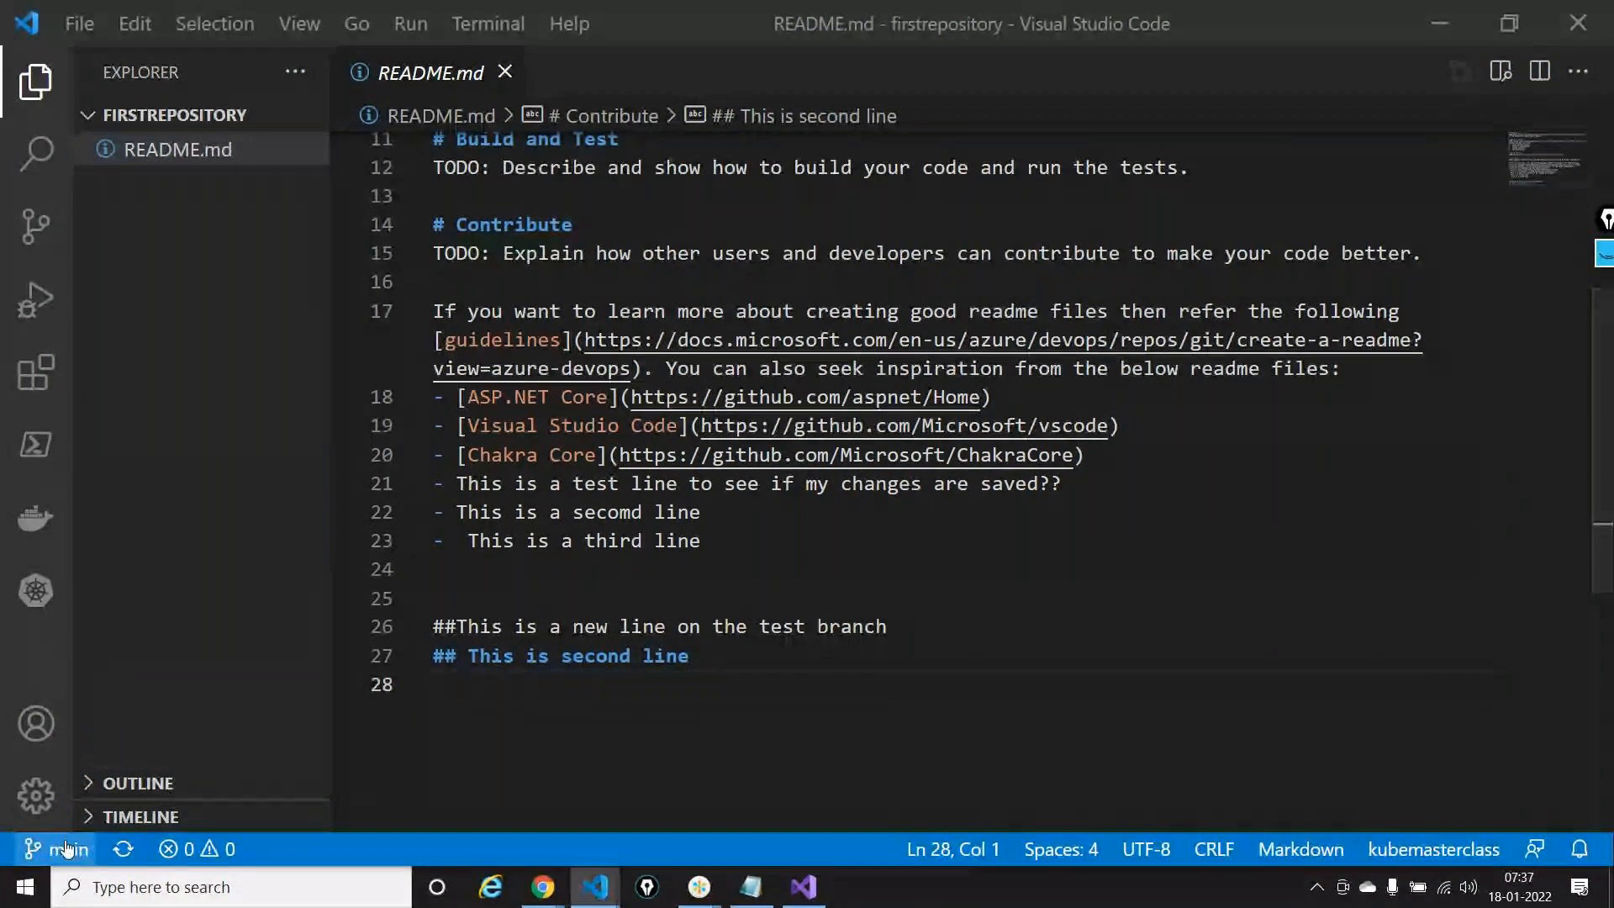
Check out the origin/develop branch and highlight the line "## This is line 3" in README.md
left_click(59, 849)
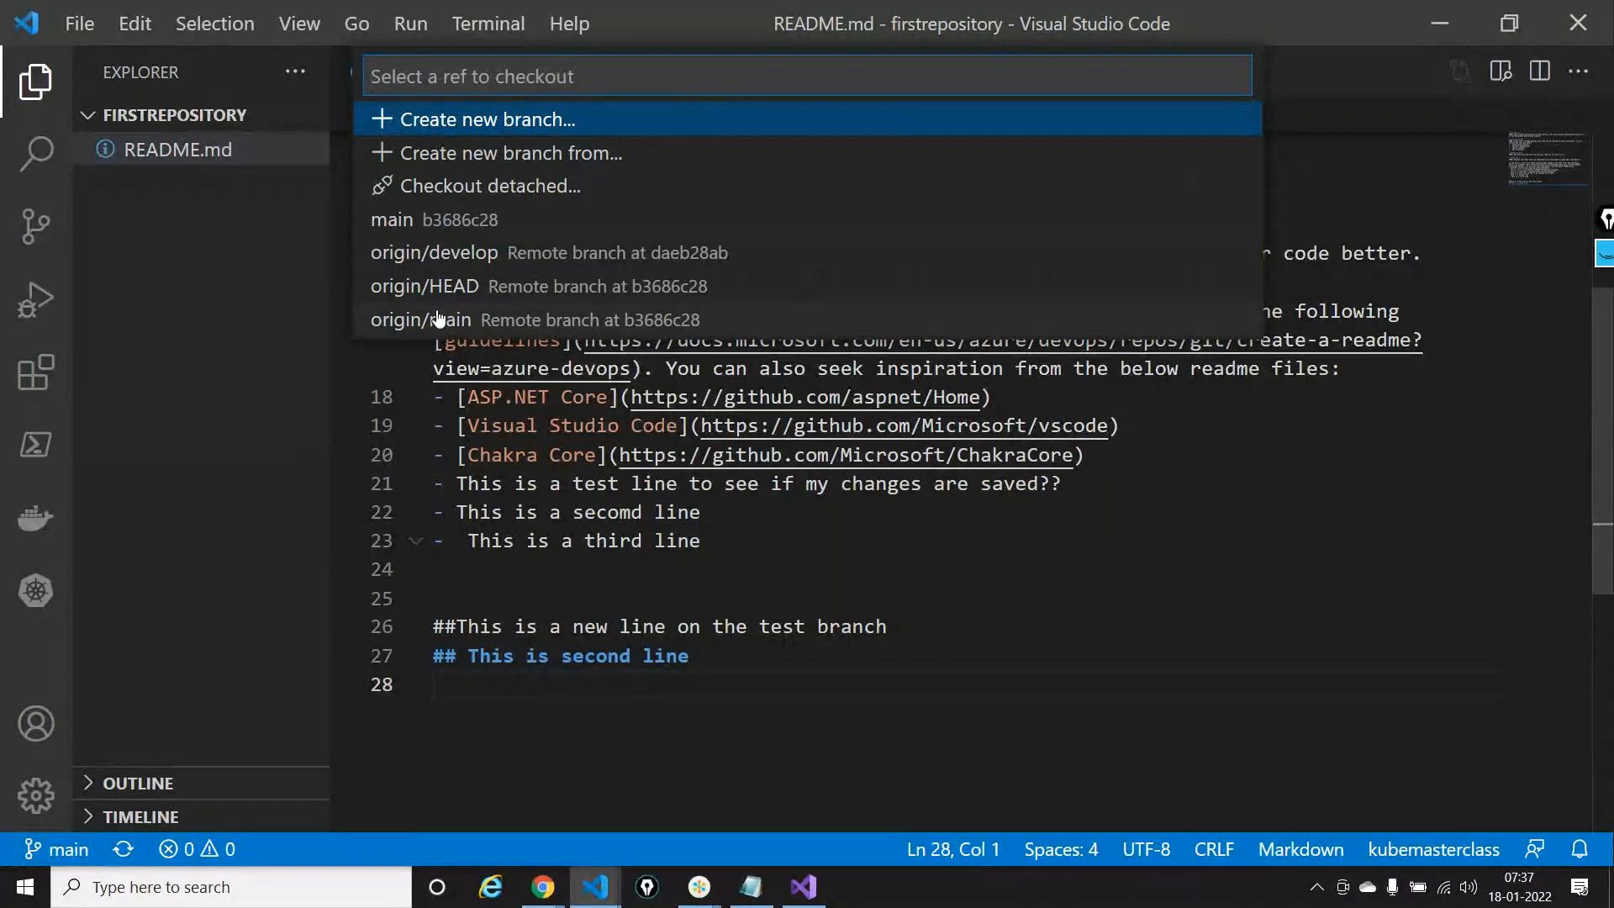
left_click(427, 252)
left_click_drag(639, 714, 431, 713)
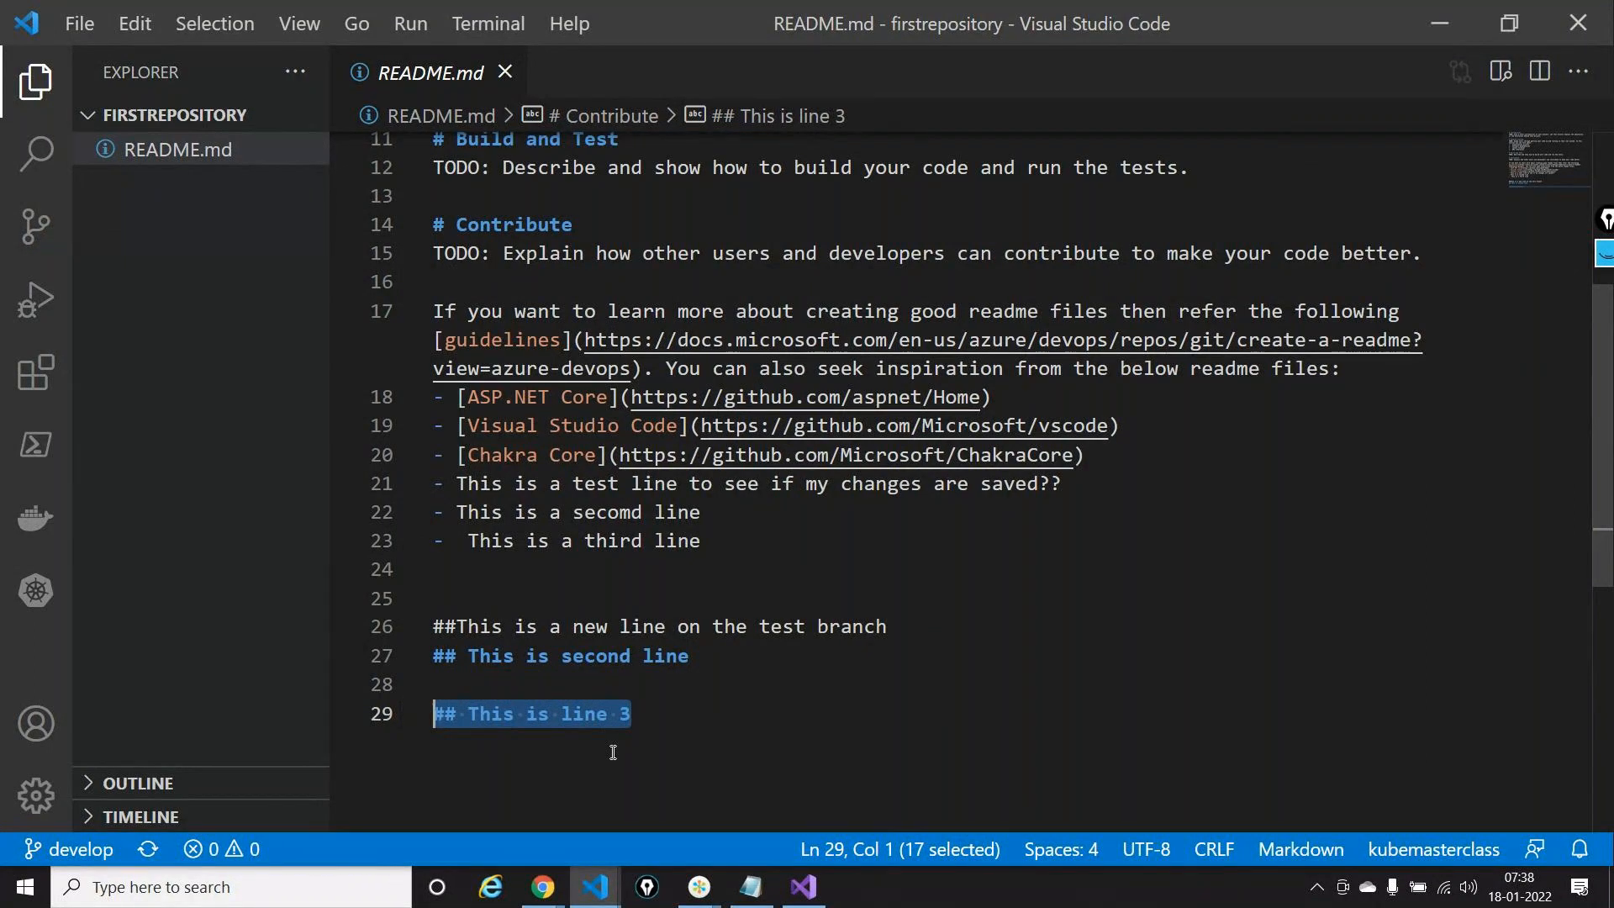
Draw a freehand arrow to the current branch name develop with the screen pen
left_click(1605, 252)
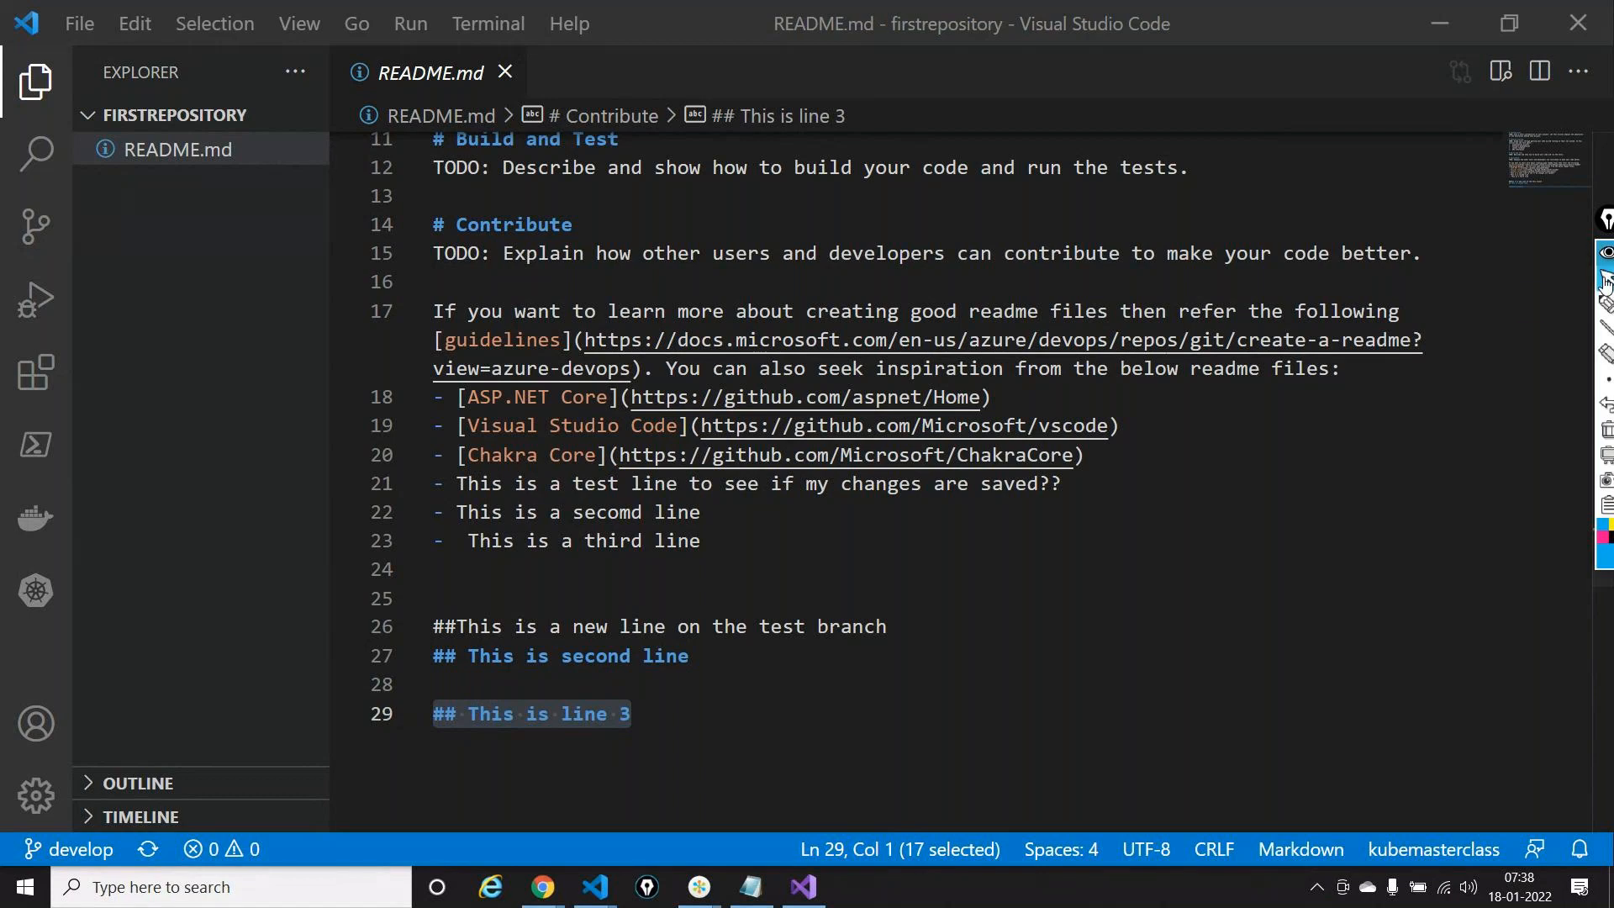
left_click(1605, 304)
left_click_drag(164, 692, 116, 813)
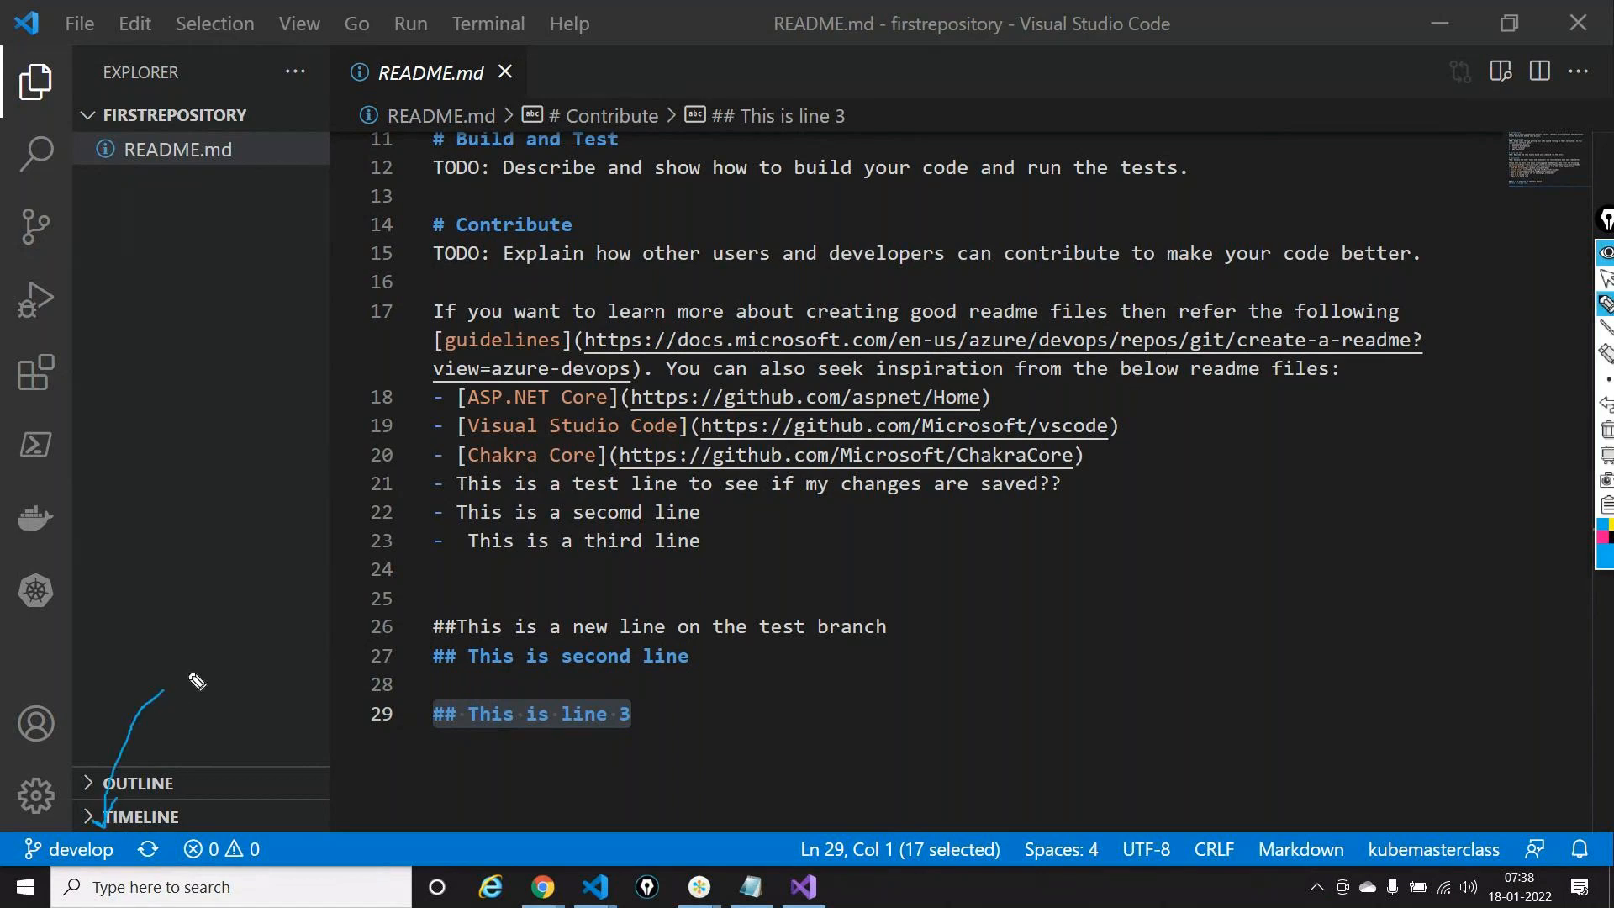
Write "checkout" beside the arrow to the current branch name with the screen pen, and clear the drawing
mouse_move(203, 653)
left_mouse_down()
mouse_move(307, 652)
mouse_move(368, 598)
left_mouse_up()
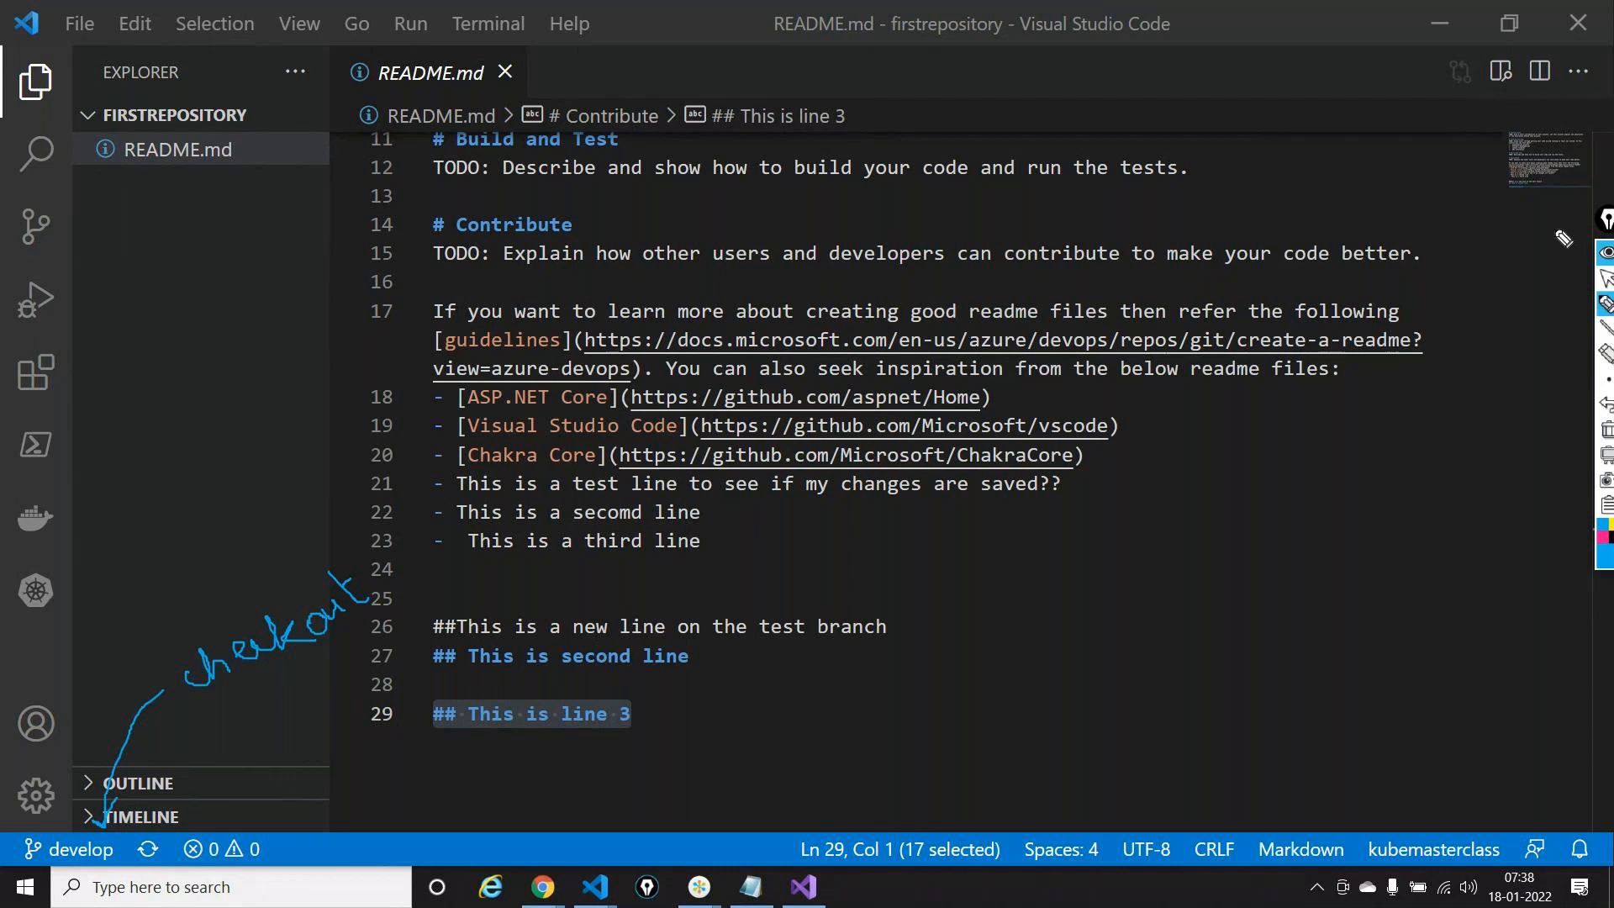
left_click(1608, 430)
left_click(1607, 279)
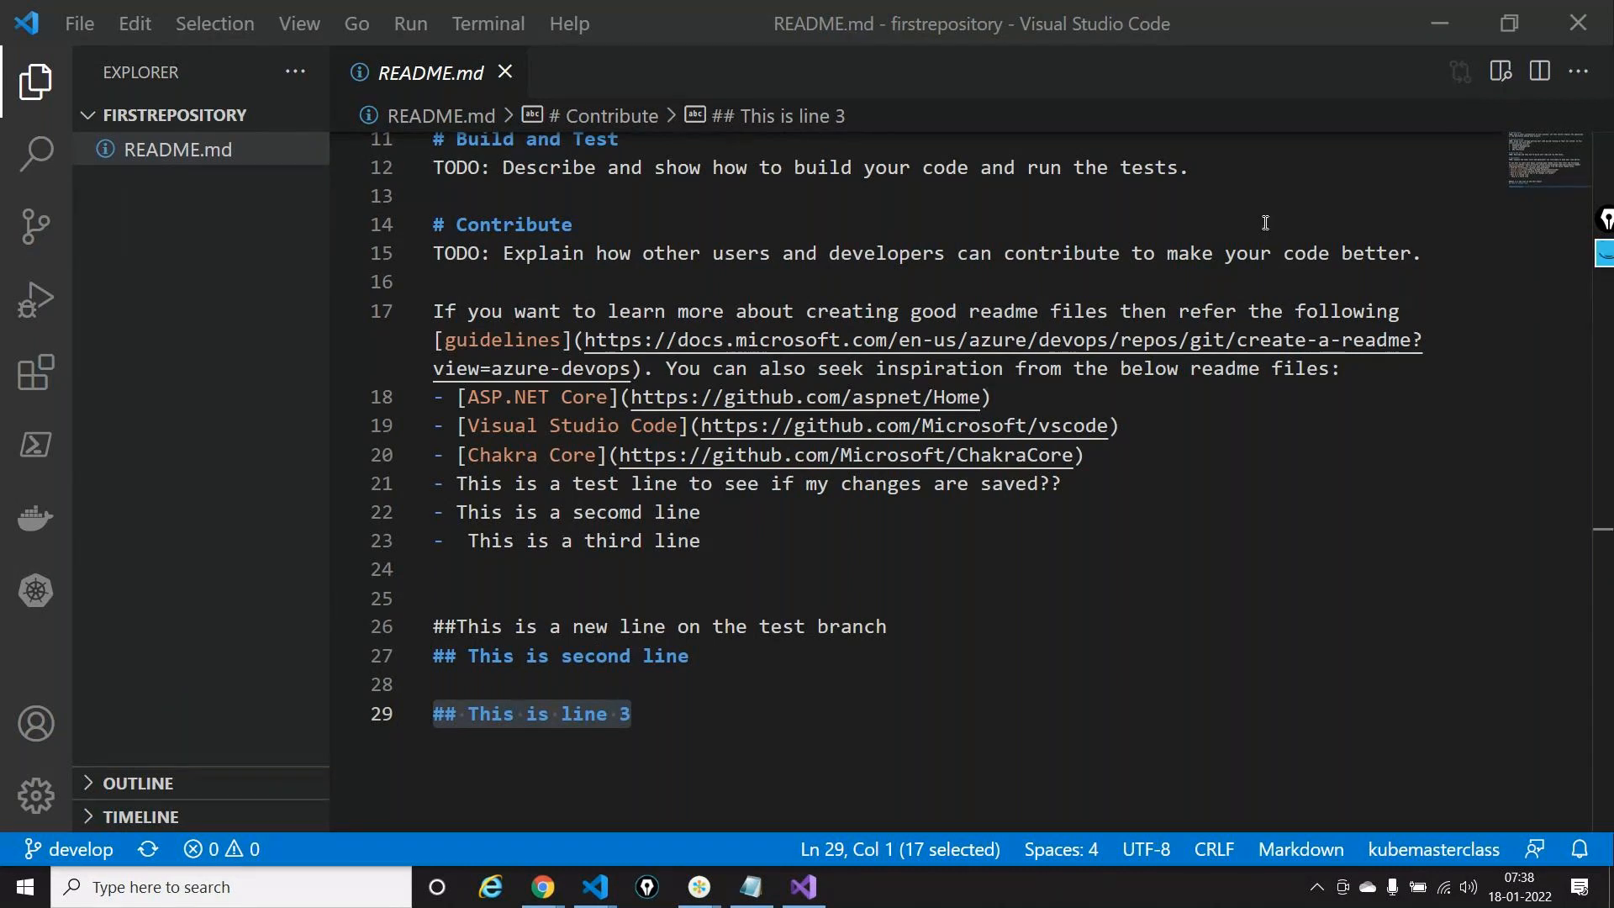
Switch to Visual Studio with the dotnetframeworkapplication project, briefly returning to the firstrepository window in between
left_click(806, 889)
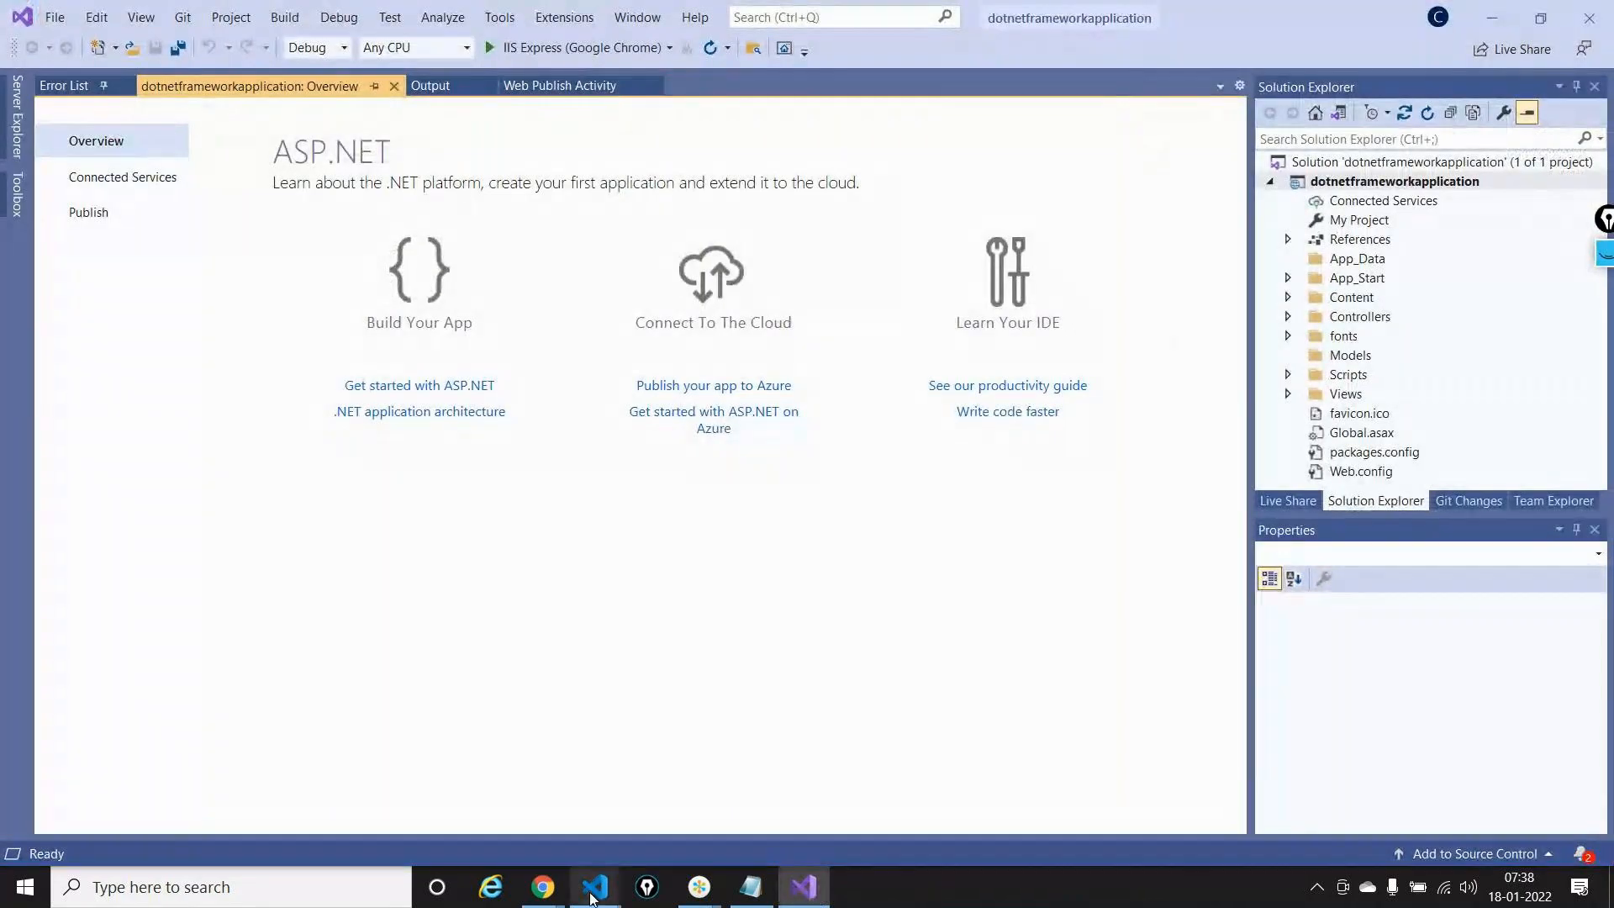
mouse_move(596, 887)
left_click(664, 809)
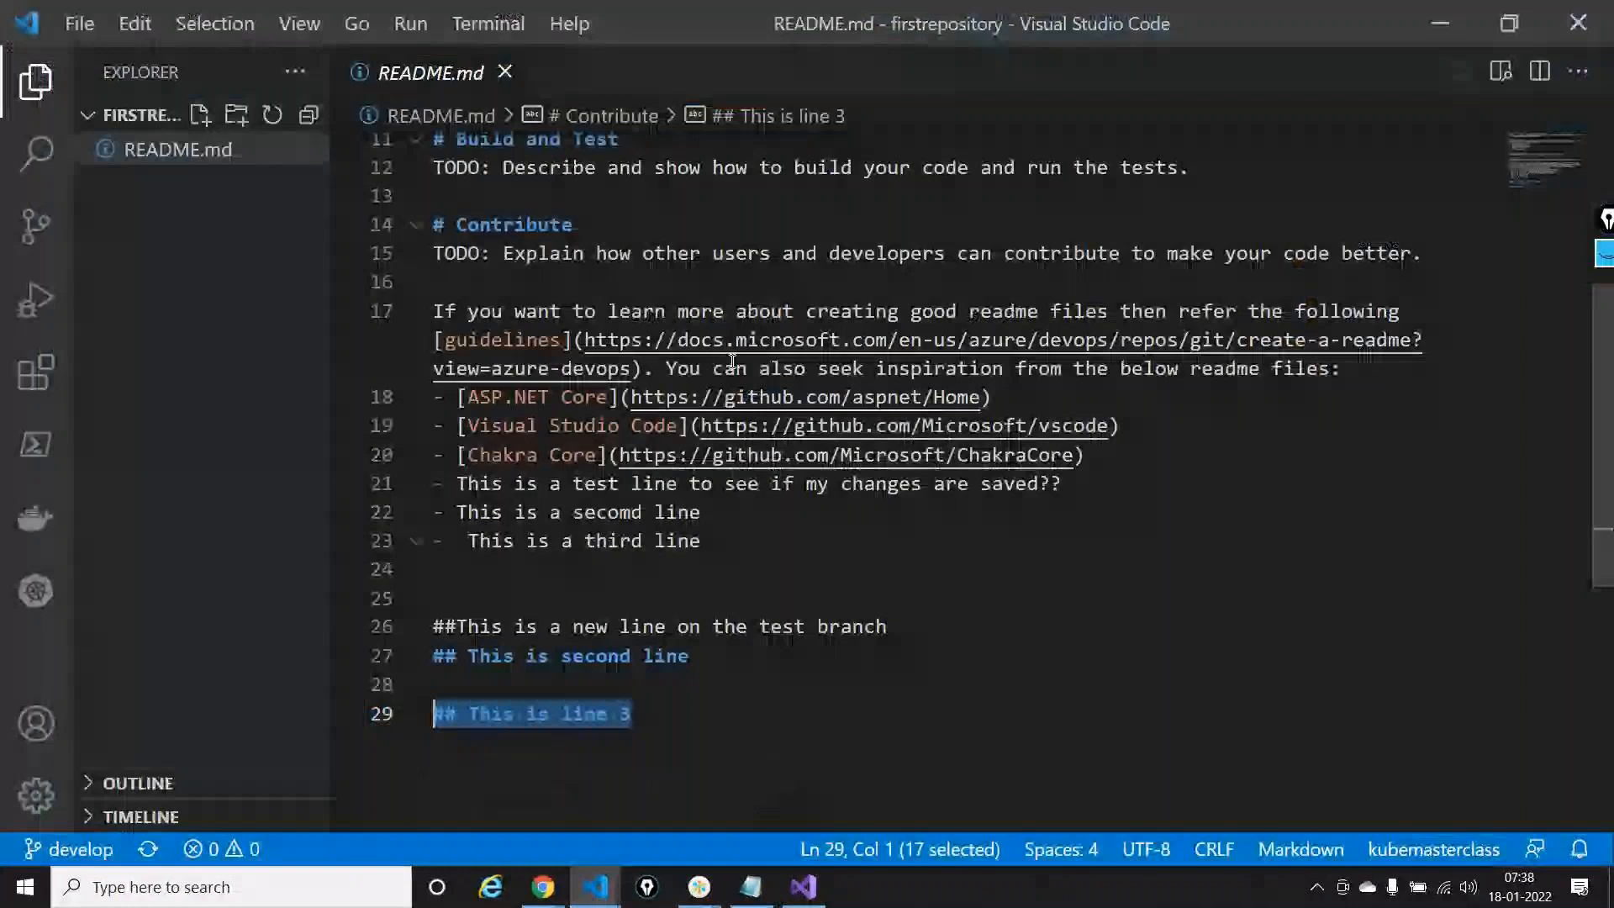
left_click(801, 889)
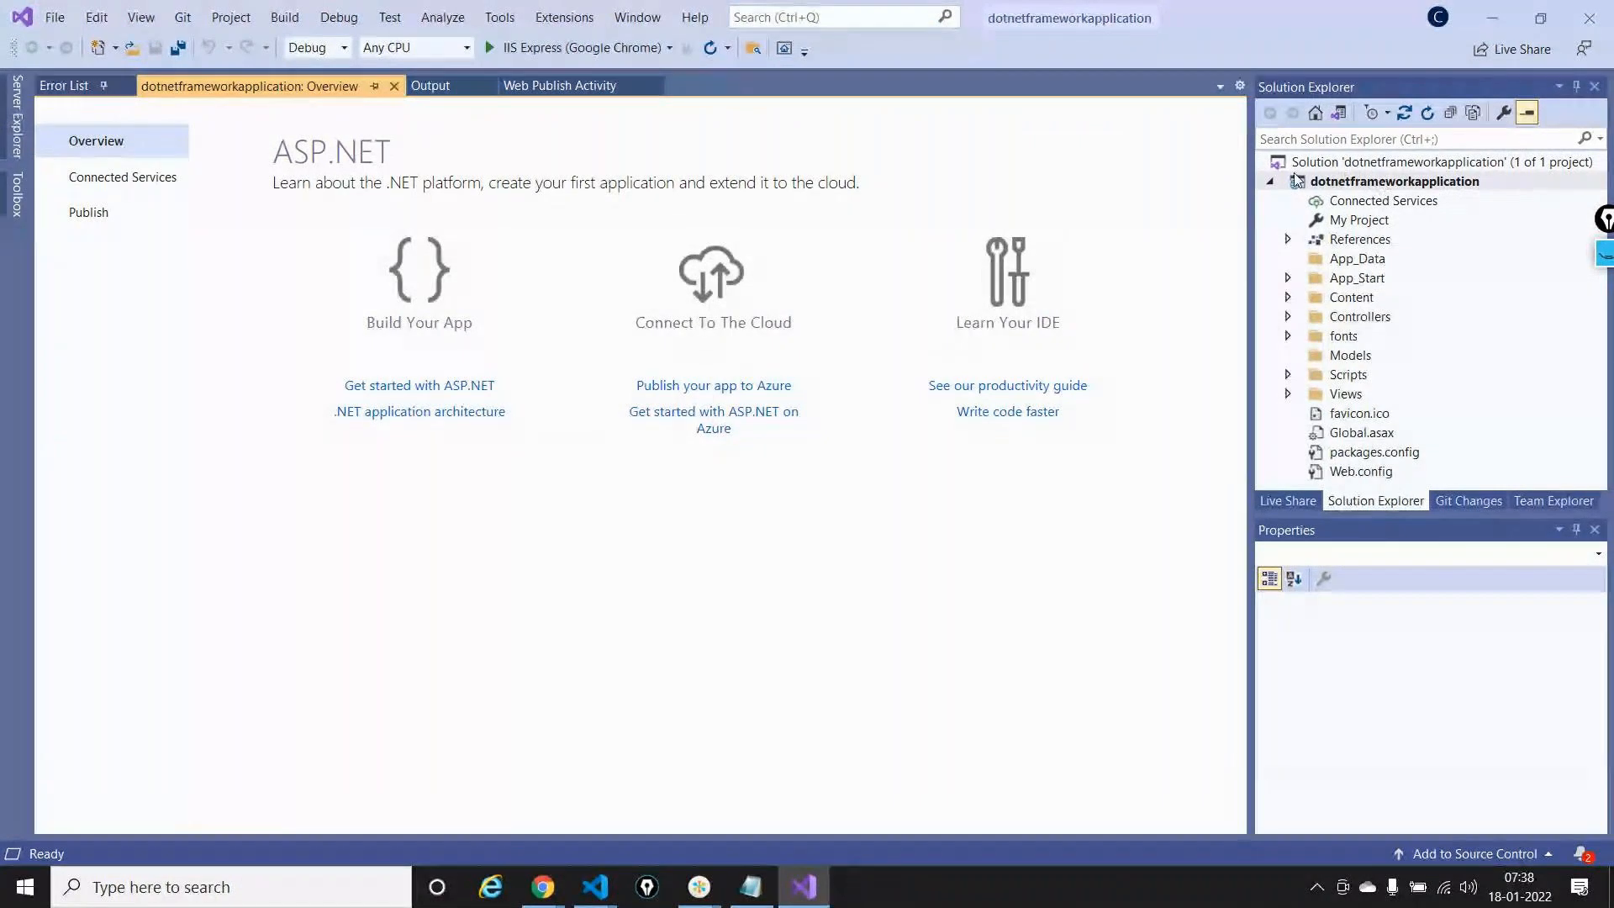
Draw a freehand arrow to the dotnetframeworkapplication solution with the screen pen and undo the drawing
left_click(1606, 264)
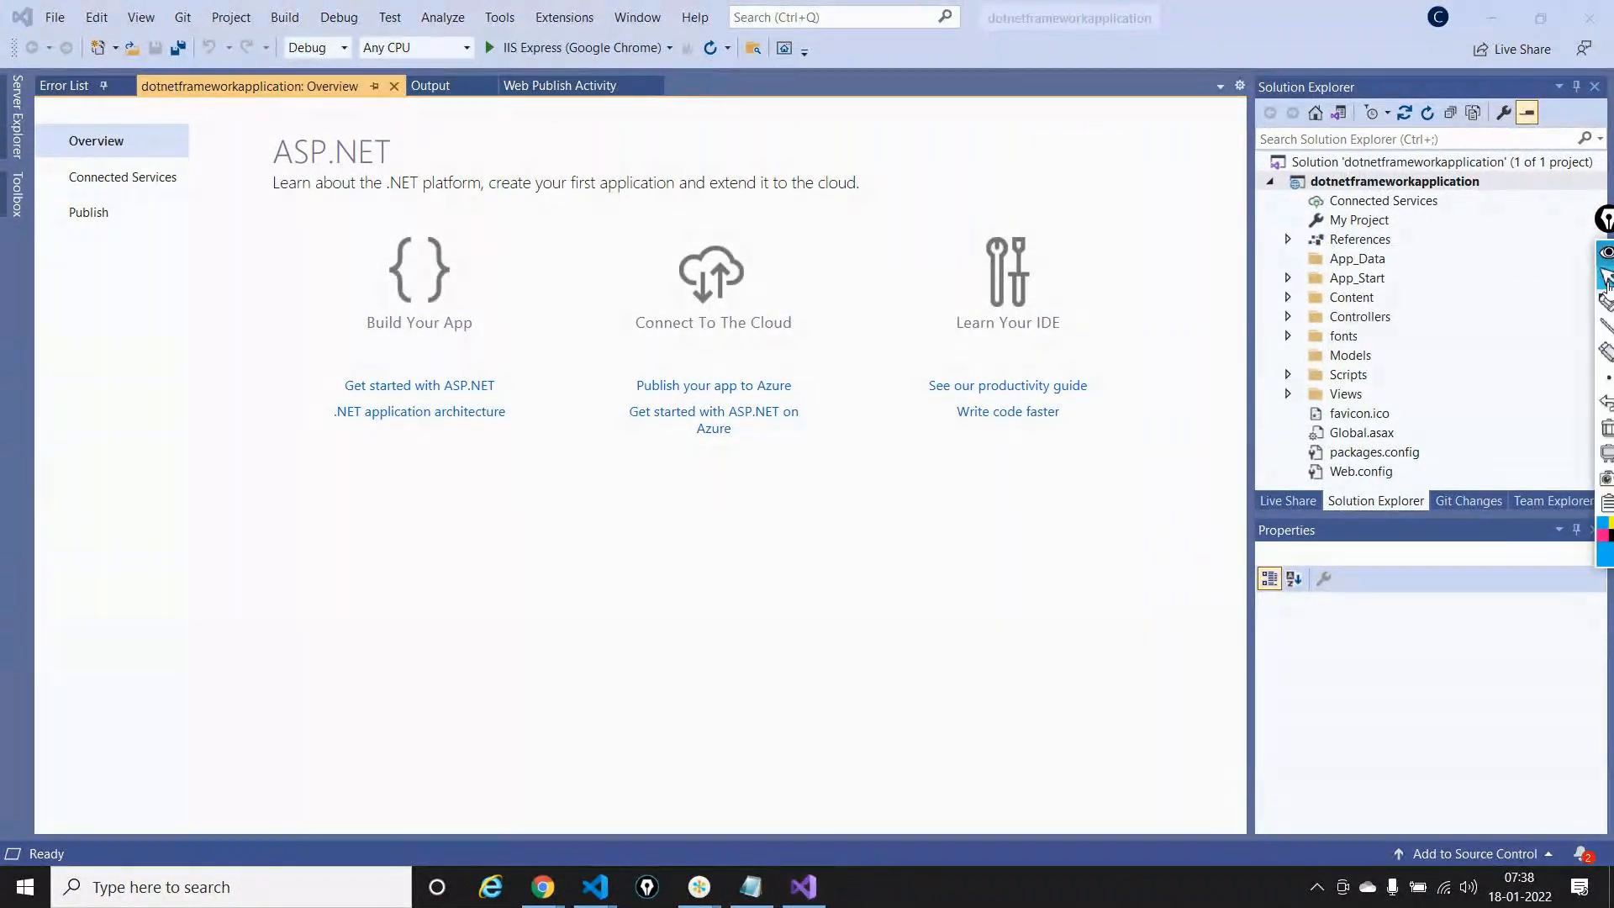
left_click_drag(1190, 154, 1236, 162)
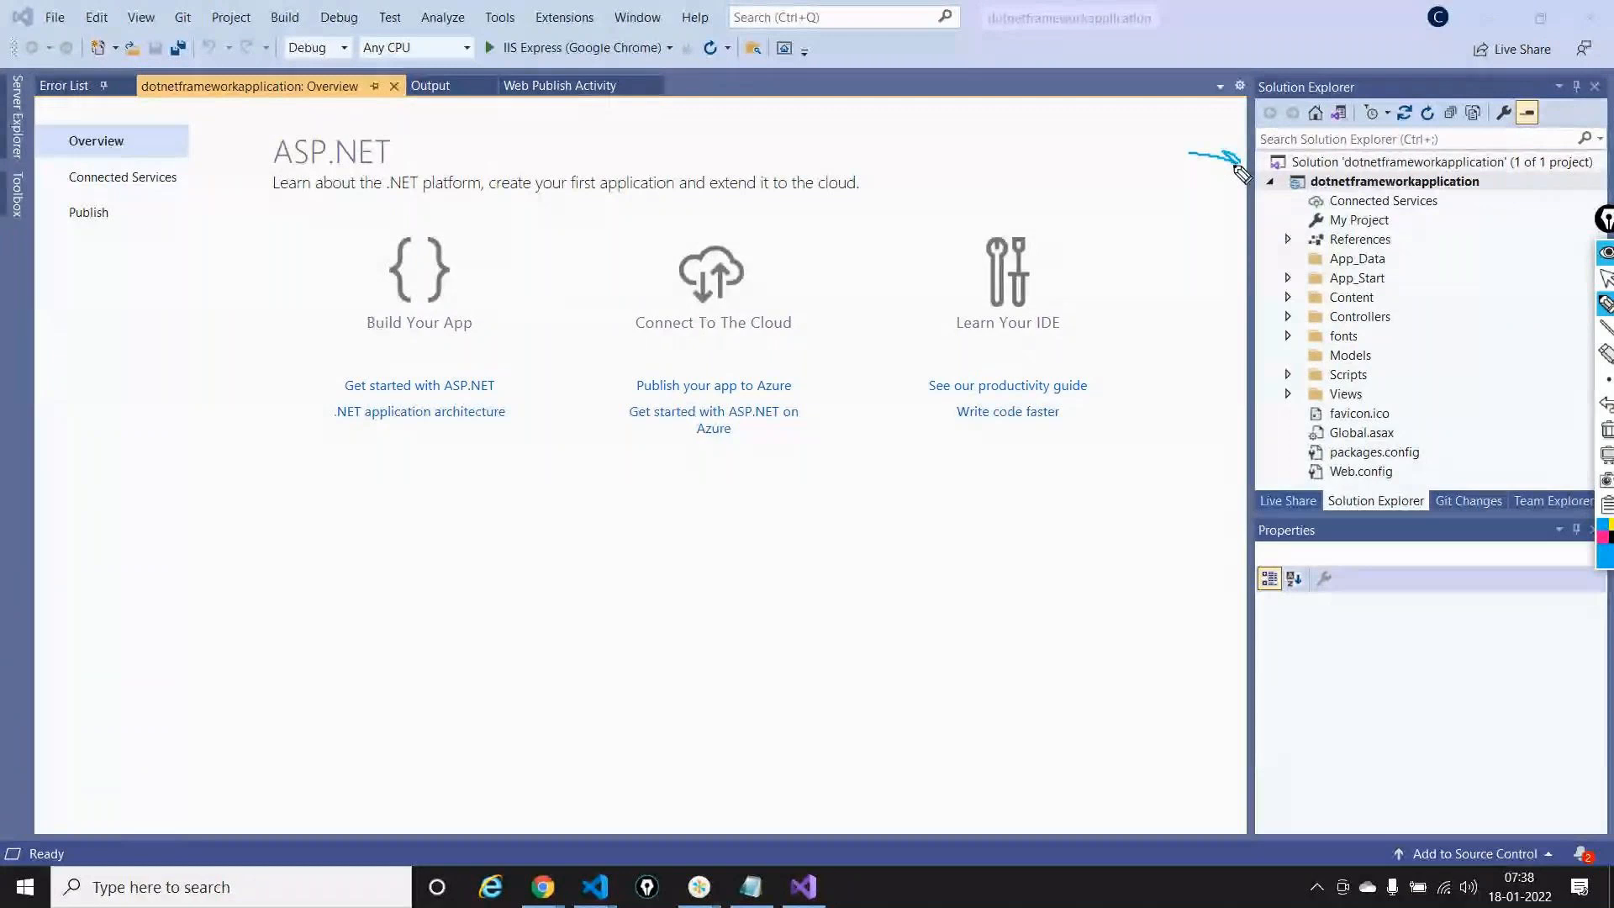
left_click(1608, 401)
left_click(1606, 278)
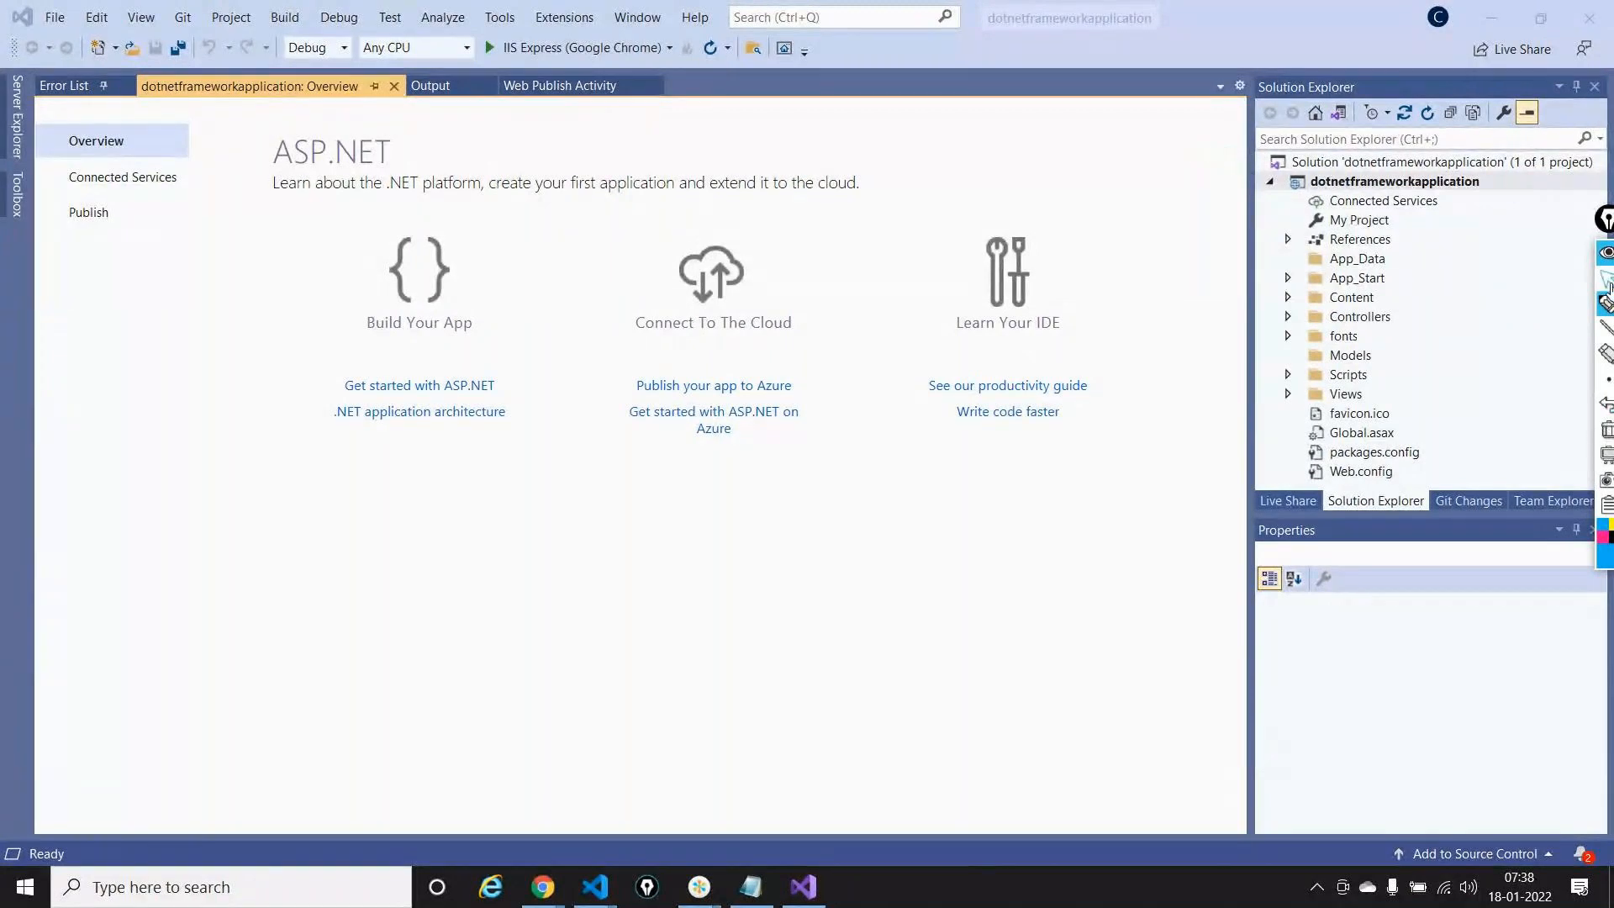
Open the dotnetframeworkapplication project's folder in File Explorer and go up to the repos folder
right_click(1360, 183)
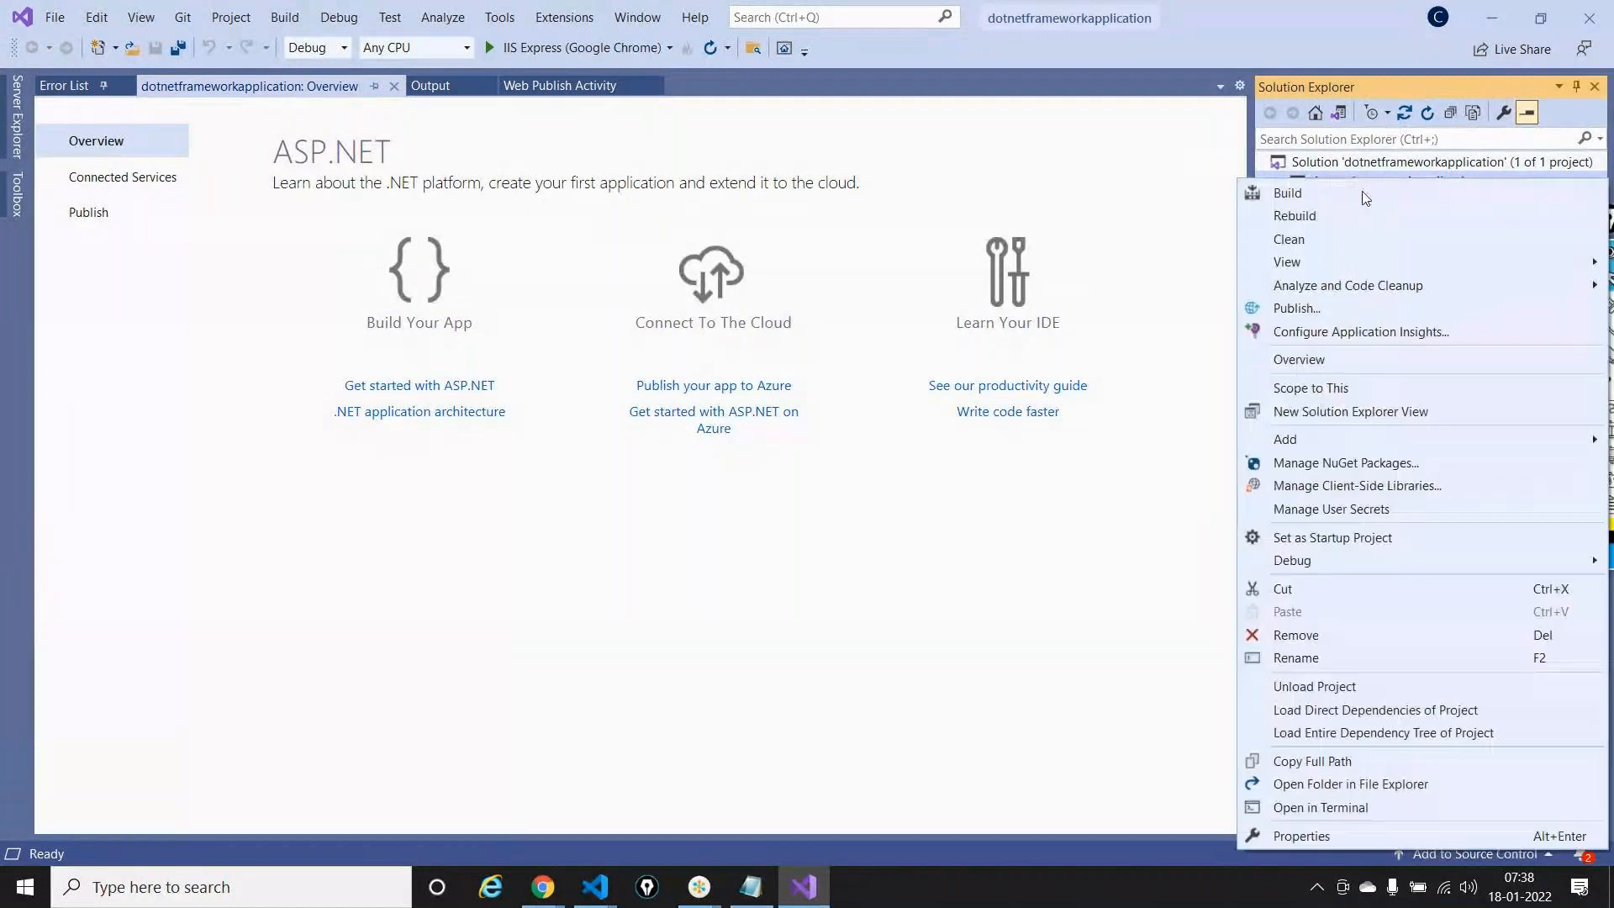
left_click(1315, 788)
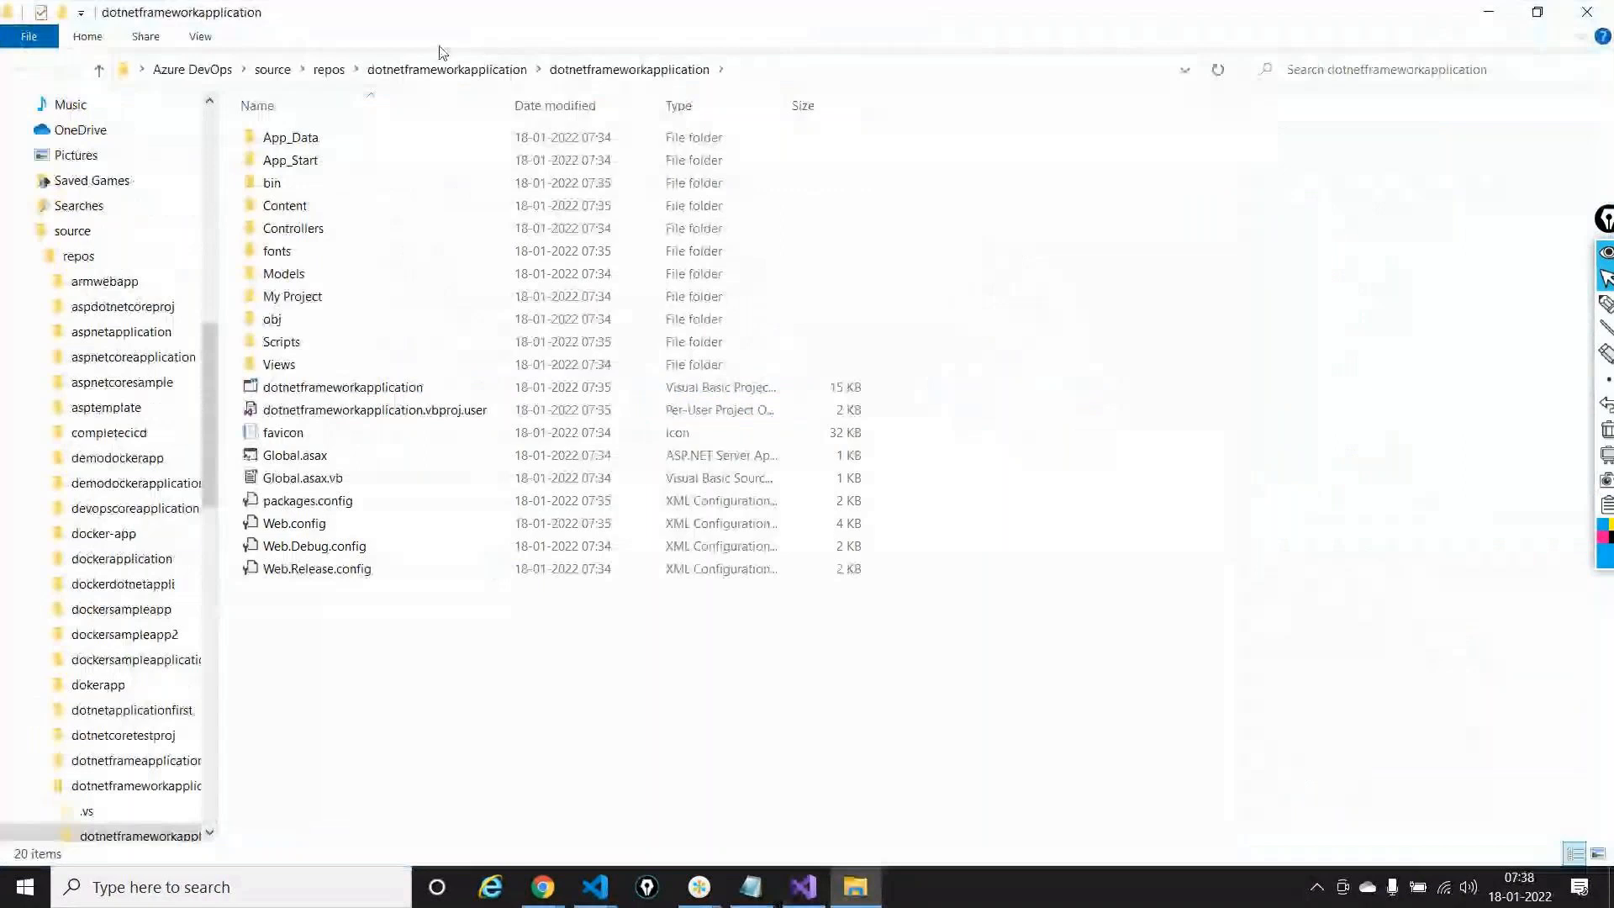
left_click(446, 69)
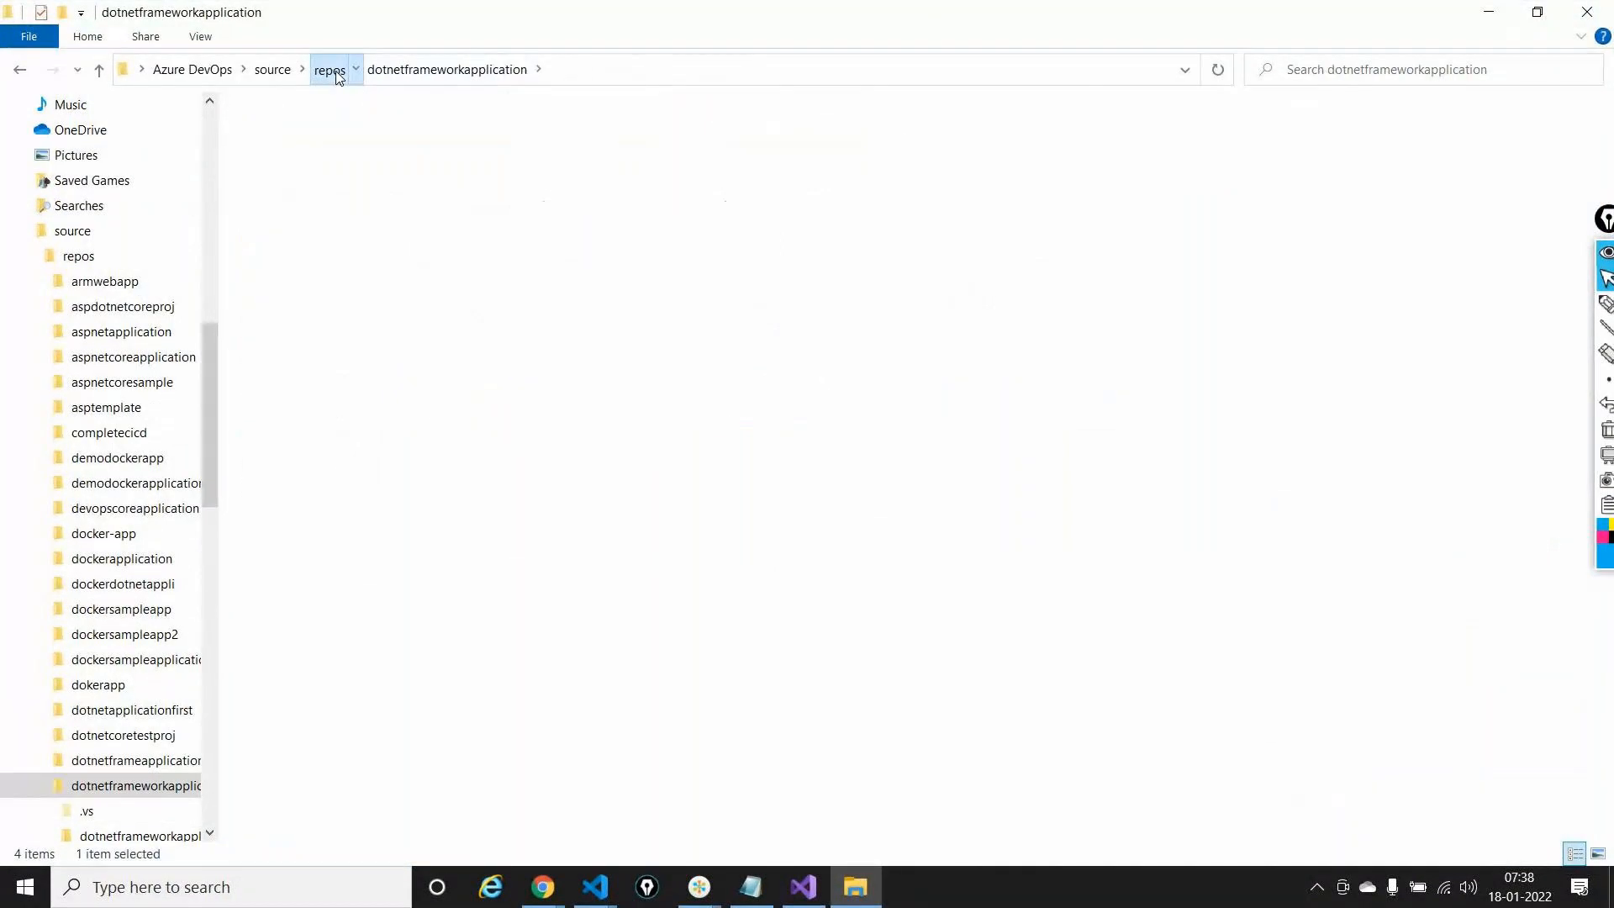
left_click(329, 70)
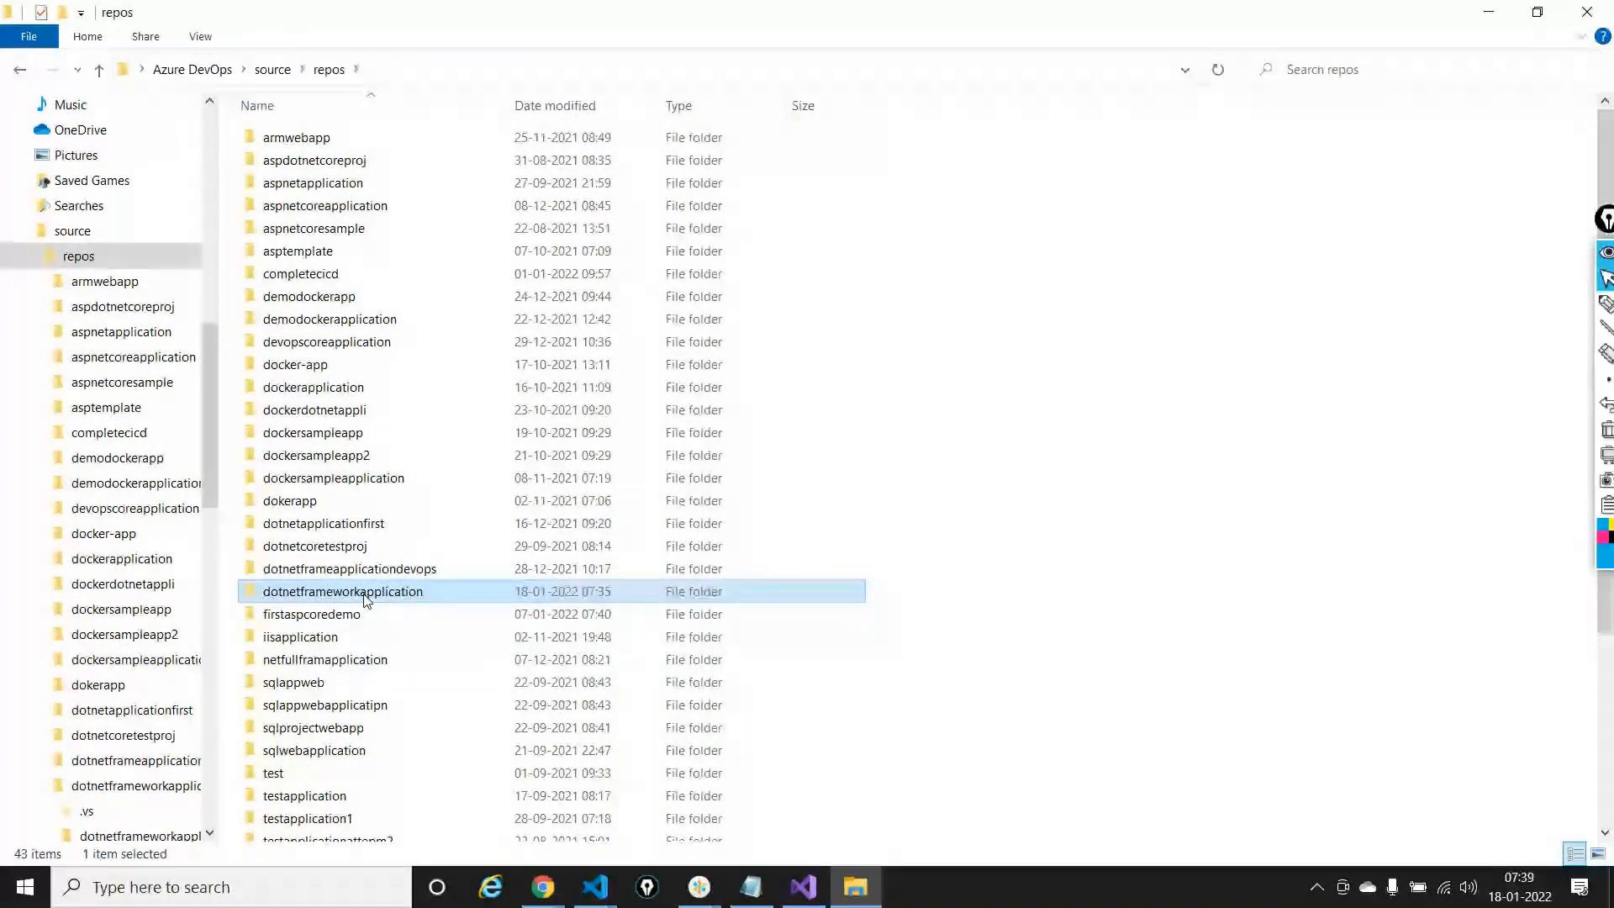
Copy the dotnetframeworkapplication folder from repos into the cloned firstrepository folder inside azuredevops on New Volume (H:)
left_click_drag(208, 385, 140, 730)
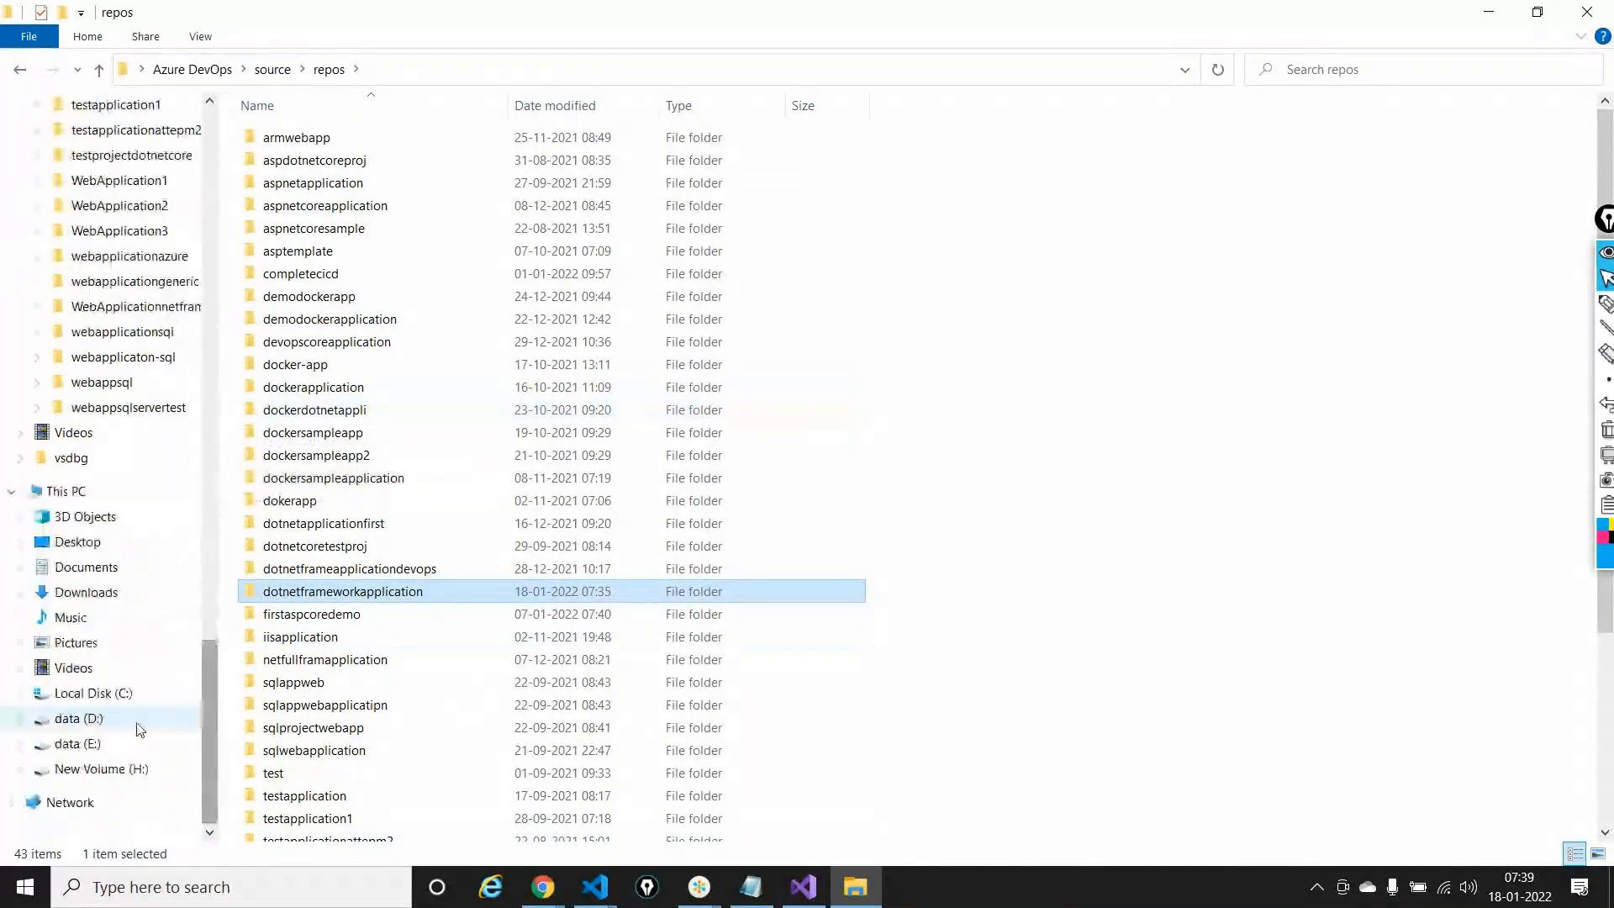
left_click(118, 775)
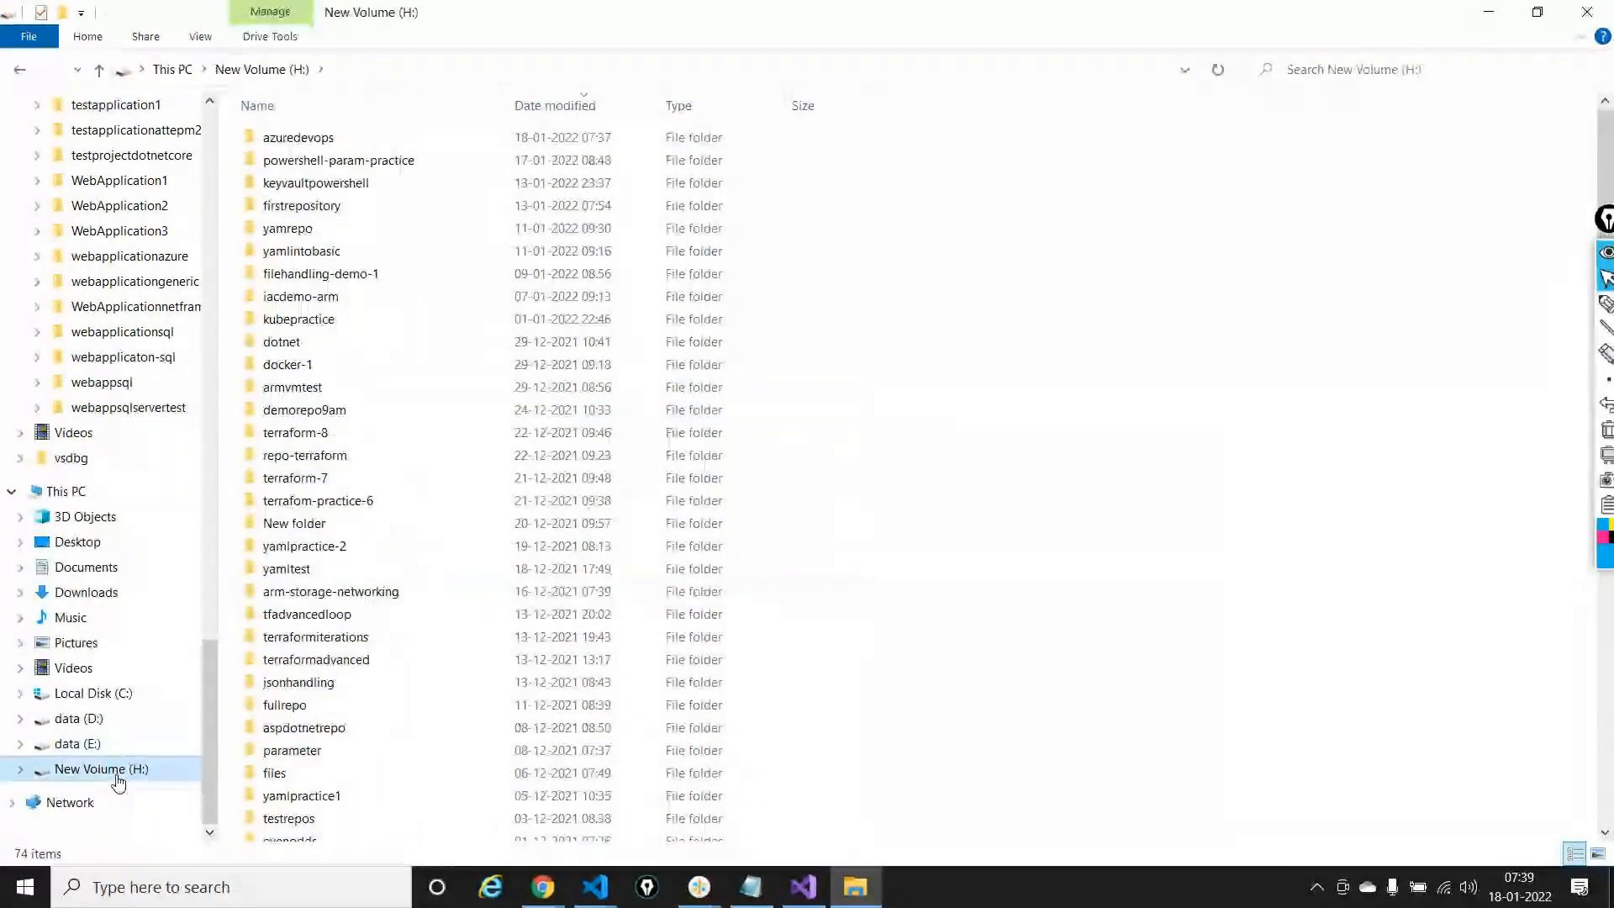
double_click(300, 139)
double_click(300, 143)
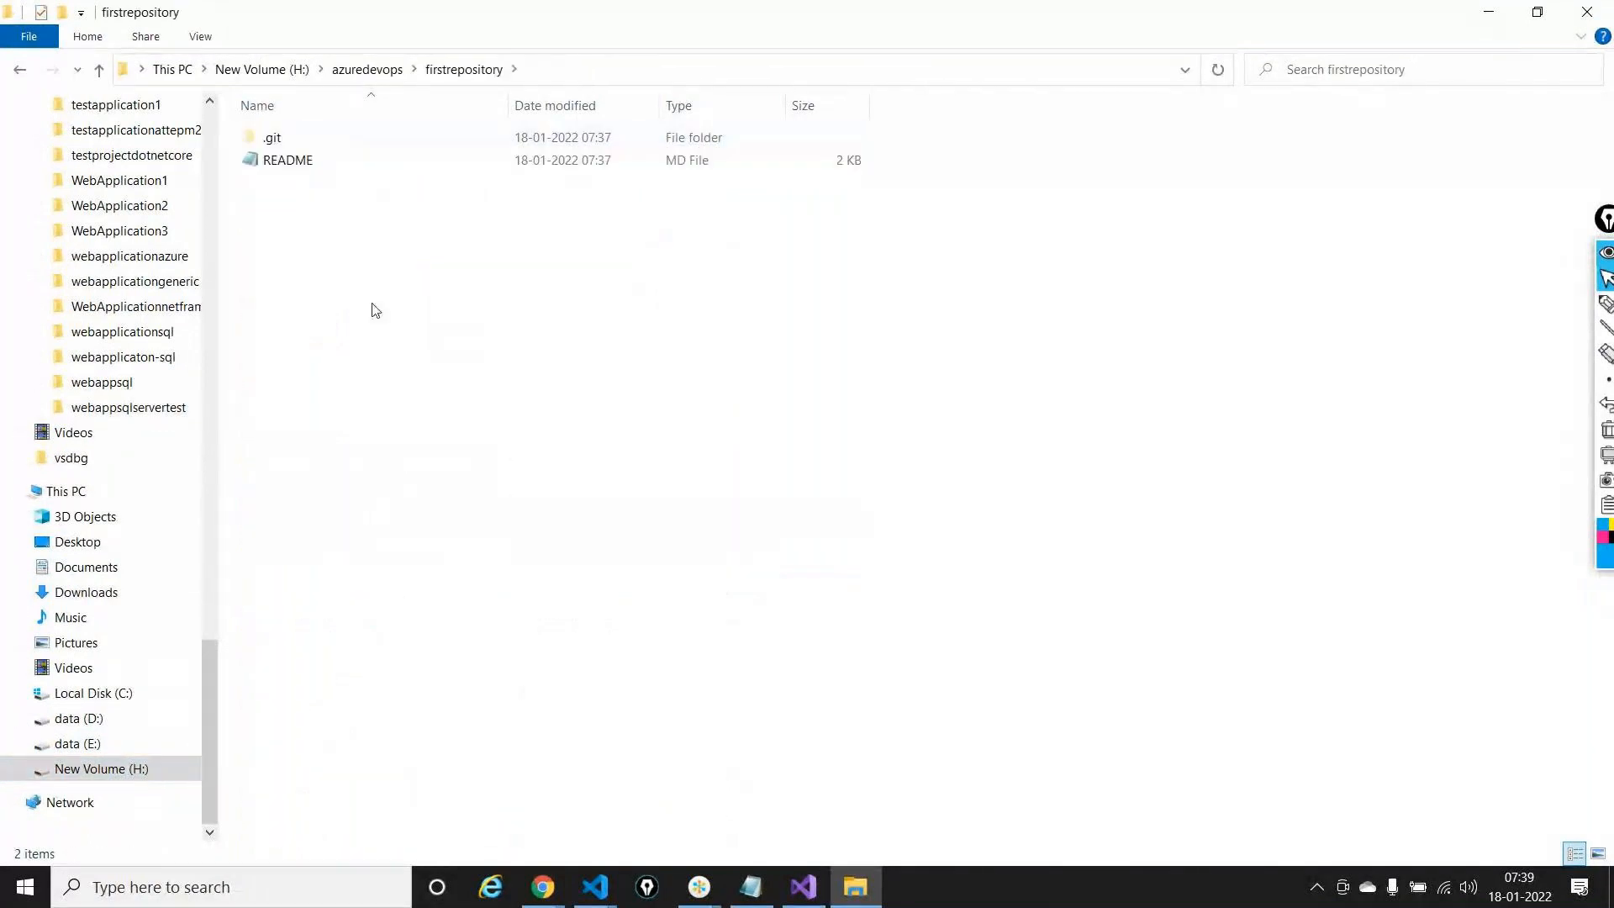
key("alt+Tab")
key("alt+Tab")
key("ctrl+v")
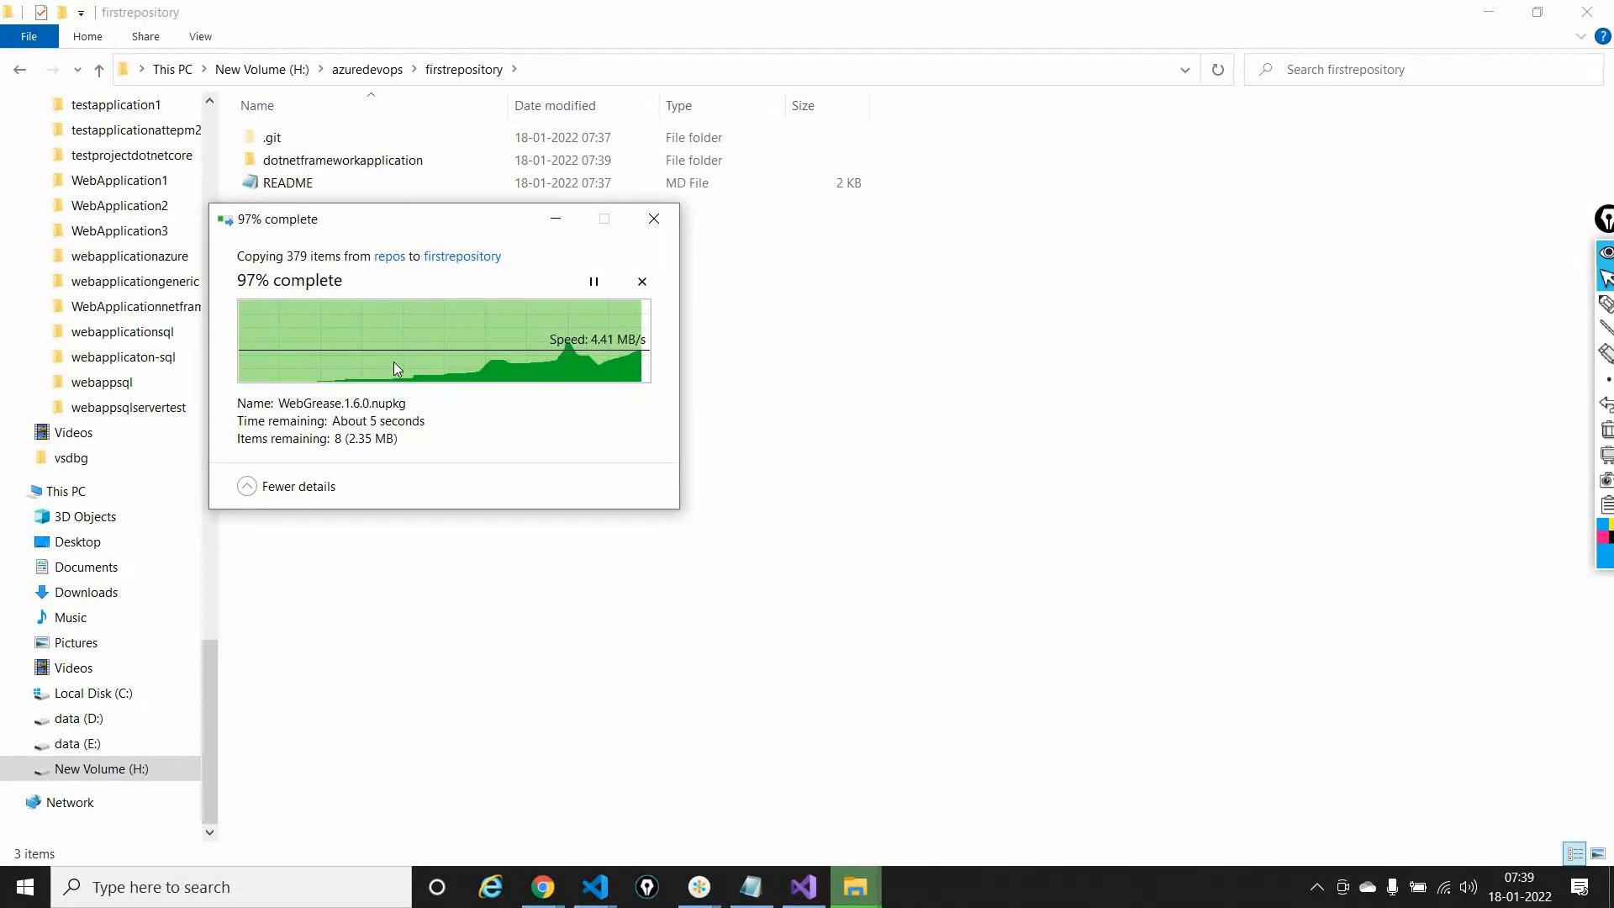
left_click(395, 362)
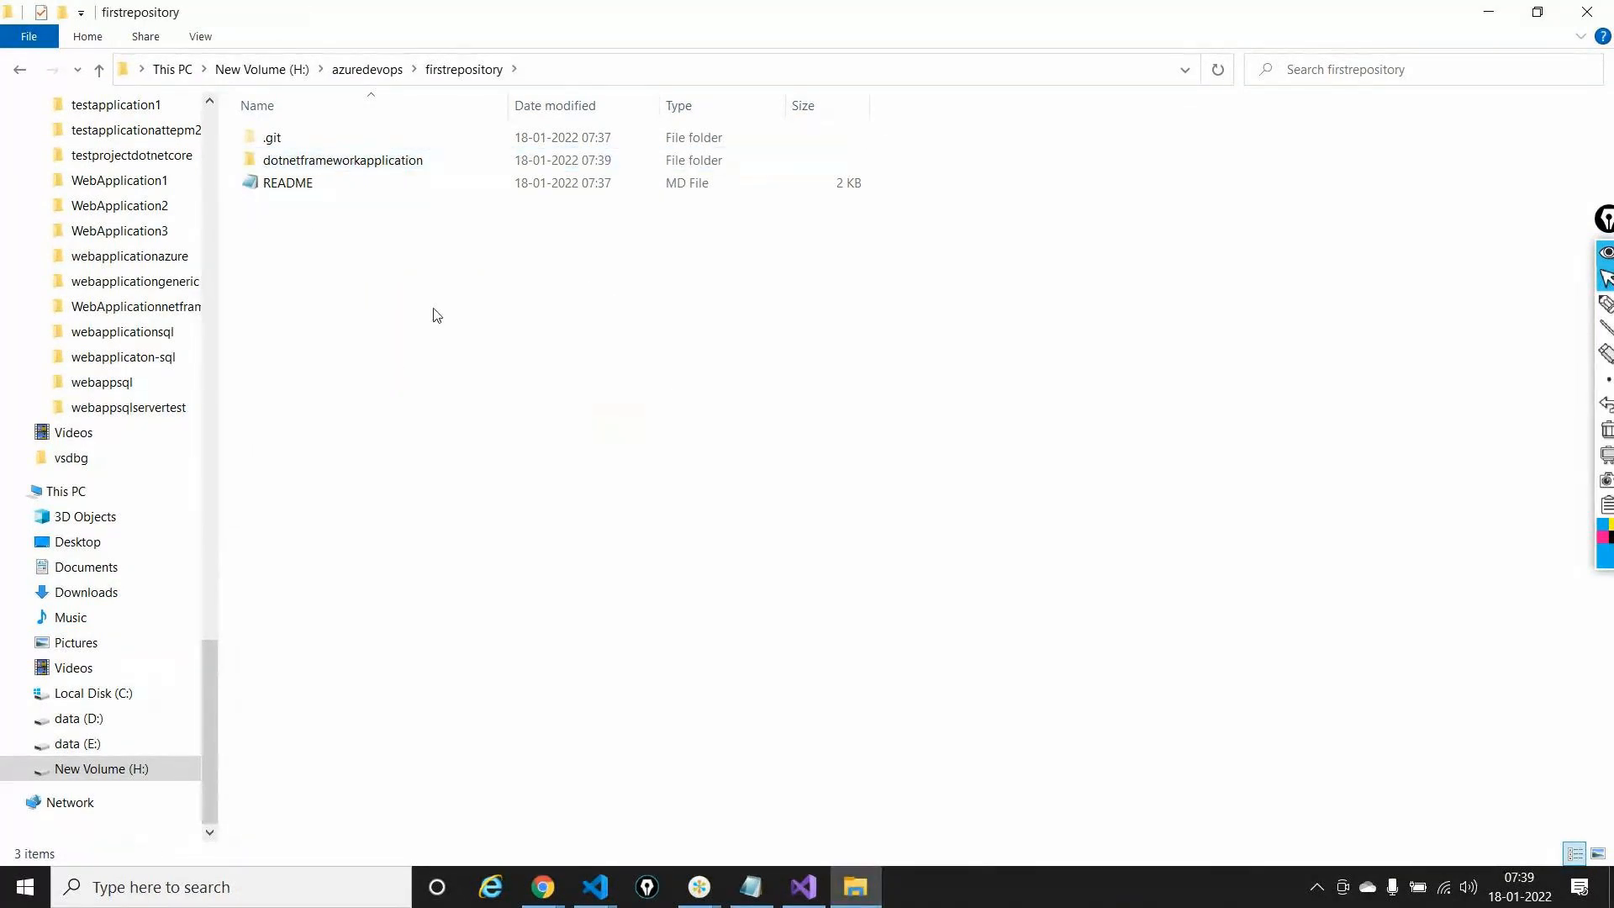
Switch to the firstrepository window in Visual Studio Code and inspect the contents of the copied dotnetframeworkapplication folder
left_click(595, 887)
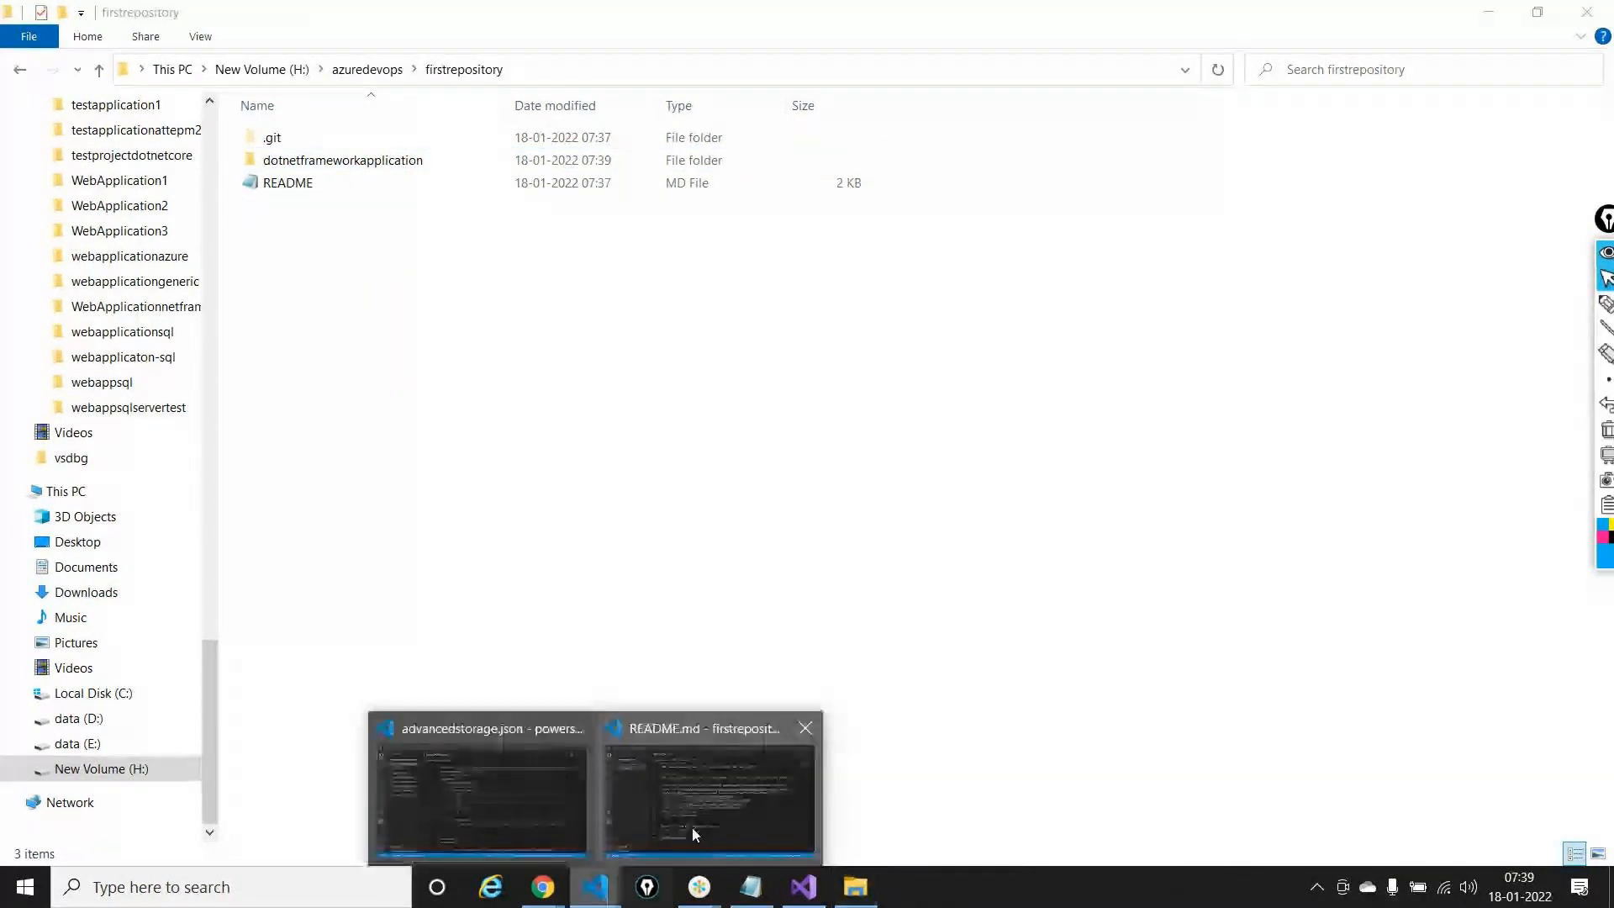
left_click(693, 824)
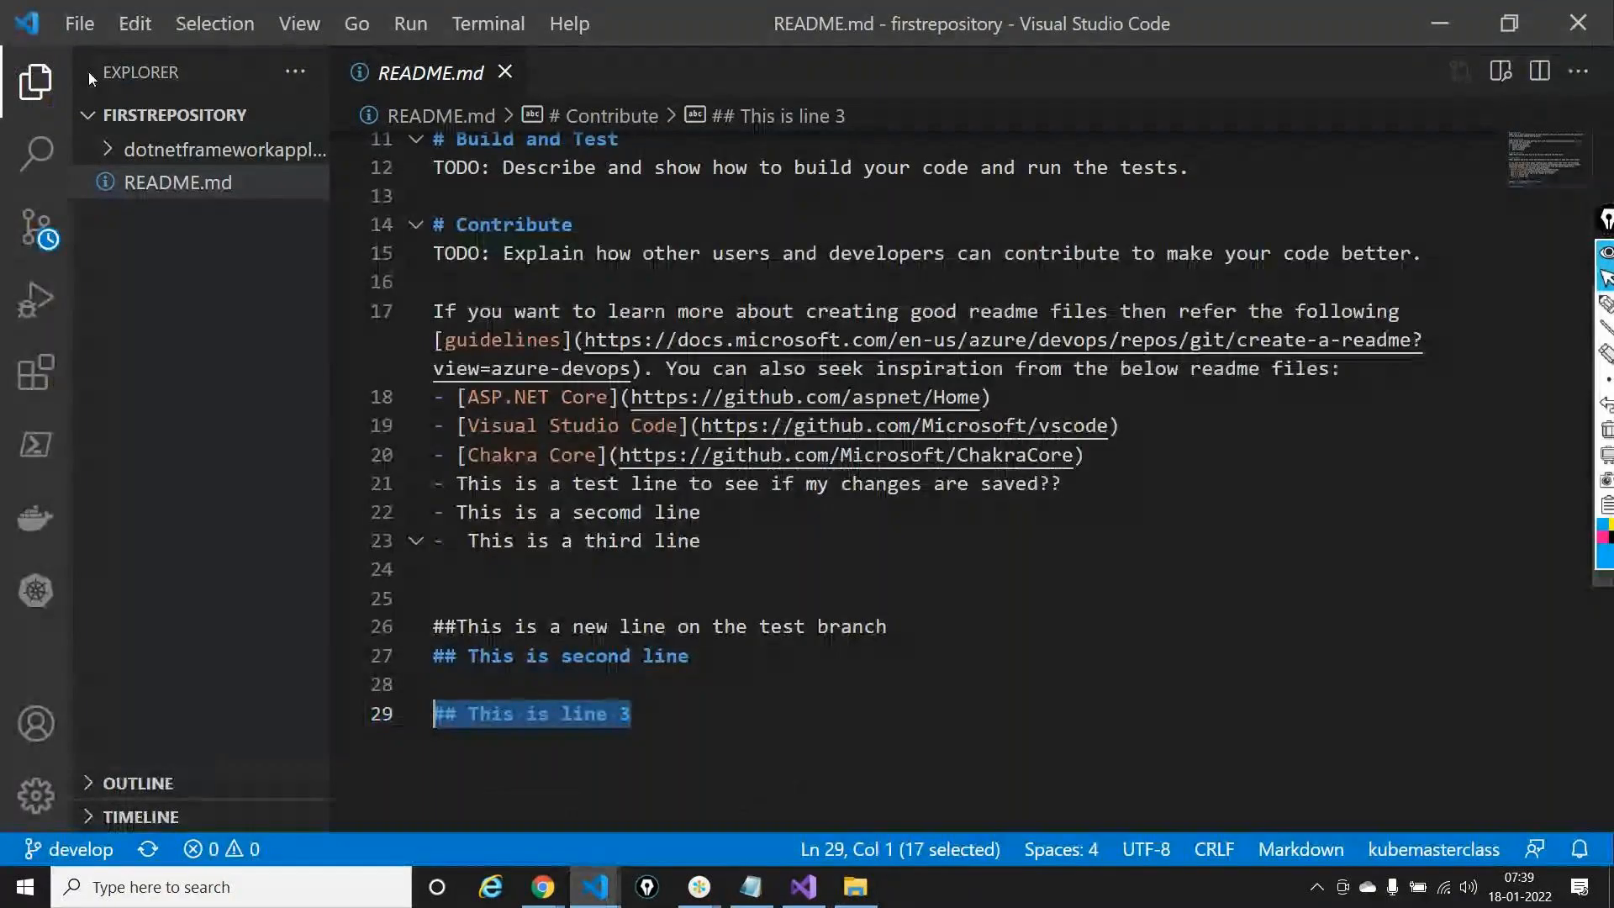
left_click(110, 155)
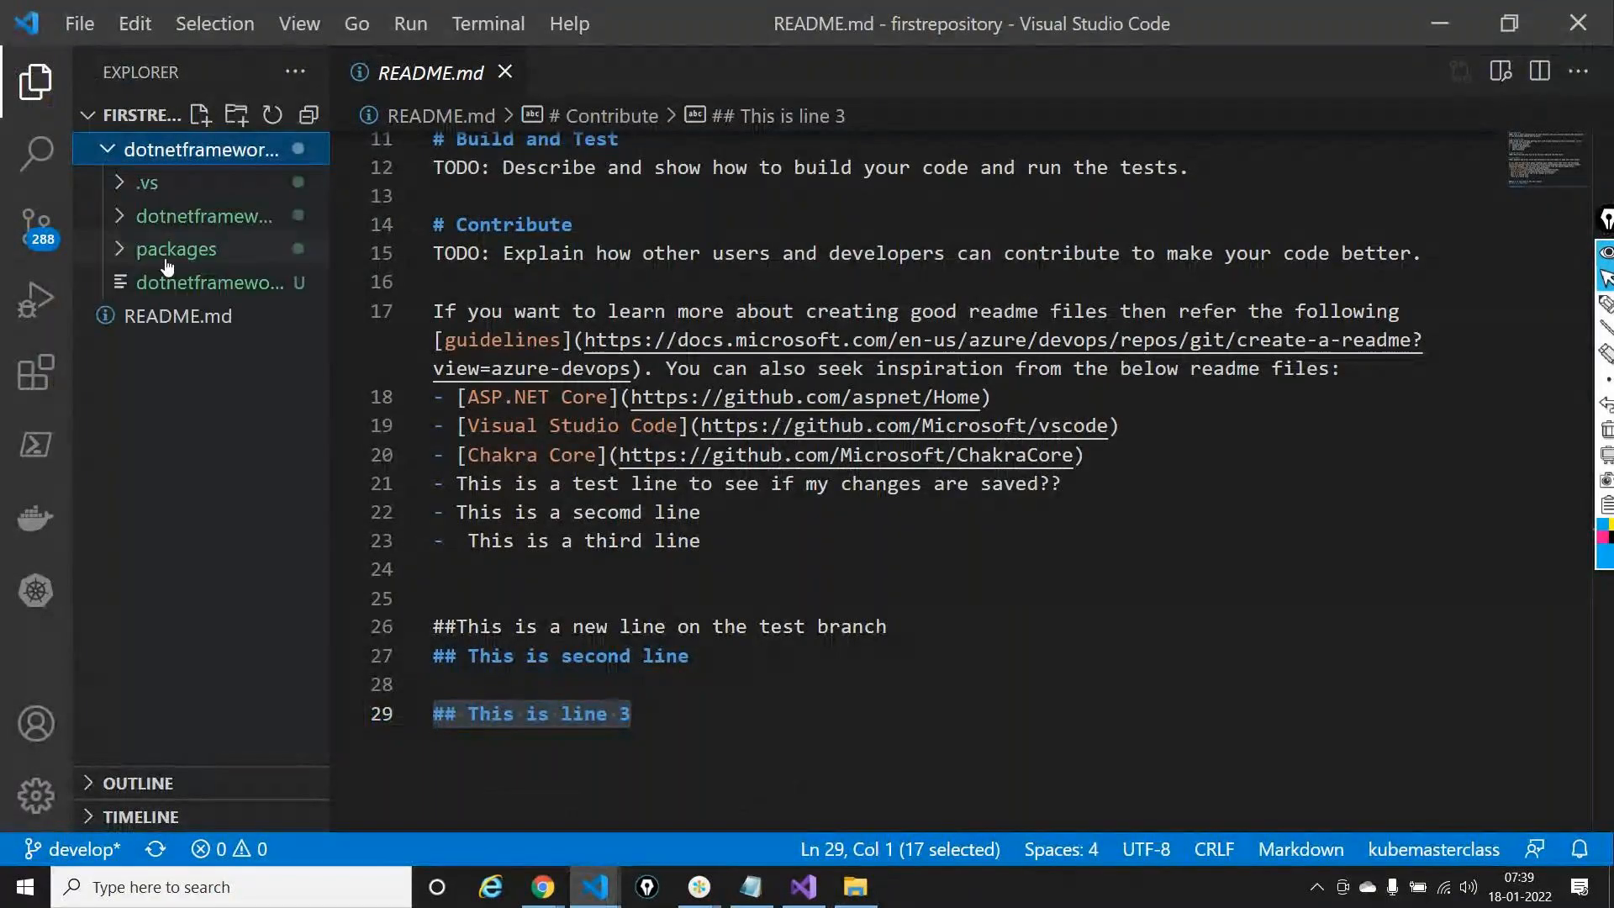
left_click(109, 154)
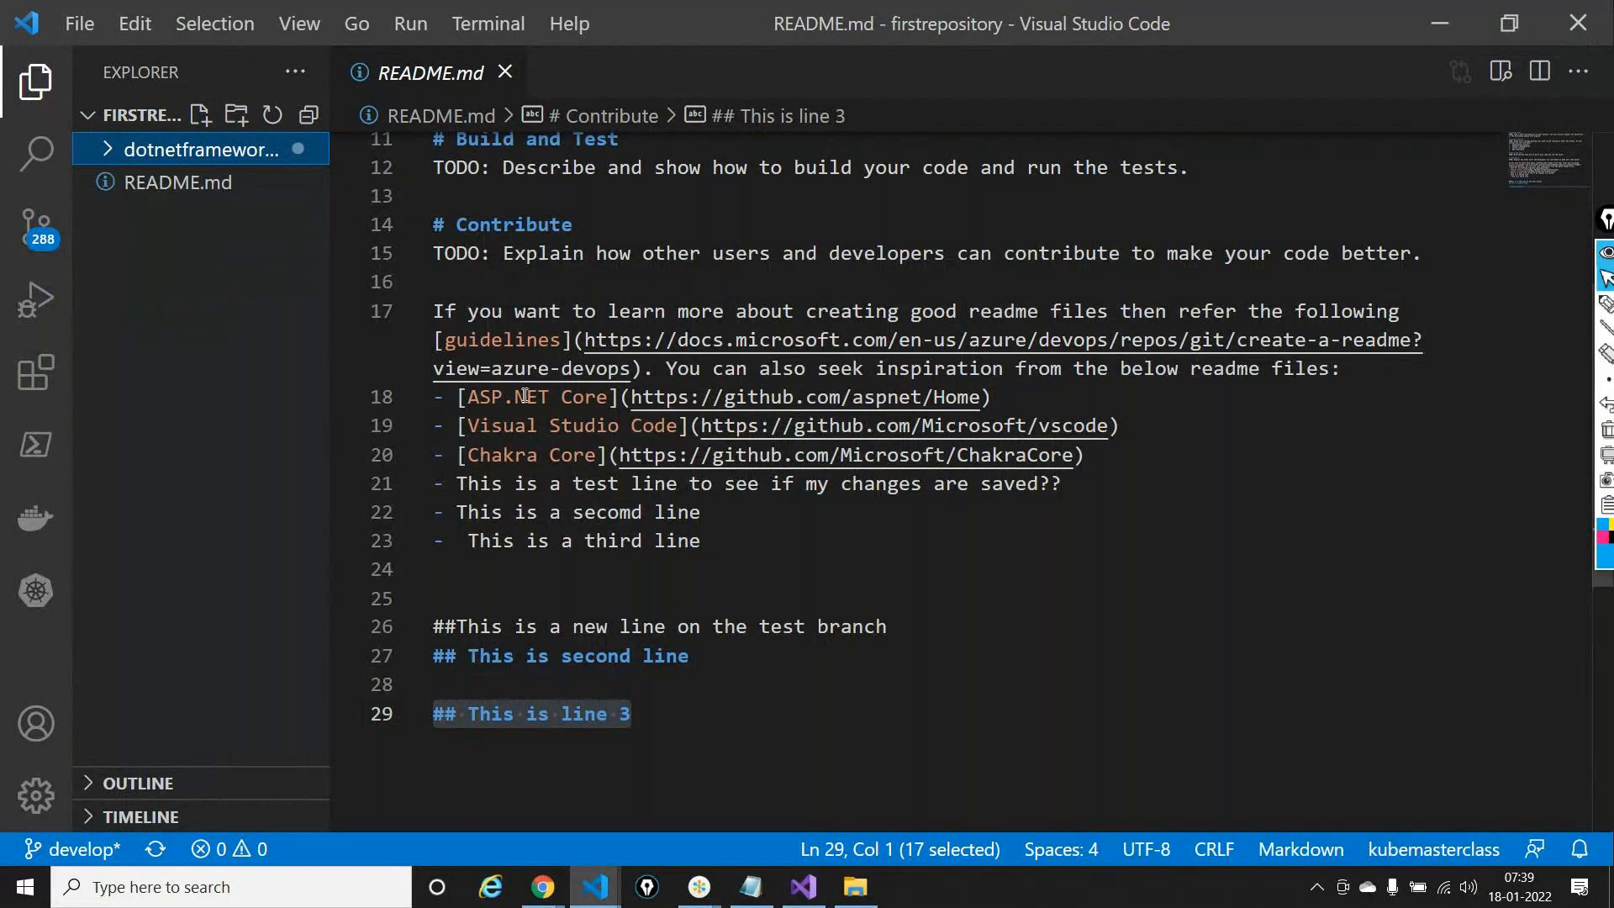
Mark the source control change badge and the current branch name develop with the screen pen, and clear the drawing
left_click(1604, 304)
mouse_move(191, 297)
left_mouse_down()
mouse_move(33, 199)
mouse_move(12, 265)
mouse_move(46, 204)
left_mouse_up()
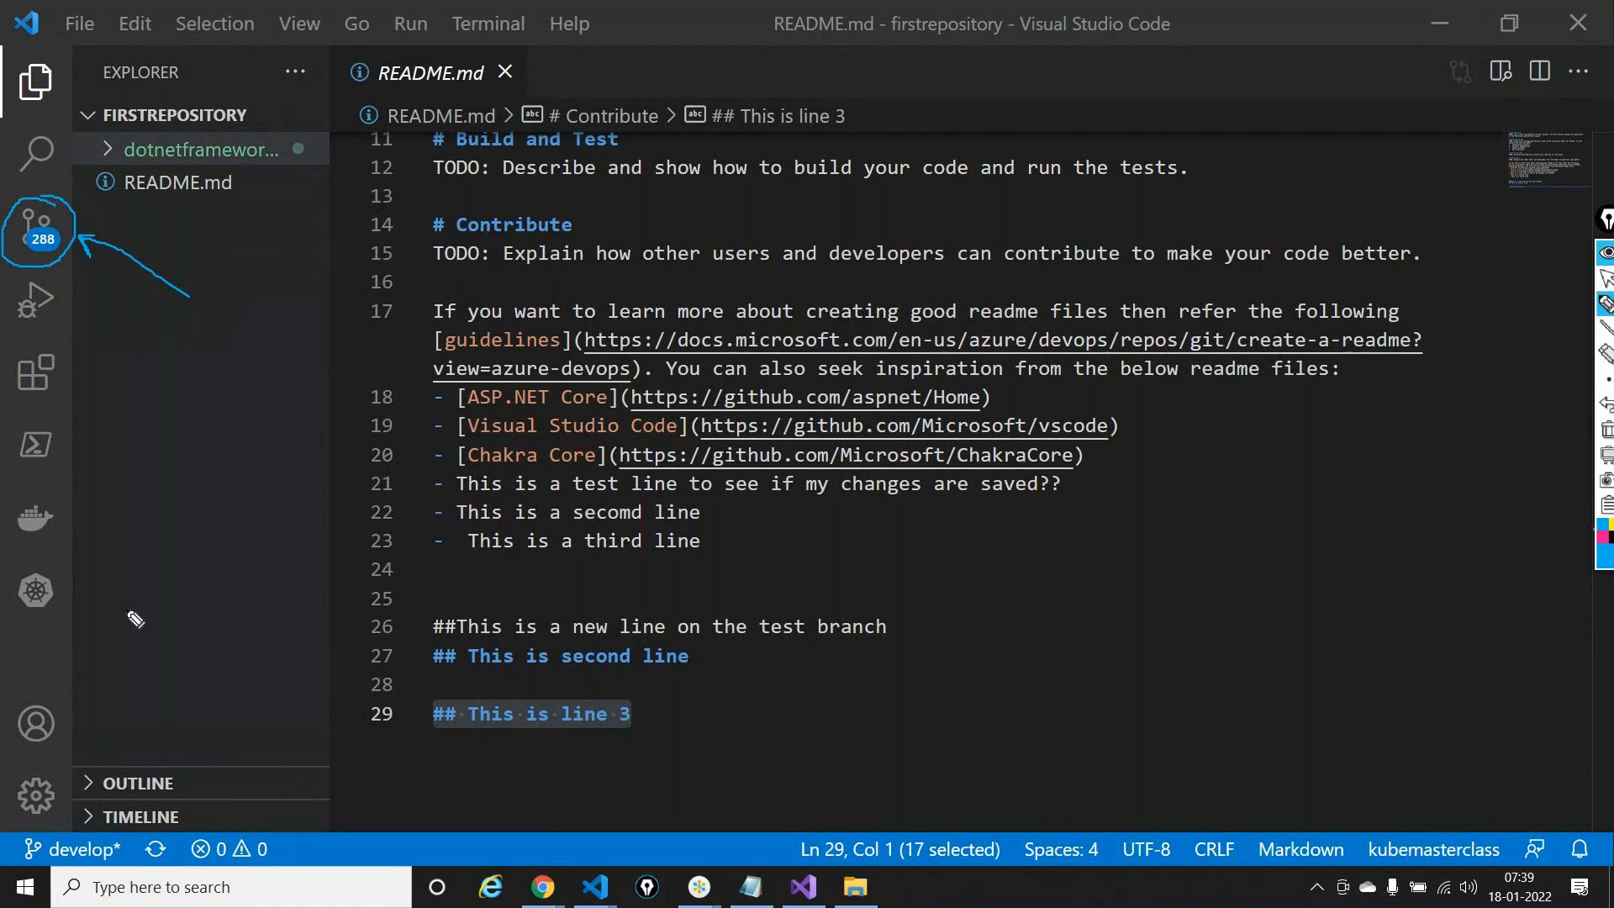
mouse_move(218, 721)
left_mouse_down()
mouse_move(161, 736)
mouse_move(113, 831)
left_mouse_up()
left_click(1608, 432)
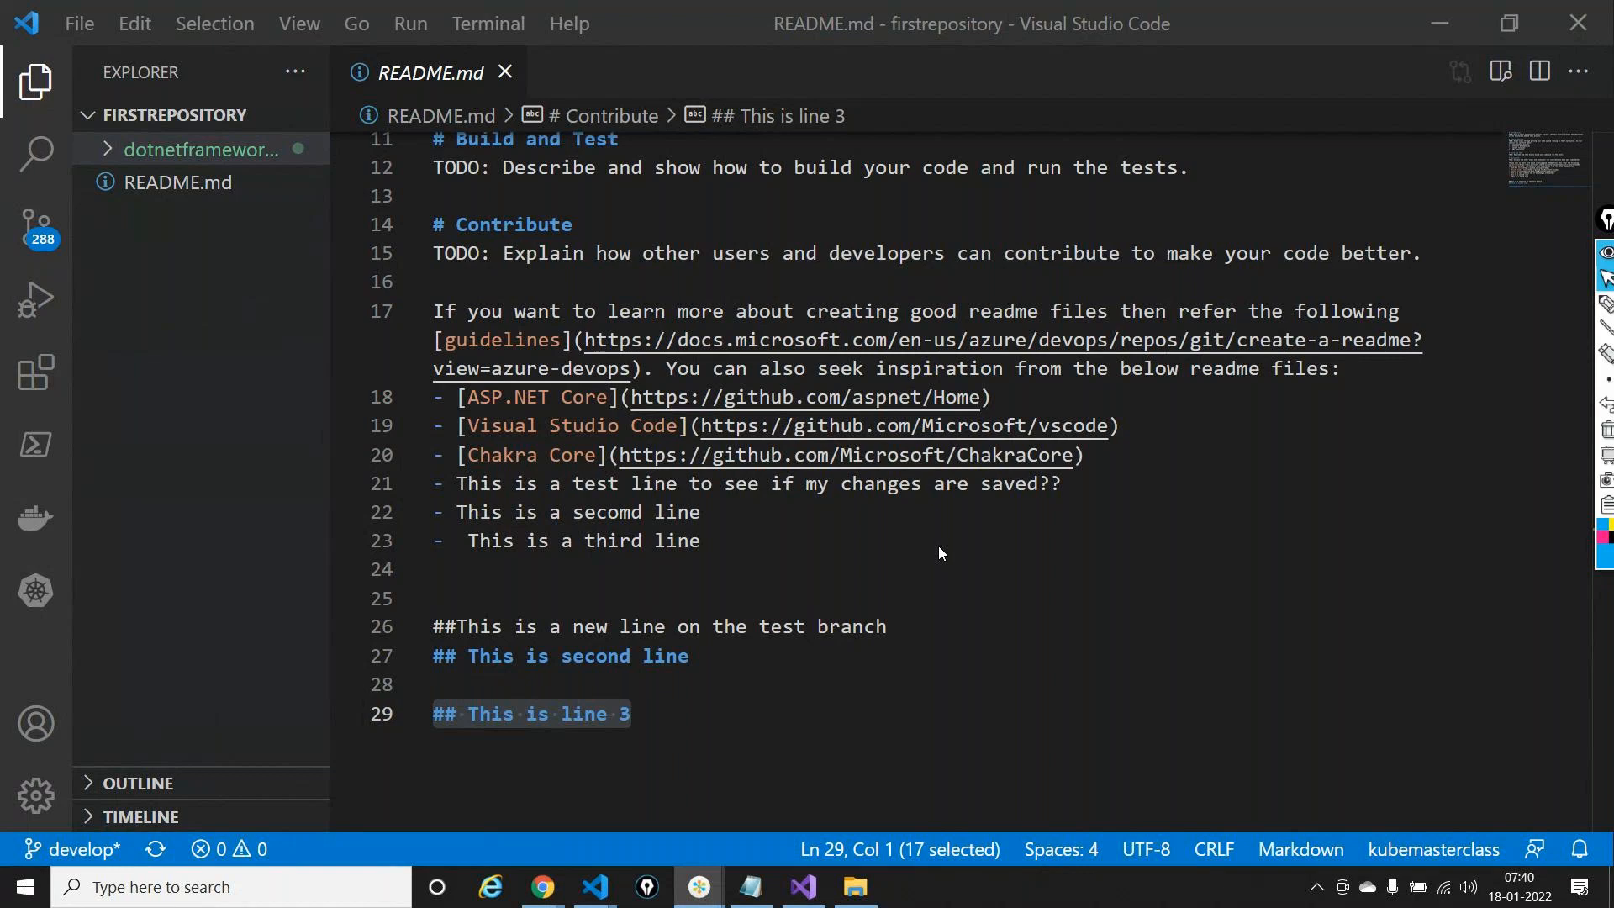
left_click(186, 365)
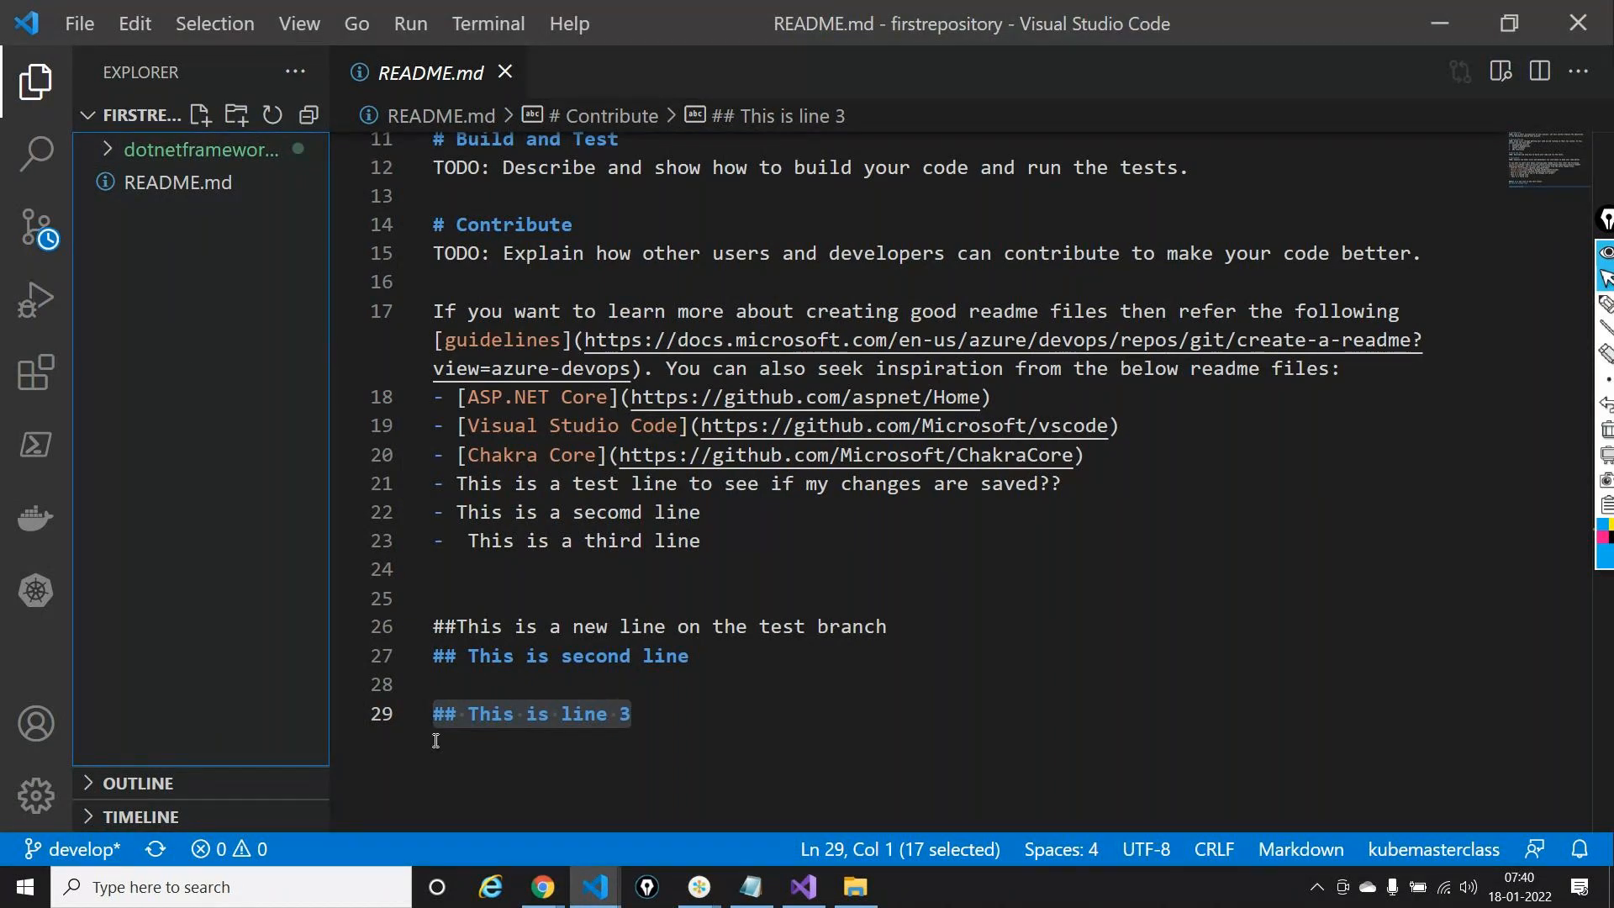
Switch to Azure DevOps in the browser, close the Clone Repository pane, and review the branch policies of develop from the branch list
key("alt+Tab")
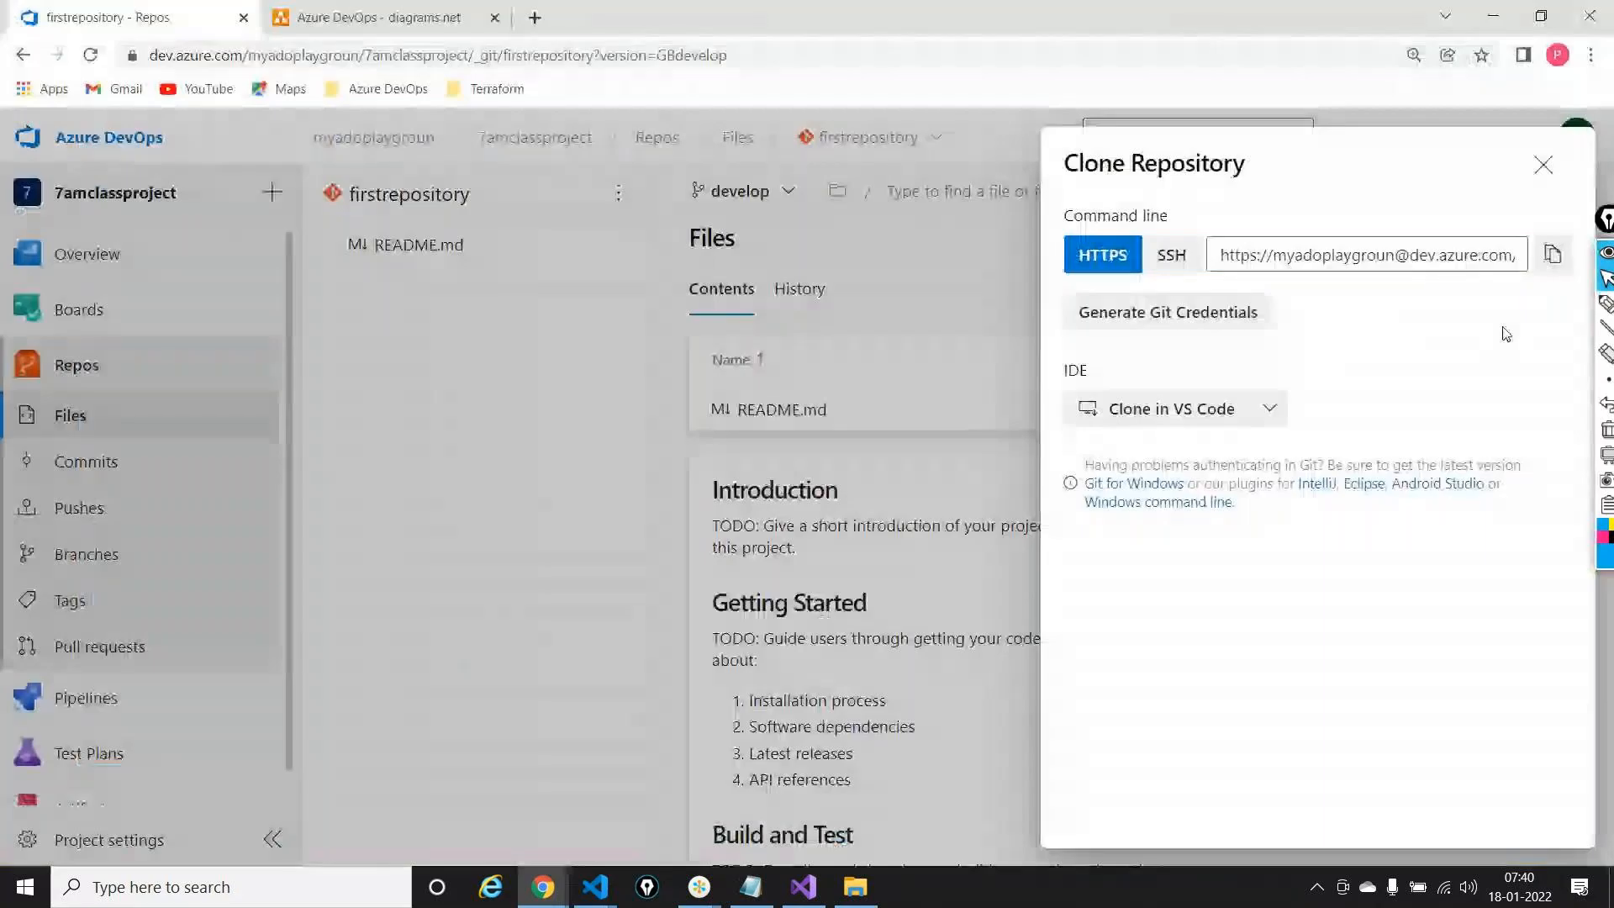
left_click(1542, 168)
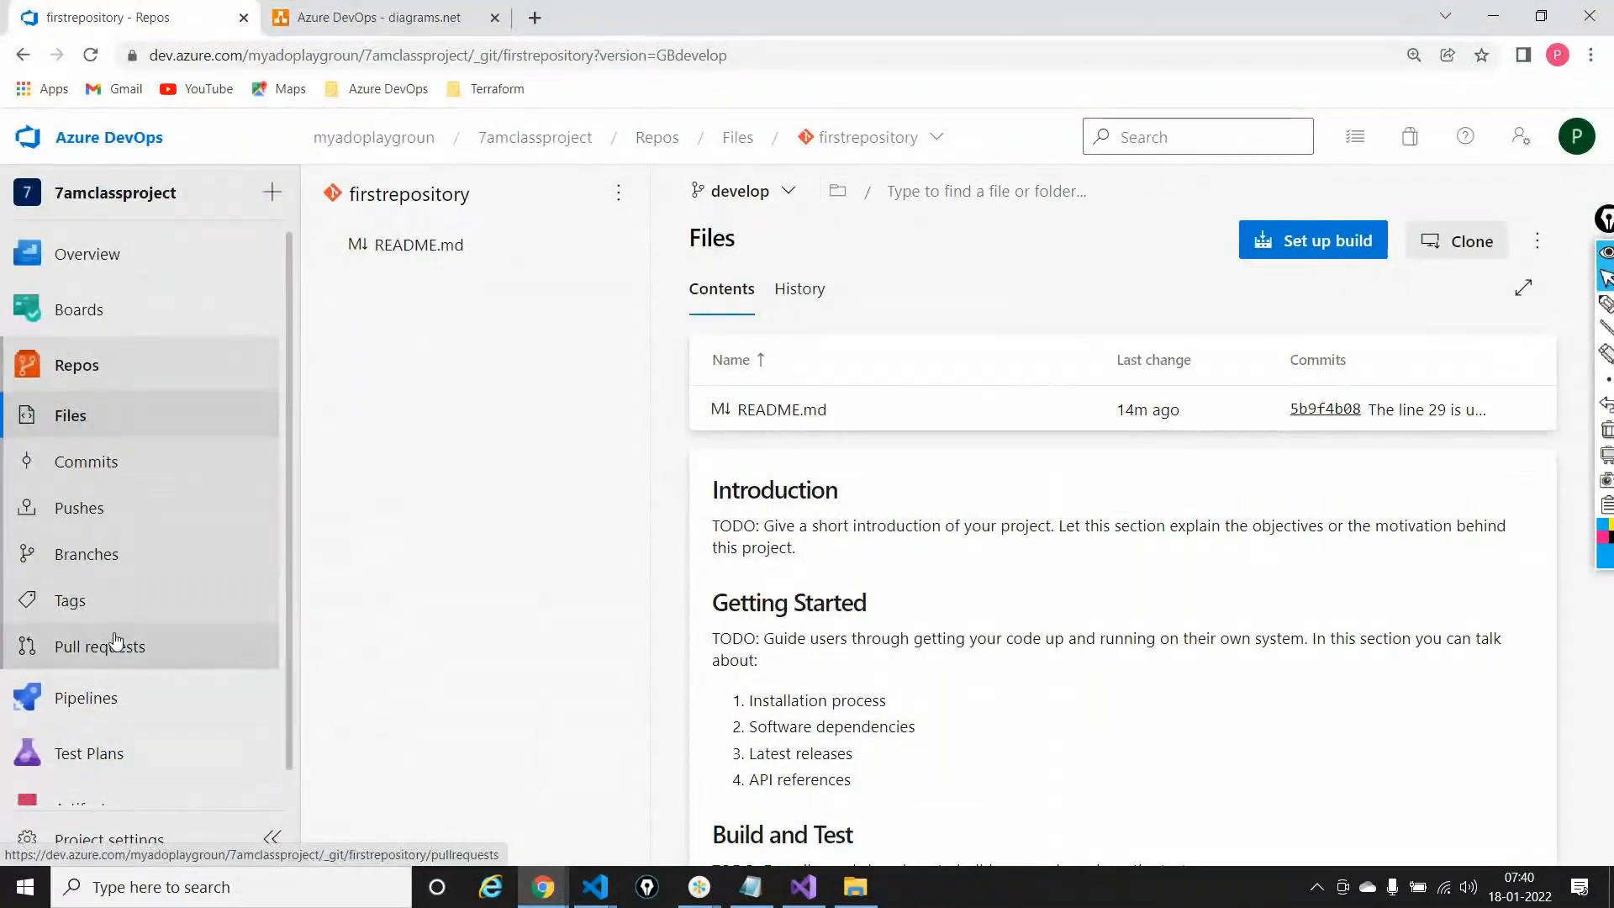
left_click(108, 555)
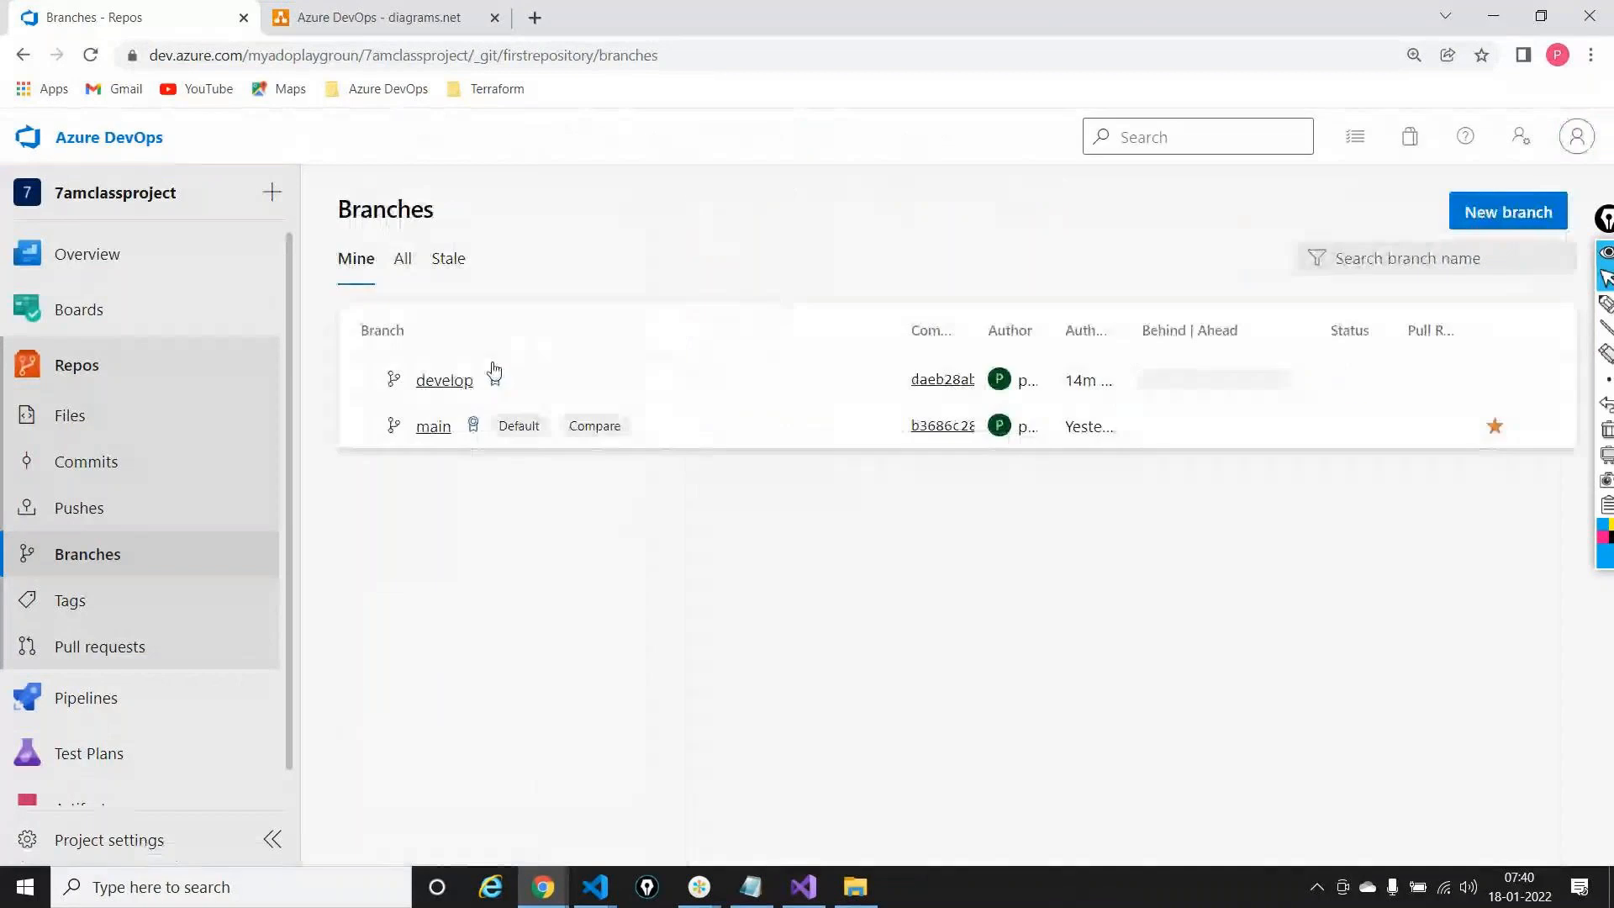
left_click(496, 376)
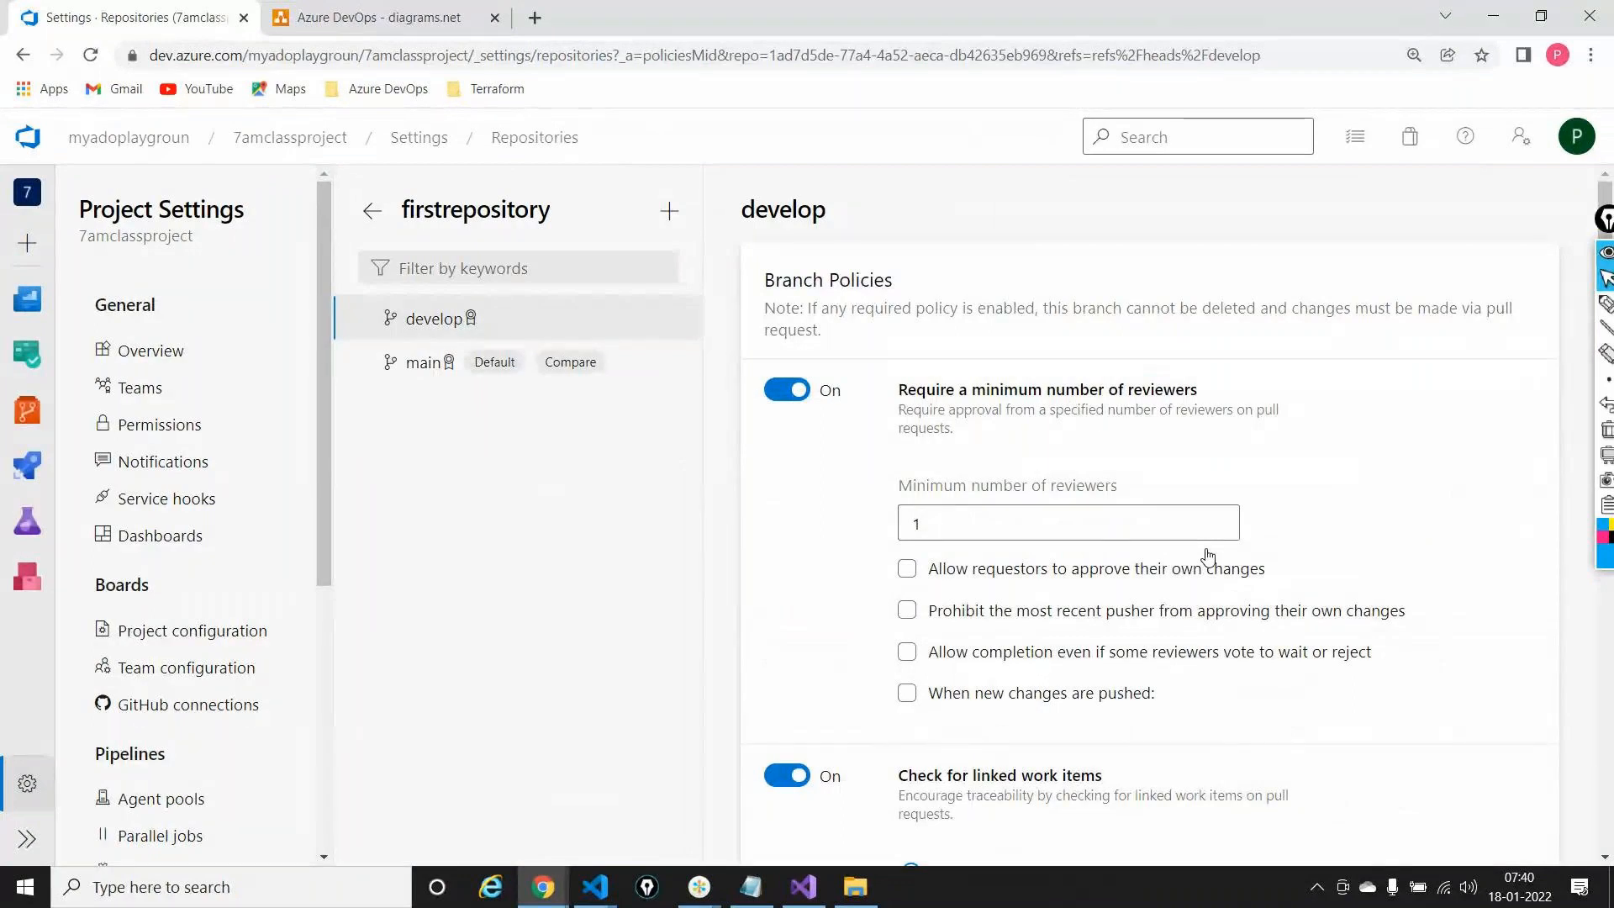
scroll(1208, 554, "down", 10)
scroll(1208, 555, "up", 10)
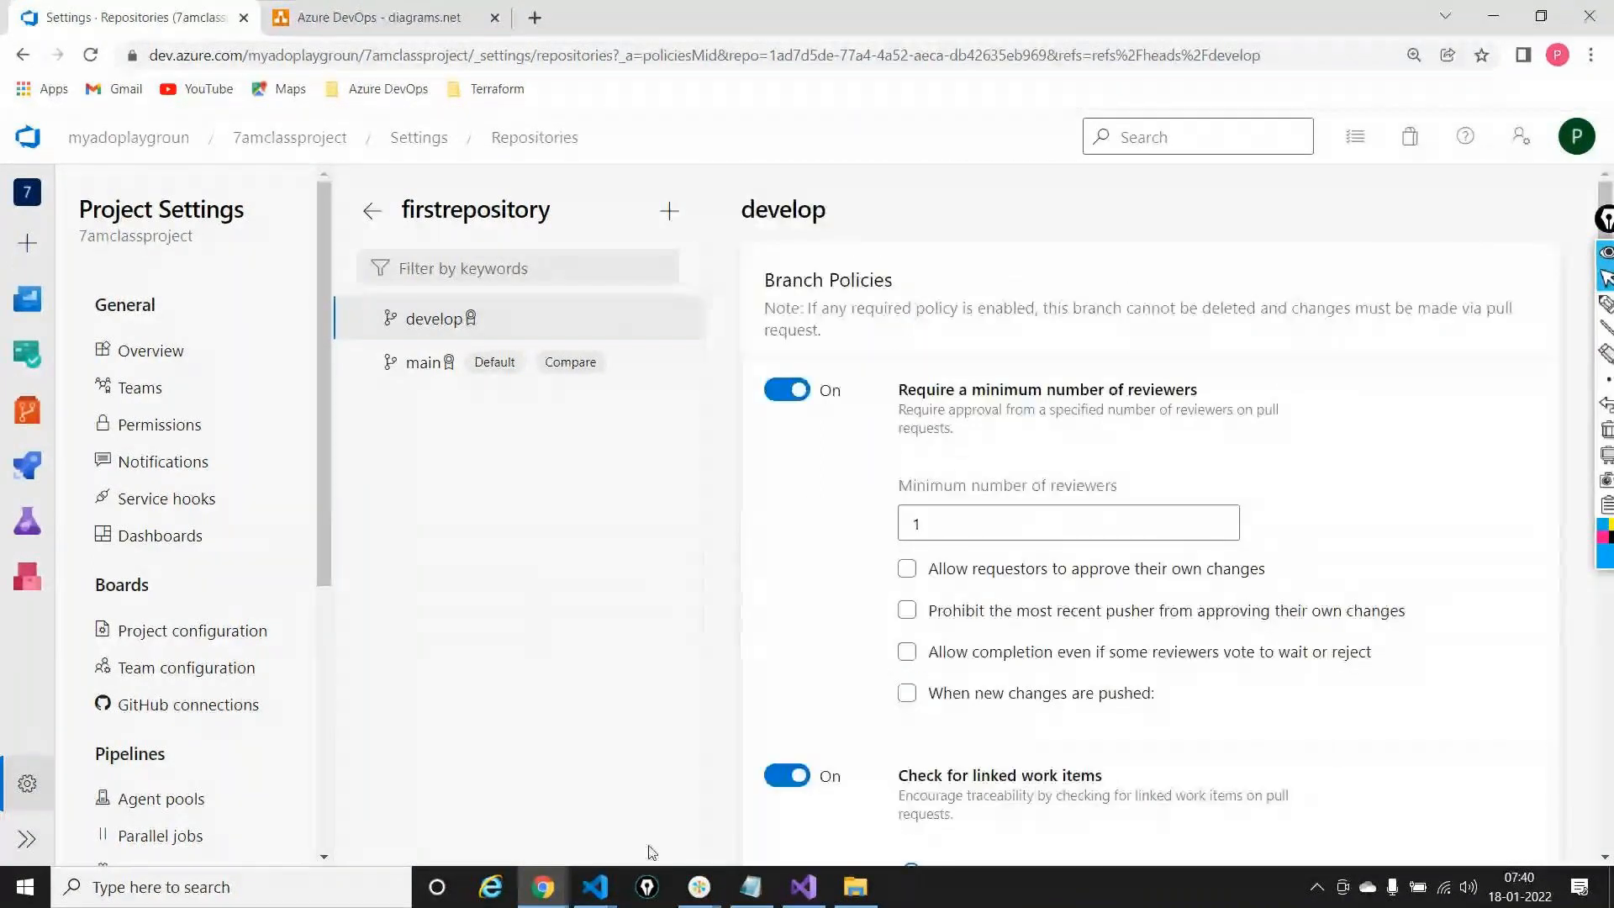
Switch to the firstrepository window in Visual Studio Code and create the branch feature-code-300 from develop
mouse_move(599, 883)
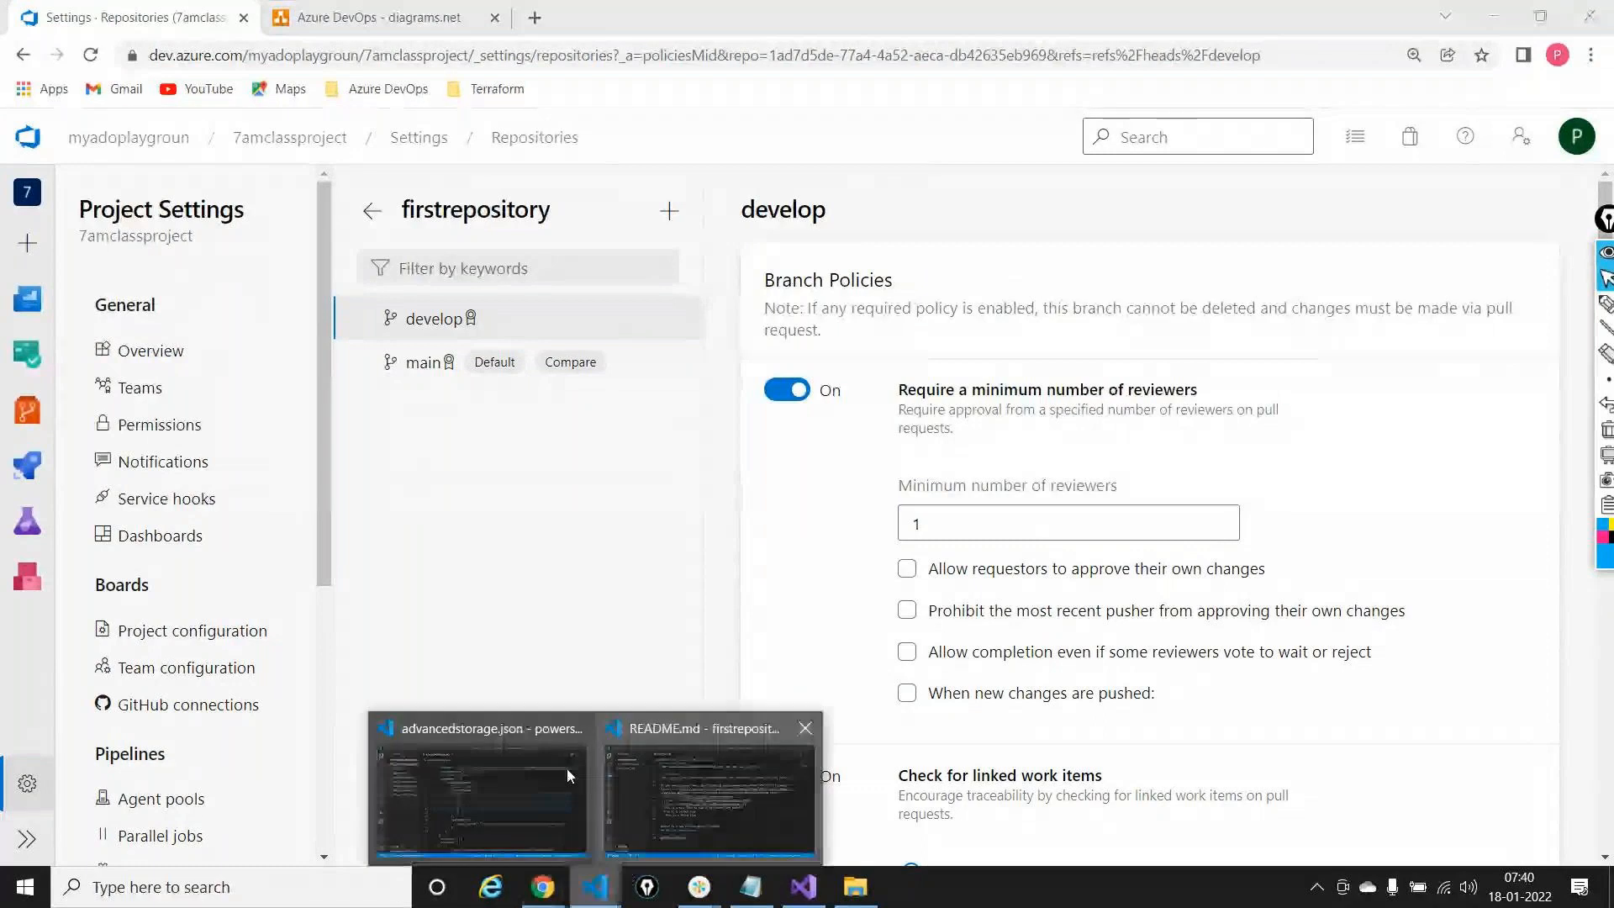
left_click(664, 778)
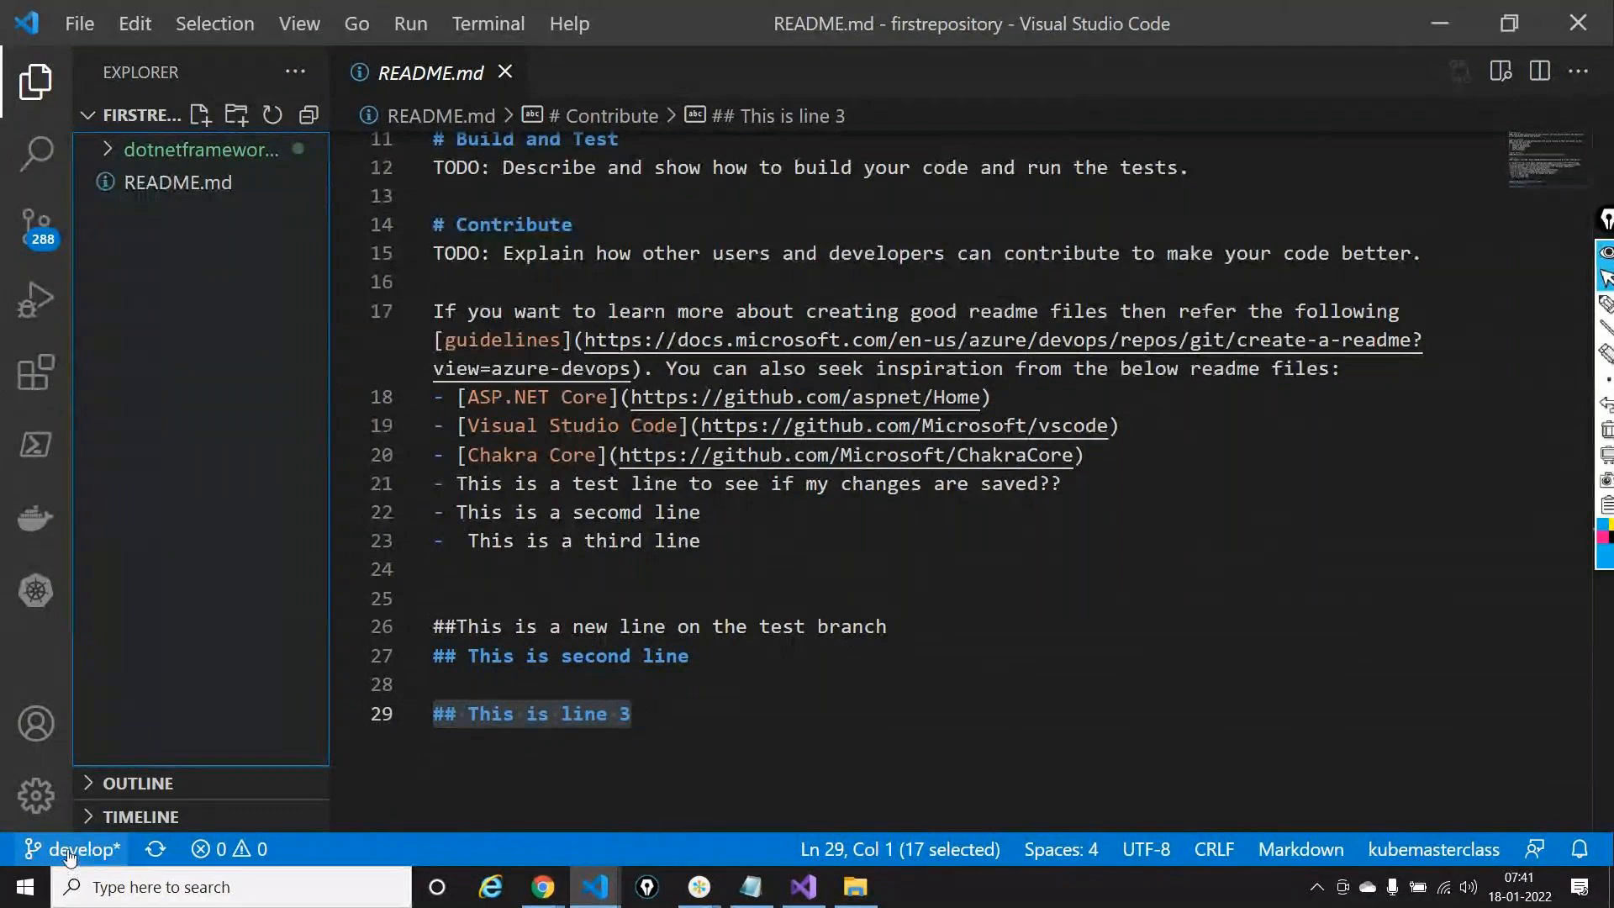
left_click(70, 851)
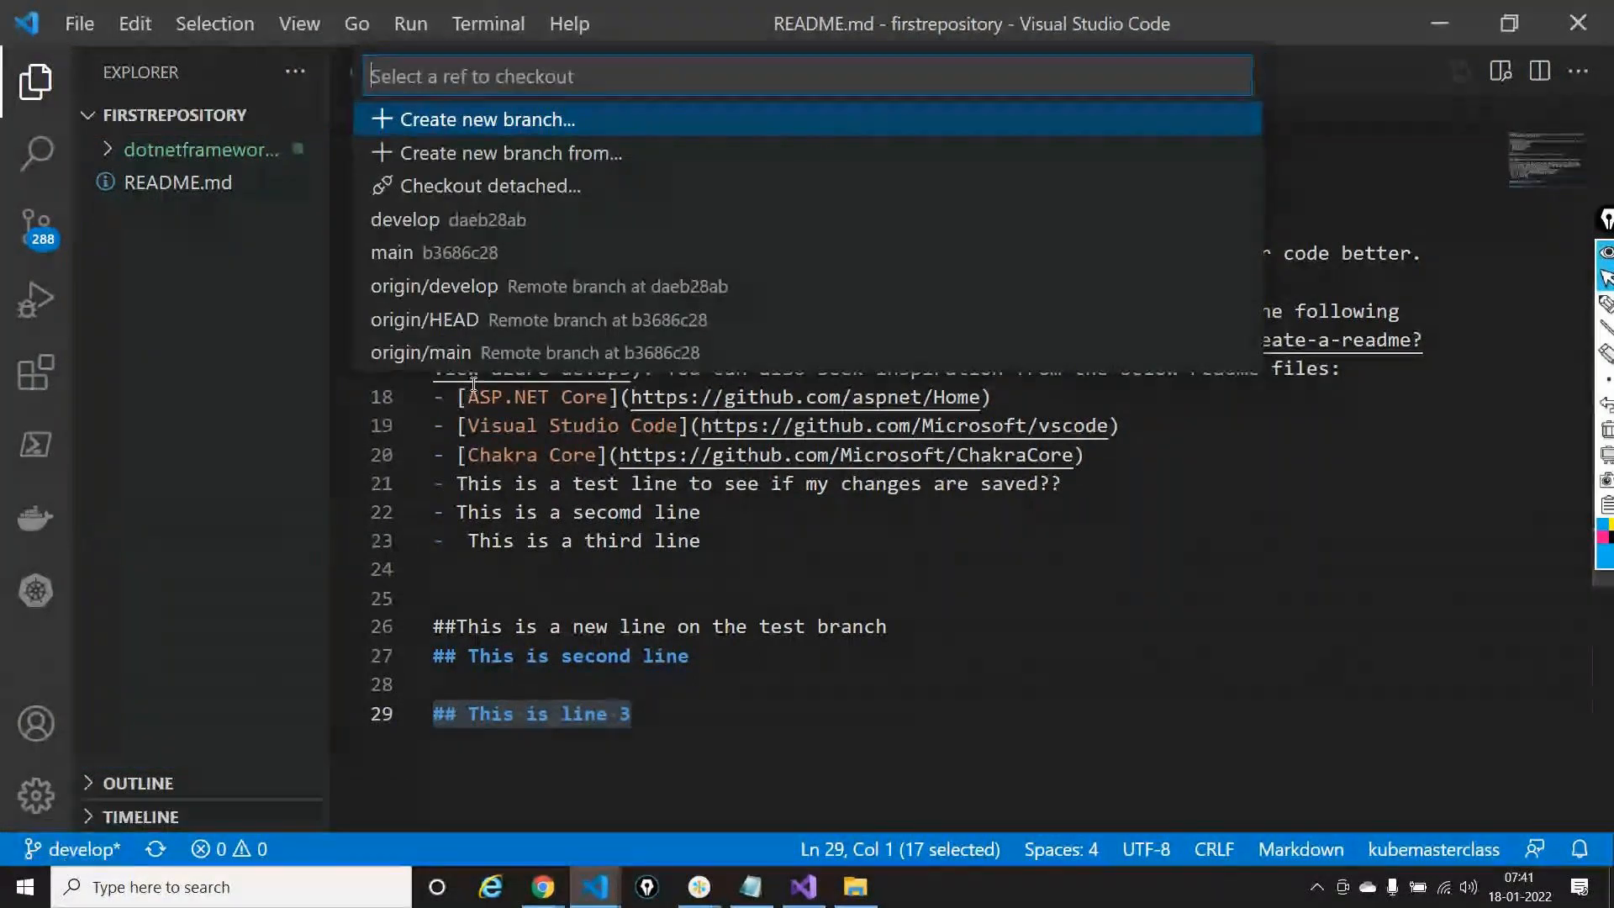
left_click(529, 157)
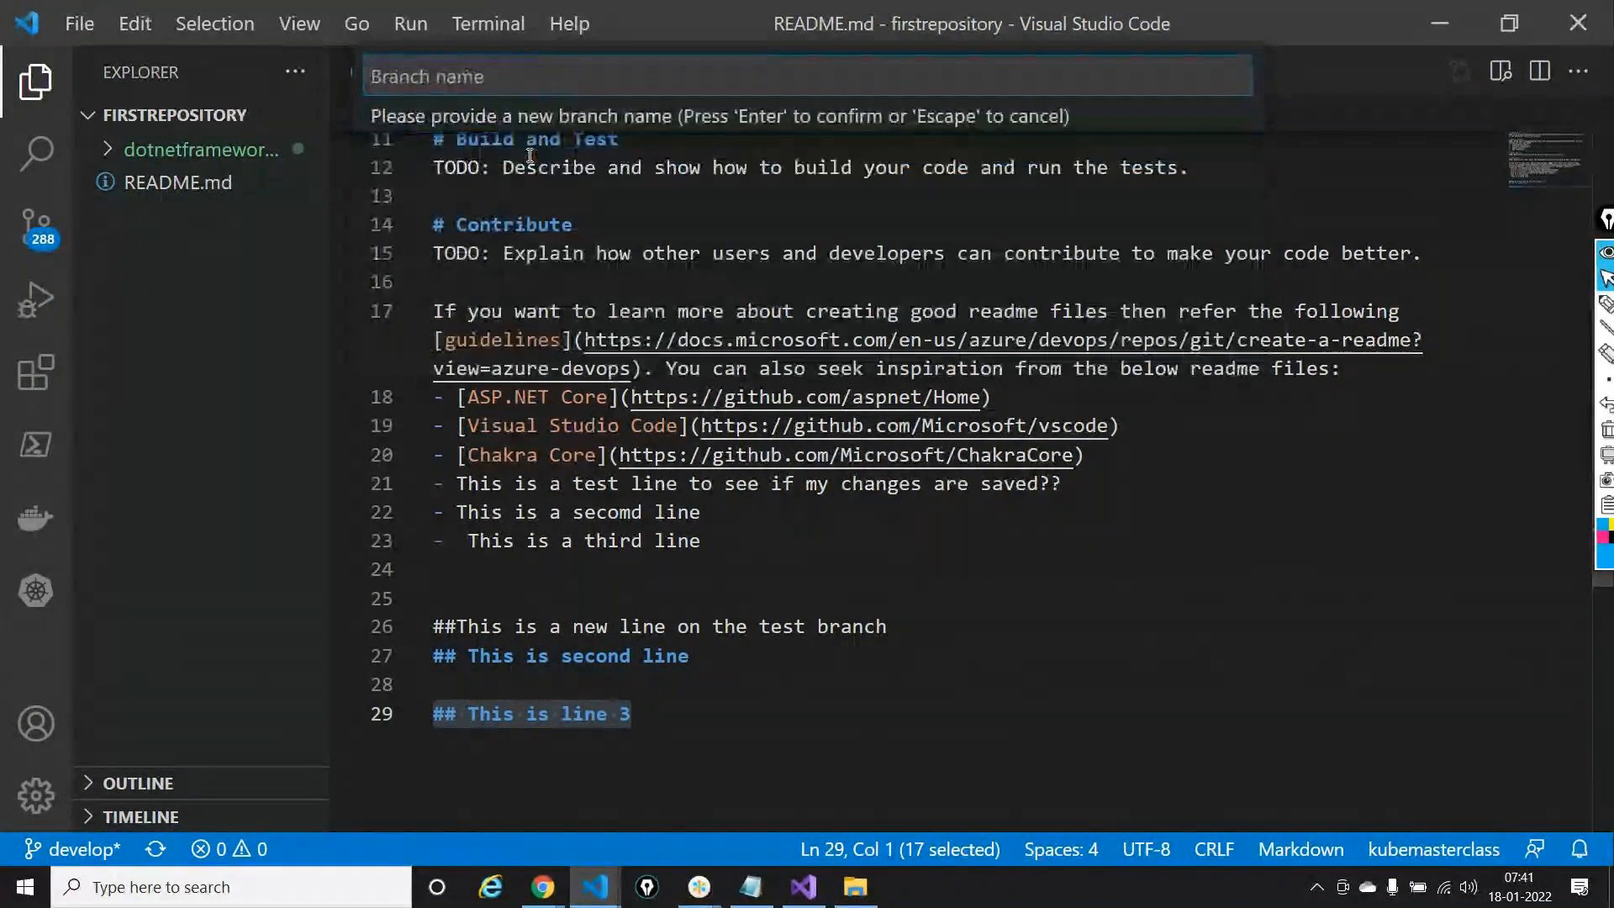
type("feature-code-300")
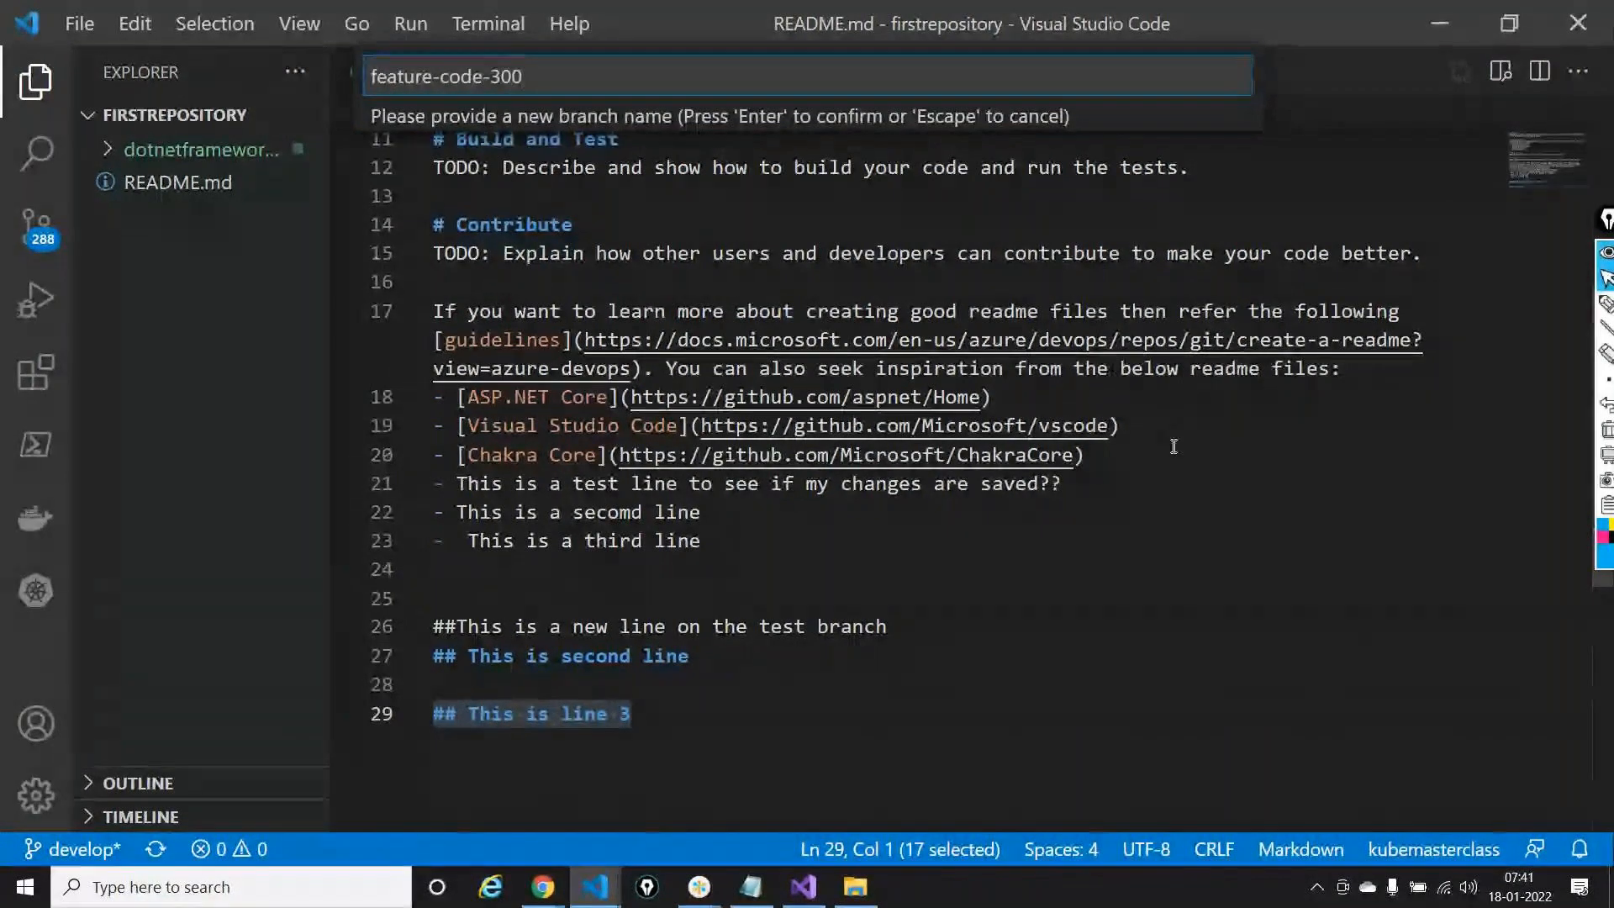
key("Return")
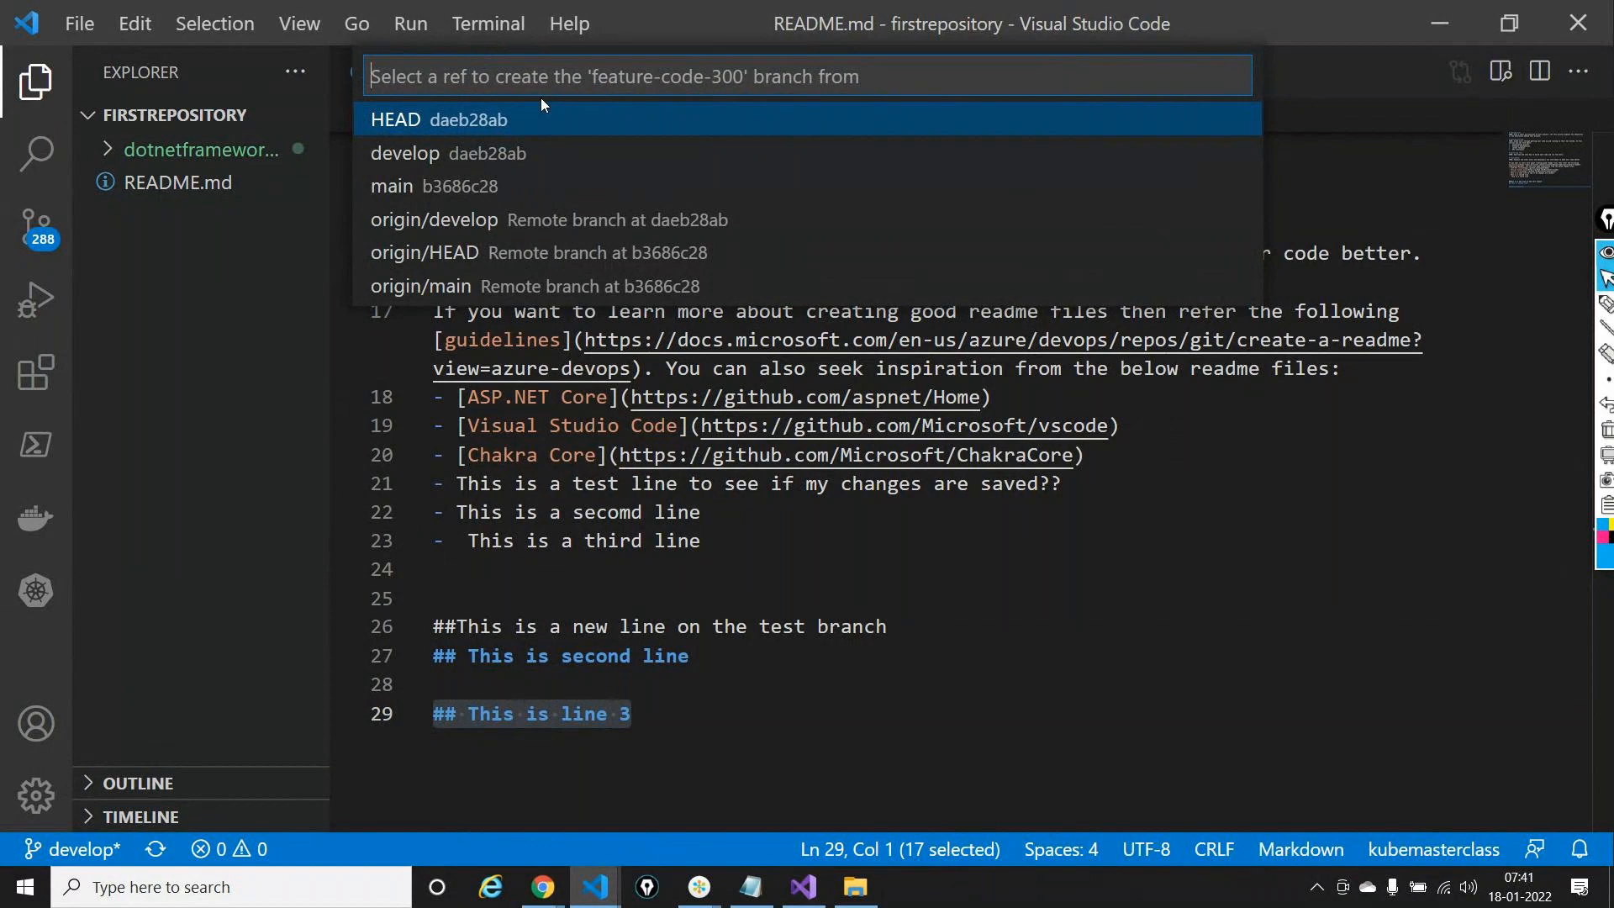
left_click(427, 160)
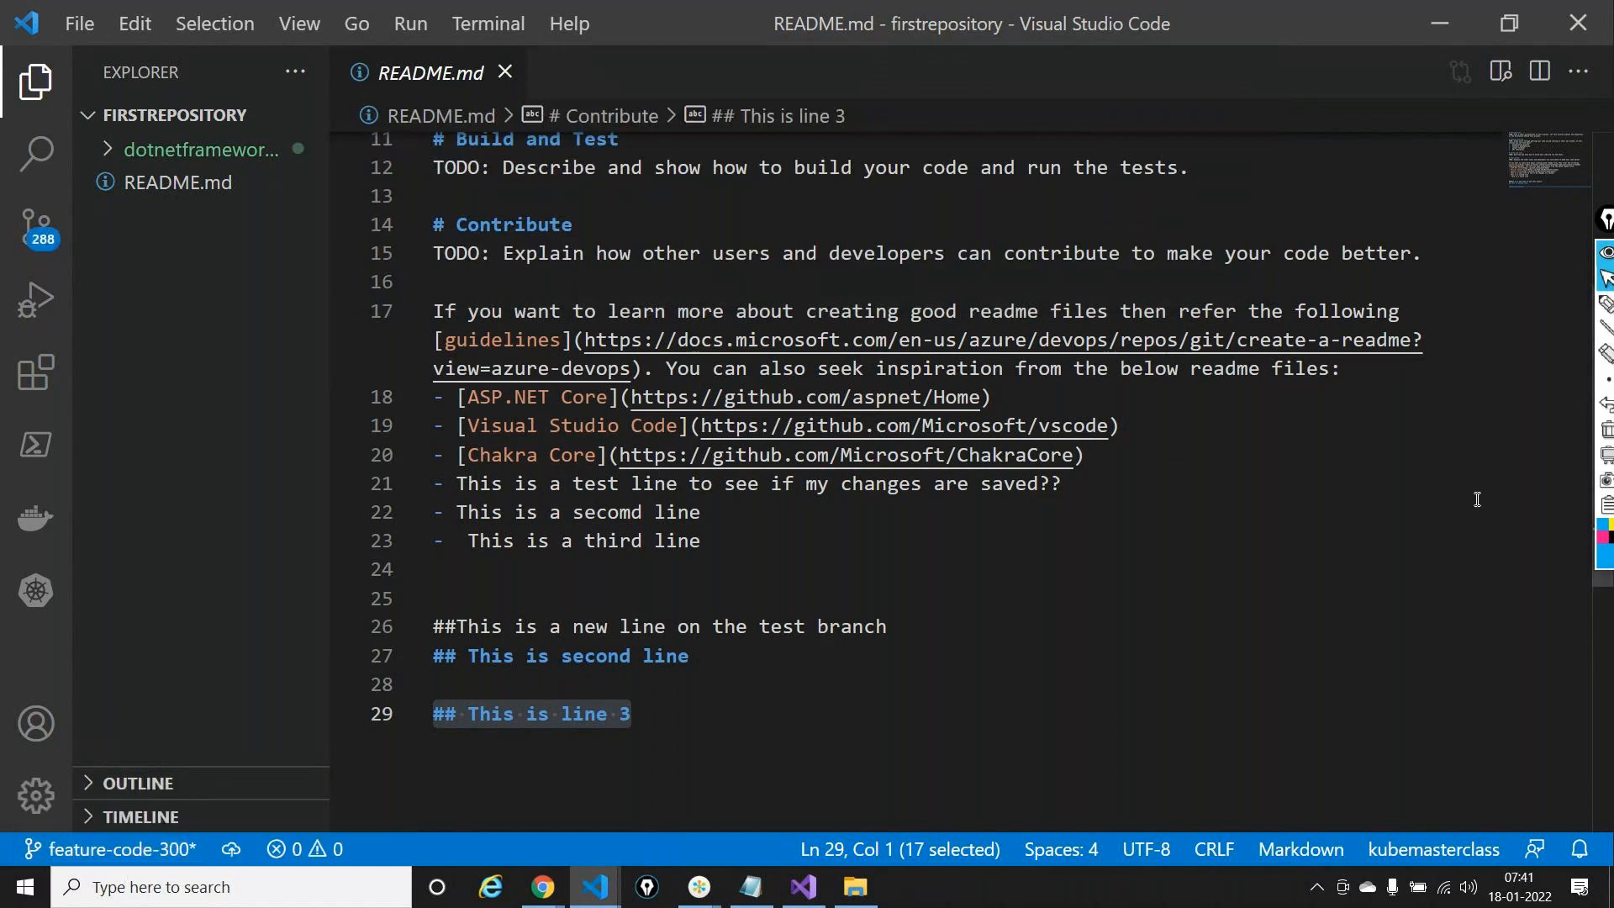
Point an arrow at the current branch name feature-code-300 with the screen pen, and clear the drawing
left_click(1606, 303)
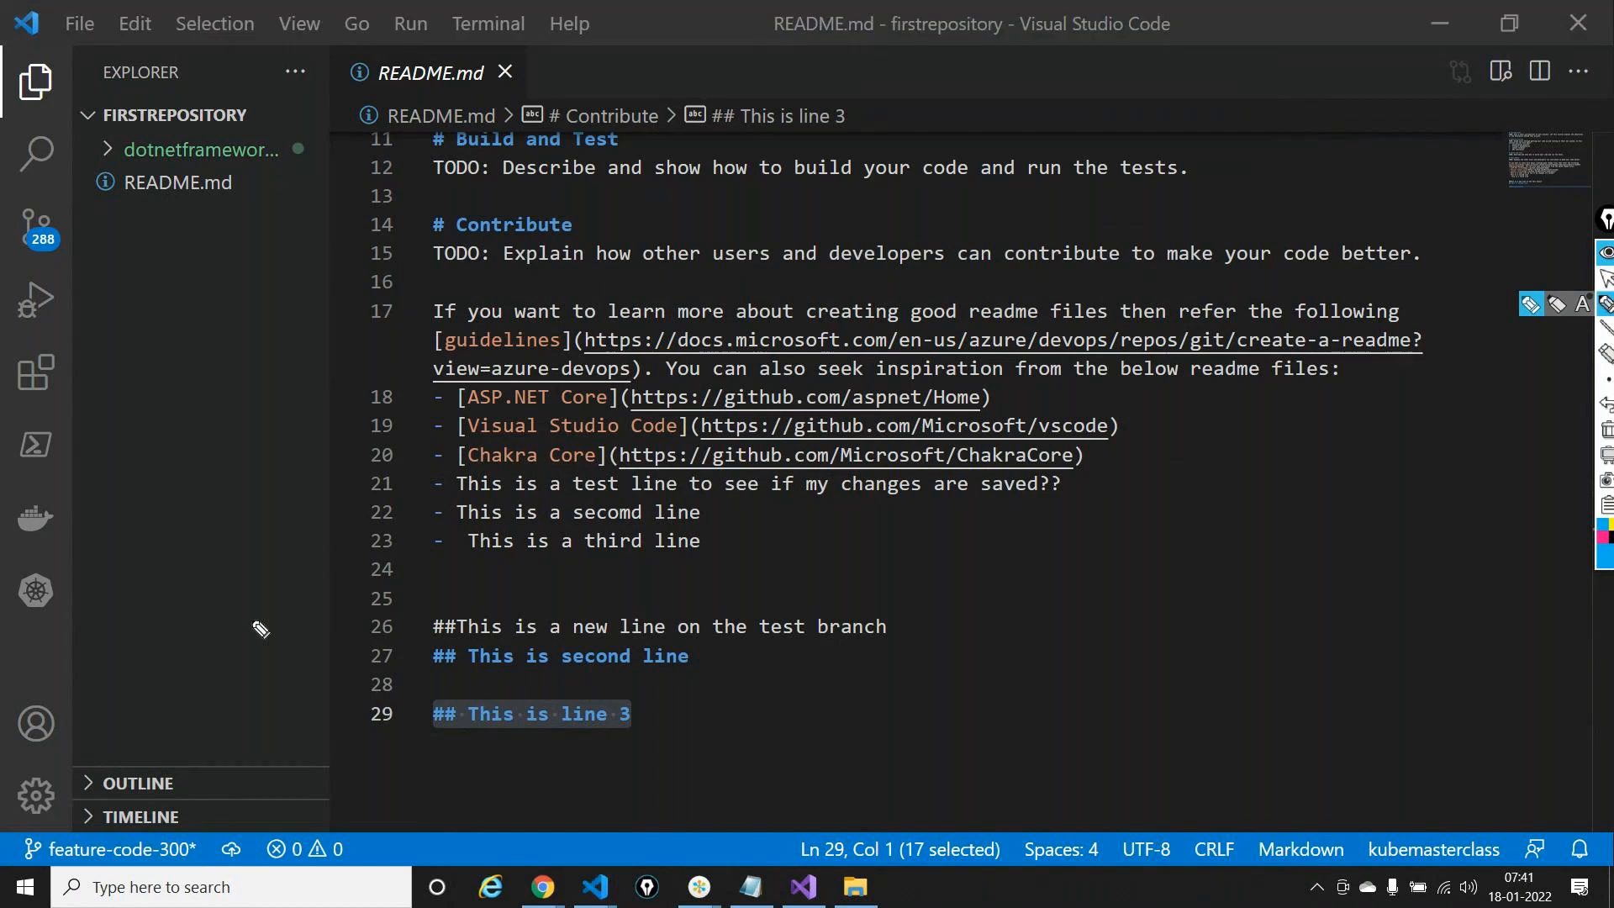
mouse_move(311, 593)
left_mouse_down()
mouse_move(185, 715)
mouse_move(163, 817)
mouse_move(167, 803)
left_mouse_up()
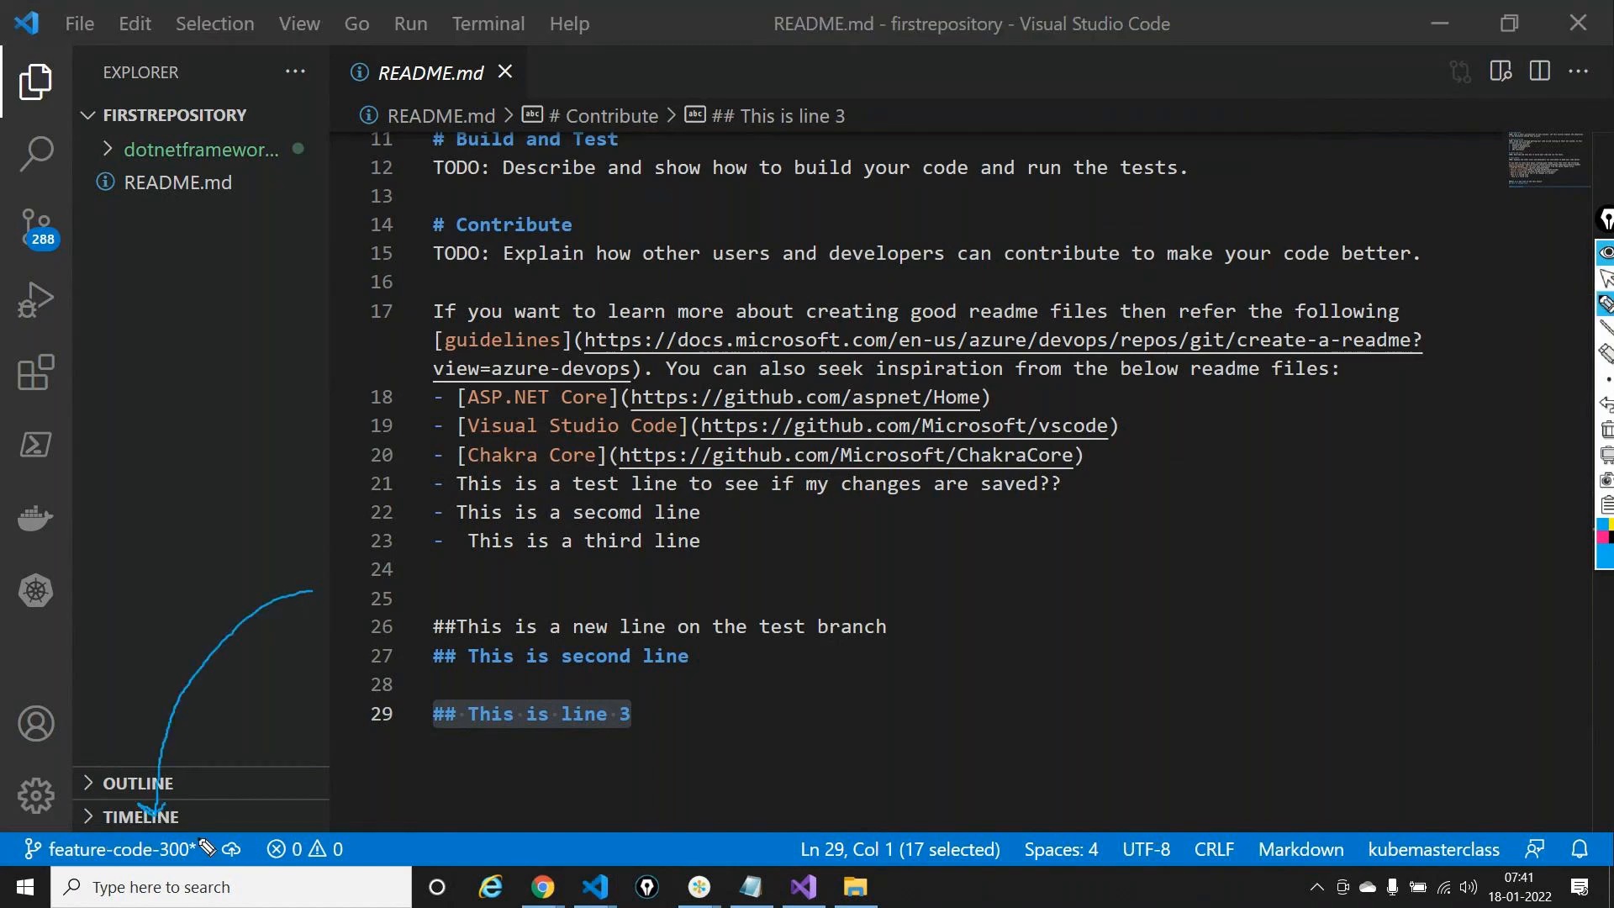
left_click(1607, 430)
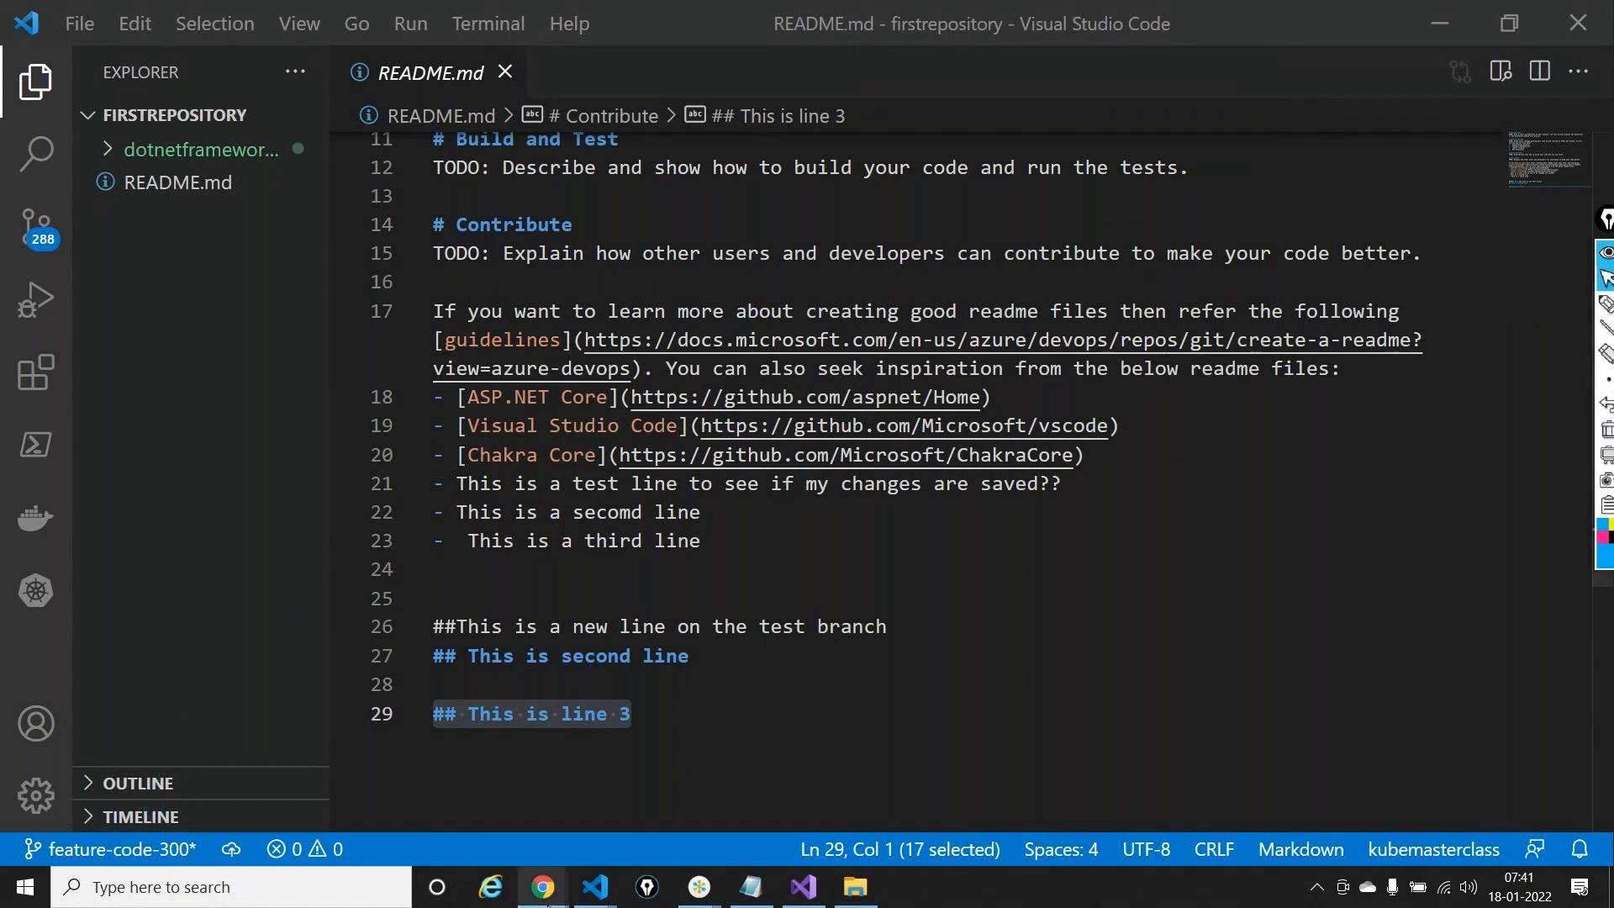
Switch to Azure DevOps in the browser and view the branch list of firstrepository
left_click(543, 887)
left_click(425, 774)
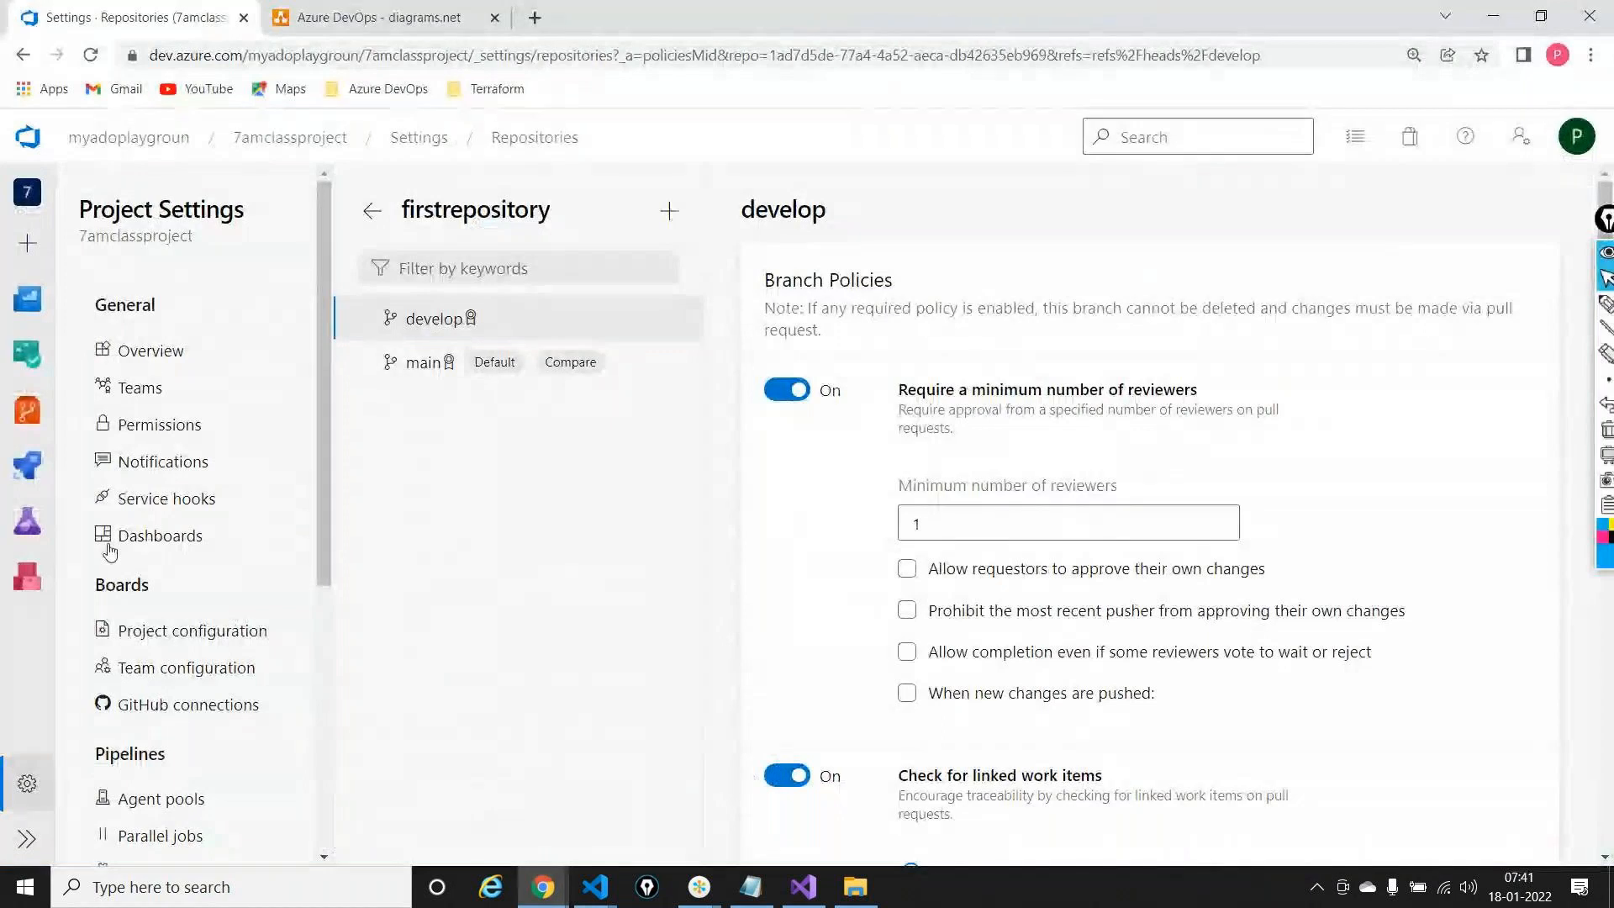
mouse_move(27, 410)
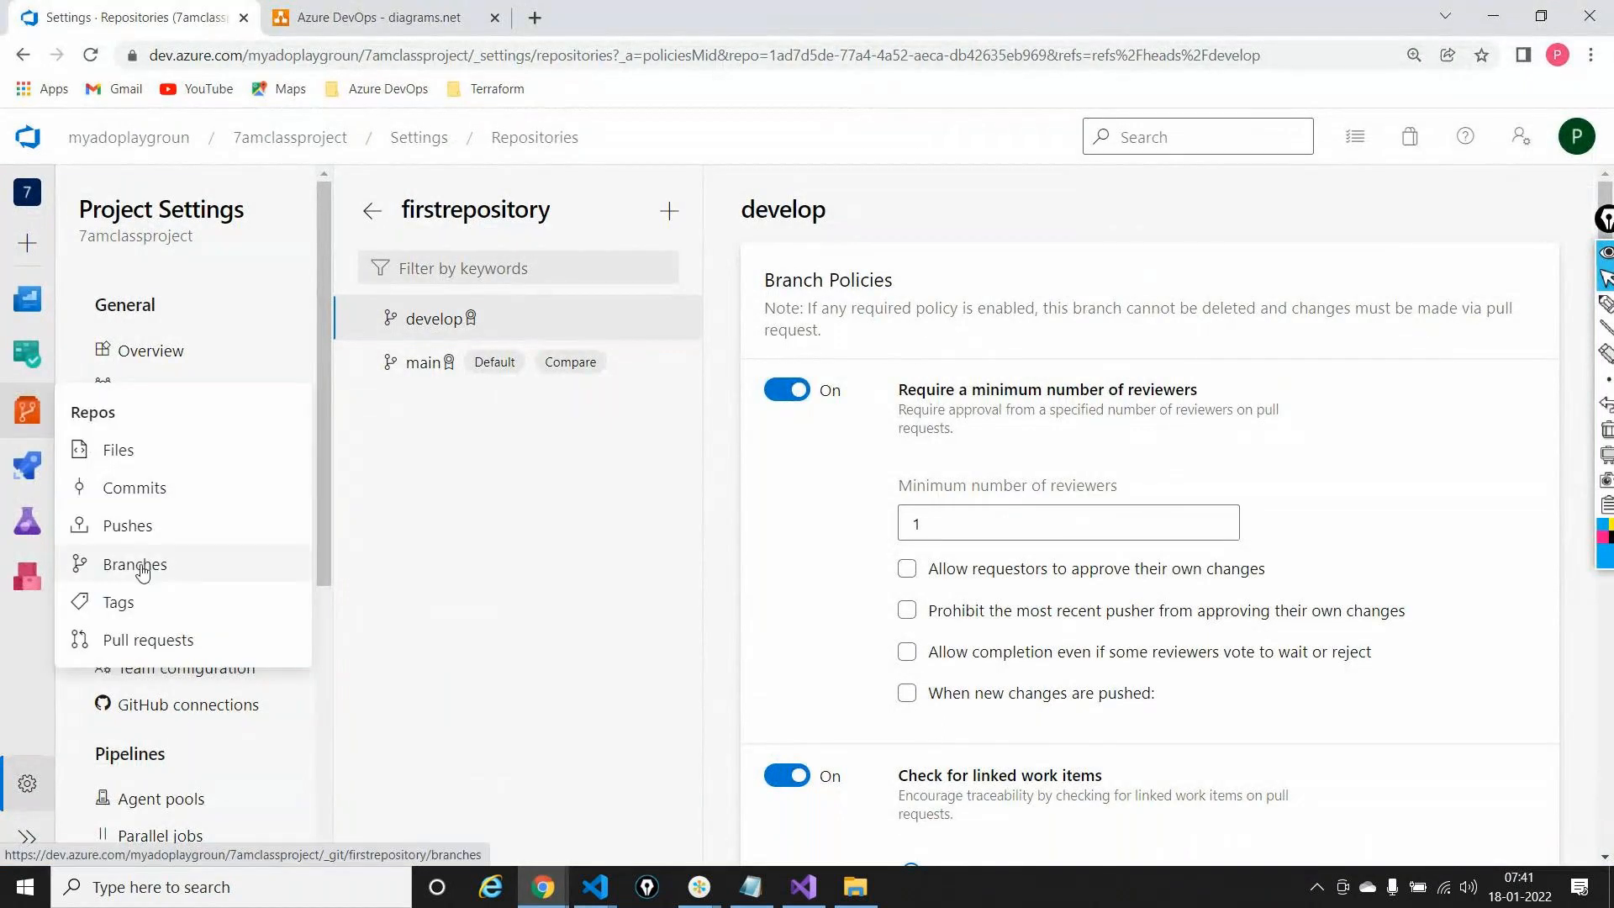
left_click(142, 571)
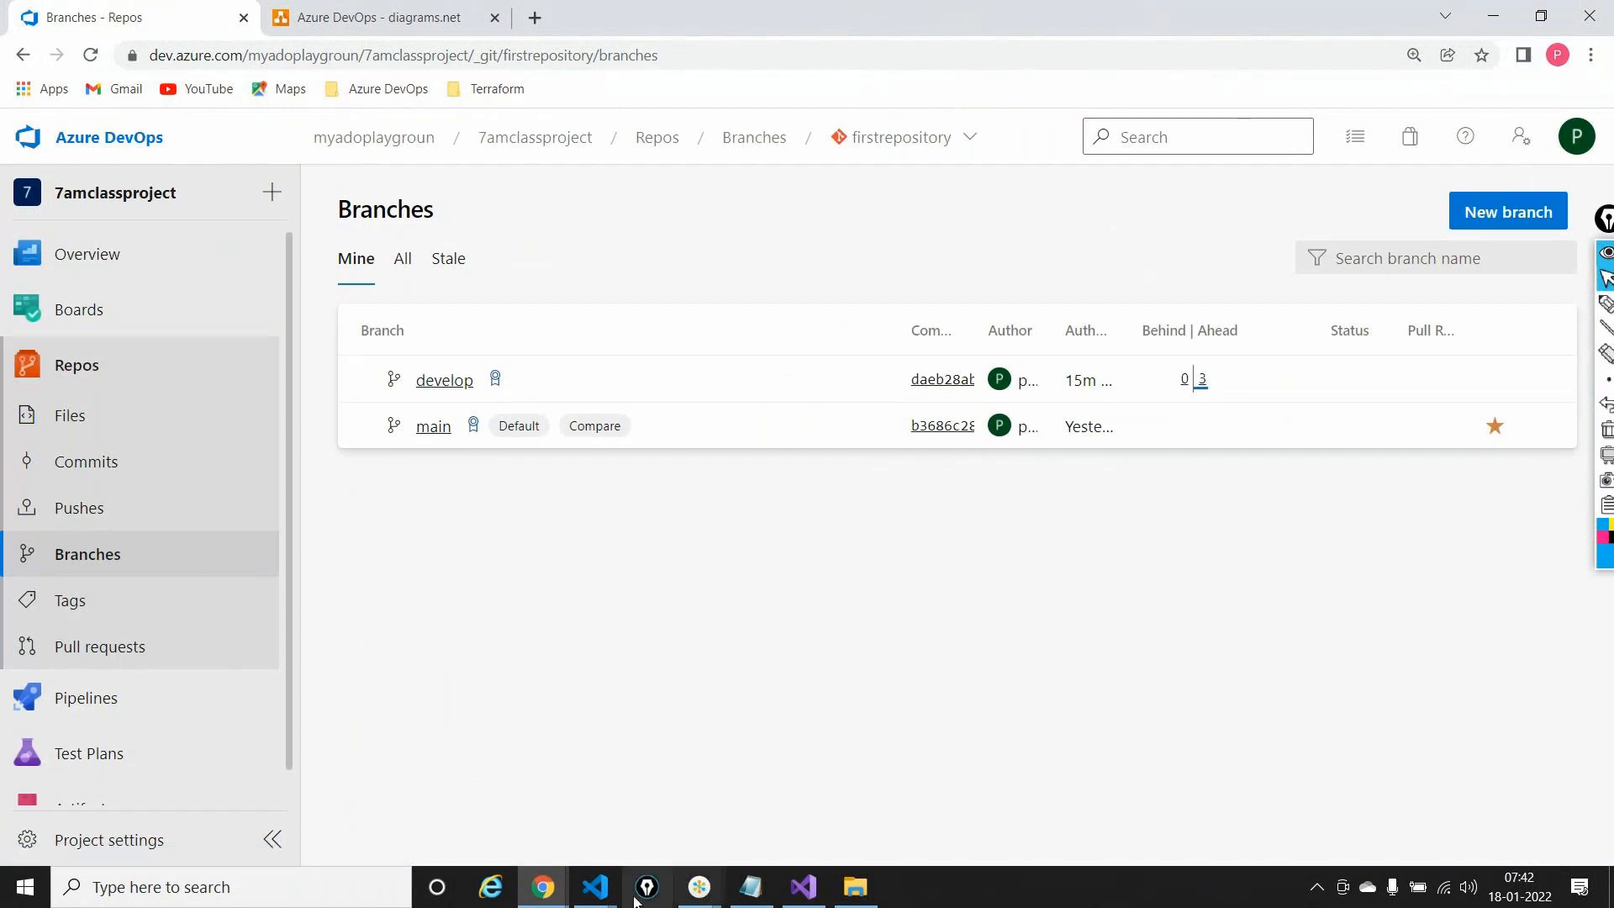
Switch back to the firstrepository window in Visual Studio Code, review the changed files, and stage all of them for commit
left_click(595, 888)
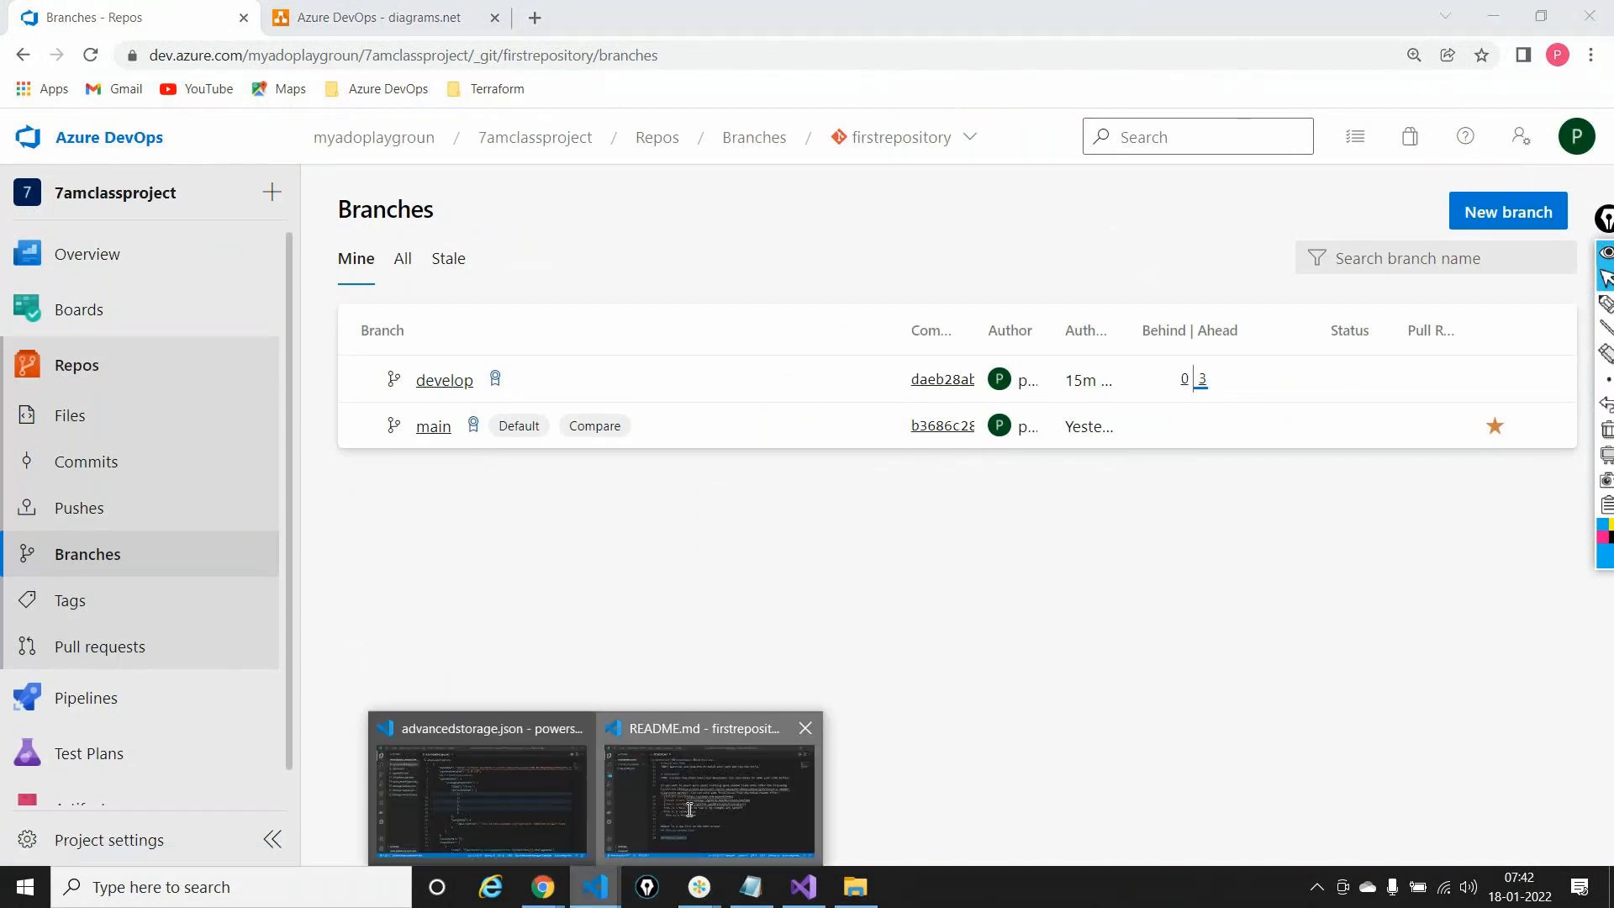
left_click(689, 810)
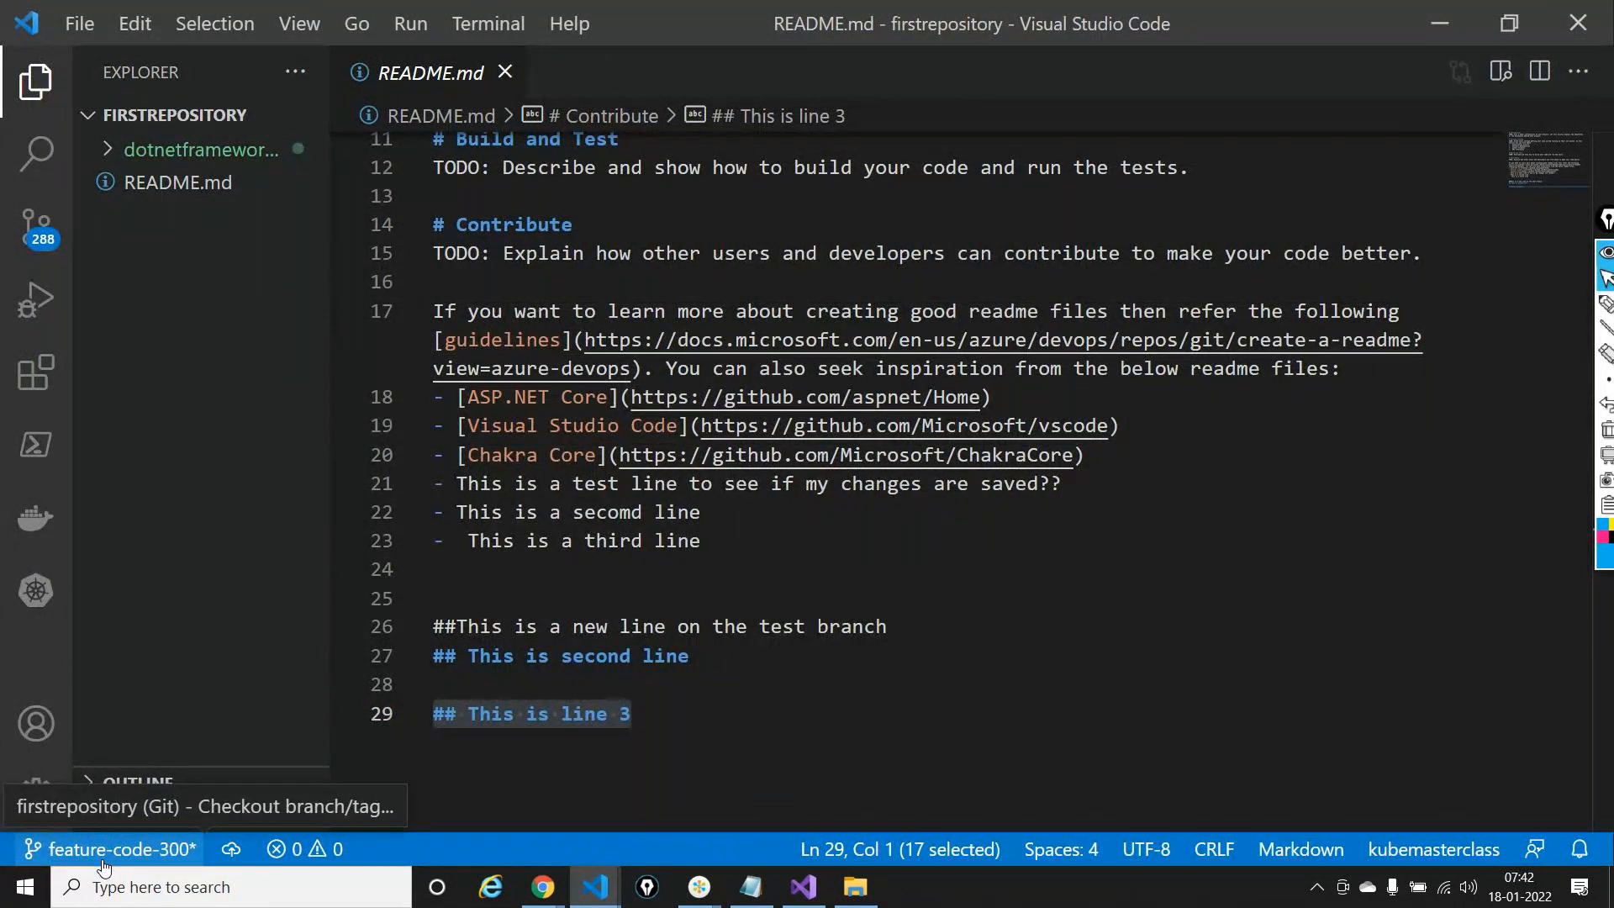
left_click(34, 244)
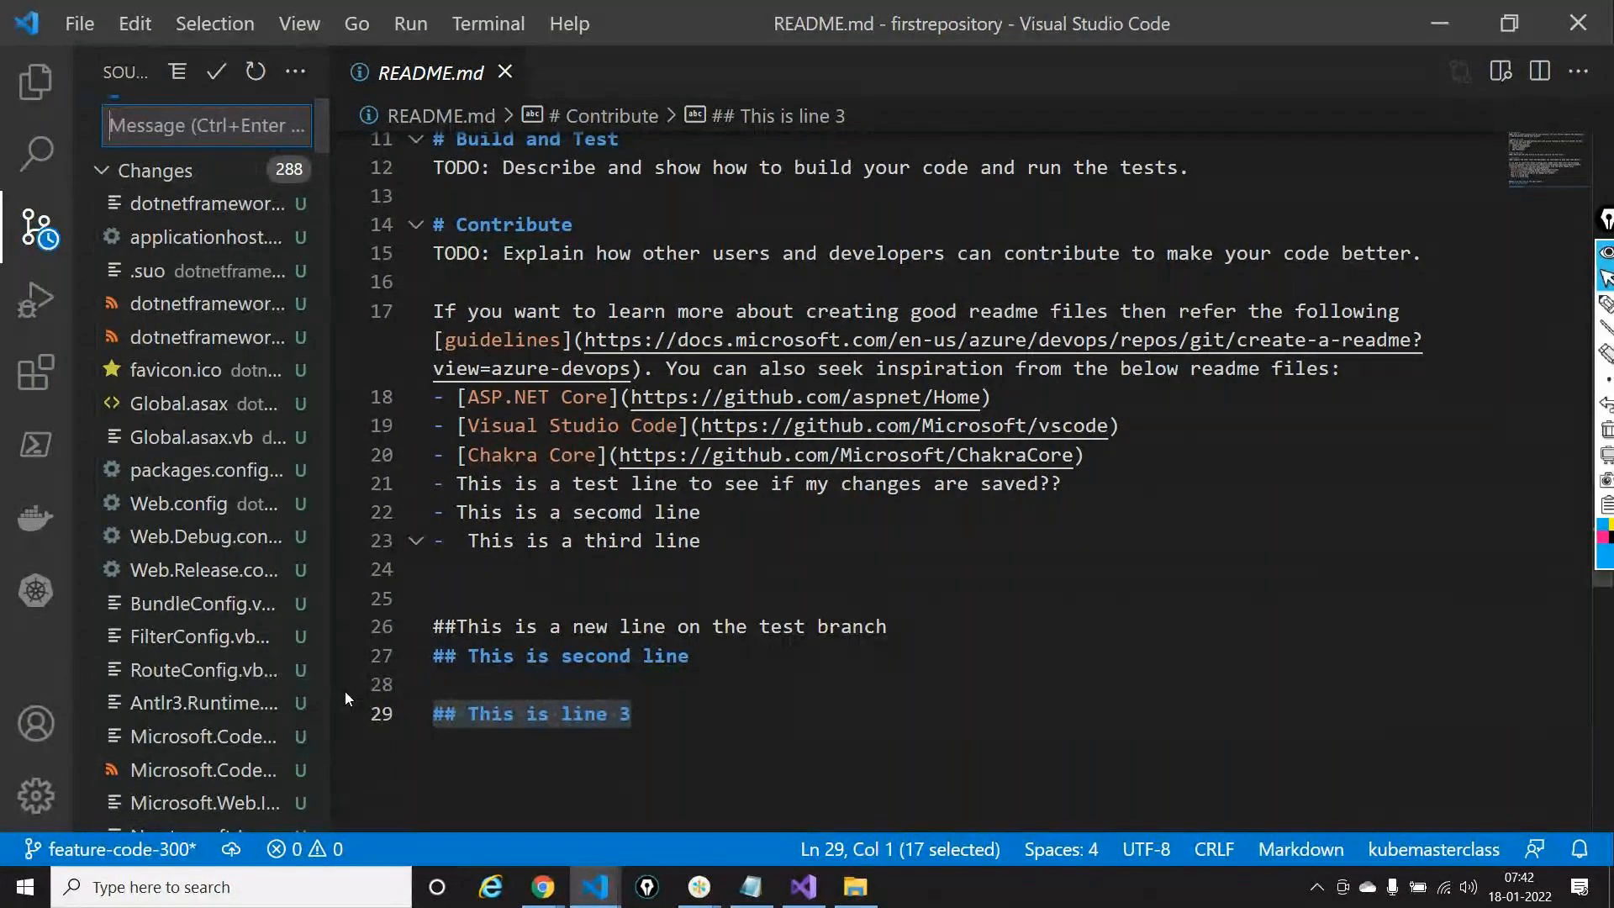
scroll(236, 614, "down", 5)
scroll(237, 614, "down", 10)
scroll(236, 614, "up", 3)
scroll(236, 614, "up", 12)
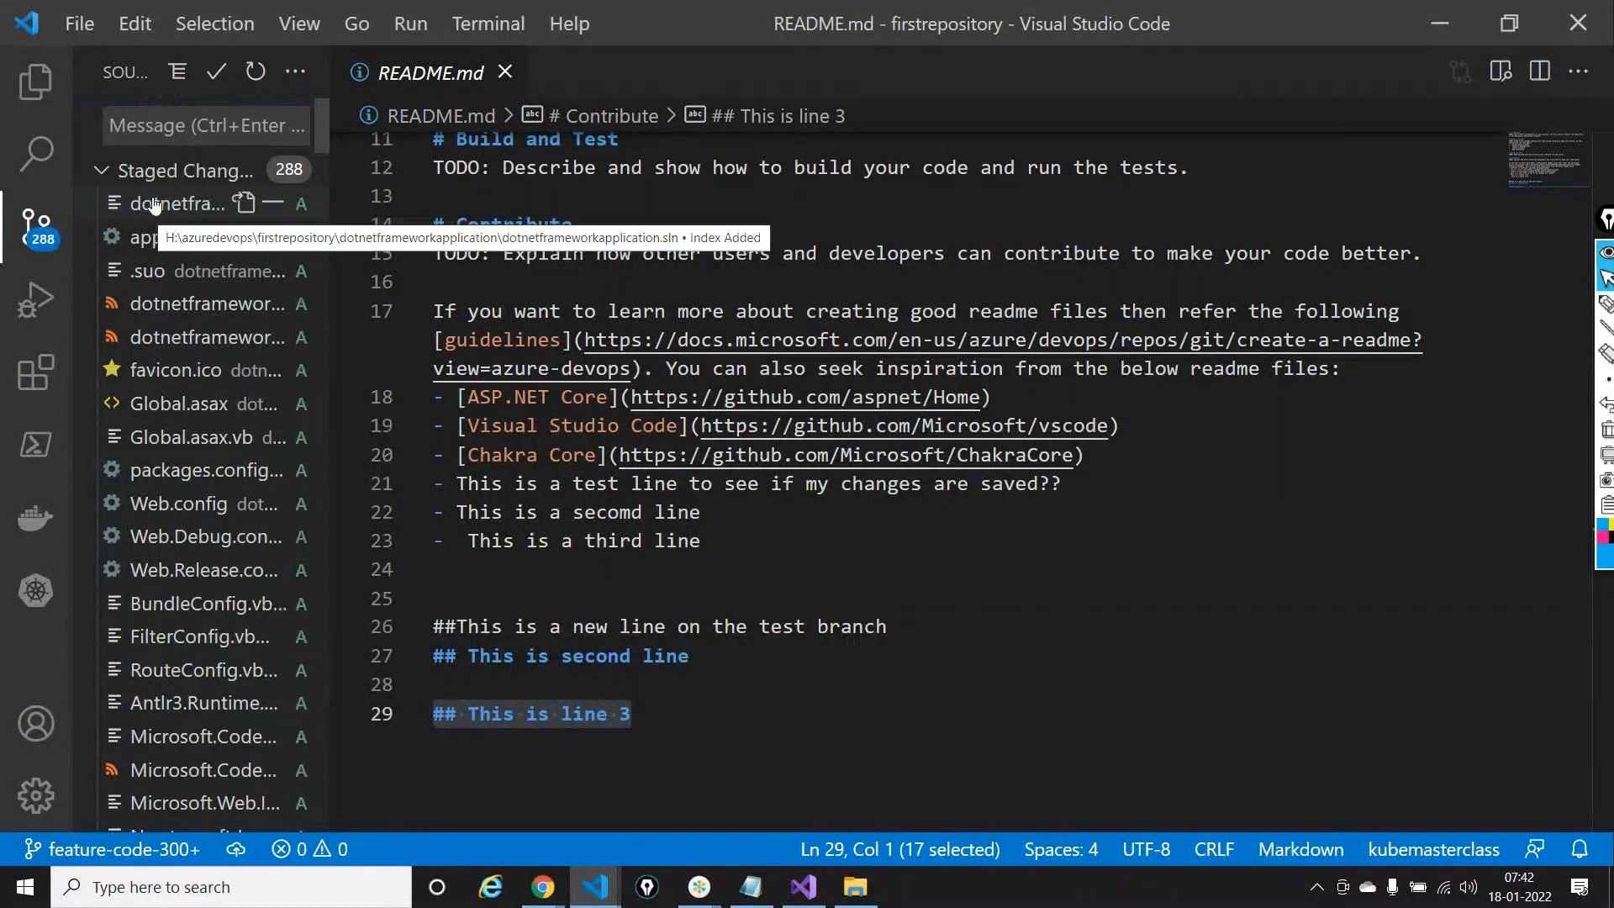
left_click(168, 169)
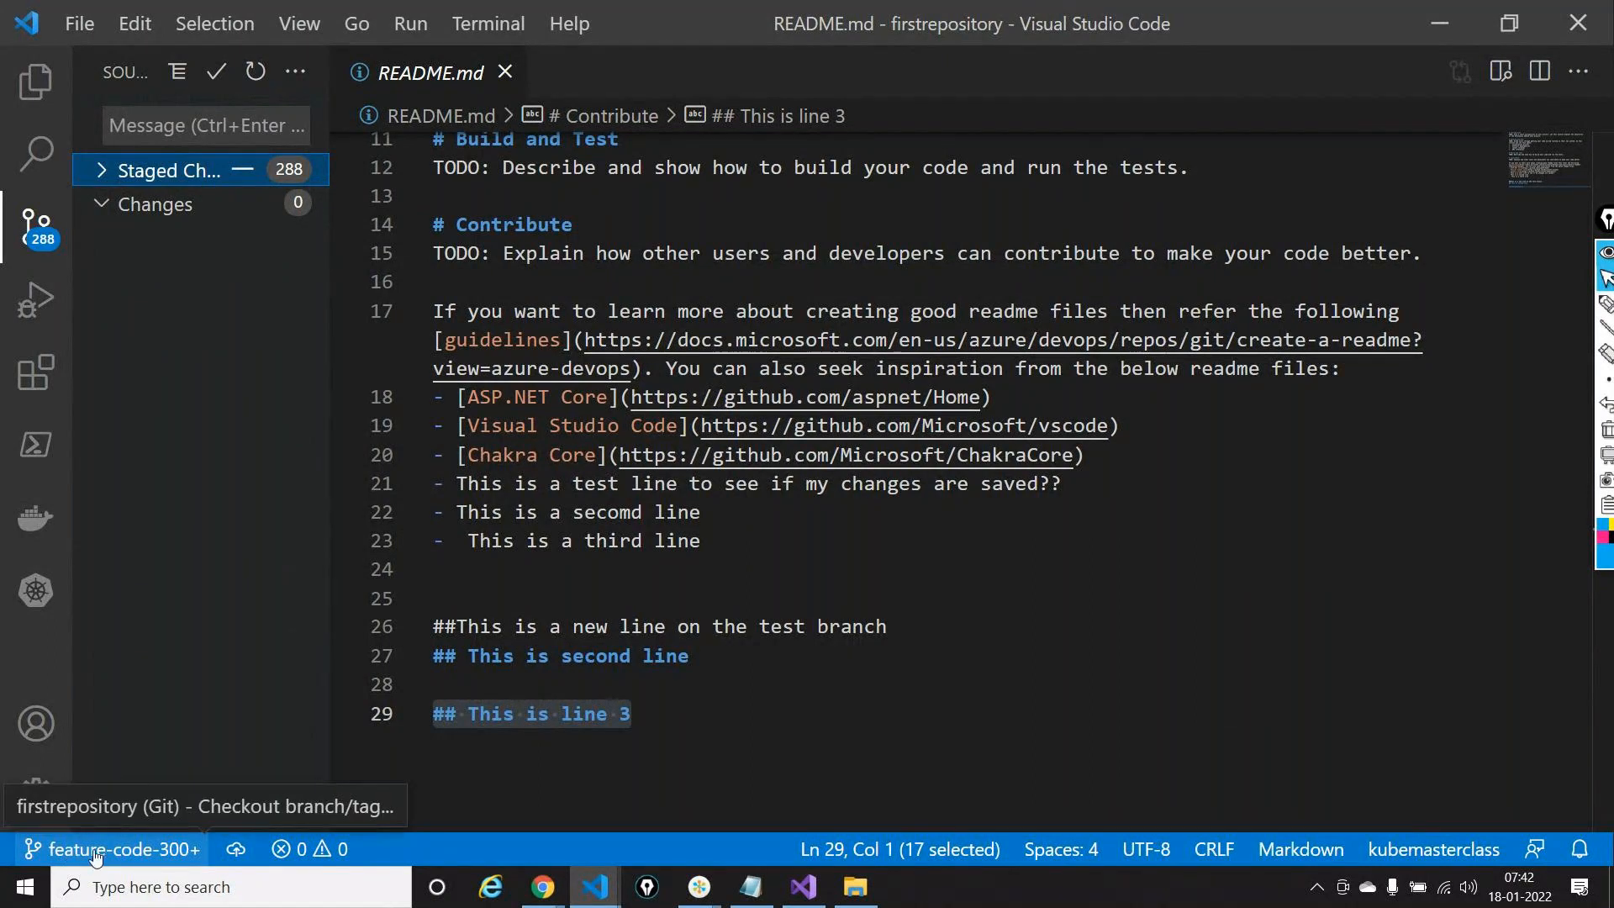
Commit the staged changes with the message "This is a code push for .NET Full frame work" and publish the feature-code-300 branch
left_click(179, 128)
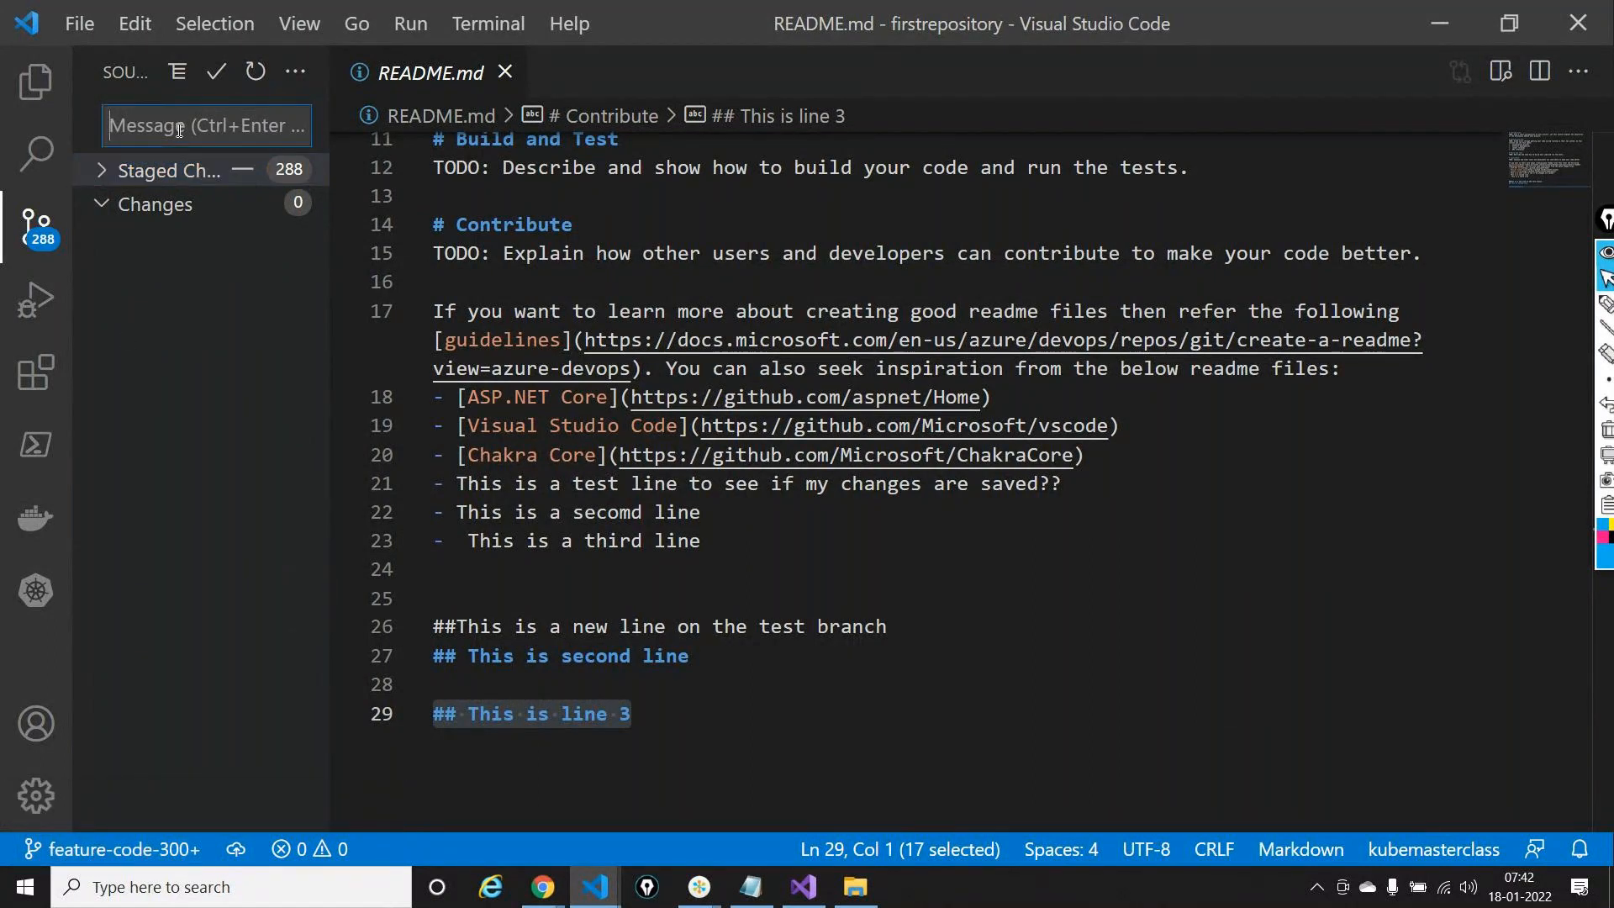
type("This is a code push for ")
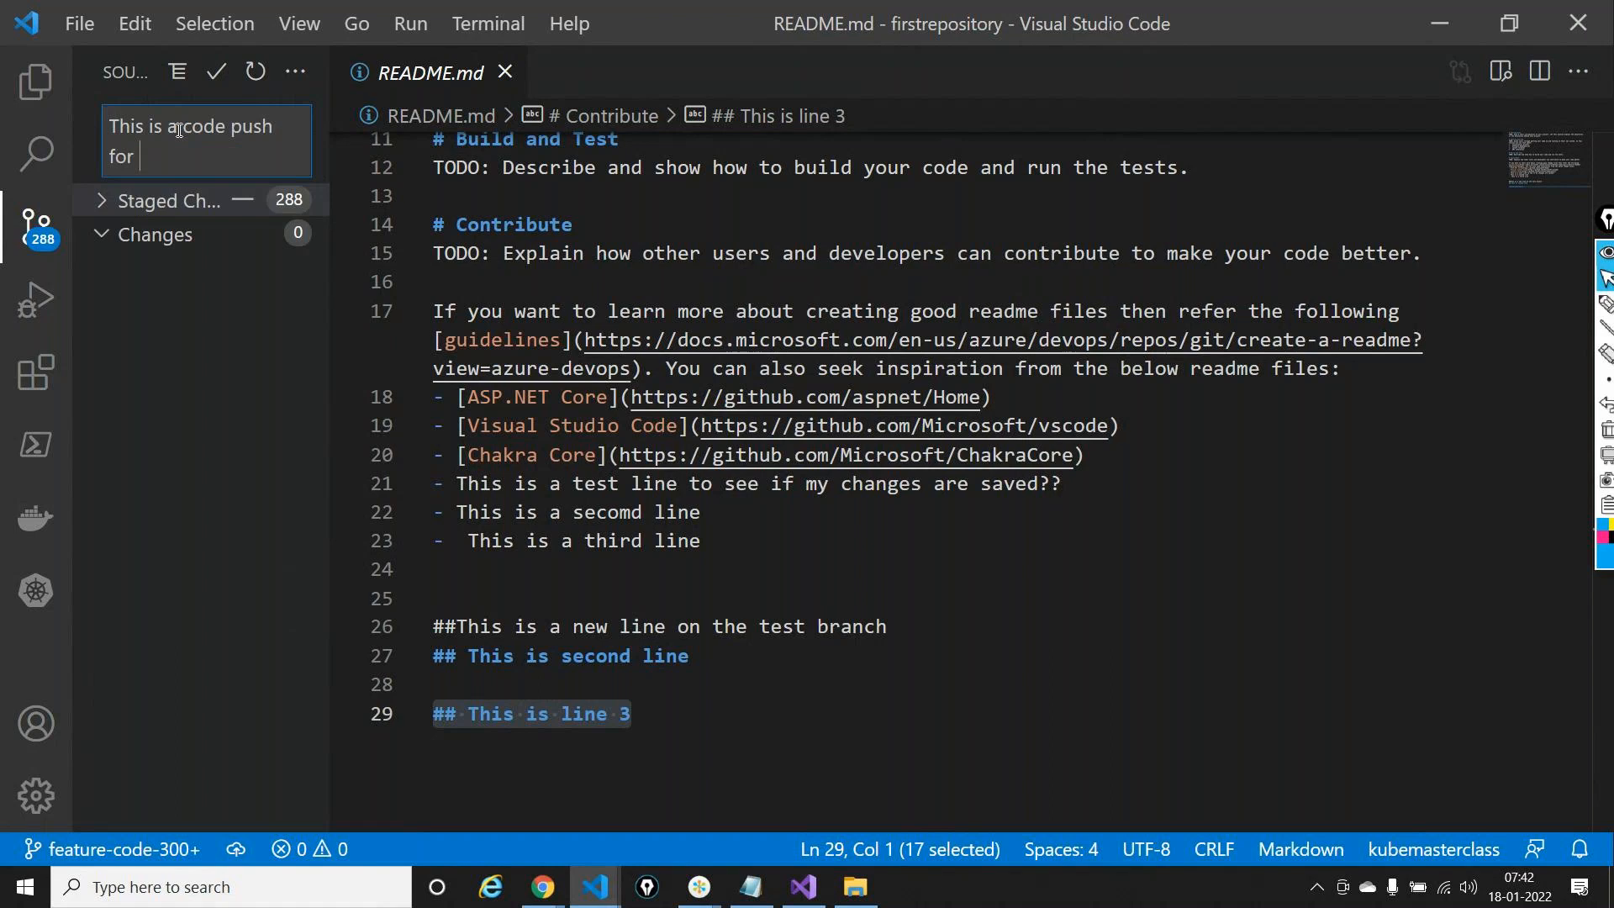
type(".NET Full frame work")
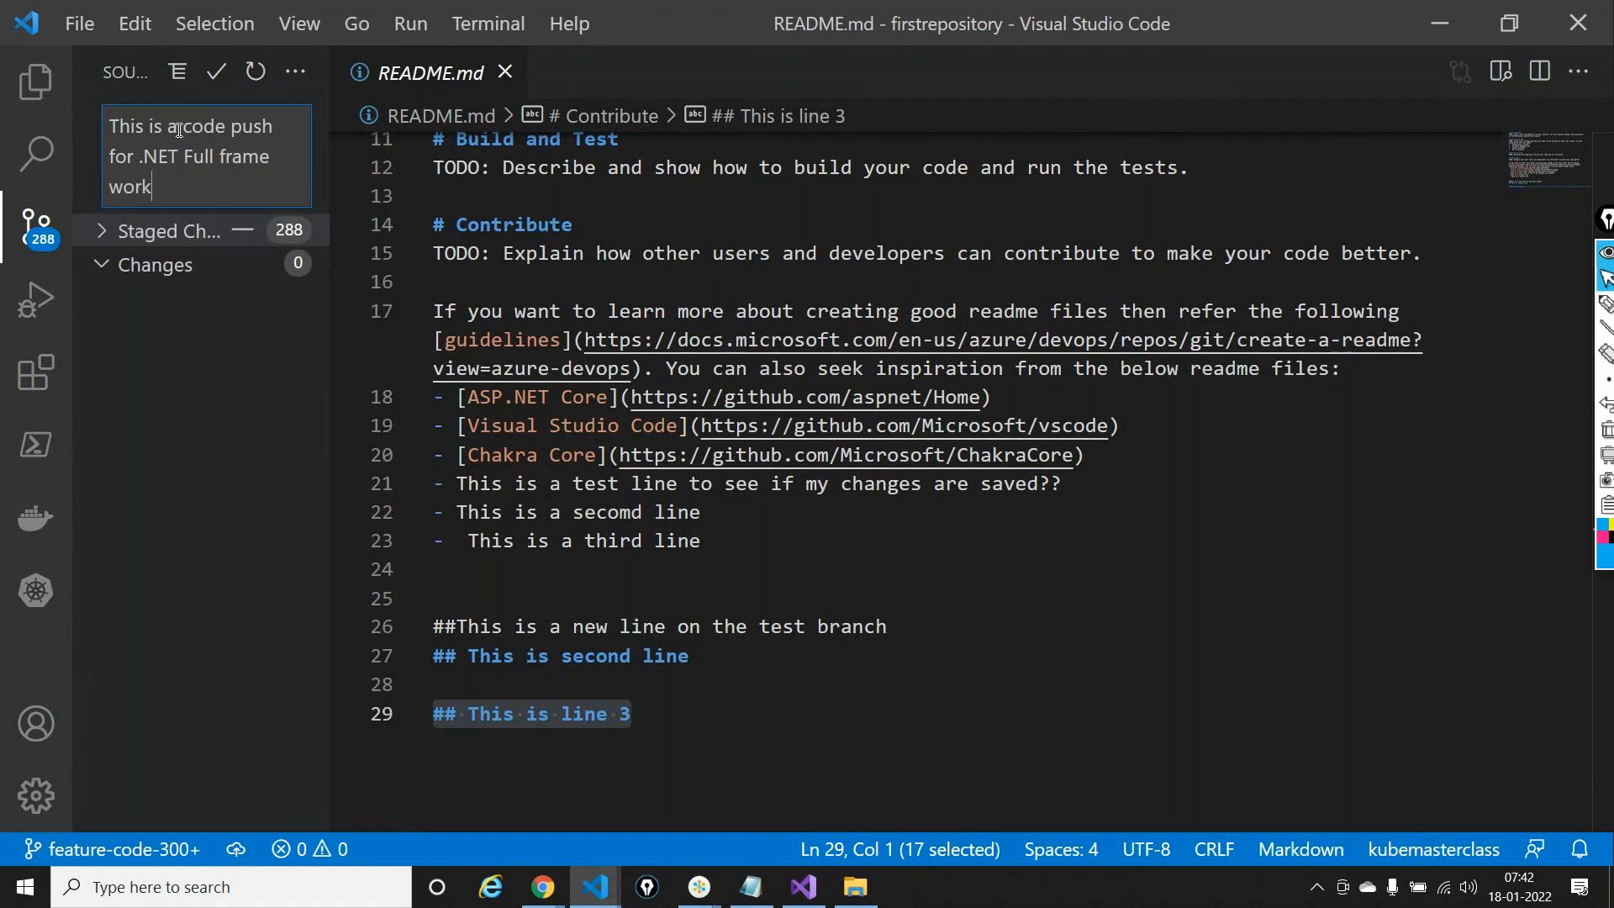
left_click(220, 73)
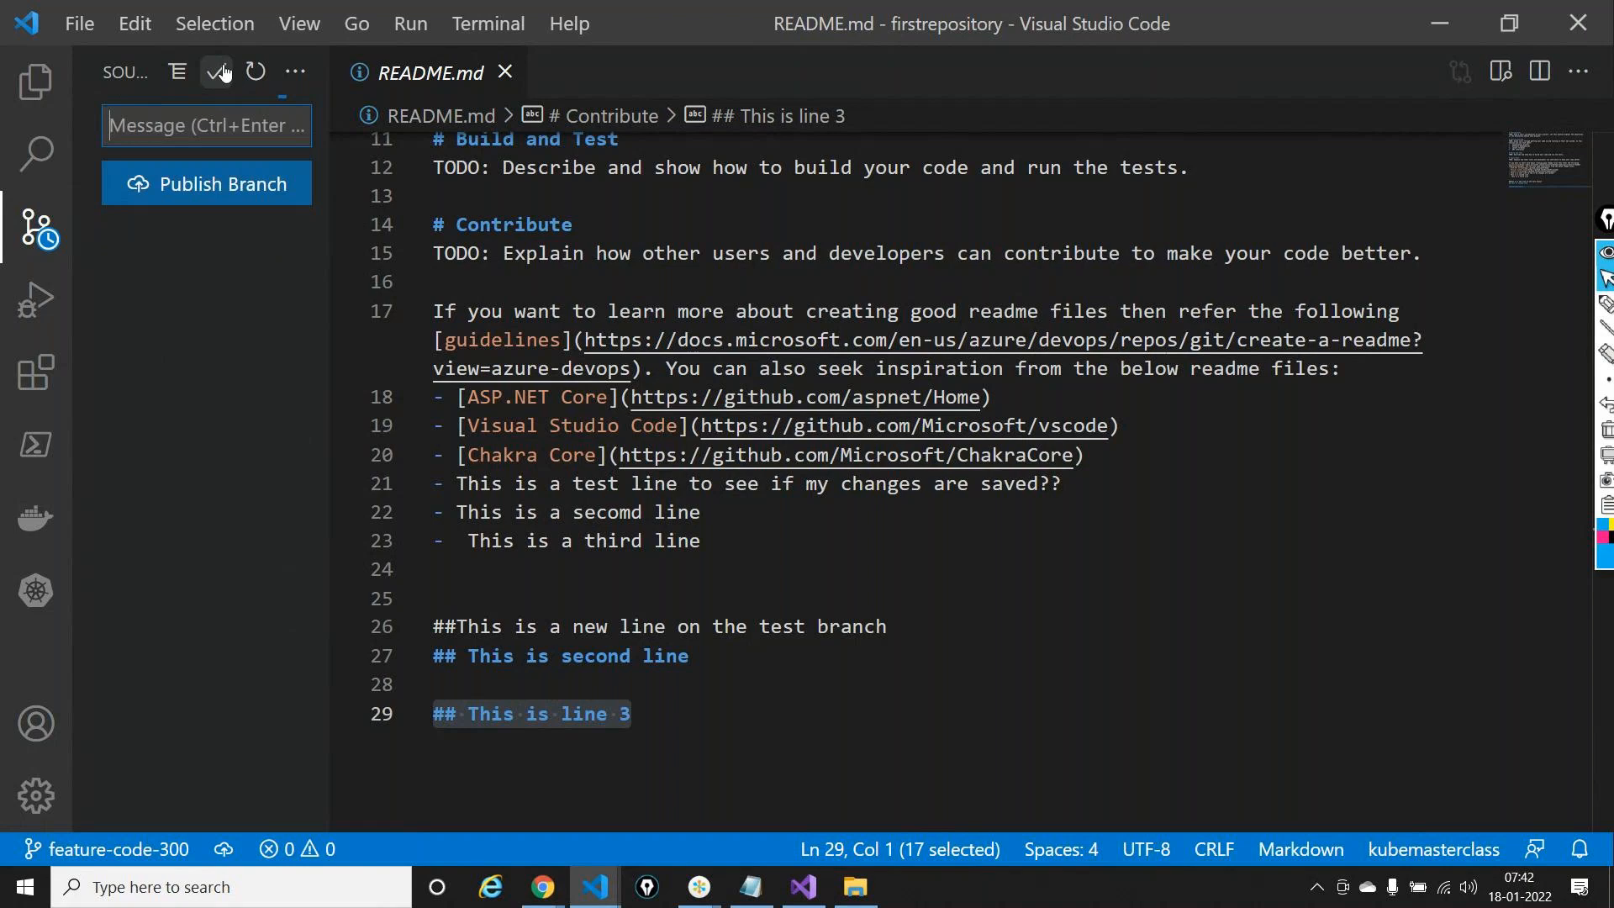
left_click(224, 190)
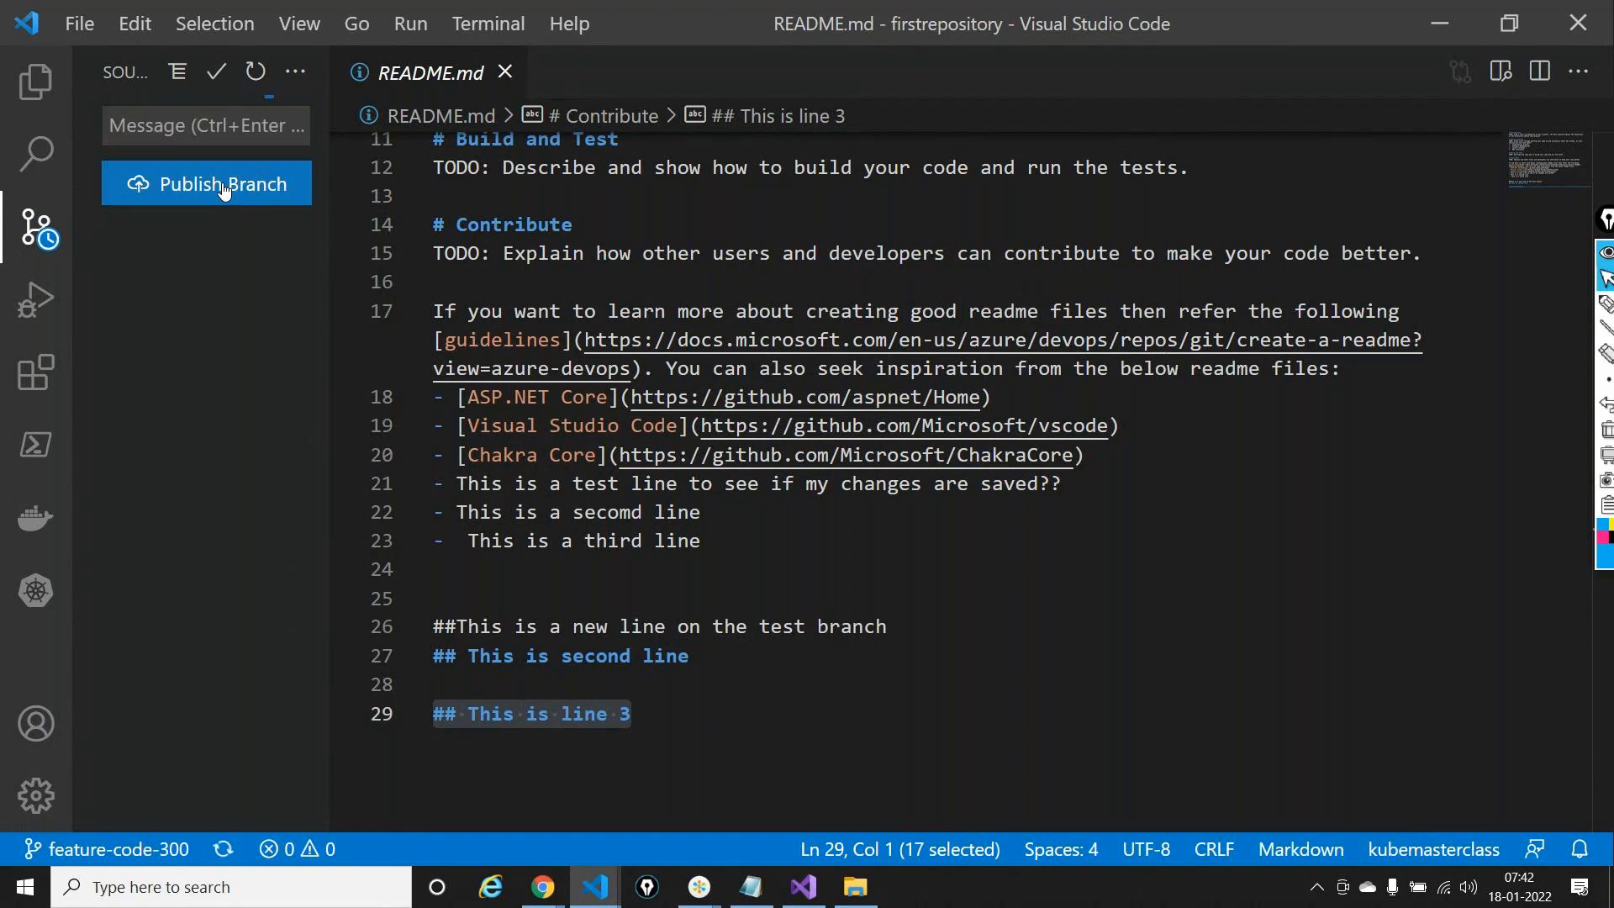
Mark the feature-code-300 branch being published with a pen arrow, clear the drawing, and collapse the pen tools
left_click(1606, 306)
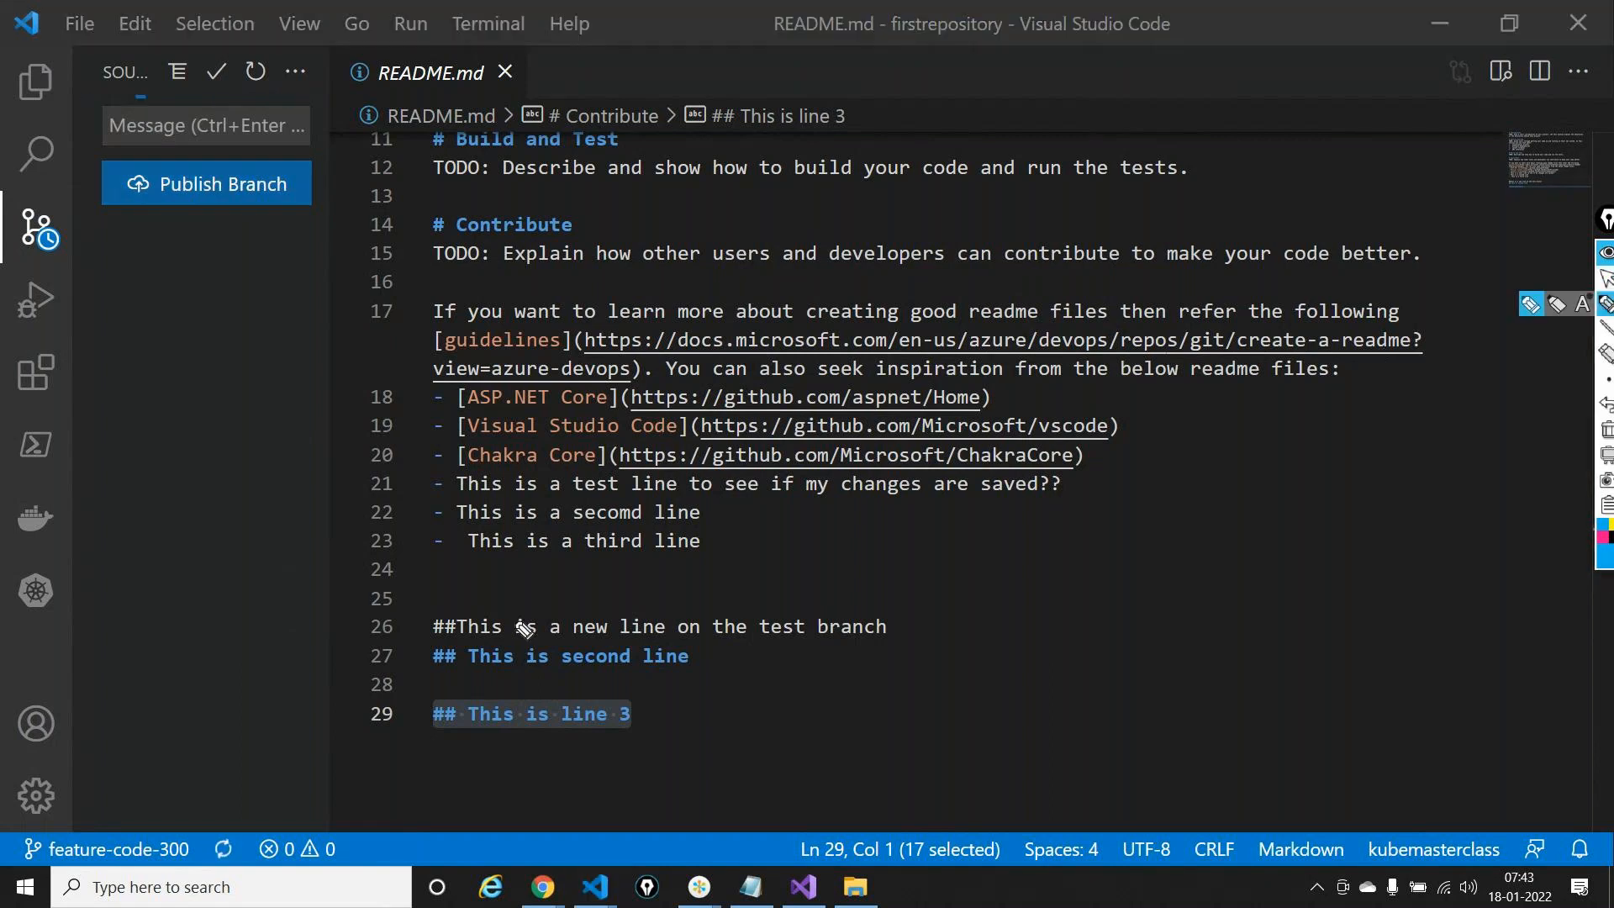
mouse_move(114, 719)
left_mouse_down()
mouse_move(129, 809)
mouse_move(147, 811)
left_mouse_up()
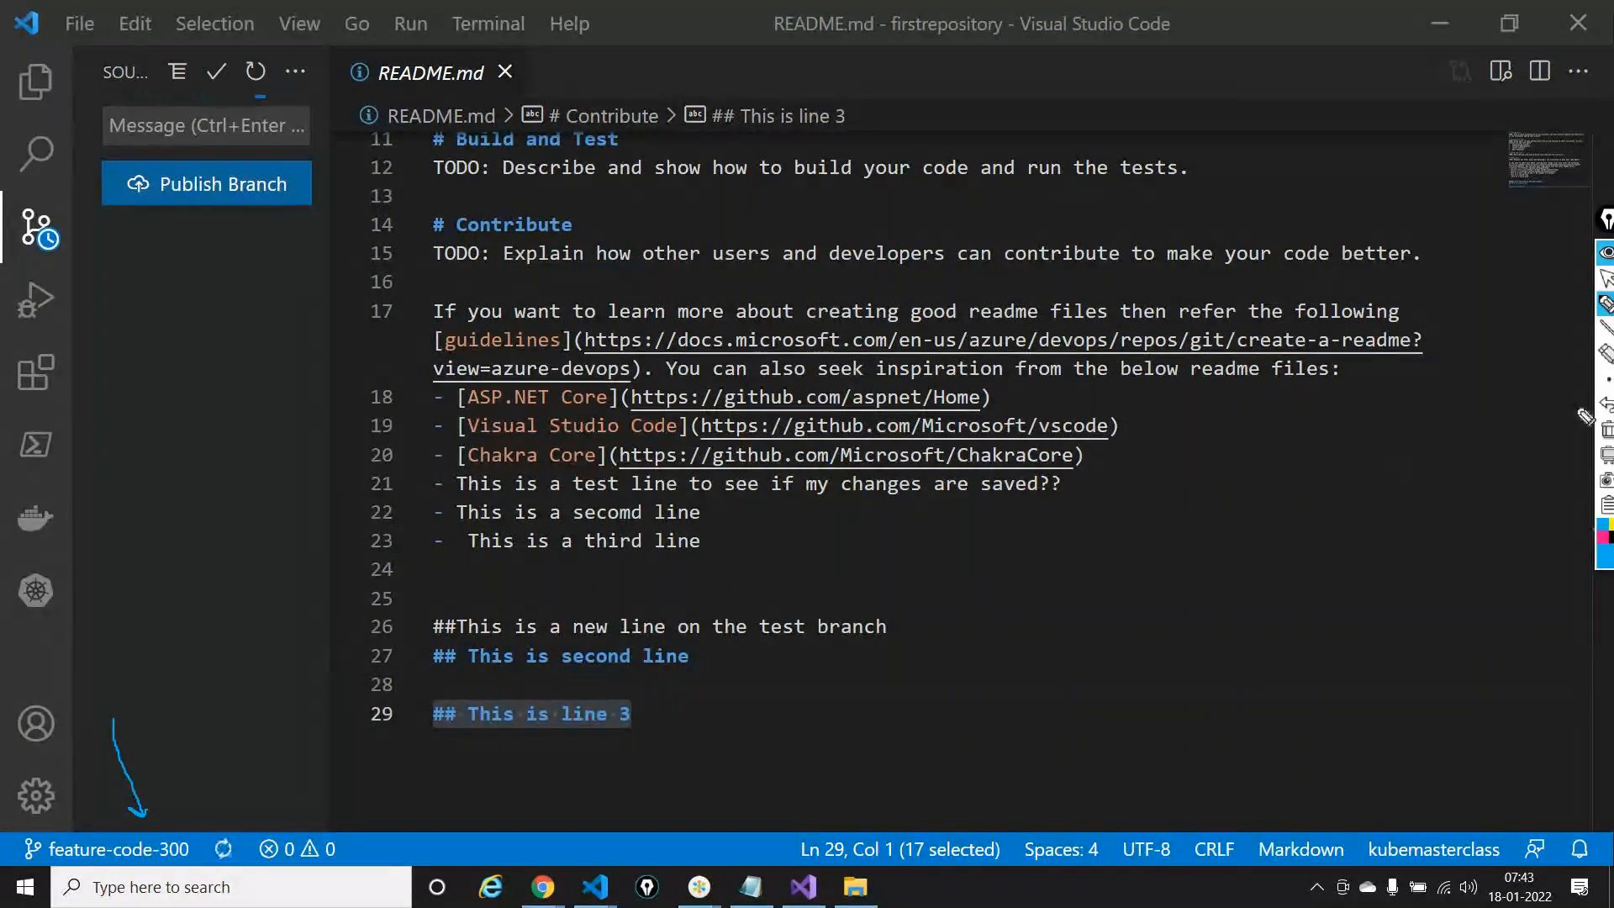
left_click(1606, 429)
left_click(1606, 279)
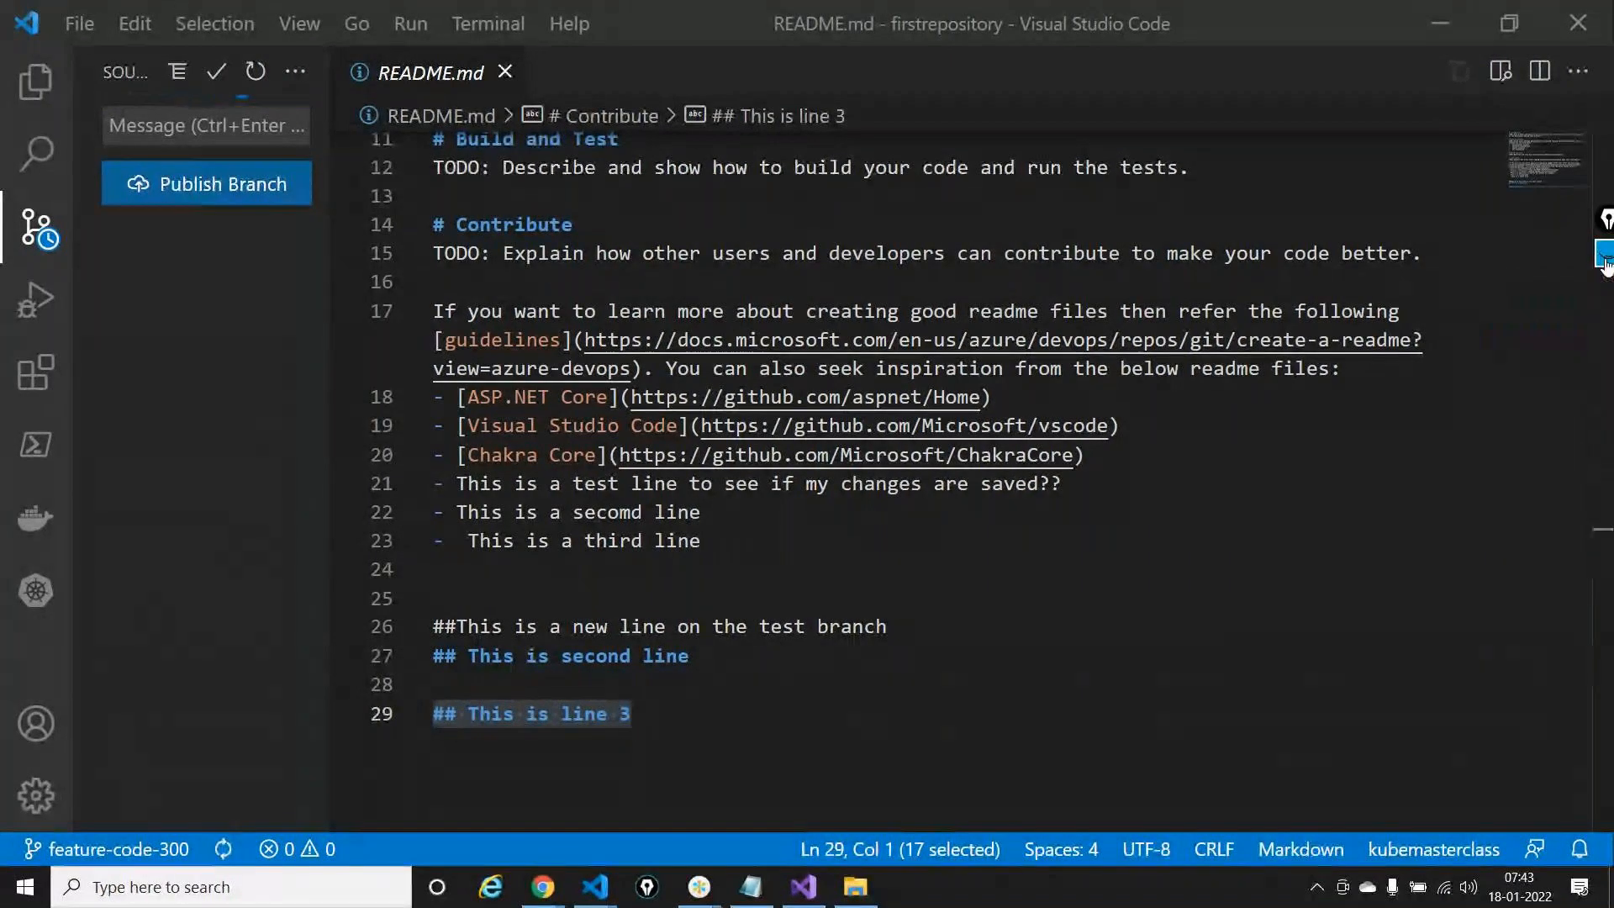
Reload the branch list in Azure DevOps and return to Visual Studio Code to check the publishing progress
mouse_move(543, 887)
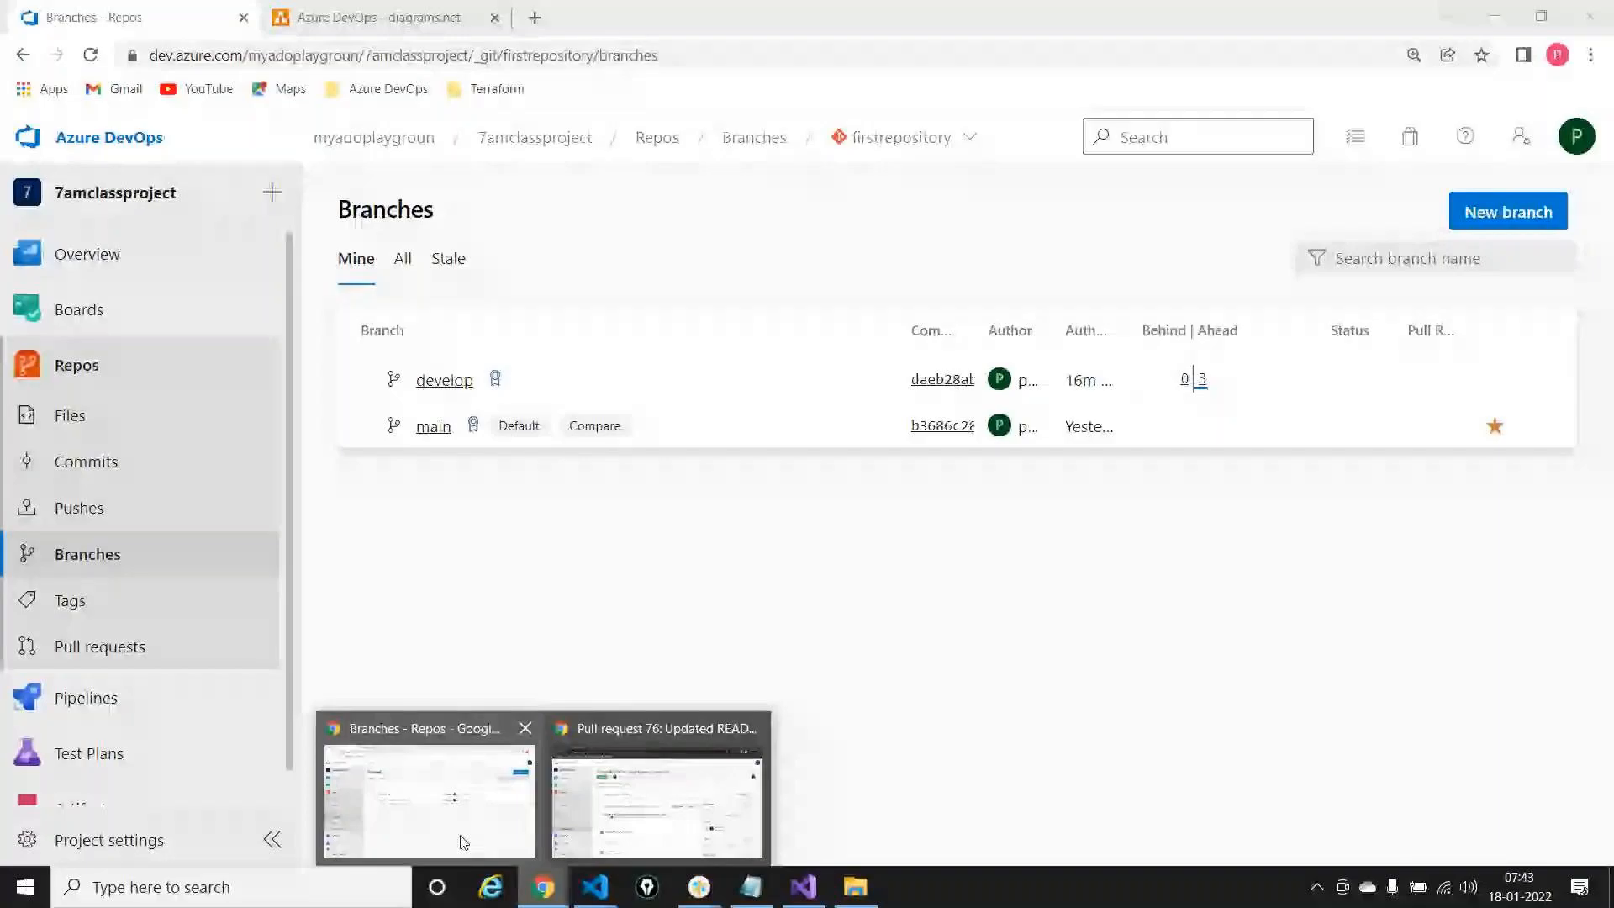
left_click(463, 841)
mouse_move(279, 250)
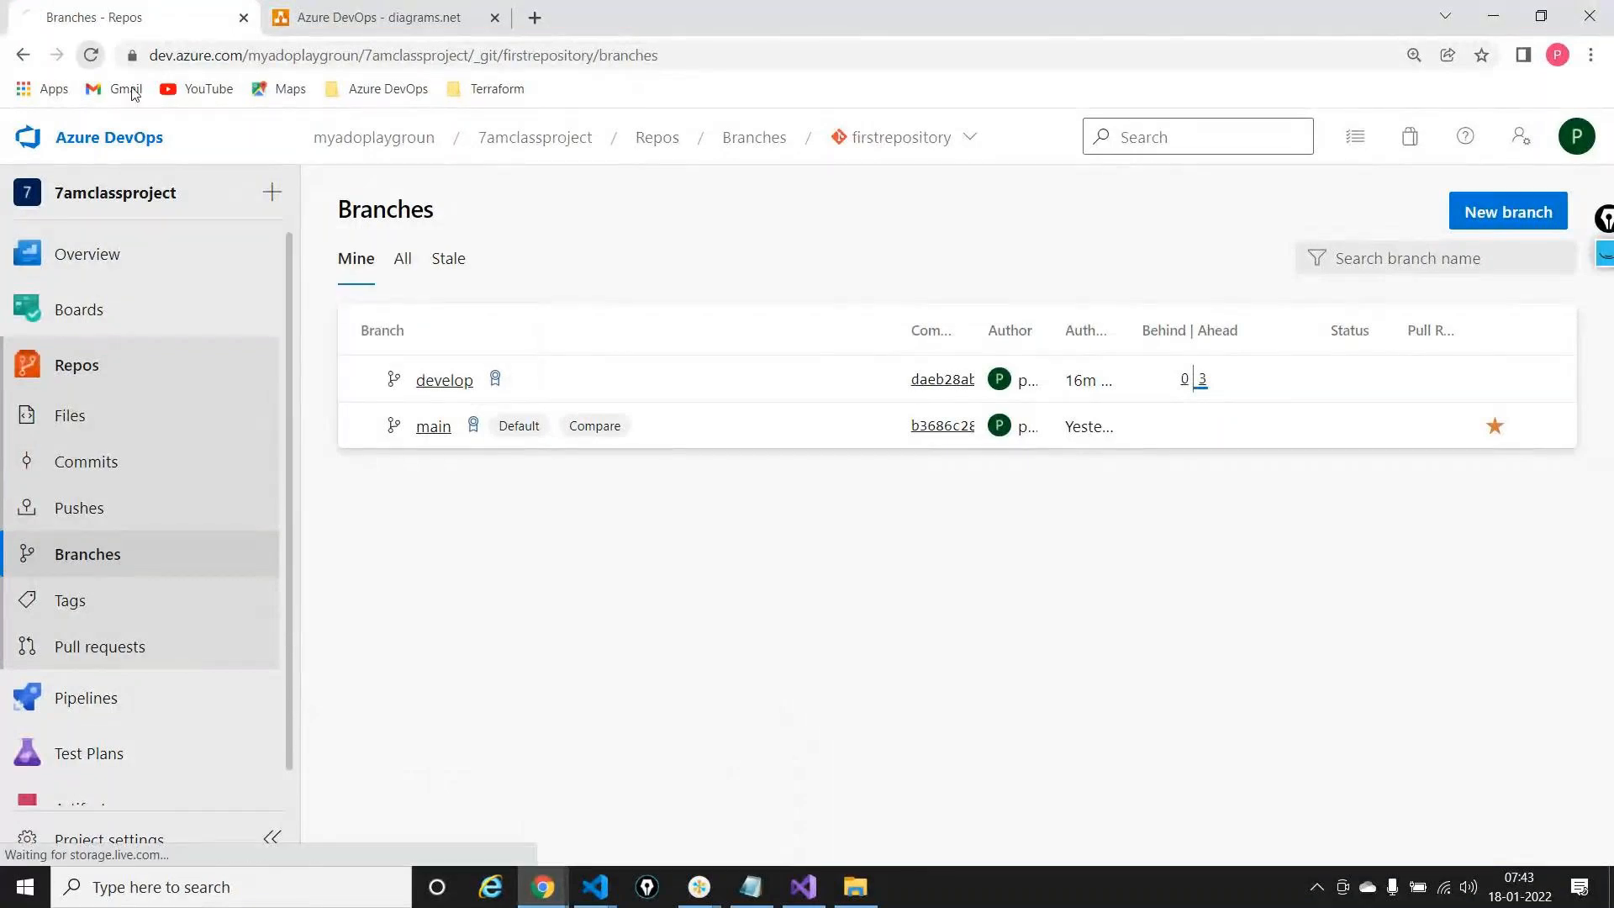
key("super")
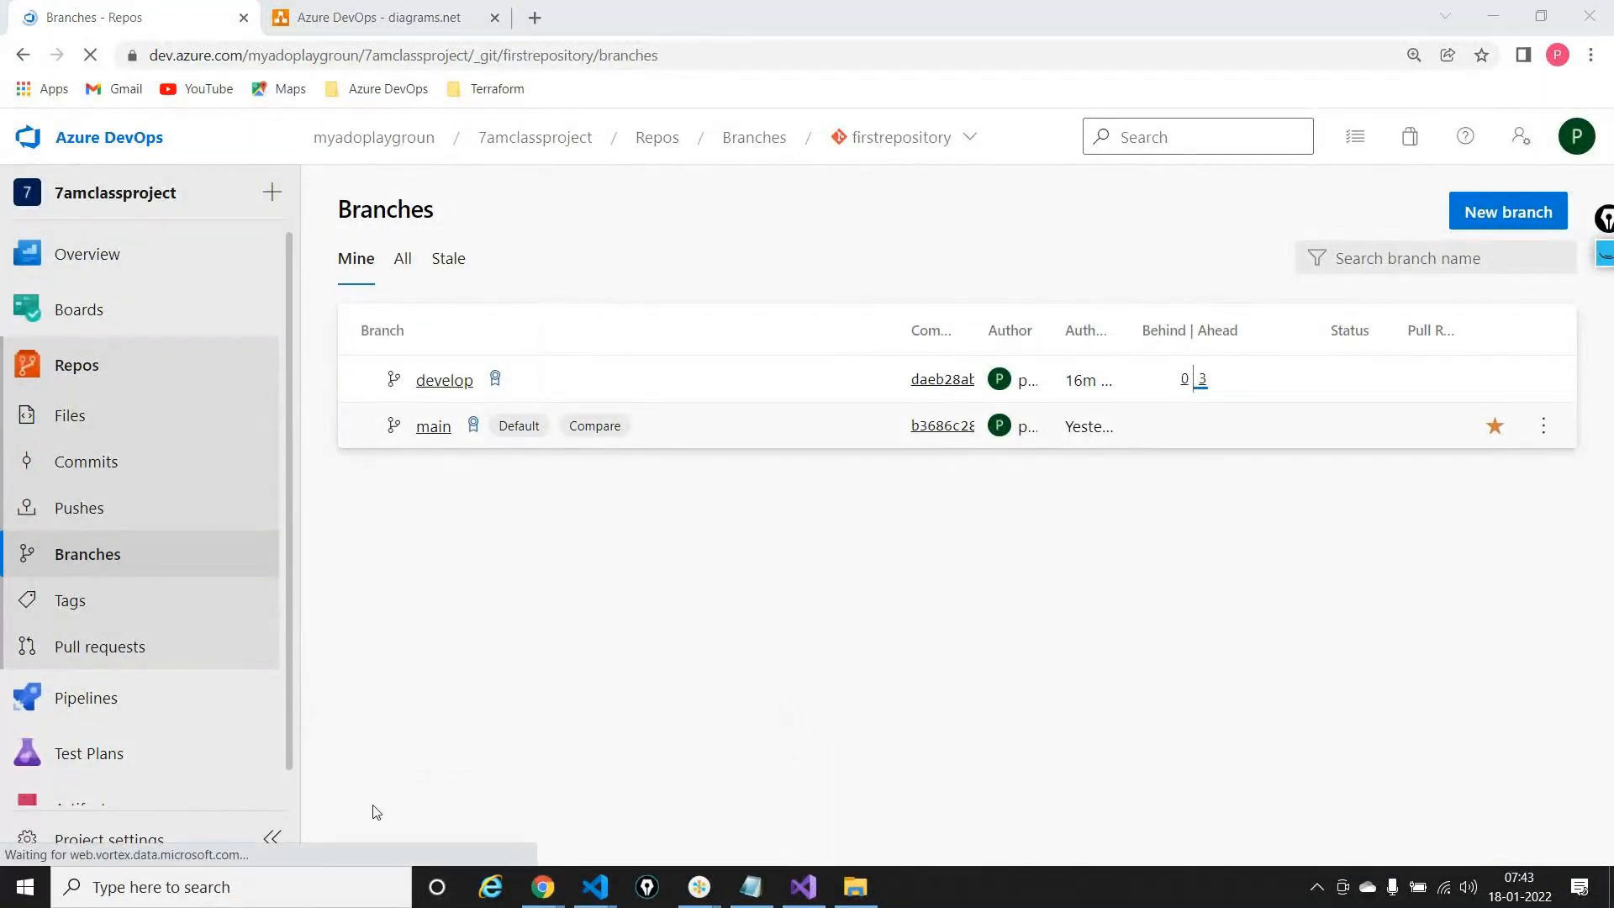
key("alt+Tab")
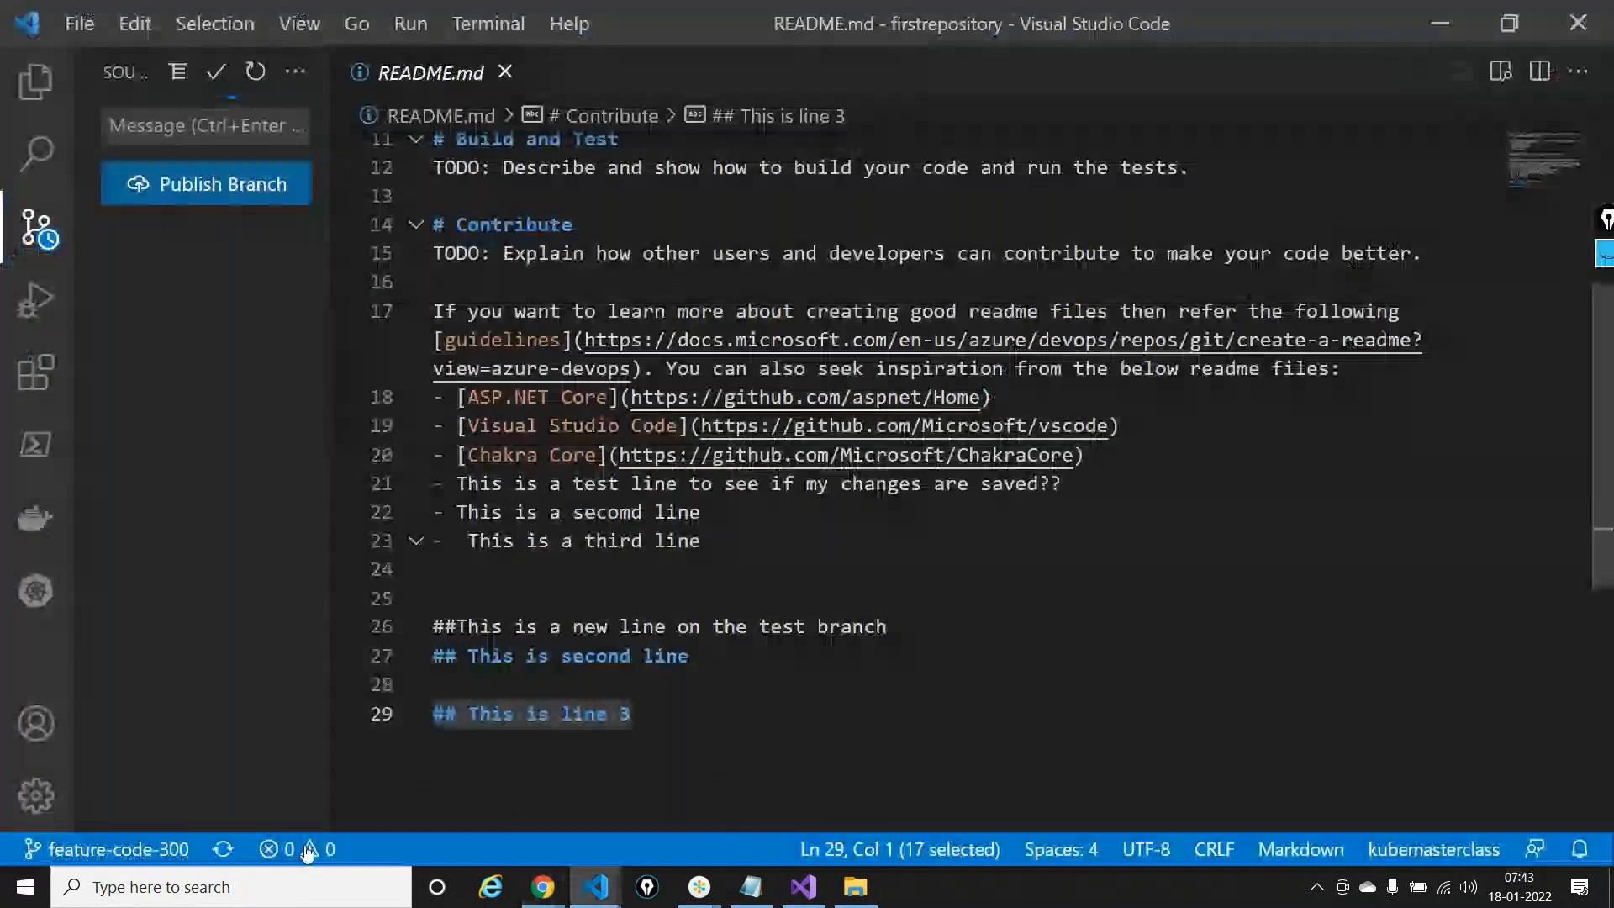
left_click(222, 850)
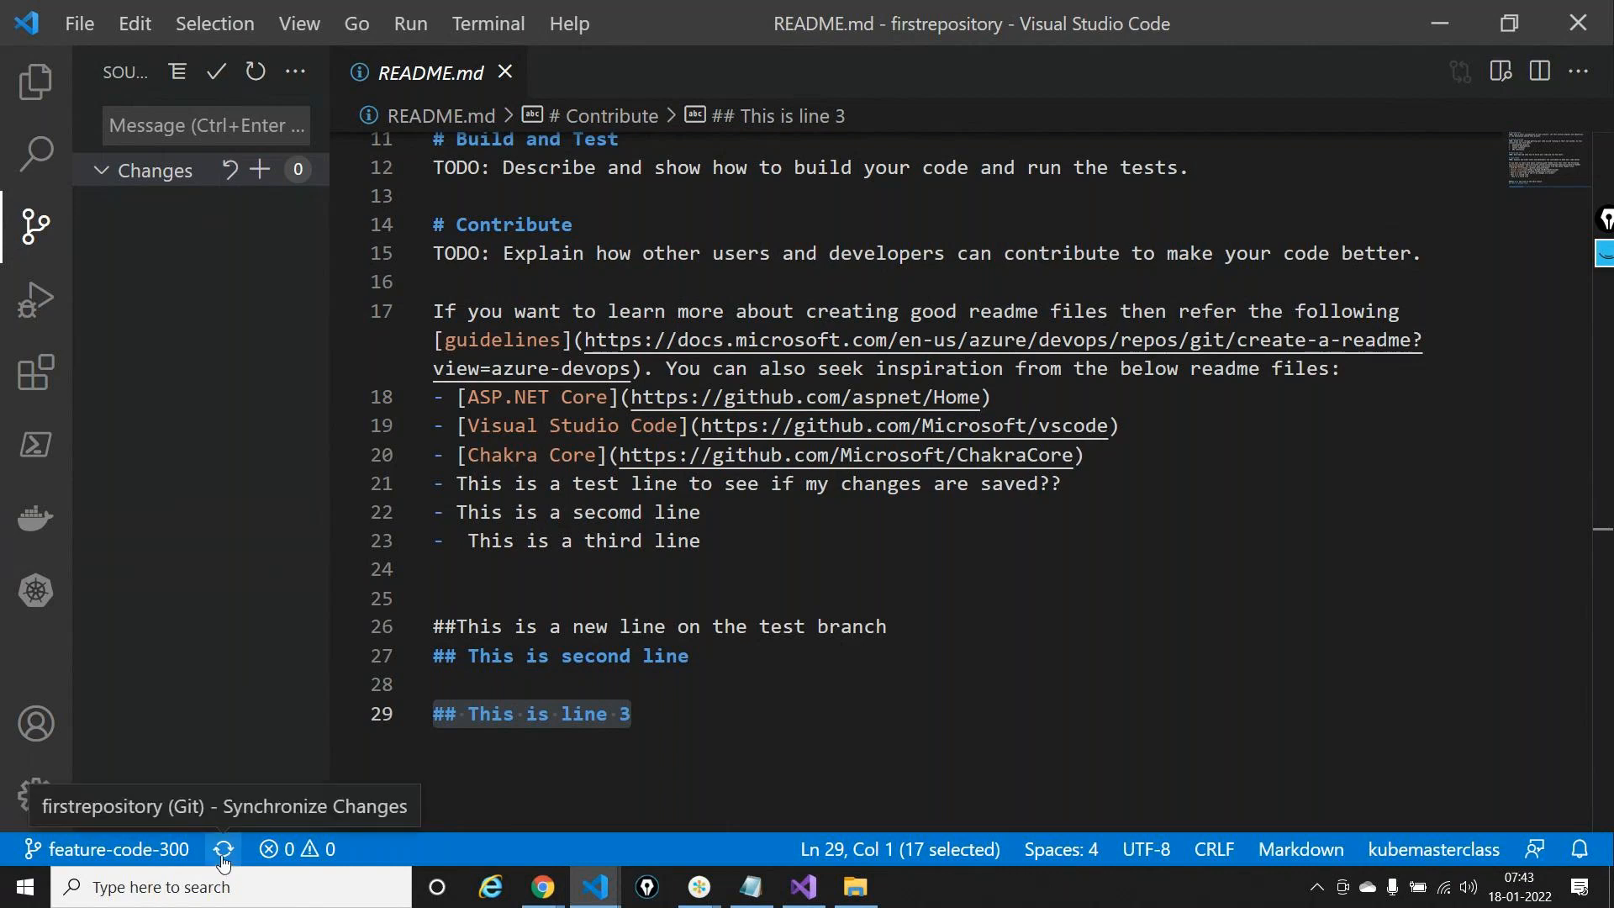
Switch to the Azure DevOps browser window, reload the branch list, and open the files of the feature-code-300 branch
left_click(541, 888)
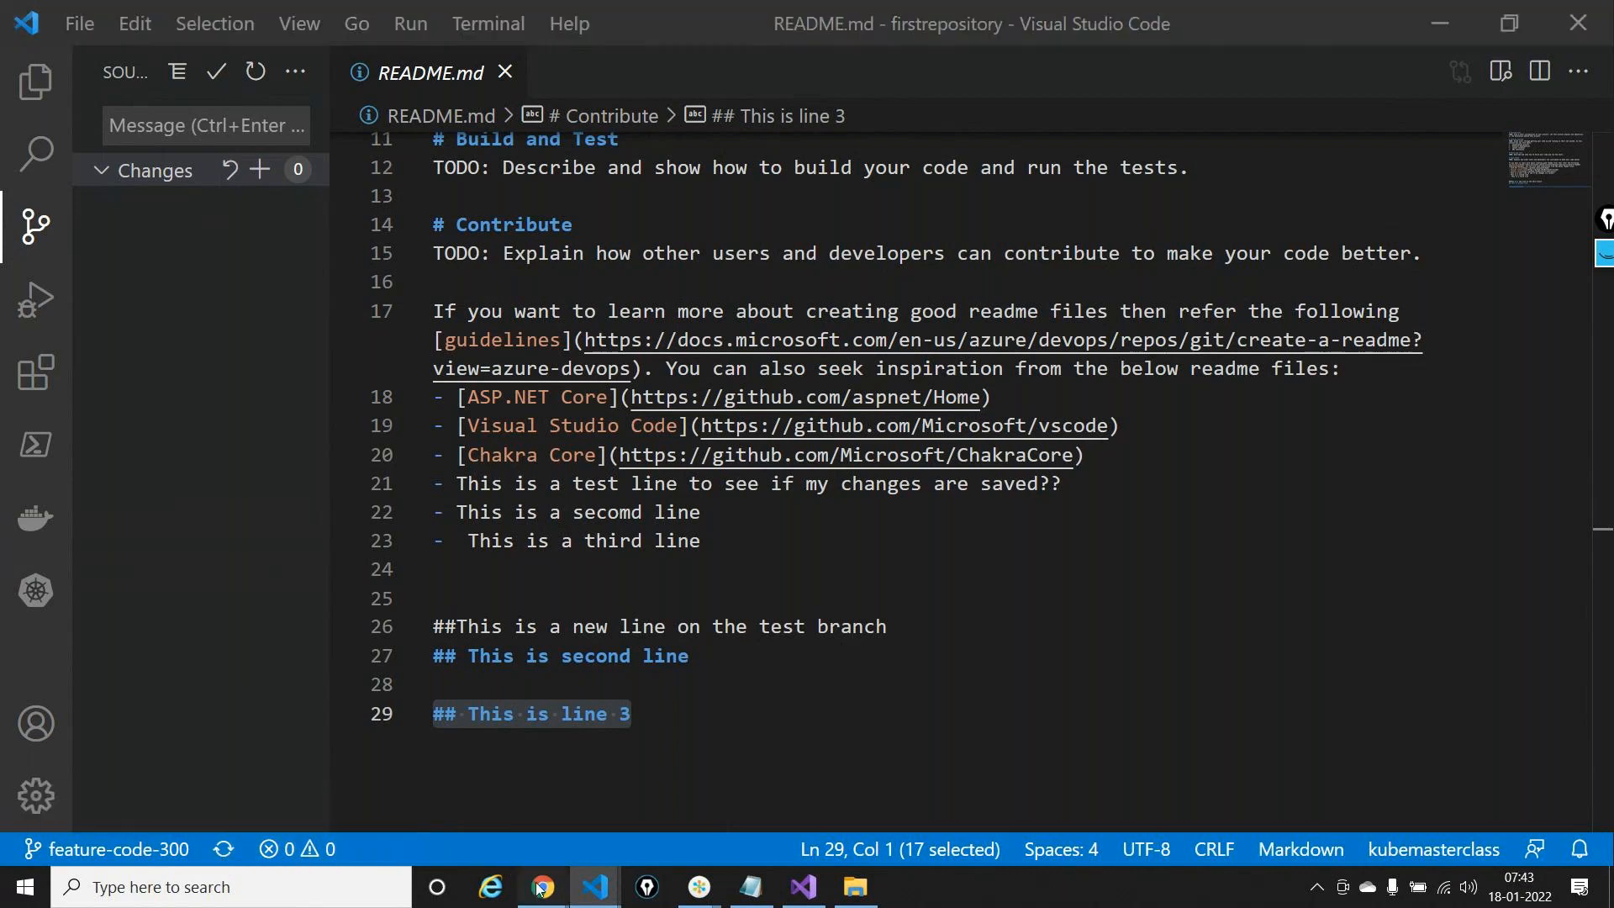
left_click(471, 790)
left_click(90, 53)
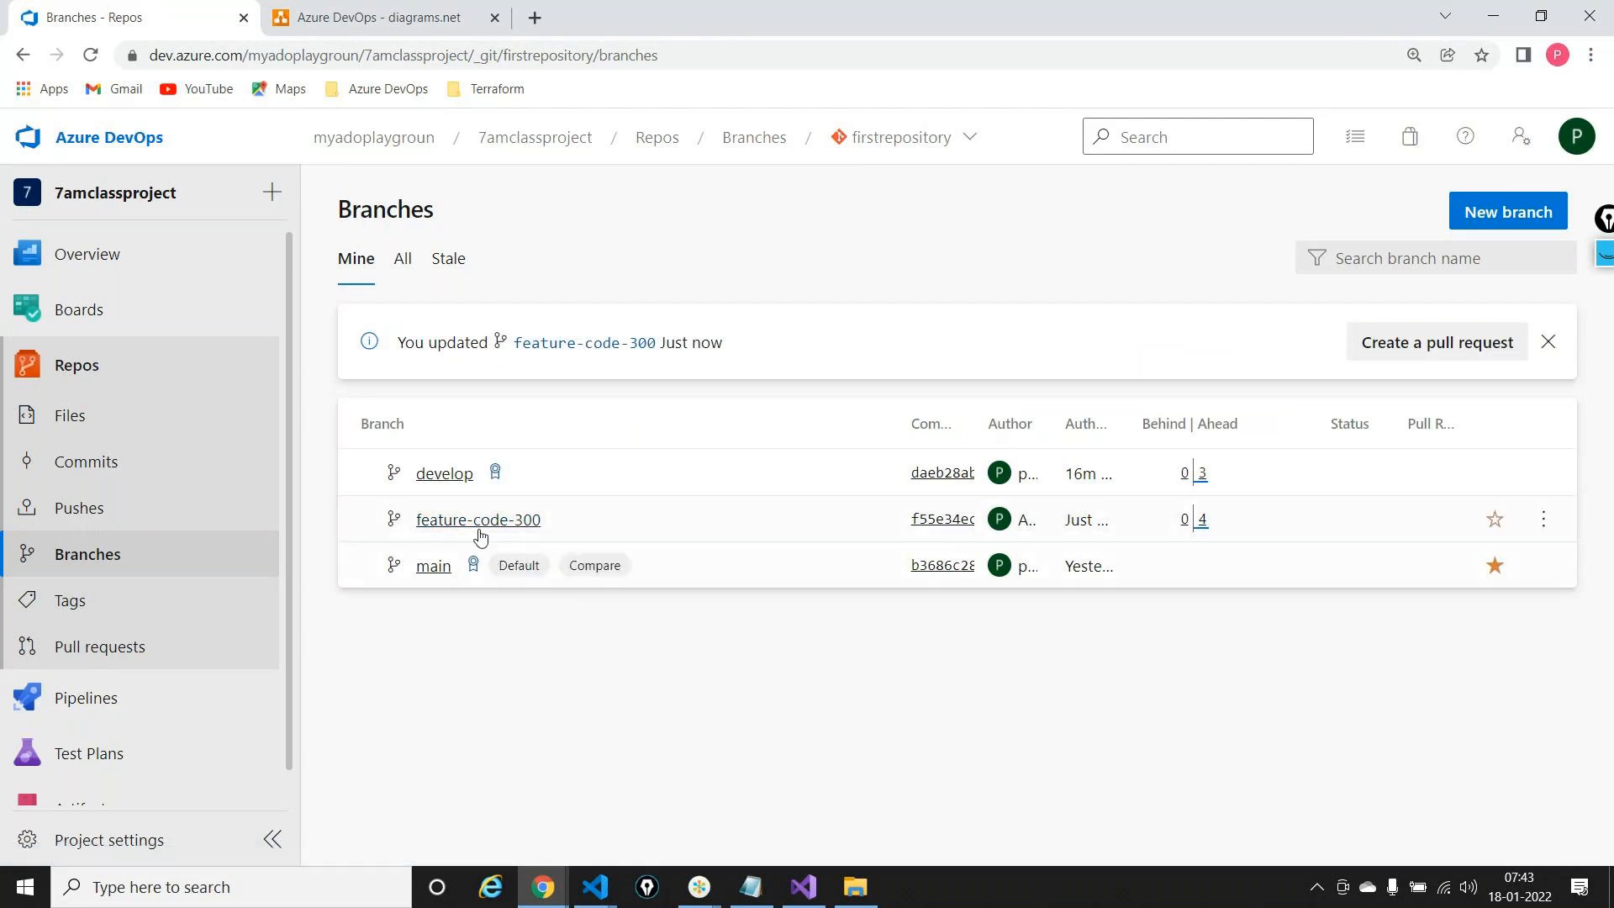
left_click(479, 521)
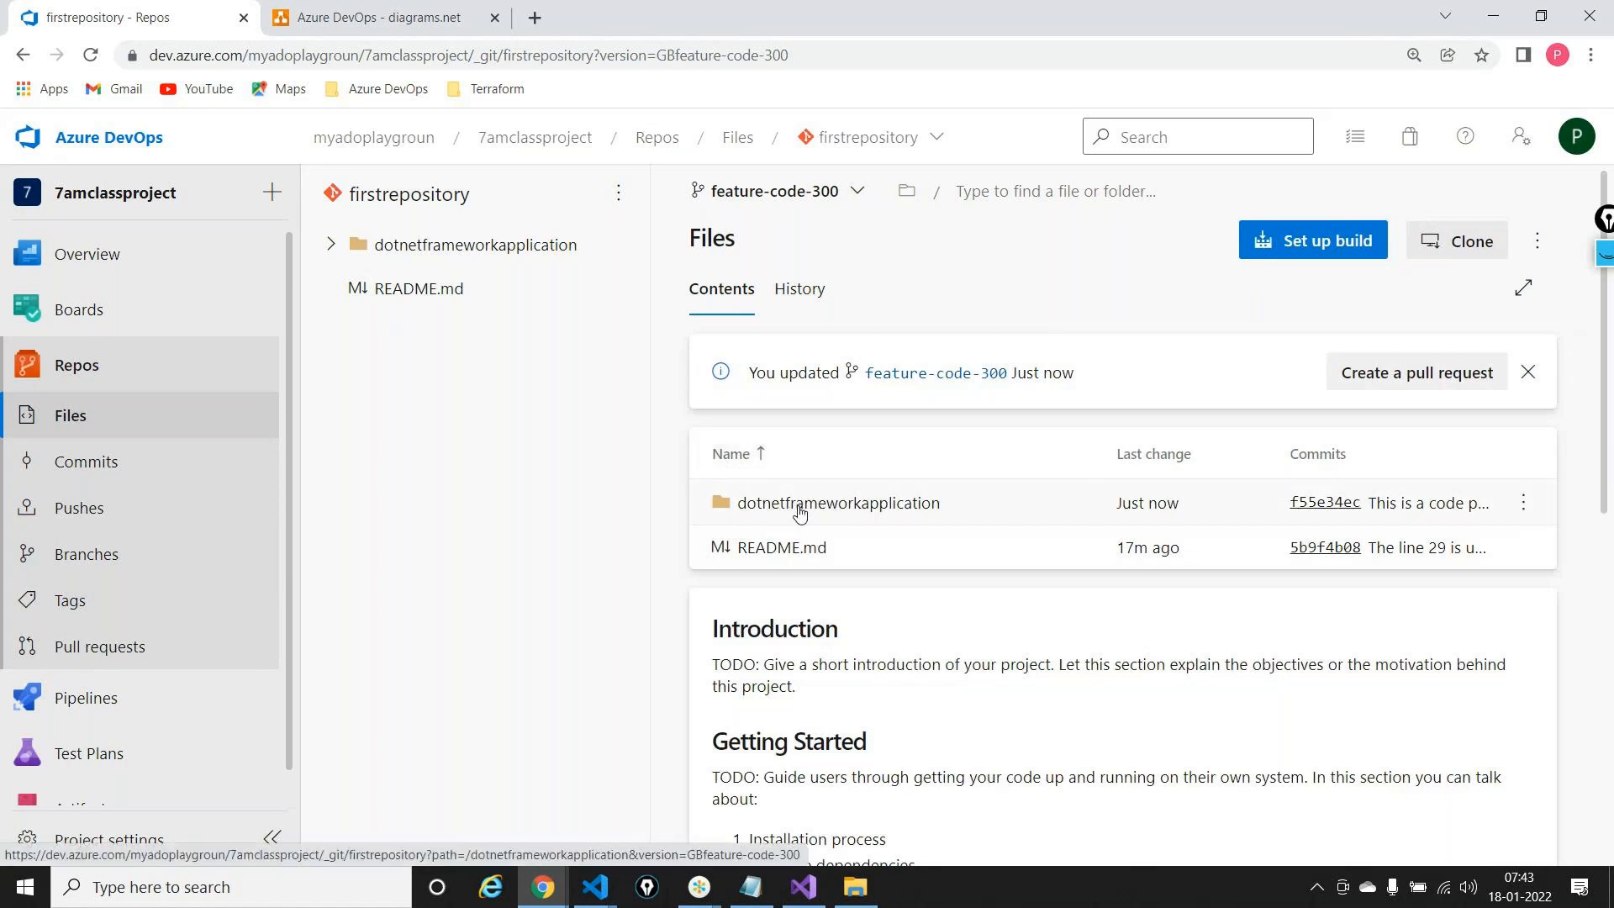
Compare the files of the develop branch with those of feature-code-300 by switching between the two branches
left_click(803, 198)
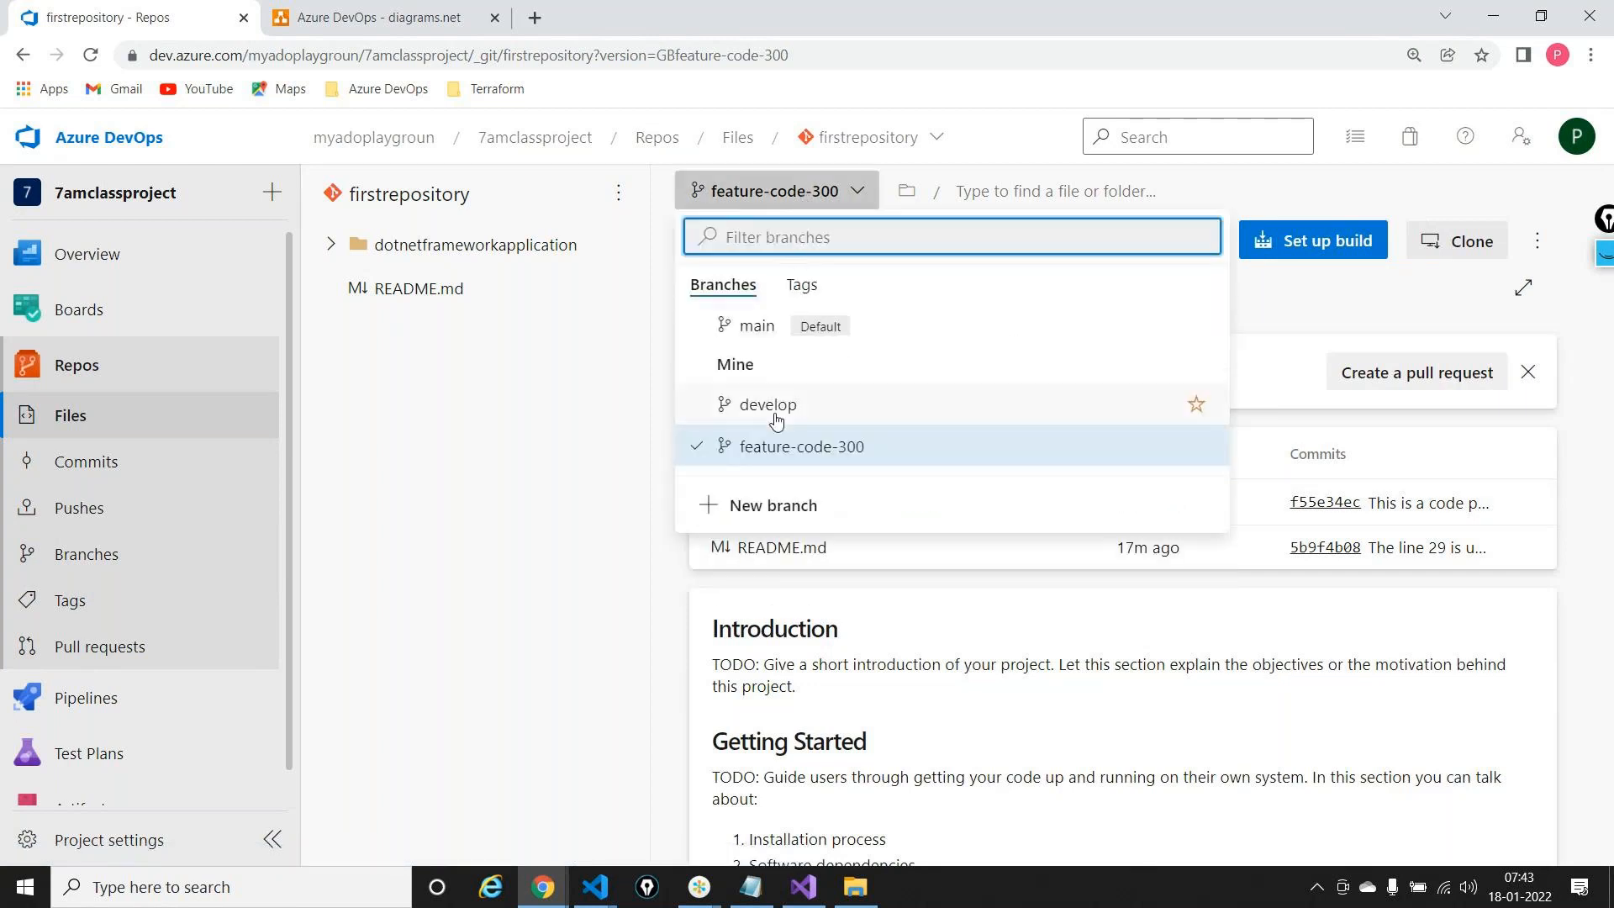
left_click(775, 420)
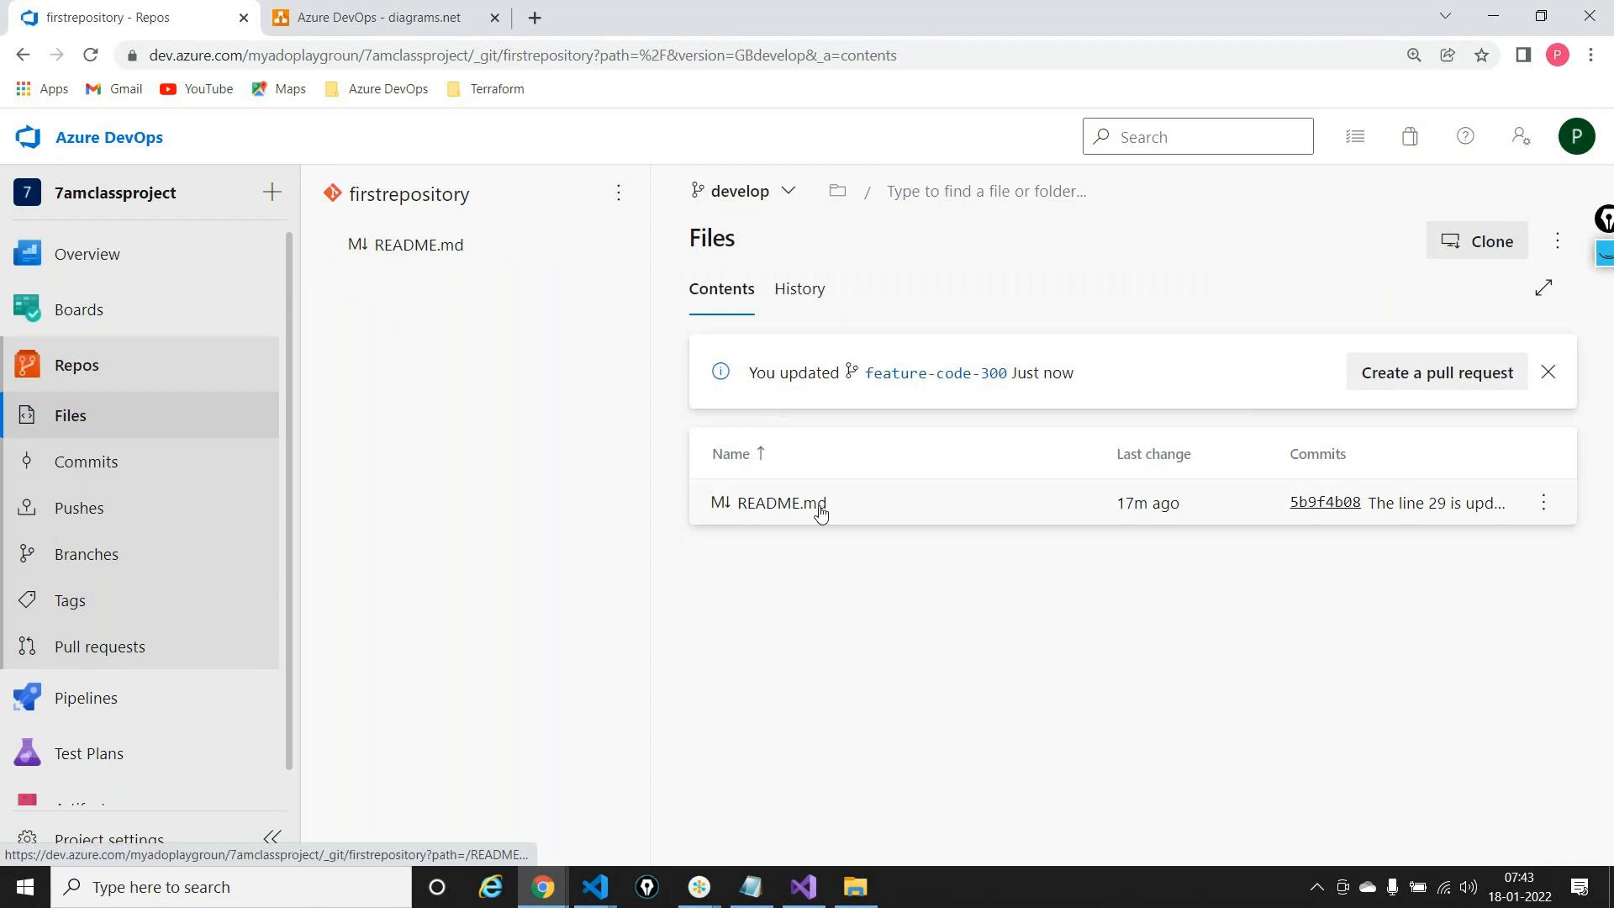
left_click(733, 196)
left_click(776, 447)
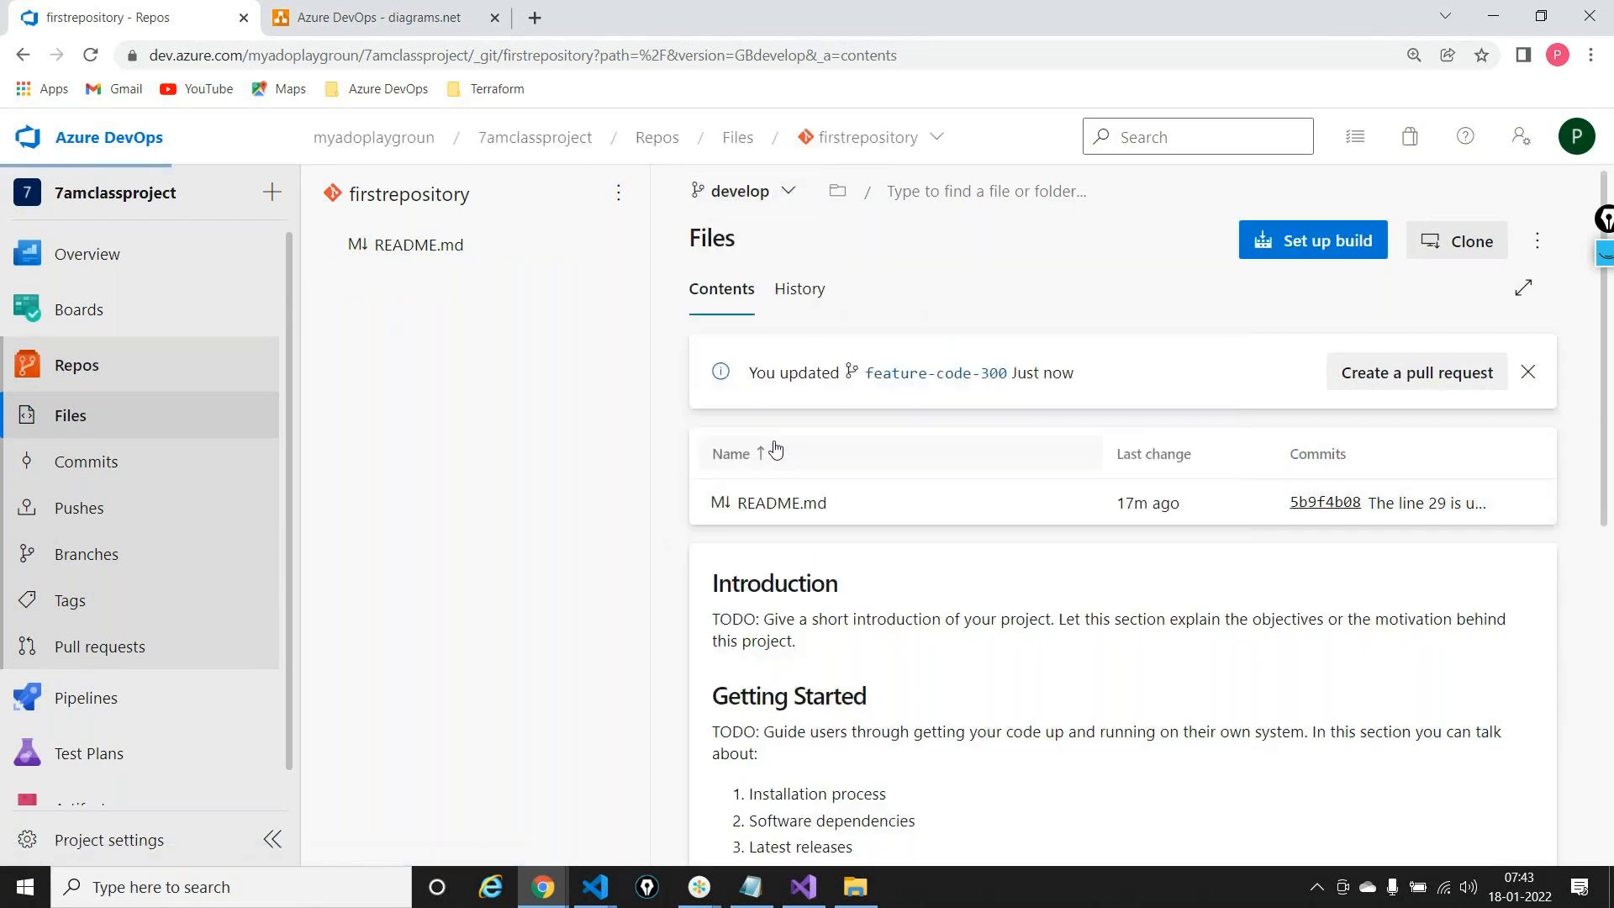
Start a new pull request from feature-code-300 and set its target branch to develop
left_click(1385, 374)
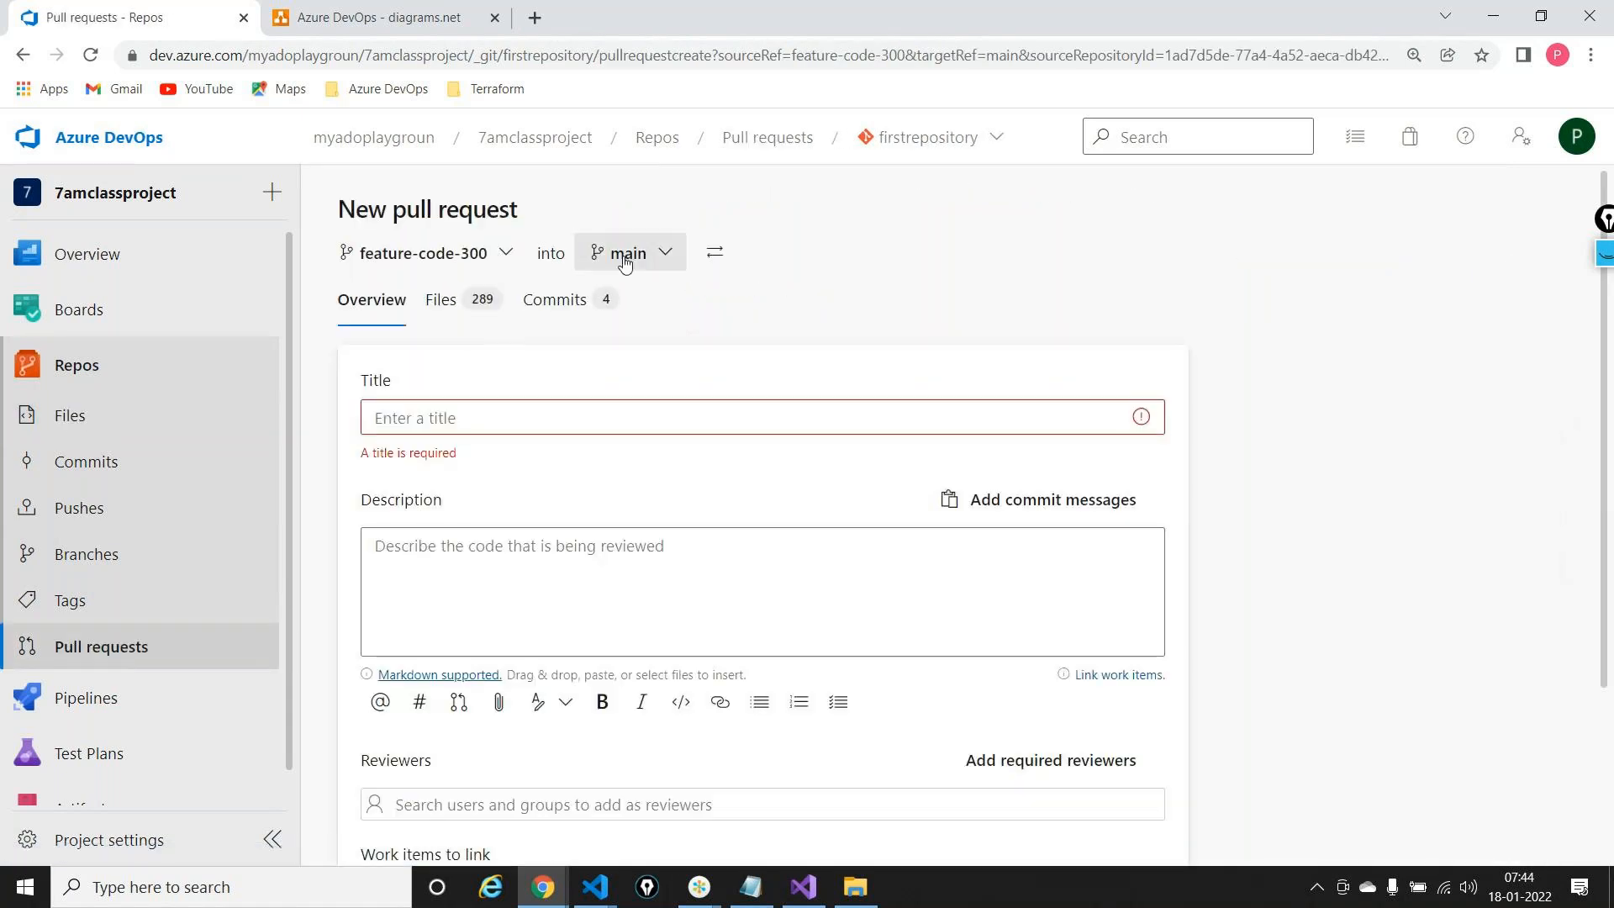
left_click(626, 253)
left_click(675, 389)
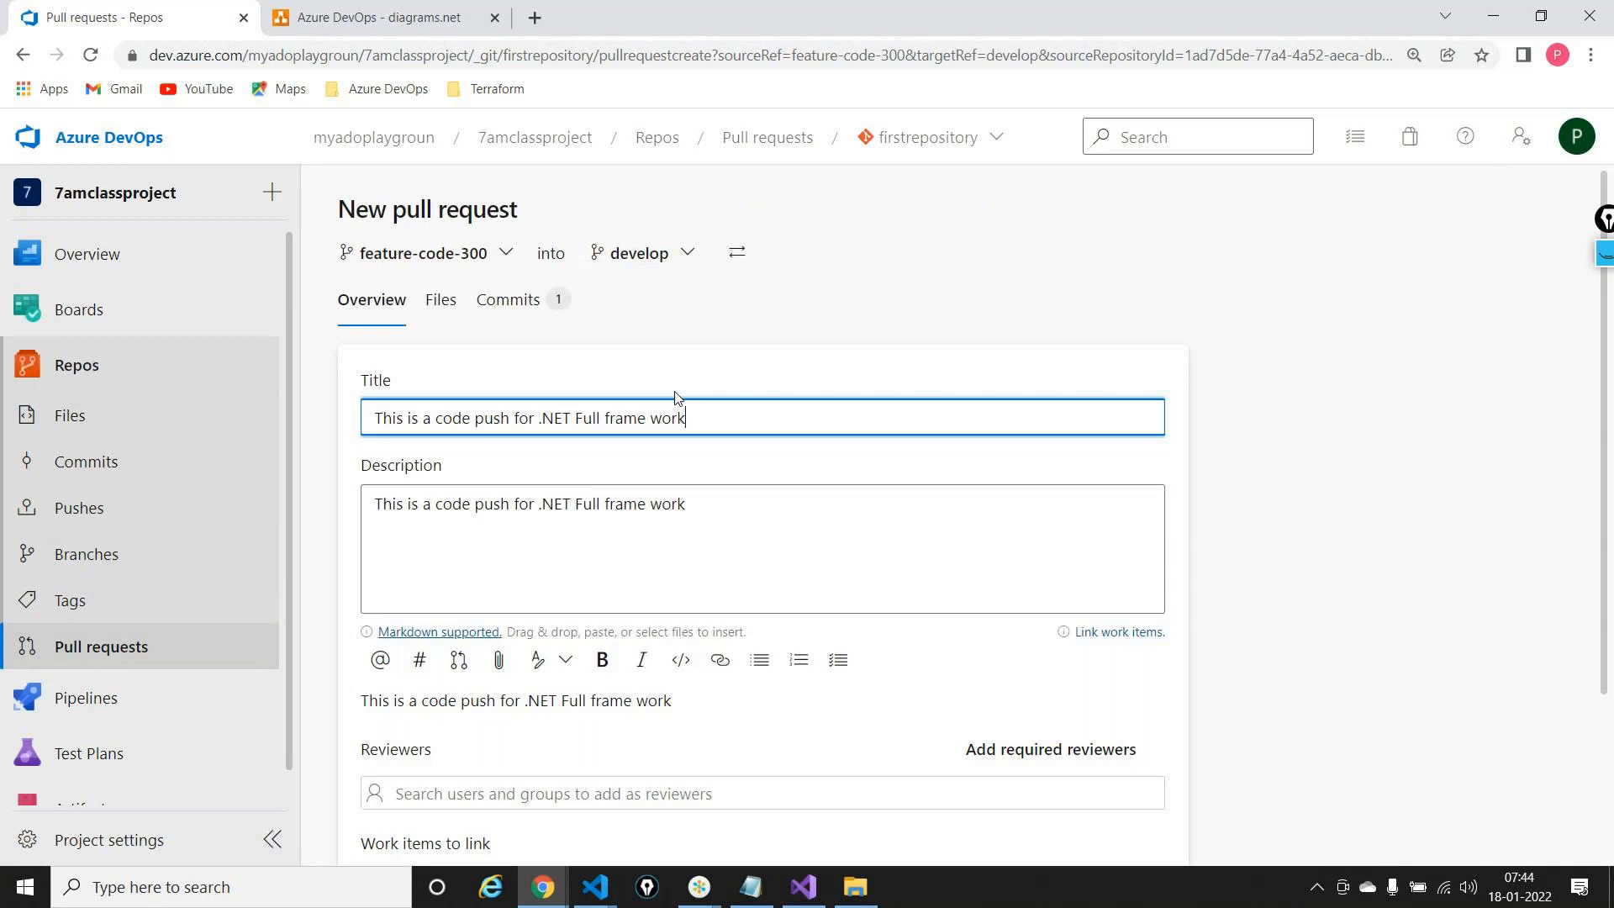
Review the commits and the changed files included in the new pull request
left_click(557, 301)
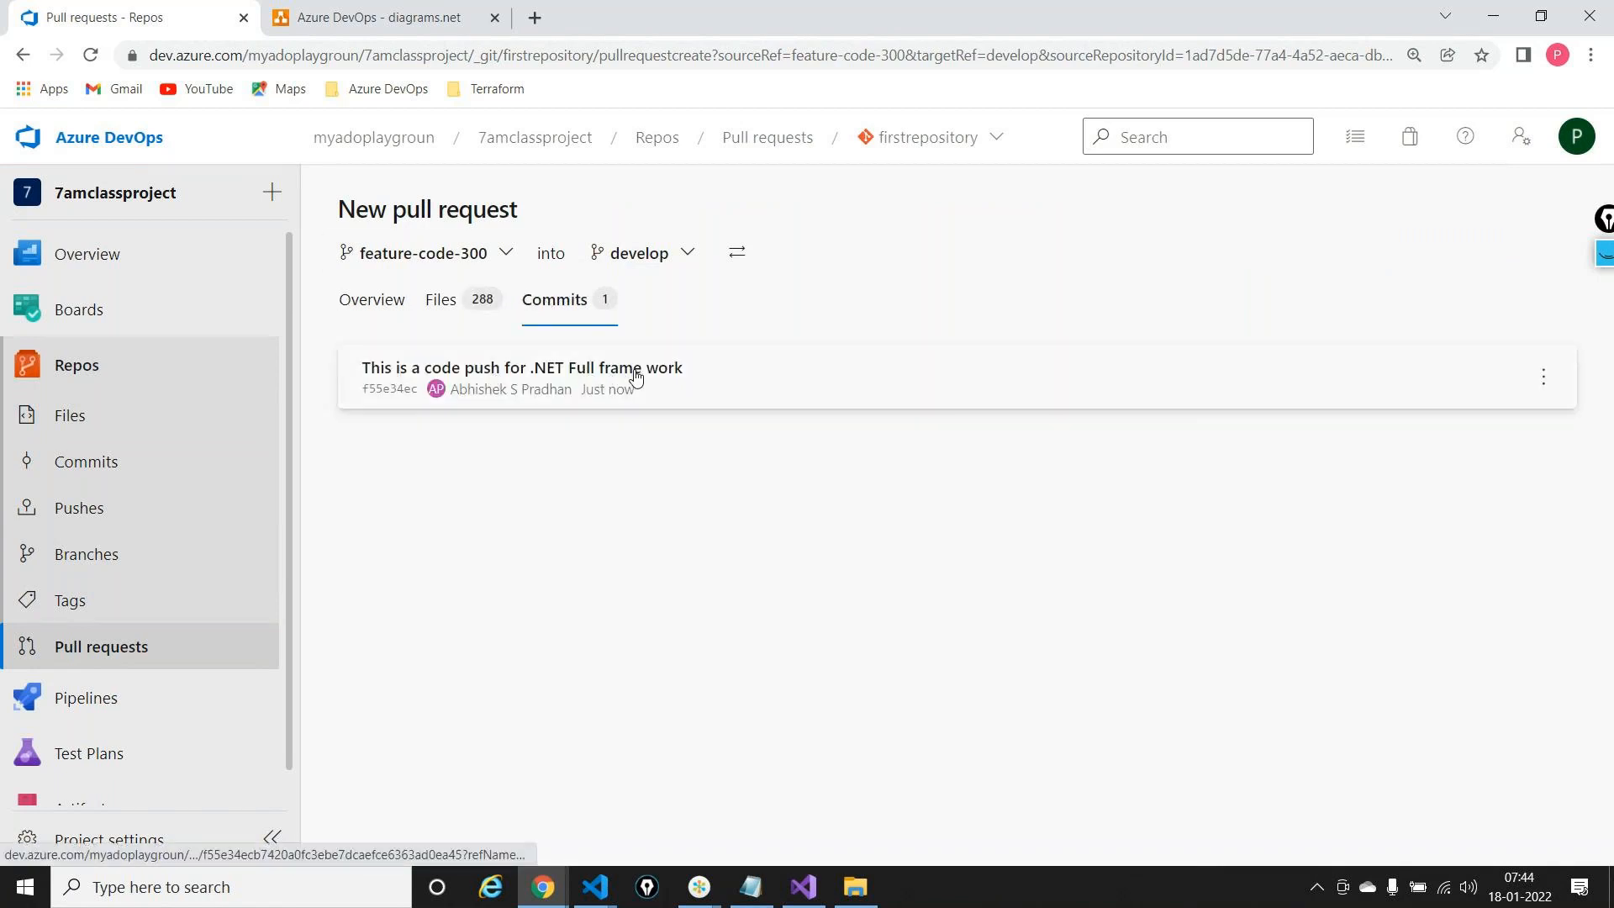
left_click(466, 310)
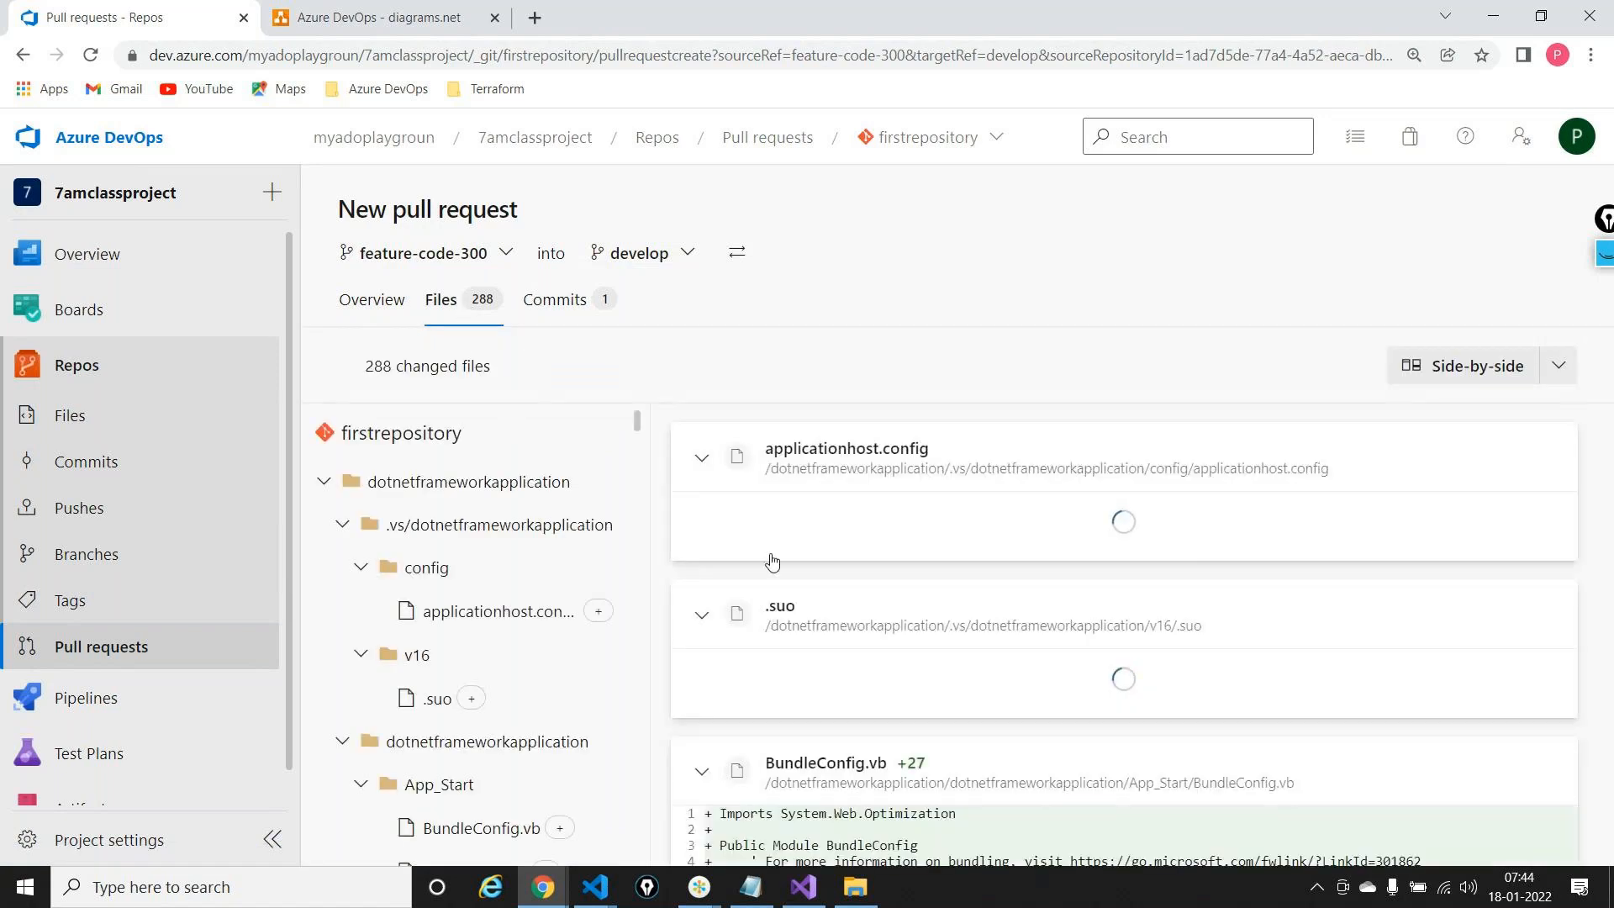
scroll(770, 559, "down", 5)
scroll(772, 555, "down", 15)
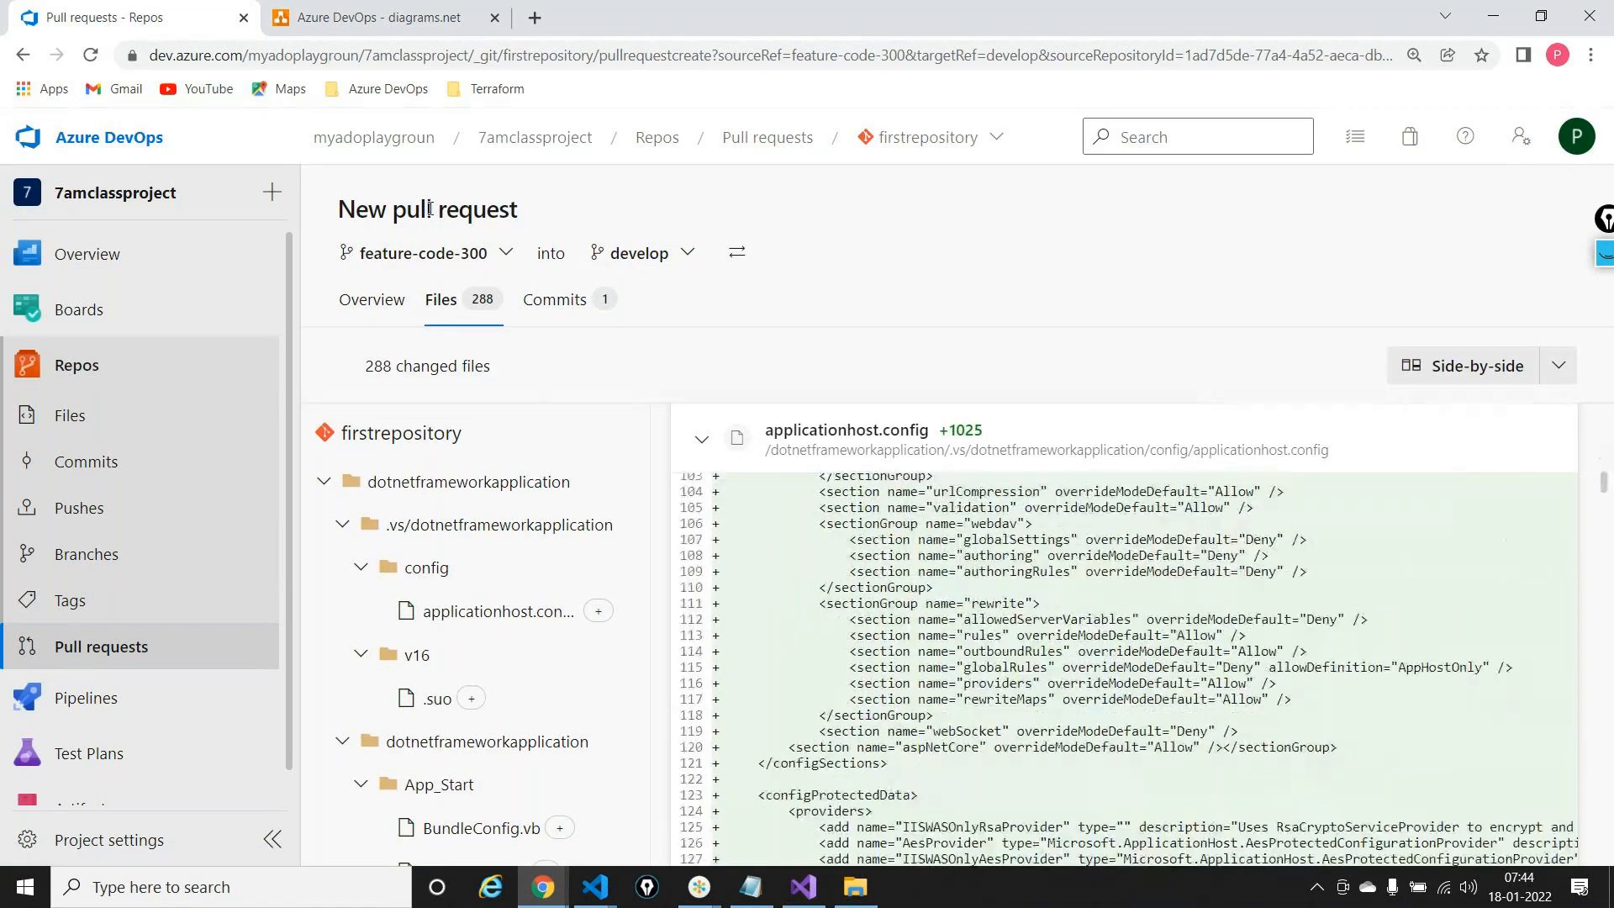
Link Issue 11 "Write a .NET full framework project and commit it to the develop branch" and create the pull request
left_click(377, 309)
scroll(614, 525, "down", 3)
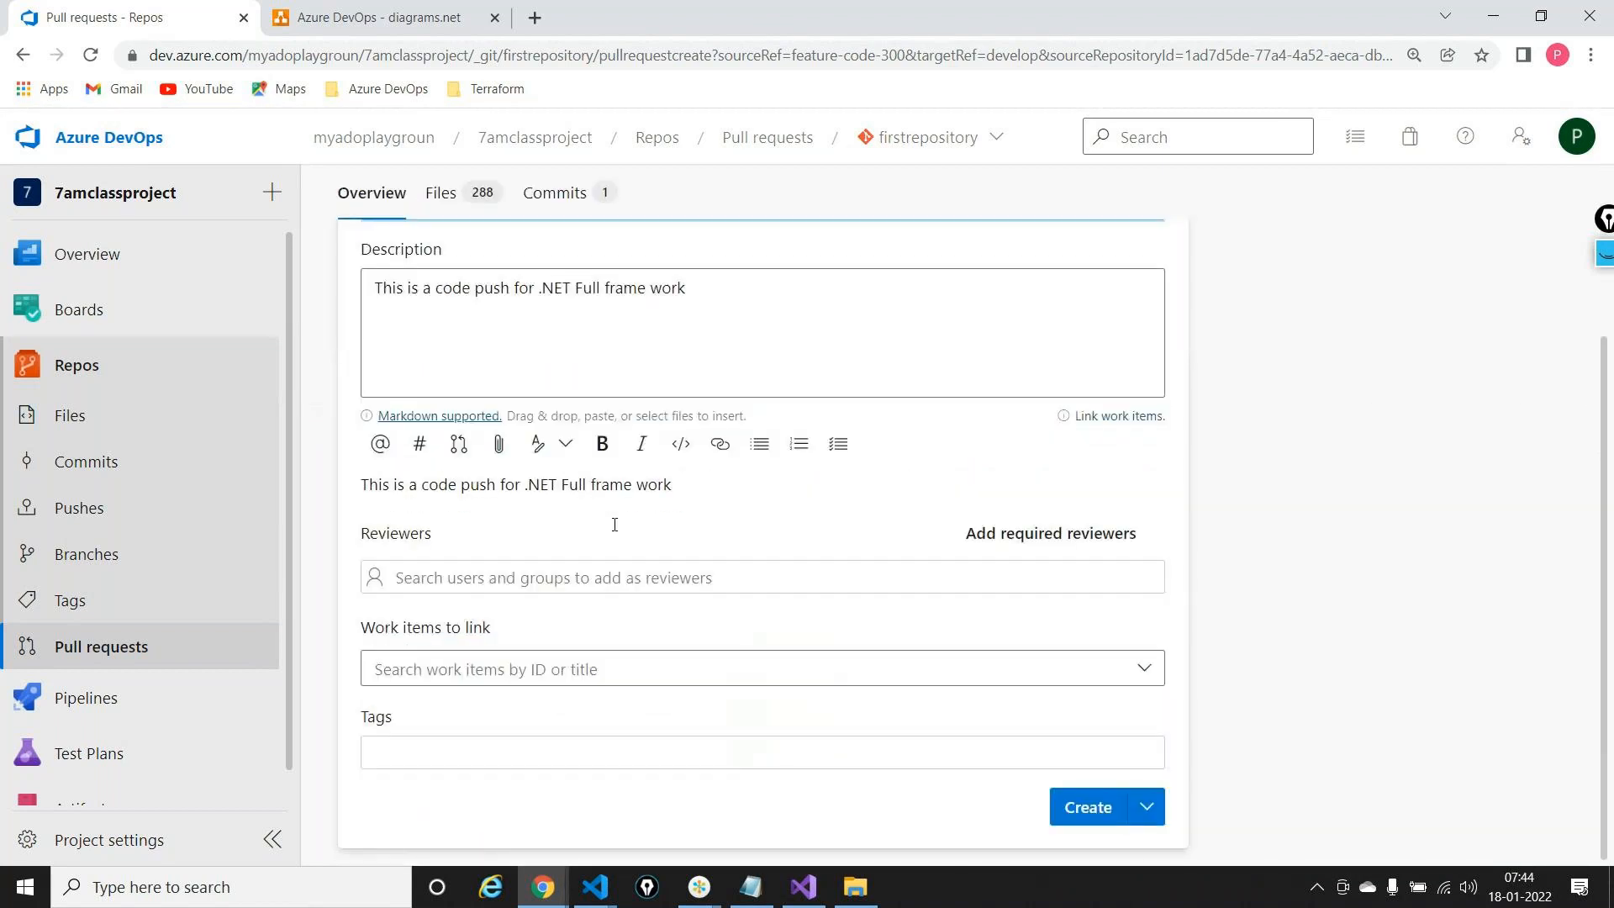
left_click(507, 669)
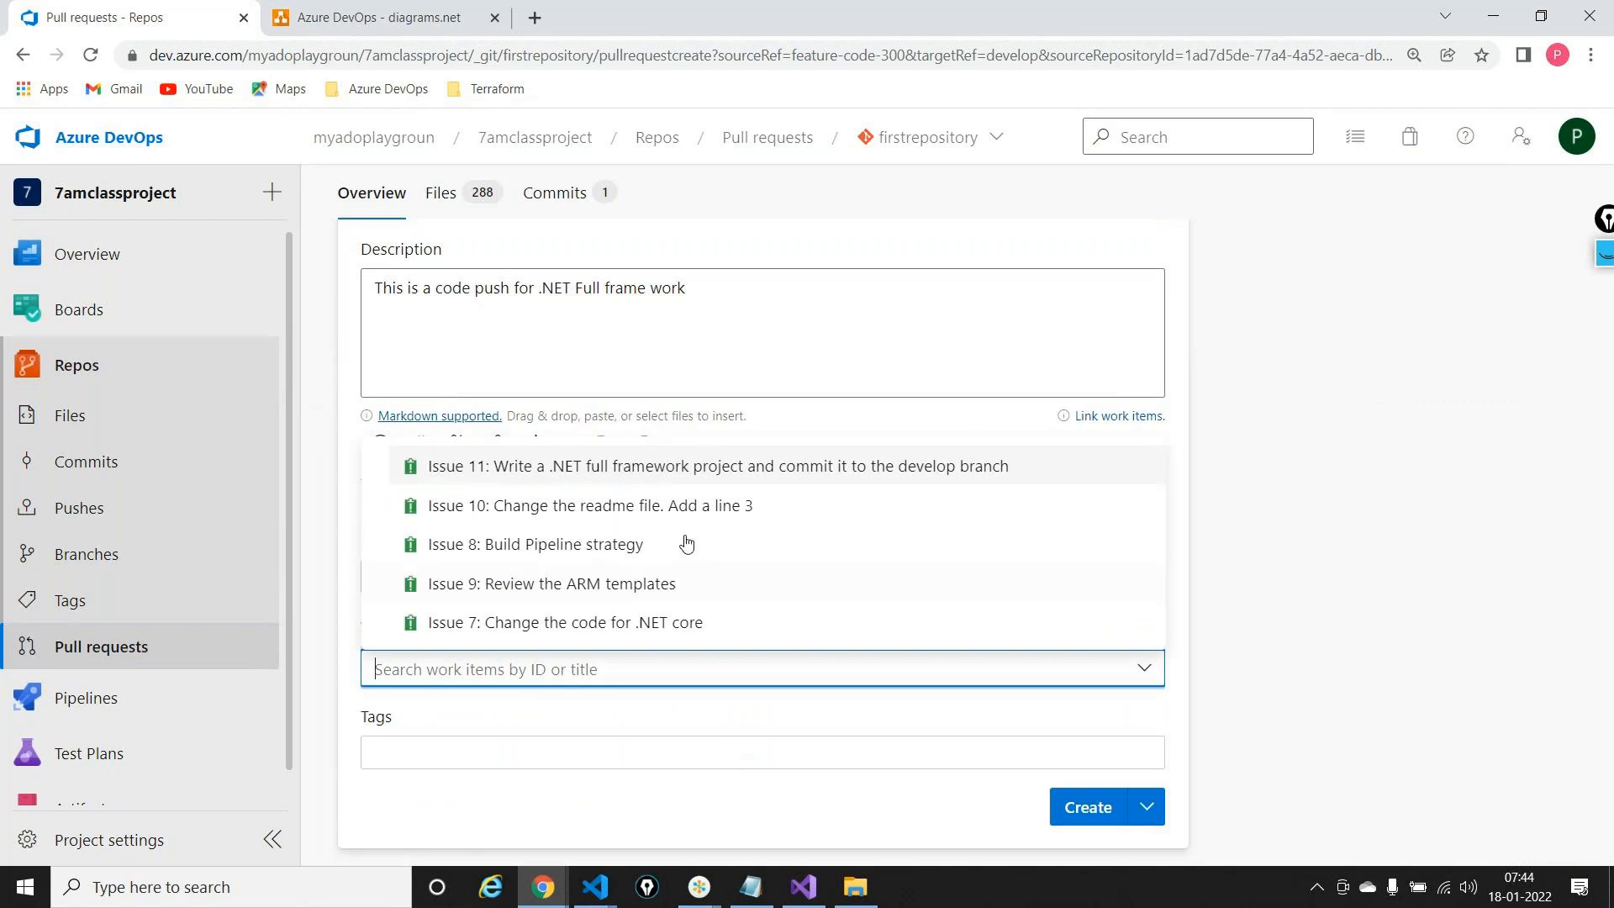
left_click(619, 468)
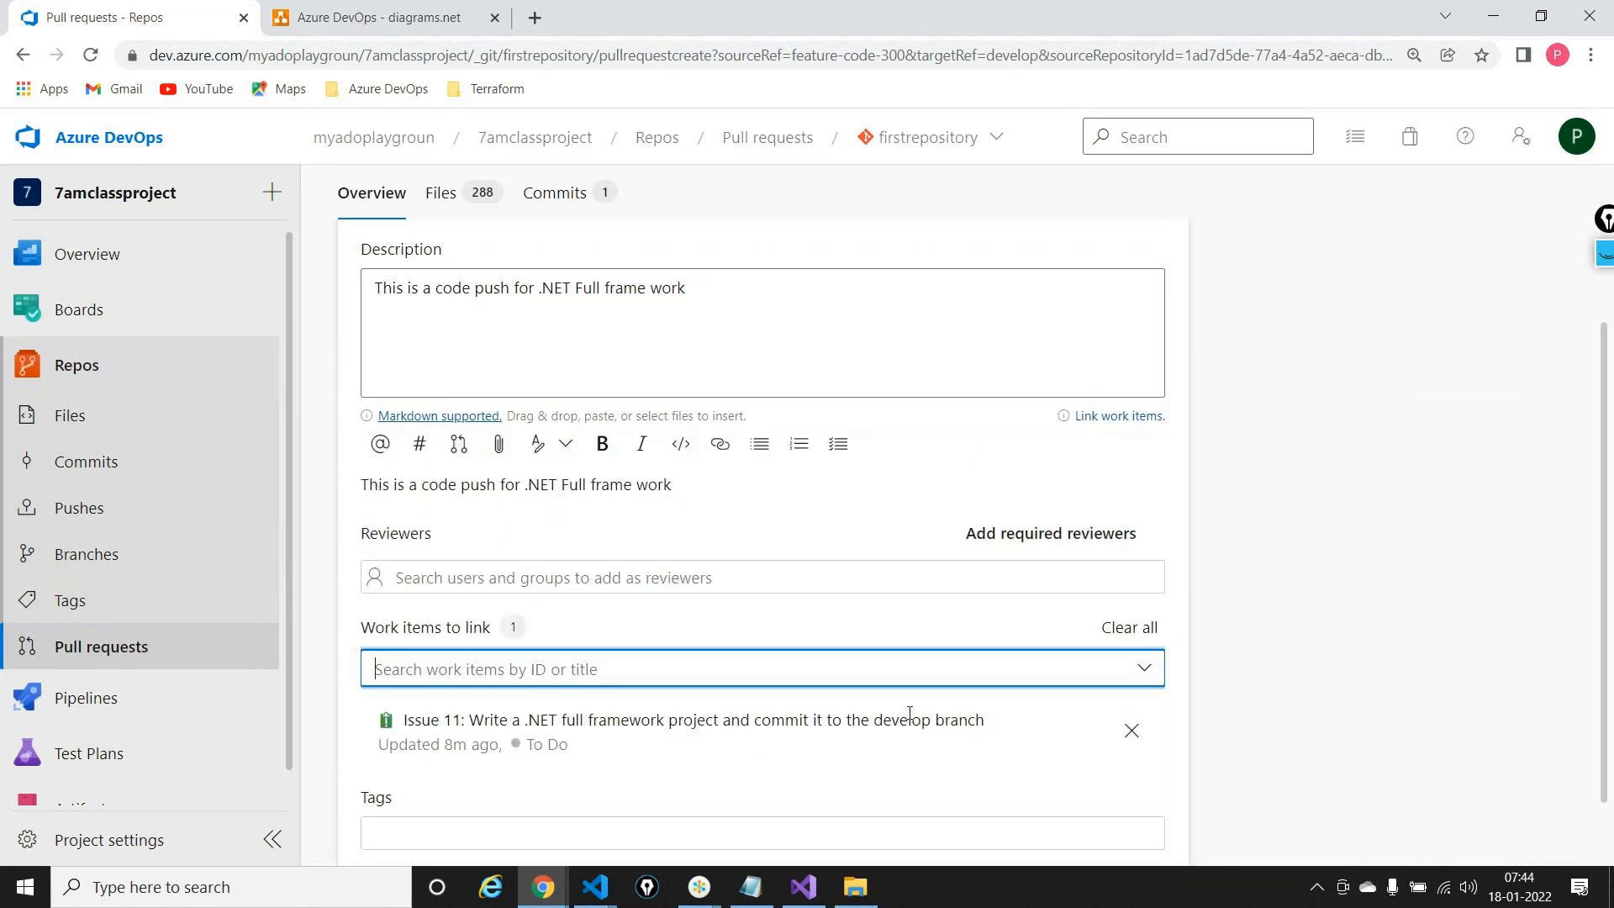
scroll(1014, 765, "down", 1)
scroll(1014, 764, "down", 1)
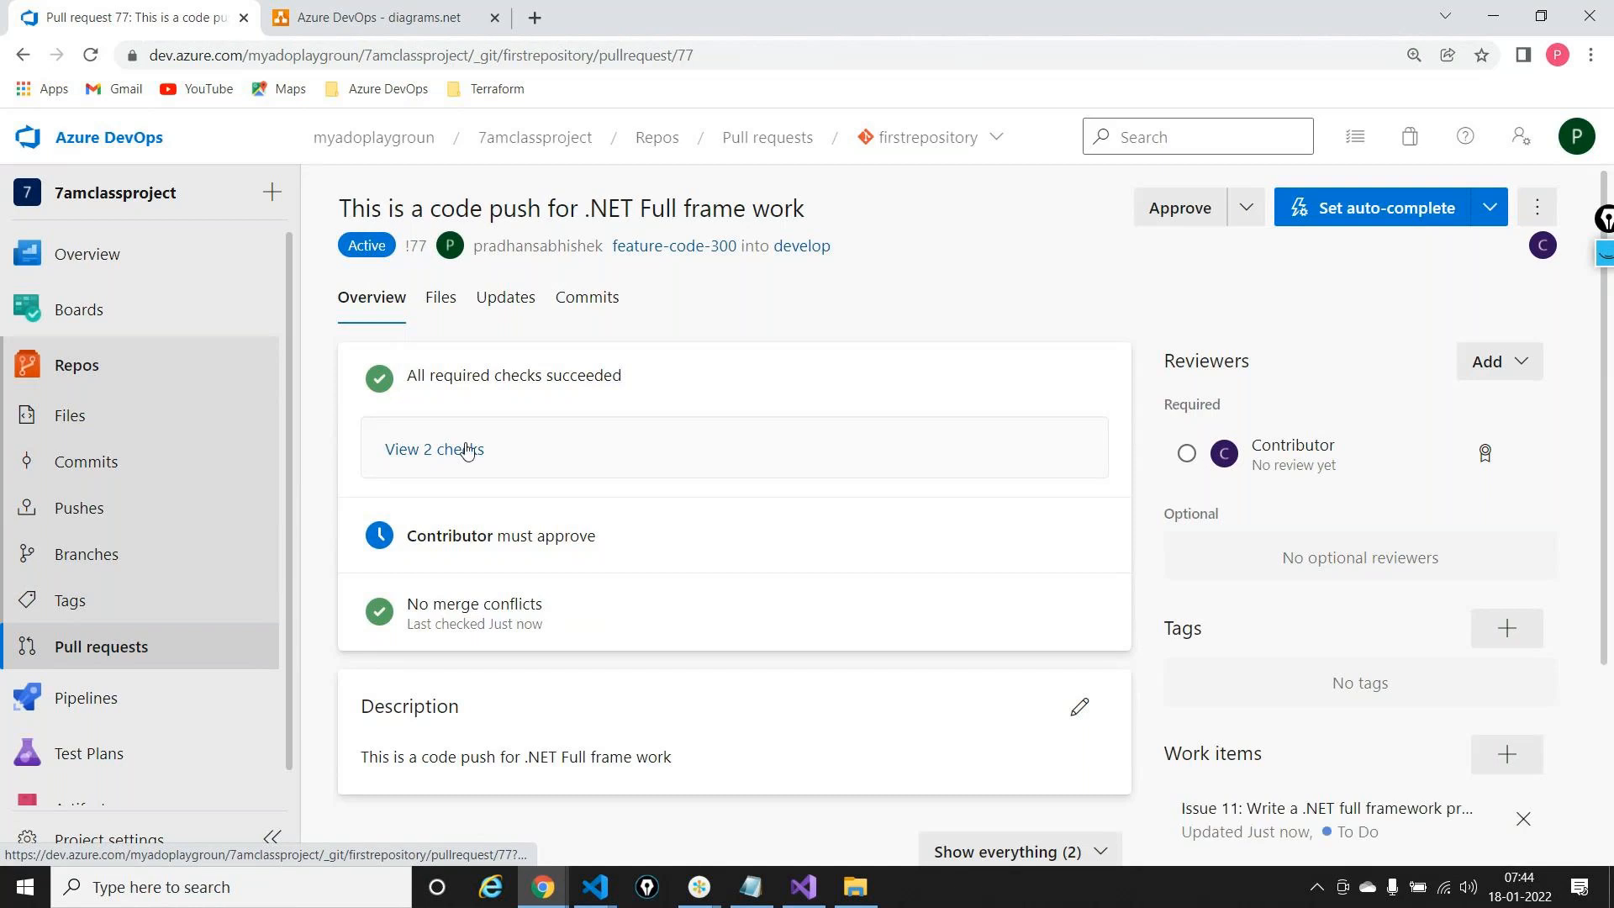
Examine the pull request's required checks, linked work item, and required approver
left_click(459, 449)
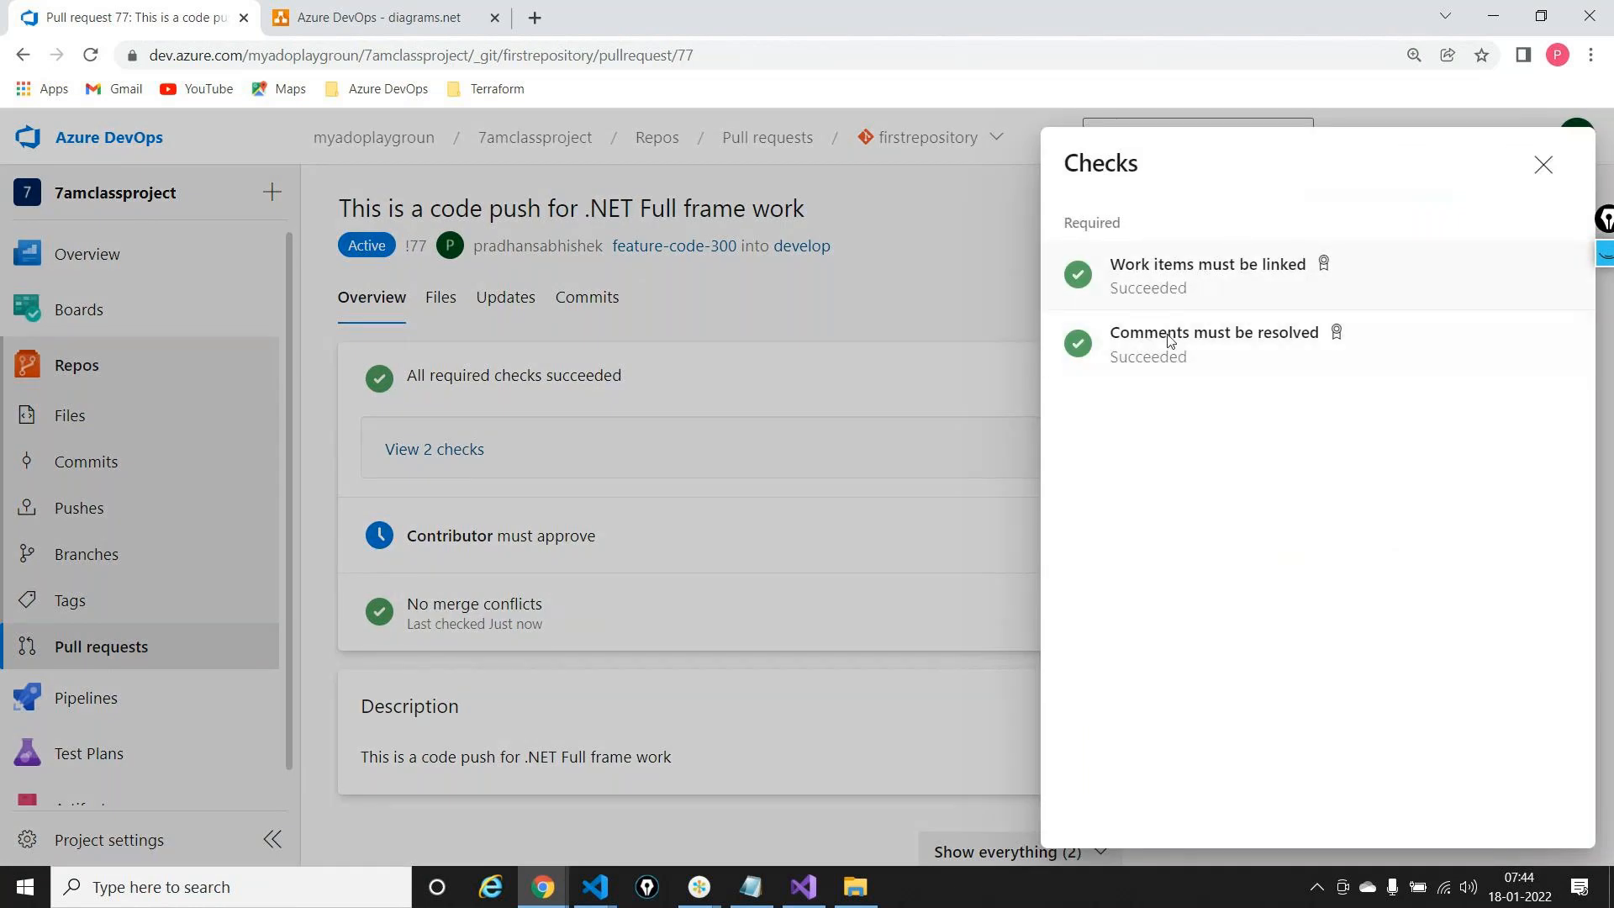
left_click(1545, 165)
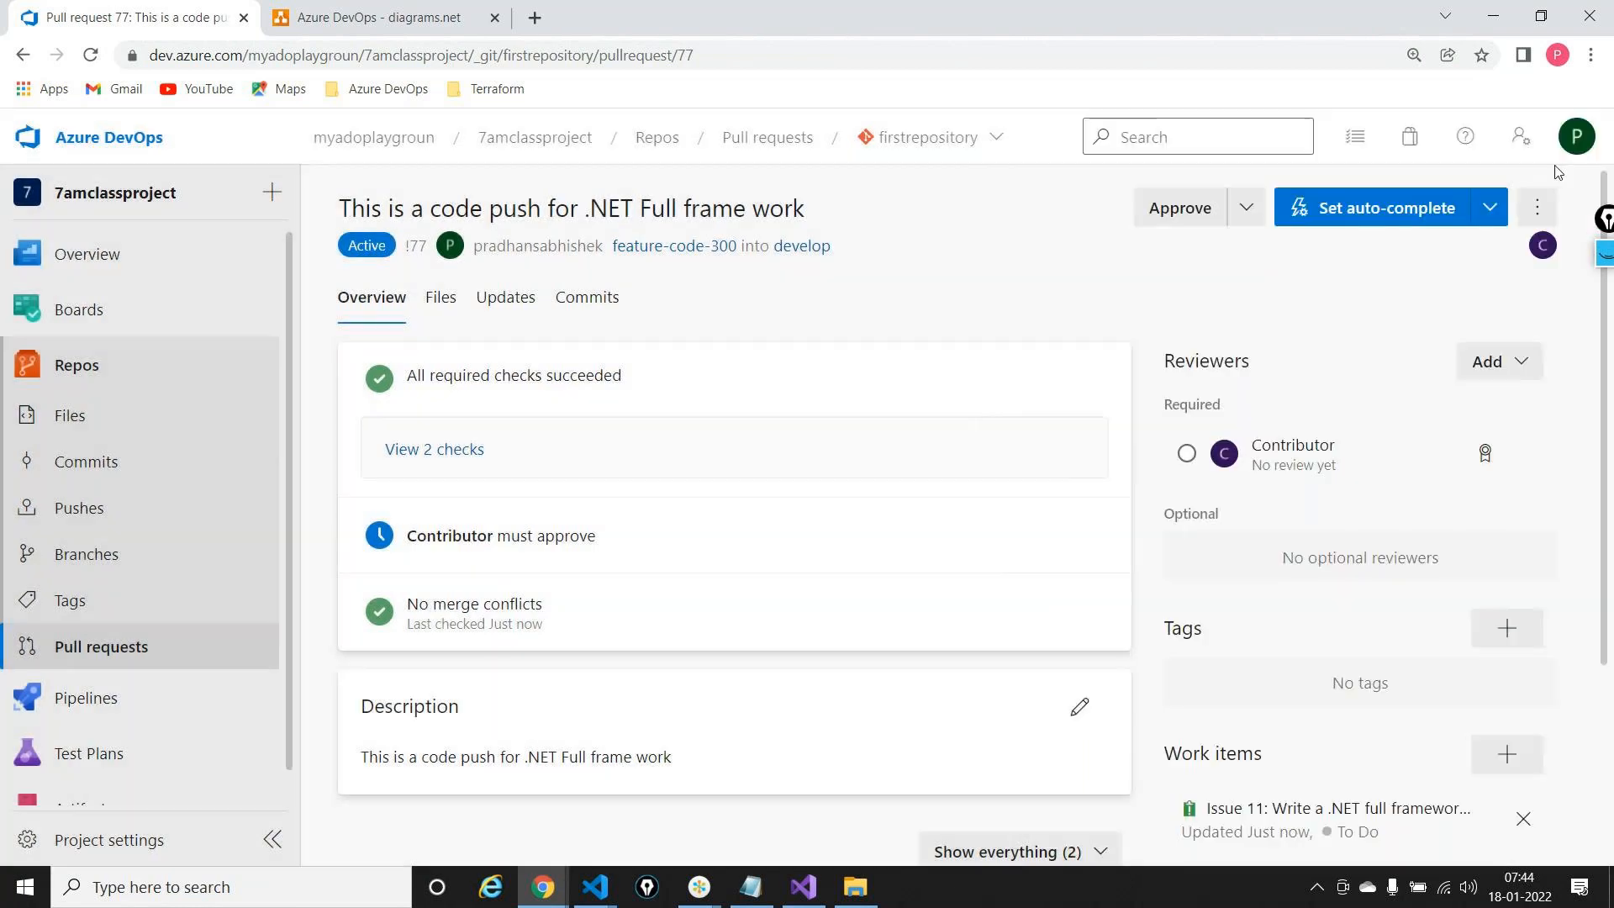
scroll(966, 559, "down", 3)
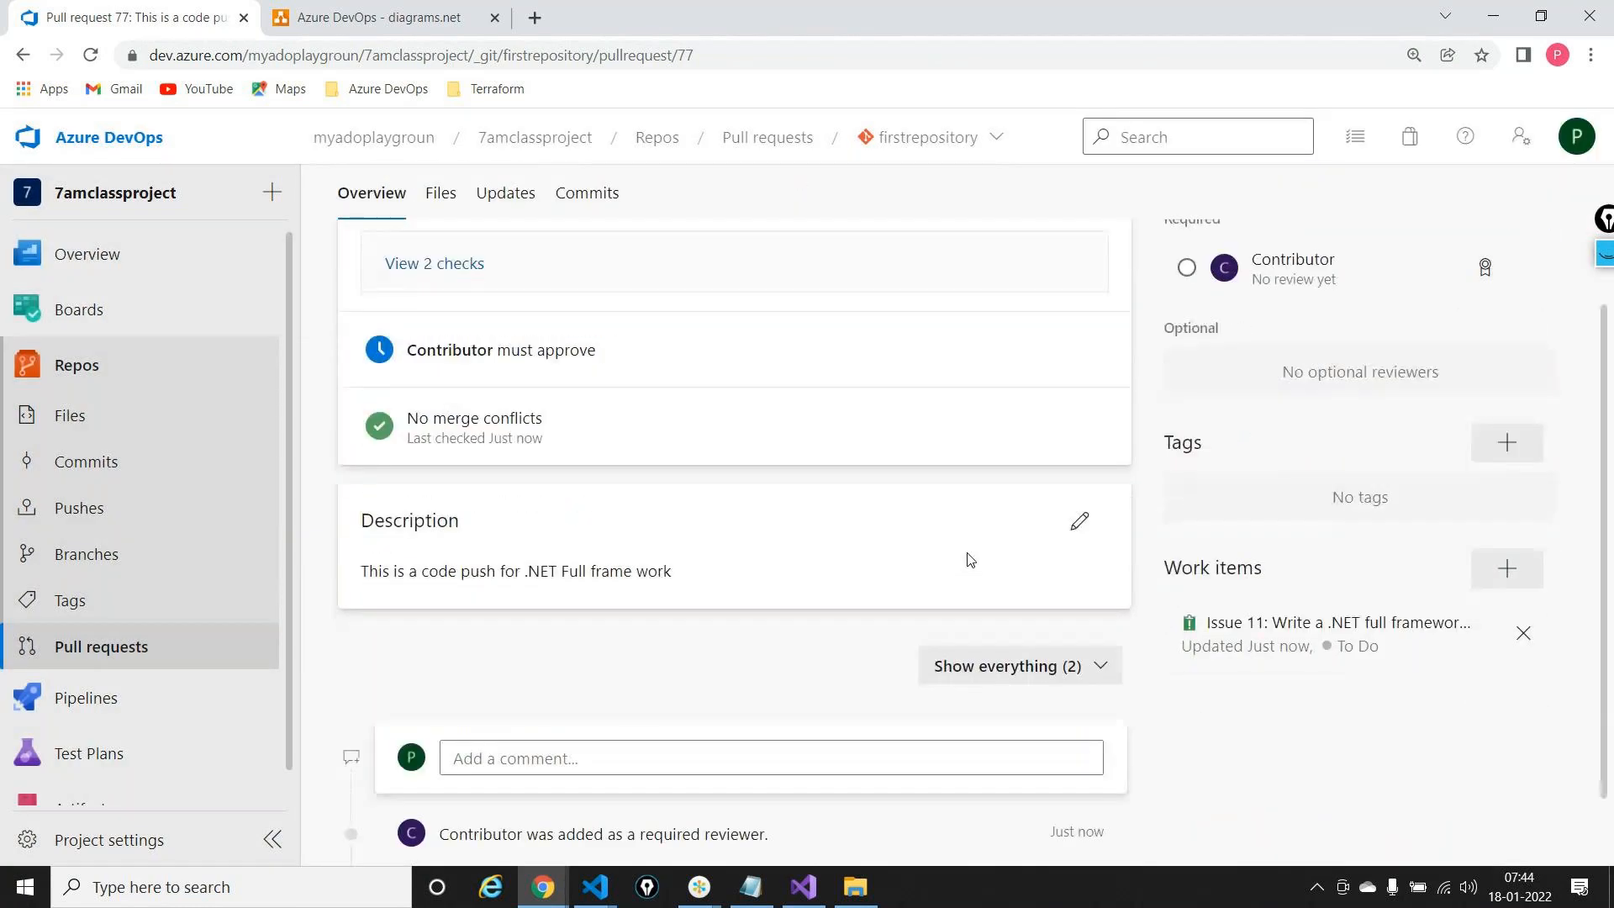
scroll(967, 559, "up", 3)
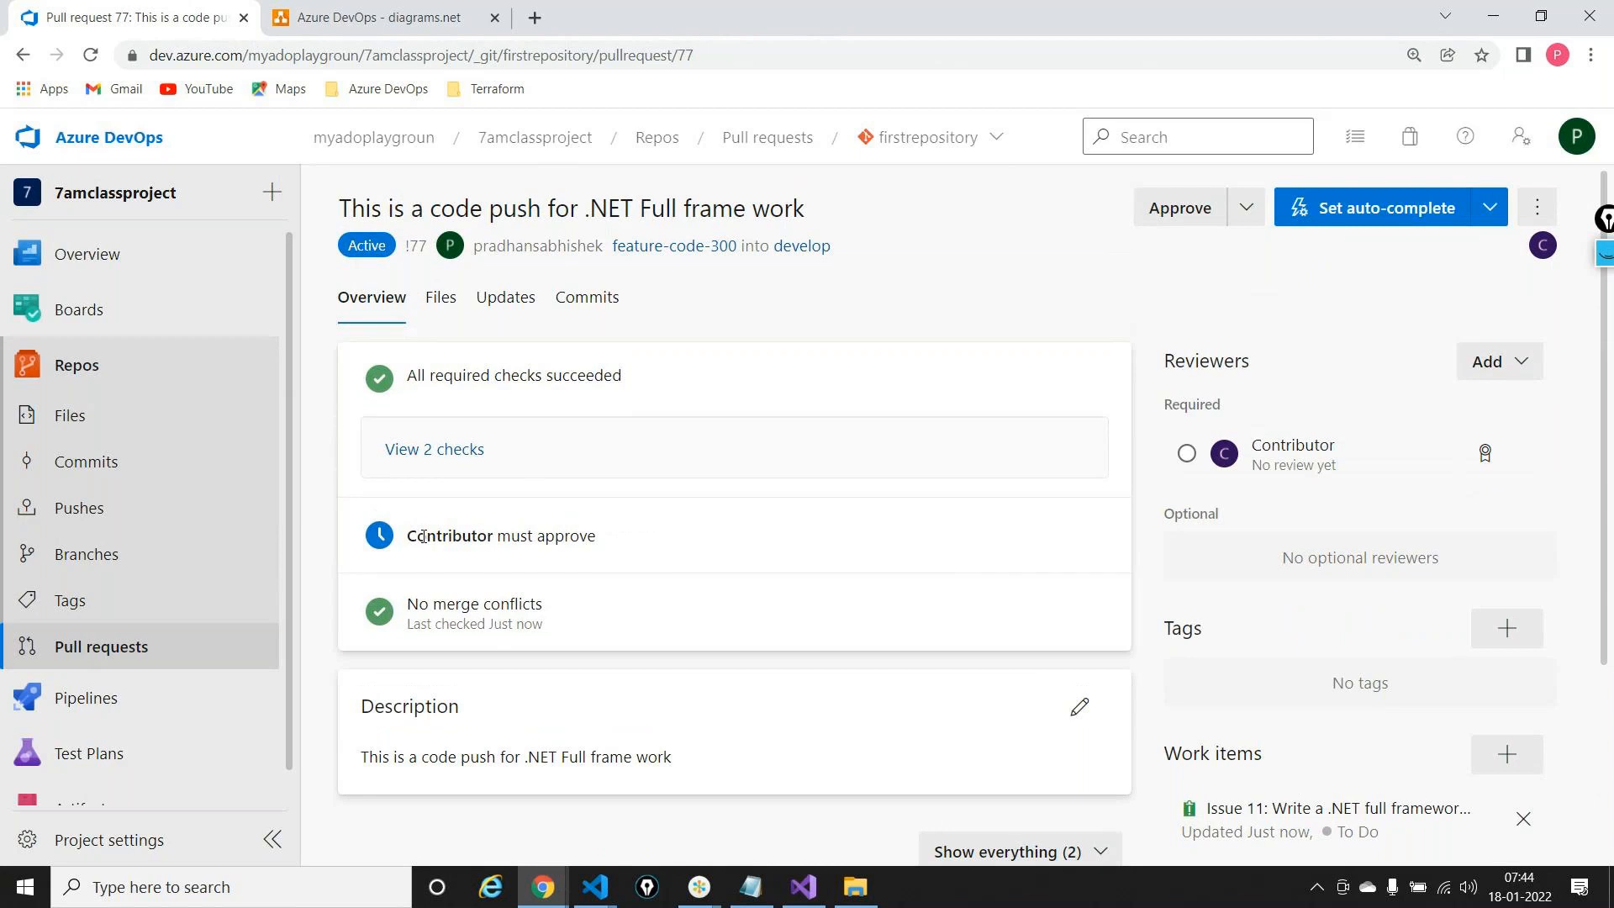
double_click(423, 537)
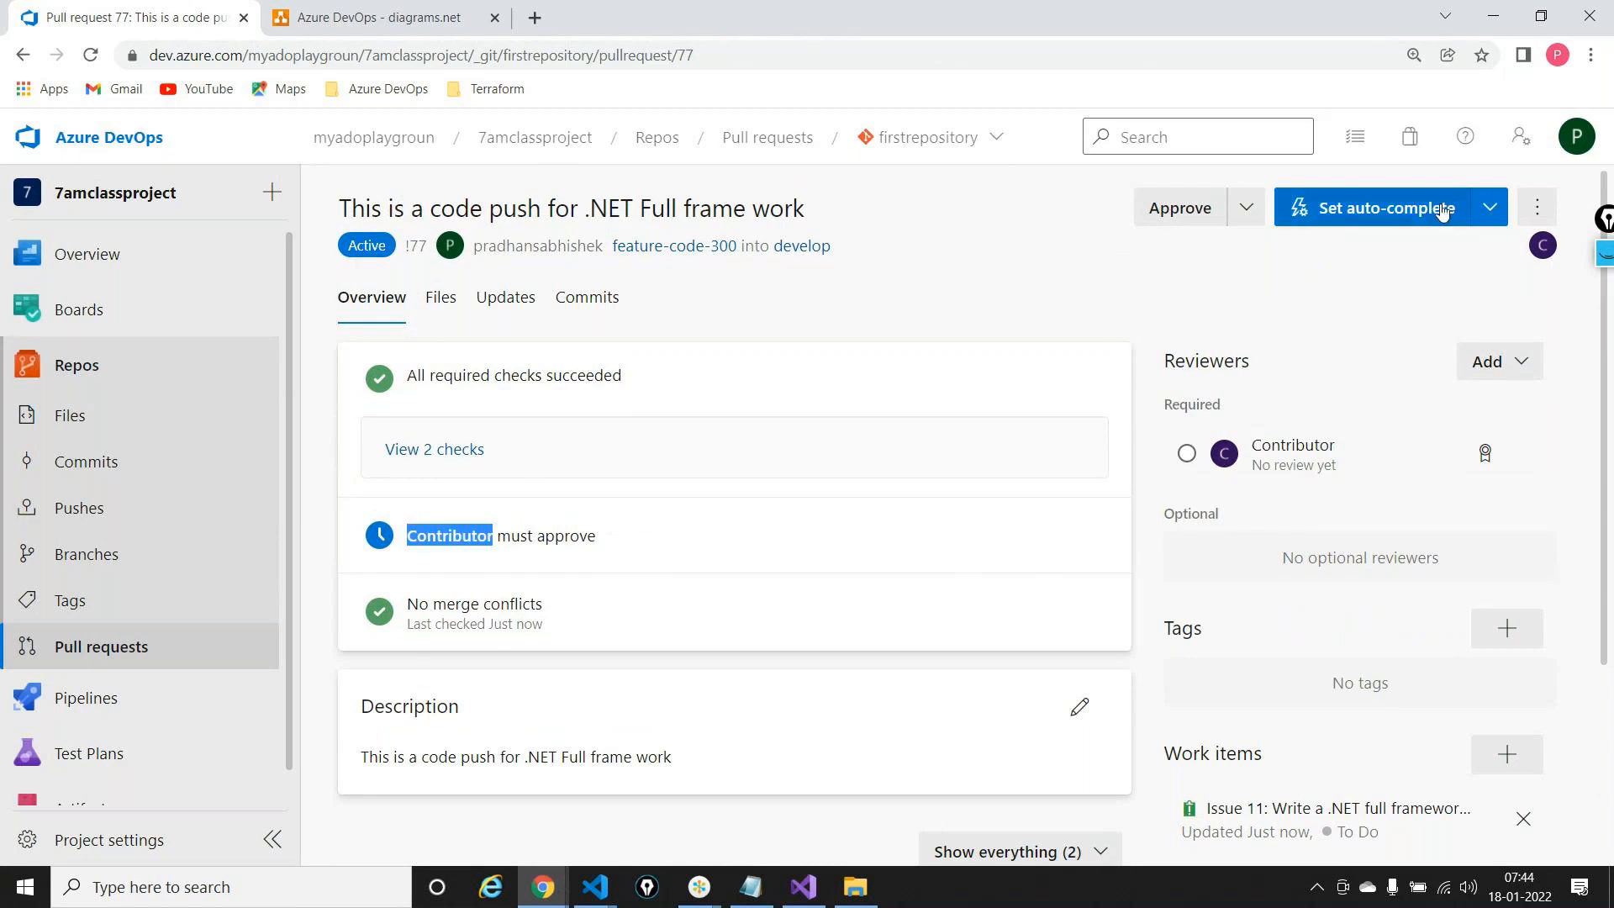
Set the pull request to auto-complete with Merge (no fast forward), deleting feature-code-300 after merging
left_click(1345, 211)
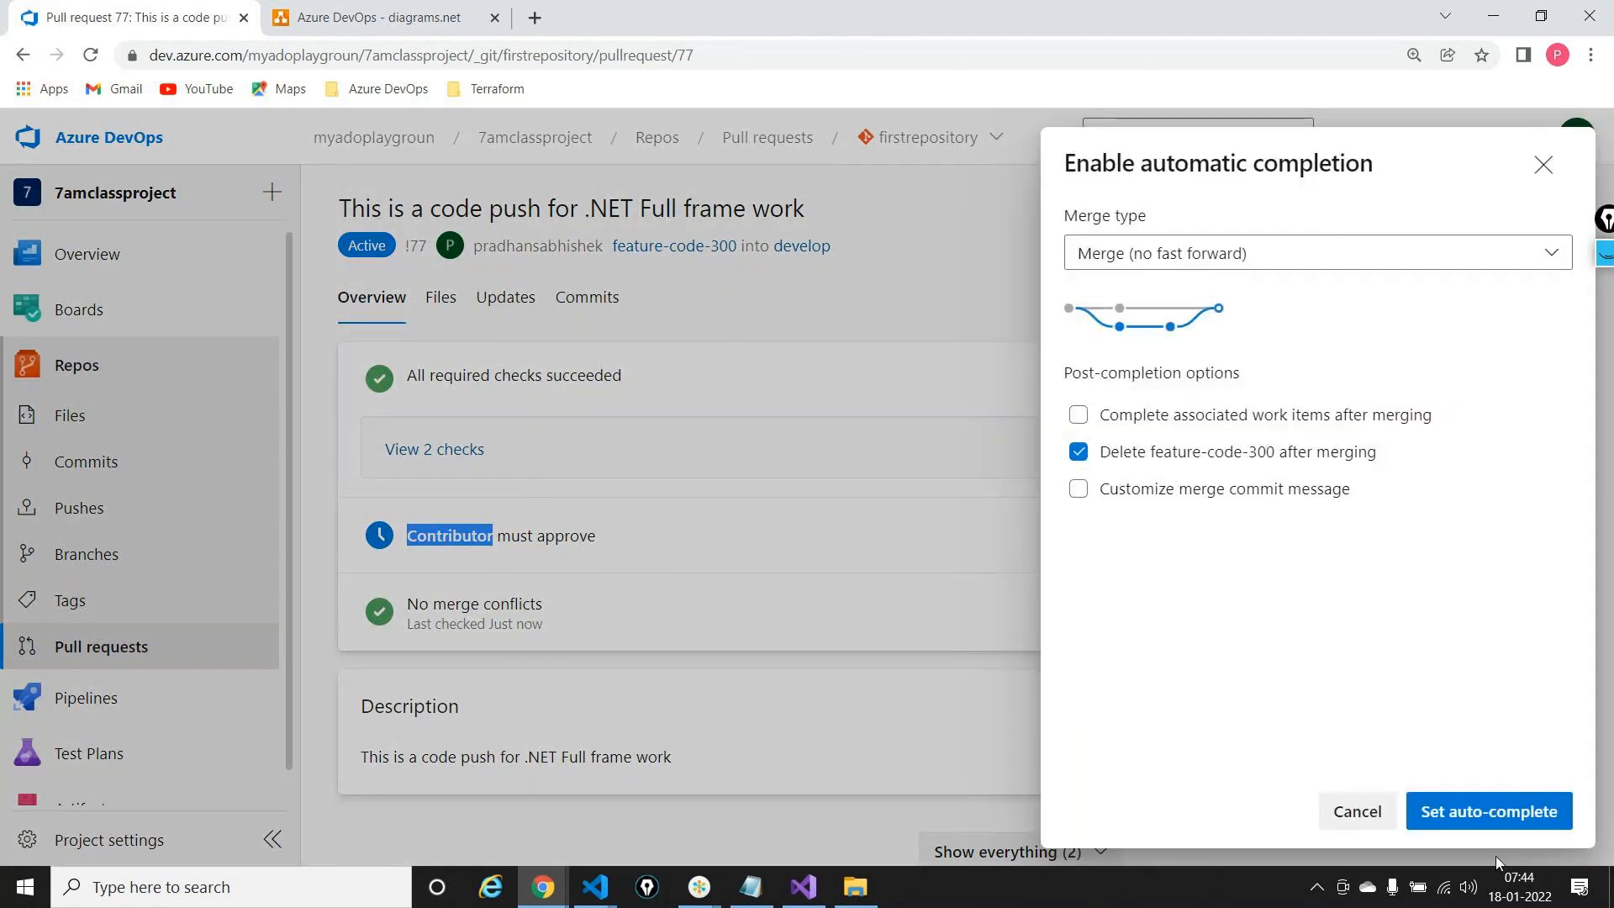
left_click(1489, 813)
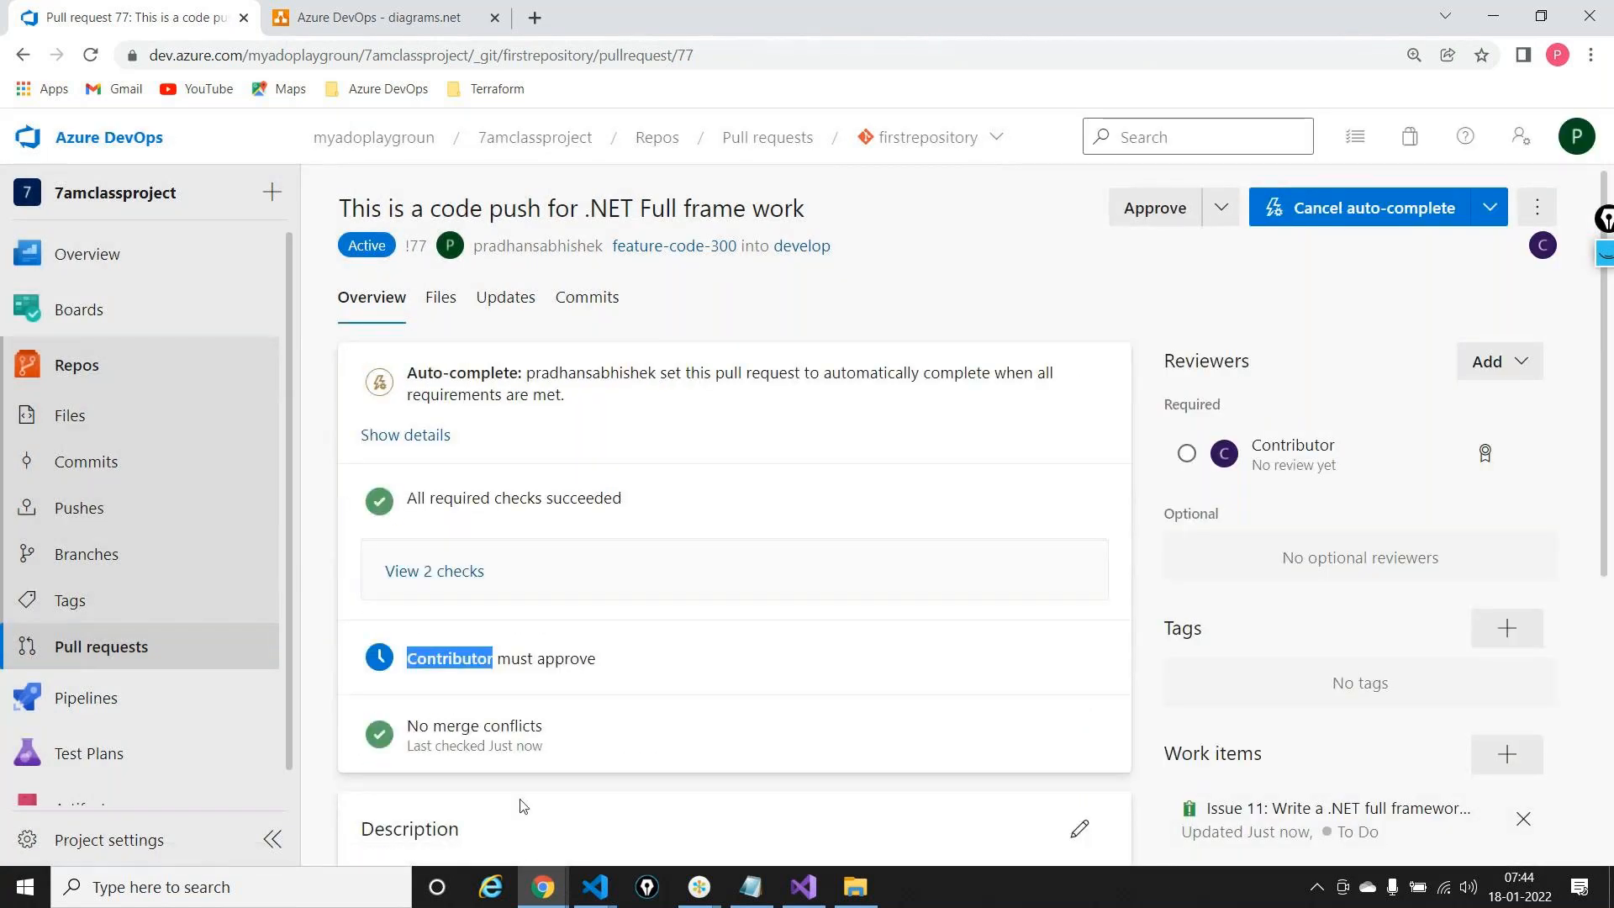
Switch to the Contributor's incognito window, open the "This is a code push for .NET Full frame work" pull request, and approve it
left_click(543, 887)
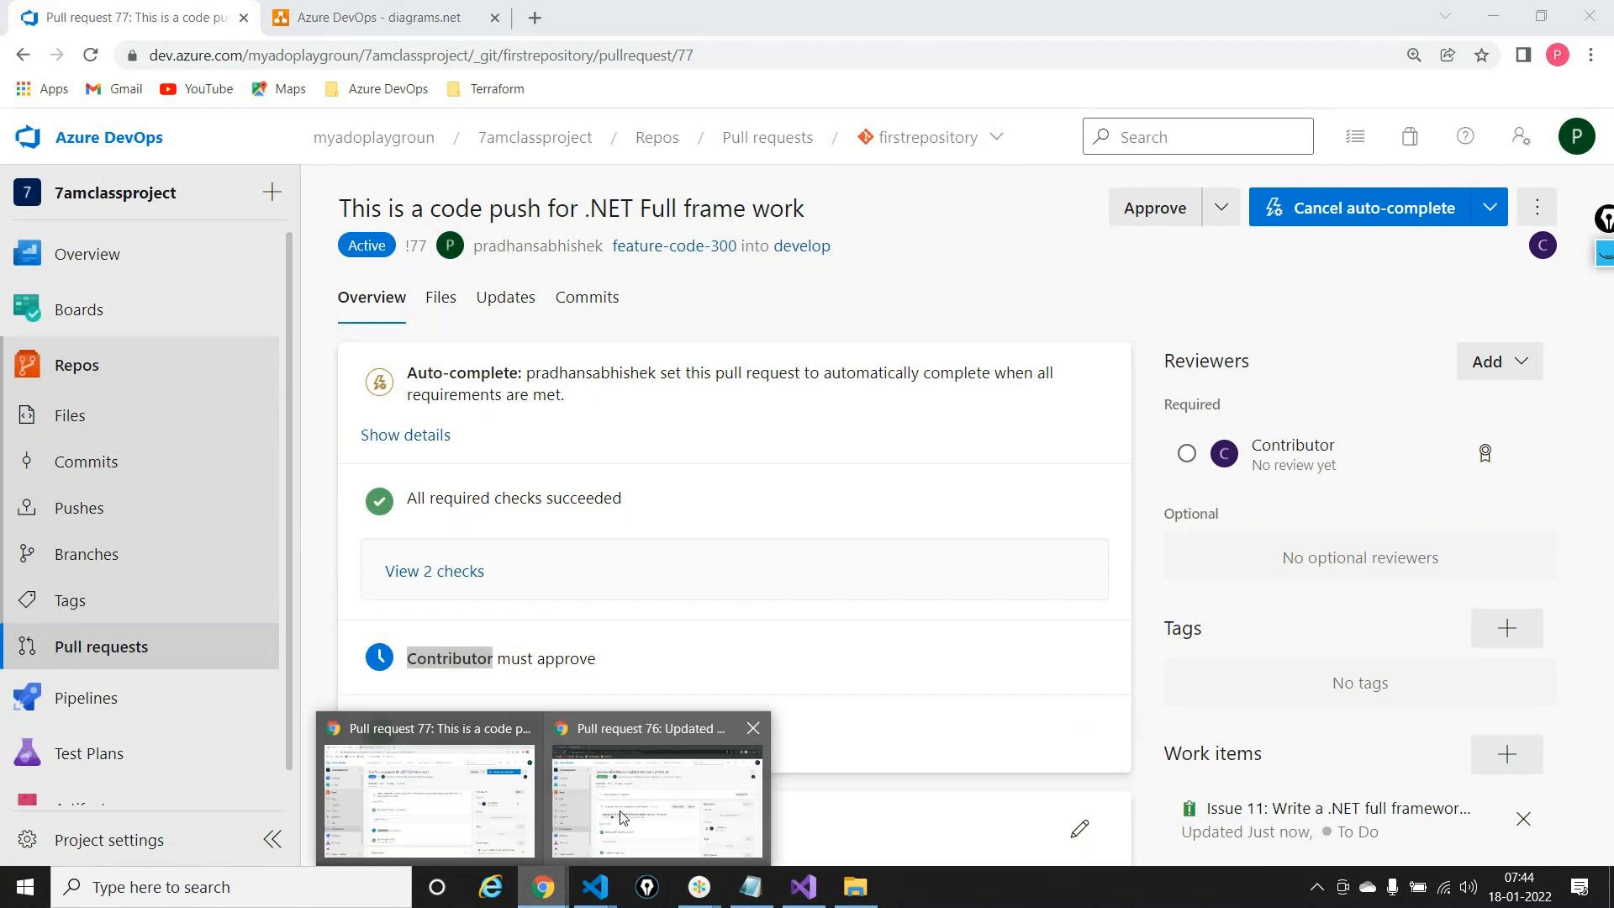
left_click(620, 817)
left_click(52, 642)
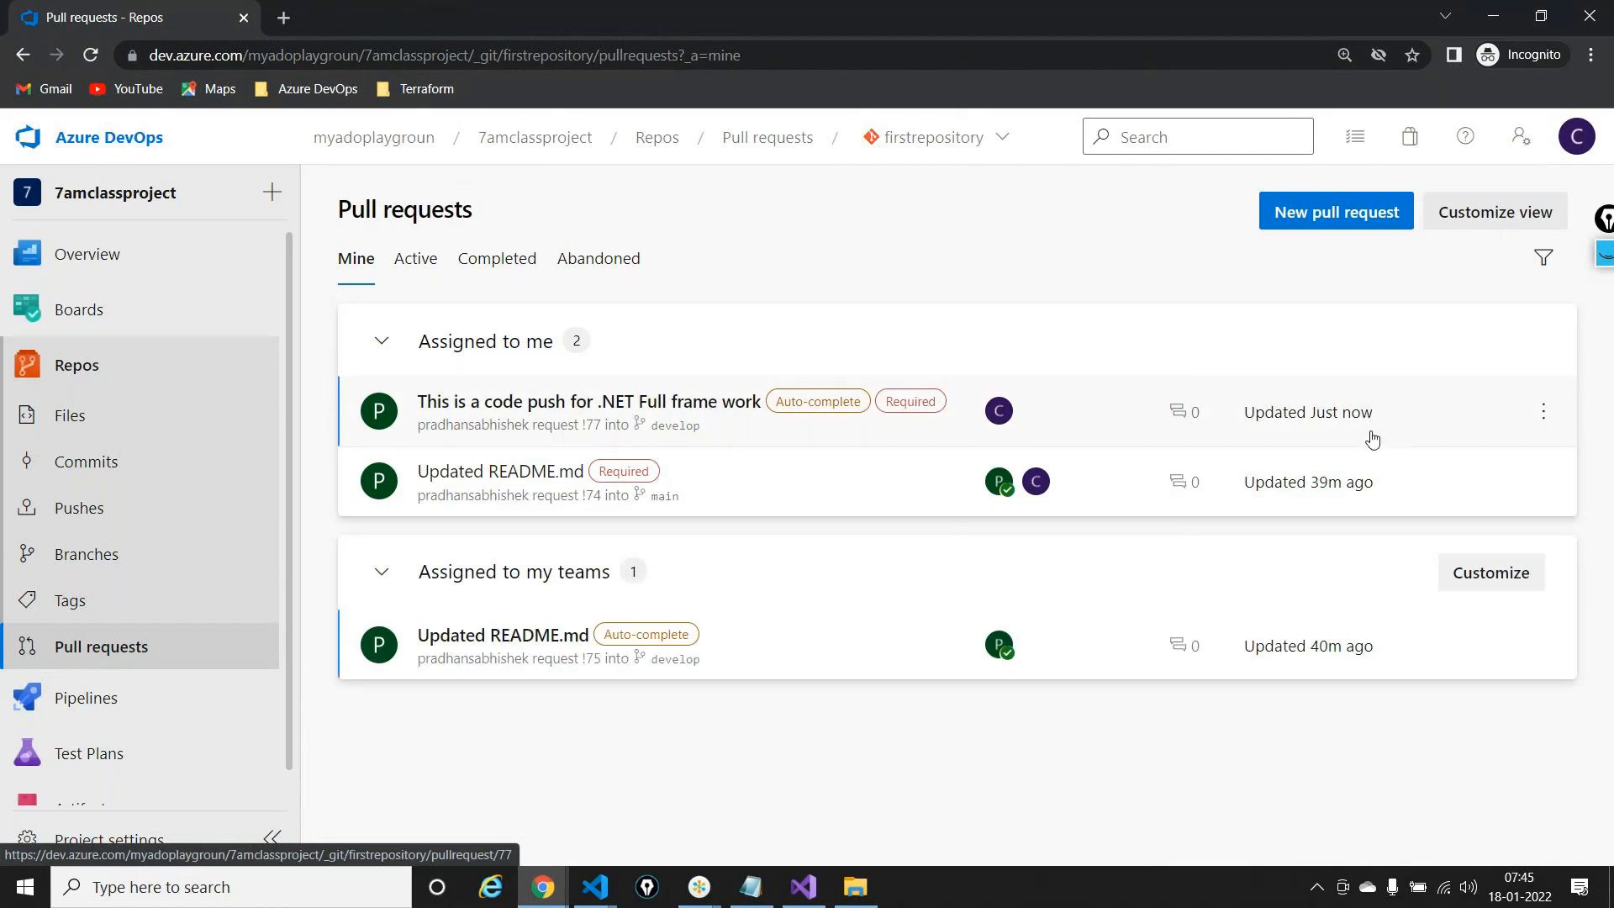
left_click(689, 407)
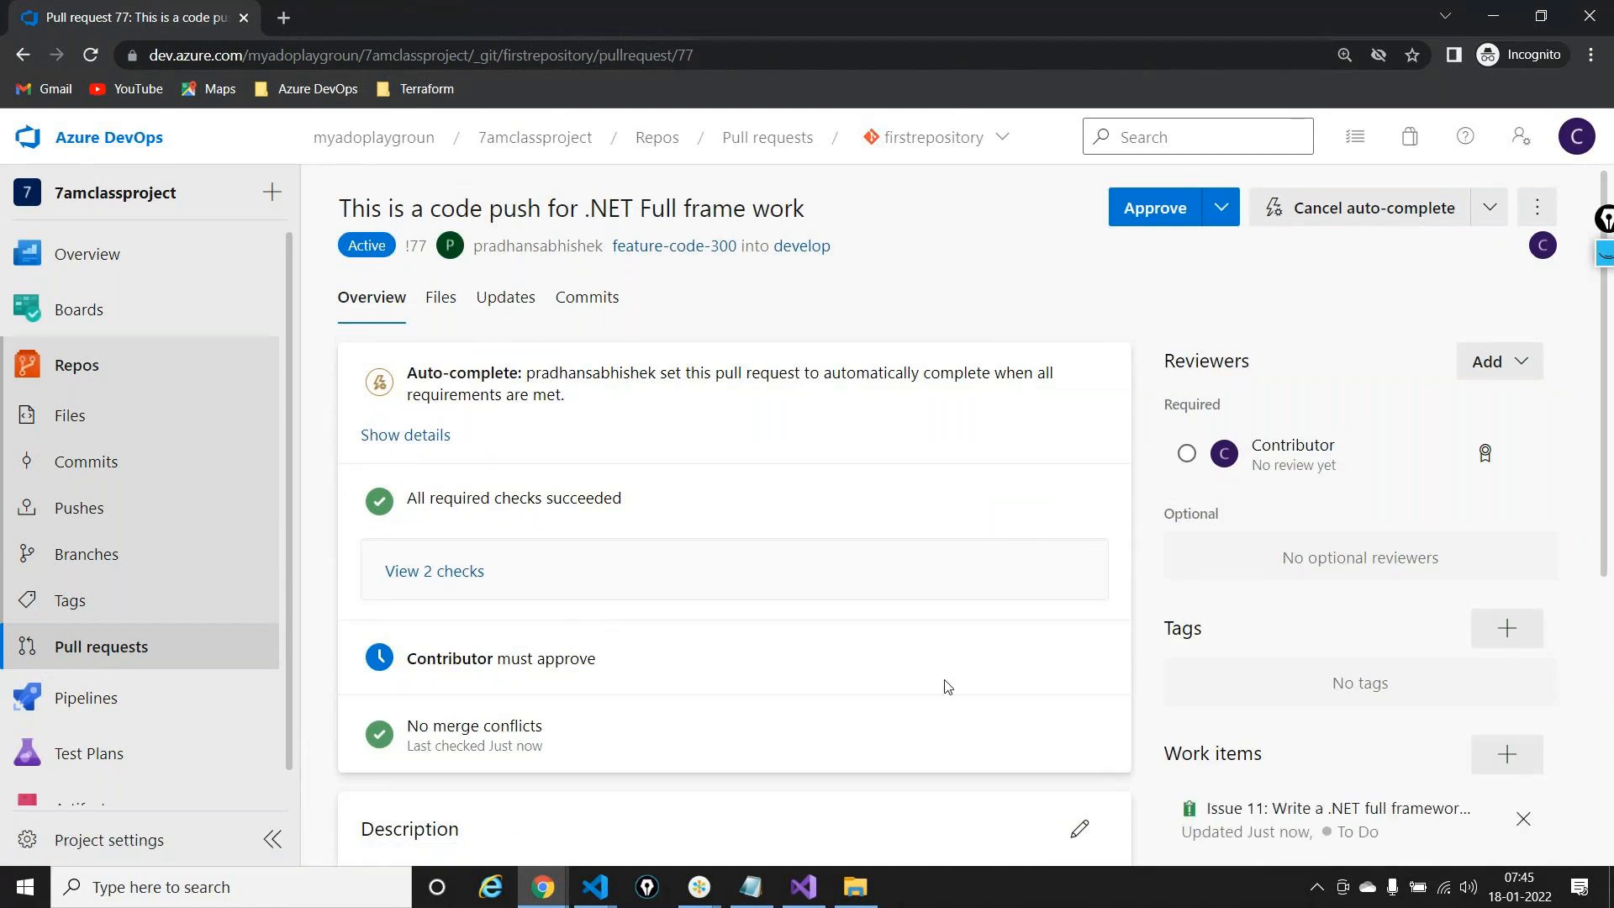
left_click(1139, 224)
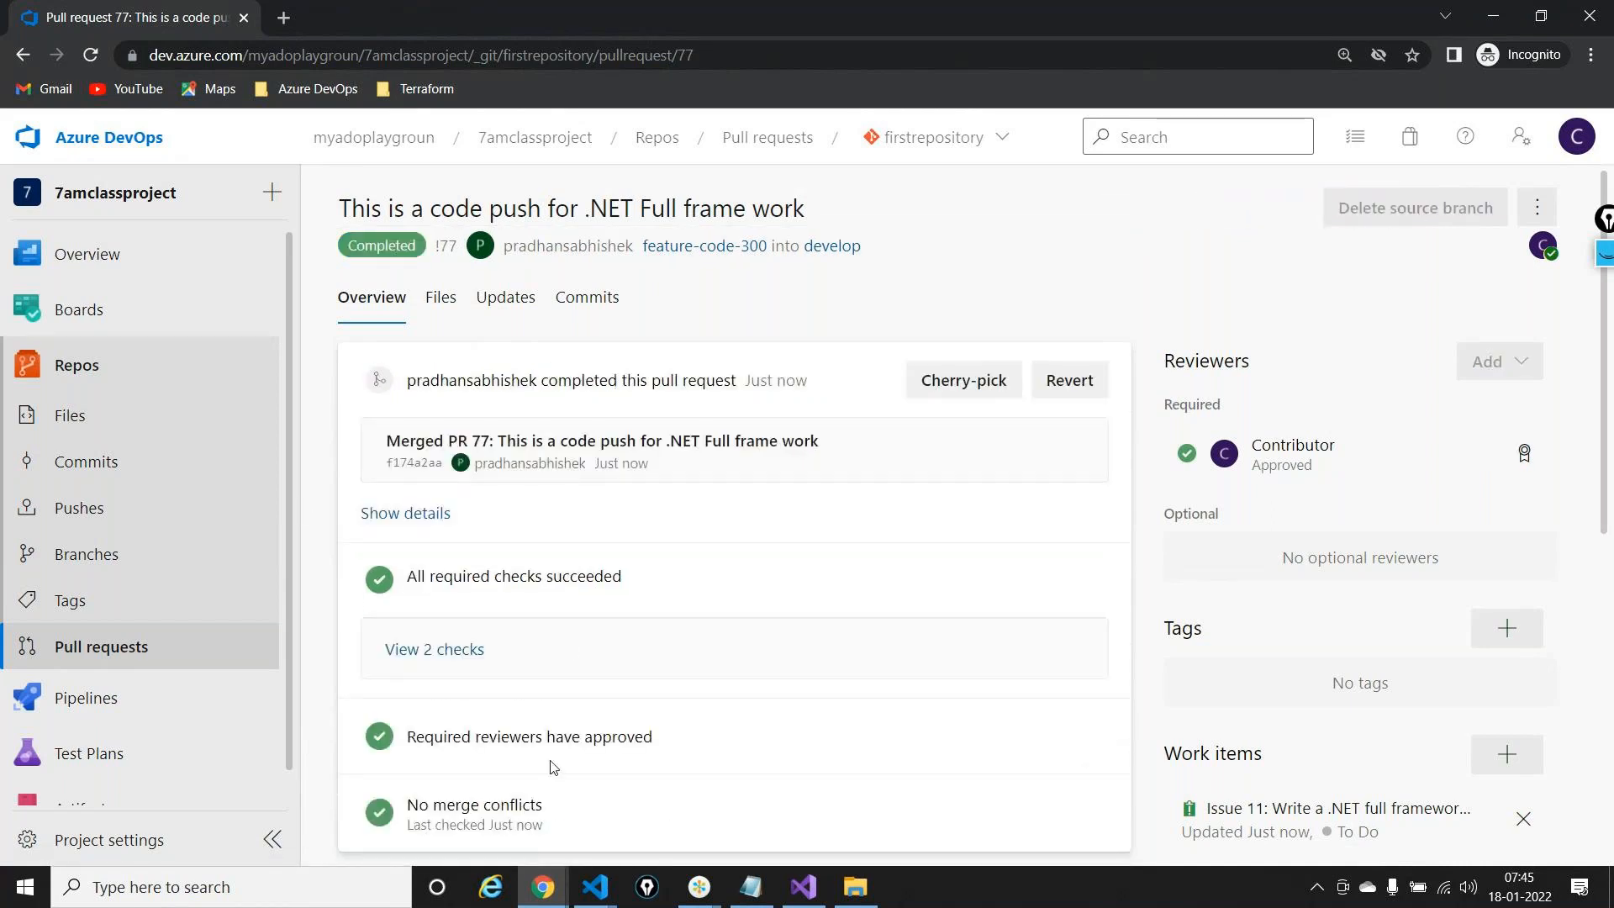
Return to the requester's browser window and open the develop branch's files from the pull request
left_click(543, 887)
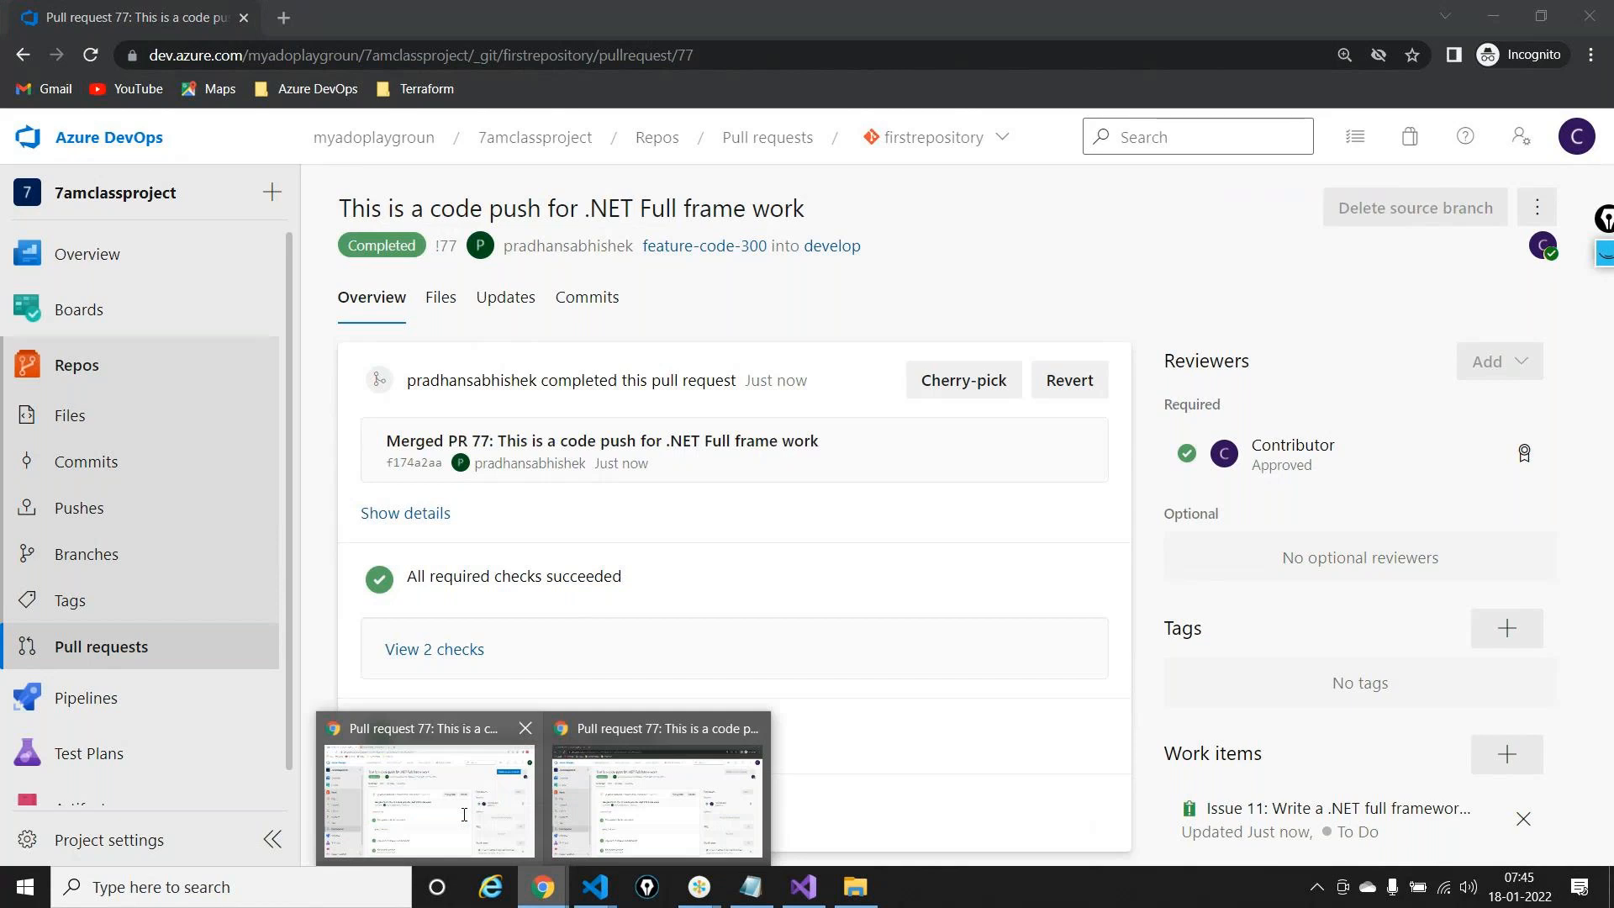
left_click(464, 815)
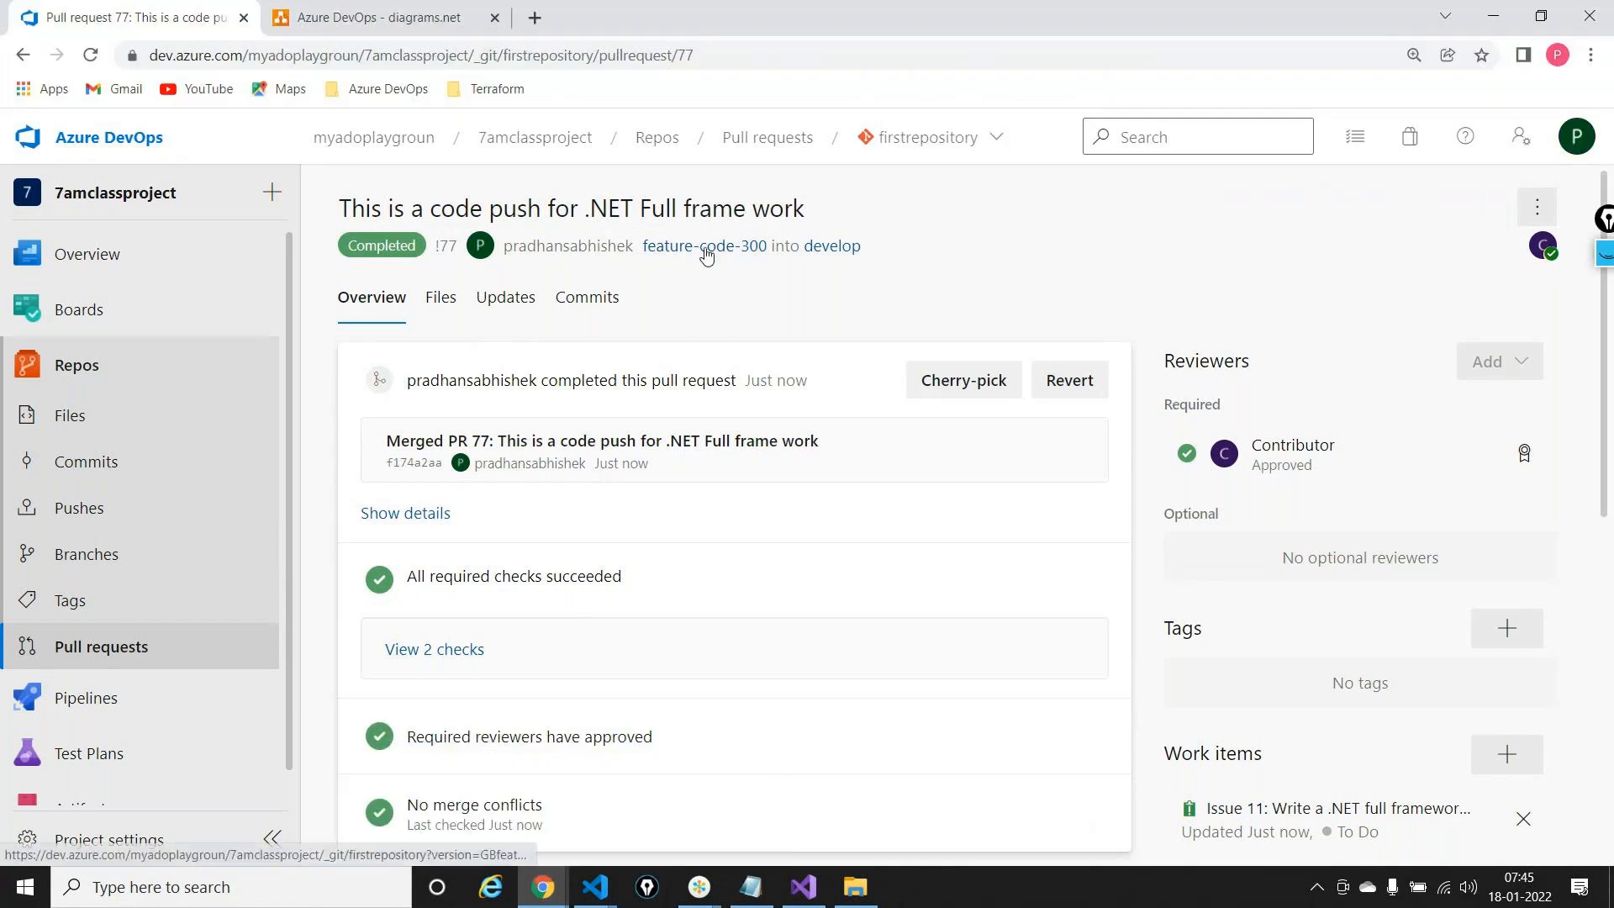
left_click(835, 245)
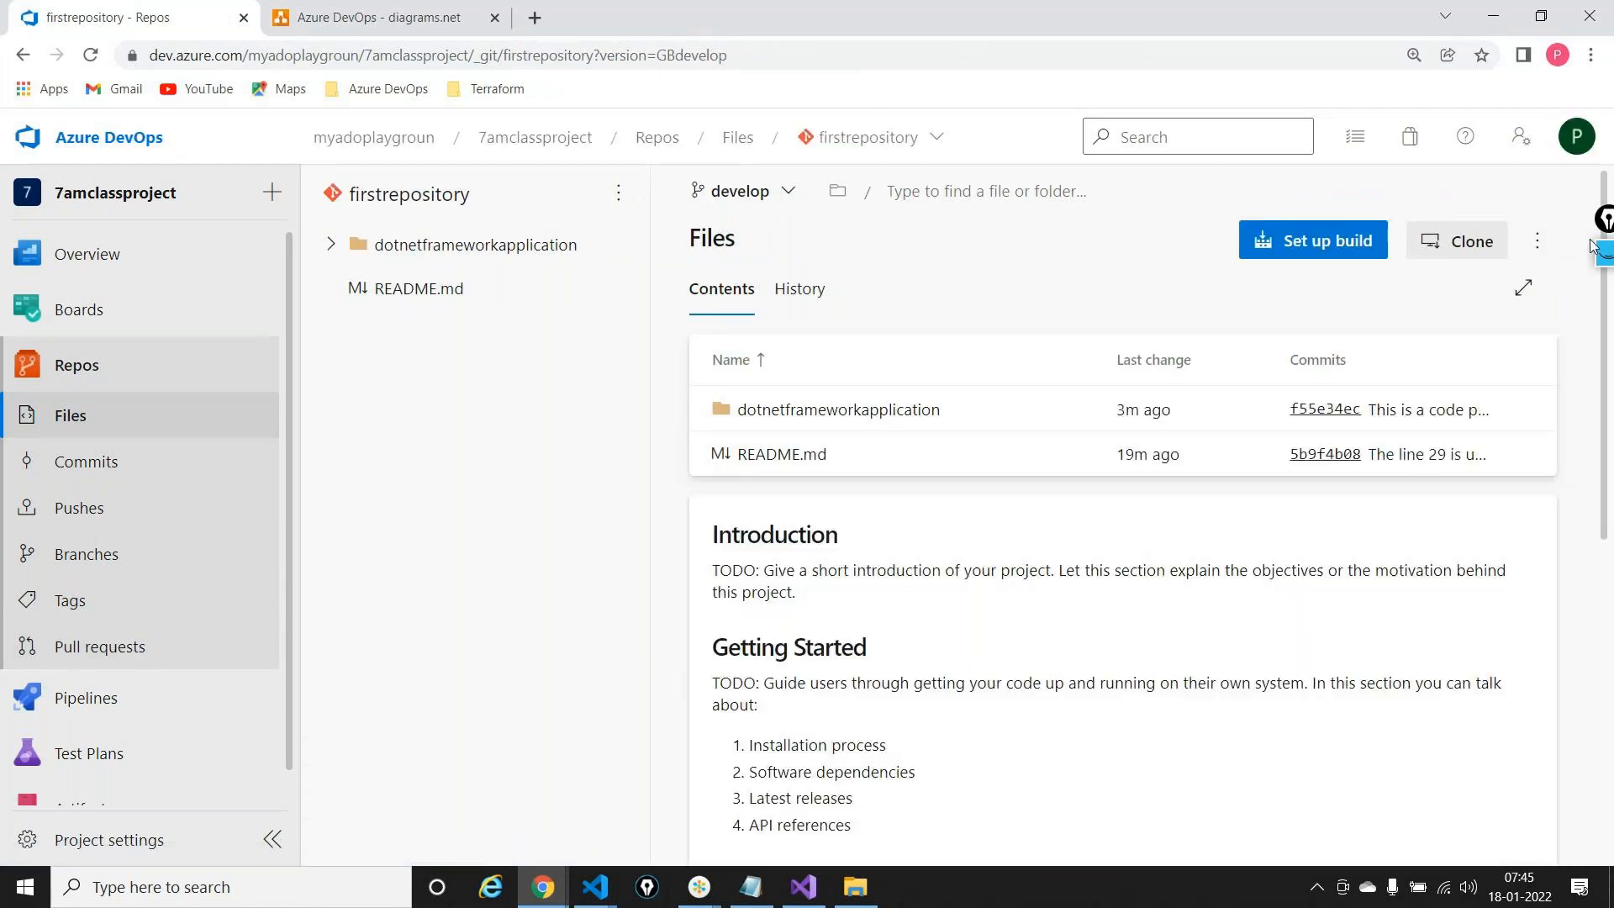
Mark the dotnetframeworkapplication folder with a pen arrow and circle, clear the drawing, and collapse the pen tools
left_click(1604, 302)
left_click_drag(590, 368, 653, 410)
mouse_move(787, 398)
left_mouse_down()
mouse_move(717, 403)
mouse_move(965, 439)
mouse_move(918, 383)
left_mouse_up()
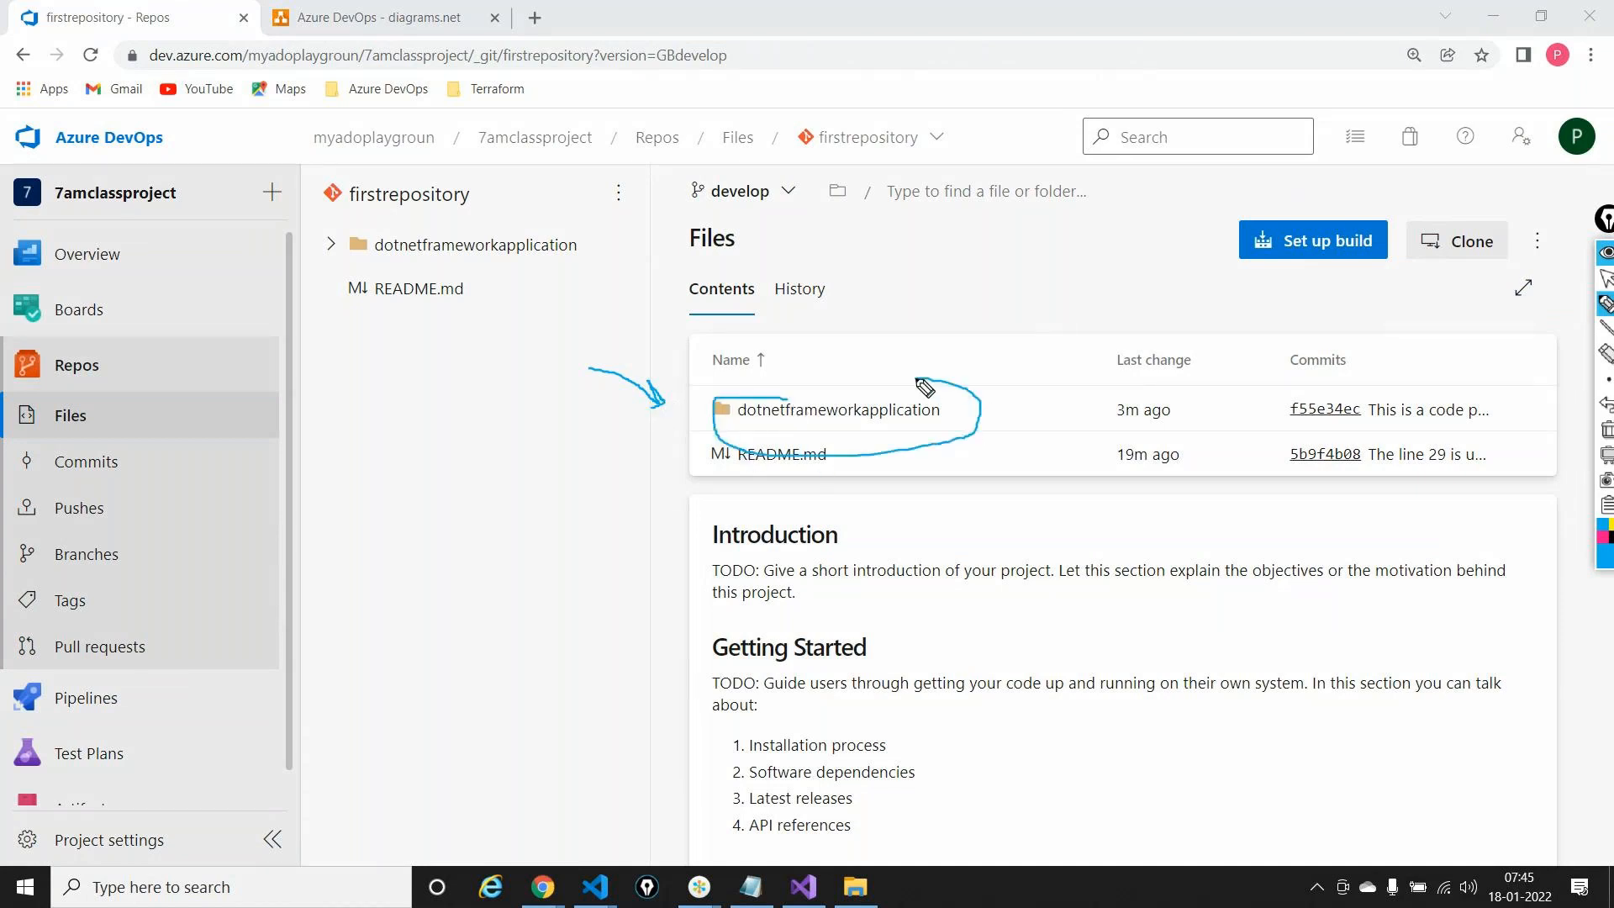
left_click(1606, 429)
left_click(1607, 280)
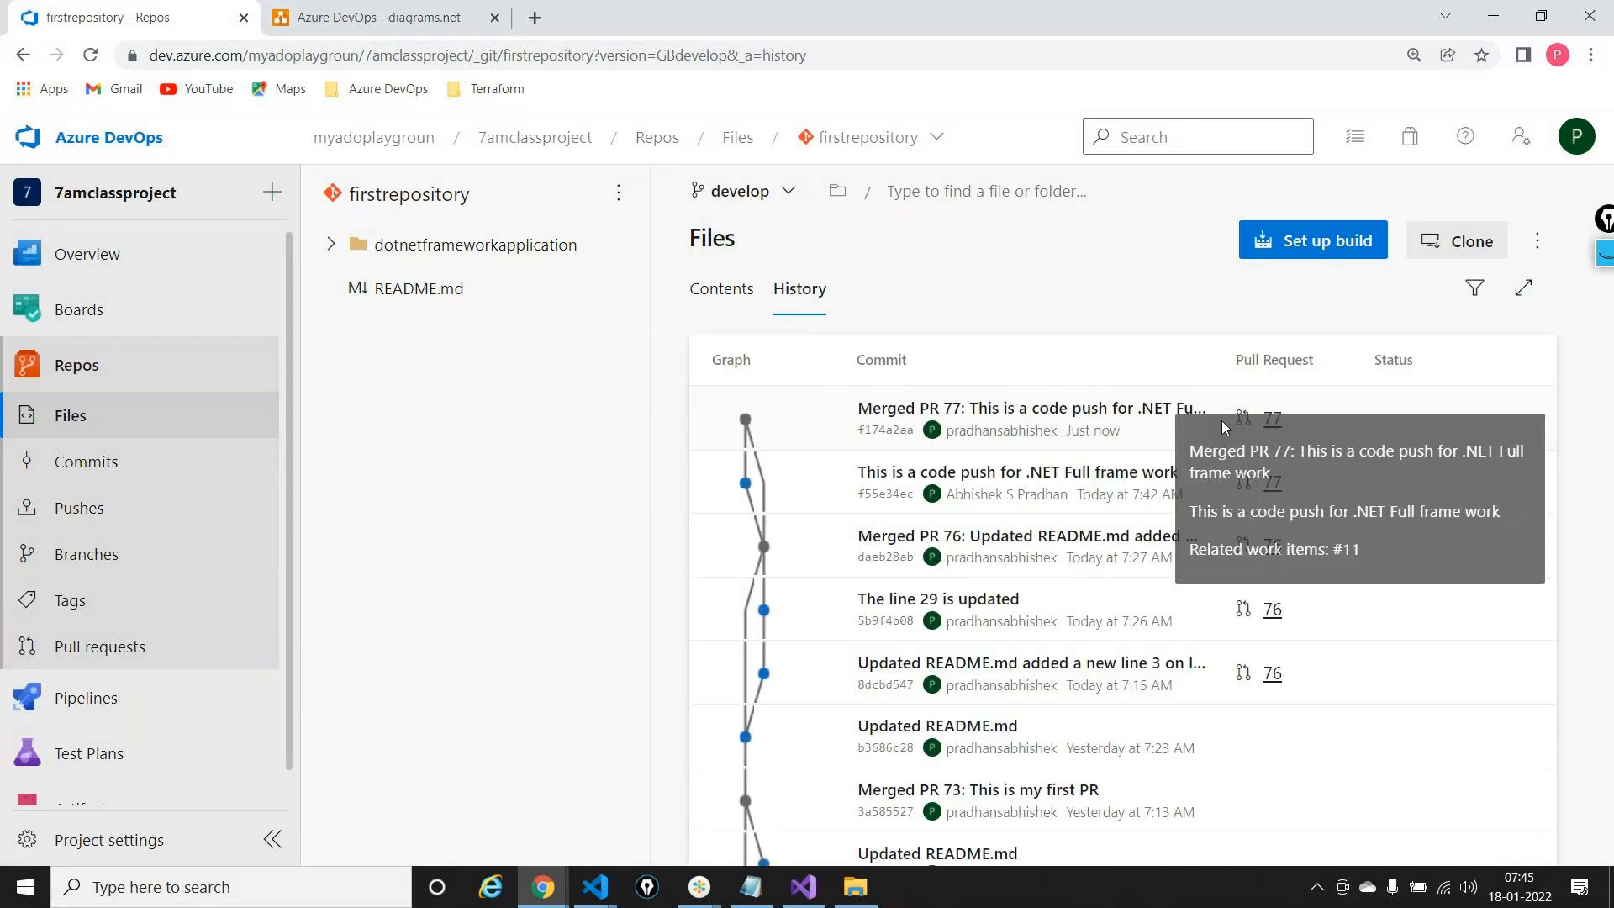
Open pull request 77 from the newest merge commit in the develop branch's history
left_click(1272, 419)
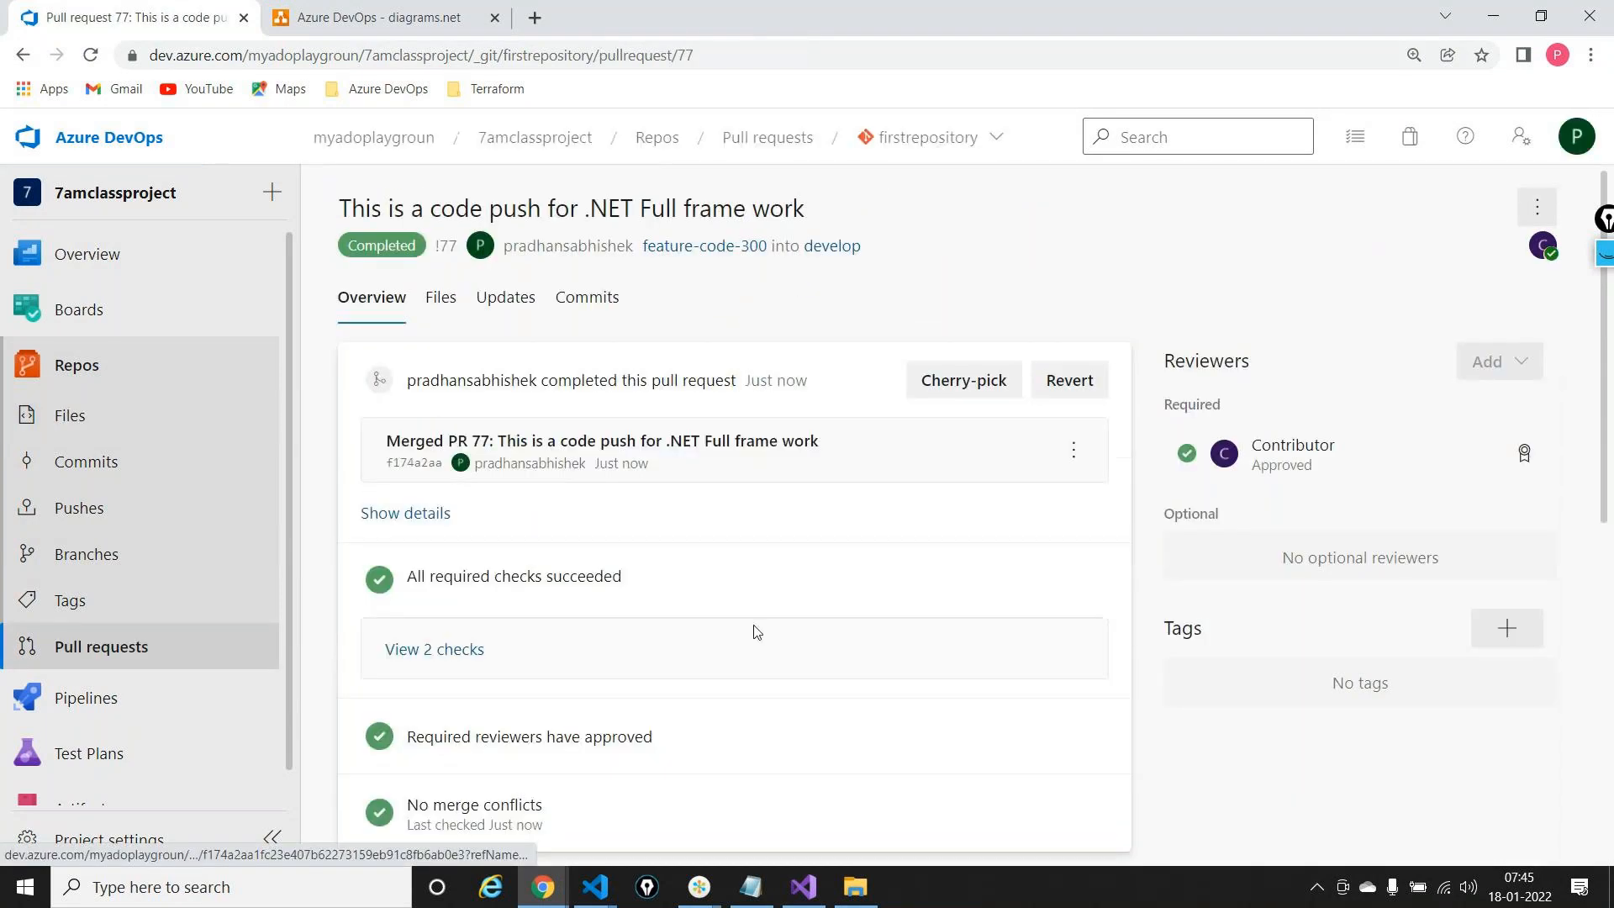
Open the team's board and move issue 11, about the .NET full framework project, from To Do to Done
mouse_move(109, 334)
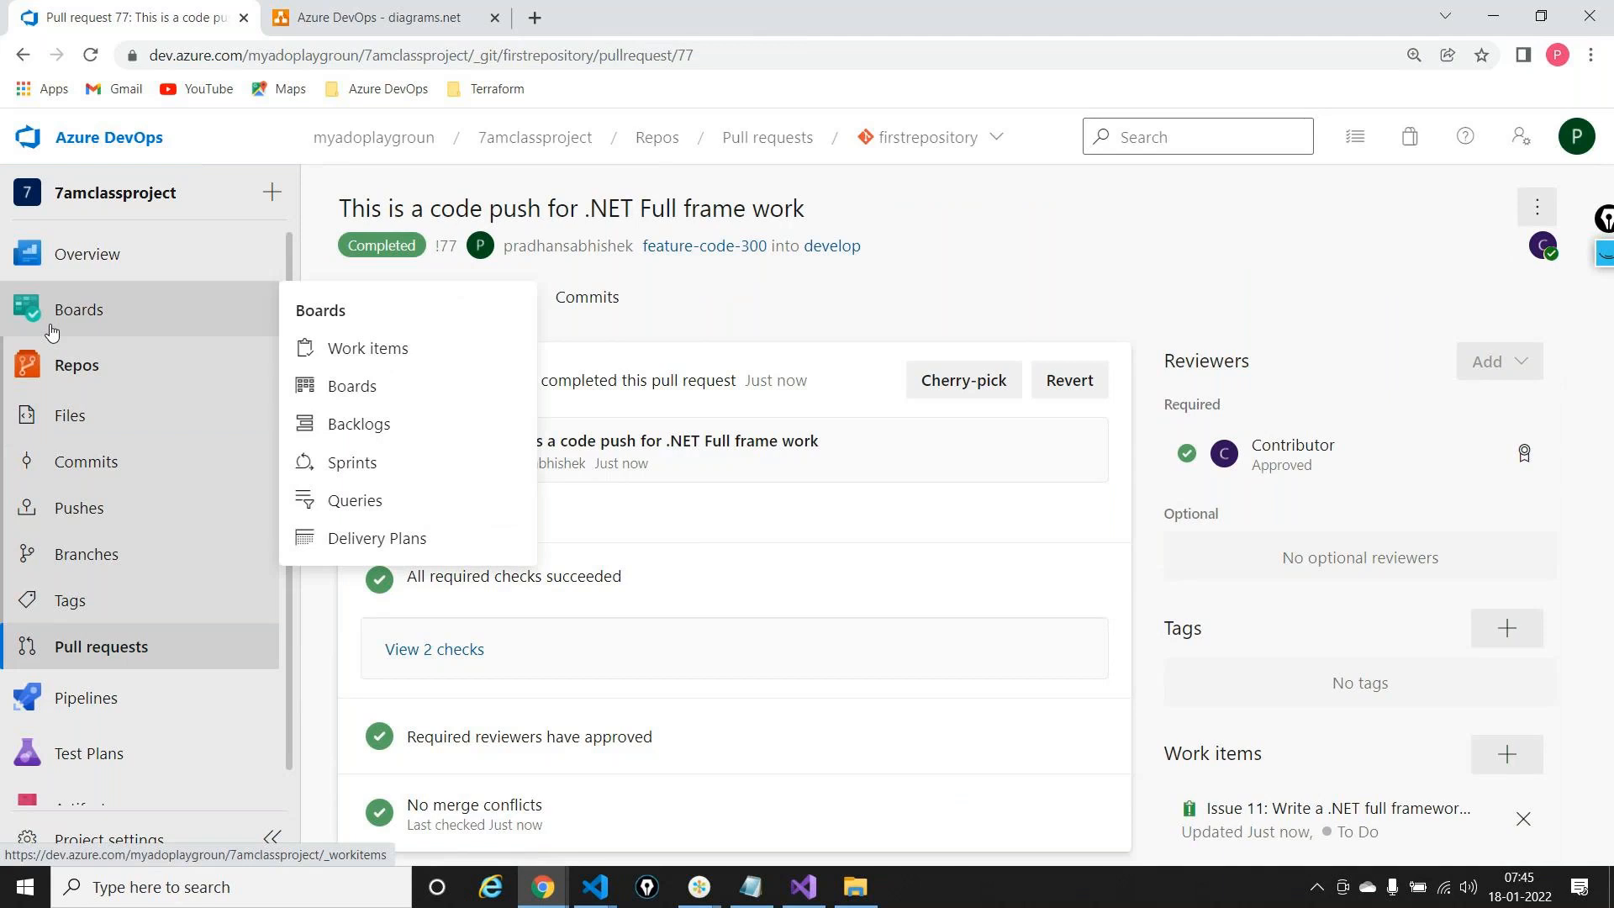
left_click(390, 402)
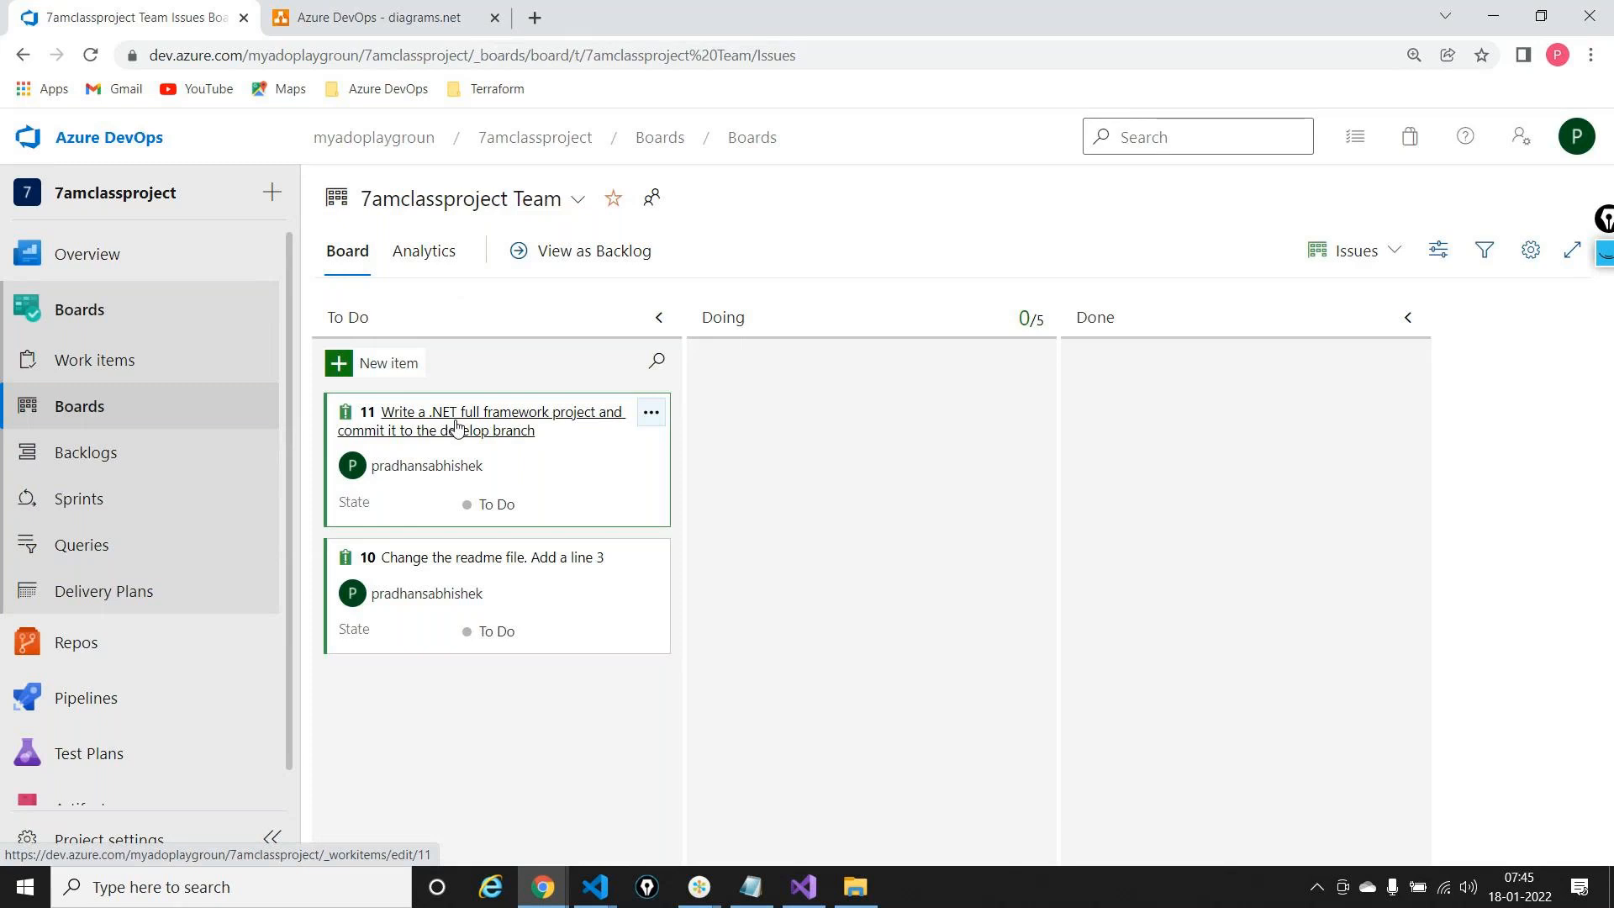
left_click_drag(457, 427, 1210, 412)
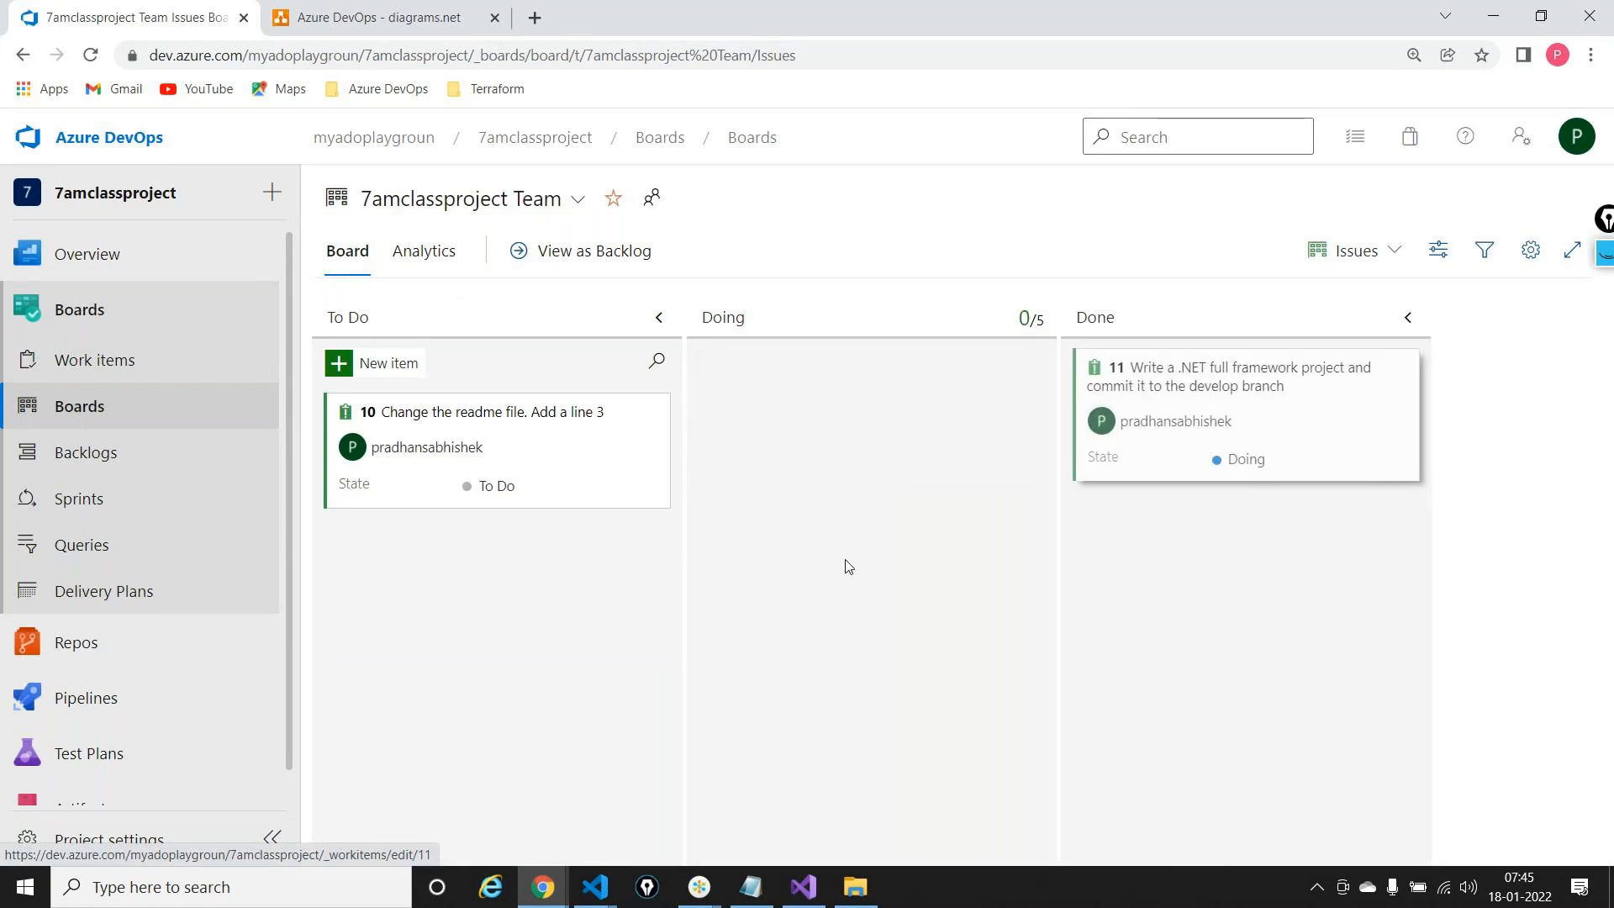
Open issue 11, point pen arrows at its linked pull request and merge commit, clear the drawing, and return to the board
left_click(1272, 367)
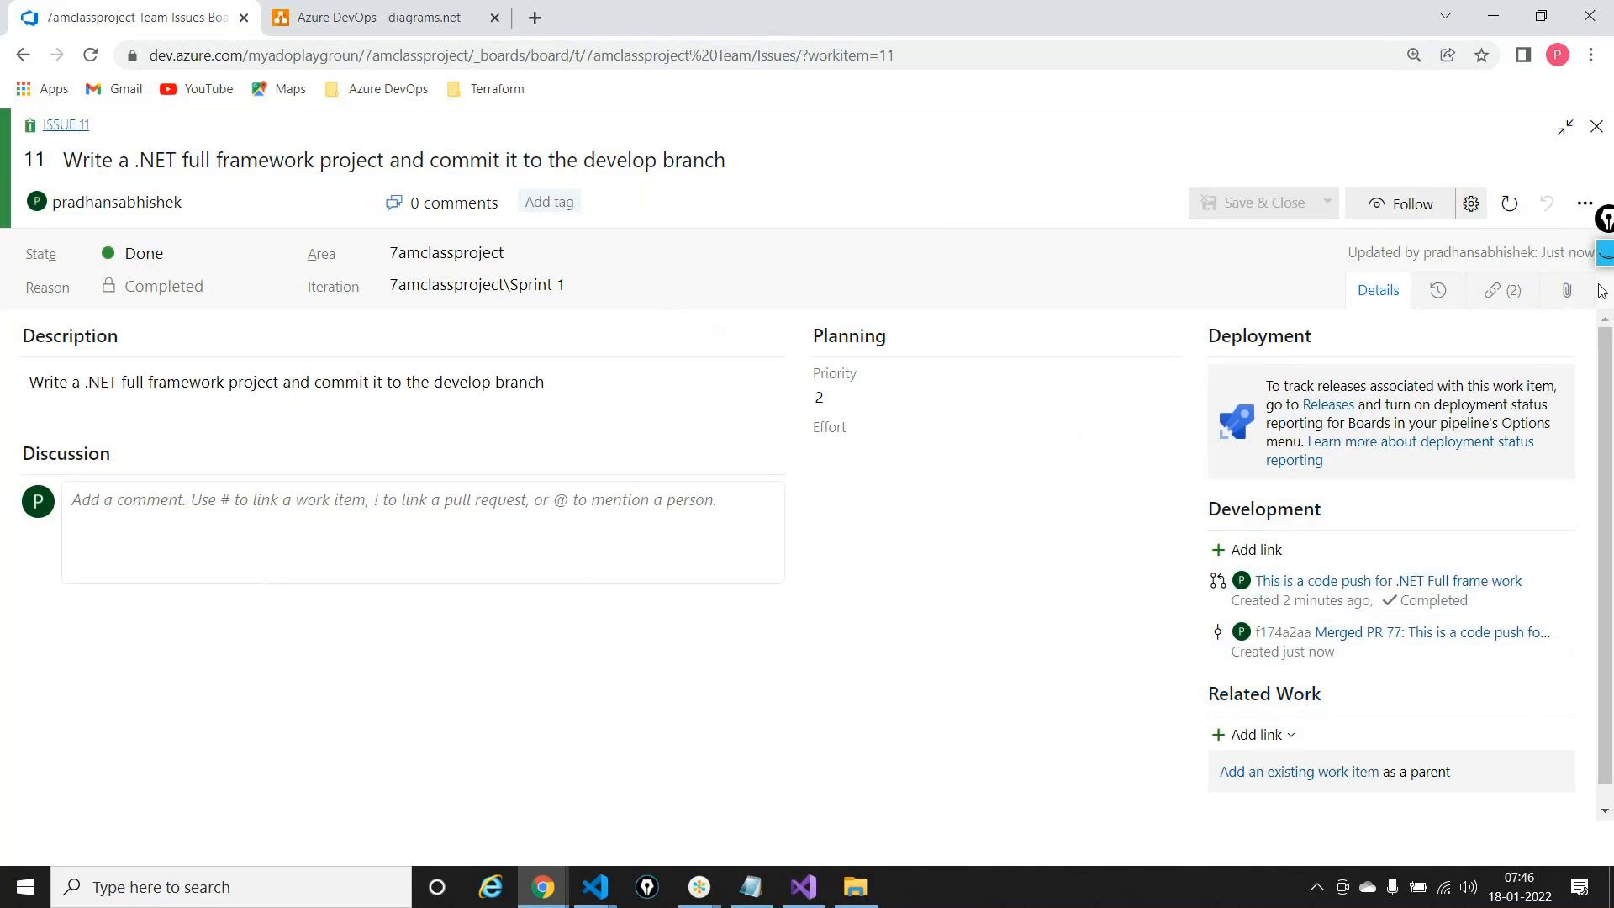
left_click(1605, 252)
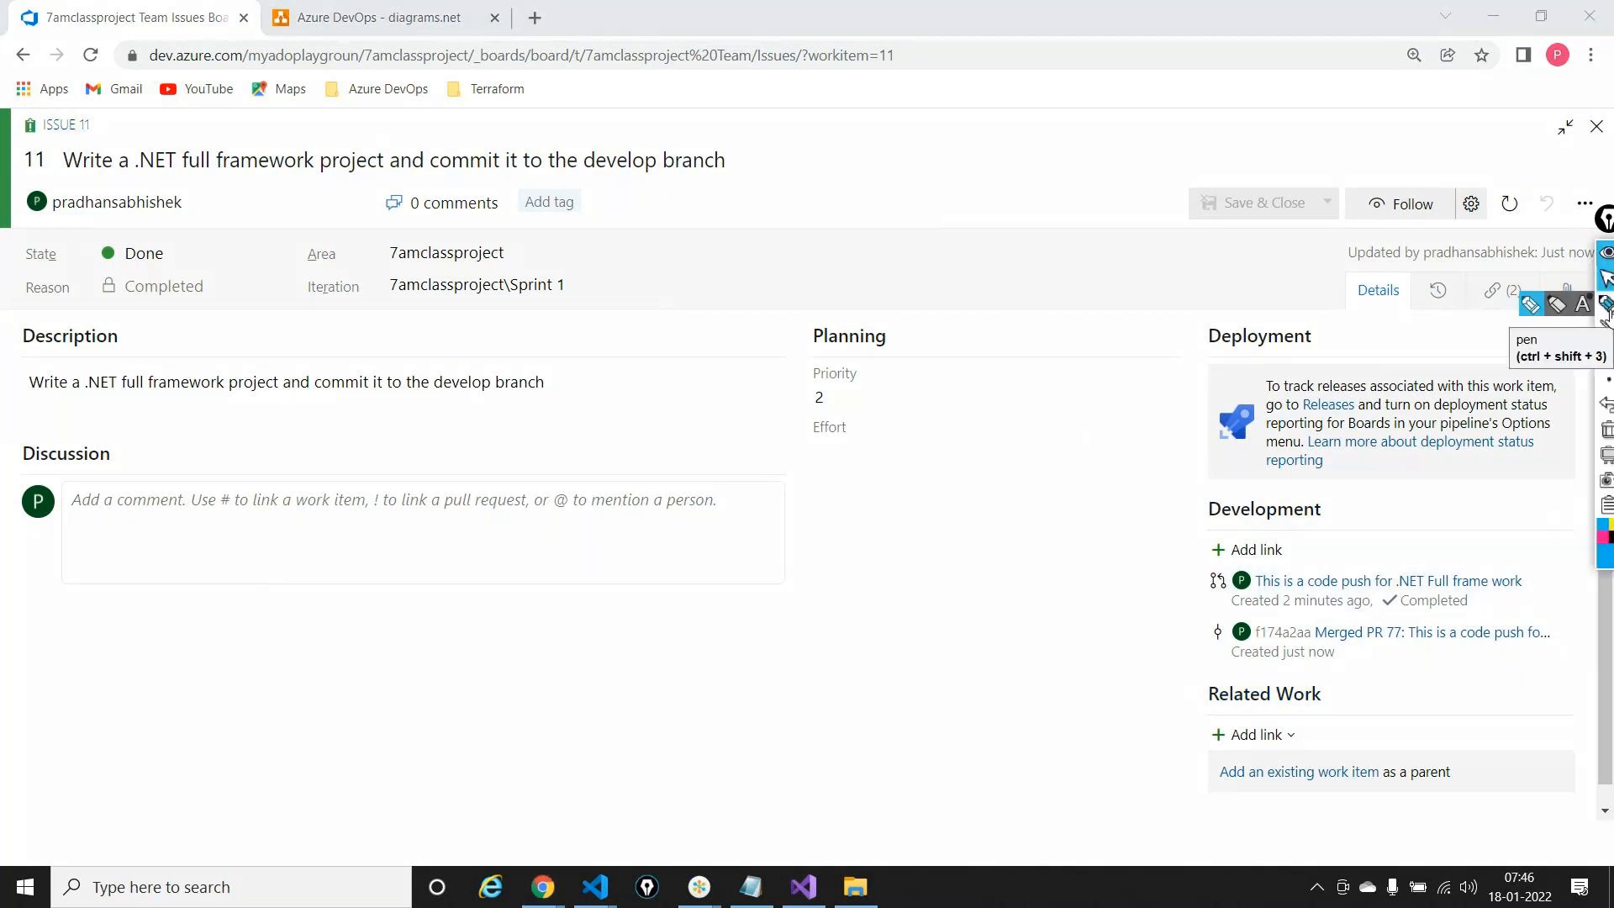
mouse_move(1044, 561)
left_mouse_down()
mouse_move(1179, 587)
mouse_move(1165, 588)
left_mouse_up()
mouse_move(1056, 636)
left_mouse_down()
mouse_move(1168, 626)
mouse_move(1152, 636)
left_mouse_up()
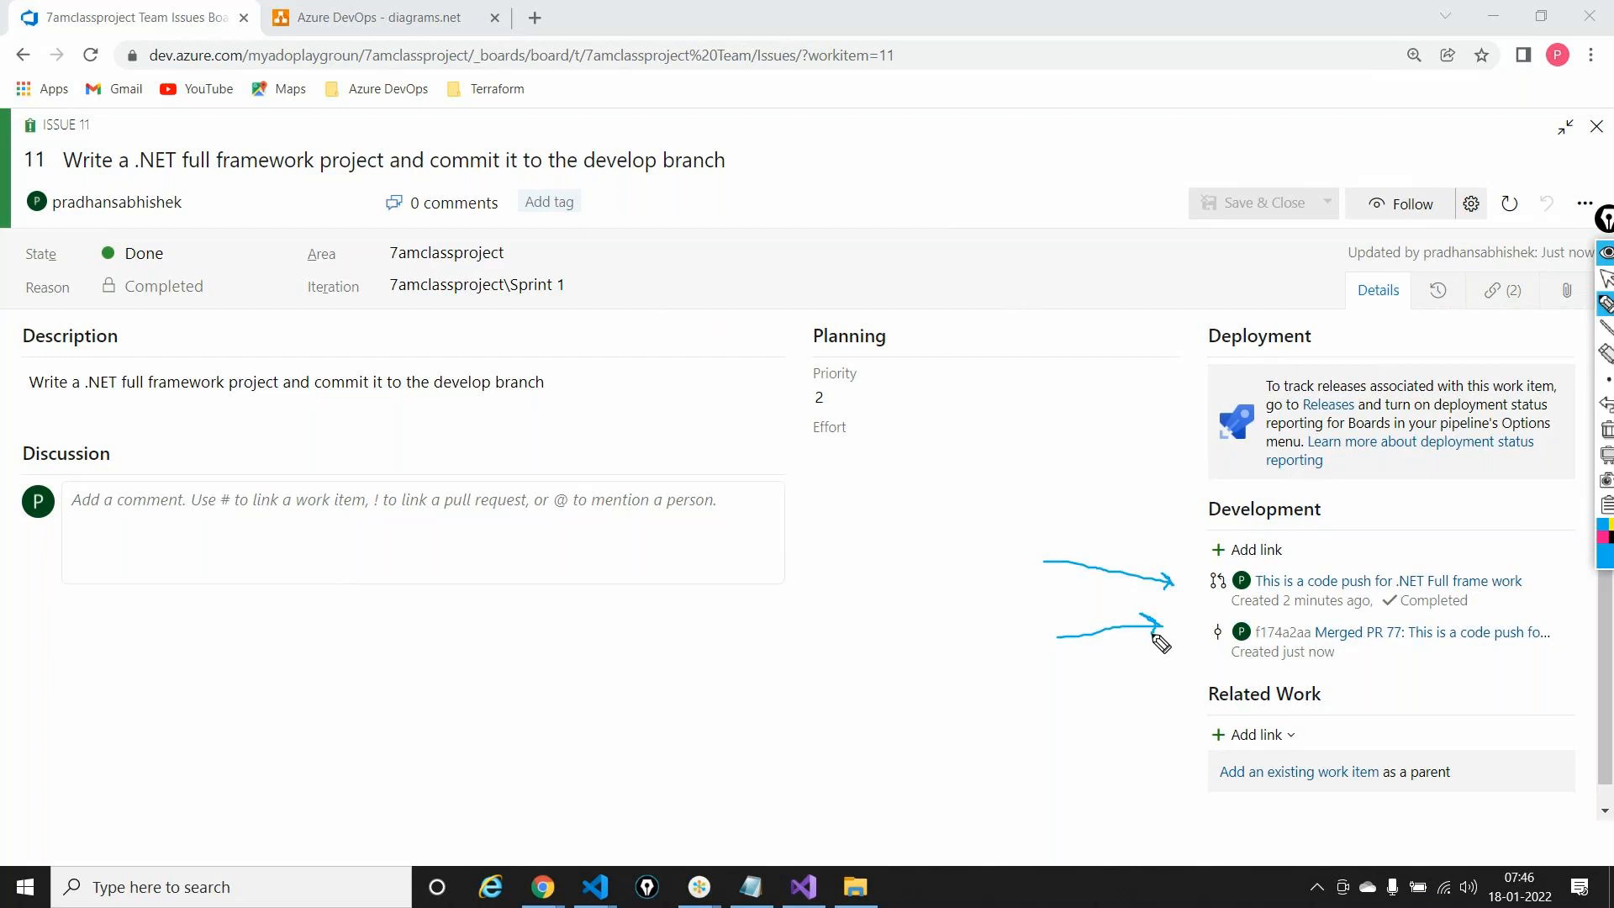
left_click(1607, 429)
mouse_move(1608, 328)
left_click(1606, 280)
left_click(1607, 255)
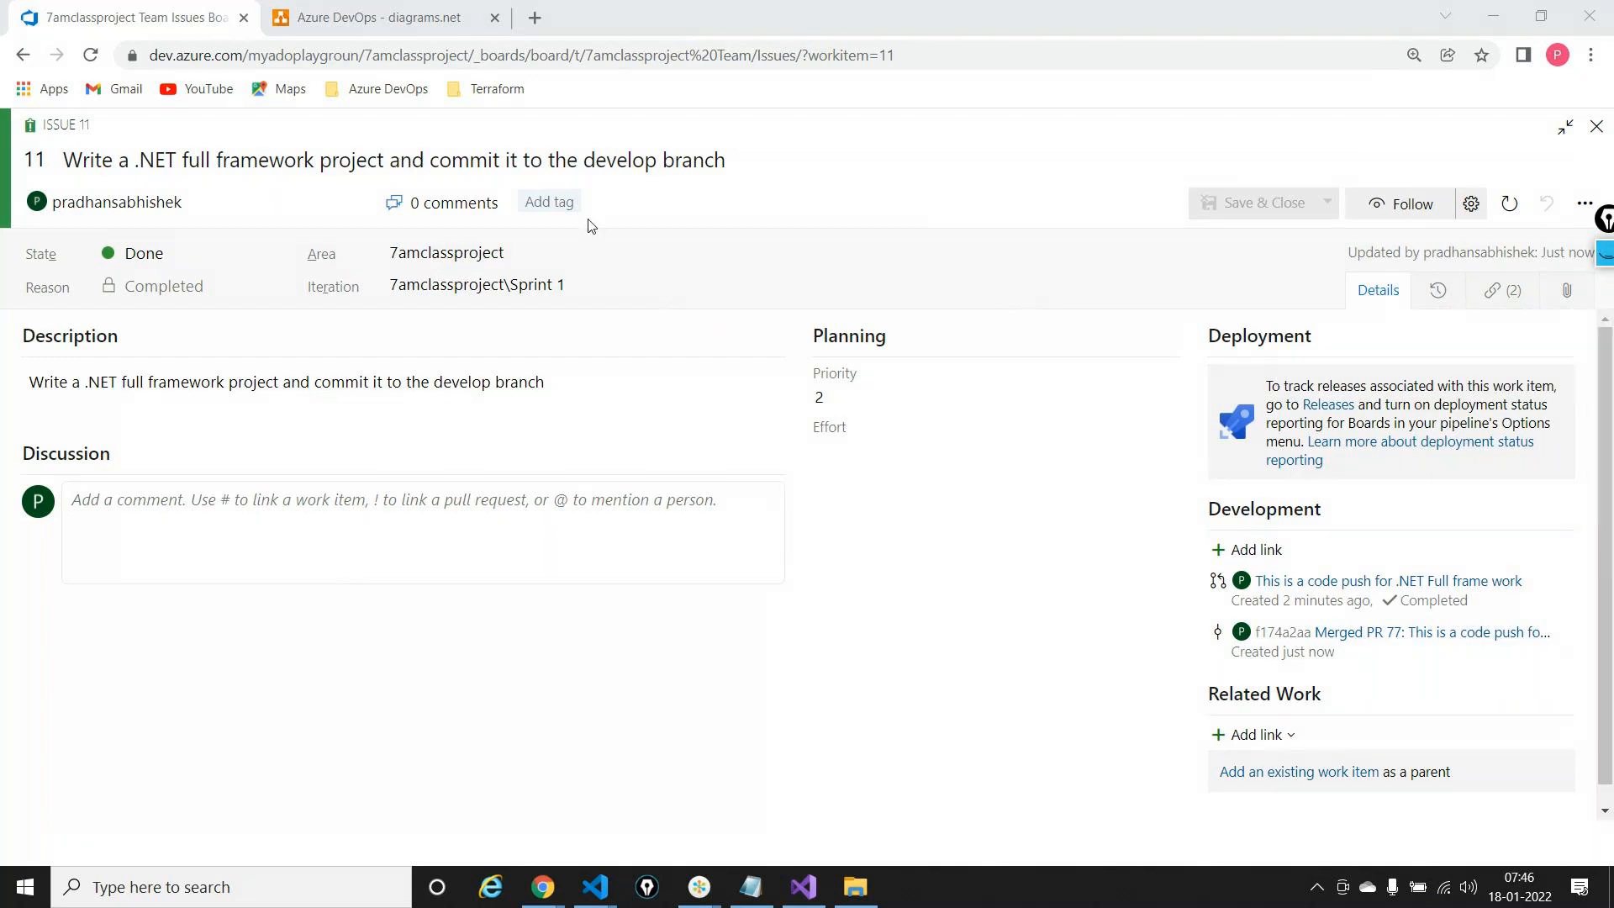
left_click(22, 55)
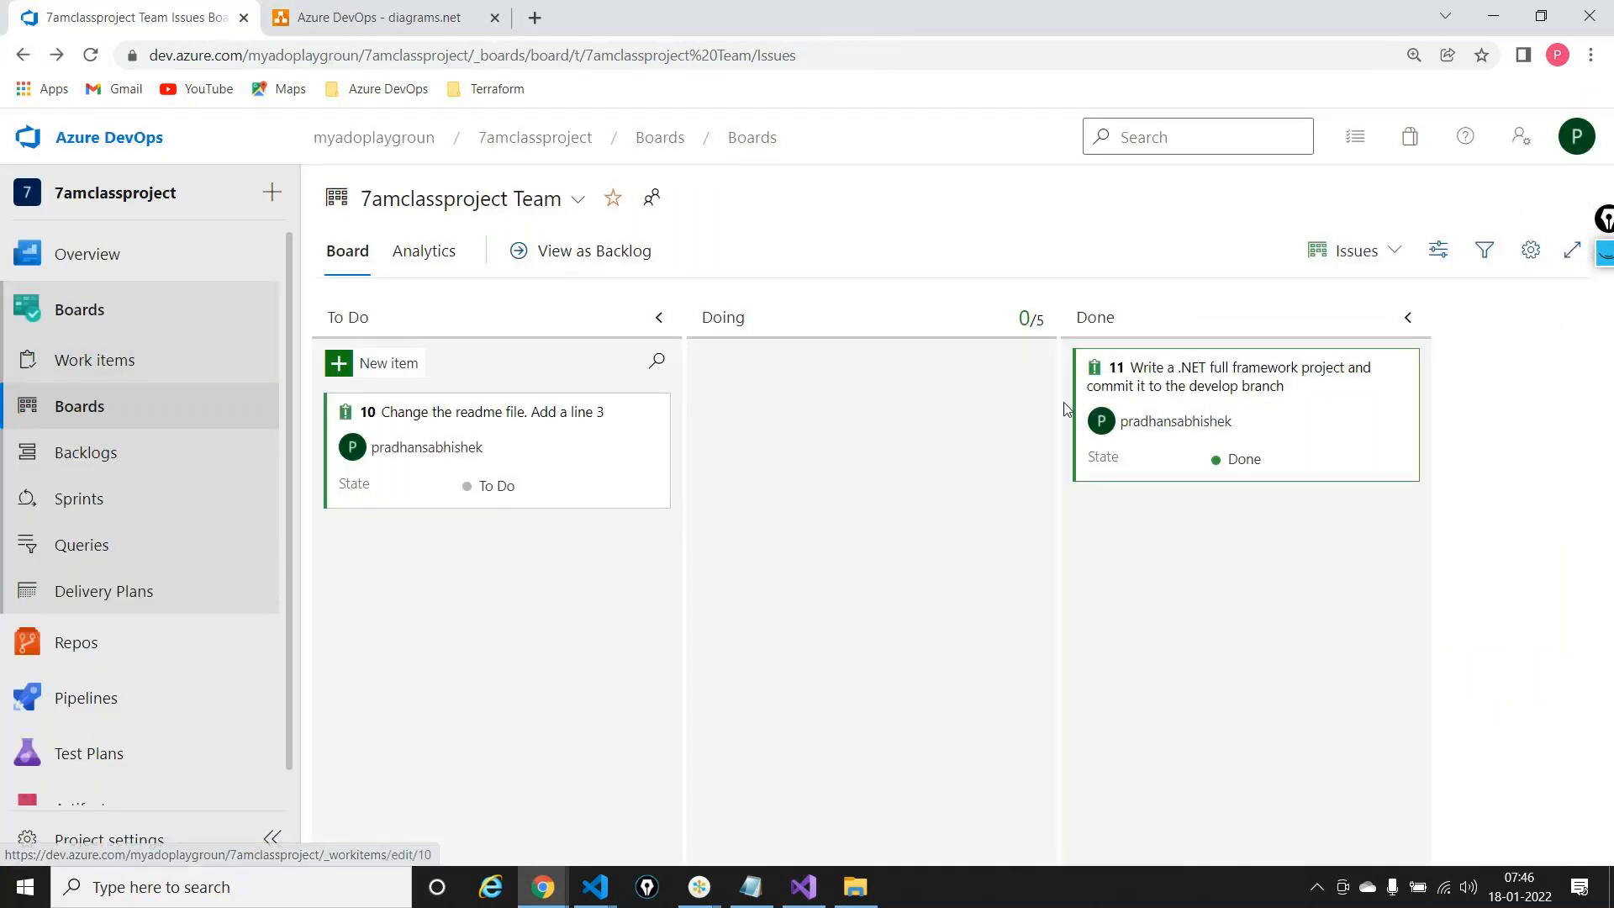
Add a To Do item titled "Write .NET core application and push into the repo --> Develop ---> Should have all the policies"
left_click(394, 362)
type("W")
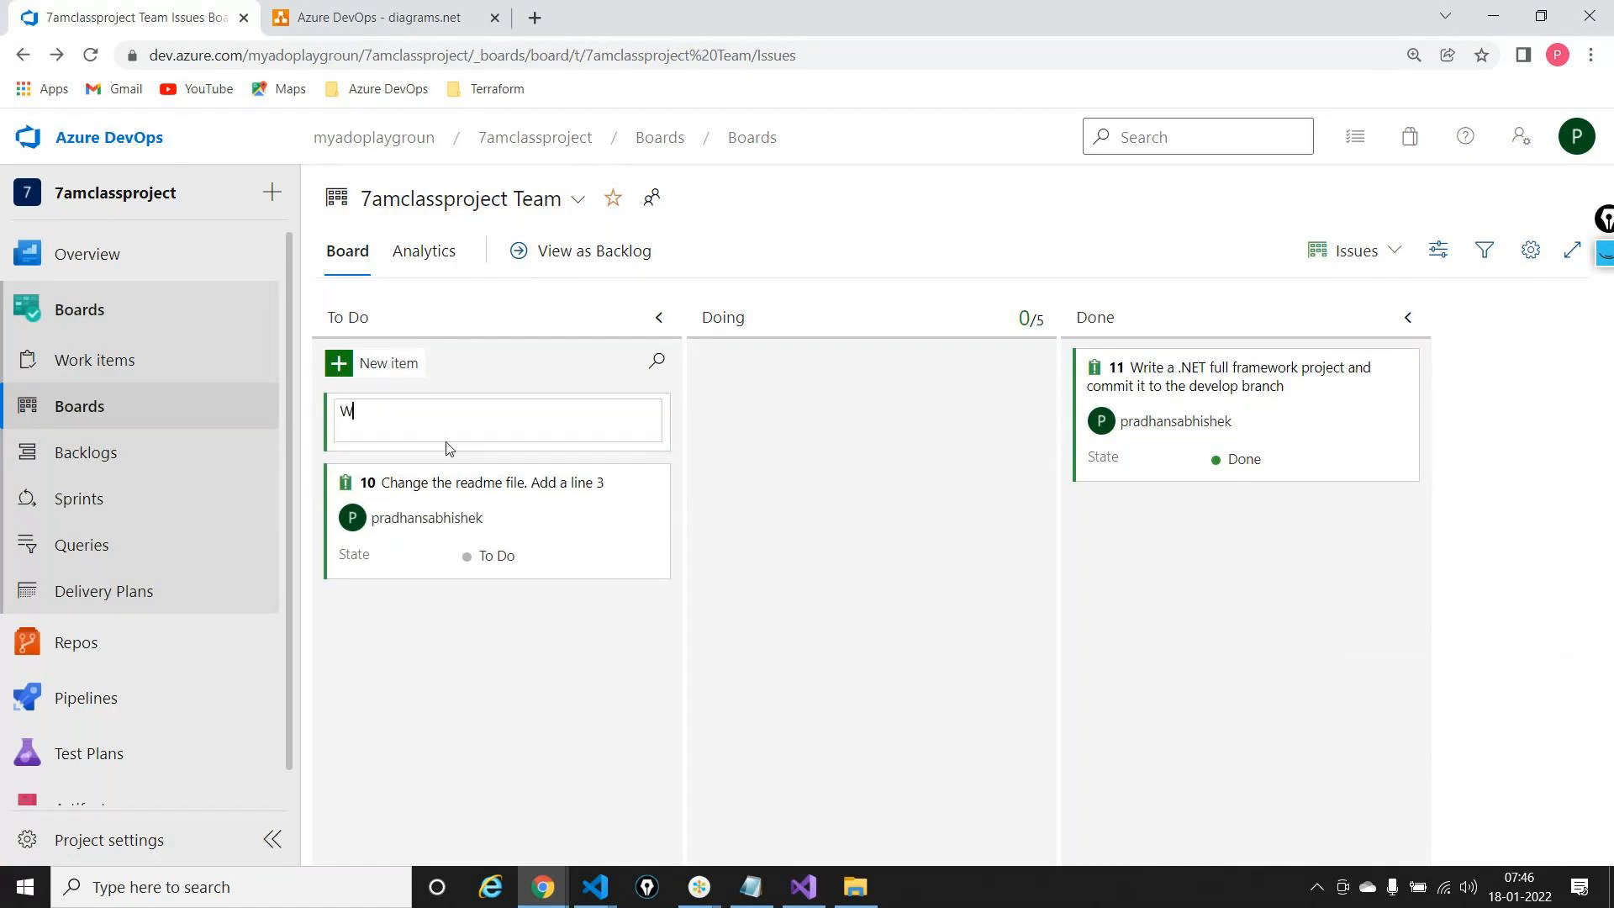
type("rite .NET core application and push into the repo --> Develop")
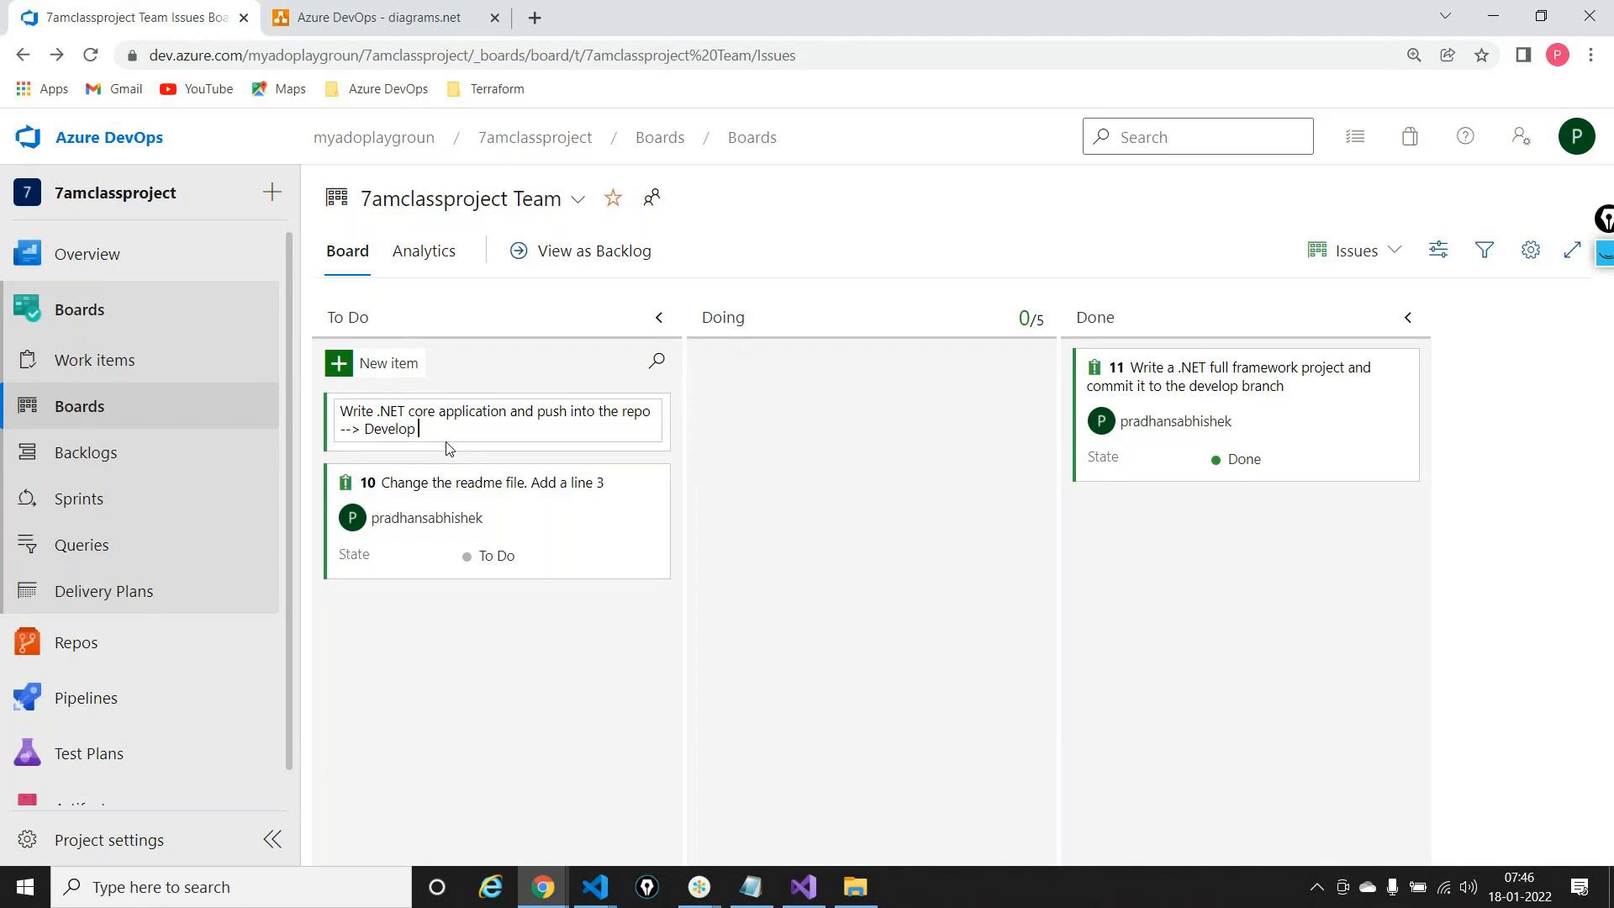
type(" ---> Shoou")
key("BackSpace")
key("BackSpace")
type("uld have all the pl")
key("BackSpace")
type("oloc")
key("BackSpace")
key("BackSpace")
type("icies")
left_click(837, 504)
Switch to Visual Studio and create a C# ASP.NET Core Web App project named WebApplication4 targeting .NET Core 3.1
left_click(797, 904)
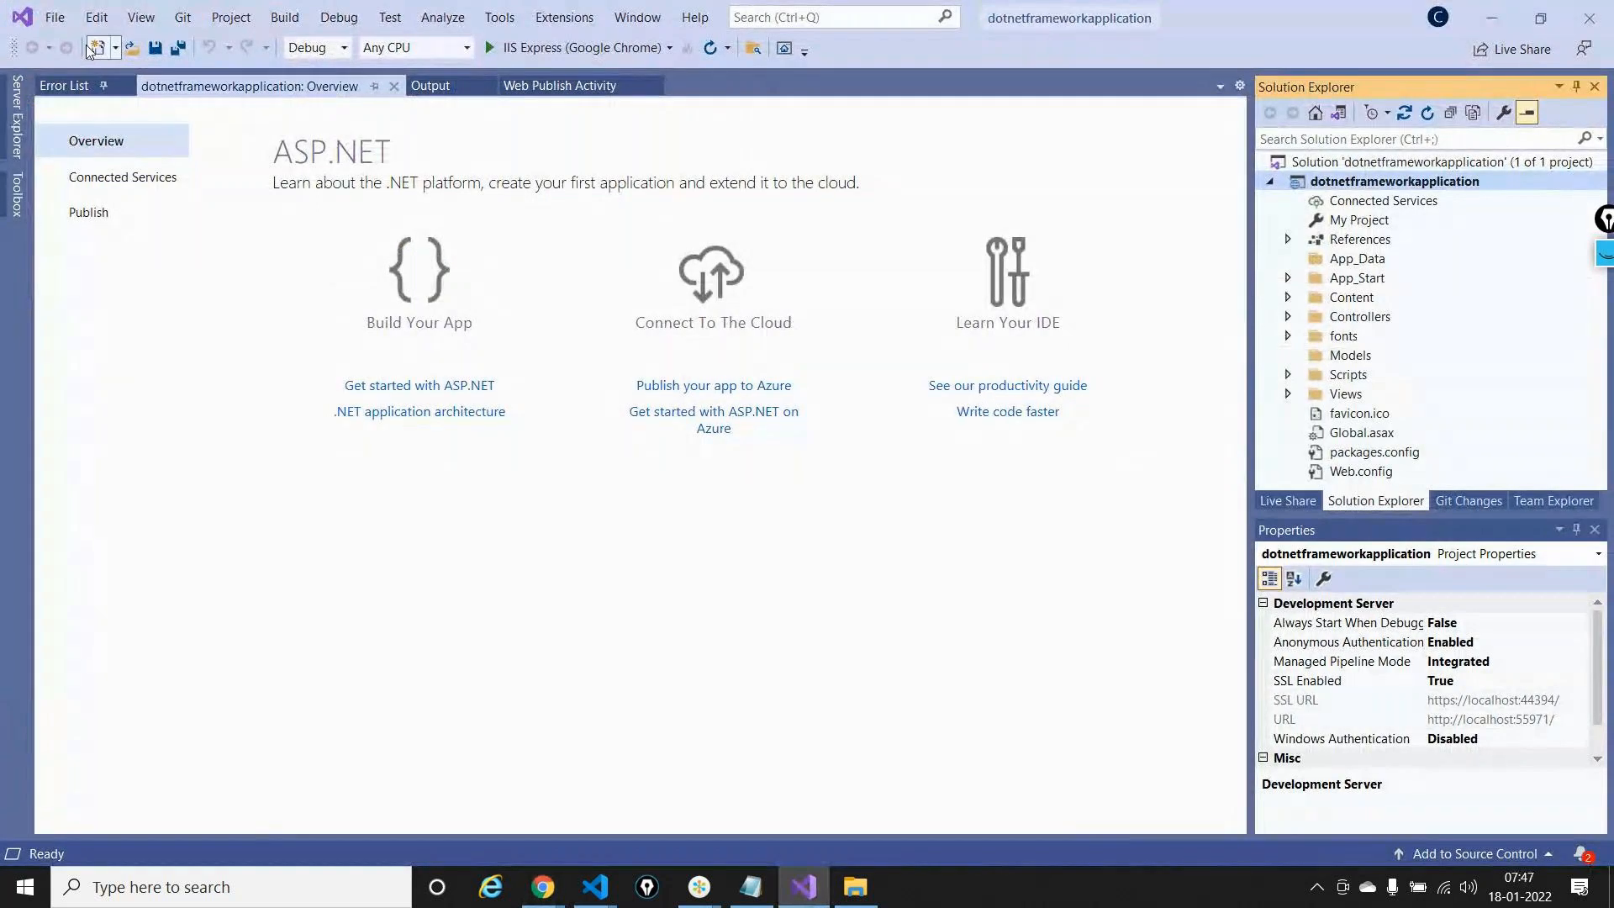
left_click(54, 17)
mouse_move(87, 40)
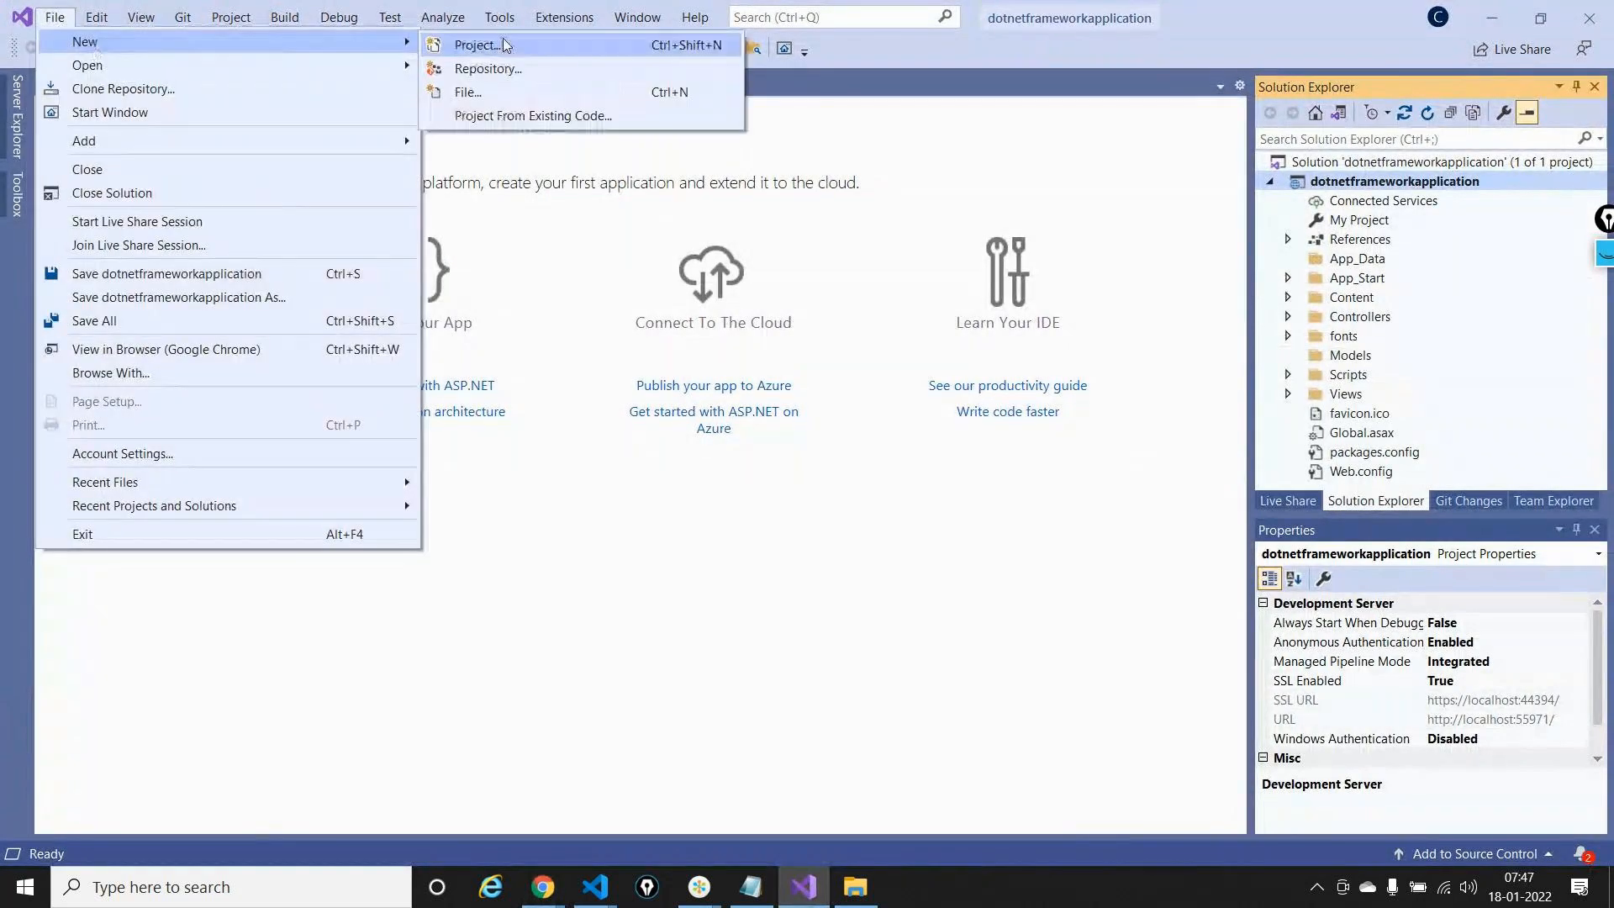
left_click(473, 43)
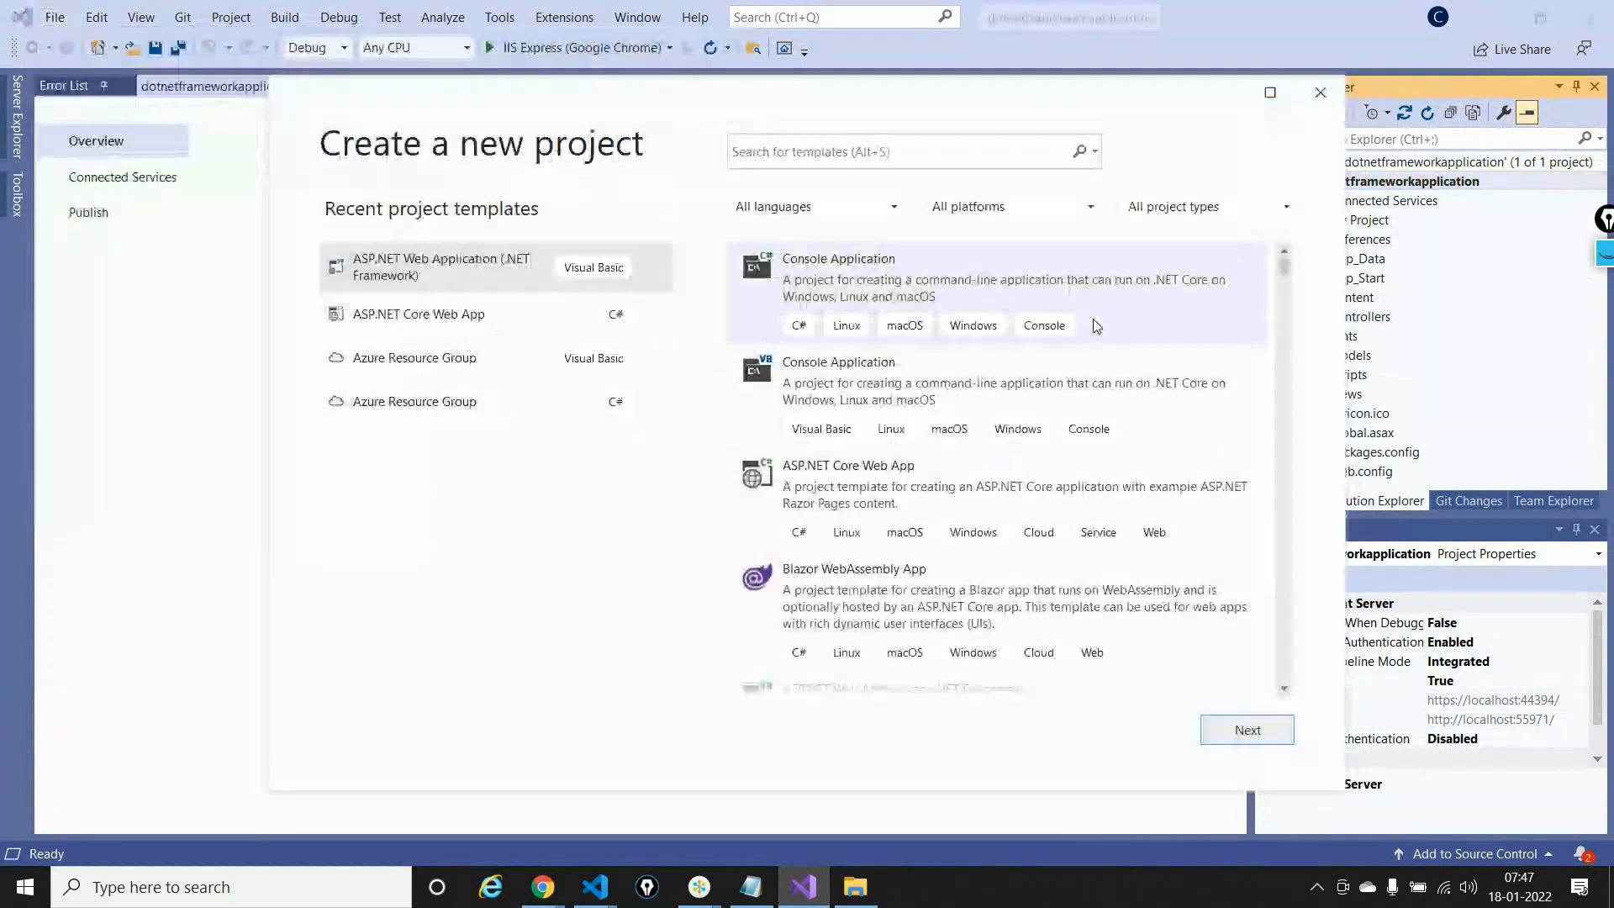
left_click(427, 323)
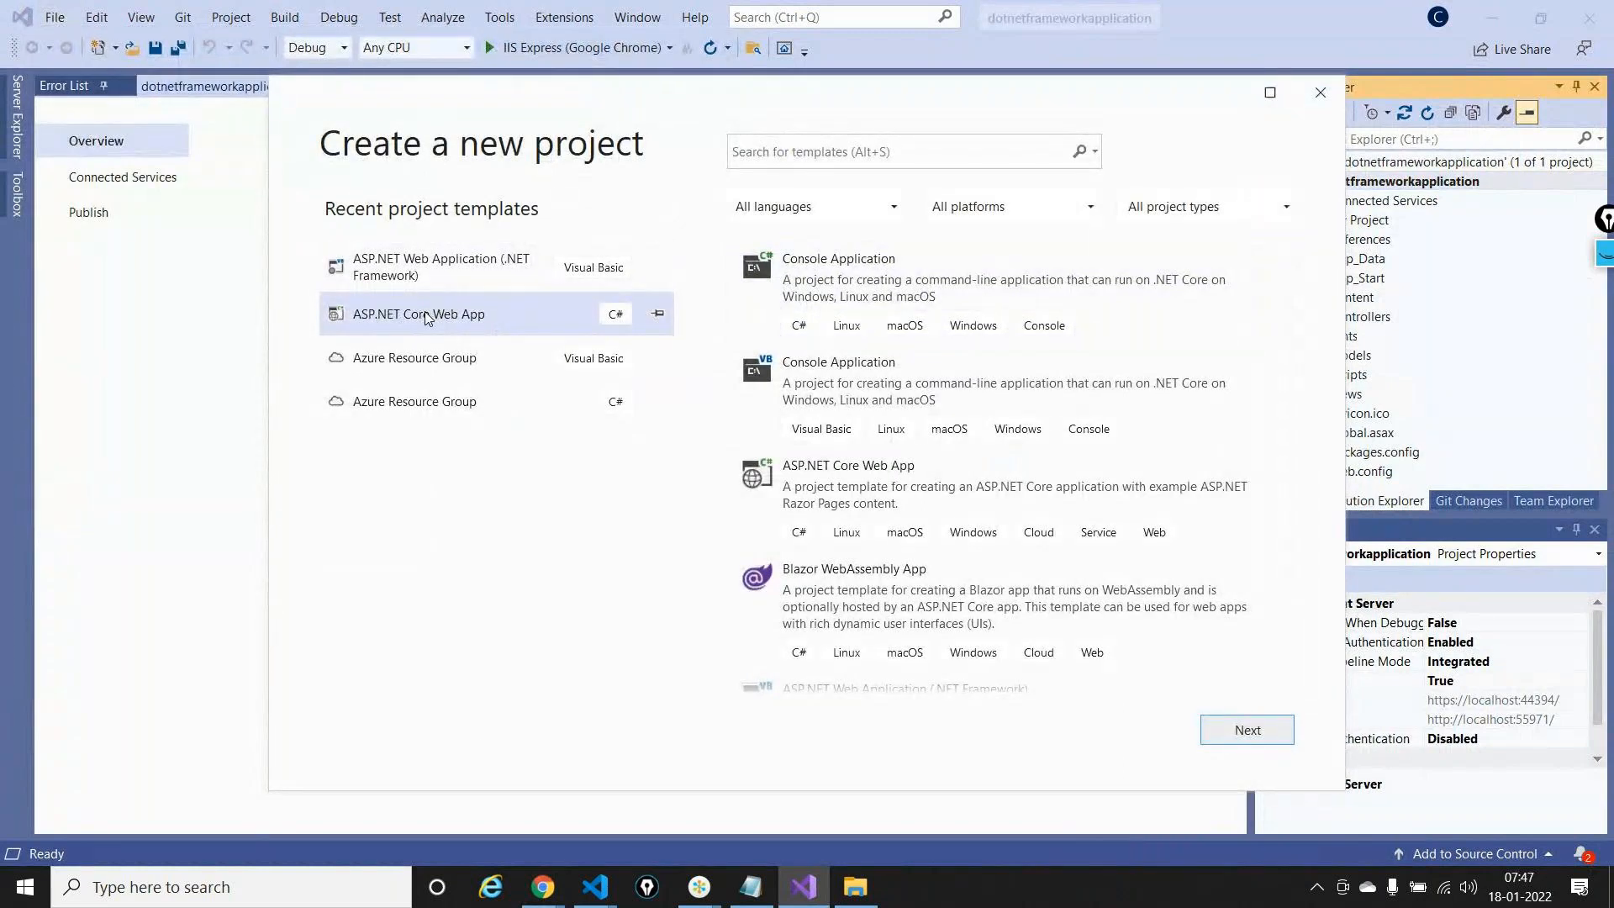
left_click(1274, 728)
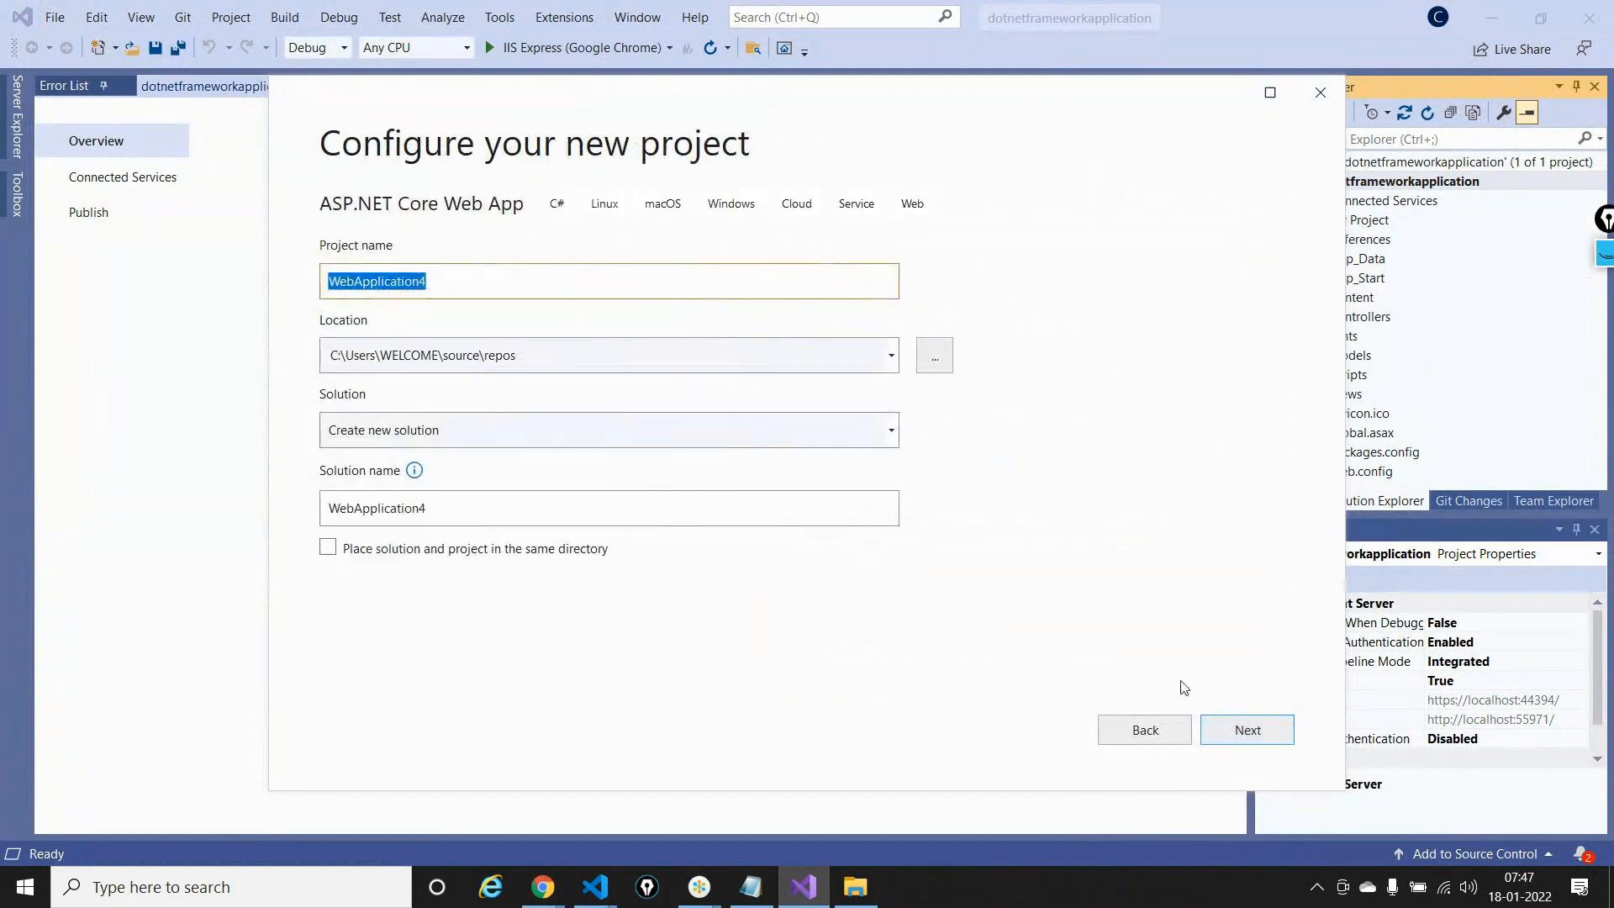
left_click(1245, 738)
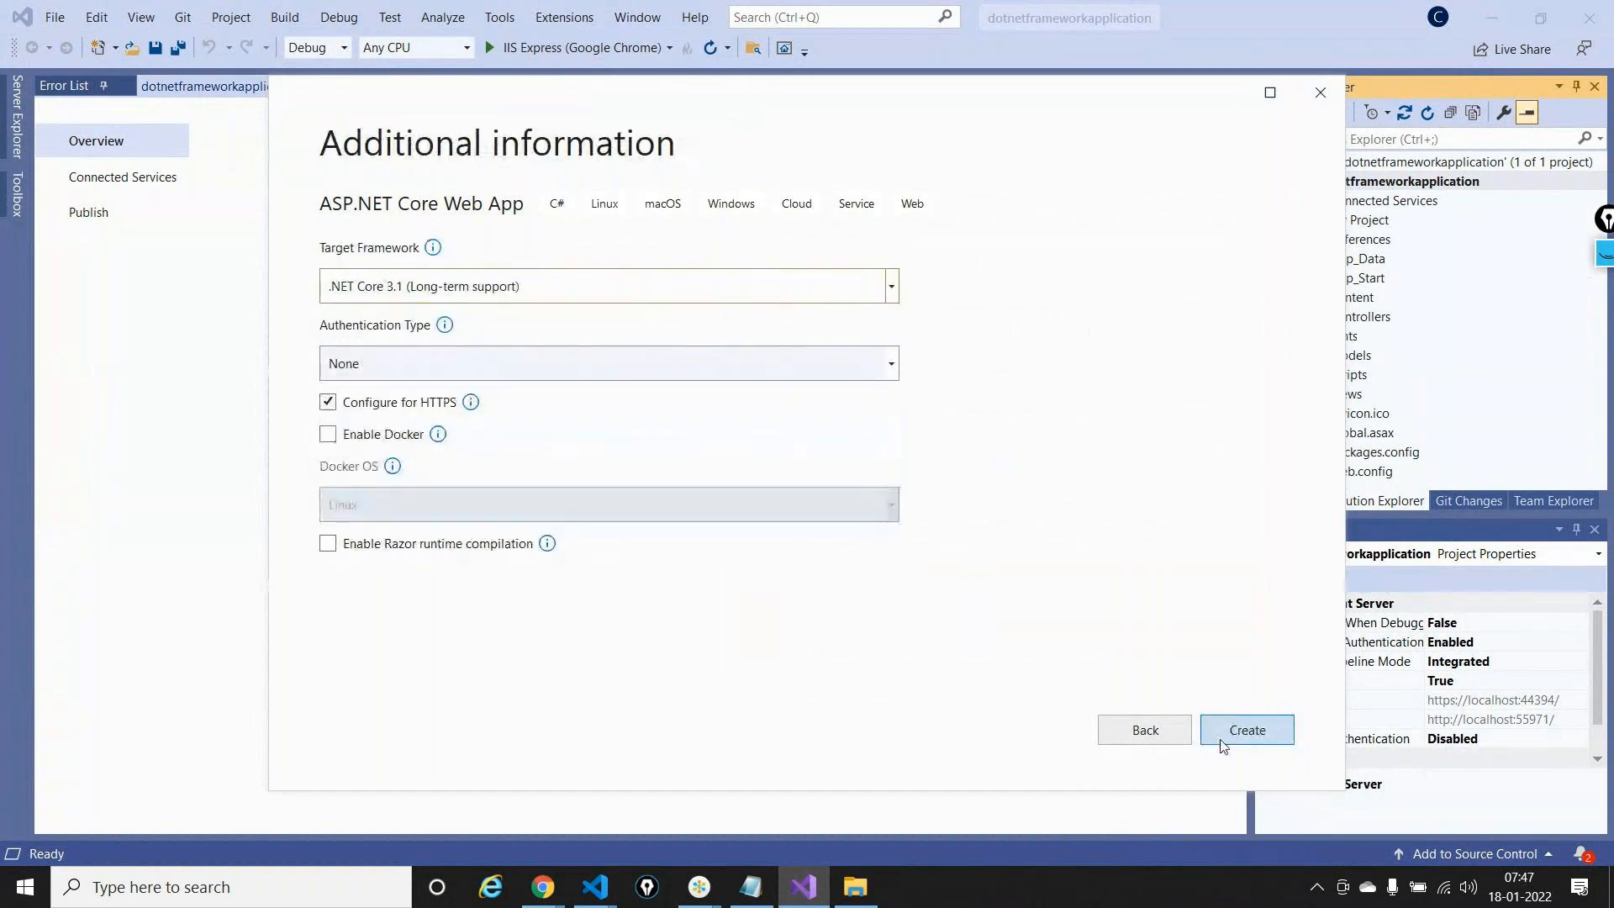
left_click(1232, 730)
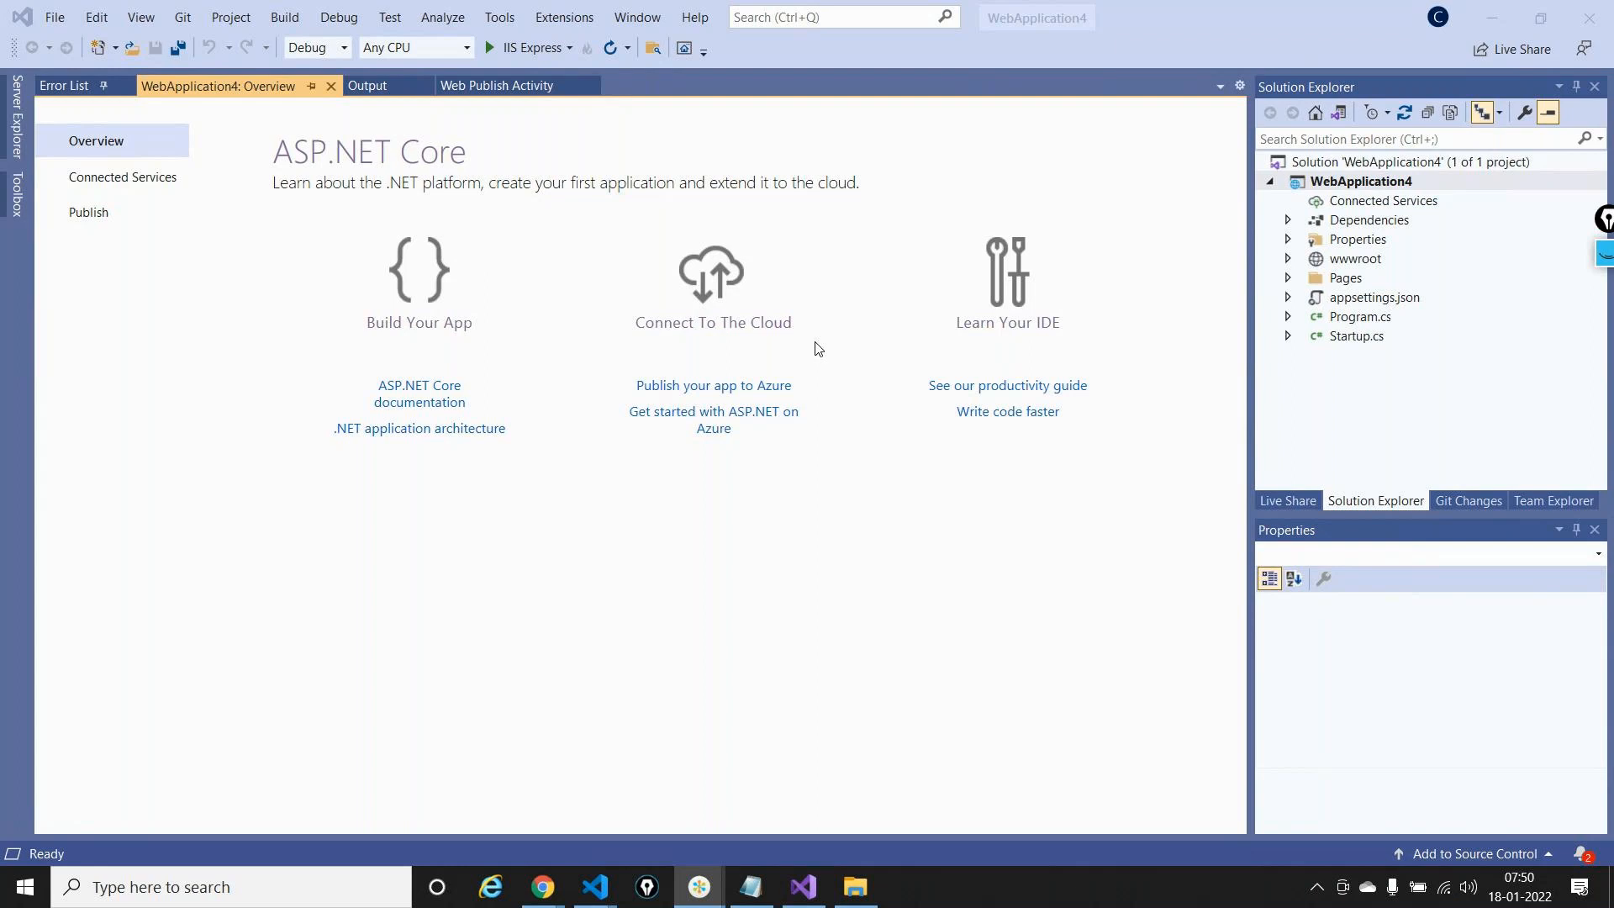
Switch to the Visual Studio Code window for firstrepository and try to sync the feature-code-300 branch with its remote
mouse_move(593, 882)
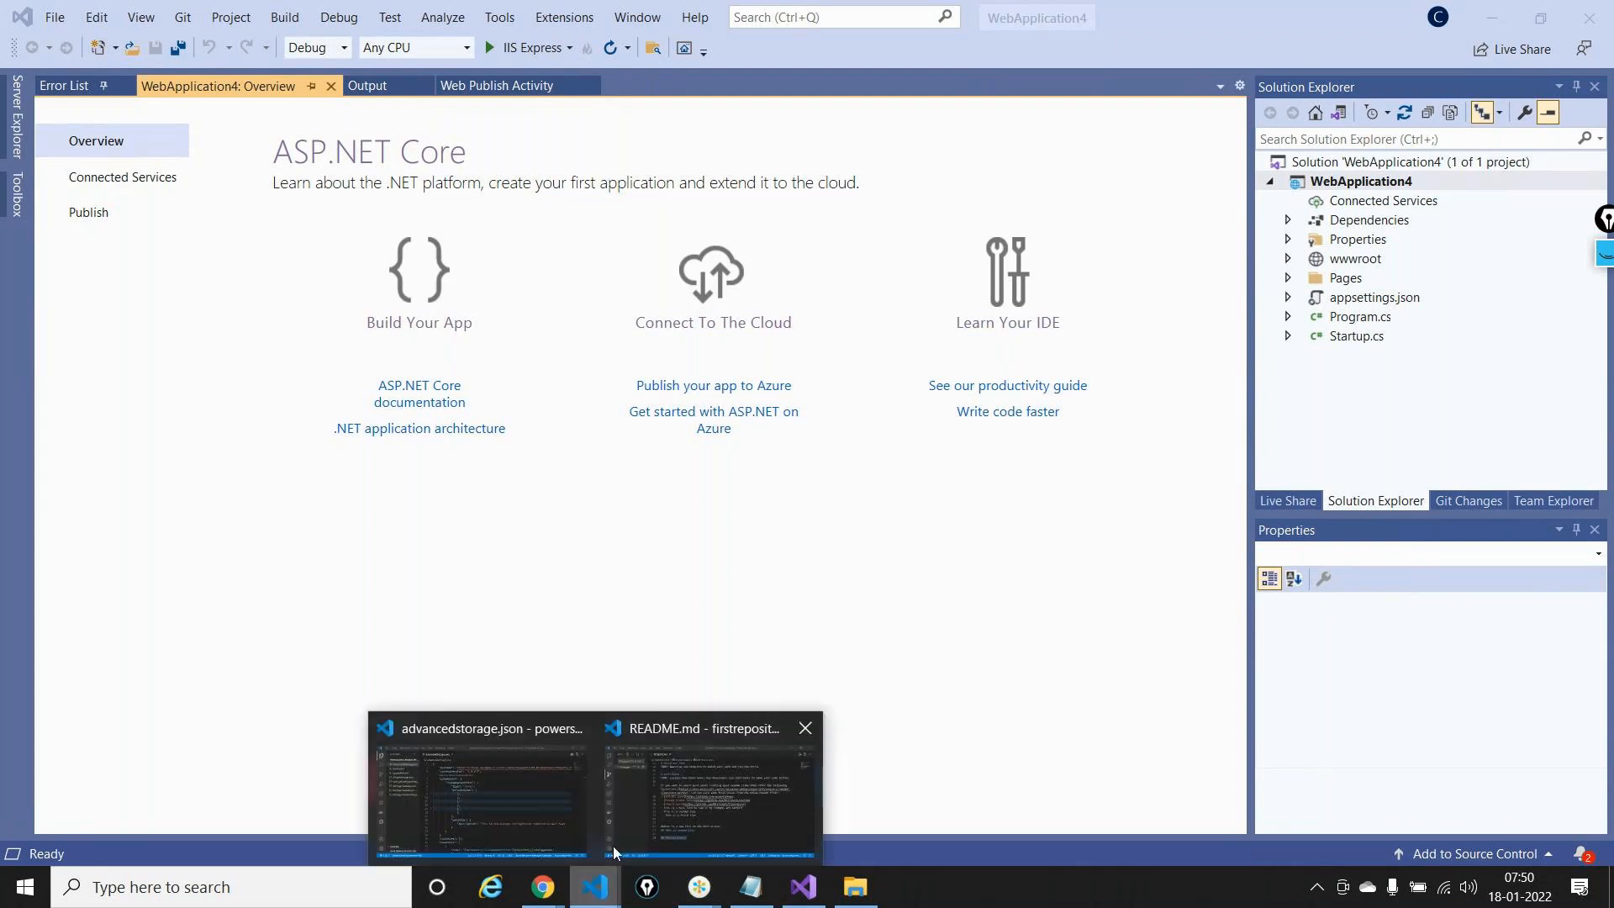
left_click(644, 805)
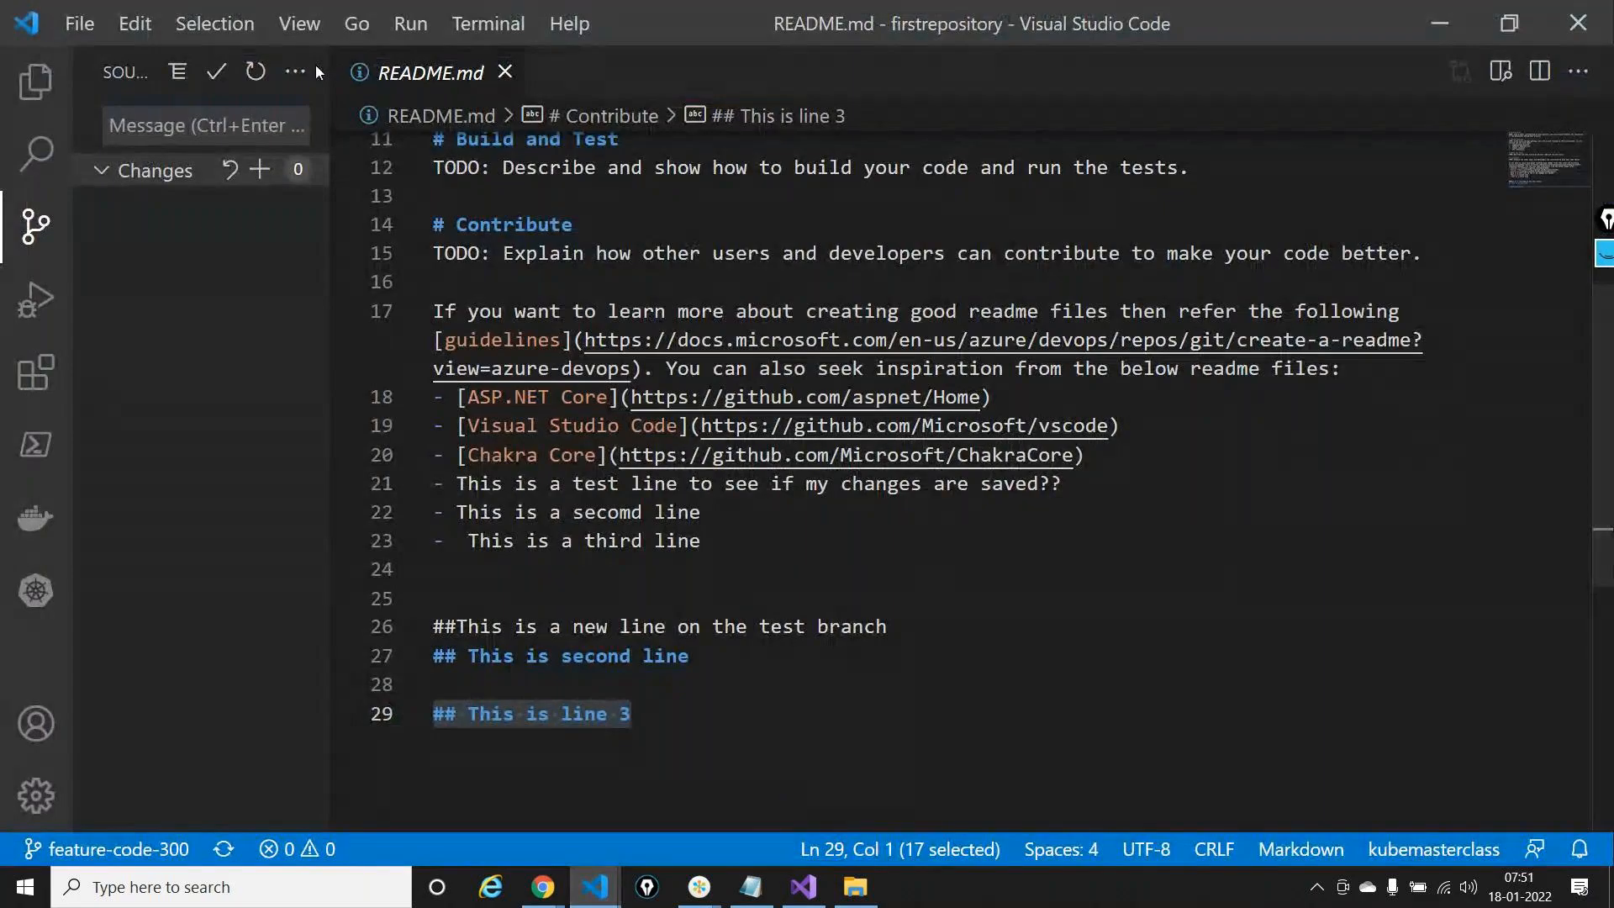
left_click(295, 70)
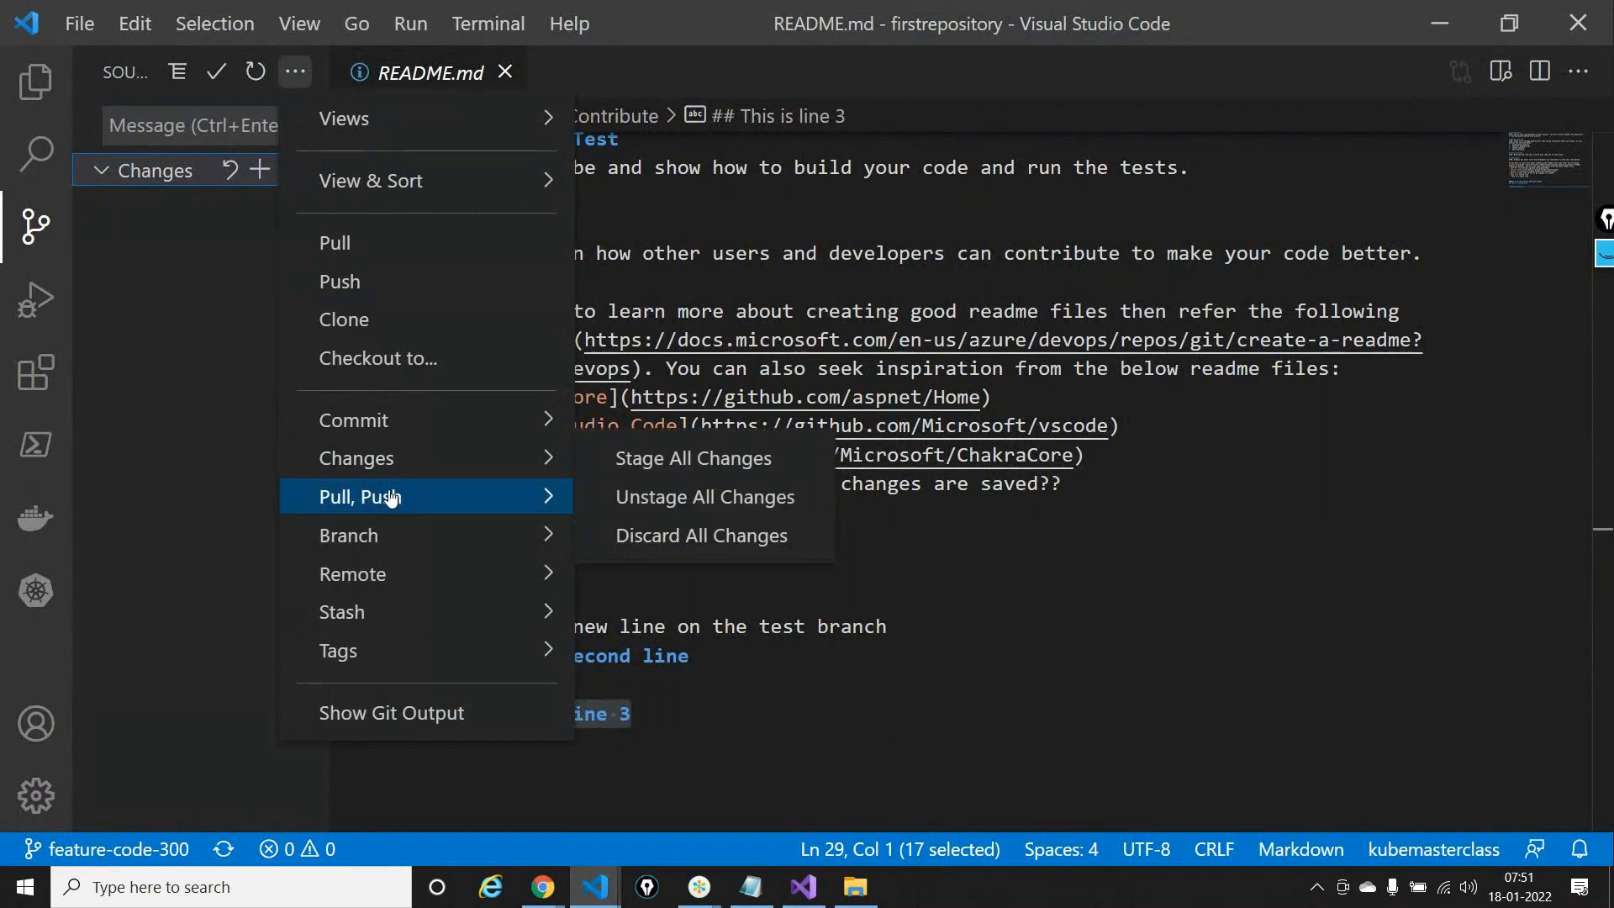
mouse_move(390, 497)
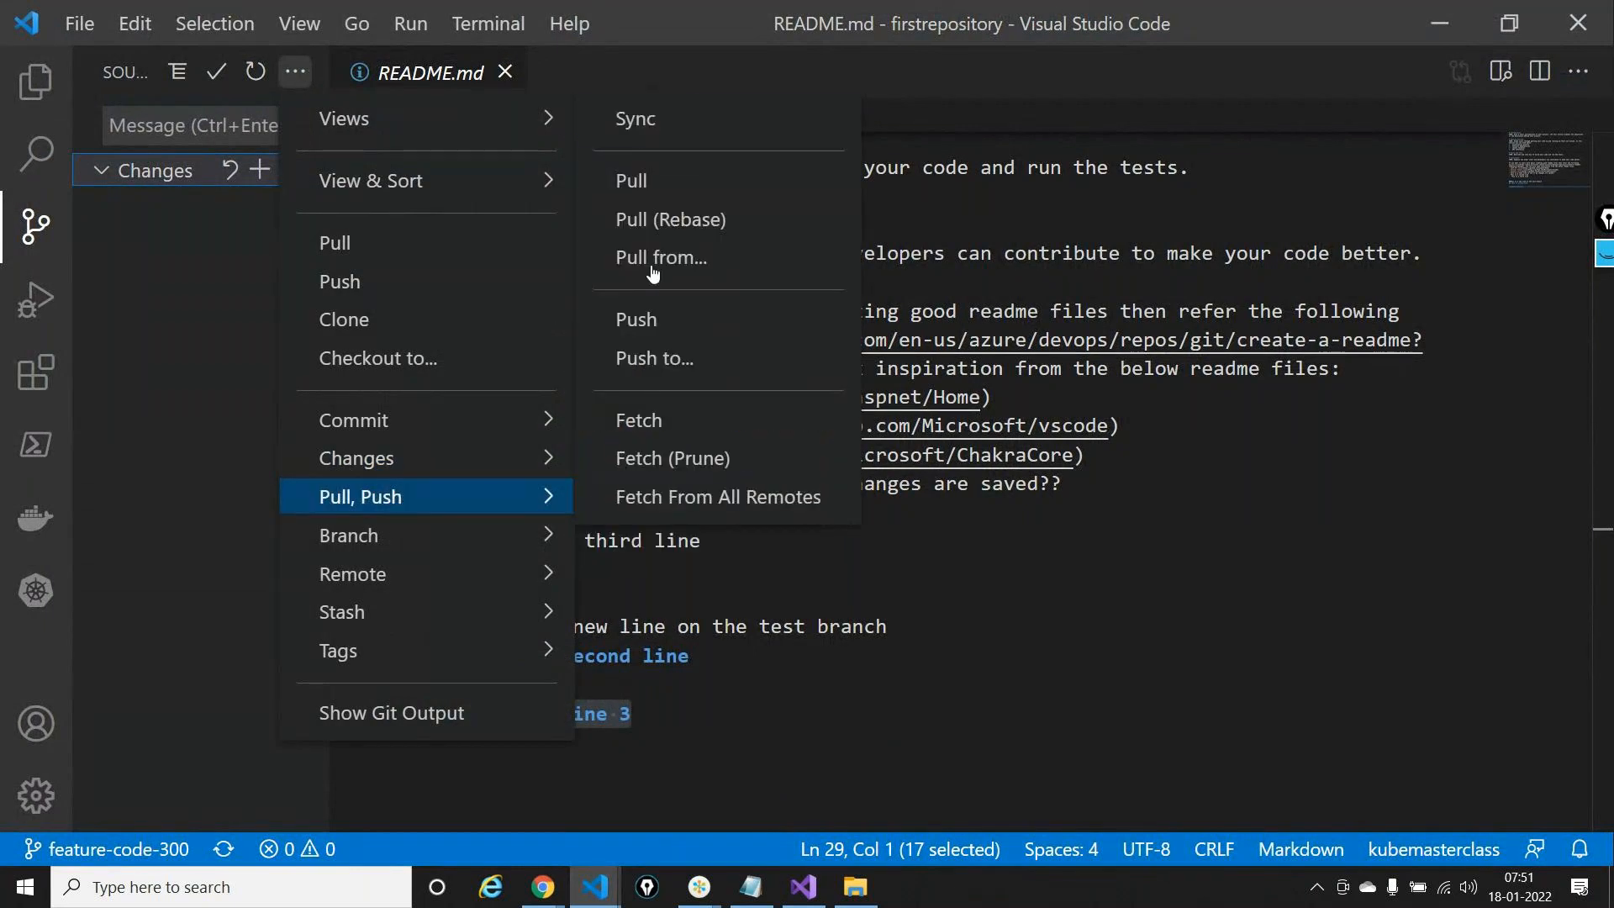
left_click(645, 128)
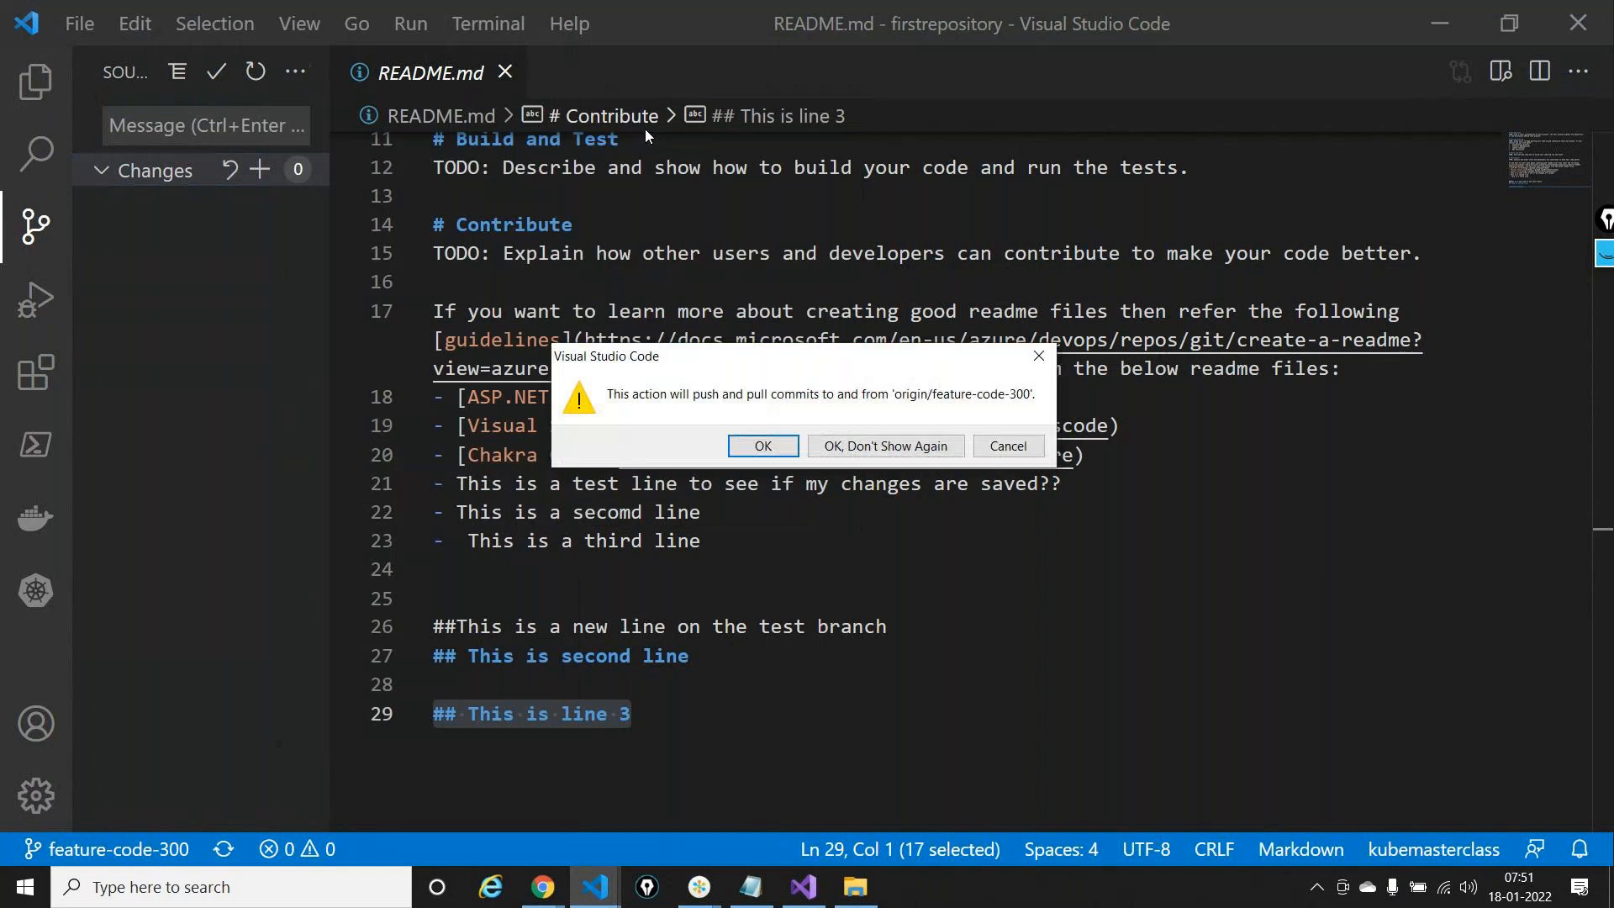
left_click(816, 446)
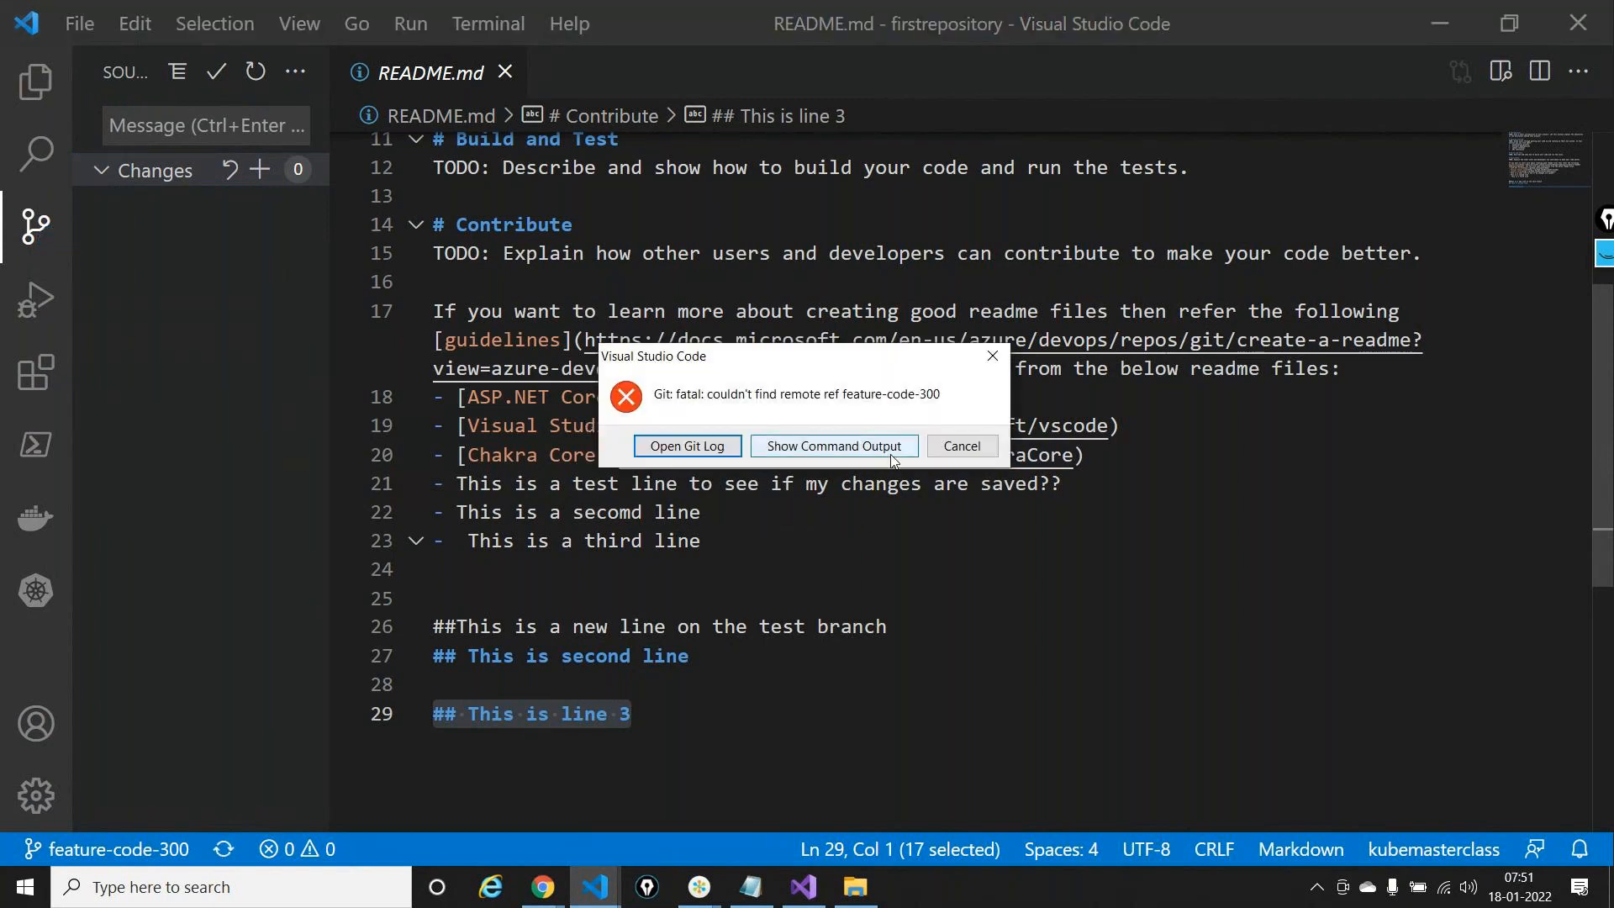
left_click(989, 356)
Check out the local develop branch and sync it with its remote
left_click(118, 849)
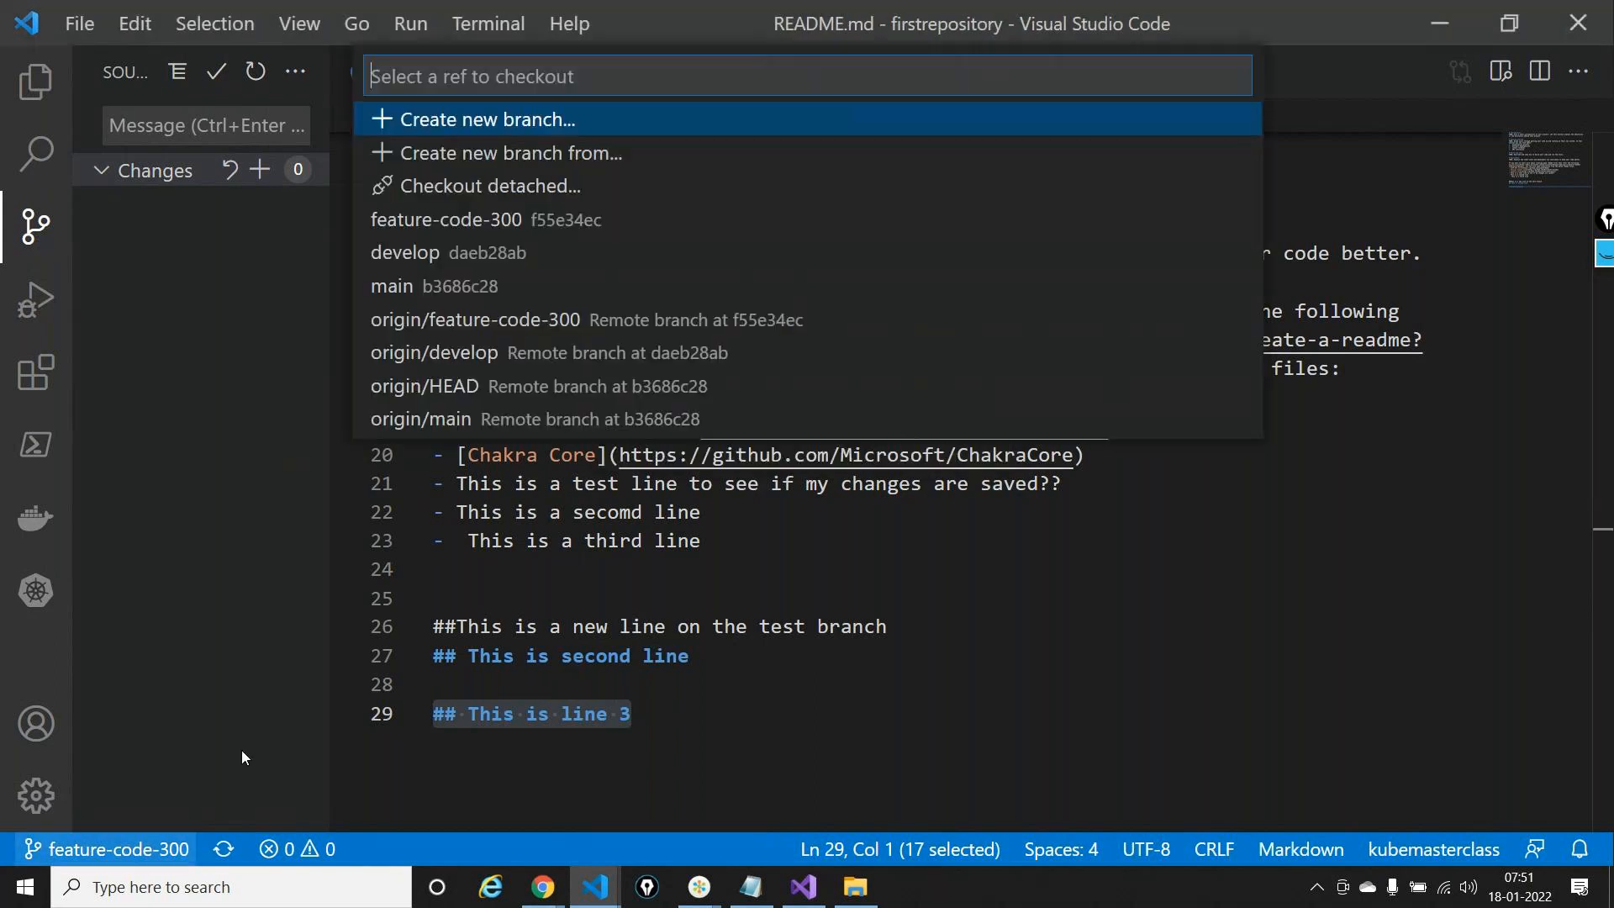
left_click(440, 254)
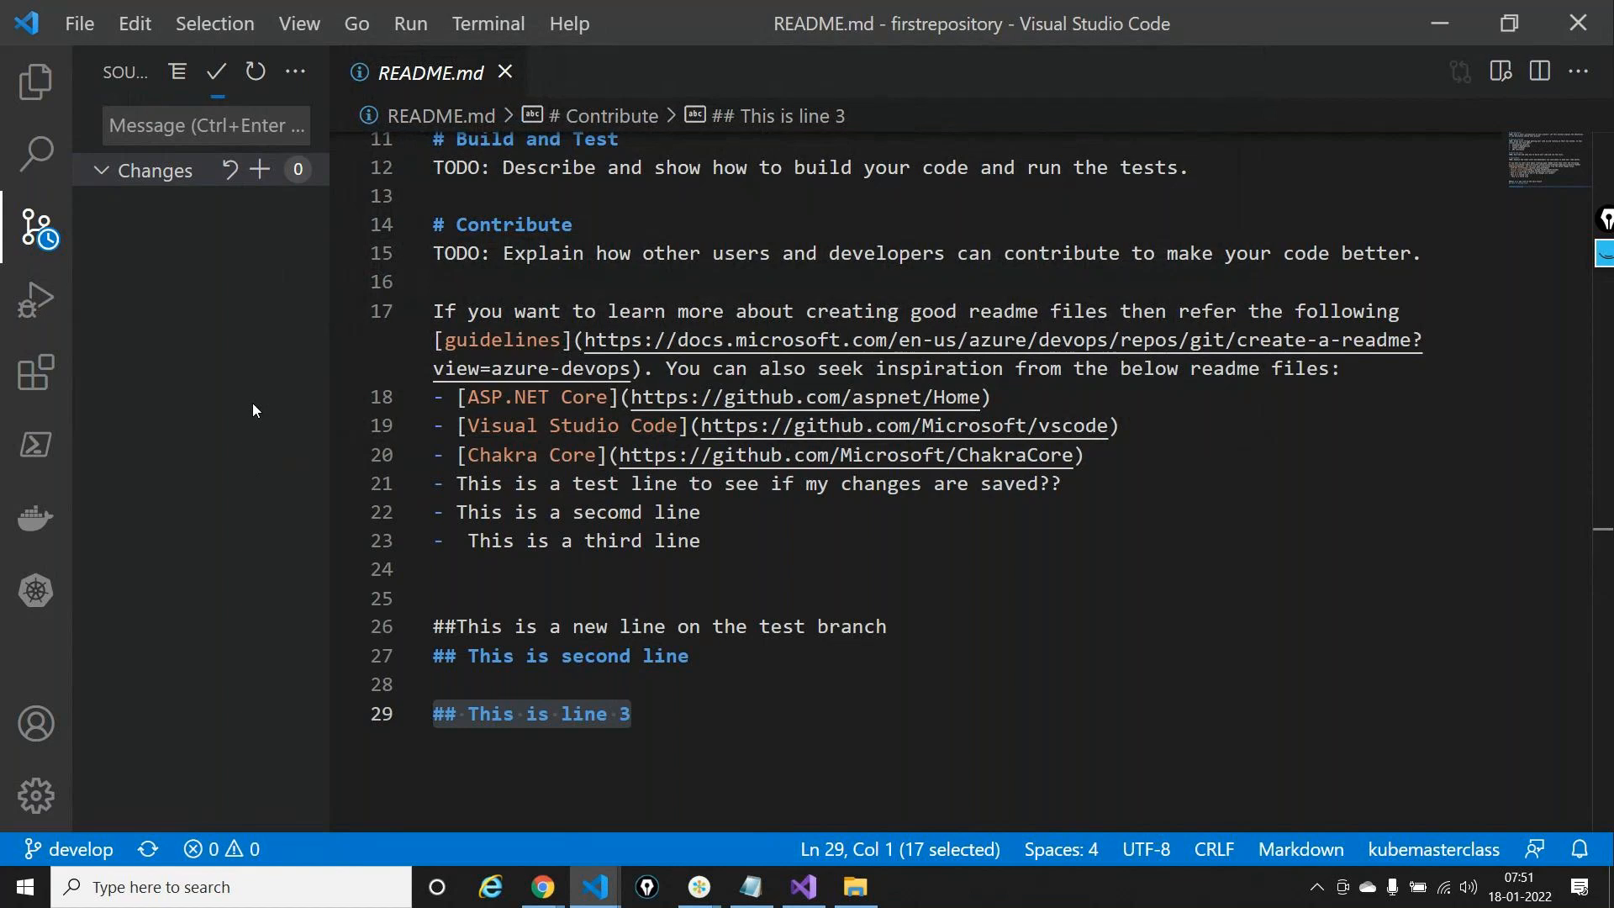
left_click(295, 71)
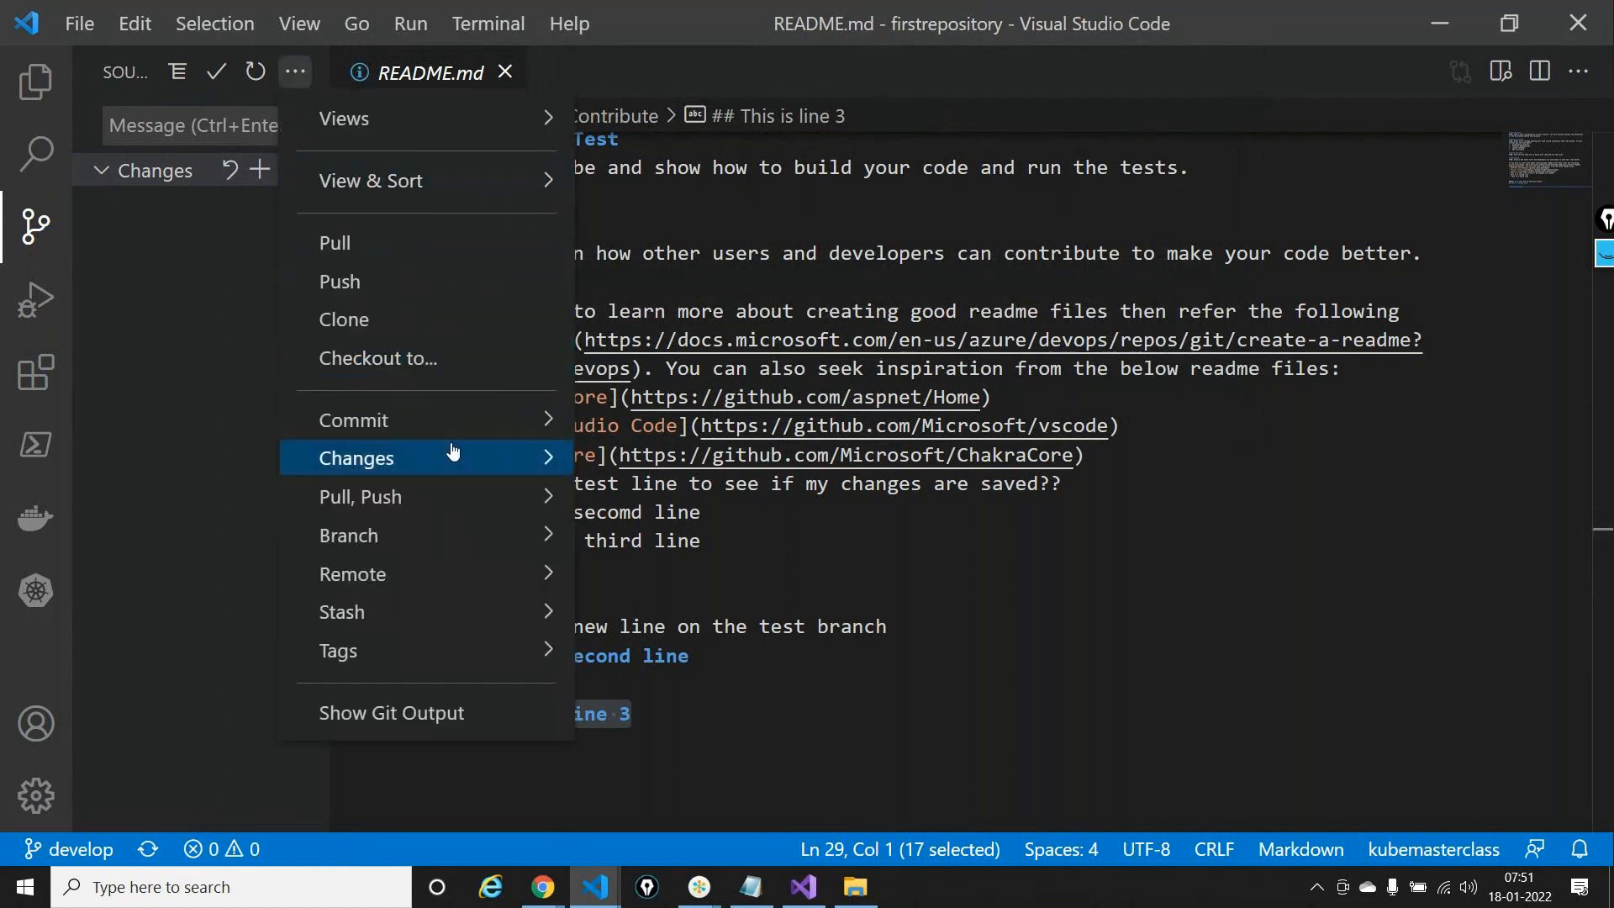
mouse_move(471, 500)
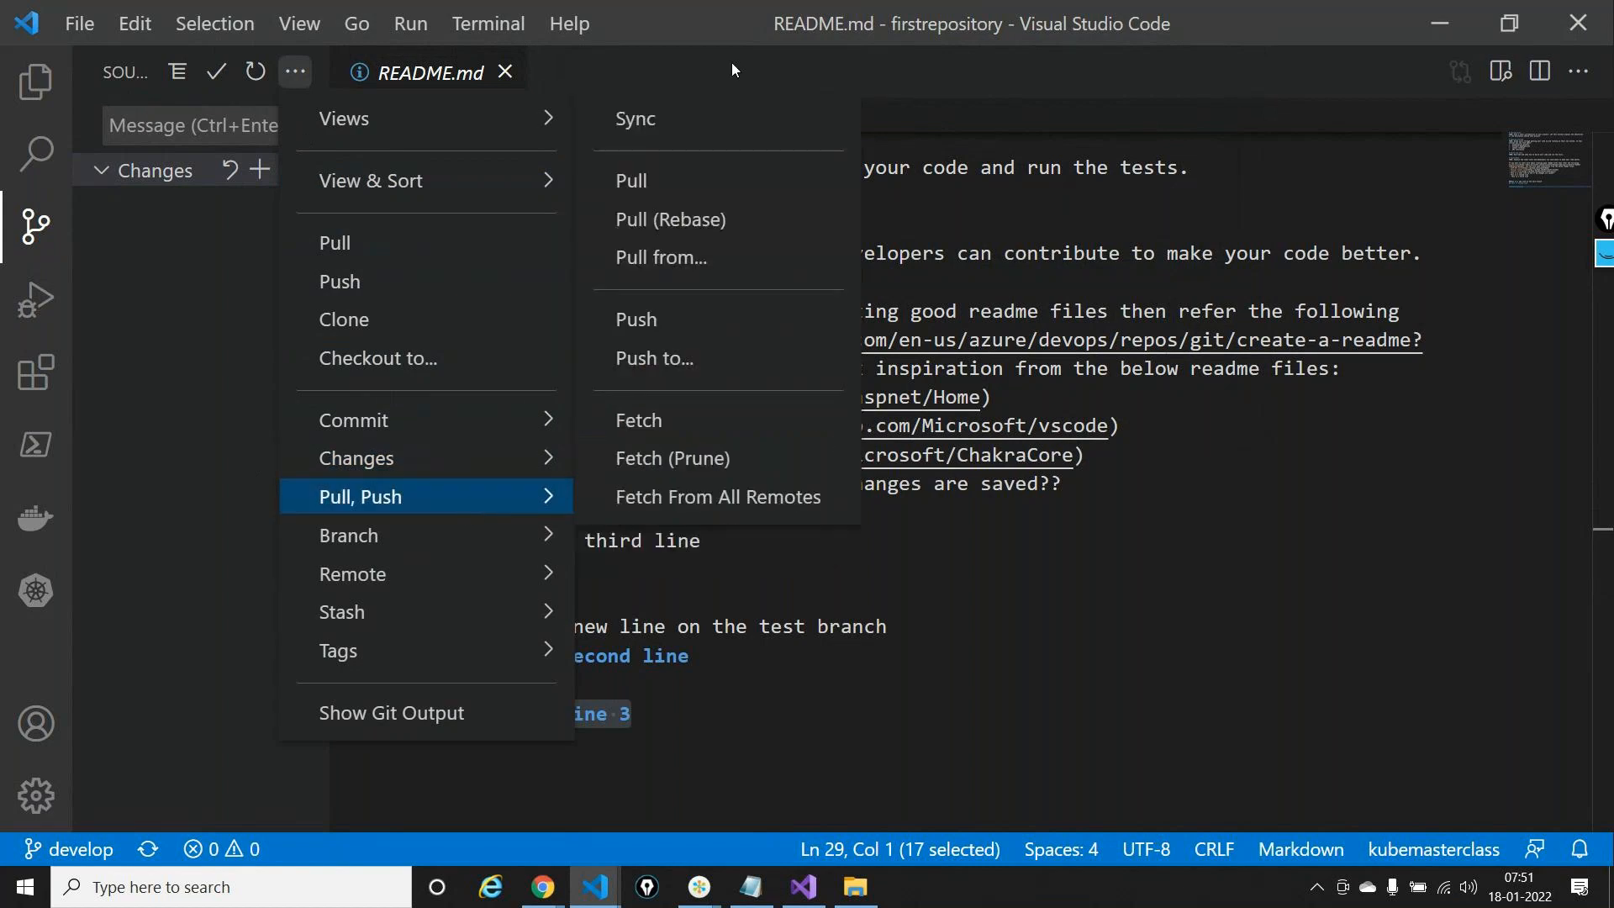
left_click(642, 126)
left_click(757, 440)
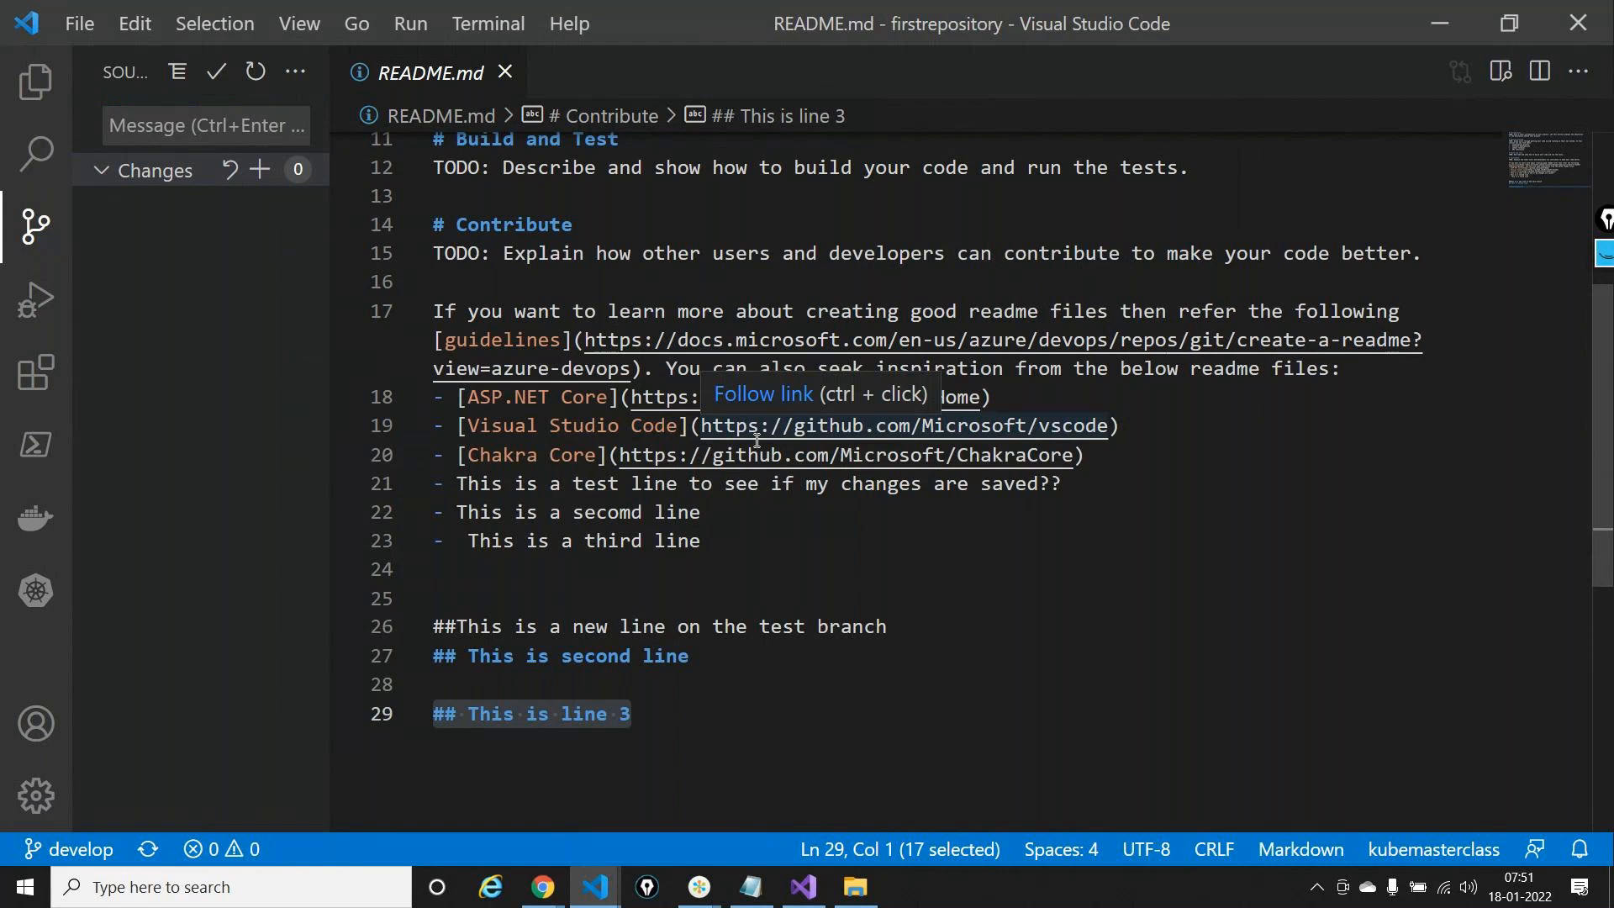
key("alt")
key("alt+Tab")
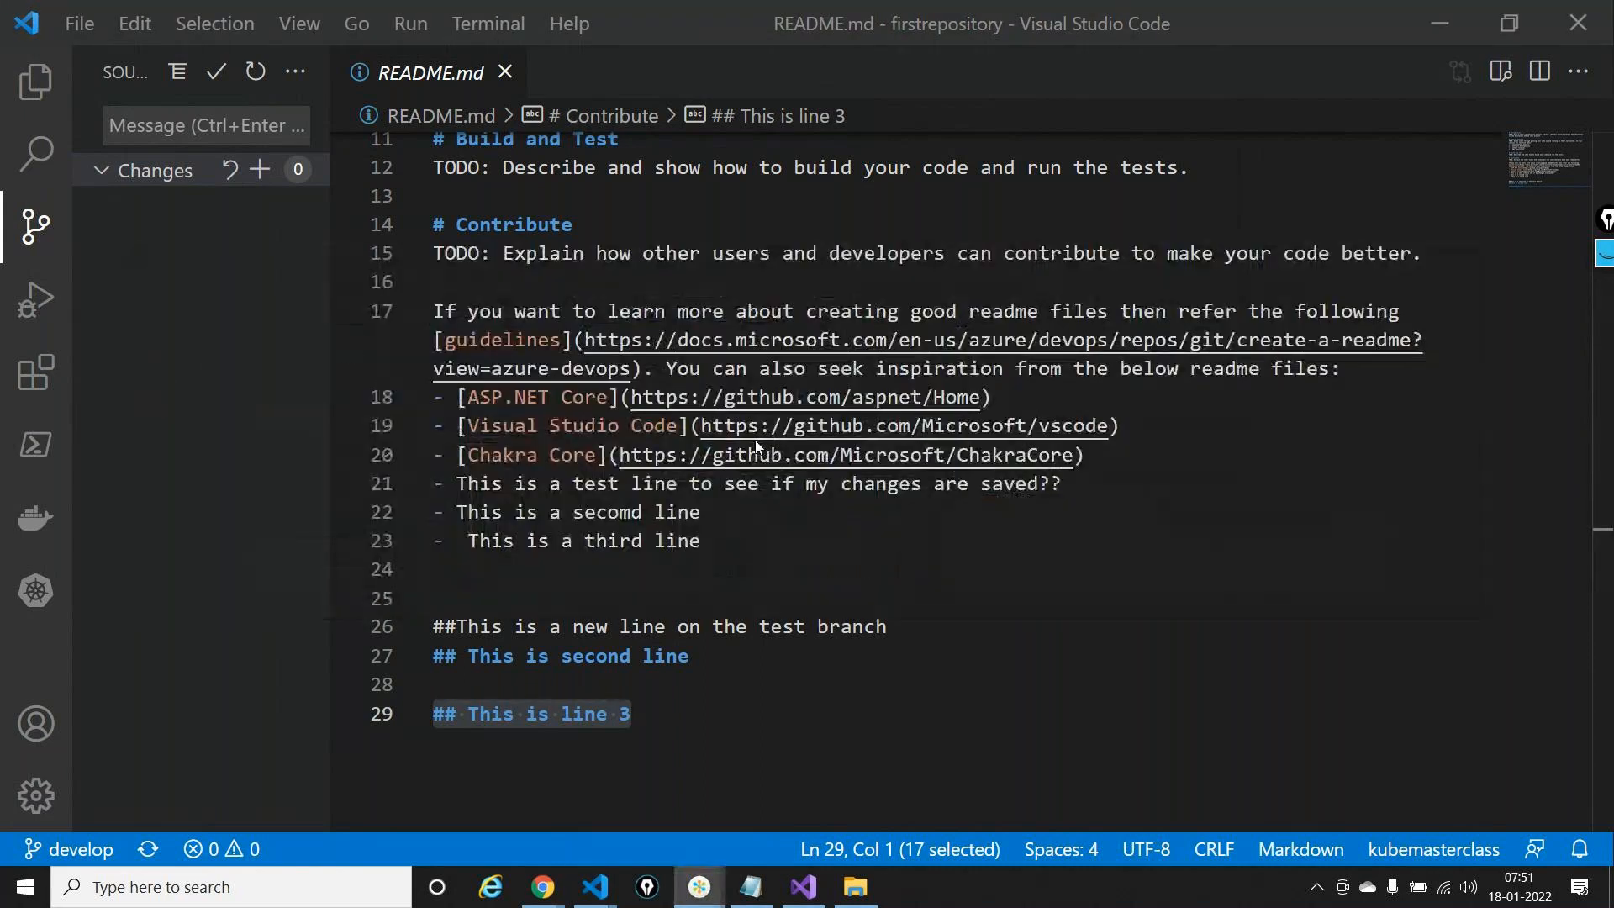